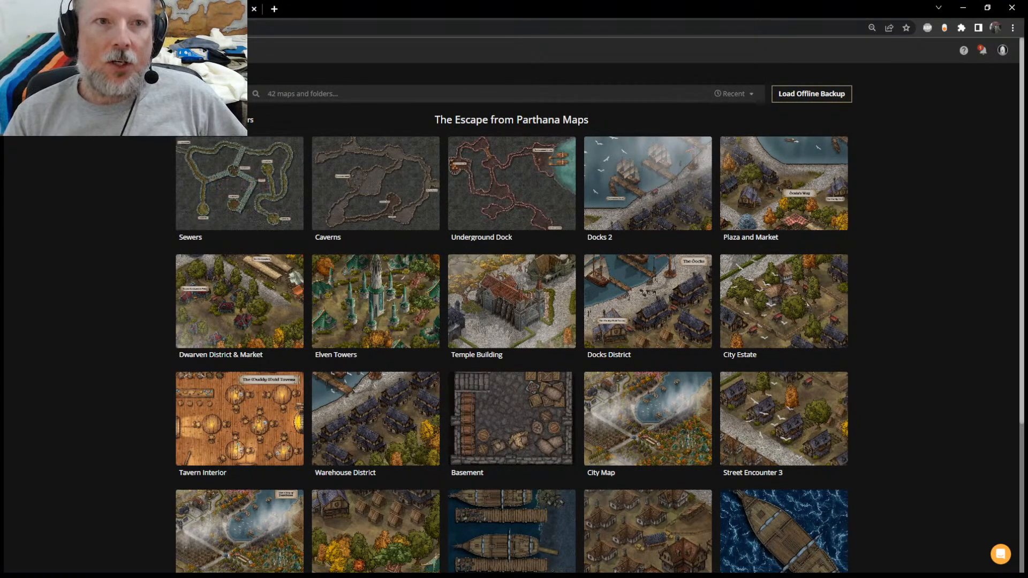
Go back to the folder overview and open the Forklan map from The Forklan Campaign Maps folder
{"action": "left_click", "coordinate": [238, 120]}
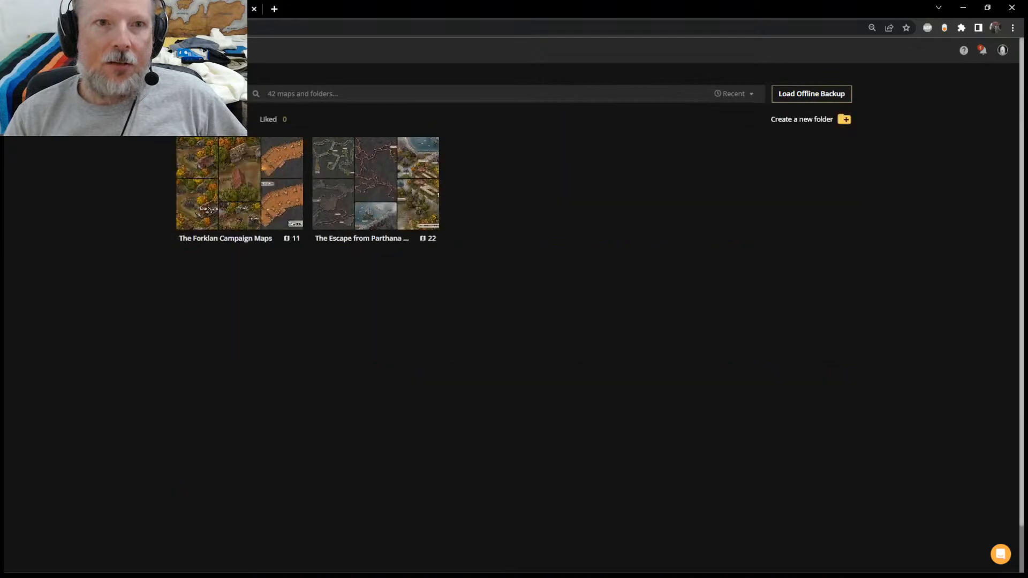
{"action": "left_click", "coordinate": [247, 194]}
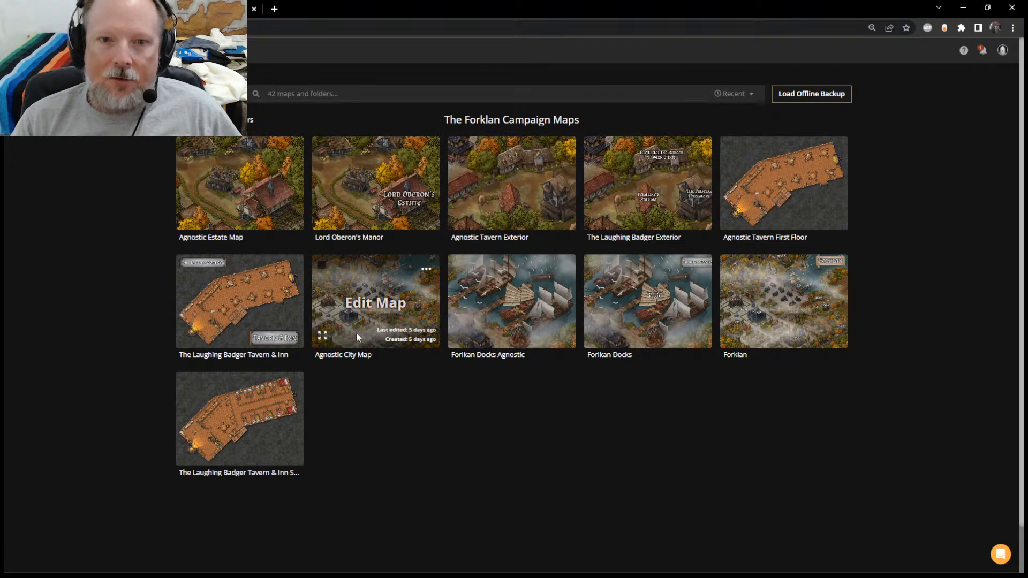
{"action": "left_click", "coordinate": [792, 311]}
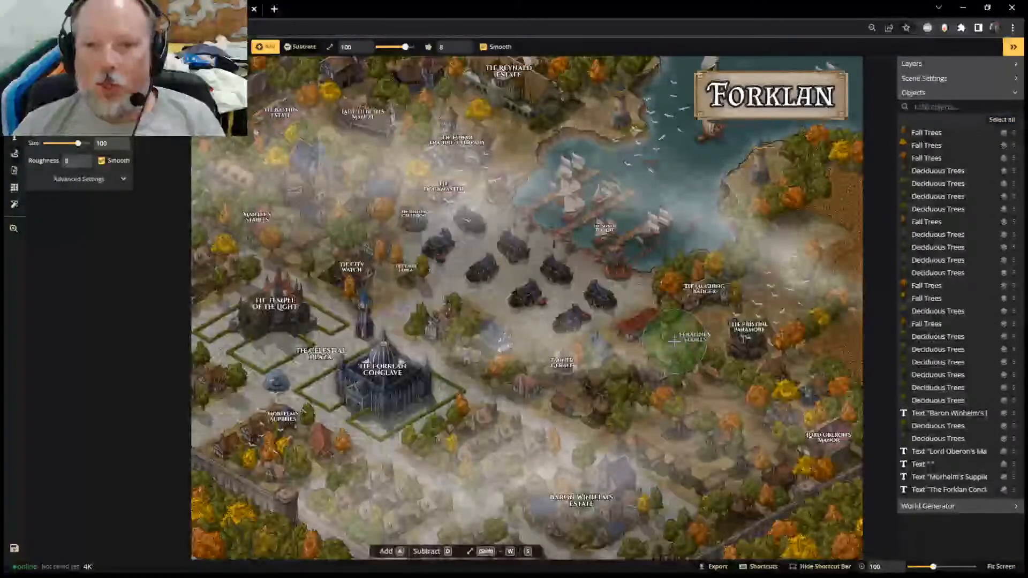
Examine the area around The Laughing Badger, Feraline's Stables and The Pristine Paramore on the Forklan map
{"action": "scroll", "coordinate": [674, 339], "scroll_direction": "up", "scroll_amount": 5}
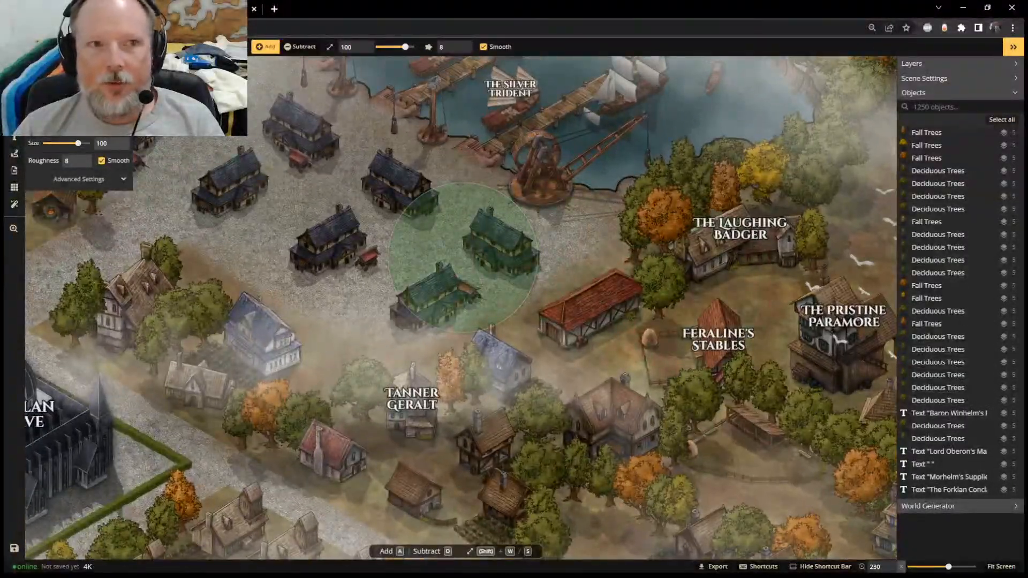
{"action": "key", "text": "Escape"}
{"action": "scroll", "coordinate": [789, 201], "scroll_direction": "up", "scroll_amount": 2}
{"action": "mouse_move", "coordinate": [789, 202]}
{"action": "middle_mouse_down"}
{"action": "mouse_move", "coordinate": [671, 238]}
{"action": "mouse_move", "coordinate": [623, 234]}
{"action": "middle_mouse_up"}
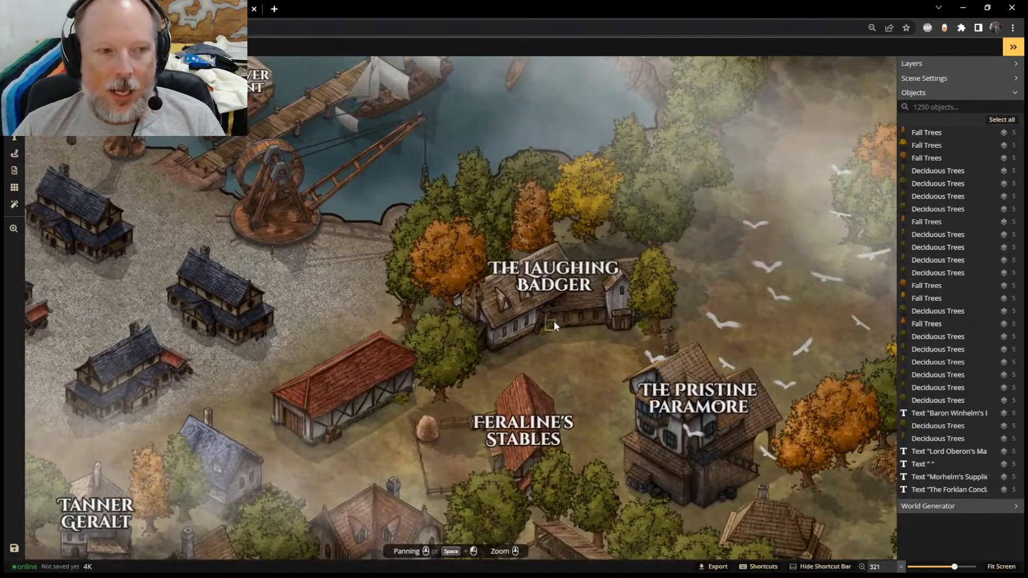
{"action": "scroll", "coordinate": [553, 321], "scroll_direction": "down", "scroll_amount": 5}
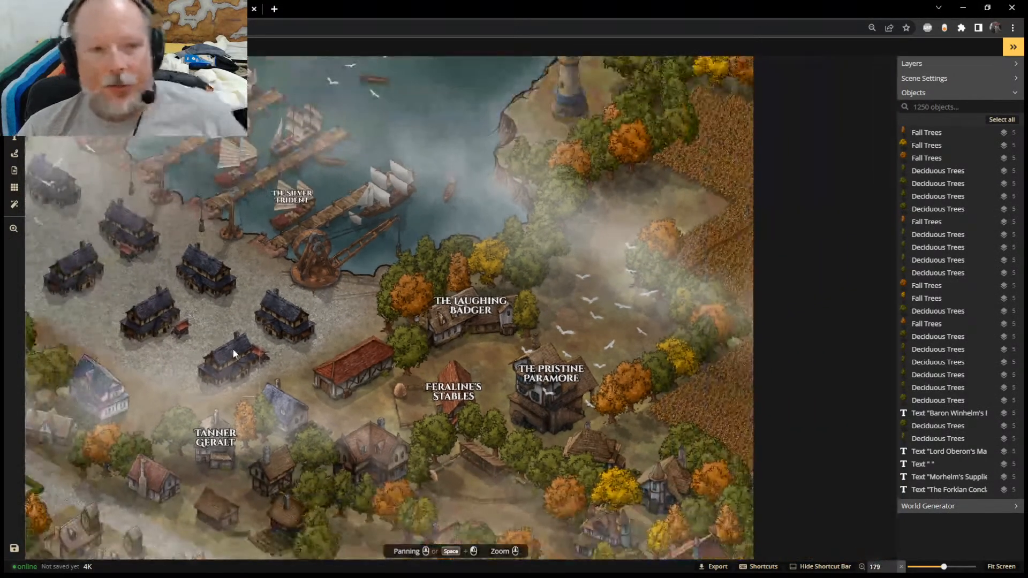
Examine the Forklan Conclave, the City Watch and the overall city layout down to Baron Winhelm's Estate
{"action": "scroll", "coordinate": [127, 375], "scroll_direction": "up", "scroll_amount": 3}
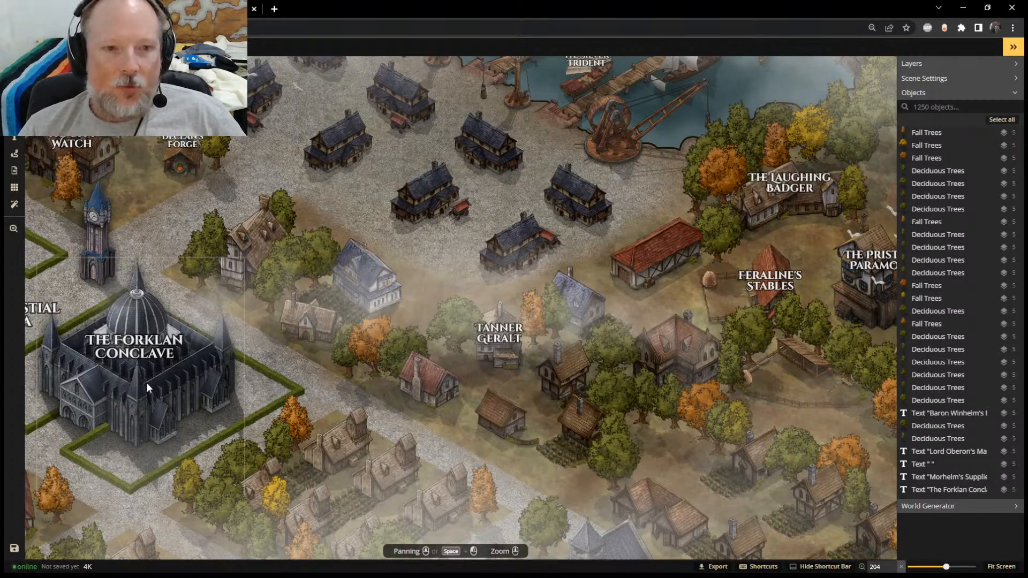
{"action": "scroll", "coordinate": [796, 217], "scroll_direction": "up", "scroll_amount": 1}
{"action": "scroll", "coordinate": [796, 216], "scroll_direction": "down", "scroll_amount": 1}
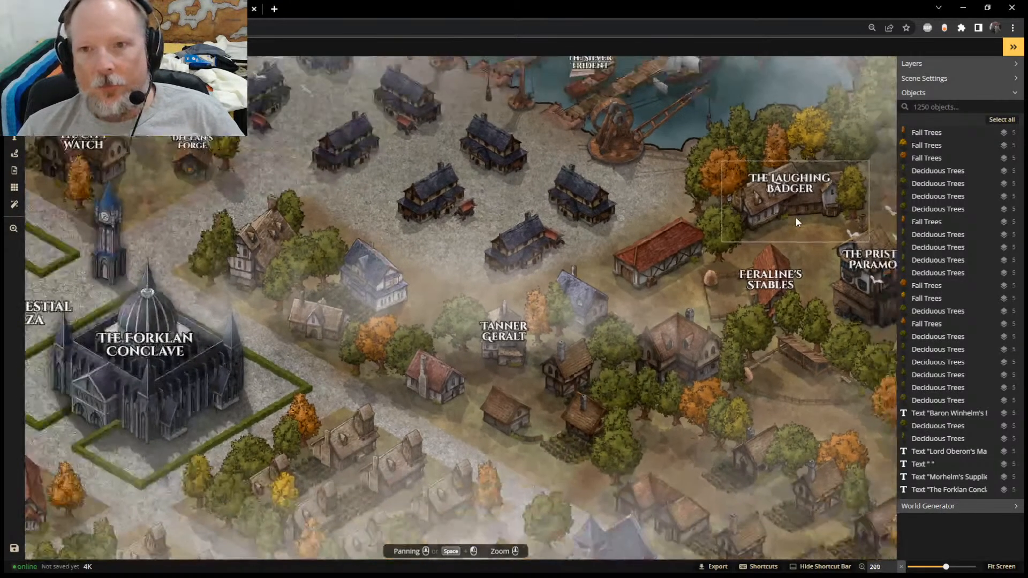
{"action": "middle_click_drag", "start_coordinate": [443, 179], "coordinate": [453, 241]}
{"action": "scroll", "coordinate": [453, 241], "scroll_direction": "up", "scroll_amount": 2}
{"action": "scroll", "coordinate": [291, 228], "scroll_direction": "down", "scroll_amount": 2}
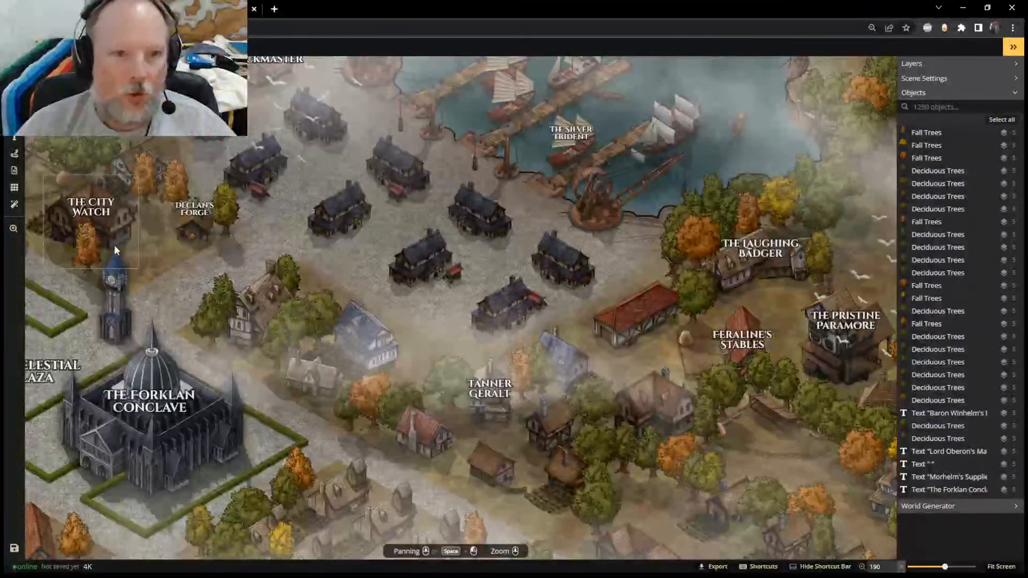
{"action": "scroll", "coordinate": [132, 240], "scroll_direction": "down", "scroll_amount": 2}
{"action": "scroll", "coordinate": [257, 244], "scroll_direction": "down", "scroll_amount": 3}
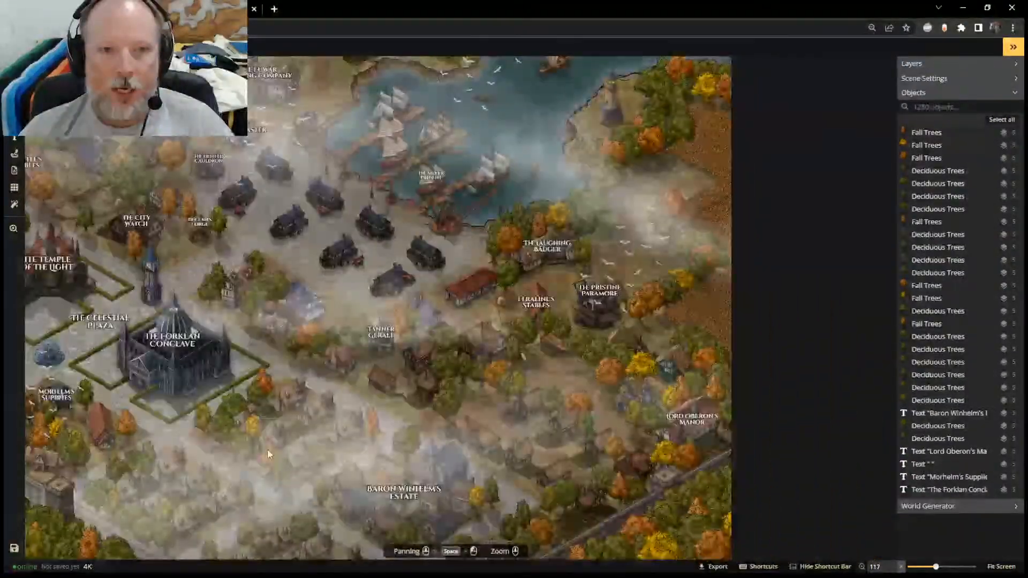
{"action": "middle_click_drag", "start_coordinate": [268, 449], "coordinate": [391, 443]}
{"action": "scroll", "coordinate": [413, 417], "scroll_direction": "up", "scroll_amount": 1}
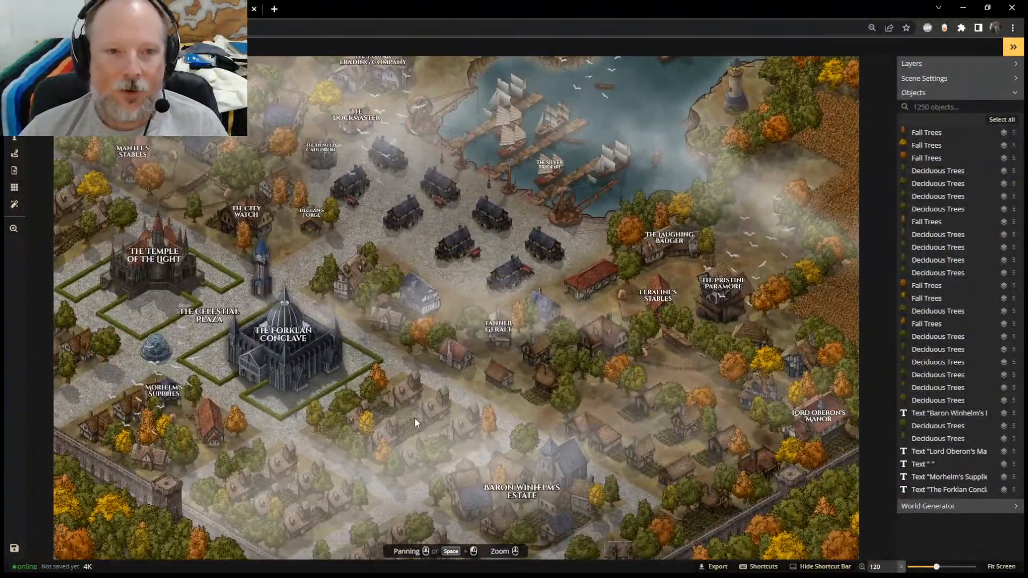
Return to the map library and open the Underground Dock map from The Escape from Parthana Maps folder
{"action": "key", "text": "ctrl+shift+Tab"}
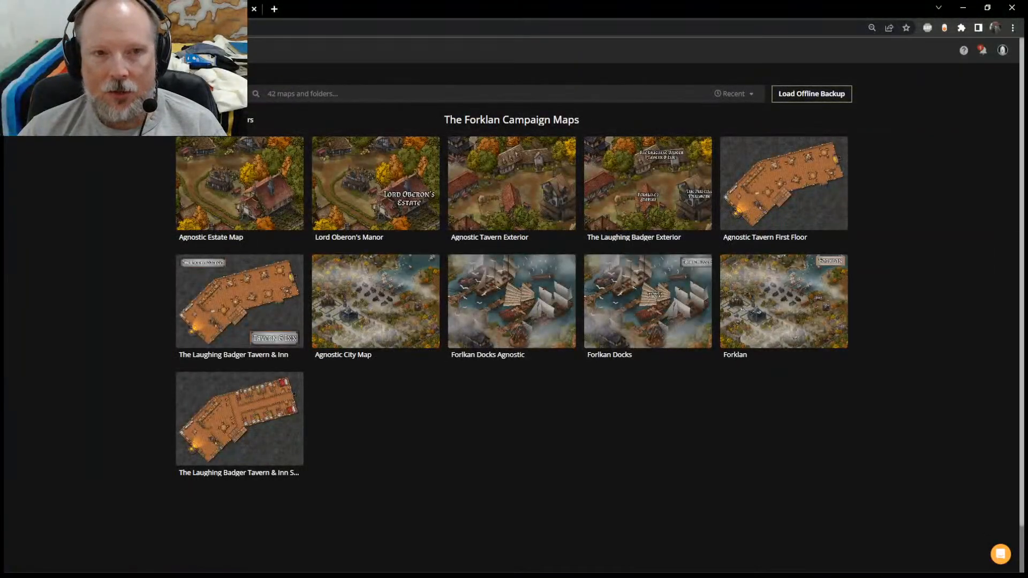
{"action": "left_click", "coordinate": [225, 120]}
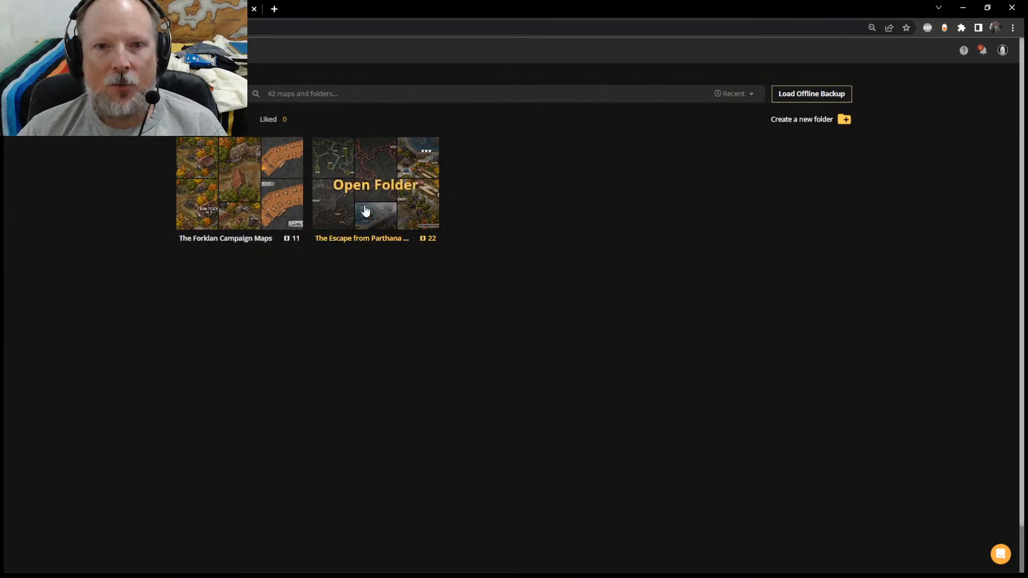
{"action": "left_click", "coordinate": [367, 188]}
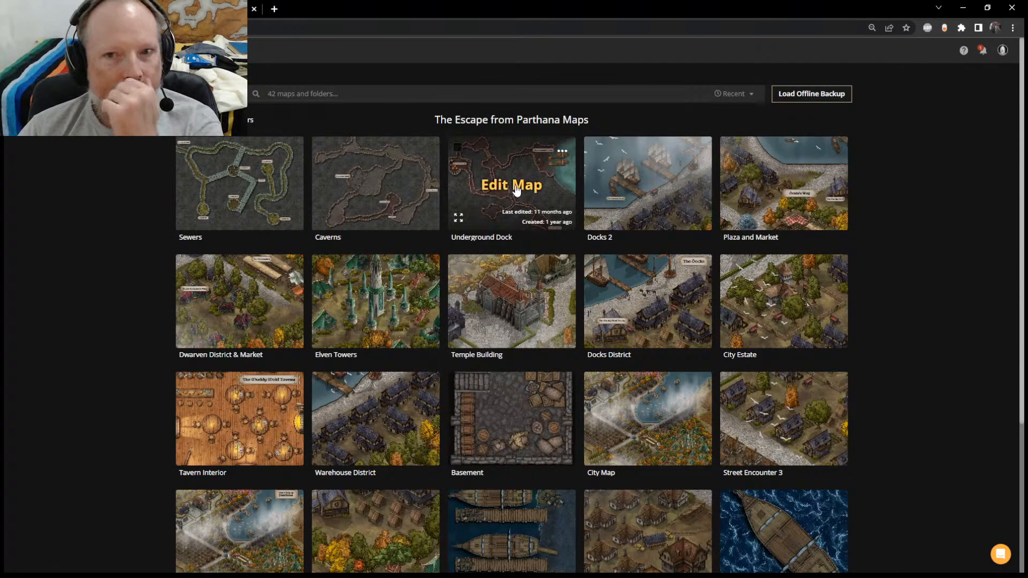
{"action": "left_click", "coordinate": [516, 188]}
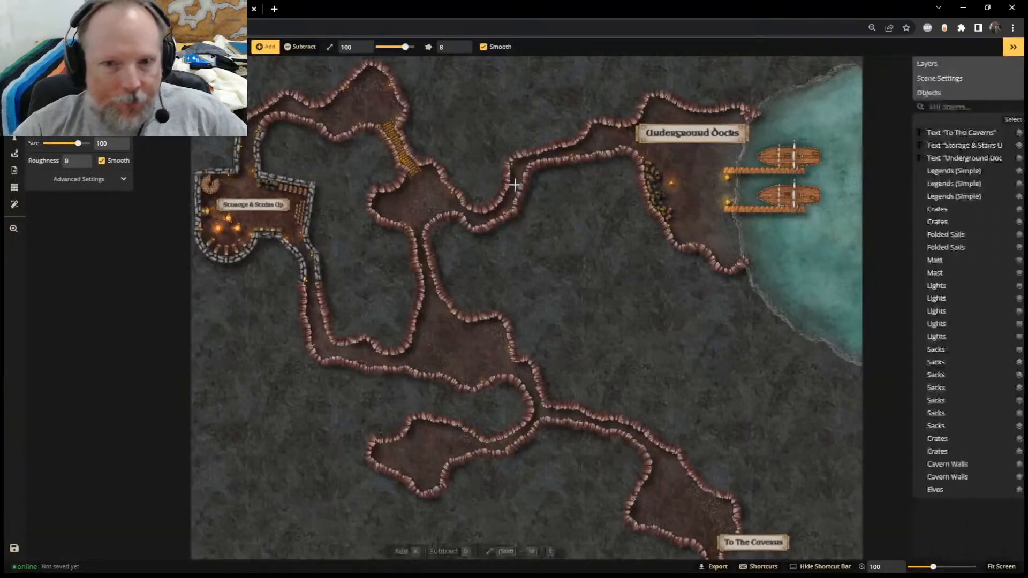
{"action": "scroll", "coordinate": [223, 223], "scroll_direction": "up", "scroll_amount": 6}
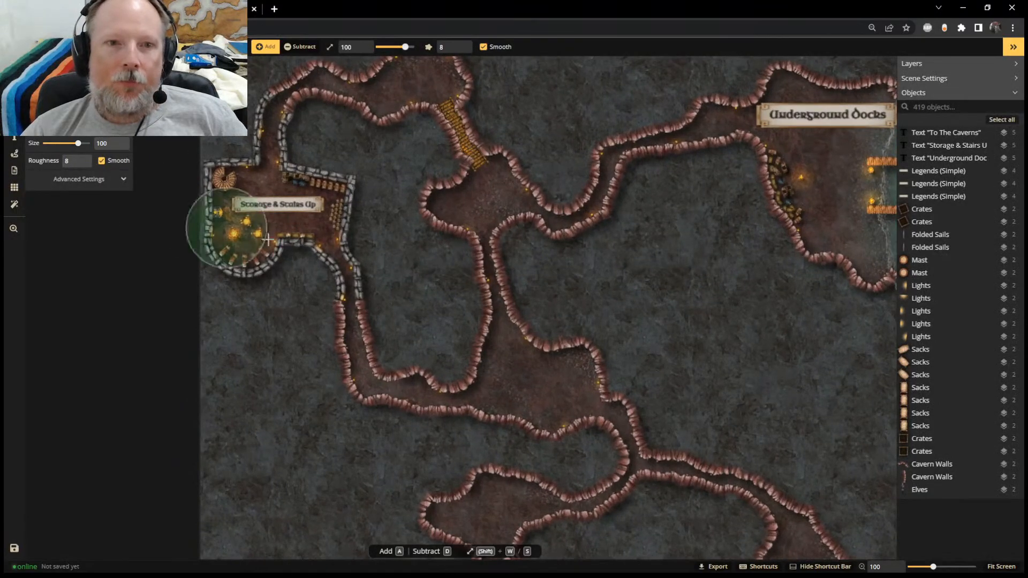
{"action": "scroll", "coordinate": [370, 210], "scroll_direction": "down", "scroll_amount": 2}
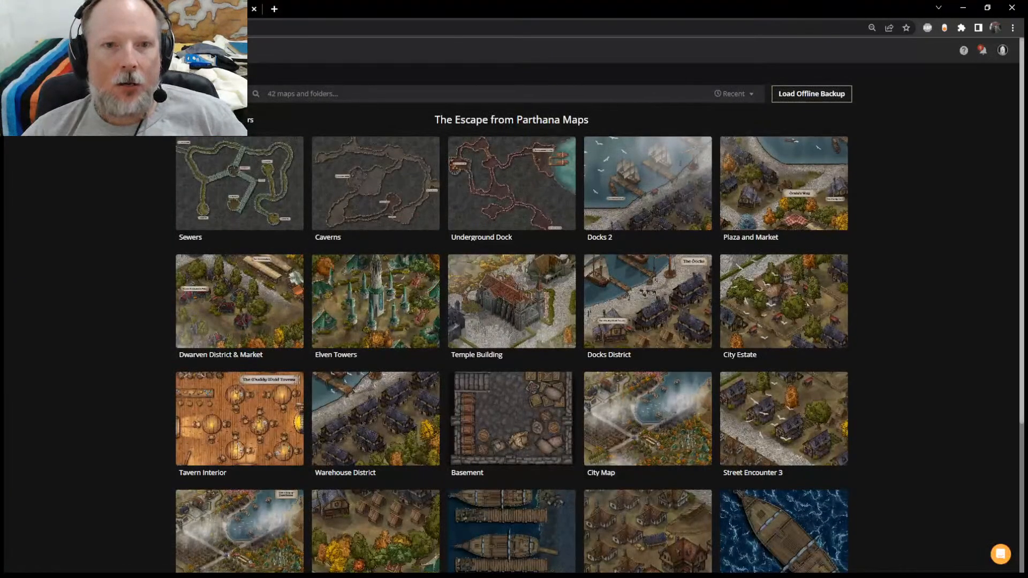
Reopen the Underground Dock map at Ultra (4K) resolution
{"action": "left_click", "coordinate": [562, 156]}
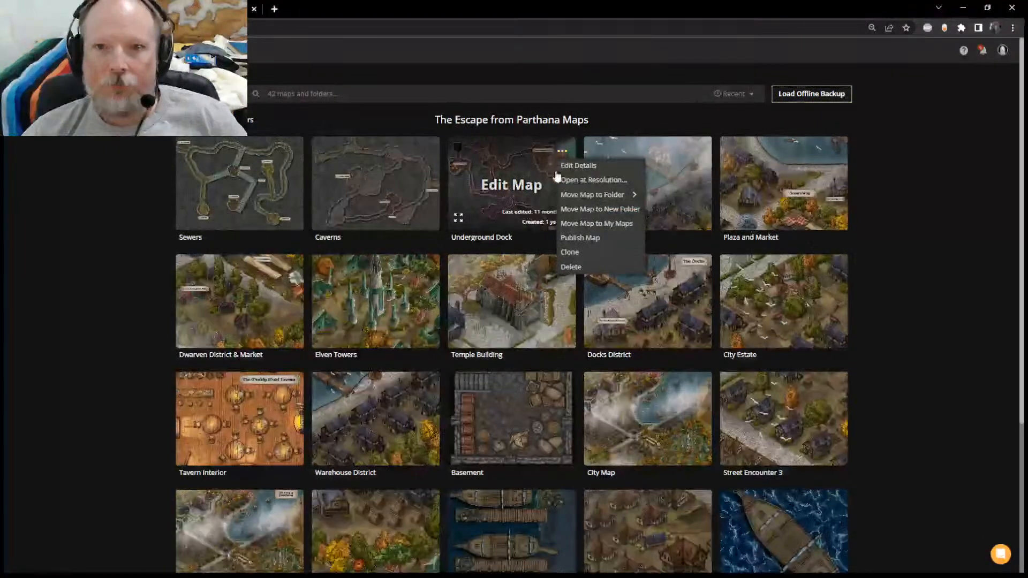
{"action": "left_click", "coordinate": [582, 179]}
{"action": "left_click", "coordinate": [576, 269]}
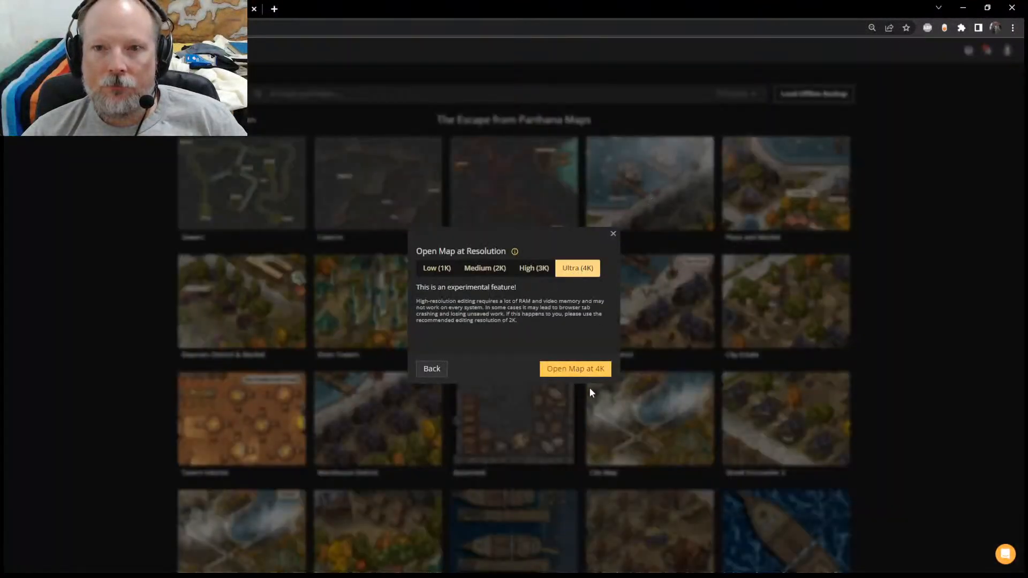
{"action": "left_click", "coordinate": [586, 368]}
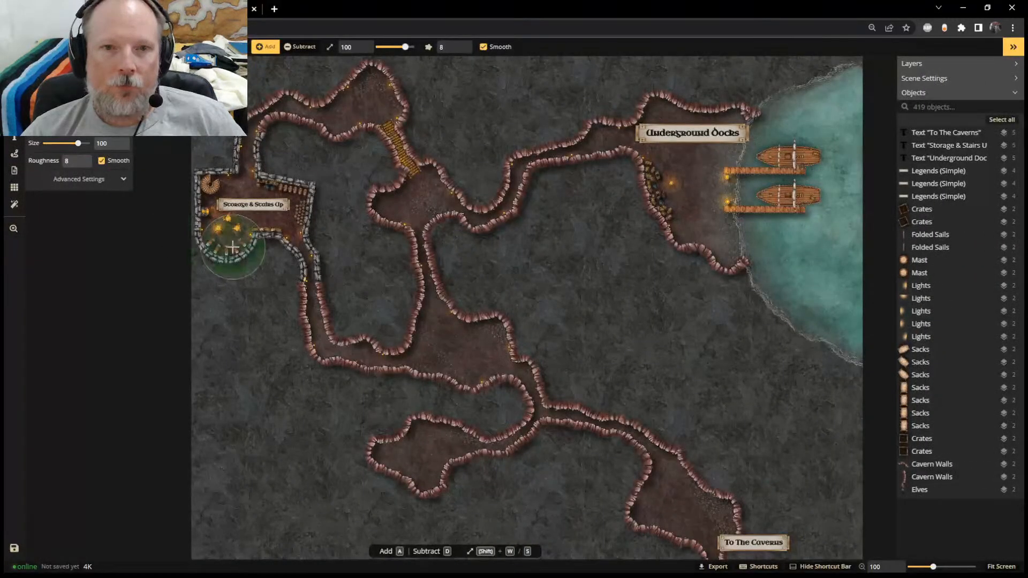
Examine the Underground Dock map, from the Storage & Stairs Up room across the tunnels to the docks
{"action": "scroll", "coordinate": [232, 245], "scroll_direction": "up", "scroll_amount": 5}
{"action": "scroll", "coordinate": [233, 245], "scroll_direction": "up", "scroll_amount": 3}
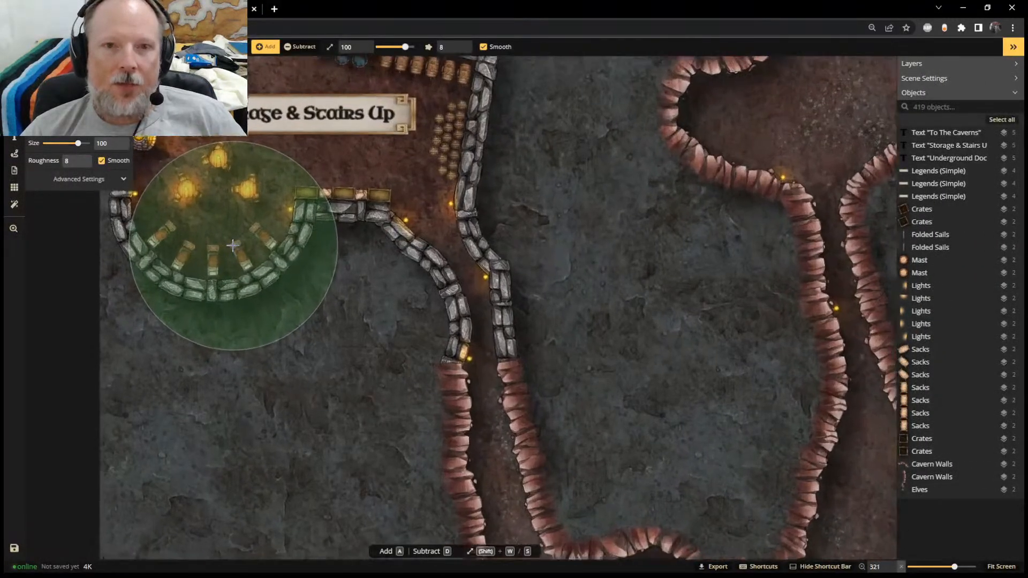
{"action": "middle_click_drag", "start_coordinate": [232, 246], "coordinate": [307, 388]}
{"action": "scroll", "coordinate": [308, 389], "scroll_direction": "down", "scroll_amount": 3}
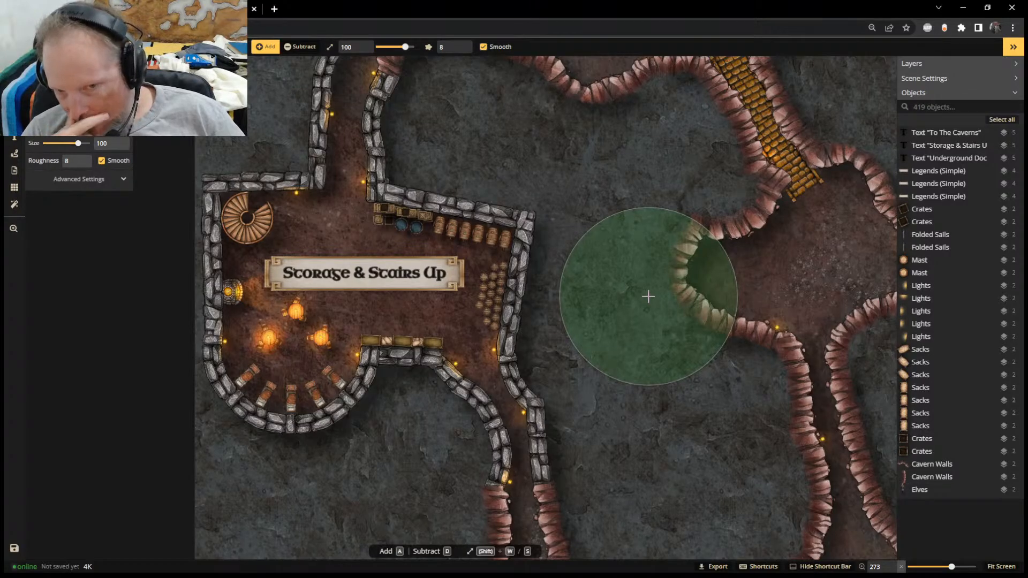
{"action": "scroll", "coordinate": [648, 296], "scroll_direction": "down", "scroll_amount": 5}
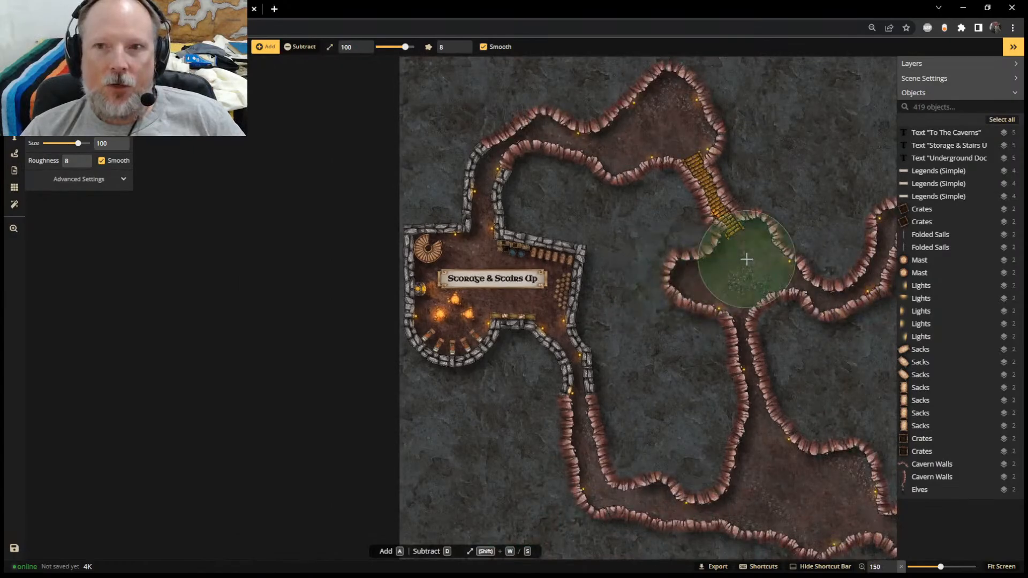
{"action": "scroll", "coordinate": [811, 249], "scroll_direction": "down", "scroll_amount": 2}
{"action": "middle_click_drag", "start_coordinate": [811, 248], "coordinate": [442, 184]}
{"action": "scroll", "coordinate": [379, 178], "scroll_direction": "down", "scroll_amount": 2}
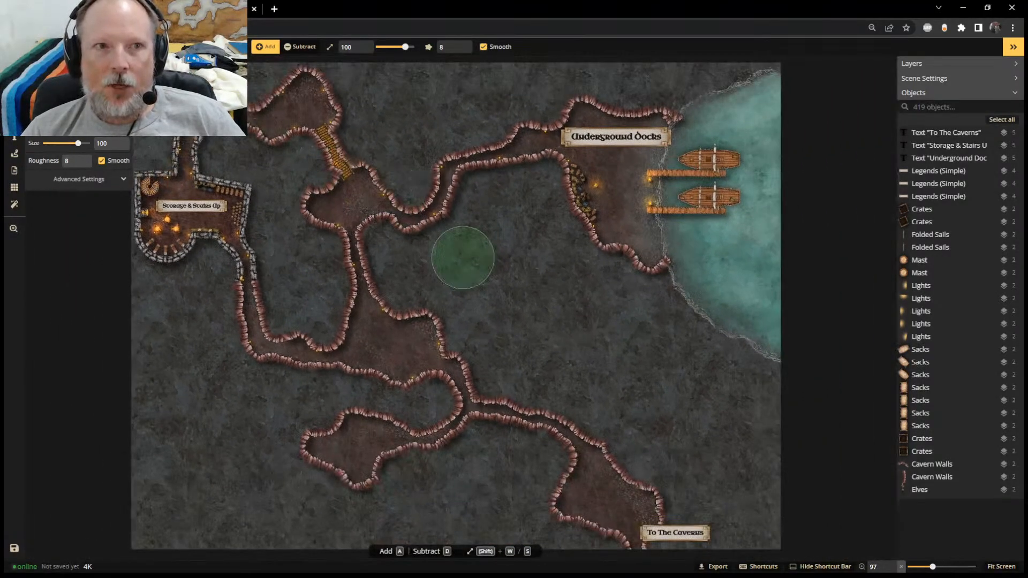
Leave the Underground Dock map for the gallery of published community maps and search it for cavern maps
{"action": "left_click", "coordinate": [15, 47]}
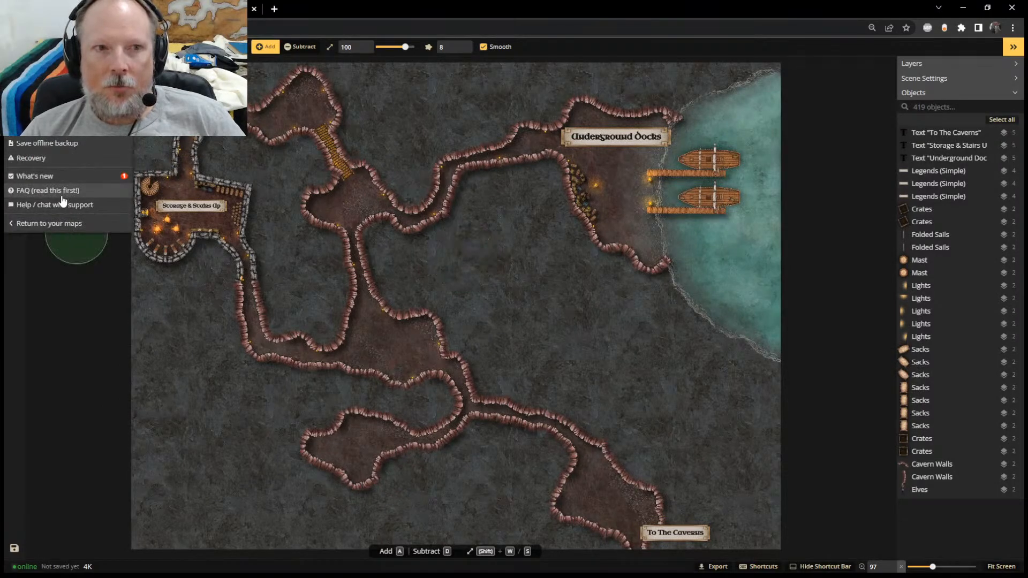
{"action": "left_click", "coordinate": [48, 224]}
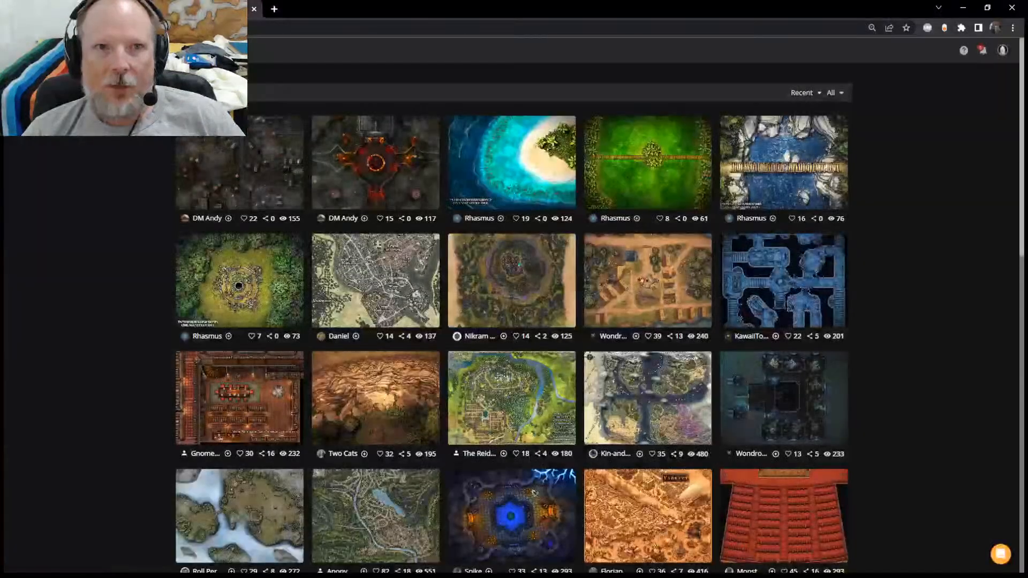
{"action": "left_click", "coordinate": [257, 92]}
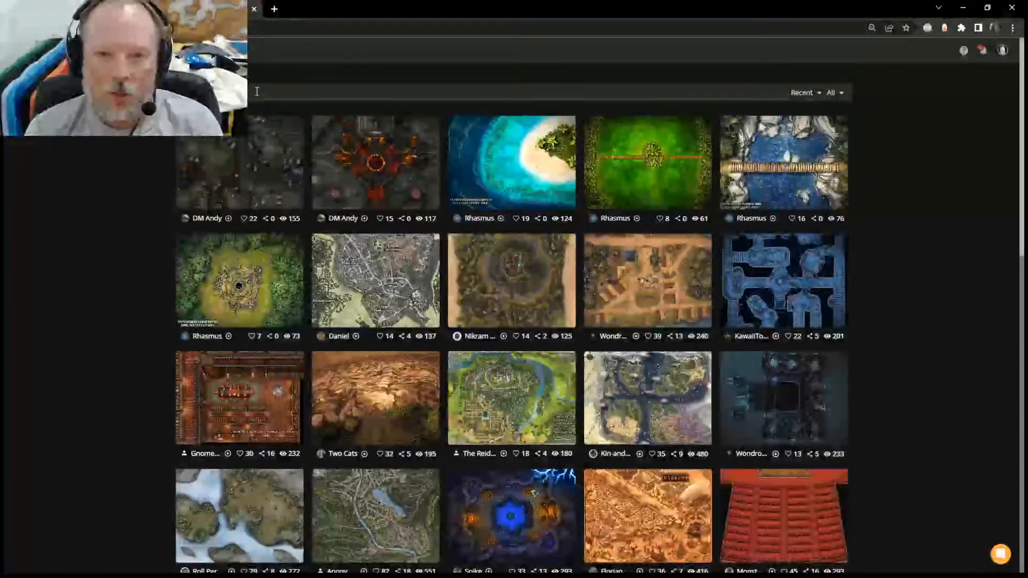
{"action": "key", "text": "Return"}
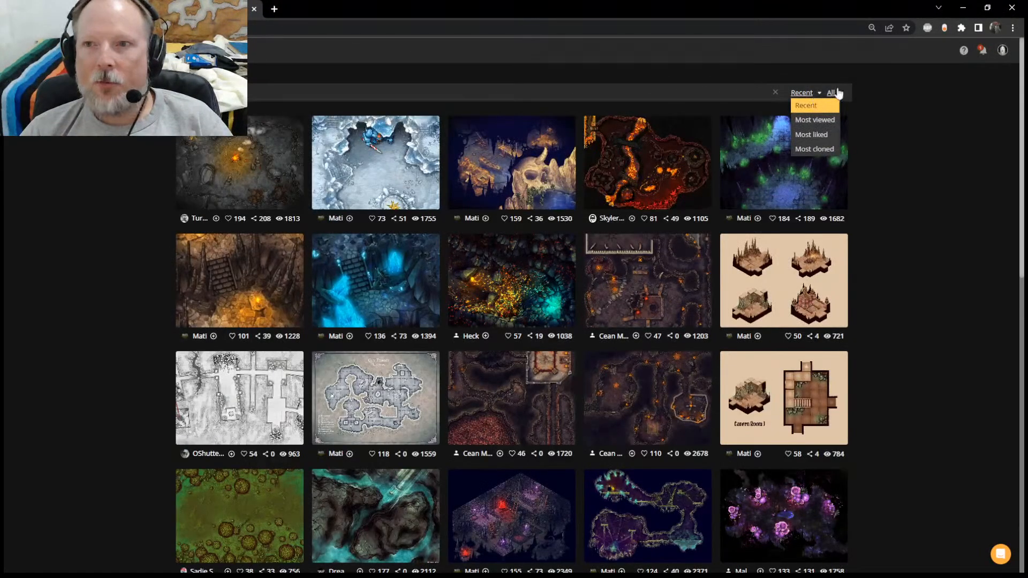
Filter the community search results by the Fantasy Regional HD style
{"action": "left_click", "coordinate": [836, 94]}
{"action": "left_click", "coordinate": [864, 179]}
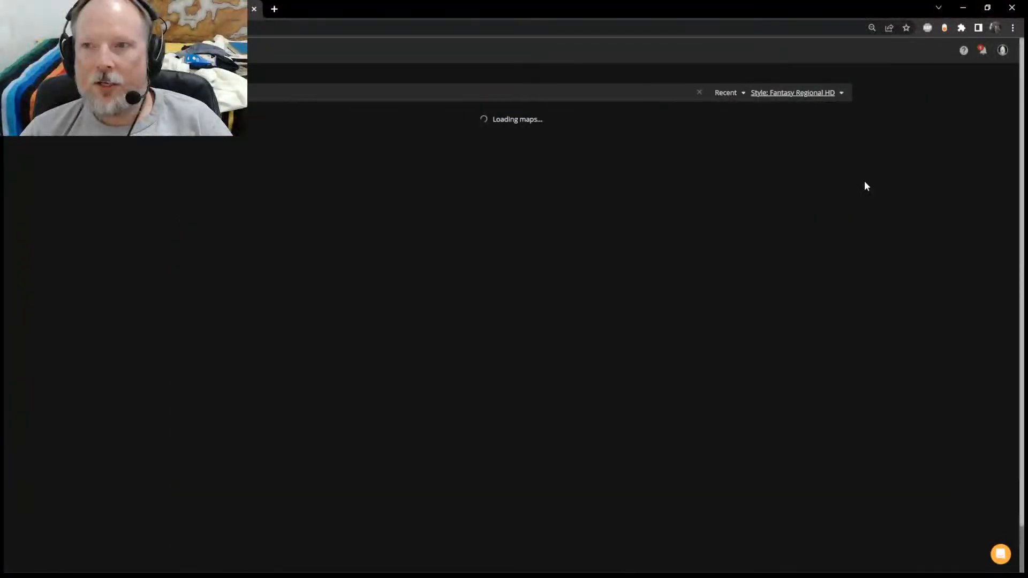
{"action": "left_click", "coordinate": [511, 168]}
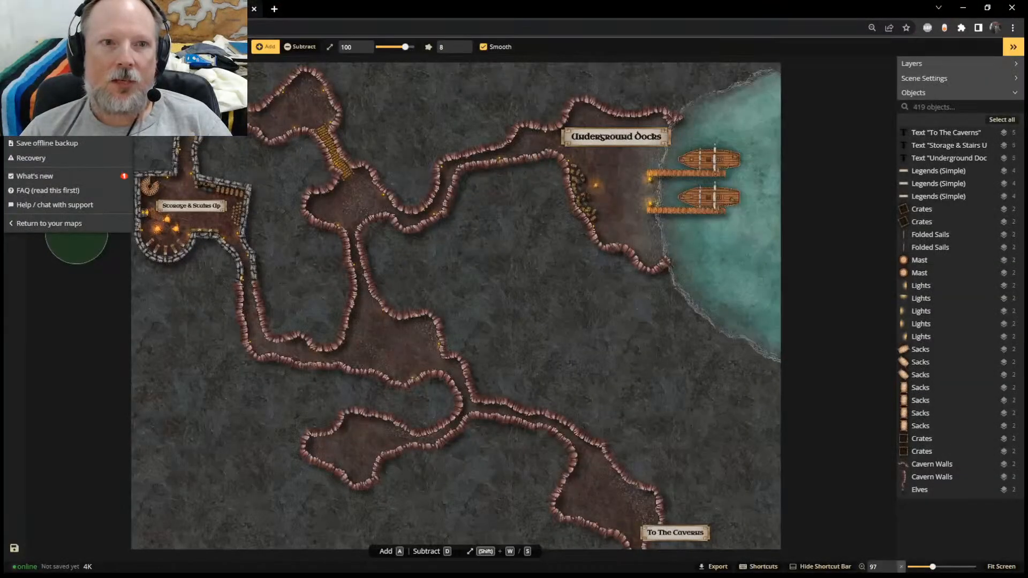
{"action": "left_click", "coordinate": [48, 223]}
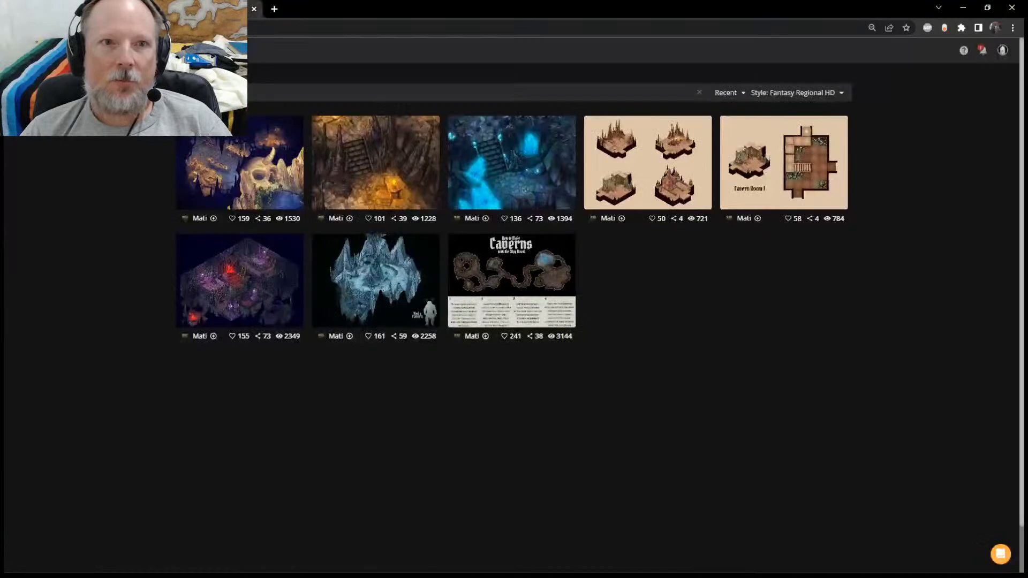
Filter the search results by the Fantasy Battlemaps 2.0 style and open the Cave and Caverns remake 2 map
{"action": "left_click", "coordinate": [843, 94]}
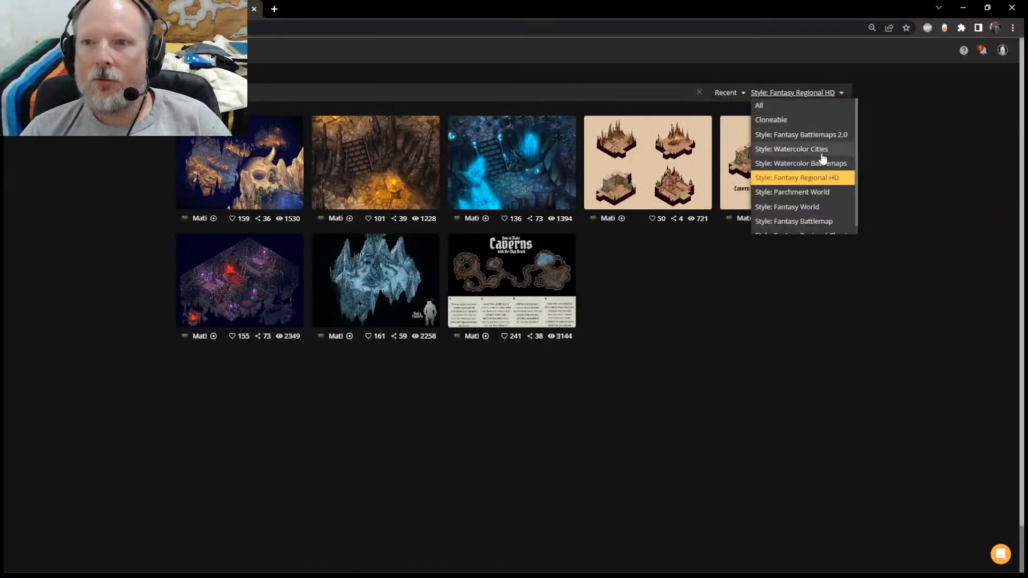
{"action": "left_click", "coordinate": [830, 136]}
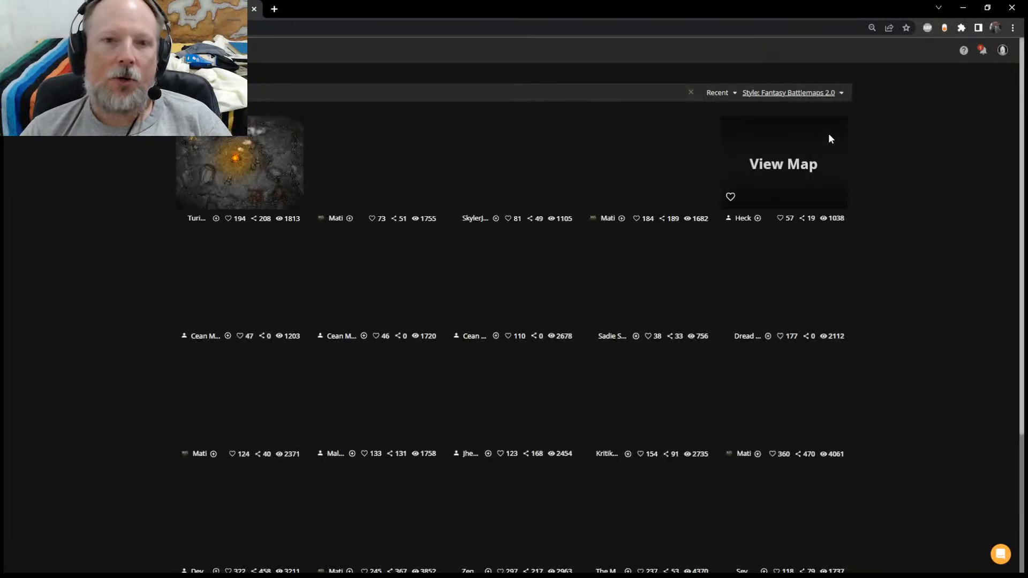
{"action": "mouse_move", "coordinate": [192, 190]}
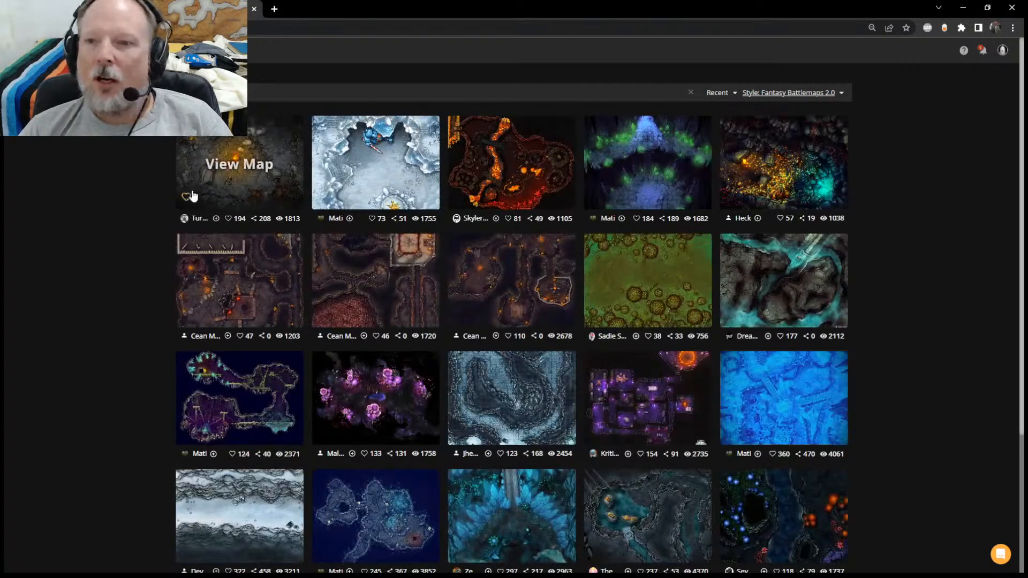
{"action": "left_click", "coordinate": [522, 284]}
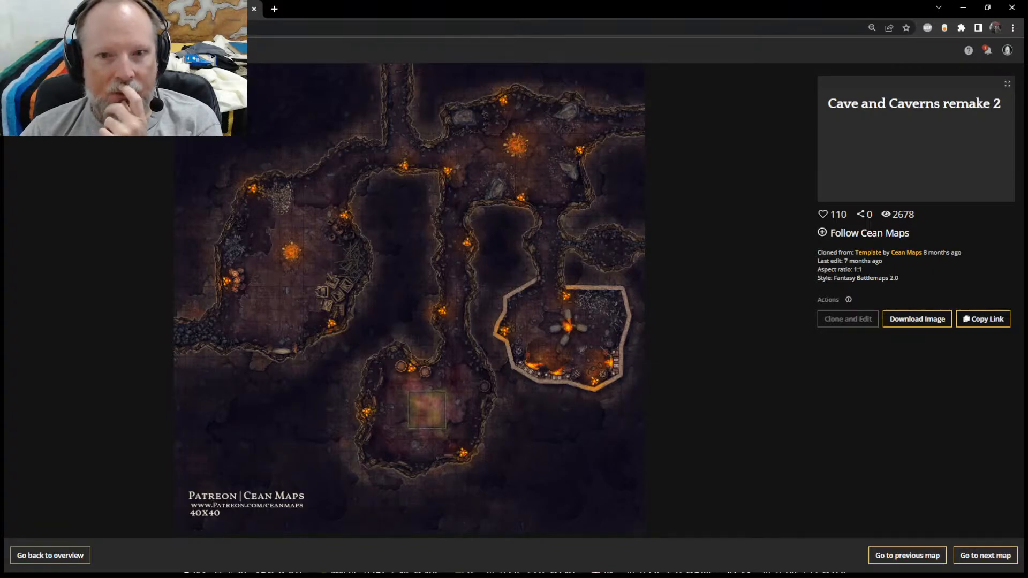
Return from Cave and Caverns remake 2 to the search results and open the Egehone Caverns map
{"action": "key", "text": "Escape"}
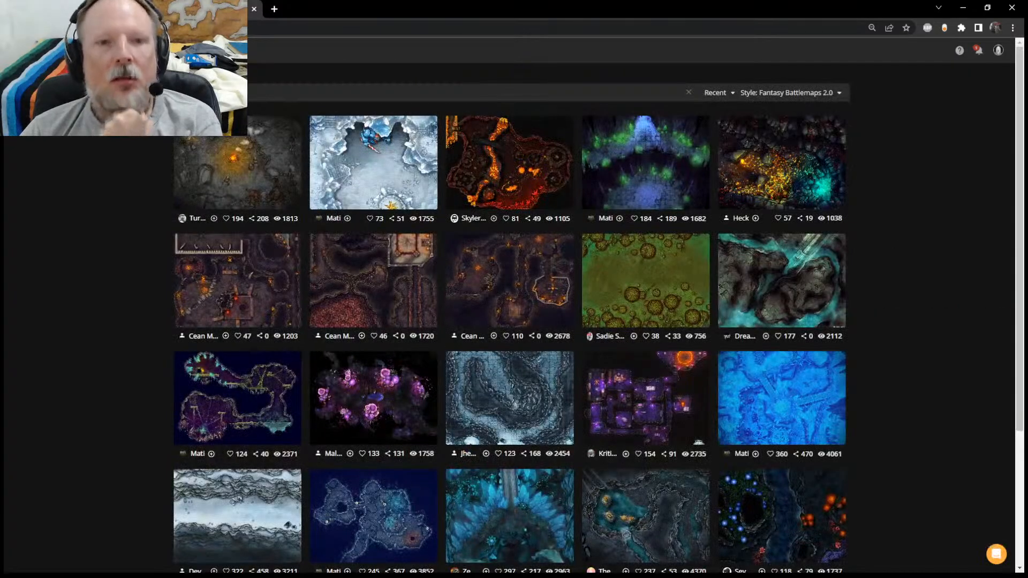
{"action": "scroll", "coordinate": [223, 188], "scroll_direction": "down", "scroll_amount": 2}
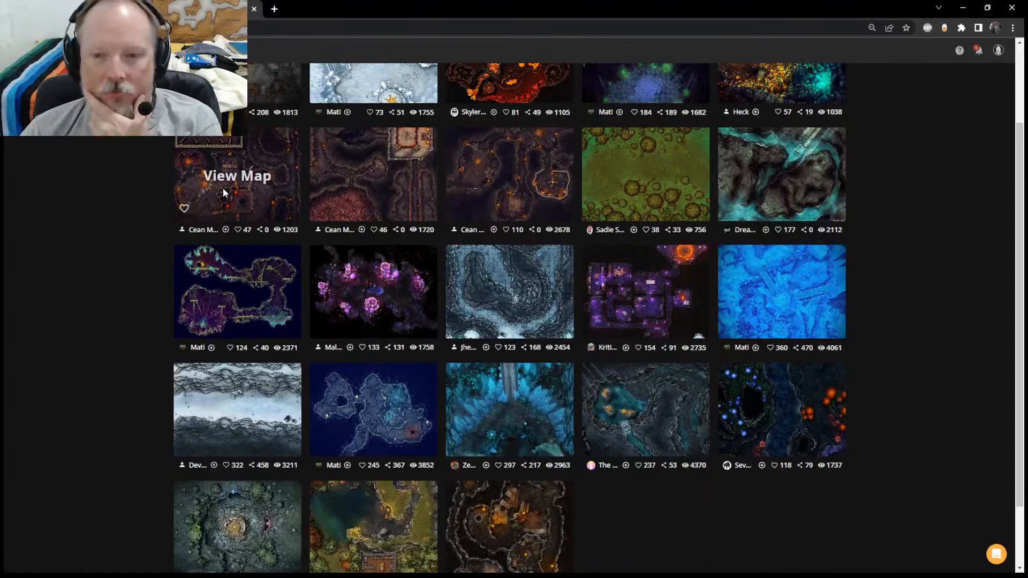
{"action": "scroll", "coordinate": [223, 188], "scroll_direction": "down", "scroll_amount": 2}
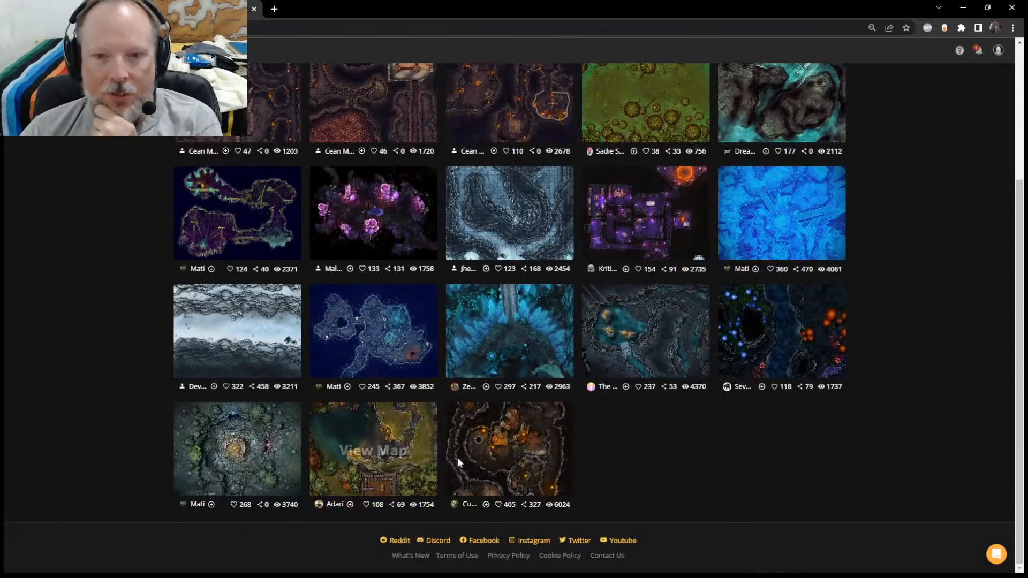
{"action": "left_click", "coordinate": [519, 450]}
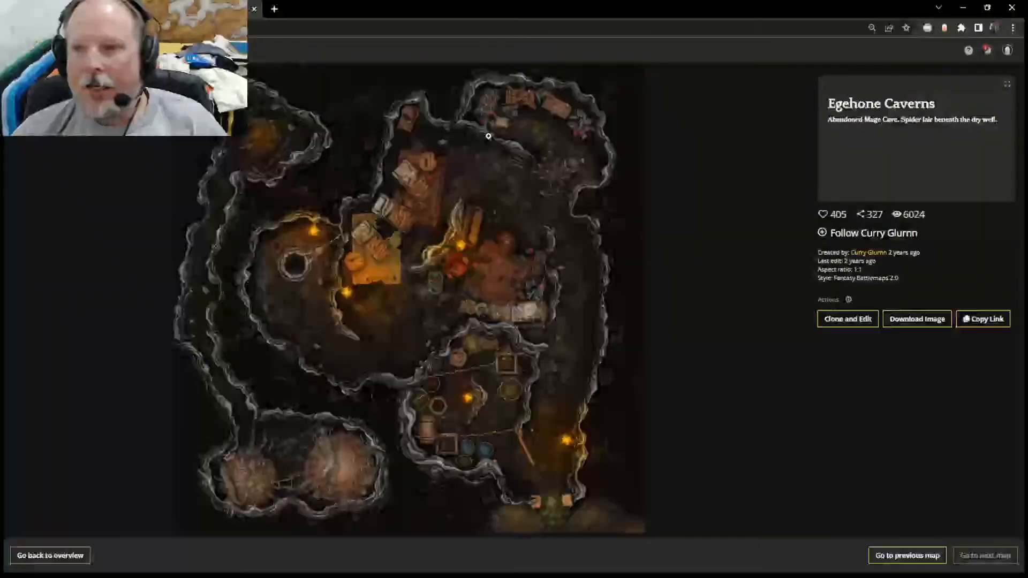
Clone the Egehone Caverns map for editing and save the copy, then inspect its storage cave up close
{"action": "left_click", "coordinate": [863, 320]}
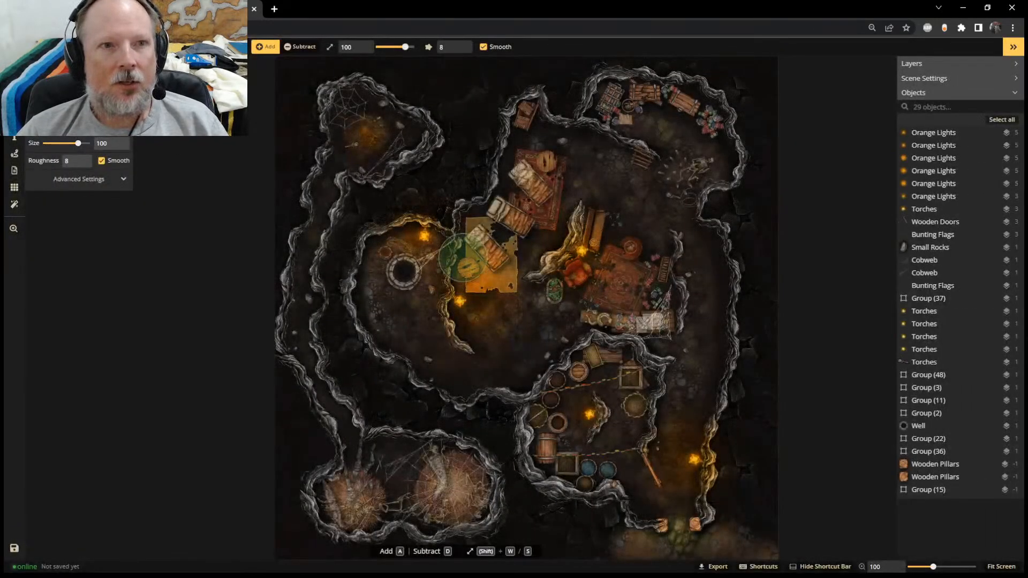
{"action": "left_click", "coordinate": [15, 549]}
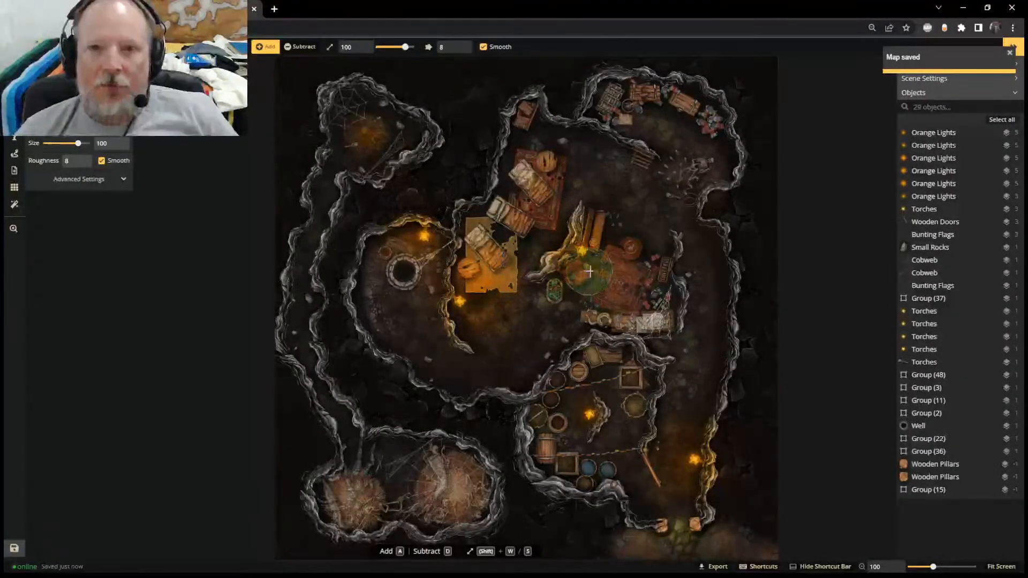
{"action": "scroll", "coordinate": [557, 416], "scroll_direction": "up", "scroll_amount": 3}
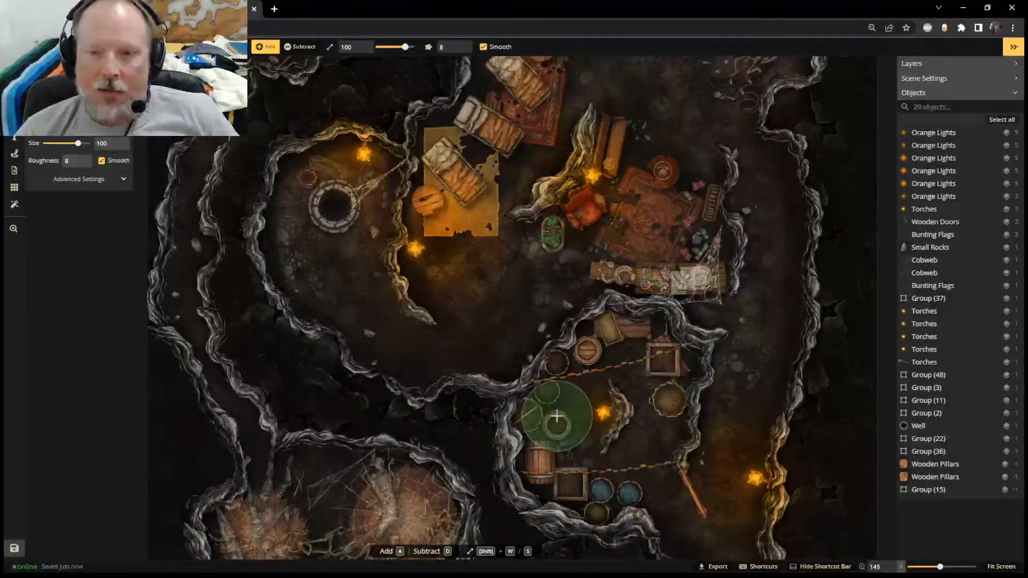
{"action": "scroll", "coordinate": [557, 416], "scroll_direction": "down", "scroll_amount": 3}
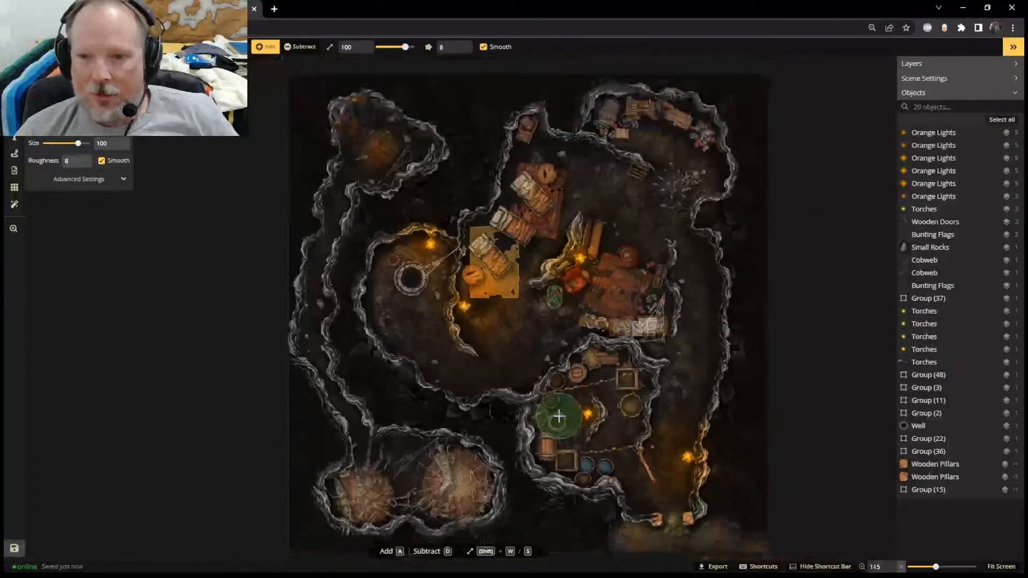
Go back to the published community maps, filter them by the Fantasy Battlemaps 2.0 style and search for cave maps
{"action": "left_click", "coordinate": [14, 46]}
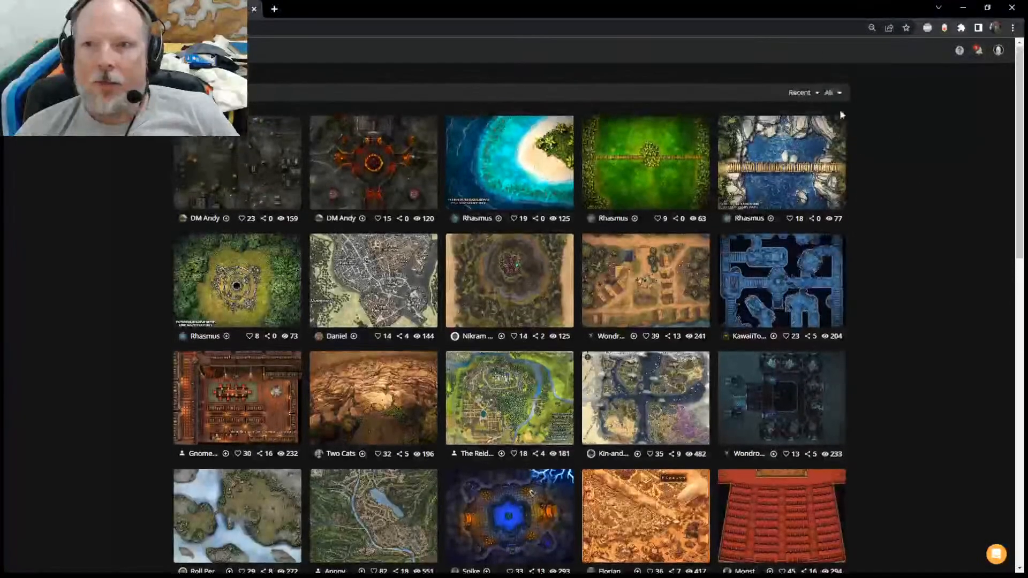
{"action": "left_click", "coordinate": [831, 93]}
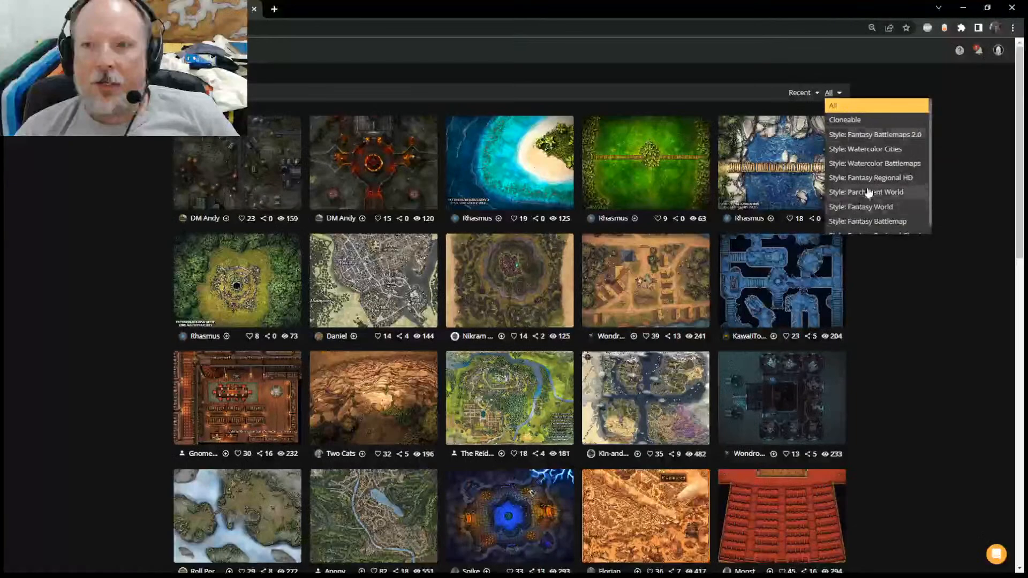
{"action": "left_click", "coordinate": [887, 135]}
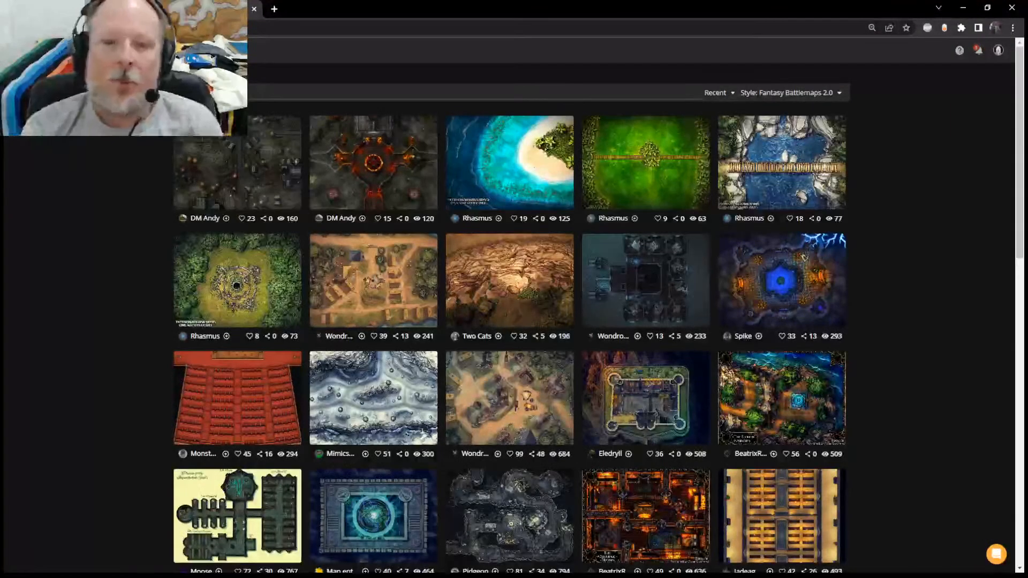
{"action": "key", "text": "Return"}
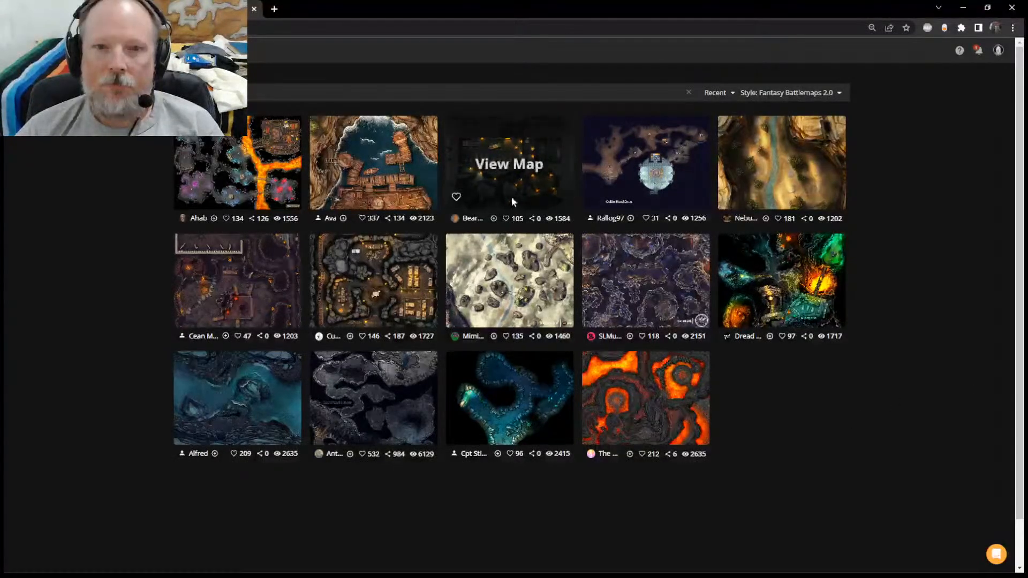
Open the Sinister House | Lower Floors and Caves map full size and examine its cellar rooms and cave tunnels
{"action": "left_click", "coordinate": [509, 170]}
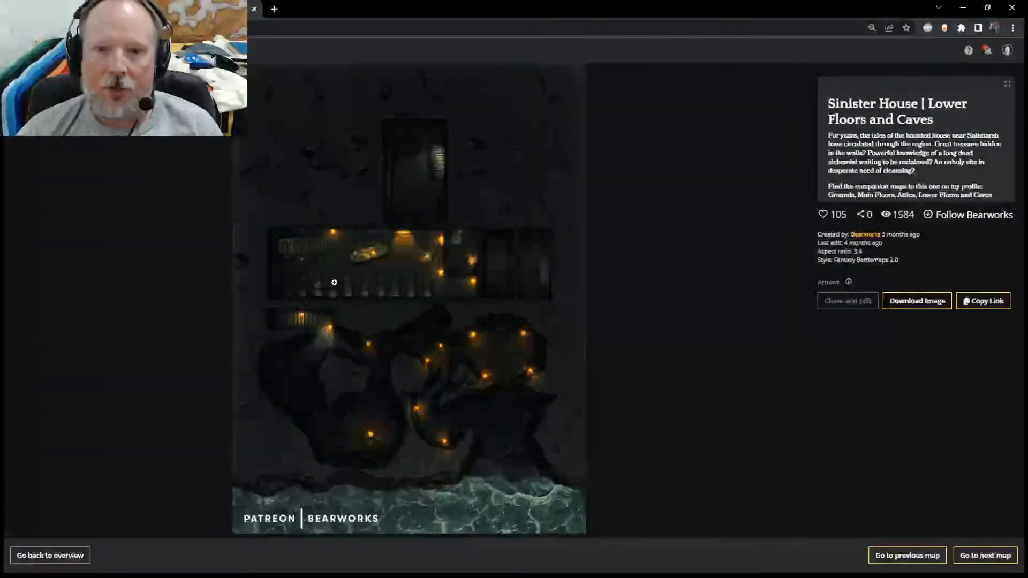
{"action": "left_click", "coordinate": [409, 398]}
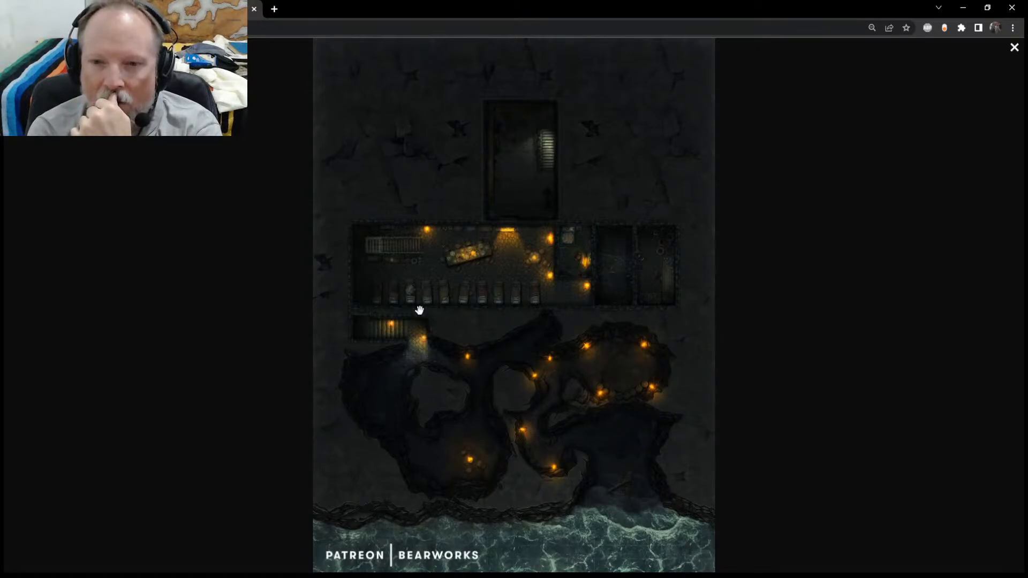
{"action": "scroll", "coordinate": [459, 402], "scroll_direction": "up", "scroll_amount": 4}
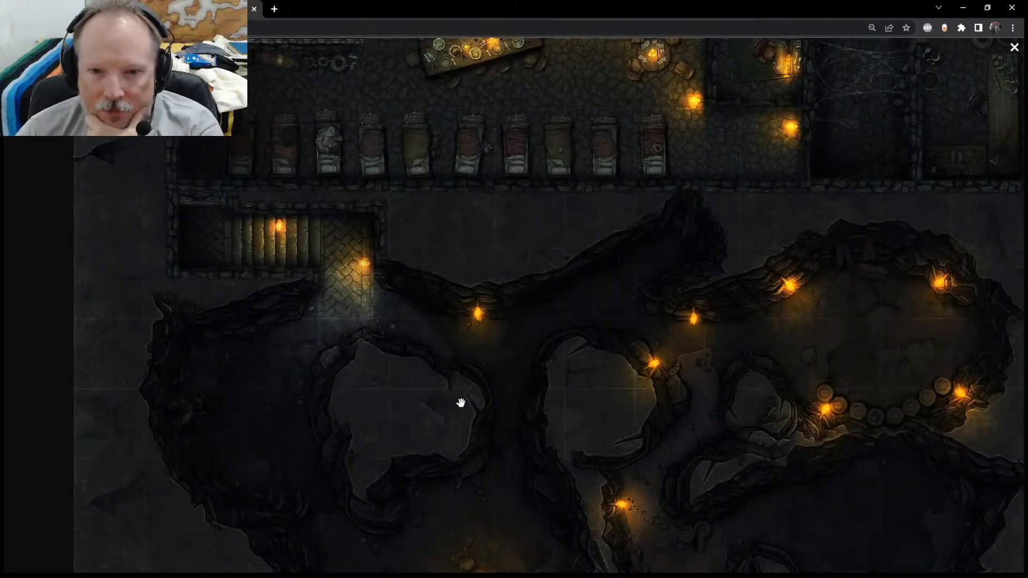
{"action": "scroll", "coordinate": [460, 402], "scroll_direction": "down", "scroll_amount": 4}
{"action": "scroll", "coordinate": [514, 335], "scroll_direction": "up", "scroll_amount": 4}
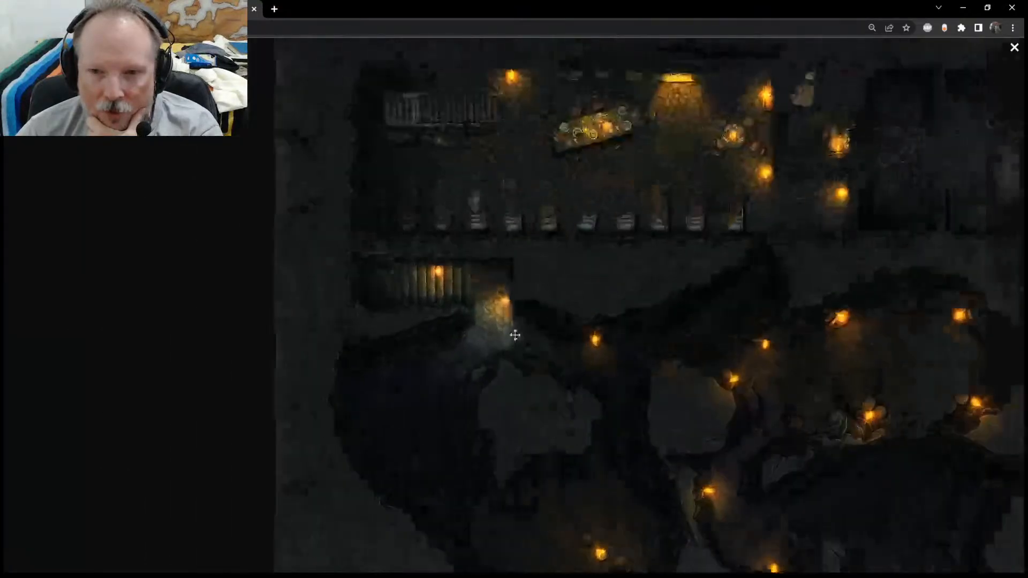
{"action": "scroll", "coordinate": [566, 356], "scroll_direction": "down", "scroll_amount": 4}
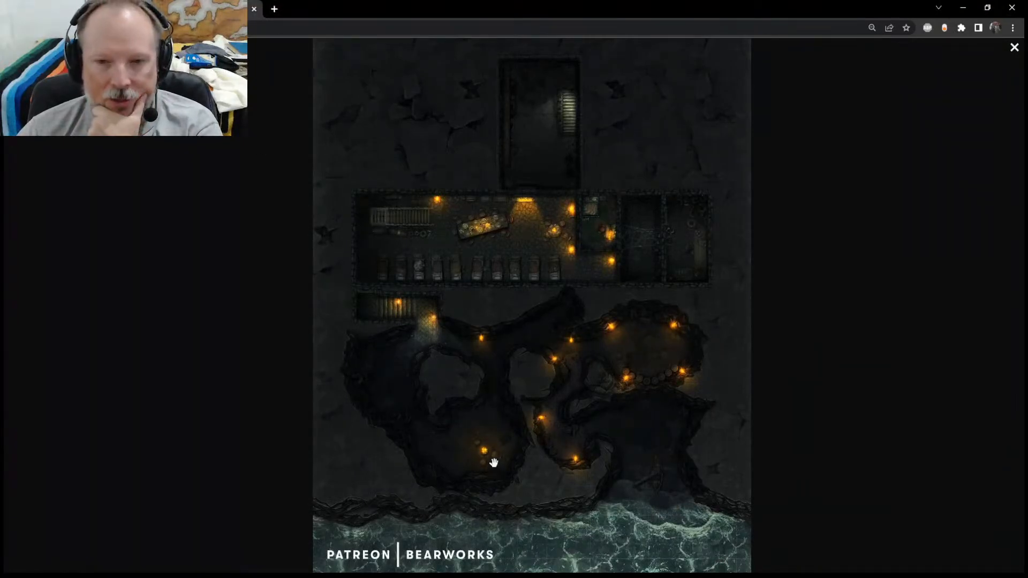
Switch to the Underground Dock map and search the stamp catalog for cliff stamps
{"action": "key", "text": "ctrl+Tab"}
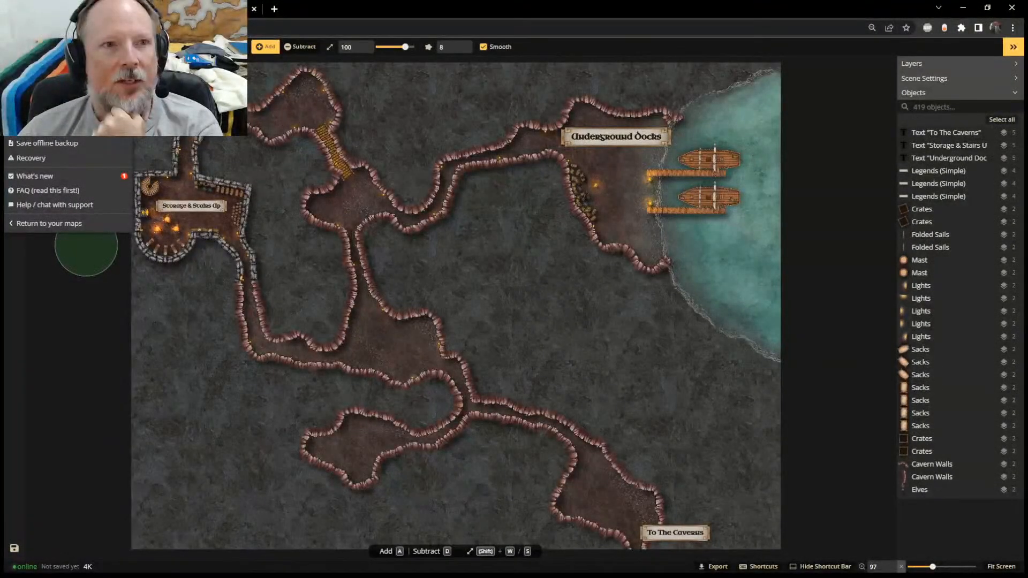
{"action": "left_click", "coordinate": [51, 340]}
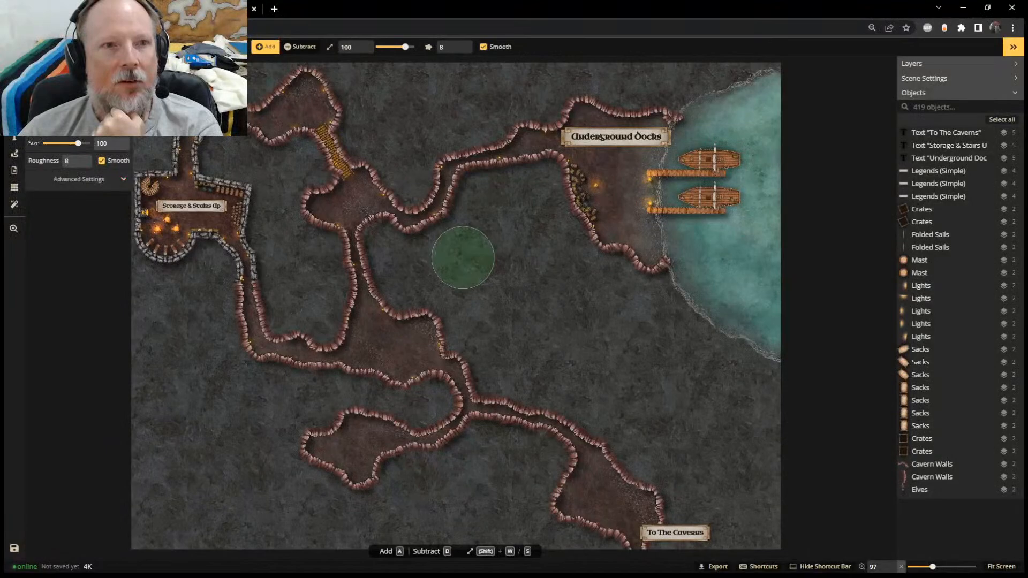
{"action": "left_click", "coordinate": [14, 120]}
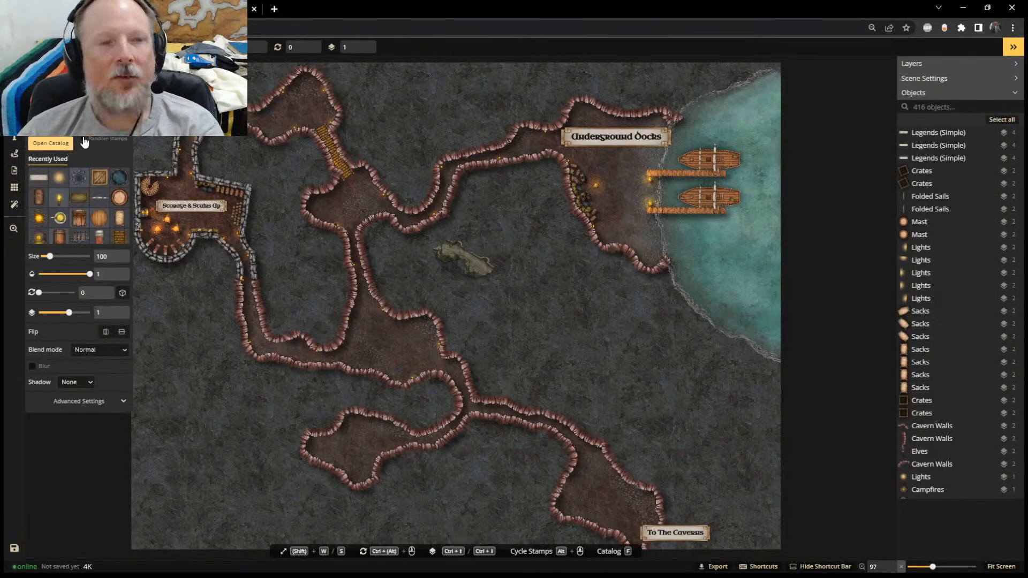
{"action": "left_click", "coordinate": [67, 143]}
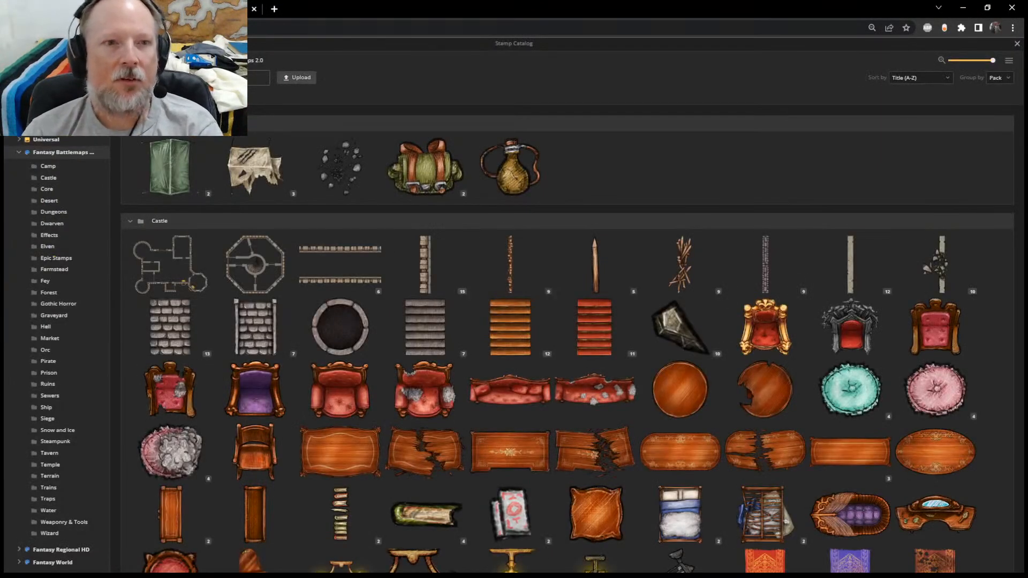
{"action": "type", "text": "..."}
{"action": "key", "text": "Return"}
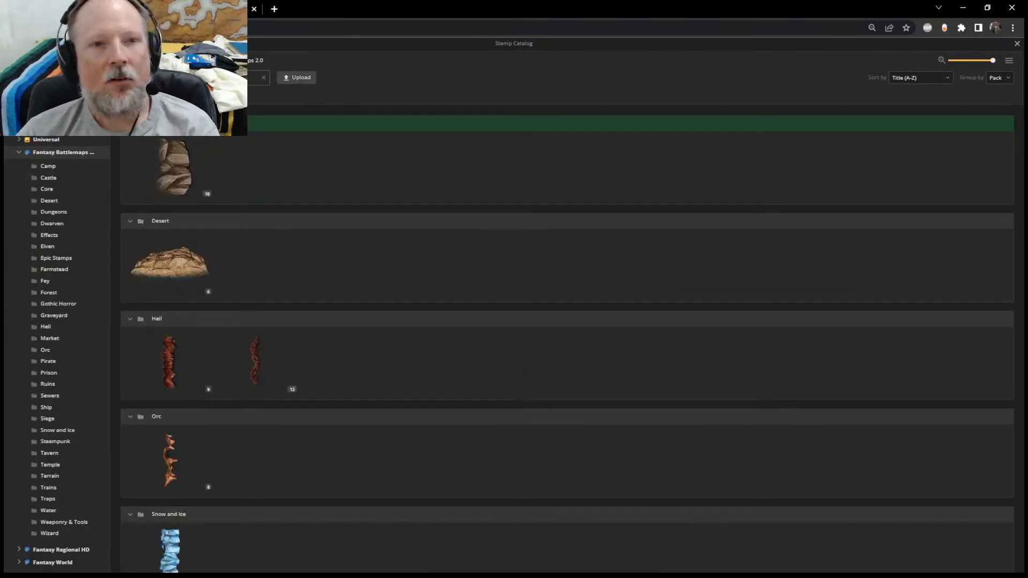
Choose the grey Cliffs stamp from the Terrain pack and place three of them on the rock area southwest of the docks
{"action": "scroll", "coordinate": [254, 283], "scroll_direction": "down", "scroll_amount": 2}
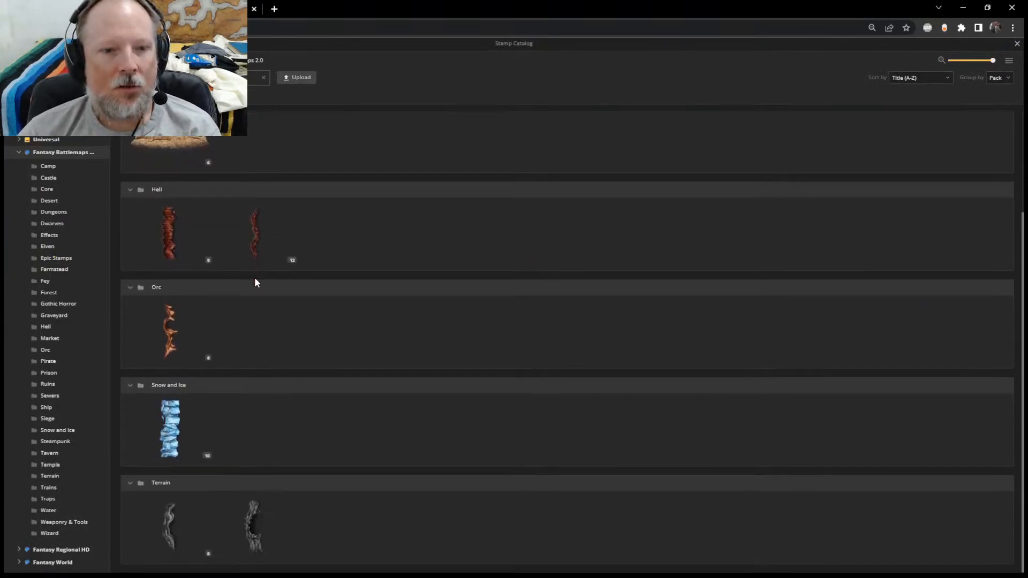
{"action": "mouse_move", "coordinate": [259, 525]}
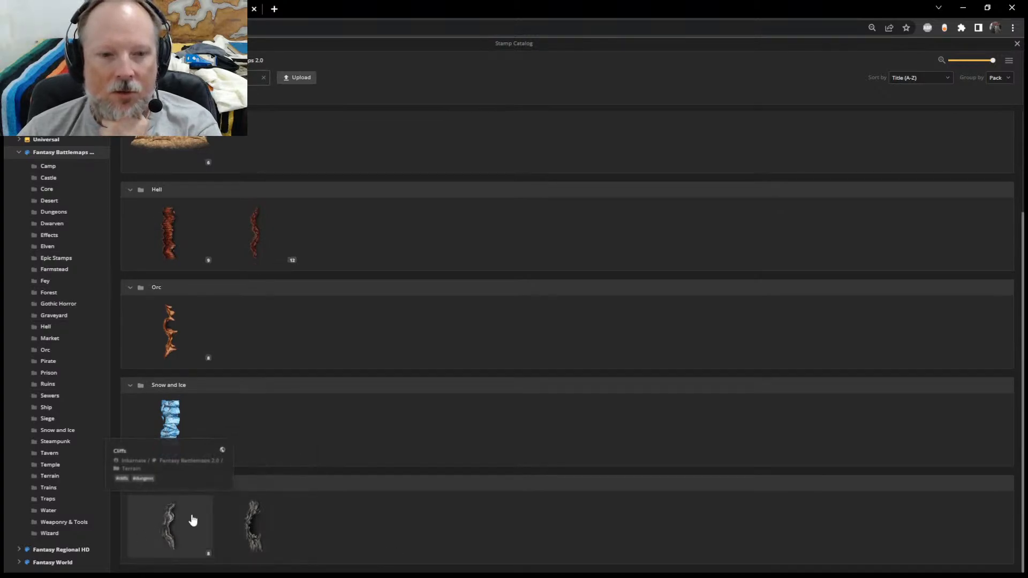
{"action": "left_click", "coordinate": [167, 531]}
{"action": "scroll", "coordinate": [667, 365], "scroll_direction": "up", "scroll_amount": 5}
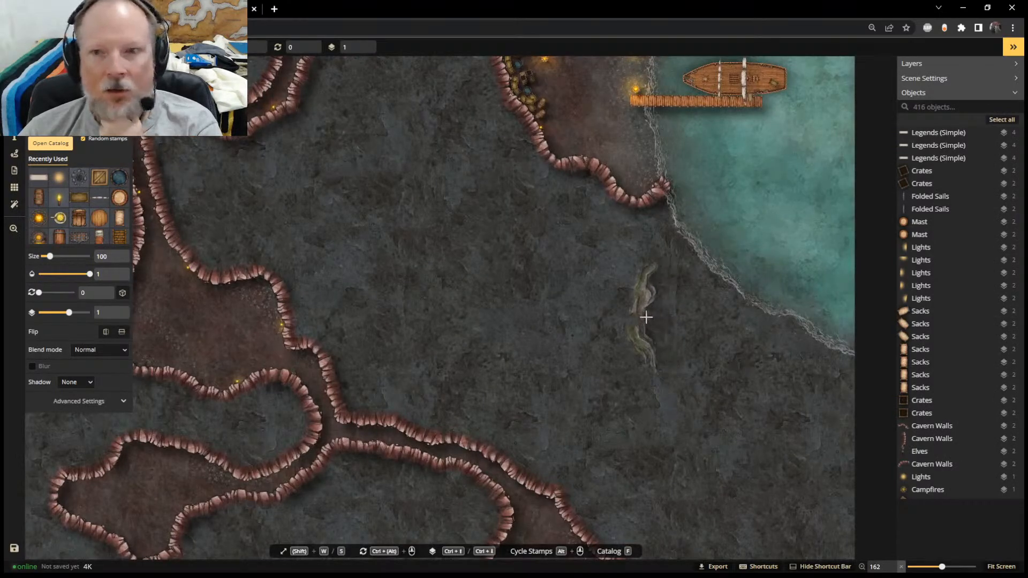
{"action": "left_click", "coordinate": [684, 295]}
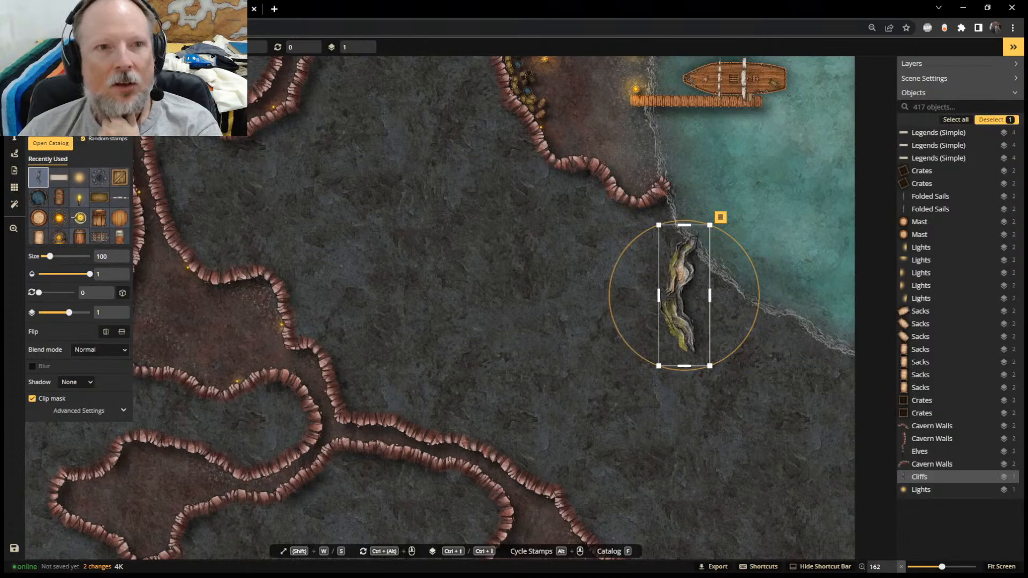
{"action": "left_click", "coordinate": [602, 340]}
{"action": "left_click", "coordinate": [451, 276]}
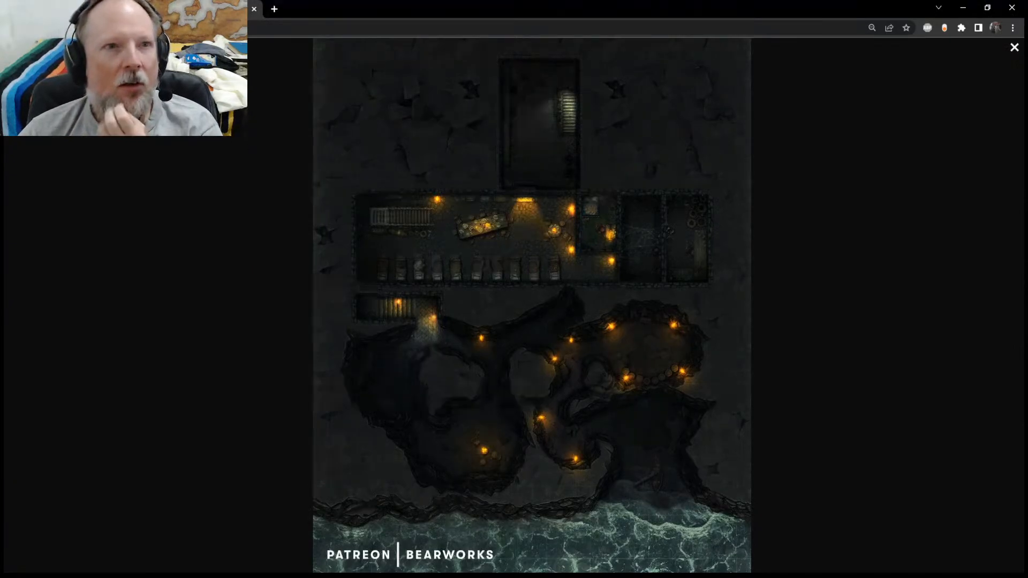
Reopen the stamp catalog from the Underground Dock map and clear its search to list all Fantasy Battlemaps 2.0 stamps
{"action": "key", "text": "ctrl+shift+Tab"}
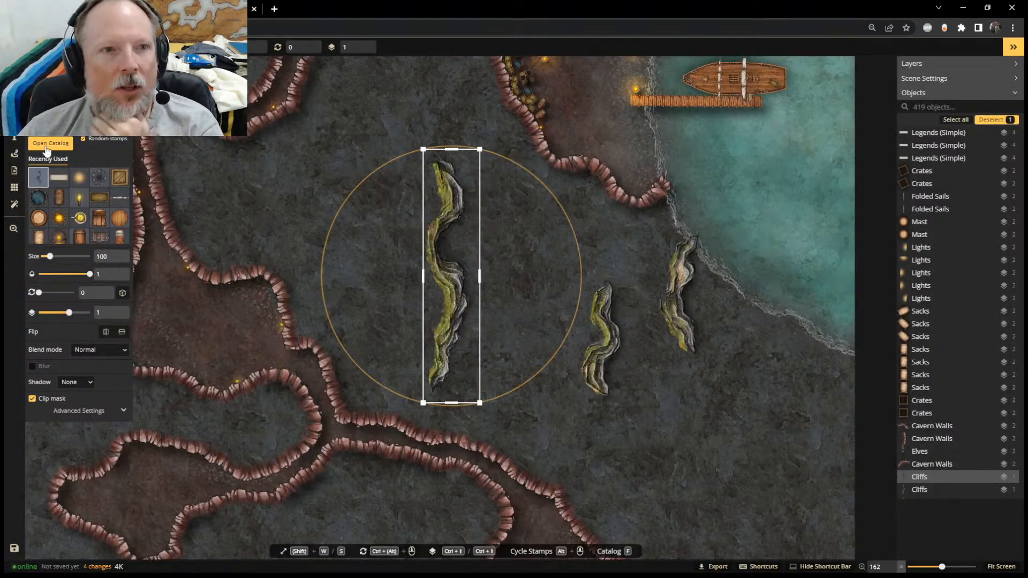
{"action": "left_click", "coordinate": [46, 146]}
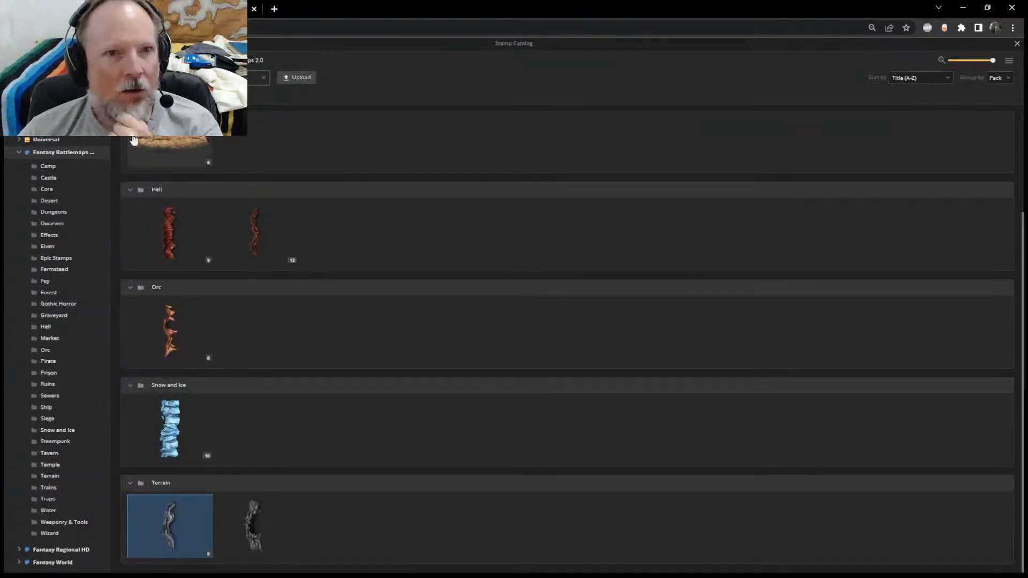
{"action": "left_click", "coordinate": [265, 80]}
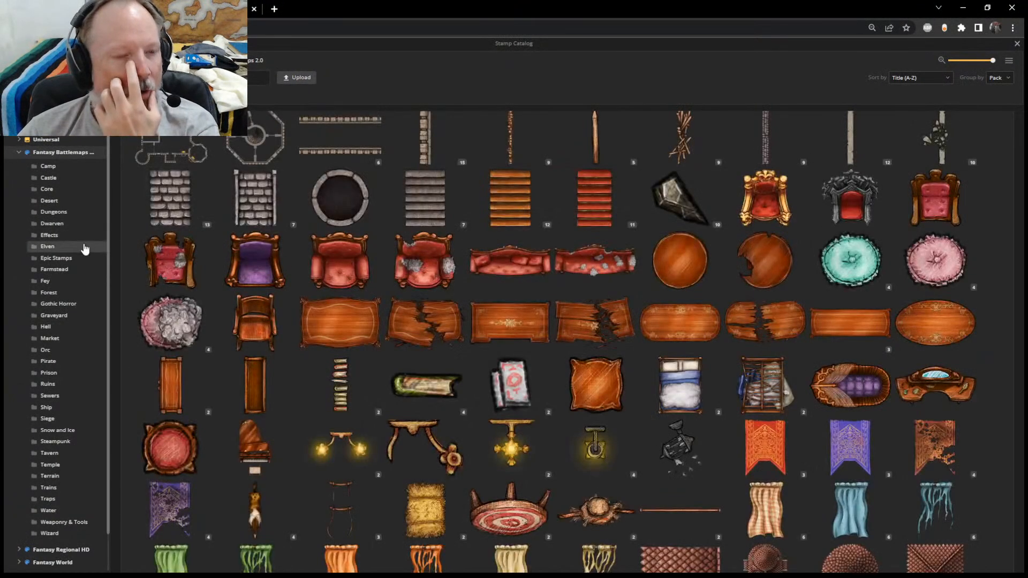
{"action": "scroll", "coordinate": [493, 272], "scroll_direction": "up", "scroll_amount": 3}
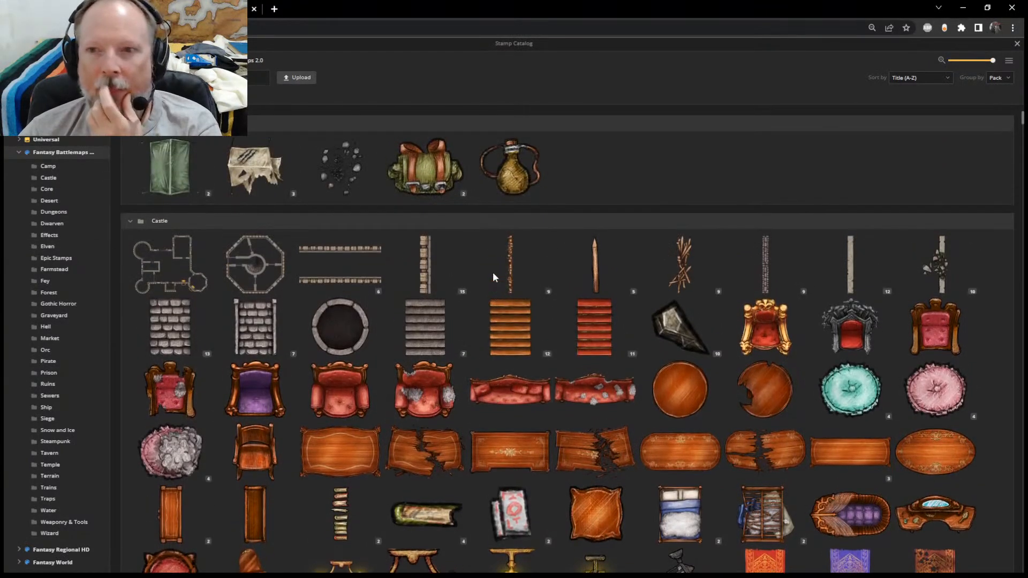
{"action": "scroll", "coordinate": [80, 224], "scroll_direction": "down", "scroll_amount": 2}
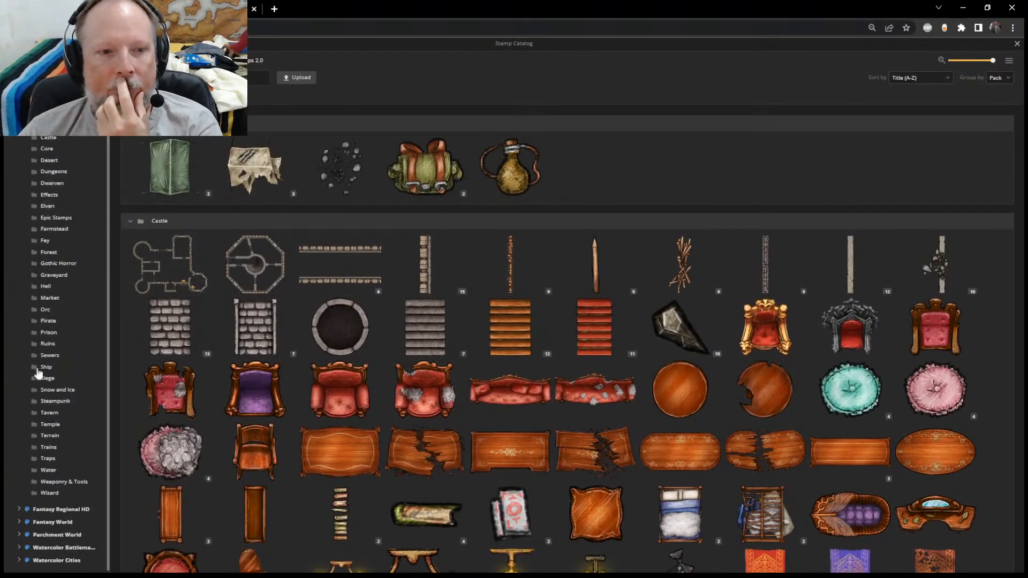
Expand the Fantasy Regional HD stamp collection and browse its packs from Babylonian to Core
{"action": "left_click", "coordinate": [24, 512]}
{"action": "scroll", "coordinate": [74, 404], "scroll_direction": "down", "scroll_amount": 5}
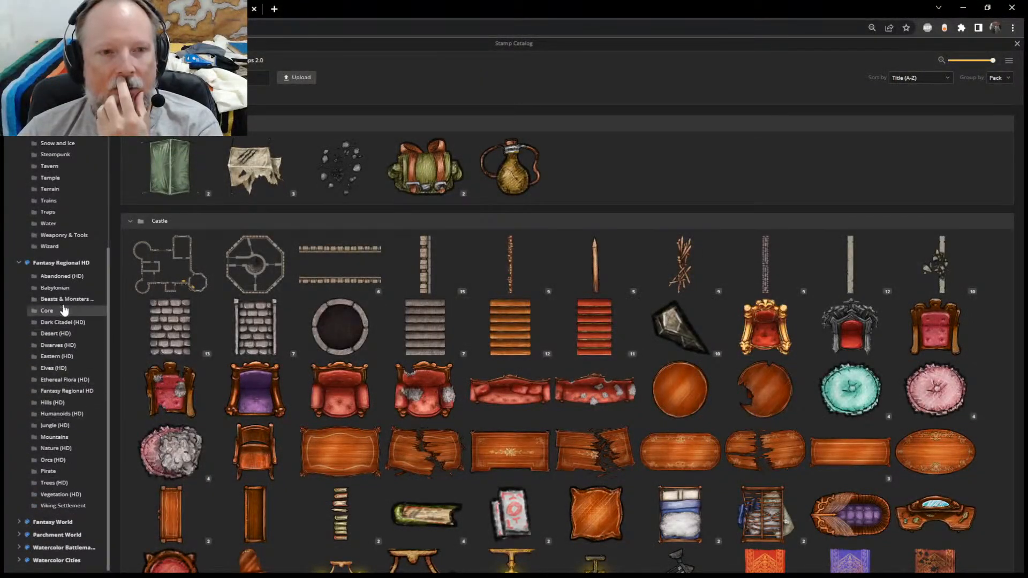
{"action": "left_click", "coordinate": [56, 263]}
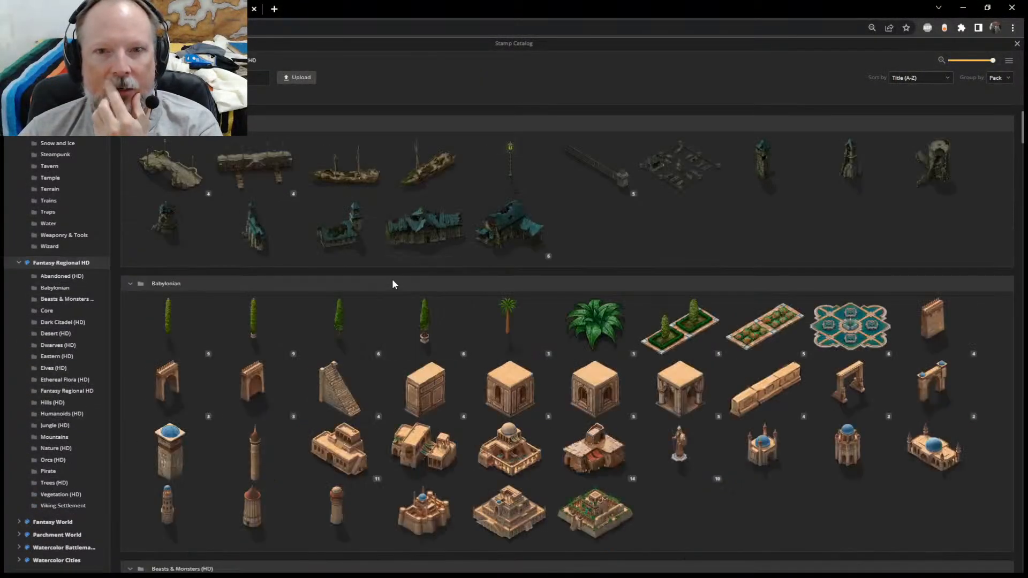
{"action": "scroll", "coordinate": [392, 279], "scroll_direction": "down", "scroll_amount": 5}
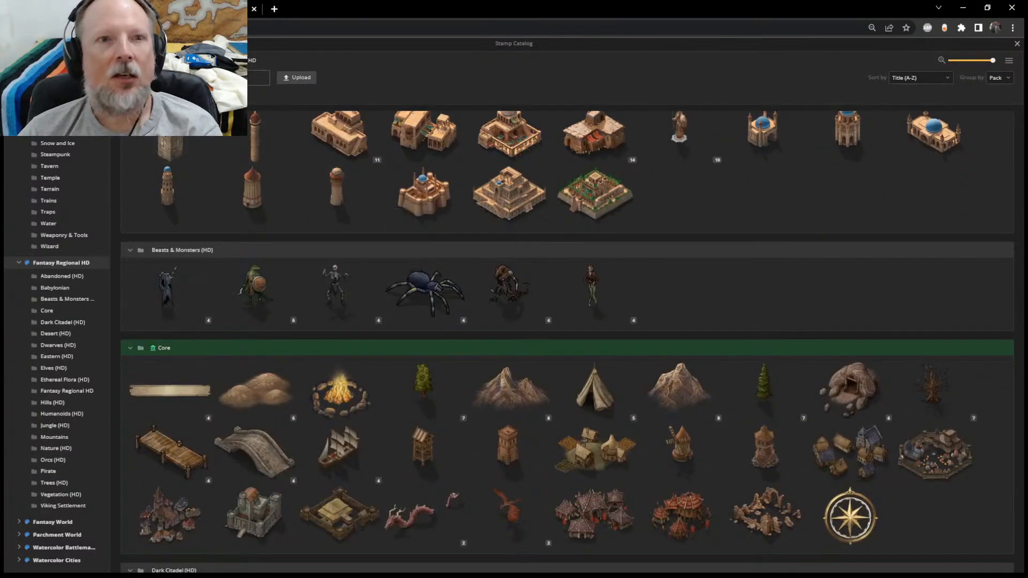
Search the Fantasy Regional HD stamps for "cliff", choose the brown Cliffs stamp and place two of them south of the shoreline
{"action": "left_click", "coordinate": [258, 78]}
{"action": "type", "text": "cliff"}
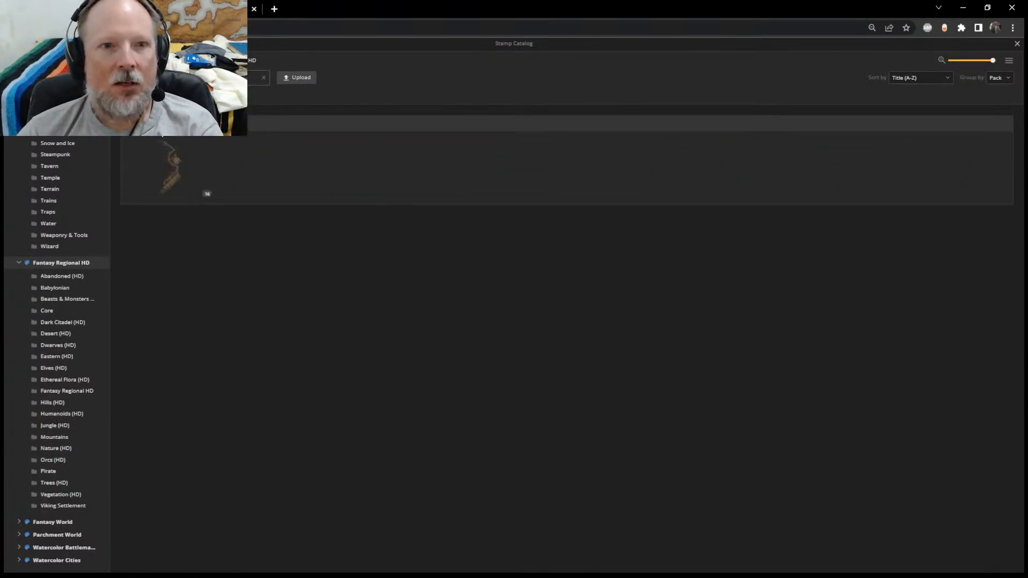
{"action": "left_click", "coordinate": [172, 177]}
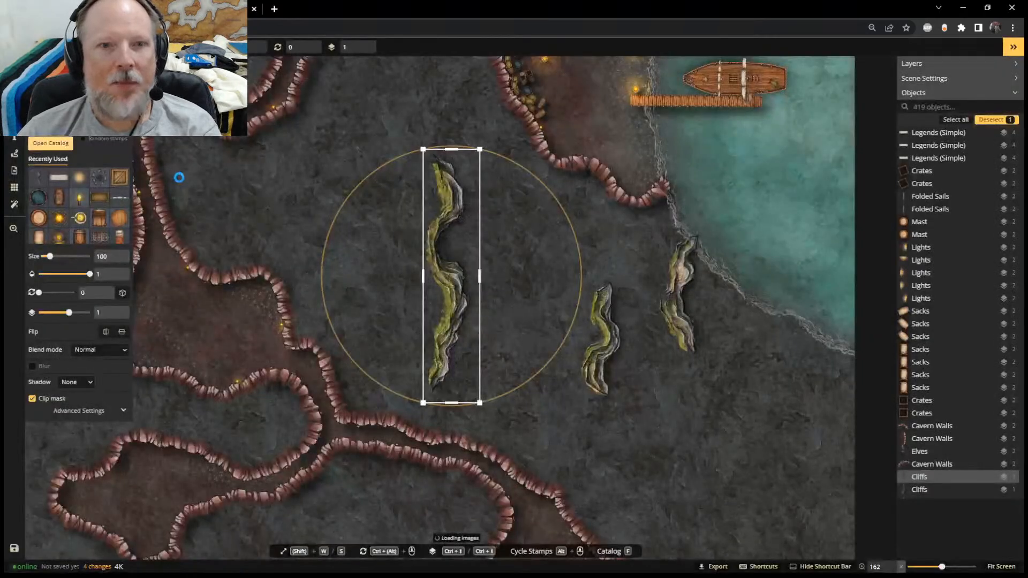
{"action": "left_click", "coordinate": [768, 362]}
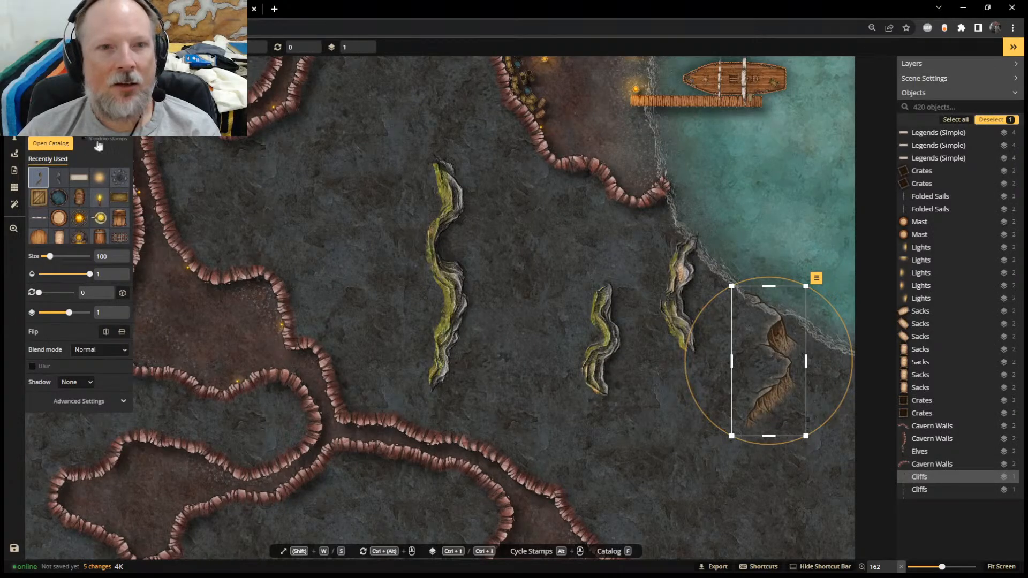
{"action": "left_click", "coordinate": [764, 459]}
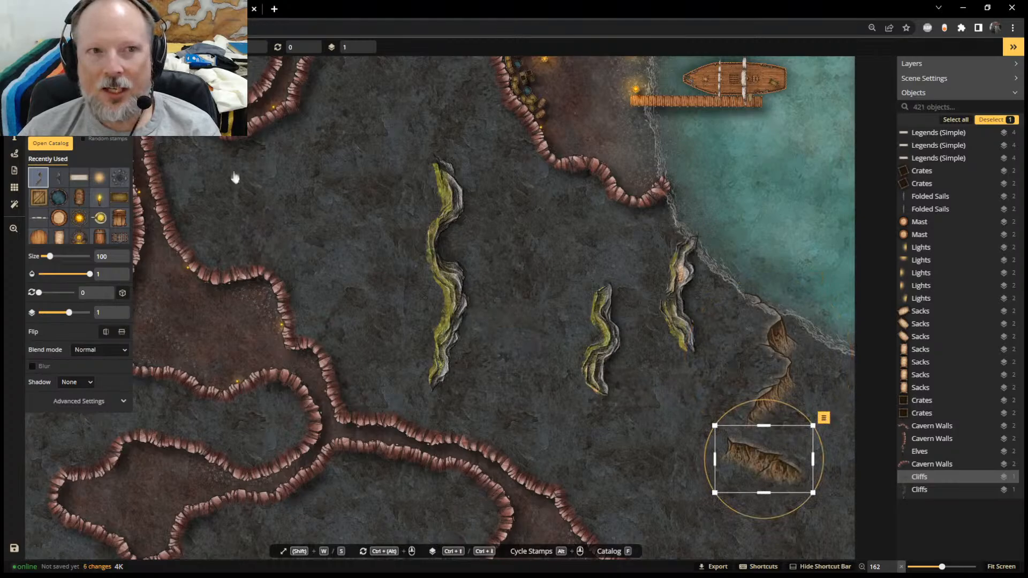
Move the small brown cliff piece west and shift the mossy grey cliffs westward, away from the shoreline
{"action": "left_click_drag", "start_coordinate": [752, 461], "coordinate": [672, 447]}
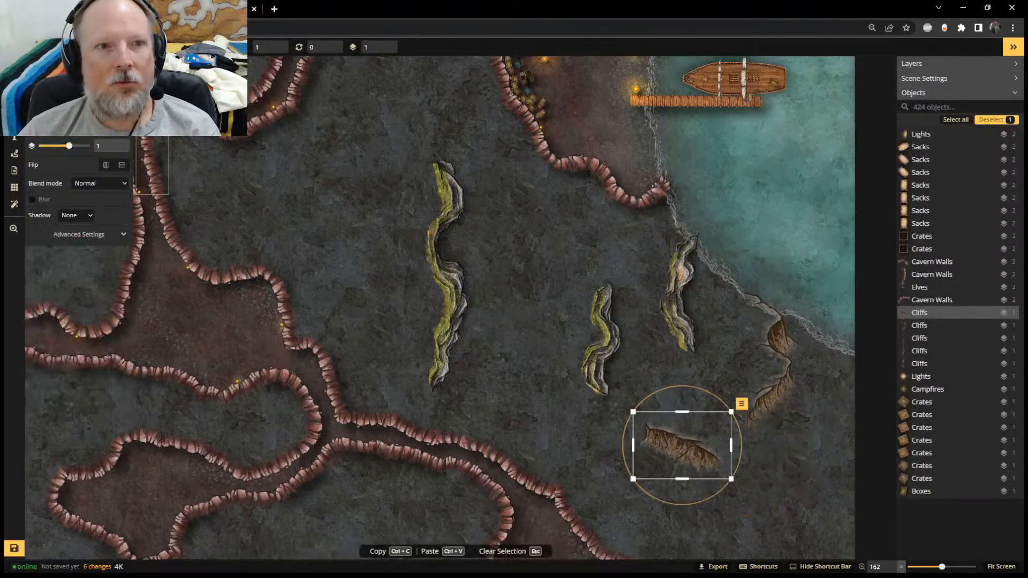
{"action": "key", "text": "s"}
{"action": "scroll", "coordinate": [309, 275], "scroll_direction": "up", "scroll_amount": 2}
{"action": "middle_click_drag", "start_coordinate": [769, 355], "coordinate": [480, 330]}
{"action": "scroll", "coordinate": [481, 330], "scroll_direction": "up", "scroll_amount": 1}
{"action": "key", "text": "Escape"}
{"action": "left_click_drag", "start_coordinate": [338, 248], "coordinate": [140, 212]}
{"action": "mouse_move", "coordinate": [241, 297]}
{"action": "left_mouse_down"}
{"action": "mouse_move", "coordinate": [141, 321]}
{"action": "mouse_move", "coordinate": [173, 330]}
{"action": "left_mouse_up"}
{"action": "left_click", "coordinate": [289, 320]}
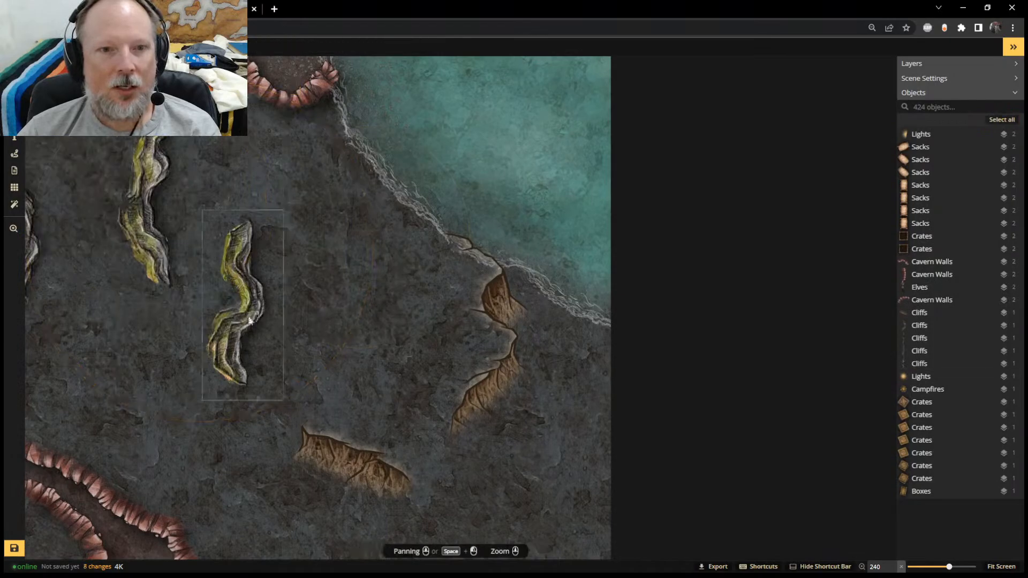
{"action": "left_click_drag", "start_coordinate": [262, 309], "coordinate": [86, 321]}
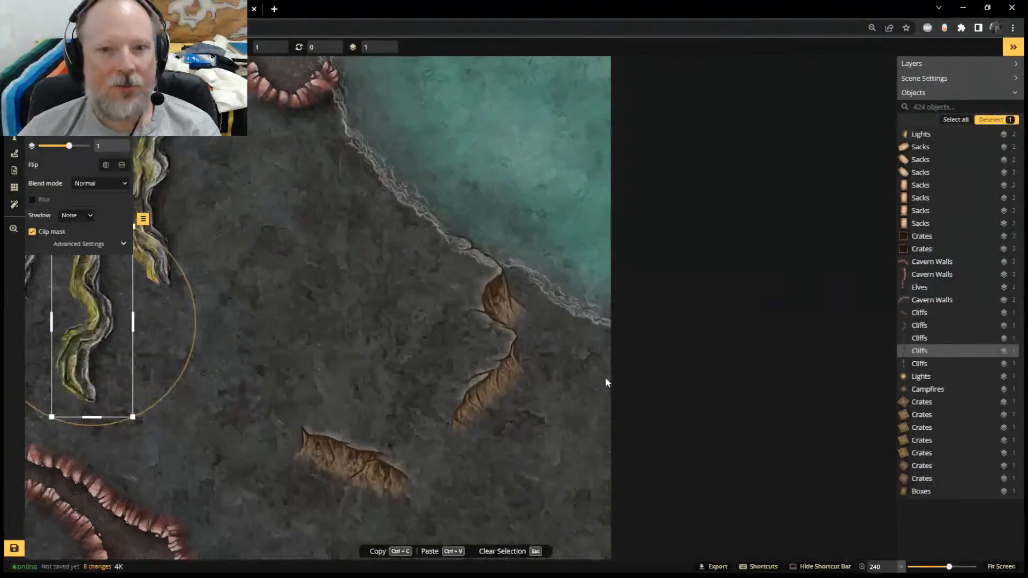
{"action": "key", "text": "Escape"}
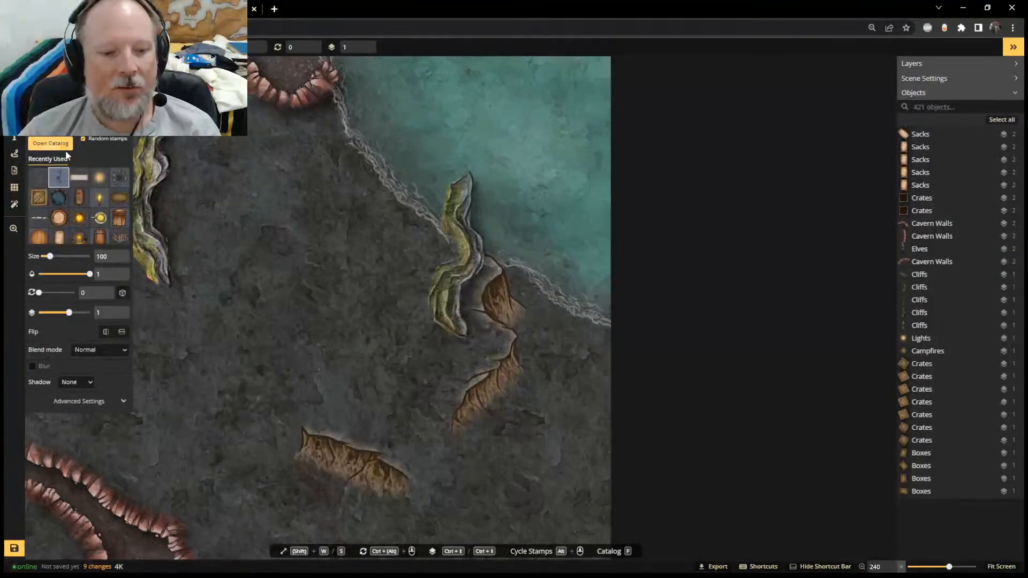
Reselect the brown Cliffs stamp, enable random stamps and place another cliff across the map's east edge by the shoreline
{"action": "left_click", "coordinate": [54, 182]}
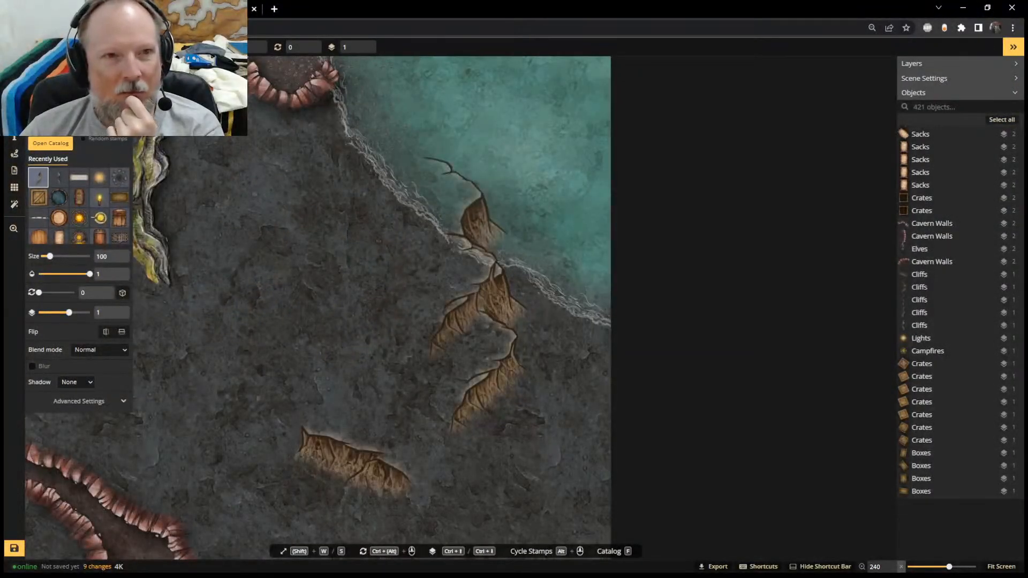
{"action": "left_click", "coordinate": [84, 139]}
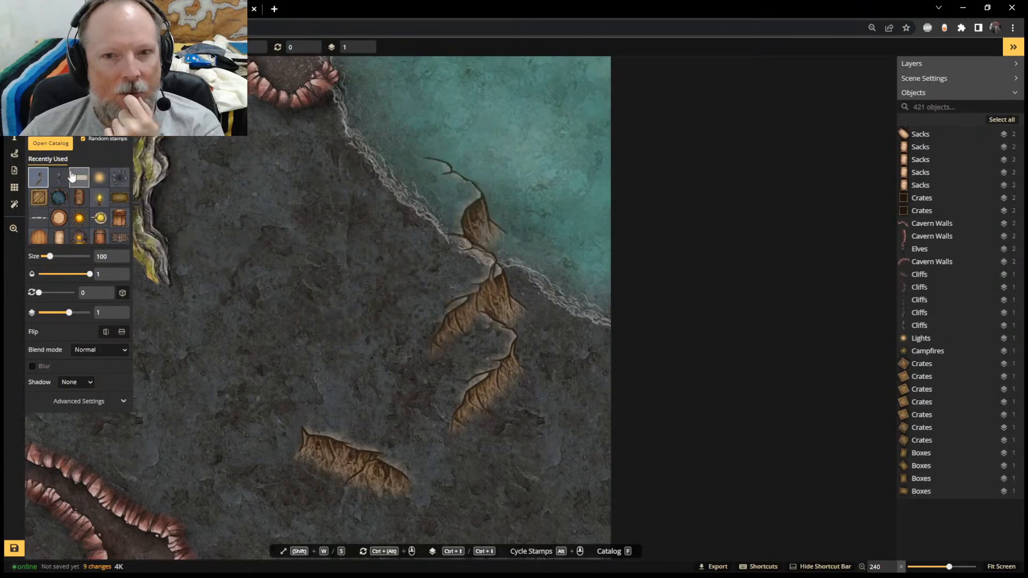
{"action": "scroll", "coordinate": [464, 258], "scroll_direction": "down", "scroll_amount": 1, "text": "alt"}
{"action": "scroll", "coordinate": [608, 351], "scroll_direction": "down", "scroll_amount": 1}
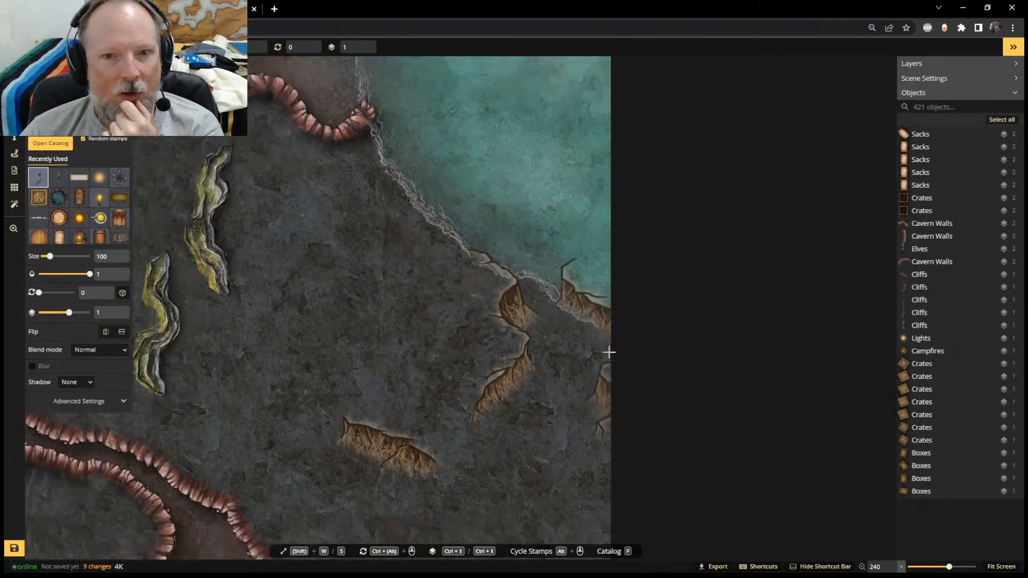
{"action": "scroll", "coordinate": [562, 341], "scroll_direction": "up", "scroll_amount": 1}
{"action": "middle_click_drag", "start_coordinate": [561, 340], "coordinate": [375, 259]}
{"action": "left_click", "coordinate": [418, 288]}
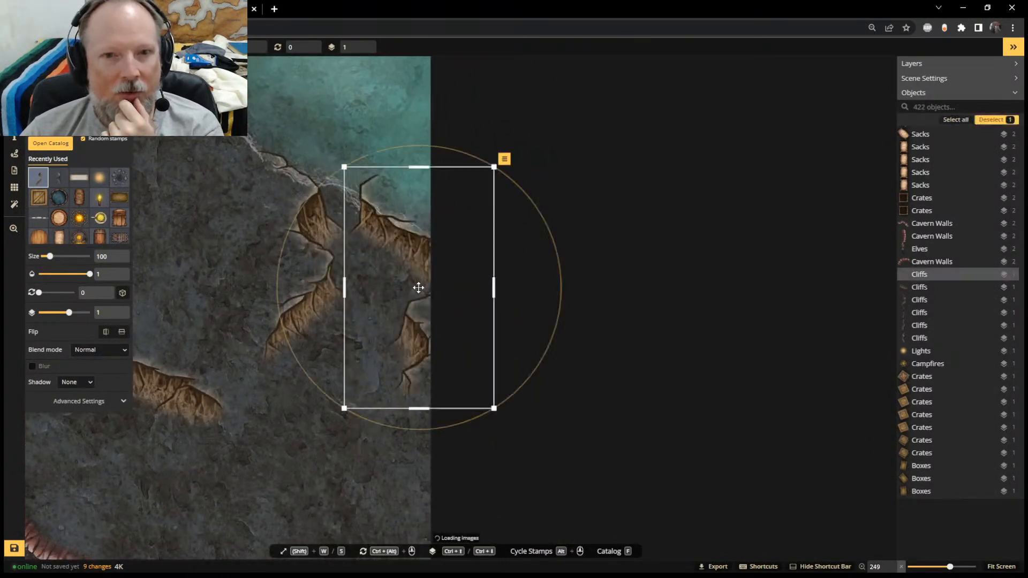
Shift the first brown cliff west, move the east-edge cliff inward and rotate it to 9 degrees
{"action": "key", "text": "Escape"}
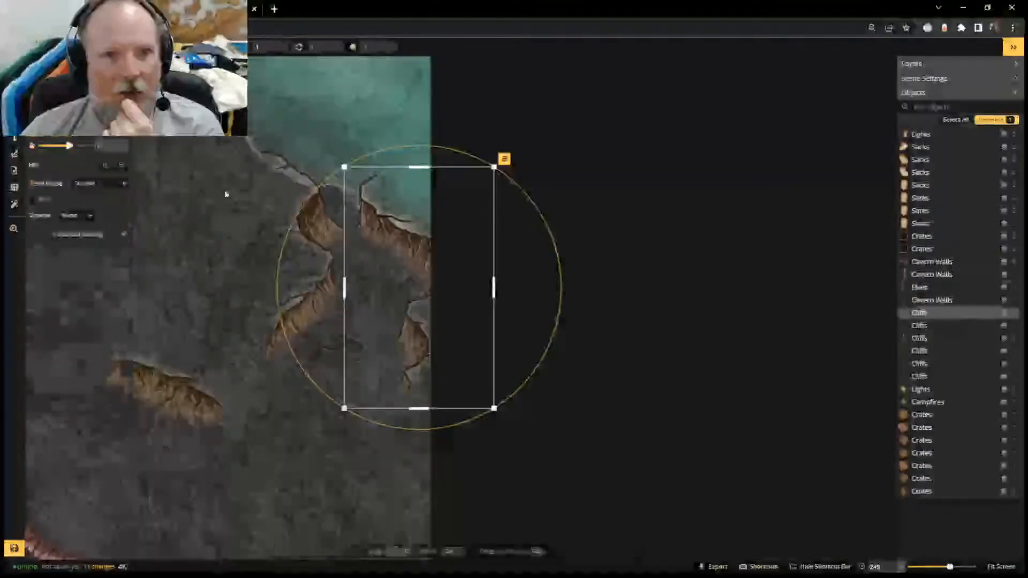
{"action": "left_click", "coordinate": [264, 270]}
{"action": "left_click_drag", "start_coordinate": [265, 275], "coordinate": [224, 259]}
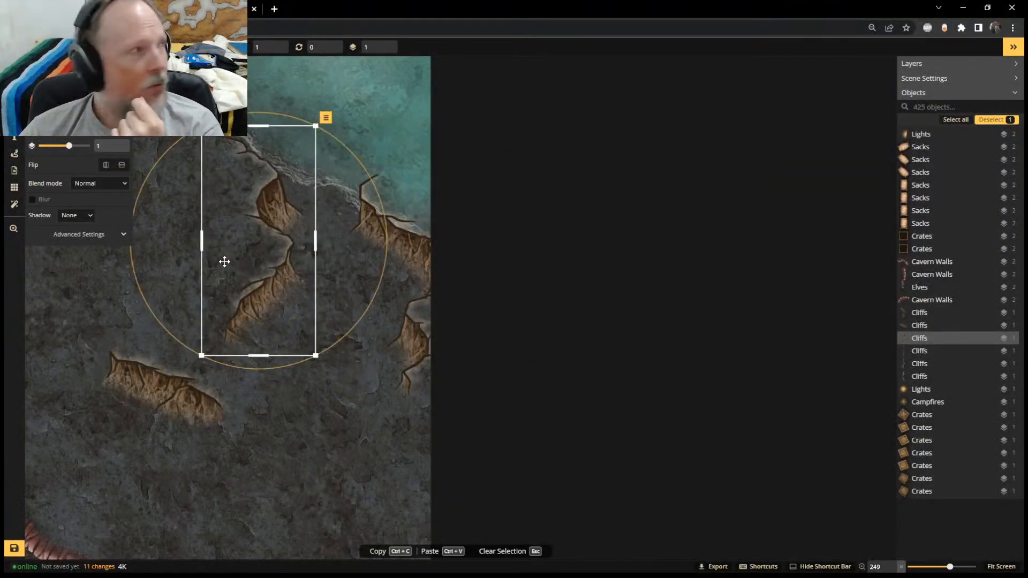
{"action": "left_click", "coordinate": [351, 310]}
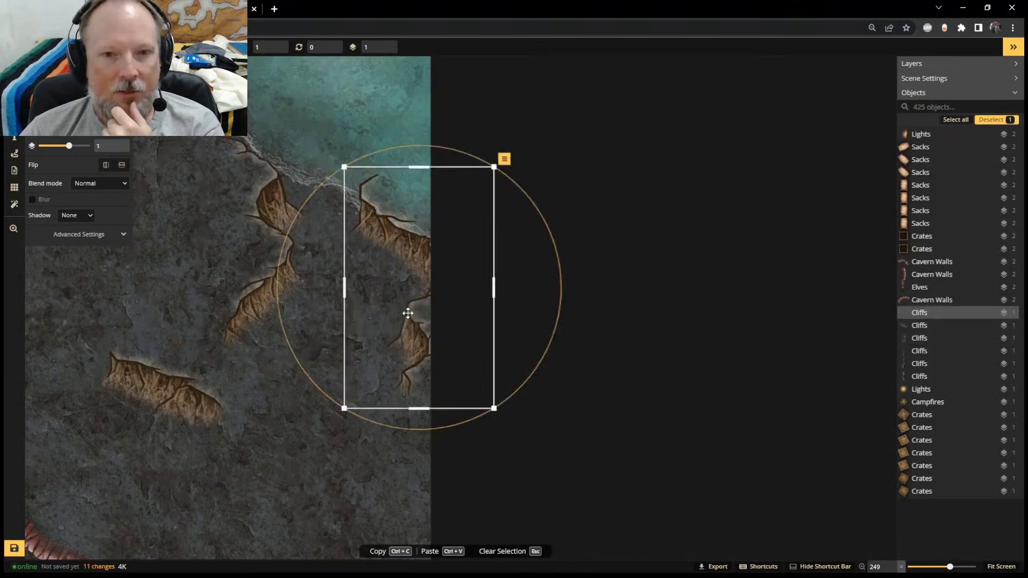
{"action": "left_click_drag", "start_coordinate": [408, 312], "coordinate": [378, 294]}
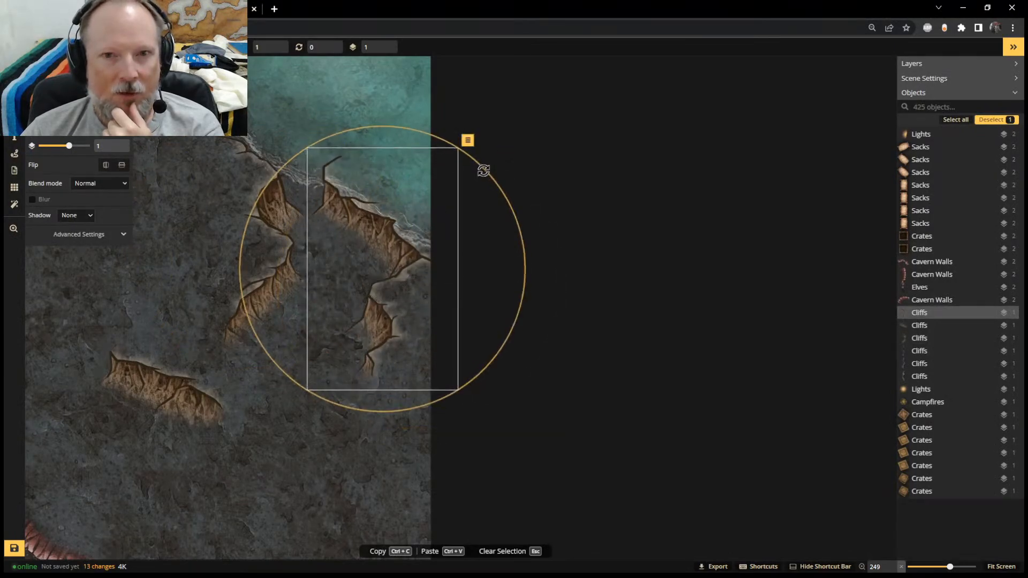
{"action": "left_click_drag", "start_coordinate": [470, 177], "coordinate": [482, 195]}
{"action": "scroll", "coordinate": [337, 298], "scroll_direction": "down", "scroll_amount": 3}
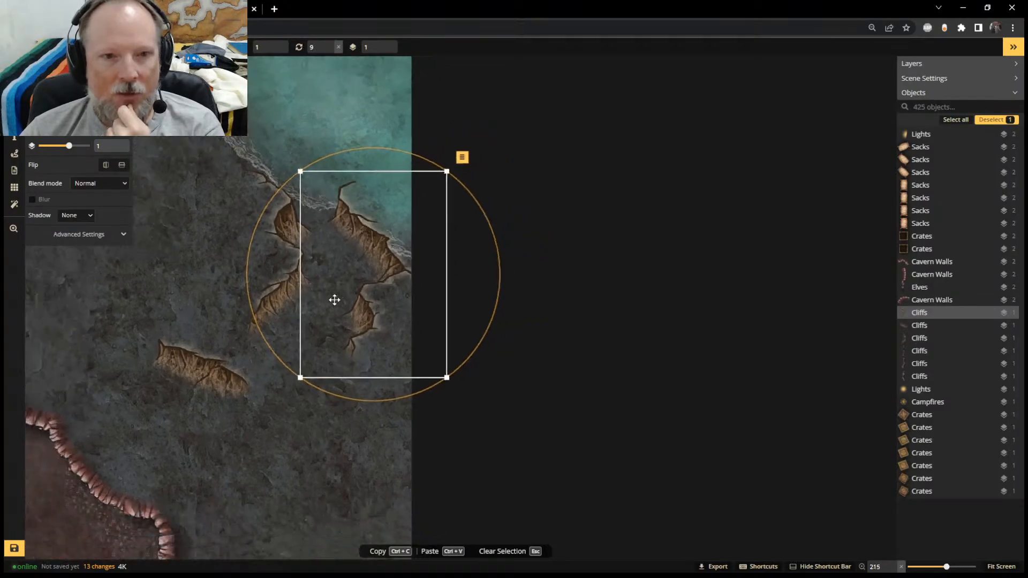
Attach the small brown cliff to the south end of the eastern cliff and place two more random cliffs farther south and southwest
{"action": "left_click", "coordinate": [203, 372]}
{"action": "left_click_drag", "start_coordinate": [202, 372], "coordinate": [384, 377]}
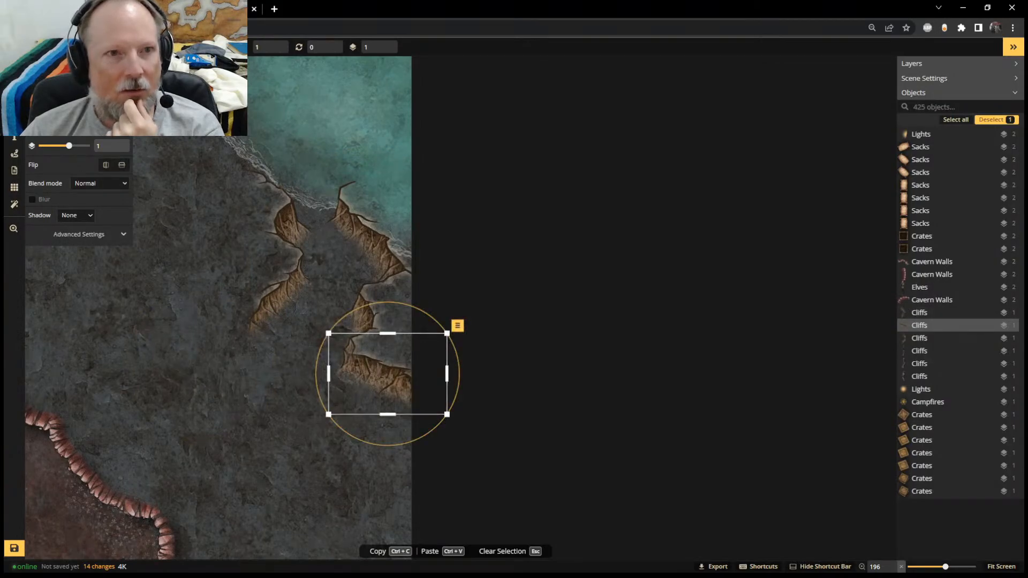
{"action": "left_click", "coordinate": [13, 120]}
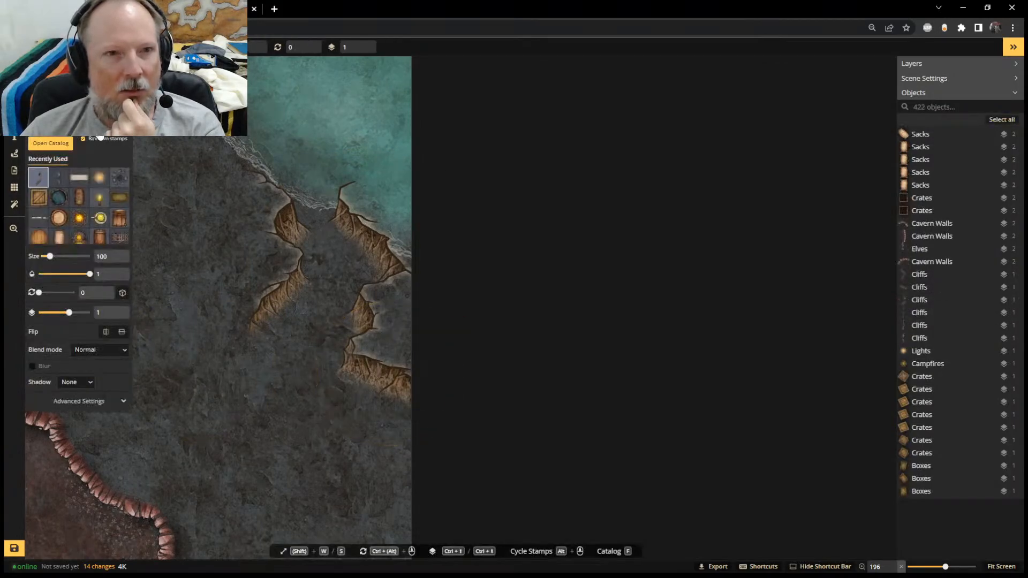
{"action": "left_click", "coordinate": [379, 447]}
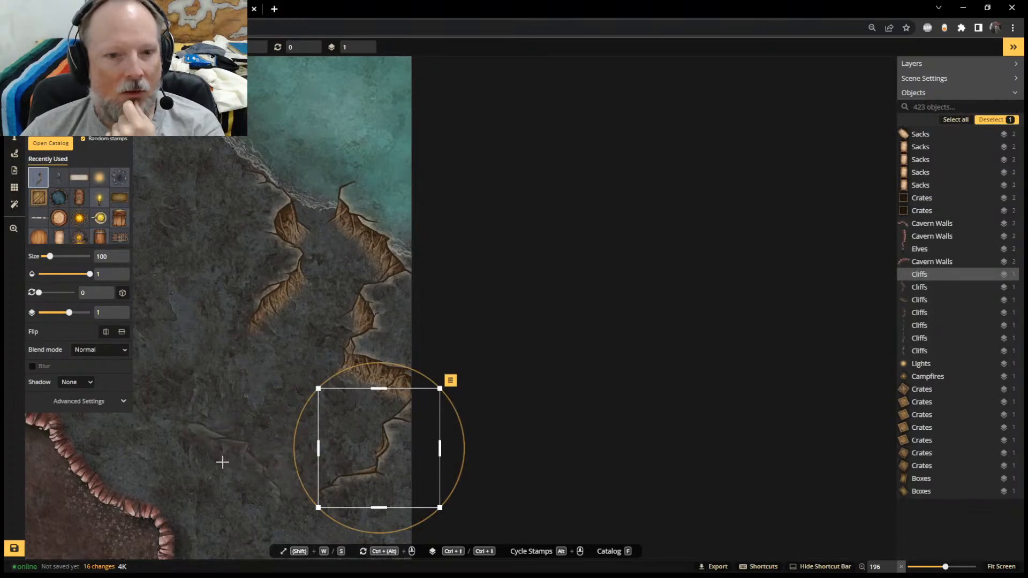
{"action": "left_click", "coordinate": [196, 456]}
{"action": "left_click", "coordinate": [196, 456]}
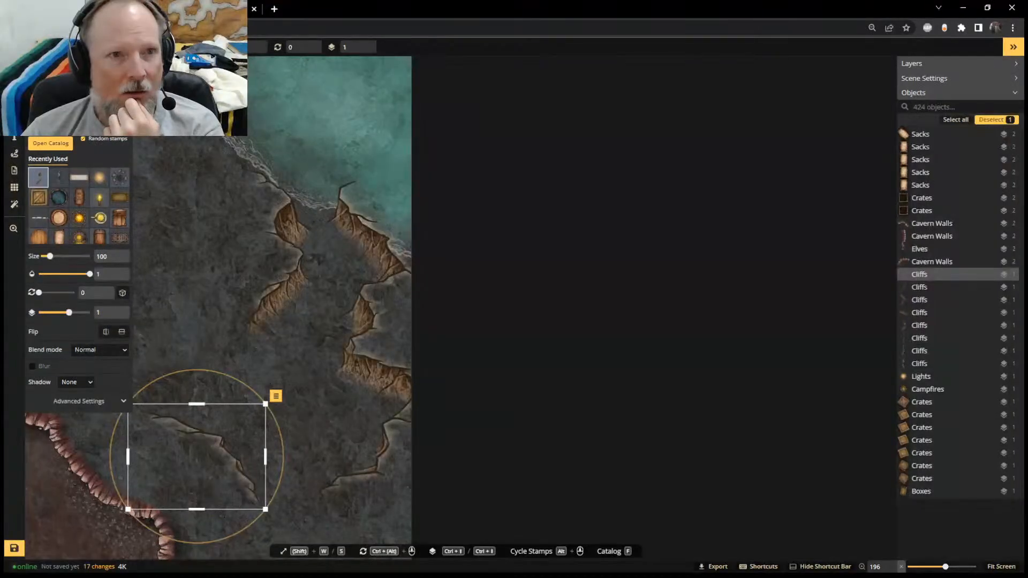
Bridge the gap between the two southern cliffs with a Cliffs stamp reduced to size 41
{"action": "left_click", "coordinate": [297, 503]}
{"action": "left_click_drag", "start_coordinate": [400, 530], "coordinate": [337, 506]}
{"action": "key", "text": "s"}
{"action": "key", "text": "s"}
{"action": "key", "text": "s"}
{"action": "key", "text": "s"}
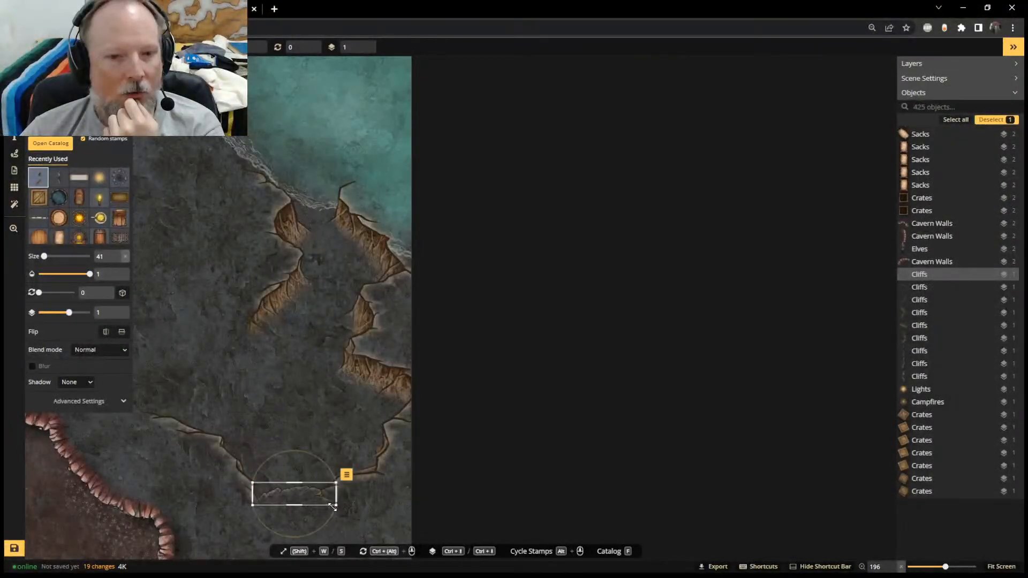
{"action": "left_click", "coordinate": [314, 505]}
{"action": "left_click", "coordinate": [315, 505]}
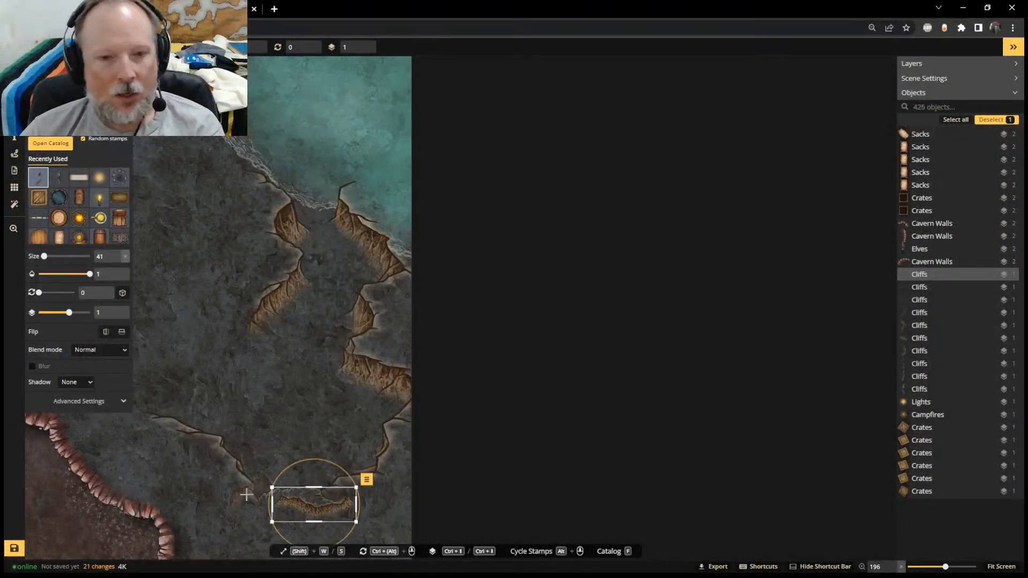
{"action": "key", "text": "ctrl+z"}
{"action": "key", "text": "ctrl+z"}
Place a brown cliff southwest of the first long cliff, enlarge it to size 91 and align it to extend that cliff line
{"action": "scroll", "coordinate": [238, 390], "scroll_direction": "down", "scroll_amount": 2}
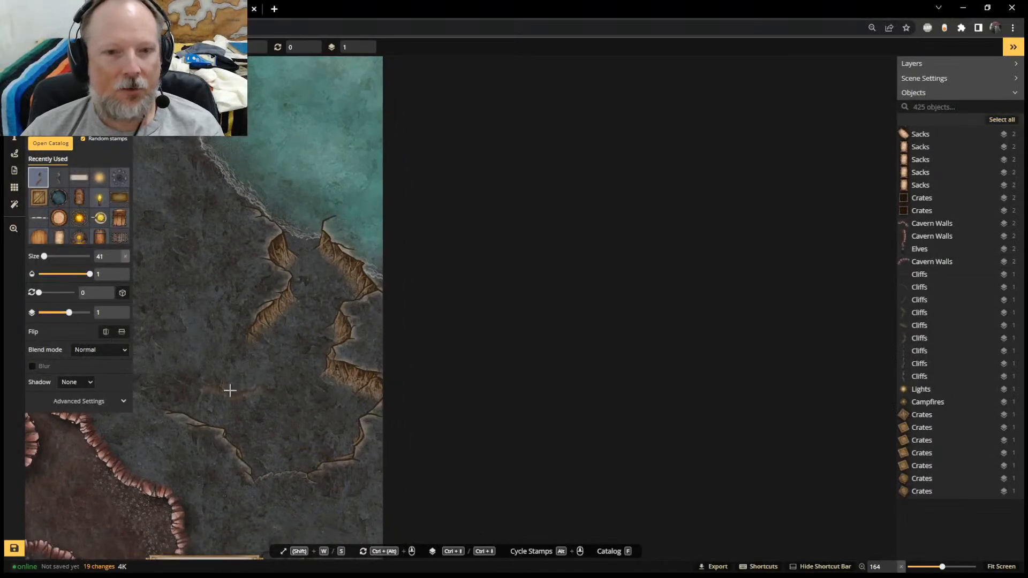
{"action": "left_click", "coordinate": [217, 343]}
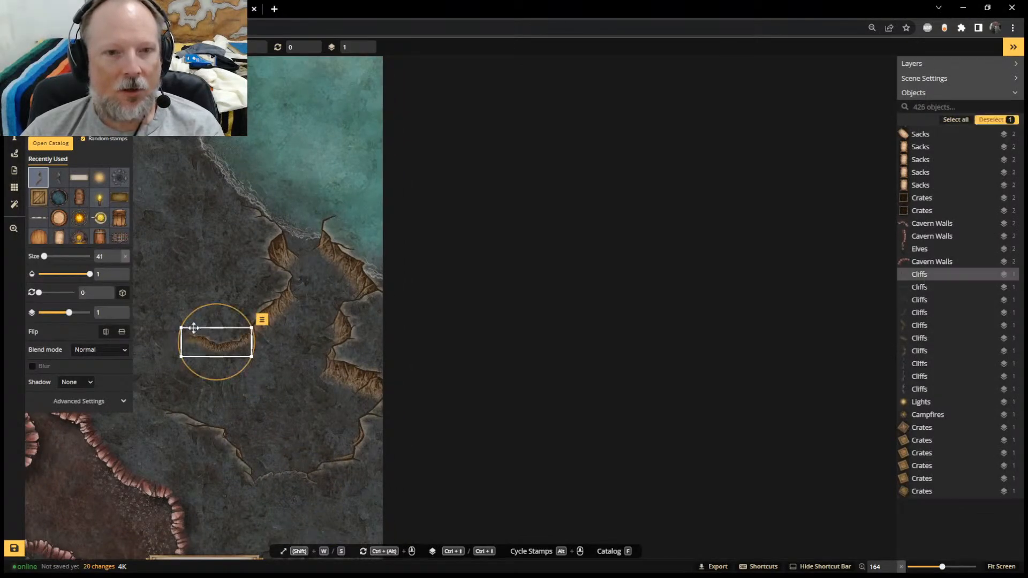
{"action": "left_click_drag", "start_coordinate": [179, 326], "coordinate": [94, 291]}
{"action": "scroll", "coordinate": [241, 322], "scroll_direction": "up", "scroll_amount": 2}
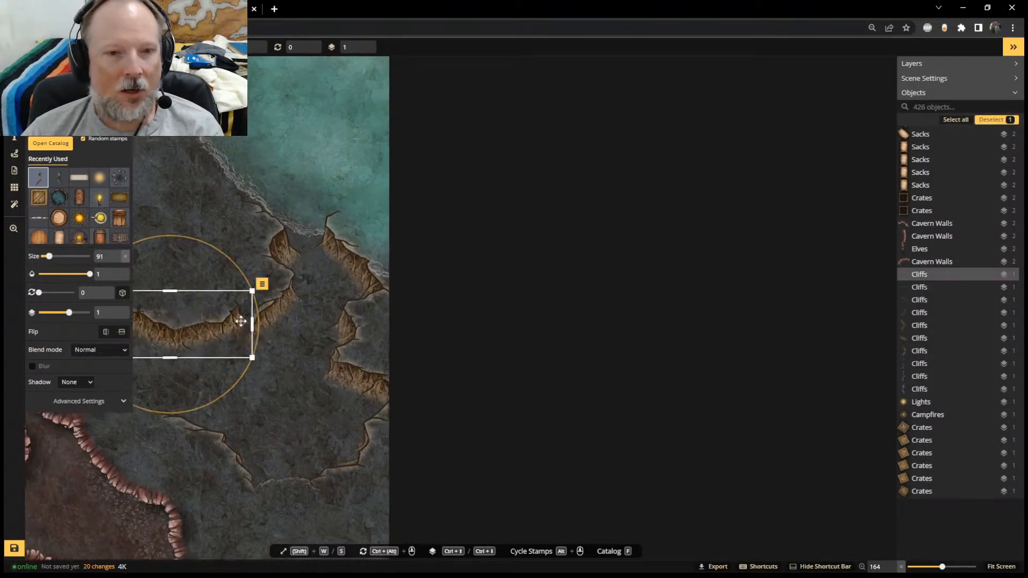
{"action": "middle_click_drag", "start_coordinate": [241, 321], "coordinate": [383, 334]}
{"action": "left_click_drag", "start_coordinate": [309, 338], "coordinate": [330, 357]}
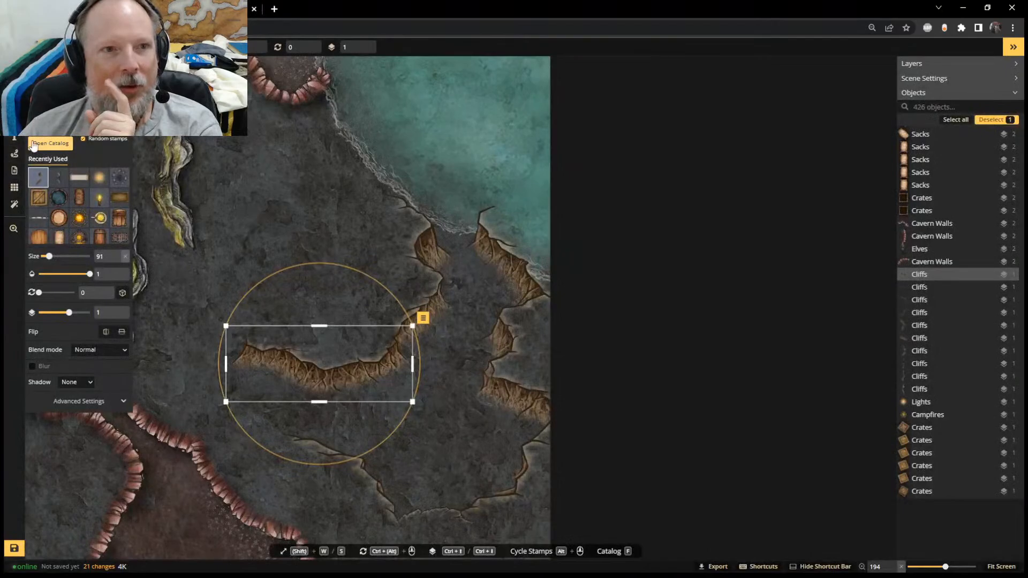
Reopen the stamp catalog, collapse Fantasy Regional HD, clear the cliff search and expand the Fantasy Battlemaps packs
{"action": "left_click", "coordinate": [50, 143]}
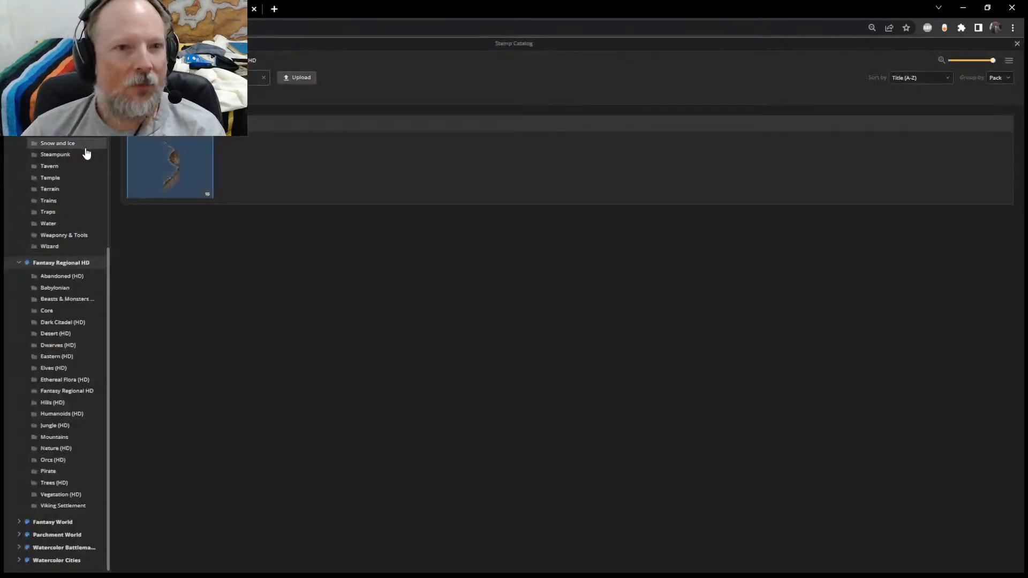
{"action": "scroll", "coordinate": [58, 157], "scroll_direction": "up", "scroll_amount": 5}
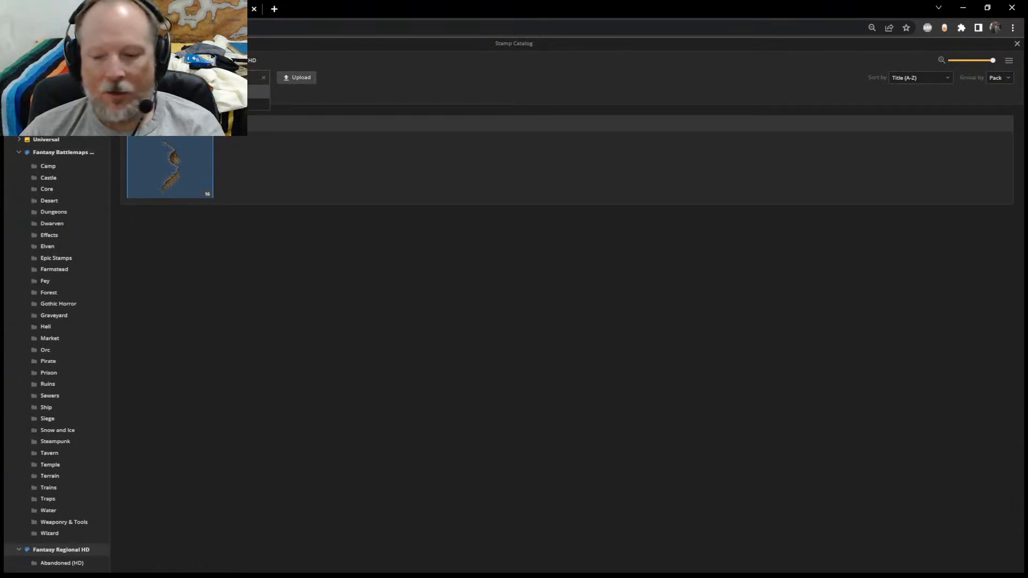
{"action": "left_click", "coordinate": [26, 153]}
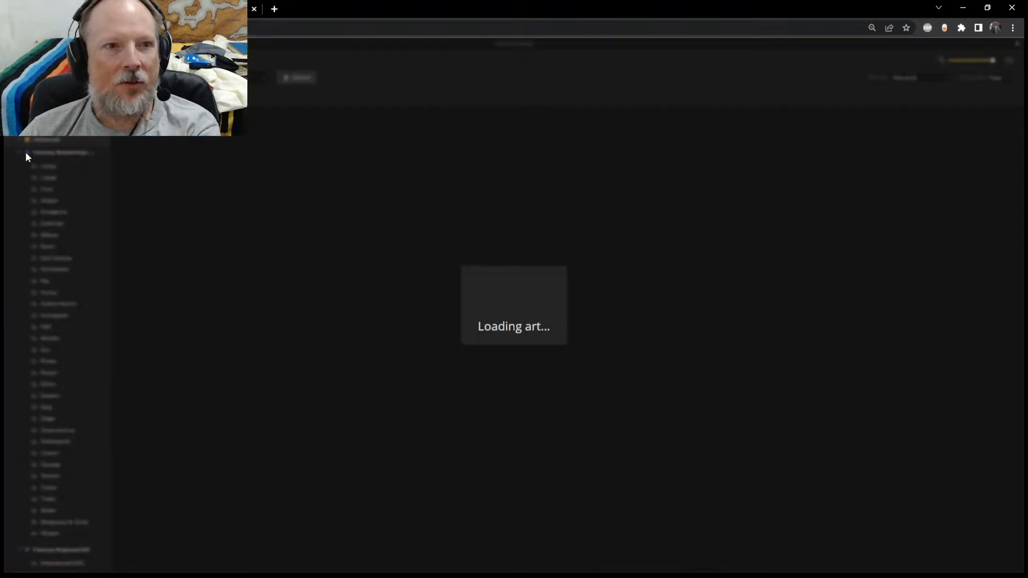
{"action": "left_click", "coordinate": [190, 77]}
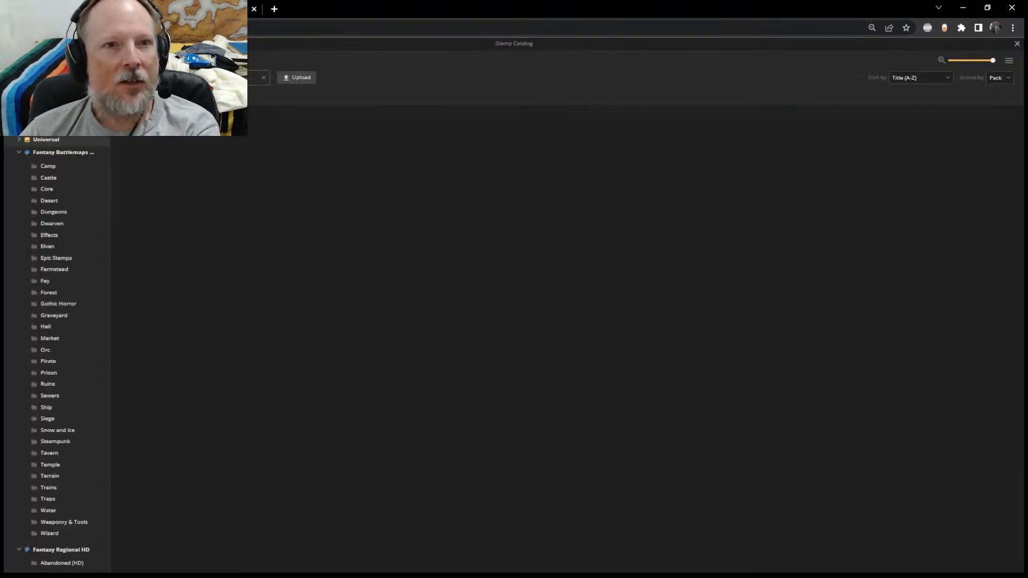
{"action": "left_click", "coordinate": [19, 152]}
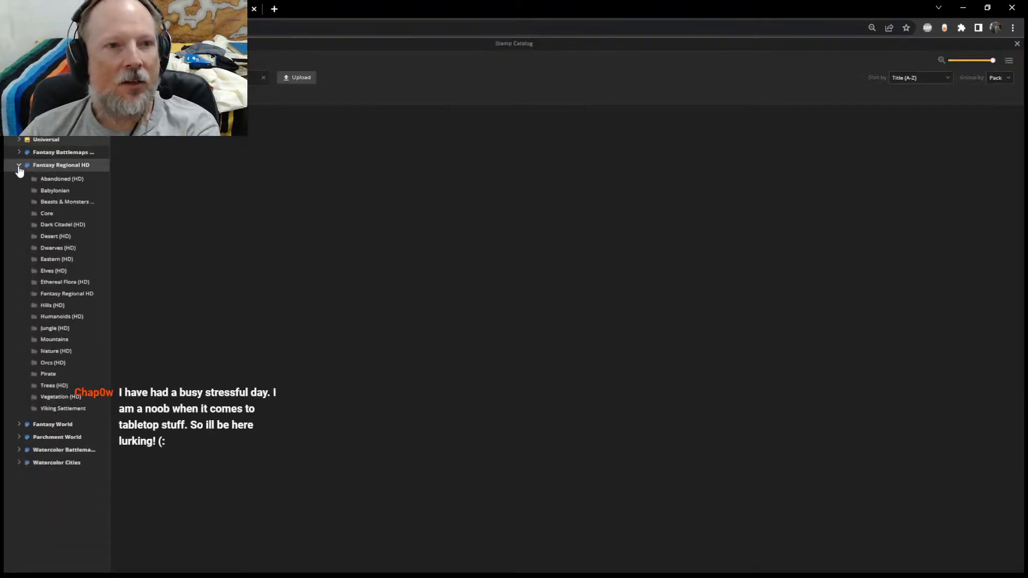
{"action": "left_click", "coordinate": [19, 166]}
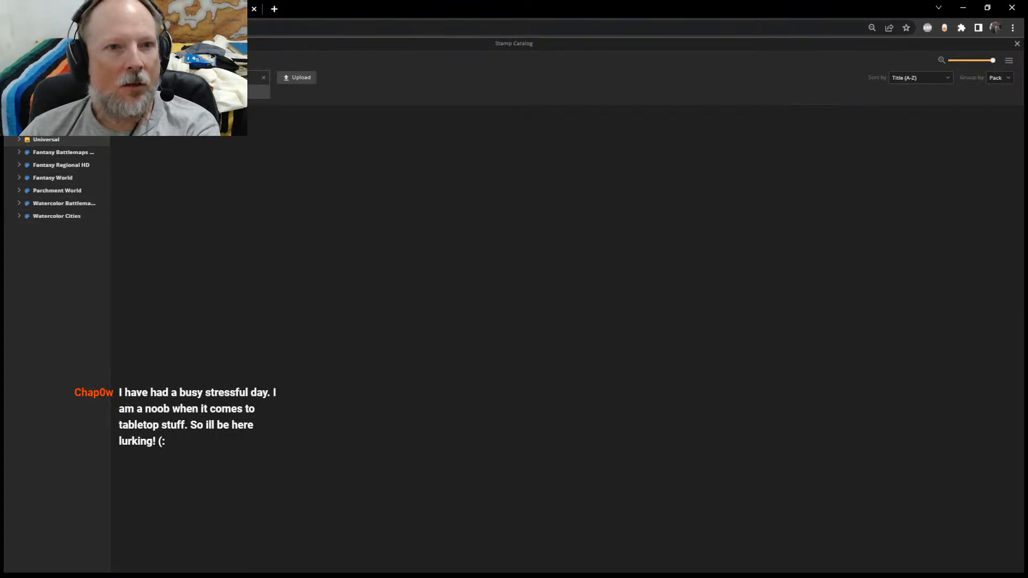
{"action": "left_click", "coordinate": [264, 79]}
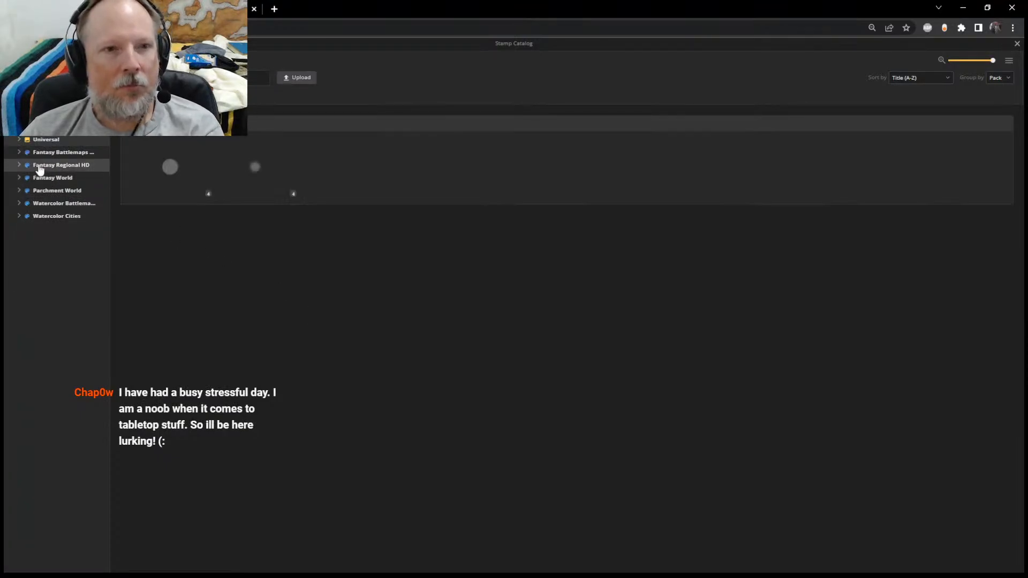
{"action": "left_click", "coordinate": [18, 154]}
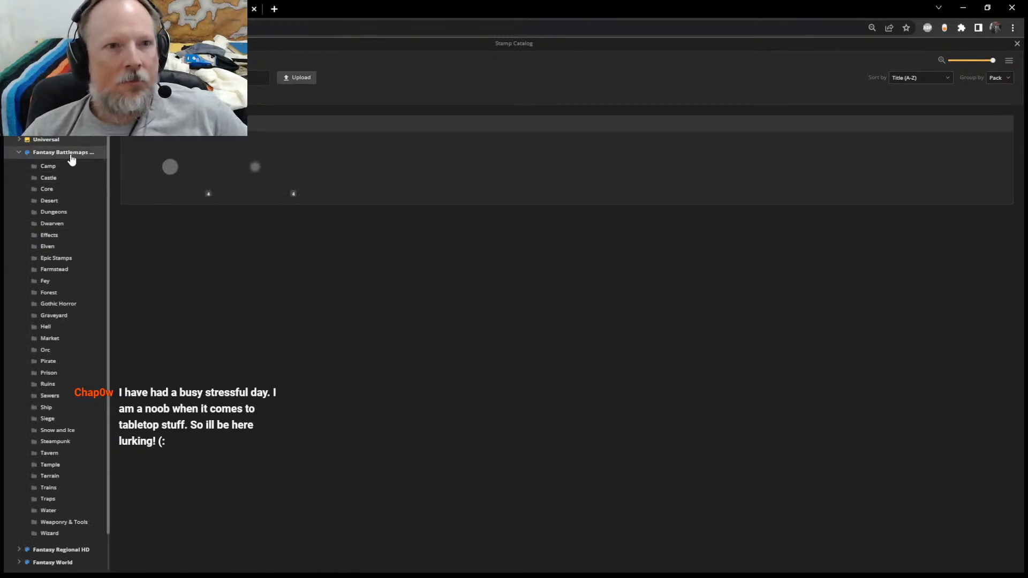
Browse the Fantasy Battlemaps 2.0 stamps and view the pack's Terrain category
{"action": "left_click", "coordinate": [65, 157]}
{"action": "left_click", "coordinate": [60, 167]}
{"action": "left_click", "coordinate": [63, 155]}
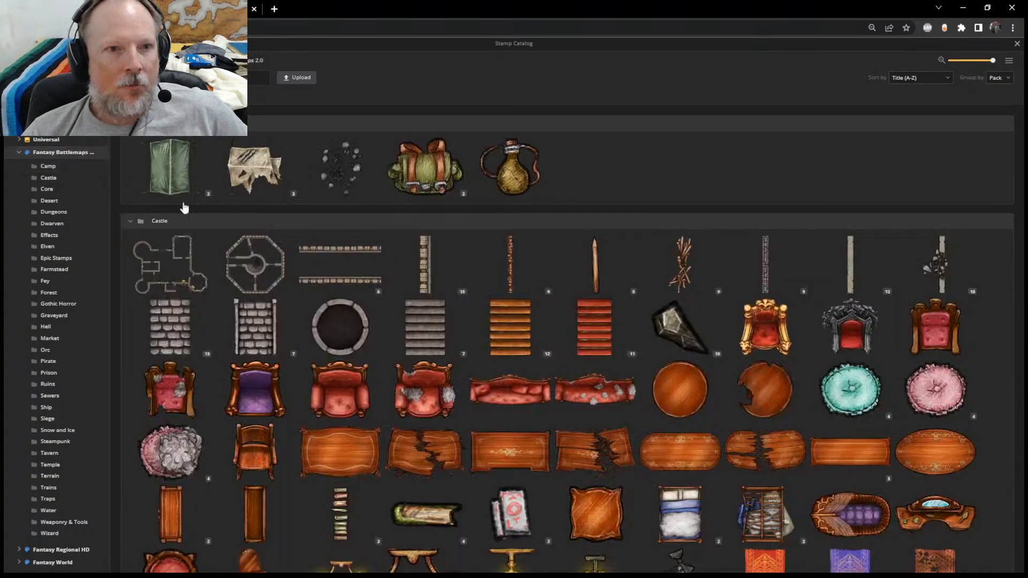
{"action": "scroll", "coordinate": [419, 284], "scroll_direction": "down", "scroll_amount": 1}
{"action": "scroll", "coordinate": [419, 284], "scroll_direction": "down", "scroll_amount": 15}
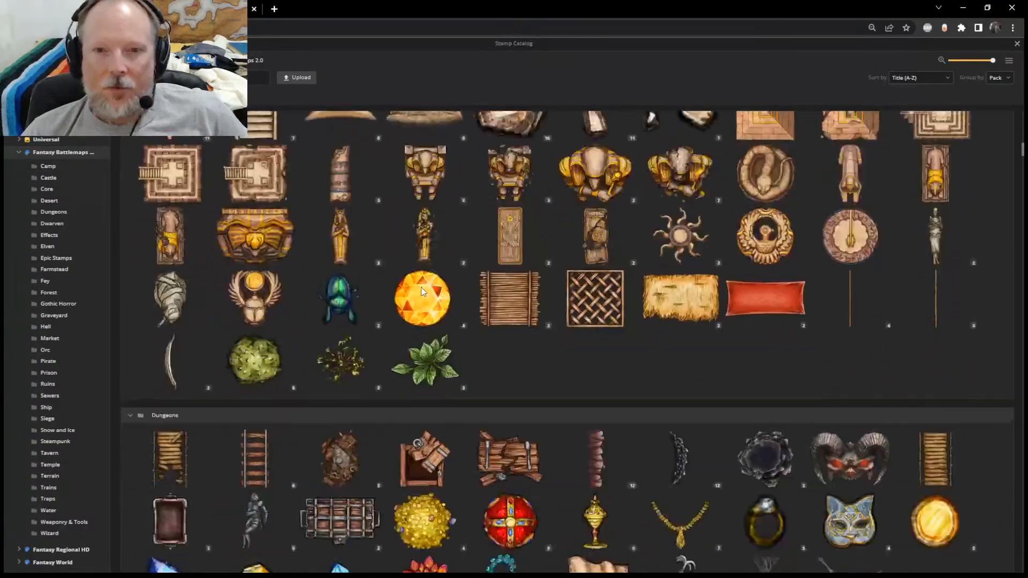
{"action": "scroll", "coordinate": [53, 225], "scroll_direction": "down", "scroll_amount": 1}
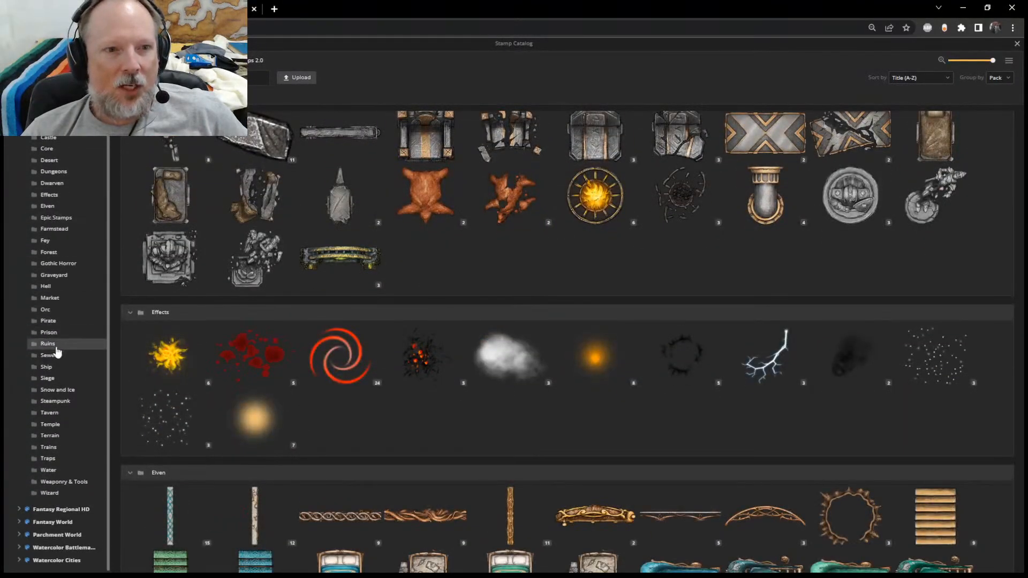
{"action": "left_click", "coordinate": [54, 426]}
{"action": "left_click", "coordinate": [57, 437]}
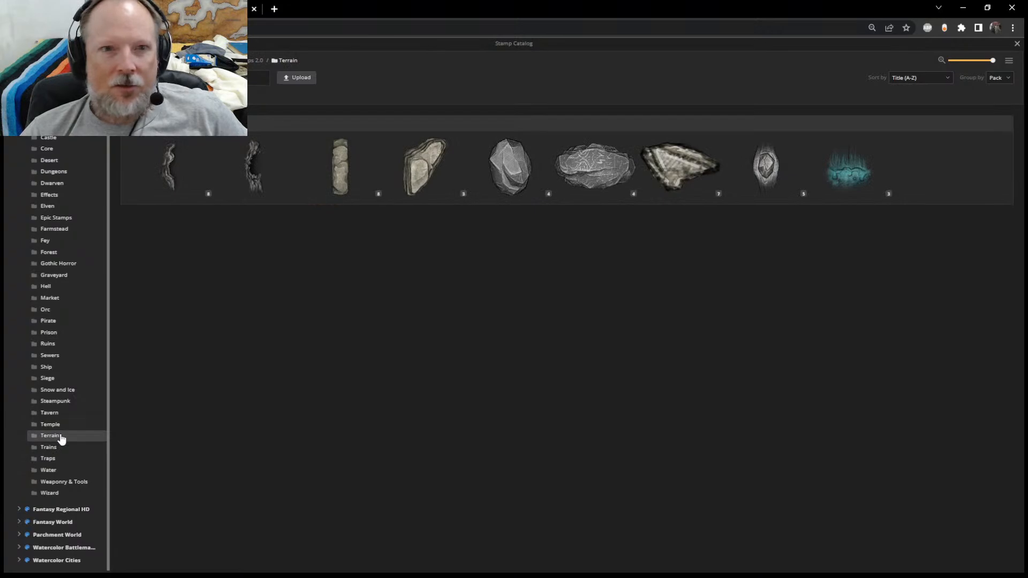
Expand the Fantasy Regional HD pack and view its Nature (HD) stamps
{"action": "left_click", "coordinate": [19, 510]}
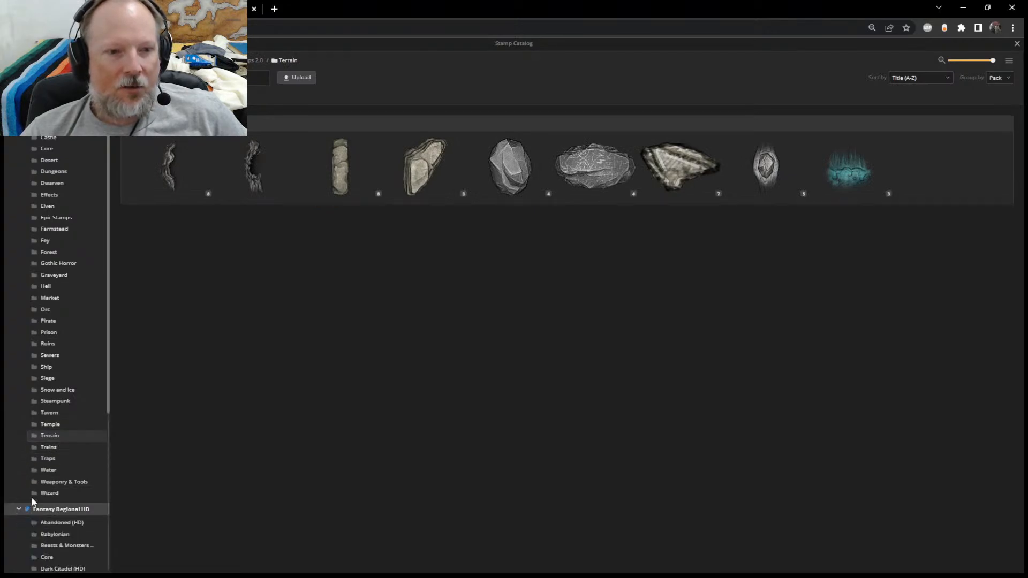
{"action": "scroll", "coordinate": [64, 461], "scroll_direction": "down", "scroll_amount": 5}
{"action": "left_click", "coordinate": [74, 449]}
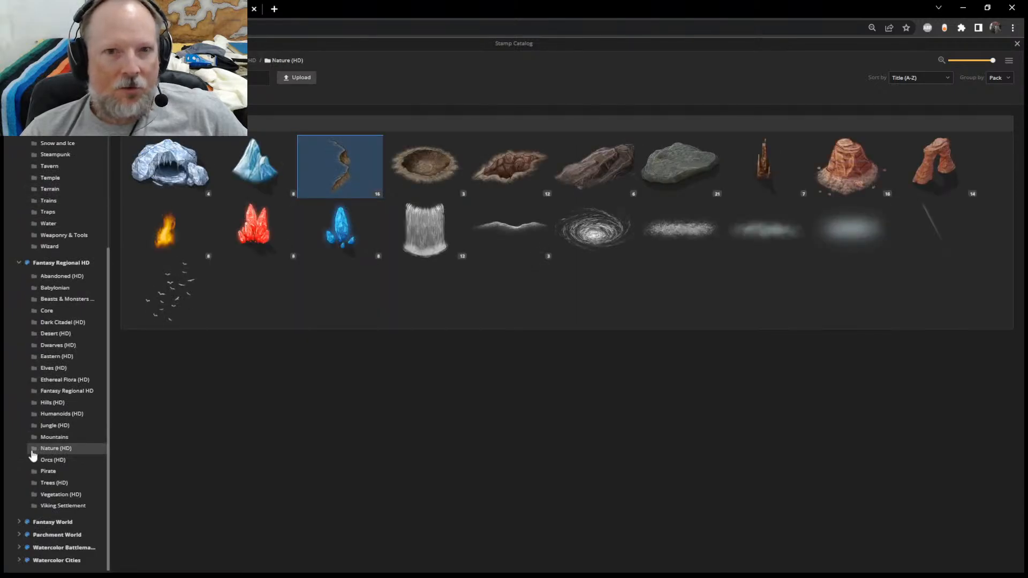
Expand the Fantasy World pack and view its Nature and Terrain stamps
{"action": "left_click", "coordinate": [18, 522]}
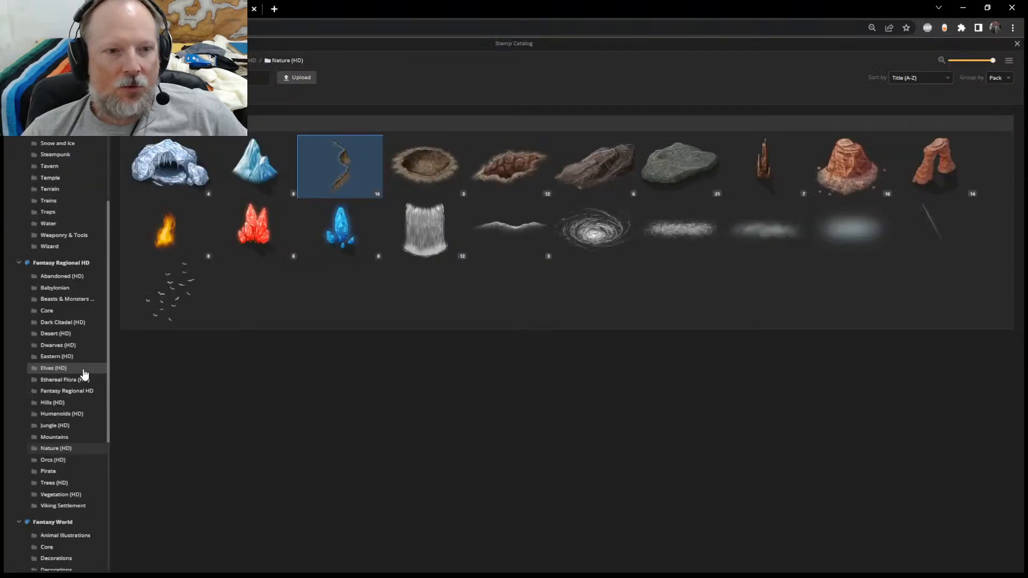
{"action": "scroll", "coordinate": [53, 385], "scroll_direction": "down", "scroll_amount": 2}
{"action": "scroll", "coordinate": [47, 444], "scroll_direction": "down", "scroll_amount": 3}
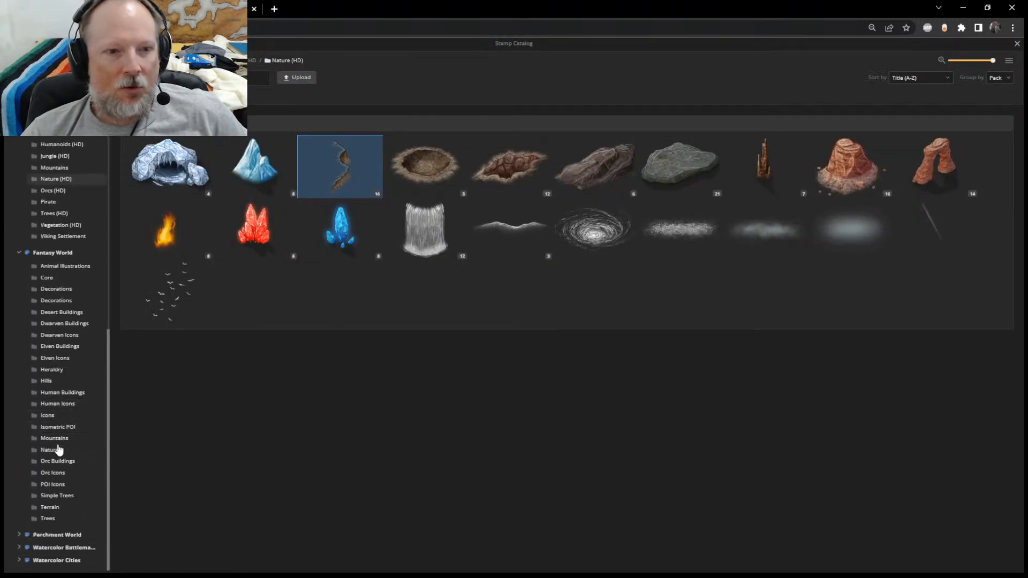
{"action": "left_click", "coordinate": [49, 451]}
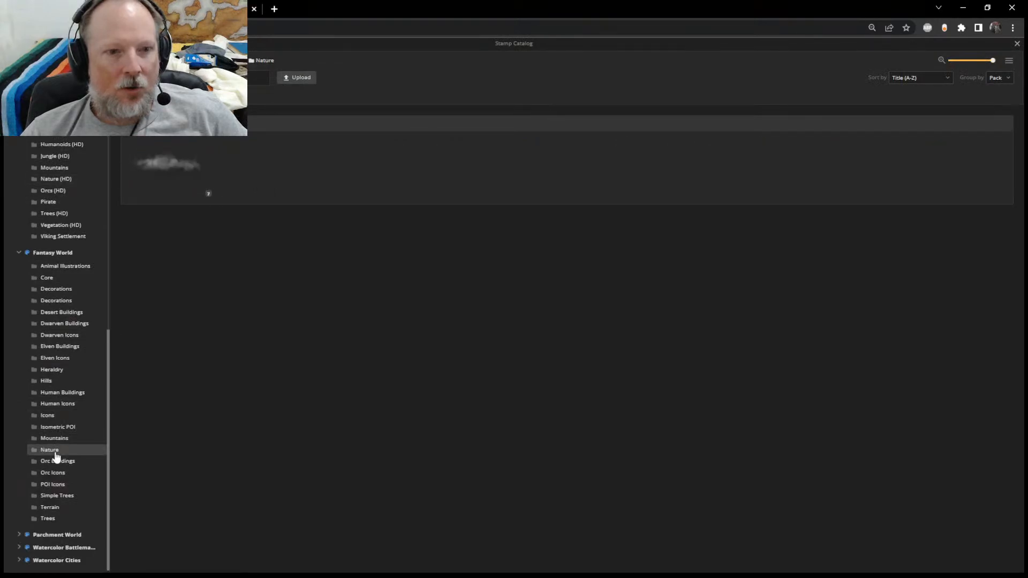
{"action": "left_click", "coordinate": [55, 514]}
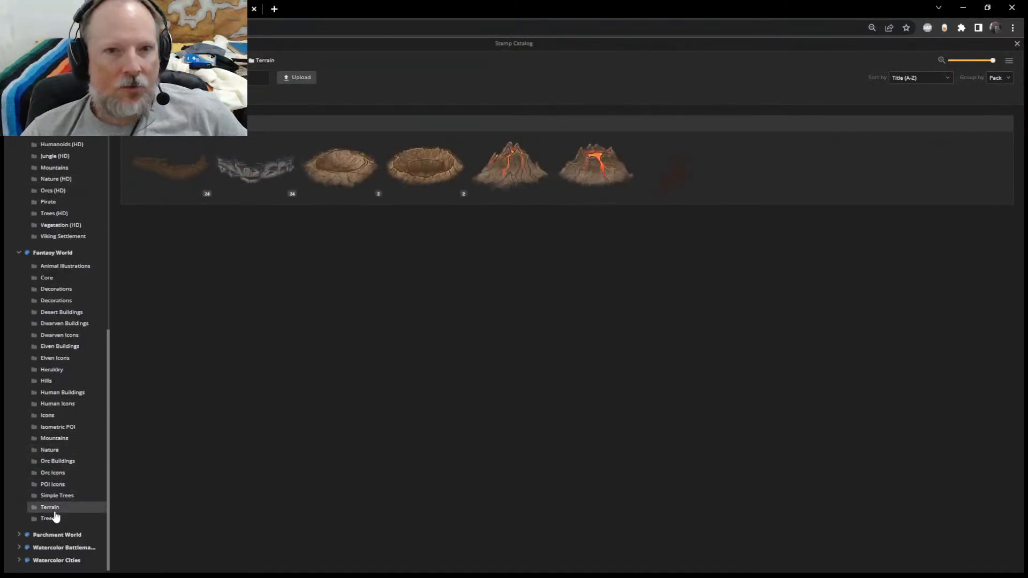
Chain three size 91 Rocky Cliffs stamps westward from the teal water's edge, moving the curved third piece to the chain's east end
{"action": "left_click", "coordinate": [255, 176]}
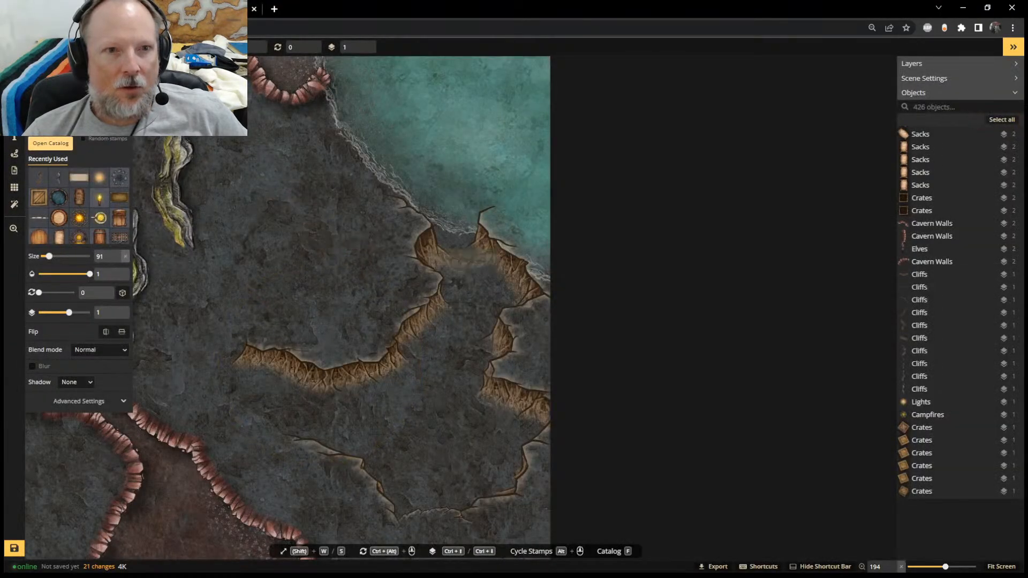
{"action": "left_click", "coordinate": [345, 175]}
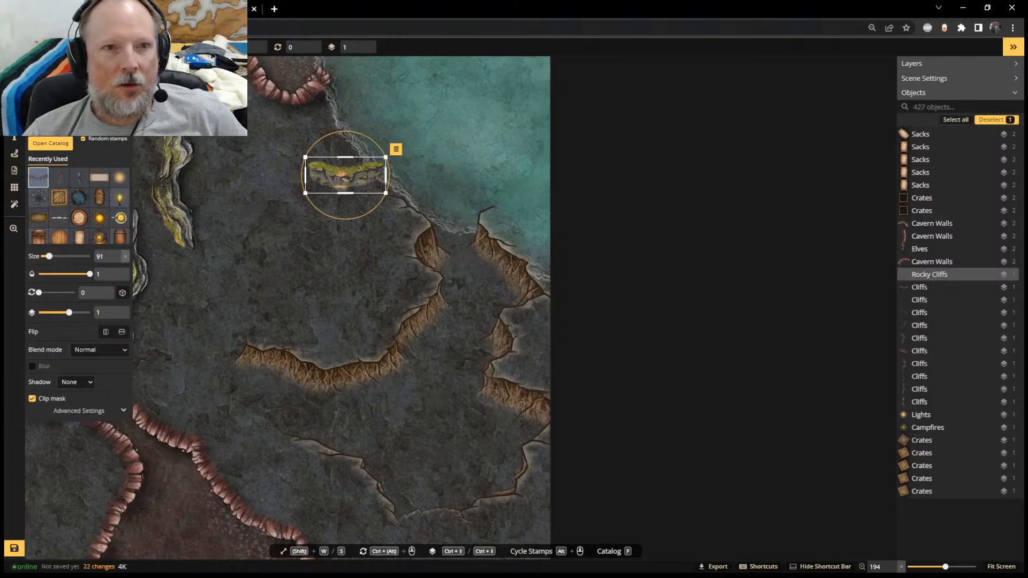
{"action": "scroll", "coordinate": [345, 170], "scroll_direction": "up", "scroll_amount": 4}
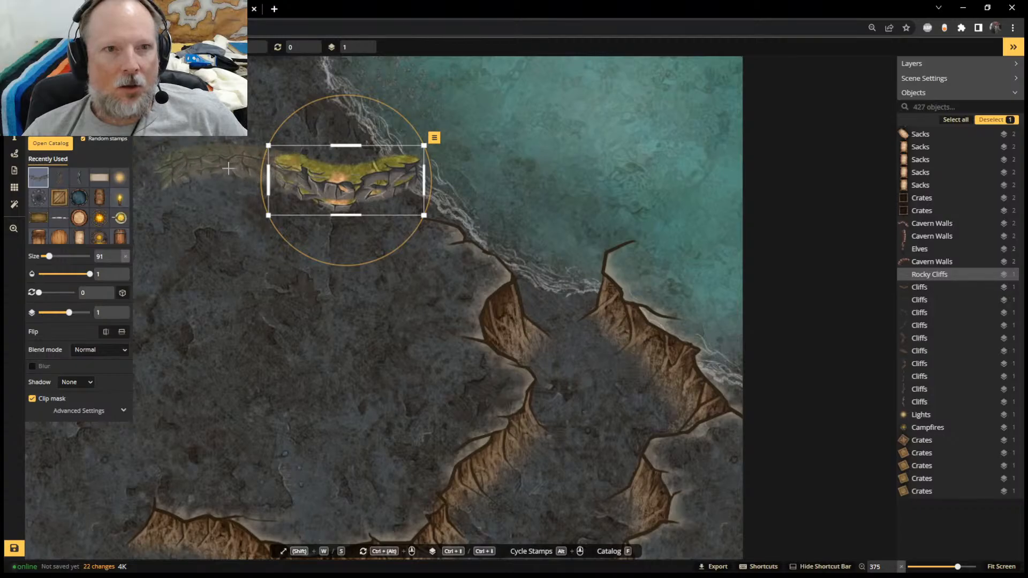
{"action": "left_click", "coordinate": [213, 163]}
{"action": "scroll", "coordinate": [284, 223], "scroll_direction": "up", "scroll_amount": 2}
{"action": "middle_click_drag", "start_coordinate": [221, 218], "coordinate": [392, 202]}
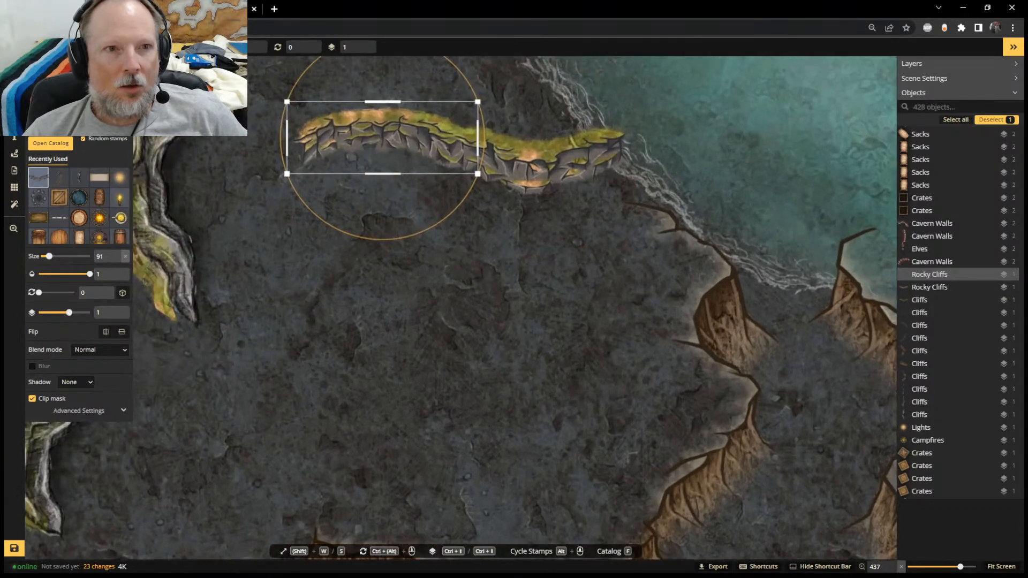
{"action": "left_click", "coordinate": [339, 193]}
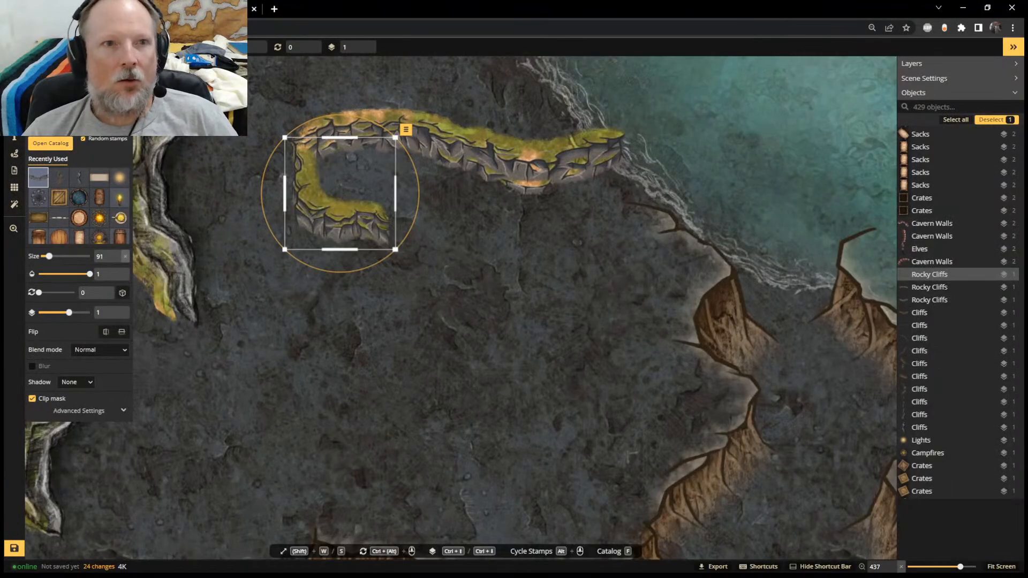
{"action": "left_click_drag", "start_coordinate": [319, 212], "coordinate": [648, 218]}
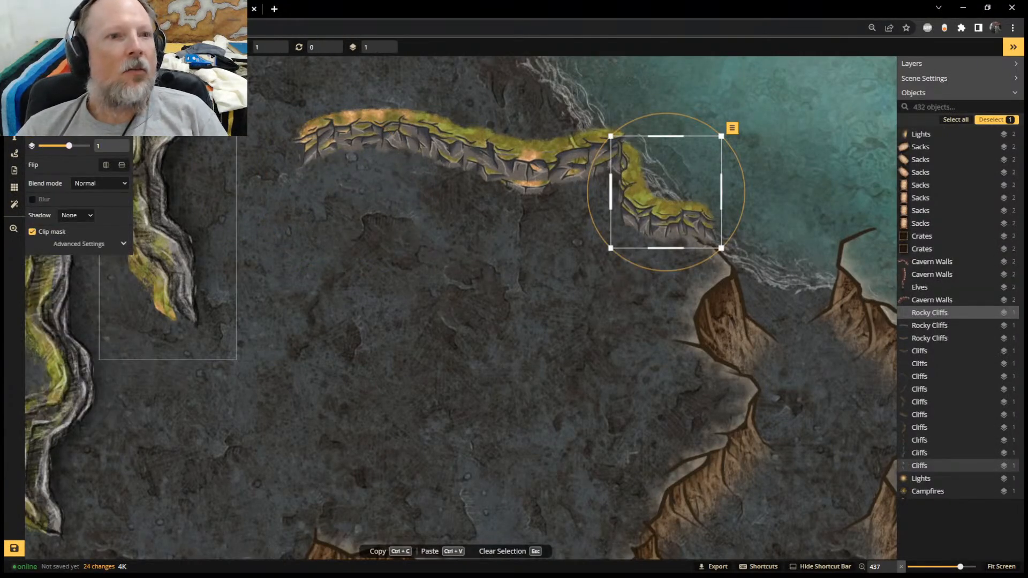
Place a brown Cliffs stamp from Fantasy World's Terrain category just south of the mossy rocky cliffs
{"action": "left_click", "coordinate": [14, 120]}
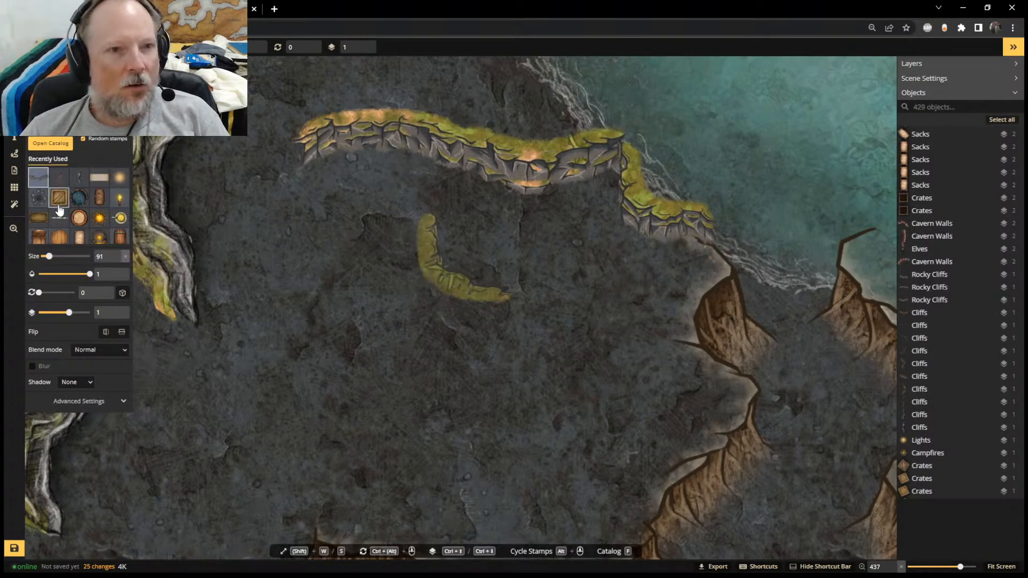
{"action": "left_click", "coordinate": [44, 145]}
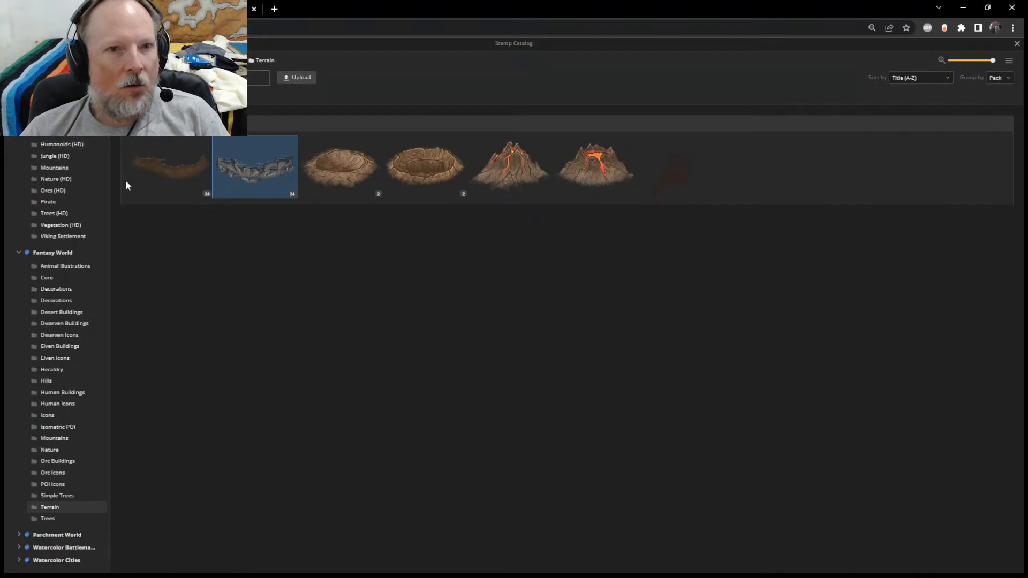
{"action": "left_click", "coordinate": [156, 172]}
{"action": "left_click", "coordinate": [401, 234]}
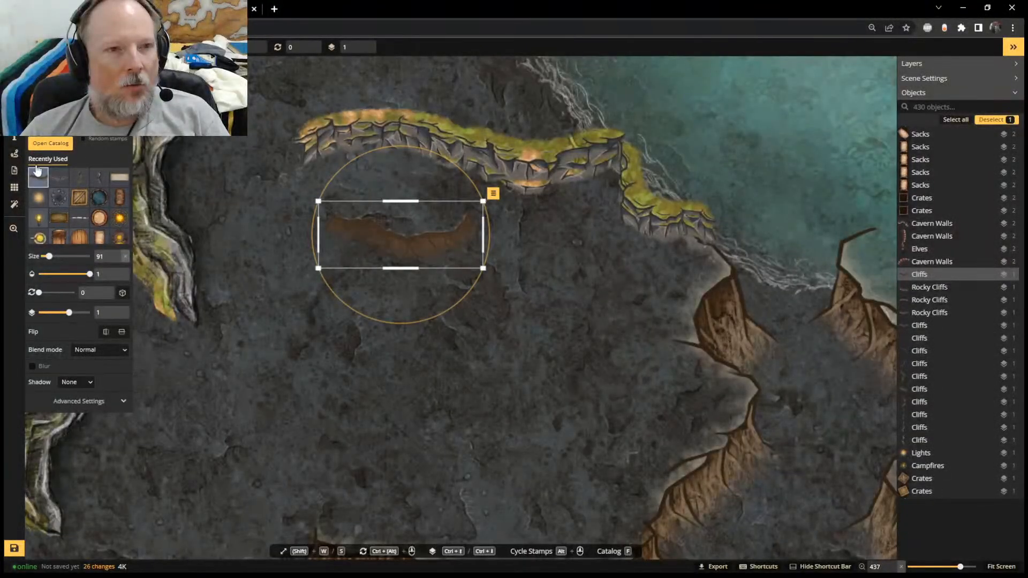
Try a cliff stamp from Parchment World's Terrain category west of the tall brown cliffs, and undo its placement
{"action": "left_click", "coordinate": [56, 146]}
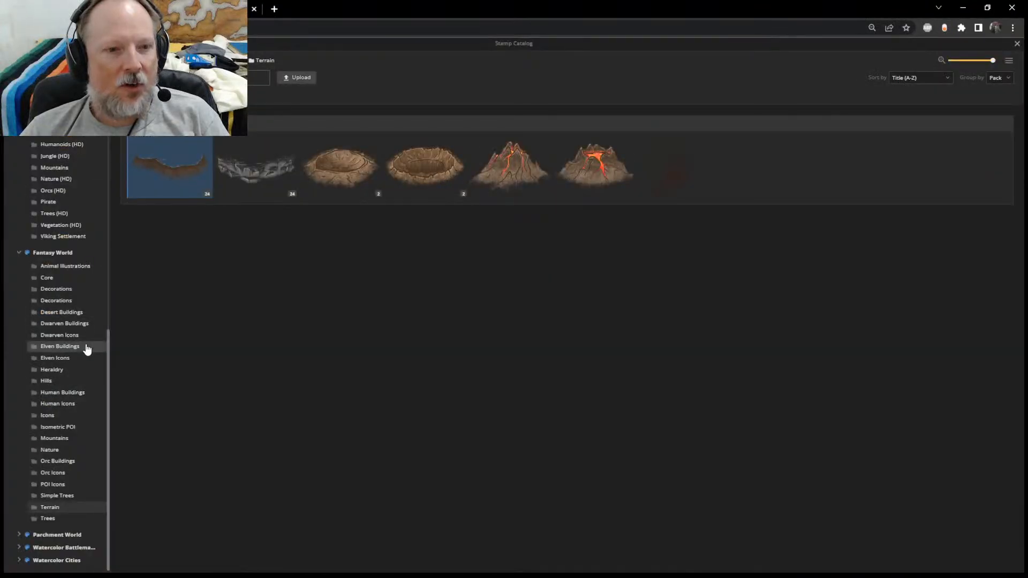
{"action": "left_click", "coordinate": [19, 535]}
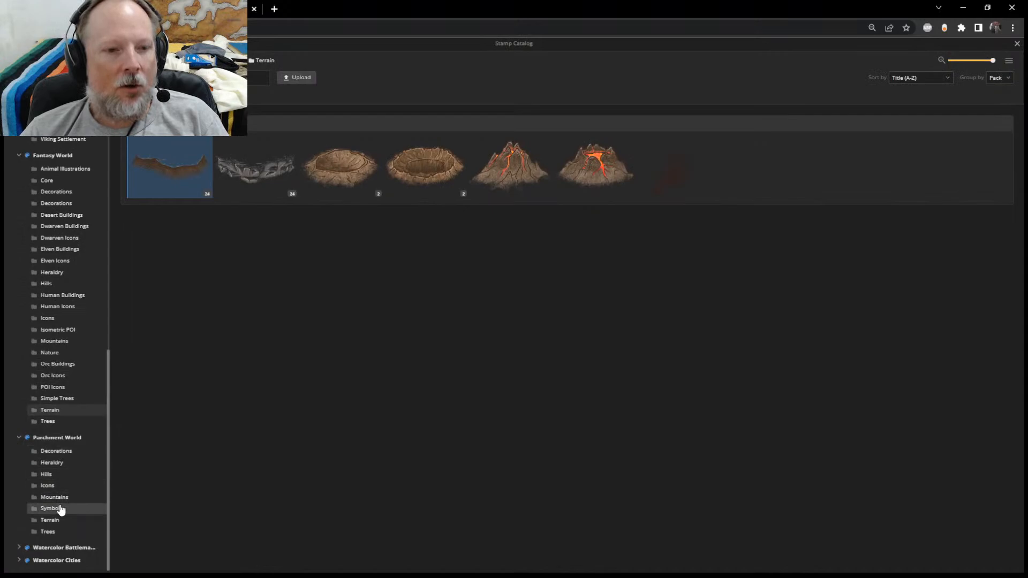
{"action": "left_click", "coordinate": [61, 522]}
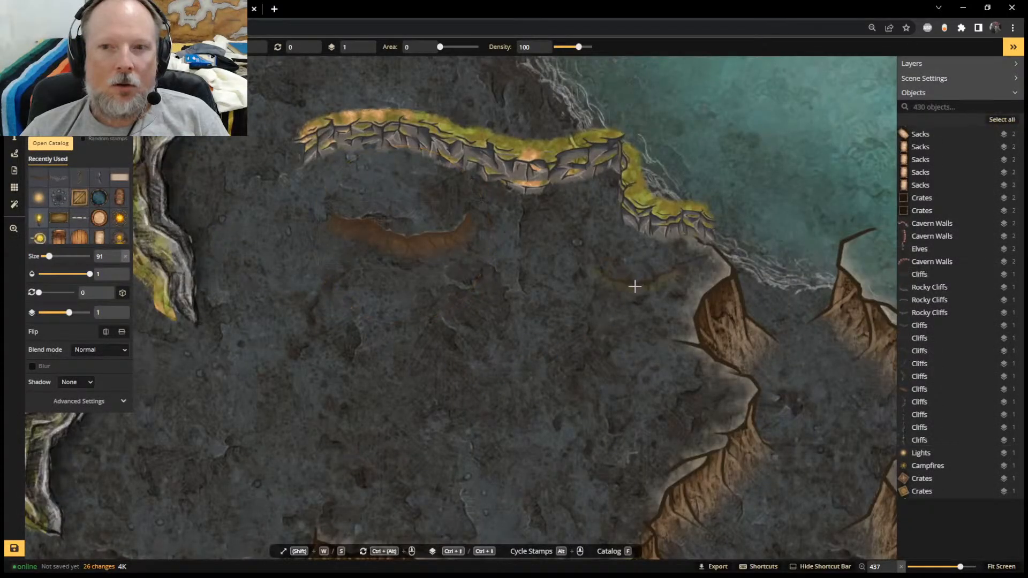
{"action": "scroll", "coordinate": [636, 293], "scroll_direction": "up", "scroll_amount": 1}
{"action": "left_click", "coordinate": [636, 293]}
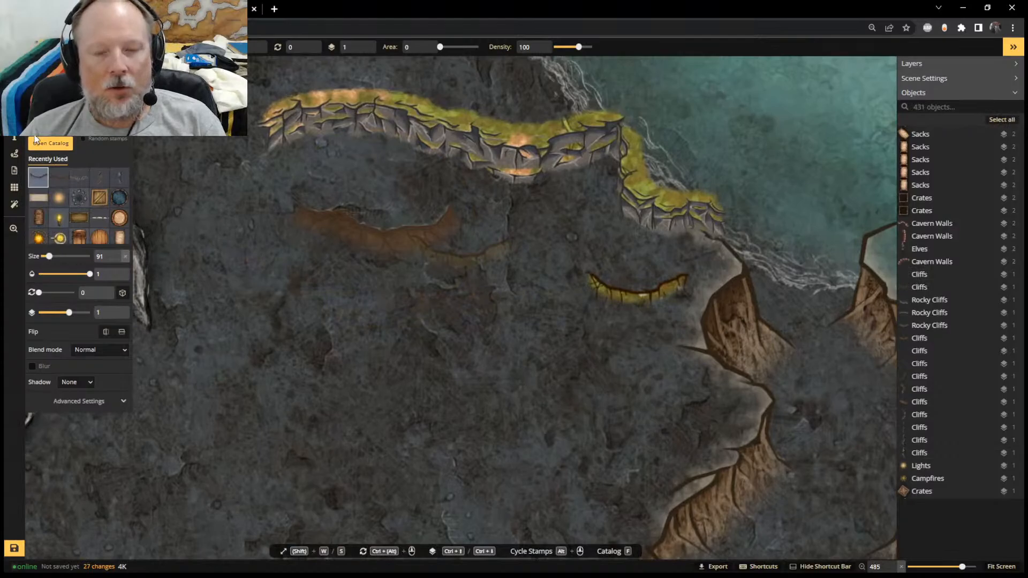
{"action": "key", "text": "ctrl+z"}
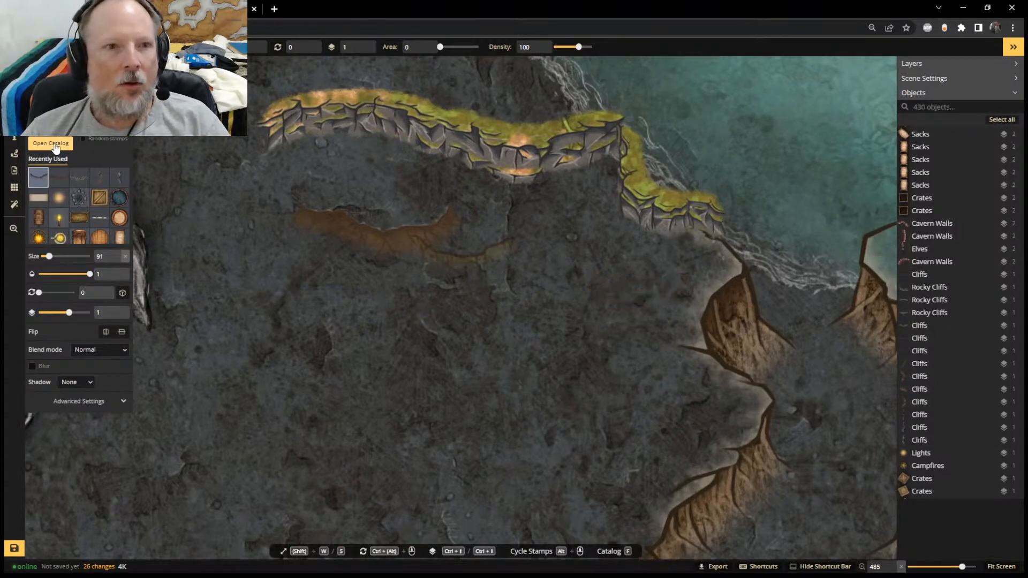
Expand the Watercolor Battlemaps pack, view its Terrain stamps and preview the mossy grey curved cliff on the map
{"action": "left_click", "coordinate": [51, 143]}
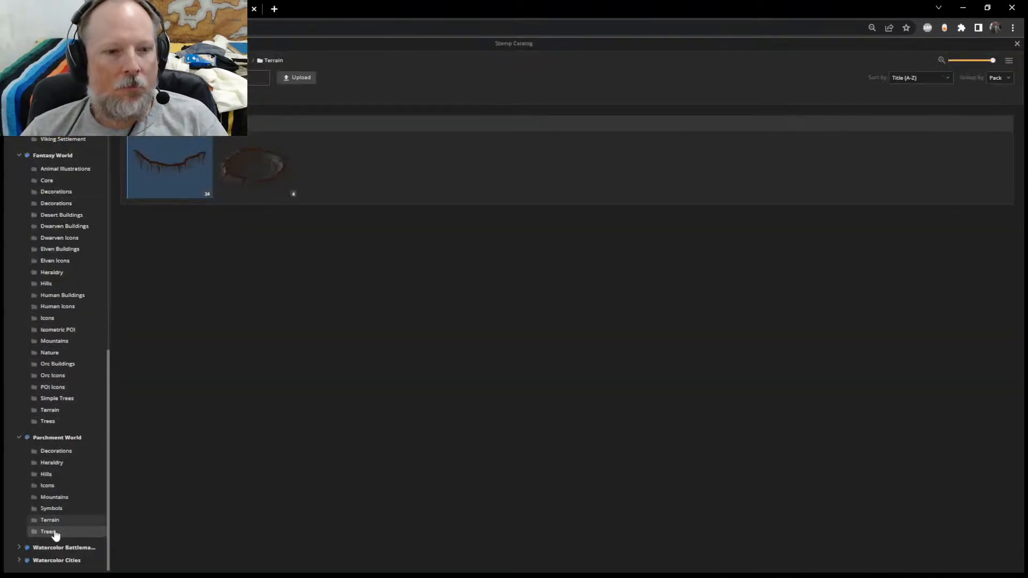
{"action": "left_click", "coordinate": [21, 548]}
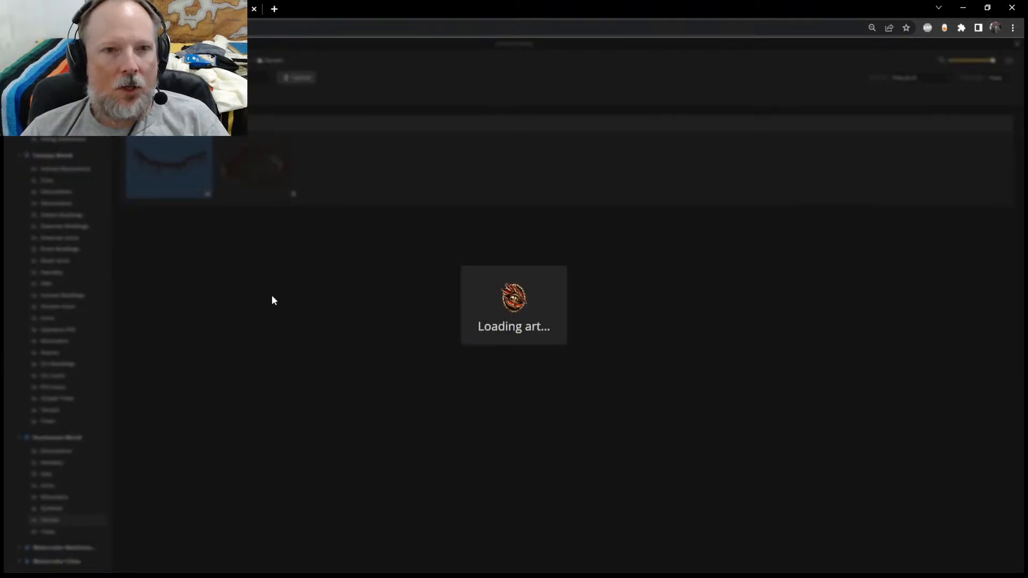
{"action": "scroll", "coordinate": [56, 342], "scroll_direction": "down", "scroll_amount": 3}
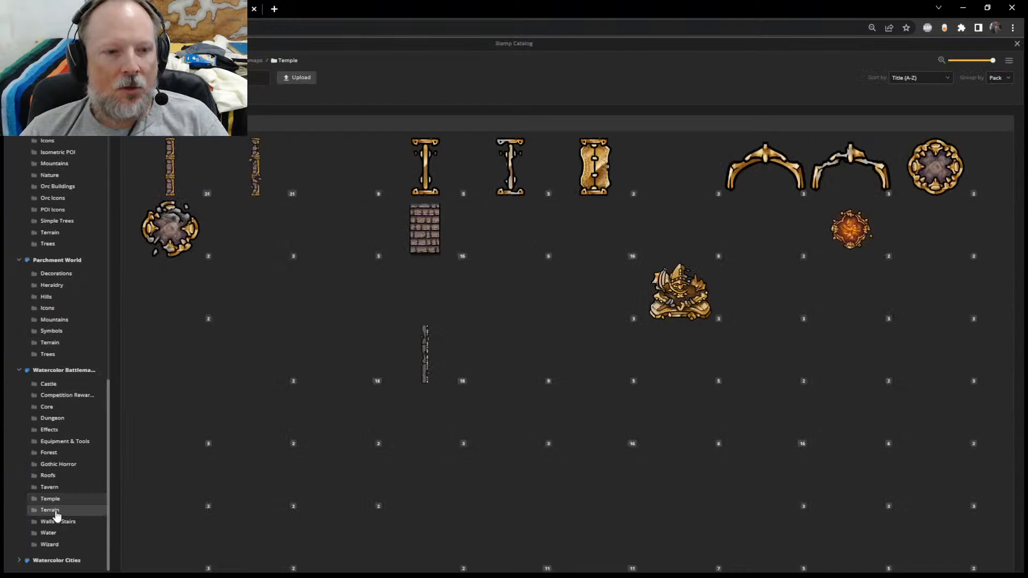
{"action": "left_click", "coordinate": [56, 514]}
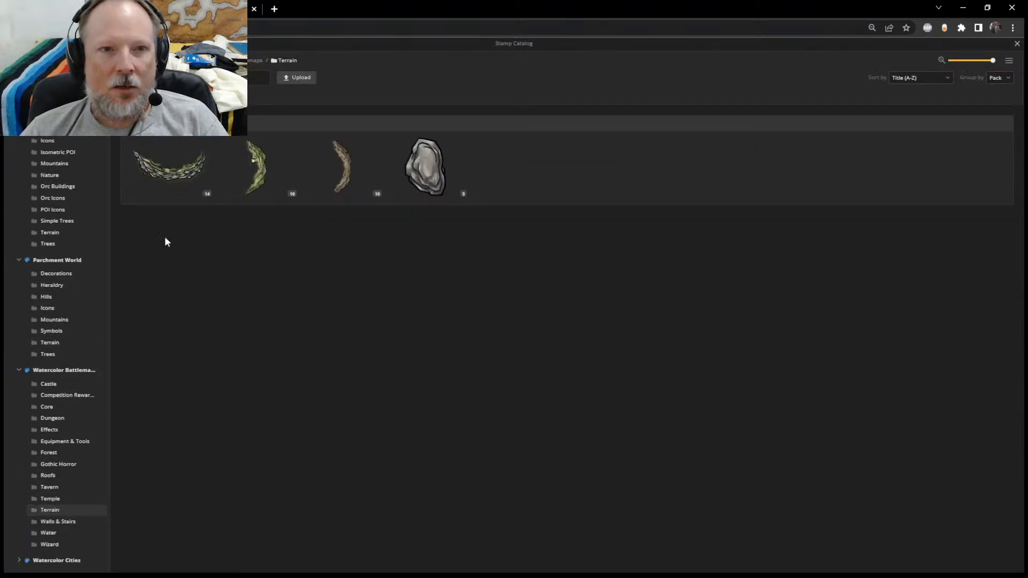
{"action": "left_click", "coordinate": [169, 173]}
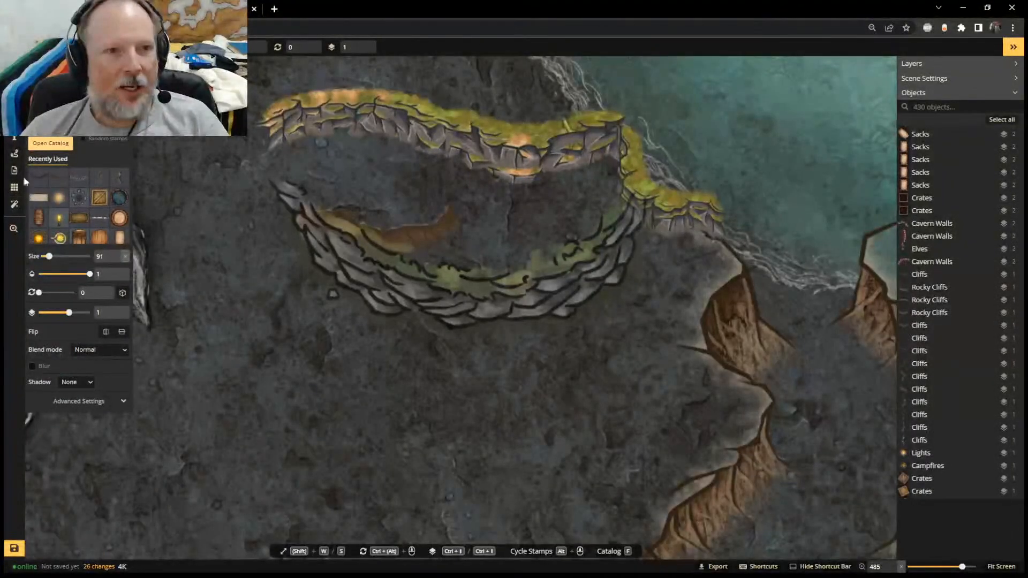
View Watercolor Walls & Stairs and Fantasy World Terrain stamps, close the catalog, and preview the recently used Fantasy Regional HD Cliffs stamp
{"action": "left_click", "coordinate": [34, 152]}
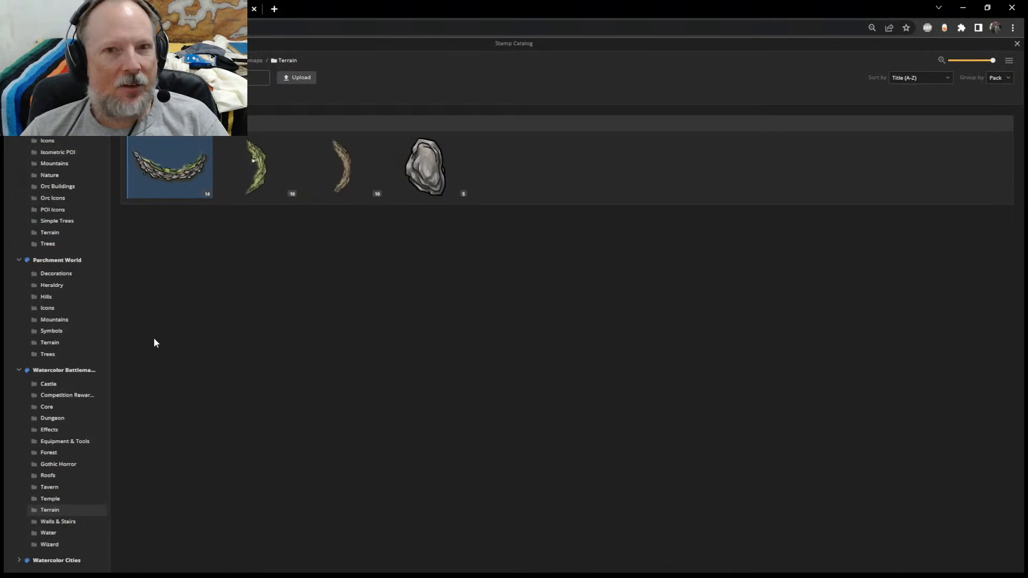
{"action": "left_click", "coordinate": [65, 522]}
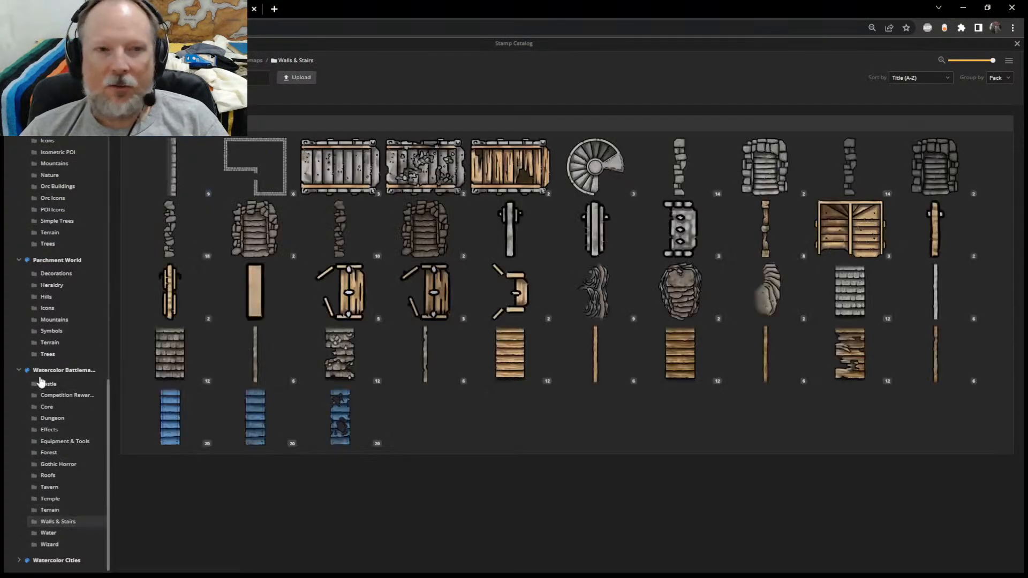
{"action": "left_click", "coordinate": [48, 233]}
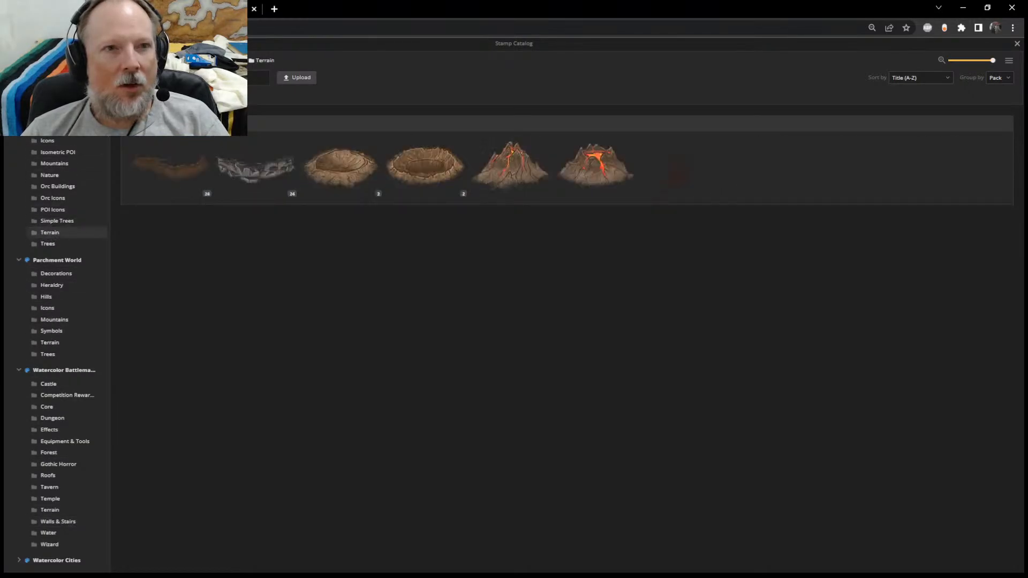
{"action": "left_click", "coordinate": [1017, 44]}
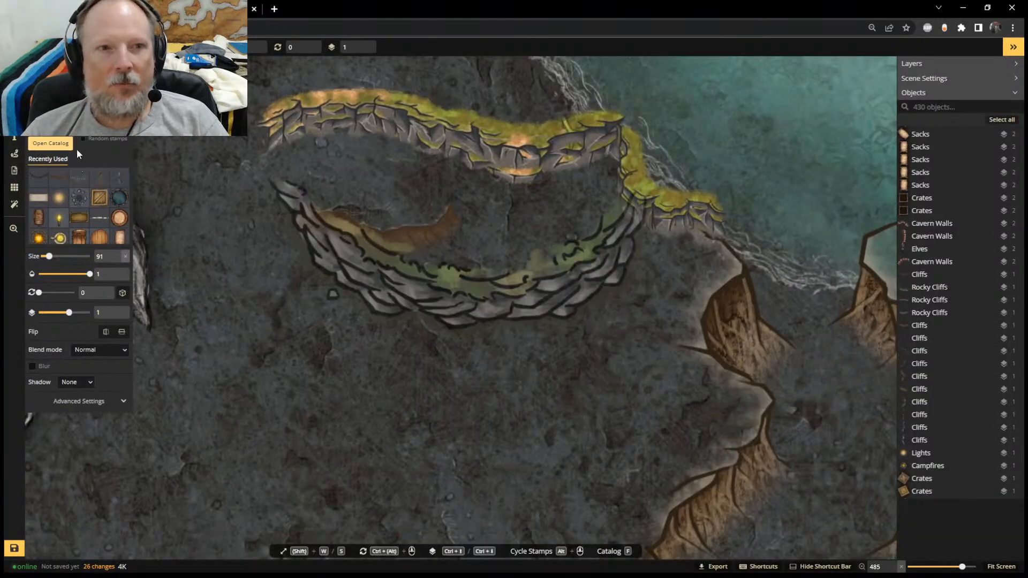
{"action": "left_click", "coordinate": [100, 178]}
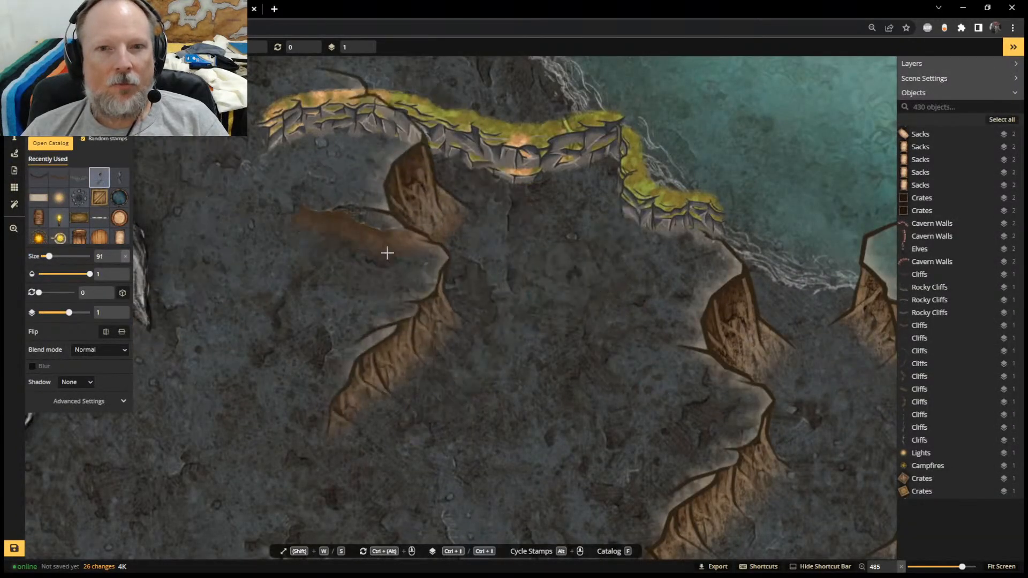
{"action": "scroll", "coordinate": [390, 260], "scroll_direction": "down", "scroll_amount": 5}
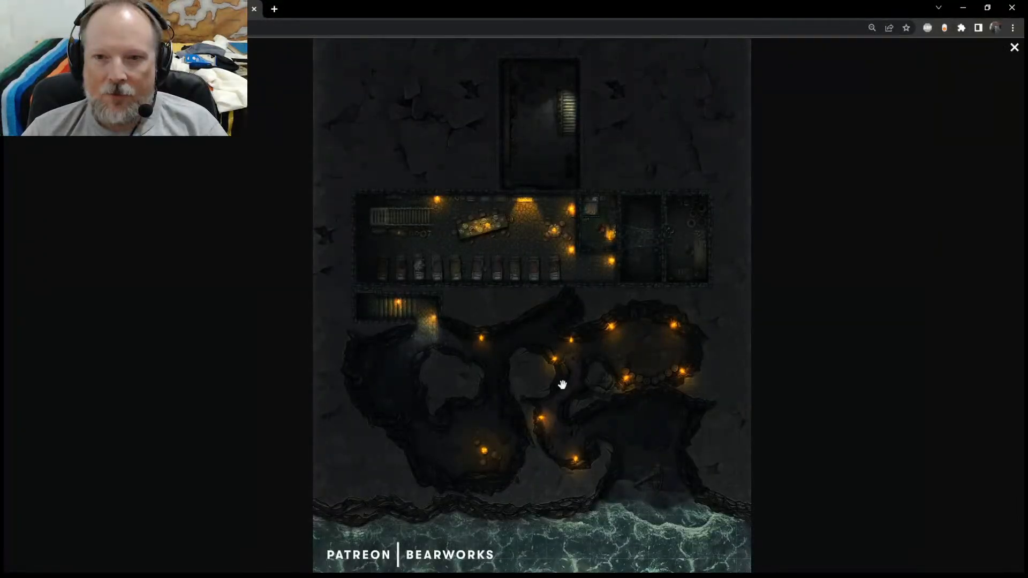
Close the enlarged map view and look at The Flooded Caves and Barukthel's Maw Caves from the community search results
{"action": "key", "text": "Escape"}
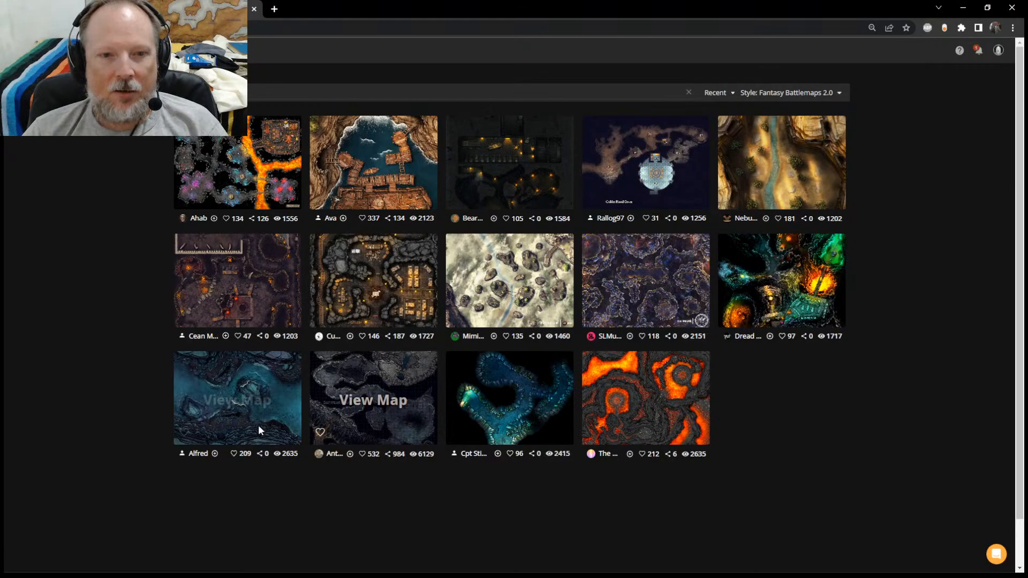
{"action": "left_click", "coordinate": [238, 410]}
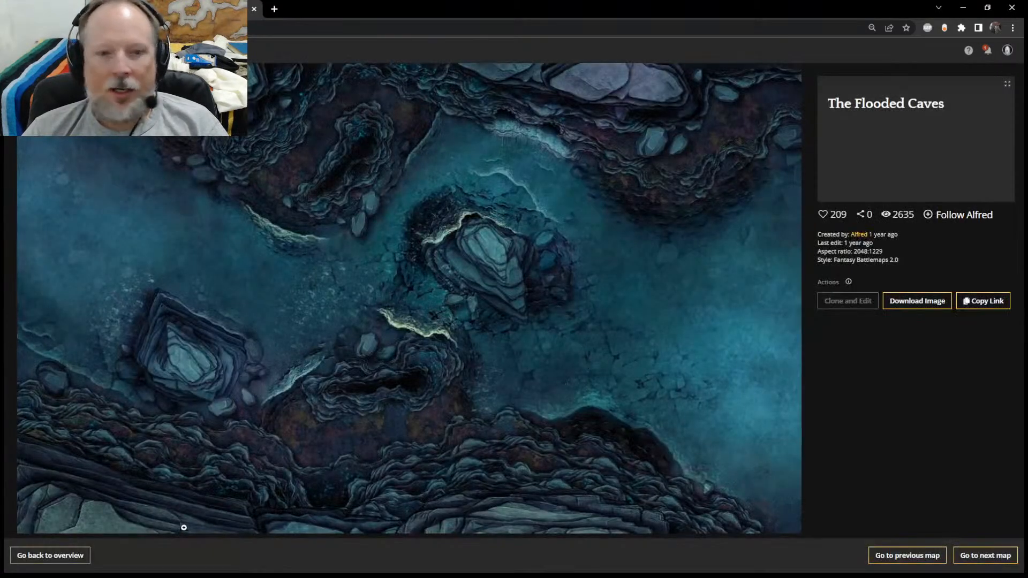
{"action": "left_click", "coordinate": [15, 27]}
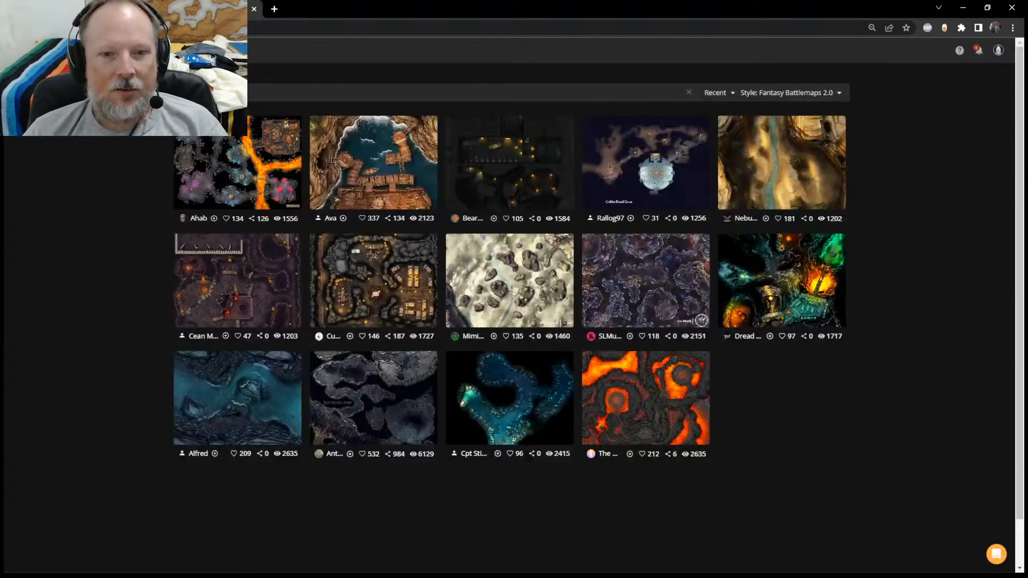
{"action": "left_click", "coordinate": [378, 405]}
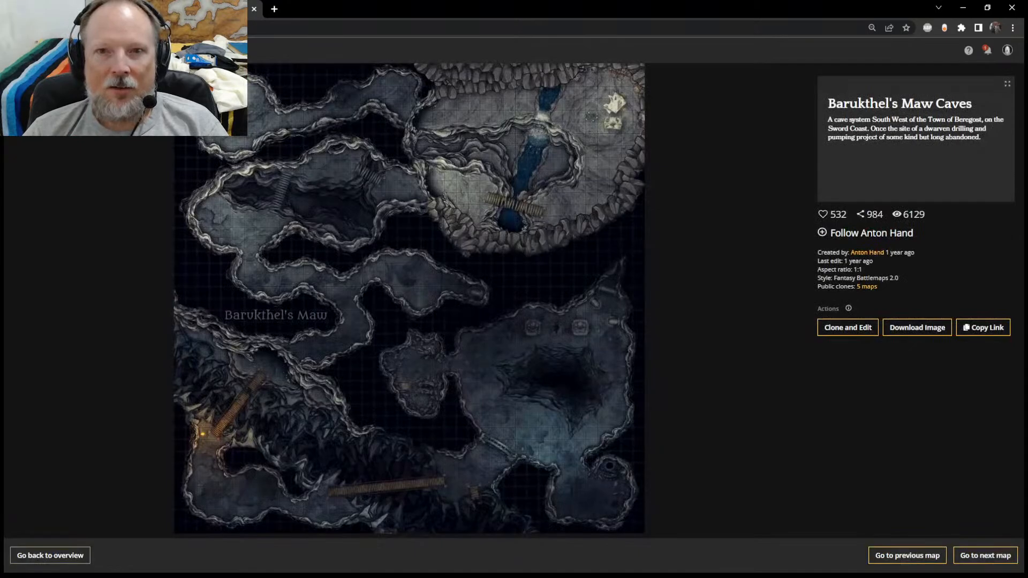
{"action": "key", "text": "alt+Left"}
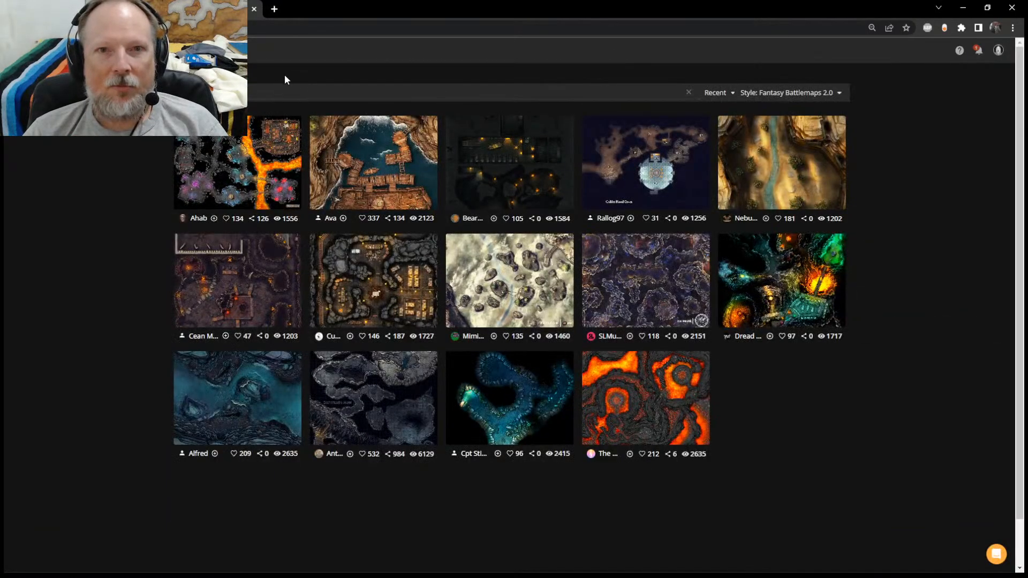
Run a new community map search and view Egehone Caverns, Drowned Caverns with Treasure, and Caves and Caverns remake 3
{"action": "key", "text": "Return"}
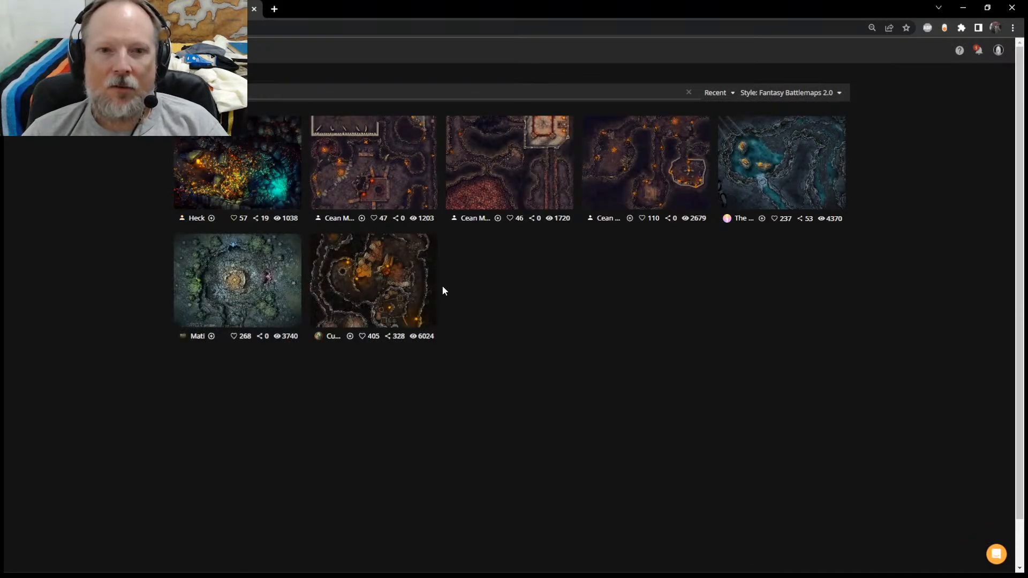
{"action": "left_click", "coordinate": [358, 283]}
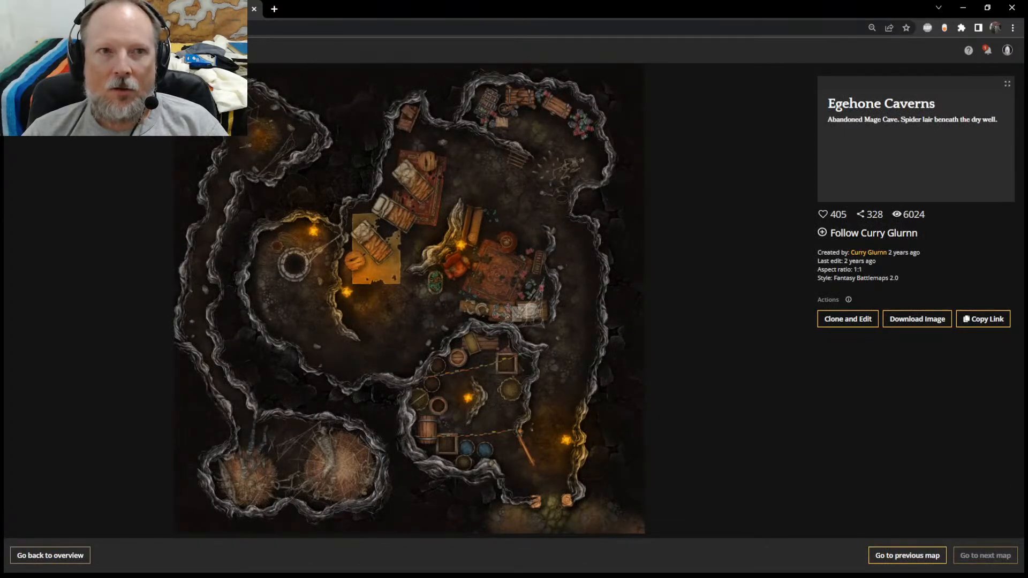
{"action": "key", "text": "alt+Left"}
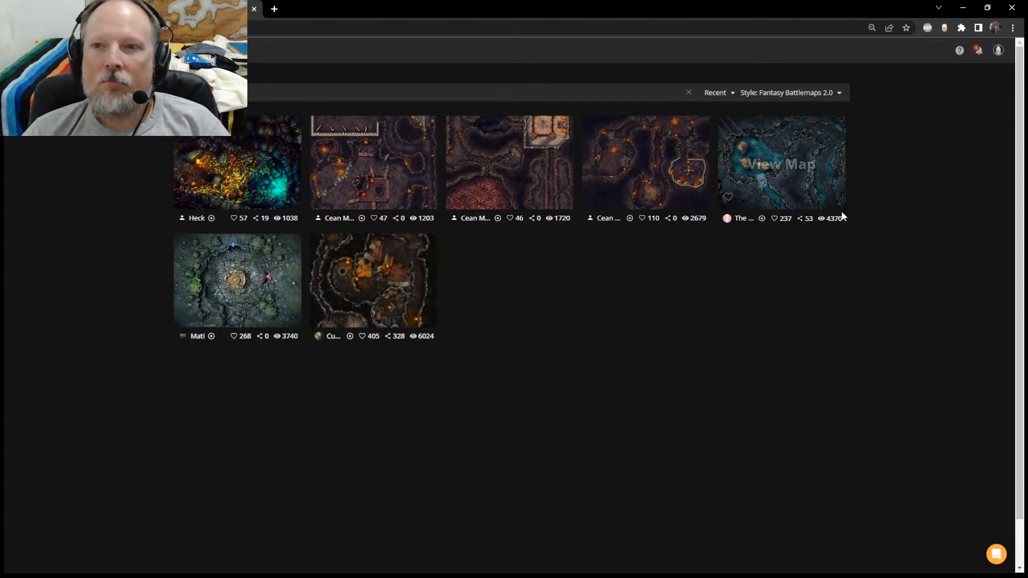
{"action": "left_click", "coordinate": [787, 166]}
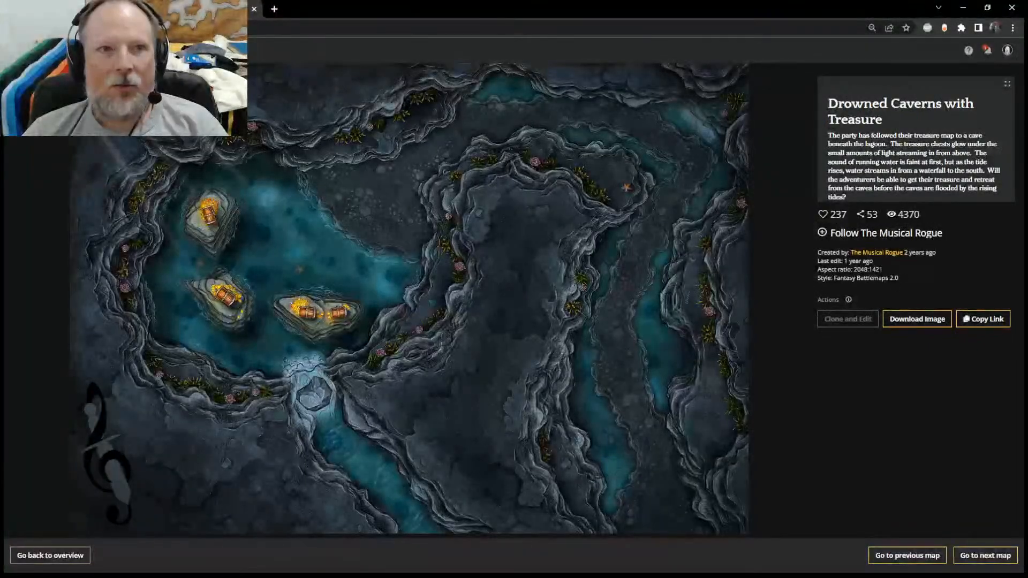
{"action": "key", "text": "alt+Left"}
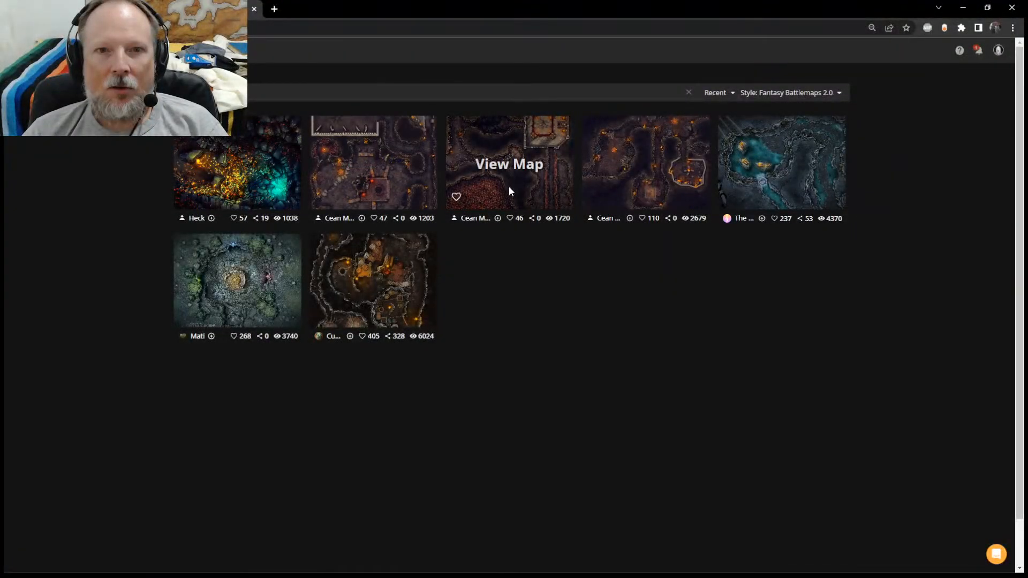
{"action": "left_click", "coordinate": [359, 169]}
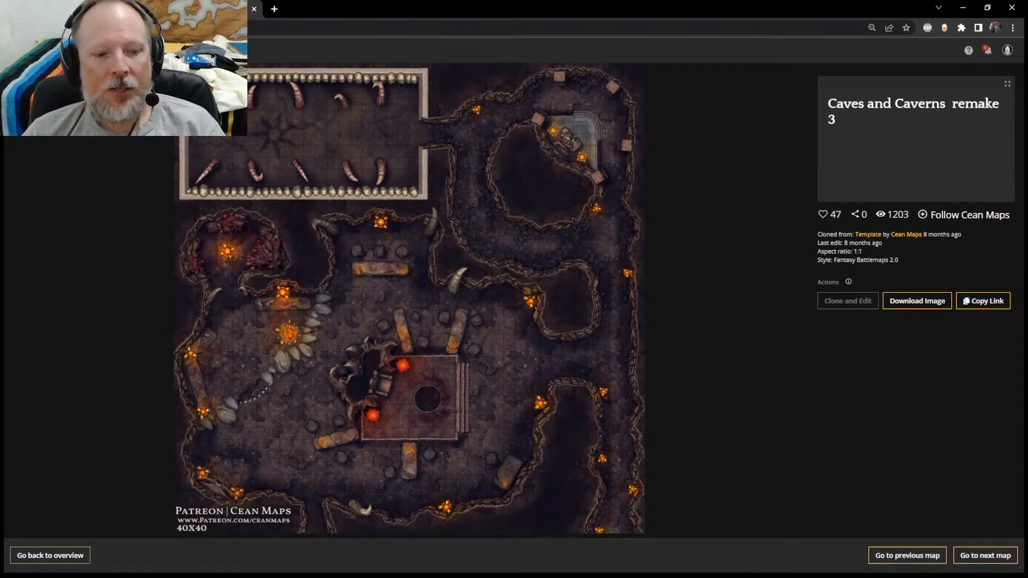
Close the community maps tab and reload the dock map in the editor to discard the unsaved test stamps
{"action": "left_click", "coordinate": [253, 9]}
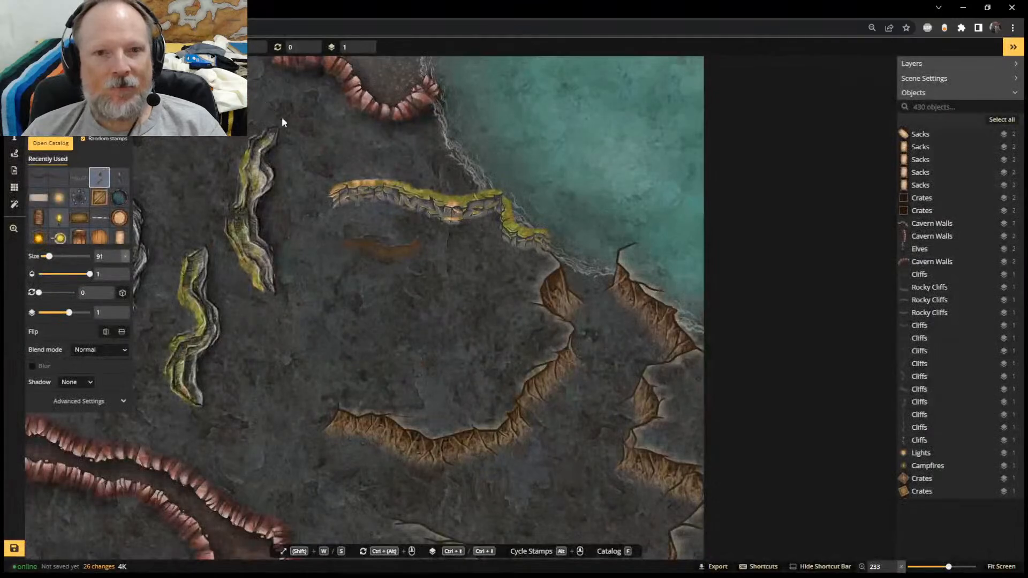
{"action": "scroll", "coordinate": [312, 159], "scroll_direction": "down", "scroll_amount": 2}
{"action": "scroll", "coordinate": [448, 281], "scroll_direction": "down", "scroll_amount": 3, "text": "ctrl"}
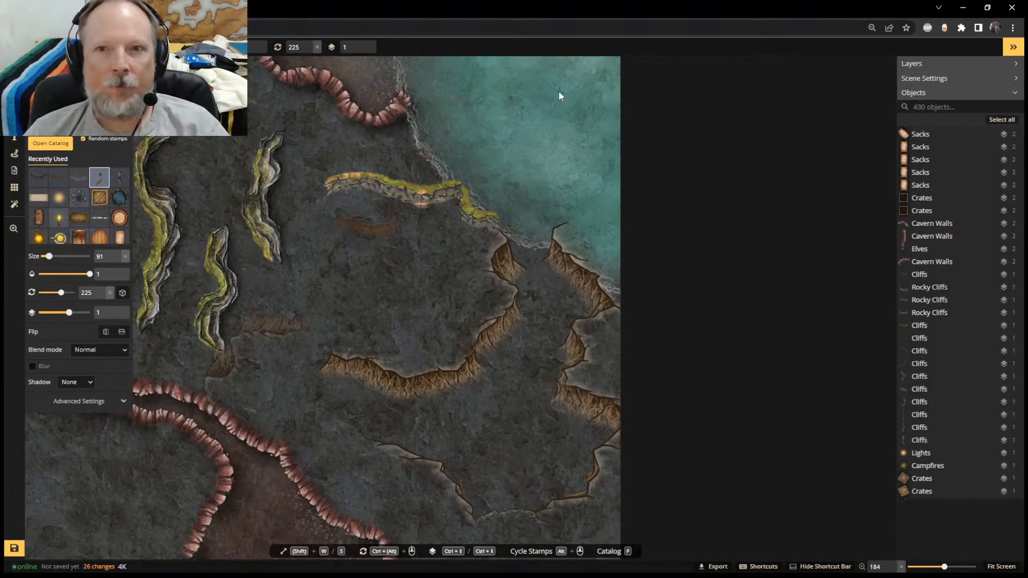
{"action": "key", "text": "F5"}
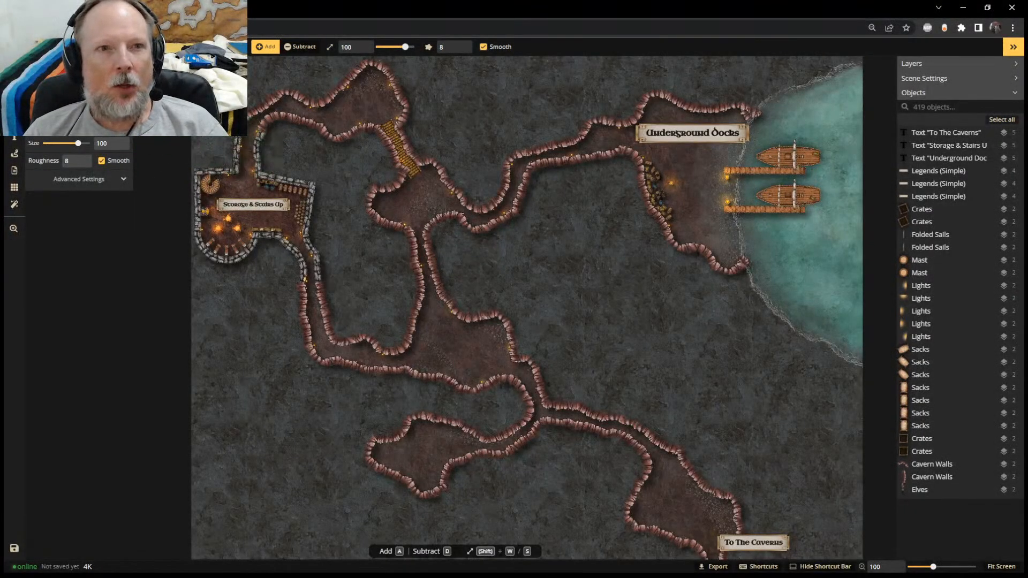
Save the underground docks map as a new map named Underground Railroad
{"action": "left_click", "coordinate": [15, 47]}
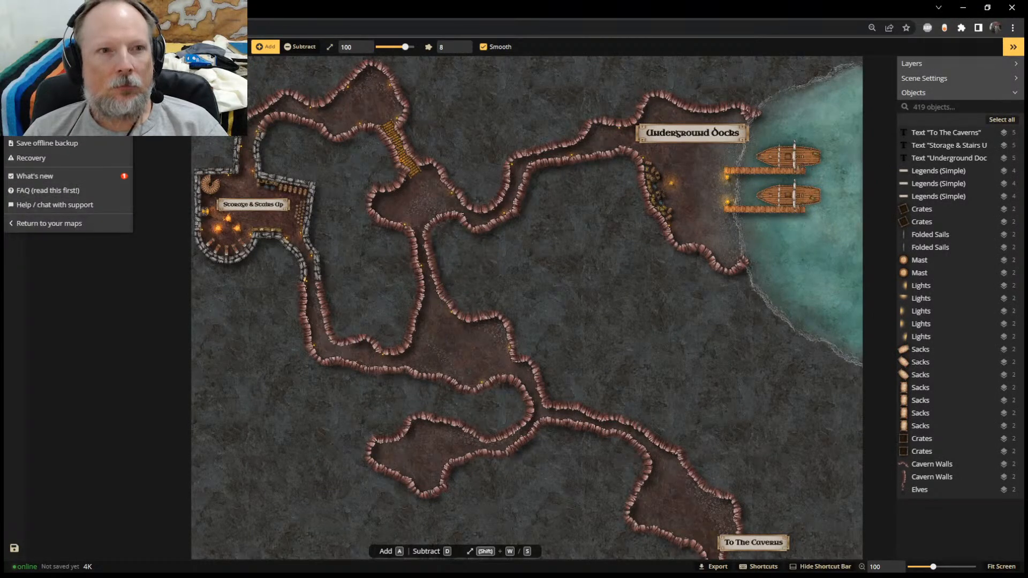
{"action": "left_click", "coordinate": [47, 128]}
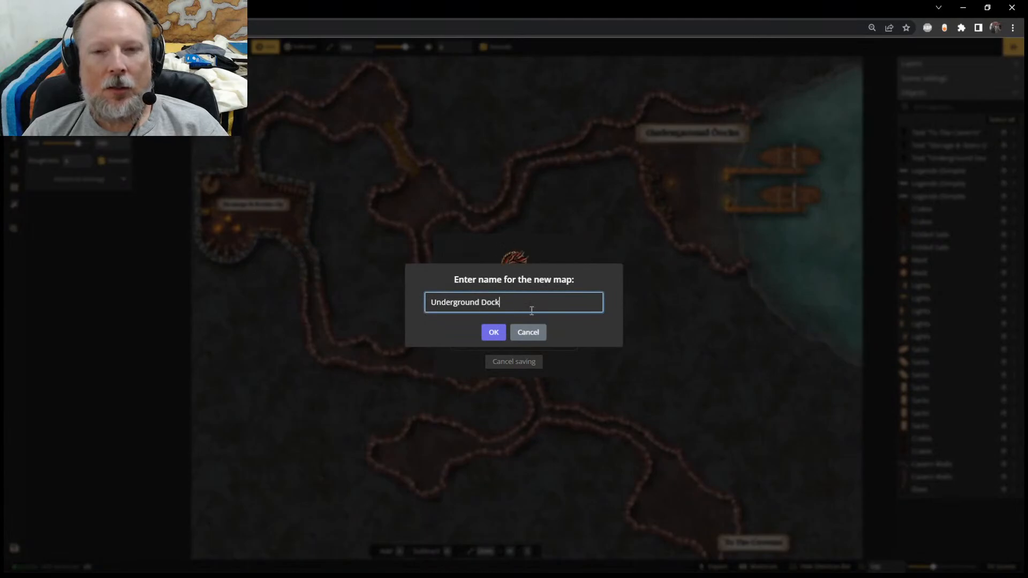
{"action": "key", "text": "BackSpace"}
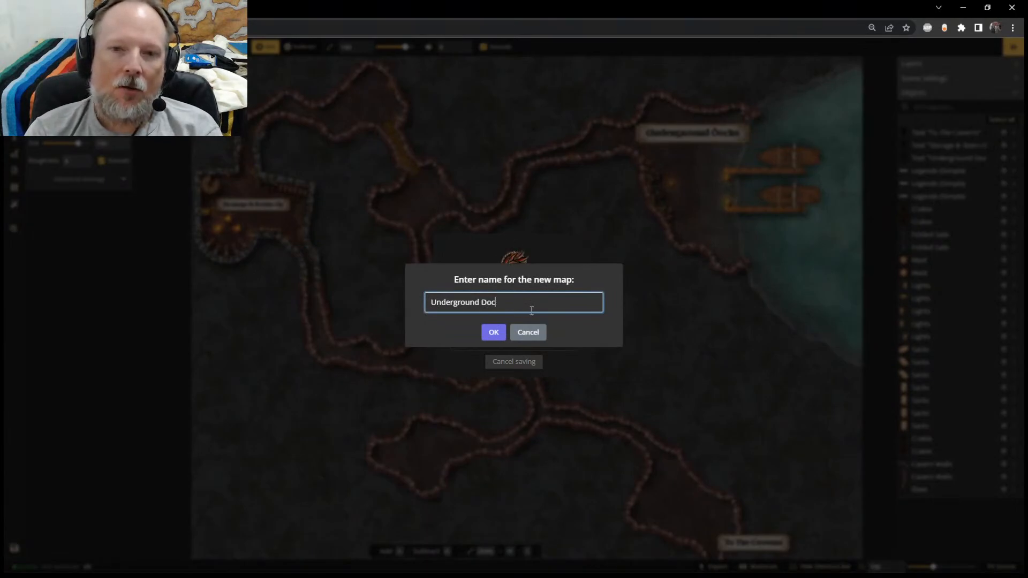
{"action": "key", "text": "BackSpace"}
{"action": "key", "text": "BackSpace"}
{"action": "key", "text": "BackSpace"}
{"action": "key", "text": "BackSpace"}
{"action": "key", "text": "BackSpace"}
{"action": "key", "text": "BackSpace"}
{"action": "key", "text": "BackSpace"}
{"action": "key", "text": "BackSpace"}
{"action": "key", "text": "BackSpace"}
{"action": "type", "text": "rou"}
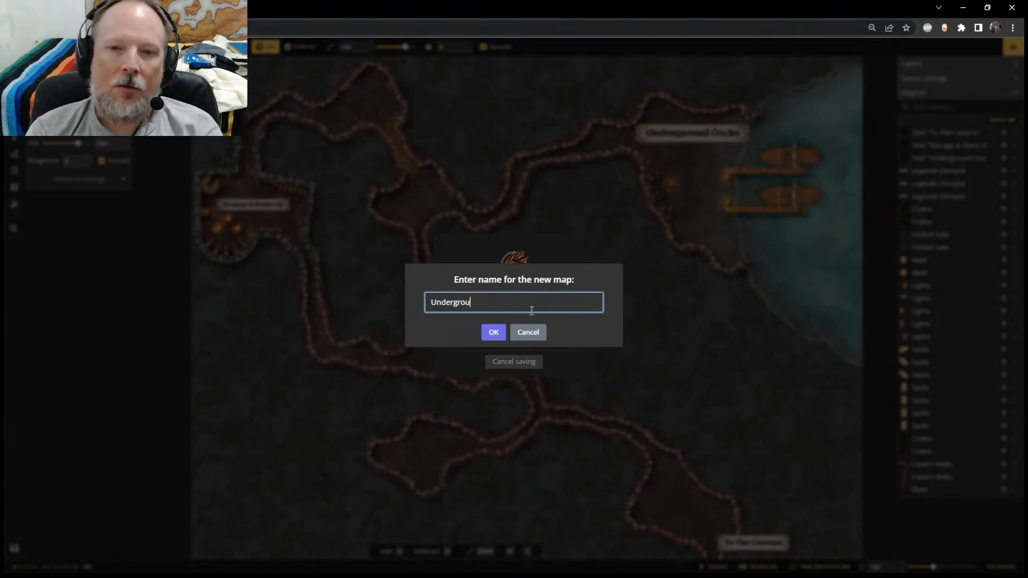
{"action": "type", "text": "nd Railroad"}
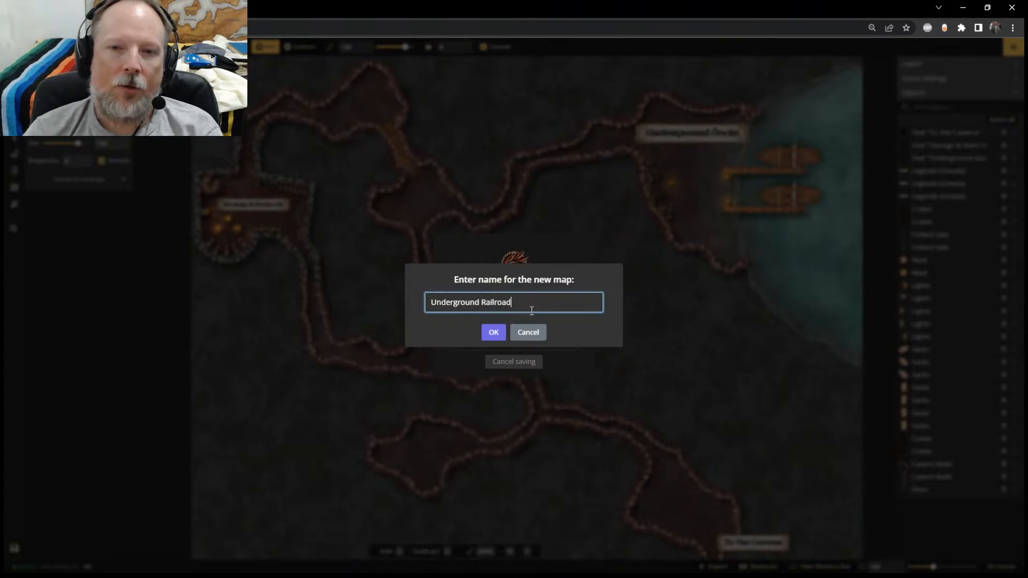
{"action": "key", "text": "BackSpace"}
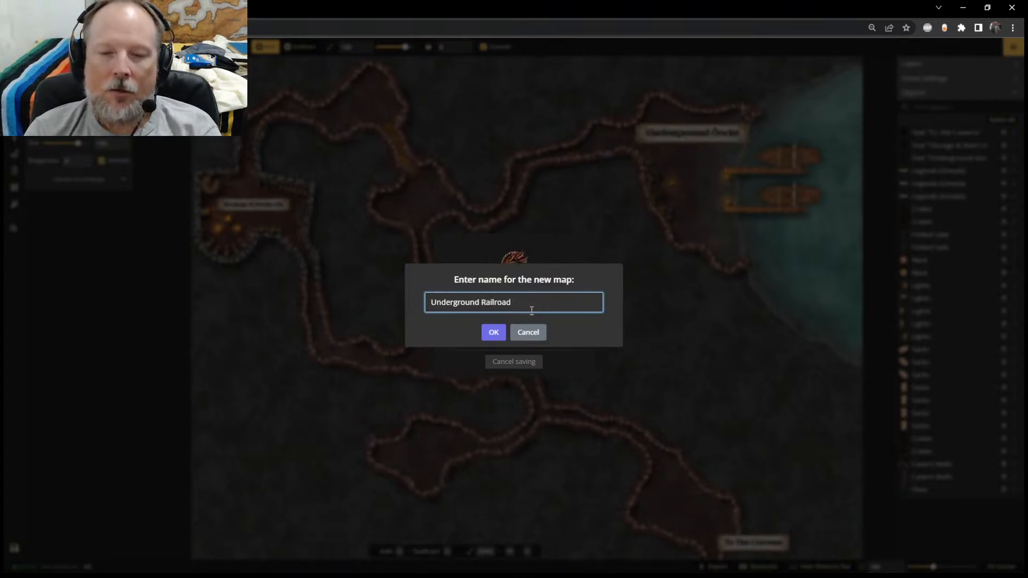
{"action": "left_click", "coordinate": [502, 329]}
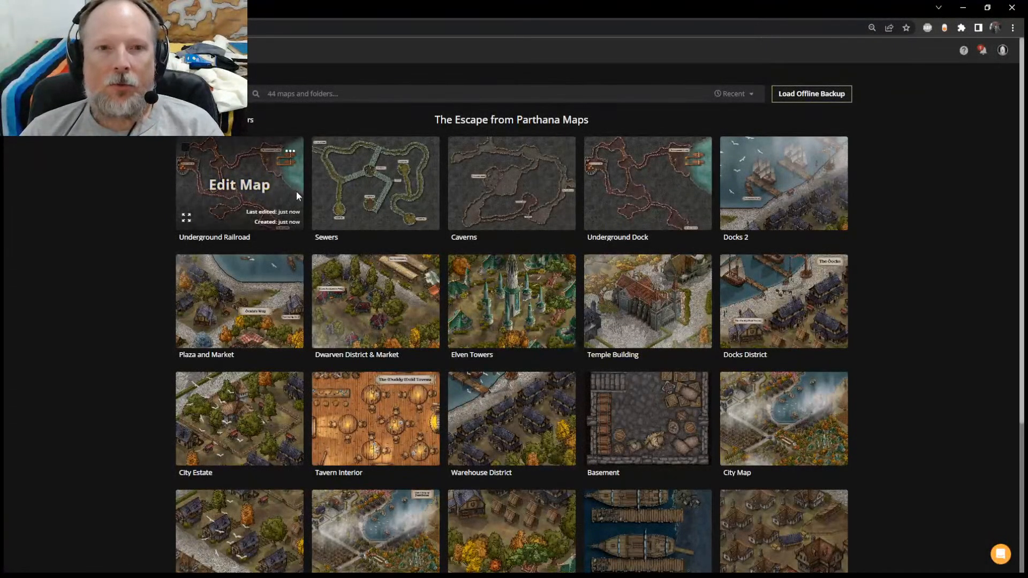
Move the Underground Railroad map to The Forklan Campaign Maps folder and open it from there for editing
{"action": "left_click", "coordinate": [292, 153]}
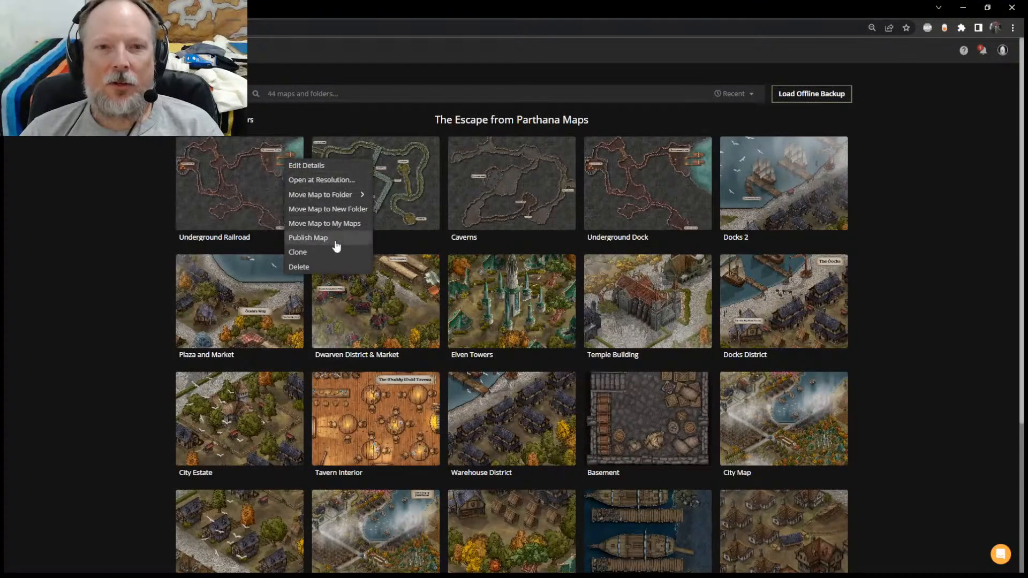
{"action": "mouse_move", "coordinate": [349, 196]}
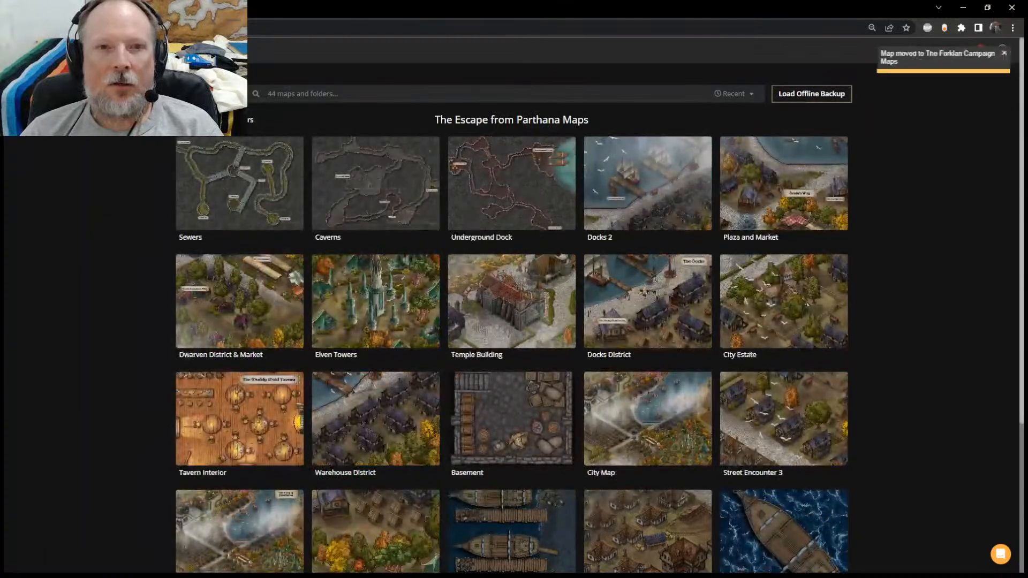
{"action": "left_click", "coordinate": [225, 119]}
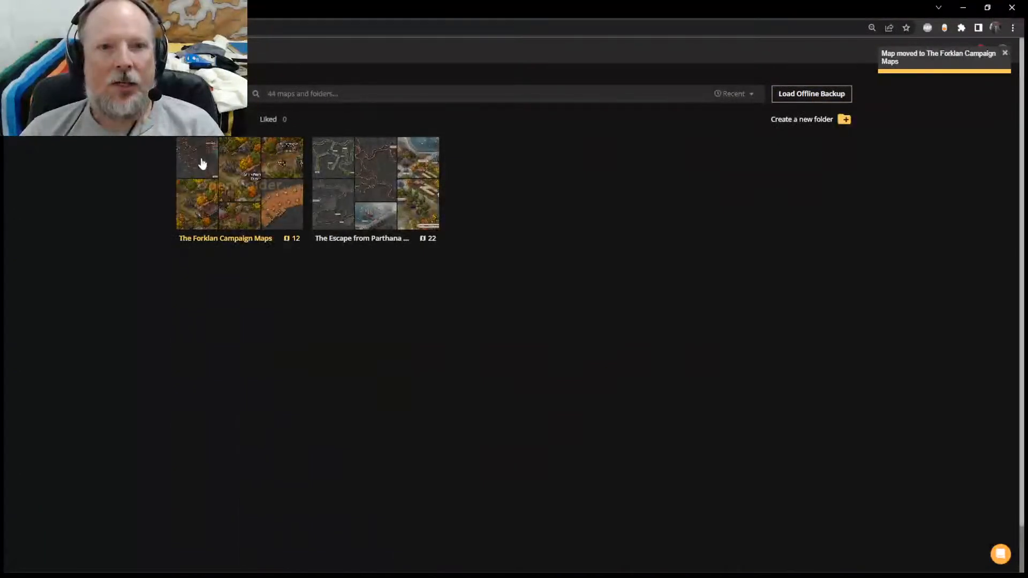
{"action": "left_click", "coordinate": [246, 236]}
{"action": "left_click", "coordinate": [252, 185]}
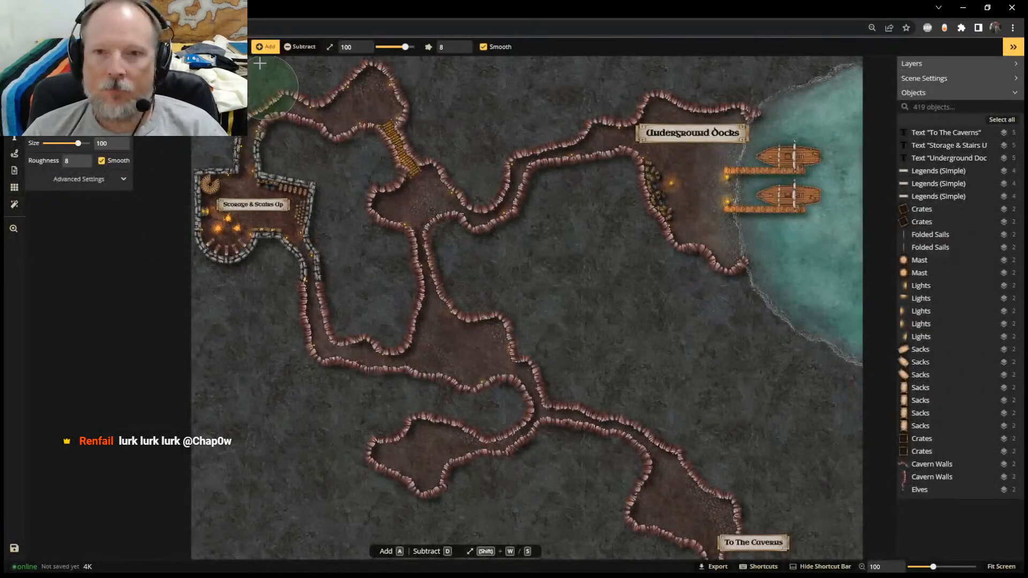
Delete the tunnel walls, docks, boats and labels across the map, keeping the Storage & Stairs Up room and its adjoining wall pieces
{"action": "scroll", "coordinate": [749, 316], "scroll_direction": "up", "scroll_amount": 2}
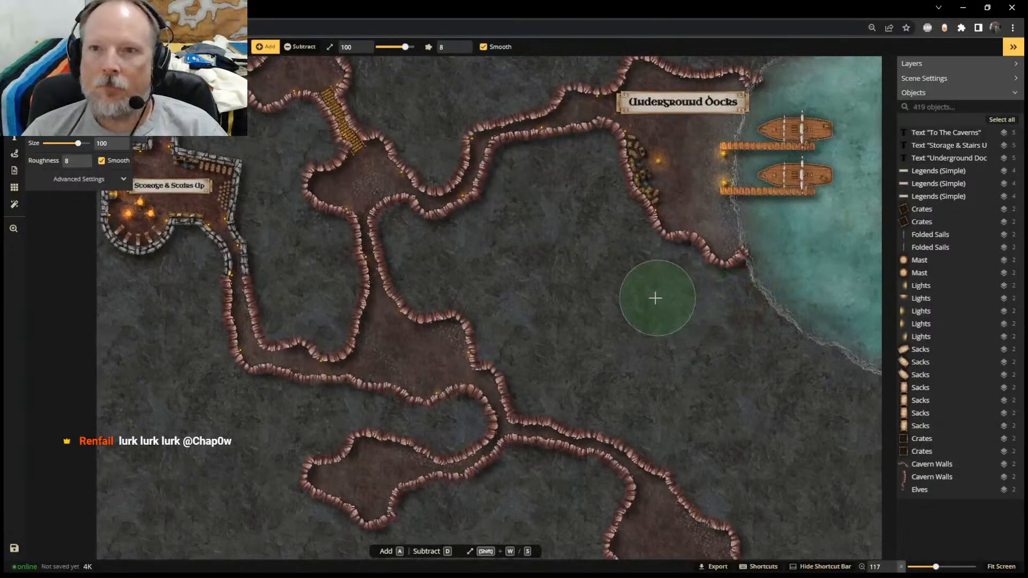
{"action": "scroll", "coordinate": [470, 258], "scroll_direction": "down", "scroll_amount": 1}
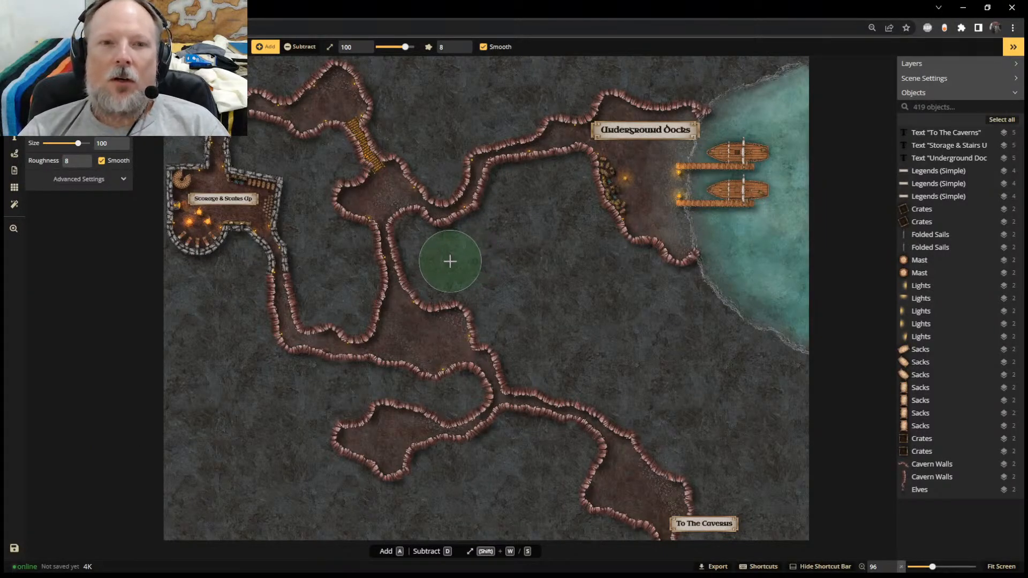
{"action": "key", "text": "Escape"}
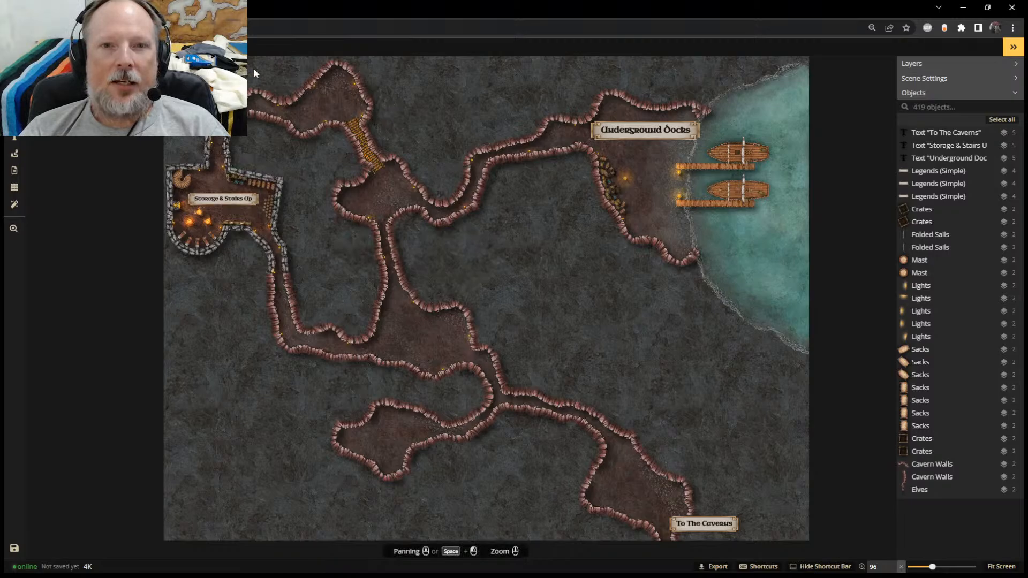
{"action": "left_click_drag", "start_coordinate": [283, 71], "coordinate": [824, 541]}
{"action": "key", "text": "Escape"}
{"action": "left_click_drag", "start_coordinate": [305, 61], "coordinate": [803, 557]}
{"action": "key", "text": "Delete"}
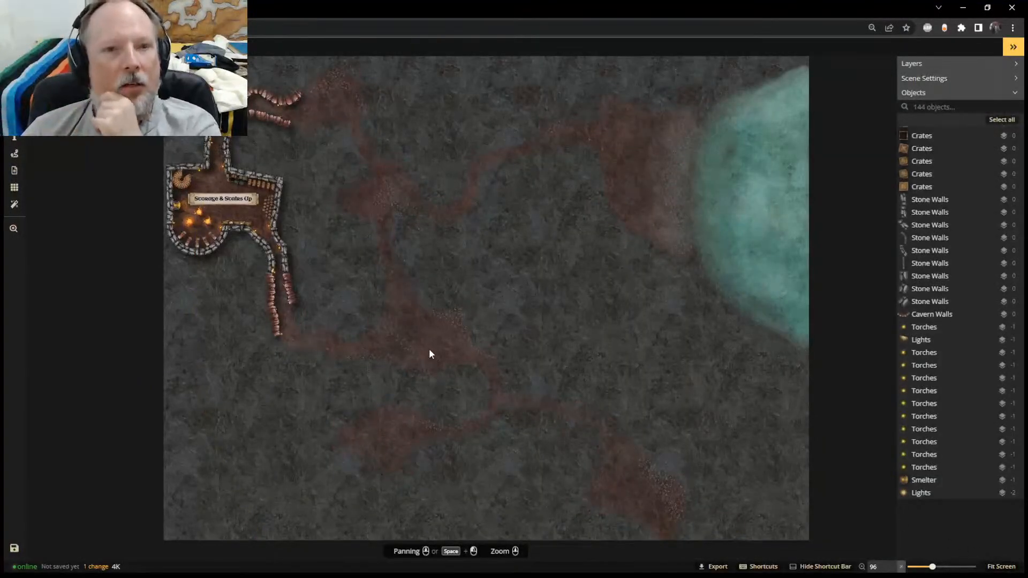
Select all objects of the Storage & Stairs Up room, rotate them to 179 degrees and move them to the map's southeast, below the water
{"action": "left_click_drag", "start_coordinate": [123, 79], "coordinate": [613, 498]}
{"action": "left_click_drag", "start_coordinate": [236, 67], "coordinate": [221, 400]}
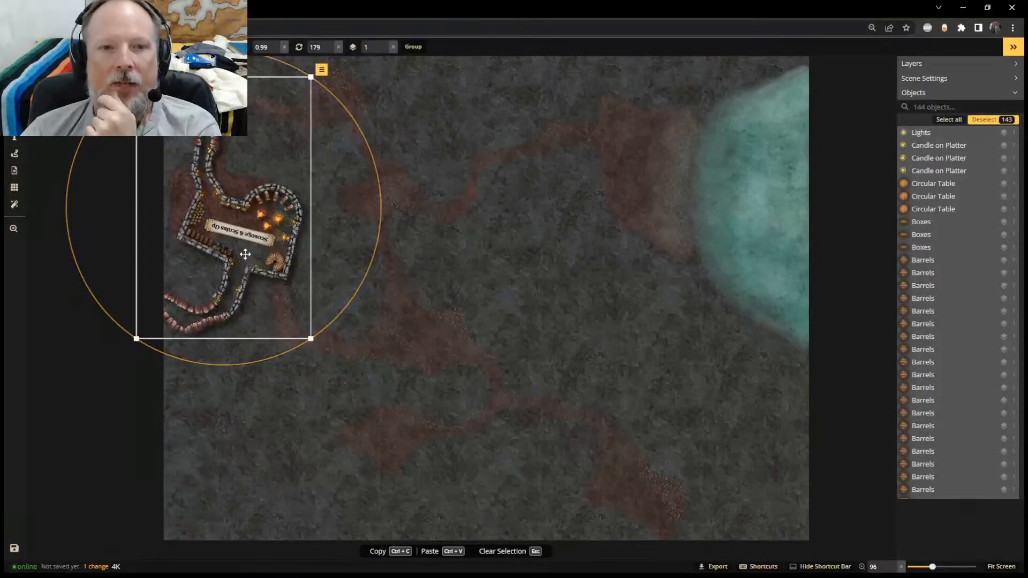
{"action": "left_click_drag", "start_coordinate": [245, 254], "coordinate": [735, 426]}
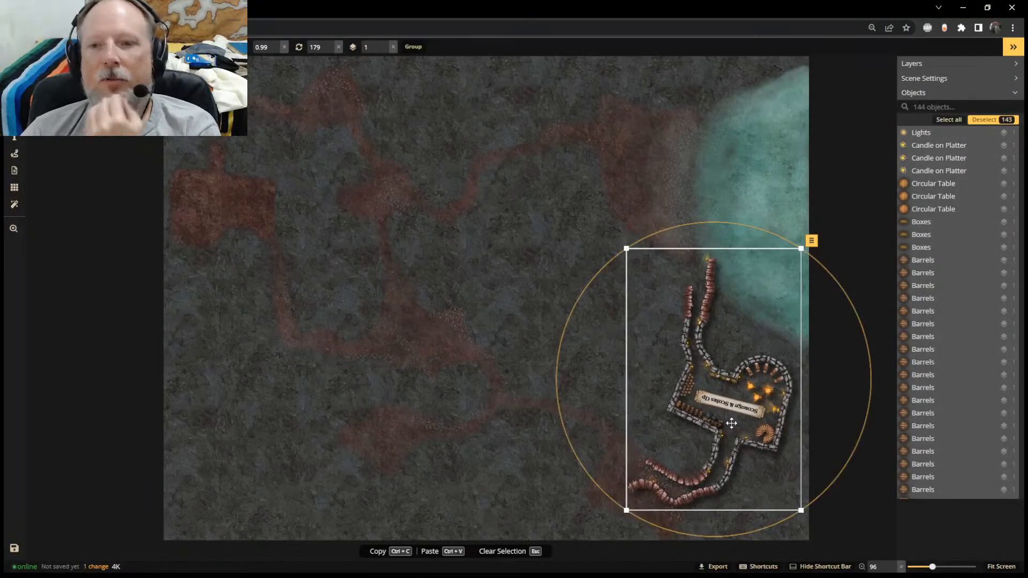
Delete the Storage & Stairs Up text and the legend banner behind it from the relocated room
{"action": "left_click", "coordinate": [731, 408]}
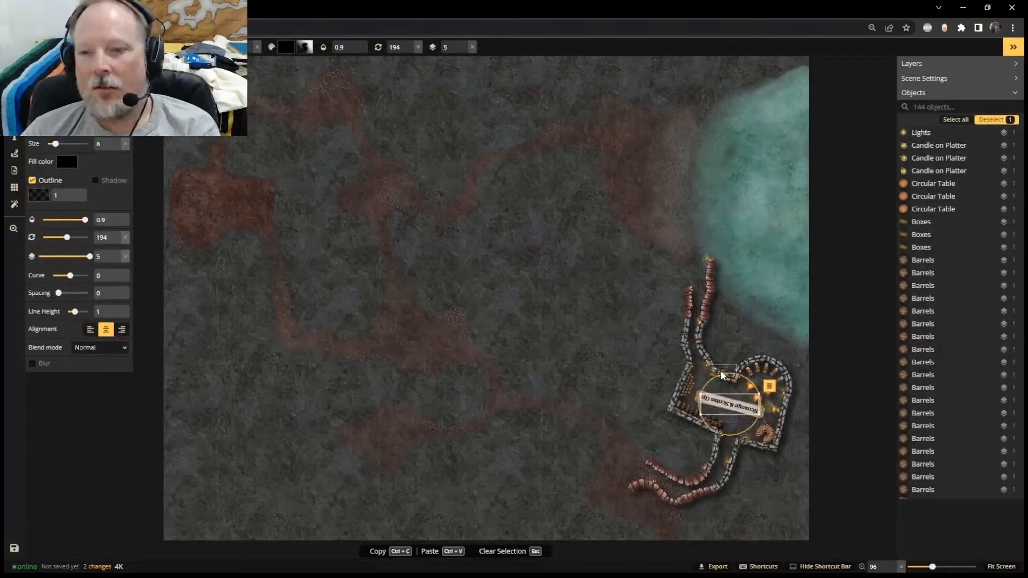
{"action": "key", "text": "Delete"}
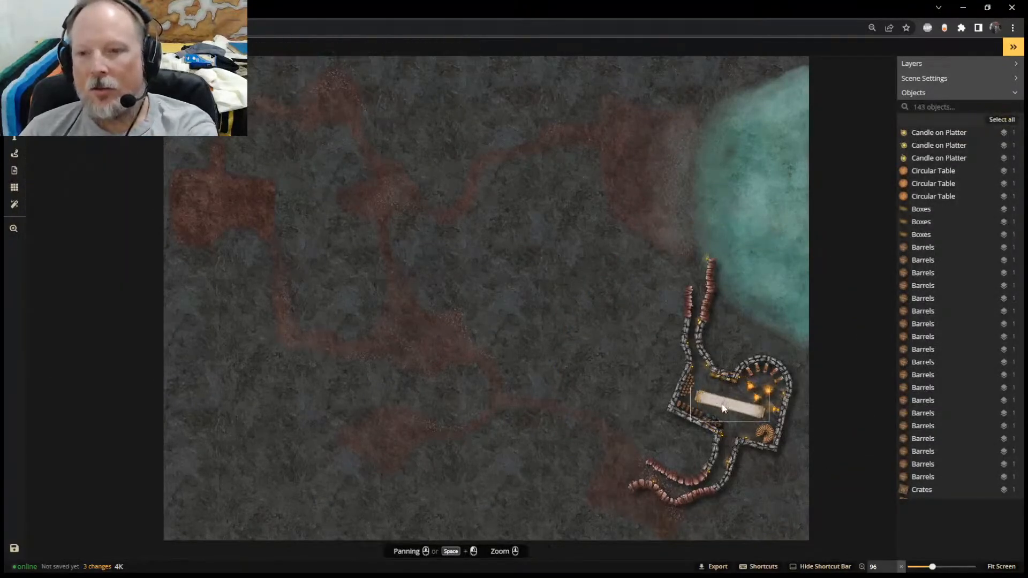
{"action": "left_click", "coordinate": [721, 406]}
{"action": "key", "text": "Delete"}
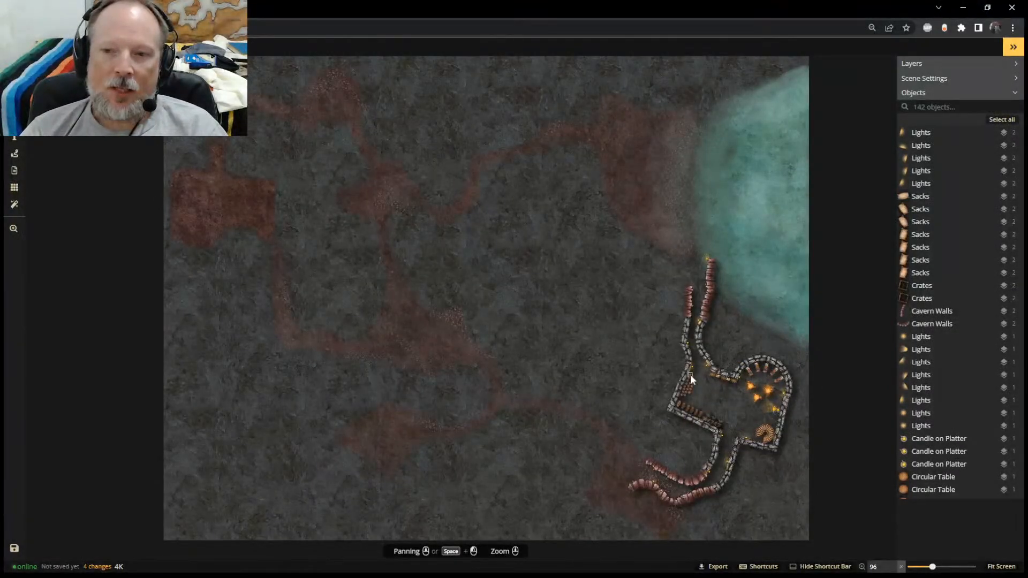
Delete the leftover cavern wall pieces at the north and south ends of the relocated stone room's passages
{"action": "left_click", "coordinate": [710, 314]}
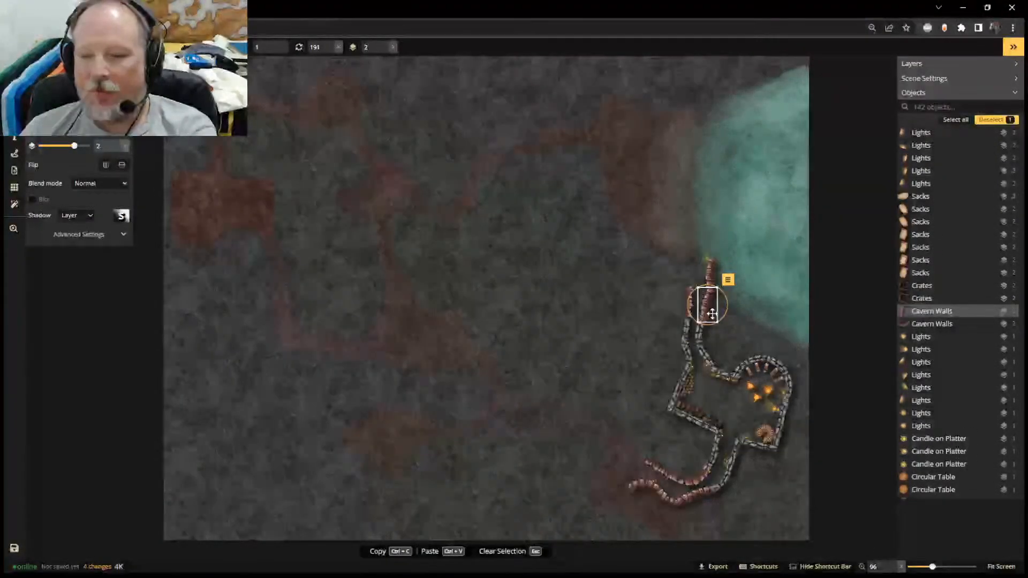
{"action": "key", "text": "Delete"}
{"action": "left_click", "coordinate": [712, 278]}
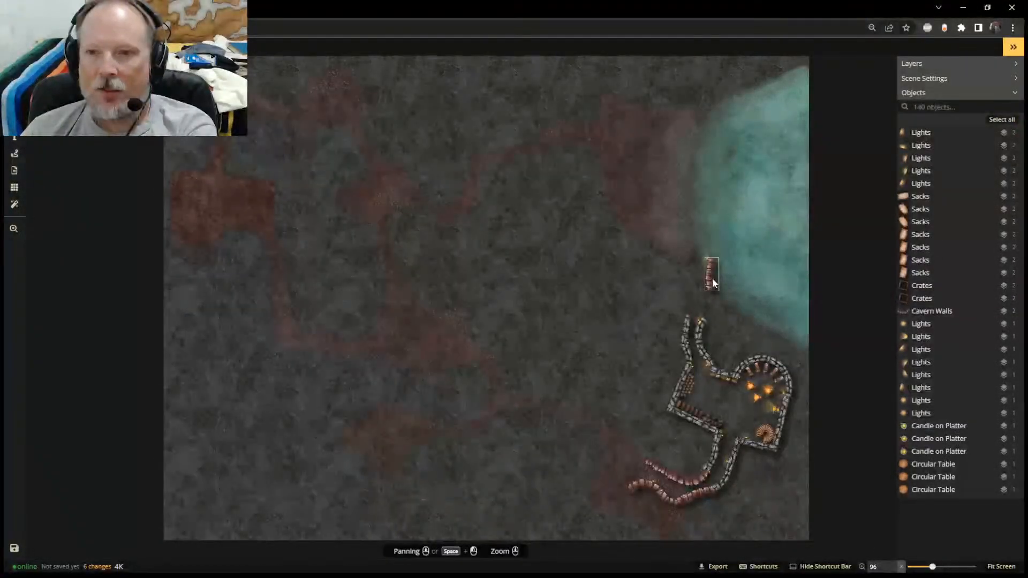
{"action": "left_click", "coordinate": [701, 486]}
{"action": "key", "text": "Delete"}
{"action": "key", "text": "Delete"}
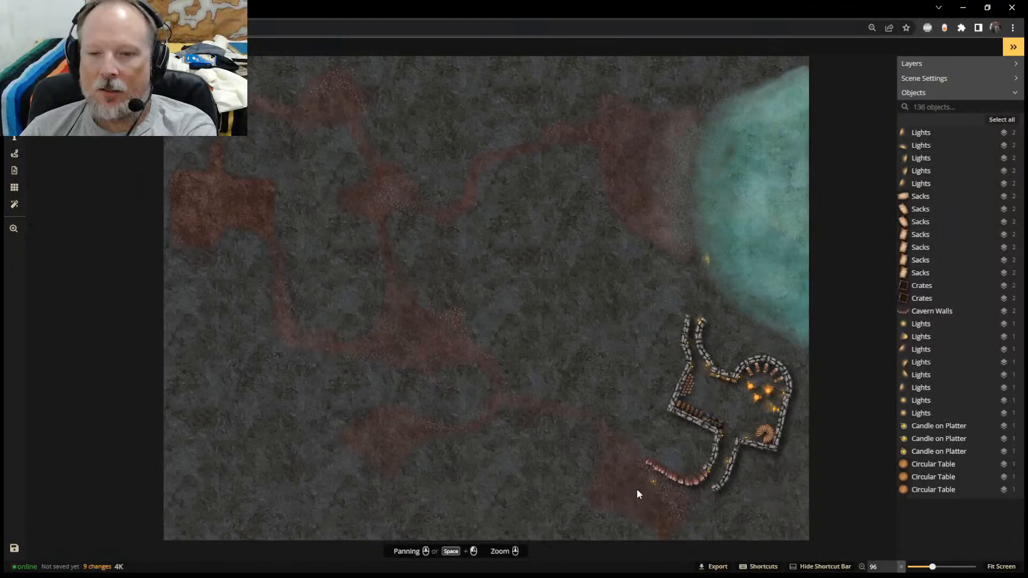
{"action": "left_click", "coordinate": [692, 482]}
{"action": "key", "text": "Delete"}
{"action": "left_click", "coordinate": [663, 474]}
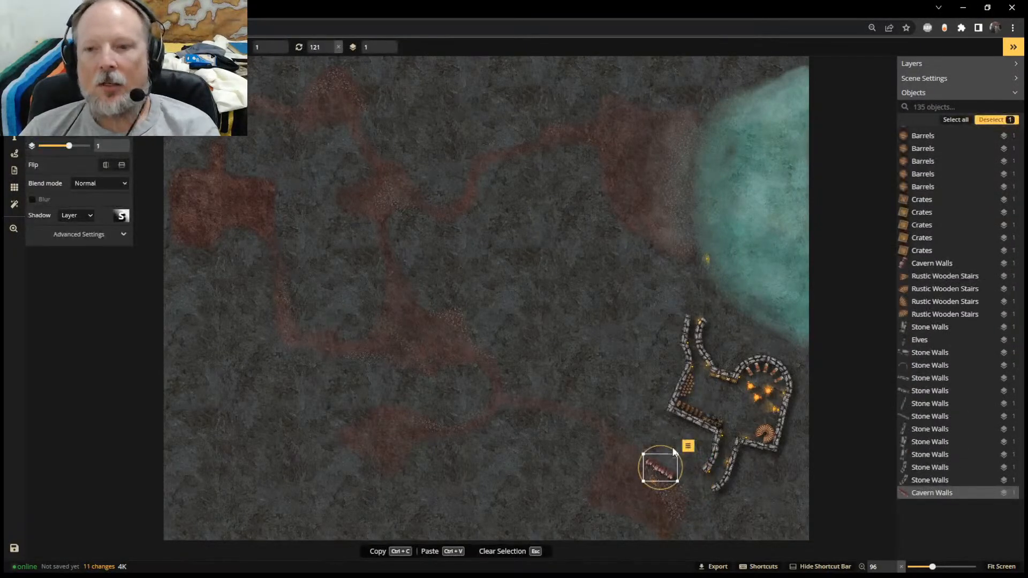
{"action": "key", "text": "Delete"}
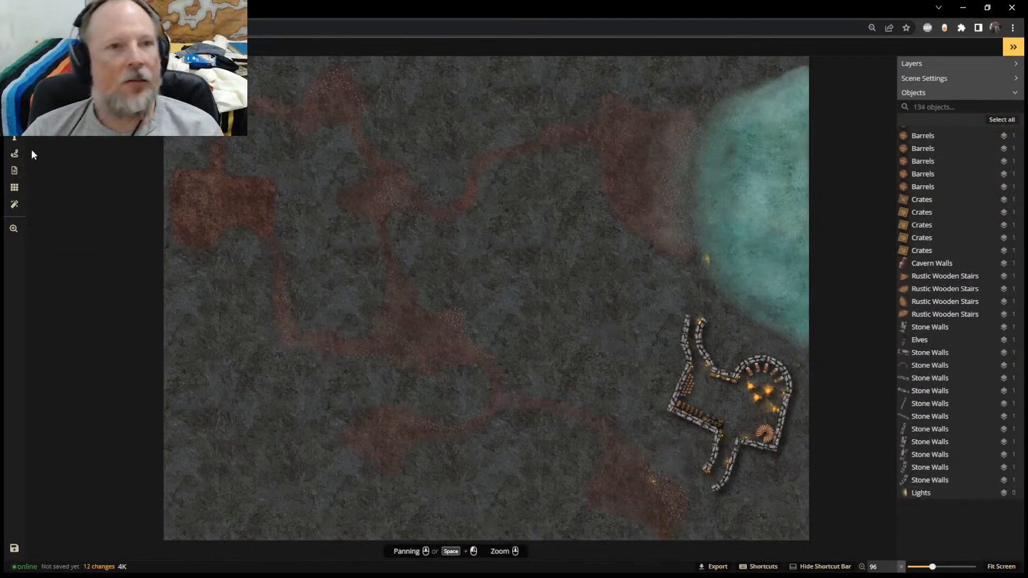
Paint the dark rock texture on the background layer over the old reddish tunnels and the water, enlarging the brush size to 200
{"action": "left_click", "coordinate": [14, 103]}
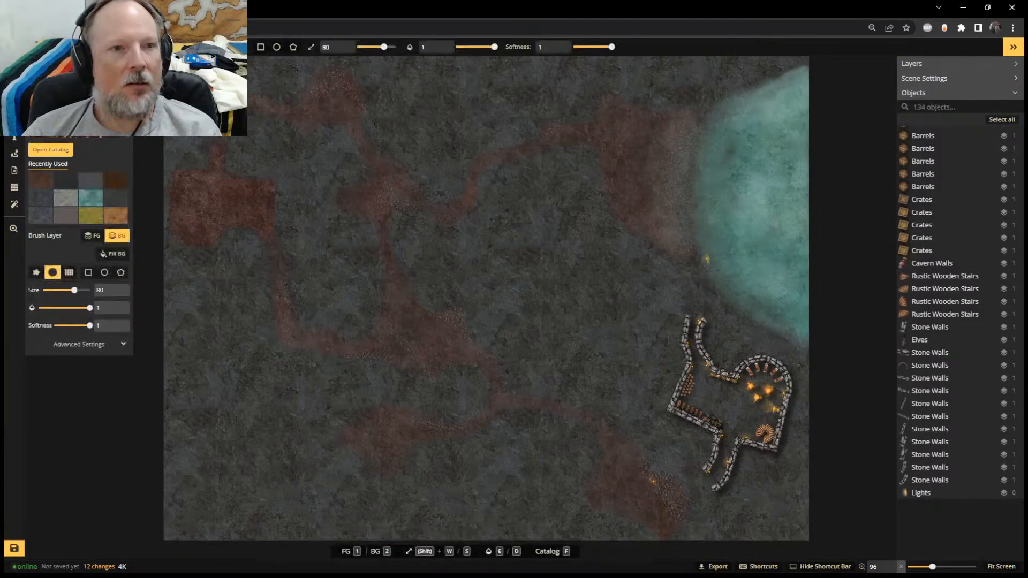
{"action": "left_click", "coordinate": [51, 207]}
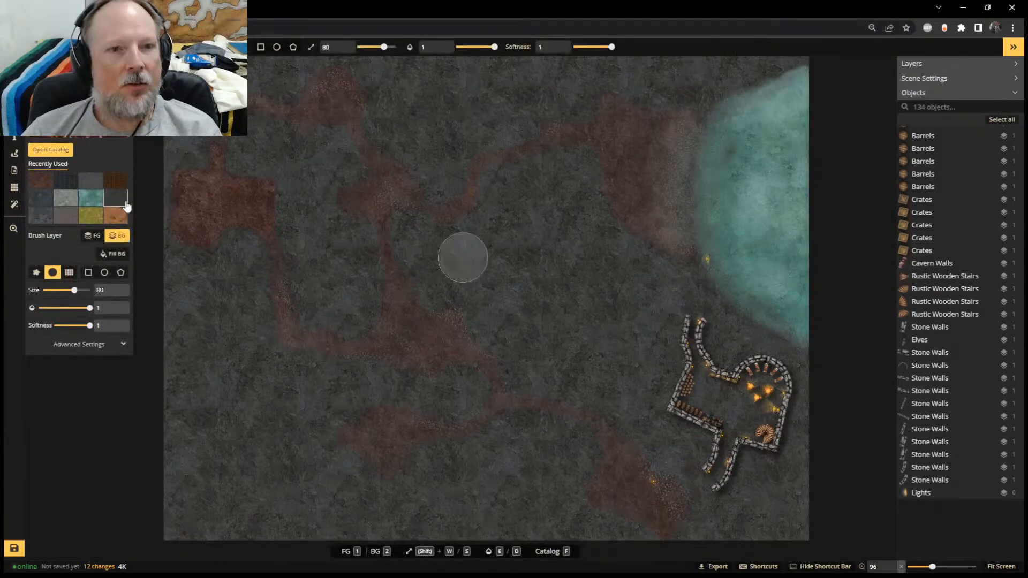
{"action": "left_click_drag", "start_coordinate": [402, 218], "coordinate": [550, 129]}
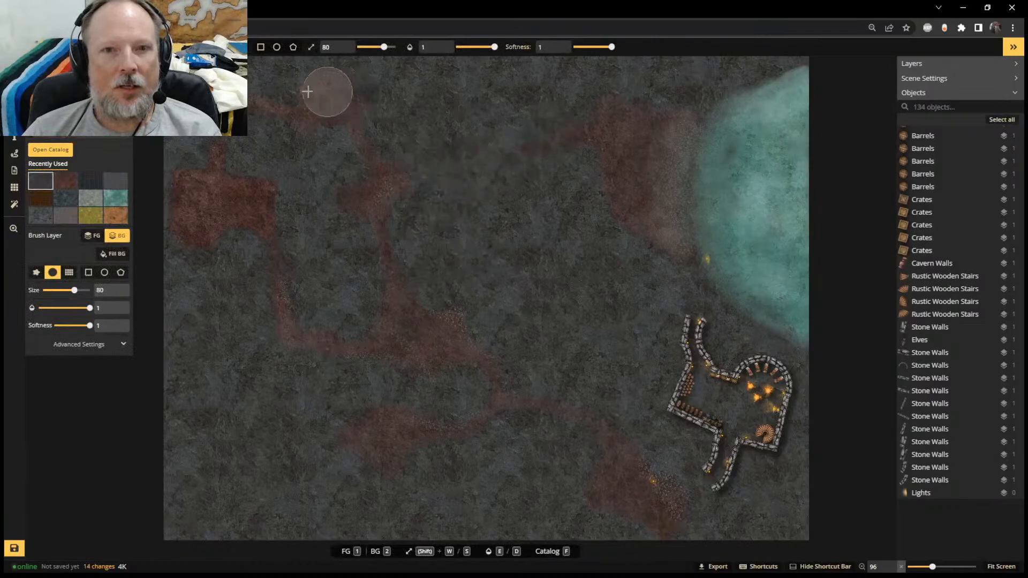
{"action": "left_click_drag", "start_coordinate": [305, 92], "coordinate": [326, 80]}
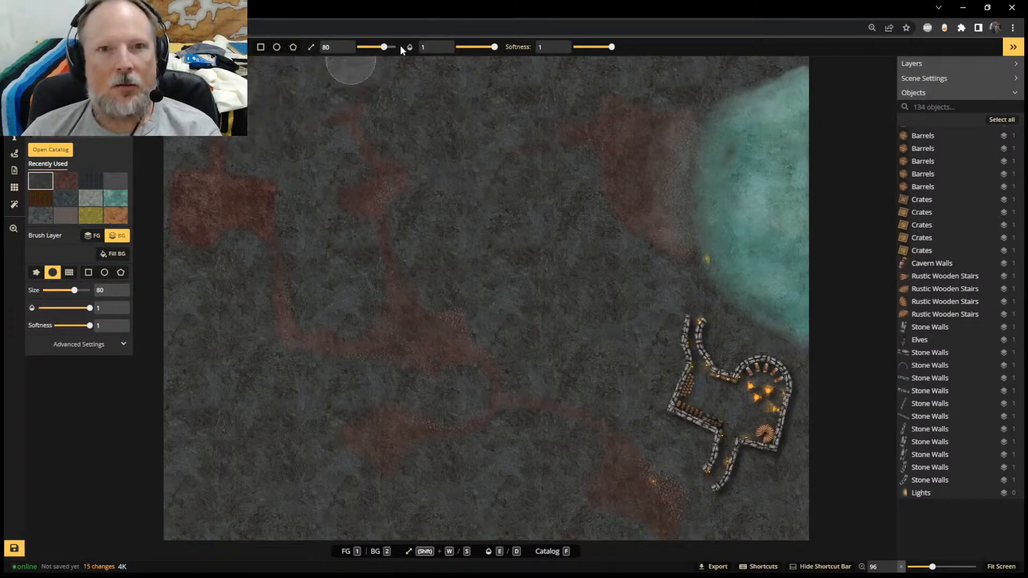
{"action": "left_click_drag", "start_coordinate": [384, 47], "coordinate": [476, 52]}
{"action": "mouse_move", "coordinate": [252, 174]}
{"action": "left_mouse_down"}
{"action": "mouse_move", "coordinate": [172, 278]}
{"action": "mouse_move", "coordinate": [207, 150]}
{"action": "mouse_move", "coordinate": [285, 204]}
{"action": "mouse_move", "coordinate": [284, 361]}
{"action": "mouse_move", "coordinate": [404, 406]}
{"action": "mouse_move", "coordinate": [315, 452]}
{"action": "mouse_move", "coordinate": [650, 494]}
{"action": "mouse_move", "coordinate": [769, 264]}
{"action": "mouse_move", "coordinate": [619, 316]}
{"action": "mouse_move", "coordinate": [745, 108]}
{"action": "mouse_move", "coordinate": [790, 68]}
{"action": "left_mouse_up"}
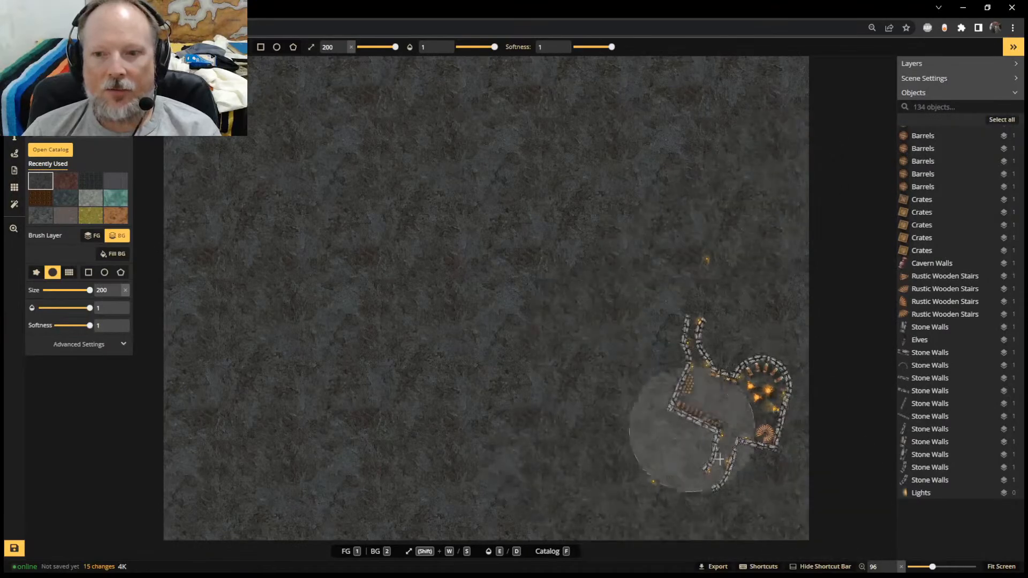
{"action": "key", "text": "Escape"}
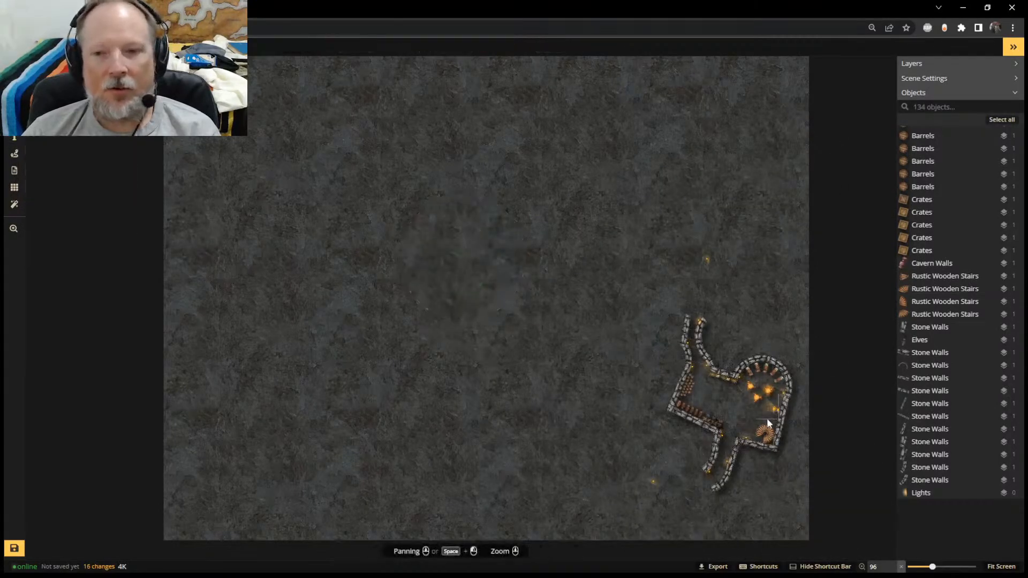
Delete the stray lights left on the bare rock southwest and north of the stone room
{"action": "scroll", "coordinate": [619, 488], "scroll_direction": "up", "scroll_amount": 3}
{"action": "left_click", "coordinate": [640, 489]}
{"action": "key", "text": "Delete"}
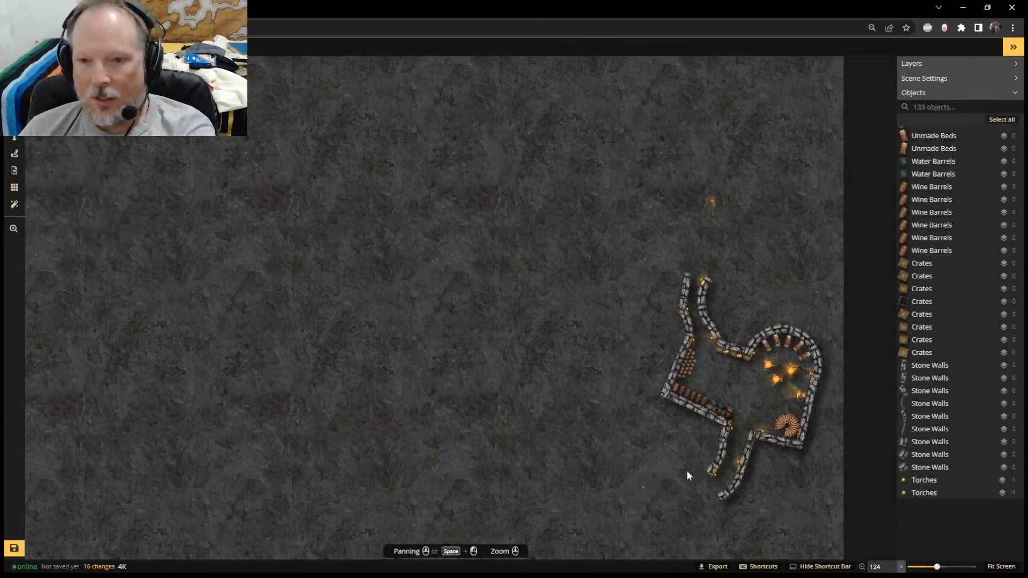
{"action": "left_click", "coordinate": [641, 487]}
{"action": "key", "text": "Delete"}
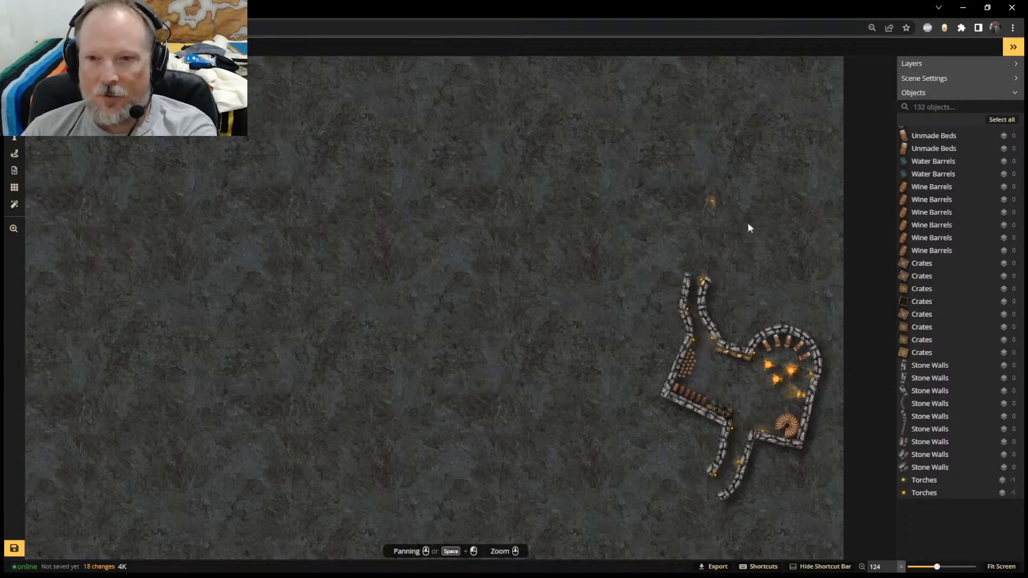
{"action": "left_click", "coordinate": [713, 201]}
{"action": "key", "text": "Delete"}
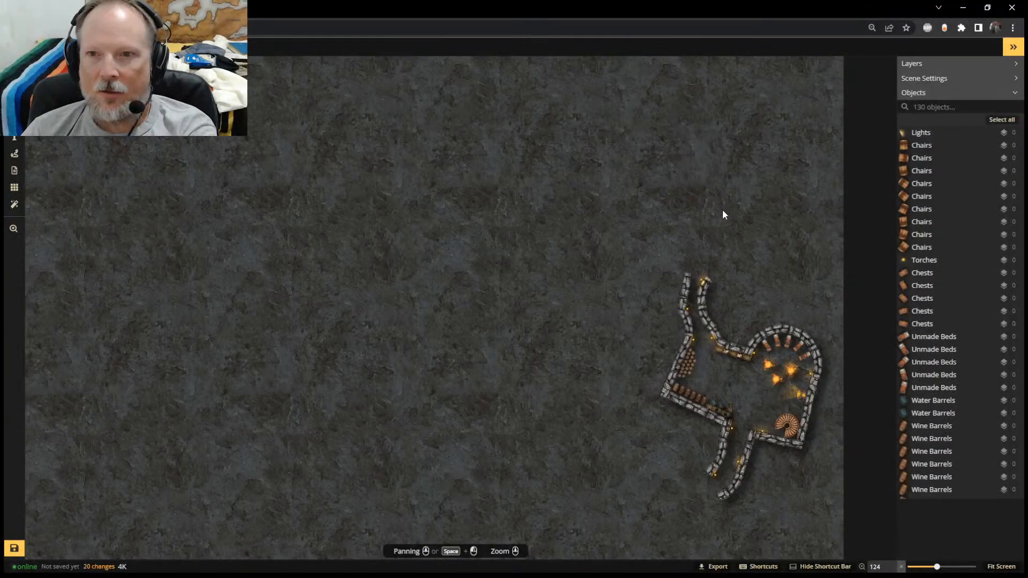
Search the stamp catalog for "cliff" across the art packs and pick a brown cliff stamp
{"action": "scroll", "coordinate": [719, 317], "scroll_direction": "up", "scroll_amount": 2}
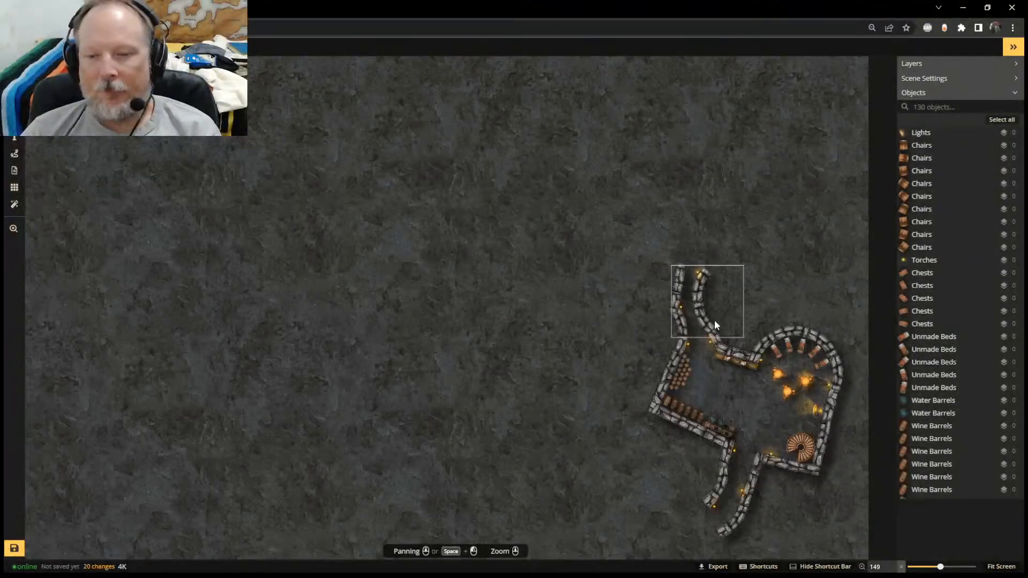
{"action": "left_click", "coordinate": [14, 121]}
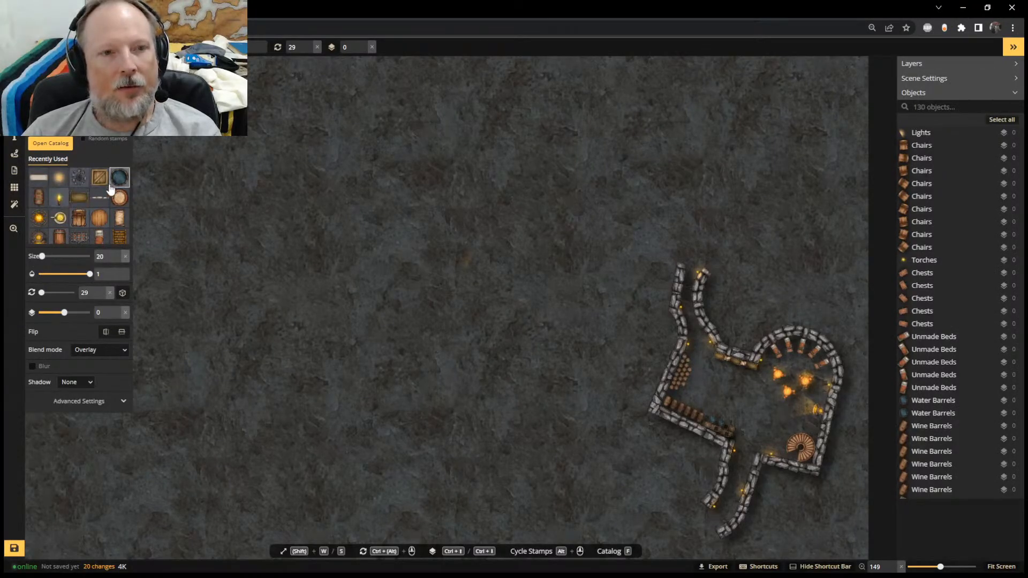
{"action": "left_click", "coordinate": [63, 154]}
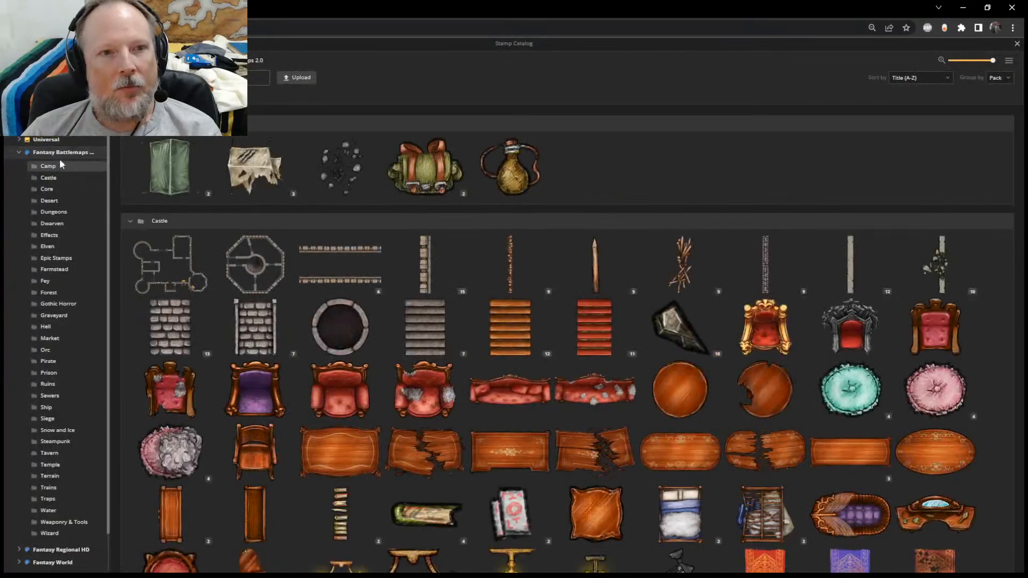
{"action": "left_click", "coordinate": [257, 78]}
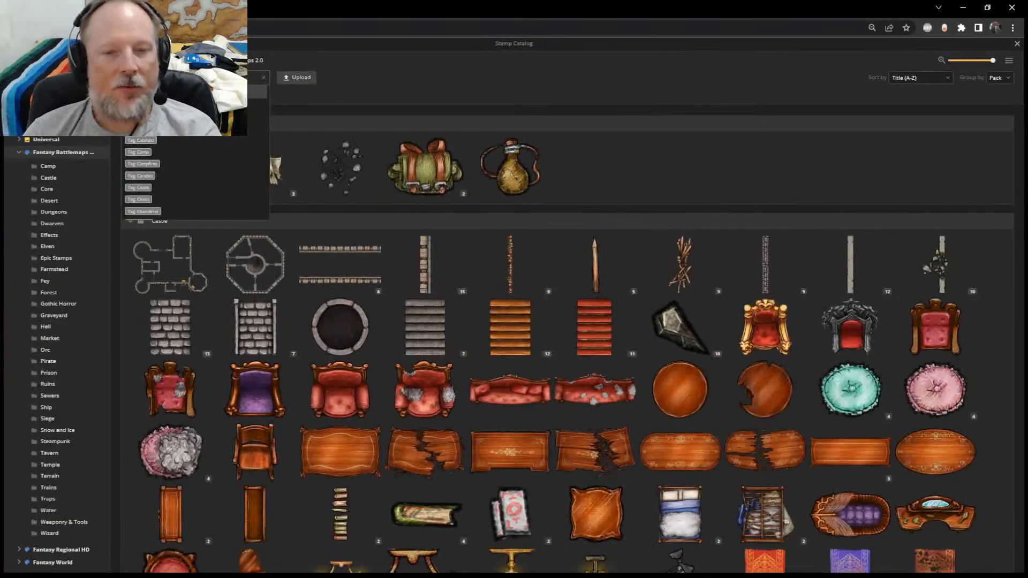
{"action": "type", "text": "cliff"}
{"action": "scroll", "coordinate": [172, 209], "scroll_direction": "down", "scroll_amount": 2}
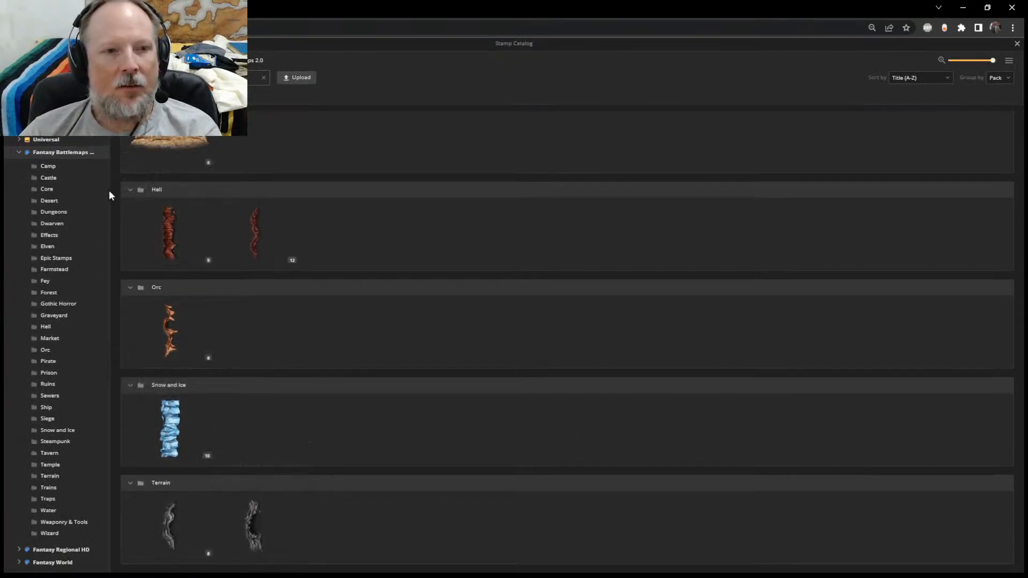
{"action": "left_click", "coordinate": [20, 153]}
{"action": "left_click", "coordinate": [19, 165]}
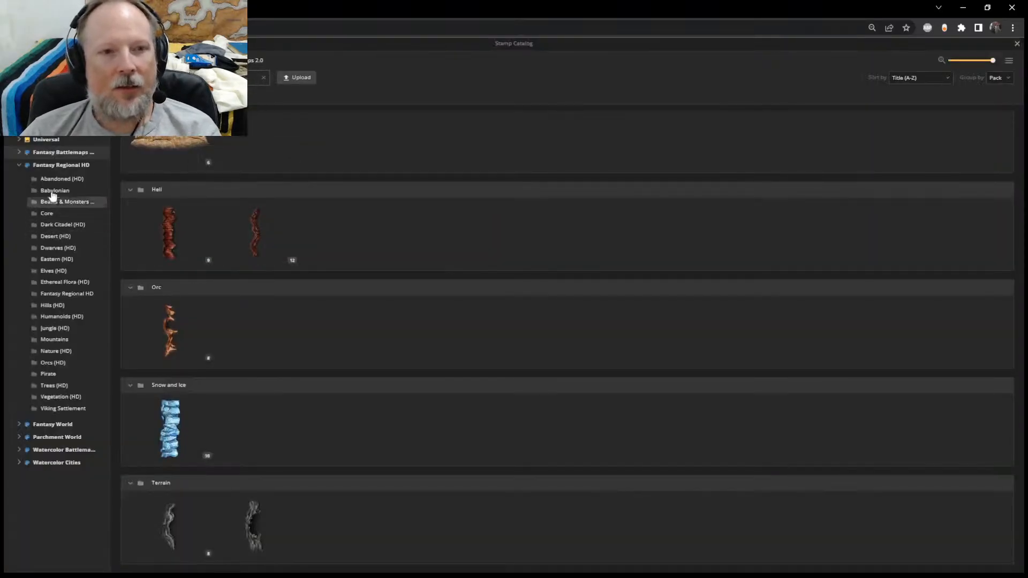
{"action": "left_click", "coordinate": [56, 177]}
{"action": "left_click", "coordinate": [166, 191]}
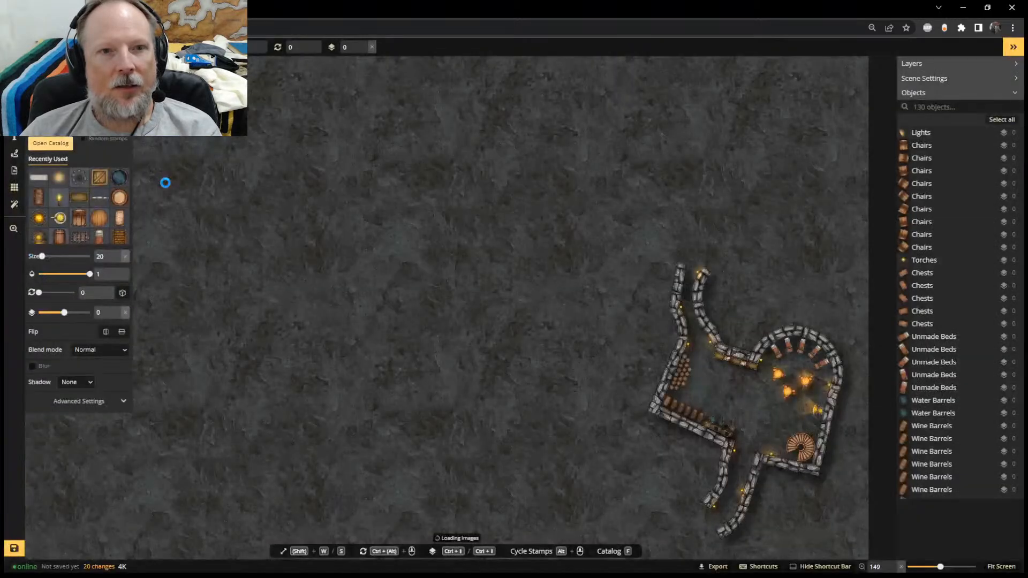
Enlarge the cliff stamp to size 77 and place it directly above the stone room's north passage
{"action": "key", "text": "w"}
{"action": "key", "text": "w"}
{"action": "key", "text": "w"}
{"action": "key", "text": "w"}
{"action": "key", "text": "w"}
{"action": "key", "text": "w"}
{"action": "key", "text": "w"}
{"action": "key", "text": "w"}
{"action": "key", "text": "w"}
{"action": "key", "text": "w"}
{"action": "key", "text": "w"}
{"action": "key", "text": "w"}
{"action": "key", "text": "w"}
{"action": "key", "text": "w"}
{"action": "key", "text": "w"}
{"action": "key", "text": "w"}
{"action": "key", "text": "w"}
{"action": "key", "text": "w"}
{"action": "key", "text": "w"}
{"action": "key", "text": "w"}
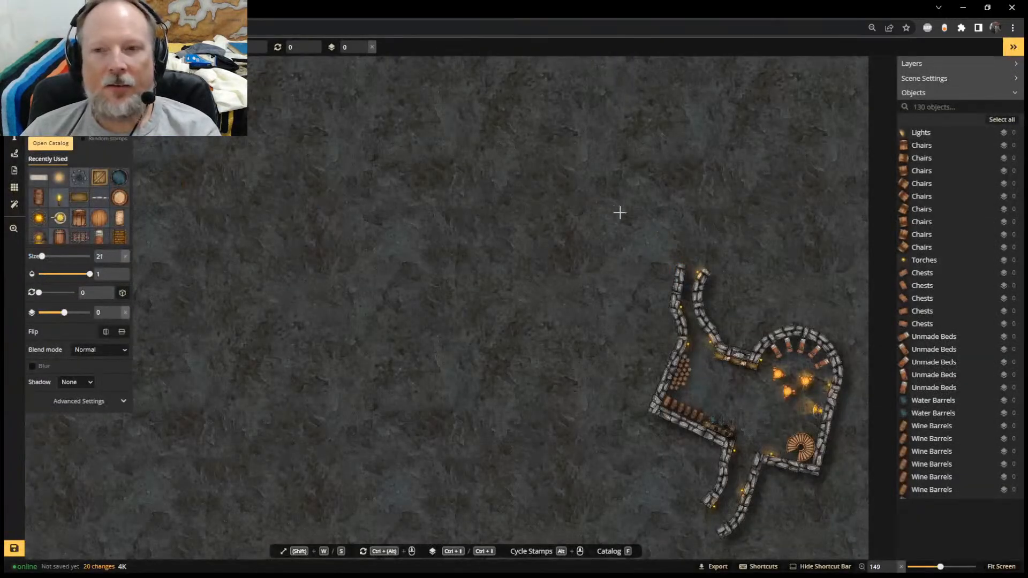
{"action": "scroll", "coordinate": [701, 225], "scroll_direction": "up", "scroll_amount": 2}
{"action": "key", "text": "w"}
{"action": "key", "text": "w"}
{"action": "key", "text": "w"}
{"action": "key", "text": "w"}
{"action": "key", "text": "w"}
{"action": "key", "text": "w"}
{"action": "key", "text": "w"}
{"action": "key", "text": "w"}
{"action": "key", "text": "w"}
{"action": "key", "text": "w"}
{"action": "key", "text": "w"}
{"action": "key", "text": "w"}
{"action": "key", "text": "w"}
{"action": "key", "text": "w"}
{"action": "key", "text": "w"}
{"action": "key", "text": "w"}
{"action": "key", "text": "w"}
{"action": "key", "text": "w"}
{"action": "key", "text": "w"}
{"action": "key", "text": "w"}
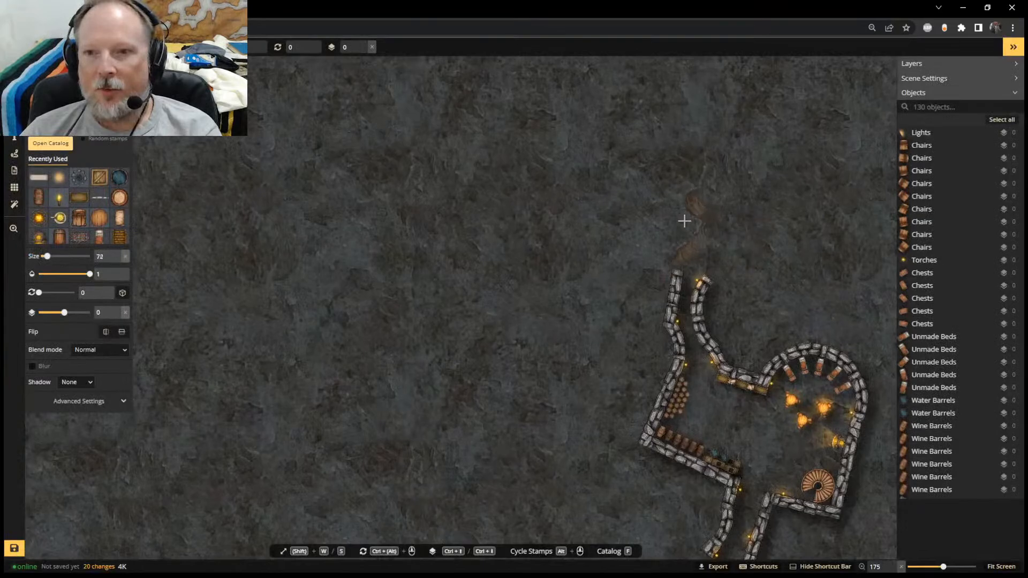
{"action": "scroll", "coordinate": [686, 214], "scroll_direction": "down", "scroll_amount": 4}
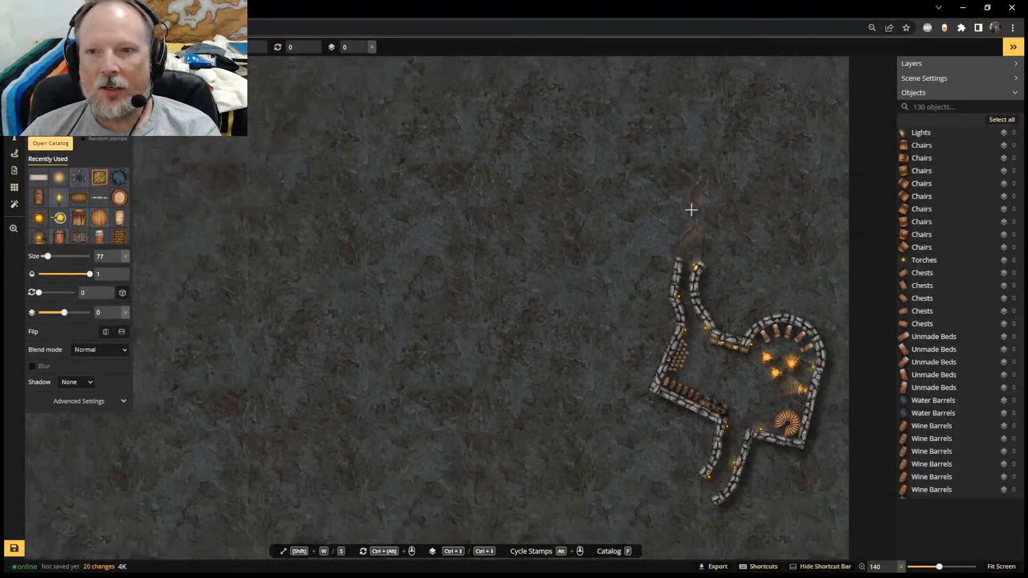
{"action": "scroll", "coordinate": [578, 348], "scroll_direction": "up", "scroll_amount": 4}
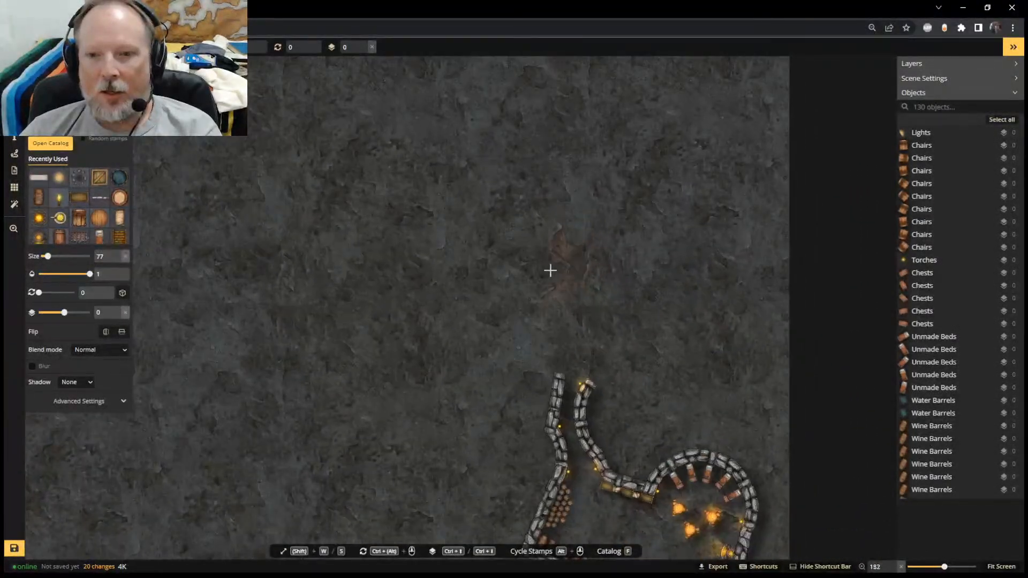
{"action": "left_click", "coordinate": [570, 320]}
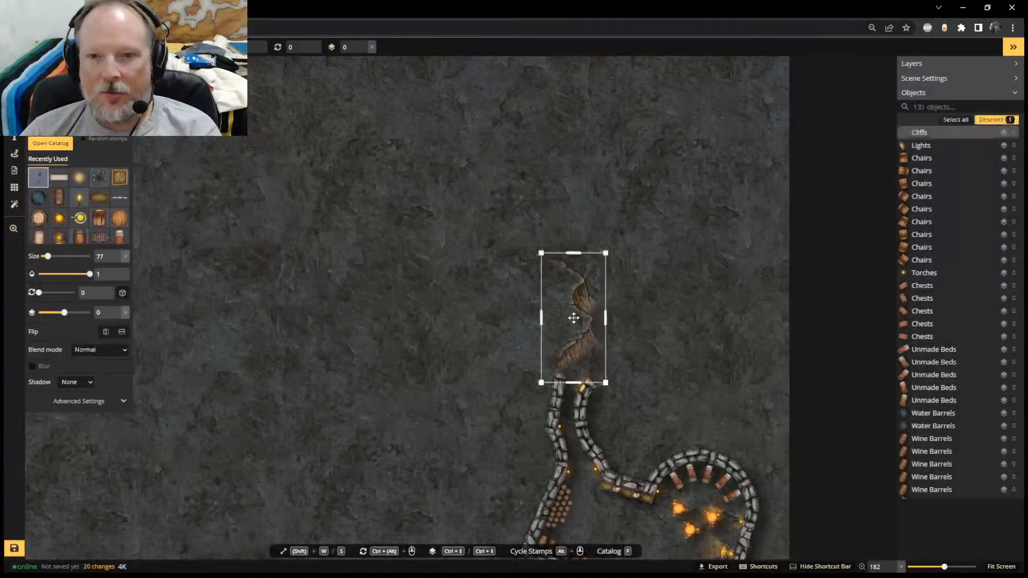
Rotate the placed cliff to 343 degrees, align its lower end with the passage's west wall and set its layer to -1
{"action": "left_click", "coordinate": [15, 70]}
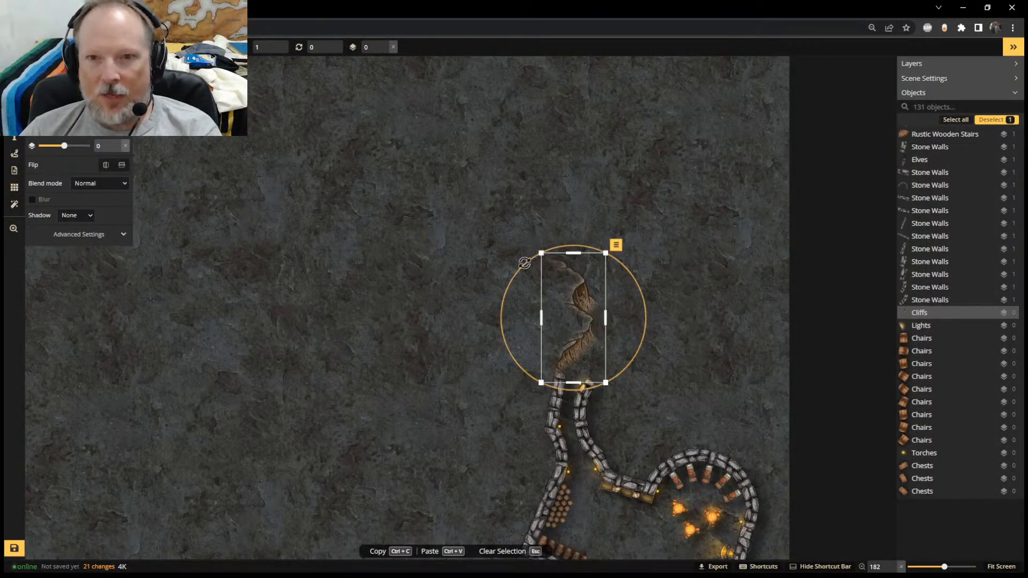
{"action": "left_click_drag", "start_coordinate": [524, 263], "coordinate": [501, 278]}
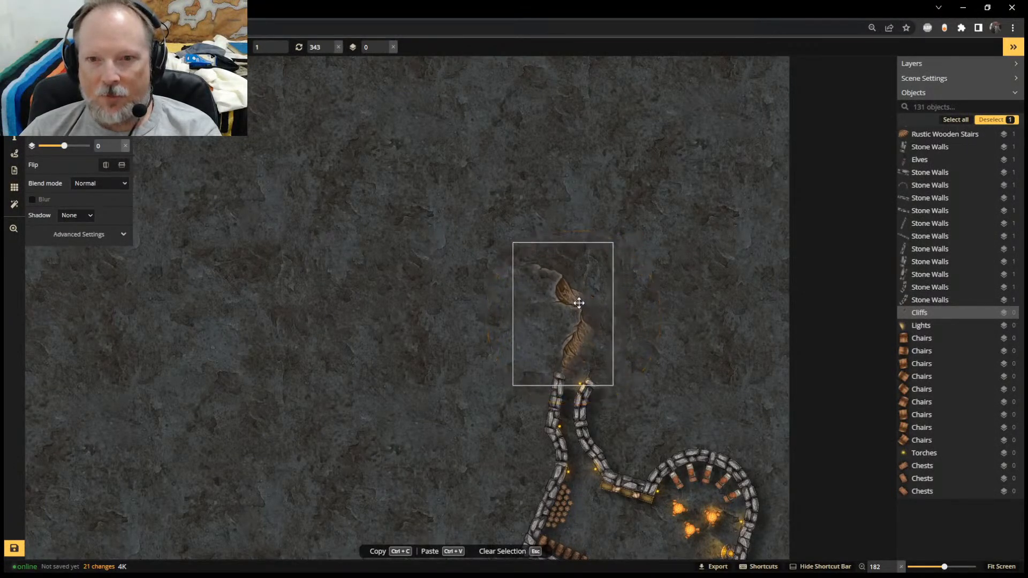
{"action": "left_click_drag", "start_coordinate": [578, 303], "coordinate": [573, 308]}
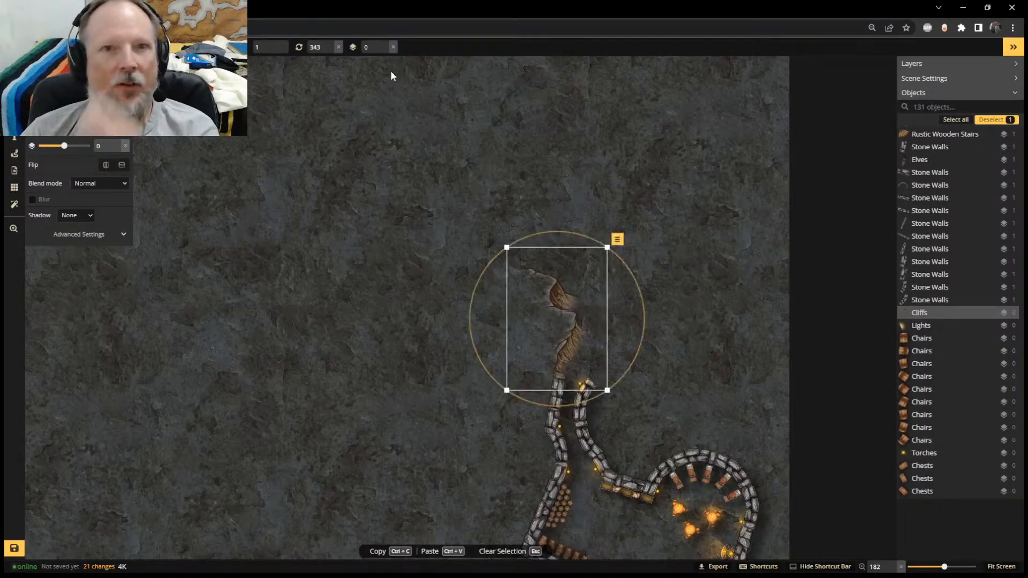
{"action": "left_click", "coordinate": [387, 53]}
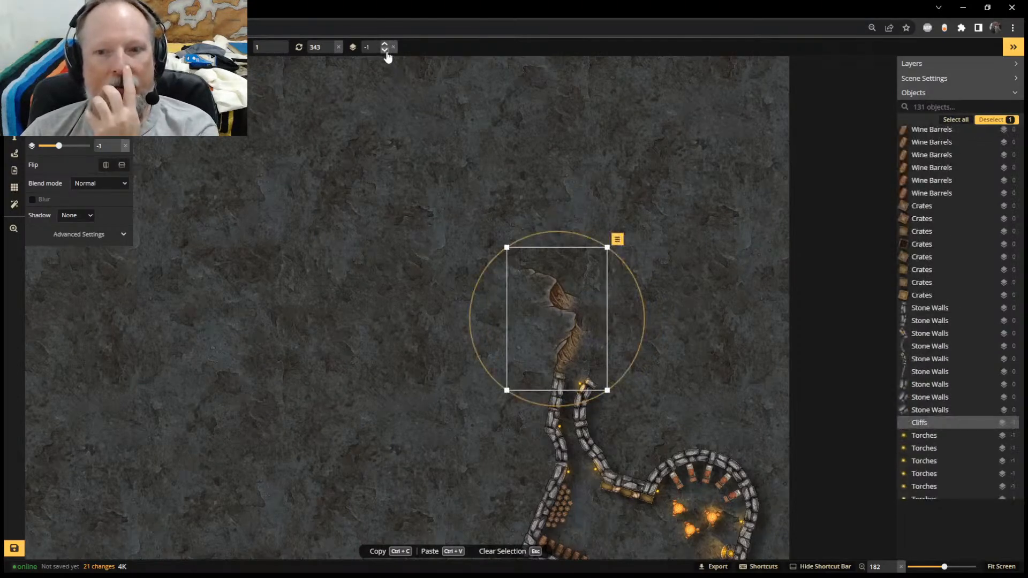
{"action": "key", "text": "Escape"}
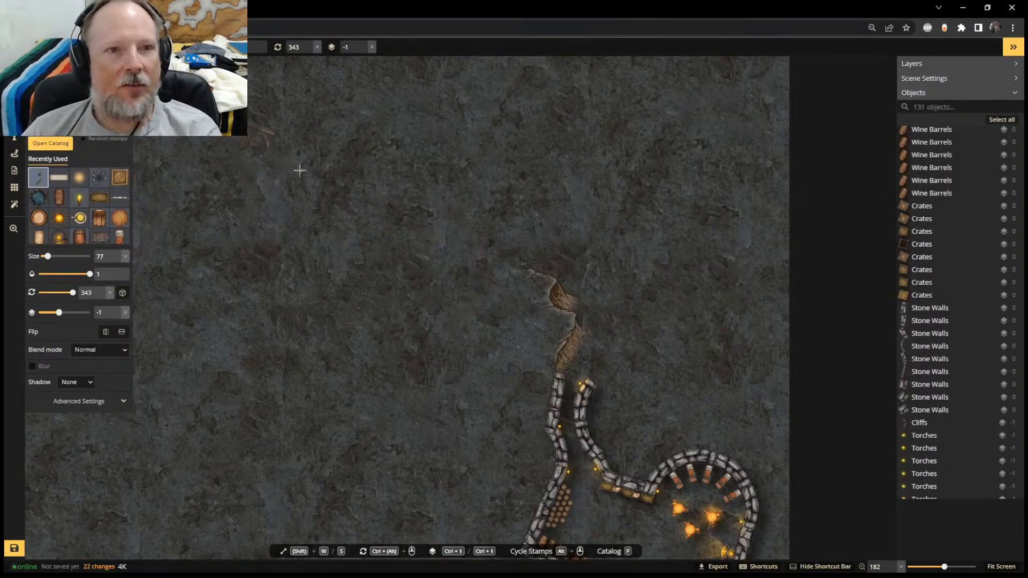
Place a second cliff stamp opposite the first, rotate it to 28 degrees and join it to the passage's east wall
{"action": "left_click", "coordinate": [605, 308]}
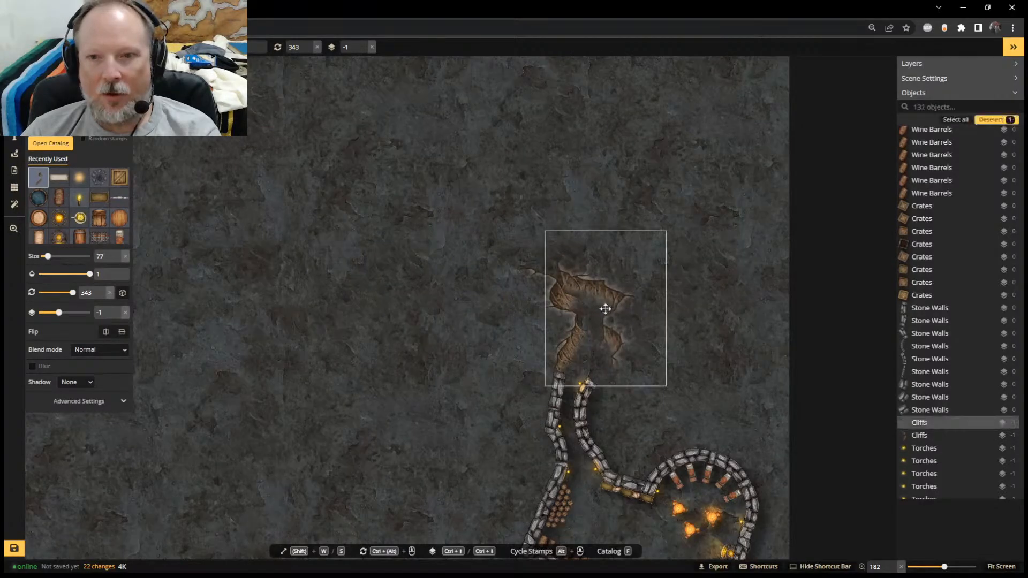
{"action": "left_click_drag", "start_coordinate": [608, 212], "coordinate": [645, 236]}
{"action": "left_click_drag", "start_coordinate": [593, 314], "coordinate": [594, 337]}
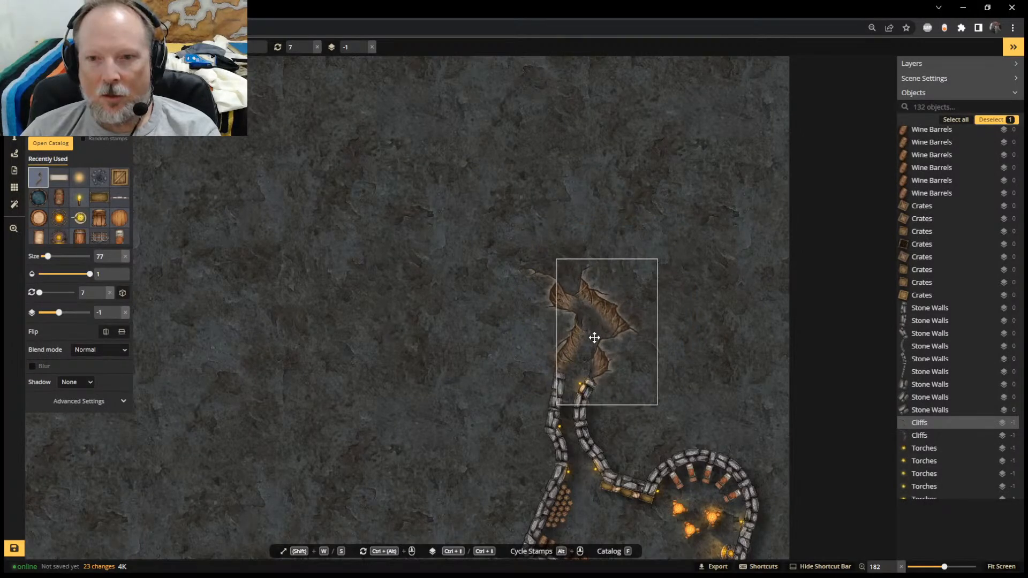
{"action": "left_click_drag", "start_coordinate": [633, 243], "coordinate": [675, 265]}
{"action": "left_click_drag", "start_coordinate": [613, 349], "coordinate": [616, 354]}
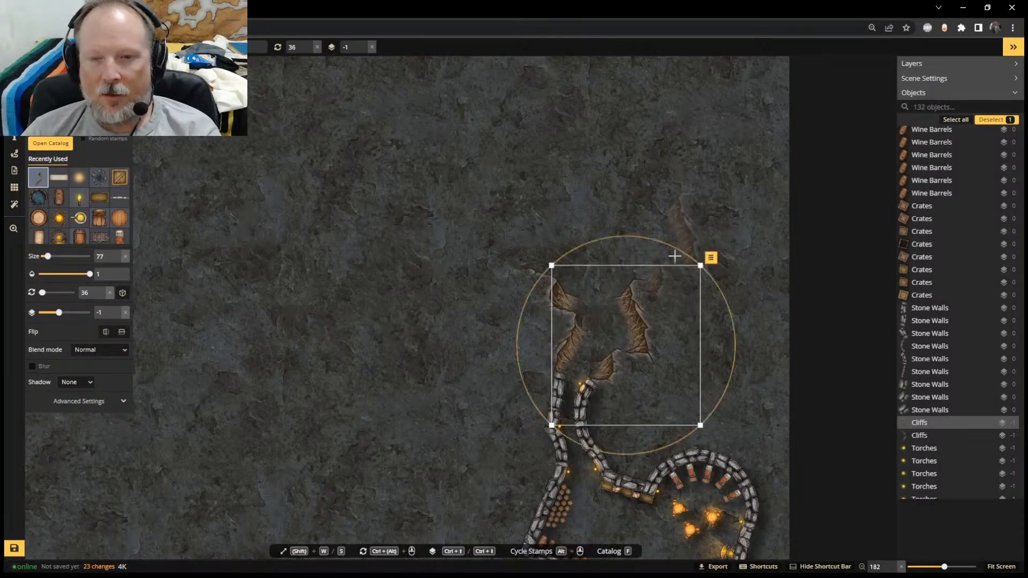
{"action": "left_click_drag", "start_coordinate": [675, 251], "coordinate": [665, 240]}
{"action": "left_click_drag", "start_coordinate": [638, 340], "coordinate": [633, 336]}
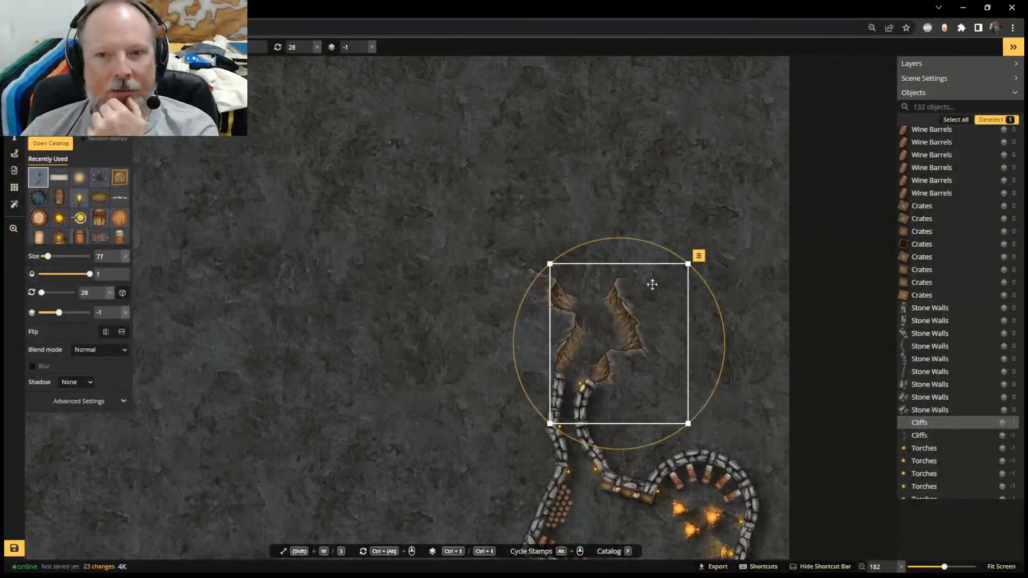
{"action": "scroll", "coordinate": [631, 258], "scroll_direction": "down", "scroll_amount": 4}
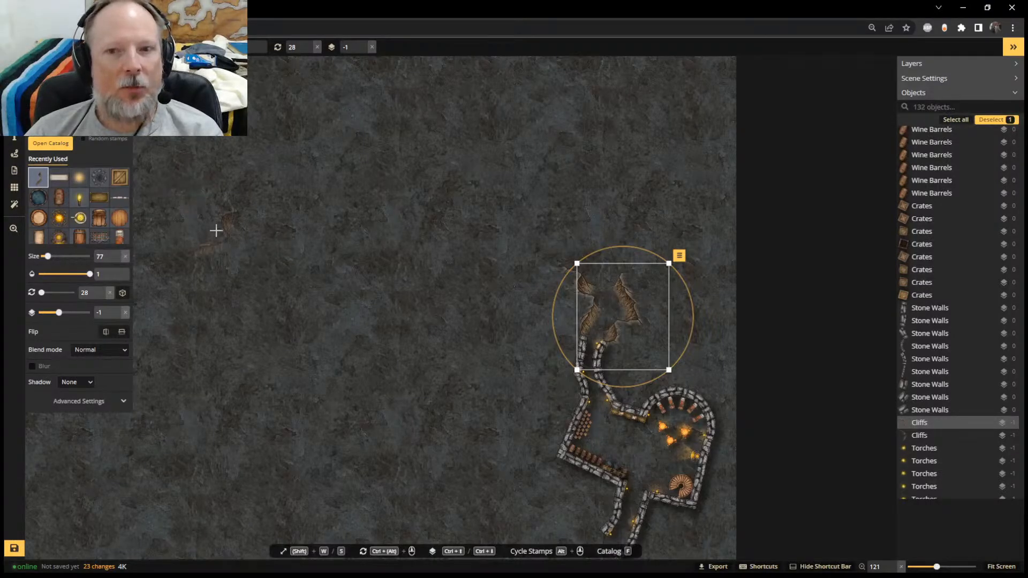
{"action": "left_click", "coordinate": [109, 293]}
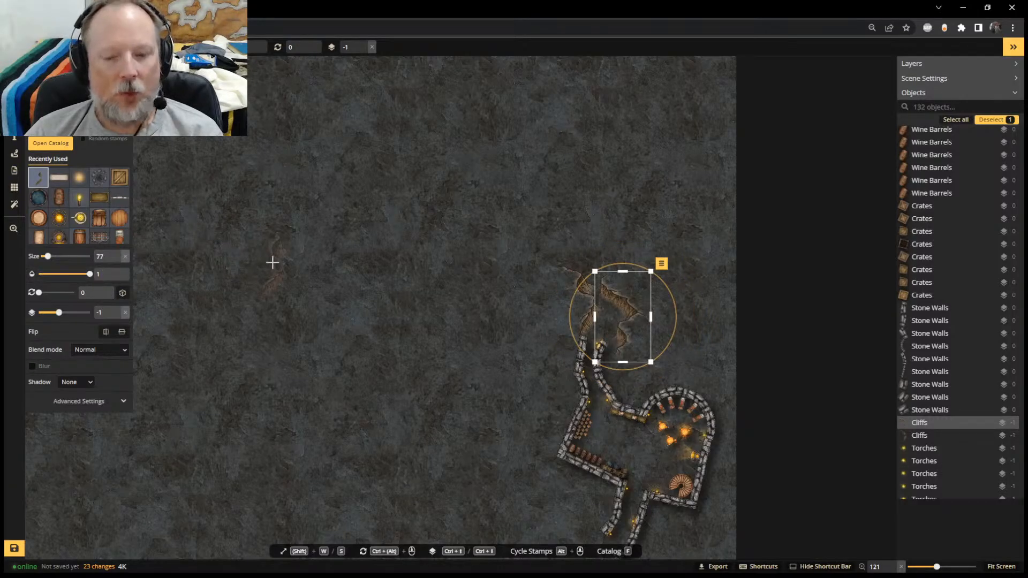
{"action": "scroll", "coordinate": [273, 263], "scroll_direction": "down", "scroll_amount": 2, "text": "ctrl+alt"}
{"action": "key", "text": "Delete"}
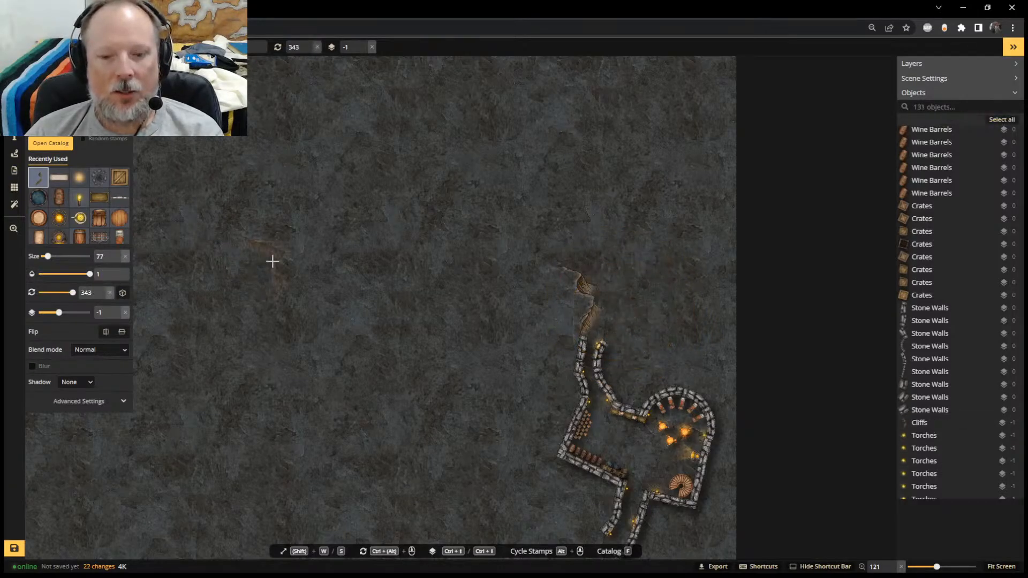
{"action": "key", "text": "ctrl+t"}
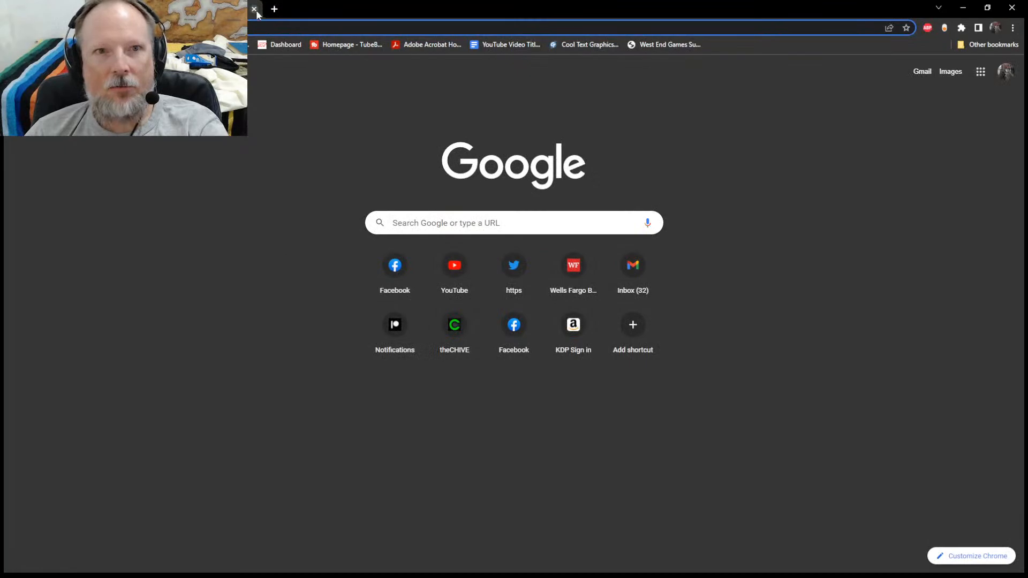
{"action": "left_click", "coordinate": [254, 9]}
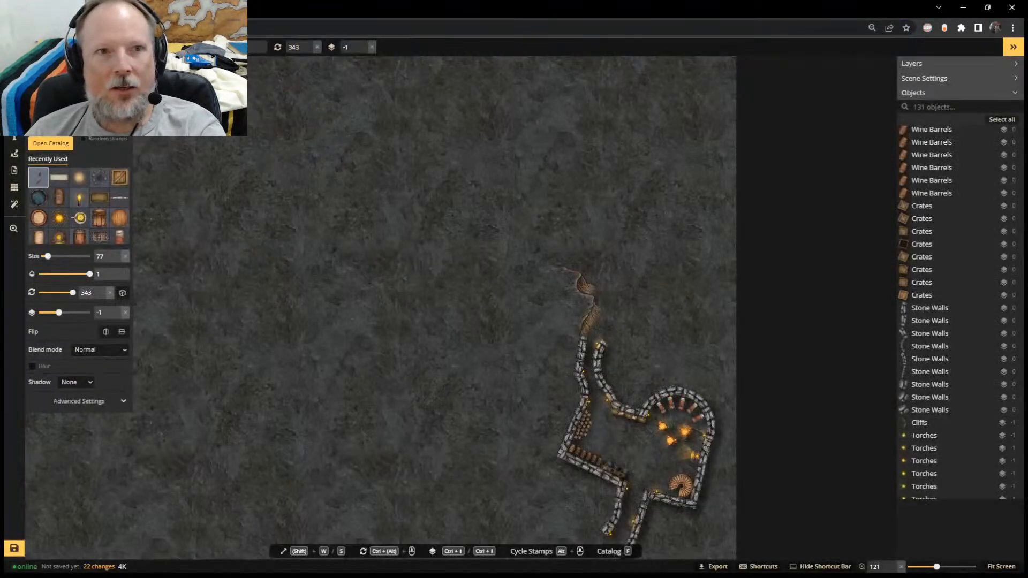
{"action": "left_click", "coordinate": [587, 300]}
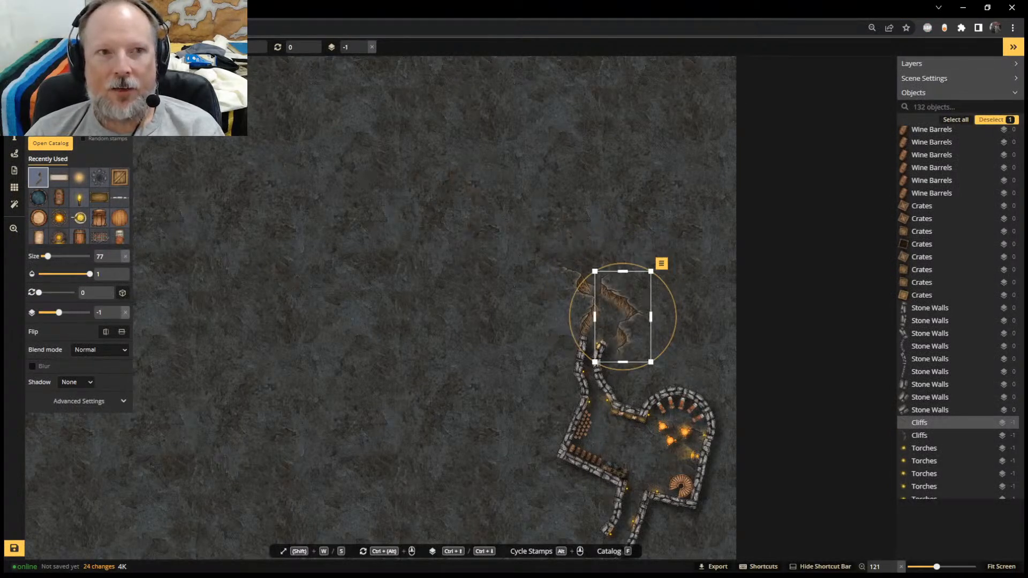
Rotate the cliff on the passage's east side to 20 degrees and realign its lower end with the east stone wall
{"action": "key", "text": "v"}
{"action": "left_click_drag", "start_coordinate": [635, 265], "coordinate": [634, 265]}
{"action": "left_click_drag", "start_coordinate": [644, 266], "coordinate": [648, 267]}
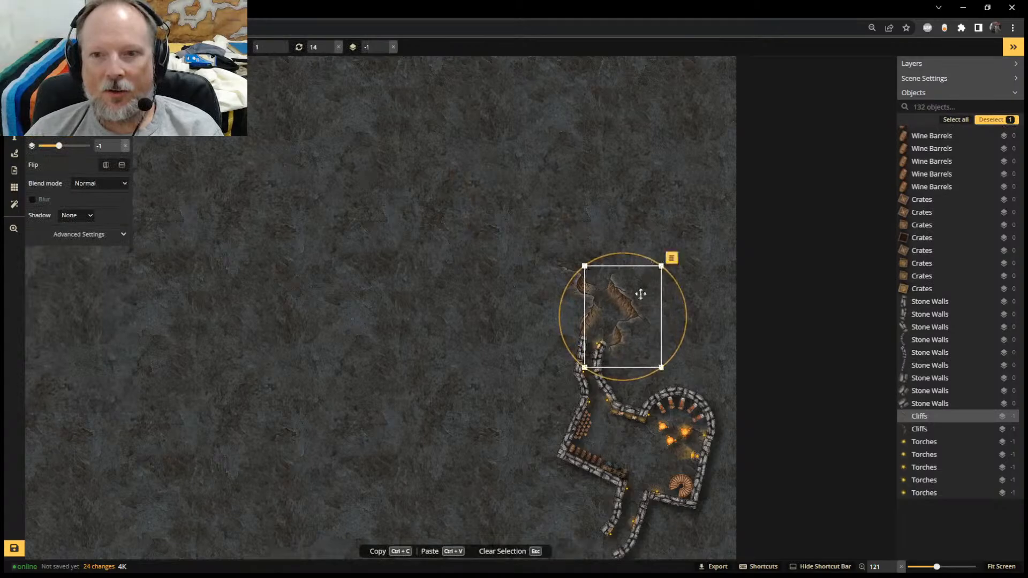
{"action": "left_click_drag", "start_coordinate": [640, 307], "coordinate": [635, 302]}
{"action": "left_click_drag", "start_coordinate": [634, 253], "coordinate": [641, 255]}
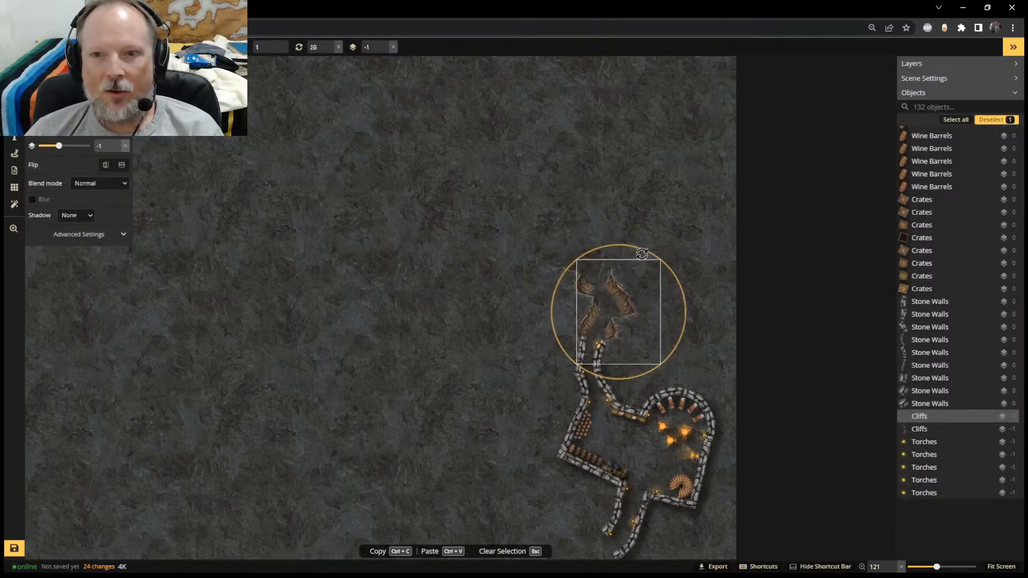
{"action": "left_click_drag", "start_coordinate": [646, 316], "coordinate": [645, 319]}
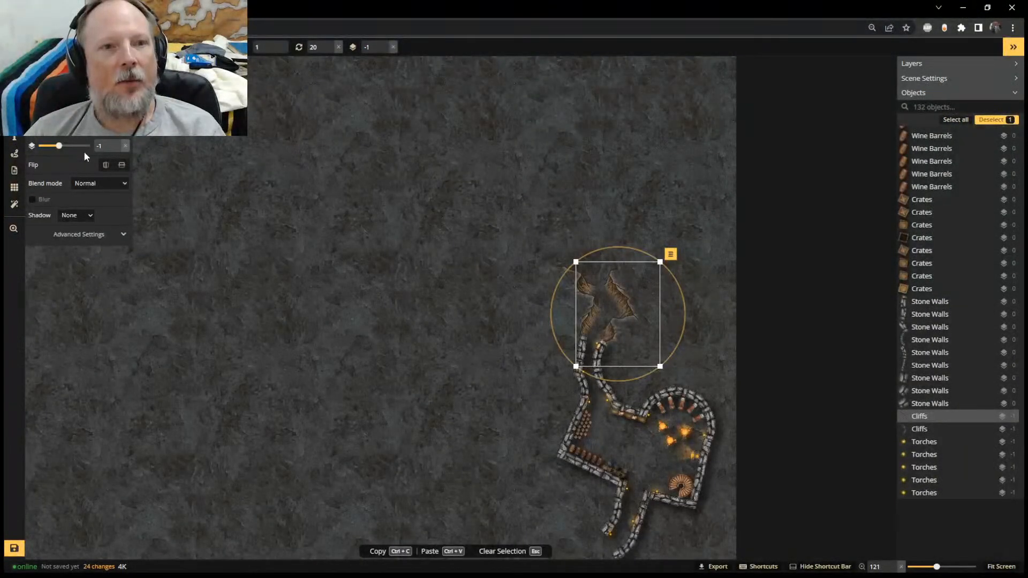
Place three different brown cliff variants at size 77 in a row across the map's empty northwest area
{"action": "key", "text": "Escape"}
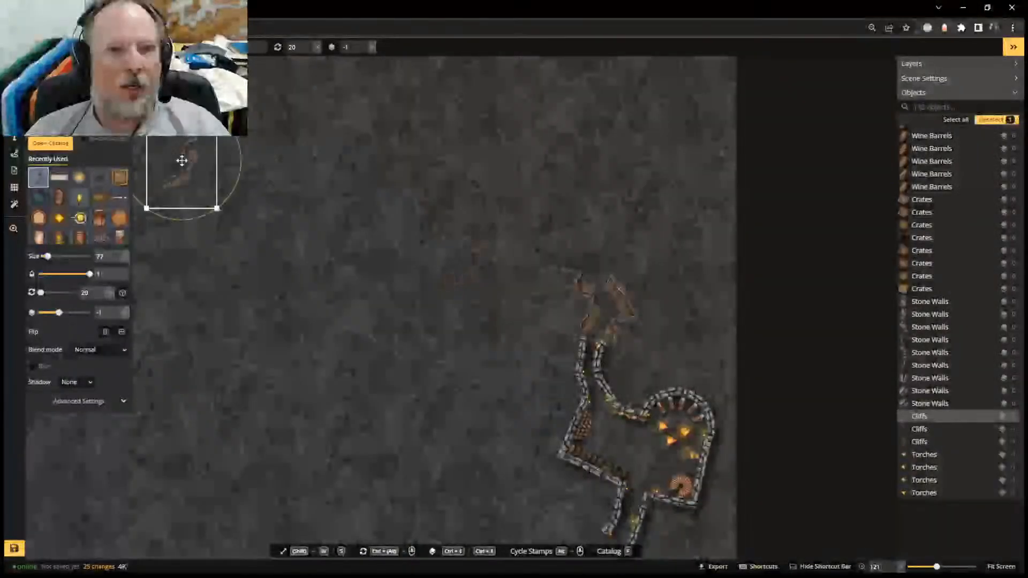
{"action": "left_click", "coordinate": [279, 155]}
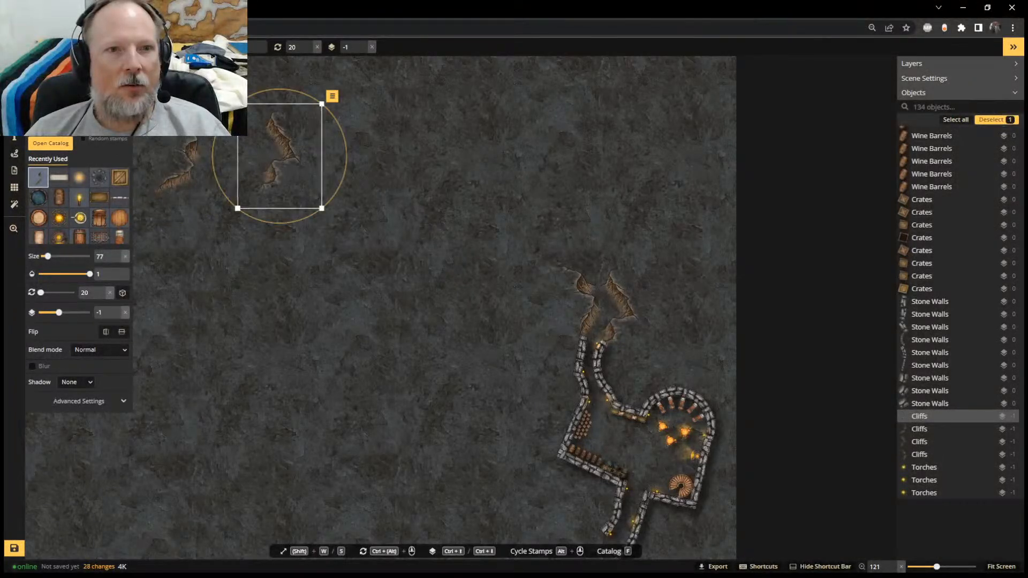
{"action": "left_click", "coordinate": [382, 203]}
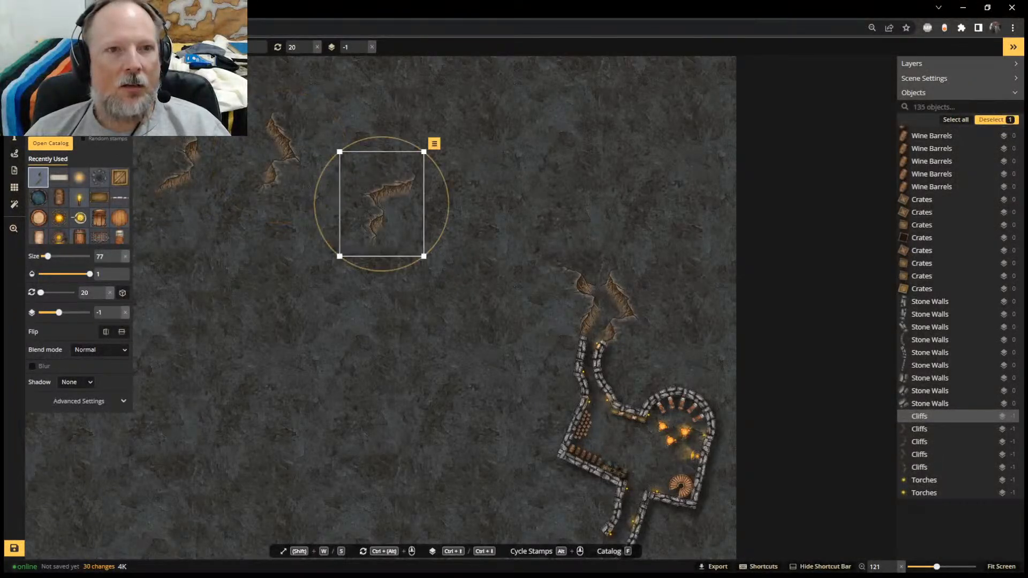
{"action": "left_click", "coordinate": [167, 298]}
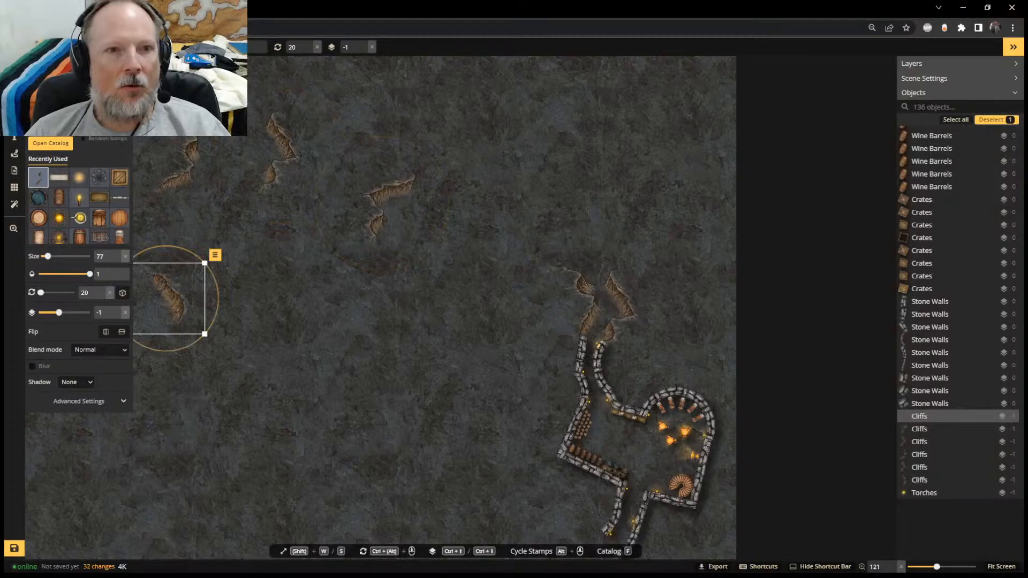
{"action": "left_click", "coordinate": [269, 292]}
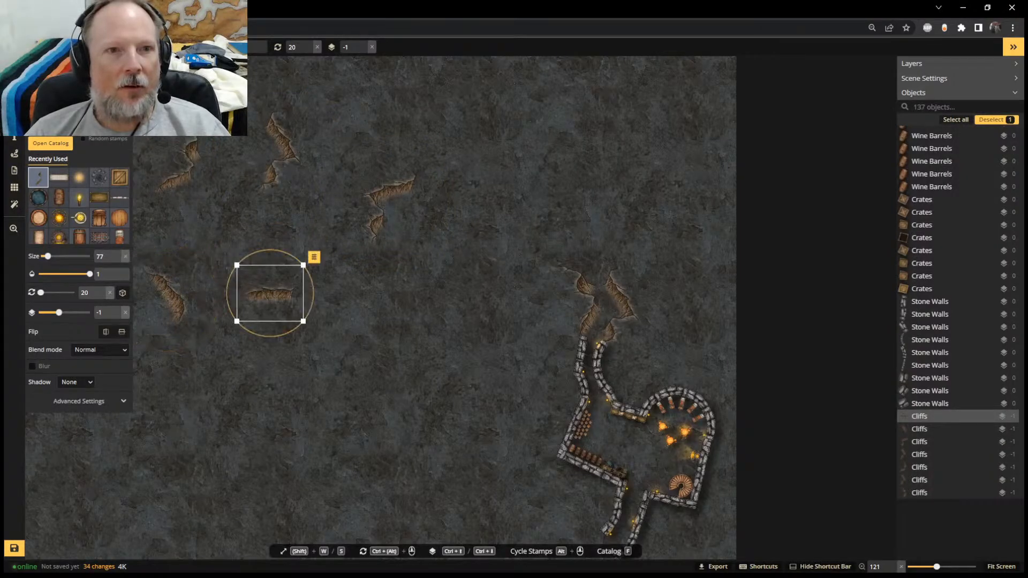
{"action": "key", "text": "Delete"}
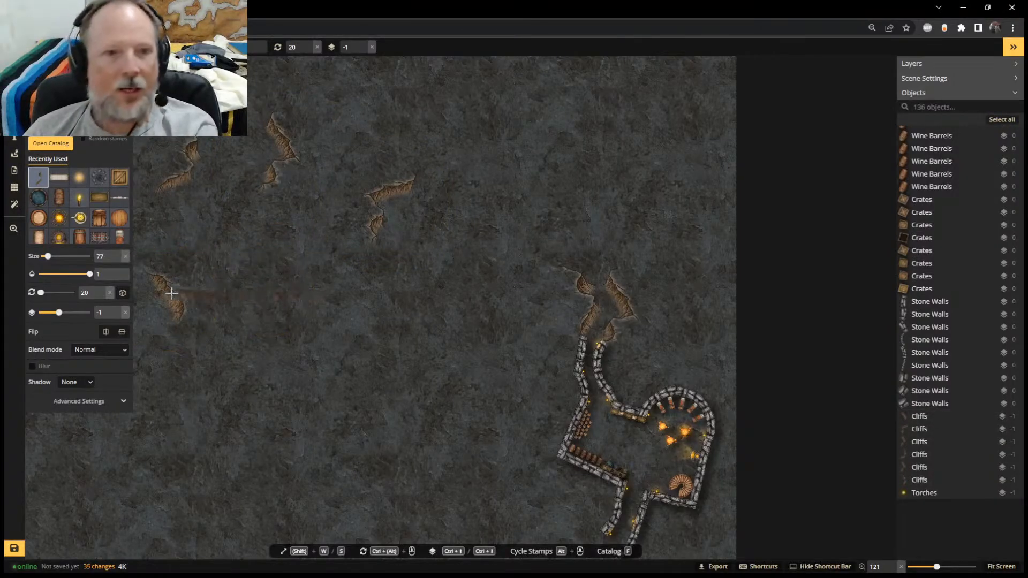
{"action": "key", "text": "Escape"}
{"action": "left_click", "coordinate": [167, 290]}
{"action": "key", "text": "Delete"}
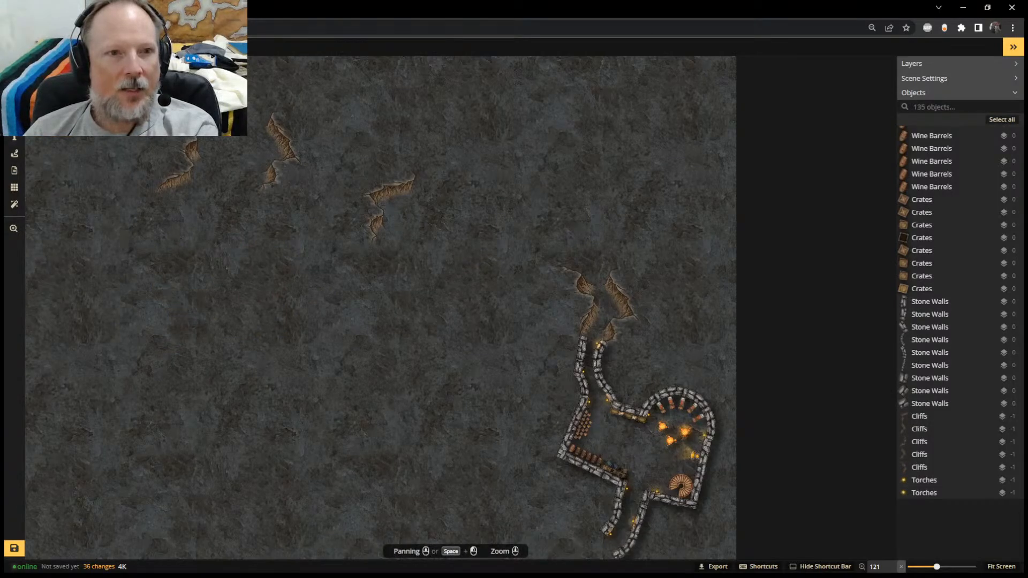
Place six more cliff variants in two rows of three beneath the first row, keeping size 77 and layer -1
{"action": "left_click", "coordinate": [14, 120]}
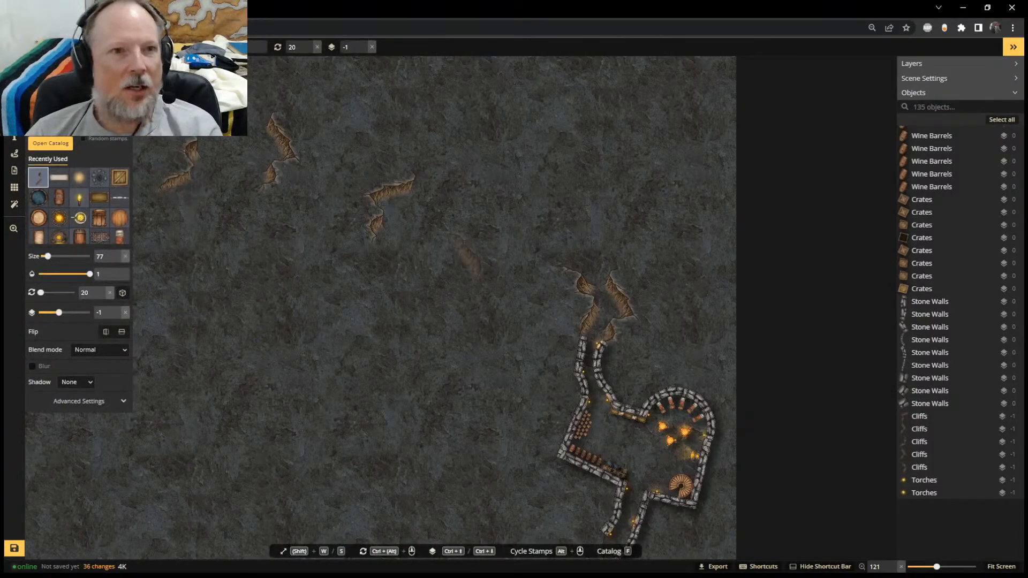
{"action": "left_click", "coordinate": [169, 266]}
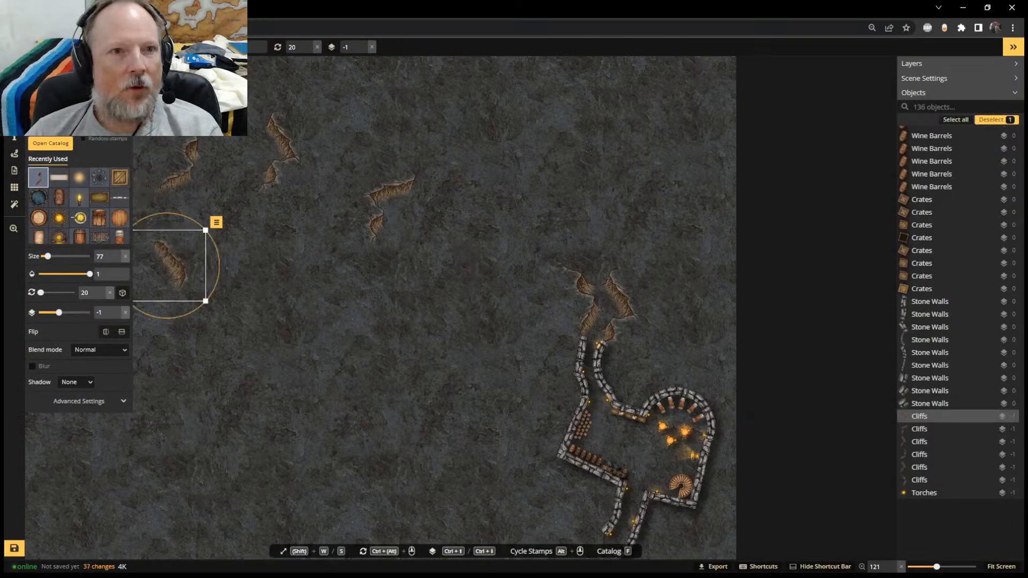
{"action": "left_click", "coordinate": [264, 266]}
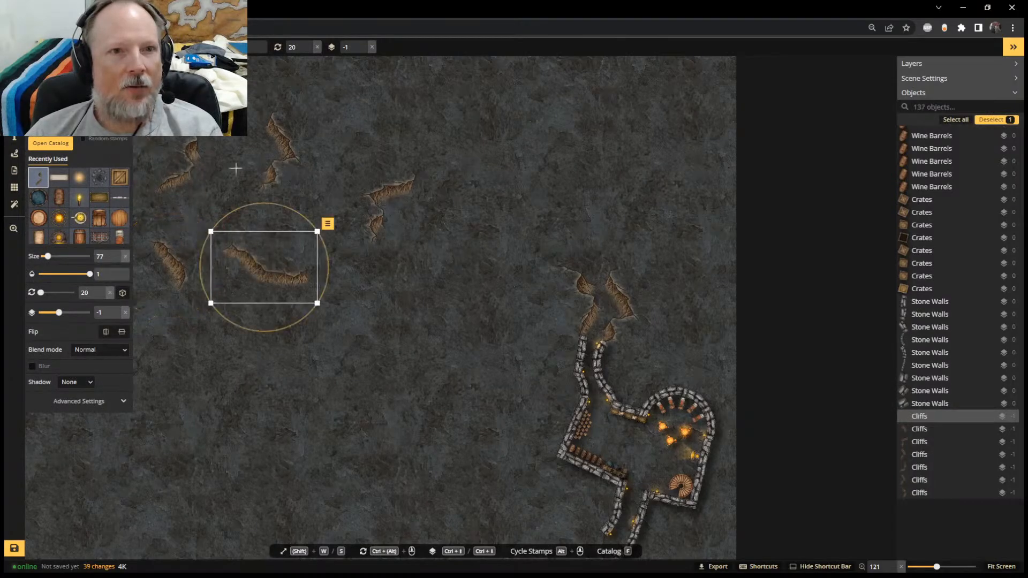
{"action": "left_click", "coordinate": [382, 290]}
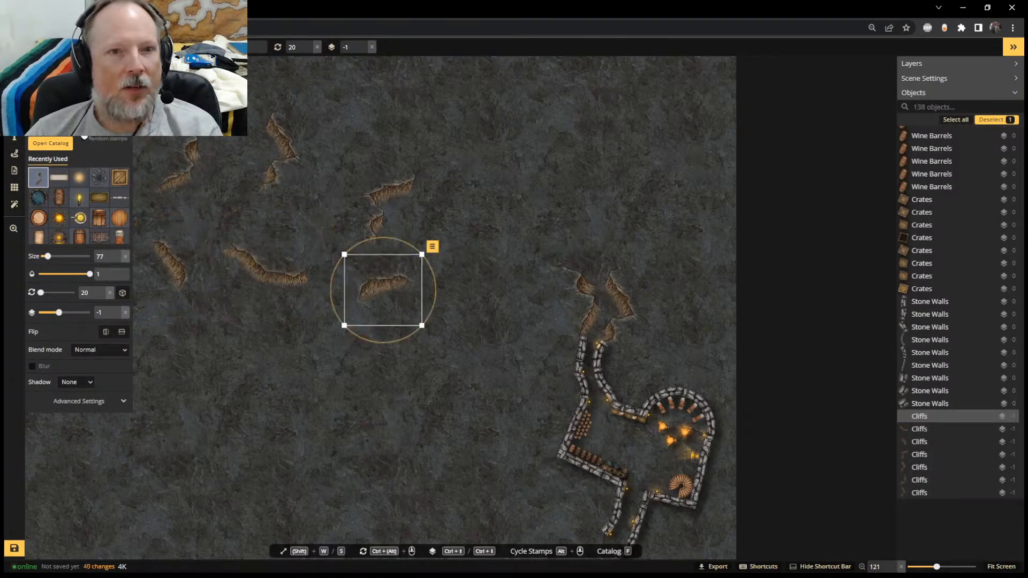
{"action": "left_click", "coordinate": [167, 354]}
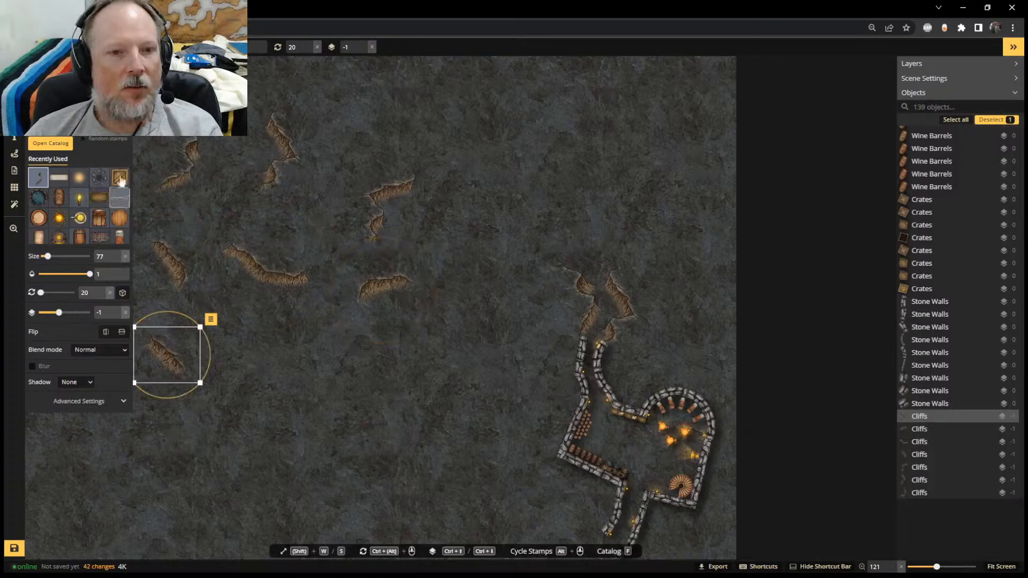
{"action": "left_click", "coordinate": [264, 348]}
{"action": "left_click", "coordinate": [383, 345]}
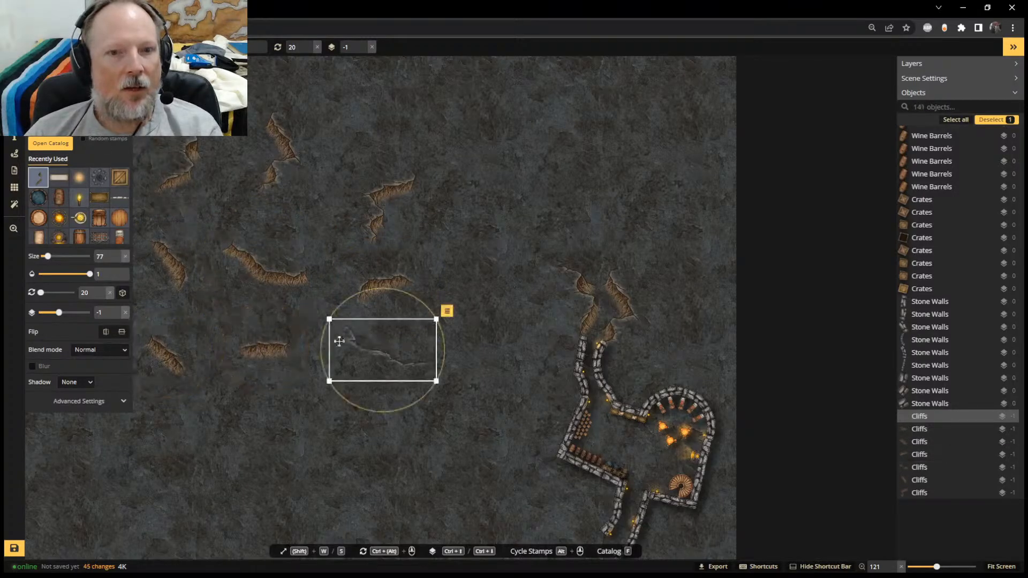
Extend the cliff samples southward with two more rows of three different variants and one brown cliff near the map's south edge
{"action": "scroll", "coordinate": [371, 291], "scroll_direction": "up", "scroll_amount": 2}
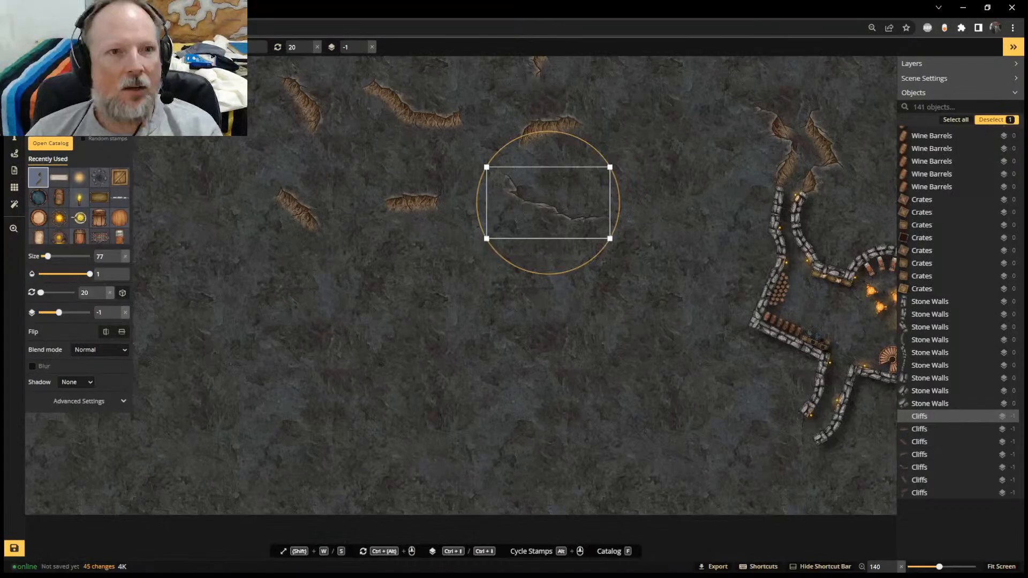
{"action": "left_click", "coordinate": [279, 294]}
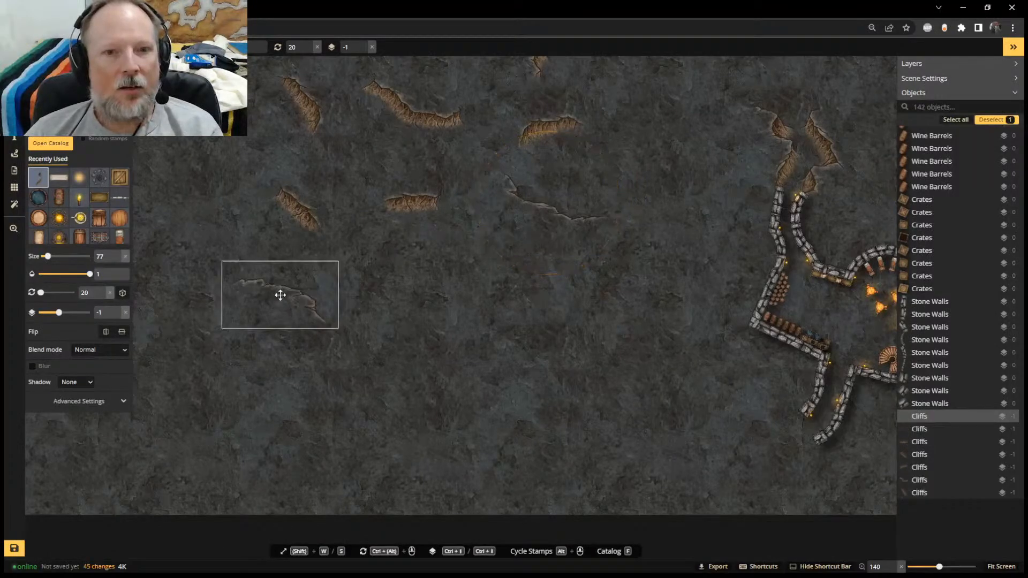
{"action": "left_click", "coordinate": [429, 289]}
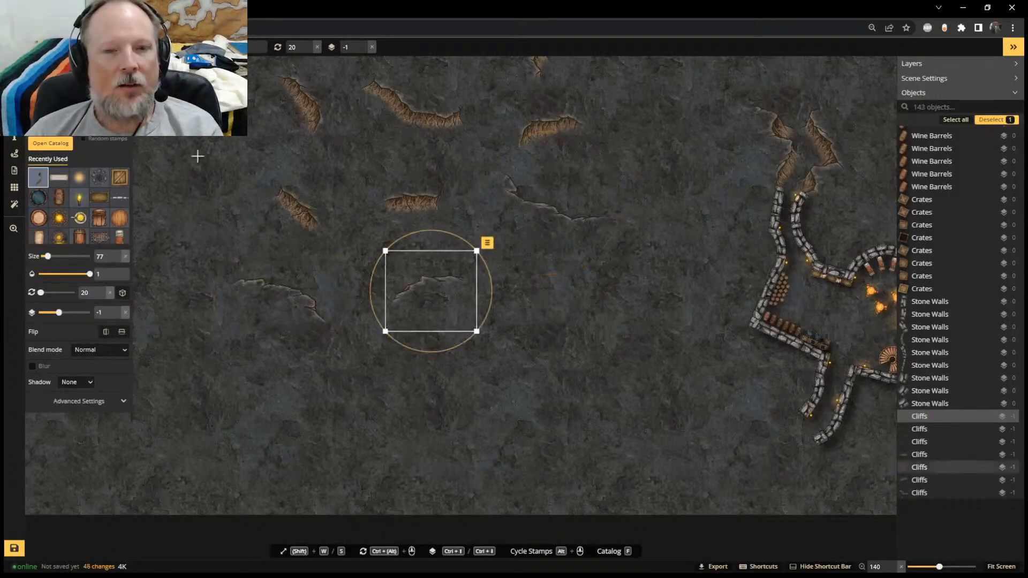
{"action": "left_click", "coordinate": [590, 300]}
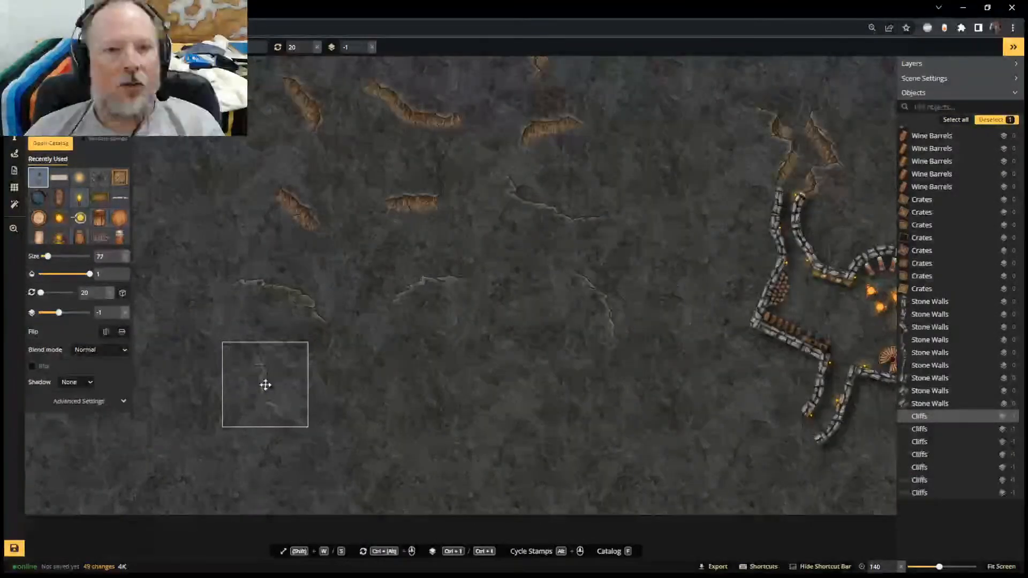
{"action": "left_click", "coordinate": [264, 384]}
{"action": "left_click", "coordinate": [409, 395]}
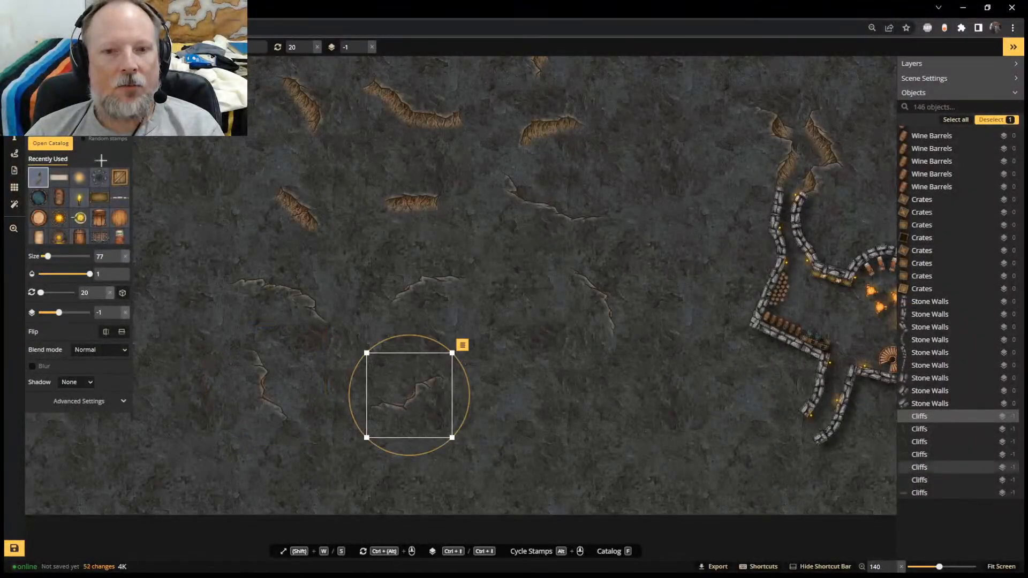
{"action": "left_click", "coordinate": [590, 387]}
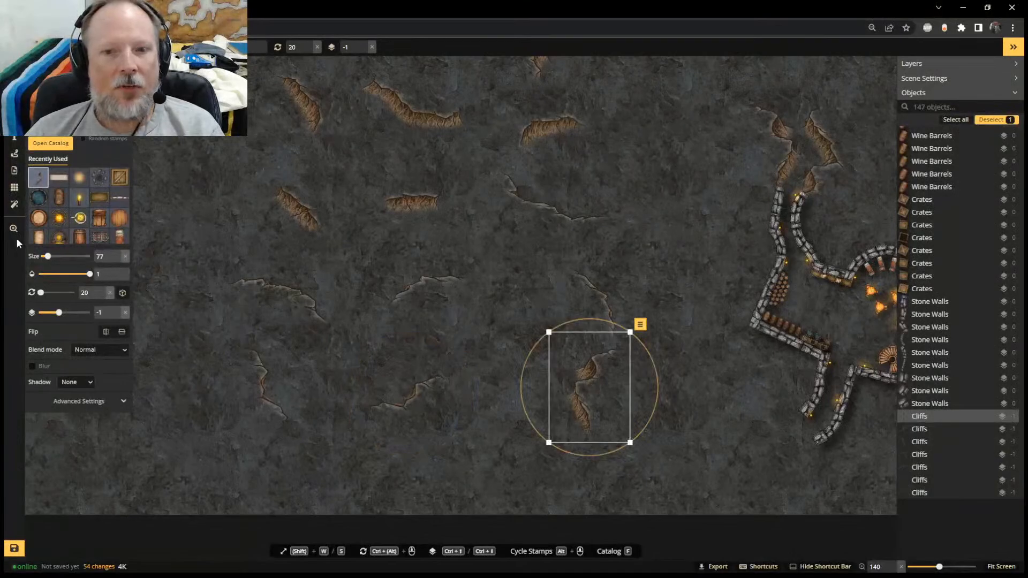
{"action": "left_click", "coordinate": [424, 465]}
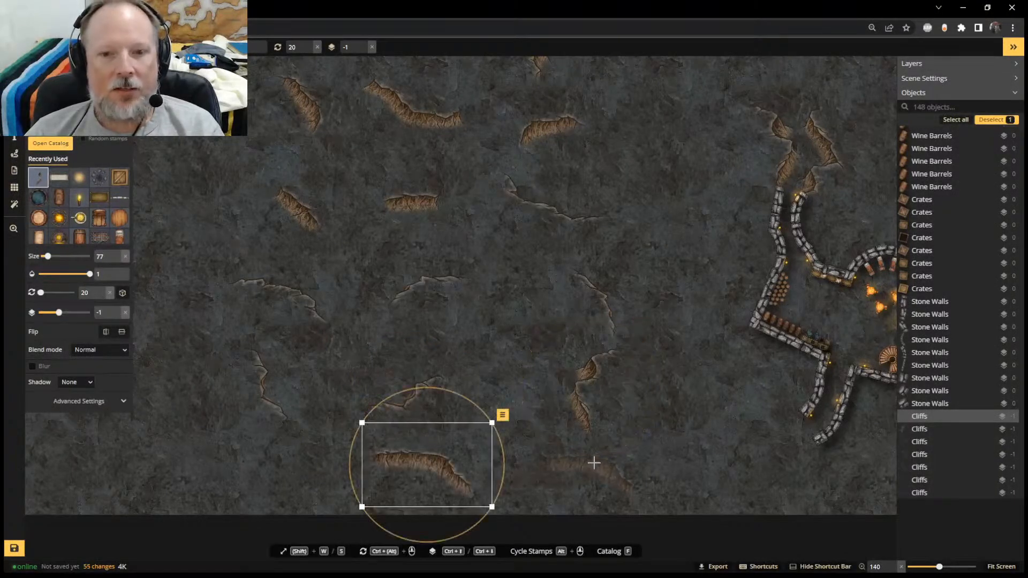
Switch to object selection and rotate the southernmost sample cliff to 35 degrees
{"action": "scroll", "coordinate": [597, 455], "scroll_direction": "down", "scroll_amount": 3}
{"action": "left_click", "coordinate": [14, 69]}
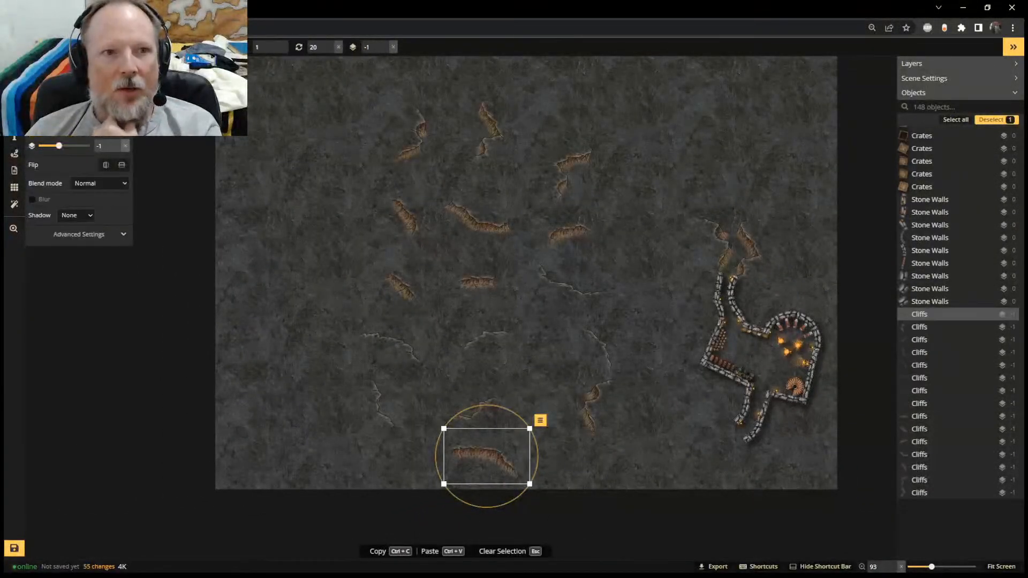
{"action": "scroll", "coordinate": [508, 204], "scroll_direction": "up", "scroll_amount": 3}
{"action": "scroll", "coordinate": [689, 199], "scroll_direction": "down", "scroll_amount": 2}
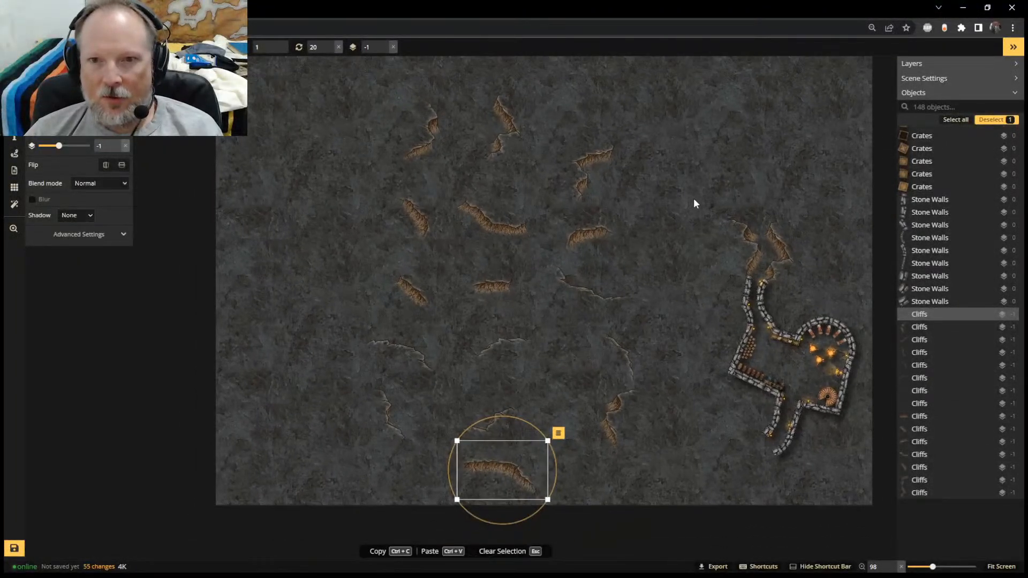
{"action": "scroll", "coordinate": [692, 198], "scroll_direction": "up", "scroll_amount": 3, "text": "shift"}
{"action": "middle_click_drag", "start_coordinate": [693, 199], "coordinate": [608, 242]}
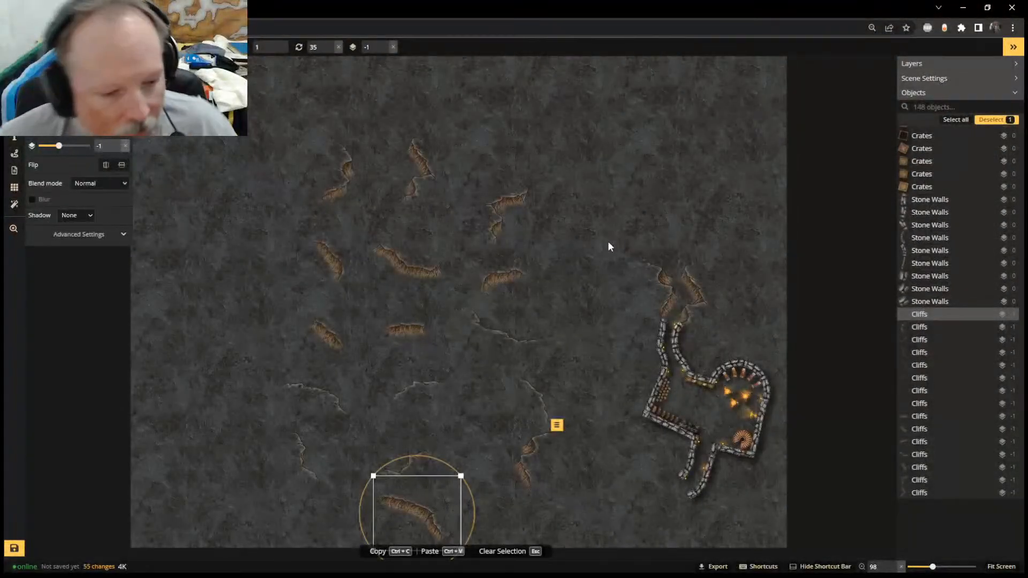
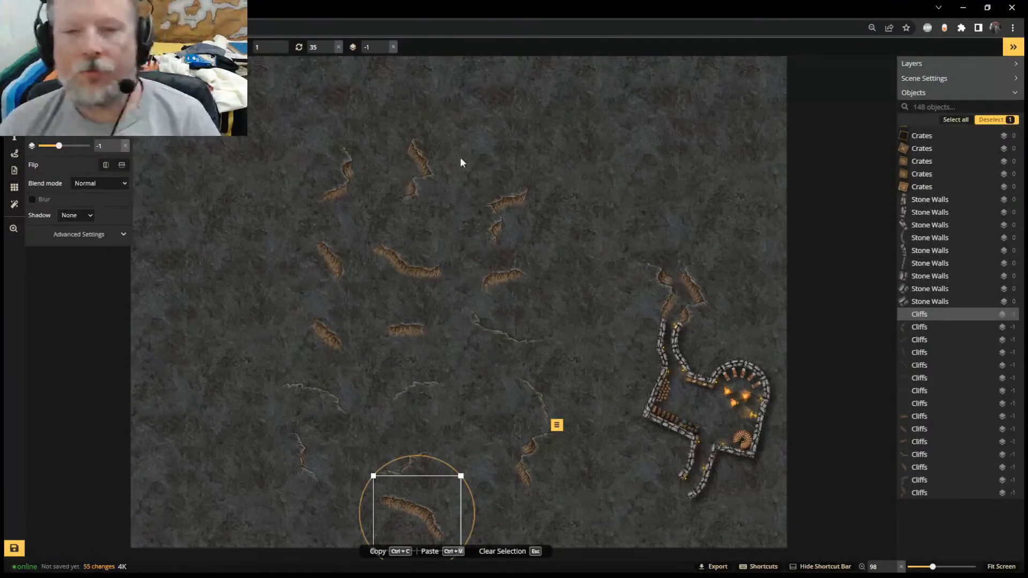
Copy the southeastern sample cliff, place it at the north end of the tunnel's east wall, and rotate it to 28 degrees
{"action": "scroll", "coordinate": [531, 198], "scroll_direction": "up", "scroll_amount": 2}
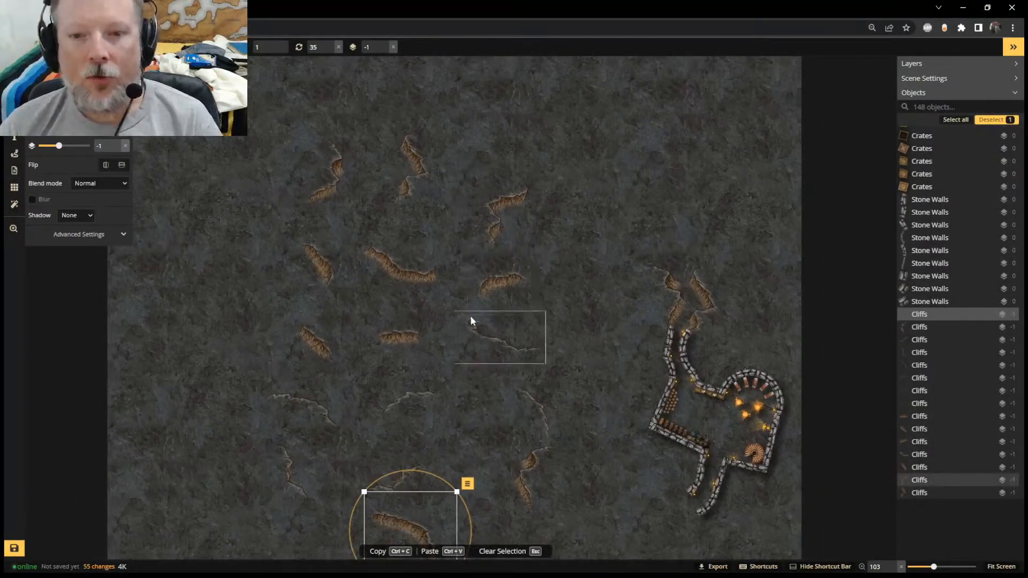
{"action": "left_click", "coordinate": [533, 490]}
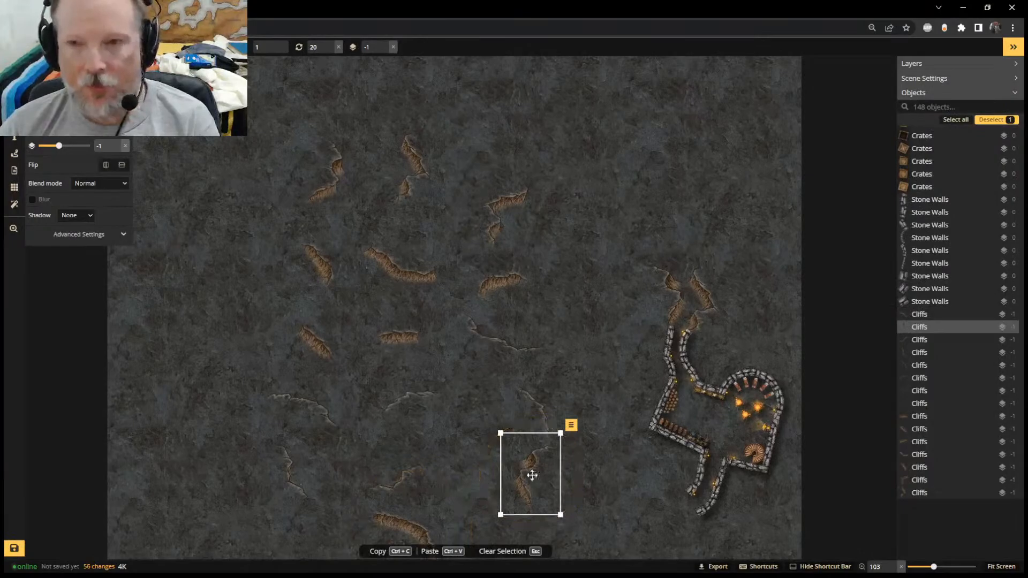
{"action": "key", "text": "ctrl+v"}
{"action": "left_click_drag", "start_coordinate": [673, 200], "coordinate": [707, 227]}
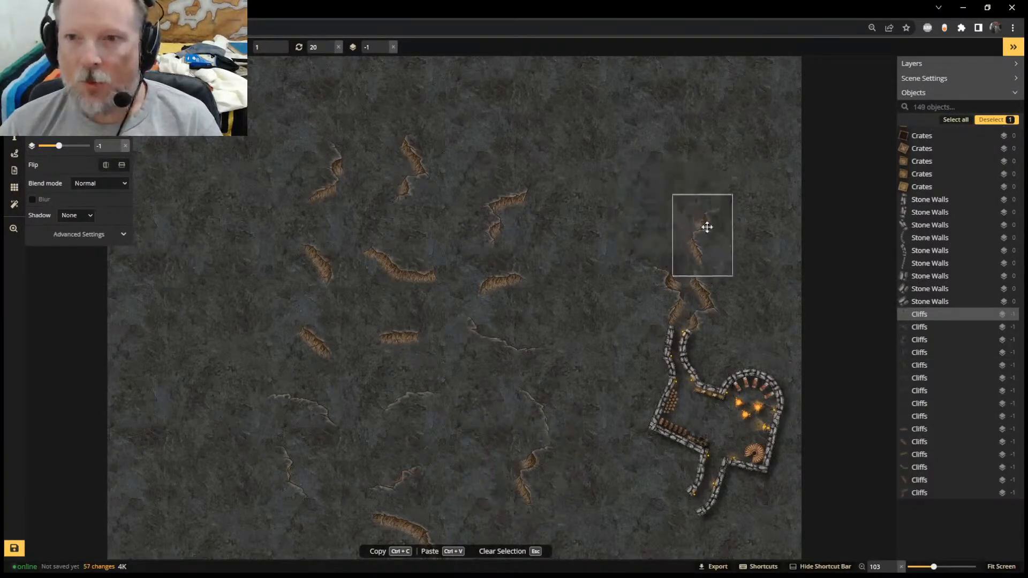
{"action": "left_click_drag", "start_coordinate": [721, 191], "coordinate": [727, 196]}
{"action": "left_click_drag", "start_coordinate": [717, 236], "coordinate": [709, 246]}
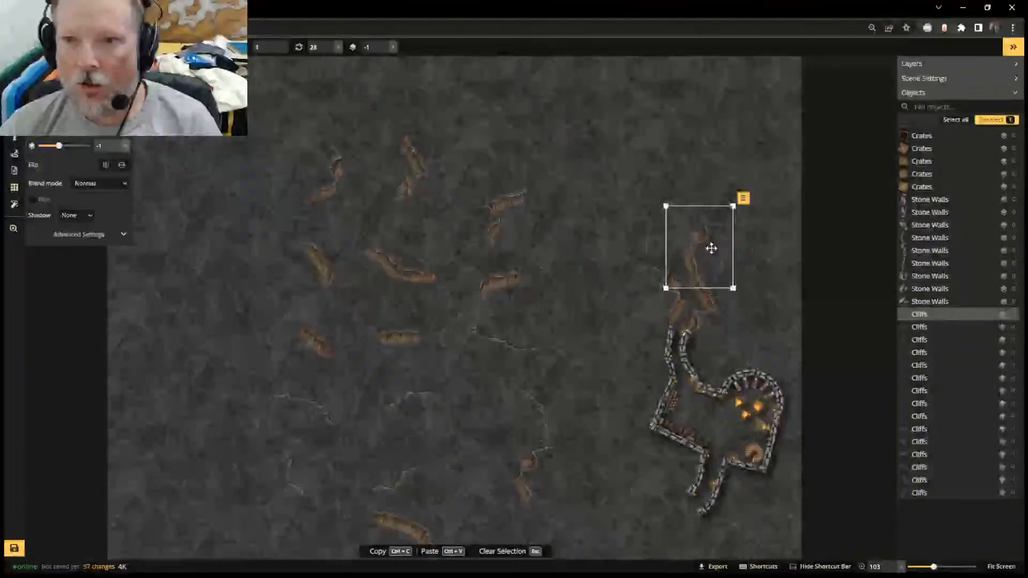
Copy the thin jagged sample cliff just above the southernmost one and attach it to the northeast end of the tunnel's east wall
{"action": "scroll", "coordinate": [721, 259], "scroll_direction": "up", "scroll_amount": 3}
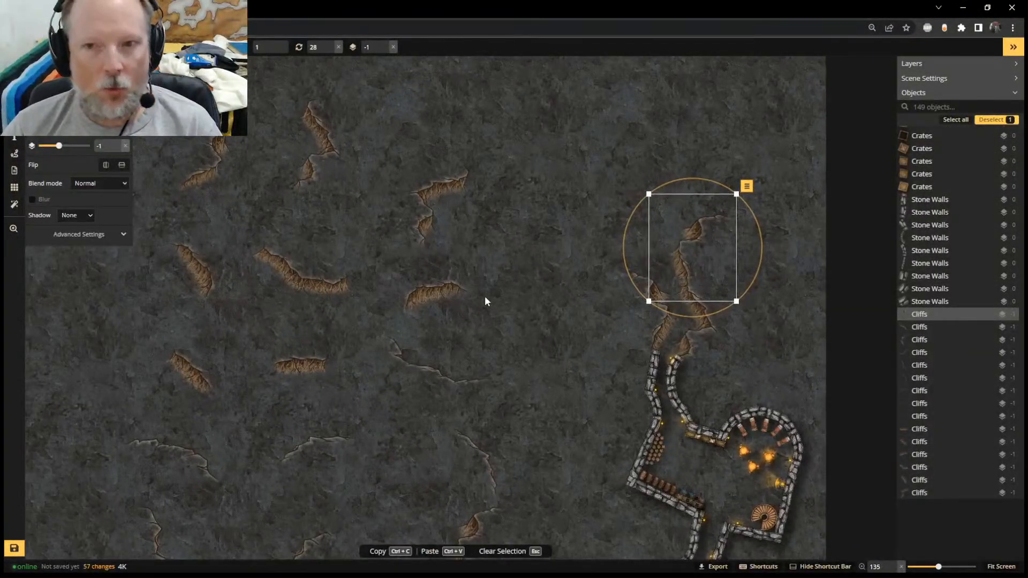
{"action": "scroll", "coordinate": [482, 407], "scroll_direction": "down", "scroll_amount": 5}
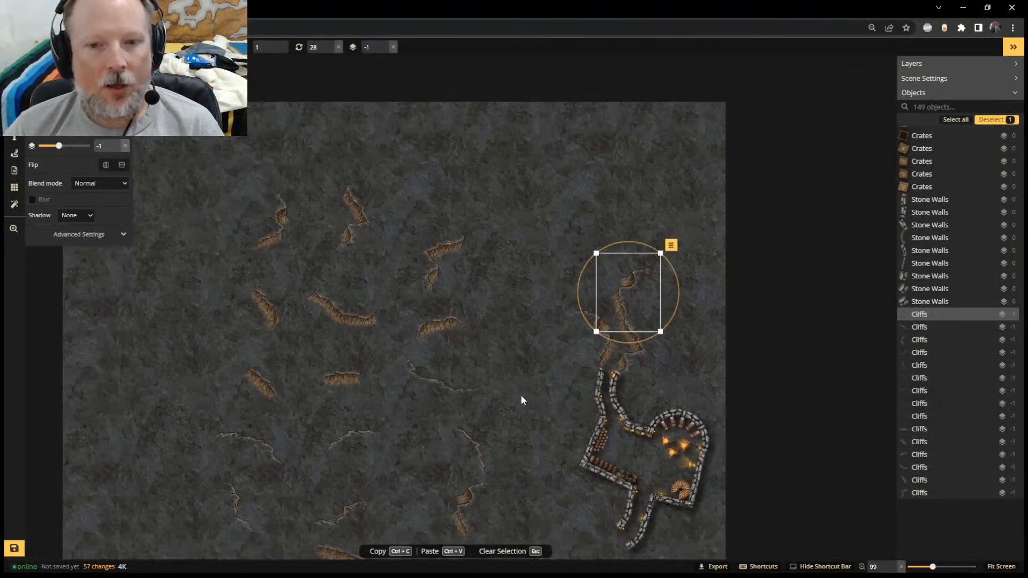
{"action": "scroll", "coordinate": [513, 354], "scroll_direction": "up", "scroll_amount": 1}
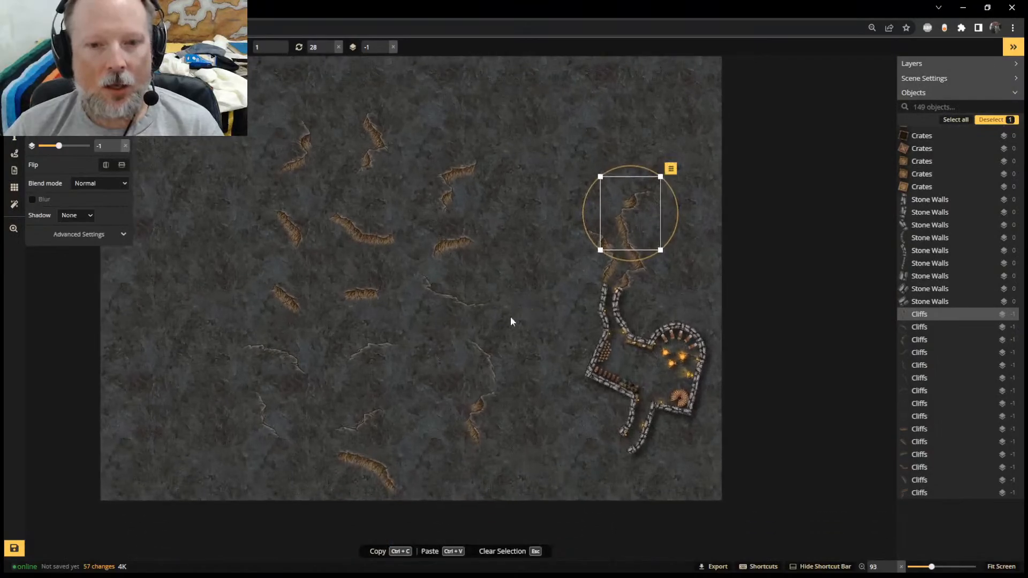
{"action": "left_click", "coordinate": [369, 415]}
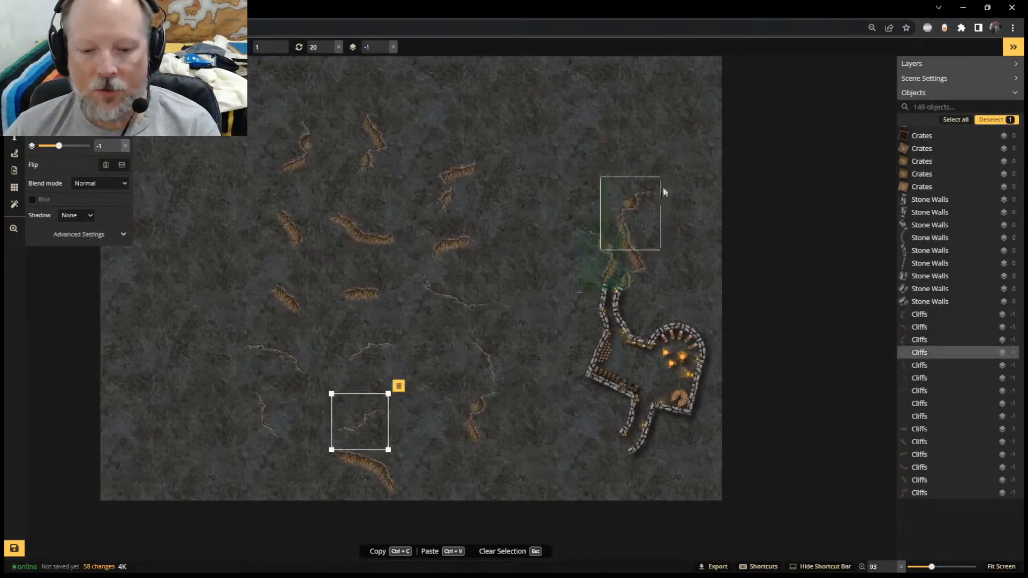
{"action": "key", "text": "ctrl+v"}
{"action": "left_click_drag", "start_coordinate": [682, 147], "coordinate": [679, 183]}
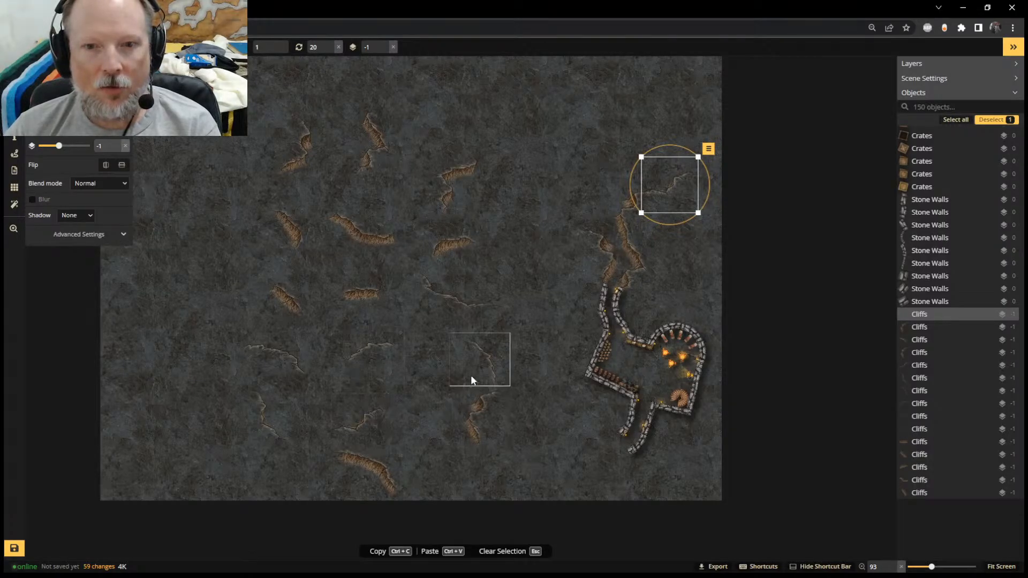
Continue the tunnel edge toward the map's northeast corner with another copy of the southeastern sample cliff, keeping its 20-degree rotation
{"action": "left_click", "coordinate": [484, 403]}
{"action": "key", "text": "ctrl+c"}
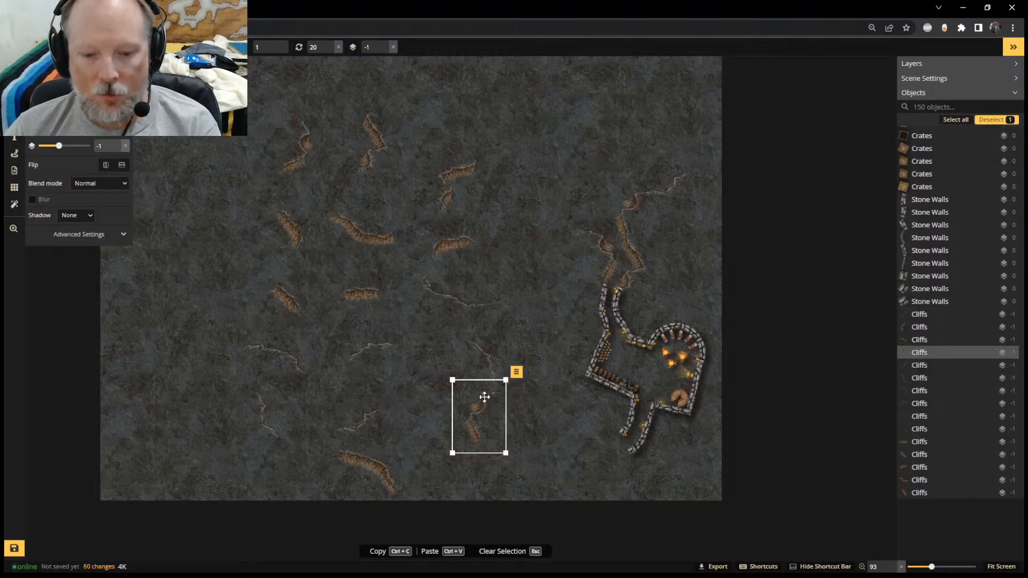
{"action": "key", "text": "ctrl+v"}
{"action": "left_click_drag", "start_coordinate": [702, 107], "coordinate": [684, 176]}
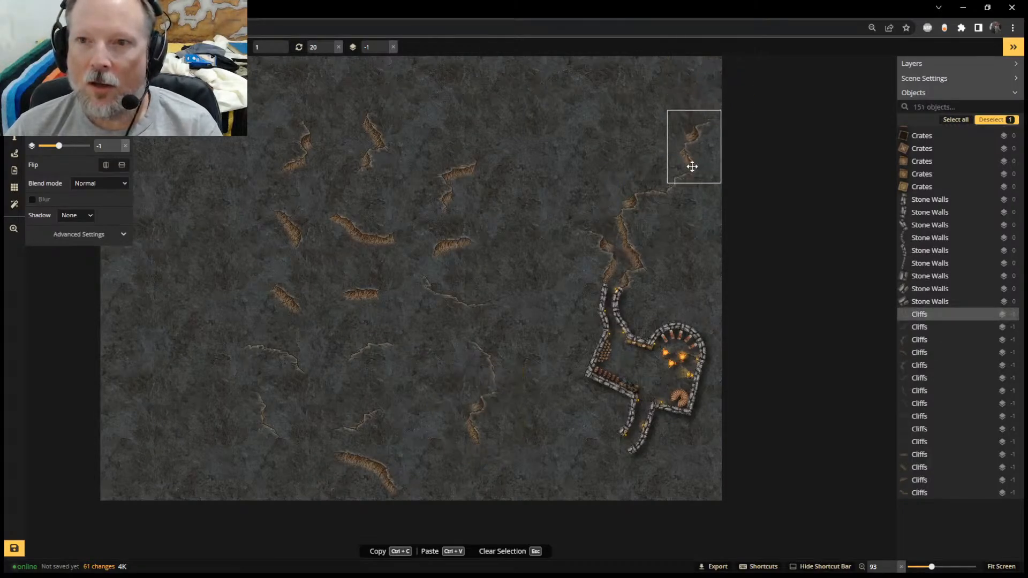
{"action": "left_click_drag", "start_coordinate": [700, 131], "coordinate": [698, 129]}
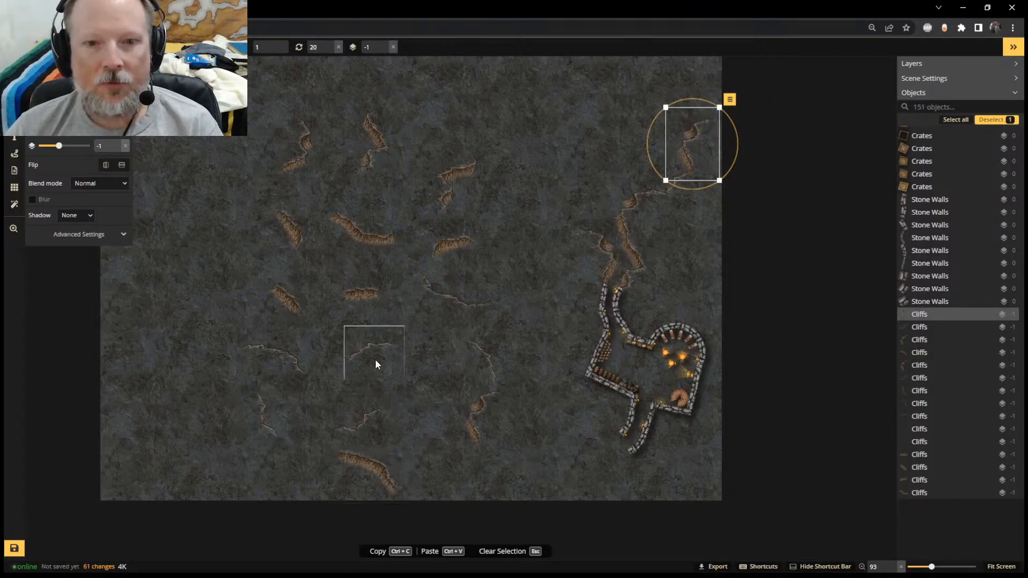
Carry the tunnel edge past the map's east border with a copy of the thin arched sample cliff rotated to 25 degrees
{"action": "scroll", "coordinate": [400, 426], "scroll_direction": "down", "scroll_amount": 2}
{"action": "scroll", "coordinate": [400, 426], "scroll_direction": "up", "scroll_amount": 3}
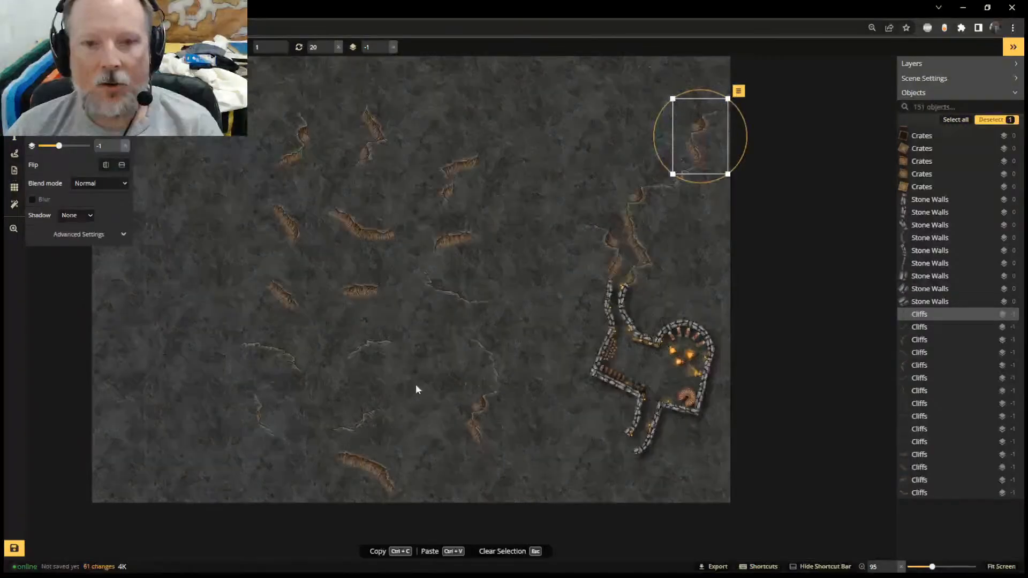
{"action": "left_click_drag", "start_coordinate": [366, 415], "coordinate": [364, 352]}
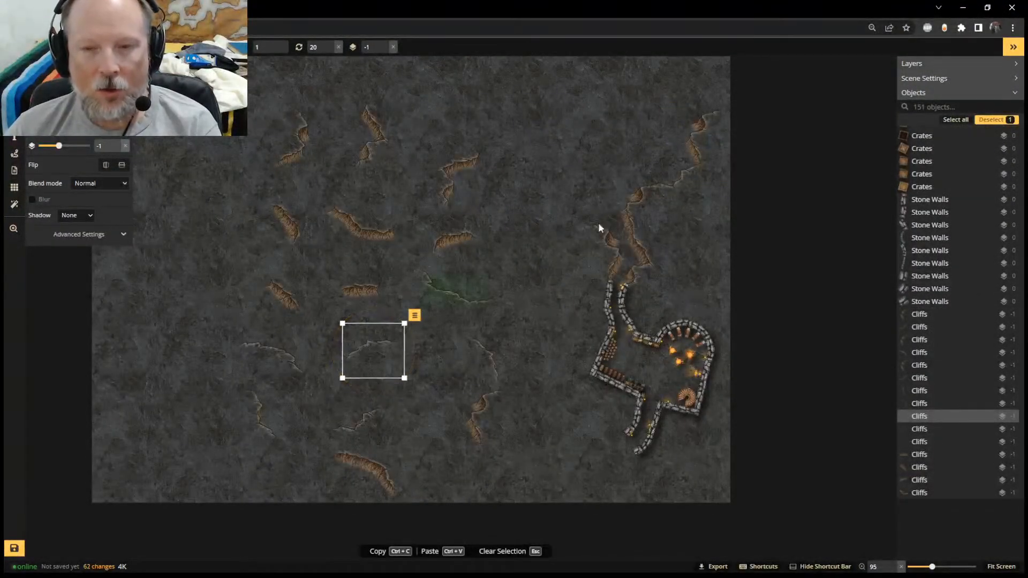
{"action": "key", "text": "ctrl+v"}
{"action": "left_click_drag", "start_coordinate": [721, 143], "coordinate": [746, 104]}
{"action": "left_click_drag", "start_coordinate": [755, 68], "coordinate": [758, 70]}
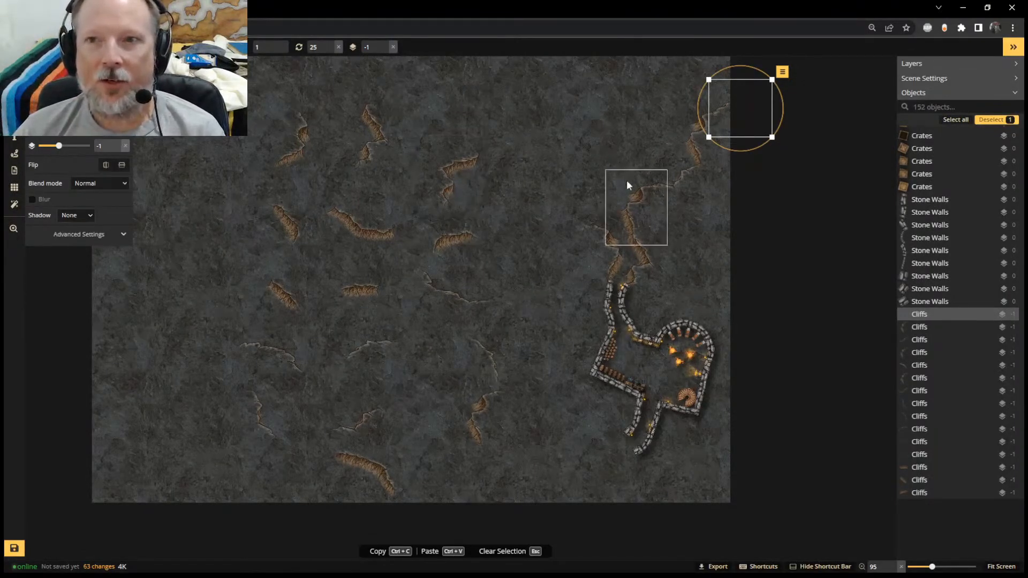
Start the tunnel's opposite wall at the northeast border with a copy of the short curved brown cliff, joined westward by the hooked brown one
{"action": "left_click", "coordinate": [459, 238]}
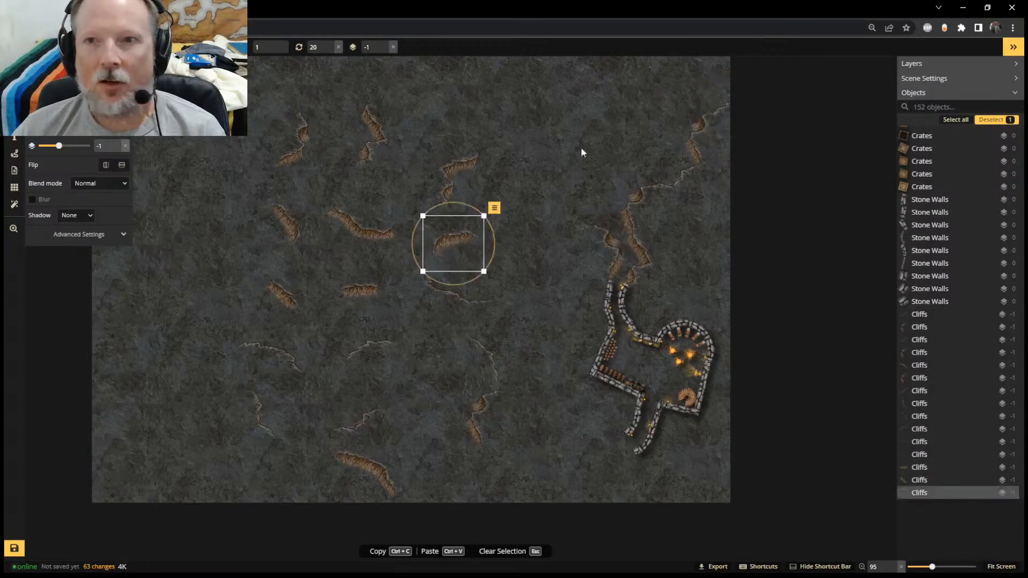
{"action": "key", "text": "ctrl+v"}
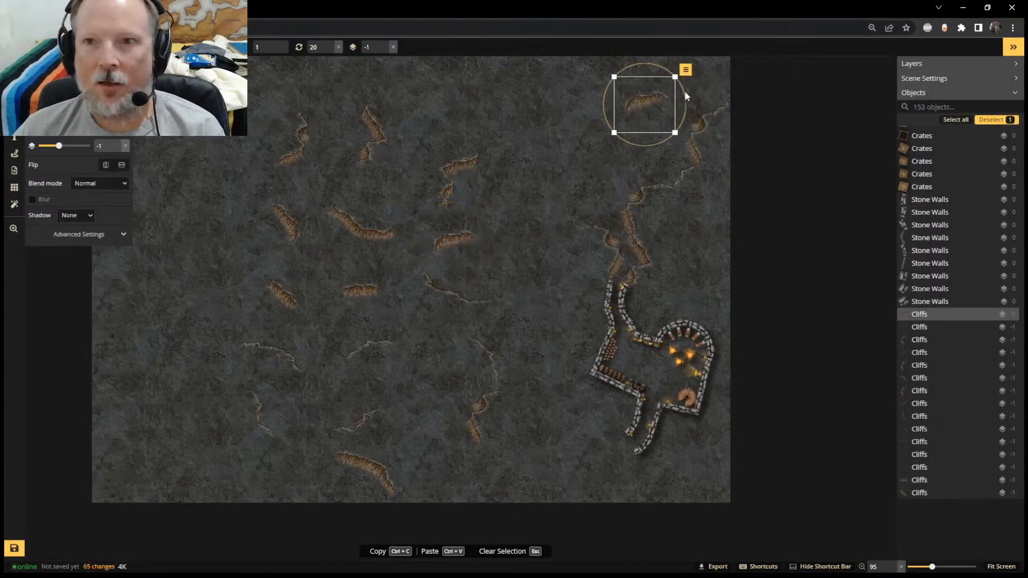
{"action": "left_click_drag", "start_coordinate": [651, 102], "coordinate": [723, 89]}
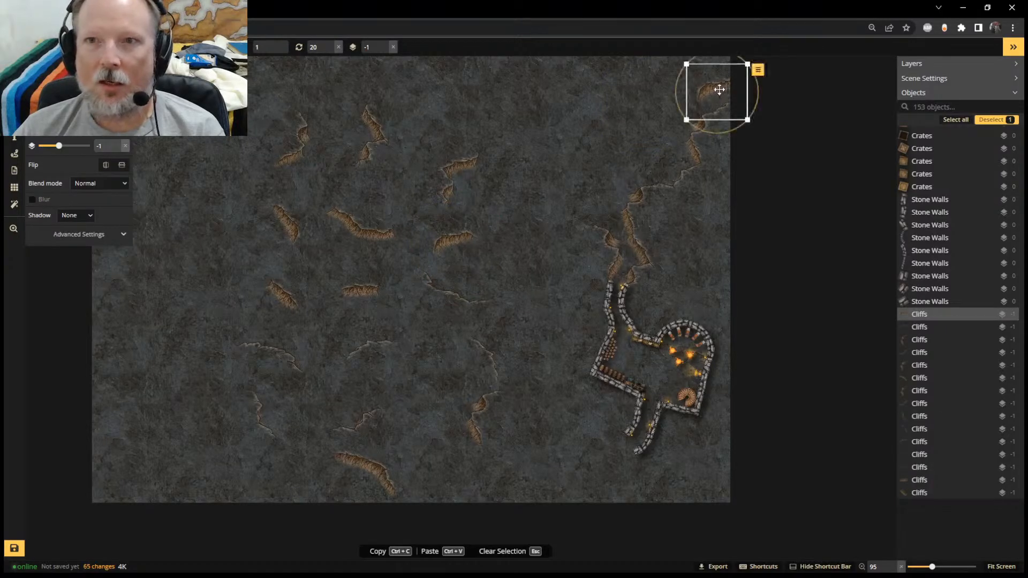
{"action": "left_click", "coordinate": [467, 175]}
{"action": "key", "text": "ctrl+v"}
{"action": "left_click_drag", "start_coordinate": [604, 115], "coordinate": [688, 95]}
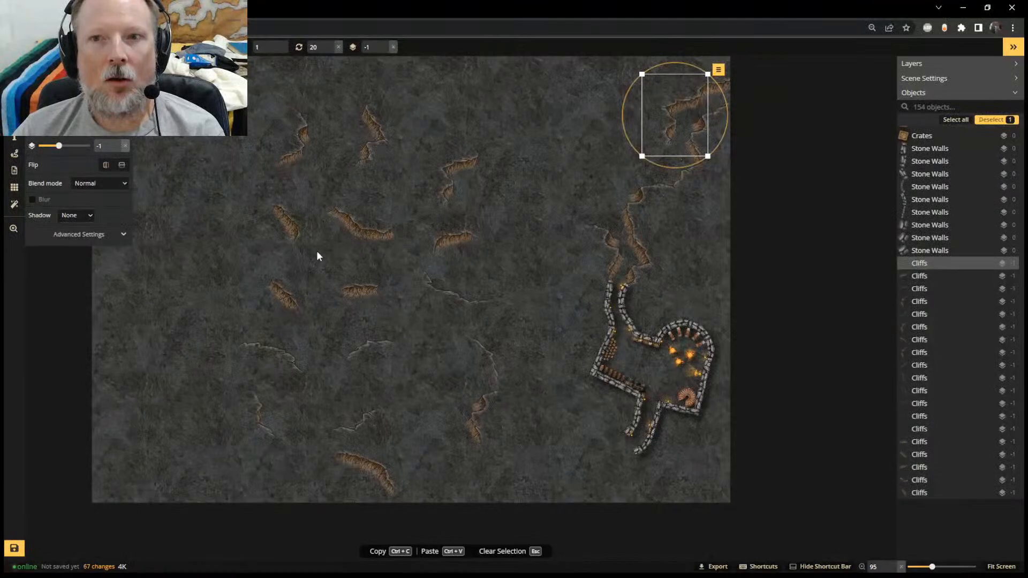
Extend the tunnel's north wall westward with copies of the short curved brown cliff and the short straight brown cliff
{"action": "left_click", "coordinate": [449, 246]}
{"action": "key", "text": "ctrl+c"}
{"action": "key", "text": "ctrl+v"}
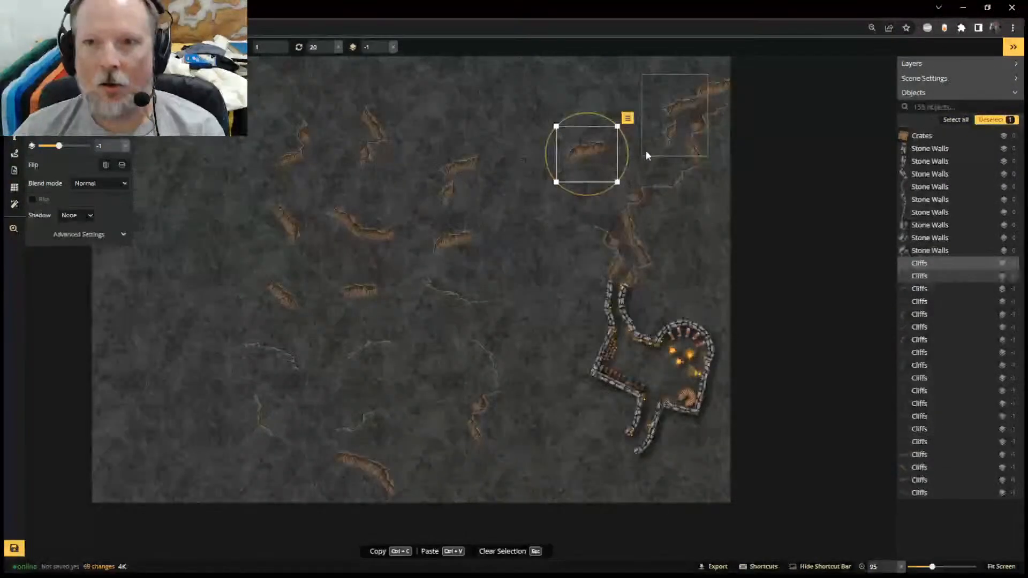
{"action": "left_click_drag", "start_coordinate": [589, 151], "coordinate": [656, 144]}
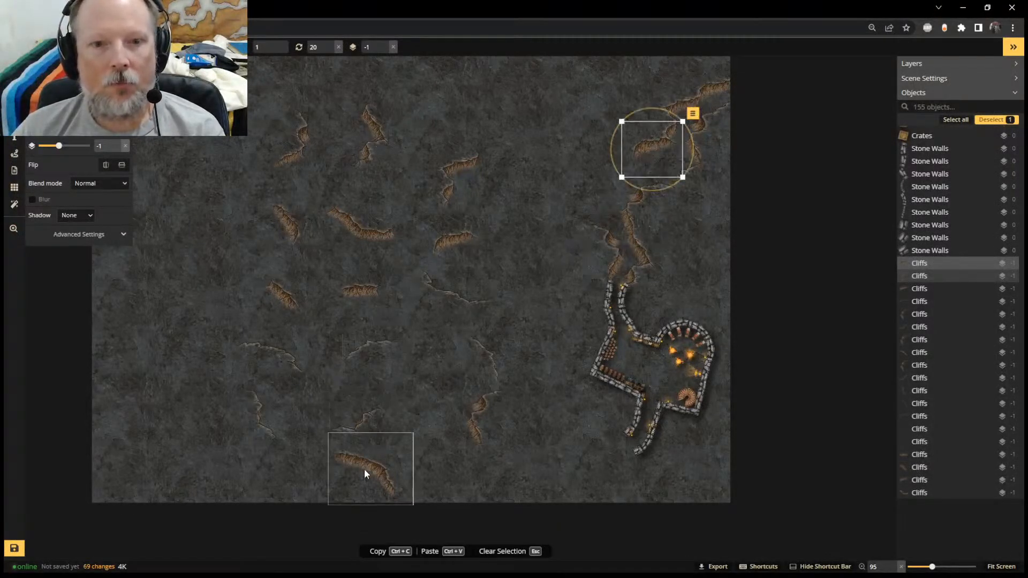
{"action": "left_click", "coordinate": [366, 286]}
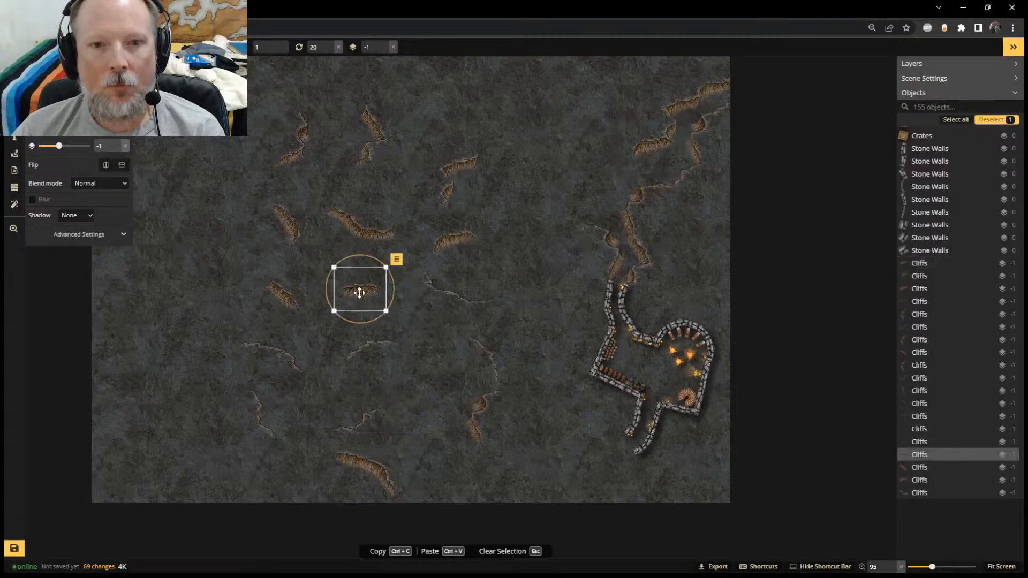
{"action": "key", "text": "ctrl+v"}
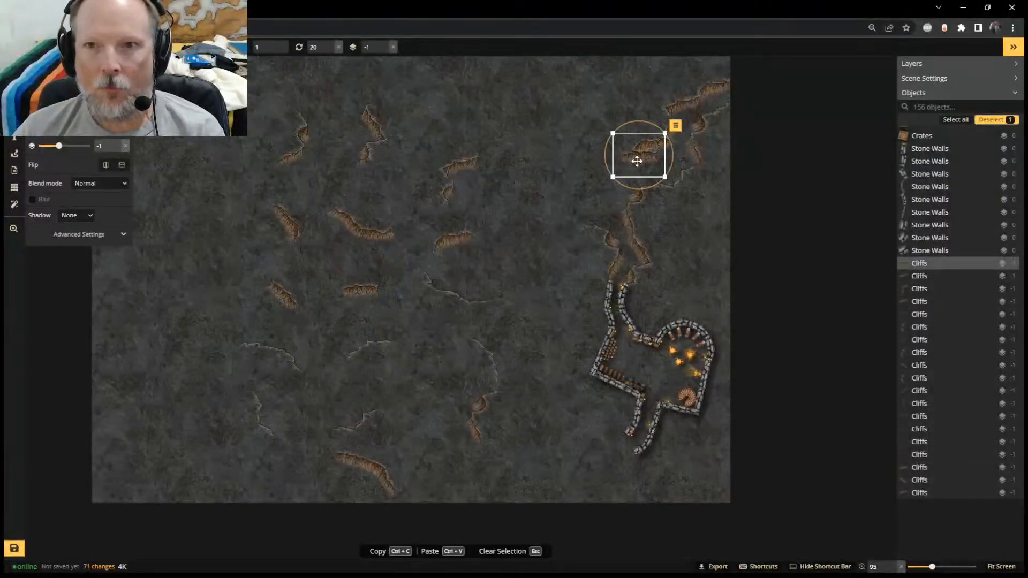
{"action": "left_click_drag", "start_coordinate": [637, 161], "coordinate": [616, 157]}
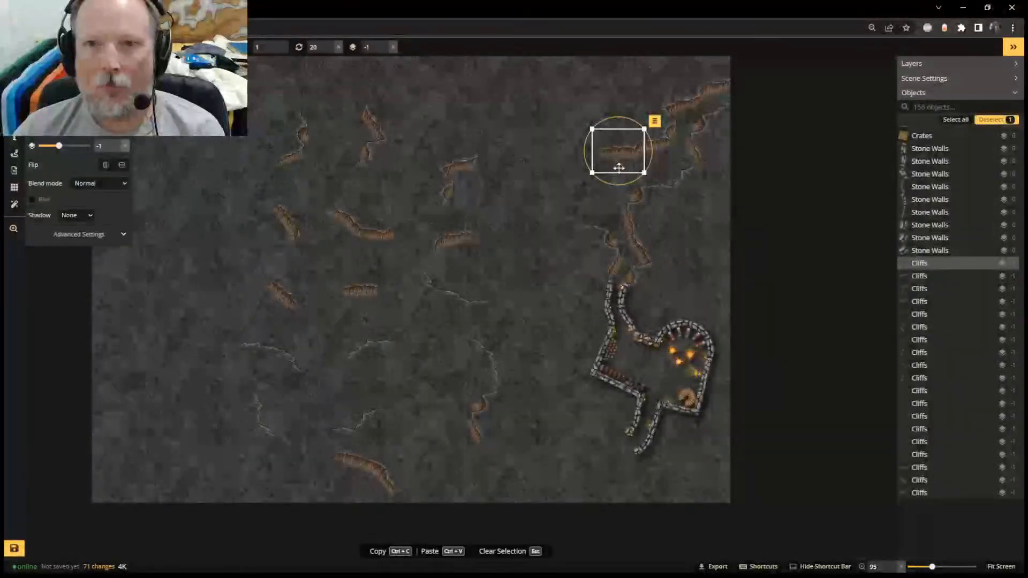
{"action": "scroll", "coordinate": [517, 240], "scroll_direction": "up", "scroll_amount": 5}
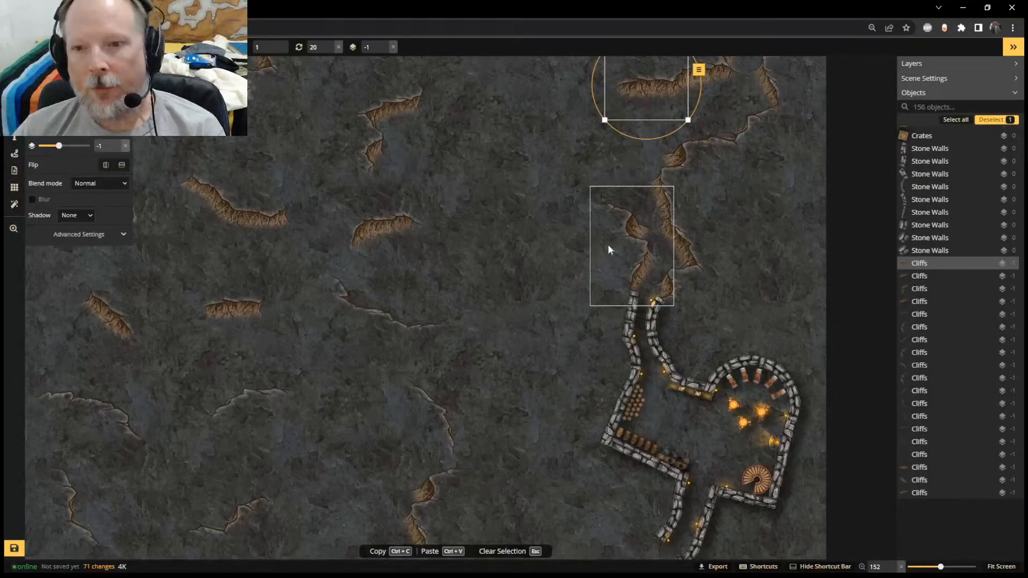
{"action": "scroll", "coordinate": [695, 401], "scroll_direction": "up", "scroll_amount": 7}
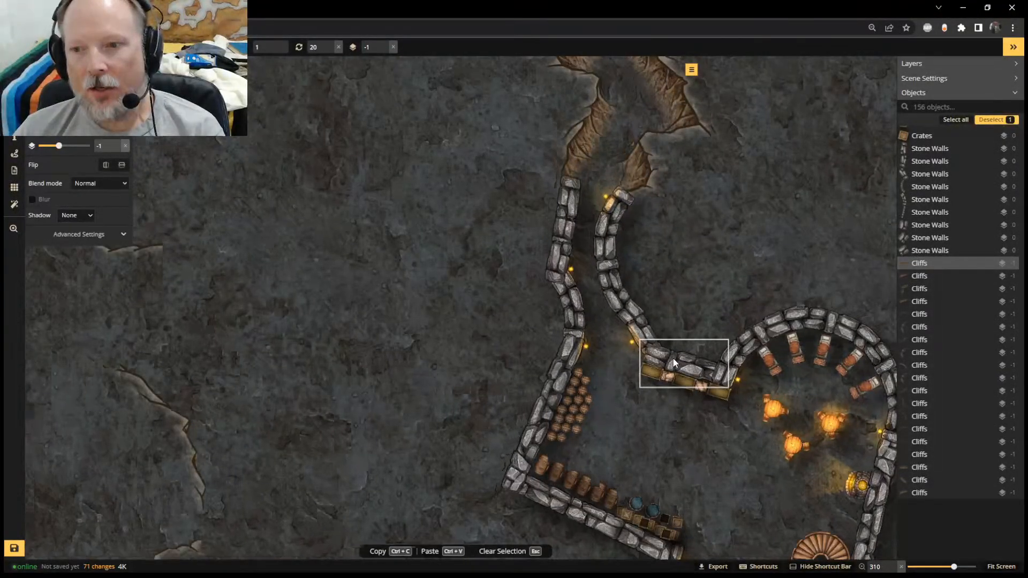
{"action": "scroll", "coordinate": [671, 349], "scroll_direction": "down", "scroll_amount": 6}
{"action": "scroll", "coordinate": [498, 232], "scroll_direction": "down", "scroll_amount": 2}
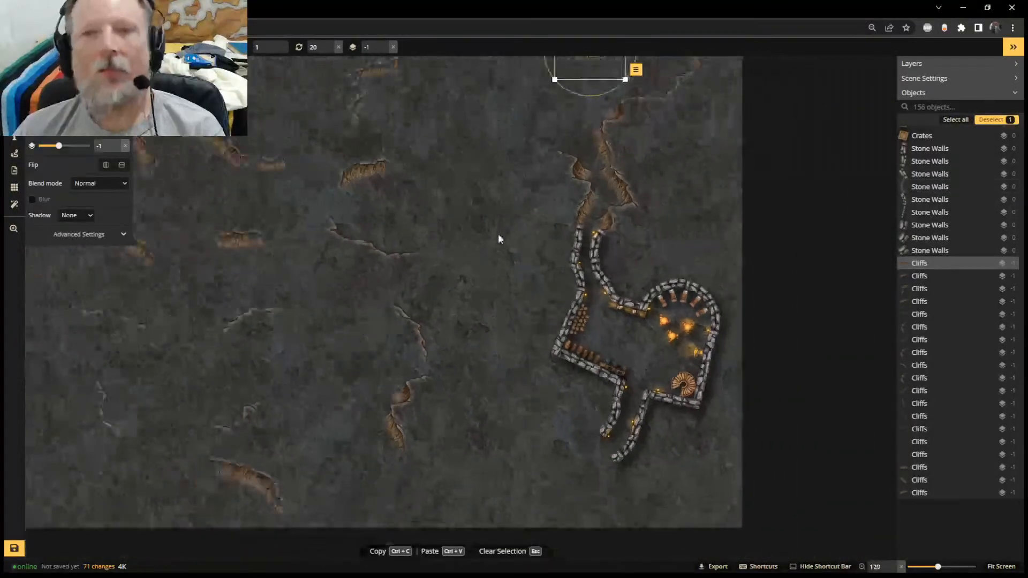
Copy the long curved brown sample cliff, rotate it to 4 degrees, and join it to the west end of the tunnel's north wall
{"action": "middle_click_drag", "start_coordinate": [498, 233], "coordinate": [479, 408]}
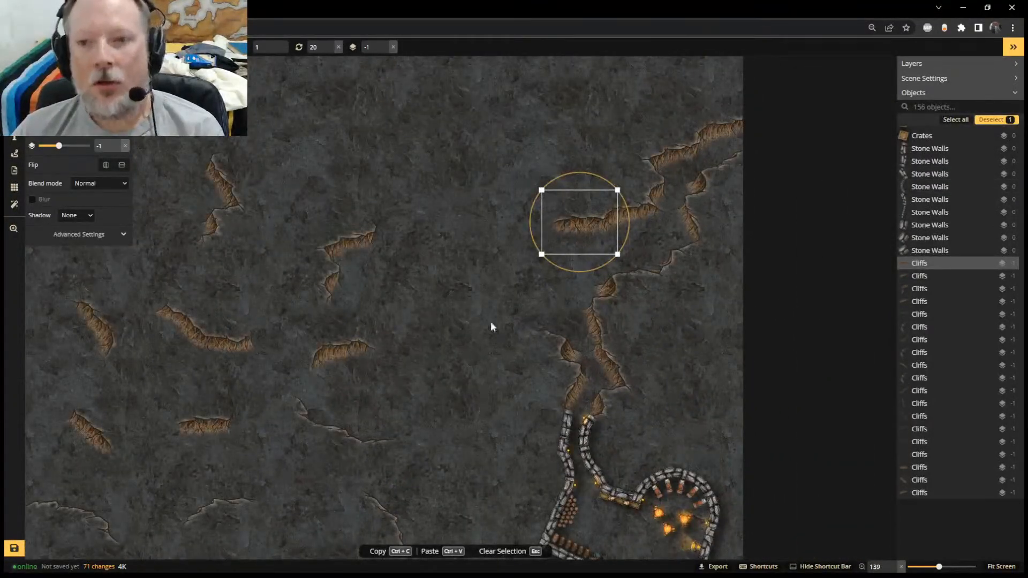
{"action": "scroll", "coordinate": [317, 258], "scroll_direction": "down", "scroll_amount": 1}
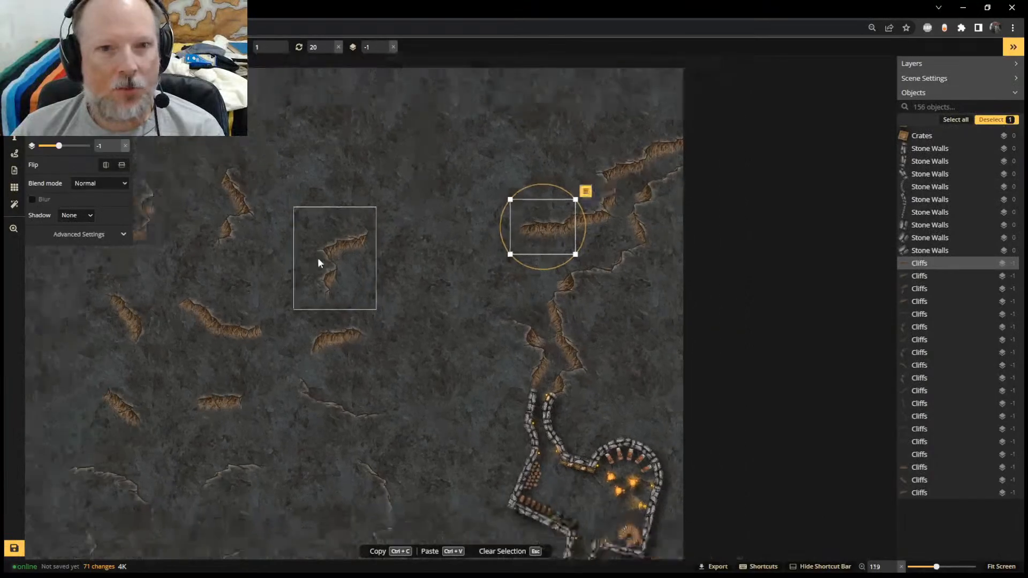
{"action": "scroll", "coordinate": [340, 196], "scroll_direction": "up", "scroll_amount": 1}
{"action": "middle_click_drag", "start_coordinate": [340, 196], "coordinate": [466, 164]}
{"action": "left_click", "coordinate": [330, 322]}
{"action": "key", "text": "ctrl+c"}
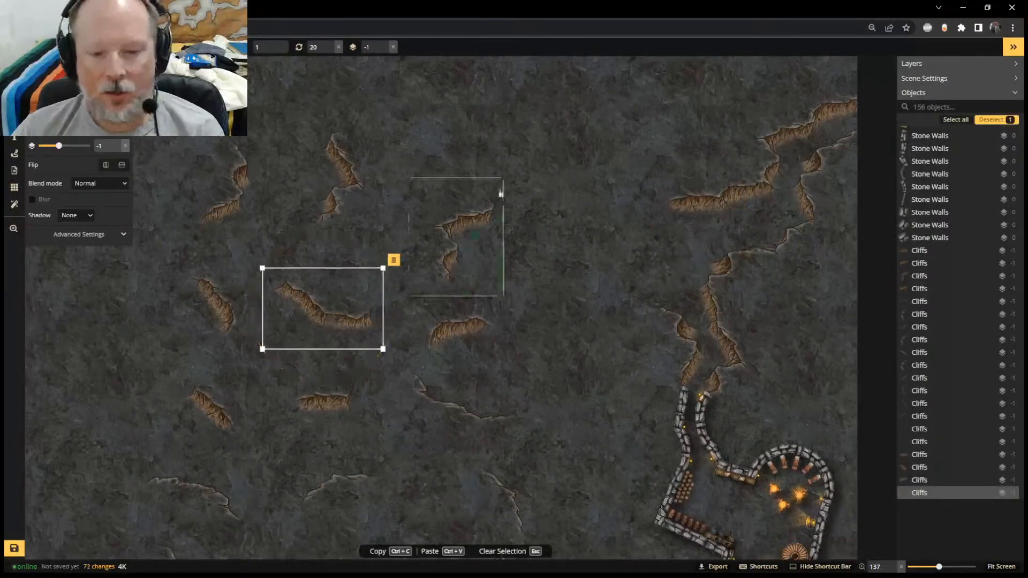
{"action": "key", "text": "ctrl+v"}
{"action": "left_click_drag", "start_coordinate": [571, 123], "coordinate": [629, 201]}
{"action": "left_click_drag", "start_coordinate": [576, 143], "coordinate": [551, 156]}
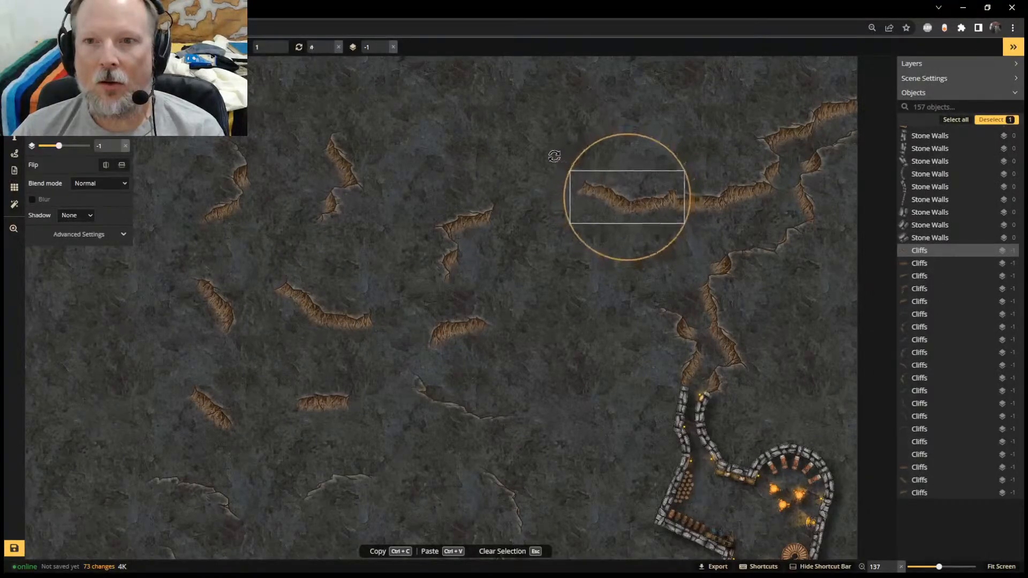
{"action": "left_click_drag", "start_coordinate": [666, 206], "coordinate": [666, 208]}
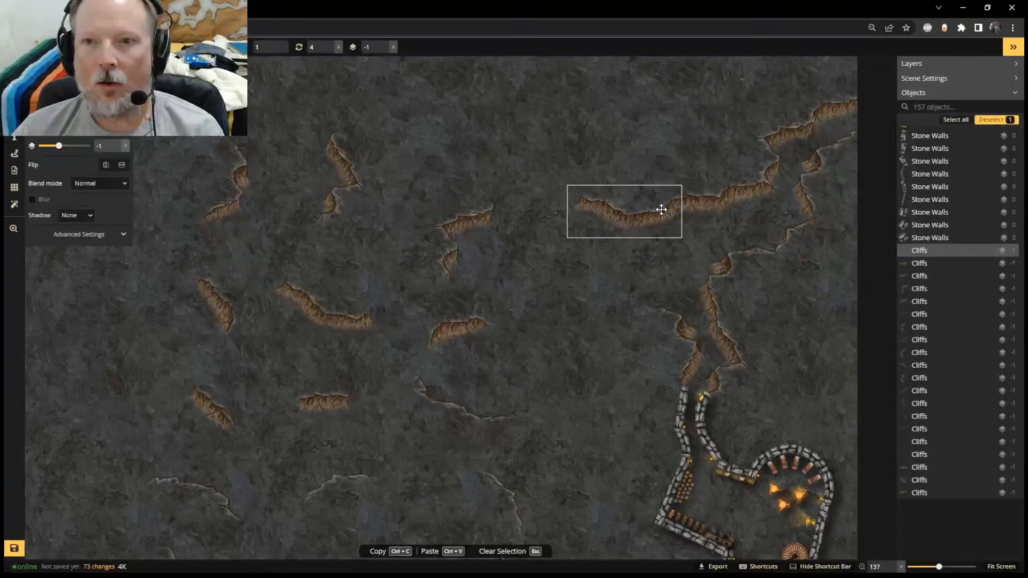
{"action": "left_click", "coordinate": [662, 209]}
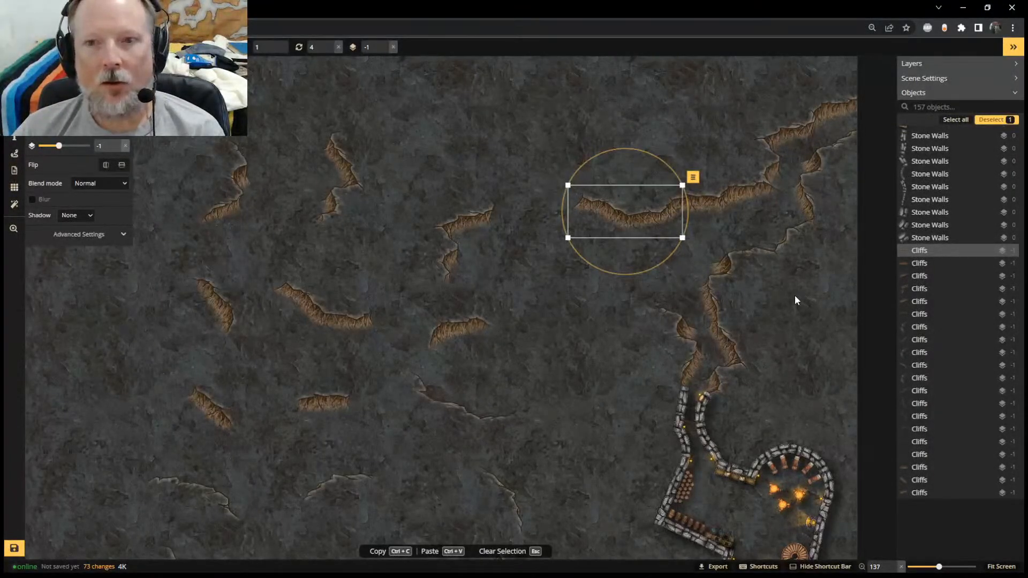
Copy the long thin arched sample cliff, rotate it to 6 degrees, and join it westward to the brown cliff above the stone corridor
{"action": "left_click", "coordinate": [445, 322]}
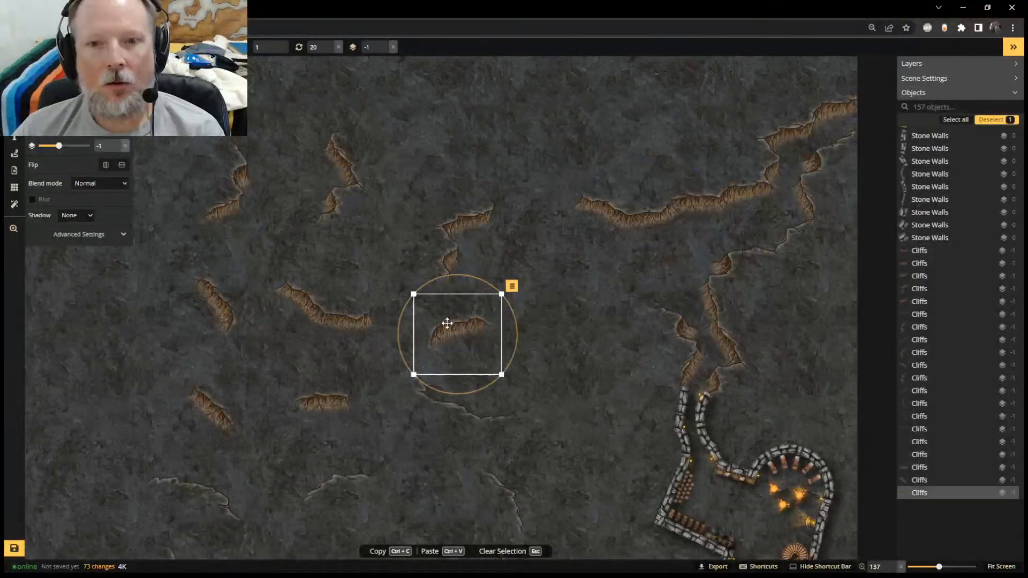
{"action": "scroll", "coordinate": [429, 336], "scroll_direction": "down", "scroll_amount": 5}
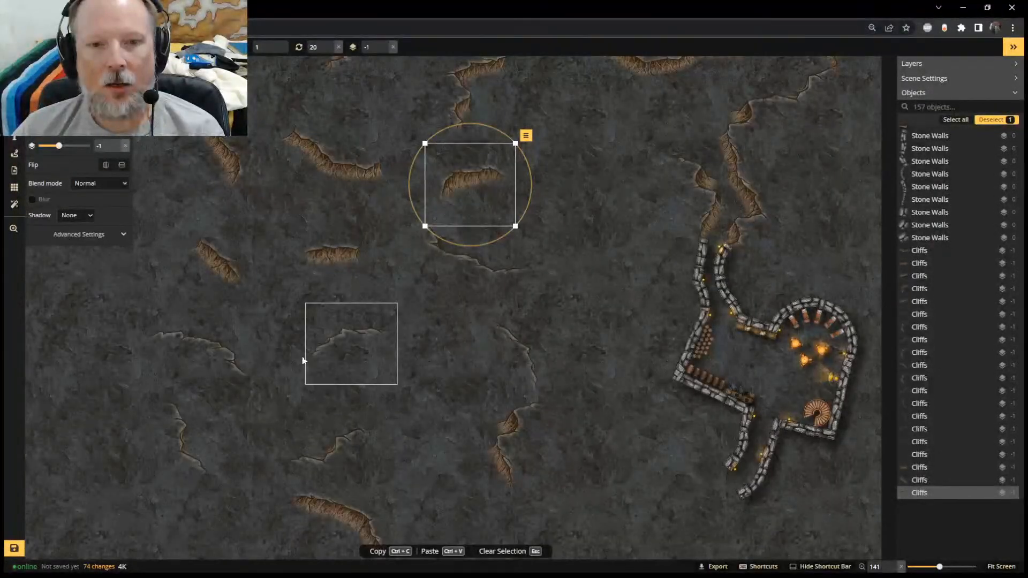
{"action": "left_click", "coordinate": [217, 361]}
{"action": "key", "text": "ctrl+v"}
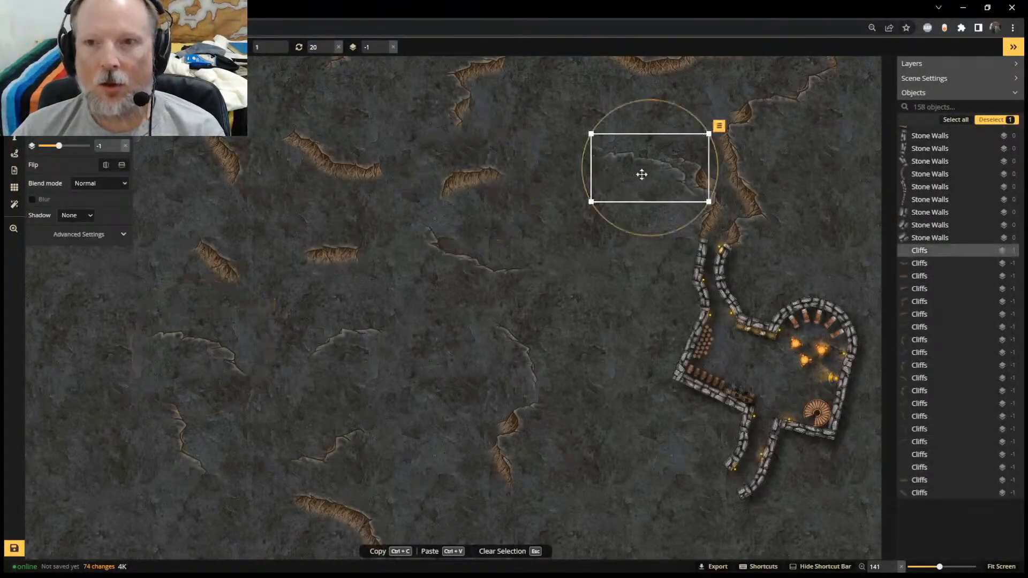
{"action": "left_click_drag", "start_coordinate": [642, 175], "coordinate": [626, 139]}
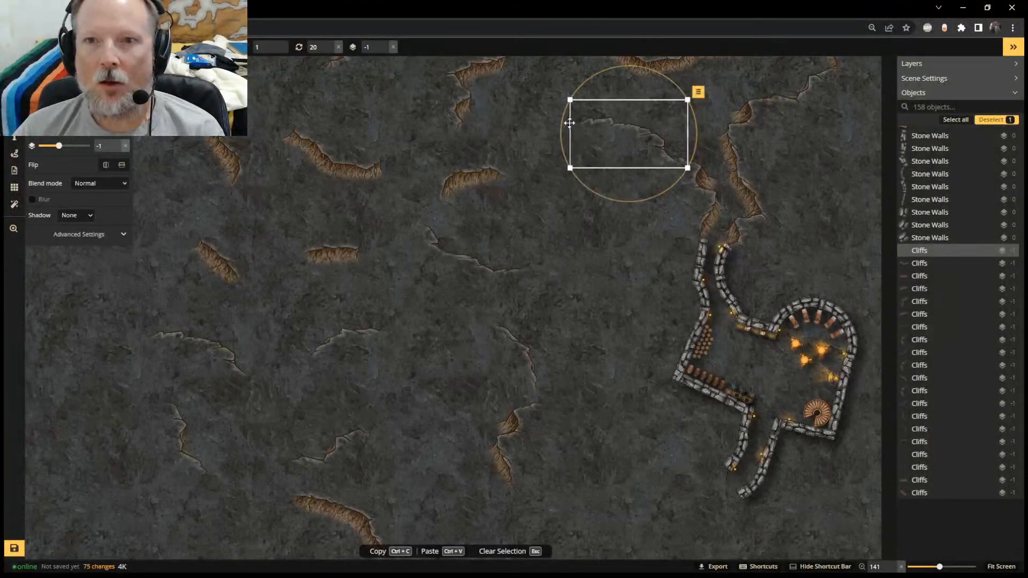
{"action": "left_click_drag", "start_coordinate": [561, 122], "coordinate": [561, 141]}
{"action": "left_click_drag", "start_coordinate": [641, 146], "coordinate": [643, 158]}
{"action": "scroll", "coordinate": [519, 153], "scroll_direction": "up", "scroll_amount": 1}
{"action": "scroll", "coordinate": [524, 151], "scroll_direction": "down", "scroll_amount": 2}
{"action": "scroll", "coordinate": [530, 149], "scroll_direction": "up", "scroll_amount": 1}
{"action": "middle_click_drag", "start_coordinate": [530, 149], "coordinate": [532, 269]}
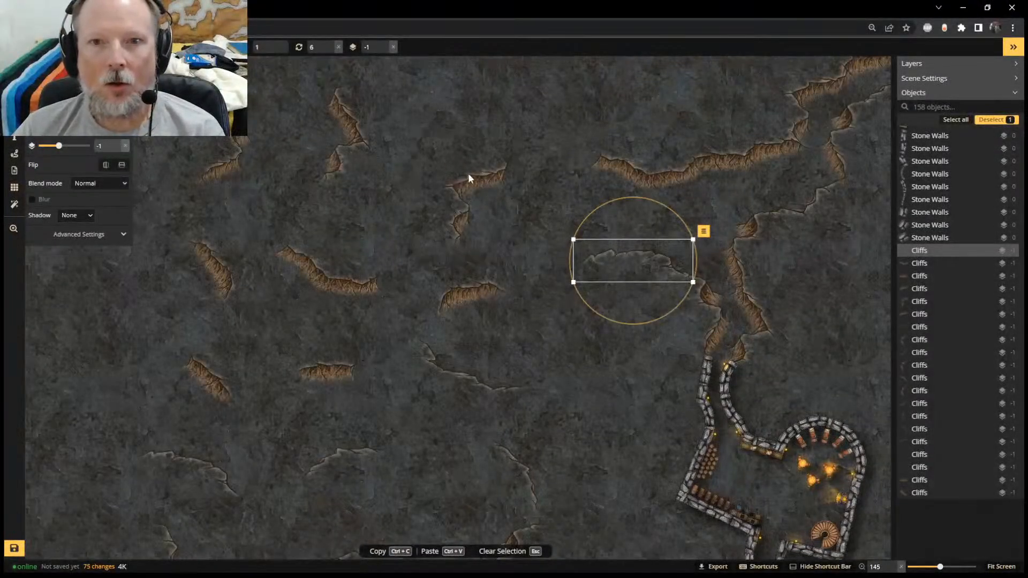
{"action": "key", "text": "ctrl+v"}
{"action": "left_click_drag", "start_coordinate": [468, 172], "coordinate": [515, 142]}
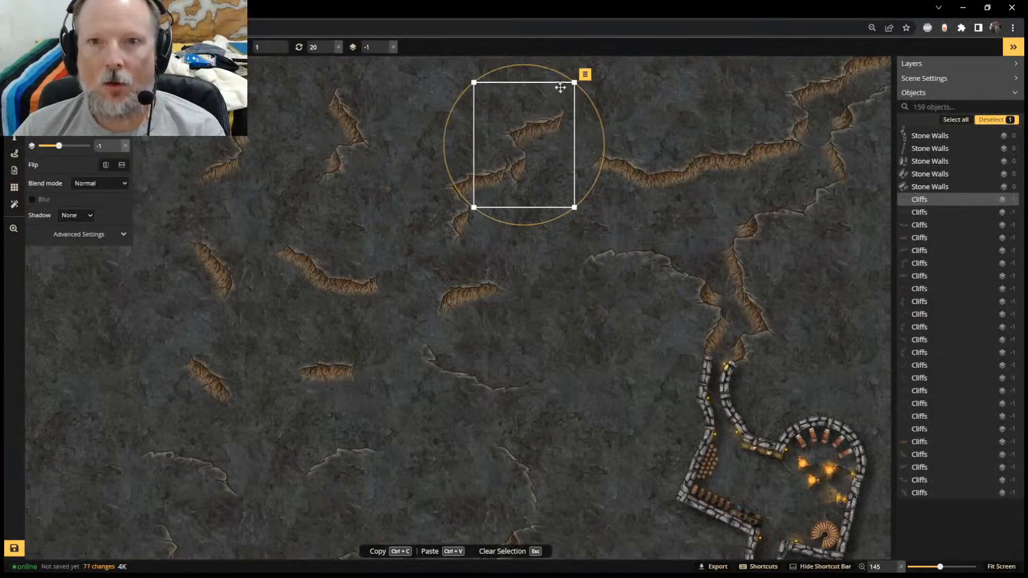
{"action": "key", "text": "ctrl+z"}
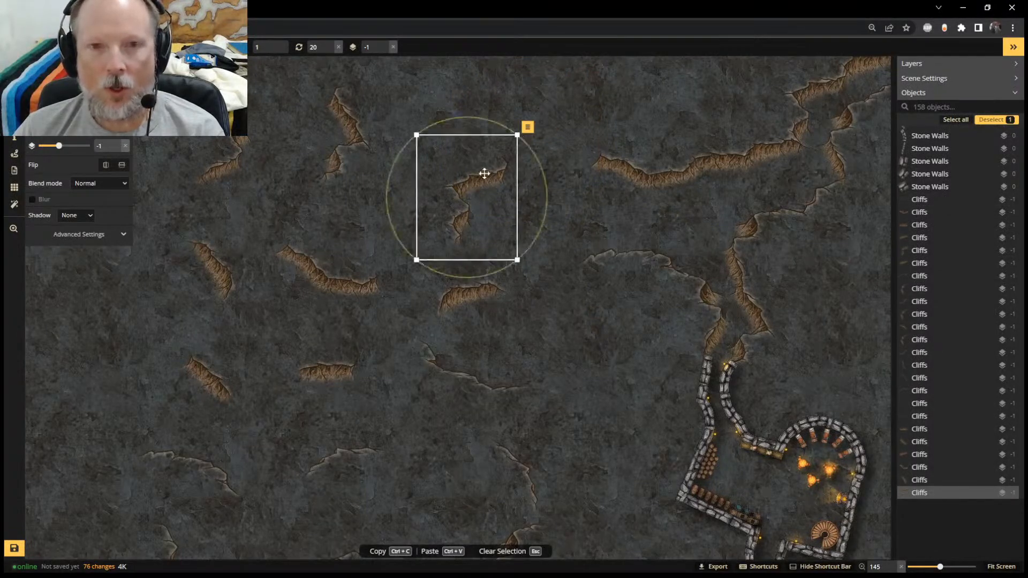
Move the hooked brown sample cliff westward and join a copy of the short curved brown cliff to the north wall's west end
{"action": "left_click_drag", "start_coordinate": [484, 172], "coordinate": [420, 164]}
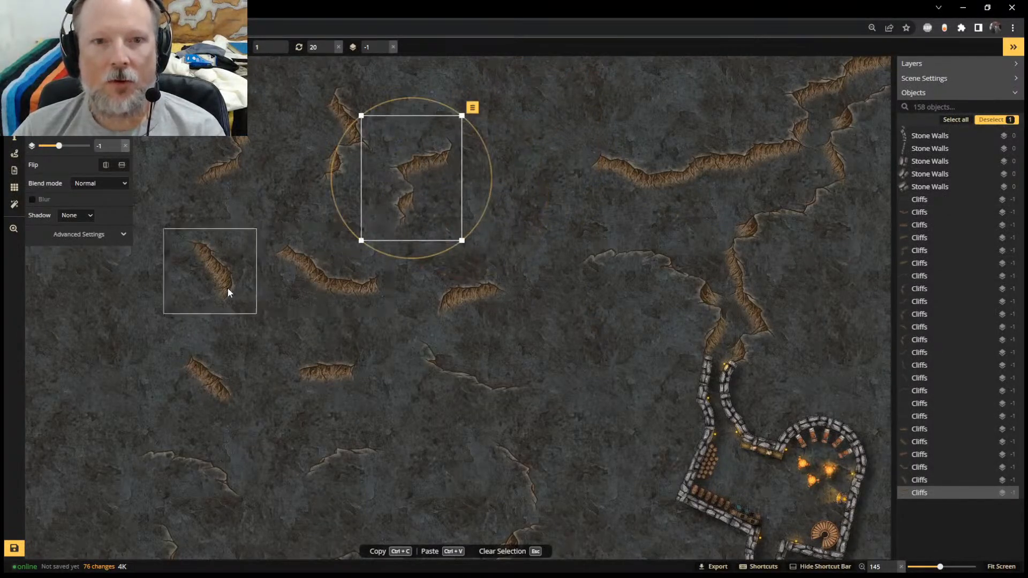
{"action": "left_click", "coordinate": [453, 294]}
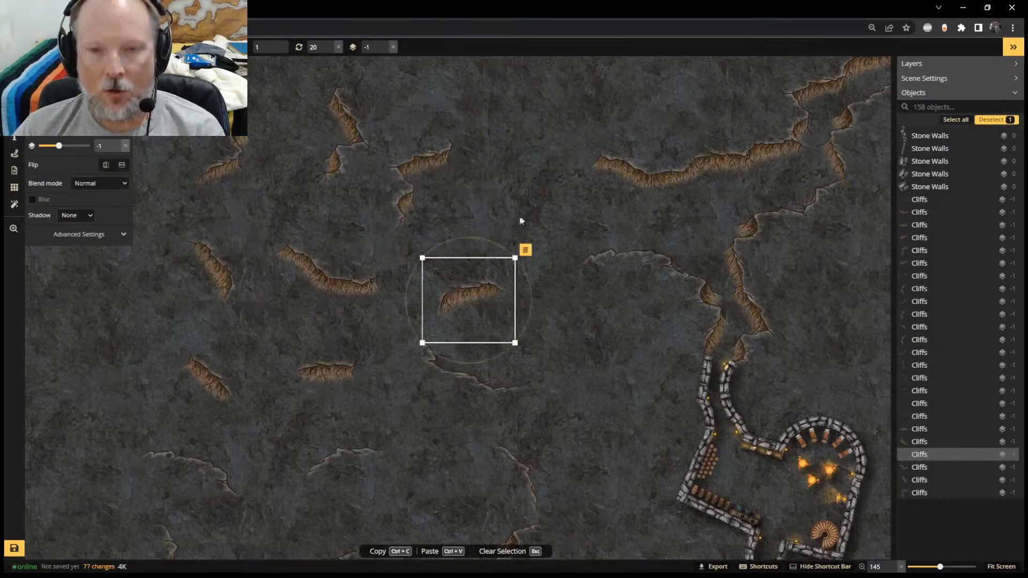
{"action": "key", "text": "ctrl+v"}
{"action": "left_click_drag", "start_coordinate": [574, 174], "coordinate": [579, 168]}
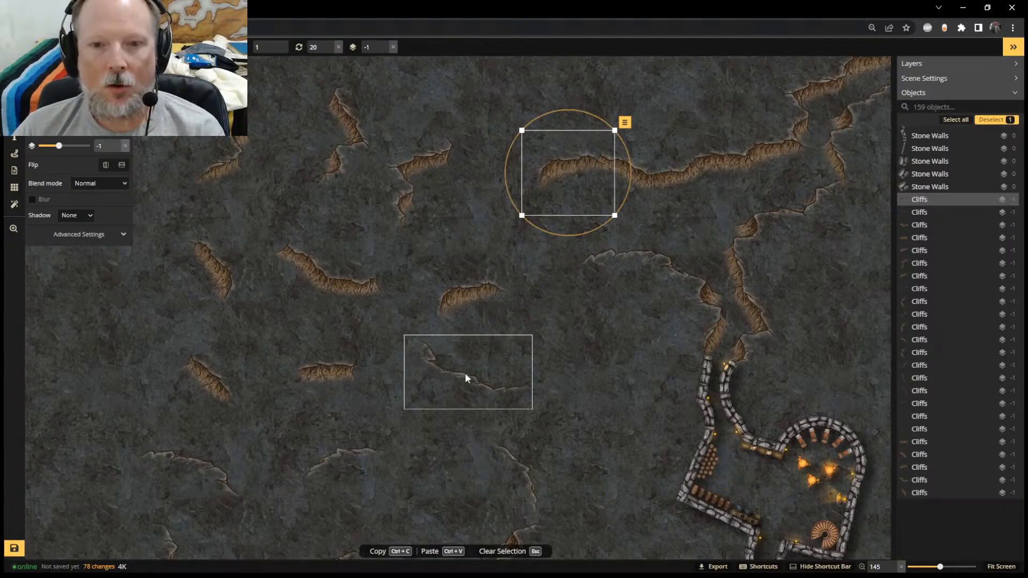
Shift the northern sample cliffs farther northwest as a group, and return the placed short curved cliff to the north wall's west end
{"action": "scroll", "coordinate": [465, 375], "scroll_direction": "down", "scroll_amount": 4}
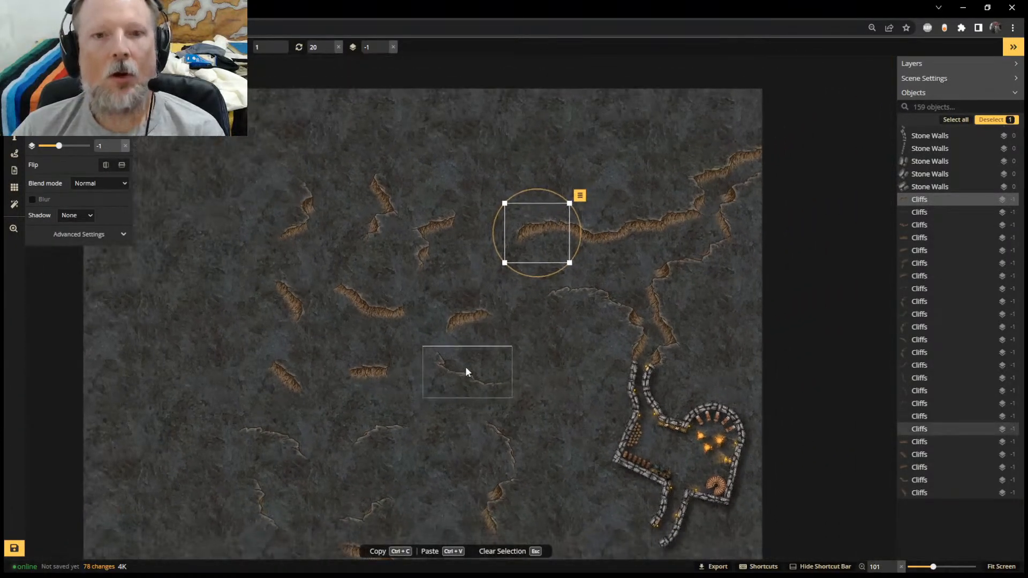
{"action": "left_click_drag", "start_coordinate": [511, 336], "coordinate": [234, 192]}
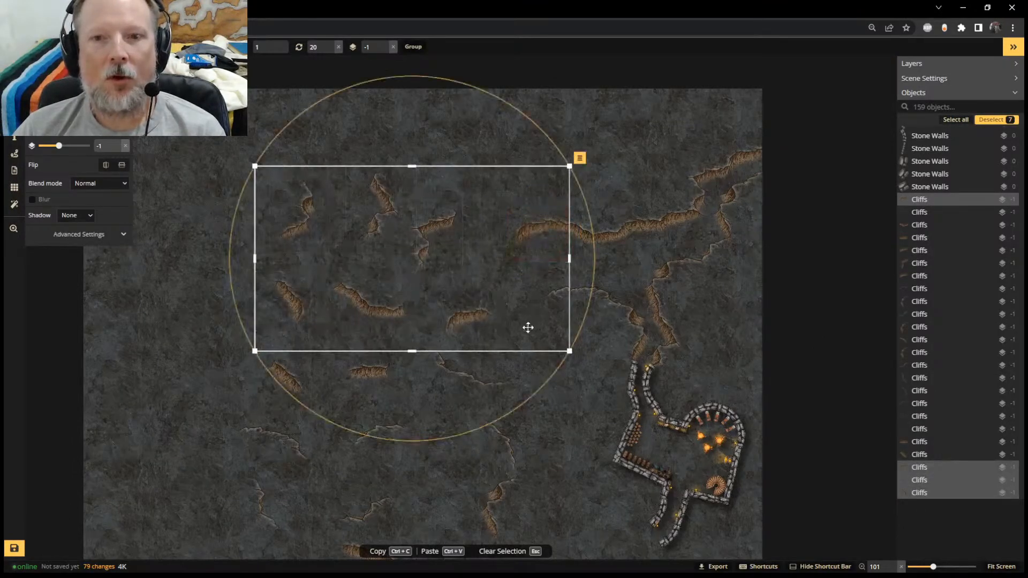
{"action": "left_click_drag", "start_coordinate": [509, 330], "coordinate": [411, 250]}
{"action": "left_click", "coordinate": [455, 152]}
{"action": "left_click_drag", "start_coordinate": [454, 151], "coordinate": [545, 226]}
Add the short thin curved sample cliff to the selected brown wall cliff and paste copies of both
{"action": "scroll", "coordinate": [562, 329], "scroll_direction": "up", "scroll_amount": 2}
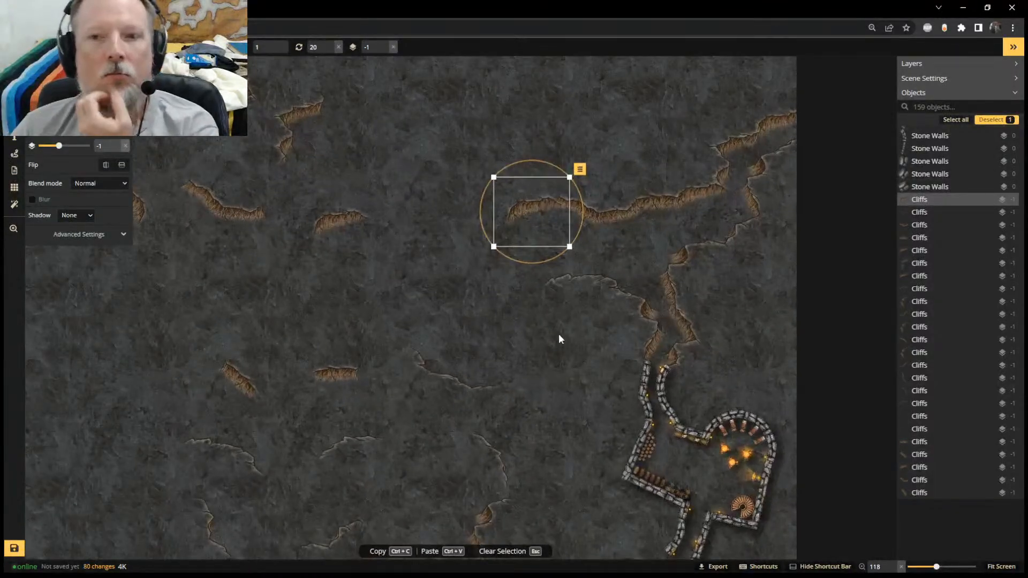
{"action": "scroll", "coordinate": [321, 293], "scroll_direction": "up", "scroll_amount": 1}
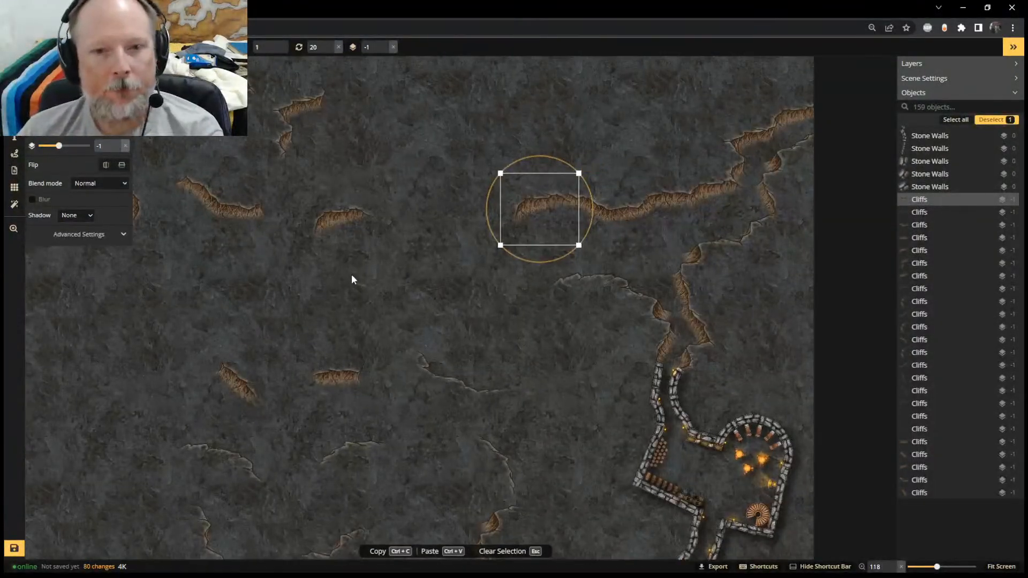
{"action": "middle_click_drag", "start_coordinate": [351, 274], "coordinate": [410, 266]}
{"action": "scroll", "coordinate": [409, 370], "scroll_direction": "down", "scroll_amount": 1}
{"action": "scroll", "coordinate": [493, 431], "scroll_direction": "up", "scroll_amount": 1}
{"action": "middle_click_drag", "start_coordinate": [493, 431], "coordinate": [491, 306]}
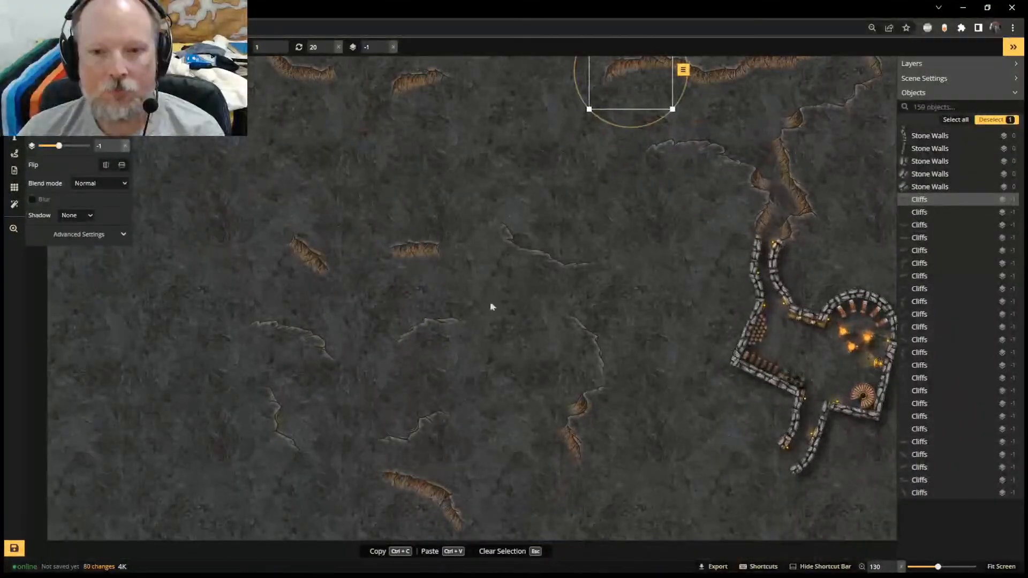
{"action": "left_click", "coordinate": [432, 328], "text": "shift"}
{"action": "key", "text": "ctrl+c"}
{"action": "key", "text": "ctrl+v"}
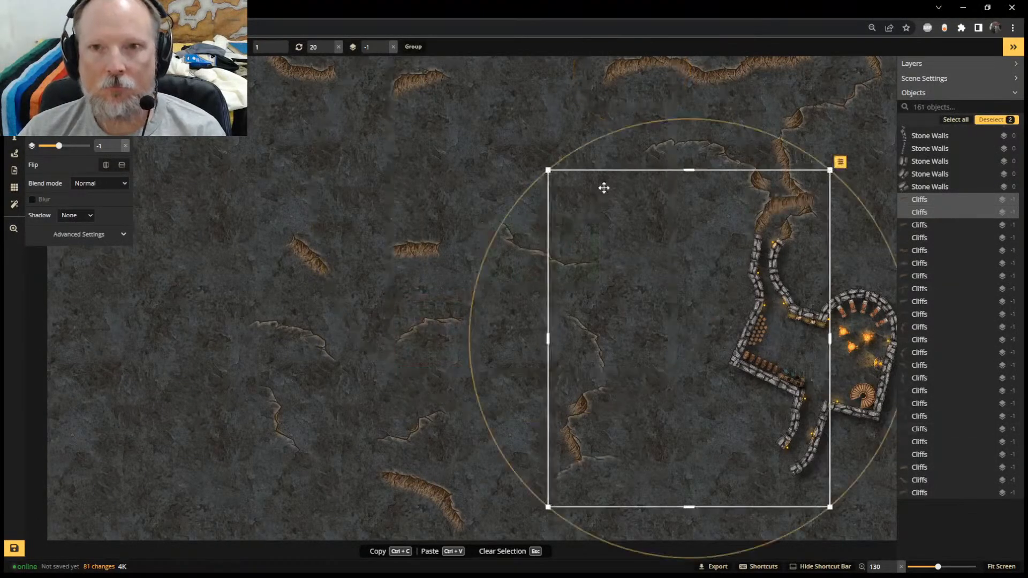
Copy only the short thin curved sample cliff and join it to the west end of the tunnel's south wall
{"action": "left_click", "coordinate": [440, 335]}
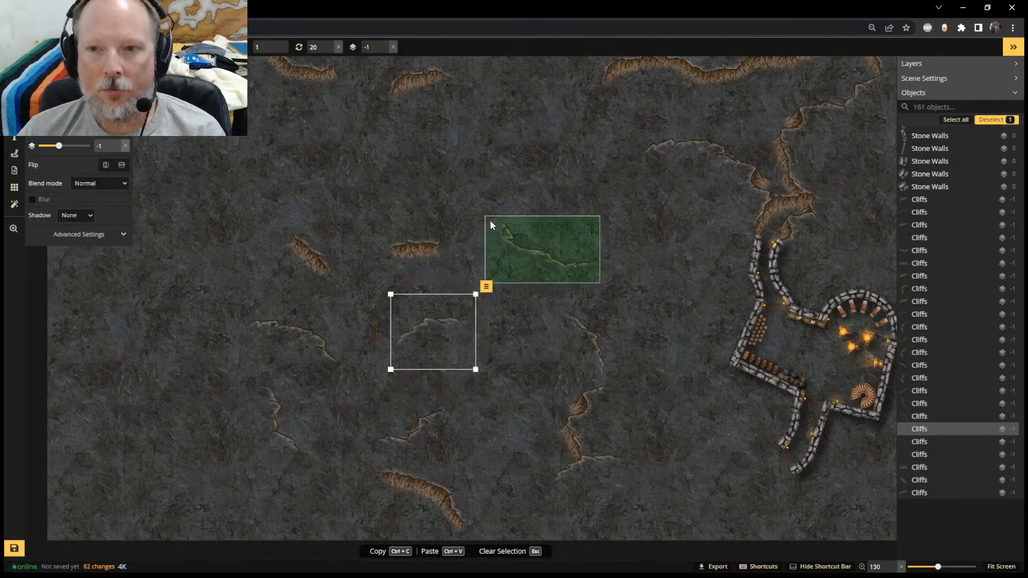
{"action": "key", "text": "ctrl+c"}
{"action": "key", "text": "ctrl+v"}
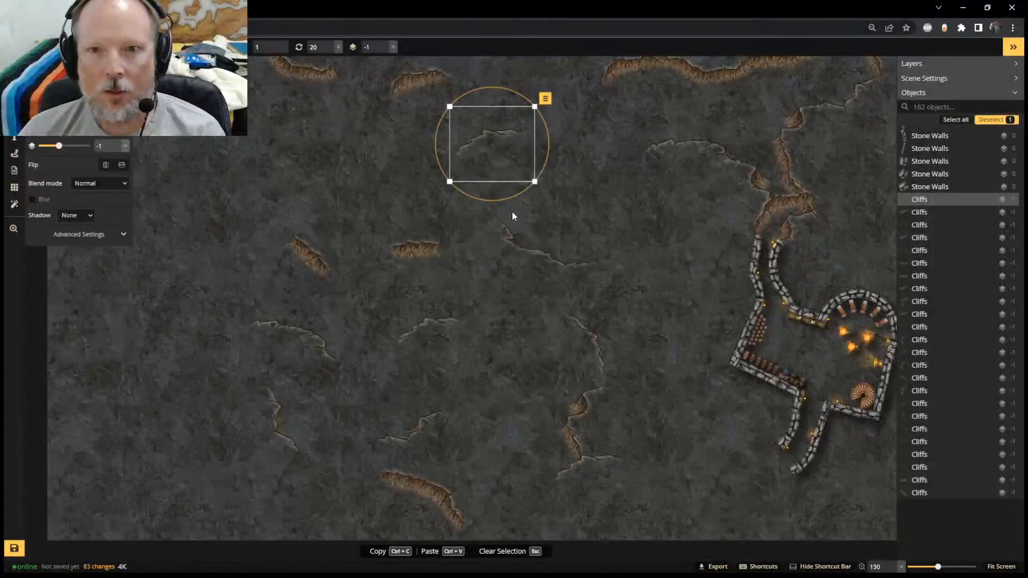
{"action": "scroll", "coordinate": [601, 191], "scroll_direction": "down", "scroll_amount": 3}
{"action": "scroll", "coordinate": [602, 192], "scroll_direction": "up", "scroll_amount": 4}
{"action": "middle_click_drag", "start_coordinate": [602, 192], "coordinate": [568, 270]}
{"action": "left_click_drag", "start_coordinate": [450, 198], "coordinate": [580, 221]}
Copy the long thin sagging sample cliff, rotate it to 5 degrees, and join it to the south wall's west end
{"action": "left_click", "coordinate": [530, 339]}
{"action": "key", "text": "ctrl+c"}
{"action": "key", "text": "ctrl+v"}
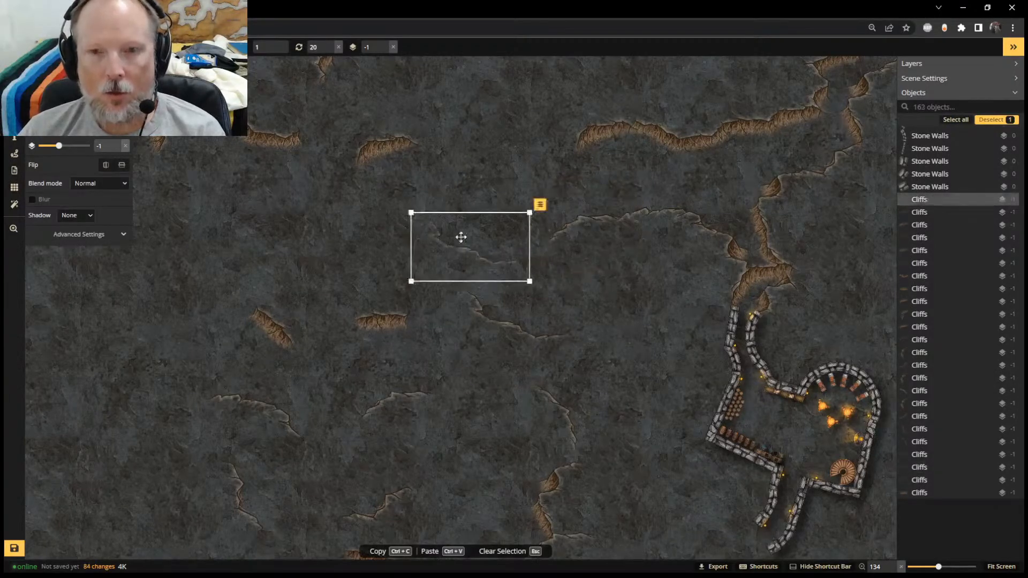
{"action": "left_click_drag", "start_coordinate": [539, 206], "coordinate": [547, 215]}
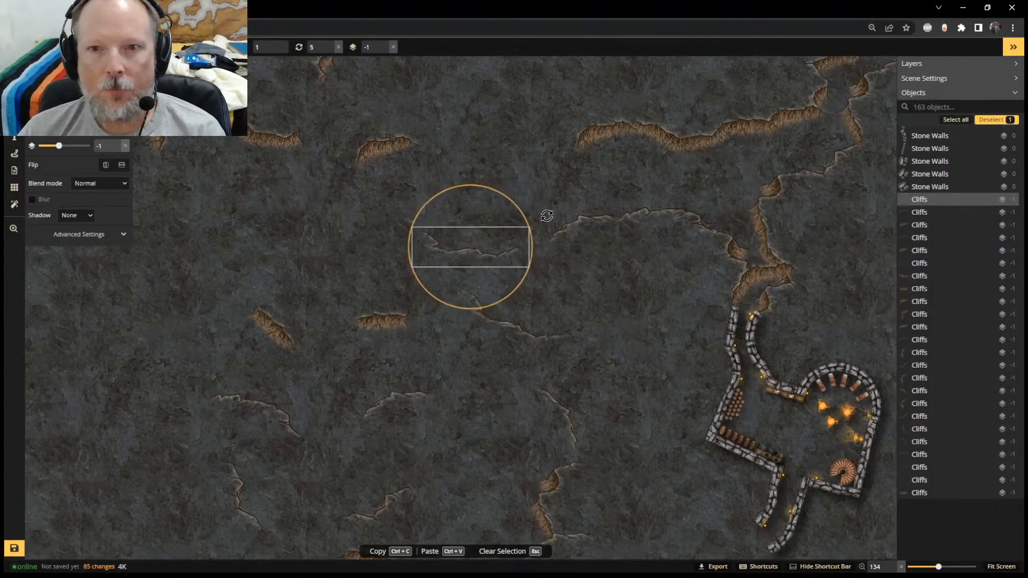
{"action": "left_click_drag", "start_coordinate": [496, 250], "coordinate": [526, 239]}
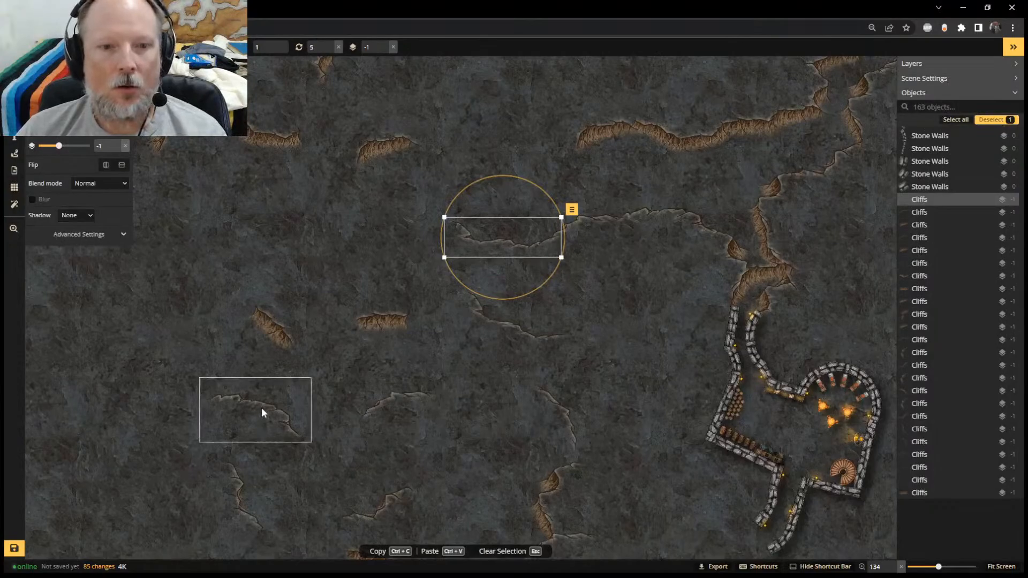
Extend the south wall farther west with another copy of the short thin curved sample cliff
{"action": "scroll", "coordinate": [506, 248], "scroll_direction": "down", "scroll_amount": 3}
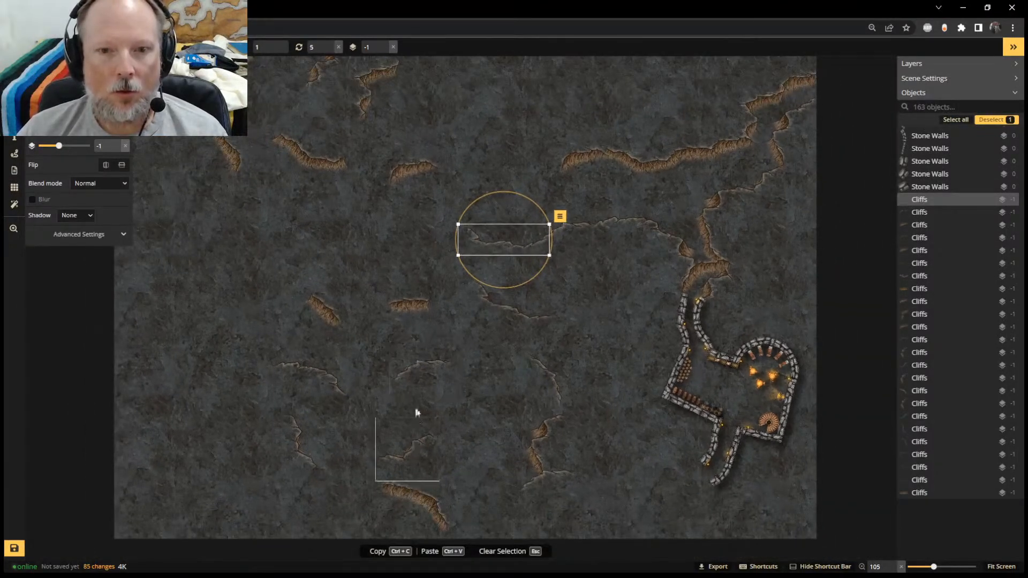
{"action": "left_click", "coordinate": [416, 363]}
{"action": "left_click", "coordinate": [445, 226]}
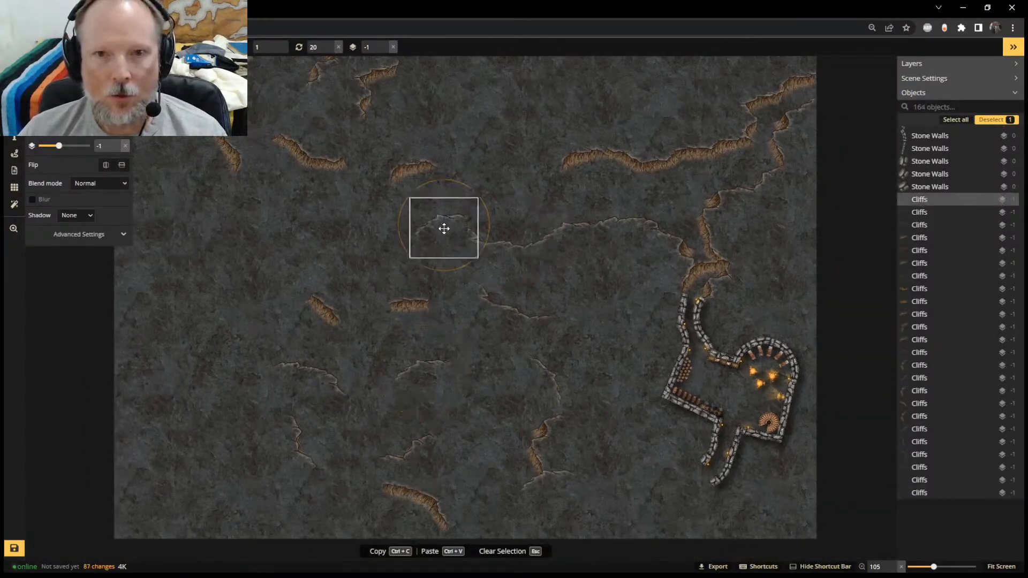
{"action": "left_click", "coordinate": [439, 239]}
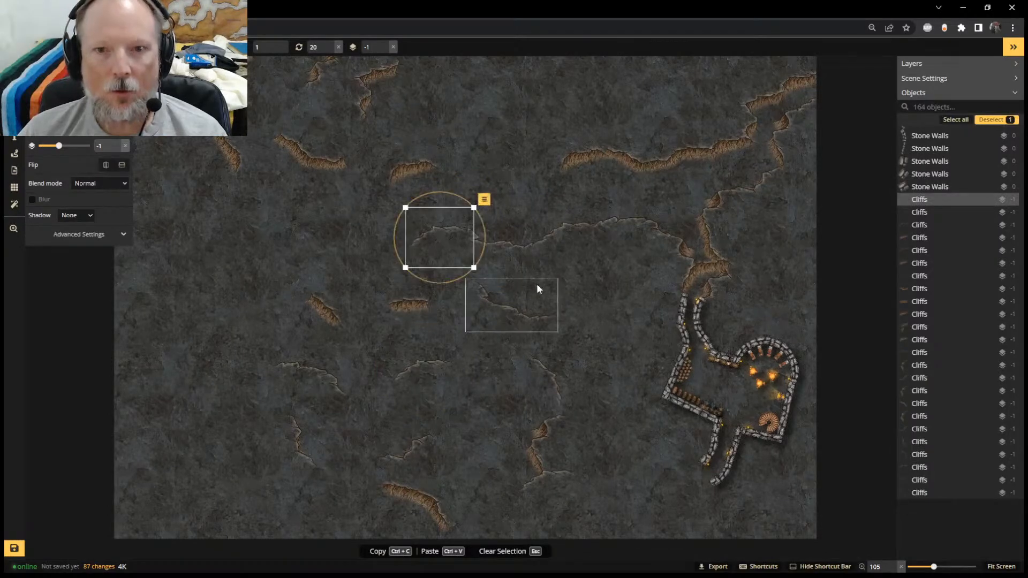
Rotate the north wall's long curved brown cliff to 350 degrees, lower it slightly, and realign the short curved cliff with its west end
{"action": "scroll", "coordinate": [591, 200], "scroll_direction": "up", "scroll_amount": 3}
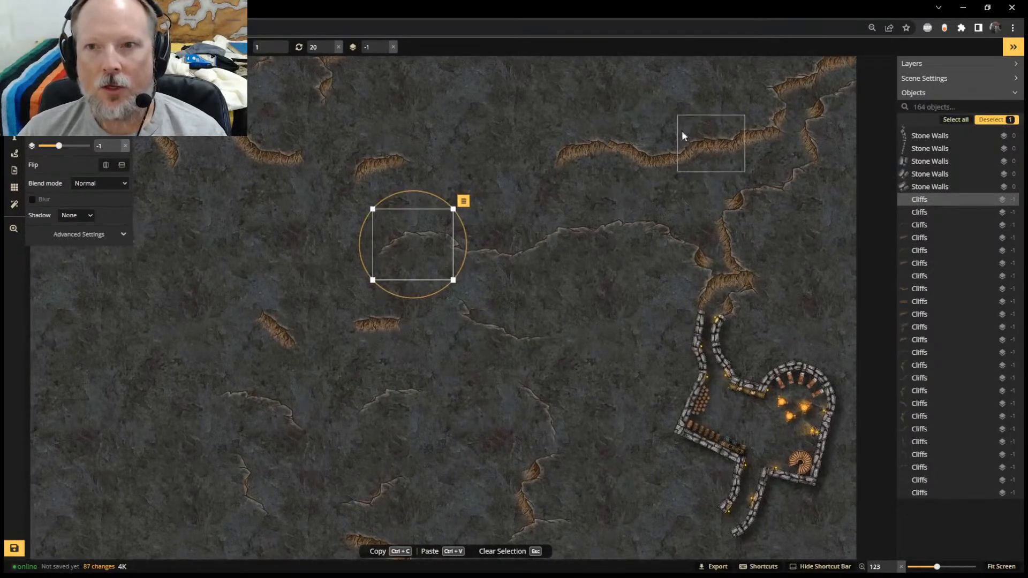
{"action": "left_click", "coordinate": [672, 154]}
{"action": "left_click_drag", "start_coordinate": [619, 104], "coordinate": [612, 114]}
{"action": "left_click_drag", "start_coordinate": [664, 150], "coordinate": [669, 159]}
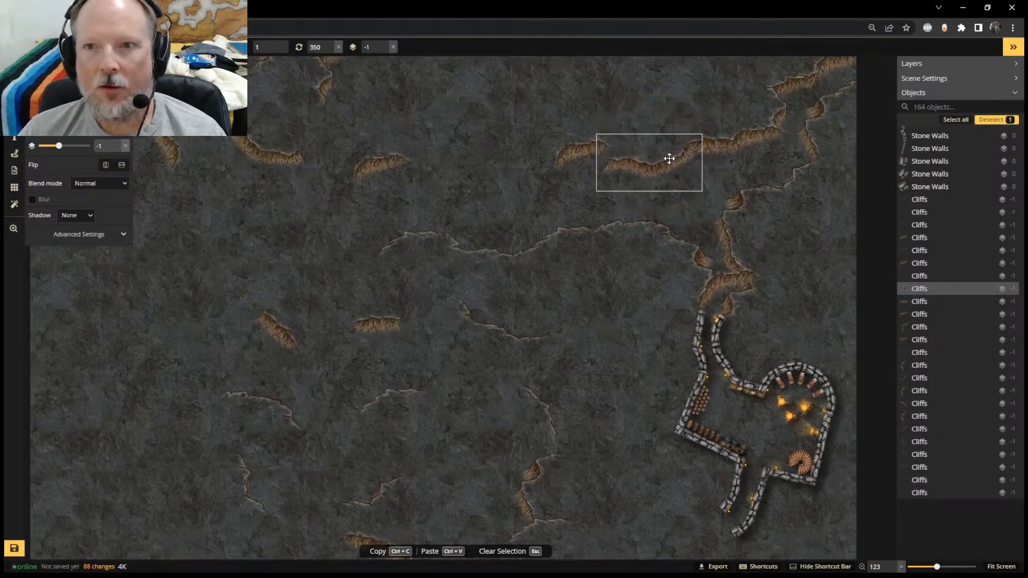
{"action": "left_click_drag", "start_coordinate": [569, 152], "coordinate": [572, 172]}
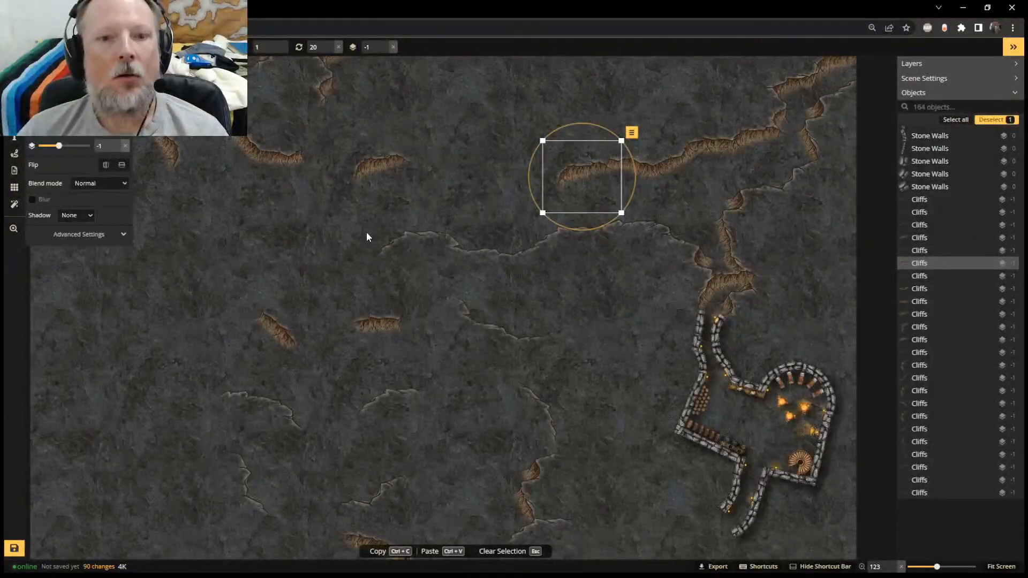
Try a copy of the short diagonal brown sample cliff rotated to 250 degrees for the north wall, and undo it
{"action": "scroll", "coordinate": [370, 238], "scroll_direction": "down", "scroll_amount": 1}
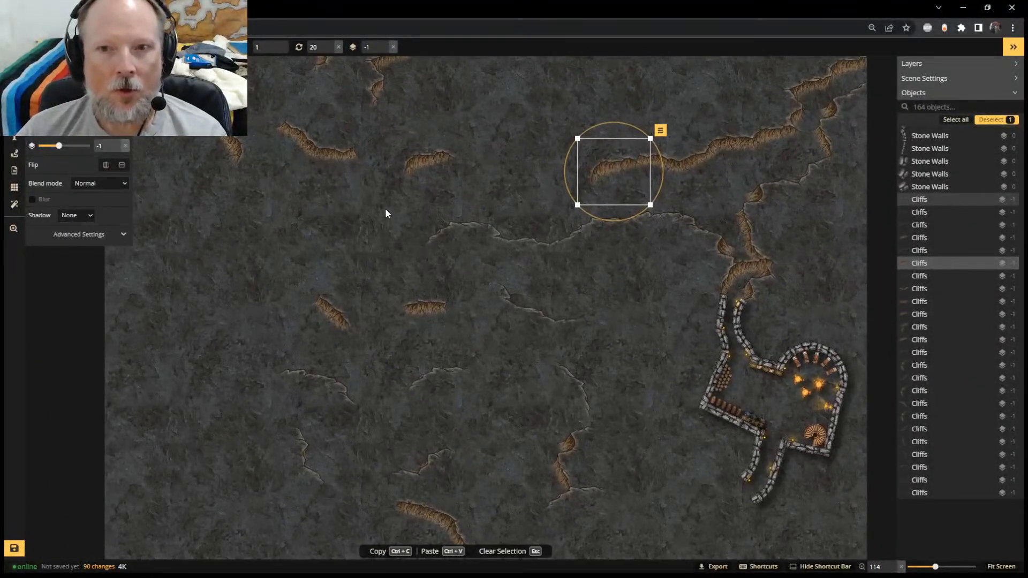
{"action": "scroll", "coordinate": [345, 289], "scroll_direction": "up", "scroll_amount": 2}
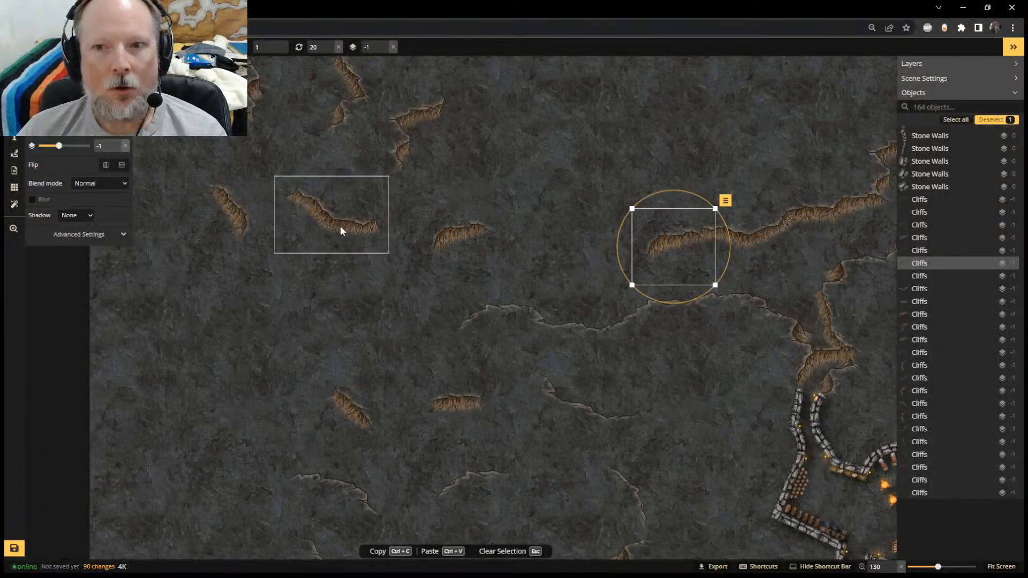
{"action": "left_click", "coordinate": [360, 414]}
{"action": "key", "text": "ctrl+c"}
{"action": "key", "text": "ctrl+v"}
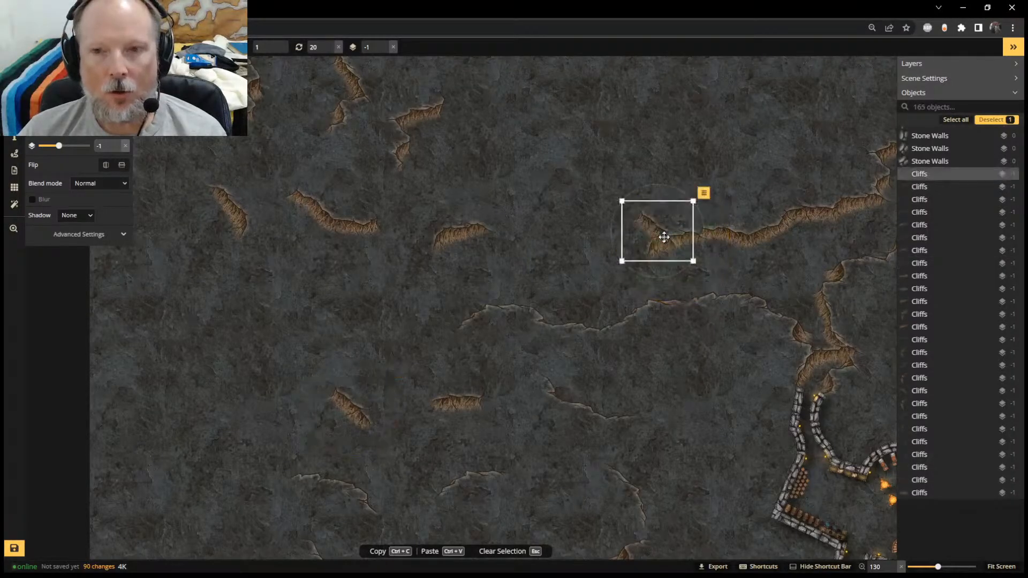
{"action": "left_click_drag", "start_coordinate": [649, 220], "coordinate": [629, 194]}
{"action": "left_click_drag", "start_coordinate": [634, 280], "coordinate": [536, 345]}
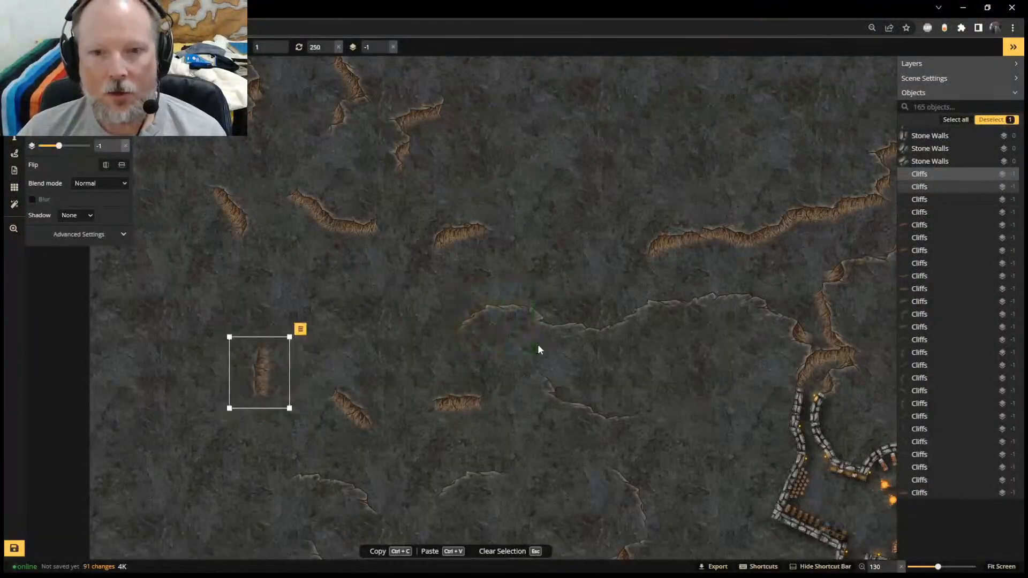
{"action": "key", "text": "ctrl+z"}
{"action": "key", "text": "ctrl+z"}
{"action": "key", "text": "ctrl+z"}
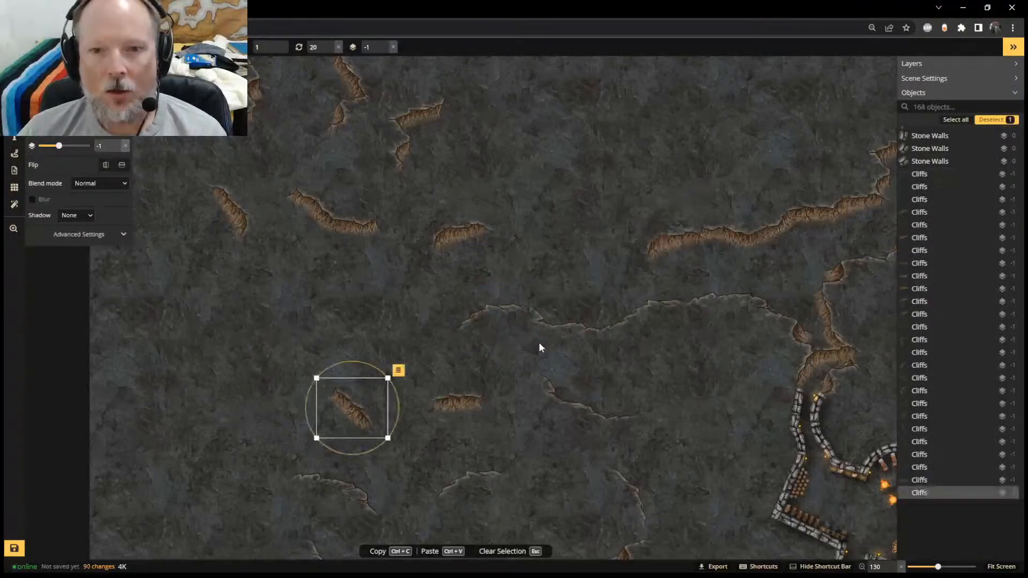
Copy the arched brown sample cliff from the map's south edge, rotate it to 8 degrees, and join it to the north wall's west end
{"action": "scroll", "coordinate": [539, 347], "scroll_direction": "down", "scroll_amount": 2}
{"action": "right_click_drag", "start_coordinate": [617, 431], "coordinate": [620, 333]}
{"action": "left_click", "coordinate": [486, 495]}
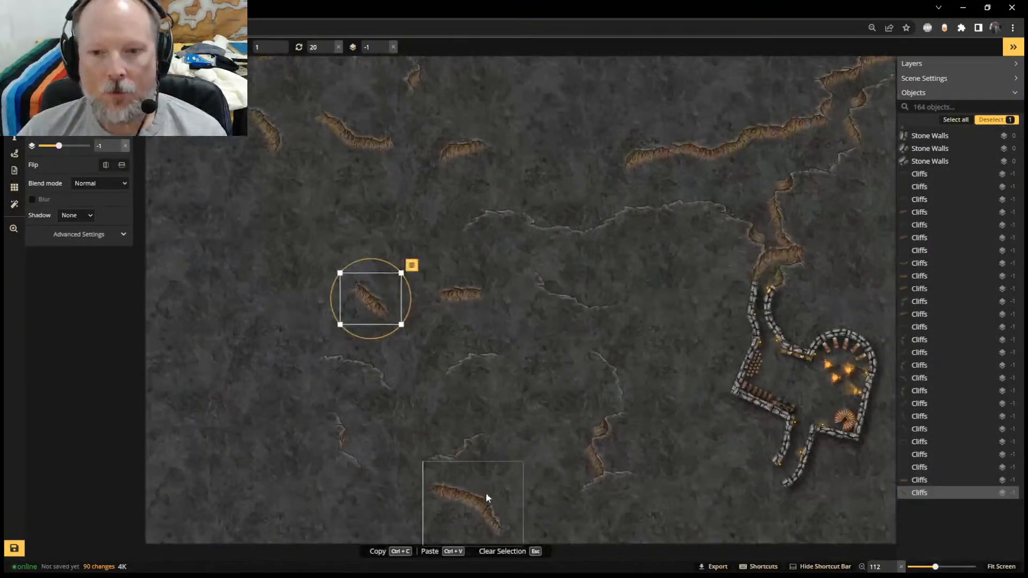
{"action": "key", "text": "ctrl+c"}
{"action": "key", "text": "ctrl+v"}
{"action": "left_click", "coordinate": [570, 161]}
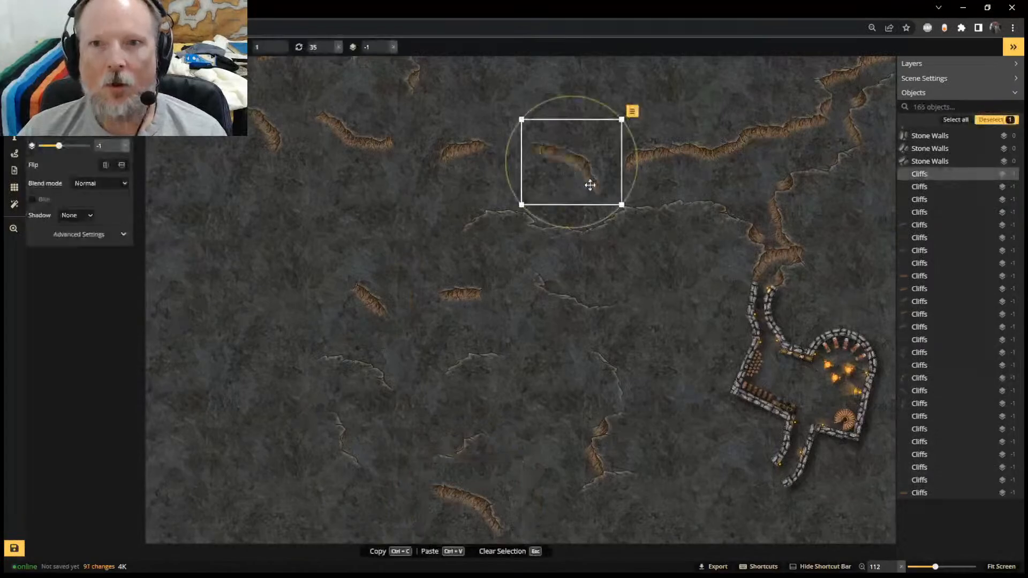
{"action": "scroll", "coordinate": [586, 182], "scroll_direction": "up", "scroll_amount": 1}
{"action": "left_click_drag", "start_coordinate": [560, 88], "coordinate": [535, 106]}
{"action": "left_click_drag", "start_coordinate": [587, 167], "coordinate": [604, 167]}
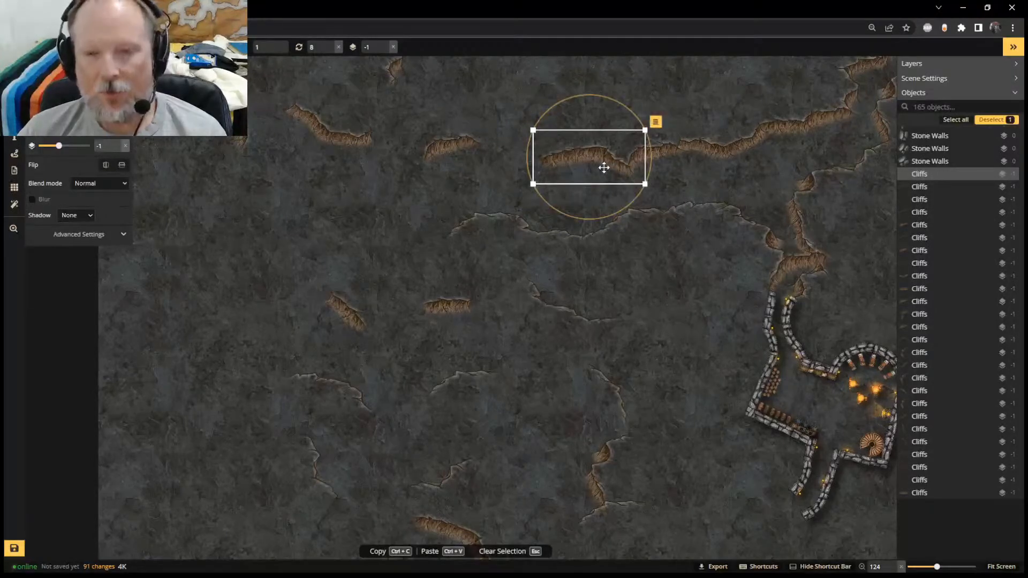
Replace the arched cliff at the north wall's west end with a copy of the wall's three westernmost cliffs, rotated to 131 degrees
{"action": "key", "text": "Delete"}
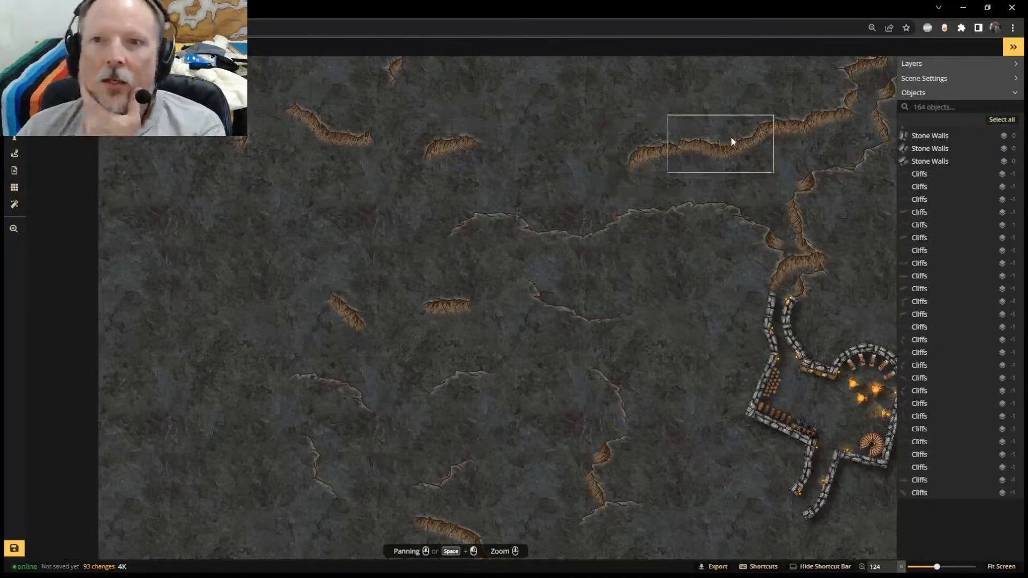
{"action": "left_click_drag", "start_coordinate": [615, 105], "coordinate": [764, 150]}
{"action": "key", "text": "ctrl+c"}
{"action": "key", "text": "ctrl+v"}
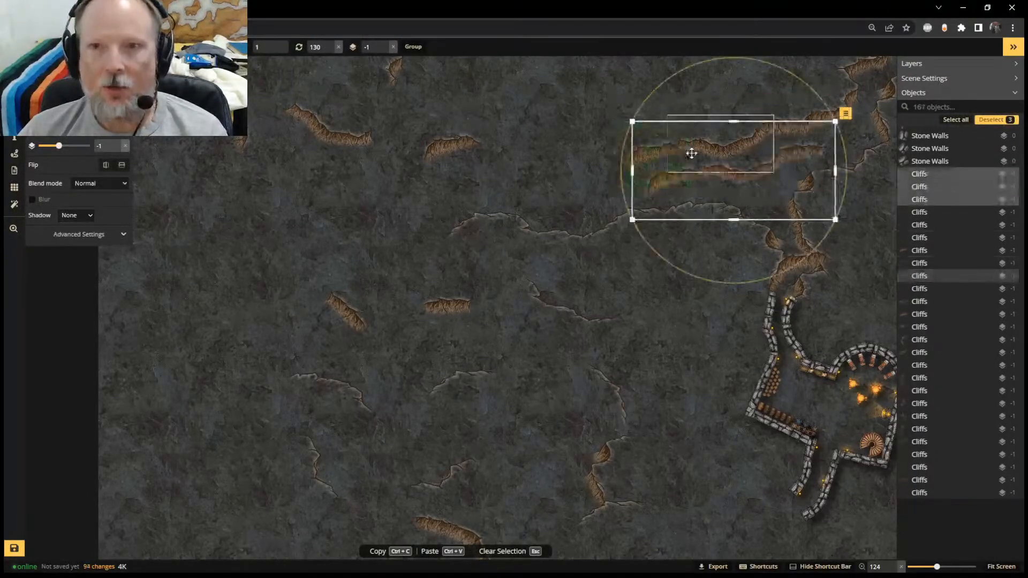
{"action": "left_click_drag", "start_coordinate": [689, 154], "coordinate": [502, 161]}
{"action": "left_click_drag", "start_coordinate": [560, 112], "coordinate": [581, 77]}
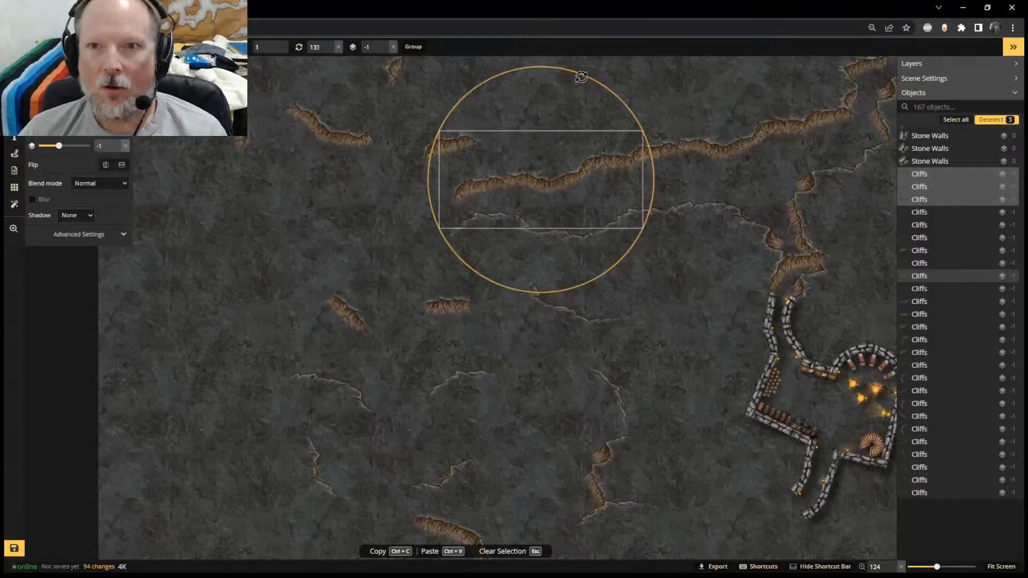
{"action": "left_click_drag", "start_coordinate": [559, 178], "coordinate": [558, 178]}
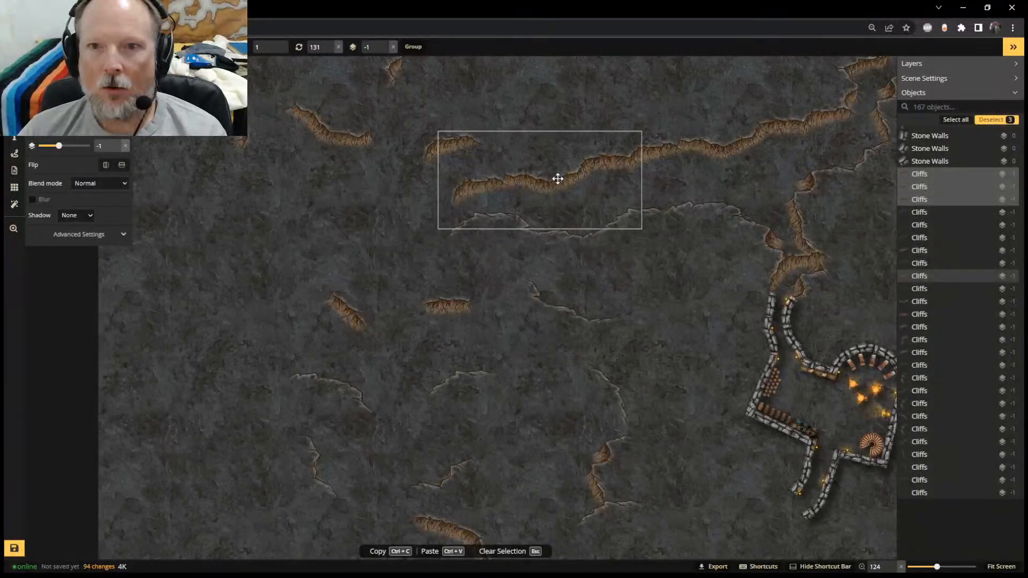
Move the short curved brown cliff blocking the tunnel junction north of the stone room to open ground at the map's far west
{"action": "left_click", "coordinate": [631, 231]}
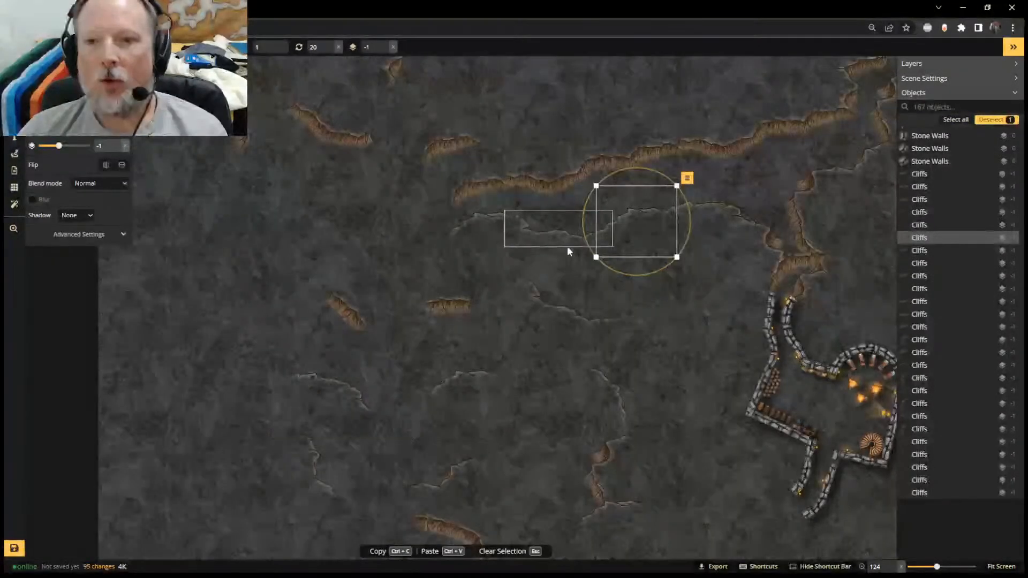
{"action": "left_click", "coordinate": [705, 243]}
{"action": "left_click", "coordinate": [604, 236]}
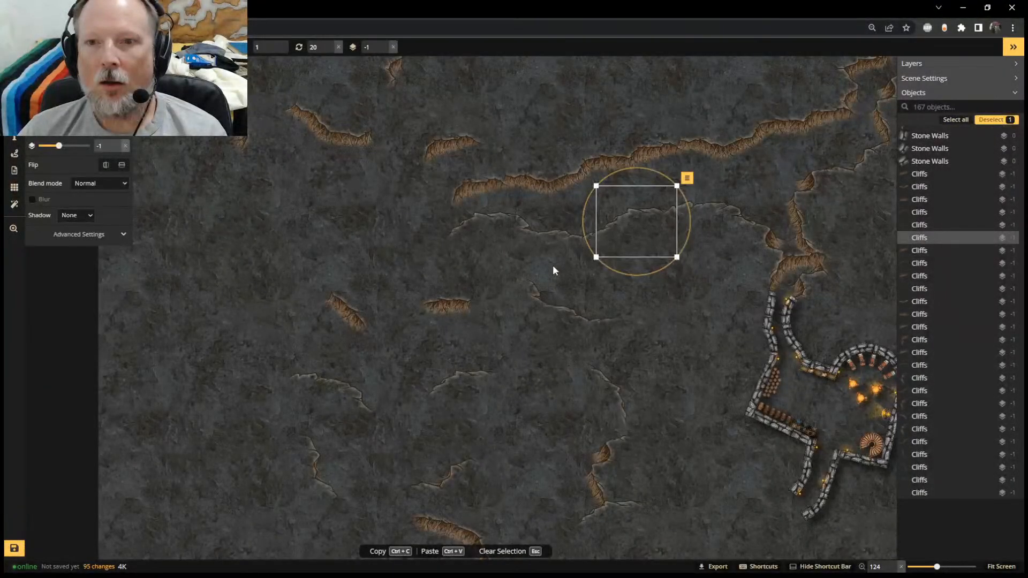
{"action": "left_click", "coordinate": [856, 216]}
{"action": "left_click", "coordinate": [798, 267]}
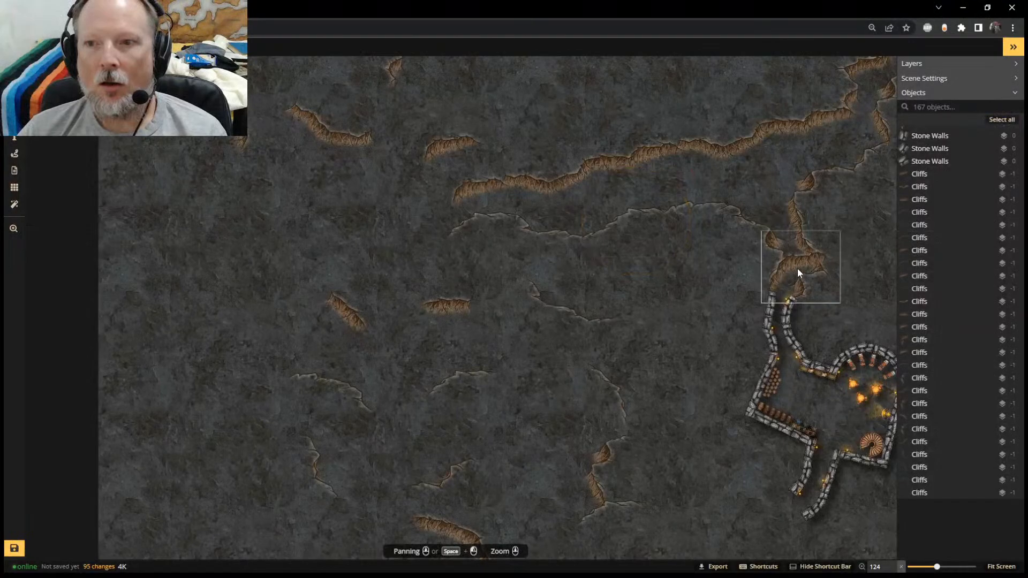
{"action": "left_click_drag", "start_coordinate": [798, 264], "coordinate": [213, 357]}
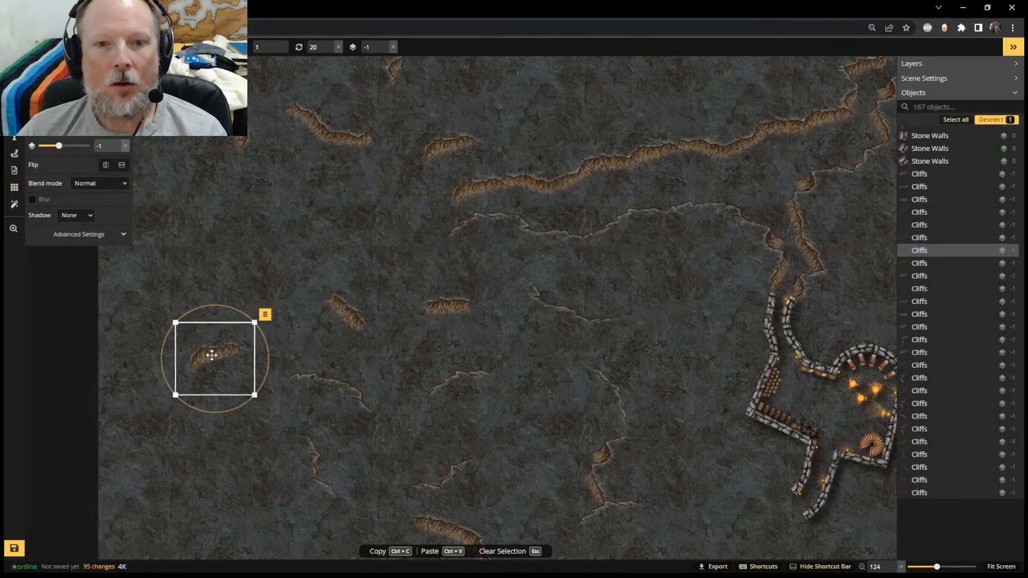
Join the long curved brown sample cliff to the north wall's west end, and attach the hooked brown sample cliff beyond it
{"action": "left_click", "coordinate": [434, 142]}
{"action": "left_click", "coordinate": [287, 128]}
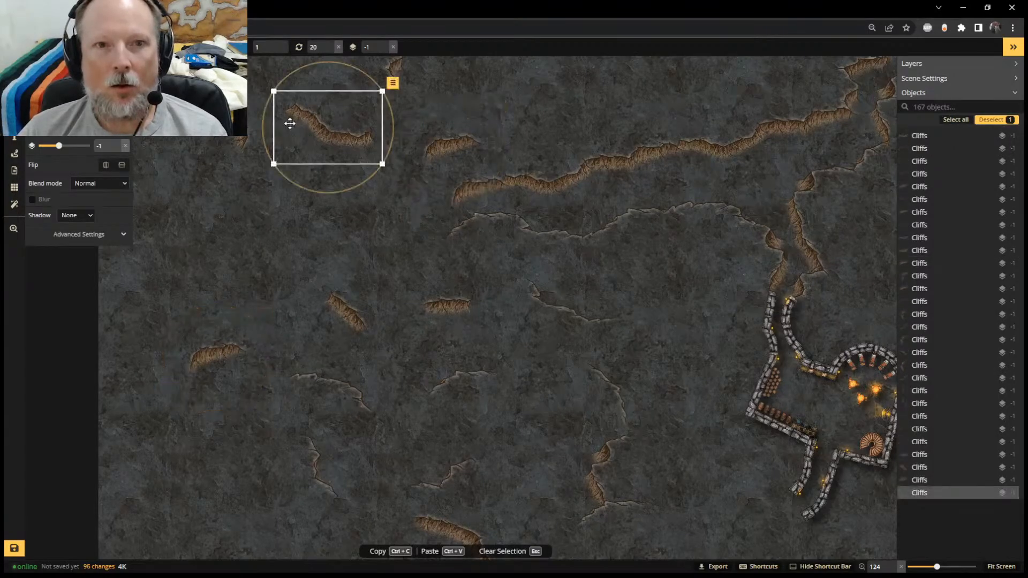
{"action": "scroll", "coordinate": [326, 171], "scroll_direction": "down", "scroll_amount": 3}
{"action": "middle_click_drag", "start_coordinate": [326, 171], "coordinate": [320, 229]}
{"action": "scroll", "coordinate": [318, 226], "scroll_direction": "up", "scroll_amount": 1}
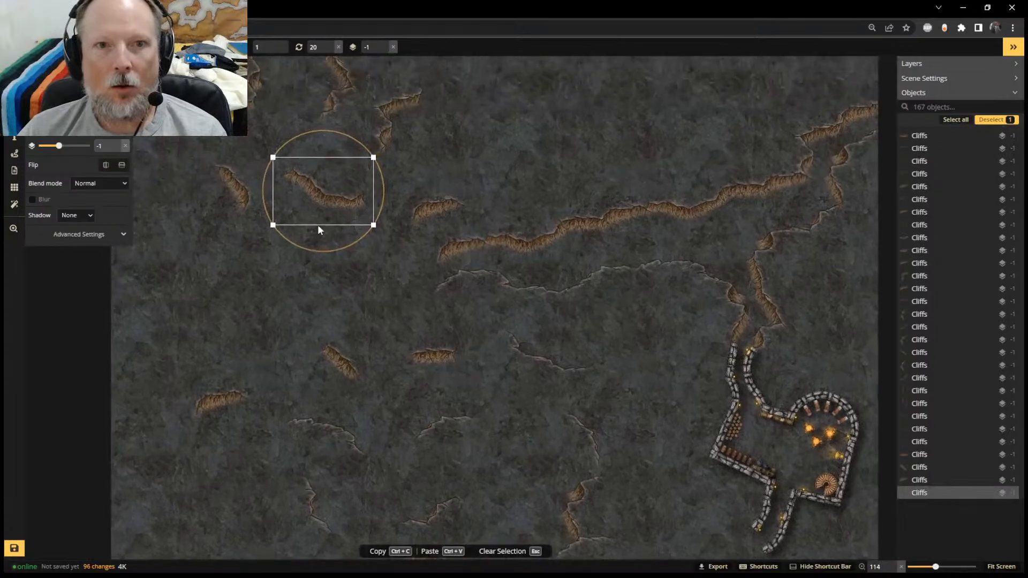
{"action": "left_click_drag", "start_coordinate": [340, 191], "coordinate": [390, 290]}
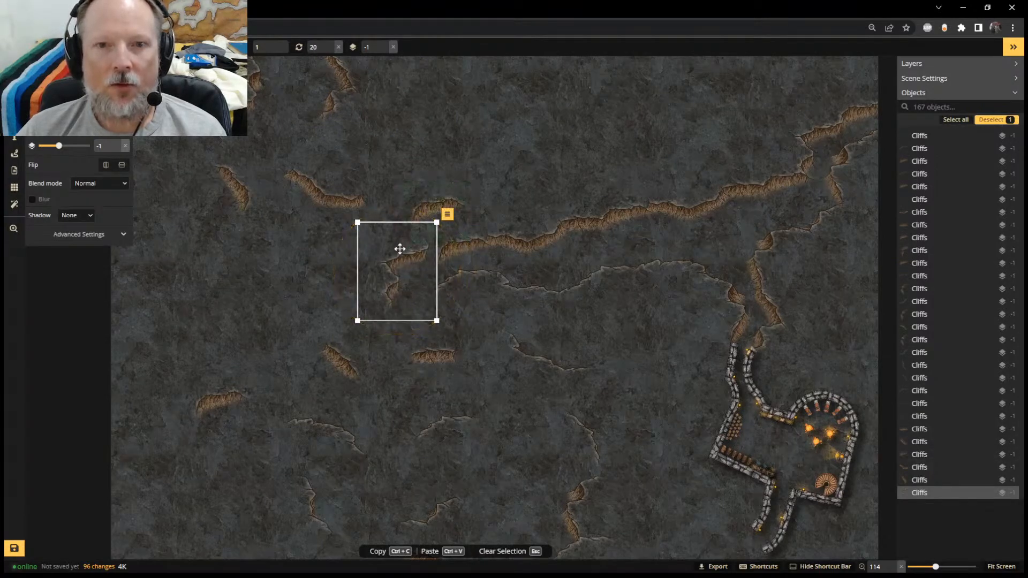
{"action": "left_click_drag", "start_coordinate": [401, 246], "coordinate": [435, 96]}
{"action": "left_click_drag", "start_coordinate": [322, 203], "coordinate": [405, 254]}
{"action": "left_click_drag", "start_coordinate": [445, 118], "coordinate": [355, 249]}
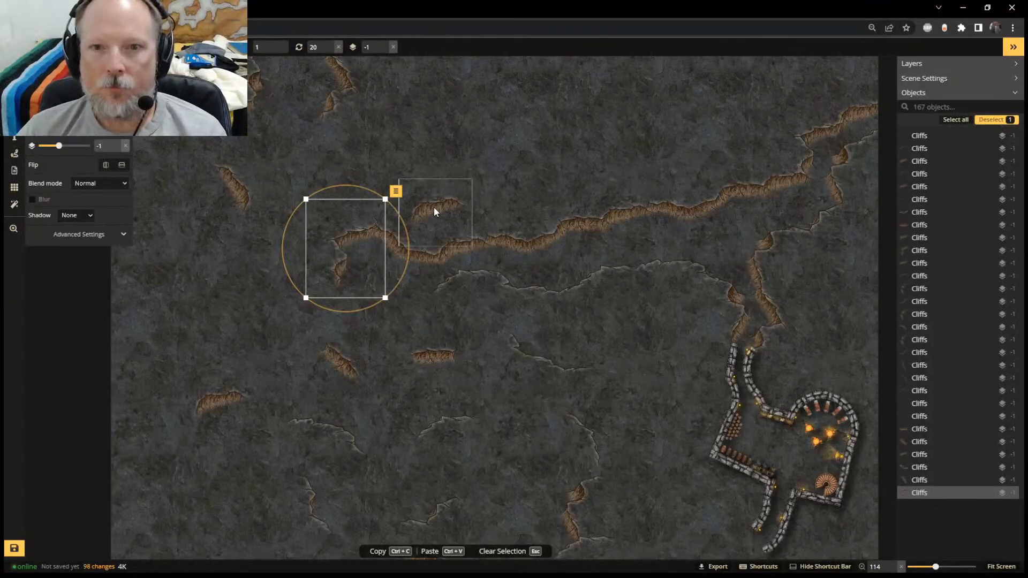
Move the short straight brown sample cliff east into the open area near the stone room
{"action": "scroll", "coordinate": [470, 354], "scroll_direction": "down", "scroll_amount": 1}
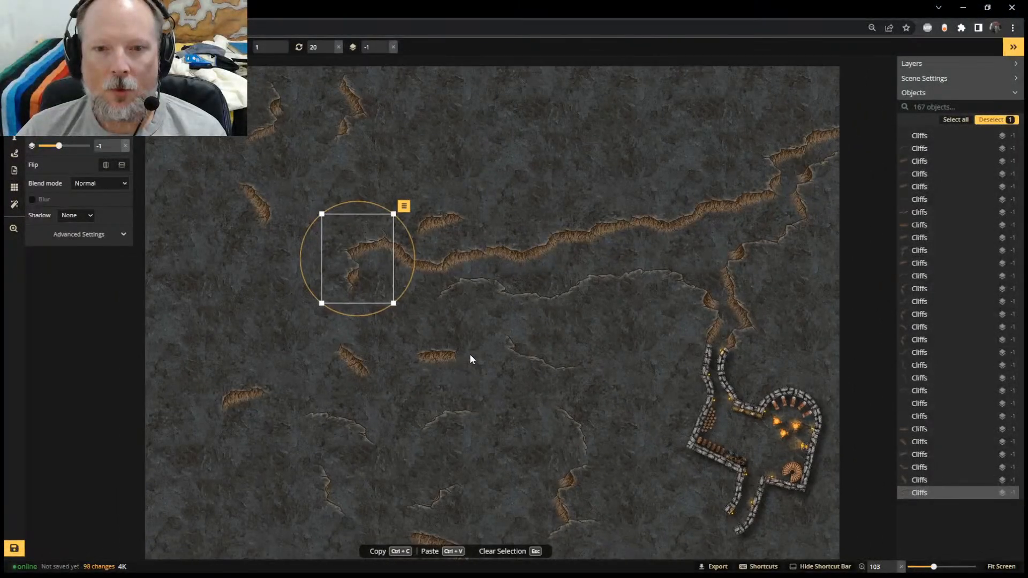
{"action": "left_click", "coordinate": [434, 352]}
{"action": "left_click_drag", "start_coordinate": [434, 353], "coordinate": [629, 346]}
Rotate the thin diagonal sample cliff south of the tunnel to 347 degrees and join it to the south wall's west end
{"action": "left_click", "coordinate": [517, 358]}
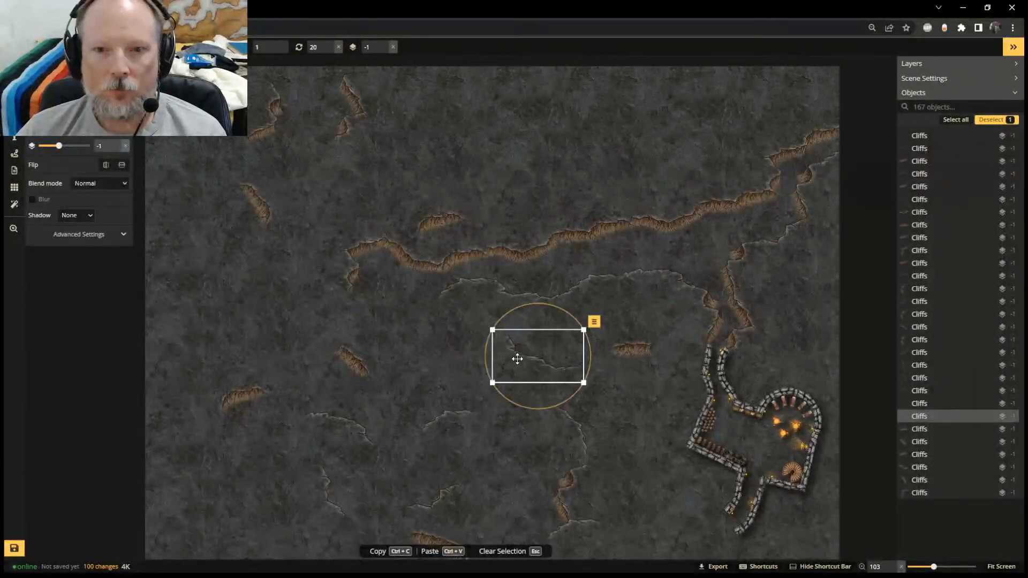
{"action": "left_click_drag", "start_coordinate": [518, 359], "coordinate": [362, 329]}
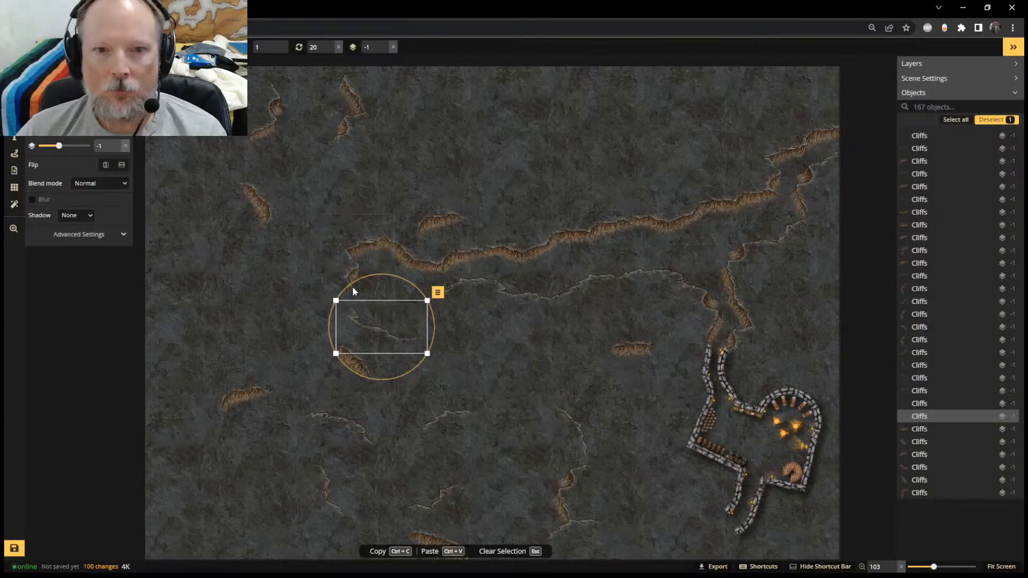
{"action": "left_click_drag", "start_coordinate": [352, 282], "coordinate": [323, 301]}
{"action": "left_click_drag", "start_coordinate": [389, 323], "coordinate": [409, 308]}
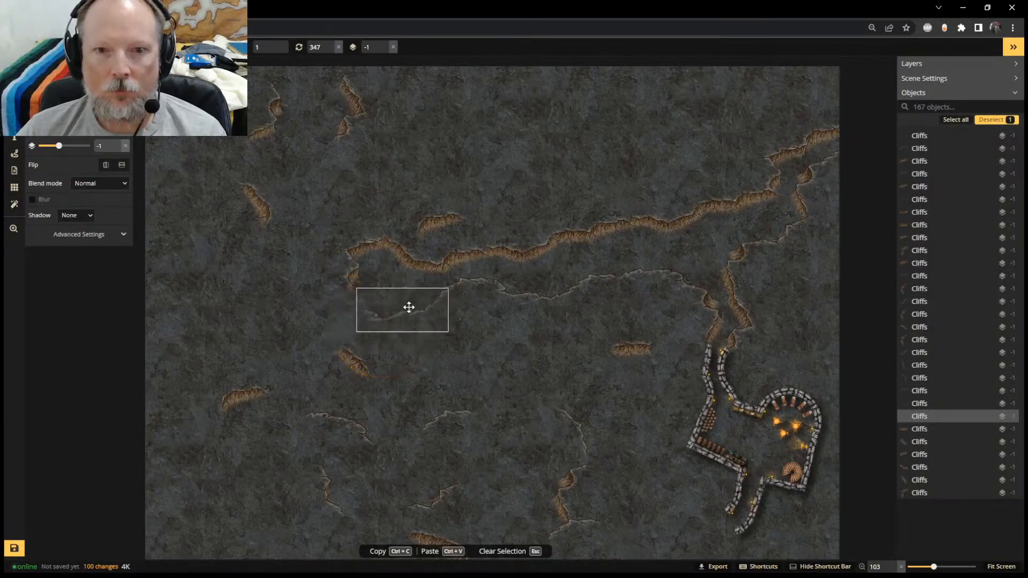
Move the short diagonal brown cliff east out of the way, and join the bent brown sample cliff to the south wall's west end
{"action": "scroll", "coordinate": [525, 342], "scroll_direction": "up", "scroll_amount": 1}
{"action": "middle_click_drag", "start_coordinate": [548, 337], "coordinate": [664, 264]}
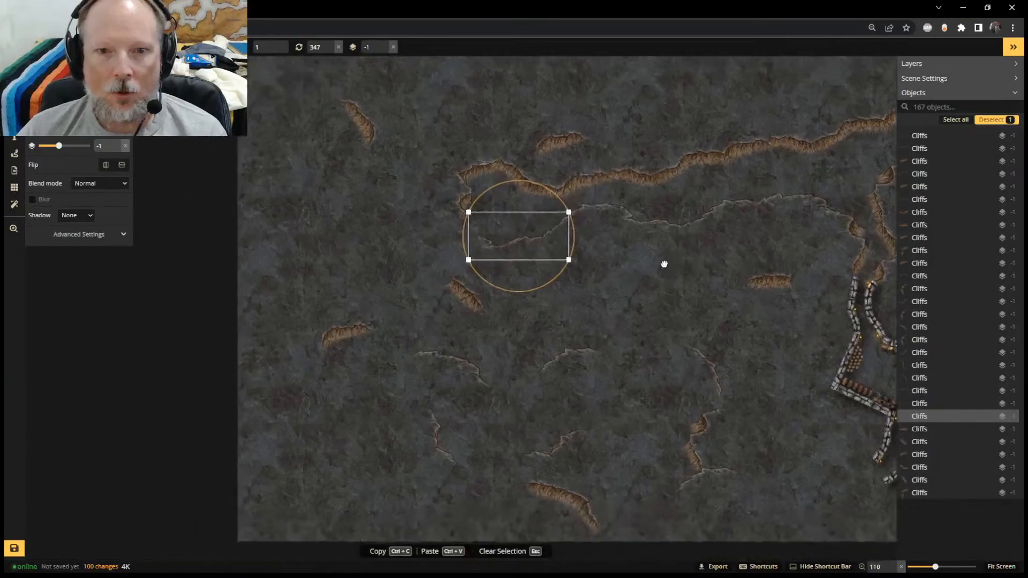
{"action": "left_click", "coordinate": [692, 459]}
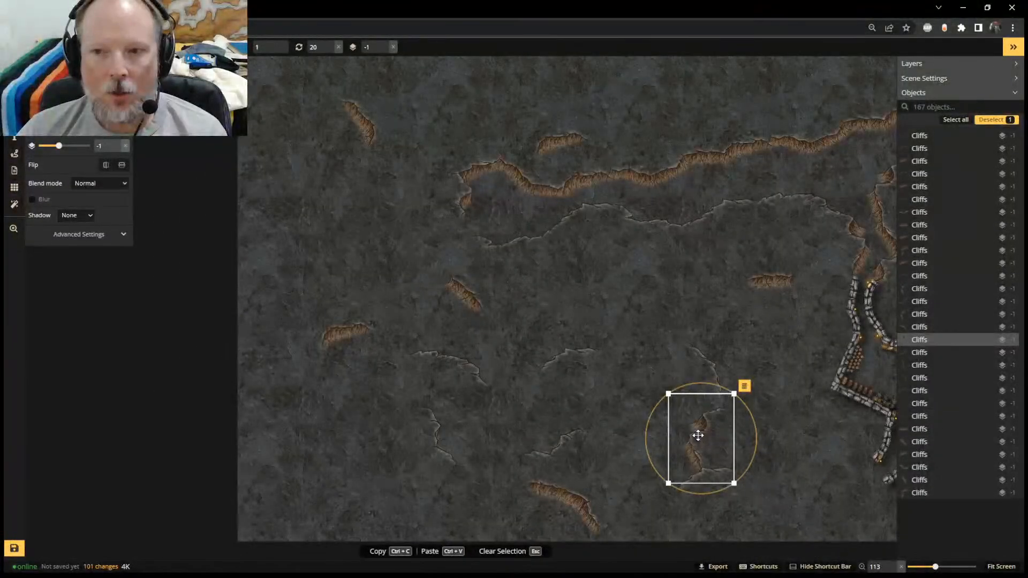
{"action": "left_click", "coordinate": [466, 294]}
{"action": "left_click_drag", "start_coordinate": [466, 295], "coordinate": [683, 289]}
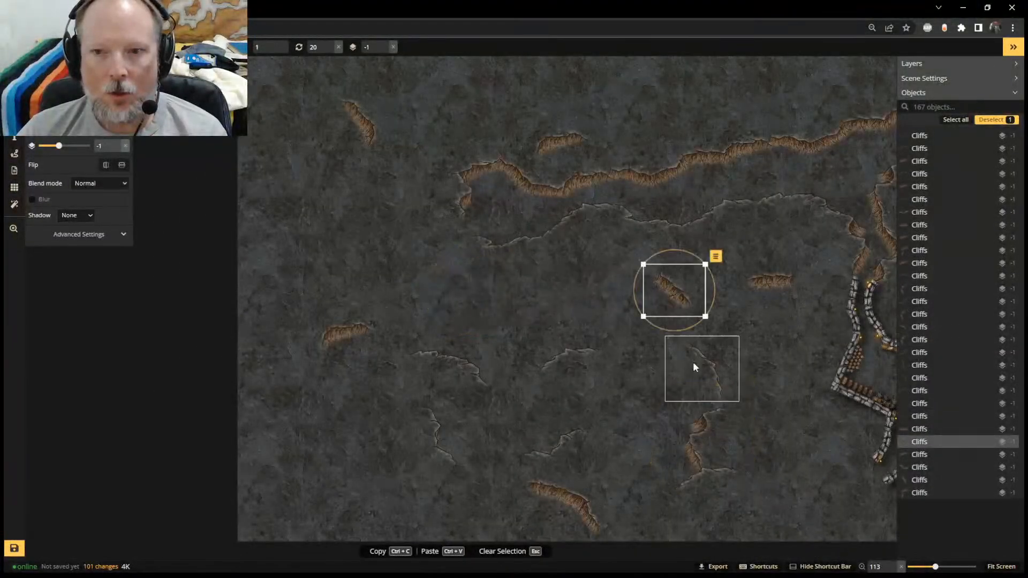
{"action": "left_click_drag", "start_coordinate": [707, 441], "coordinate": [475, 268]}
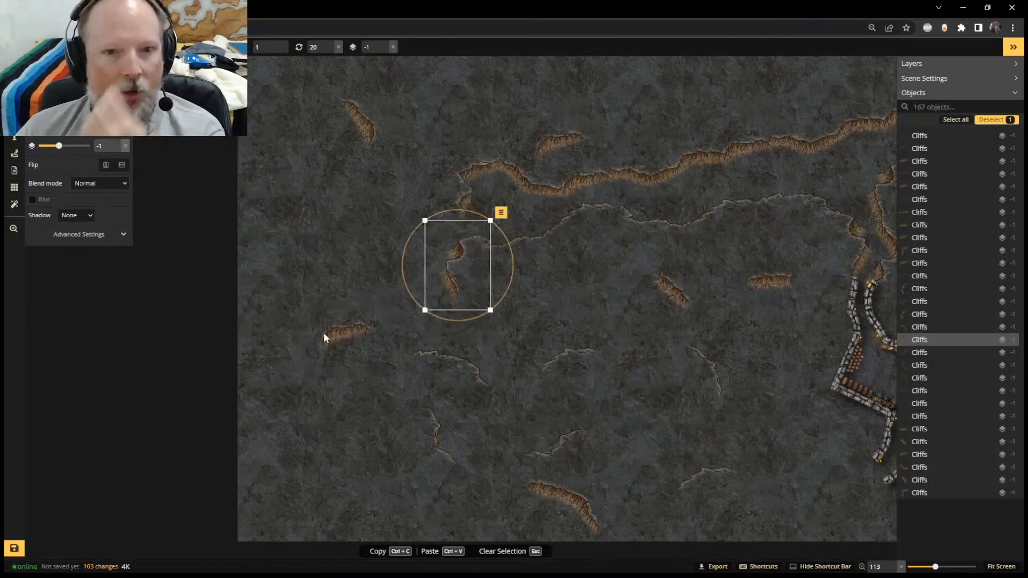
Extend the north wall's west end with the short curved brown cliff parked at the far west
{"action": "left_click_drag", "start_coordinate": [328, 335], "coordinate": [414, 229]}
{"action": "left_click_drag", "start_coordinate": [428, 220], "coordinate": [436, 218]}
{"action": "scroll", "coordinate": [605, 319], "scroll_direction": "down", "scroll_amount": 2}
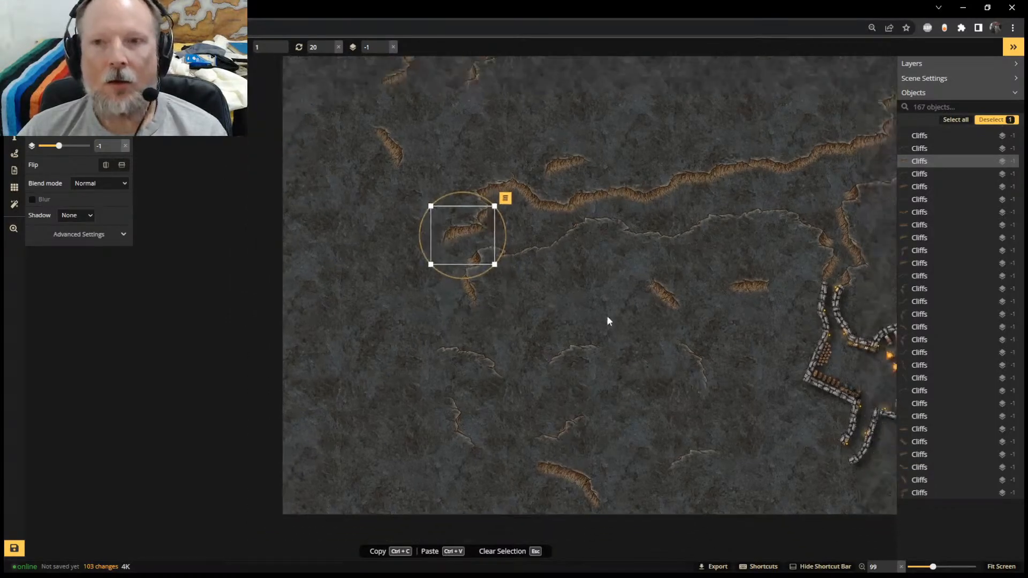
{"action": "scroll", "coordinate": [613, 312], "scroll_direction": "down", "scroll_amount": 1}
{"action": "scroll", "coordinate": [759, 317], "scroll_direction": "up", "scroll_amount": 1}
{"action": "middle_click_drag", "start_coordinate": [759, 317], "coordinate": [692, 330]}
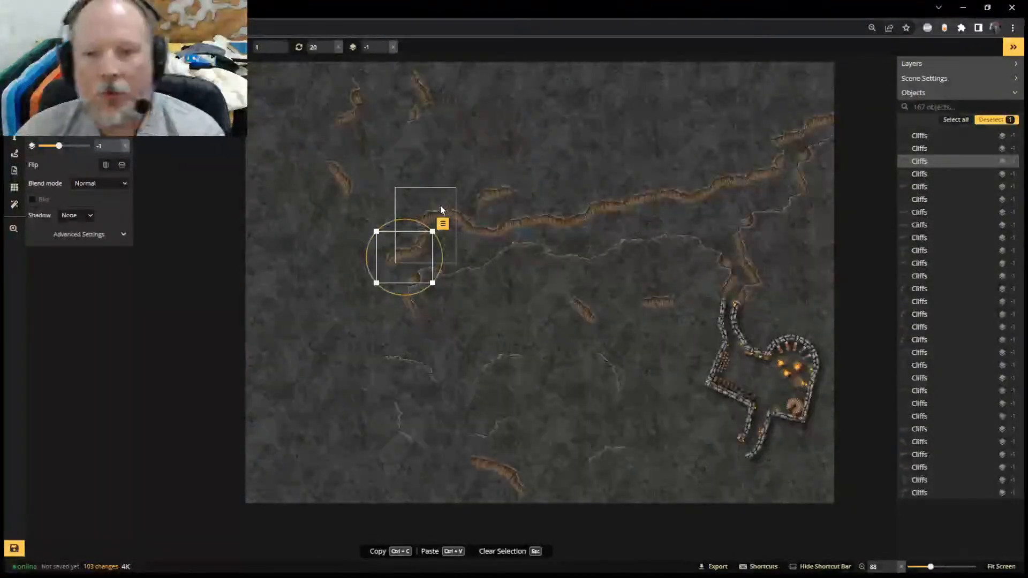
Move the thin short curved sample cliff from the map's south up to the open ground below the south wall
{"action": "left_click", "coordinate": [518, 475]}
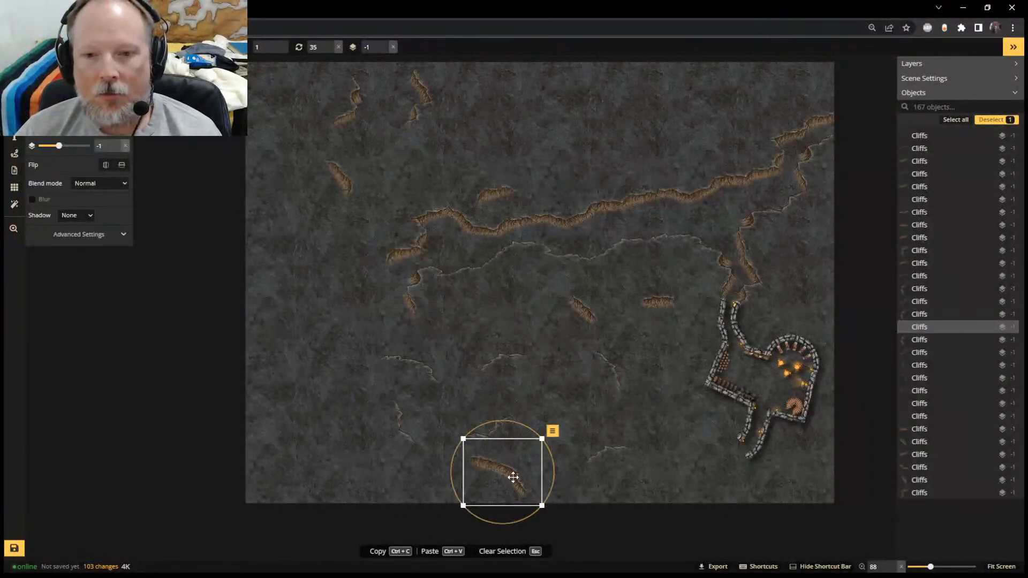
{"action": "scroll", "coordinate": [582, 474], "scroll_direction": "up", "scroll_amount": 3}
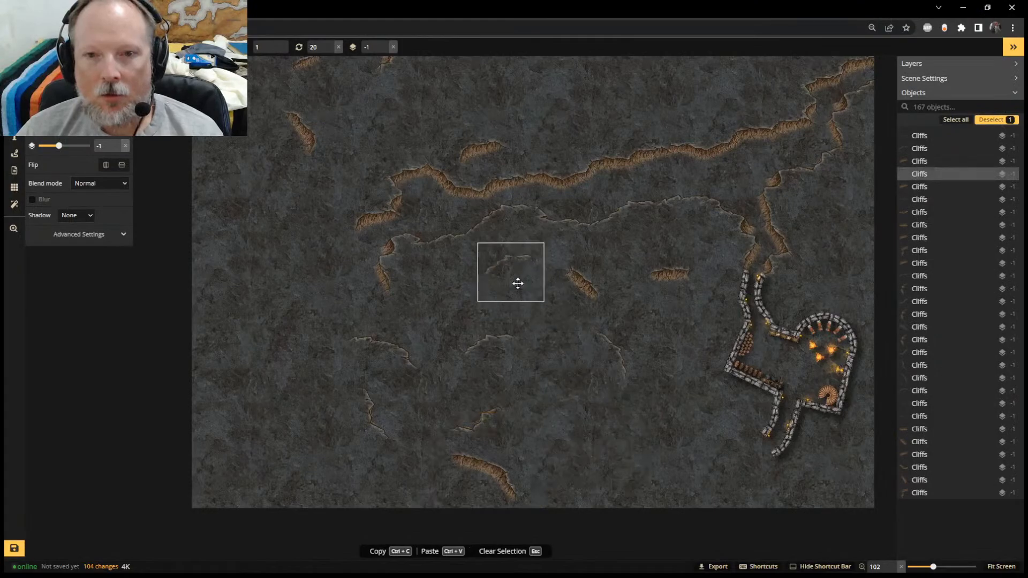
{"action": "left_click", "coordinate": [516, 282]}
Try the arched brown sample cliff, rotated to 4 degrees, beside the stone room's southwest exit, and undo its placement and rotation
{"action": "left_click", "coordinate": [503, 489]}
{"action": "left_click_drag", "start_coordinate": [502, 489], "coordinate": [578, 426]}
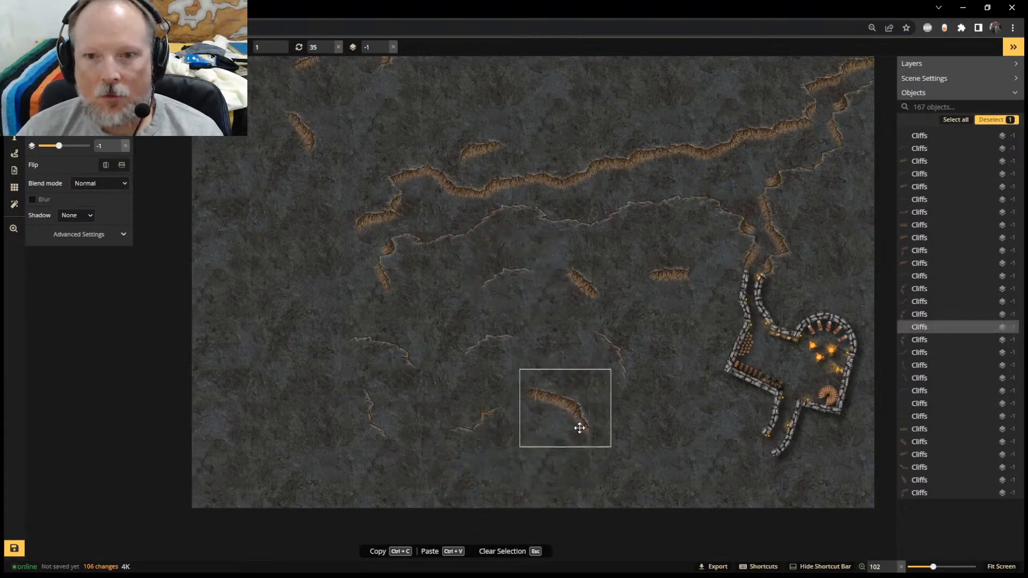
{"action": "left_click_drag", "start_coordinate": [619, 361], "coordinate": [528, 361]}
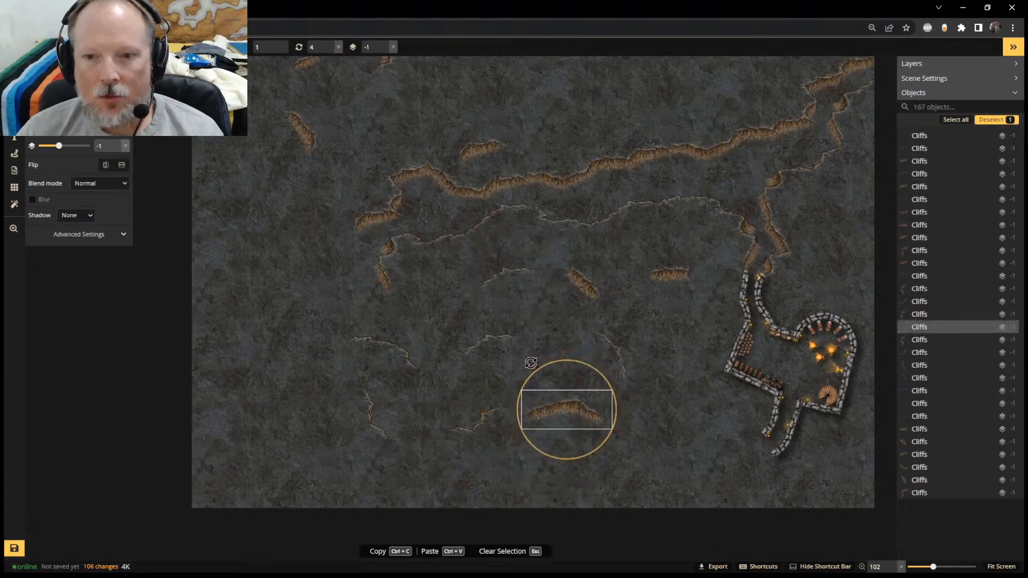
{"action": "left_click_drag", "start_coordinate": [565, 410], "coordinate": [730, 435]}
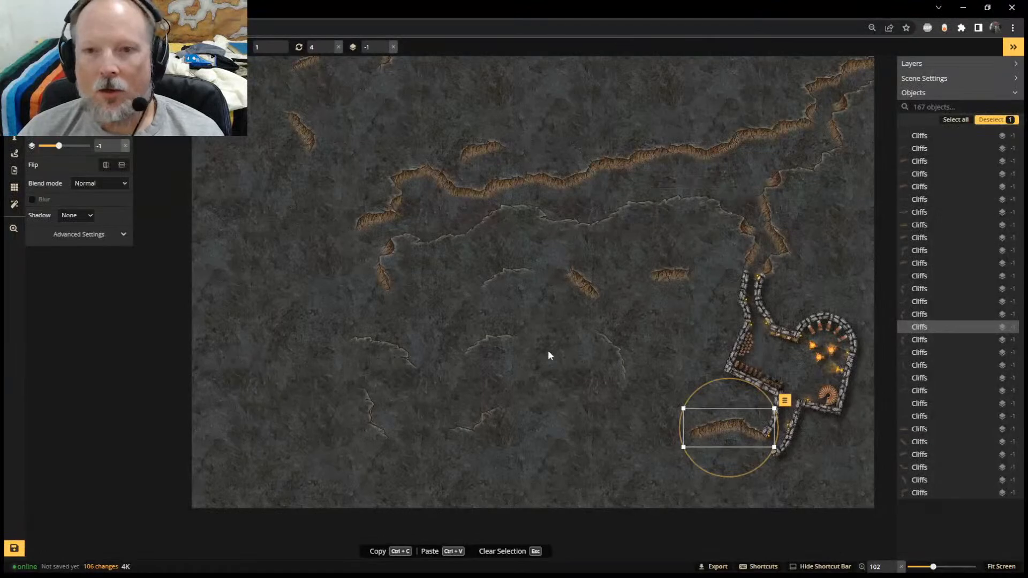
{"action": "scroll", "coordinate": [364, 121], "scroll_direction": "up", "scroll_amount": 1}
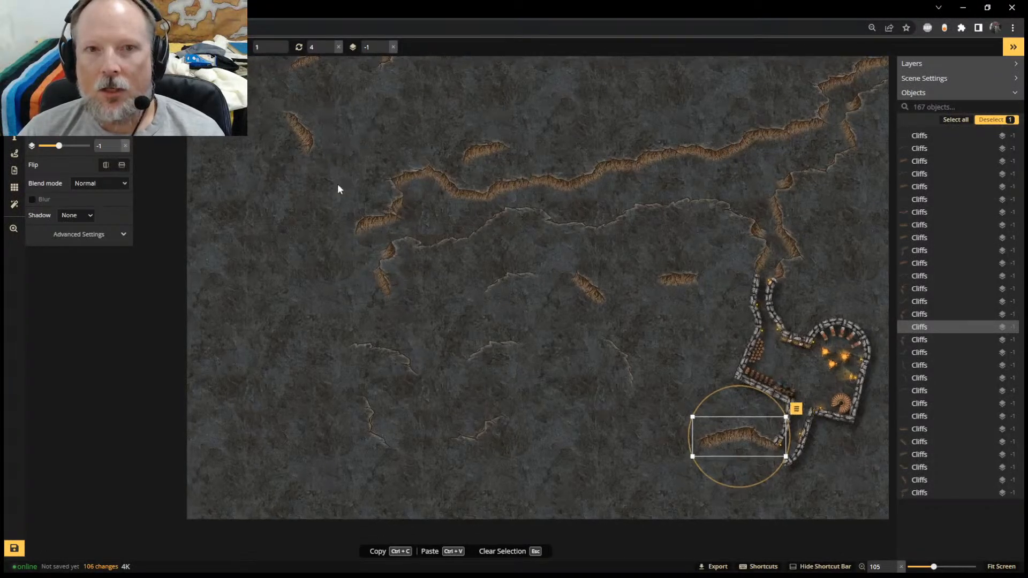
{"action": "scroll", "coordinate": [337, 185], "scroll_direction": "down", "scroll_amount": 3}
{"action": "scroll", "coordinate": [461, 129], "scroll_direction": "up", "scroll_amount": 3}
{"action": "middle_click_drag", "start_coordinate": [455, 145], "coordinate": [386, 253]}
{"action": "scroll", "coordinate": [402, 213], "scroll_direction": "up", "scroll_amount": 2}
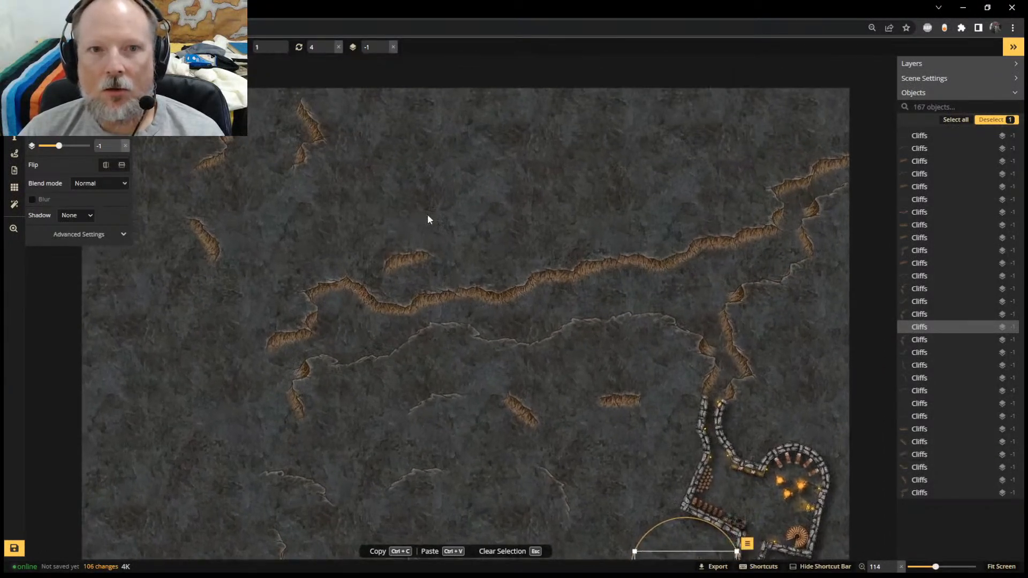
{"action": "middle_click_drag", "start_coordinate": [522, 315], "coordinate": [560, 177]}
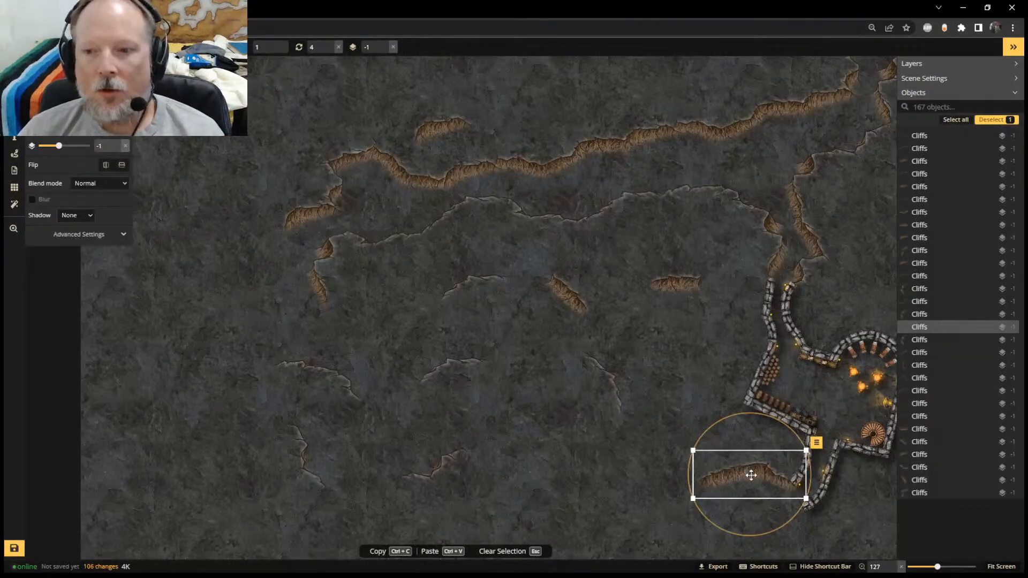
{"action": "key", "text": "ctrl+z"}
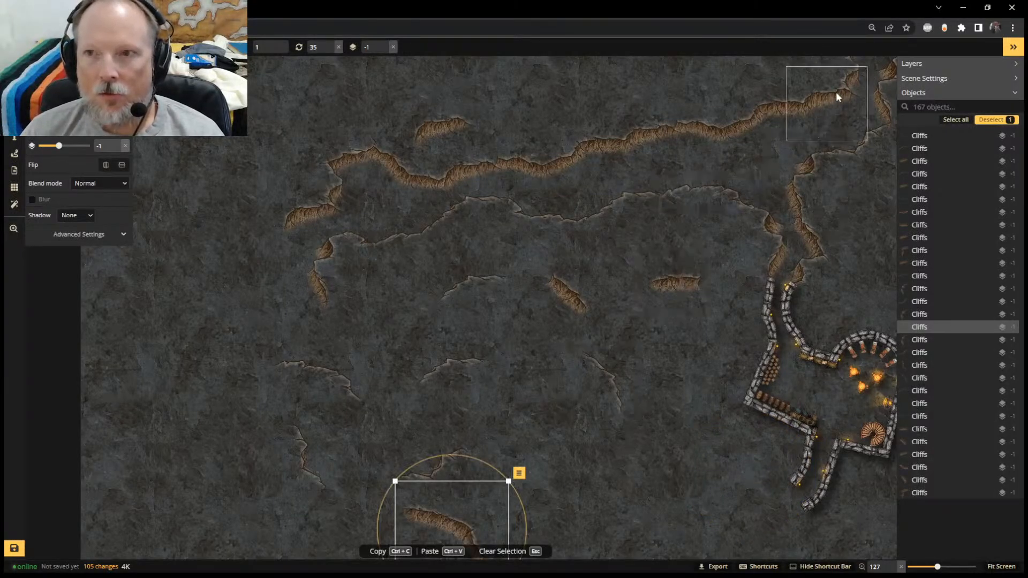
Copy the short curved brown cliff at the map's northeast edge and place the copy against the west side of the stone room's south exit
{"action": "scroll", "coordinate": [840, 95], "scroll_direction": "up", "scroll_amount": 2}
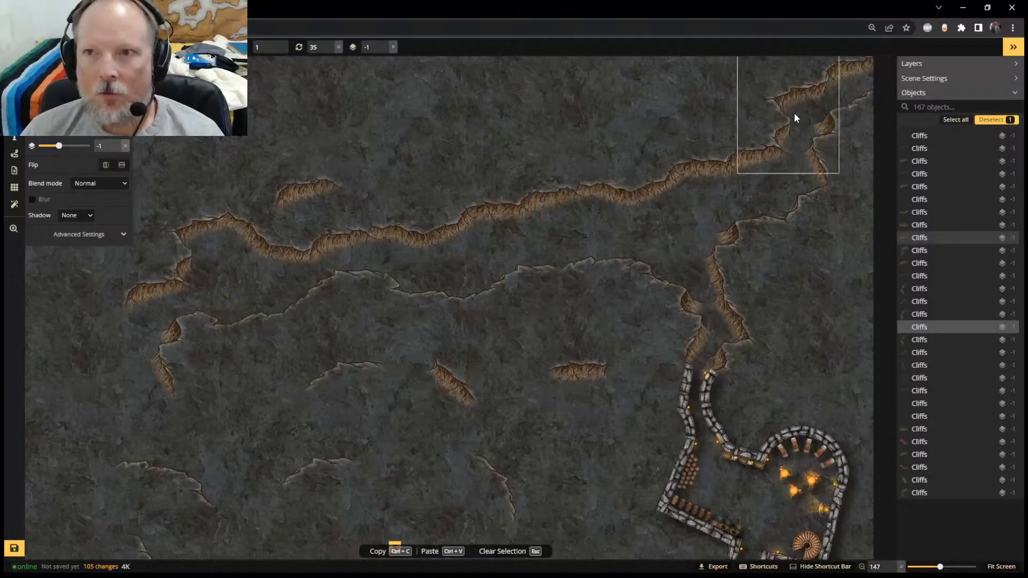
{"action": "left_click", "coordinate": [761, 131]}
{"action": "scroll", "coordinate": [423, 405], "scroll_direction": "down", "scroll_amount": 3}
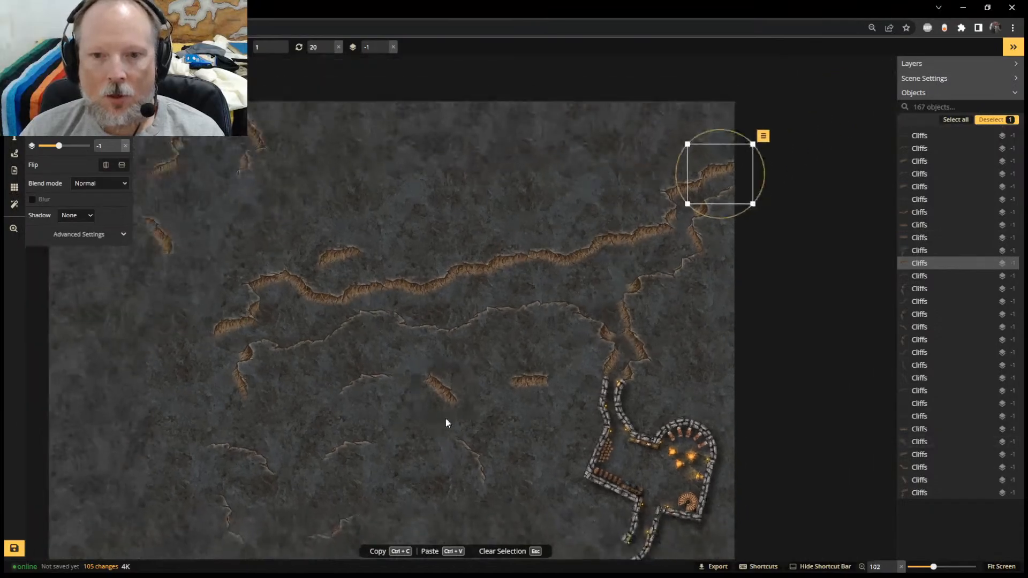
{"action": "scroll", "coordinate": [445, 428], "scroll_direction": "up", "scroll_amount": 1}
{"action": "middle_click_drag", "start_coordinate": [448, 466], "coordinate": [546, 229]}
{"action": "key", "text": "ctrl+v"}
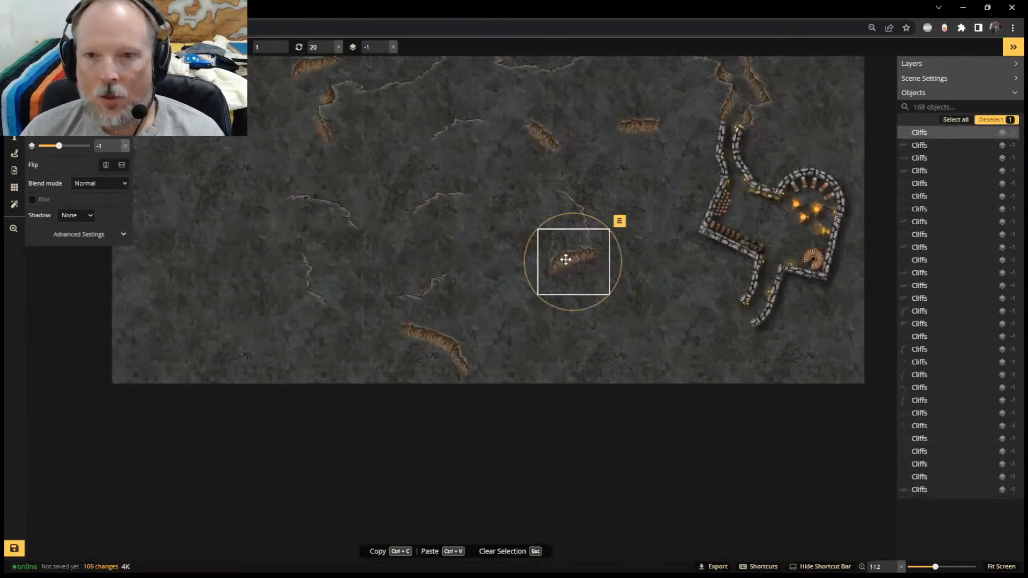
{"action": "left_click_drag", "start_coordinate": [564, 259], "coordinate": [711, 306]}
{"action": "scroll", "coordinate": [723, 319], "scroll_direction": "up", "scroll_amount": 5}
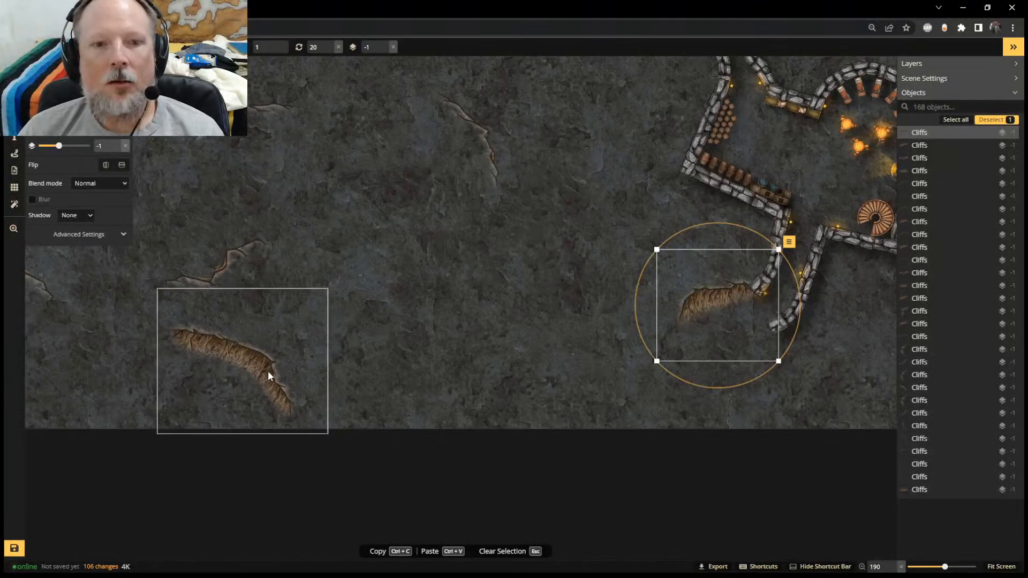
Move the thin curved sample cliff below the stone room's south wall to the end of its south exit and rotate it to 14 degrees
{"action": "scroll", "coordinate": [445, 262], "scroll_direction": "down", "scroll_amount": 1}
{"action": "scroll", "coordinate": [445, 262], "scroll_direction": "down", "scroll_amount": 1}
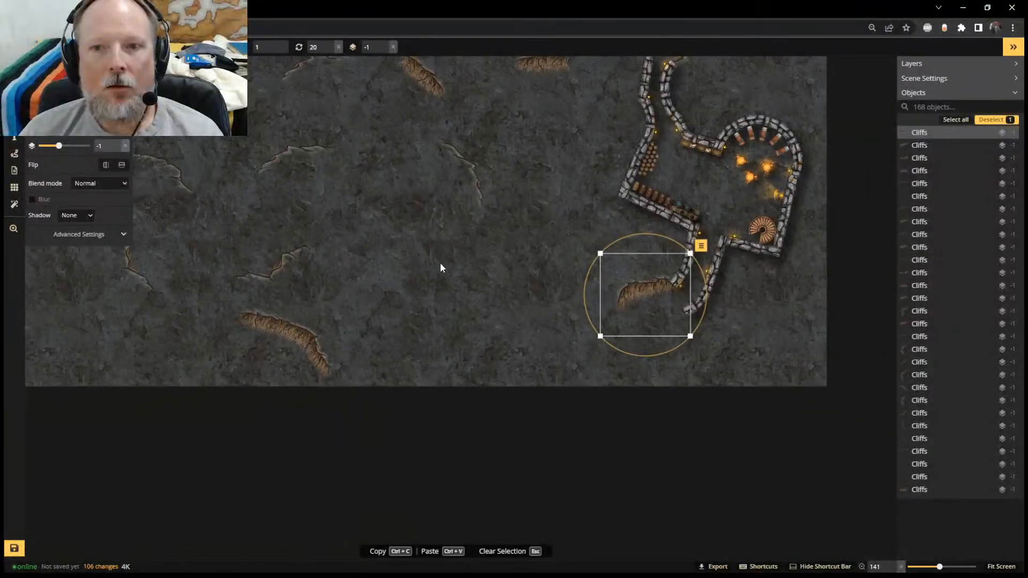
{"action": "left_click_drag", "start_coordinate": [619, 347], "coordinate": [650, 328]}
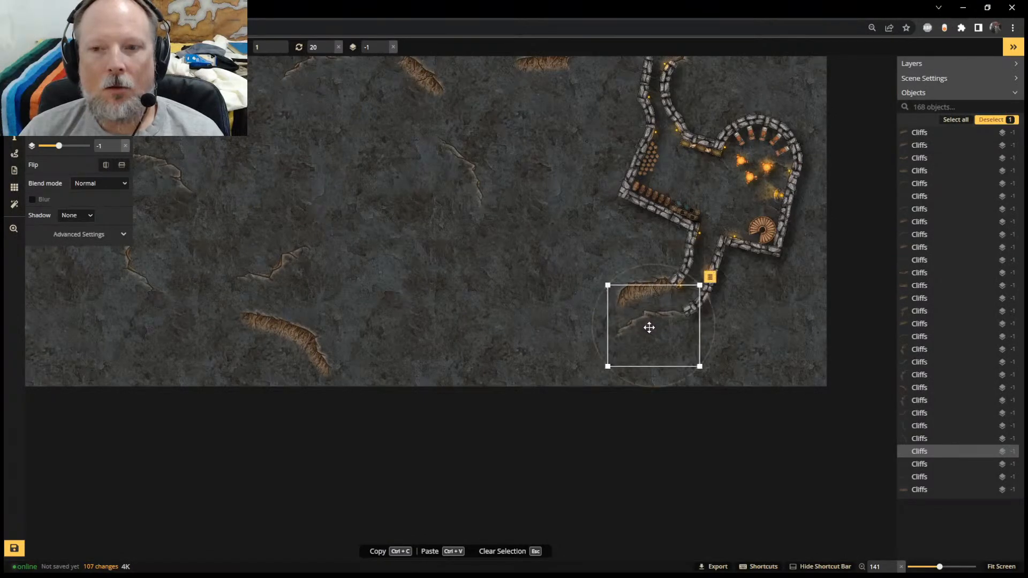
{"action": "left_click_drag", "start_coordinate": [598, 298], "coordinate": [594, 305]}
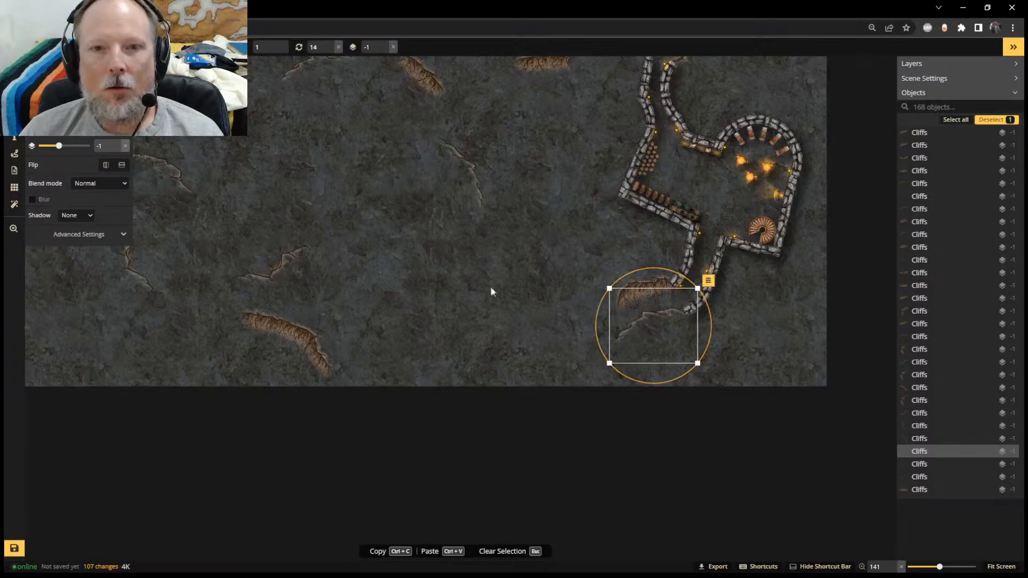
Place the thin jagged sample cliff from the west at the west end of the south exit's thin edge, rotated to 348 degrees
{"action": "scroll", "coordinate": [364, 216], "scroll_direction": "down", "scroll_amount": 3}
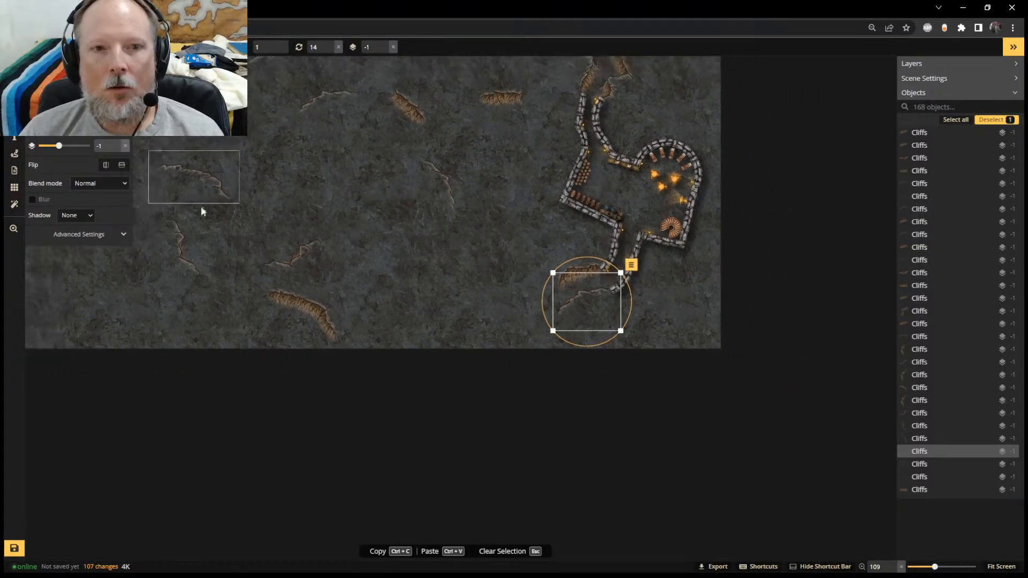
{"action": "left_click", "coordinate": [187, 265]}
{"action": "left_click_drag", "start_coordinate": [175, 273], "coordinate": [536, 306]}
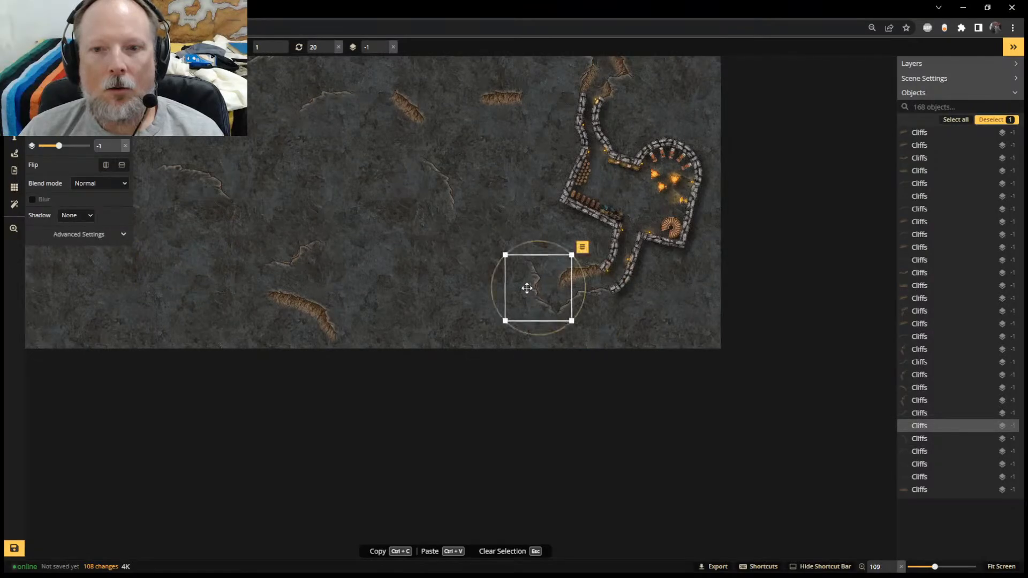
{"action": "left_click_drag", "start_coordinate": [512, 244], "coordinate": [483, 261]}
{"action": "left_click_drag", "start_coordinate": [567, 296], "coordinate": [560, 308]}
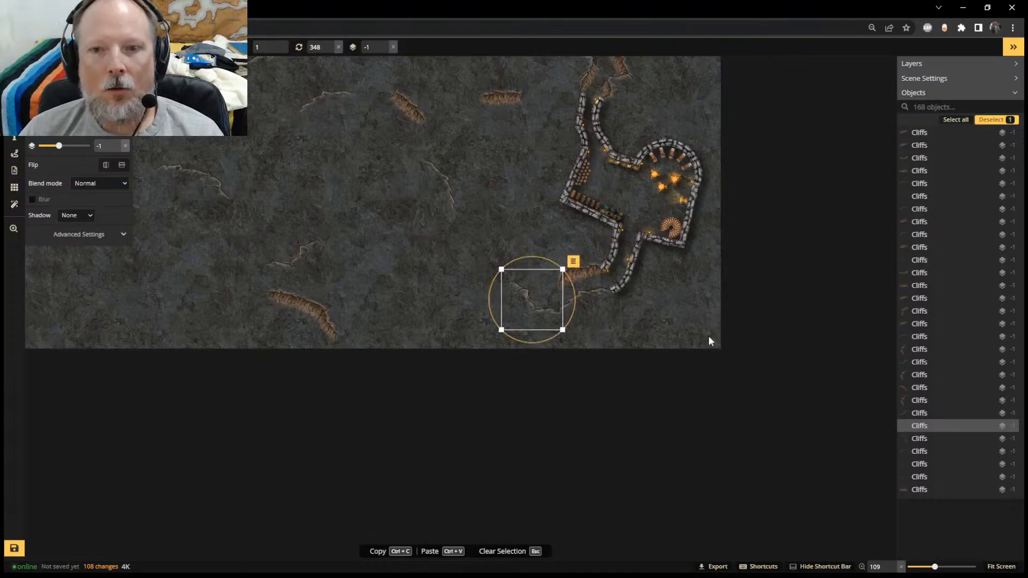
Shift the short straight brown sample cliff northwest of the stone room slightly south
{"action": "left_click", "coordinate": [503, 106]}
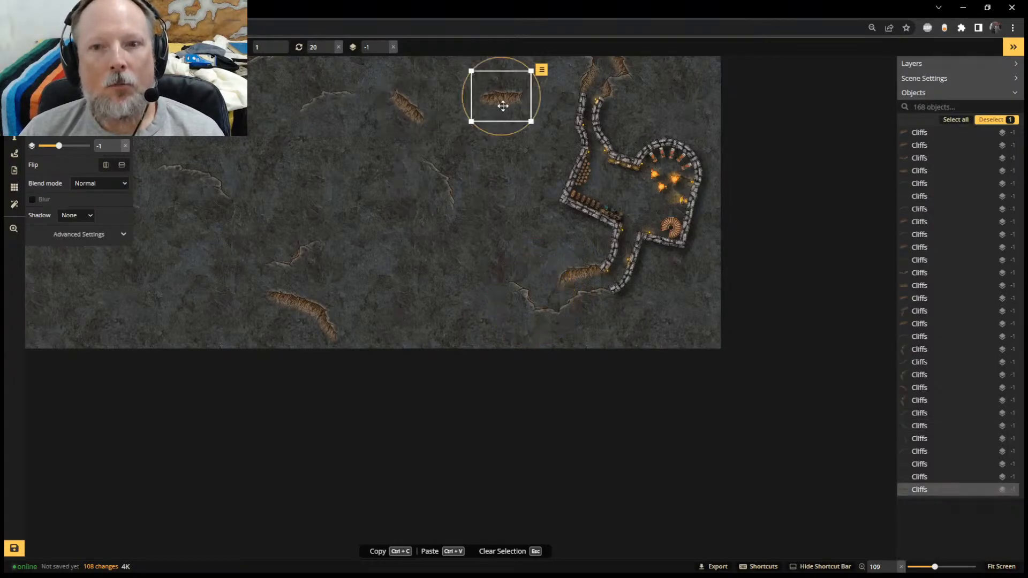
{"action": "left_click_drag", "start_coordinate": [502, 106], "coordinate": [505, 133]}
{"action": "scroll", "coordinate": [484, 153], "scroll_direction": "down", "scroll_amount": 3}
{"action": "scroll", "coordinate": [419, 161], "scroll_direction": "up", "scroll_amount": 1}
{"action": "middle_click_drag", "start_coordinate": [419, 161], "coordinate": [400, 317]}
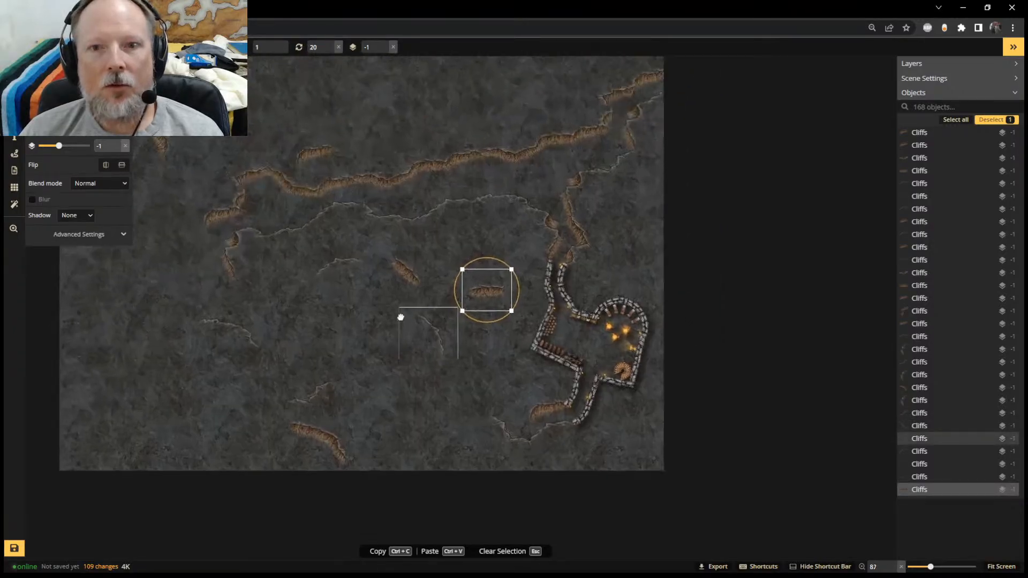
Copy the short brown cliff in the map's northwest and join the copy to the south exit's brown cliff, rotated to 356 degrees
{"action": "left_click", "coordinate": [163, 147]}
{"action": "key", "text": "ctrl+c"}
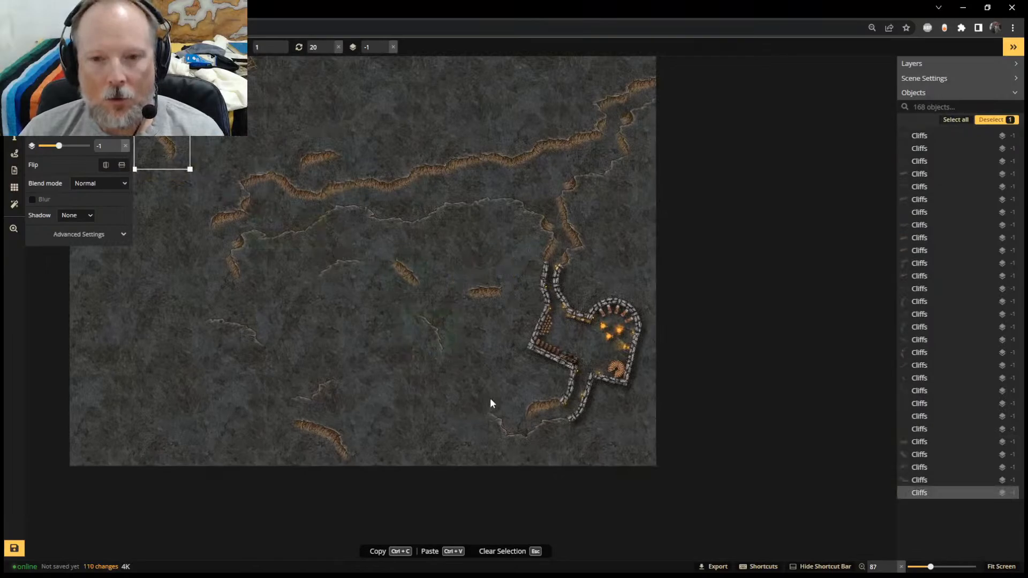
{"action": "key", "text": "ctrl+v"}
{"action": "left_click_drag", "start_coordinate": [500, 398], "coordinate": [523, 402]}
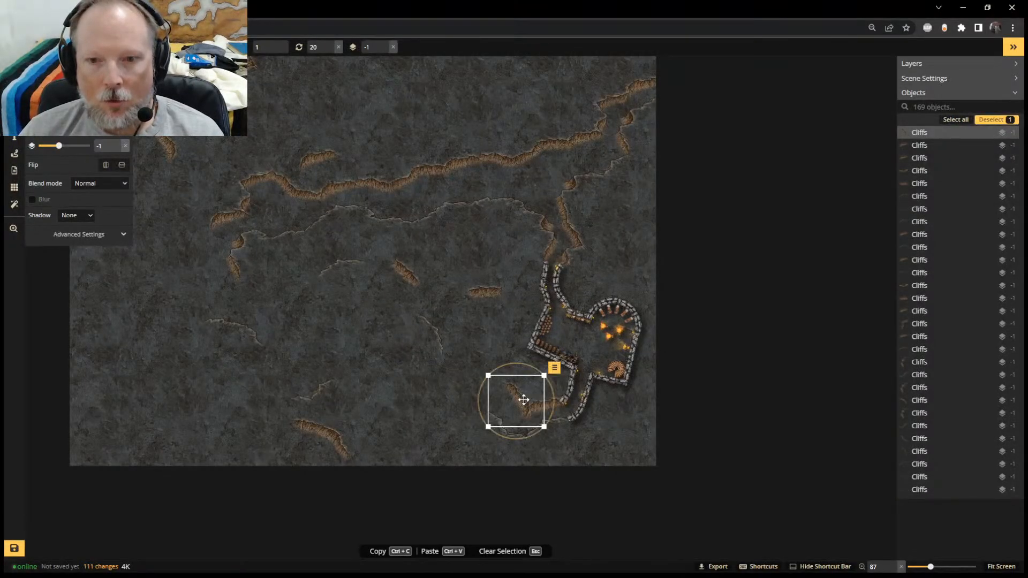
{"action": "scroll", "coordinate": [523, 400], "scroll_direction": "up", "scroll_amount": 2}
{"action": "scroll", "coordinate": [523, 401], "scroll_direction": "up", "scroll_amount": 2}
{"action": "left_click_drag", "start_coordinate": [508, 342], "coordinate": [486, 348]}
{"action": "left_click_drag", "start_coordinate": [496, 395], "coordinate": [490, 399]}
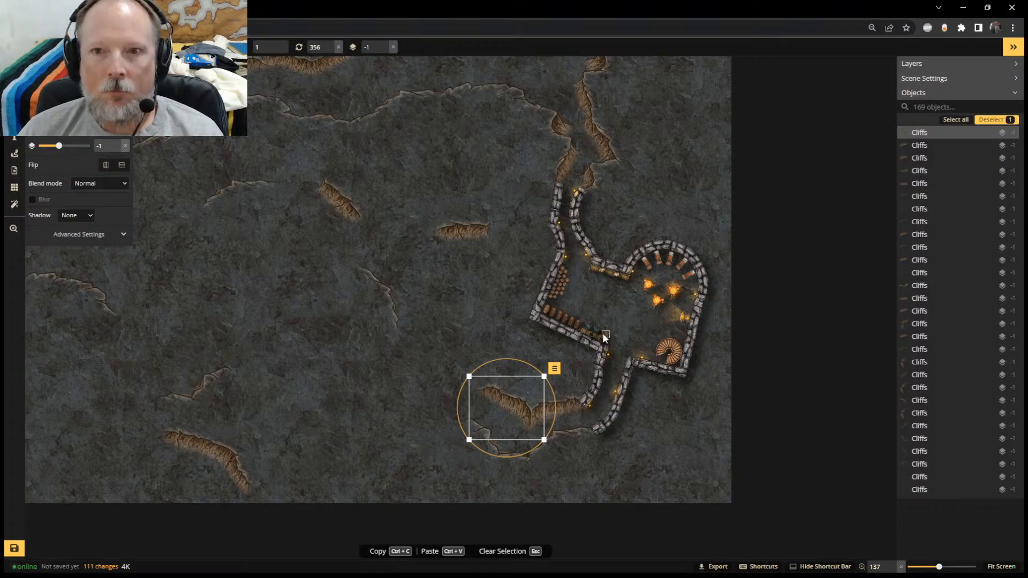
Try replacing the south exit's thin cliff with a copy of the brown cliff north of the room, rotated to 77 degrees, and undo the changes
{"action": "scroll", "coordinate": [290, 281], "scroll_direction": "down", "scroll_amount": 1}
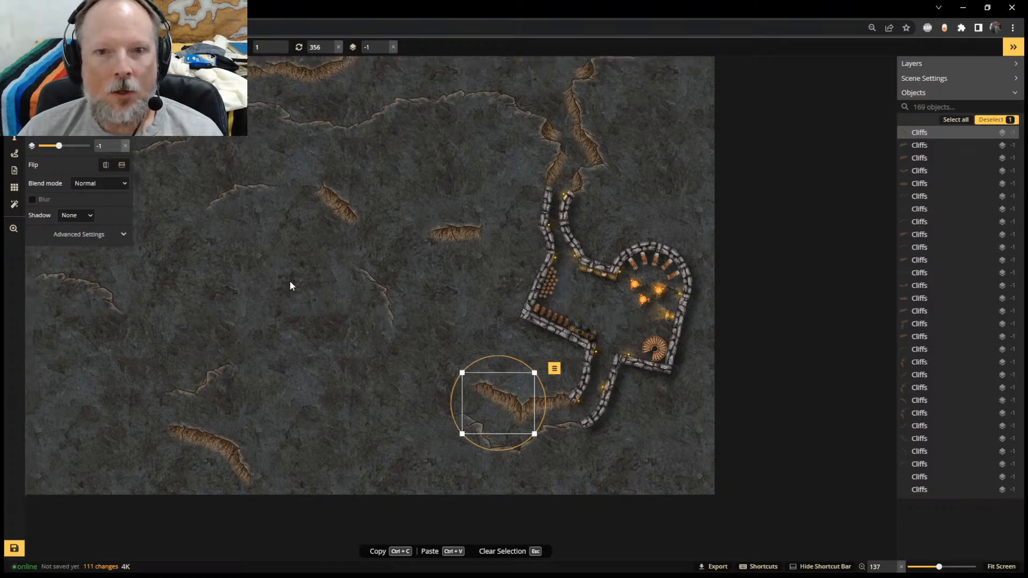
{"action": "scroll", "coordinate": [290, 281], "scroll_direction": "down", "scroll_amount": 3}
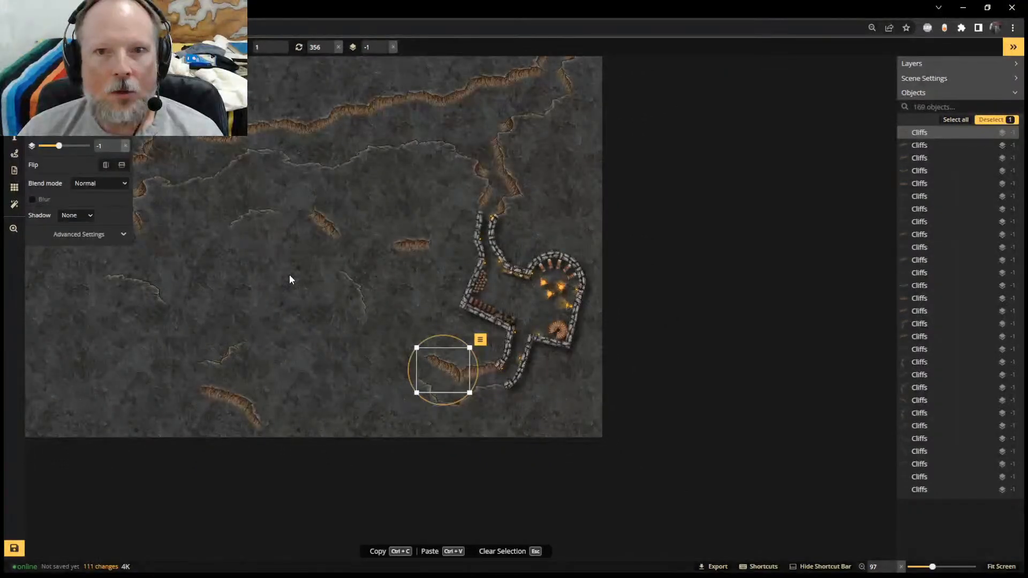
{"action": "left_click_drag", "start_coordinate": [485, 396], "coordinate": [273, 325]}
{"action": "left_click", "coordinate": [515, 204]}
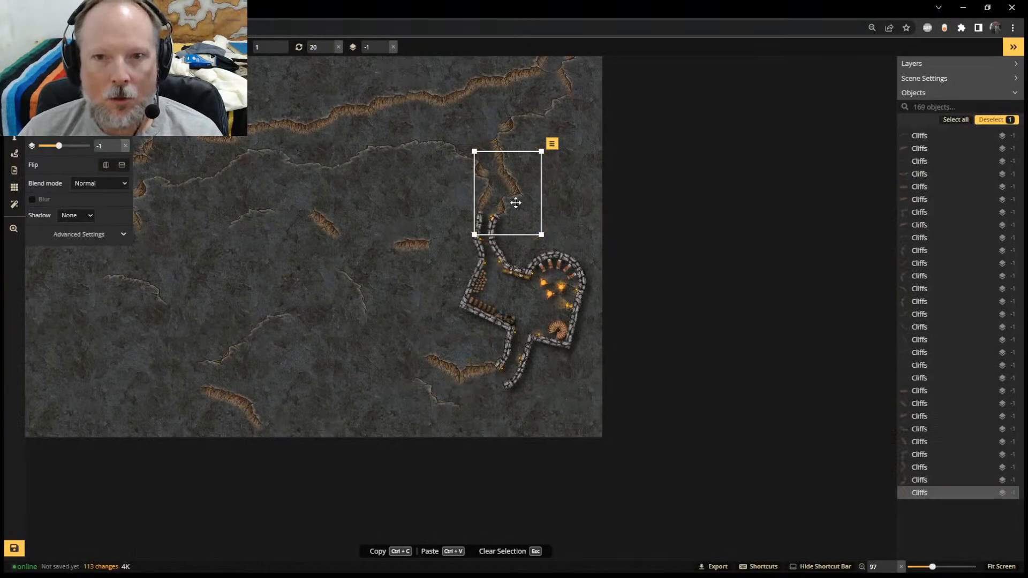
{"action": "key", "text": "ctrl+v"}
{"action": "left_click_drag", "start_coordinate": [498, 394], "coordinate": [480, 410]}
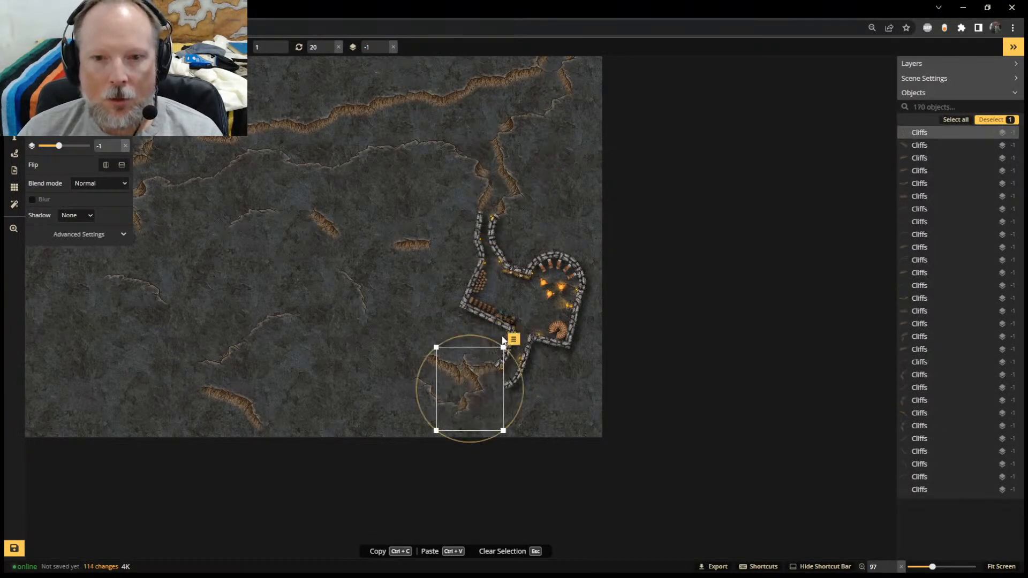
{"action": "left_click_drag", "start_coordinate": [490, 339], "coordinate": [533, 376]}
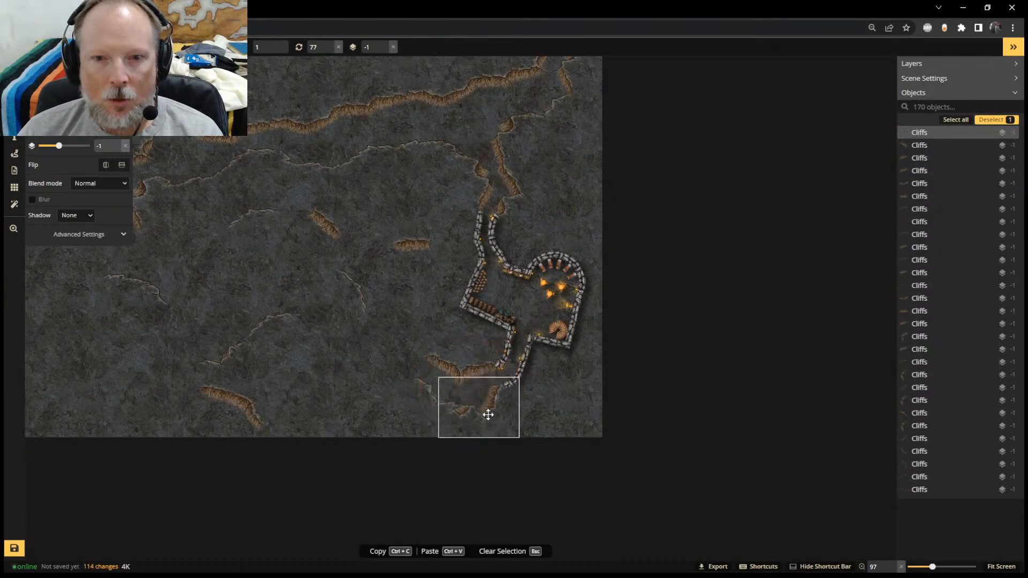
{"action": "key", "text": "ctrl+z"}
{"action": "key", "text": "ctrl+z"}
{"action": "key", "text": "ctrl+z"}
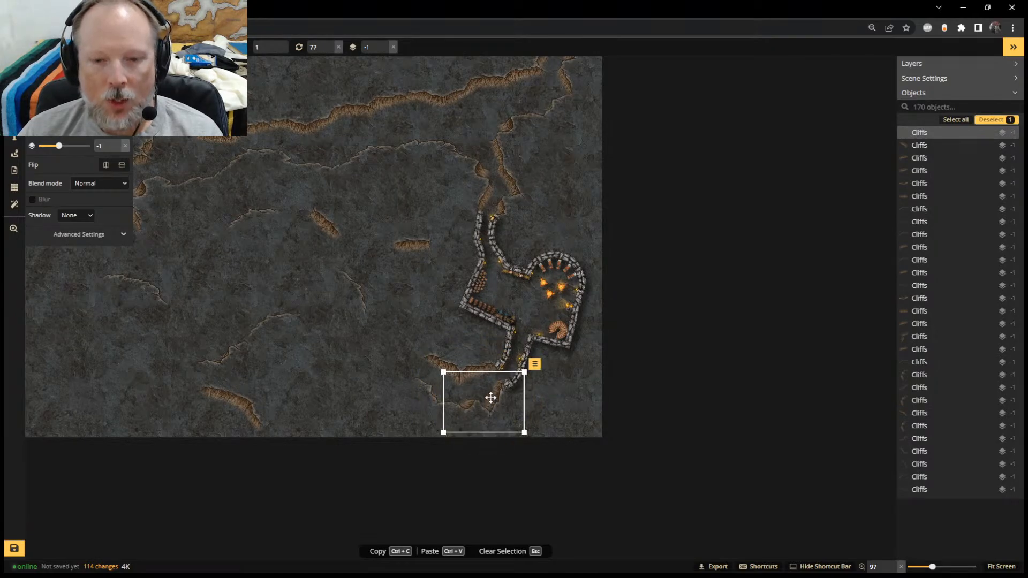
{"action": "key", "text": "ctrl+z"}
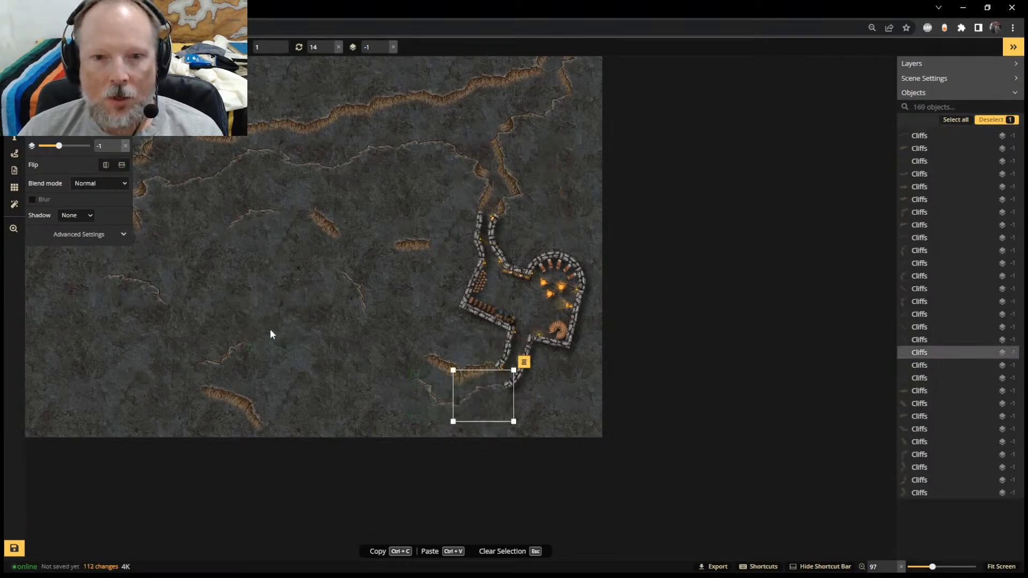
{"action": "left_click", "coordinate": [317, 364]}
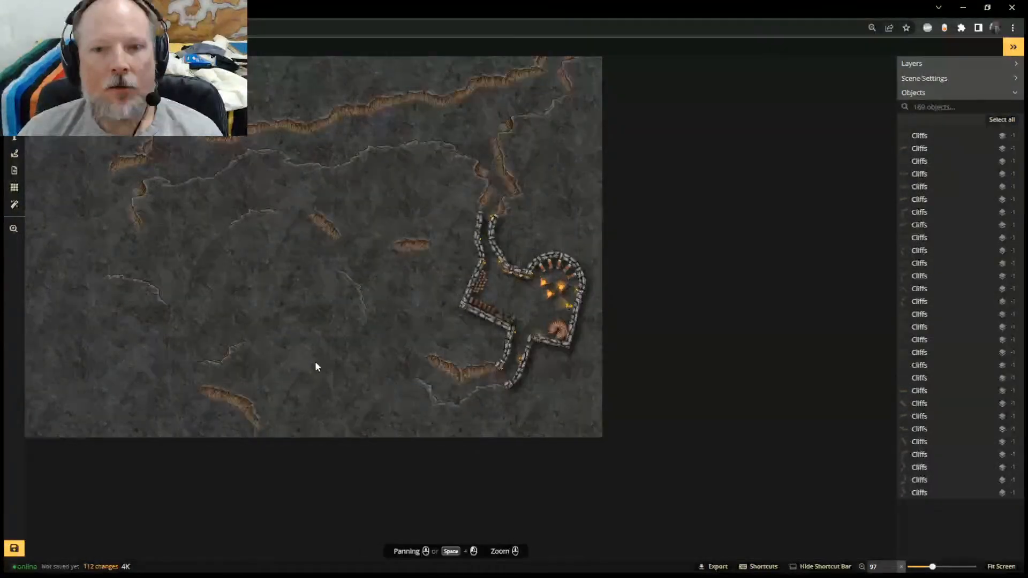
Delete the thin and brown cliffs placed west of the stone room's south exit
{"action": "scroll", "coordinate": [364, 316], "scroll_direction": "up", "scroll_amount": 2}
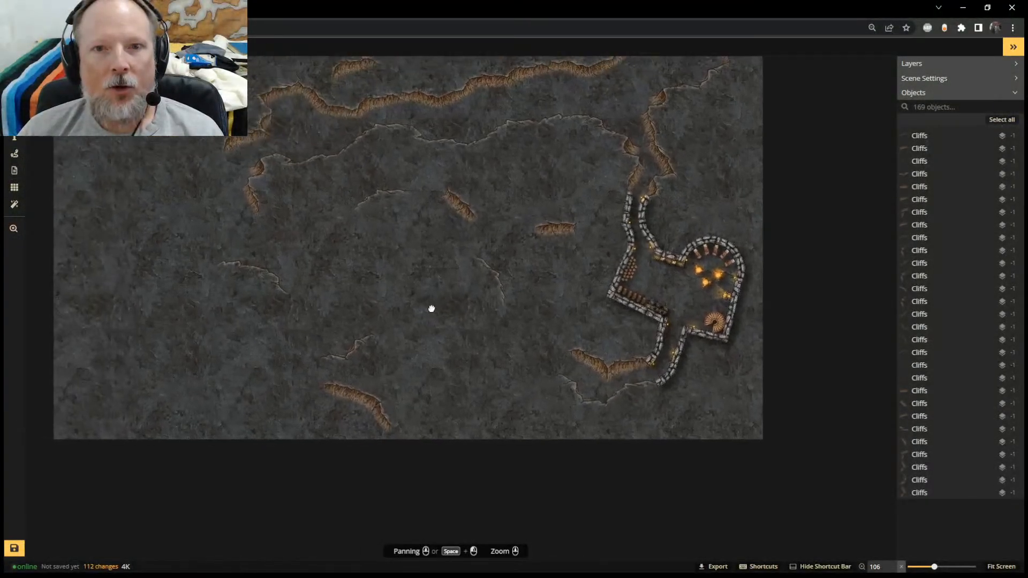
{"action": "scroll", "coordinate": [402, 320], "scroll_direction": "down", "scroll_amount": 2}
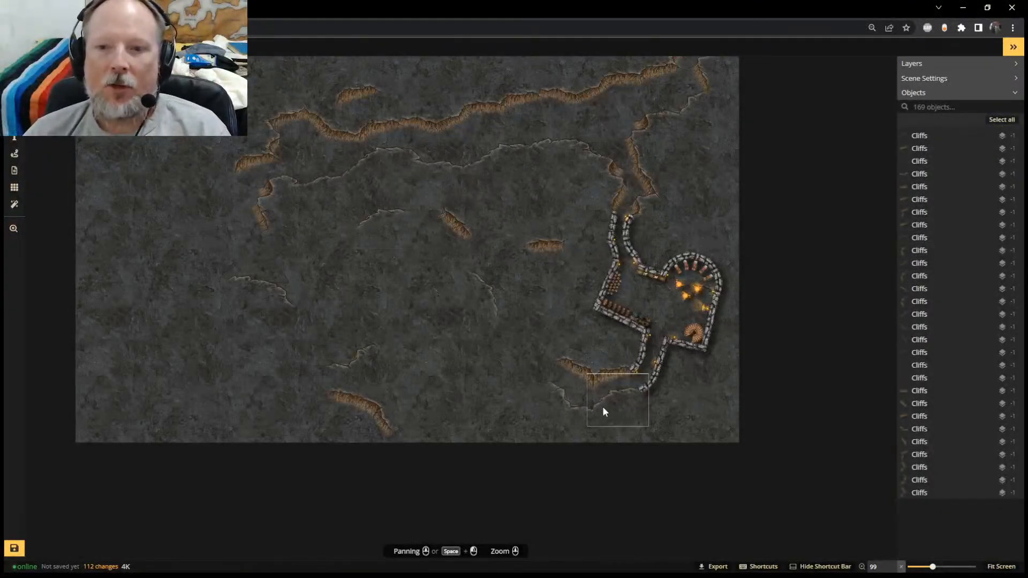
{"action": "left_click", "coordinate": [624, 420]}
{"action": "left_click", "coordinate": [538, 412]}
{"action": "left_click", "coordinate": [548, 408]}
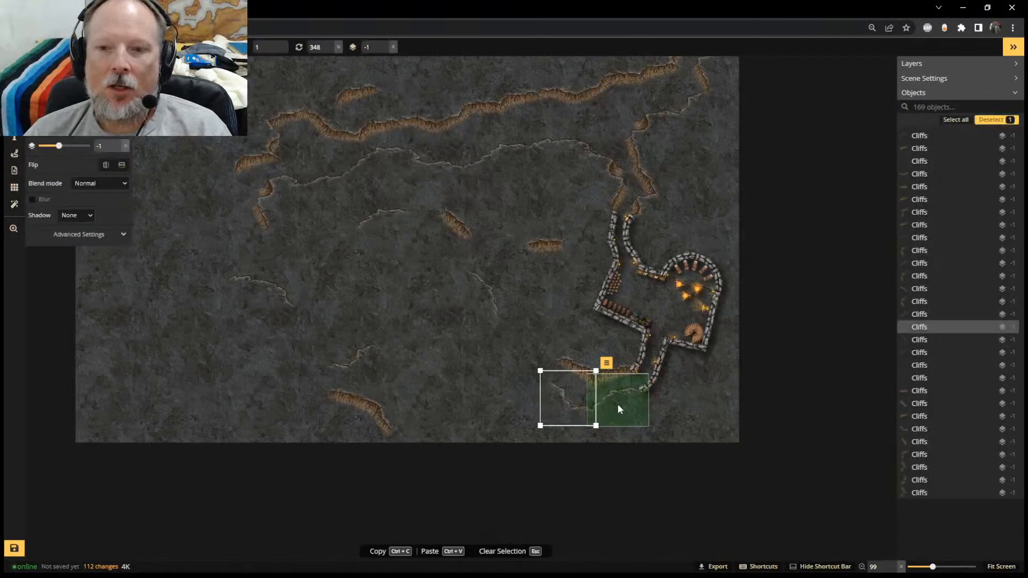
{"action": "left_click", "coordinate": [610, 388], "text": "shift"}
{"action": "key", "text": "Delete"}
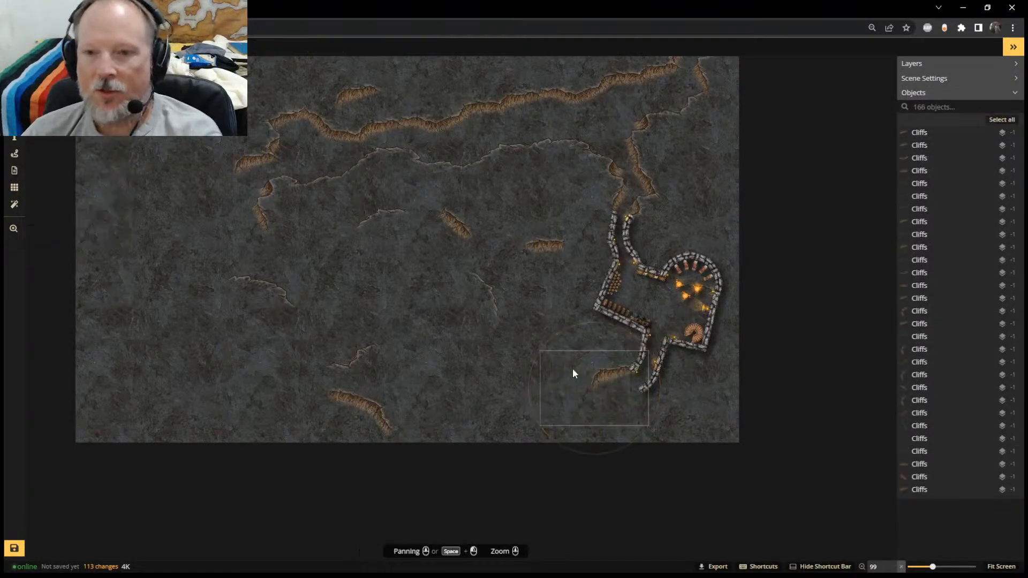
{"action": "left_click", "coordinate": [601, 372]}
{"action": "key", "text": "Delete"}
Delete the loose thin and brown sample cliffs scattered on the open ground south of the cavern tunnel
{"action": "left_click", "coordinate": [393, 409]}
{"action": "key", "text": "Delete"}
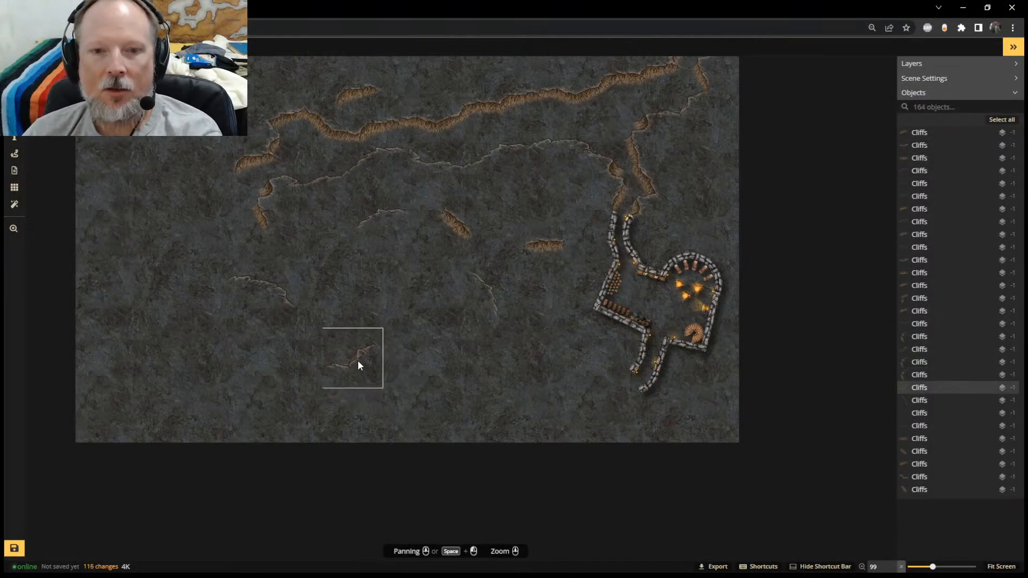
{"action": "left_click", "coordinate": [358, 362]}
{"action": "key", "text": "Delete"}
{"action": "key", "text": "Delete"}
{"action": "left_click", "coordinate": [496, 287]}
{"action": "key", "text": "Delete"}
{"action": "left_click", "coordinate": [474, 230]}
{"action": "key", "text": "Delete"}
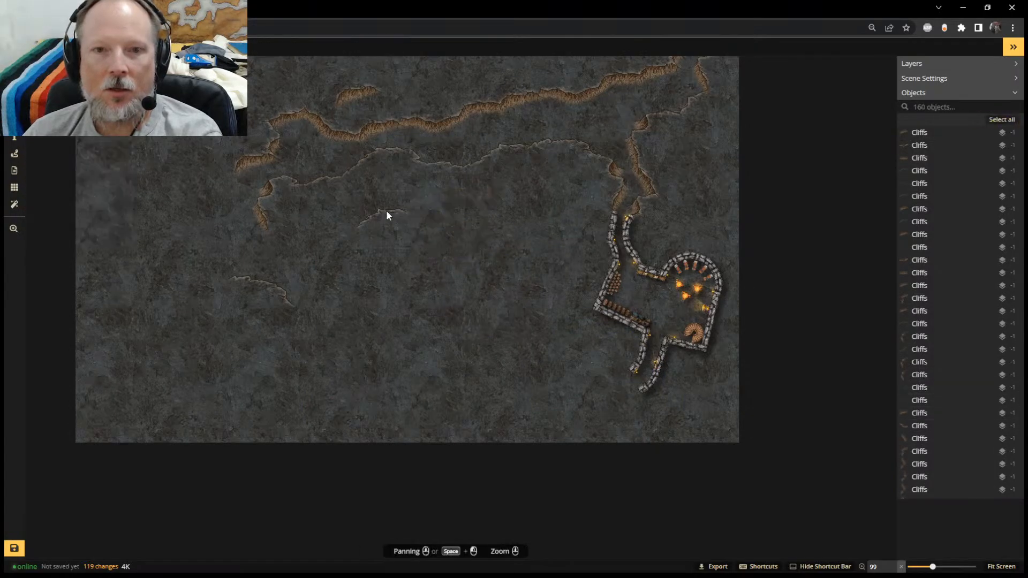
{"action": "left_click", "coordinate": [387, 214]}
{"action": "key", "text": "Delete"}
{"action": "left_click", "coordinate": [266, 306]}
{"action": "key", "text": "Delete"}
Move the short brown sample cliff above the north wall to the other samples in the map's northwest
{"action": "left_click", "coordinate": [263, 207]}
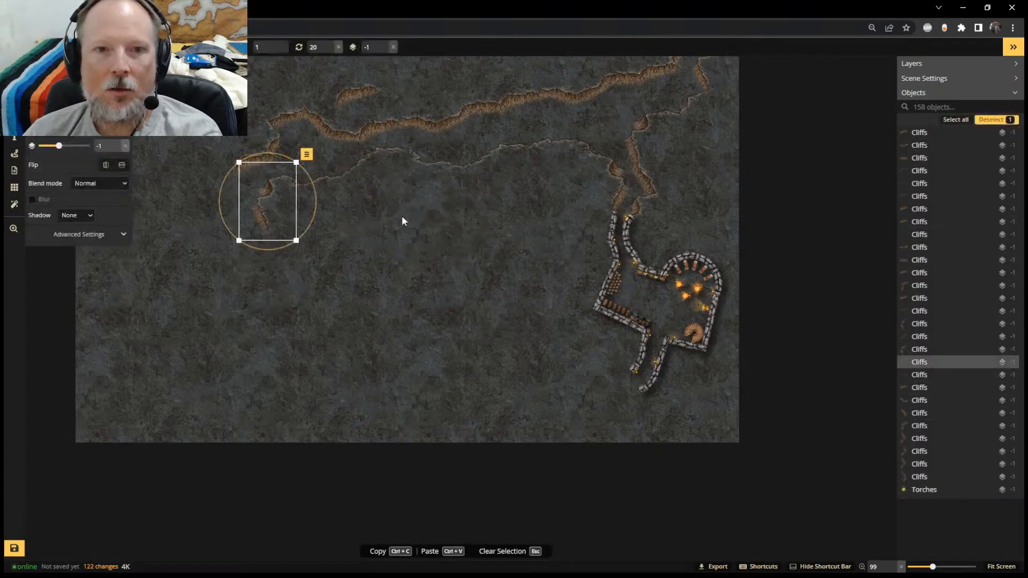
{"action": "key", "text": "Delete"}
{"action": "scroll", "coordinate": [587, 242], "scroll_direction": "down", "scroll_amount": 5}
{"action": "scroll", "coordinate": [509, 278], "scroll_direction": "up", "scroll_amount": 3}
{"action": "middle_click_drag", "start_coordinate": [508, 279], "coordinate": [419, 395]}
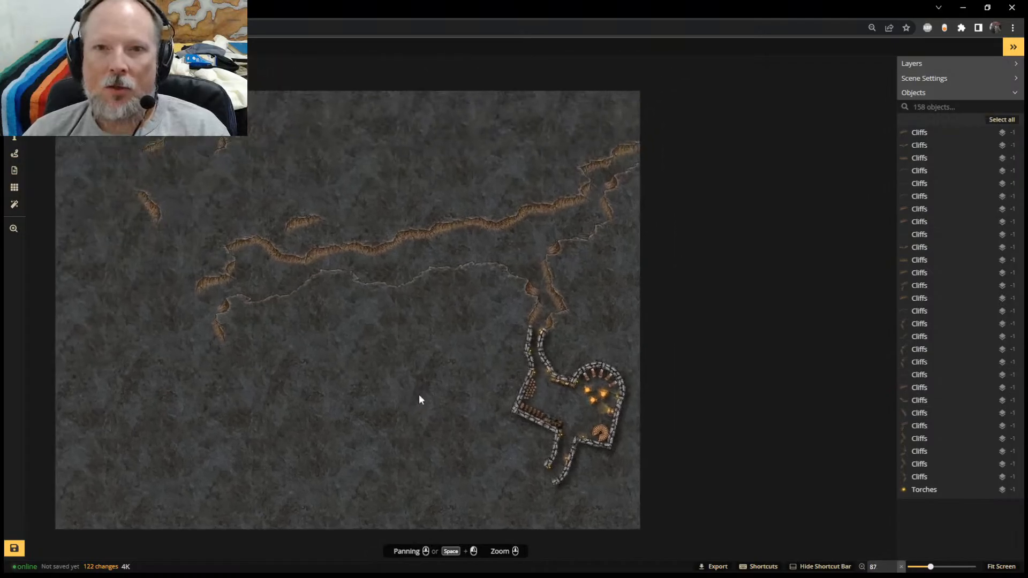
{"action": "left_click_drag", "start_coordinate": [282, 215], "coordinate": [94, 182]}
{"action": "left_click", "coordinate": [289, 226]}
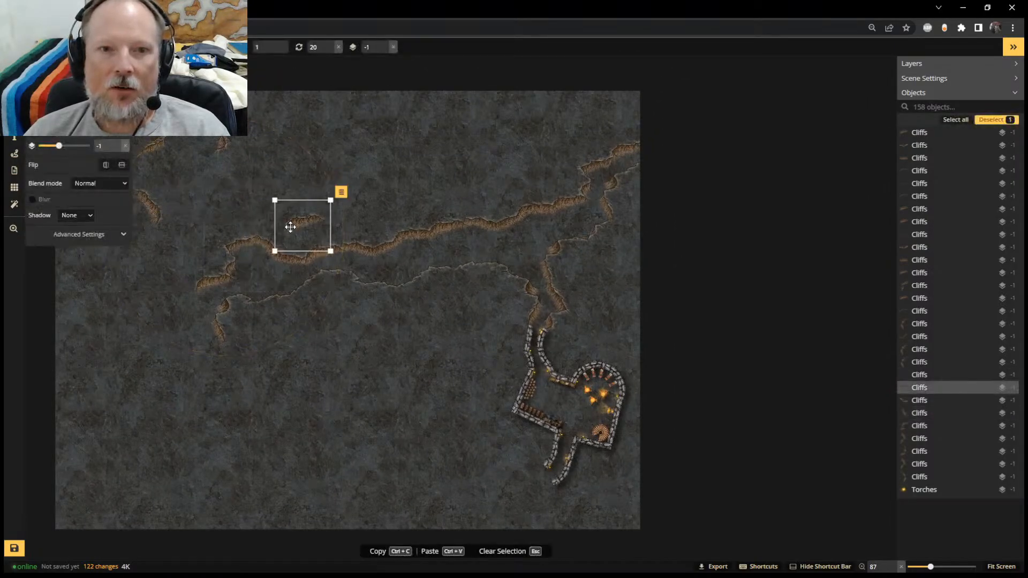
{"action": "left_click_drag", "start_coordinate": [289, 227], "coordinate": [106, 167]}
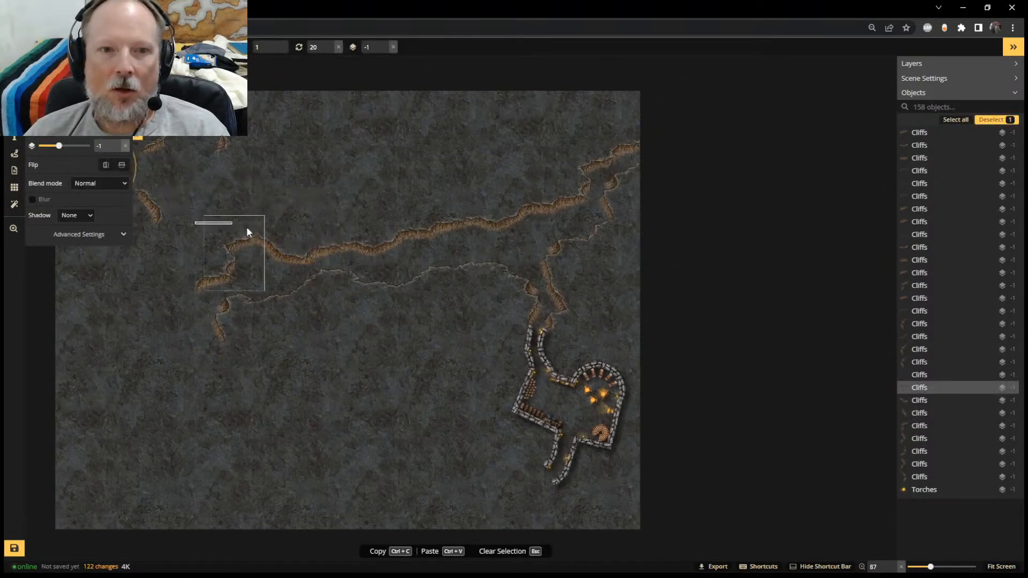
Copy the tunnel's brown north wall to the open ground west of the stone room and delete the stray thin cliff from the copy
{"action": "left_click_drag", "start_coordinate": [247, 230], "coordinate": [503, 252]}
{"action": "key", "text": "ctrl+c"}
{"action": "key", "text": "ctrl+v"}
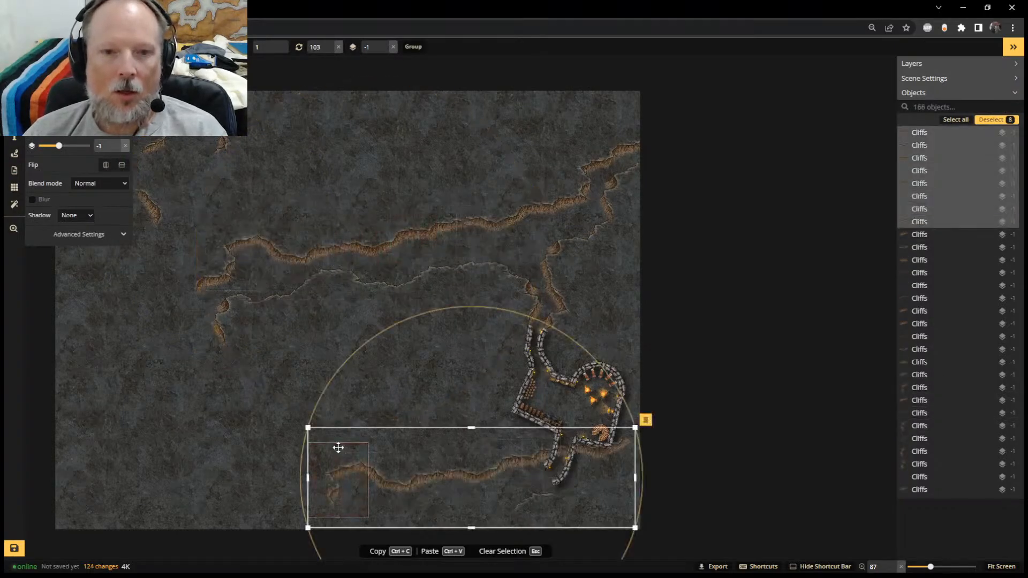
{"action": "left_click_drag", "start_coordinate": [439, 456], "coordinate": [291, 426]}
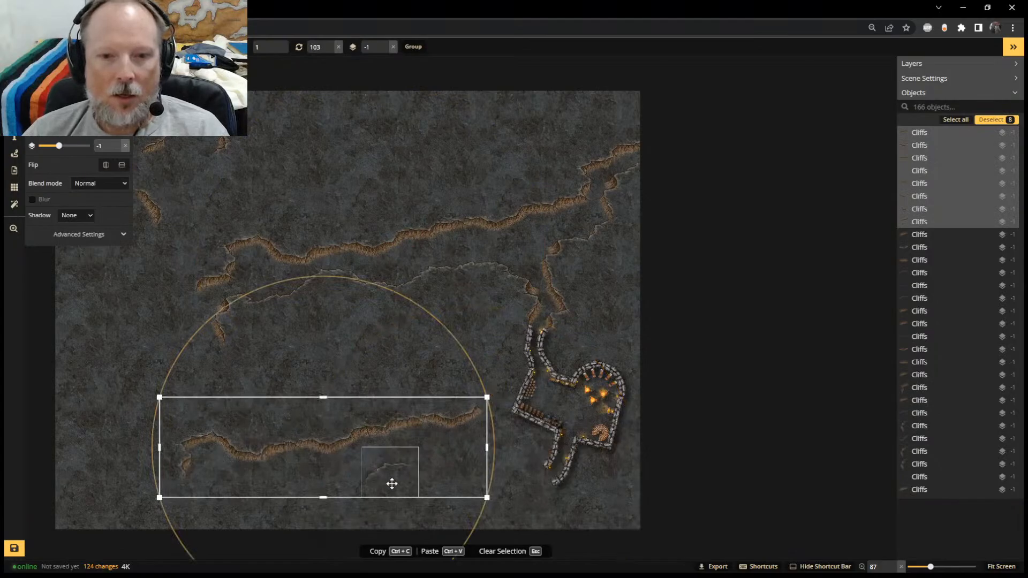
{"action": "left_click", "coordinate": [392, 483]}
{"action": "key", "text": "Delete"}
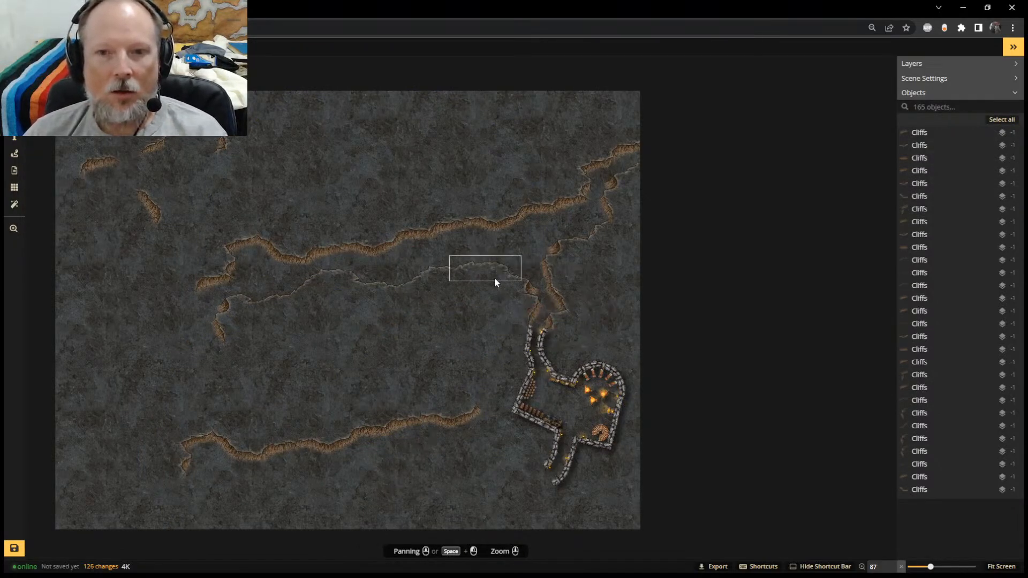
Delete the tunnel's thin south wall, including the brown piece at its west end
{"action": "left_click", "coordinate": [477, 279]}
{"action": "left_click", "coordinate": [403, 283], "text": "shift"}
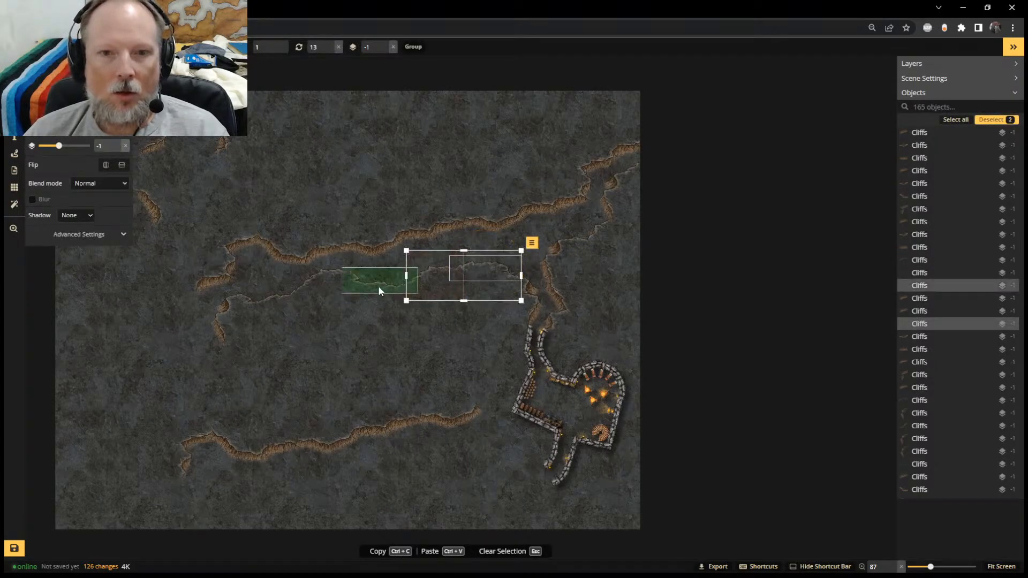
{"action": "left_click", "coordinate": [378, 285], "text": "shift"}
{"action": "left_click", "coordinate": [332, 291], "text": "shift"}
{"action": "left_click", "coordinate": [241, 301], "text": "shift"}
{"action": "left_click", "coordinate": [236, 308], "text": "shift"}
{"action": "key", "text": "Delete"}
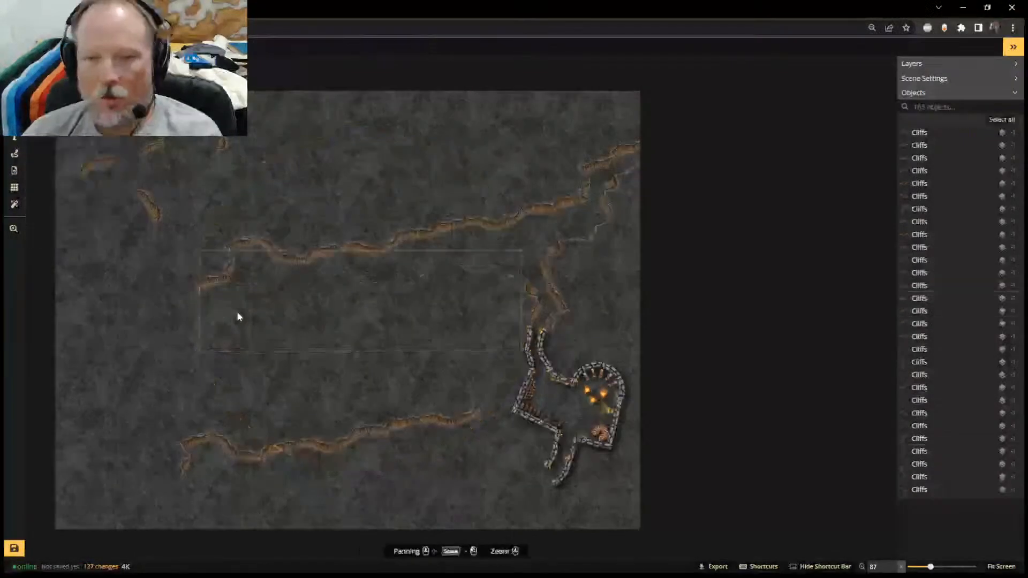
Move the lower row of cliff stamps up beneath the upper cliff line and delete the cliff segment at its east end
{"action": "left_click_drag", "start_coordinate": [131, 390], "coordinate": [467, 469]}
{"action": "left_click_drag", "start_coordinate": [198, 329], "coordinate": [418, 307]}
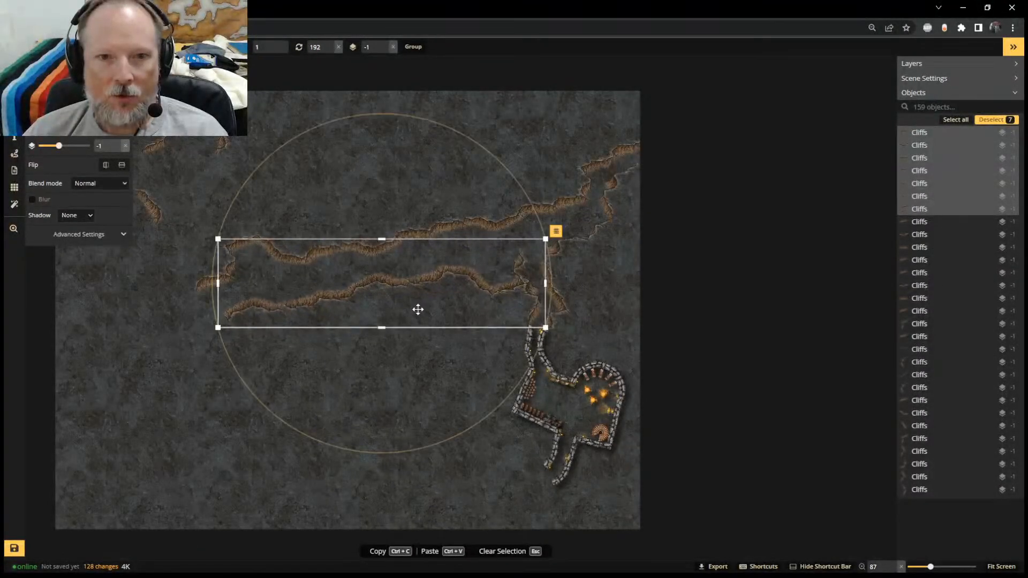
{"action": "left_click", "coordinate": [523, 261]}
{"action": "key", "text": "Delete"}
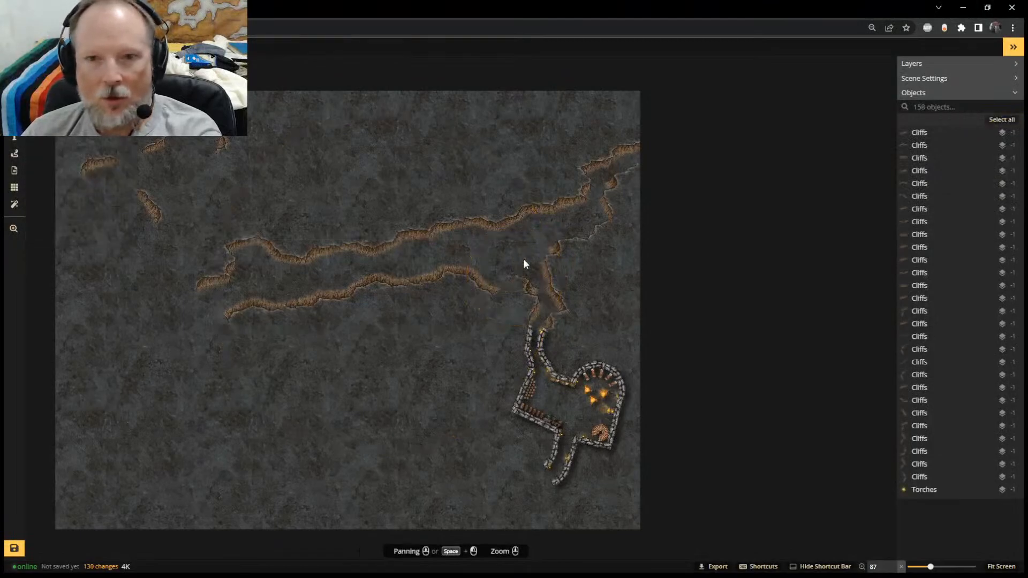
{"action": "scroll", "coordinate": [489, 304], "scroll_direction": "up", "scroll_amount": 2}
{"action": "scroll", "coordinate": [487, 307], "scroll_direction": "up", "scroll_amount": 3}
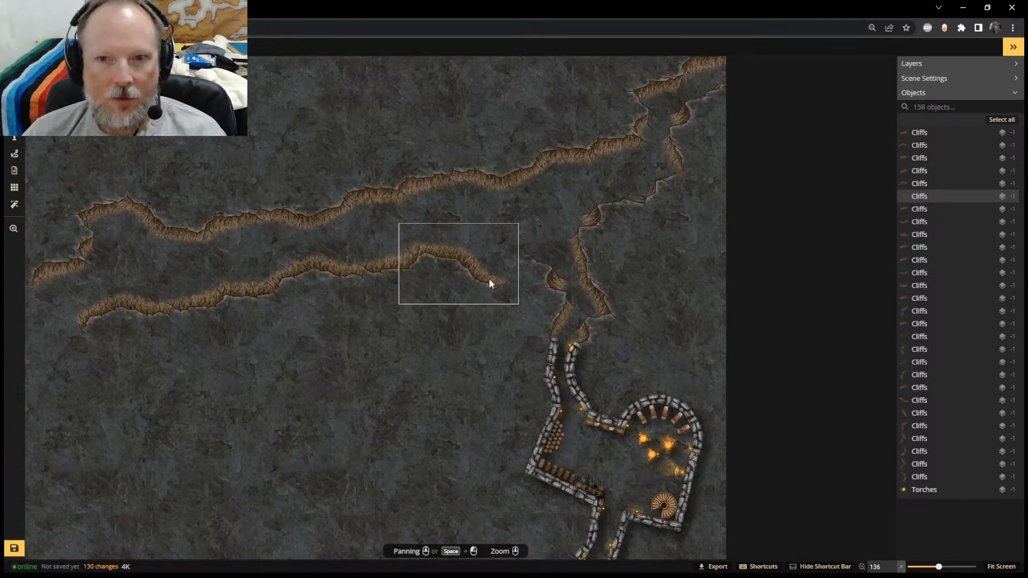
{"action": "scroll", "coordinate": [491, 279], "scroll_direction": "down", "scroll_amount": 2}
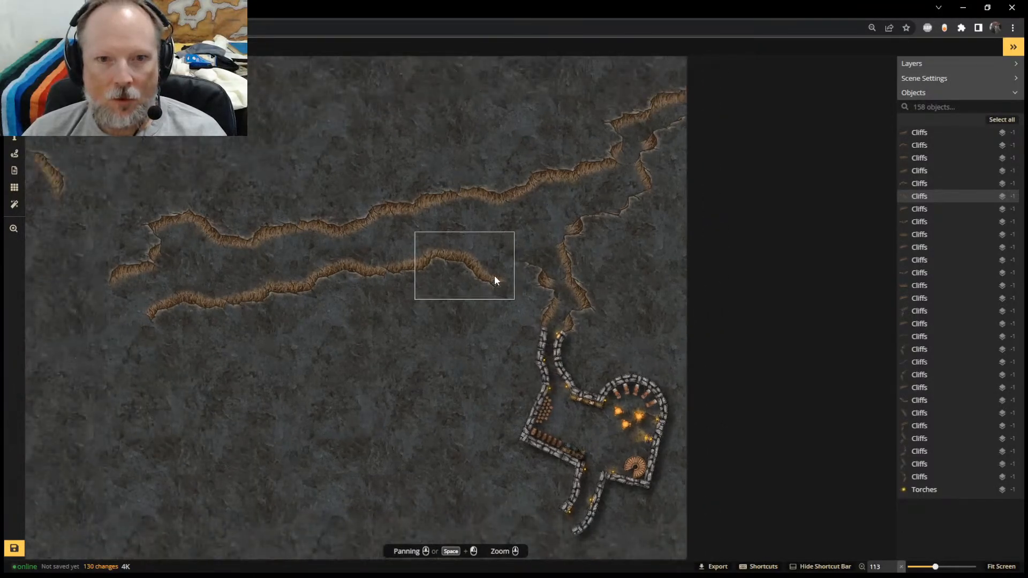
{"action": "scroll", "coordinate": [494, 275], "scroll_direction": "down", "scroll_amount": 2}
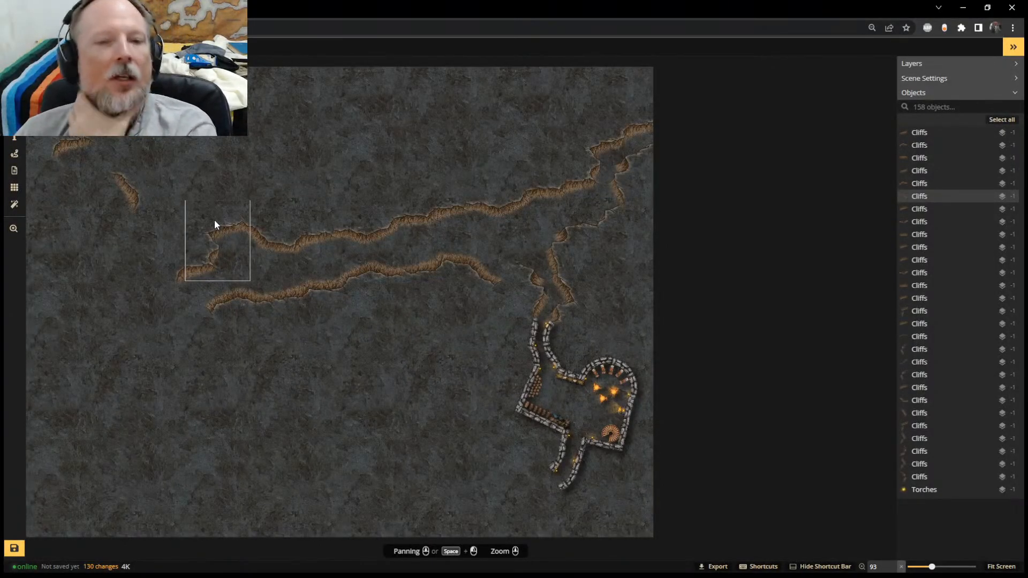
{"action": "left_click", "coordinate": [551, 87]}
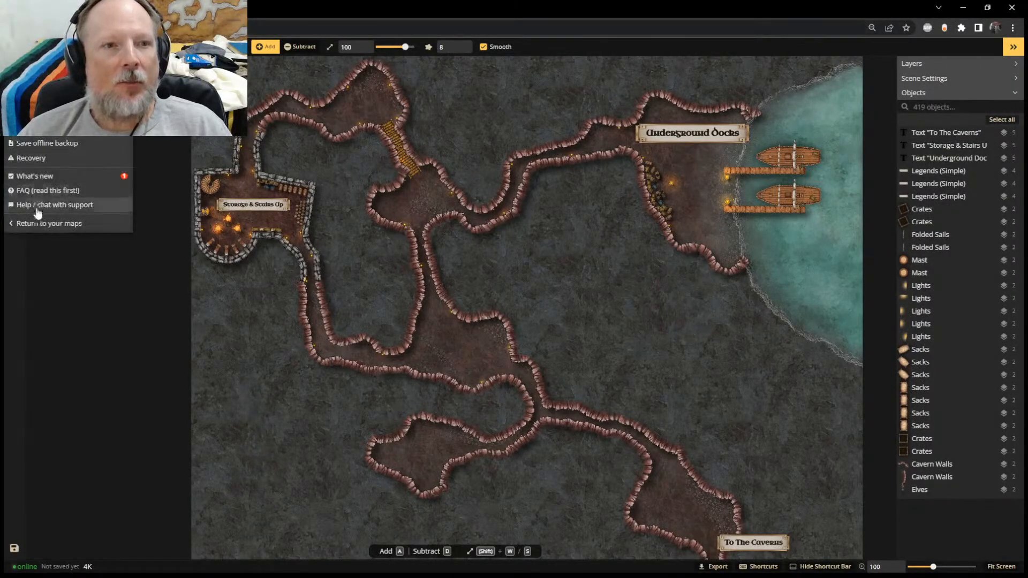
Leave the current map, search the published maps, and open an editable clone of Castle Walls Gates
{"action": "left_click", "coordinate": [39, 228]}
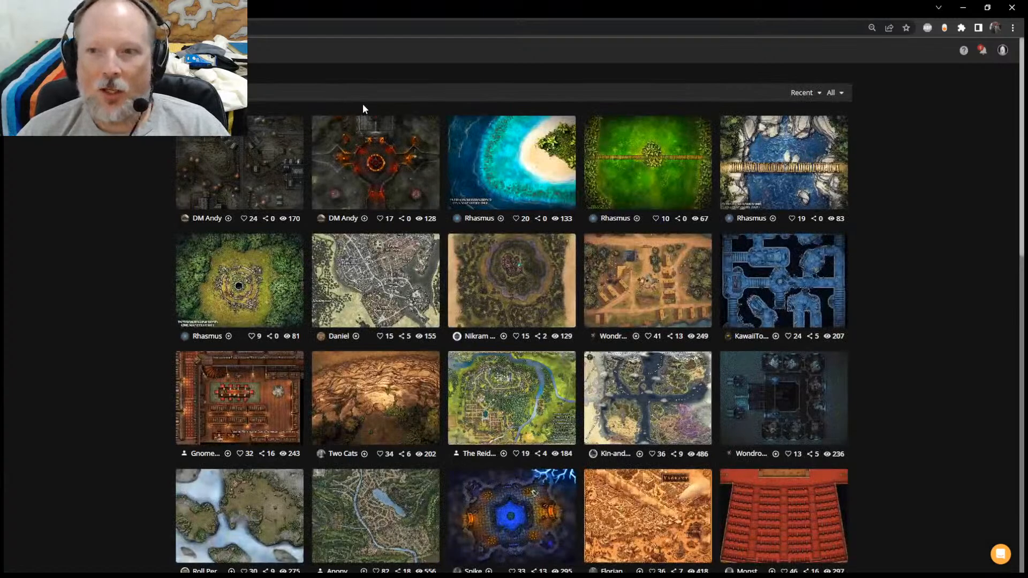
{"action": "left_click", "coordinate": [274, 92]}
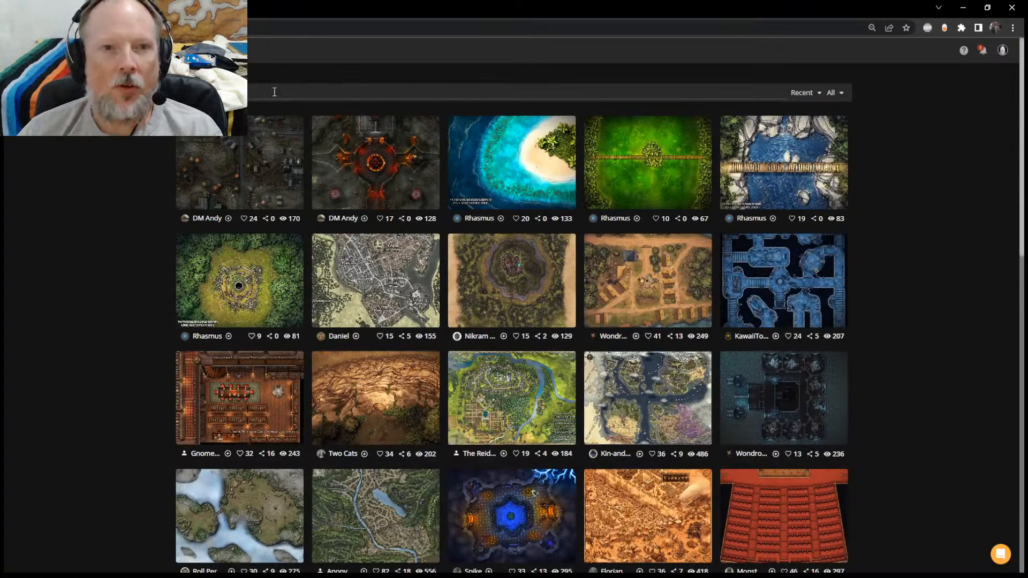
{"action": "key", "text": "Return"}
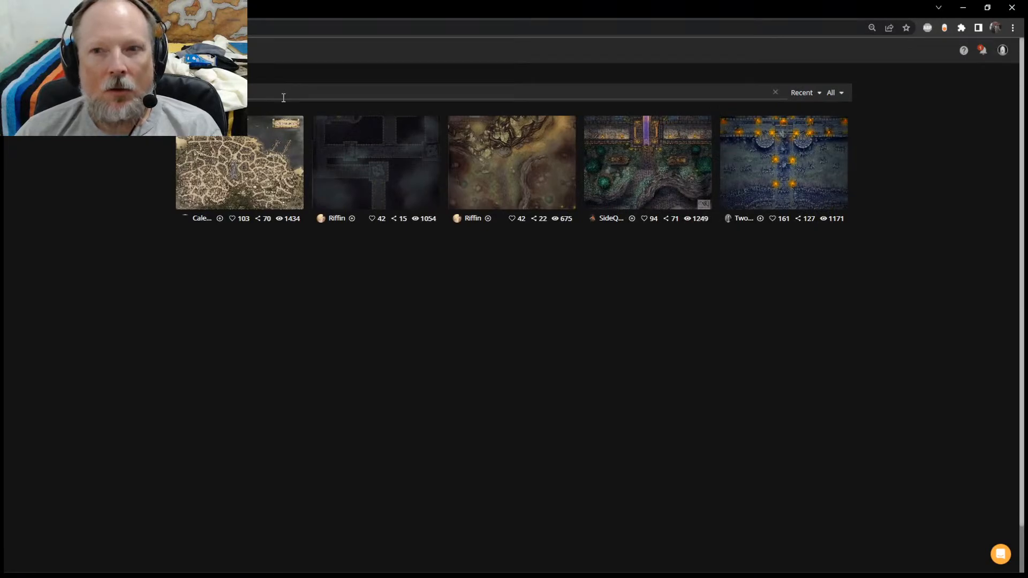
{"action": "left_click", "coordinate": [649, 163]}
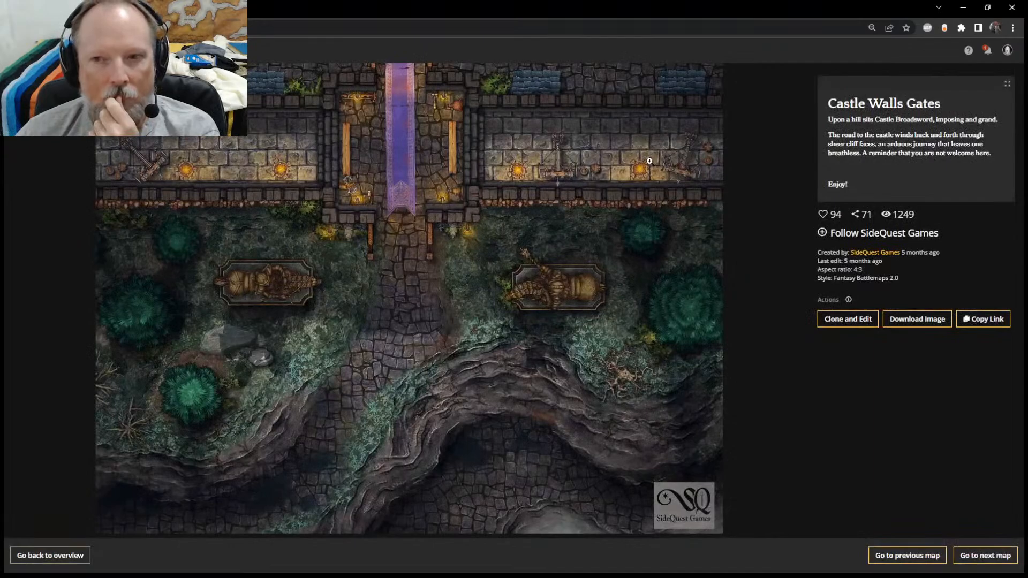
{"action": "left_click", "coordinate": [848, 320]}
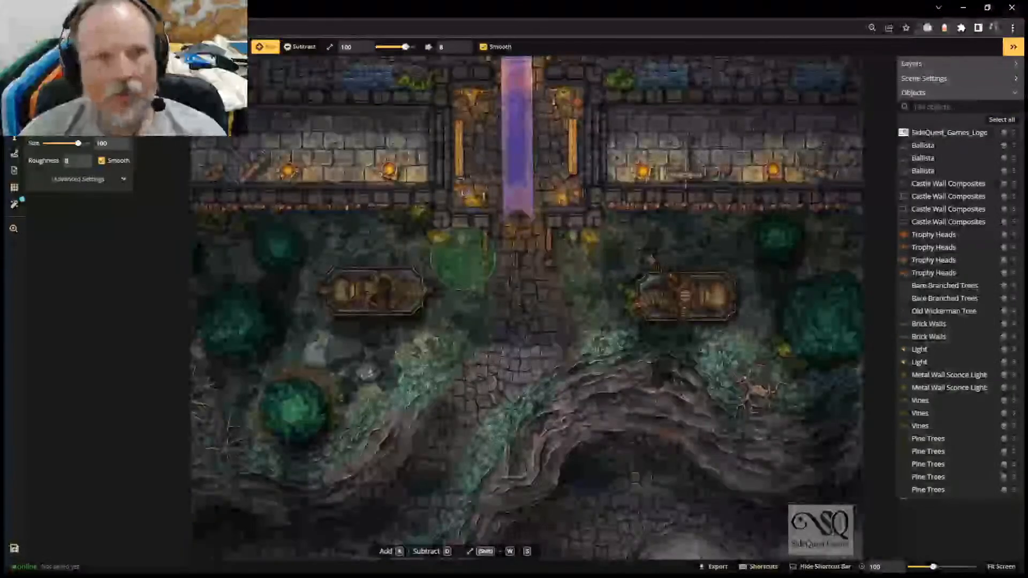
Examine how the cliff terrain is built by selecting and shifting individual Rocky Hills and Craggy Hills stamps
{"action": "key", "text": "Escape"}
{"action": "left_click", "coordinate": [606, 410]}
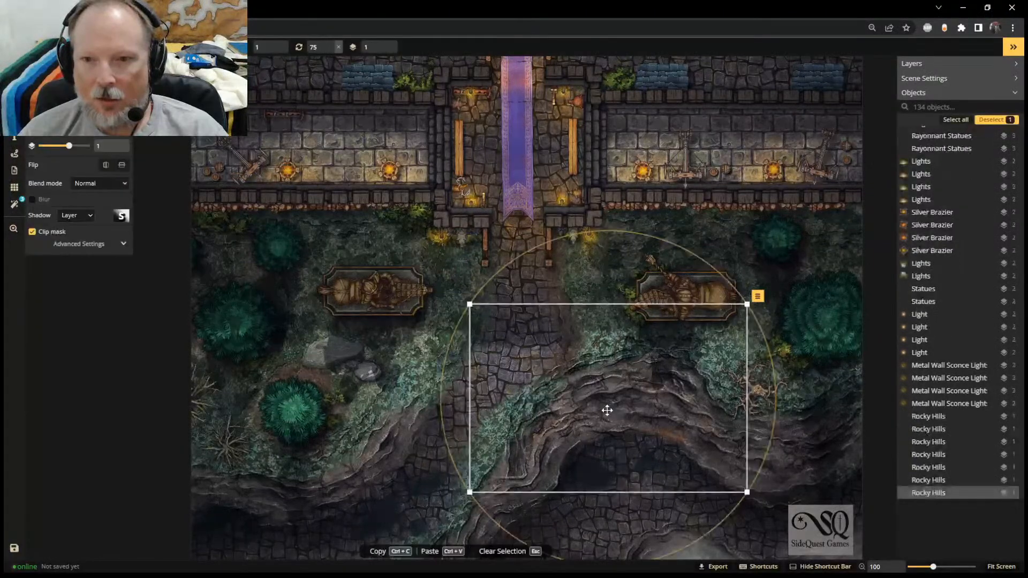
{"action": "scroll", "coordinate": [958, 436], "scroll_direction": "down", "scroll_amount": 5}
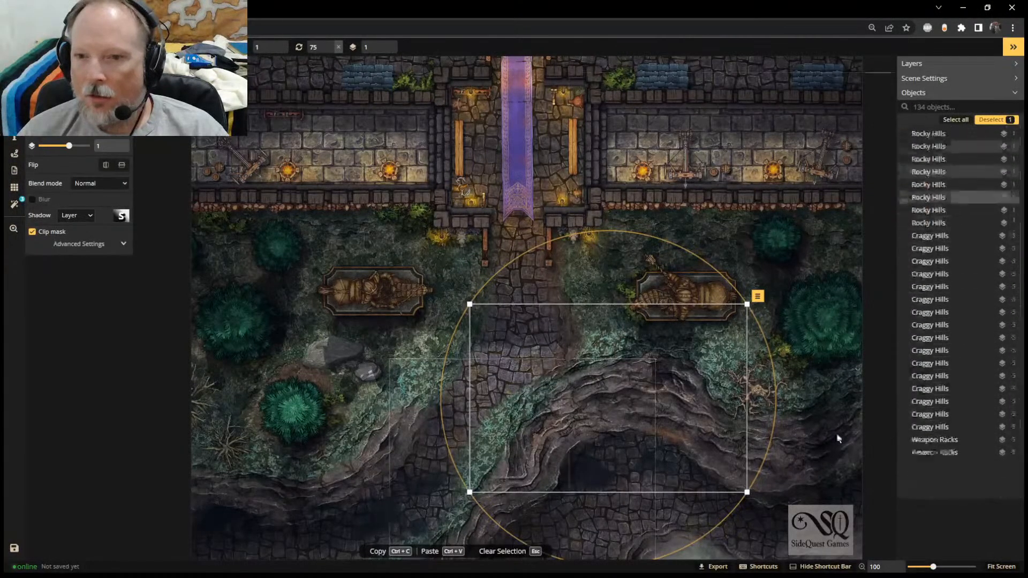
{"action": "mouse_move", "coordinate": [603, 413]}
{"action": "left_mouse_down"}
{"action": "mouse_move", "coordinate": [613, 446]}
{"action": "mouse_move", "coordinate": [585, 394]}
{"action": "mouse_move", "coordinate": [546, 382]}
{"action": "mouse_move", "coordinate": [598, 414]}
{"action": "mouse_move", "coordinate": [622, 415]}
{"action": "mouse_move", "coordinate": [623, 536]}
{"action": "mouse_move", "coordinate": [624, 480]}
{"action": "mouse_move", "coordinate": [603, 415]}
{"action": "left_mouse_up"}
{"action": "left_click", "coordinate": [930, 391]}
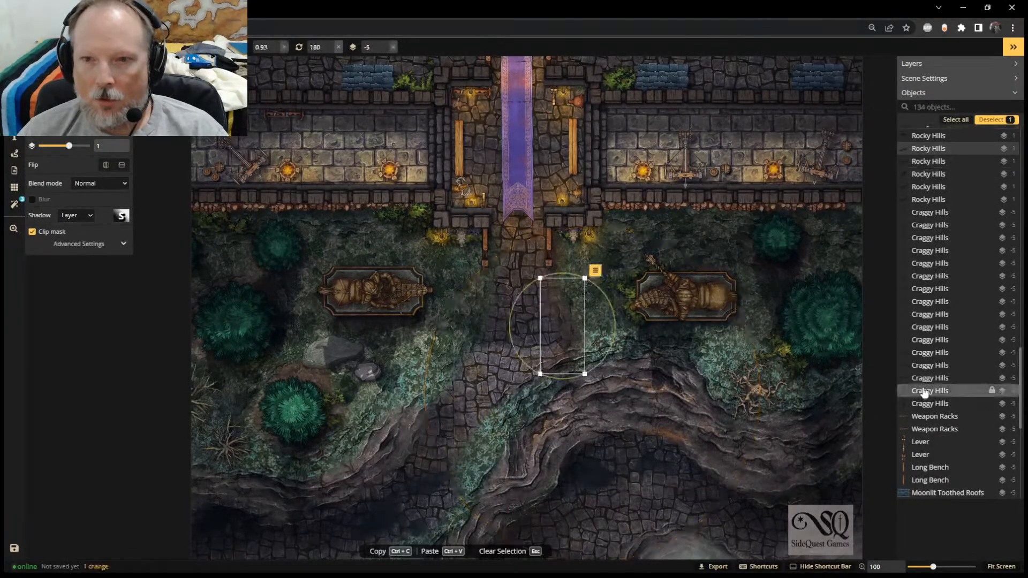
{"action": "left_click_drag", "start_coordinate": [564, 319], "coordinate": [542, 324]}
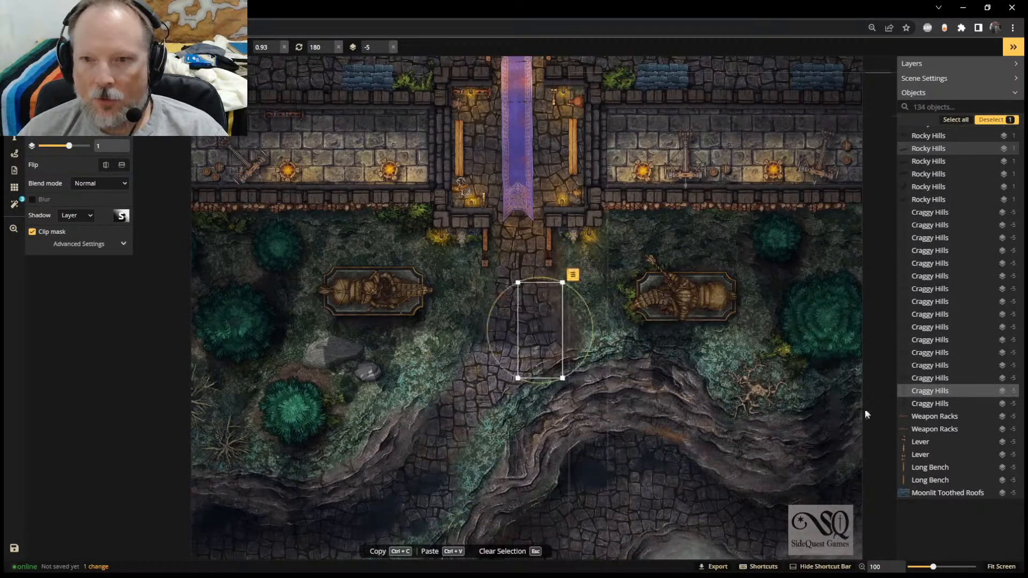
{"action": "left_click", "coordinate": [914, 405]}
{"action": "left_click_drag", "start_coordinate": [491, 352], "coordinate": [505, 345]}
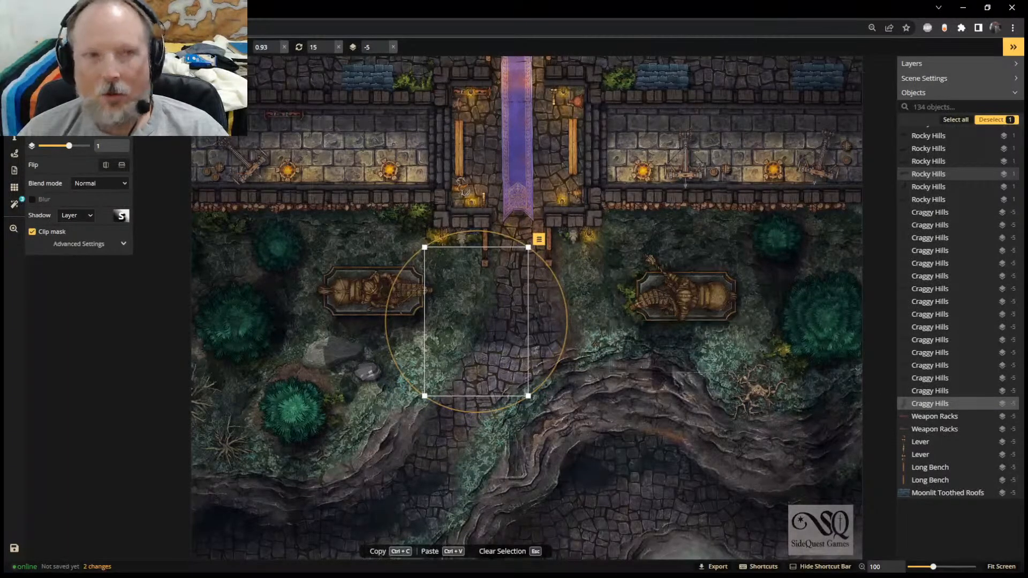
Leave the cloned map without saving its changes and open the Underground Railroad map
{"action": "key", "text": "alt+Left"}
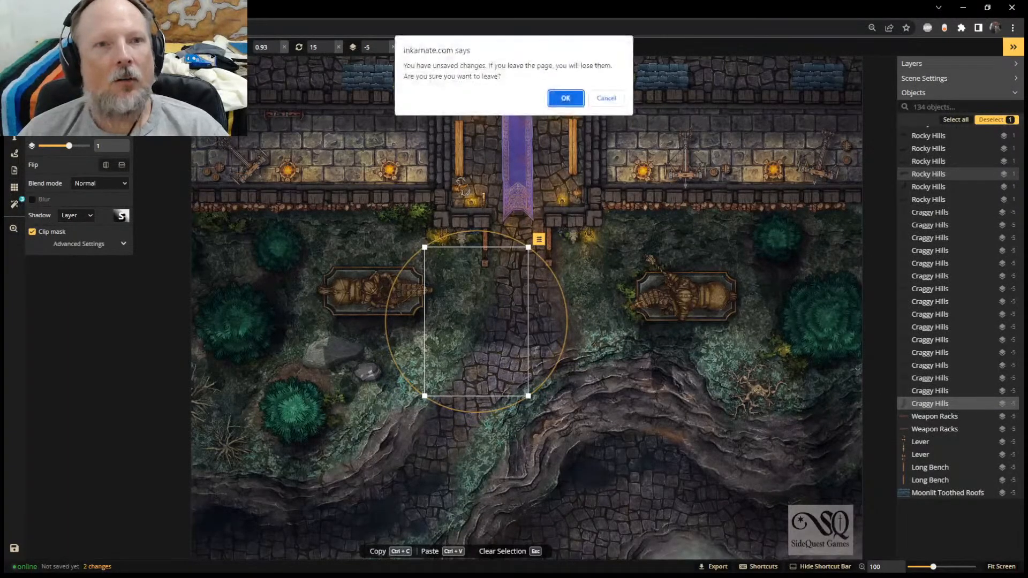
{"action": "left_click", "coordinate": [561, 99]}
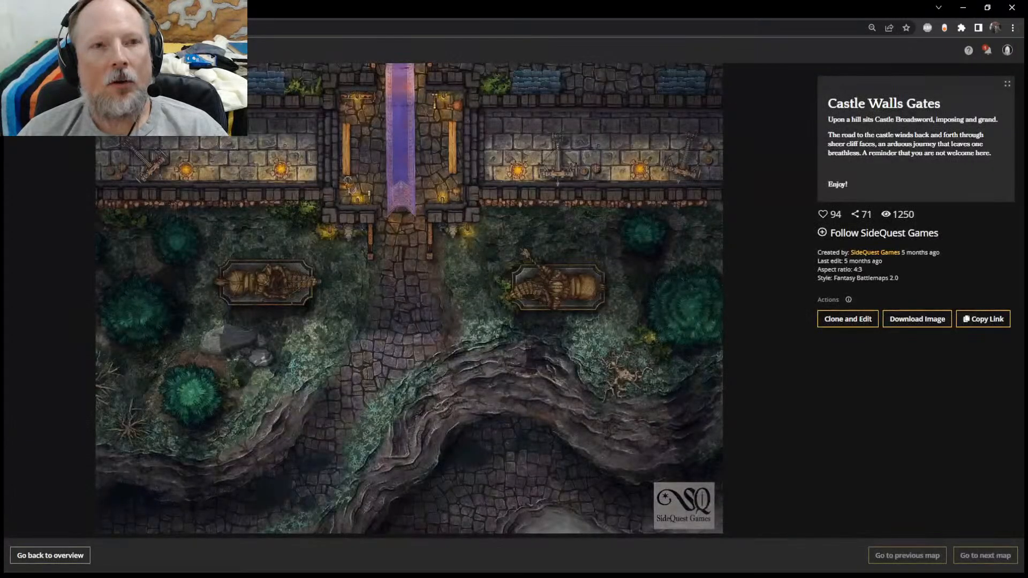
{"action": "left_click", "coordinate": [50, 555]}
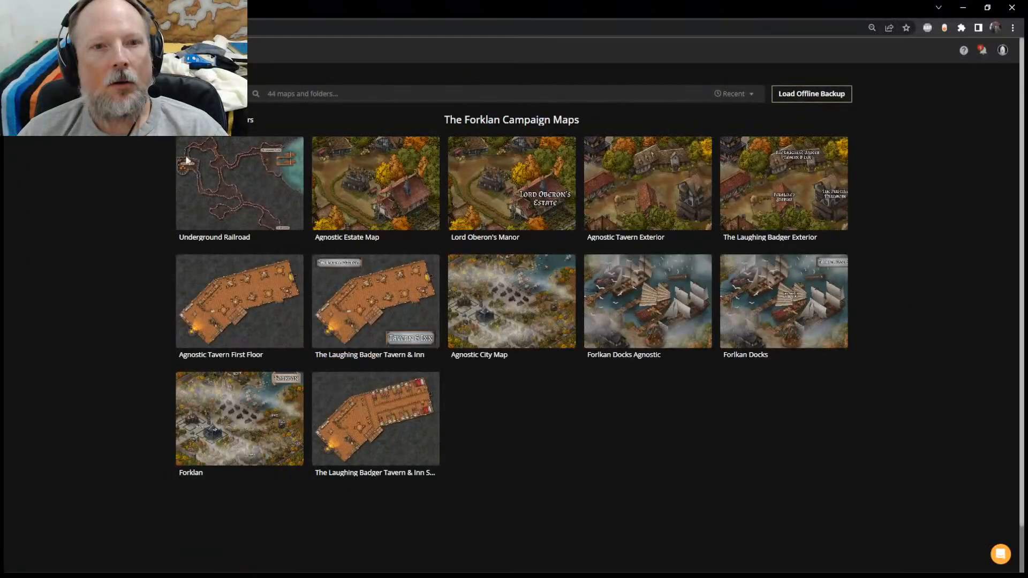
{"action": "left_click", "coordinate": [248, 187]}
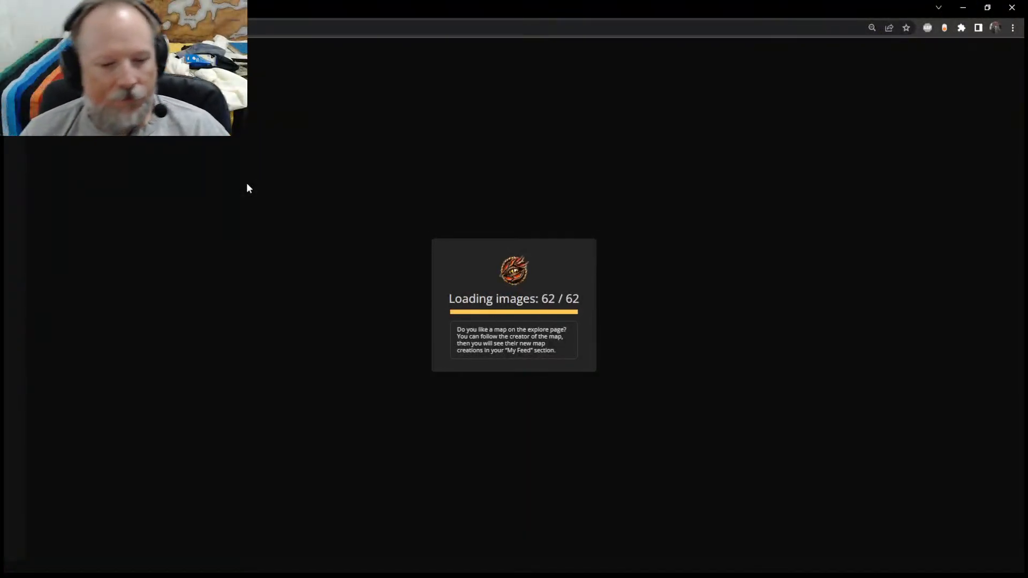
Find the Rocky Hills stamp in the catalog and place one on the open ground below the Underground Docks
{"action": "scroll", "coordinate": [684, 441], "scroll_direction": "up", "scroll_amount": 5}
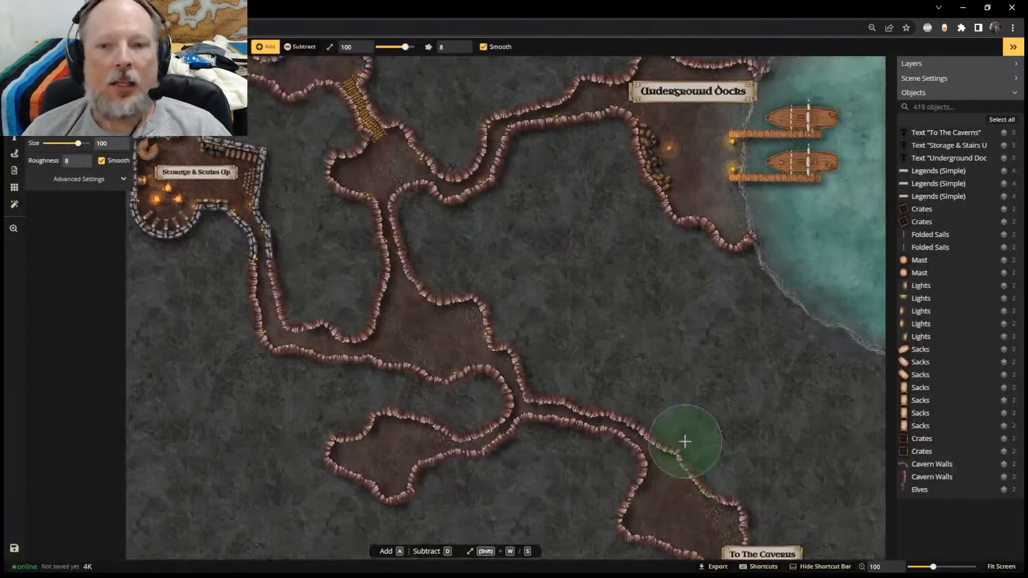
{"action": "left_click", "coordinate": [11, 153]}
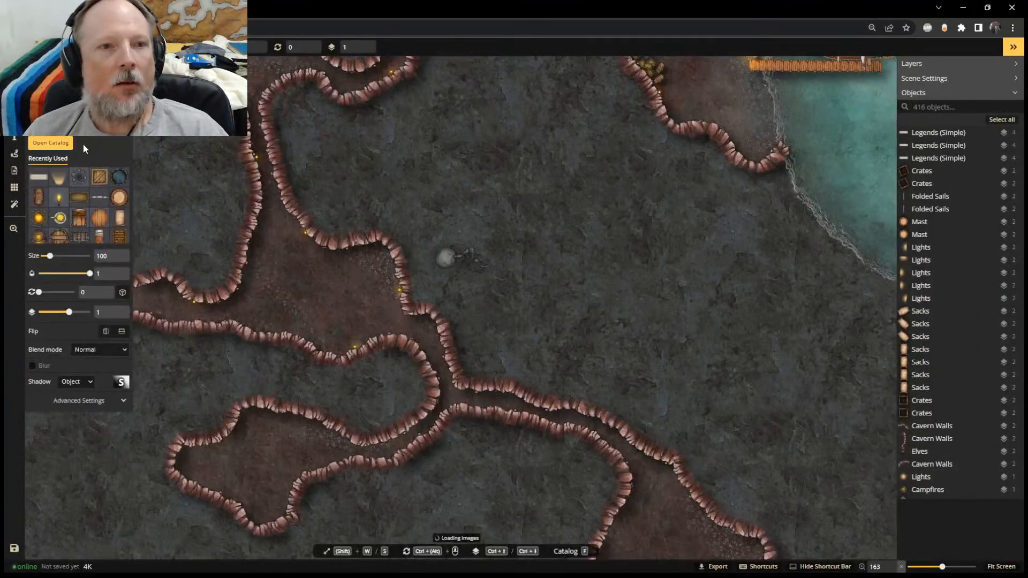
{"action": "left_click", "coordinate": [59, 149]}
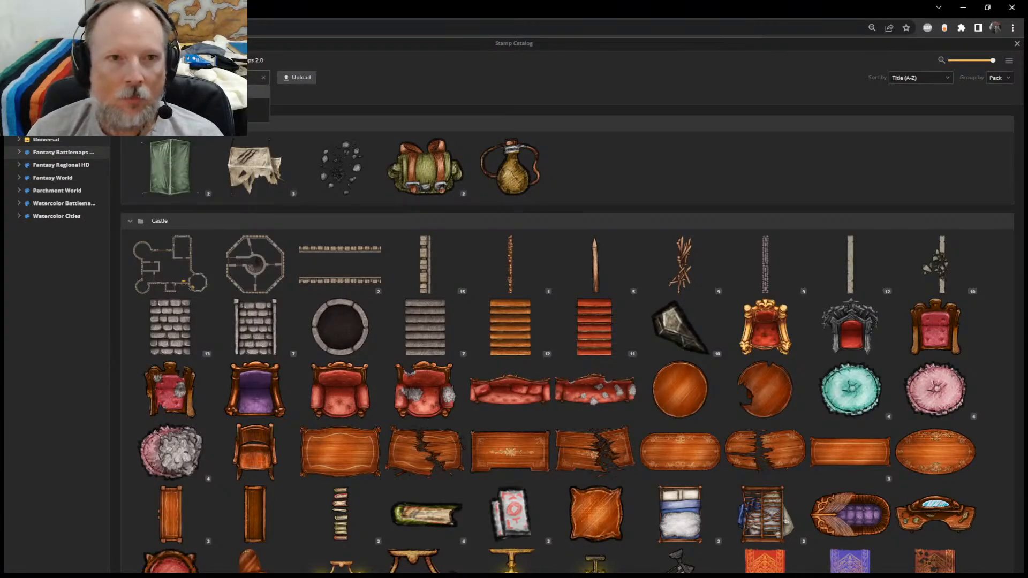
{"action": "key", "text": "Return"}
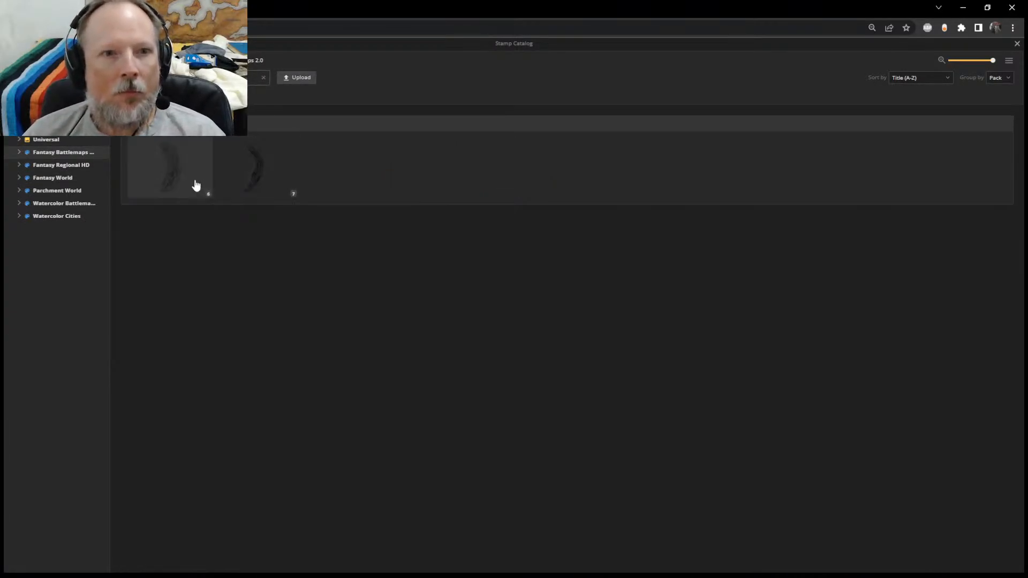
{"action": "left_click", "coordinate": [255, 169]}
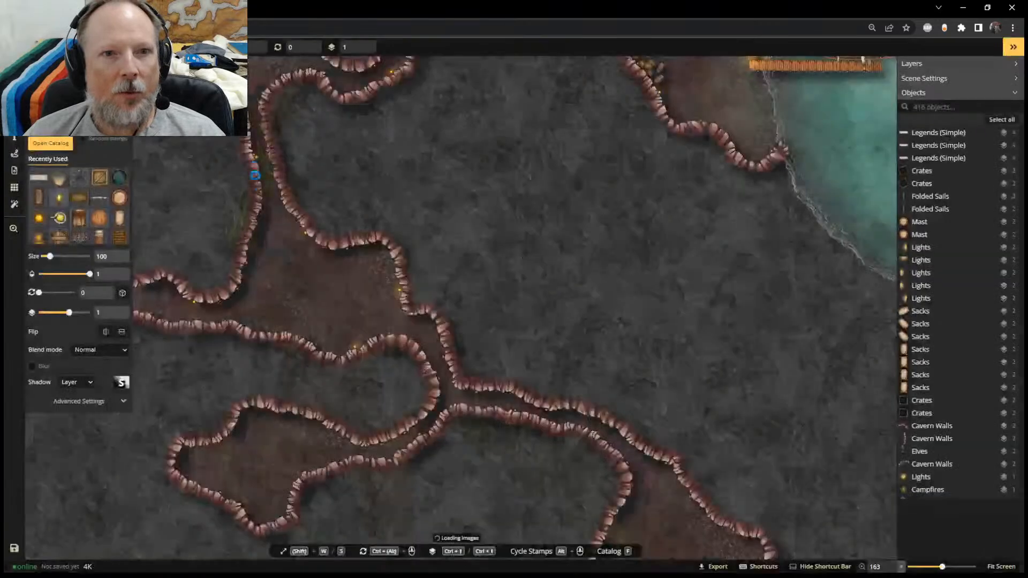
{"action": "left_click", "coordinate": [632, 272]}
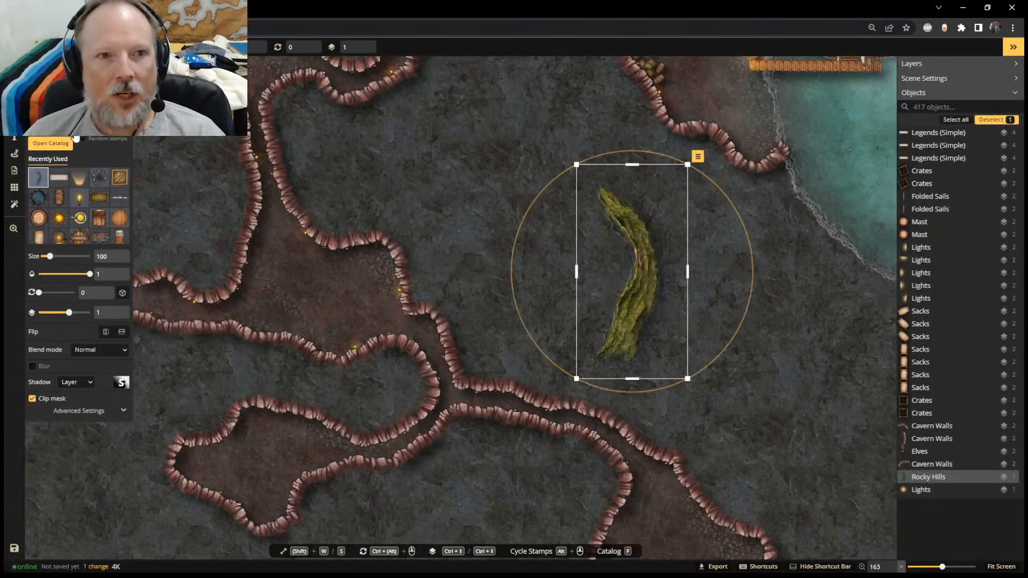
Place a Craggy Hills stamp from the catalog to the east of the Rocky Hills stamp
{"action": "left_click", "coordinate": [51, 143]}
{"action": "left_click", "coordinate": [191, 168]}
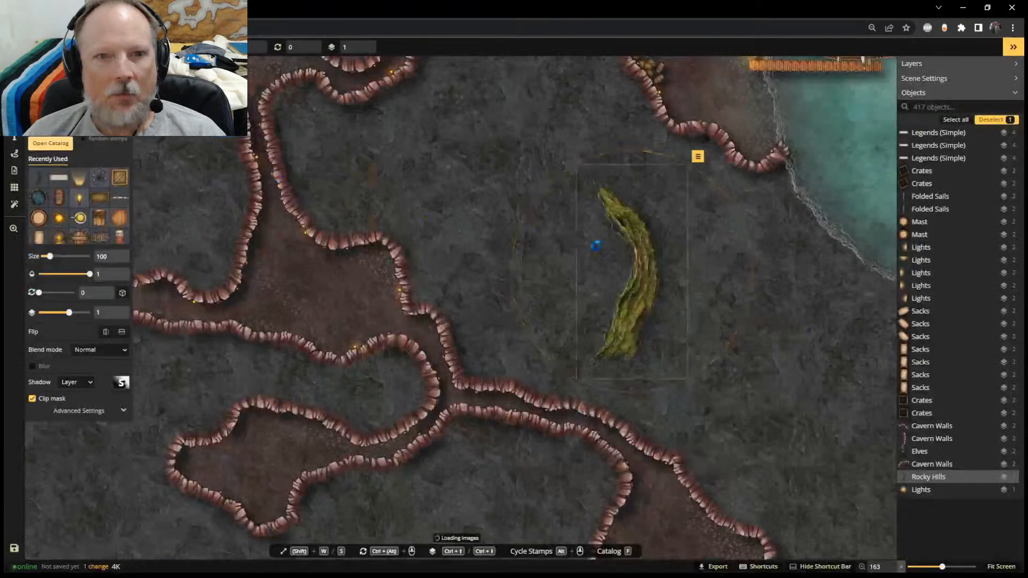
{"action": "left_click", "coordinate": [744, 315]}
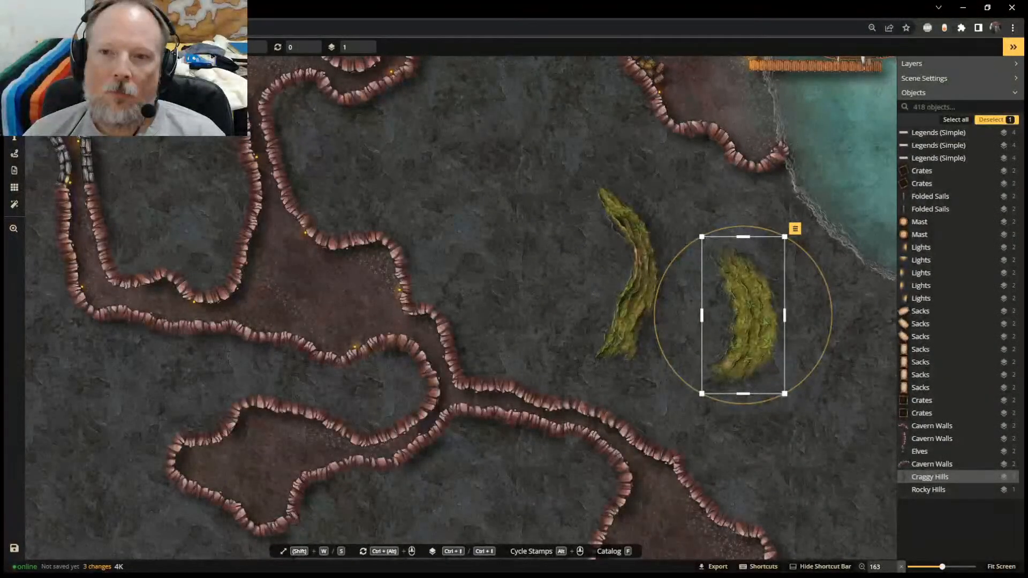
Browse the stamp catalog's hill stamps in each art style, ending with the Rocky Hills variants in Fantasy Battlemaps 2.0
{"action": "mouse_move", "coordinate": [14, 129]}
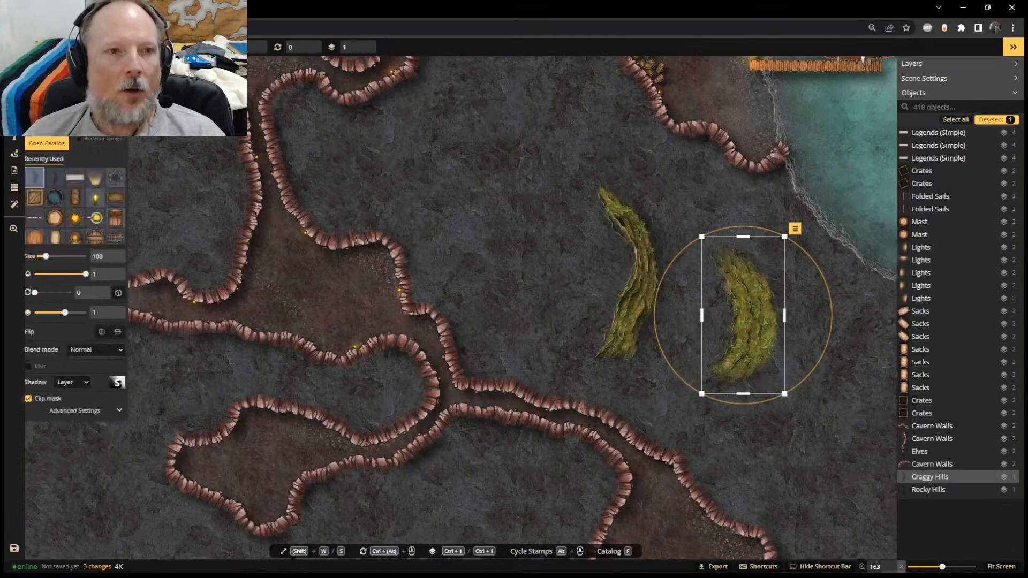
{"action": "left_click", "coordinate": [50, 143]}
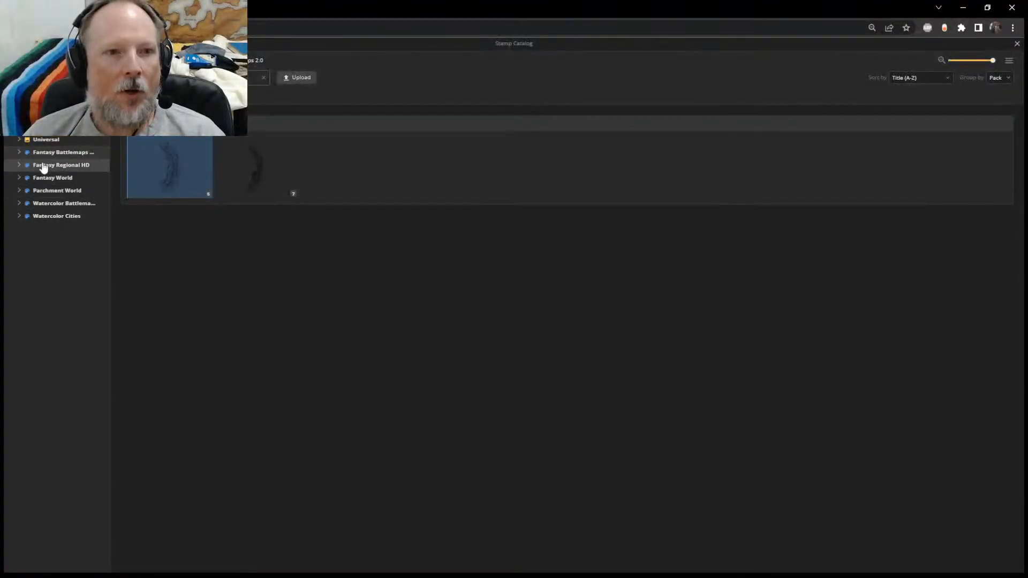
{"action": "left_click", "coordinate": [43, 166]}
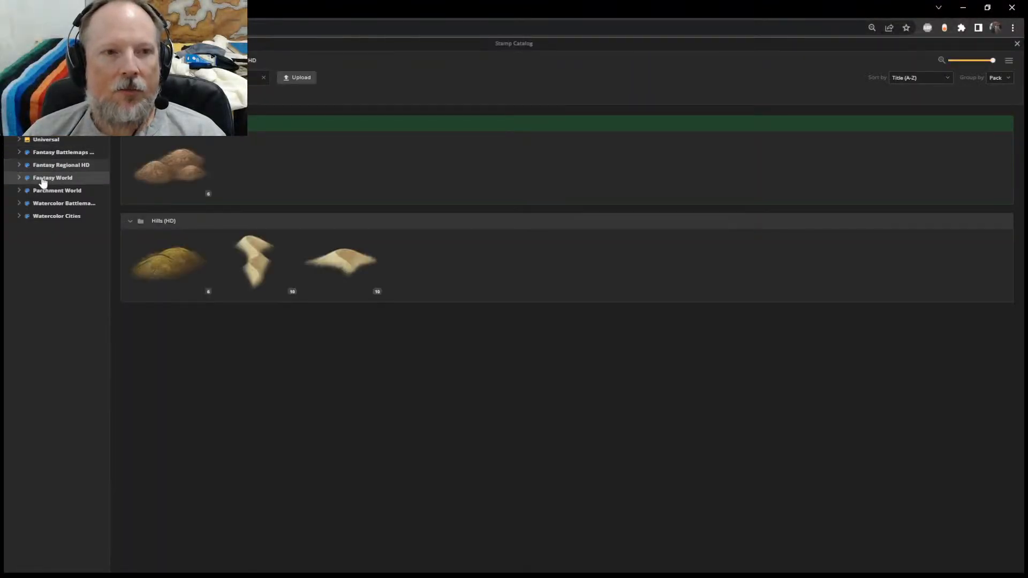
{"action": "left_click", "coordinate": [192, 77]}
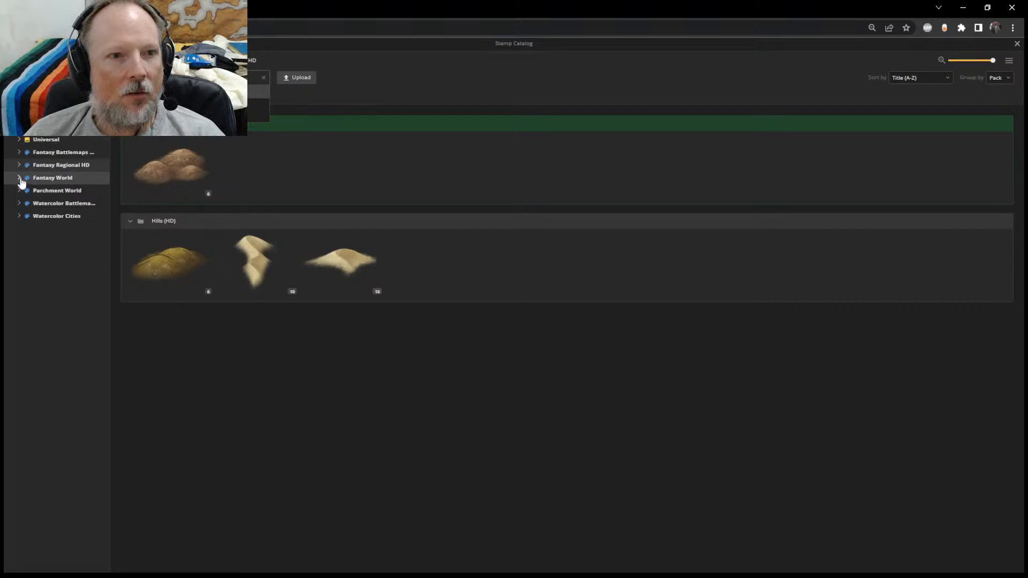
{"action": "left_click", "coordinate": [20, 178]}
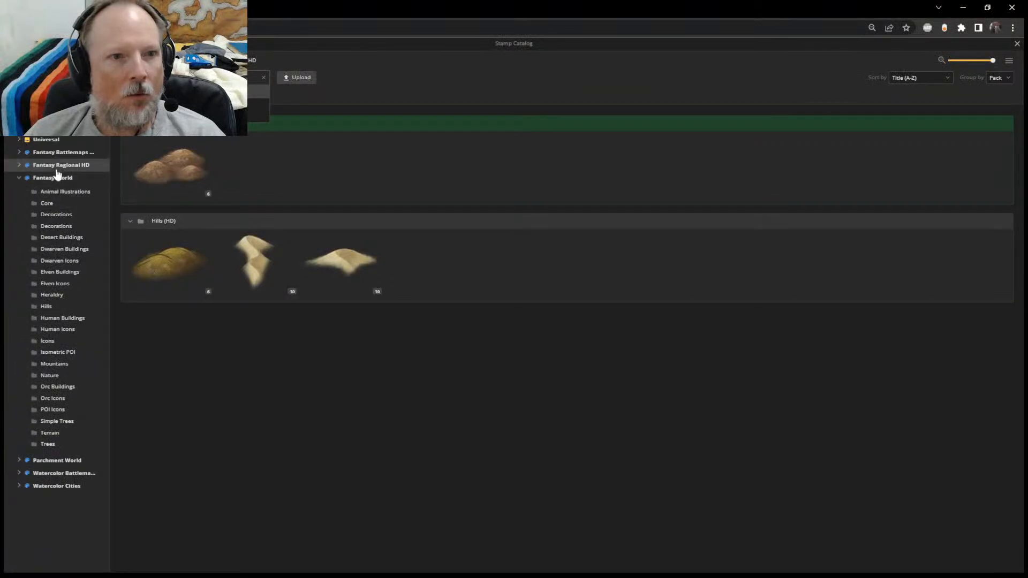
{"action": "left_click", "coordinate": [53, 461]}
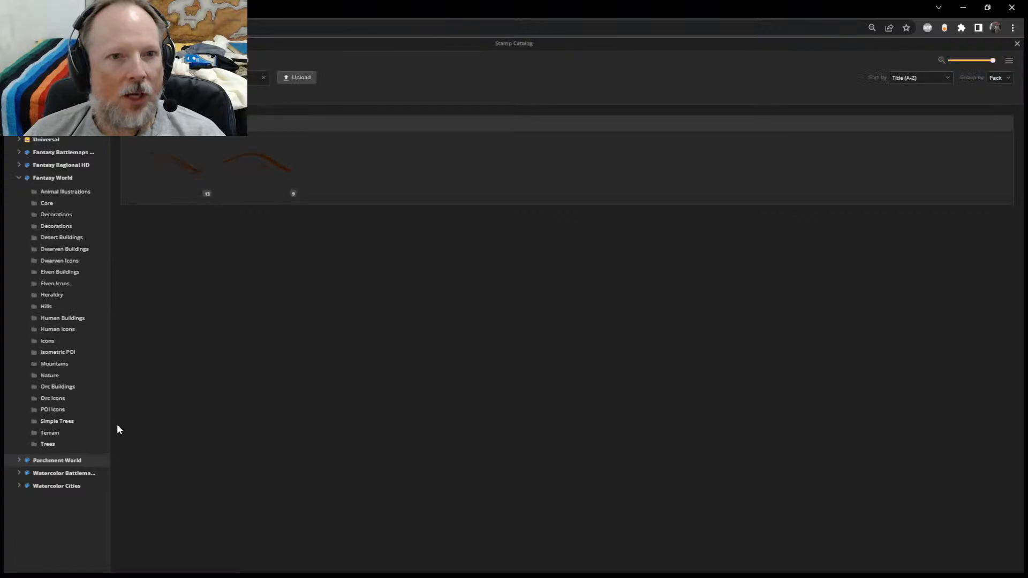
{"action": "left_click", "coordinate": [67, 474]}
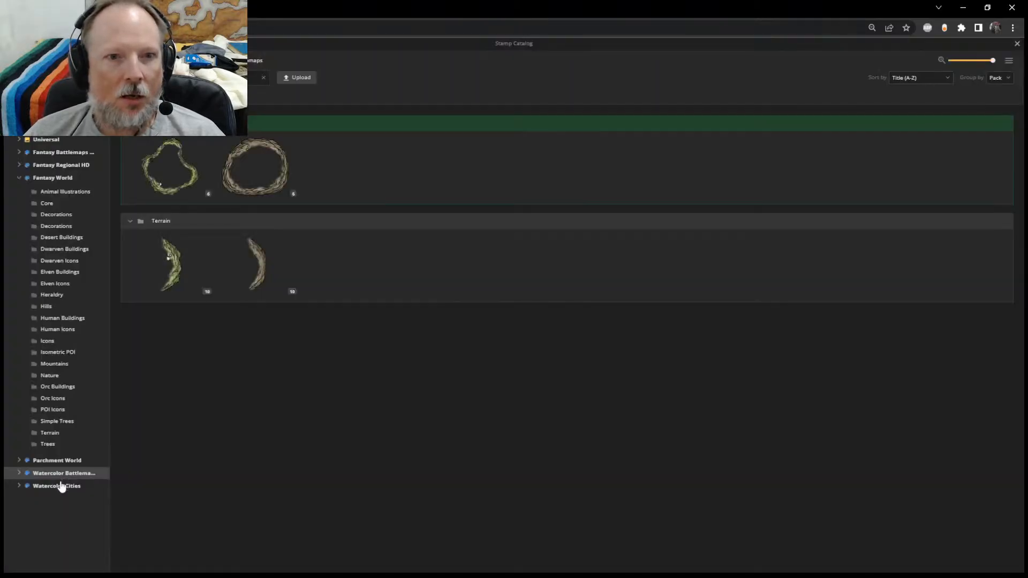
{"action": "left_click", "coordinate": [60, 486]}
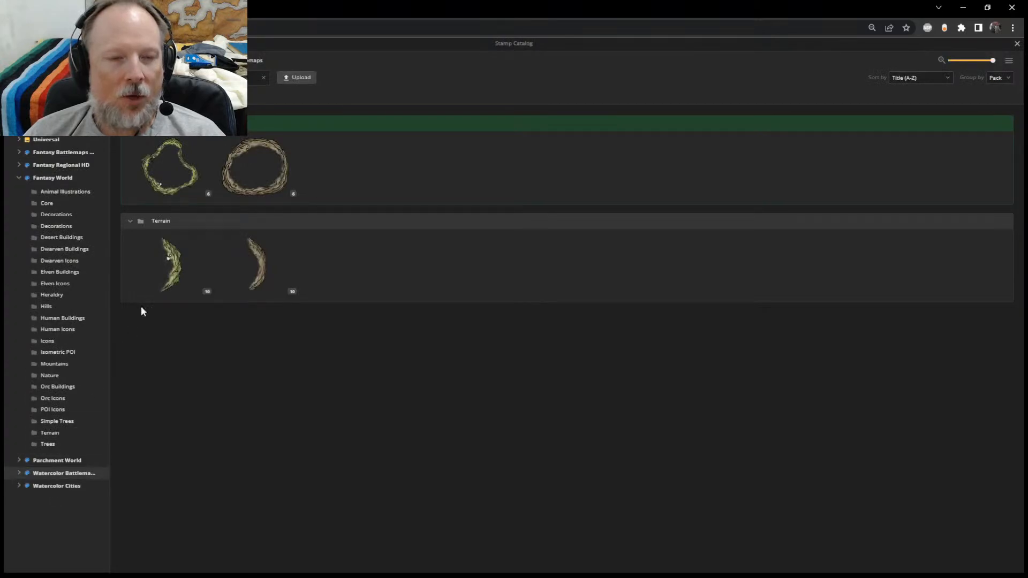
{"action": "left_click", "coordinate": [61, 486]}
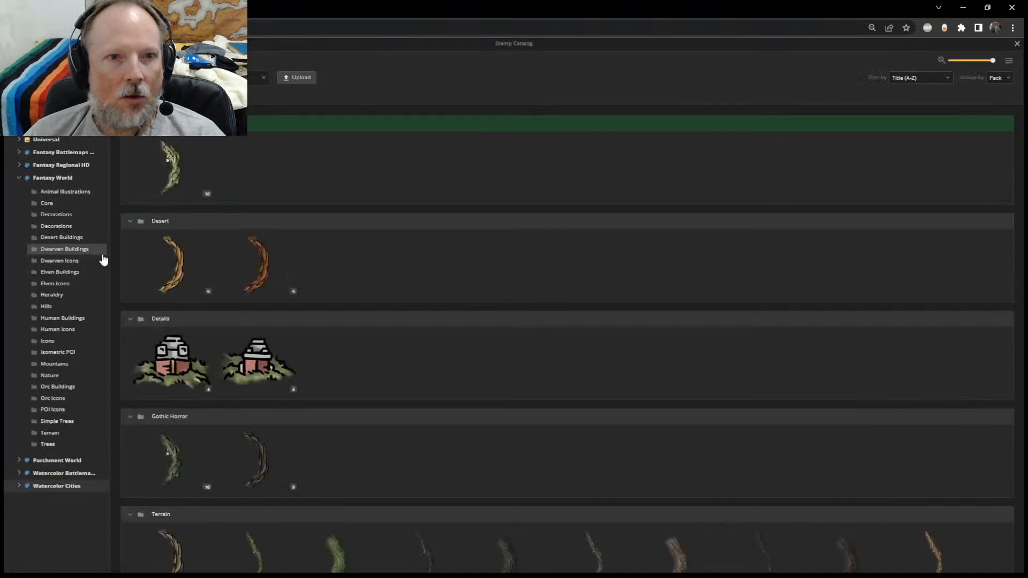
{"action": "left_click", "coordinate": [46, 155]}
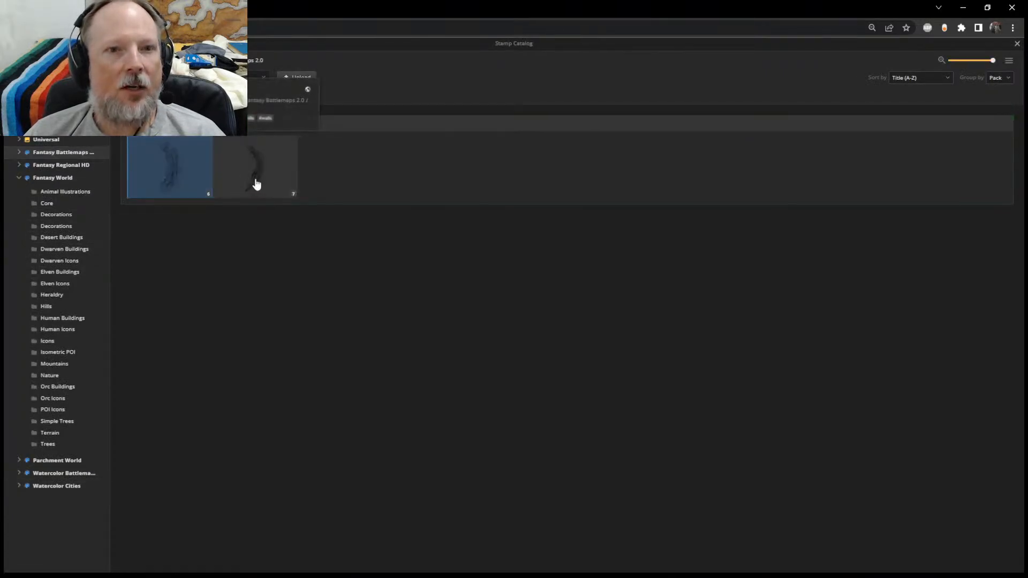
{"action": "left_click", "coordinate": [294, 194]}
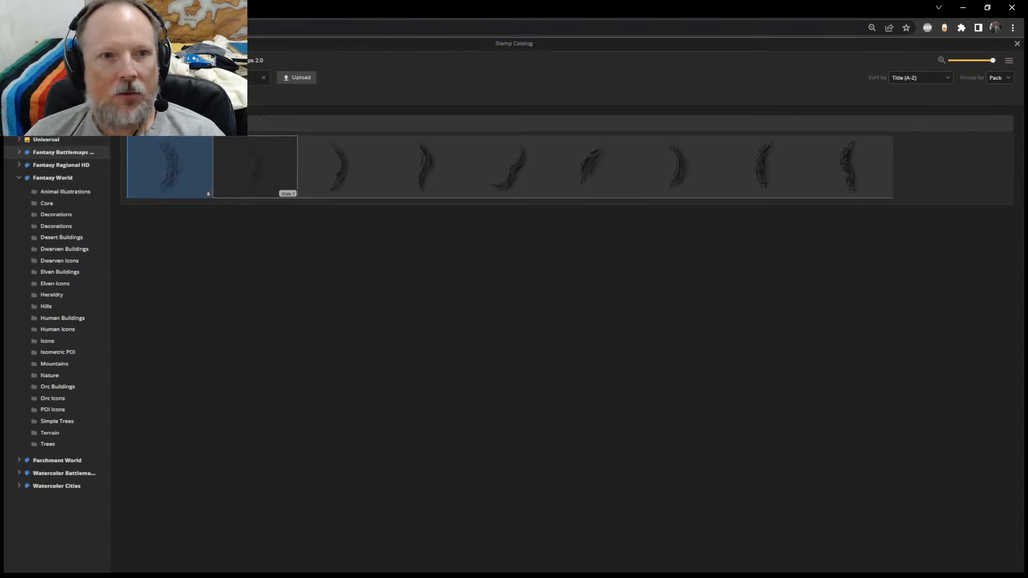
{"action": "left_click", "coordinate": [1016, 44]}
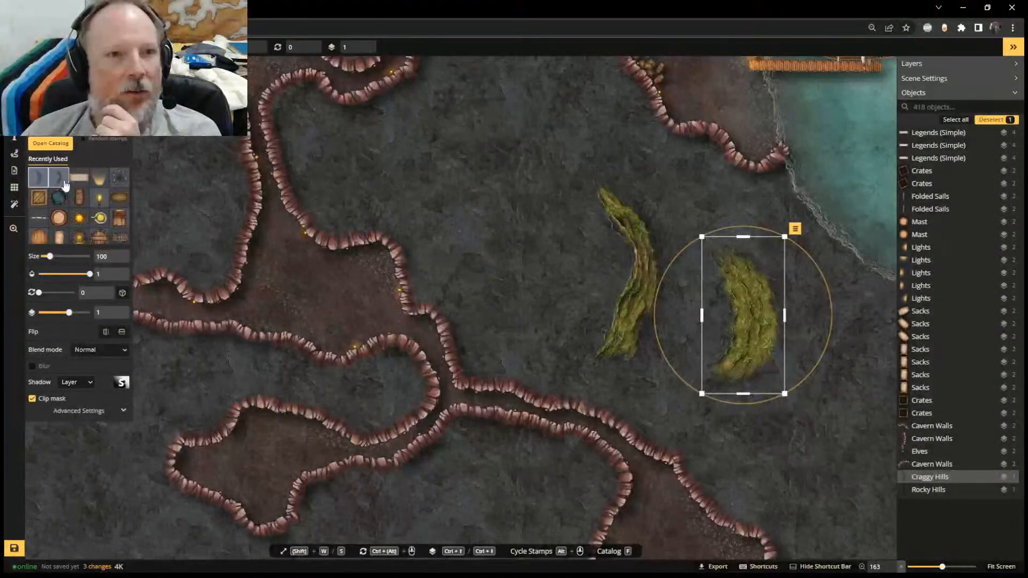
Place a Rocky Hills stamp northwest of the first one, enable random stamps, and place another southeast of the Craggy Hills stamp
{"action": "left_click", "coordinate": [65, 182]}
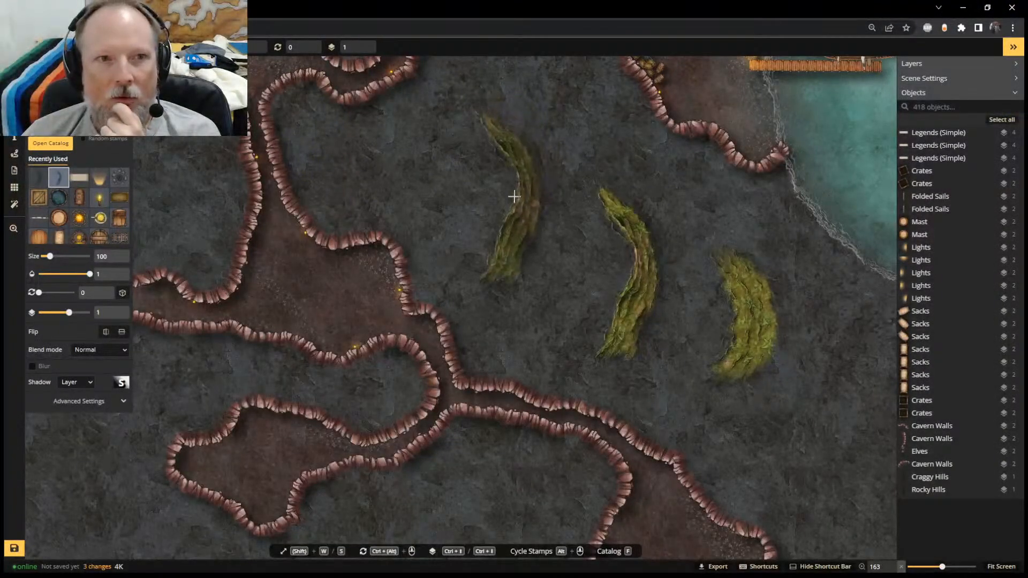
{"action": "left_click", "coordinate": [514, 197]}
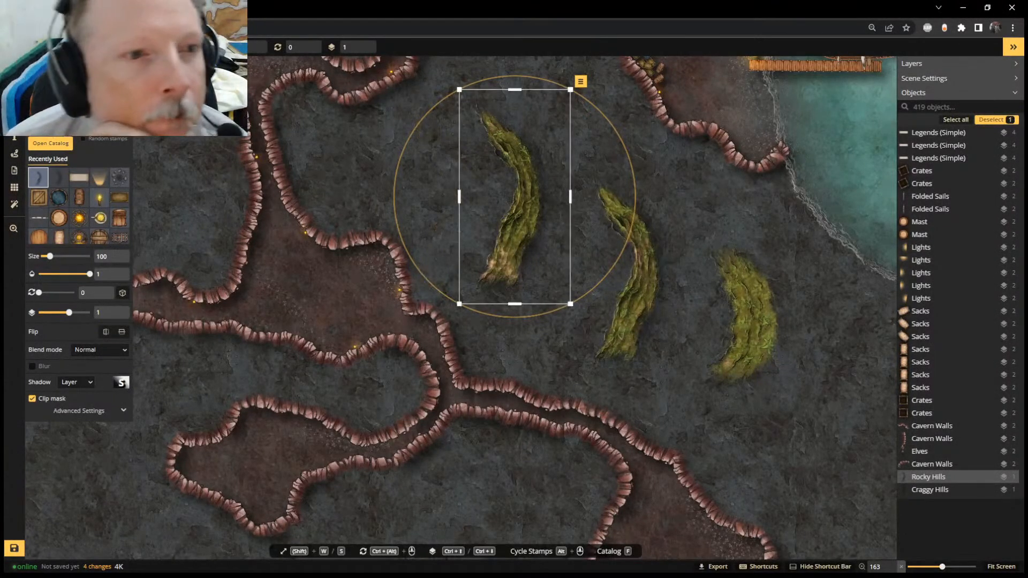
{"action": "left_click", "coordinate": [84, 139]}
{"action": "scroll", "coordinate": [650, 188], "scroll_direction": "down", "scroll_amount": 6}
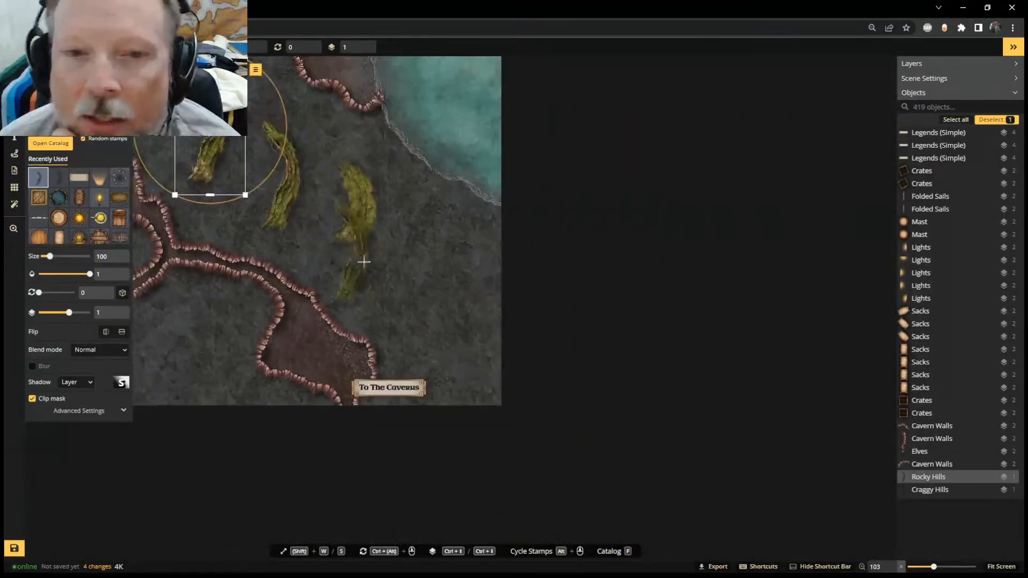
{"action": "left_click", "coordinate": [423, 269]}
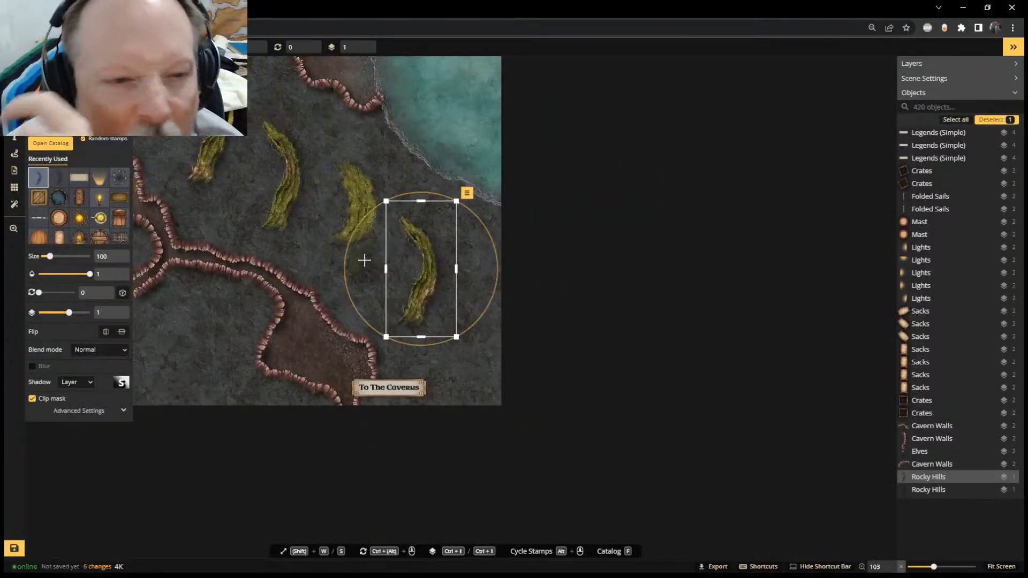
Place three more random Rocky Hills stamps: north of the Craggy Hills stamp, southwest of the docks, and along the shoreline
{"action": "middle_click_drag", "start_coordinate": [340, 208], "coordinate": [460, 184]}
{"action": "scroll", "coordinate": [457, 184], "scroll_direction": "up", "scroll_amount": 2}
{"action": "scroll", "coordinate": [449, 183], "scroll_direction": "down", "scroll_amount": 2}
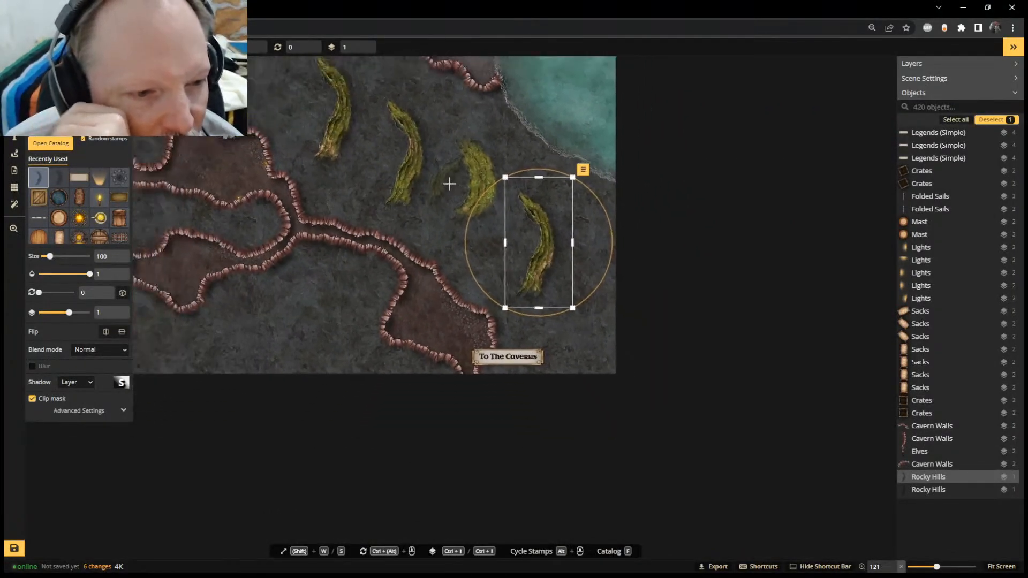
{"action": "left_click", "coordinate": [464, 133]}
{"action": "scroll", "coordinate": [471, 188], "scroll_direction": "down", "scroll_amount": 2}
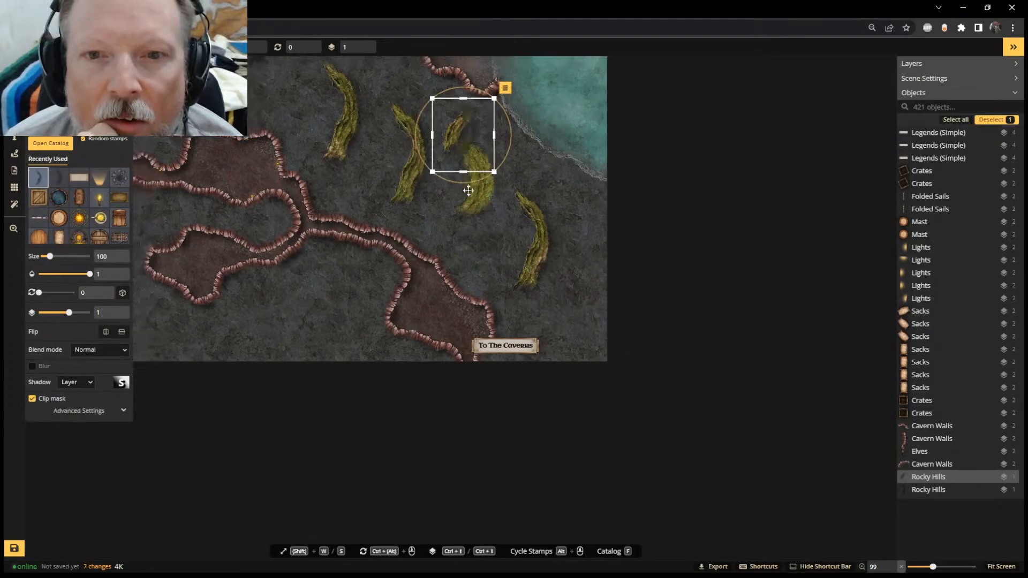
{"action": "middle_click_drag", "start_coordinate": [464, 214], "coordinate": [529, 352]}
{"action": "left_click", "coordinate": [469, 224]}
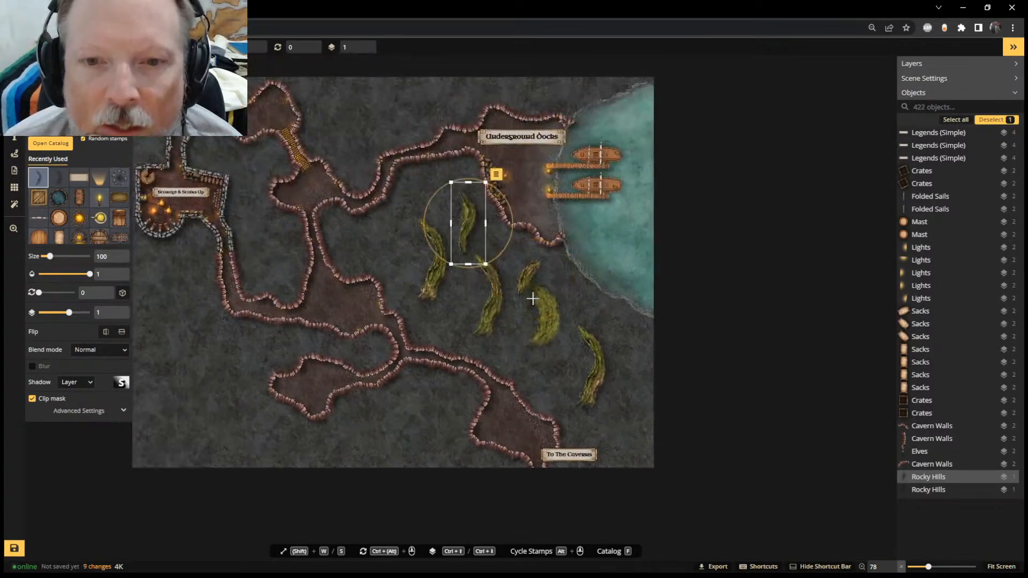
{"action": "scroll", "coordinate": [532, 297], "scroll_direction": "up", "scroll_amount": 5}
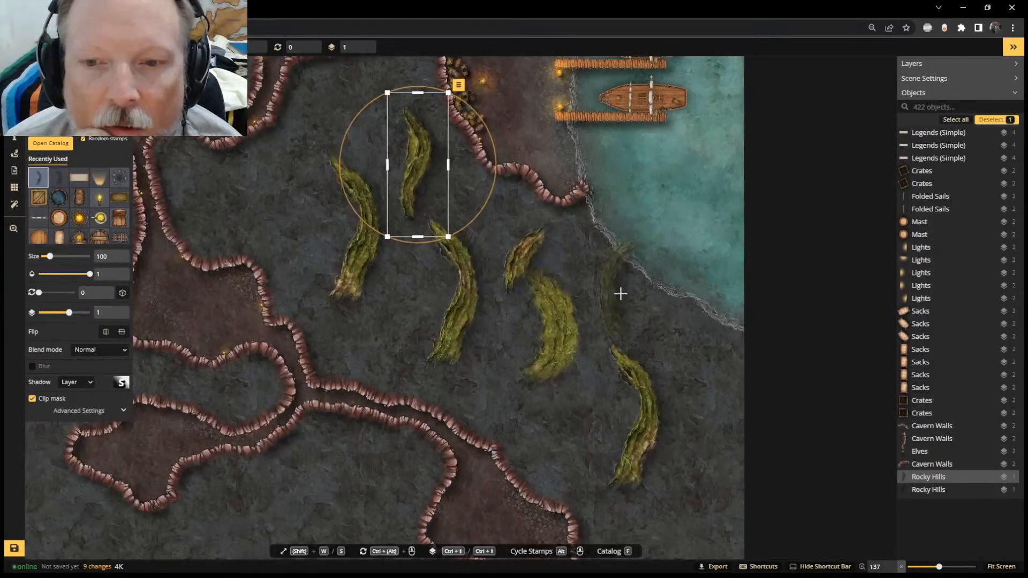
{"action": "left_click", "coordinate": [620, 293]}
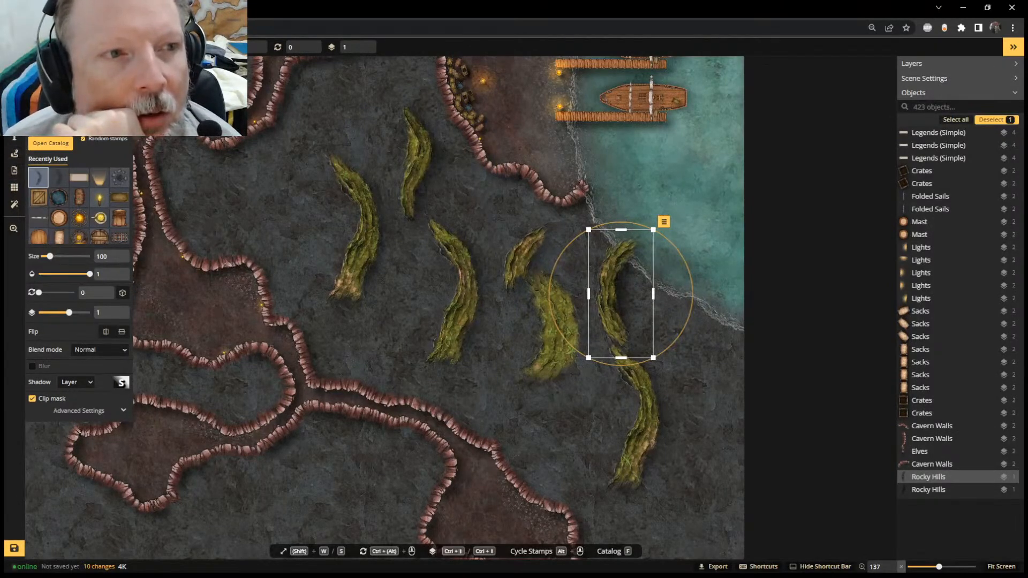
Paint the dark blue-grey rock texture on the foreground layer over all the hill stamps with the size 80 brush
{"action": "key", "text": "b"}
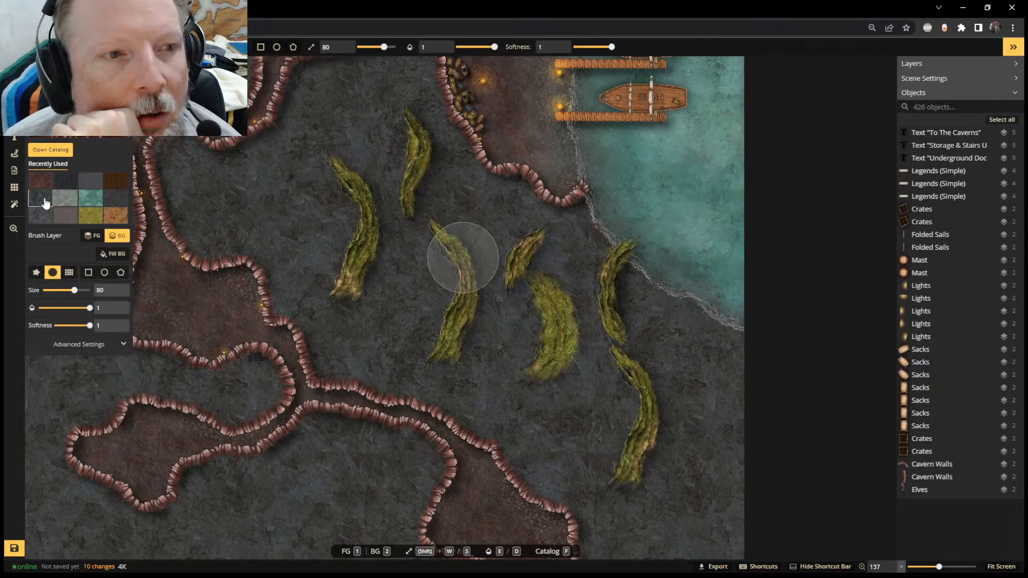
{"action": "left_click", "coordinate": [93, 239]}
{"action": "mouse_move", "coordinate": [622, 252]}
{"action": "left_mouse_down"}
{"action": "mouse_move", "coordinate": [615, 374]}
{"action": "mouse_move", "coordinate": [643, 228]}
{"action": "mouse_move", "coordinate": [616, 470]}
{"action": "mouse_move", "coordinate": [626, 340]}
{"action": "mouse_move", "coordinate": [593, 528]}
{"action": "left_mouse_up"}
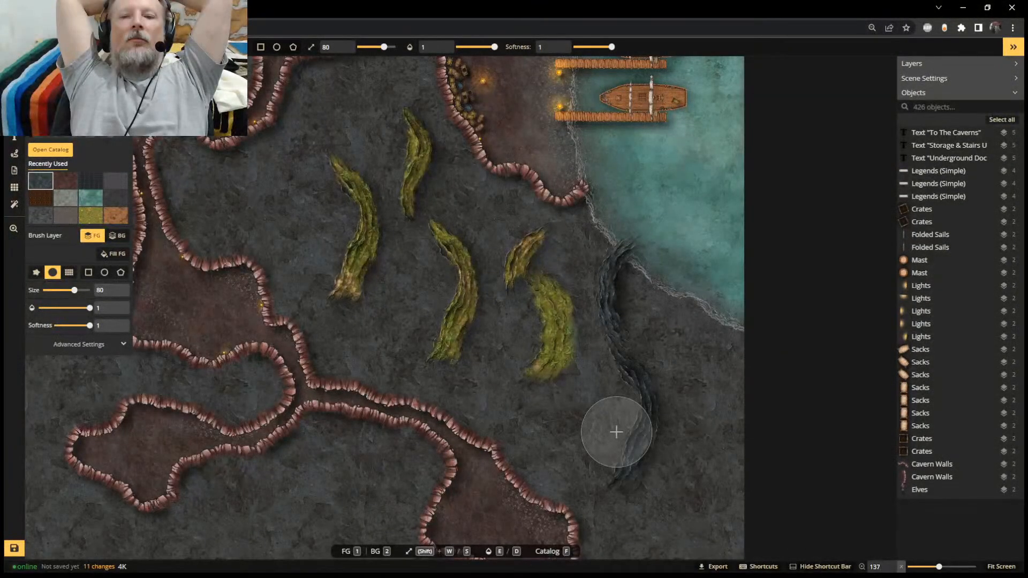
{"action": "mouse_move", "coordinate": [616, 432]}
{"action": "left_mouse_down"}
{"action": "mouse_move", "coordinate": [615, 408]}
{"action": "mouse_move", "coordinate": [541, 374]}
{"action": "mouse_move", "coordinate": [510, 291]}
{"action": "mouse_move", "coordinate": [466, 237]}
{"action": "mouse_move", "coordinate": [442, 305]}
{"action": "mouse_move", "coordinate": [378, 248]}
{"action": "mouse_move", "coordinate": [328, 152]}
{"action": "mouse_move", "coordinate": [556, 268]}
{"action": "mouse_move", "coordinate": [532, 245]}
{"action": "mouse_move", "coordinate": [556, 273]}
{"action": "mouse_move", "coordinate": [510, 225]}
{"action": "left_mouse_up"}
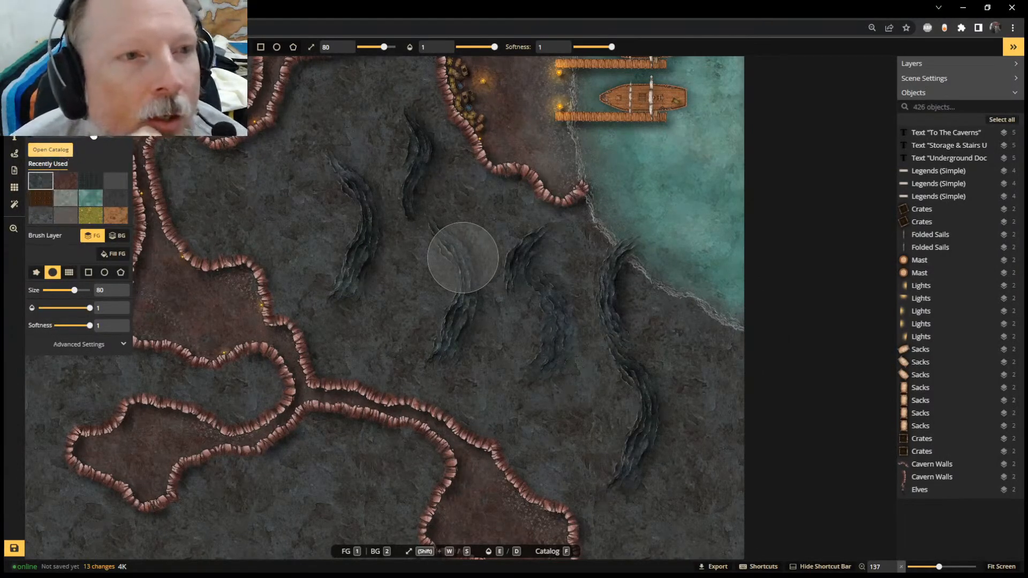
Choose the Stone Wall texture from the Core pack and paint it on the foreground over all the hill stamps
{"action": "key", "text": "f"}
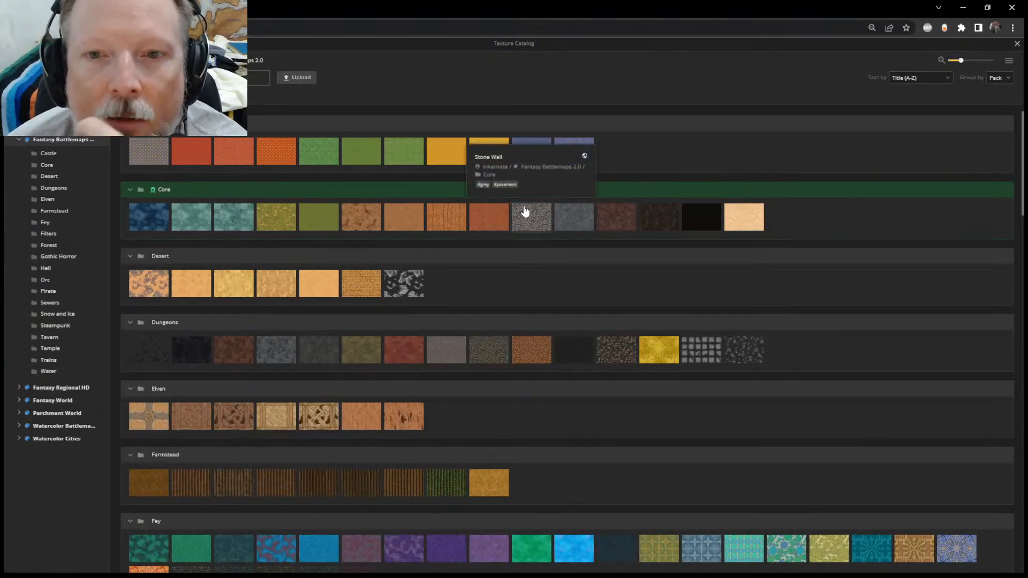
{"action": "left_click", "coordinate": [522, 213]}
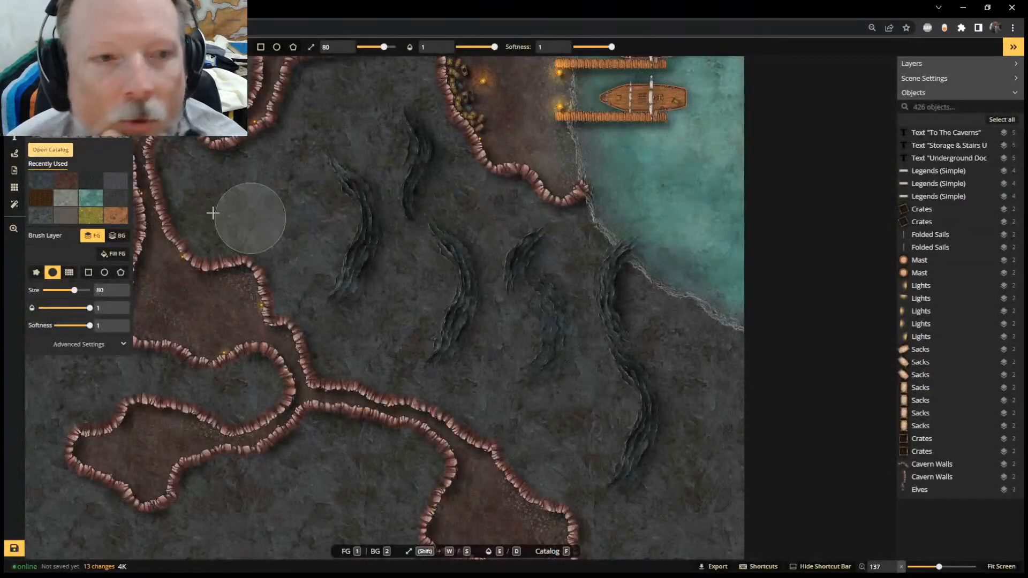
{"action": "left_click_drag", "start_coordinate": [619, 255], "coordinate": [616, 348]}
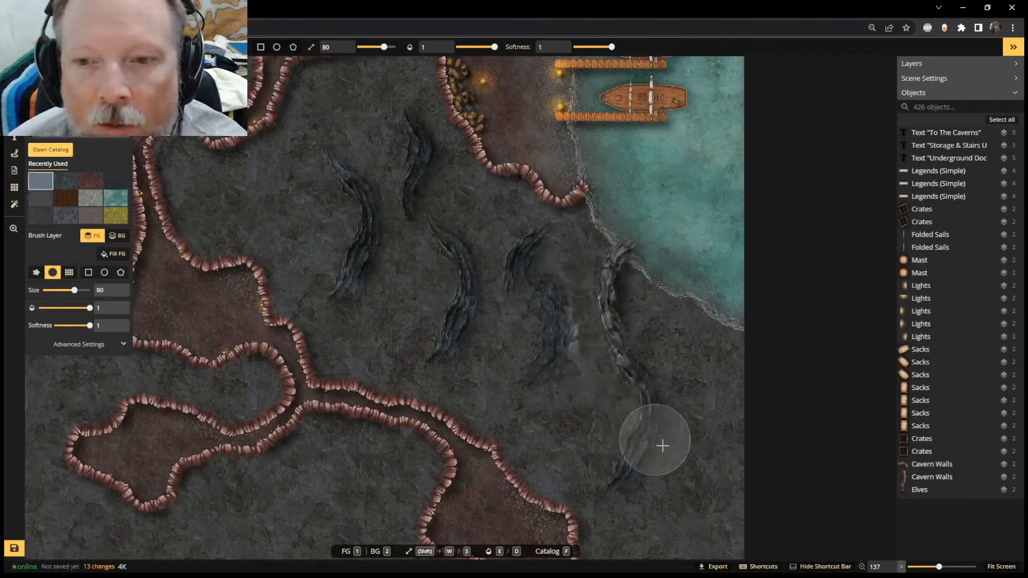
{"action": "mouse_move", "coordinate": [621, 286]}
{"action": "left_mouse_down"}
{"action": "mouse_move", "coordinate": [650, 415]}
{"action": "mouse_move", "coordinate": [595, 498]}
{"action": "left_mouse_up"}
{"action": "mouse_move", "coordinate": [518, 392]}
{"action": "left_mouse_down"}
{"action": "mouse_move", "coordinate": [551, 294]}
{"action": "mouse_move", "coordinate": [505, 293]}
{"action": "mouse_move", "coordinate": [530, 241]}
{"action": "left_mouse_up"}
{"action": "left_click_drag", "start_coordinate": [461, 353], "coordinate": [408, 182]}
{"action": "left_click_drag", "start_coordinate": [337, 305], "coordinate": [337, 134]}
{"action": "left_click_drag", "start_coordinate": [413, 145], "coordinate": [427, 212]}
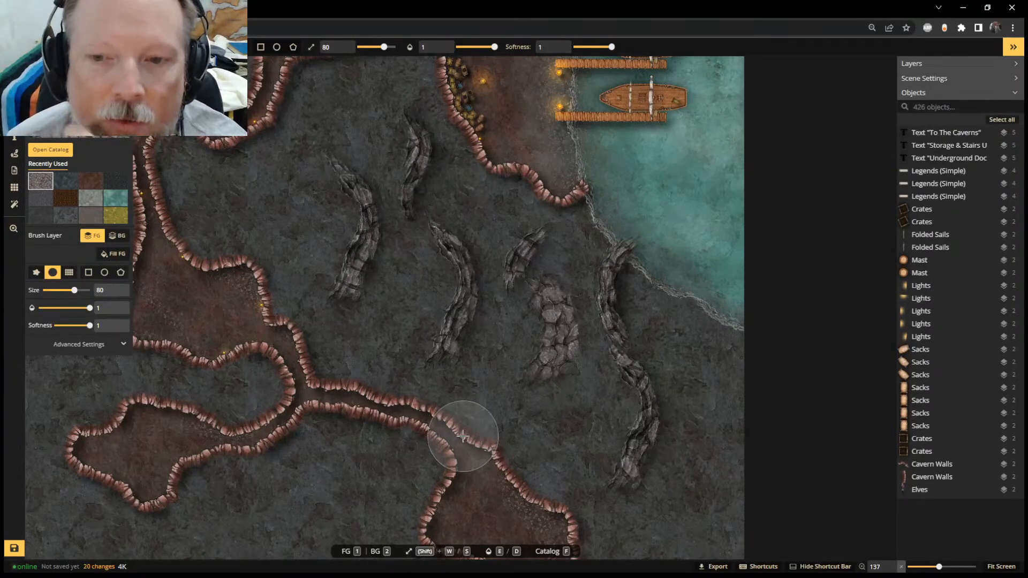
{"action": "left_click_drag", "start_coordinate": [622, 268], "coordinate": [628, 512]}
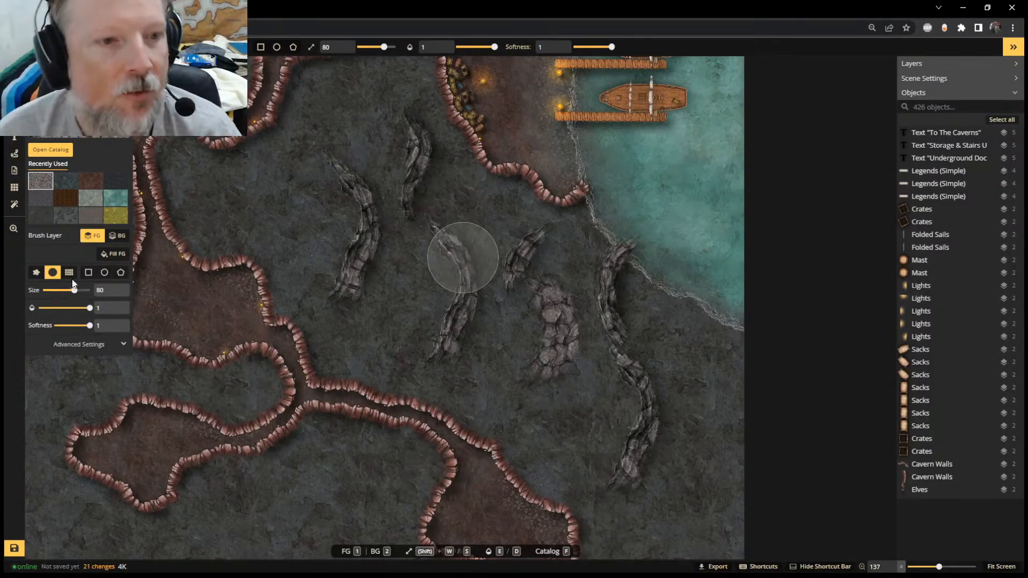
Reduce the texture's placement size to 36.38 and repaint the hill stamps with the finer stone pattern
{"action": "left_click", "coordinate": [74, 345]}
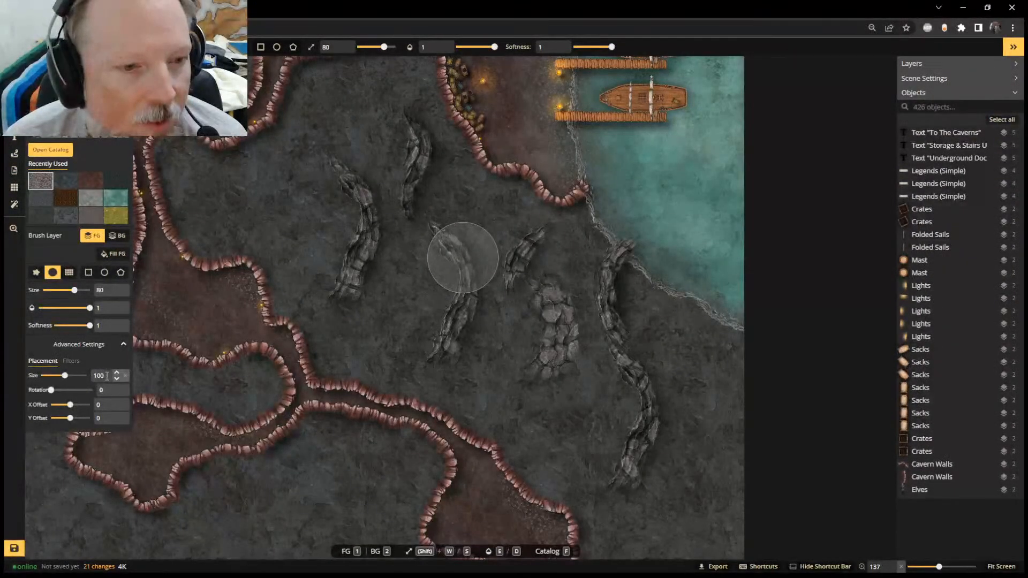
{"action": "left_click_drag", "start_coordinate": [107, 375], "coordinate": [73, 375]}
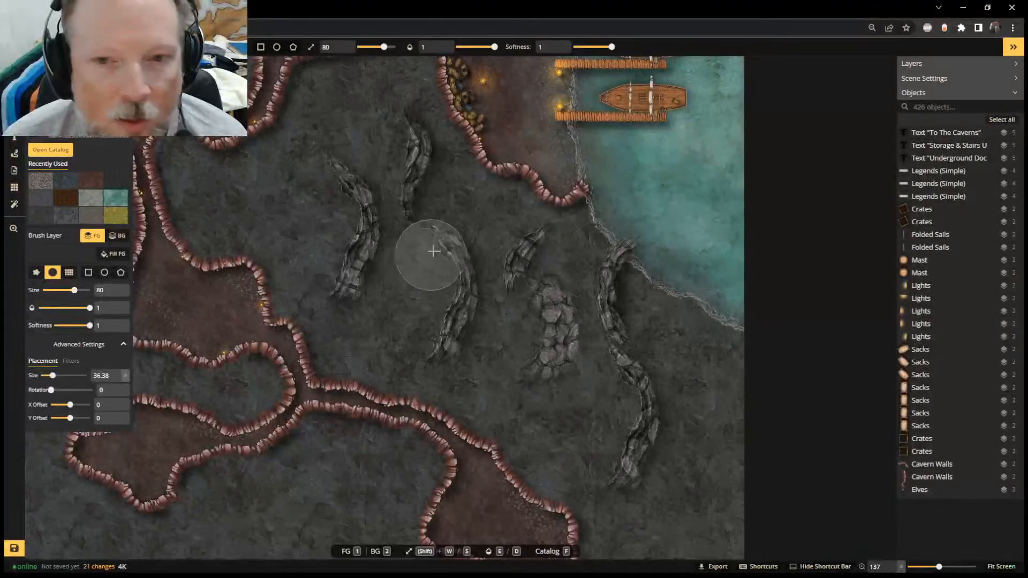
{"action": "mouse_move", "coordinate": [434, 252]}
{"action": "left_mouse_down"}
{"action": "mouse_move", "coordinate": [448, 345]}
{"action": "mouse_move", "coordinate": [436, 423]}
{"action": "mouse_move", "coordinate": [546, 367]}
{"action": "mouse_move", "coordinate": [622, 250]}
{"action": "mouse_move", "coordinate": [654, 496]}
{"action": "mouse_move", "coordinate": [580, 518]}
{"action": "mouse_move", "coordinate": [546, 223]}
{"action": "mouse_move", "coordinate": [349, 270]}
{"action": "mouse_move", "coordinate": [340, 133]}
{"action": "mouse_move", "coordinate": [418, 200]}
{"action": "left_mouse_up"}
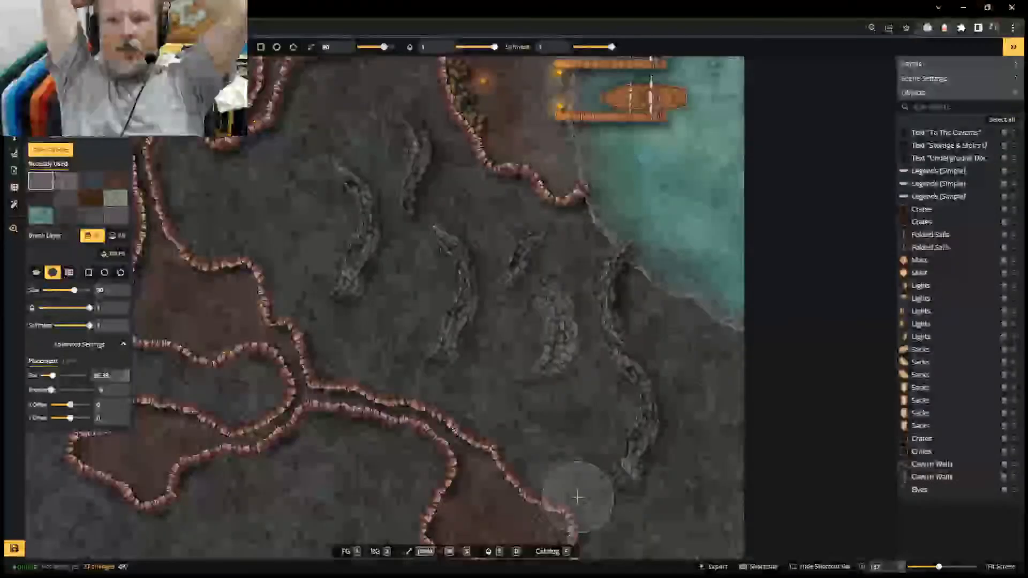
Undo the fine stone repainting and paint the foreground over the hill stamps with a dark rock texture instead
{"action": "key", "text": "ctrl+z"}
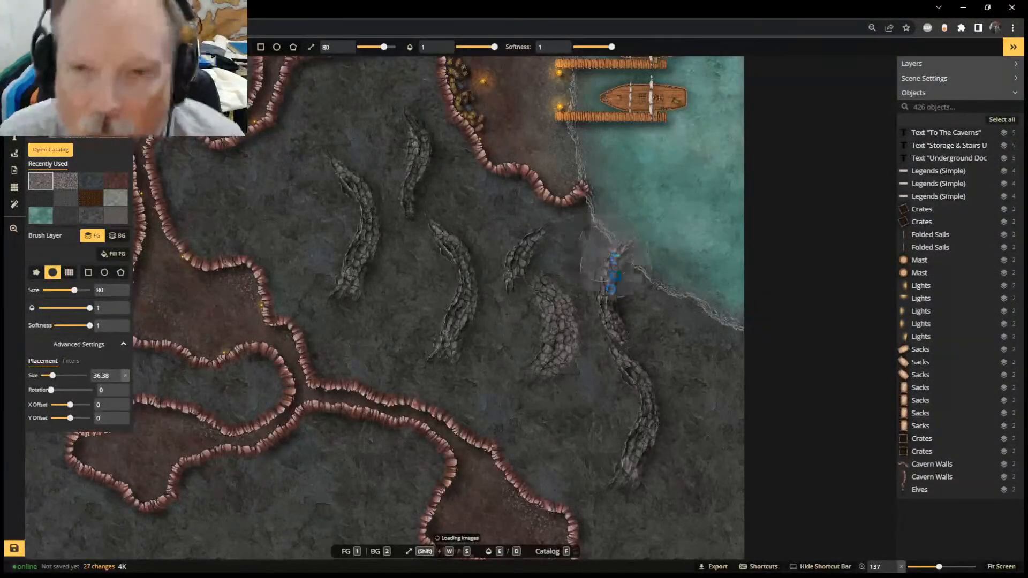
{"action": "key", "text": "ctrl+z"}
{"action": "key", "text": "ctrl+z"}
{"action": "key", "text": "ctrl+z"}
{"action": "key", "text": "ctrl+z"}
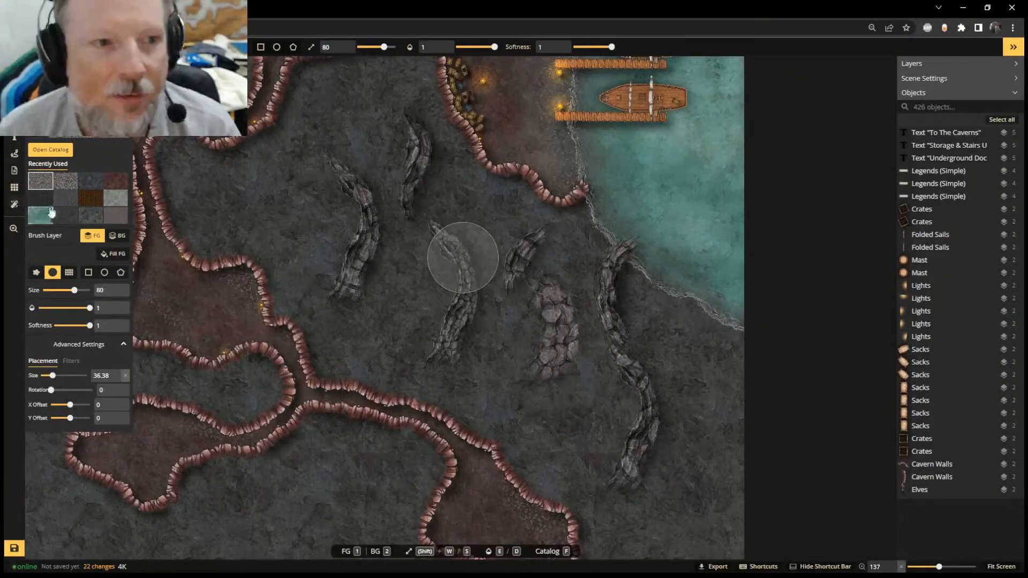
{"action": "mouse_move", "coordinate": [432, 309]}
{"action": "left_mouse_down"}
{"action": "mouse_move", "coordinate": [459, 374]}
{"action": "mouse_move", "coordinate": [349, 97]}
{"action": "mouse_move", "coordinate": [418, 181]}
{"action": "mouse_move", "coordinate": [389, 294]}
{"action": "mouse_move", "coordinate": [424, 259]}
{"action": "mouse_move", "coordinate": [529, 209]}
{"action": "mouse_move", "coordinate": [657, 496]}
{"action": "mouse_move", "coordinate": [588, 184]}
{"action": "mouse_move", "coordinate": [623, 276]}
{"action": "left_mouse_up"}
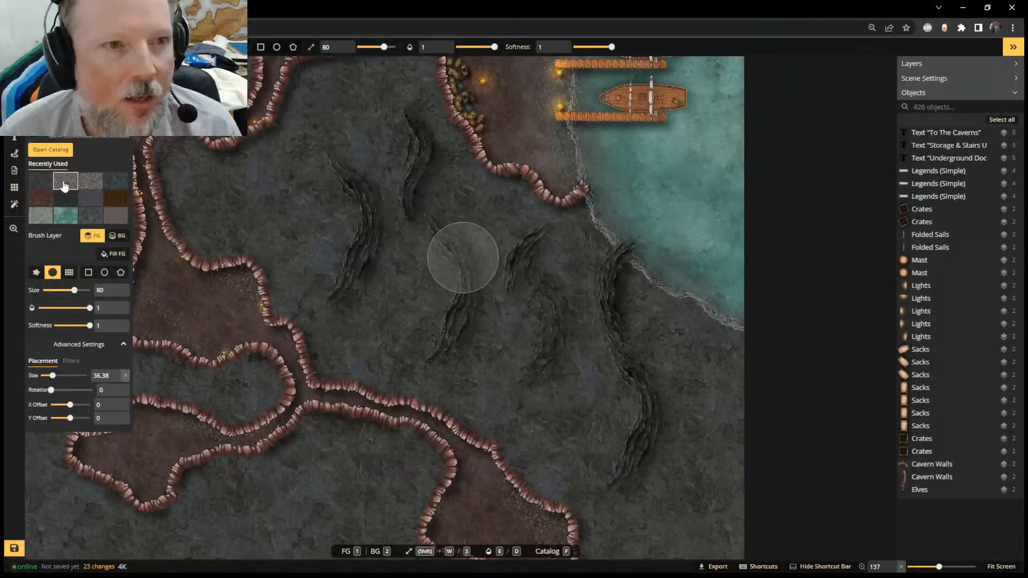
Paint highlights on the middle hill stamp with the lighter stone texture on the foreground, using brush size 17 and opacity 0.55
{"action": "left_click", "coordinate": [64, 183]}
{"action": "key", "text": "s"}
{"action": "key", "text": "s"}
{"action": "key", "text": "s"}
{"action": "key", "text": "s"}
{"action": "key", "text": "s"}
{"action": "key", "text": "s"}
{"action": "key", "text": "s"}
{"action": "key", "text": "s"}
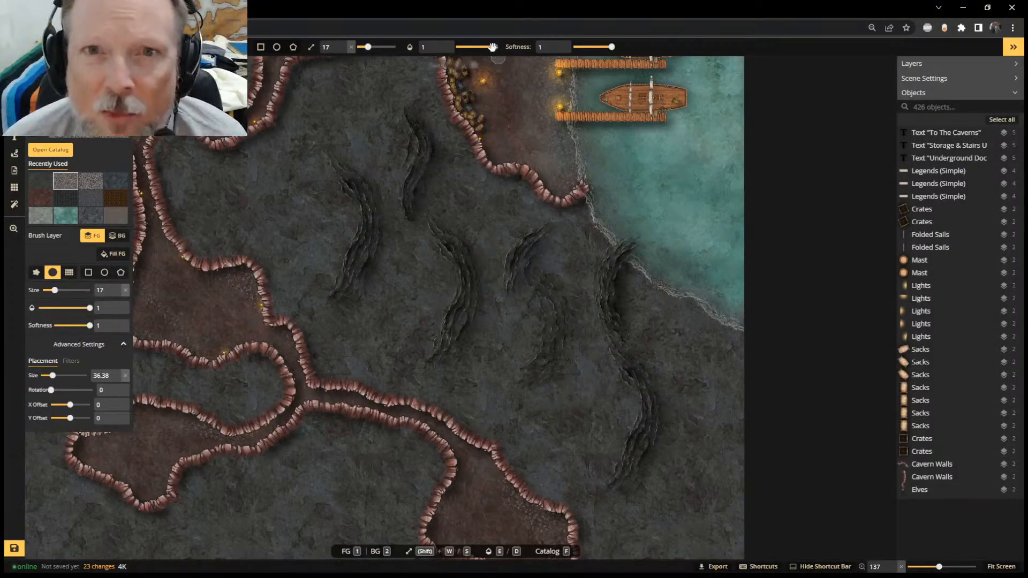
{"action": "scroll", "coordinate": [481, 306], "scroll_direction": "up", "scroll_amount": 2}
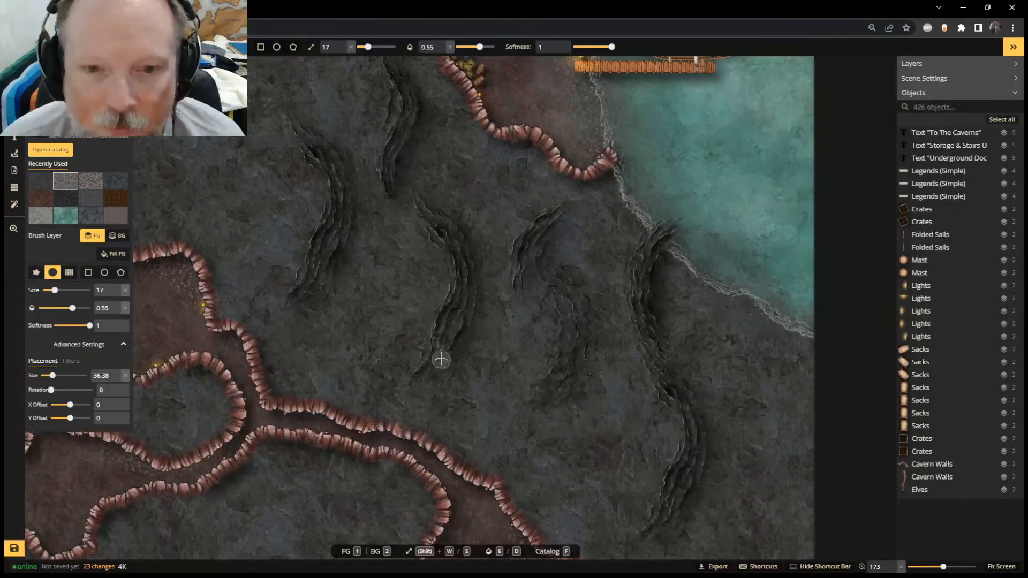
{"action": "left_click_drag", "start_coordinate": [440, 321], "coordinate": [450, 338]}
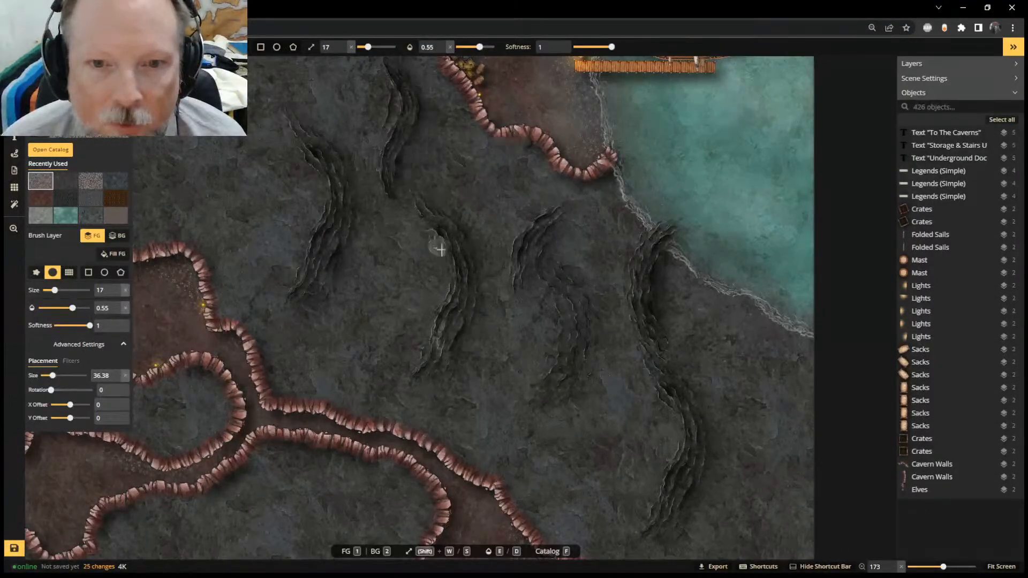
{"action": "mouse_move", "coordinate": [448, 232]}
{"action": "left_mouse_down"}
{"action": "mouse_move", "coordinate": [452, 250]}
{"action": "mouse_move", "coordinate": [423, 209]}
{"action": "left_mouse_up"}
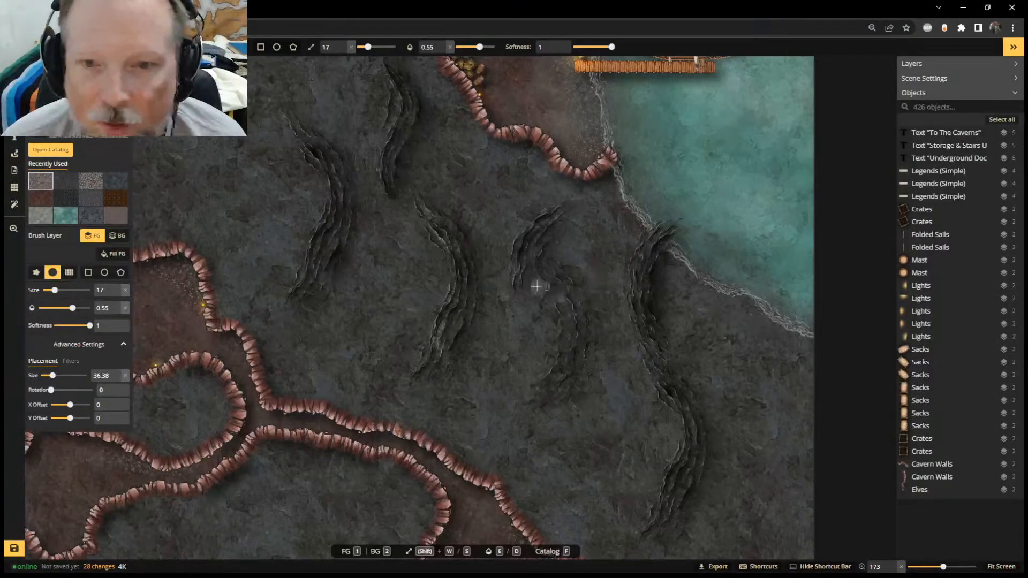
Dab the same lighter stone texture onto the ridges of the neighbouring hill stamps
{"action": "left_click_drag", "start_coordinate": [537, 285], "coordinate": [569, 371]}
{"action": "left_click", "coordinate": [558, 369]}
{"action": "left_click", "coordinate": [526, 459]}
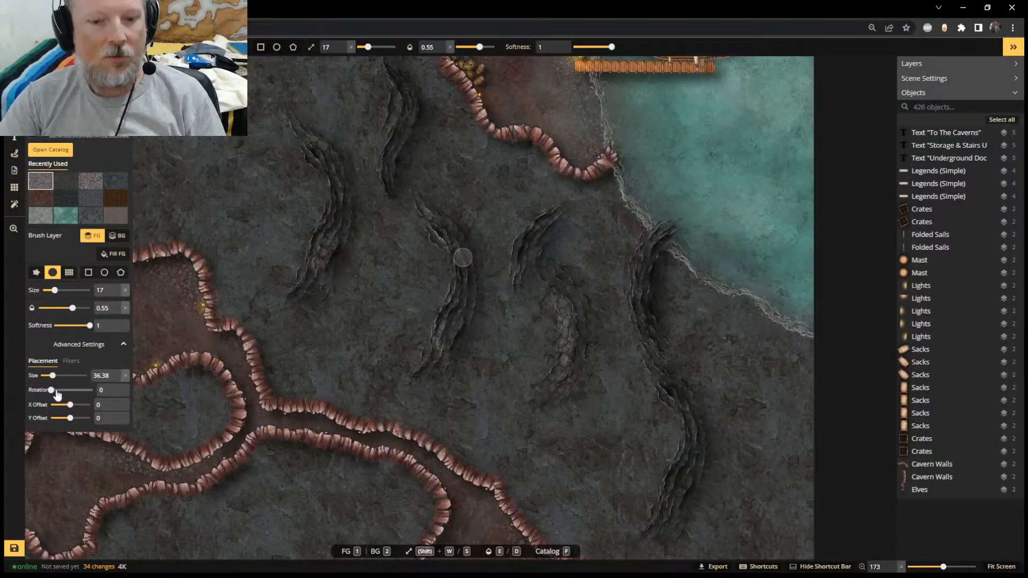
Delete the cavern walls, docks, boats, labels and hill stamps across the map, keeping the storage room objects
{"action": "scroll", "coordinate": [522, 375], "scroll_direction": "down", "scroll_amount": 5}
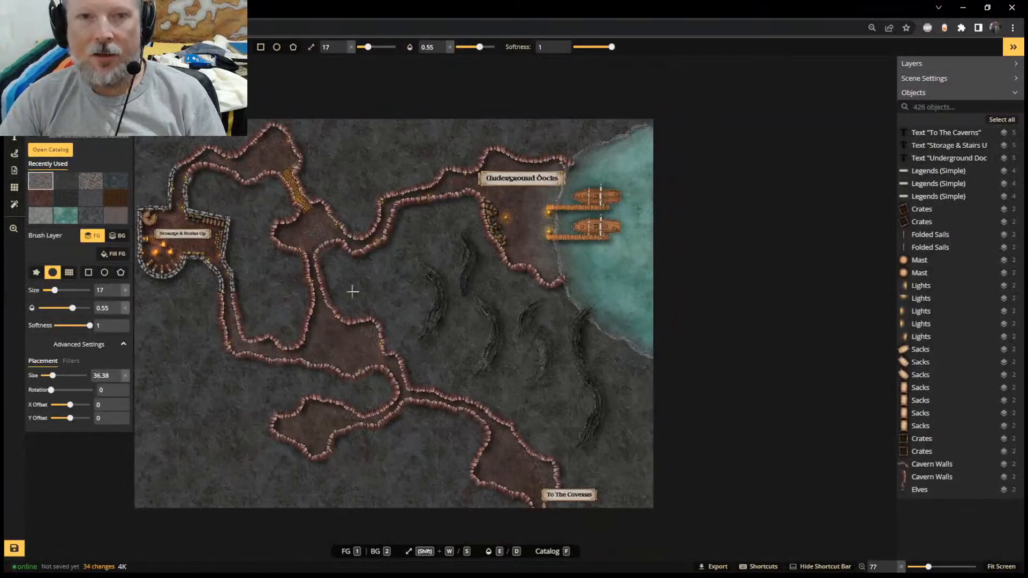
{"action": "key", "text": "a"}
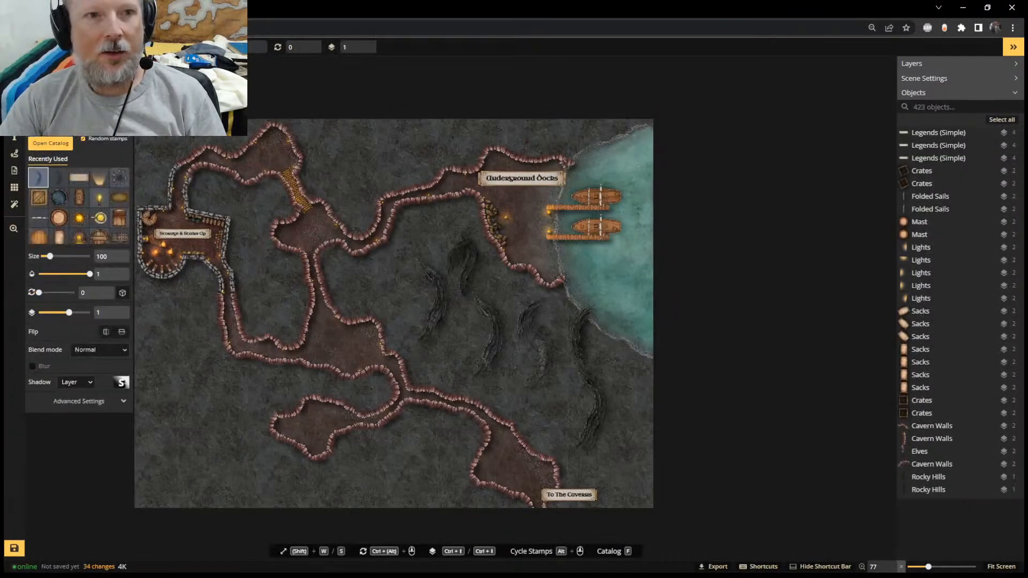
{"action": "key", "text": "v"}
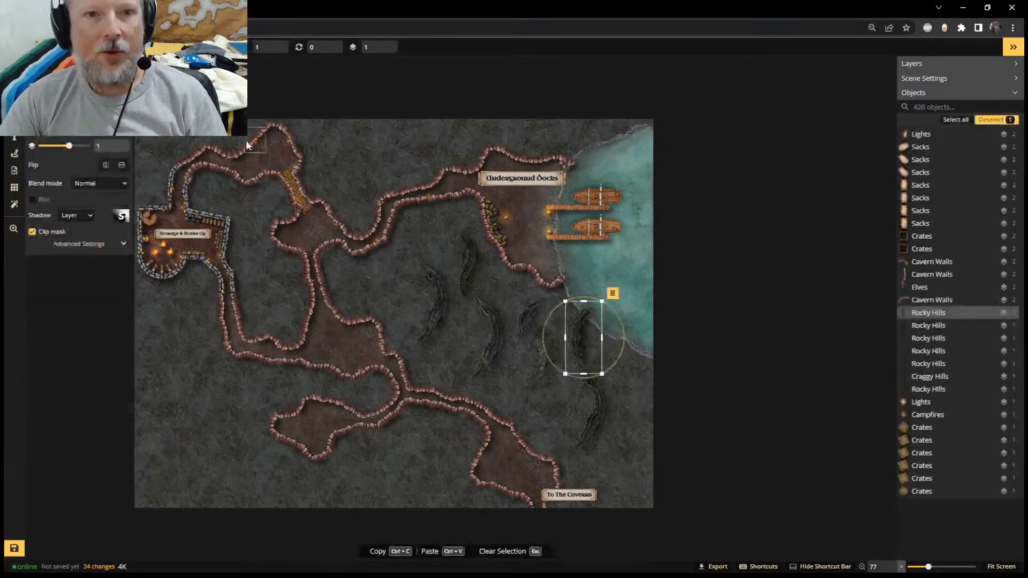
{"action": "left_click_drag", "start_coordinate": [232, 124], "coordinate": [803, 551]}
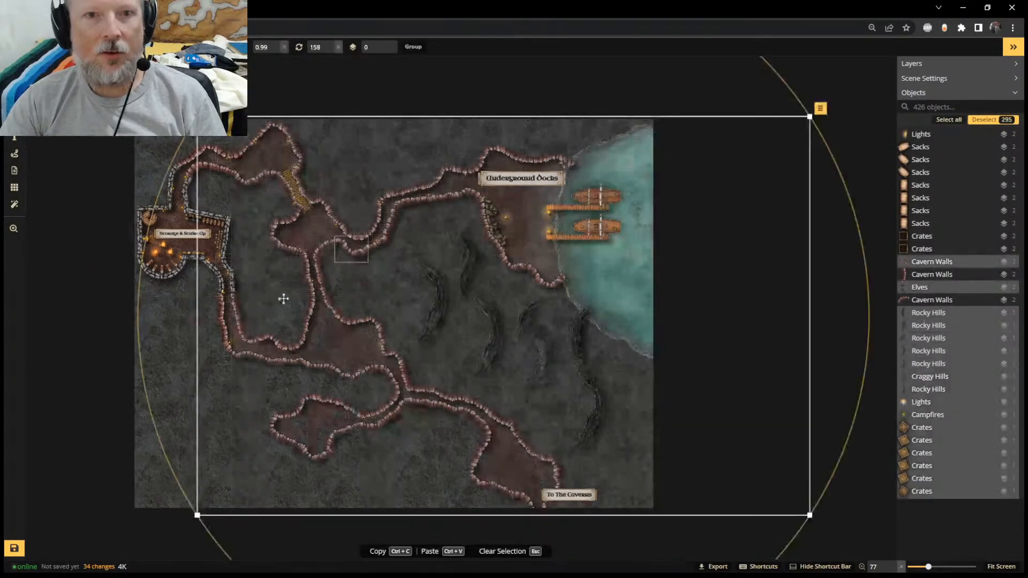
{"action": "key", "text": "Escape"}
{"action": "left_click_drag", "start_coordinate": [239, 88], "coordinate": [908, 548]}
{"action": "key", "text": "Delete"}
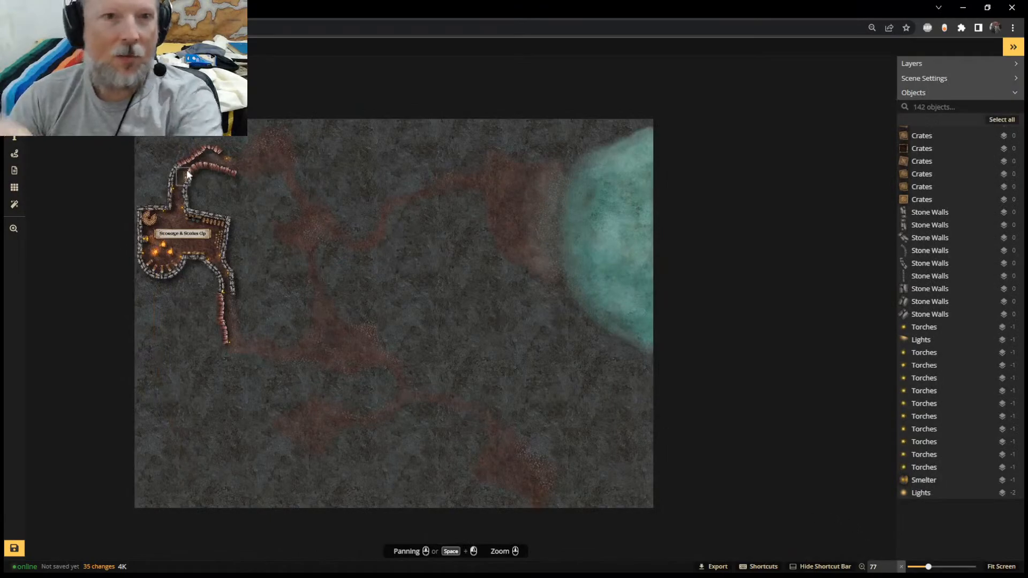
Paint the dark rock texture on the background layer over the upper cavern floors, using brush size 200 and raising the opacity to 1
{"action": "left_click", "coordinate": [14, 120]}
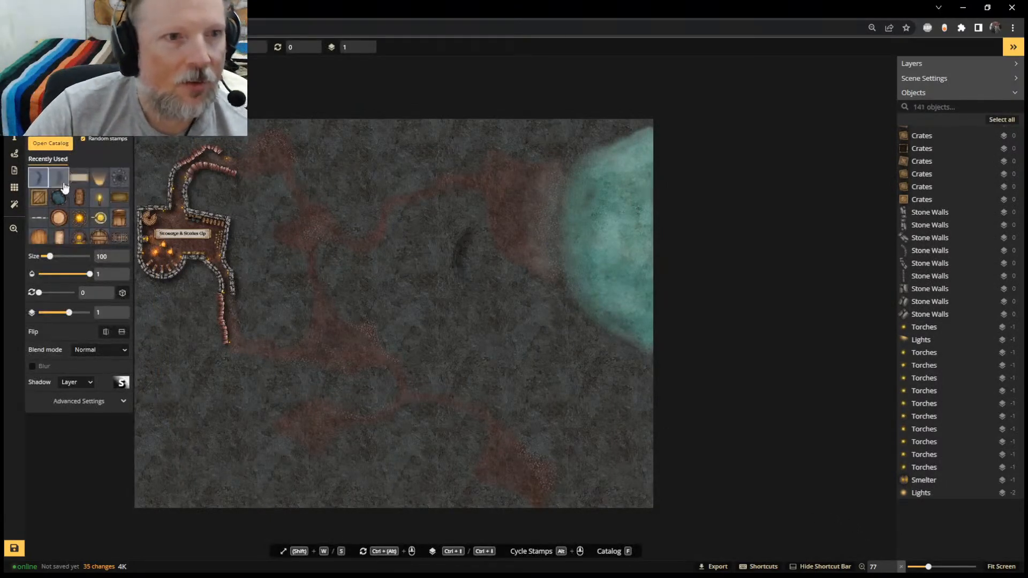
{"action": "left_click", "coordinate": [14, 103]}
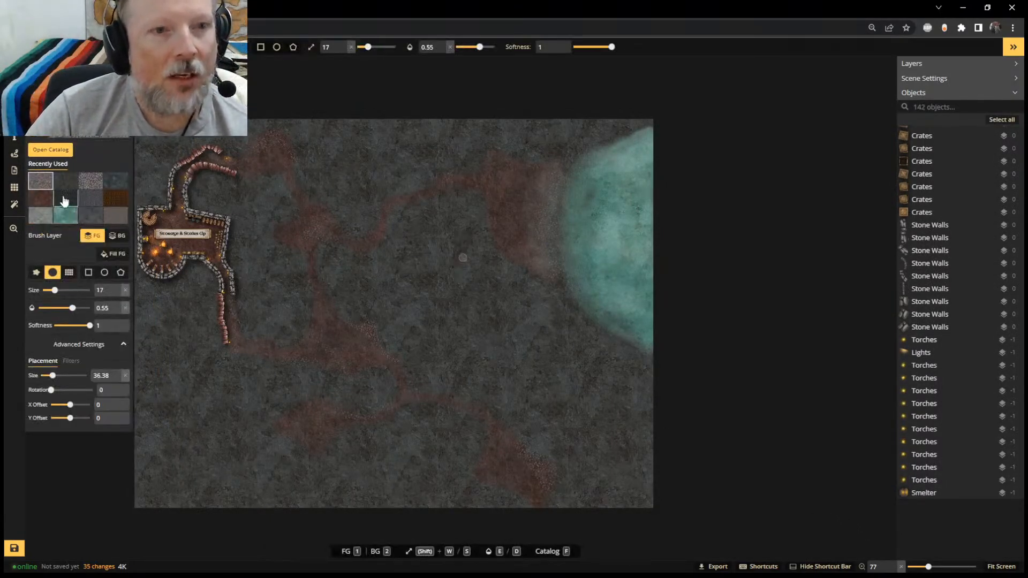
{"action": "left_click", "coordinate": [62, 184]}
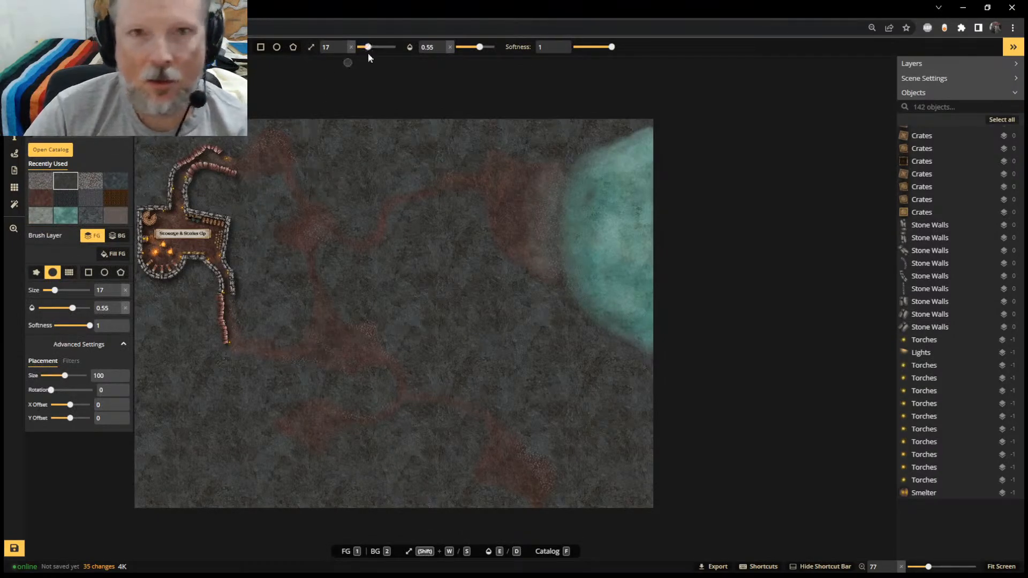
{"action": "left_click_drag", "start_coordinate": [377, 52], "coordinate": [397, 48]}
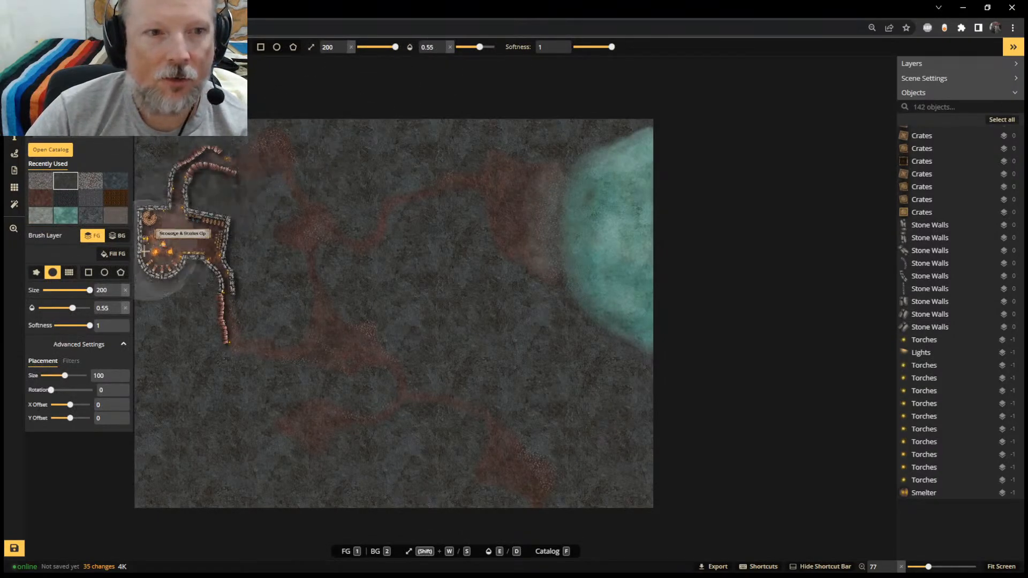
{"action": "left_click", "coordinate": [117, 236]}
{"action": "left_click_drag", "start_coordinate": [284, 176], "coordinate": [394, 188]}
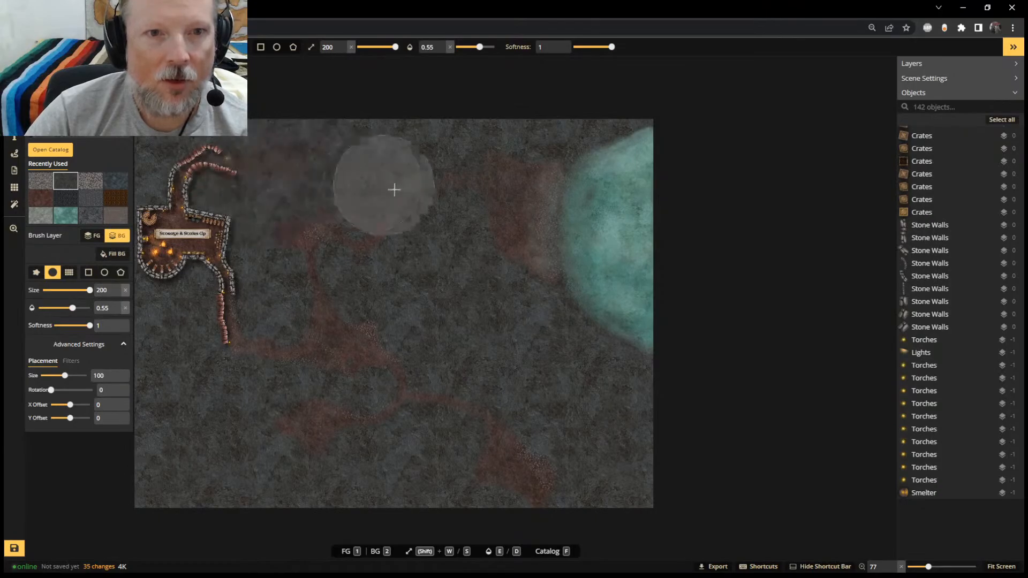
{"action": "left_click_drag", "start_coordinate": [516, 44], "coordinate": [522, 45]}
{"action": "mouse_move", "coordinate": [280, 143]}
{"action": "left_mouse_down"}
{"action": "mouse_move", "coordinate": [358, 183]}
{"action": "mouse_move", "coordinate": [200, 184]}
{"action": "mouse_move", "coordinate": [519, 130]}
{"action": "left_mouse_up"}
Undo the first background strokes and repaint dark rock over all cavern floors and water outside the storage room
{"action": "key", "text": "ctrl+z"}
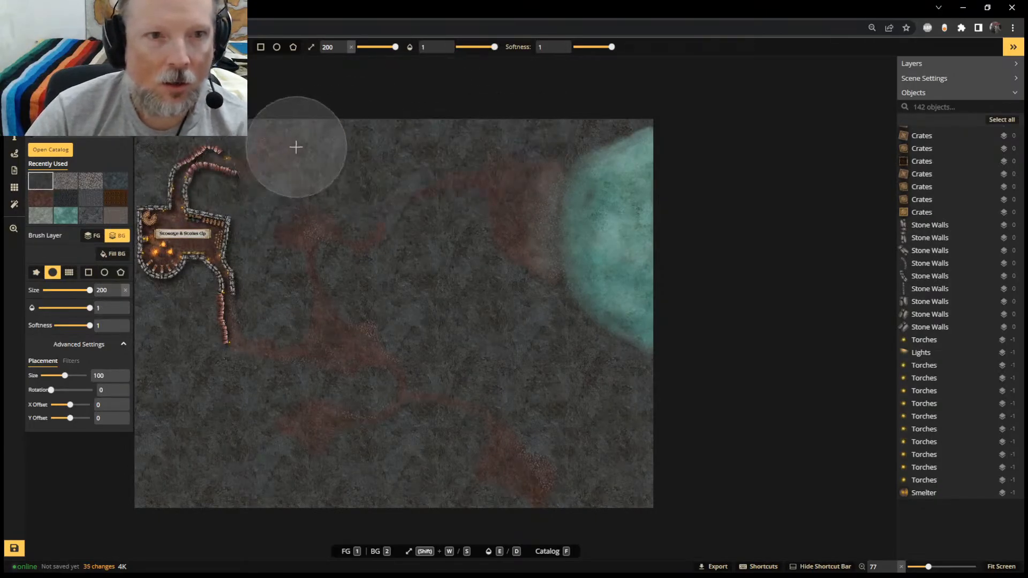
{"action": "key", "text": "ctrl+z"}
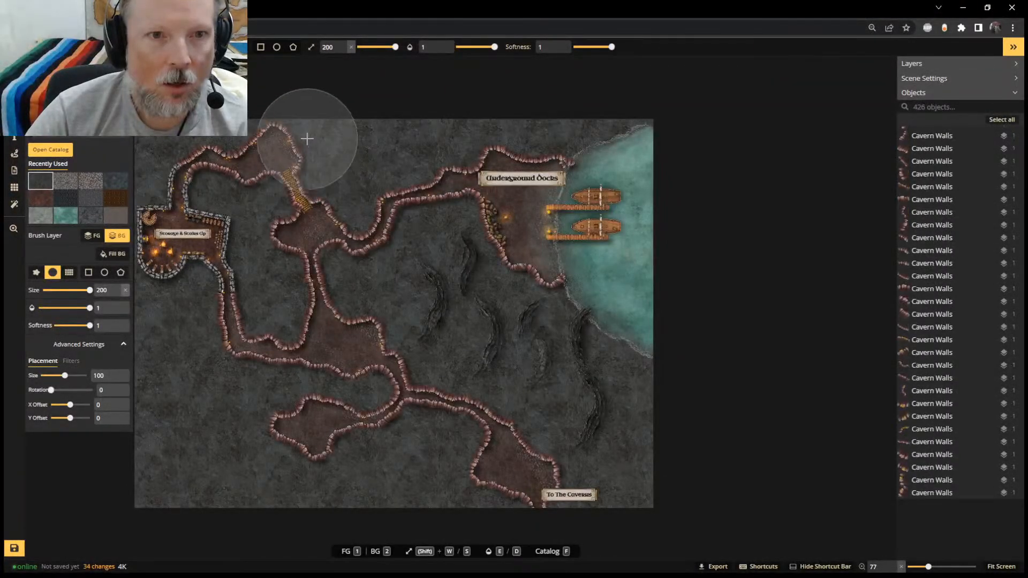
{"action": "key", "text": "ctrl+y"}
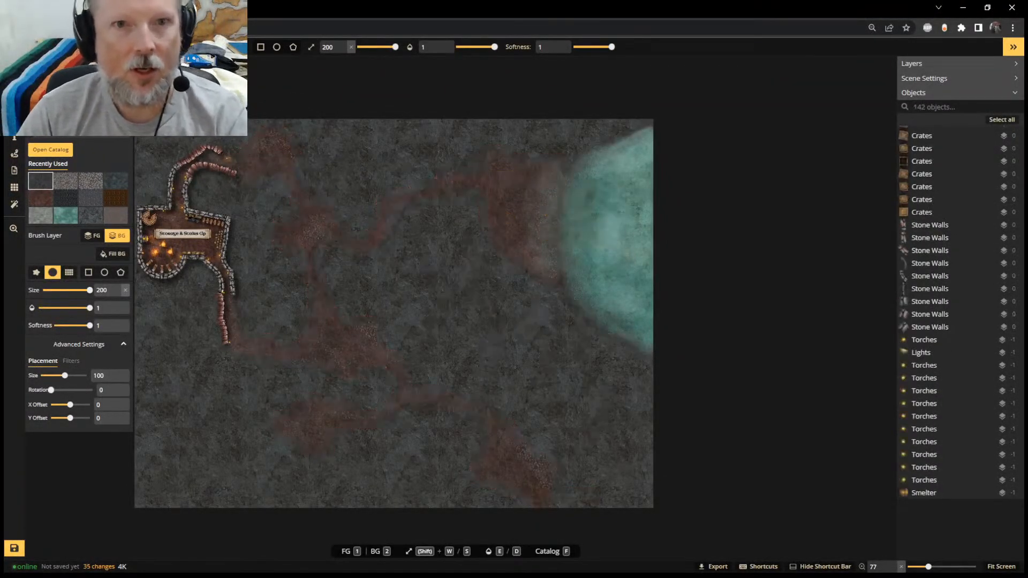
{"action": "mouse_move", "coordinate": [298, 156]}
{"action": "left_mouse_down"}
{"action": "mouse_move", "coordinate": [353, 230]}
{"action": "mouse_move", "coordinate": [282, 138]}
{"action": "mouse_move", "coordinate": [326, 252]}
{"action": "mouse_move", "coordinate": [315, 190]}
{"action": "mouse_move", "coordinate": [345, 308]}
{"action": "mouse_move", "coordinate": [294, 370]}
{"action": "mouse_move", "coordinate": [273, 452]}
{"action": "mouse_move", "coordinate": [329, 378]}
{"action": "mouse_move", "coordinate": [503, 371]}
{"action": "mouse_move", "coordinate": [496, 300]}
{"action": "mouse_move", "coordinate": [420, 245]}
{"action": "mouse_move", "coordinate": [445, 176]}
{"action": "mouse_move", "coordinate": [578, 349]}
{"action": "mouse_move", "coordinate": [665, 119]}
{"action": "mouse_move", "coordinate": [622, 76]}
{"action": "left_mouse_up"}
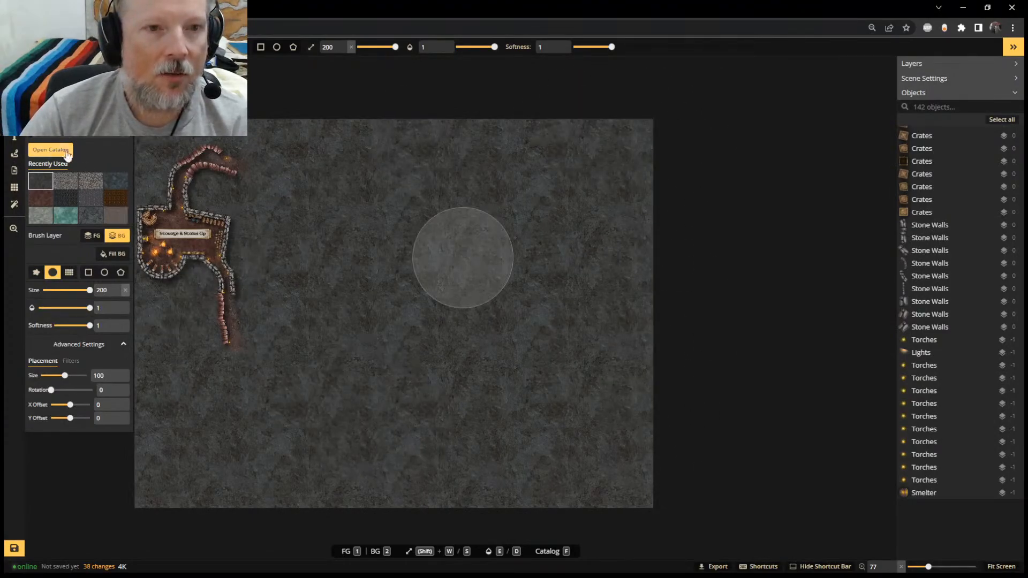
Select all the storage room objects, rotate them to 200 degrees and move them to the map's lower-right corner
{"action": "key", "text": "Escape"}
{"action": "mouse_move", "coordinate": [269, 358]}
{"action": "left_mouse_down"}
{"action": "mouse_move", "coordinate": [78, 176]}
{"action": "mouse_move", "coordinate": [116, 102]}
{"action": "left_mouse_up"}
{"action": "left_click_drag", "start_coordinate": [220, 134], "coordinate": [177, 399]}
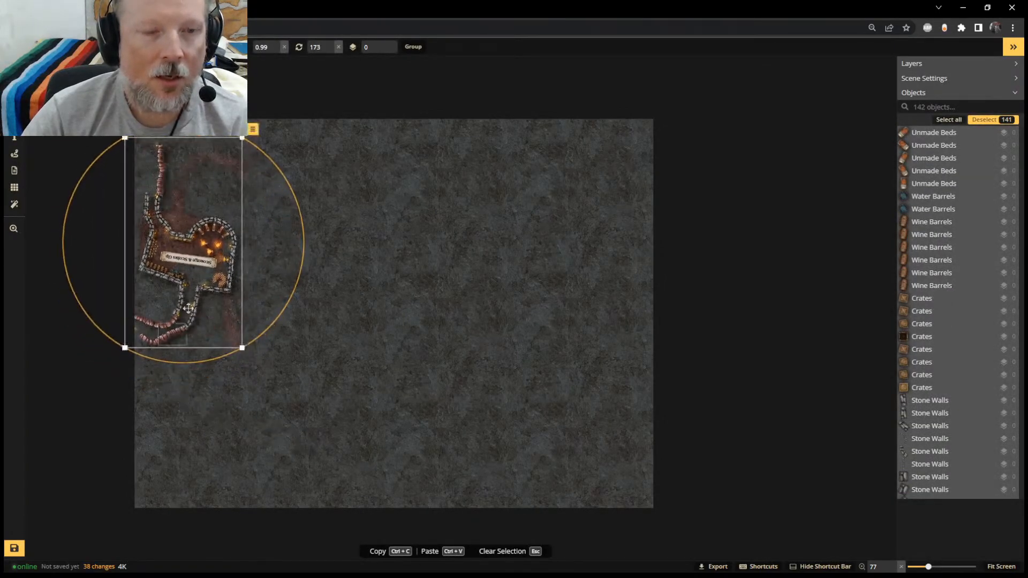
{"action": "left_click_drag", "start_coordinate": [236, 208], "coordinate": [571, 310]}
{"action": "left_click_drag", "start_coordinate": [626, 262], "coordinate": [622, 291]}
{"action": "left_click_drag", "start_coordinate": [551, 358], "coordinate": [564, 368]}
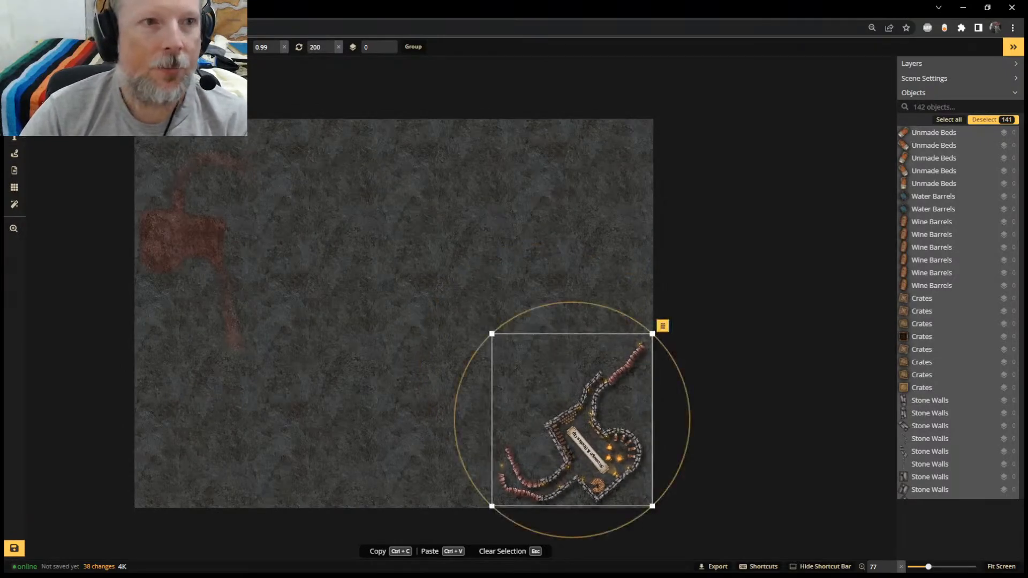
Paint dark rock on the background over the red floor left at the storage room's former location
{"action": "key", "text": "b"}
{"action": "mouse_move", "coordinate": [252, 313]}
{"action": "left_mouse_down"}
{"action": "mouse_move", "coordinate": [162, 213]}
{"action": "mouse_move", "coordinate": [250, 172]}
{"action": "mouse_move", "coordinate": [281, 434]}
{"action": "left_mouse_up"}
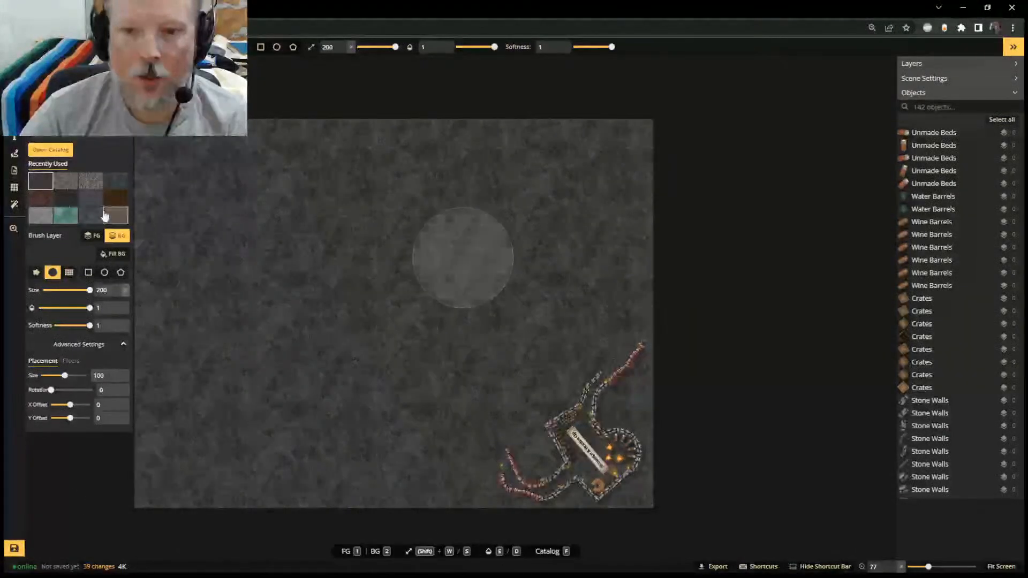
{"action": "left_click", "coordinate": [379, 320]}
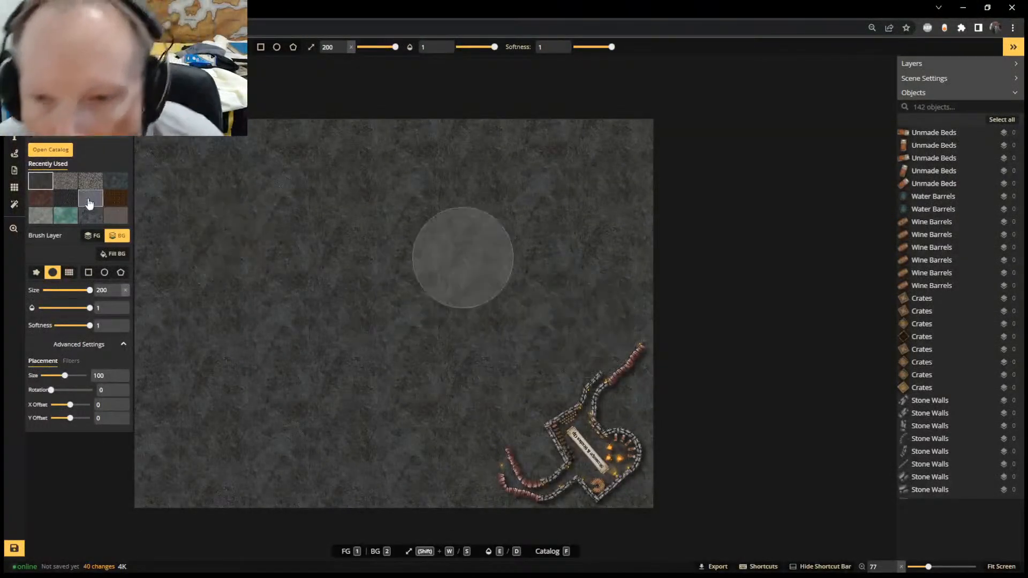
Delete the red cavern wall pieces and their light beyond the end of the storage room's upper passage
{"action": "key", "text": "Escape"}
{"action": "scroll", "coordinate": [594, 399], "scroll_direction": "up", "scroll_amount": 5}
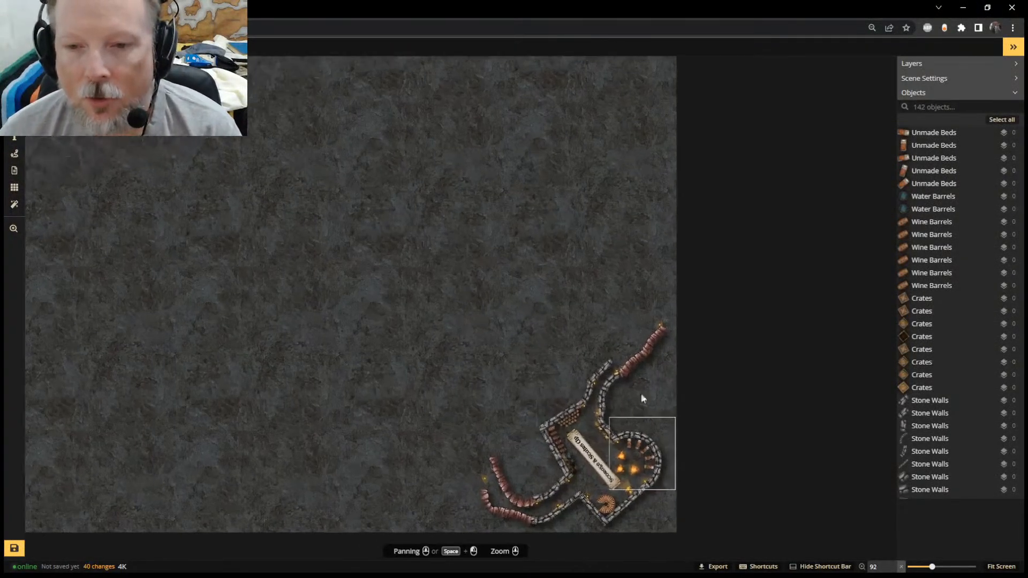
{"action": "mouse_move", "coordinate": [643, 353]}
{"action": "middle_mouse_down"}
{"action": "mouse_move", "coordinate": [637, 242]}
{"action": "mouse_move", "coordinate": [618, 199]}
{"action": "middle_mouse_up"}
{"action": "scroll", "coordinate": [636, 242], "scroll_direction": "up", "scroll_amount": 1}
{"action": "left_click", "coordinate": [618, 198]}
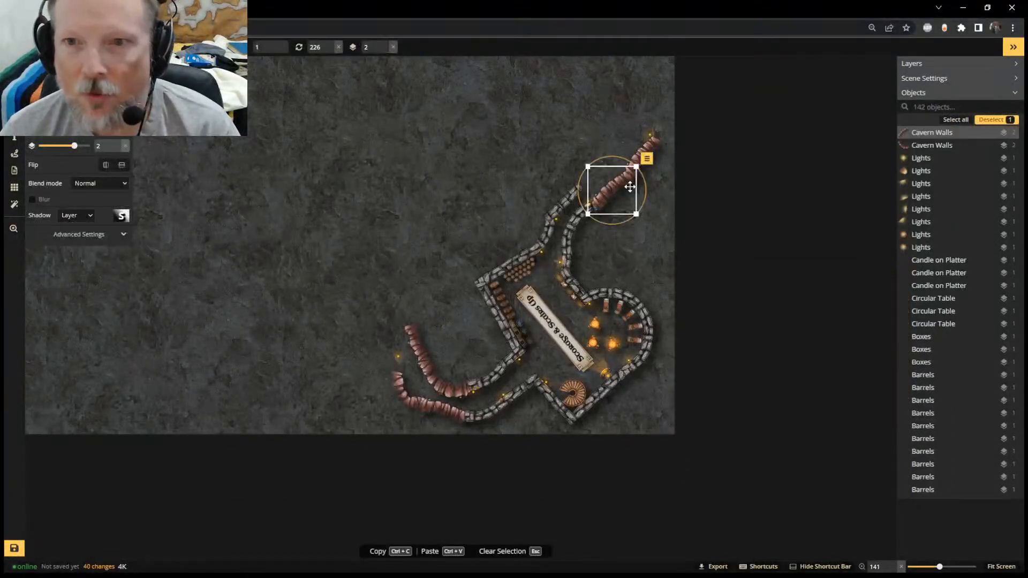
{"action": "key", "text": "Delete"}
{"action": "left_click", "coordinate": [651, 133]}
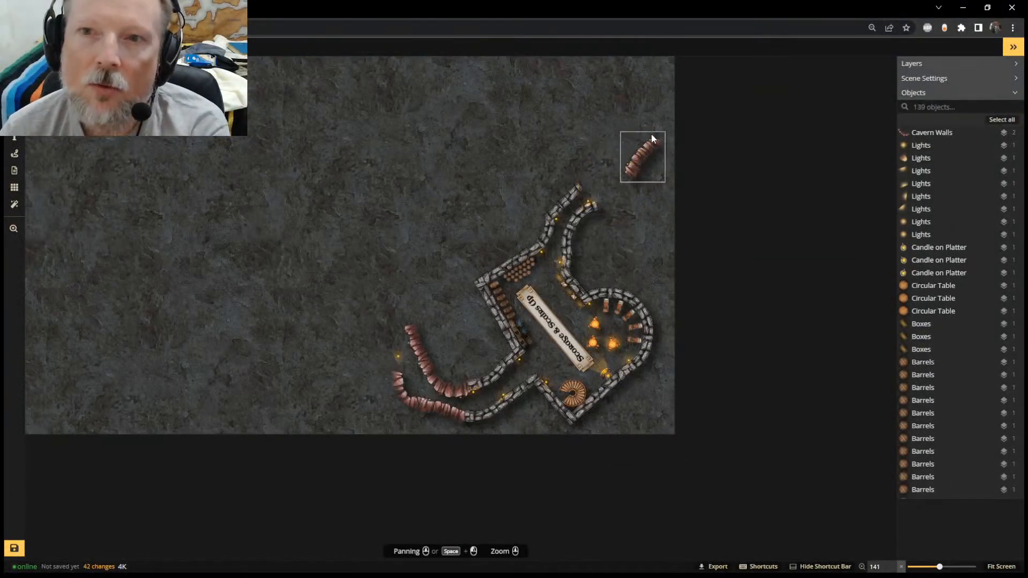
Delete the red cavern wall pieces attached to the storage room's lower-left passage
{"action": "left_click", "coordinate": [434, 411]}
{"action": "key", "text": "Delete"}
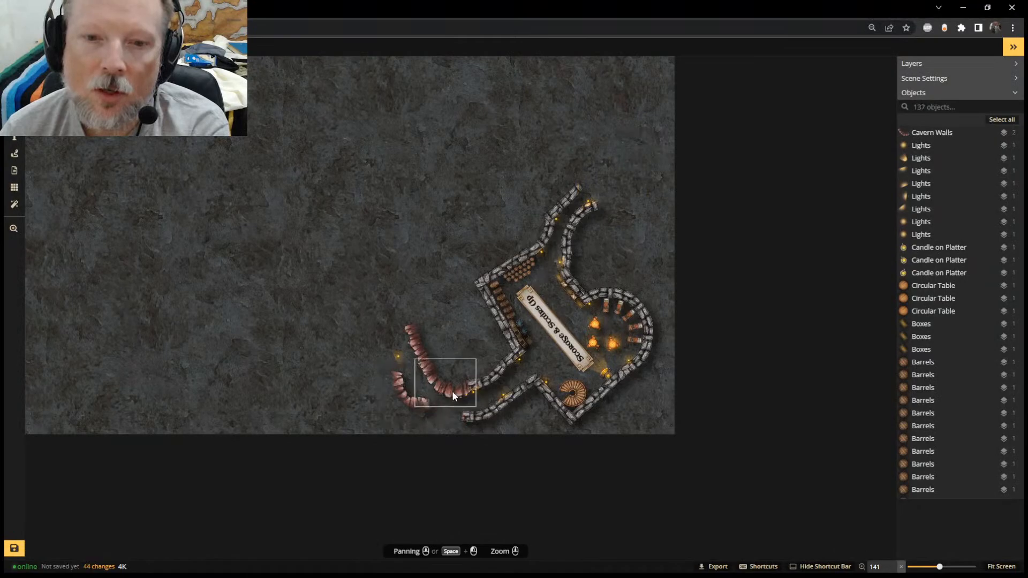
{"action": "left_click", "coordinate": [452, 391]}
{"action": "key", "text": "Delete"}
{"action": "left_click", "coordinate": [419, 401]}
{"action": "key", "text": "Delete"}
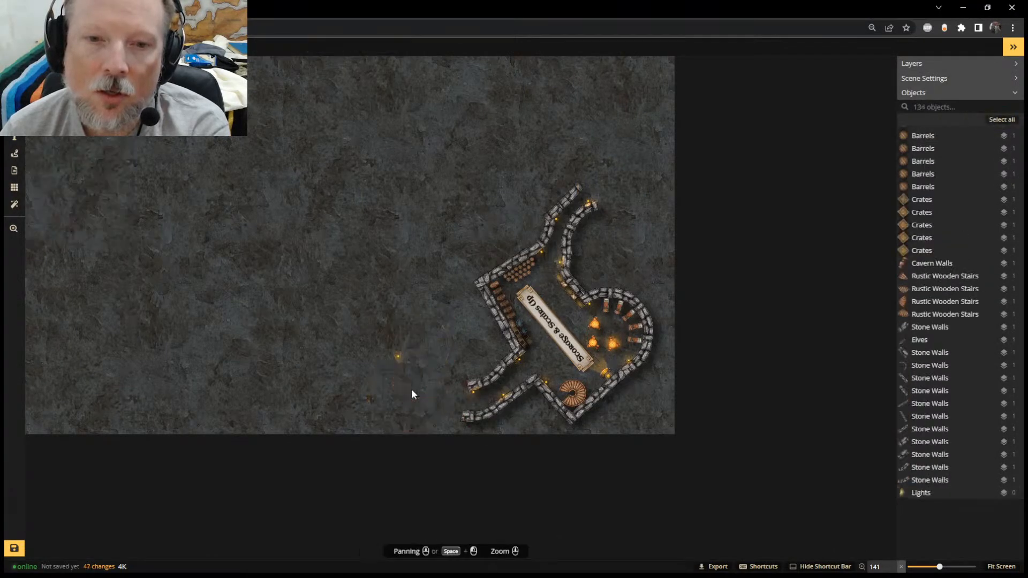
Delete the stray light and torch beside the lower-left passage
{"action": "left_click", "coordinate": [405, 357]}
{"action": "key", "text": "Delete"}
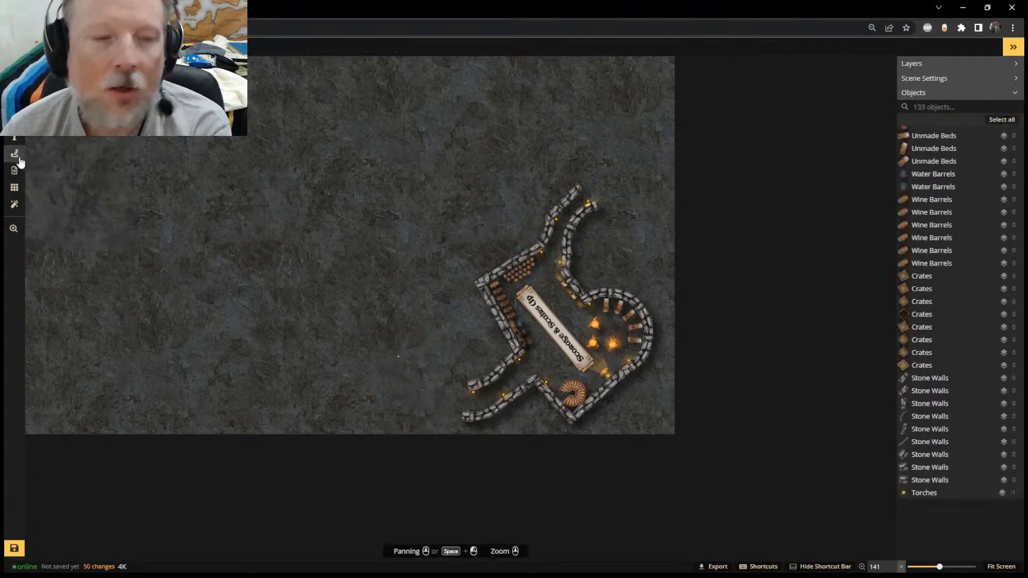
{"action": "left_click", "coordinate": [398, 357]}
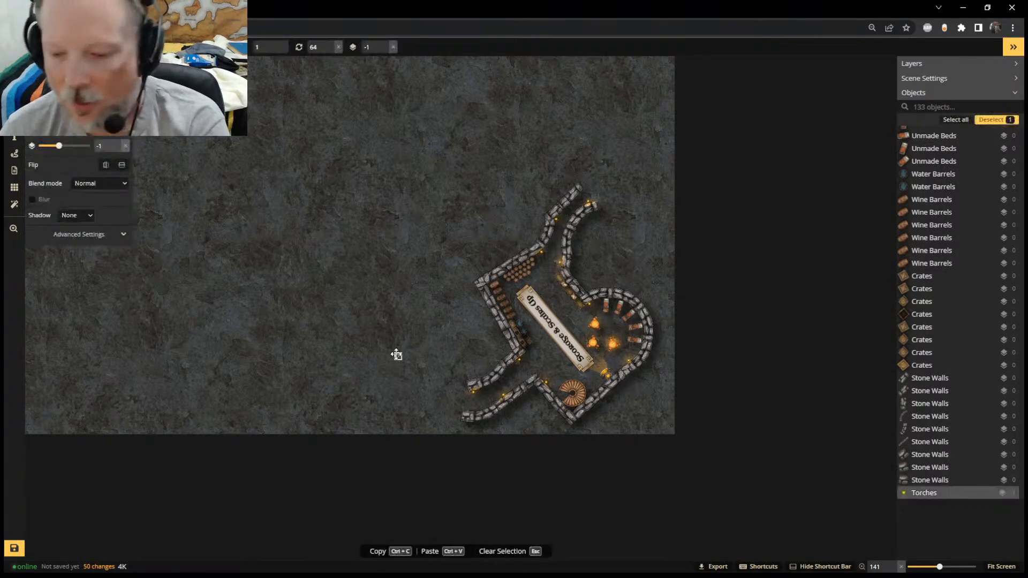
{"action": "key", "text": "Delete"}
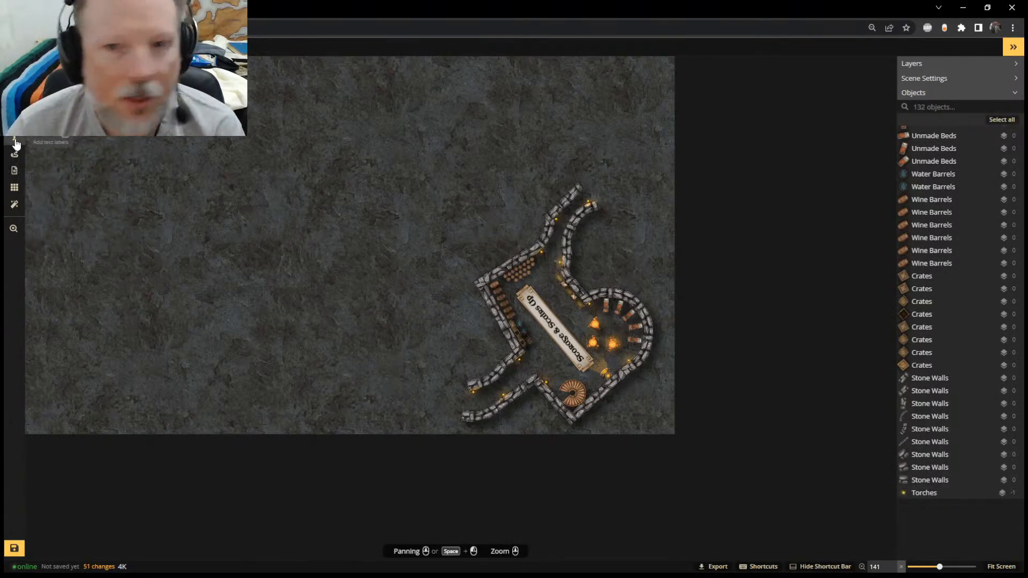
Delete the storage room's text label and the legend banner beneath it
{"action": "left_click", "coordinate": [566, 342]}
{"action": "key", "text": "Delete"}
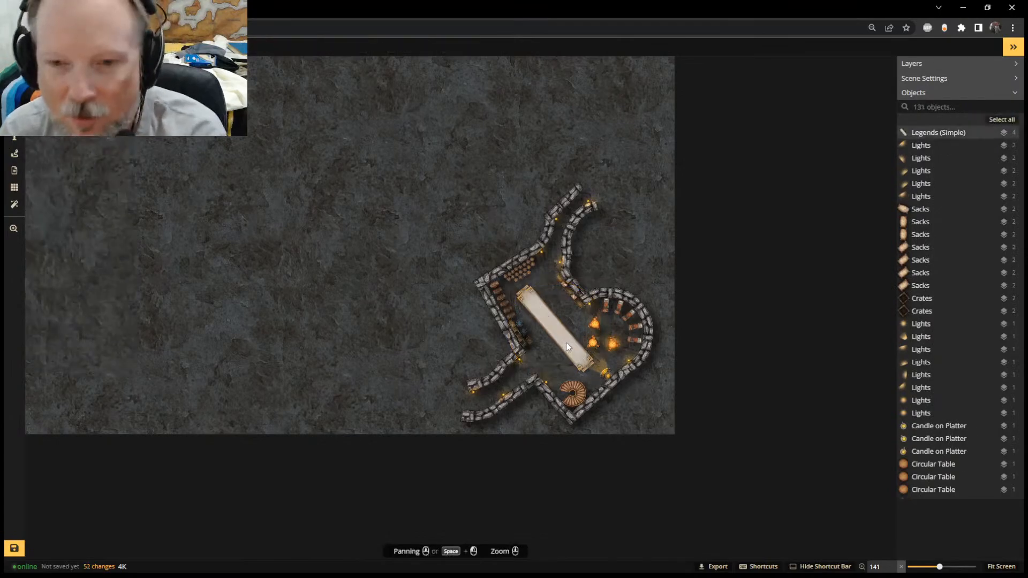
{"action": "left_click", "coordinate": [566, 342]}
{"action": "key", "text": "Delete"}
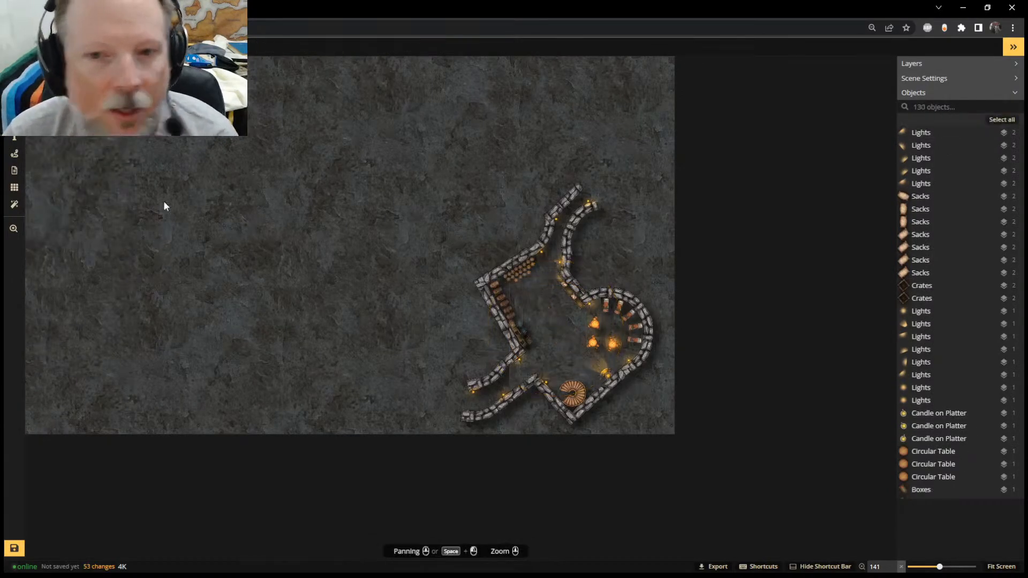
Open the stamp catalog, collapse the Fantasy World pack and expand the Fantasy Battlemaps 2.0 pack
{"action": "left_click", "coordinate": [14, 120]}
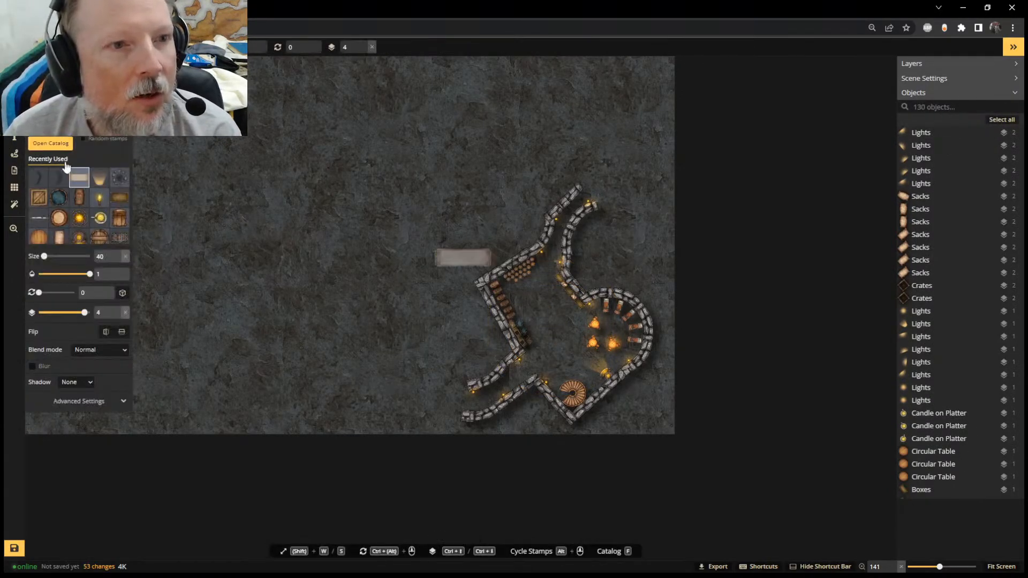
{"action": "left_click", "coordinate": [57, 182]}
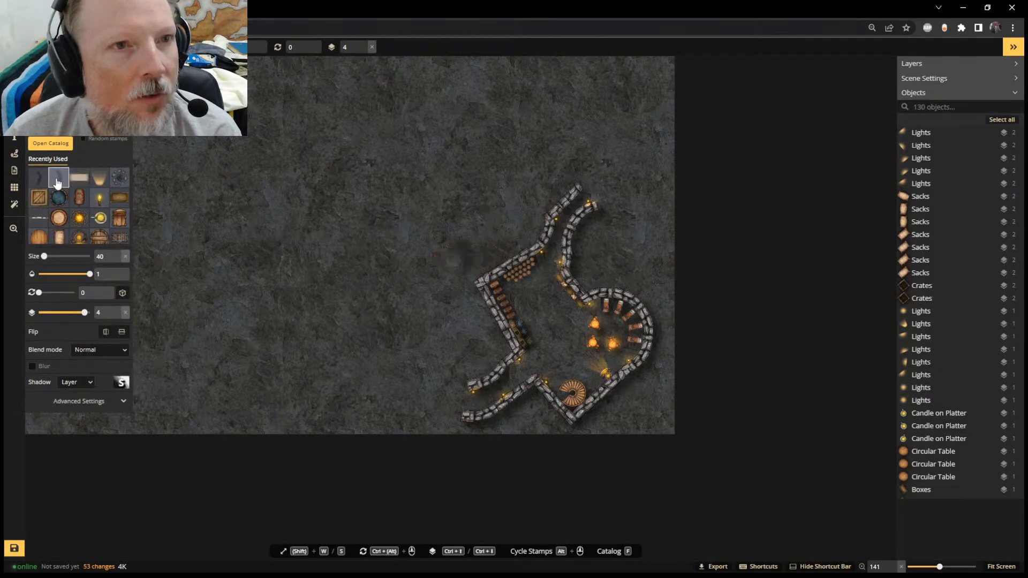
{"action": "left_click", "coordinate": [43, 147]}
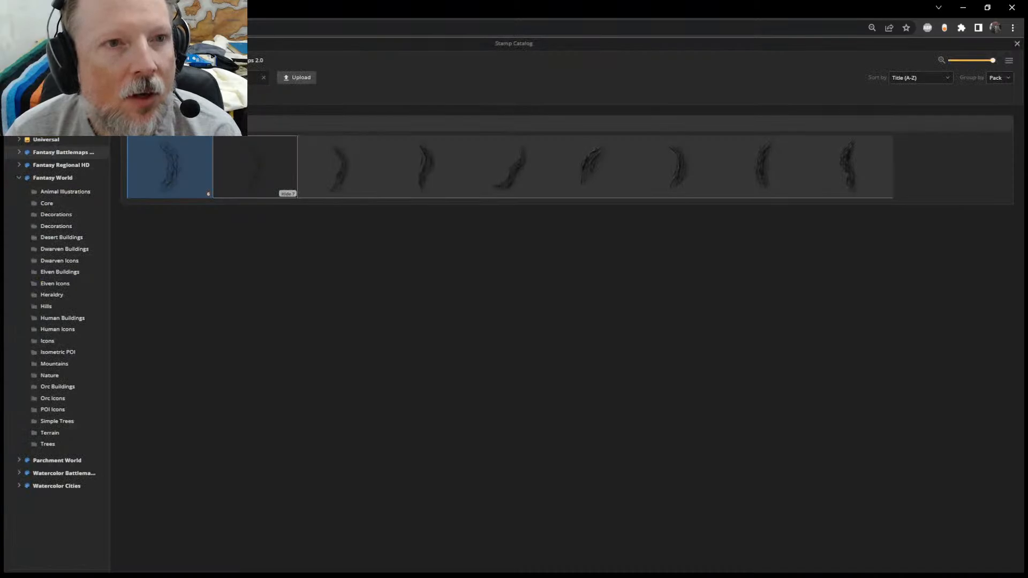
{"action": "left_click", "coordinate": [128, 123]}
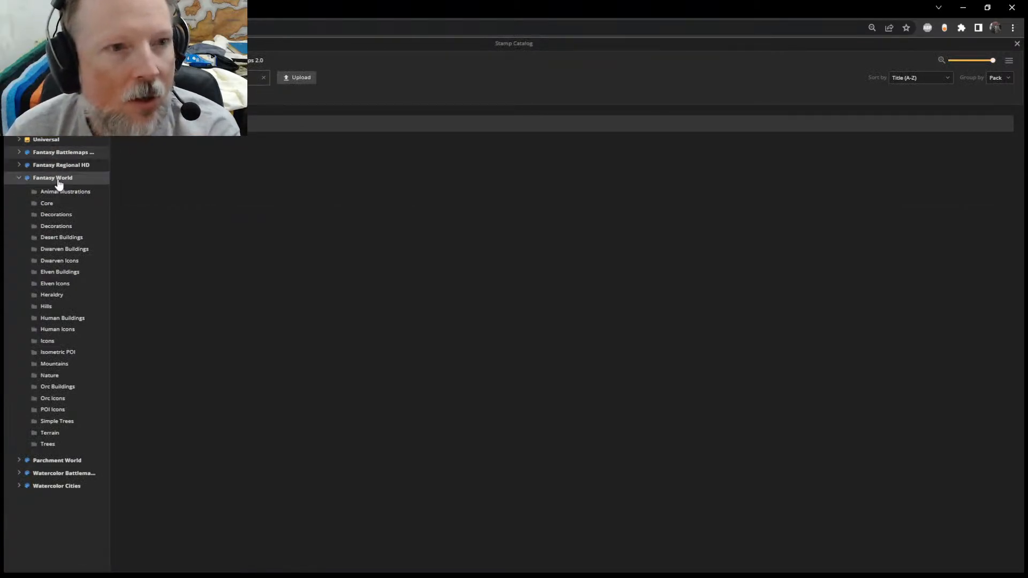
{"action": "left_click", "coordinate": [20, 166]}
{"action": "left_click", "coordinate": [19, 166]}
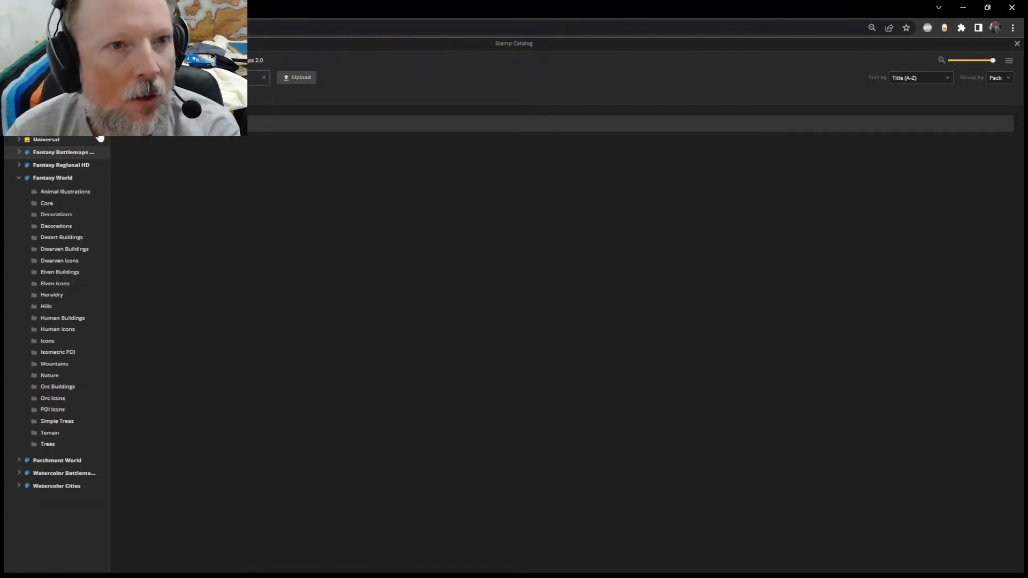
{"action": "left_click", "coordinate": [18, 178]}
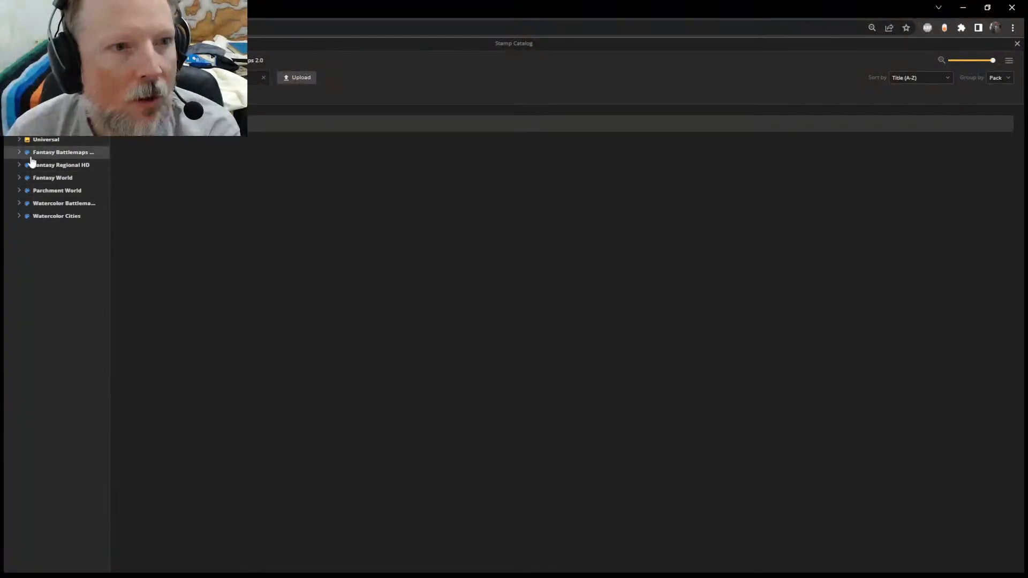
{"action": "left_click", "coordinate": [19, 153]}
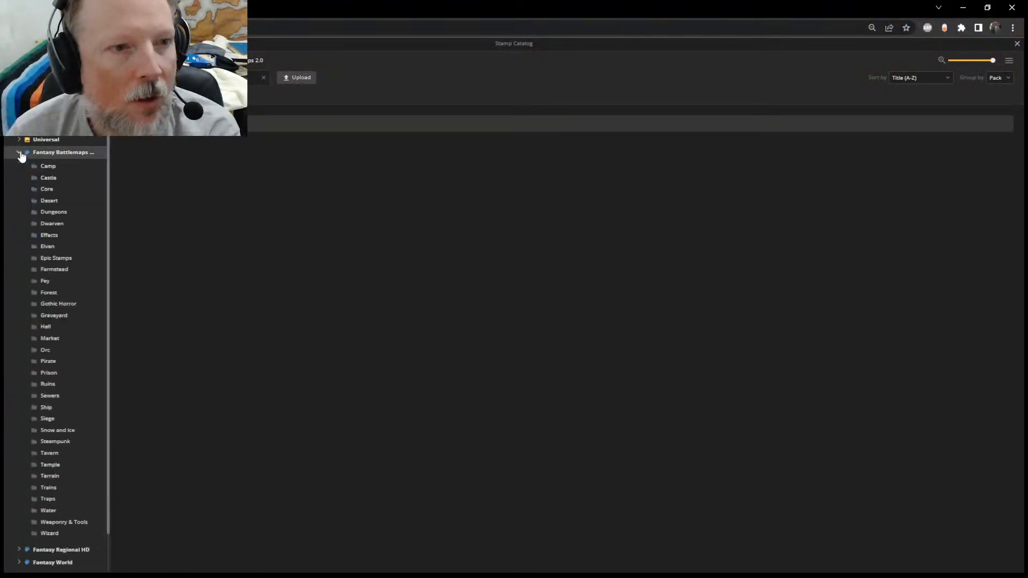
Show the Gothic Horror stamps of the battlemaps pack and group them by Tag
{"action": "left_click", "coordinate": [58, 305]}
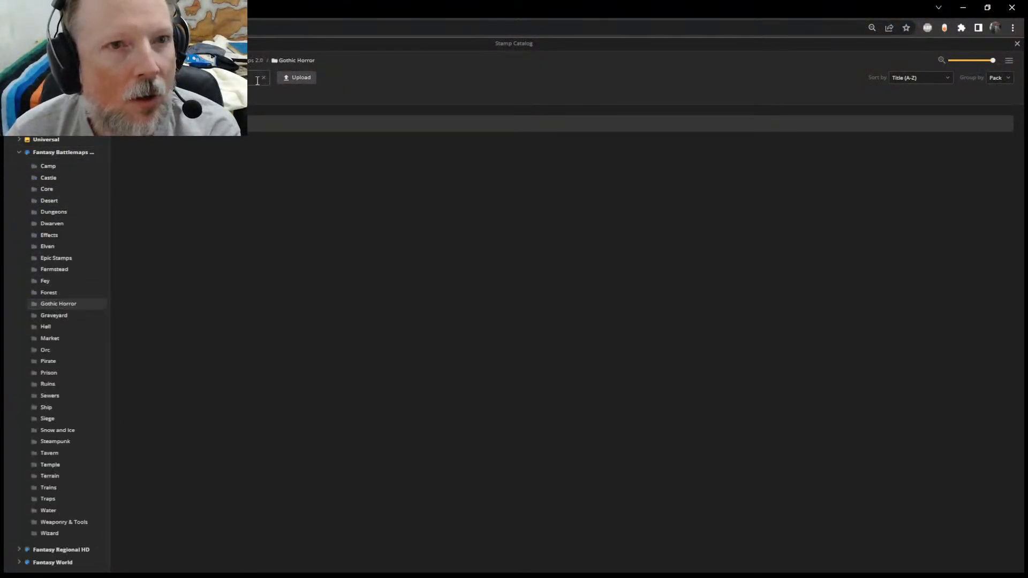
{"action": "left_click", "coordinate": [999, 78]}
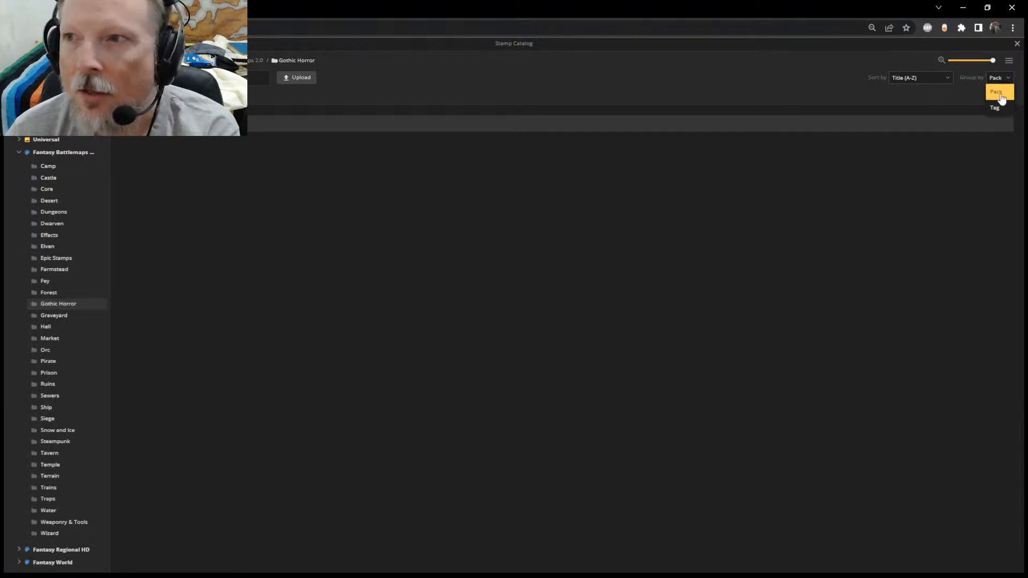
{"action": "left_click", "coordinate": [995, 107]}
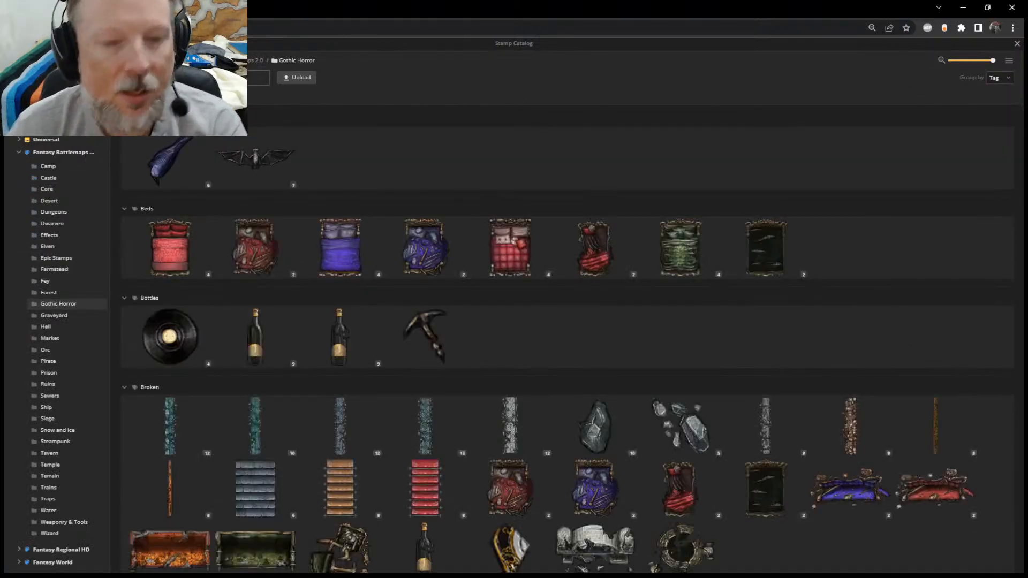
Examine the Gothic Horror cliff, dungeon and hill stamps and choose the closed-outline composite stamp
{"action": "scroll", "coordinate": [310, 239], "scroll_direction": "down", "scroll_amount": 5}
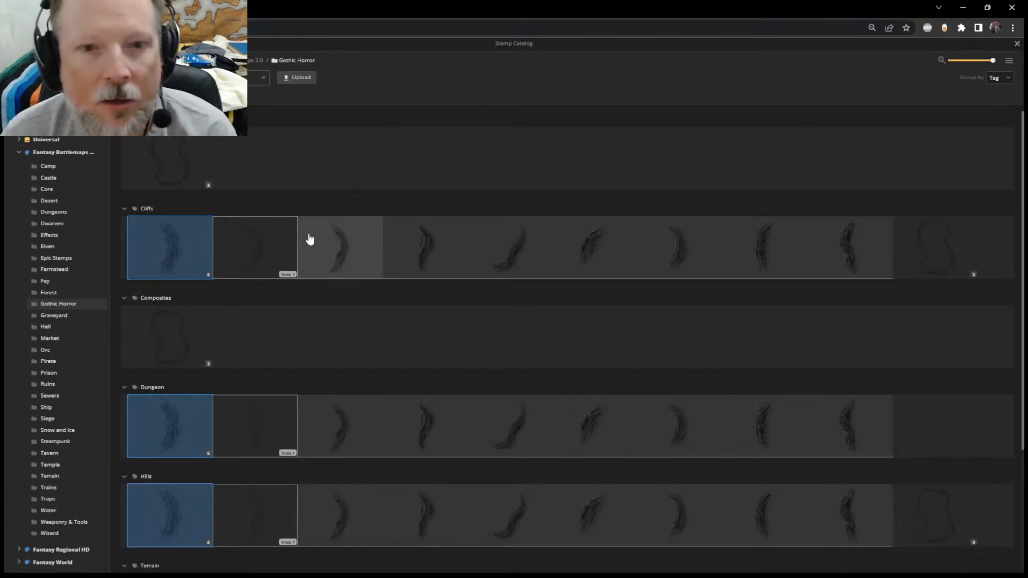
{"action": "mouse_move", "coordinate": [321, 262]}
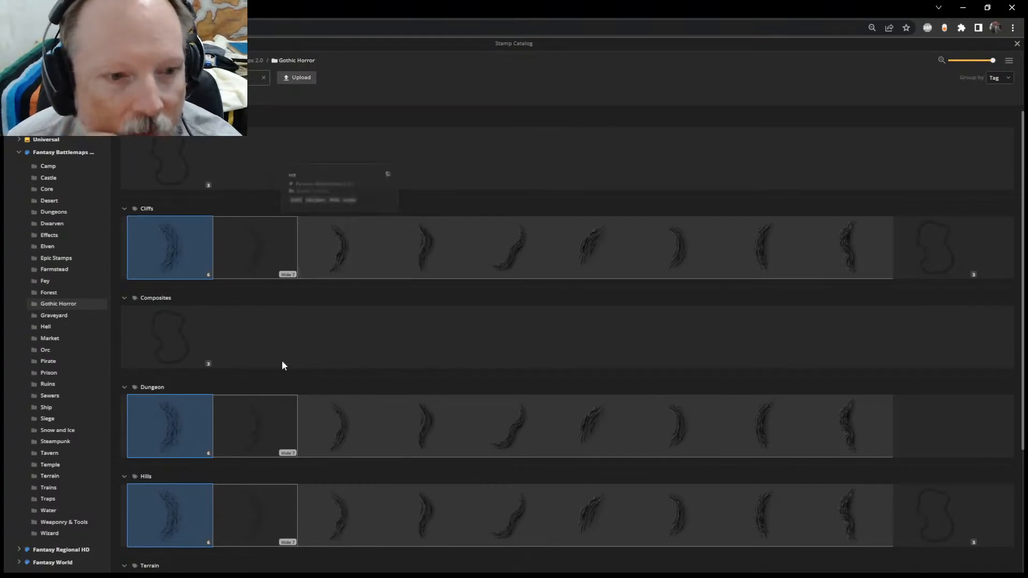
{"action": "scroll", "coordinate": [241, 389], "scroll_direction": "down", "scroll_amount": 2}
{"action": "scroll", "coordinate": [241, 386], "scroll_direction": "down", "scroll_amount": 1}
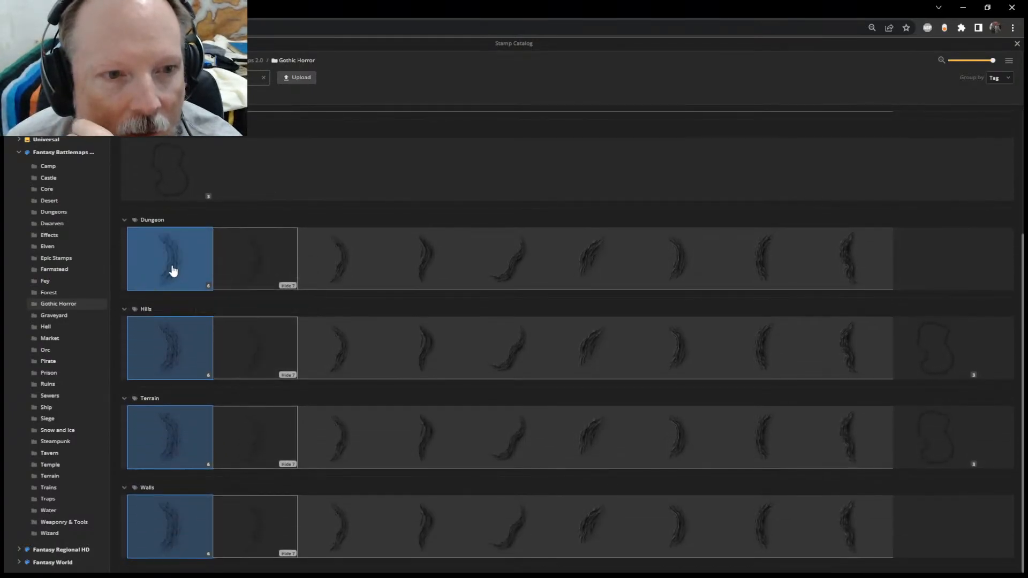
{"action": "mouse_move", "coordinate": [167, 266]}
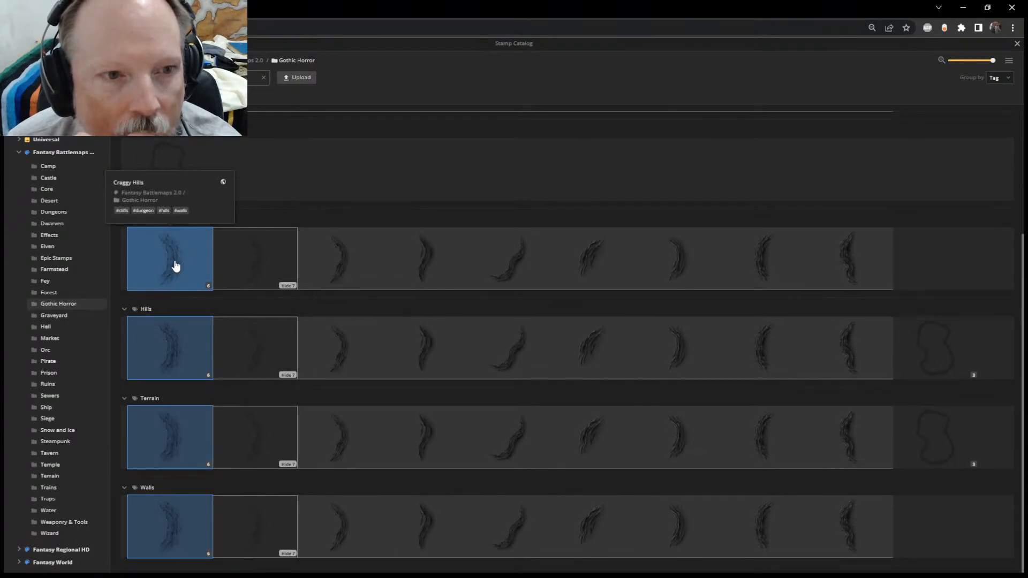
{"action": "scroll", "coordinate": [178, 267], "scroll_direction": "up", "scroll_amount": 3}
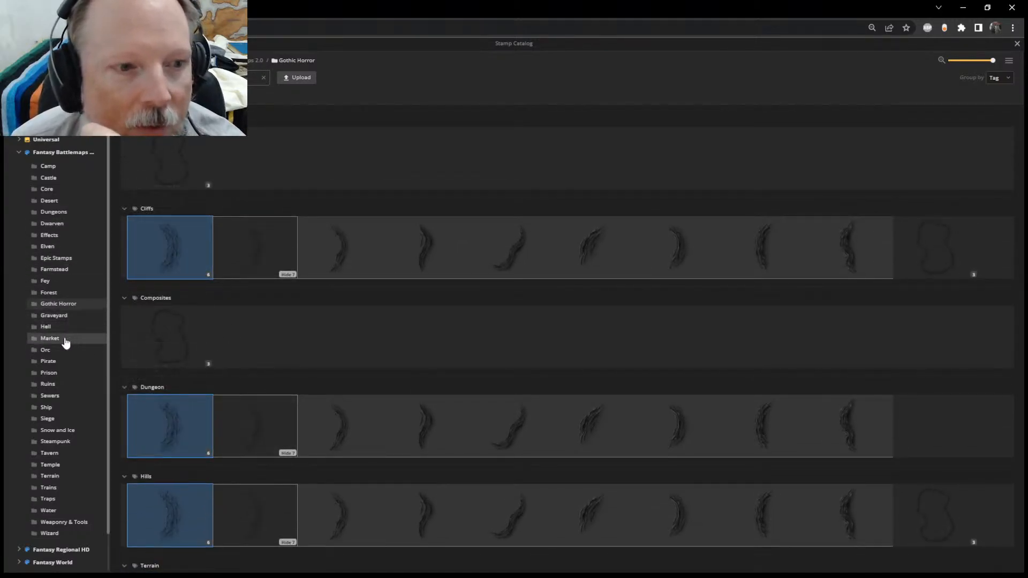
{"action": "left_click", "coordinate": [186, 180]}
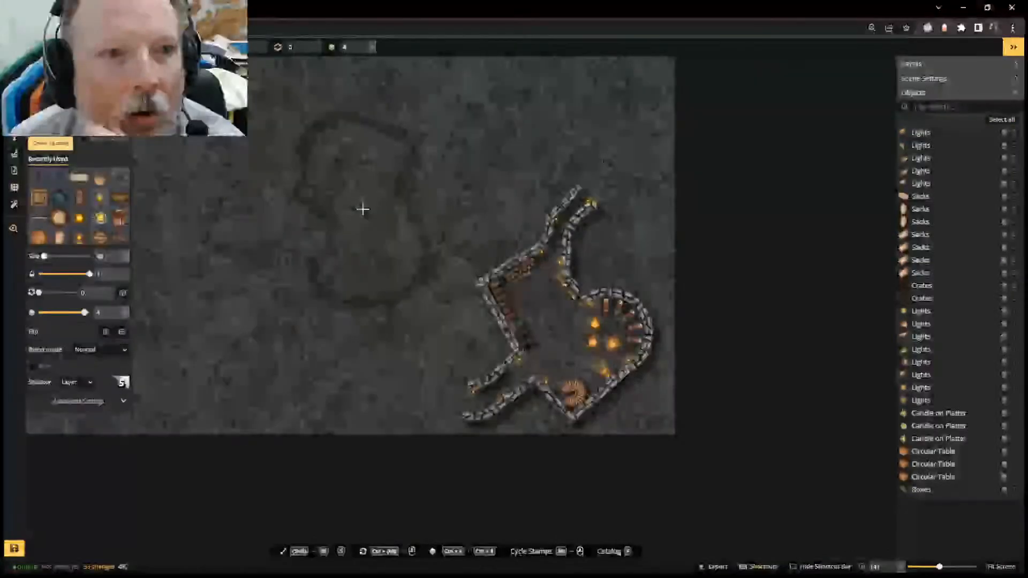
Compare the Craggy Hills stamp with the recently used Rocky Hills stamp and make Rocky Hills the active one
{"action": "left_click", "coordinate": [42, 145]}
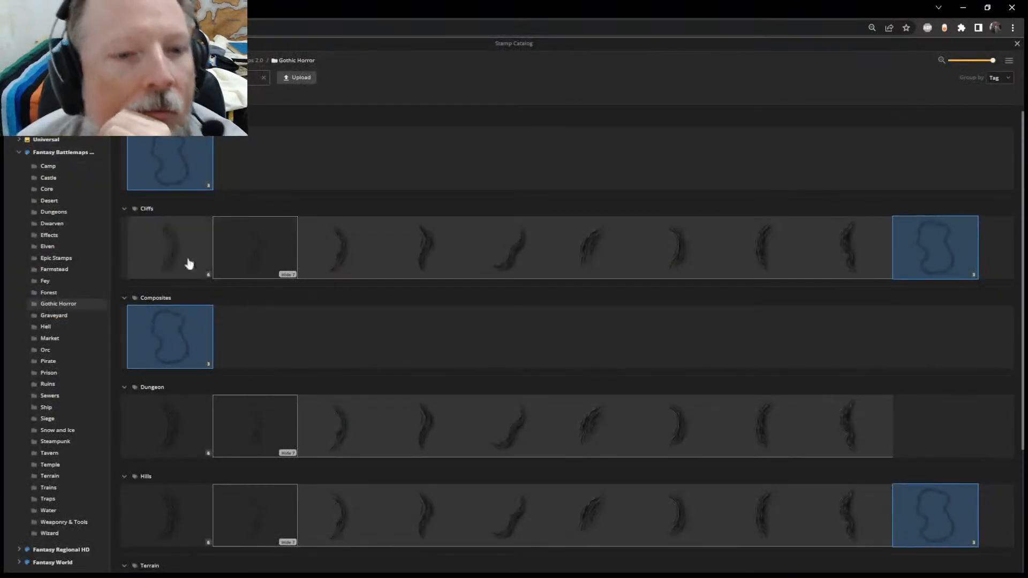
{"action": "left_click", "coordinate": [158, 248]}
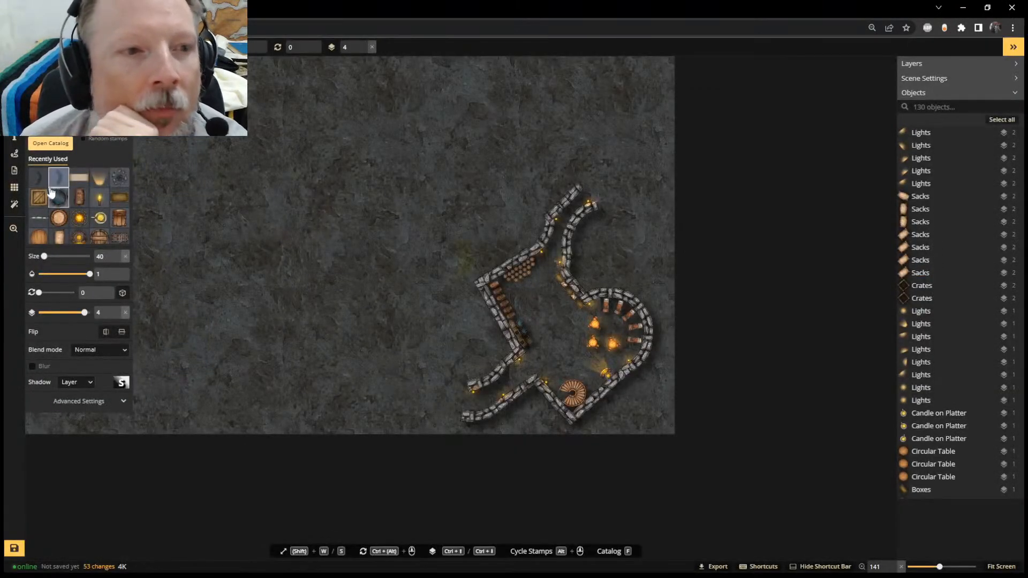
{"action": "left_click", "coordinate": [35, 178]}
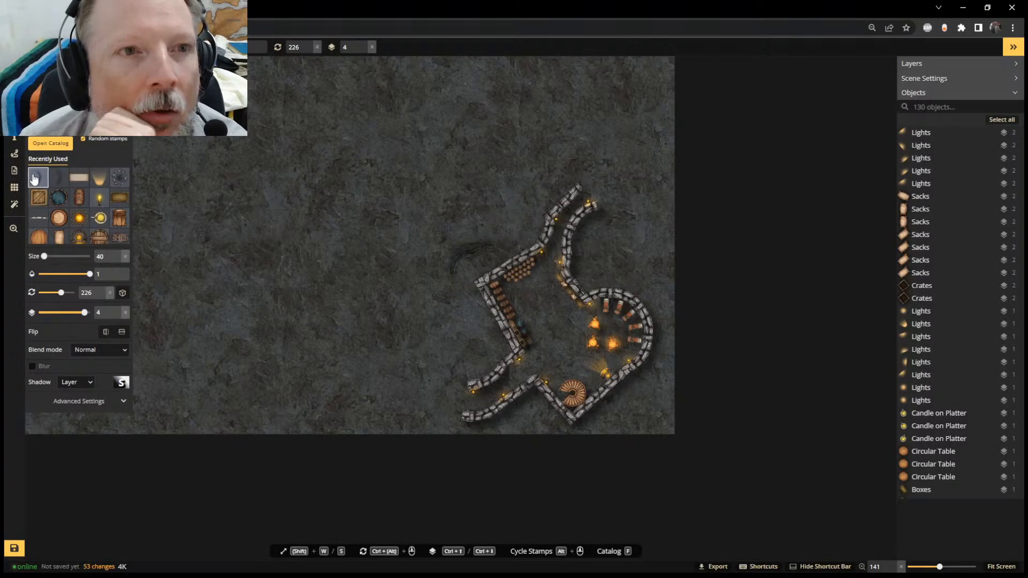
{"action": "left_click", "coordinate": [57, 182]}
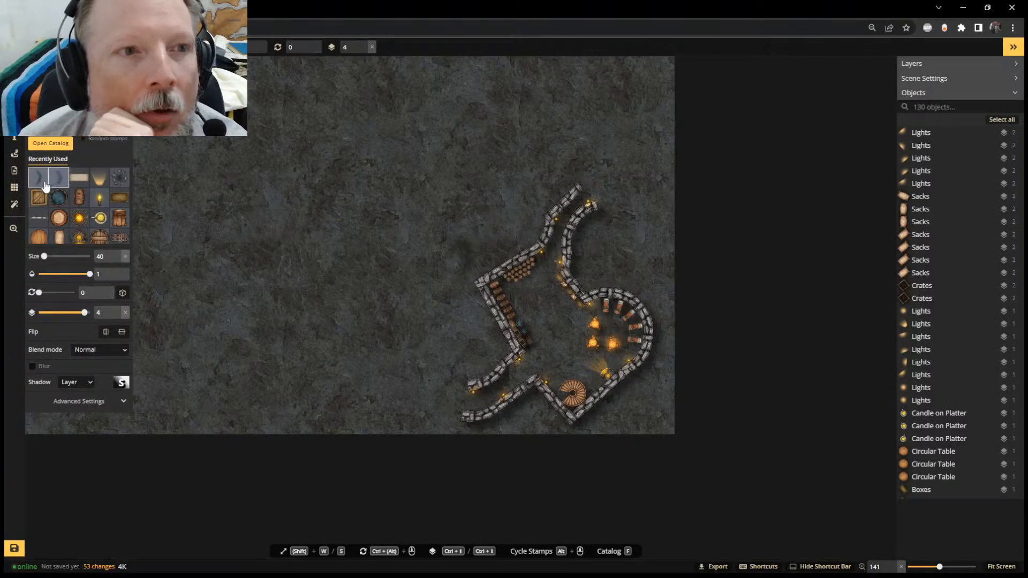
{"action": "left_click", "coordinate": [43, 182]}
{"action": "left_click", "coordinate": [52, 145]}
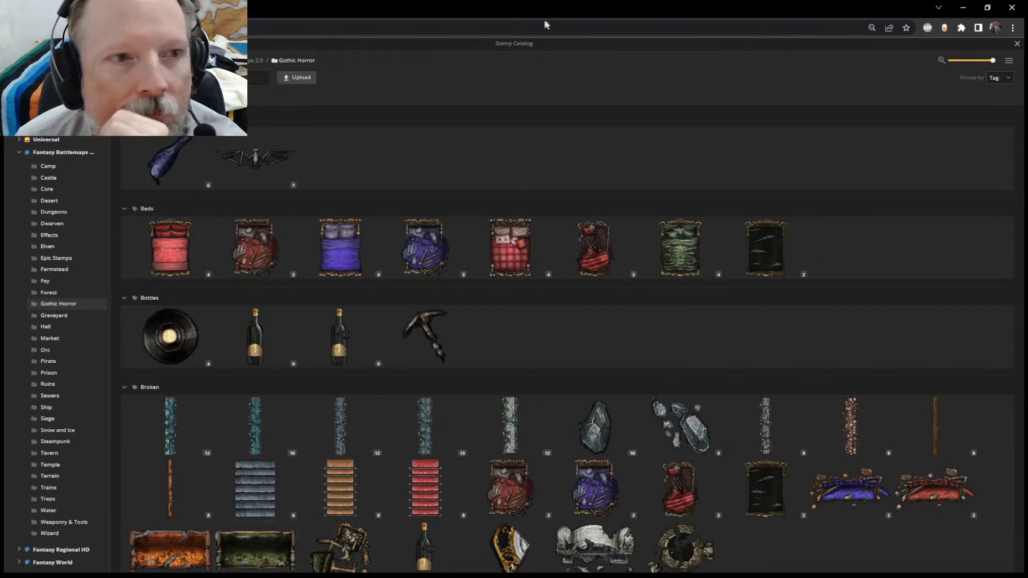
{"action": "left_click", "coordinate": [1017, 44]}
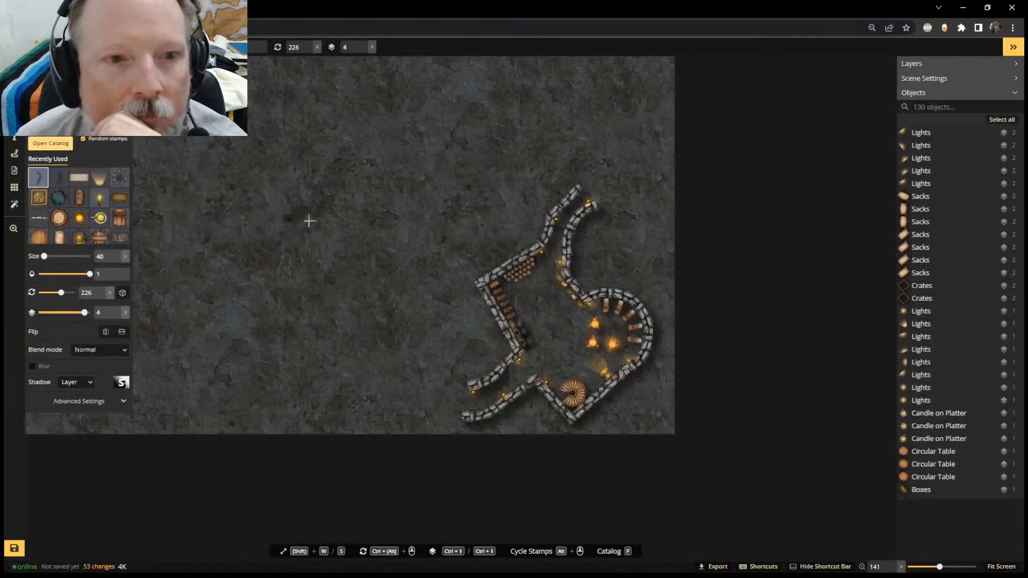
Try placing two Rocky Hills stamps on the open rock west of the storage room, shifting the second slightly up and right
{"action": "left_click", "coordinate": [342, 276]}
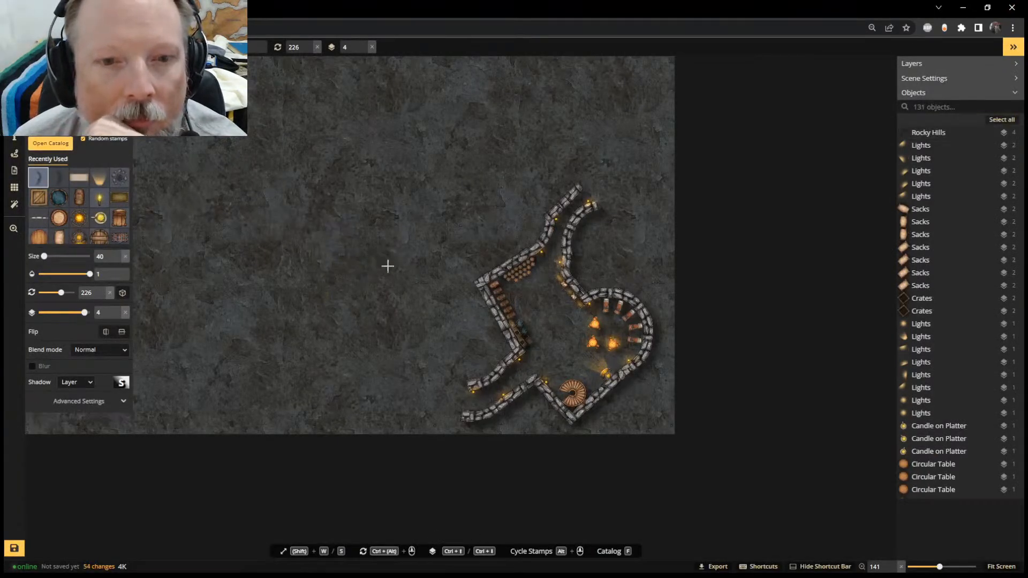
{"action": "scroll", "coordinate": [387, 264], "scroll_direction": "up", "scroll_amount": 4}
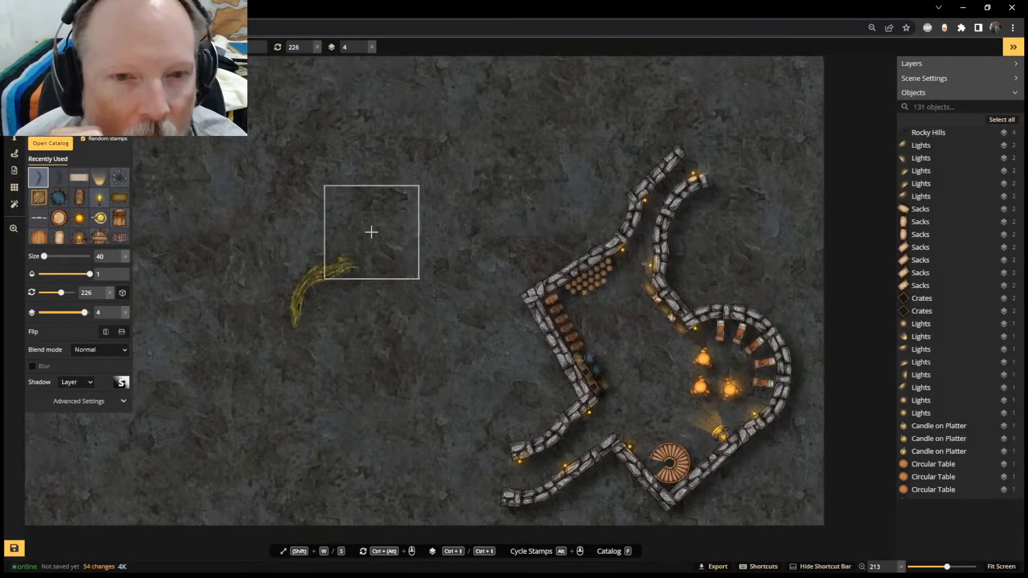
{"action": "left_click", "coordinate": [370, 232]}
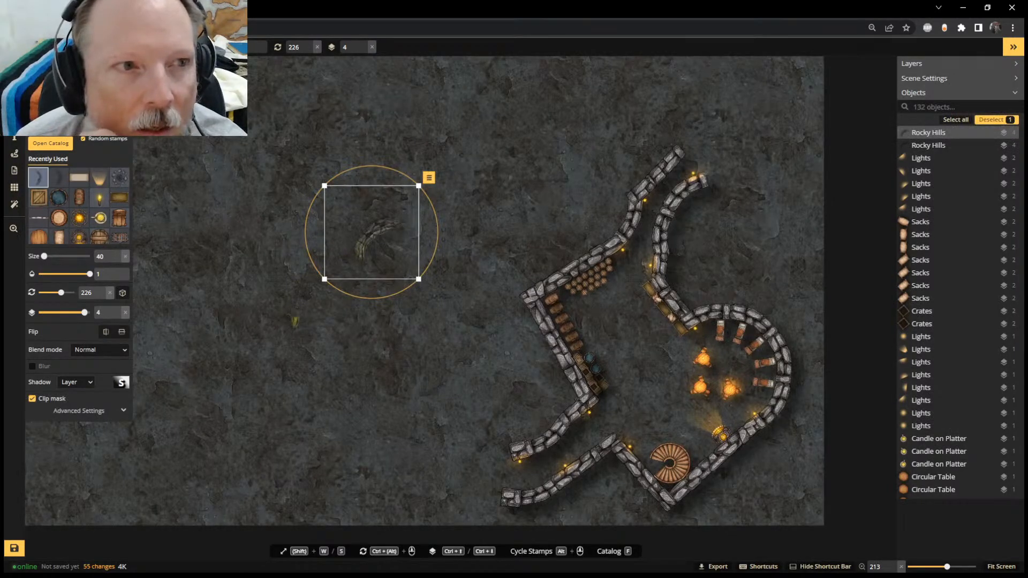
{"action": "left_click", "coordinate": [14, 68]}
{"action": "left_click_drag", "start_coordinate": [392, 247], "coordinate": [413, 231]}
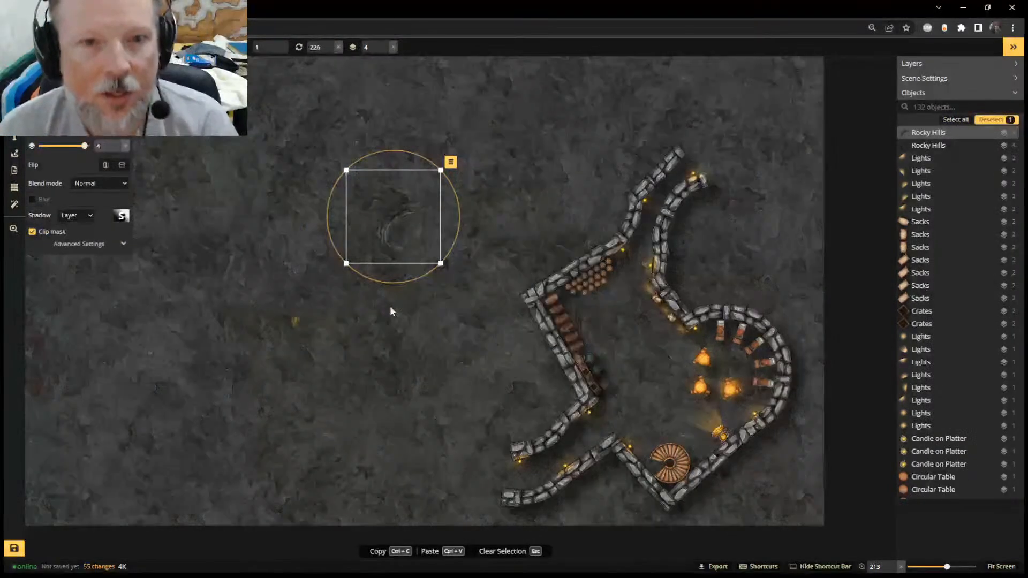
Undo both trial Rocky Hills stamps and save the map
{"action": "key", "text": "ctrl+z"}
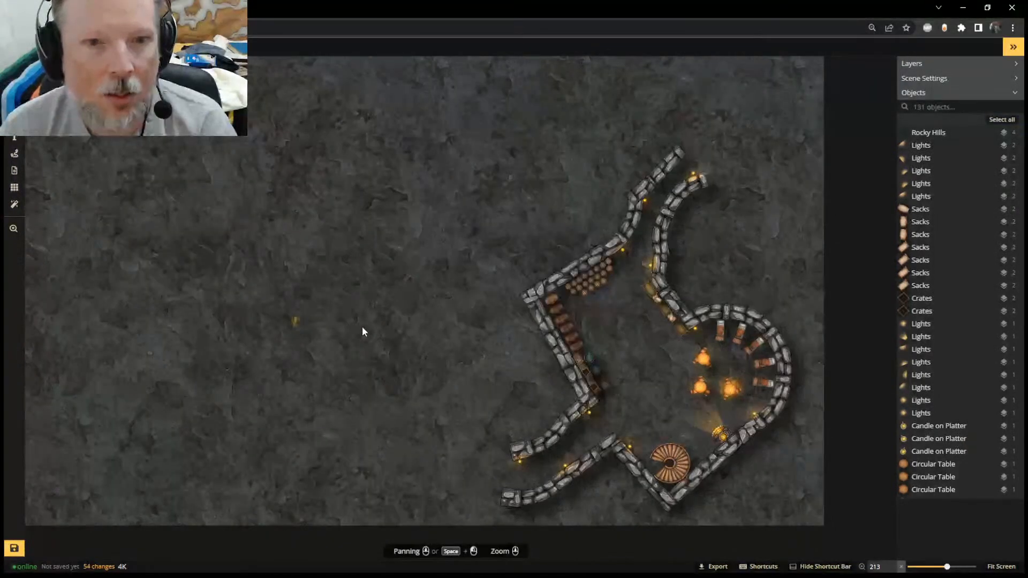
{"action": "key", "text": "ctrl+z"}
{"action": "scroll", "coordinate": [314, 353], "scroll_direction": "down", "scroll_amount": 2}
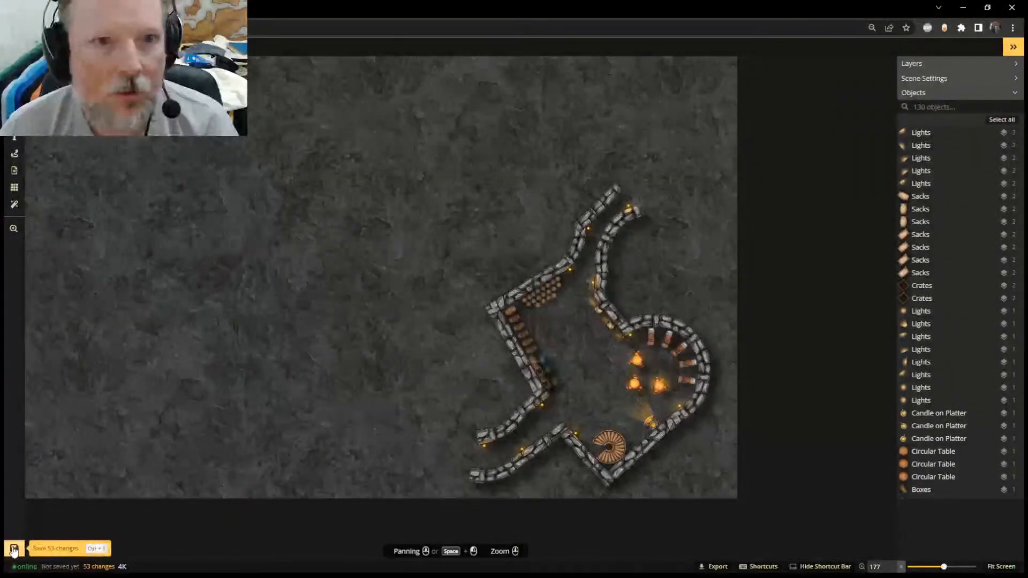
{"action": "left_click", "coordinate": [14, 549]}
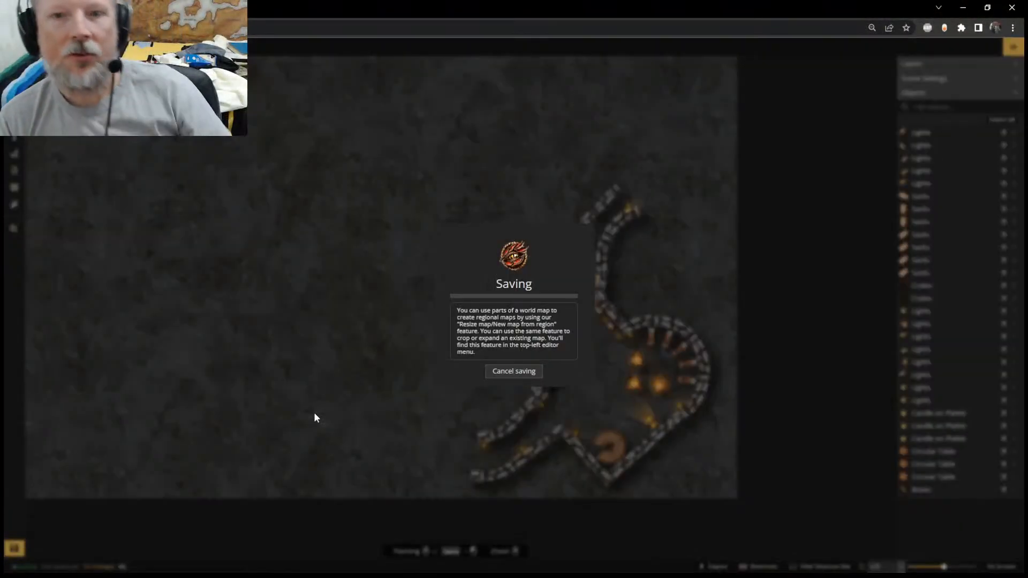
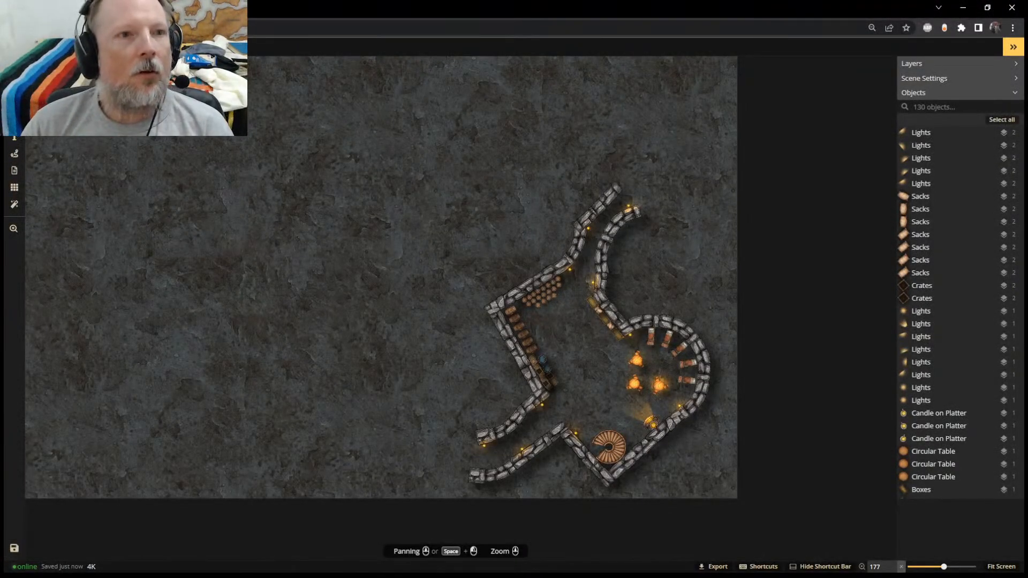
Place two Rocky Hills stamps side by side on the open rock above the storage room's upper passage
{"action": "left_click", "coordinate": [14, 120]}
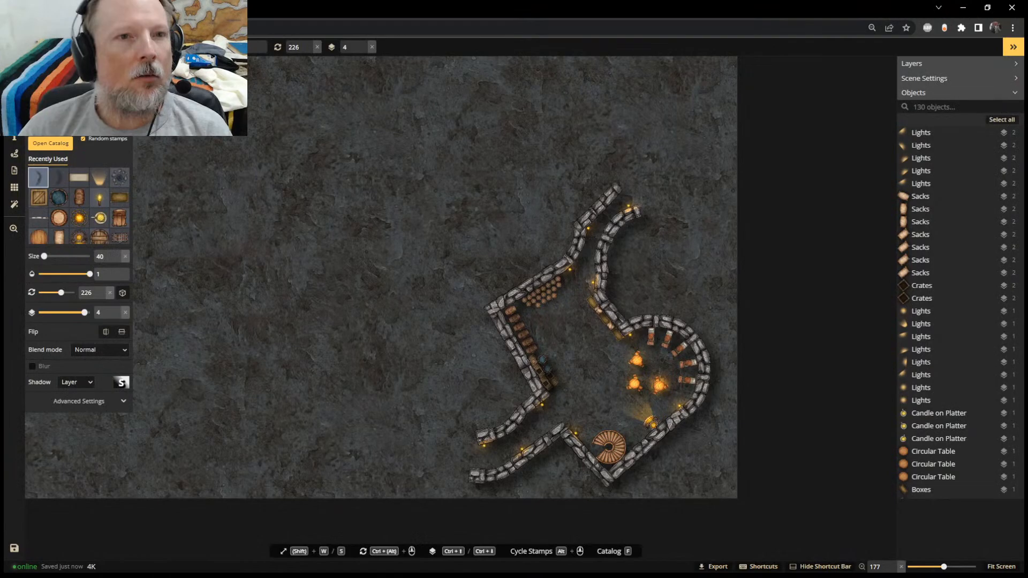
{"action": "left_click", "coordinate": [59, 180]}
{"action": "left_click", "coordinate": [35, 181]}
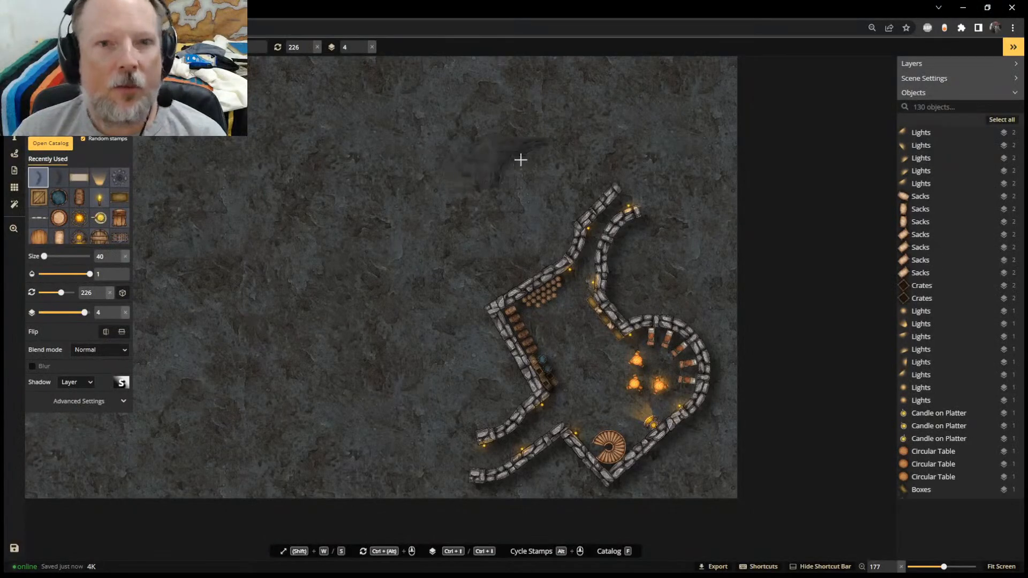
{"action": "scroll", "coordinate": [544, 142], "scroll_direction": "up", "scroll_amount": 3}
{"action": "middle_click_drag", "start_coordinate": [544, 142], "coordinate": [211, 202]}
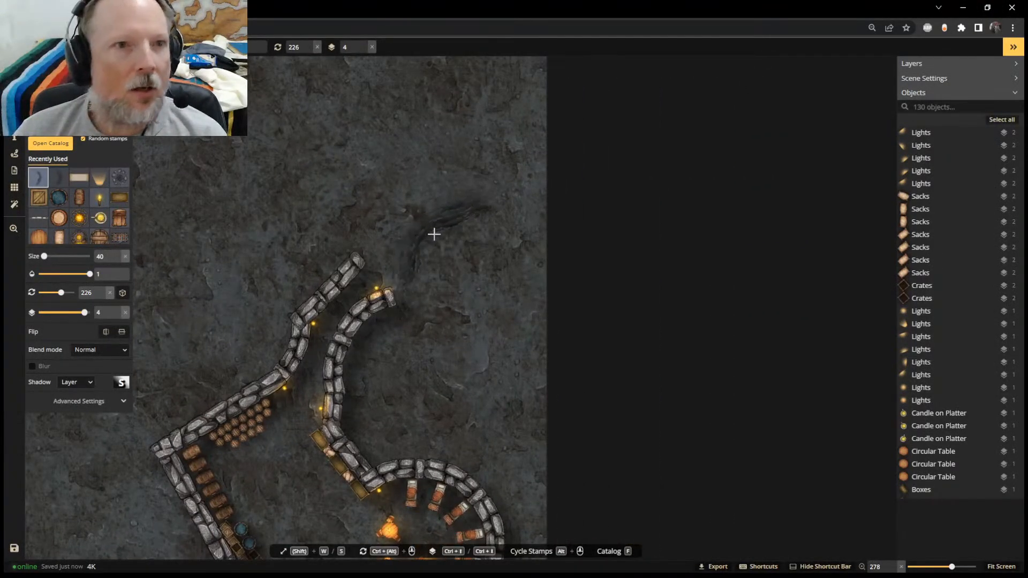
{"action": "left_click", "coordinate": [255, 121]}
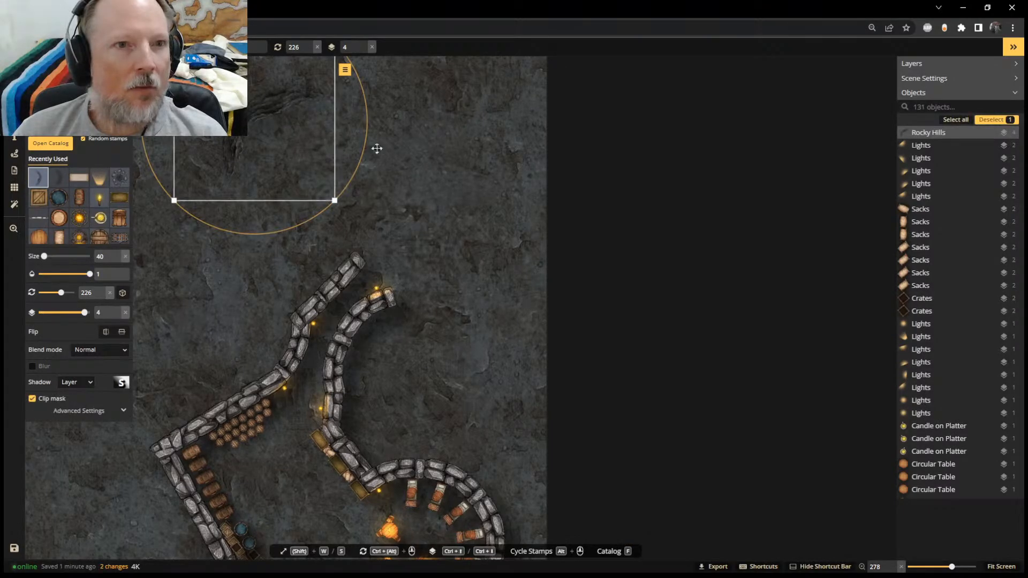
{"action": "left_click", "coordinate": [398, 141]}
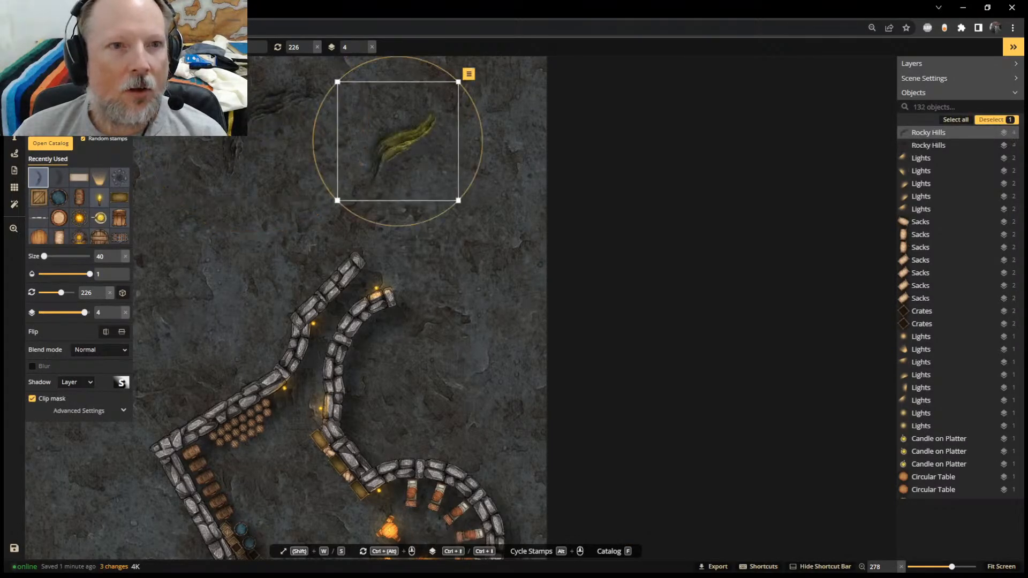
Try placing five more Rocky Hills stamps across the open rock above and west of the storage room's upper passage
{"action": "left_click", "coordinate": [263, 190]}
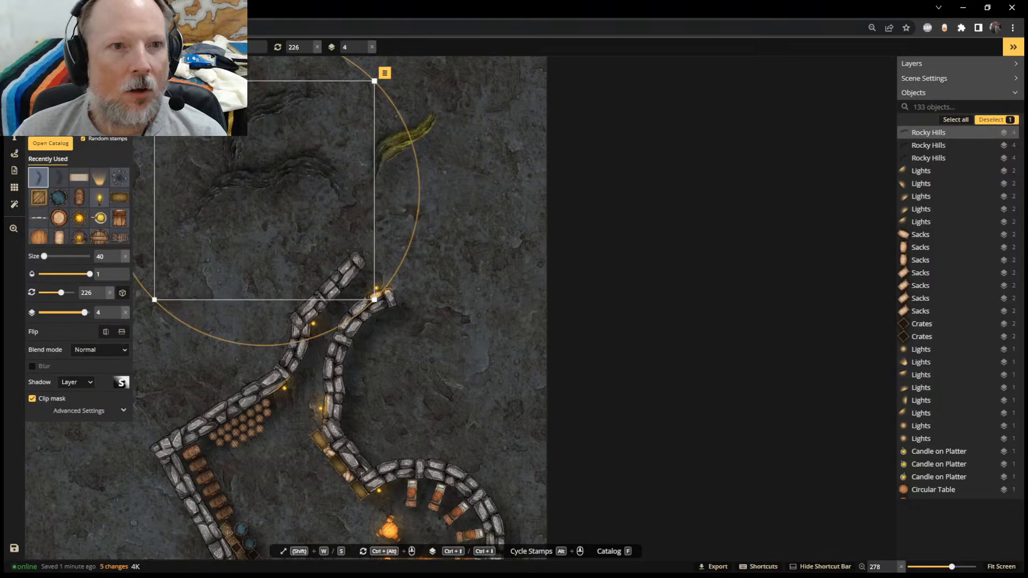
{"action": "left_click", "coordinate": [475, 151]}
{"action": "scroll", "coordinate": [257, 184], "scroll_direction": "down", "scroll_amount": 1}
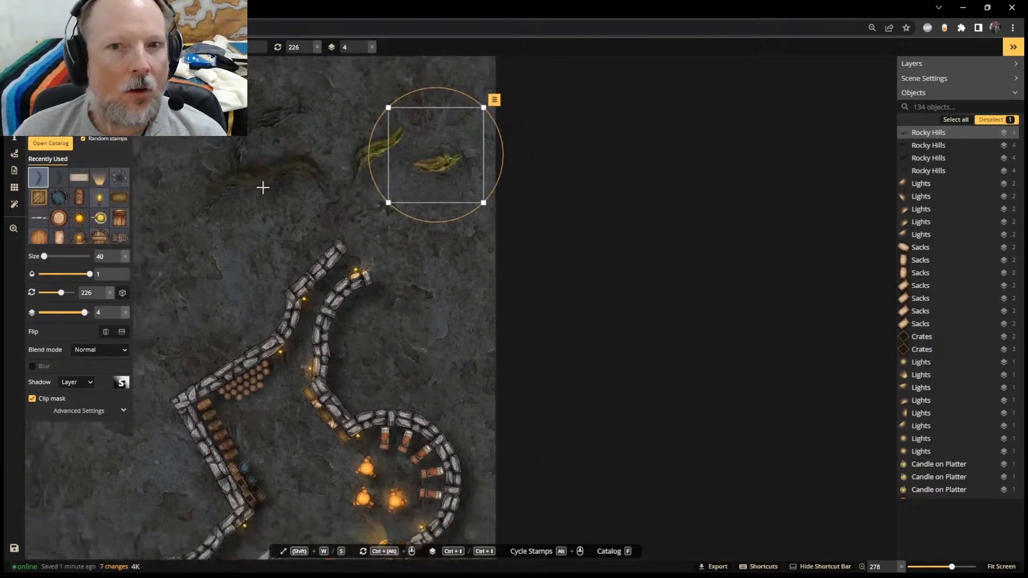
{"action": "scroll", "coordinate": [262, 188], "scroll_direction": "up", "scroll_amount": 1}
{"action": "middle_click_drag", "start_coordinate": [276, 173], "coordinate": [396, 157]}
{"action": "scroll", "coordinate": [397, 157], "scroll_direction": "up", "scroll_amount": 1}
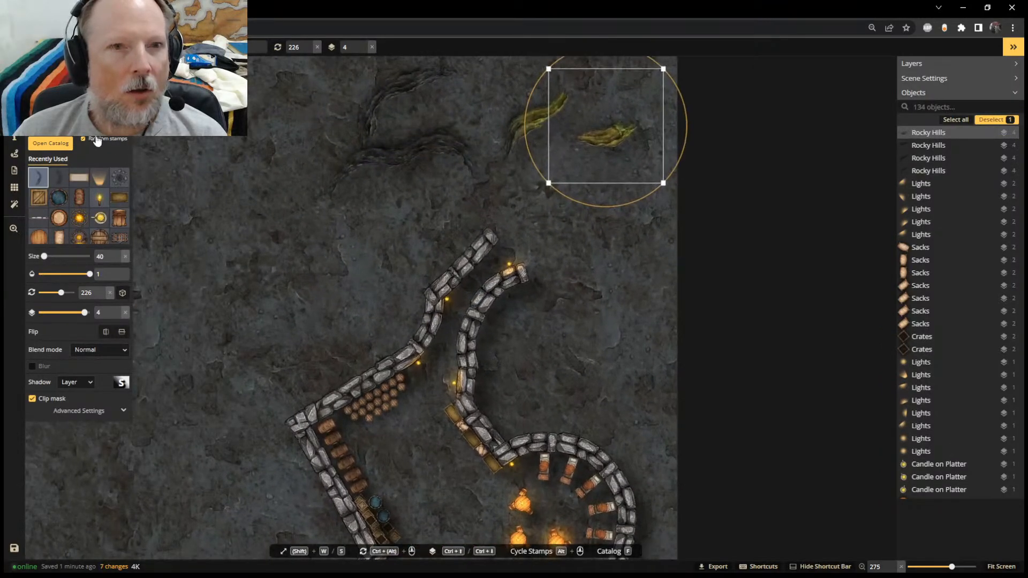
{"action": "left_click", "coordinate": [605, 126]}
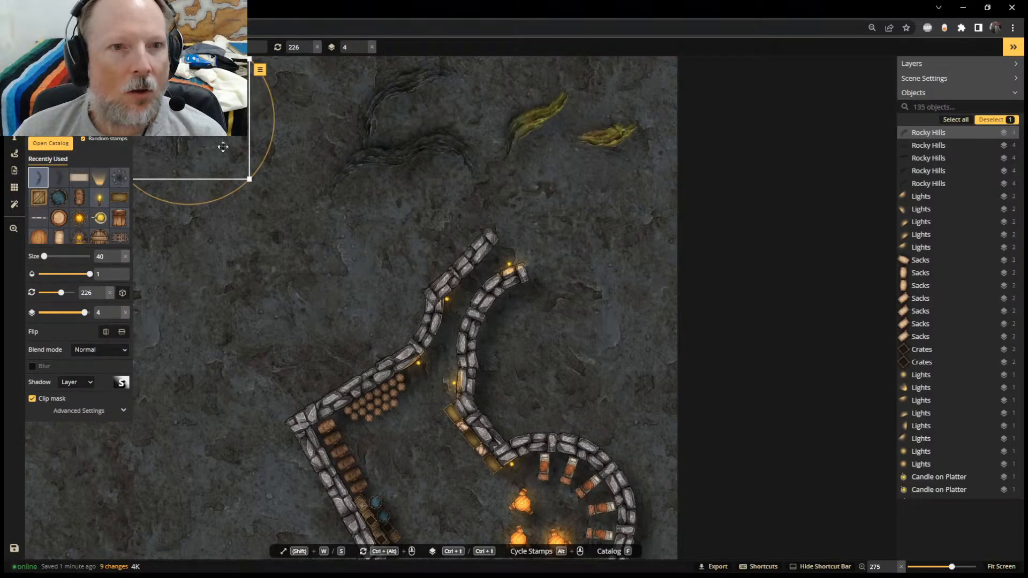
{"action": "left_click", "coordinate": [287, 158]}
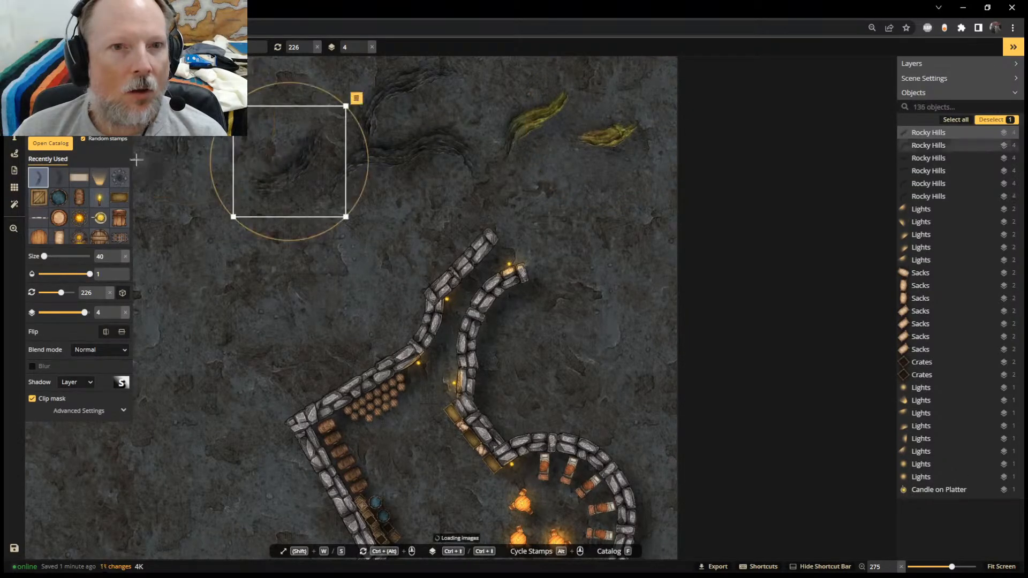
{"action": "left_click", "coordinate": [218, 274]}
{"action": "scroll", "coordinate": [344, 292], "scroll_direction": "down", "scroll_amount": 1}
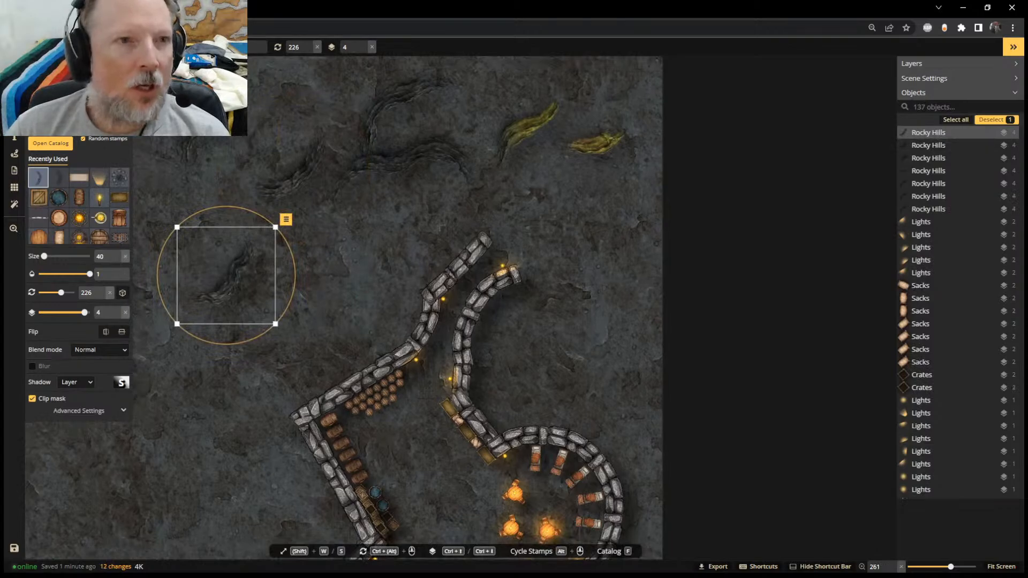
Move the westernmost lower Rocky Hills stamp to the upper passage's right wall end and lower its layer beneath the stone walls
{"action": "key", "text": "Escape"}
{"action": "scroll", "coordinate": [319, 268], "scroll_direction": "up", "scroll_amount": 2}
{"action": "left_click_drag", "start_coordinate": [234, 282], "coordinate": [574, 256]}
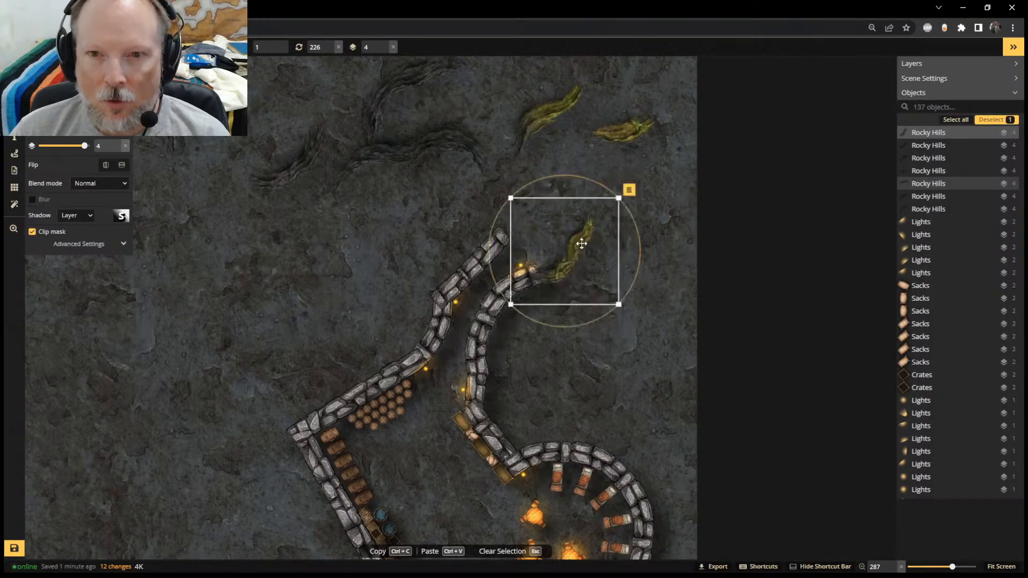
{"action": "left_click", "coordinate": [383, 51]}
{"action": "left_click", "coordinate": [384, 50]}
{"action": "left_click", "coordinate": [384, 51]}
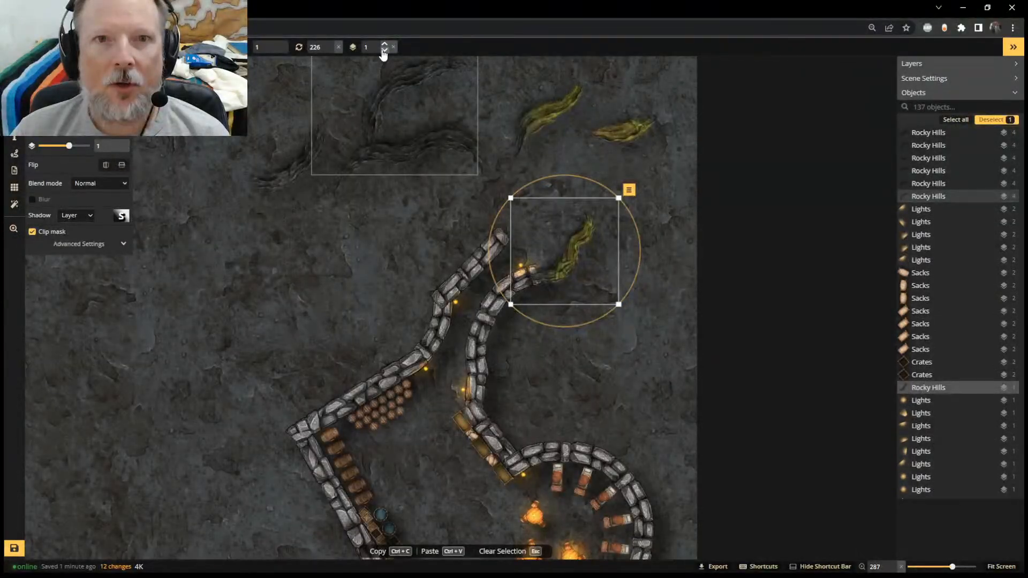
{"action": "left_click", "coordinate": [384, 50]}
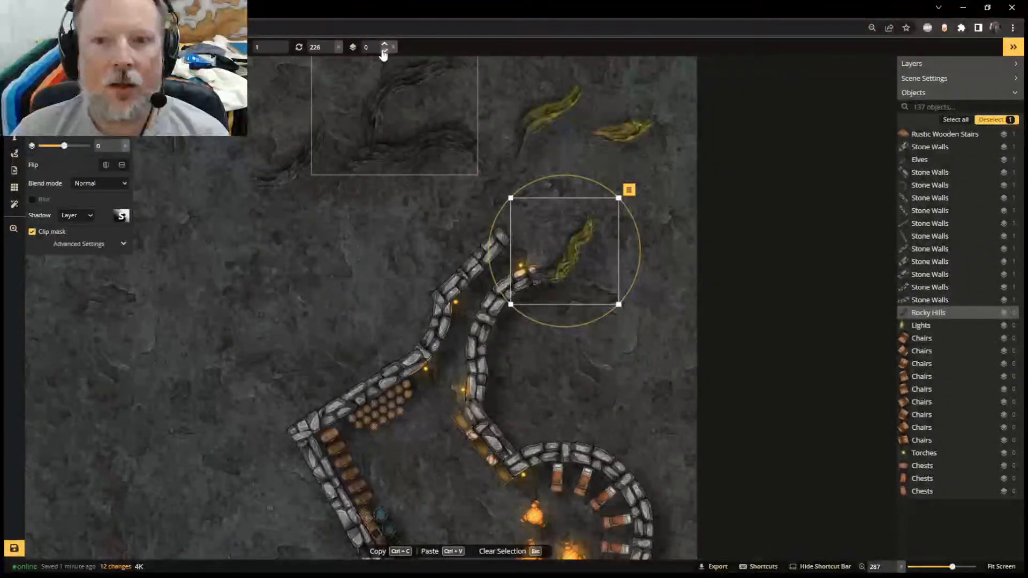
{"action": "left_click", "coordinate": [384, 50]}
Select and delete all the Rocky Hills stamps above the storage room, including the one at the passage wall's end
{"action": "left_click", "coordinate": [635, 119]}
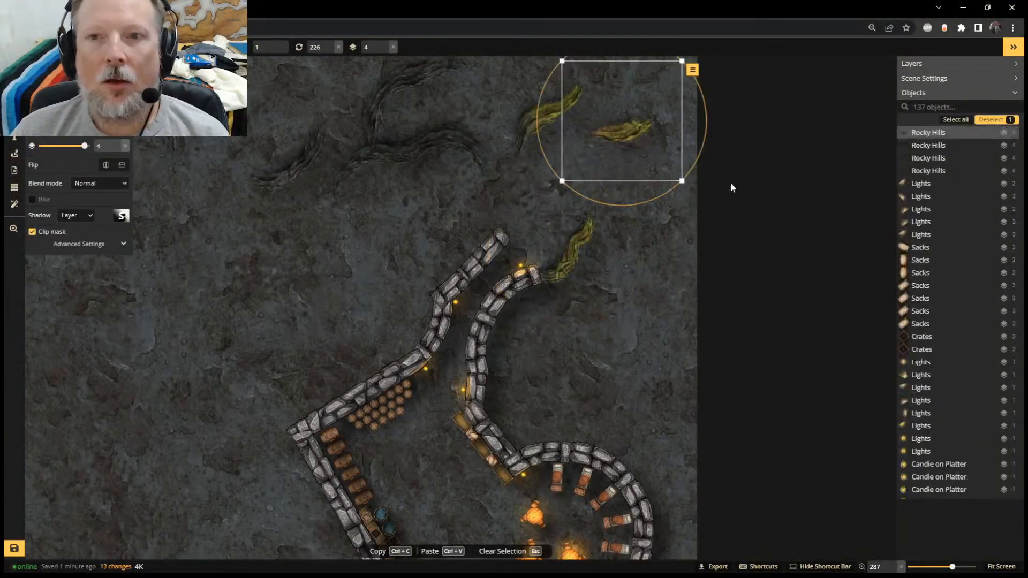
{"action": "scroll", "coordinate": [730, 182], "scroll_direction": "down", "scroll_amount": 5}
{"action": "left_click_drag", "start_coordinate": [712, 162], "coordinate": [726, 179]}
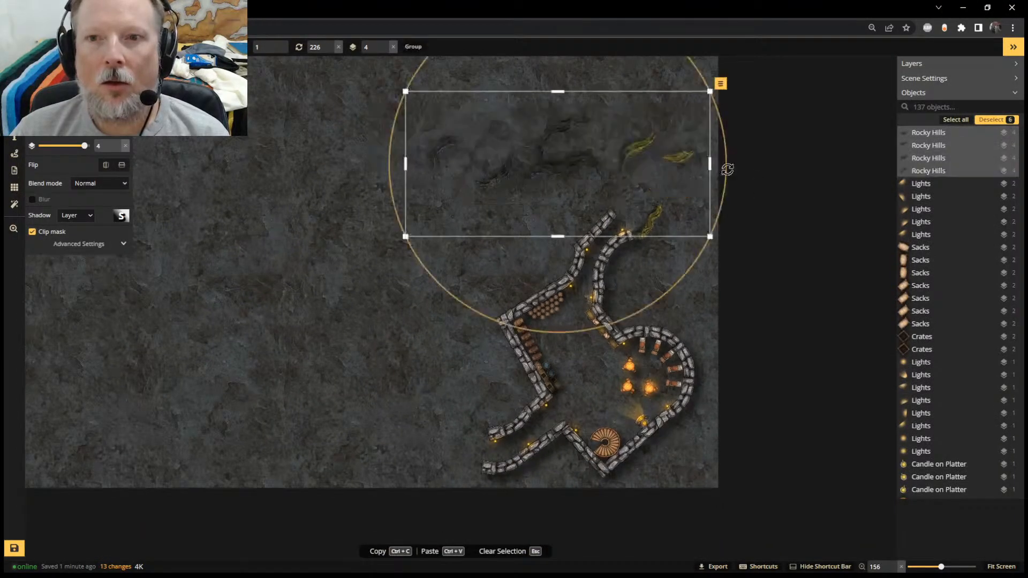
{"action": "scroll", "coordinate": [964, 461], "scroll_direction": "down", "scroll_amount": 15}
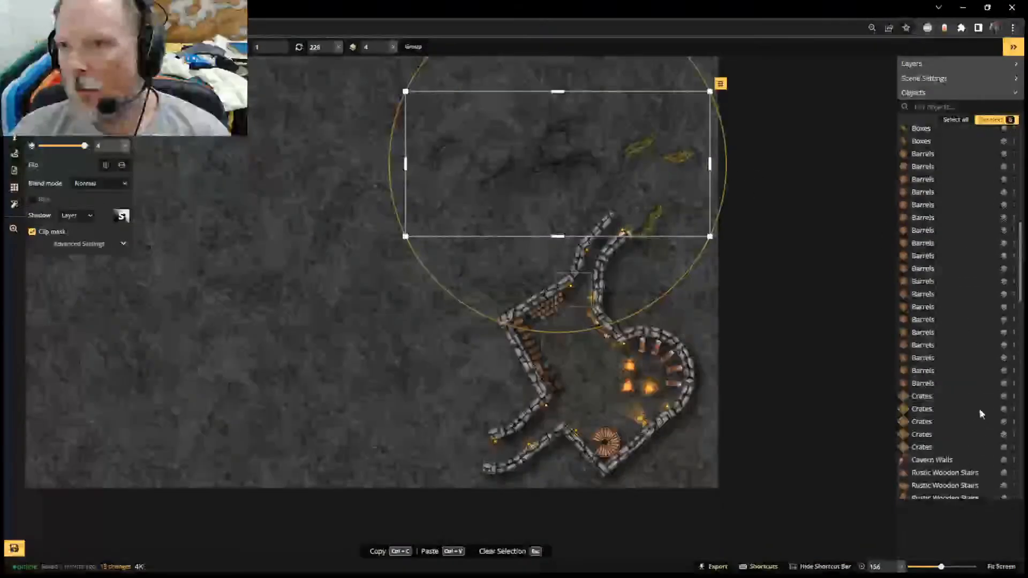
{"action": "scroll", "coordinate": [985, 418], "scroll_direction": "up", "scroll_amount": 10}
{"action": "scroll", "coordinate": [629, 193], "scroll_direction": "up", "scroll_amount": 2}
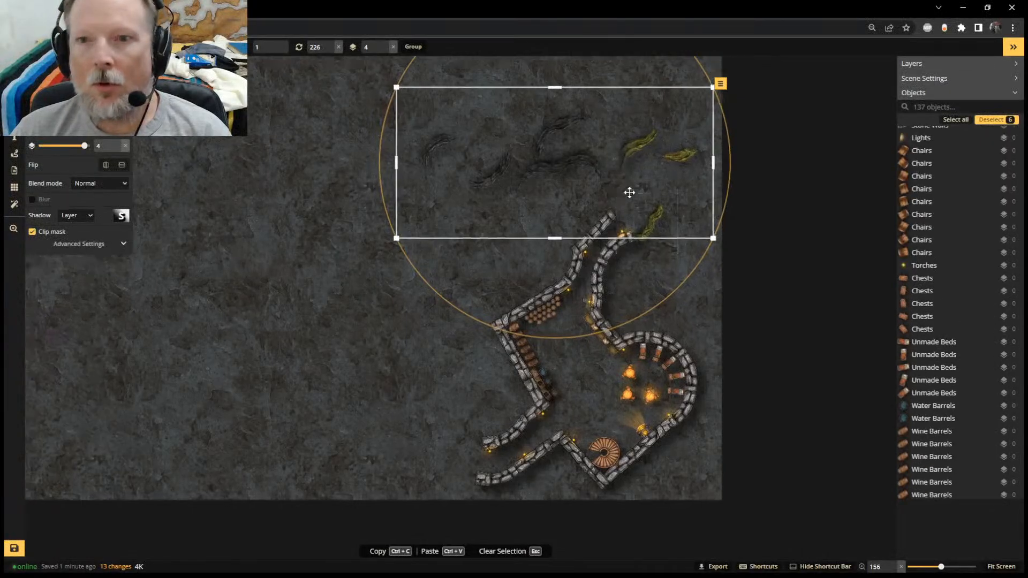
{"action": "scroll", "coordinate": [855, 169], "scroll_direction": "up", "scroll_amount": 1}
{"action": "scroll", "coordinate": [985, 222], "scroll_direction": "up", "scroll_amount": 10}
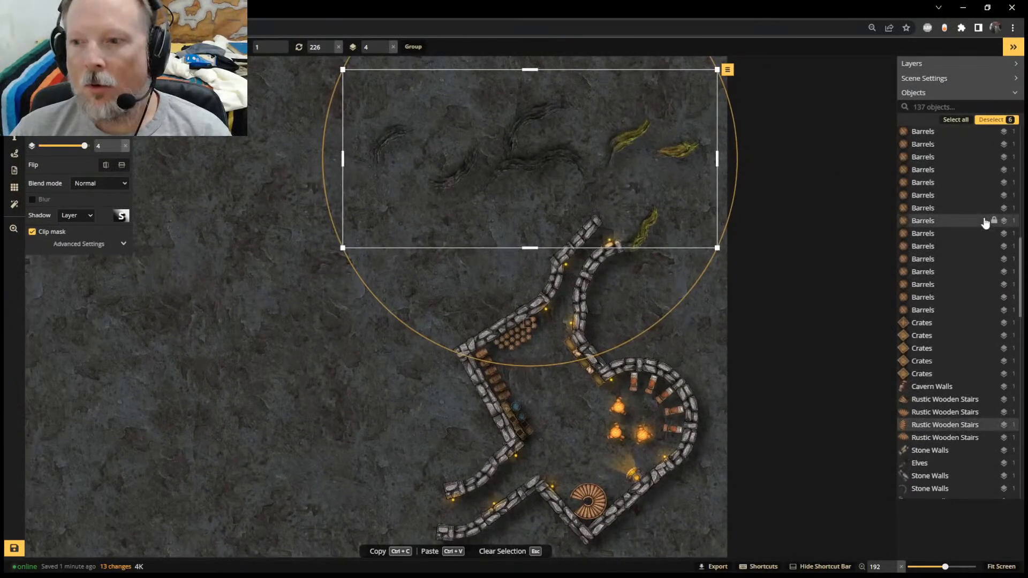
{"action": "scroll", "coordinate": [985, 222], "scroll_direction": "up", "scroll_amount": 10}
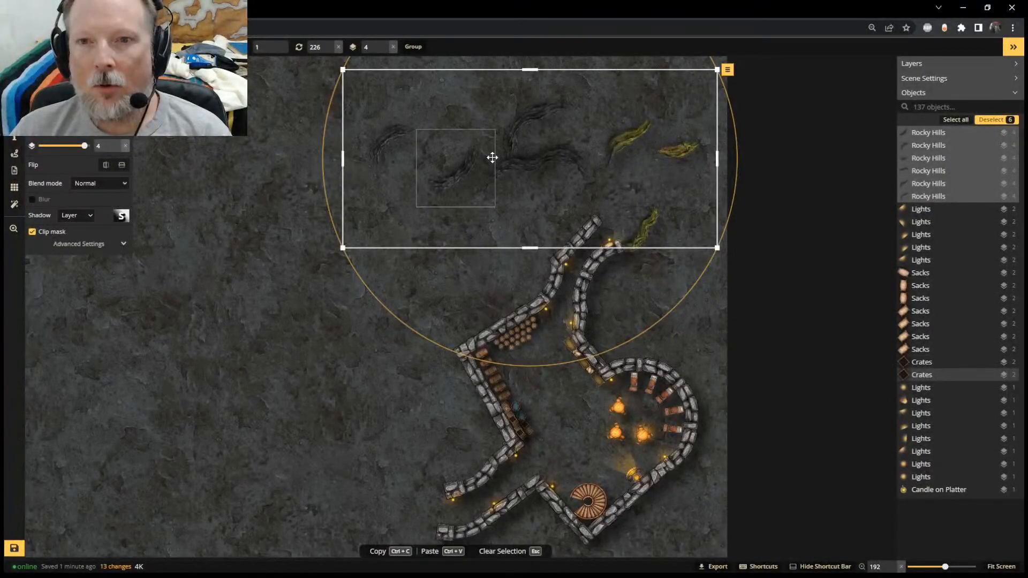
{"action": "key", "text": "Delete"}
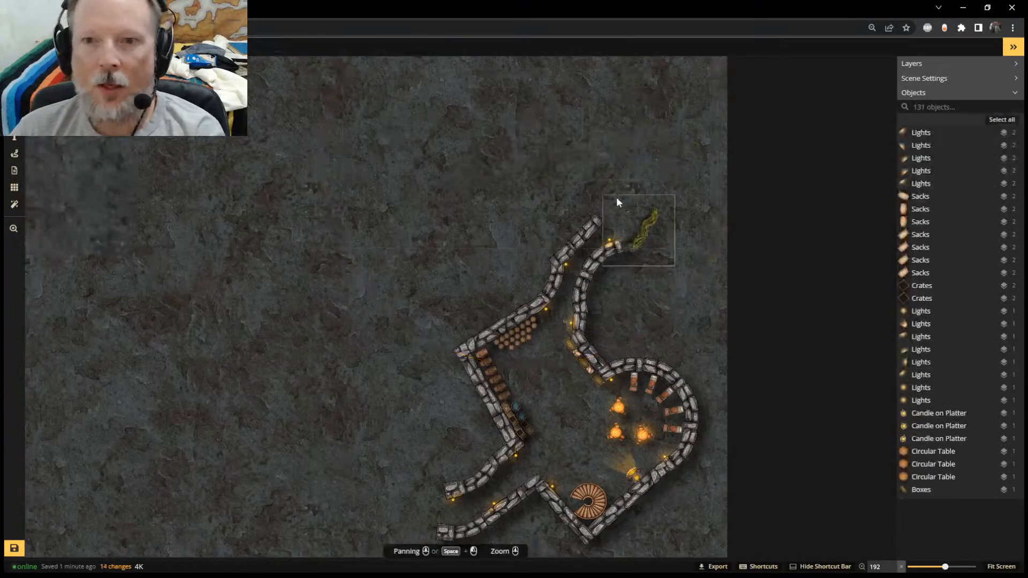
{"action": "key", "text": "Delete"}
Try placing two Craggy Hills stamps at layer -1 side by side on the open rock northwest of the upper passage
{"action": "left_click", "coordinate": [15, 120]}
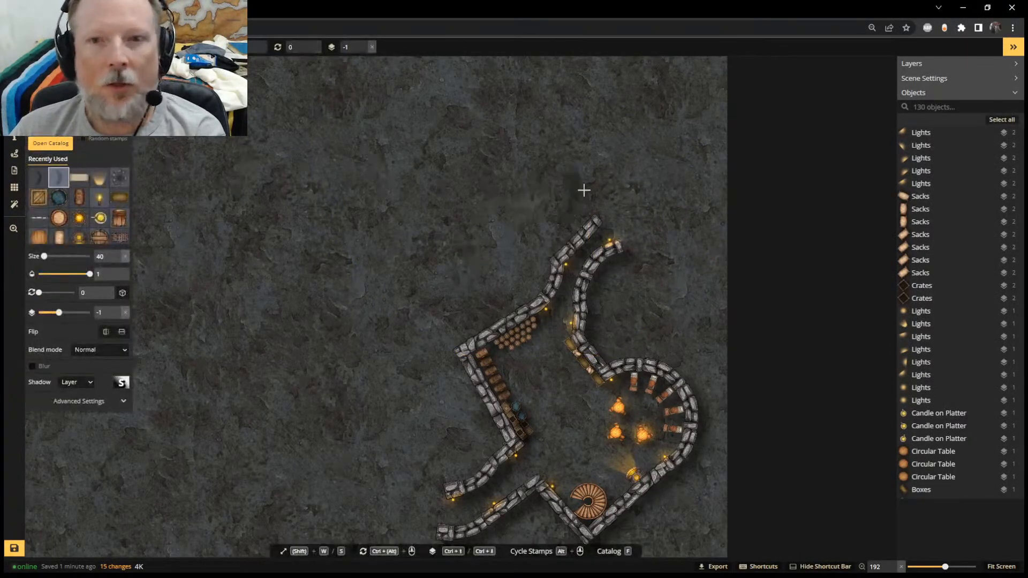
{"action": "left_click", "coordinate": [439, 184]}
{"action": "left_click", "coordinate": [440, 184]}
{"action": "scroll", "coordinate": [473, 190], "scroll_direction": "up", "scroll_amount": 3}
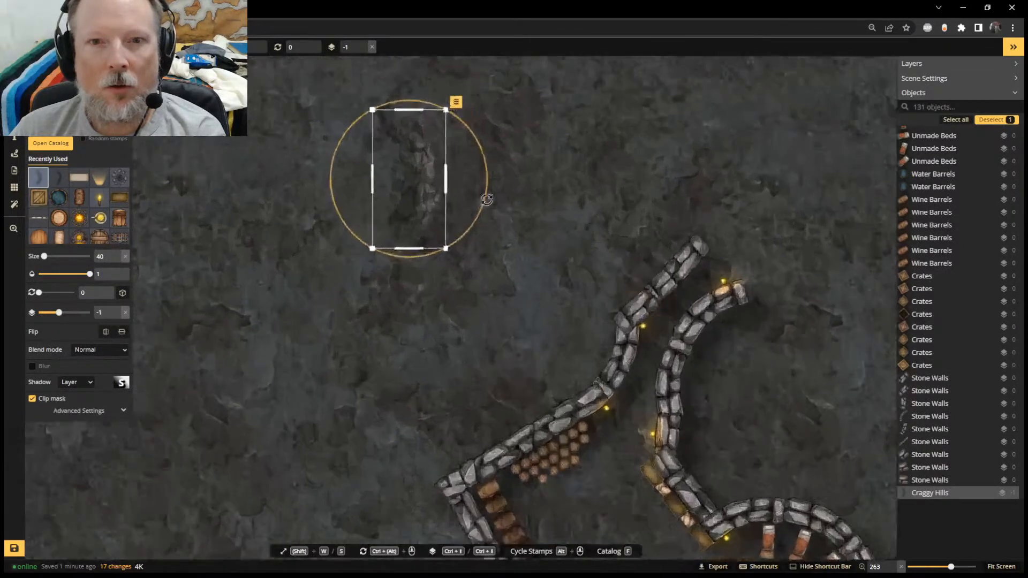
{"action": "left_click", "coordinate": [556, 178]}
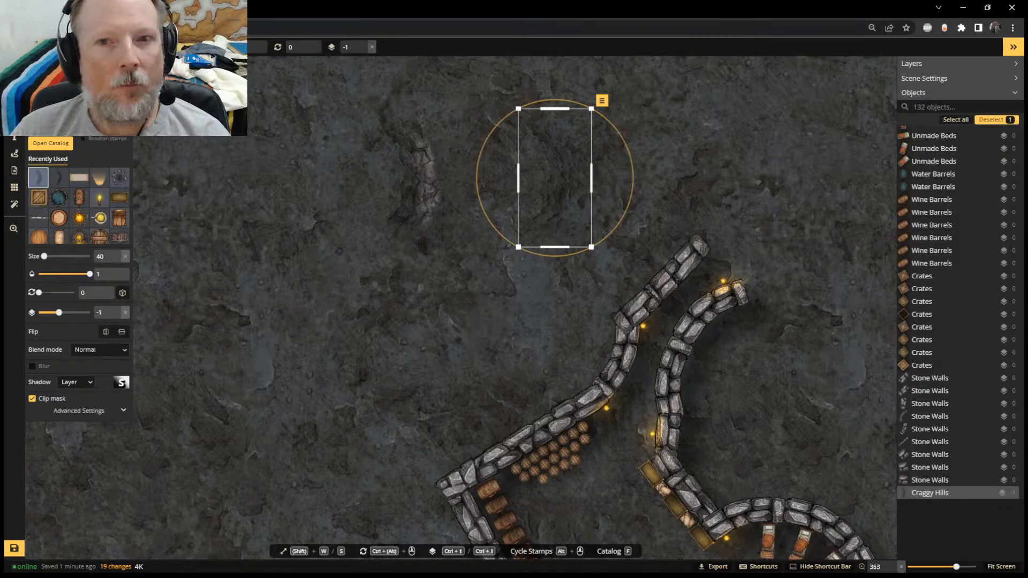
{"action": "scroll", "coordinate": [247, 163], "scroll_direction": "down", "scroll_amount": 3}
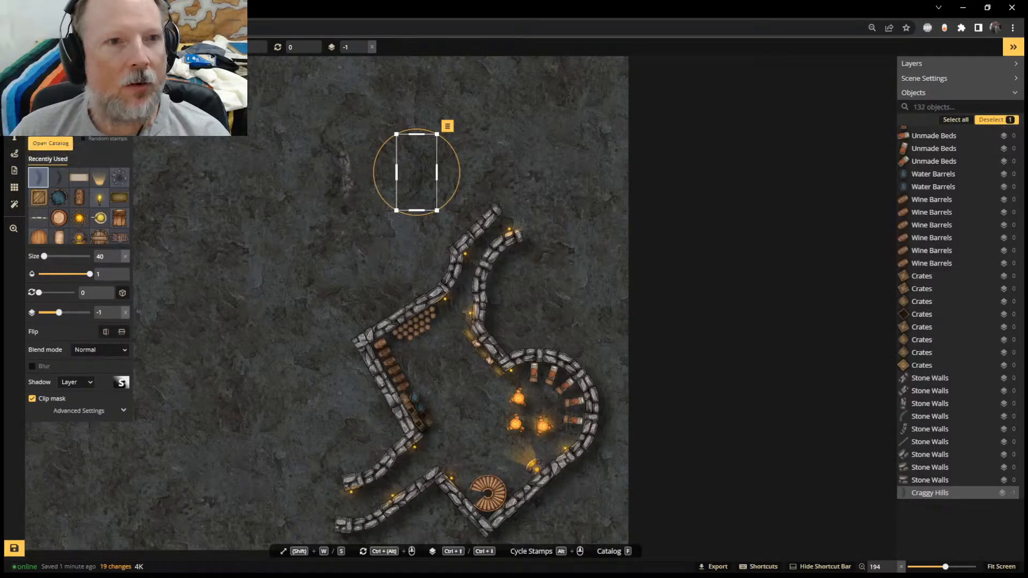
Switch the texture brush to the foreground layer and fill the foreground with the dark rock texture
{"action": "key", "text": "b"}
{"action": "scroll", "coordinate": [326, 186], "scroll_direction": "down", "scroll_amount": 4}
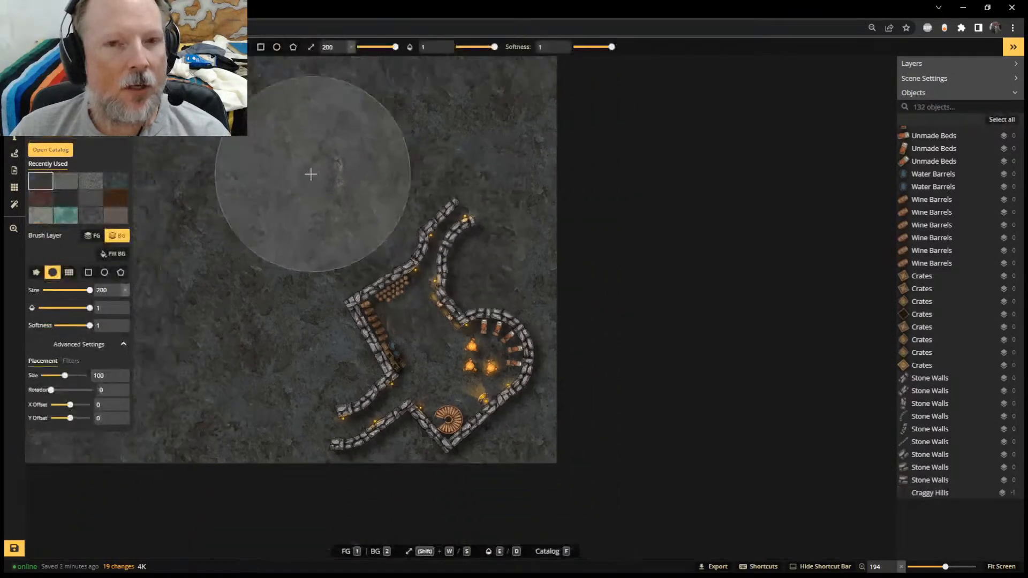
{"action": "scroll", "coordinate": [310, 178], "scroll_direction": "up", "scroll_amount": 2}
{"action": "mouse_move", "coordinate": [316, 182]}
{"action": "middle_mouse_down"}
{"action": "mouse_move", "coordinate": [527, 155]}
{"action": "mouse_move", "coordinate": [545, 164]}
{"action": "middle_mouse_up"}
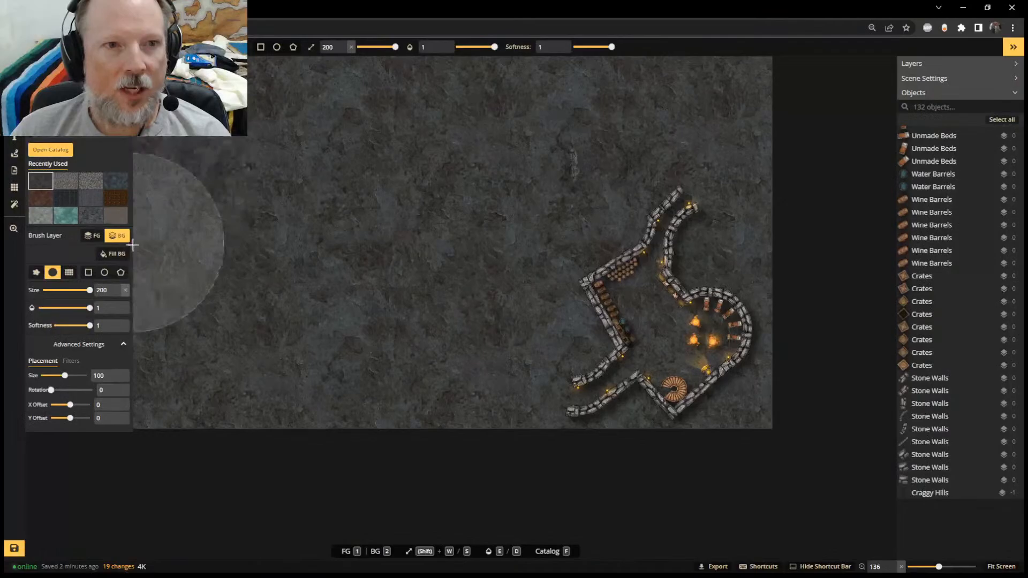
{"action": "left_click", "coordinate": [91, 235]}
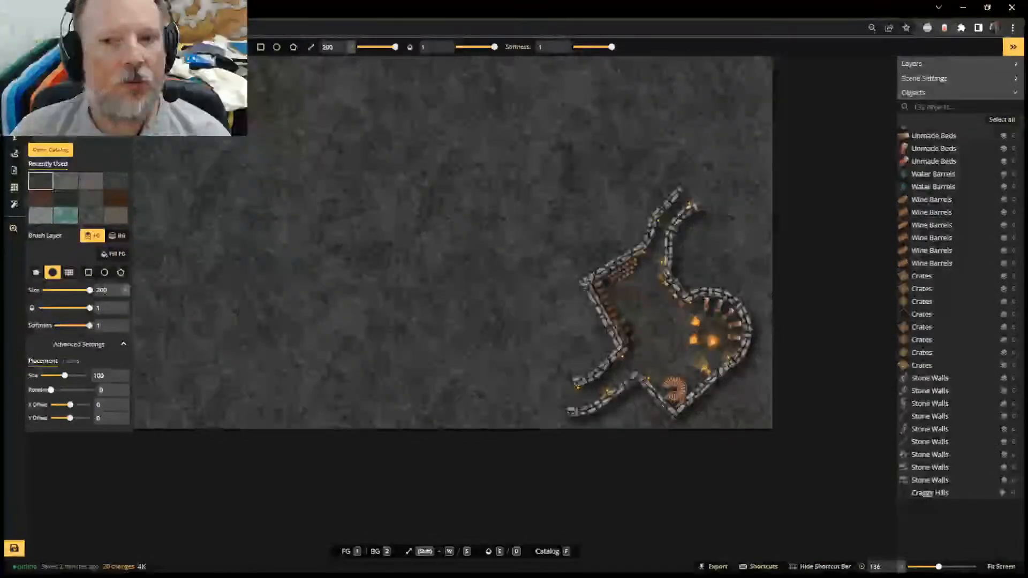
Delete both Craggy Hills stamps from the open rock northwest of the upper passage
{"action": "key", "text": "o"}
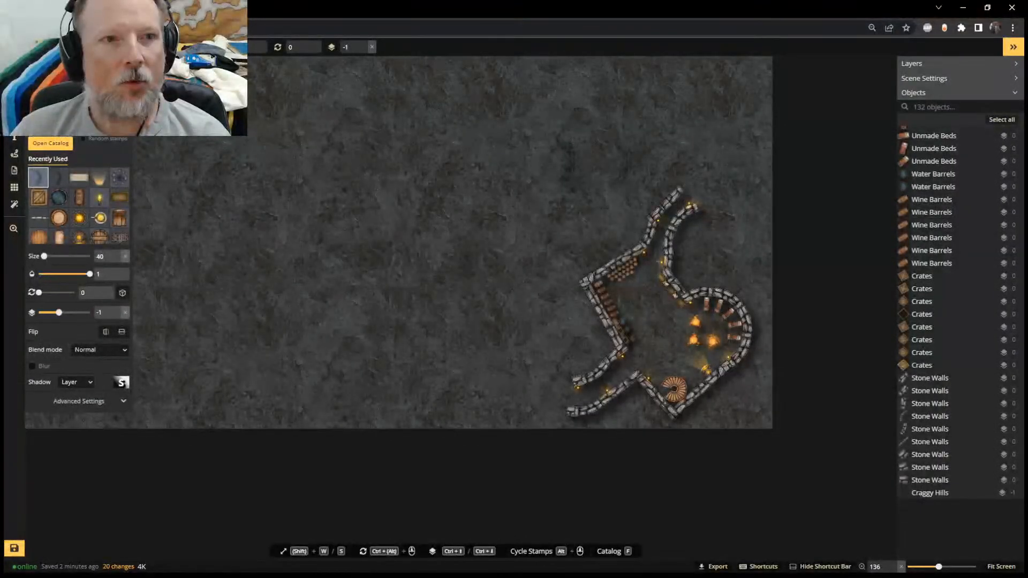
{"action": "scroll", "coordinate": [589, 171], "scroll_direction": "up", "scroll_amount": 5}
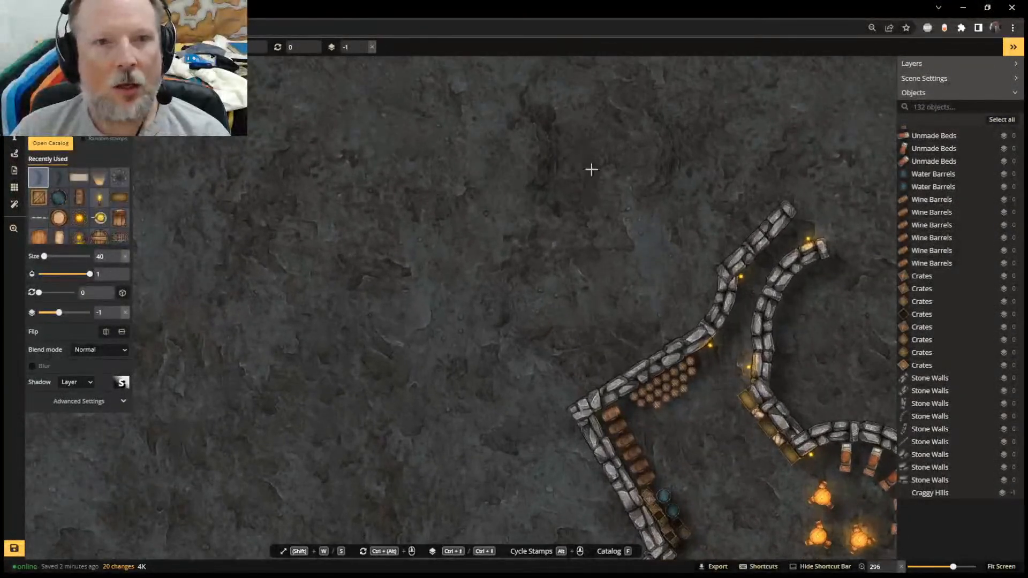
{"action": "key", "text": "v"}
{"action": "left_click", "coordinate": [667, 152]}
{"action": "left_click", "coordinate": [555, 156]}
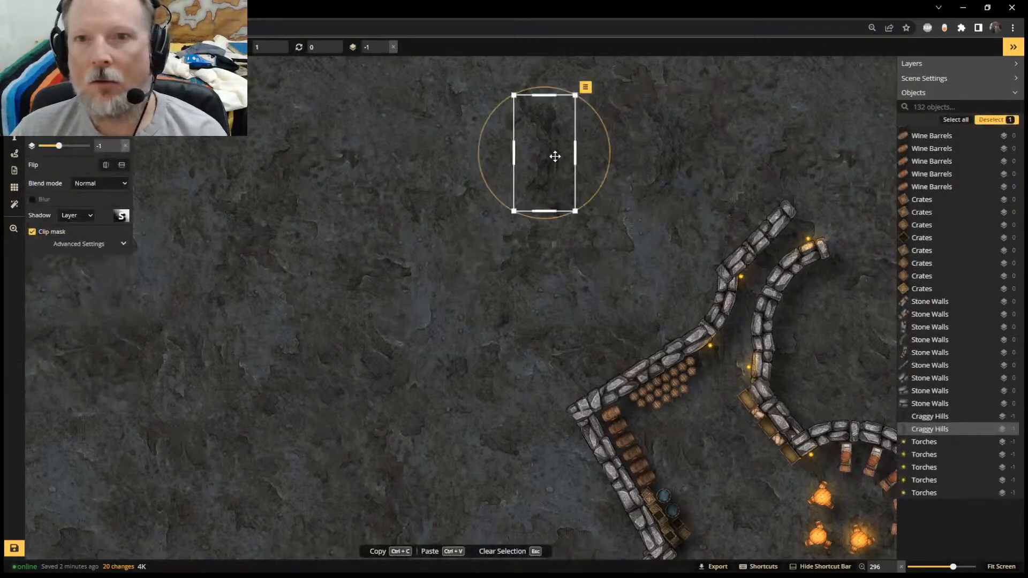
{"action": "key", "text": "Delete"}
{"action": "left_click", "coordinate": [674, 165]}
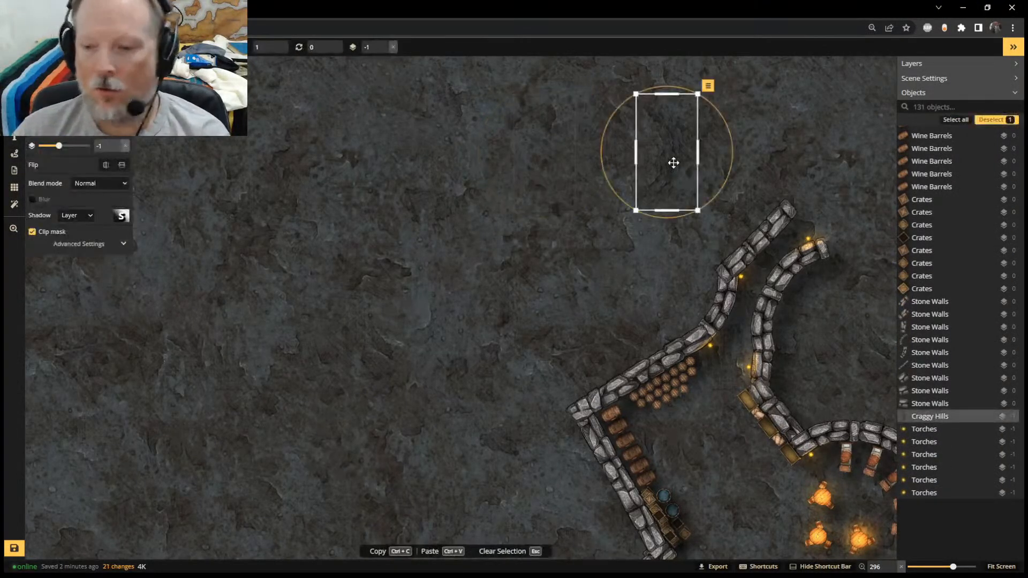
{"action": "key", "text": "Delete"}
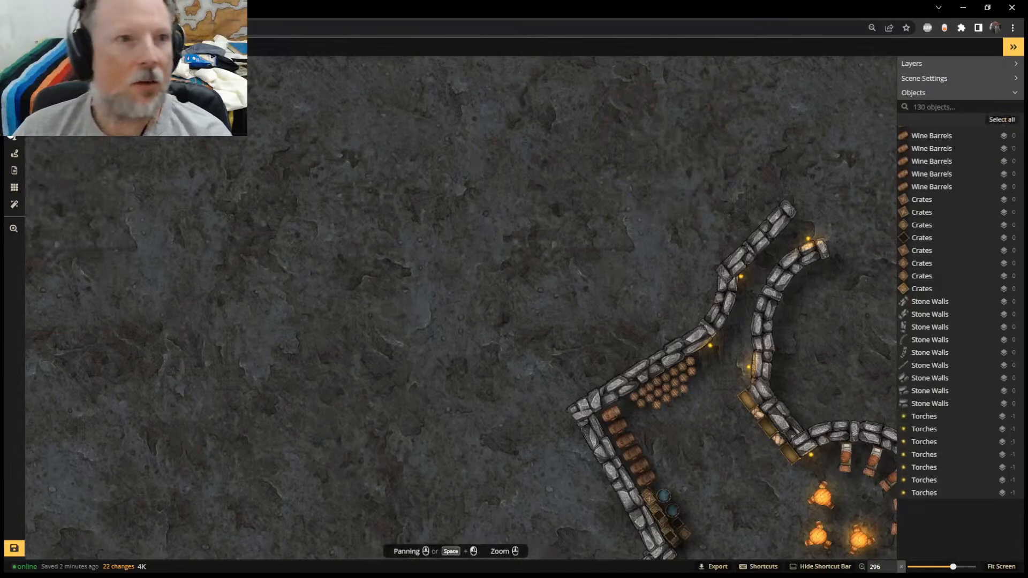
Scatter six Craggy Hills stamps of varying sizes at layer -1 over the open rock northwest of the storage room
{"action": "left_click", "coordinate": [13, 122]}
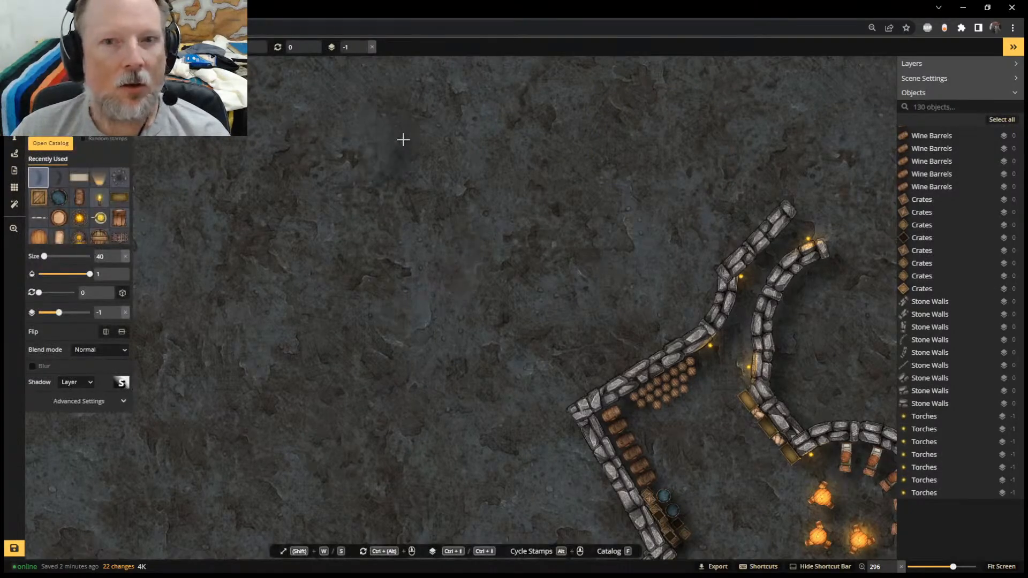
{"action": "left_click", "coordinate": [461, 161]}
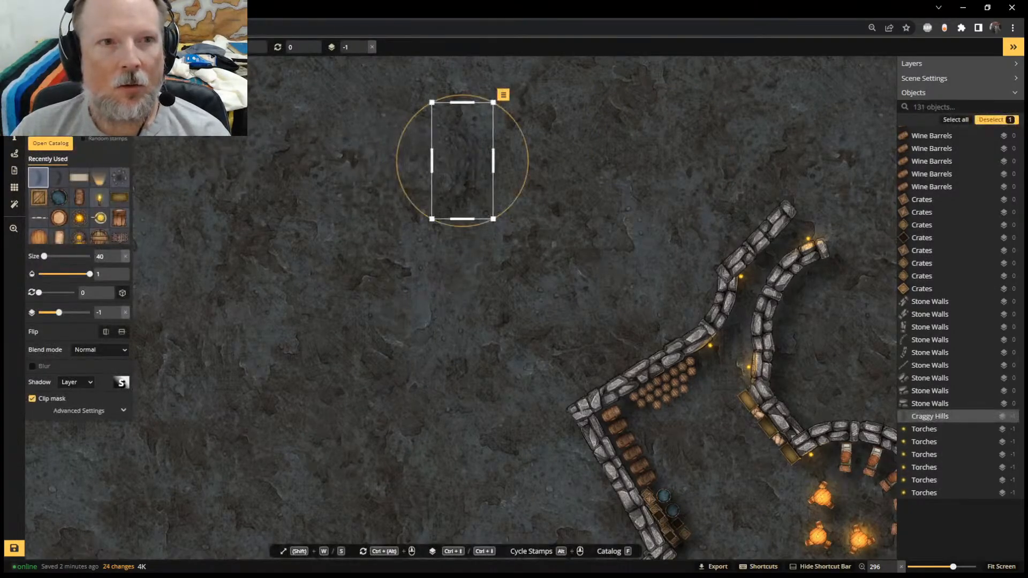
{"action": "left_click", "coordinate": [595, 137]}
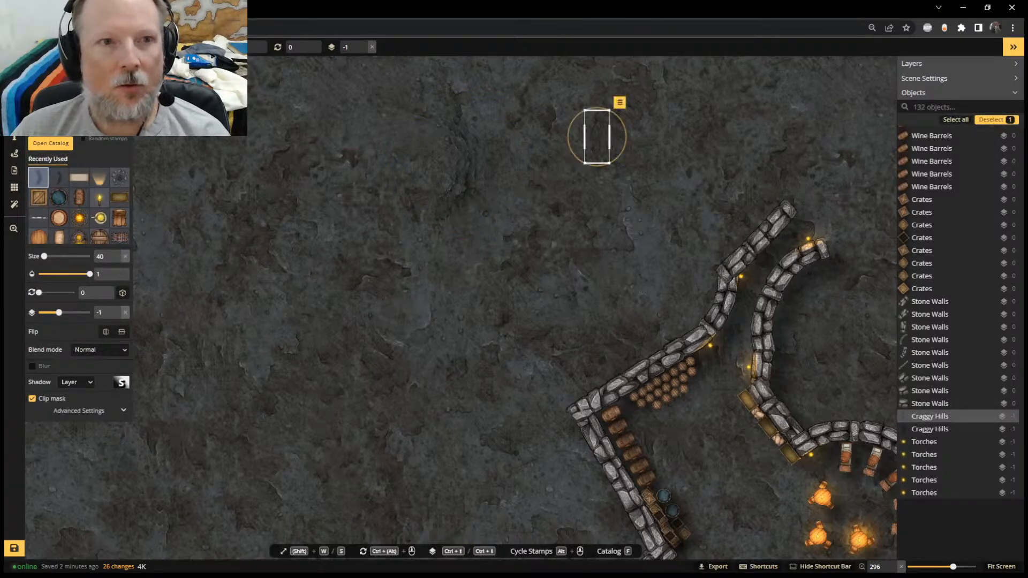
{"action": "left_click", "coordinate": [530, 209]}
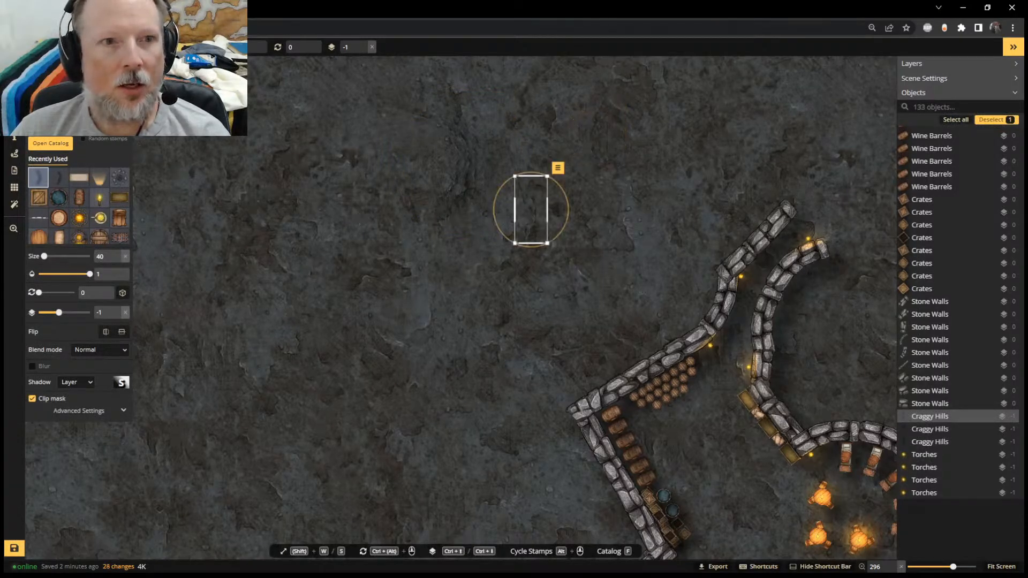
{"action": "left_click", "coordinate": [403, 282]}
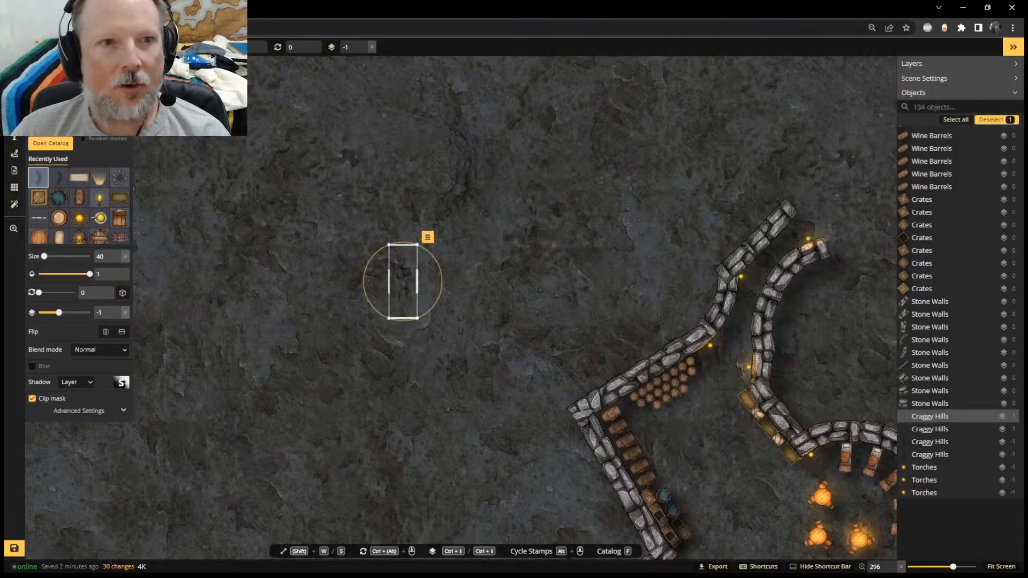
{"action": "left_click", "coordinate": [467, 292]}
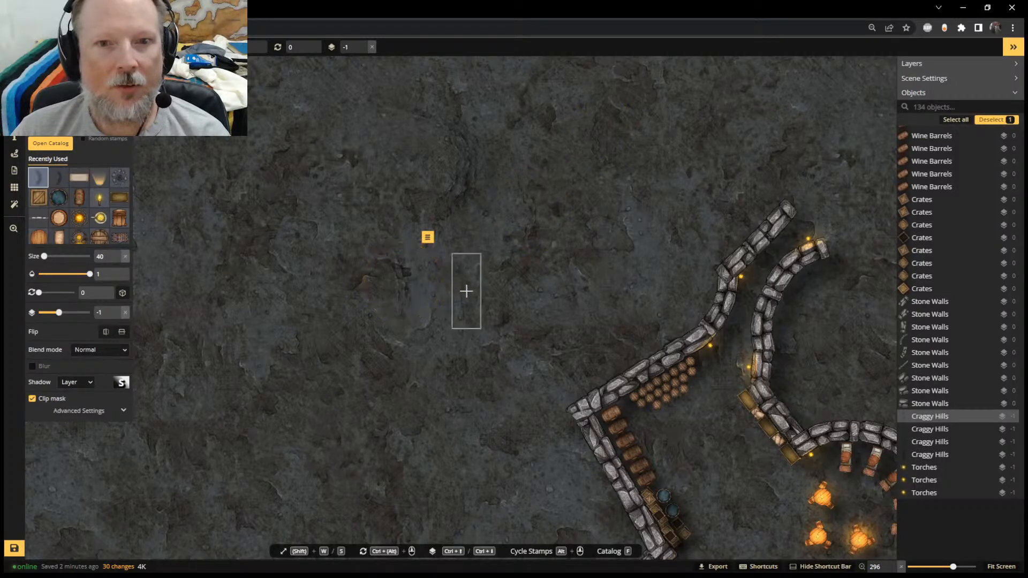
{"action": "left_click", "coordinate": [584, 306]}
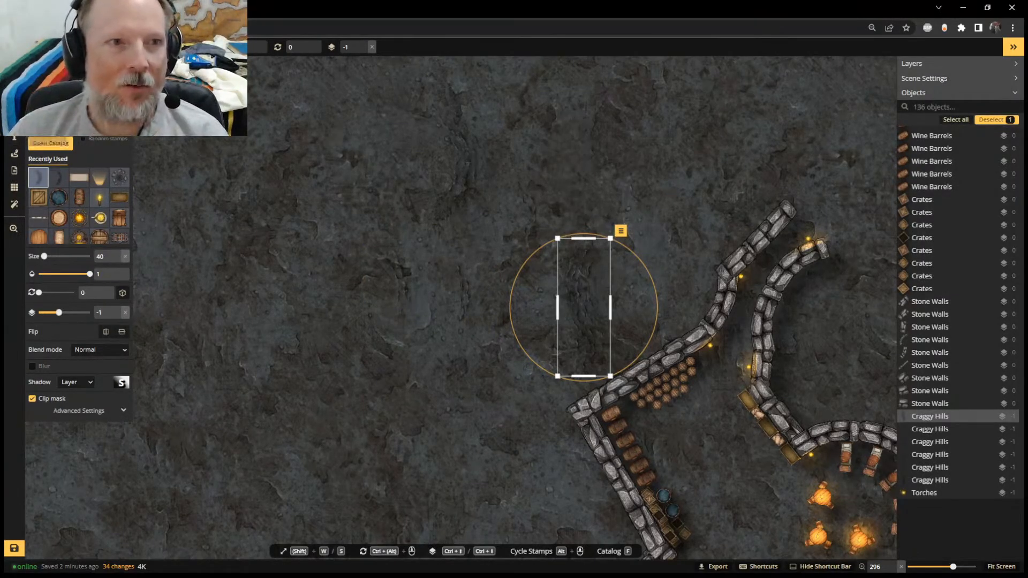
Paint the brownish-grey speckled stone texture over the whole map on the background brush layer at size 200
{"action": "left_click", "coordinate": [14, 104]}
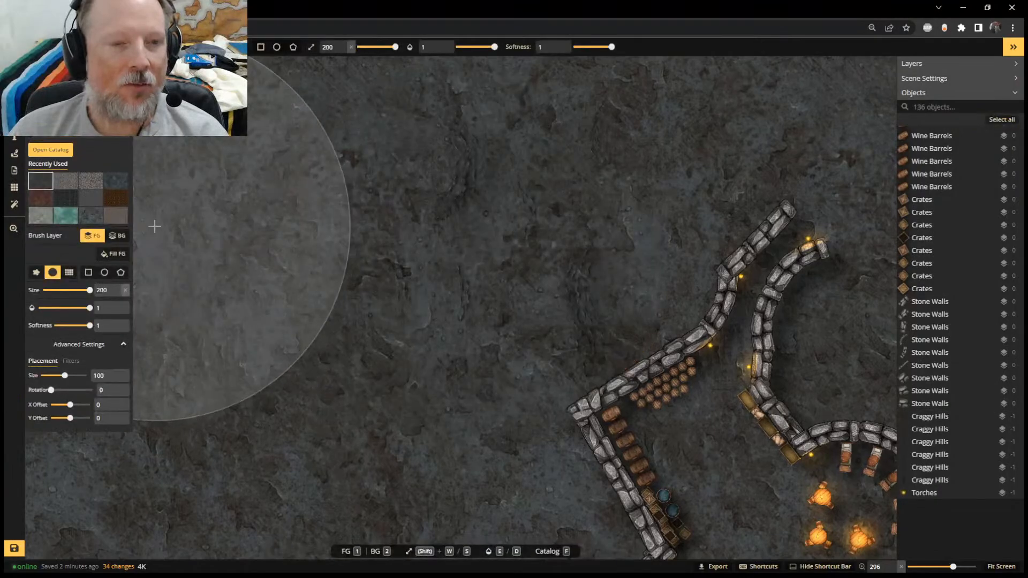
{"action": "scroll", "coordinate": [312, 232], "scroll_direction": "down", "scroll_amount": 5}
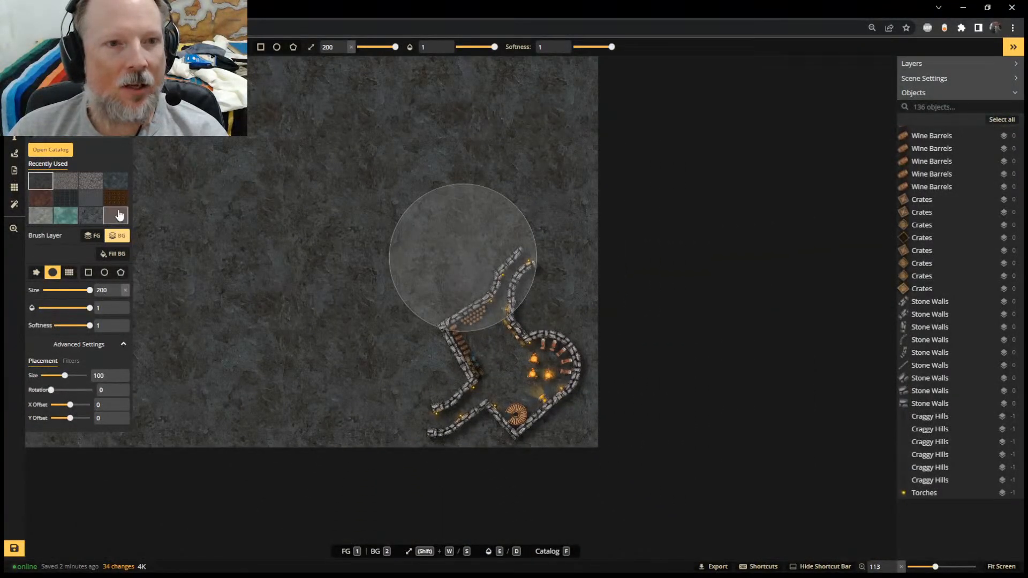
{"action": "left_click", "coordinate": [118, 213]}
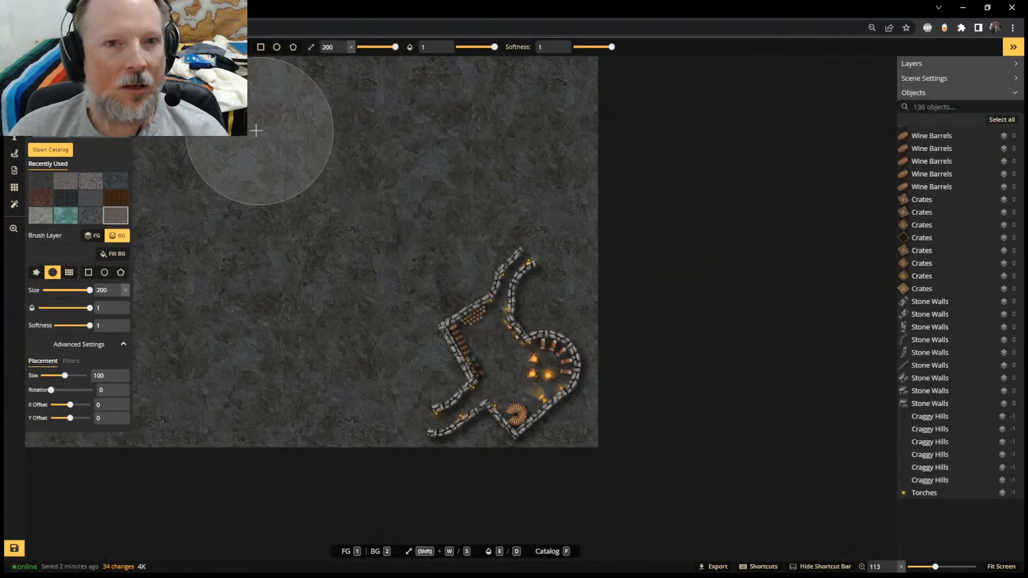
{"action": "mouse_move", "coordinate": [259, 130]}
{"action": "left_mouse_down"}
{"action": "mouse_move", "coordinate": [436, 184]}
{"action": "mouse_move", "coordinate": [467, 449]}
{"action": "mouse_move", "coordinate": [573, 46]}
{"action": "left_mouse_up"}
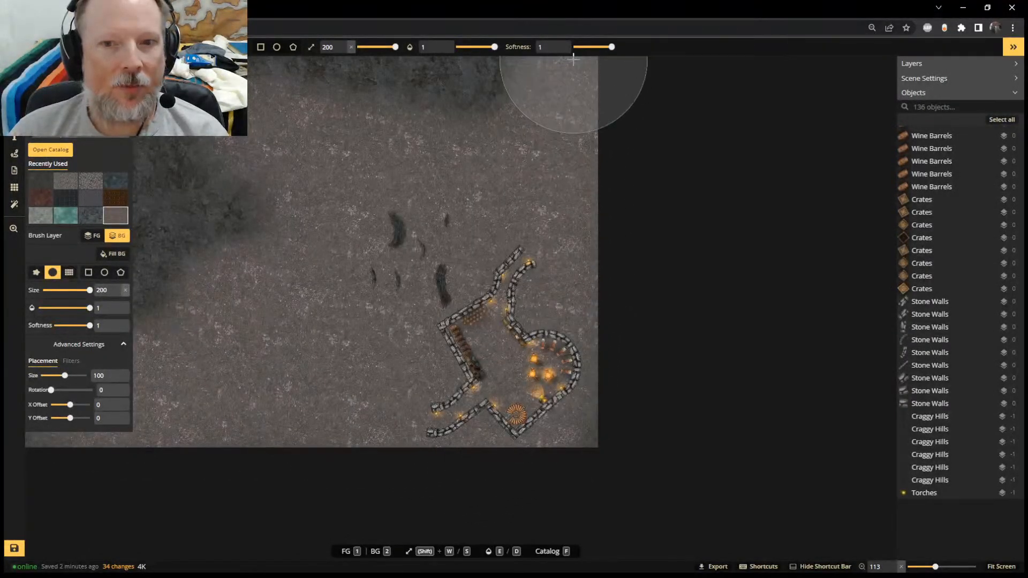
{"action": "mouse_move", "coordinate": [59, 236]}
{"action": "left_mouse_down"}
{"action": "mouse_move", "coordinate": [102, 244]}
{"action": "mouse_move", "coordinate": [257, 206]}
{"action": "mouse_move", "coordinate": [287, 274]}
{"action": "mouse_move", "coordinate": [191, 375]}
{"action": "left_mouse_up"}
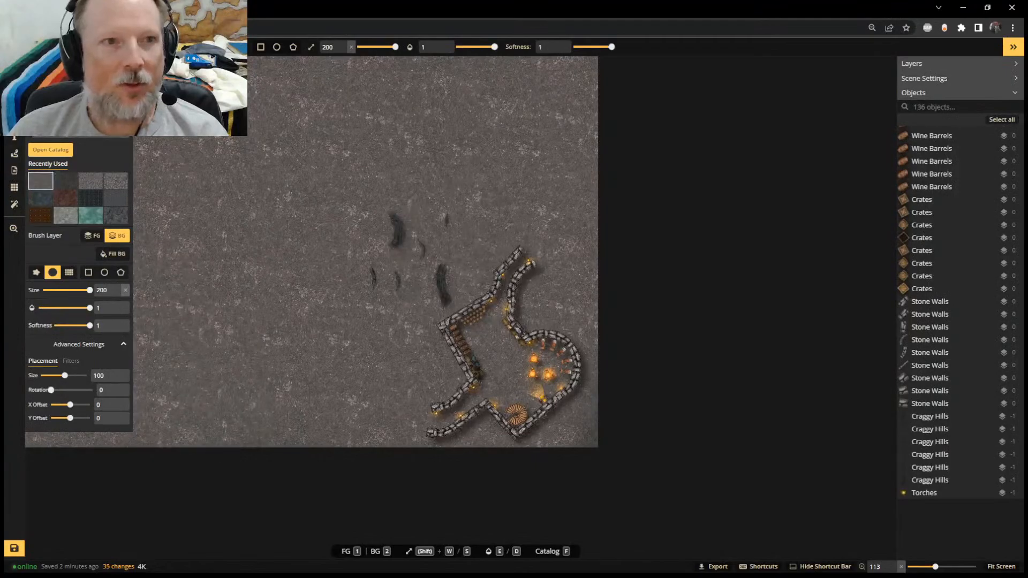
Try extending the upper passage's southeast wall with the large Craggy Hills stamp nearest the storage room, rotated to 237
{"action": "key", "text": "Escape"}
{"action": "scroll", "coordinate": [616, 281], "scroll_direction": "up", "scroll_amount": 2}
{"action": "scroll", "coordinate": [512, 275], "scroll_direction": "up", "scroll_amount": 5}
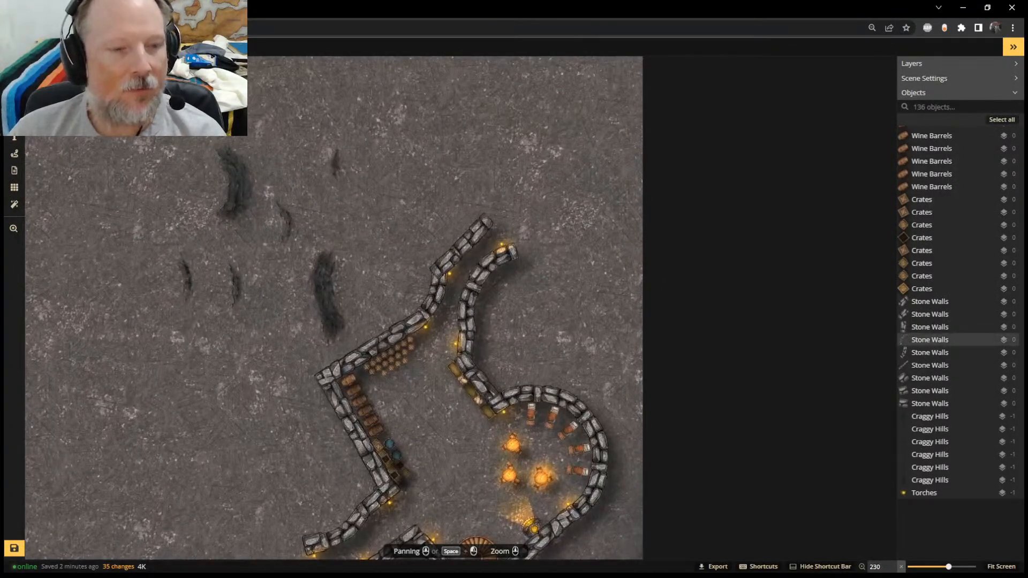
{"action": "key", "text": "s"}
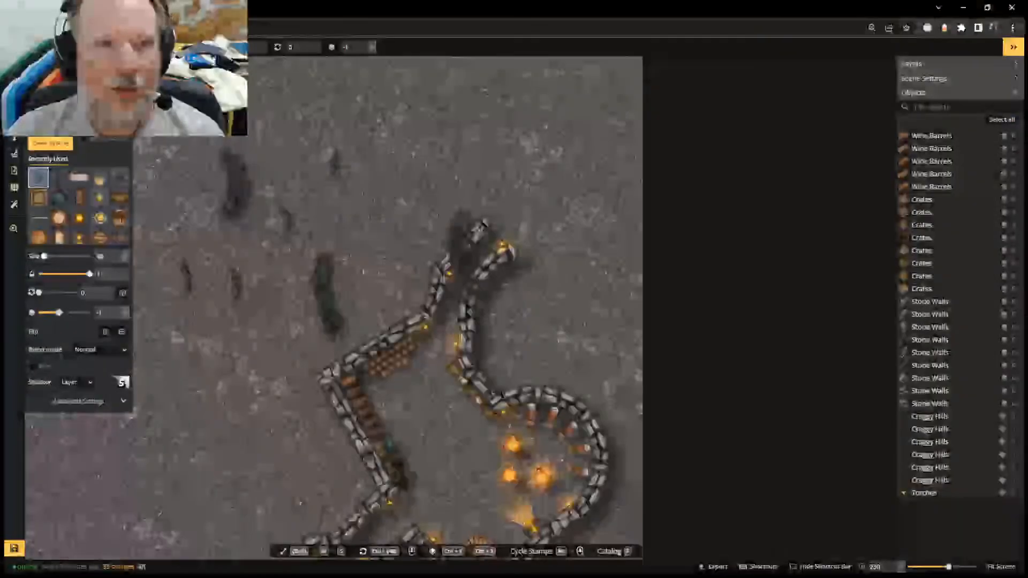
{"action": "key", "text": "Escape"}
{"action": "scroll", "coordinate": [484, 205], "scroll_direction": "up", "scroll_amount": 2}
{"action": "left_click", "coordinate": [311, 283]}
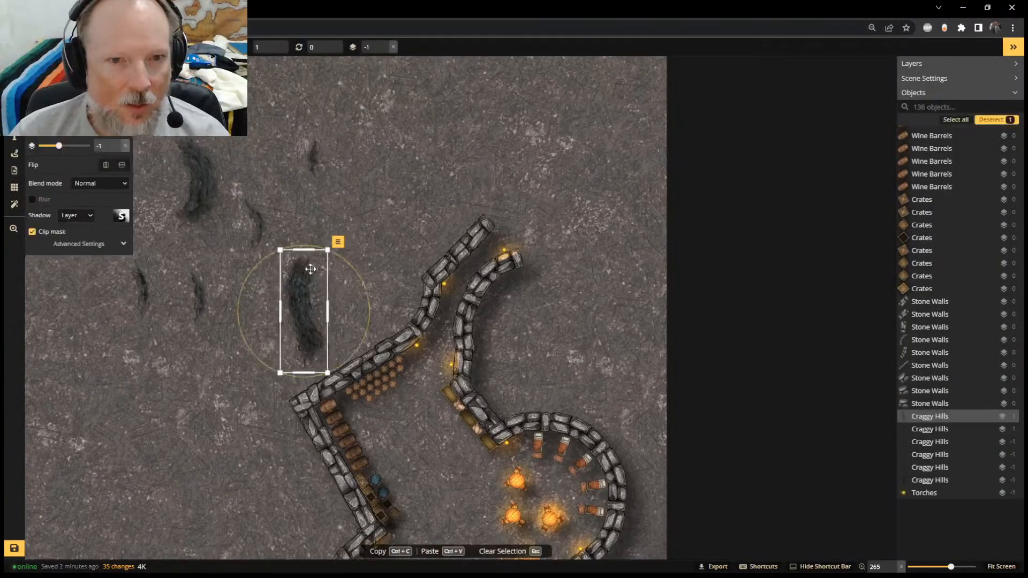
{"action": "left_click_drag", "start_coordinate": [310, 268], "coordinate": [501, 232]}
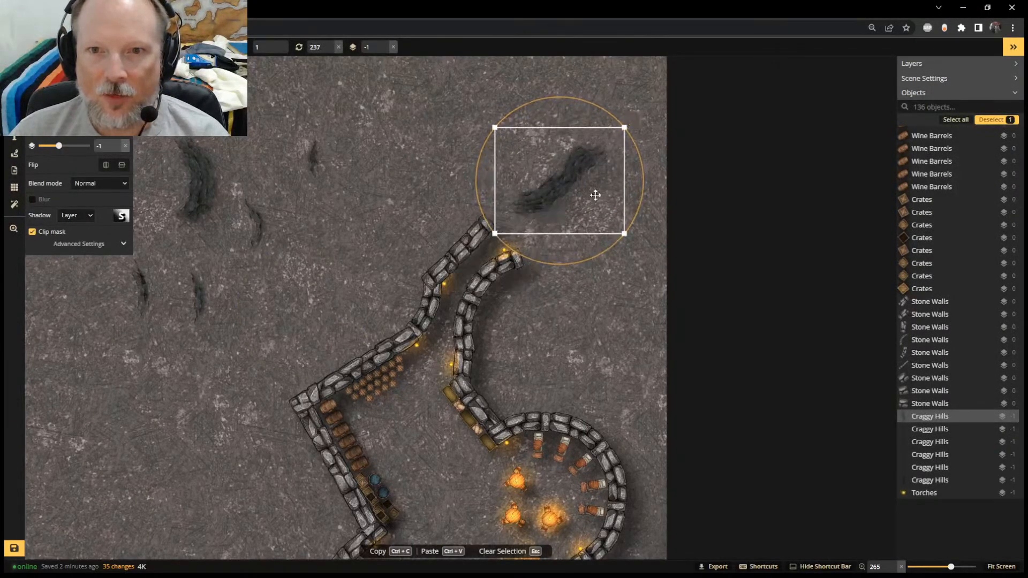
{"action": "left_click_drag", "start_coordinate": [594, 195], "coordinate": [594, 249]}
Try adding a copy of that Craggy Hills stamp, rotated to 57, at the end of the passage's northwest wall
{"action": "key", "text": "ctrl+c"}
{"action": "key", "text": "ctrl+v"}
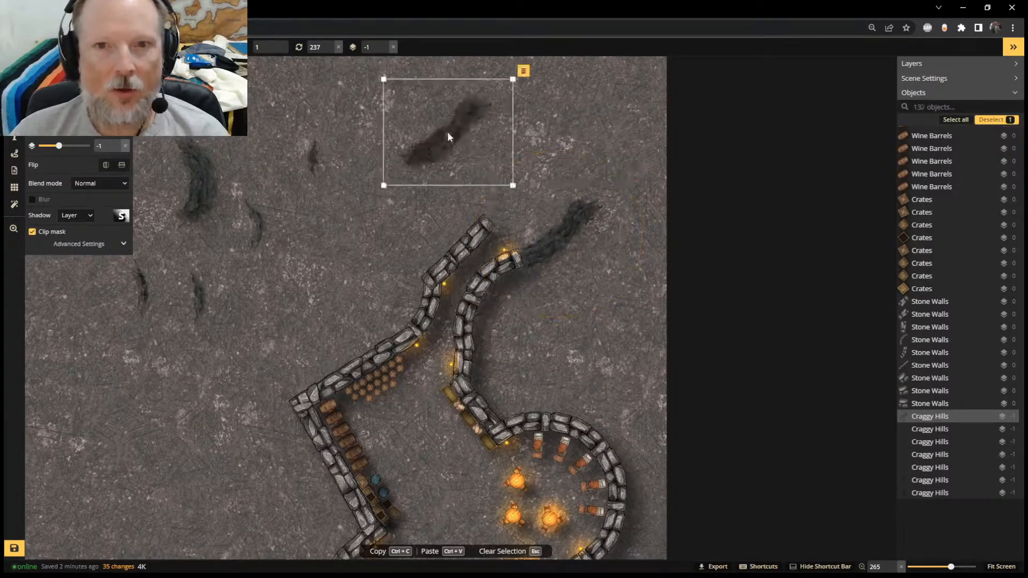
{"action": "left_click_drag", "start_coordinate": [493, 65], "coordinate": [415, 189]}
{"action": "left_click_drag", "start_coordinate": [460, 118], "coordinate": [527, 178]}
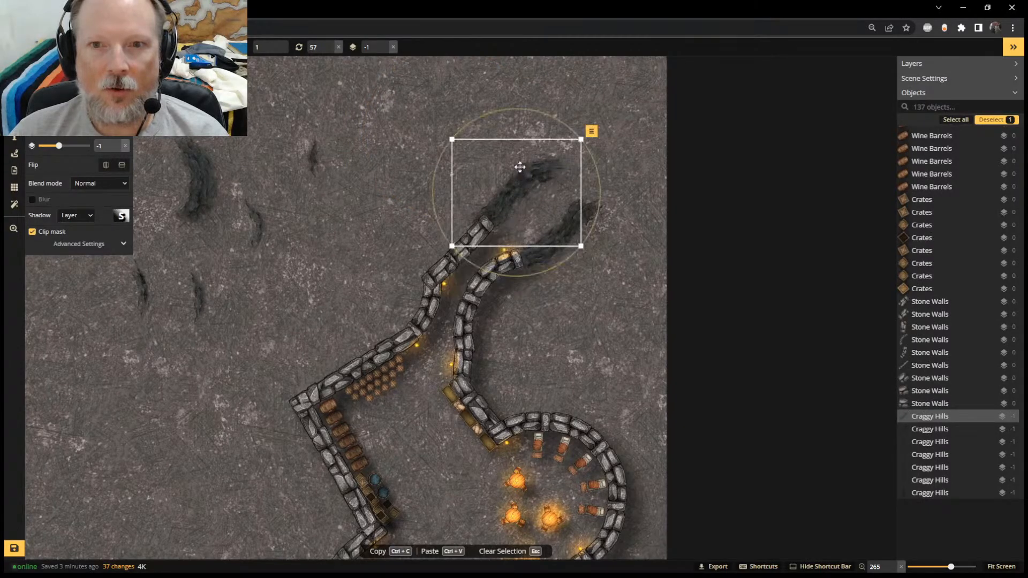
Try continuing the northwest rock line with the large curved Craggy Hills stamp from the open rock
{"action": "scroll", "coordinate": [514, 162], "scroll_direction": "down", "scroll_amount": 2}
{"action": "scroll", "coordinate": [401, 149], "scroll_direction": "up", "scroll_amount": 3}
{"action": "middle_click_drag", "start_coordinate": [398, 149], "coordinate": [380, 222]}
{"action": "scroll", "coordinate": [249, 242], "scroll_direction": "up", "scroll_amount": 2}
{"action": "left_click", "coordinate": [142, 274]}
{"action": "left_click_drag", "start_coordinate": [148, 277], "coordinate": [636, 212]}
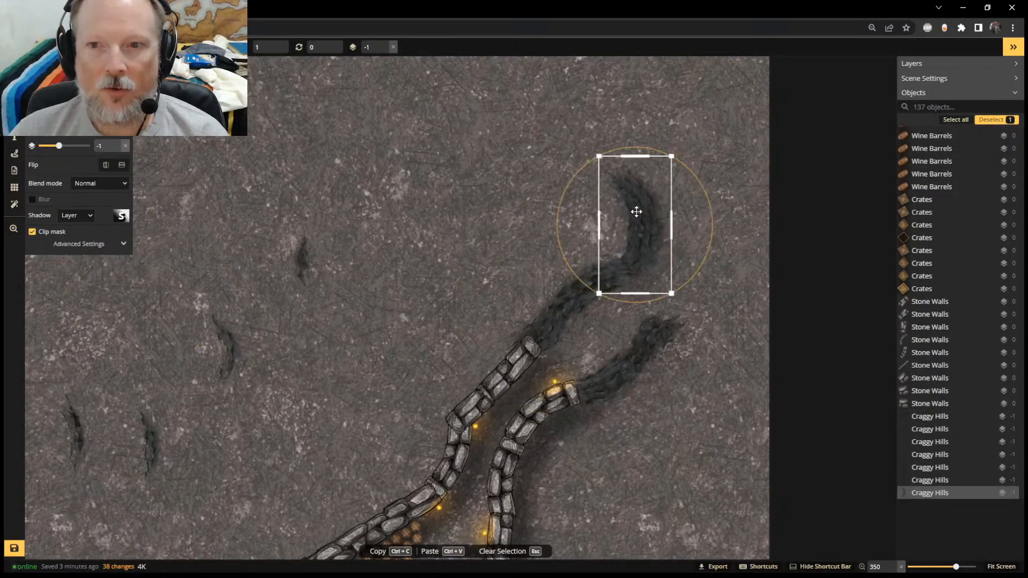
Try continuing the southeast rock line with a small Craggy Hills stamp, rotated to 195 and enlarged
{"action": "left_click", "coordinate": [316, 255]}
{"action": "left_click_drag", "start_coordinate": [304, 225], "coordinate": [315, 295]}
{"action": "left_click_drag", "start_coordinate": [309, 259], "coordinate": [679, 301]}
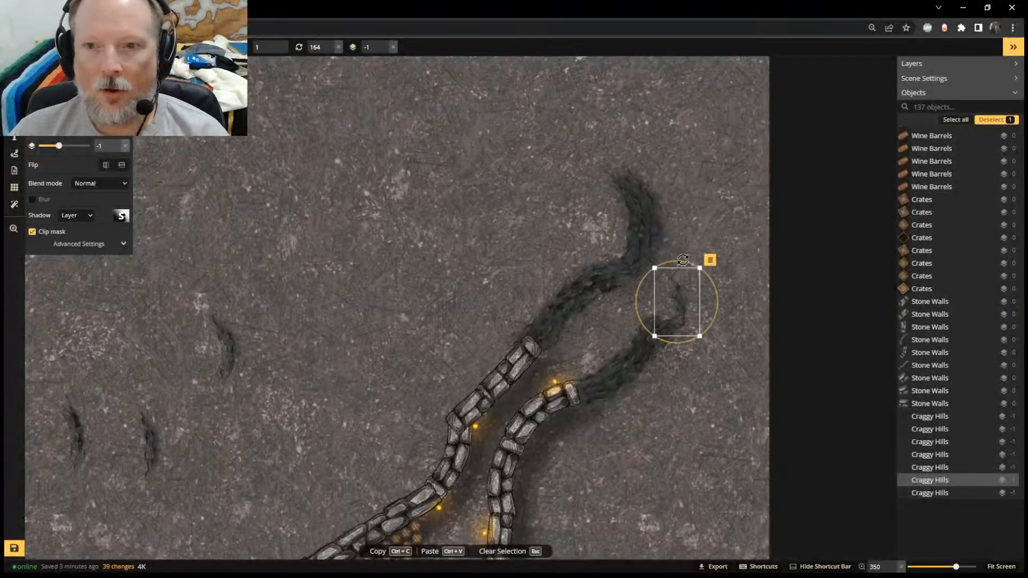
{"action": "left_click_drag", "start_coordinate": [708, 257], "coordinate": [697, 284]}
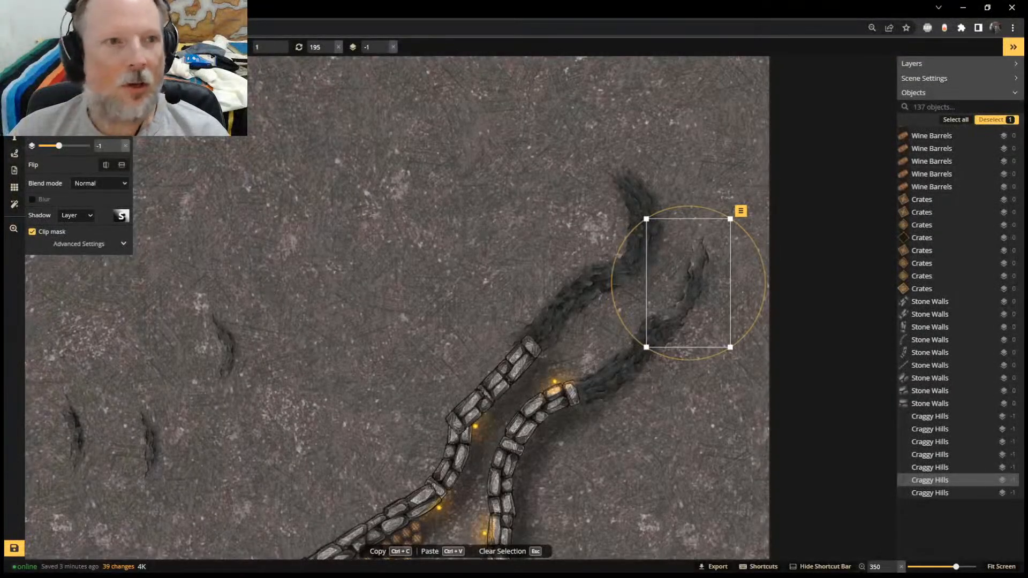
Pick the Craggy Hills stamps from the Gothic Horror category of the stamp catalog
{"action": "key", "text": "Escape"}
{"action": "left_click", "coordinate": [41, 146]}
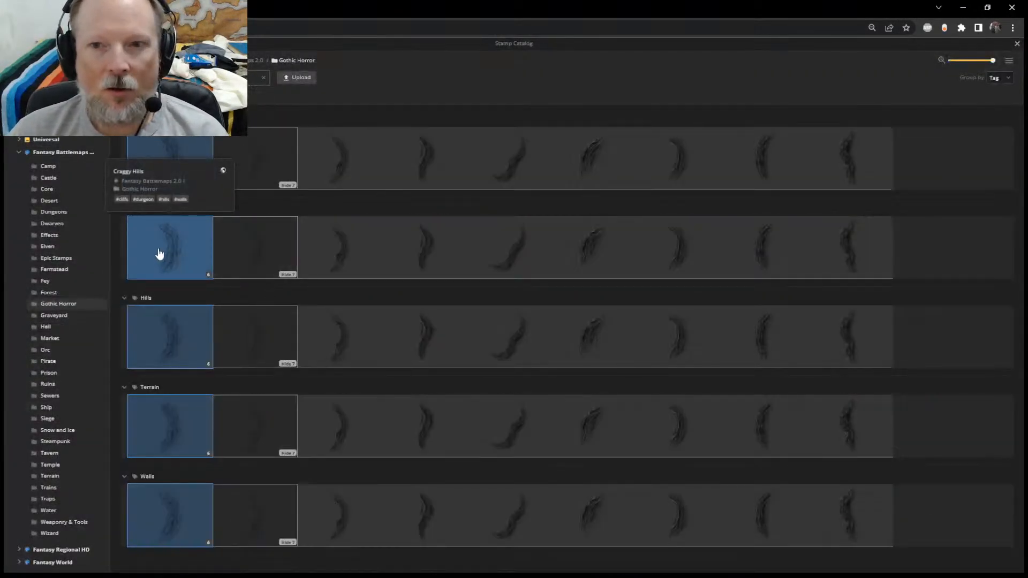
{"action": "left_click", "coordinate": [160, 253]}
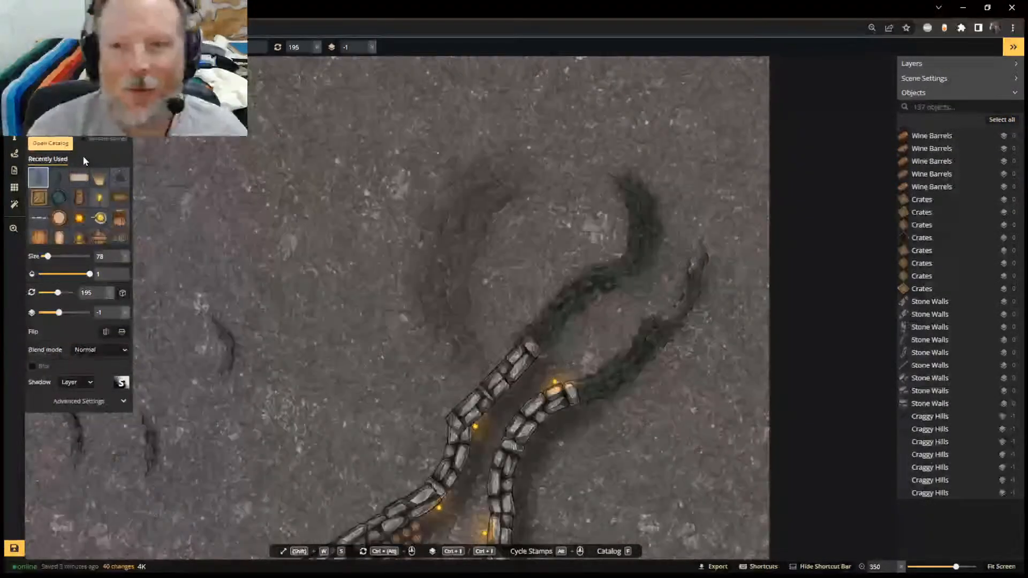
{"action": "left_click", "coordinate": [50, 142]}
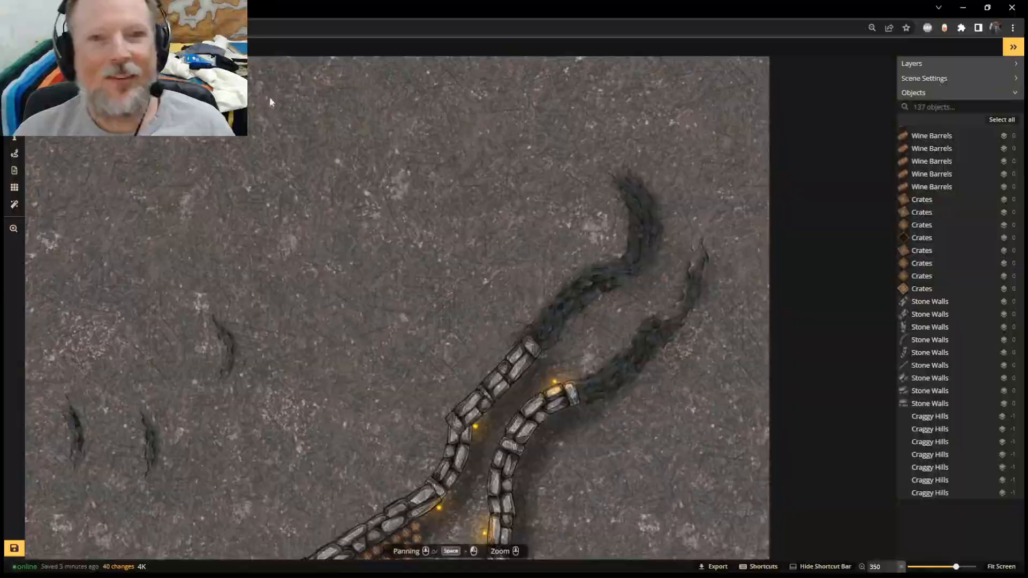
Delete all seven Craggy Hills stamps from around the upper passage and the open rock
{"action": "left_click", "coordinate": [621, 340]}
{"action": "key", "text": "Delete"}
{"action": "left_click", "coordinate": [634, 231]}
{"action": "key", "text": "Delete"}
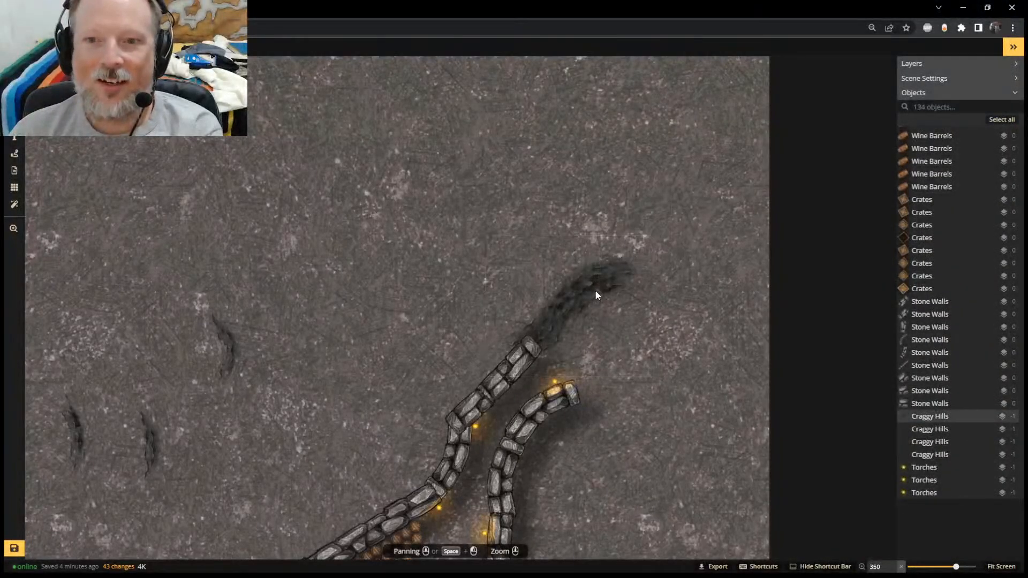
{"action": "left_click", "coordinate": [595, 290]}
{"action": "key", "text": "Delete"}
{"action": "left_click", "coordinate": [233, 318]}
{"action": "key", "text": "Delete"}
{"action": "left_click", "coordinate": [151, 417]}
{"action": "key", "text": "Delete"}
{"action": "left_click", "coordinate": [80, 416]}
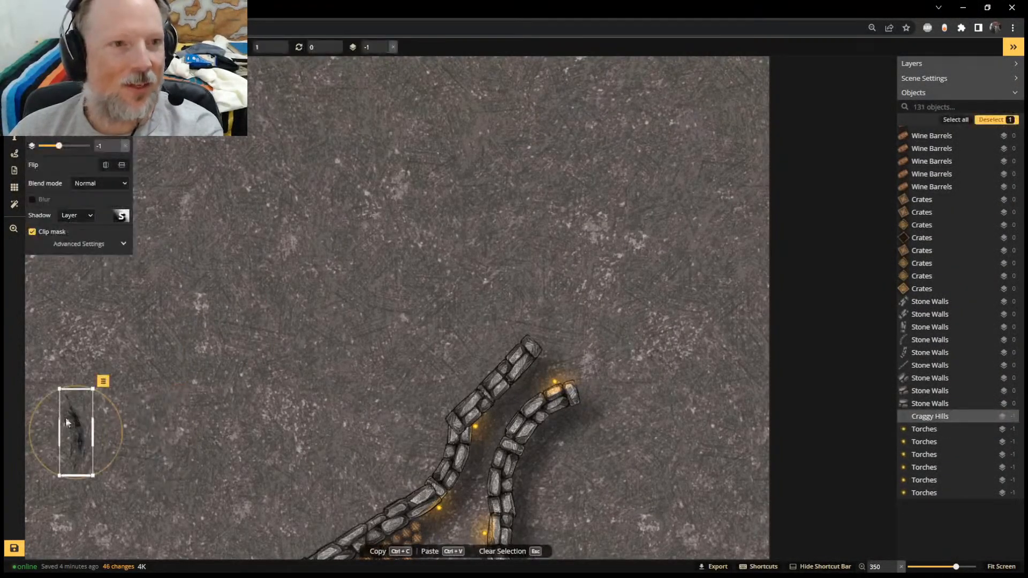
{"action": "key", "text": "Delete"}
Place seven varied Rocky Hills stamps at layer -1, rotation 226, across the open rock northwest of the upper passage
{"action": "left_click", "coordinate": [14, 120]}
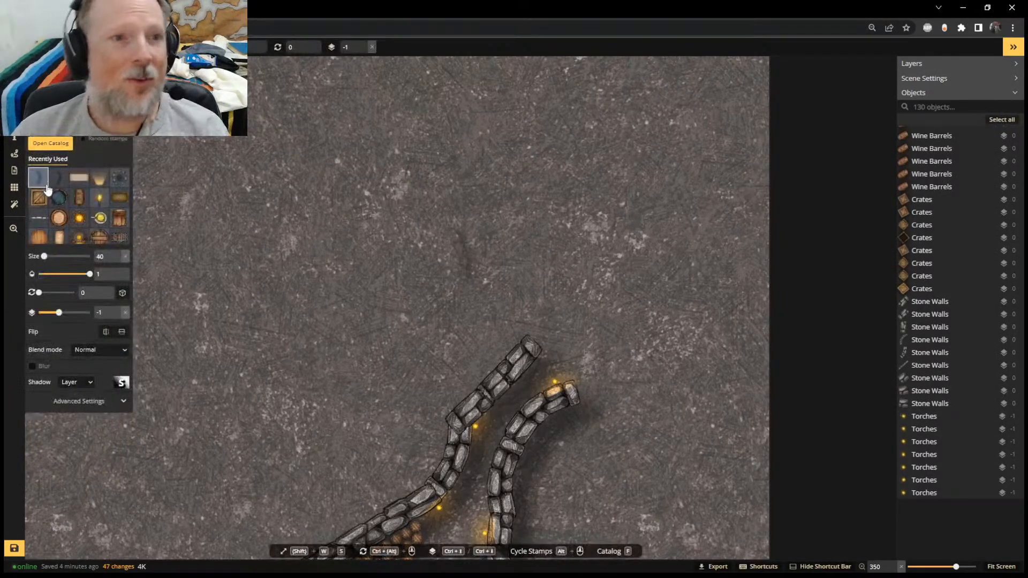
{"action": "left_click", "coordinate": [57, 179]}
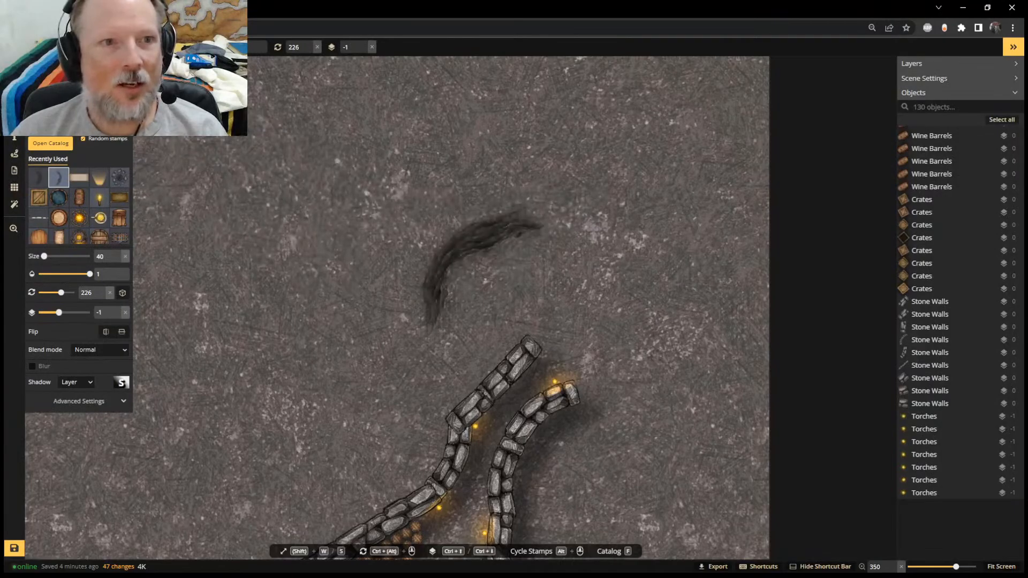
{"action": "left_click", "coordinate": [206, 141]}
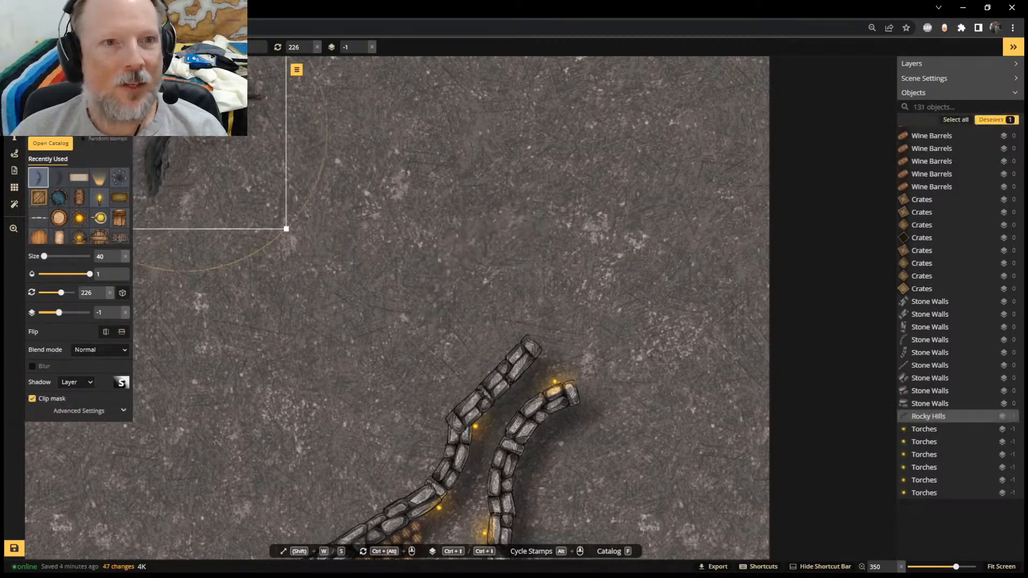
{"action": "left_click", "coordinate": [313, 139]}
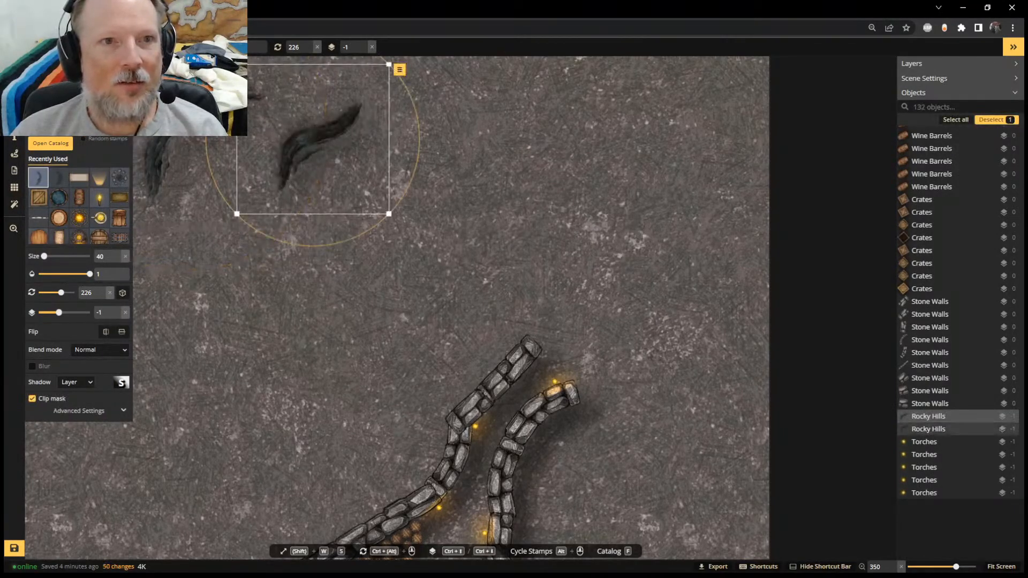
{"action": "left_click", "coordinate": [405, 143]}
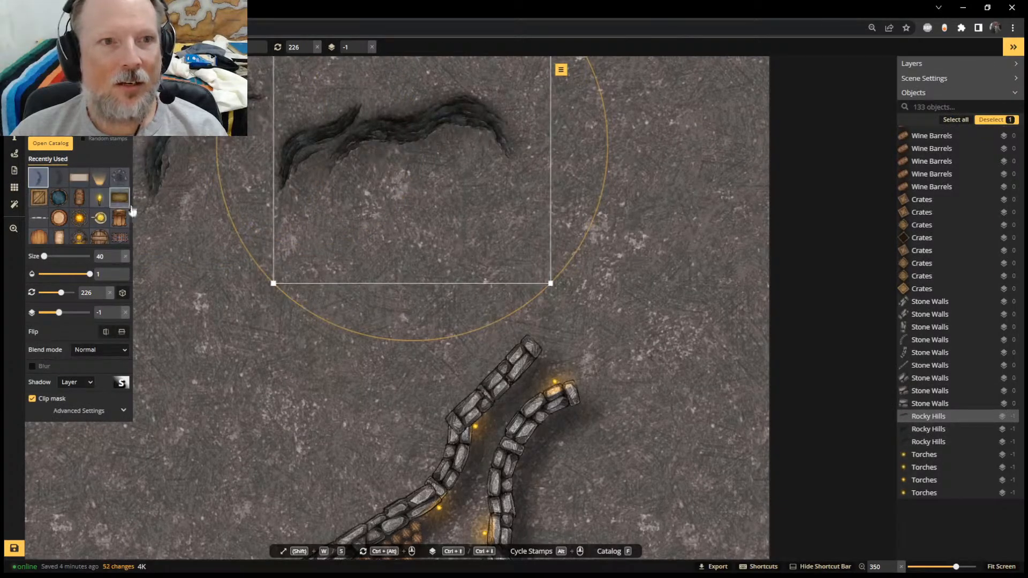
{"action": "left_click", "coordinate": [169, 228]}
{"action": "left_click", "coordinate": [256, 236]}
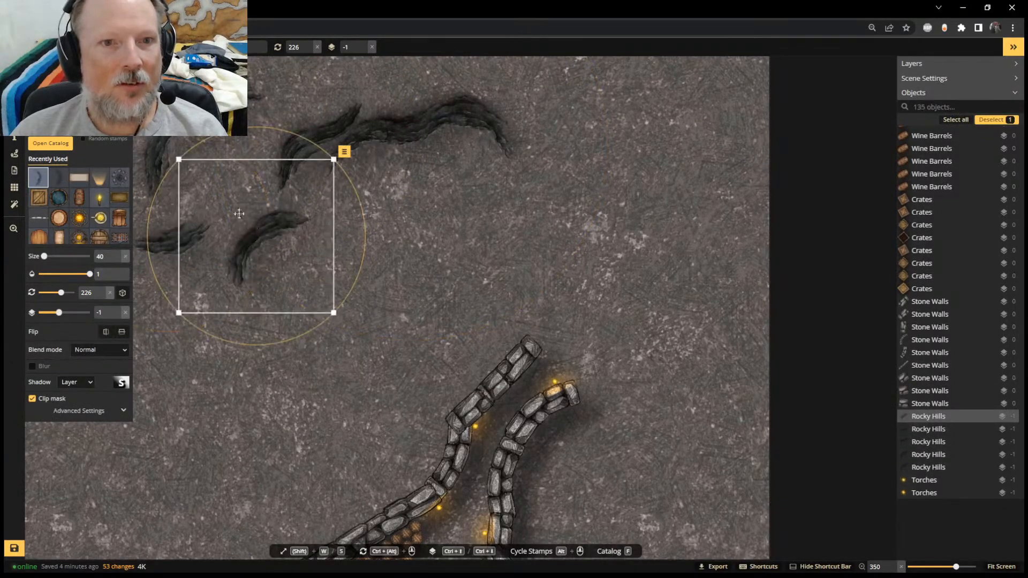
{"action": "left_click", "coordinate": [375, 217]}
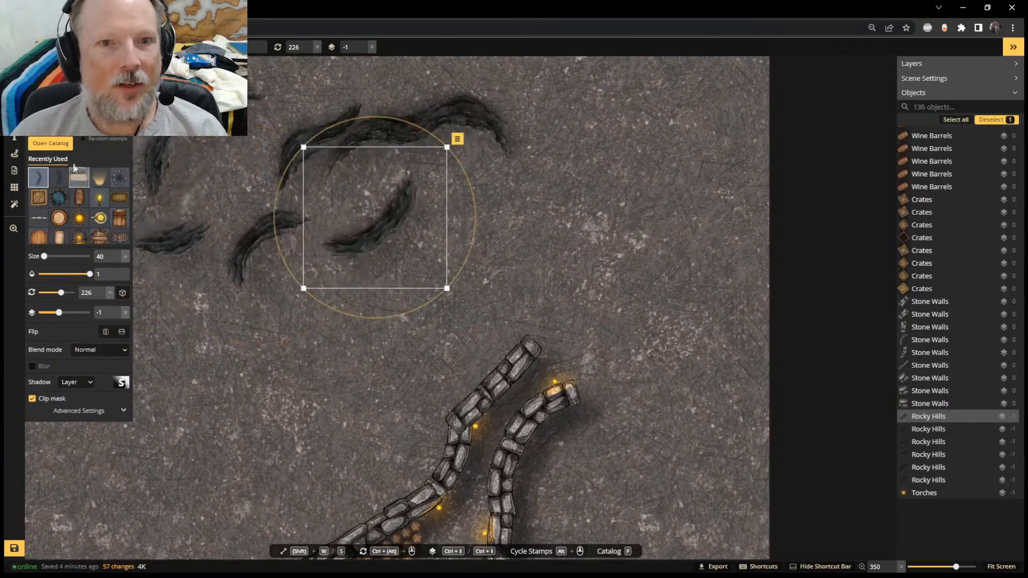
{"action": "left_click", "coordinate": [249, 382]}
{"action": "scroll", "coordinate": [378, 405], "scroll_direction": "down", "scroll_amount": 1}
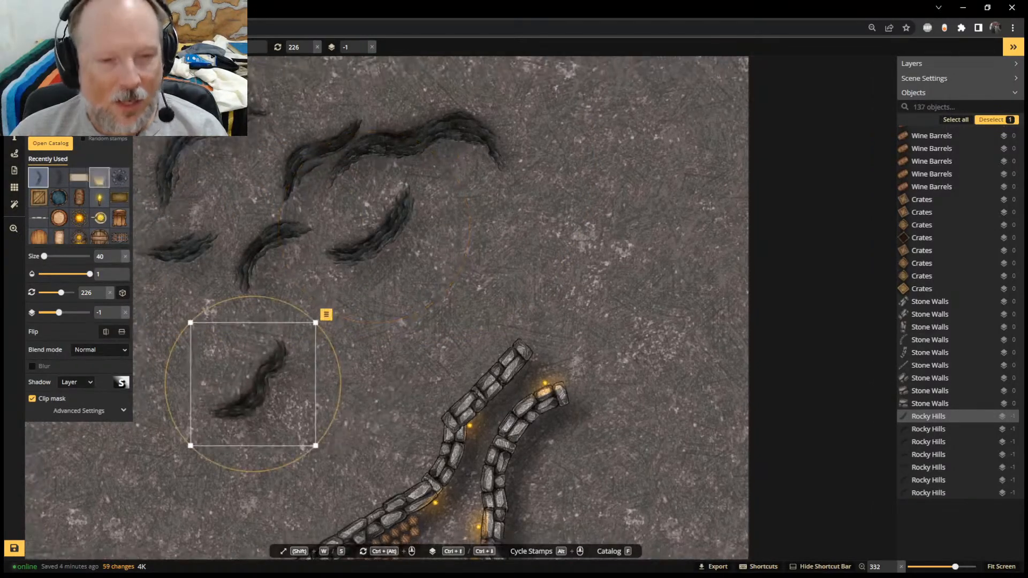
Move the southernmost Rocky Hills stamp to the end of the passage's southeast wall and rotate it to continue the wall
{"action": "left_click", "coordinate": [14, 69]}
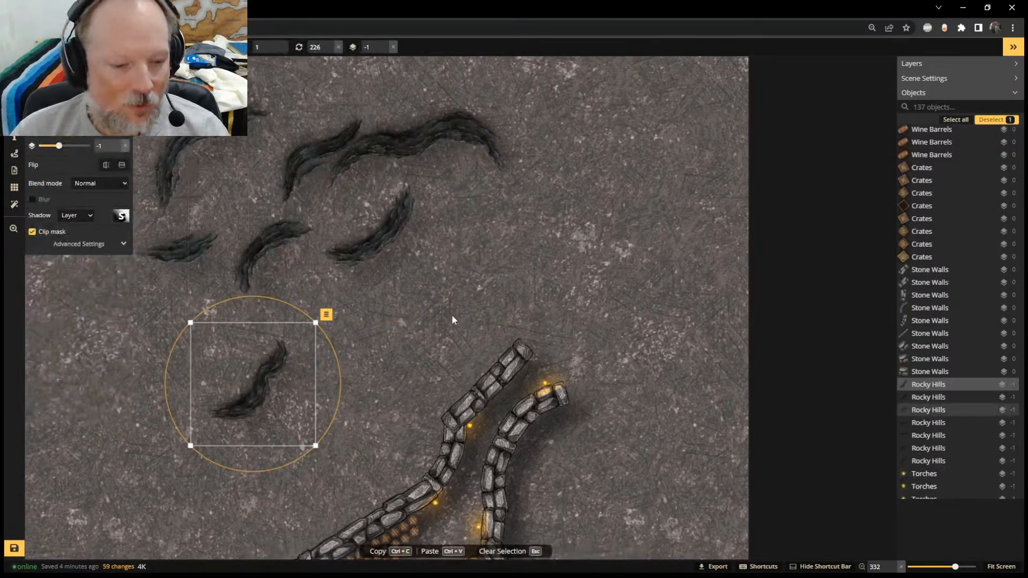
{"action": "left_click_drag", "start_coordinate": [272, 380], "coordinate": [619, 360]}
{"action": "left_click_drag", "start_coordinate": [607, 289], "coordinate": [620, 282]}
{"action": "left_click_drag", "start_coordinate": [628, 360], "coordinate": [626, 362]}
Move one curved Rocky Hills stamp southwest into the open rock and the northwesternmost large one to just north of the passage mouth
{"action": "left_click_drag", "start_coordinate": [401, 214], "coordinate": [267, 368]}
{"action": "left_click_drag", "start_coordinate": [210, 118], "coordinate": [554, 208]}
Extend the southeast rock line with a copy of the large curved Rocky Hills stamp rotated to 32, and join the original to the northwest wall
{"action": "key", "text": "ctrl+c"}
{"action": "key", "text": "ctrl+v"}
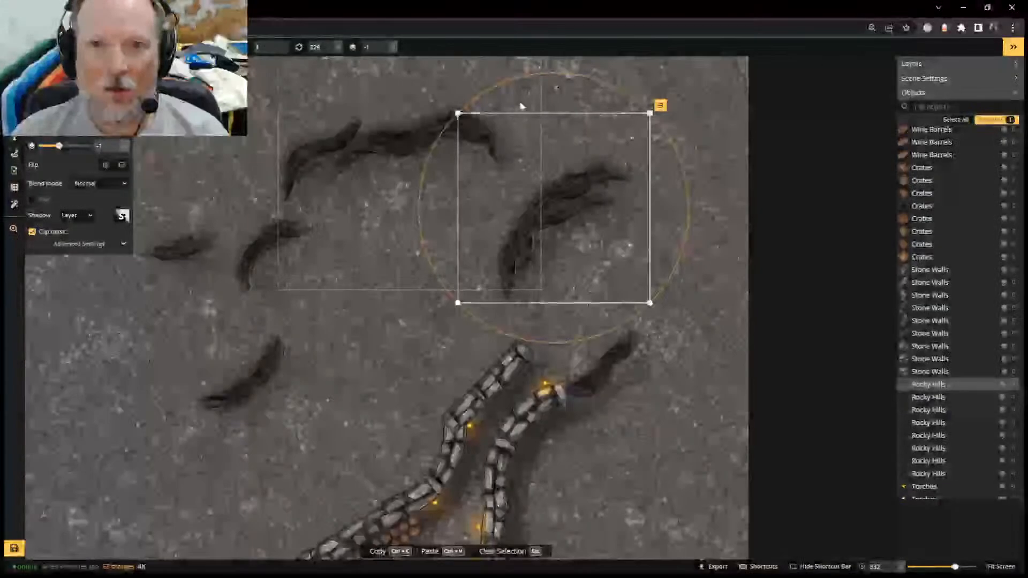
{"action": "left_click_drag", "start_coordinate": [521, 105], "coordinate": [607, 316]}
{"action": "left_click_drag", "start_coordinate": [578, 233], "coordinate": [701, 310]}
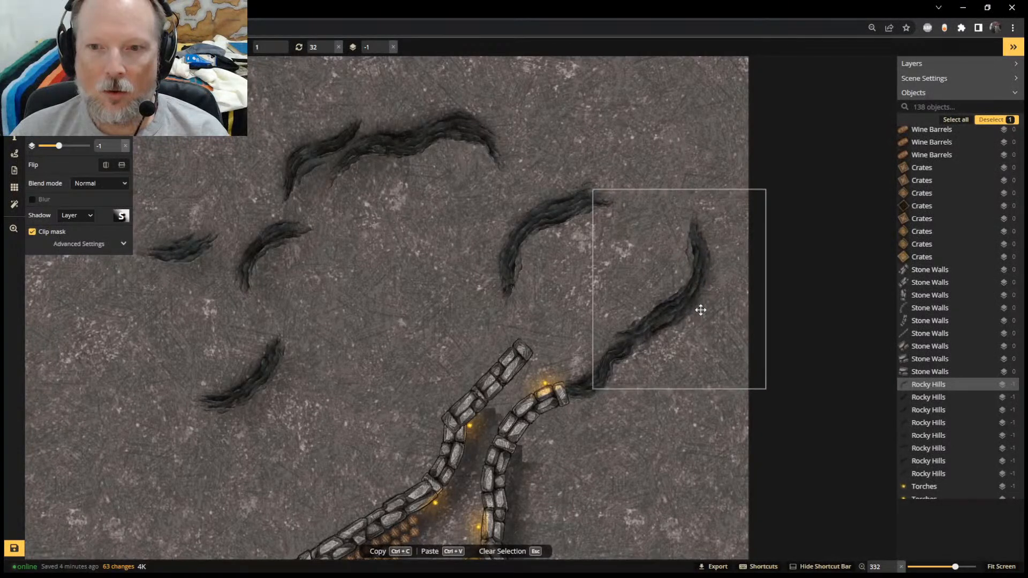
{"action": "left_click", "coordinate": [700, 310]}
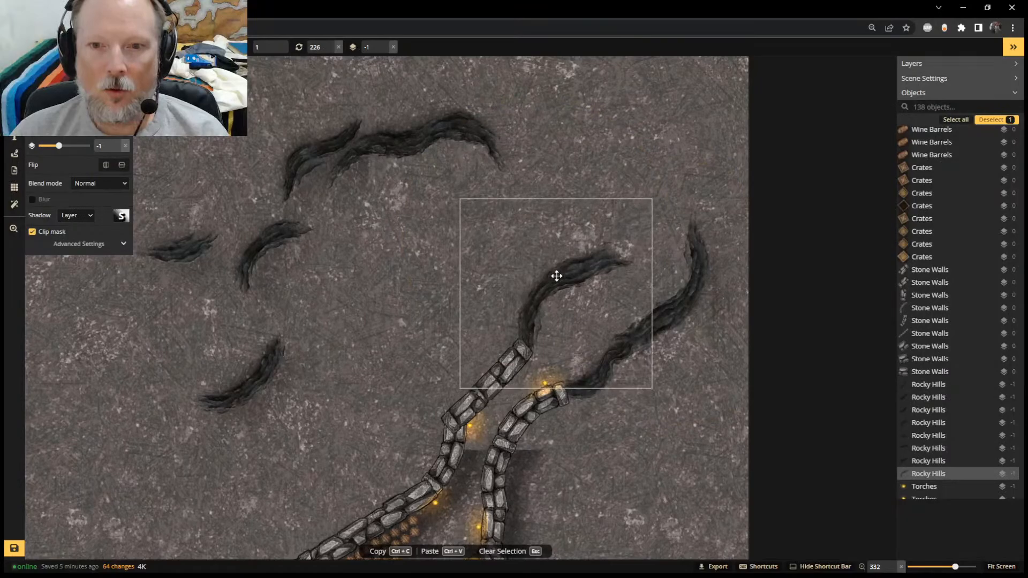
{"action": "left_click", "coordinate": [553, 275]}
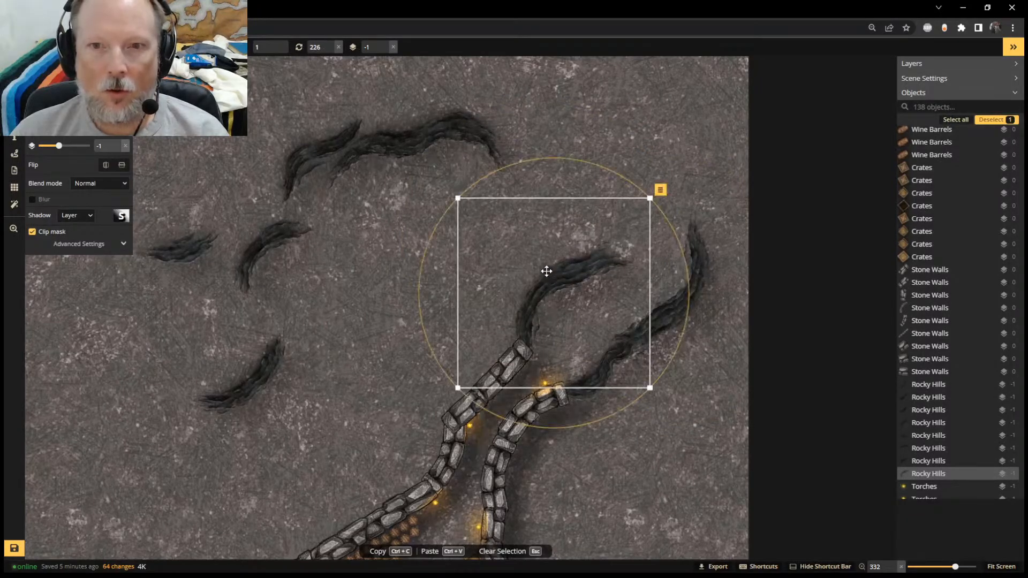
Move the long wavy Rocky Hills stamp north of the passage mouth and rotate it about half a turn
{"action": "left_click_drag", "start_coordinate": [546, 272], "coordinate": [419, 133]}
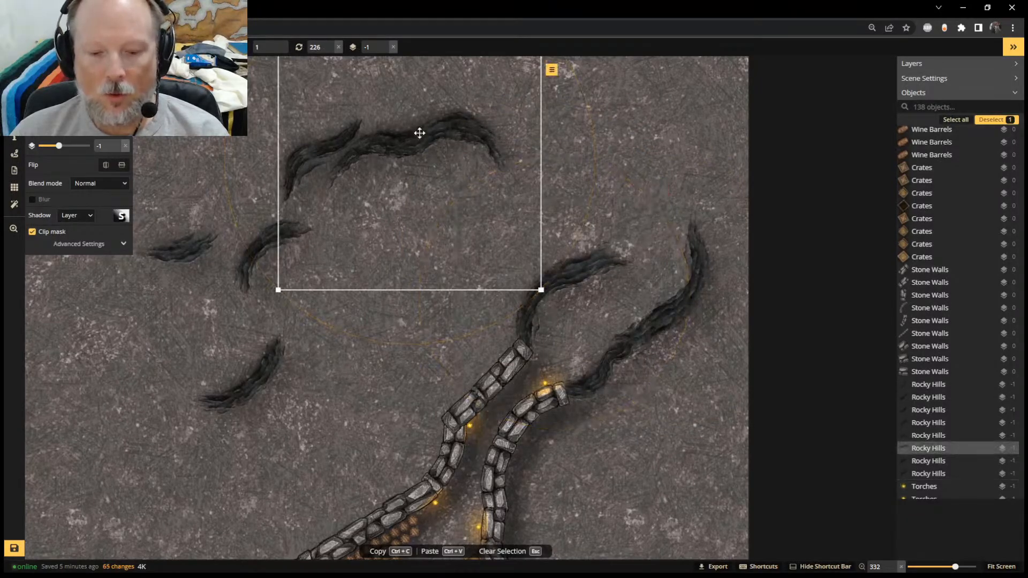
{"action": "left_click_drag", "start_coordinate": [405, 111], "coordinate": [501, 159]}
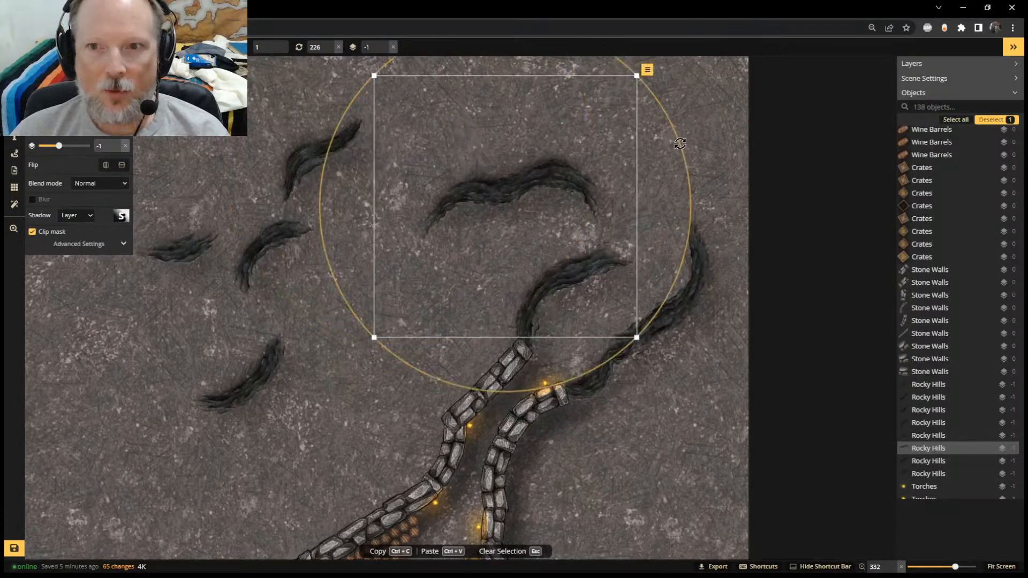
{"action": "mouse_move", "coordinate": [680, 144]}
{"action": "left_mouse_down"}
{"action": "mouse_move", "coordinate": [476, 343]}
{"action": "mouse_move", "coordinate": [421, 213]}
{"action": "mouse_move", "coordinate": [542, 184]}
{"action": "mouse_move", "coordinate": [523, 168]}
{"action": "mouse_move", "coordinate": [509, 184]}
{"action": "mouse_move", "coordinate": [527, 151]}
{"action": "left_mouse_up"}
{"action": "left_click", "coordinate": [340, 145]}
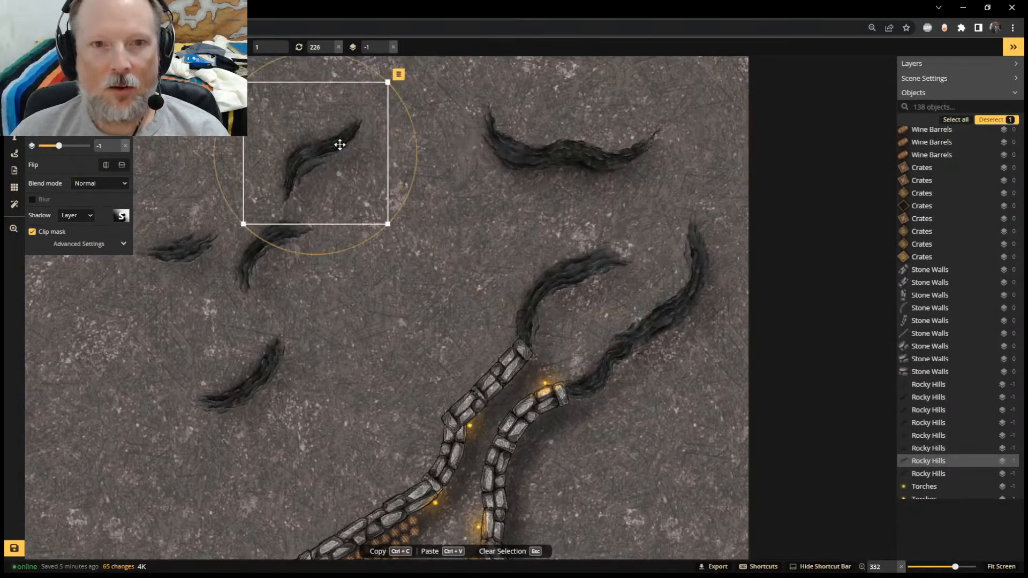
Extend the northern rock line to the map's east edge with one Rocky Hills stamp rotated to 88, and the southeast line with another at 253
{"action": "mouse_move", "coordinate": [351, 71]}
{"action": "left_mouse_down"}
{"action": "mouse_move", "coordinate": [316, 67]}
{"action": "mouse_move", "coordinate": [251, 107]}
{"action": "mouse_move", "coordinate": [246, 184]}
{"action": "left_mouse_up"}
{"action": "mouse_move", "coordinate": [312, 153]}
{"action": "left_mouse_down"}
{"action": "mouse_move", "coordinate": [716, 143]}
{"action": "mouse_move", "coordinate": [700, 144]}
{"action": "left_mouse_up"}
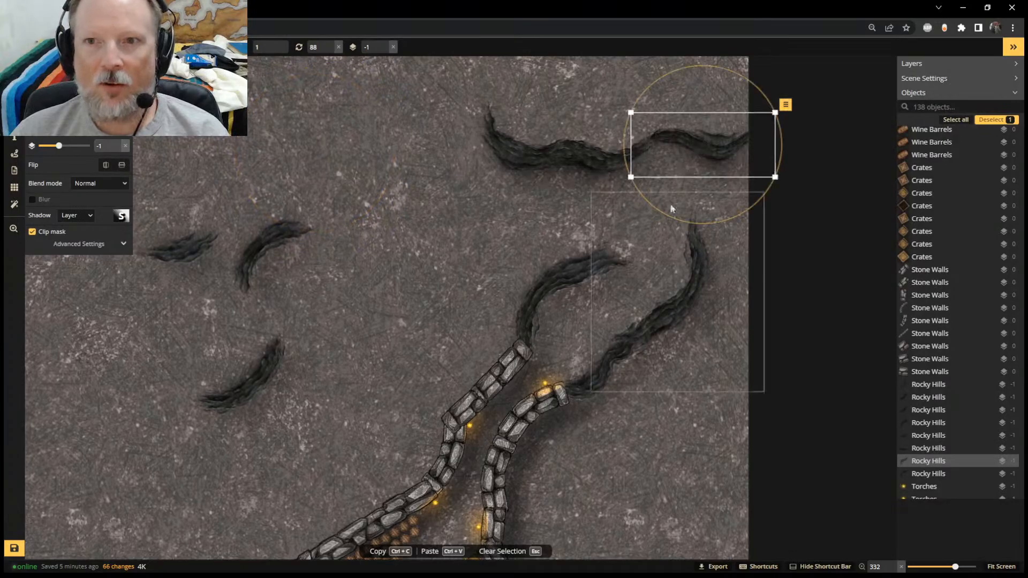
{"action": "left_click", "coordinate": [275, 249]}
{"action": "left_click_drag", "start_coordinate": [290, 231], "coordinate": [421, 212]}
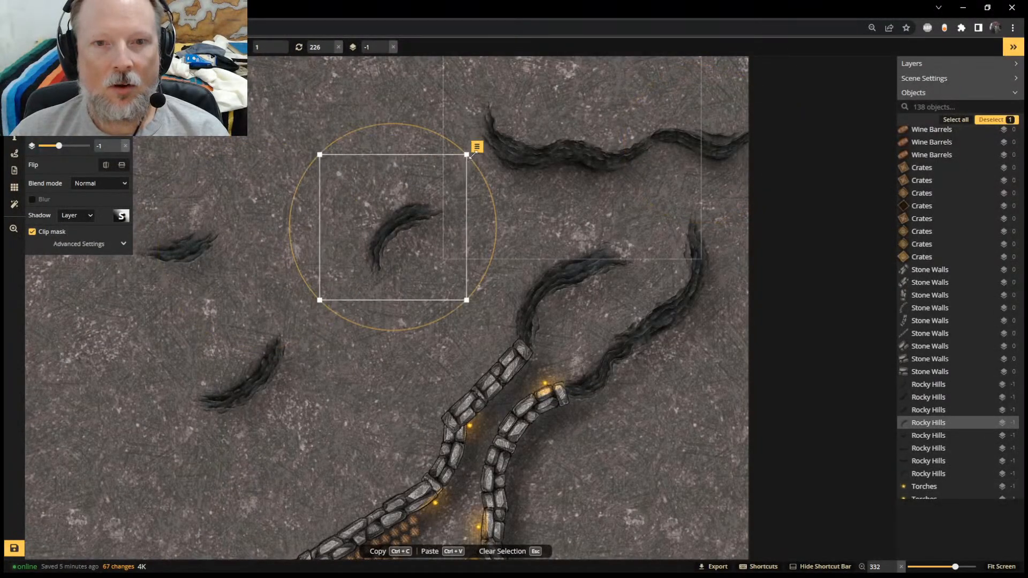
{"action": "left_click_drag", "start_coordinate": [456, 146], "coordinate": [493, 204]}
{"action": "left_click_drag", "start_coordinate": [396, 226], "coordinate": [732, 211]}
{"action": "left_click_drag", "start_coordinate": [778, 145], "coordinate": [766, 134]}
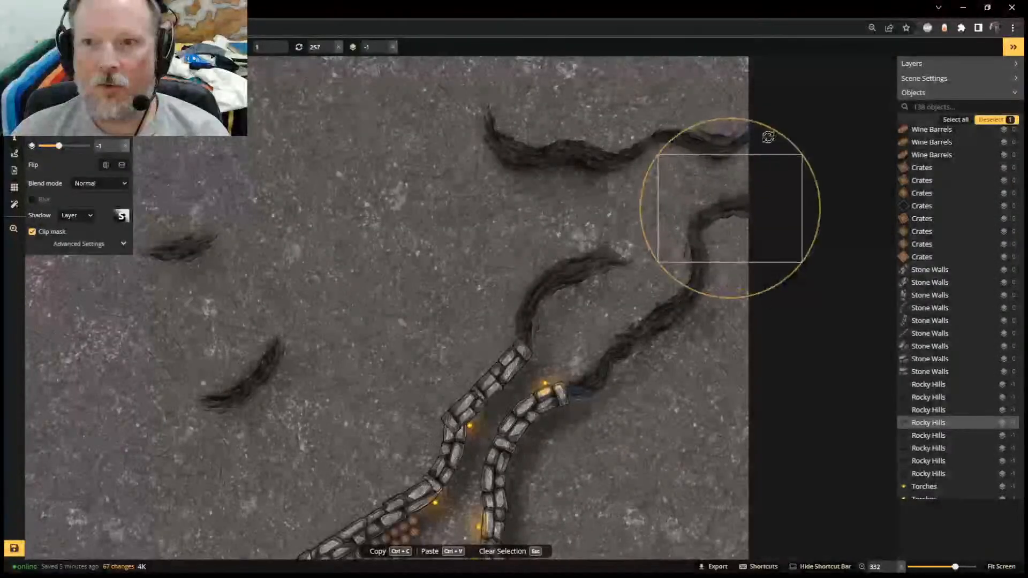
{"action": "left_click_drag", "start_coordinate": [722, 191], "coordinate": [718, 190]}
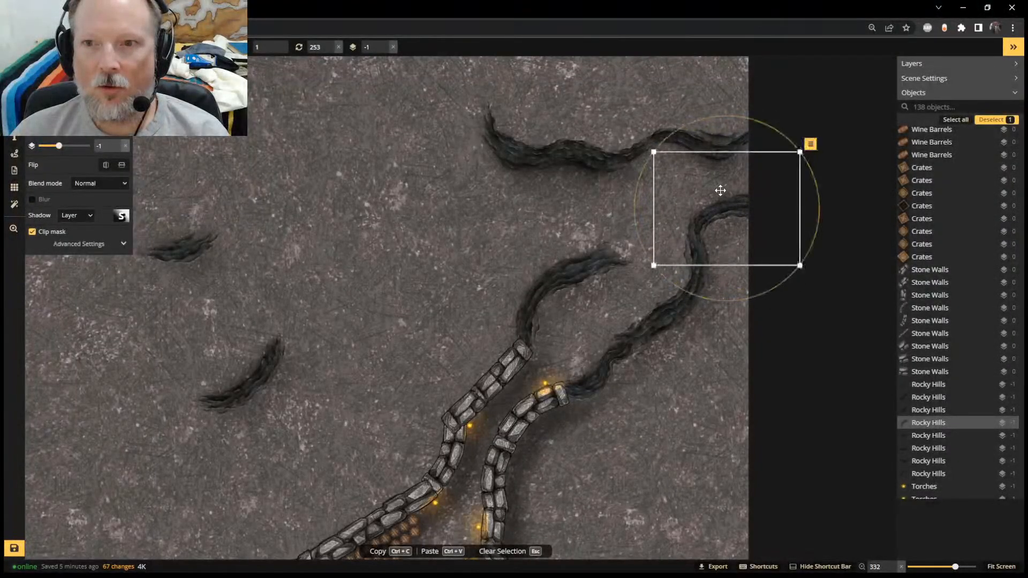
Extend the northern rock line westward with the two remaining loose Rocky Hills stamps, rotated to 89 and 27
{"action": "left_click", "coordinate": [293, 343]}
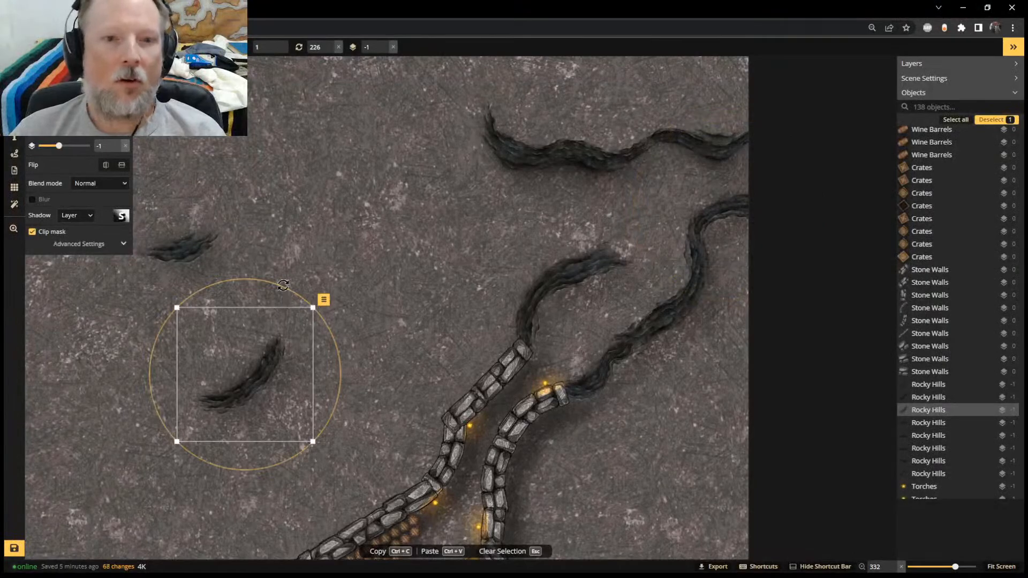
{"action": "mouse_move", "coordinate": [280, 285]}
{"action": "left_mouse_down"}
{"action": "mouse_move", "coordinate": [381, 329]}
{"action": "mouse_move", "coordinate": [225, 386]}
{"action": "mouse_move", "coordinate": [390, 83]}
{"action": "mouse_move", "coordinate": [463, 113]}
{"action": "left_mouse_up"}
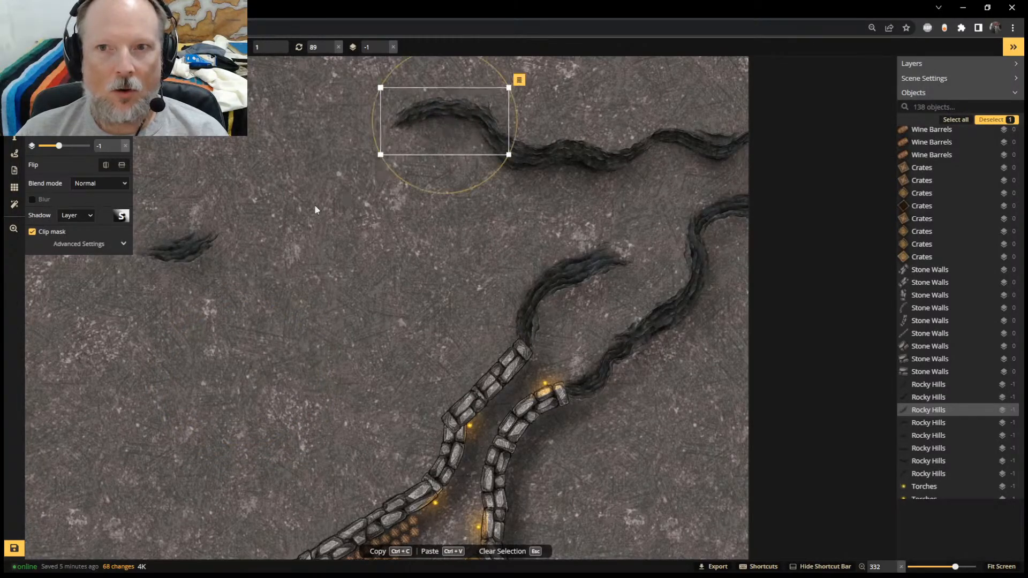
{"action": "left_click", "coordinate": [207, 242]}
{"action": "scroll", "coordinate": [393, 230], "scroll_direction": "down", "scroll_amount": 2}
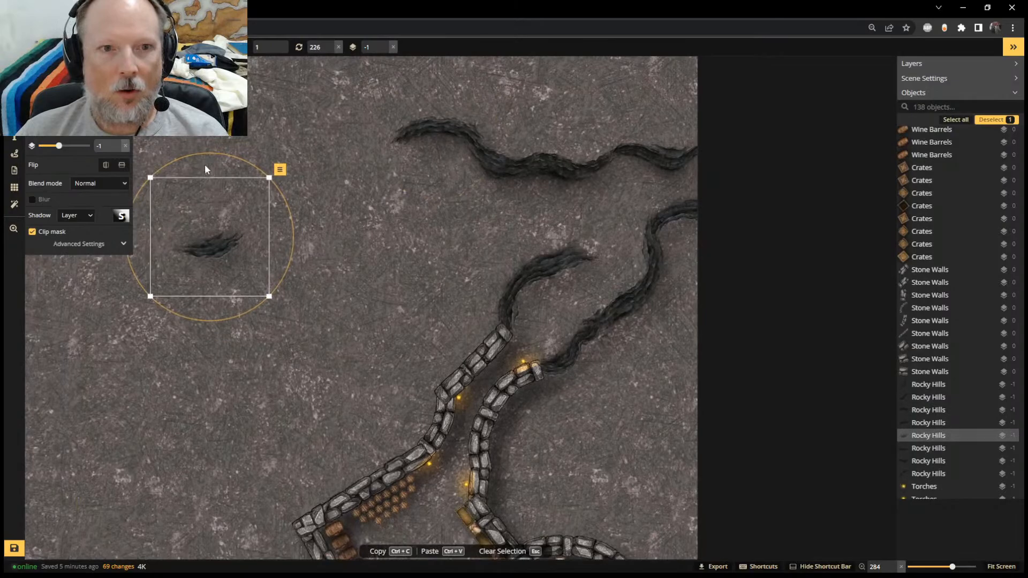
{"action": "mouse_move", "coordinate": [205, 169]}
{"action": "left_mouse_down"}
{"action": "mouse_move", "coordinate": [568, 162]}
{"action": "mouse_move", "coordinate": [557, 171]}
{"action": "mouse_move", "coordinate": [637, 205]}
{"action": "left_mouse_up"}
{"action": "mouse_move", "coordinate": [541, 252]}
{"action": "left_mouse_down"}
{"action": "mouse_move", "coordinate": [296, 189]}
{"action": "mouse_move", "coordinate": [303, 145]}
{"action": "left_mouse_up"}
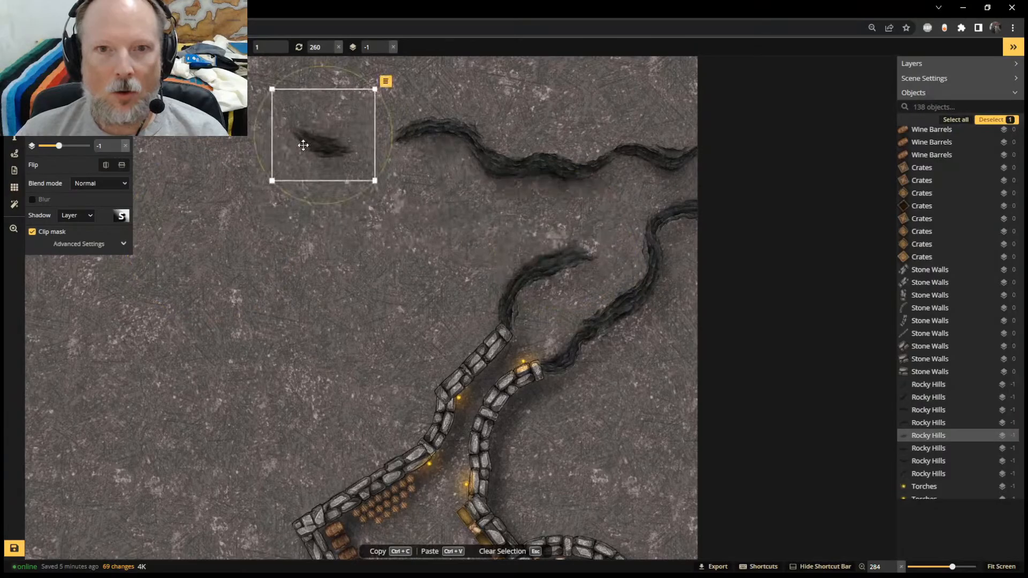
{"action": "left_click", "coordinate": [358, 80]}
{"action": "left_click", "coordinate": [332, 157]}
{"action": "mouse_move", "coordinate": [362, 78]}
{"action": "left_mouse_down"}
{"action": "mouse_move", "coordinate": [312, 215]}
{"action": "mouse_move", "coordinate": [298, 212]}
{"action": "left_mouse_up"}
{"action": "mouse_move", "coordinate": [316, 128]}
{"action": "left_mouse_down"}
{"action": "mouse_move", "coordinate": [377, 139]}
{"action": "mouse_move", "coordinate": [367, 135]}
{"action": "left_mouse_up"}
{"action": "left_click_drag", "start_coordinate": [328, 78], "coordinate": [302, 106]}
{"action": "left_click_drag", "start_coordinate": [356, 140], "coordinate": [371, 152]}
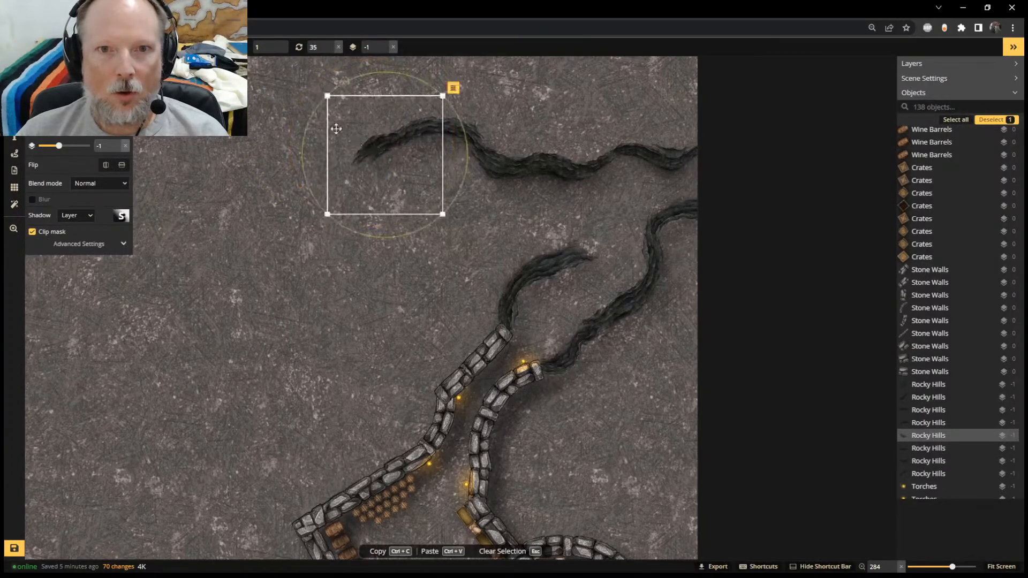
{"action": "left_click_drag", "start_coordinate": [308, 125], "coordinate": [305, 136]}
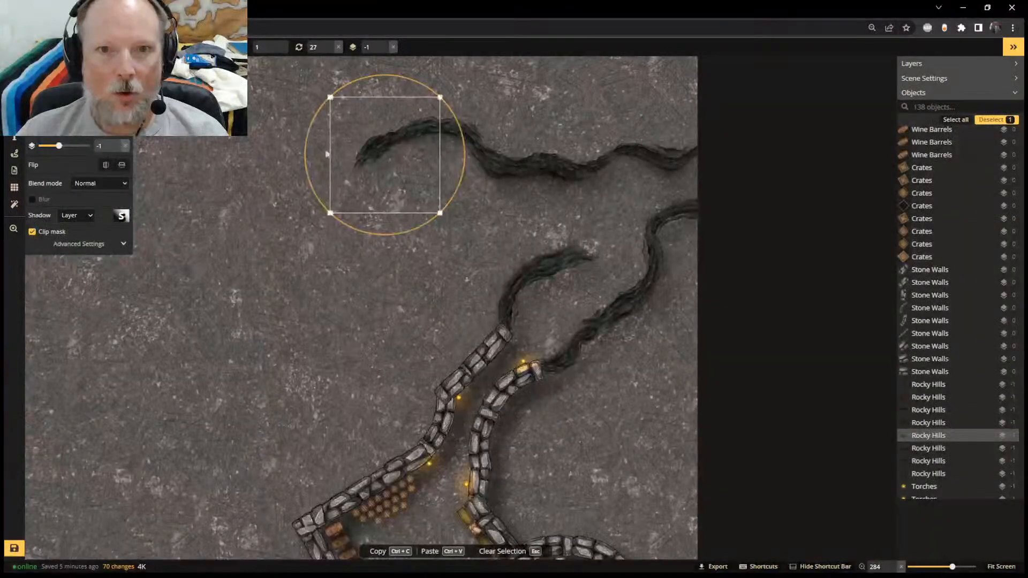
{"action": "left_click_drag", "start_coordinate": [379, 162], "coordinate": [377, 161]}
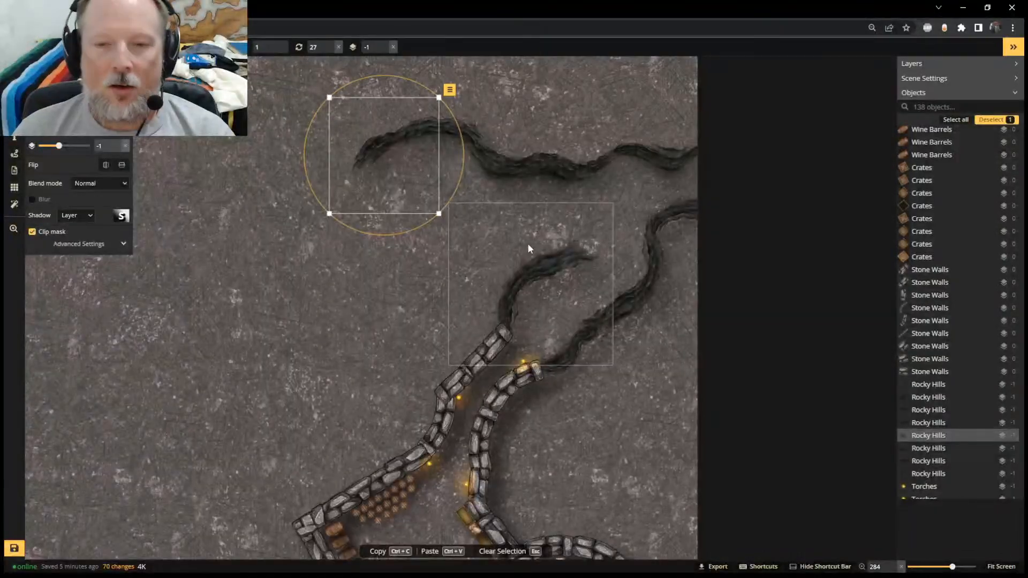
Duplicate the small Rocky Hills stamp at the southeast wall's end, rotate the copy to 287, and join it to the northwest passage wall's rock curve
{"action": "left_click", "coordinate": [577, 345]}
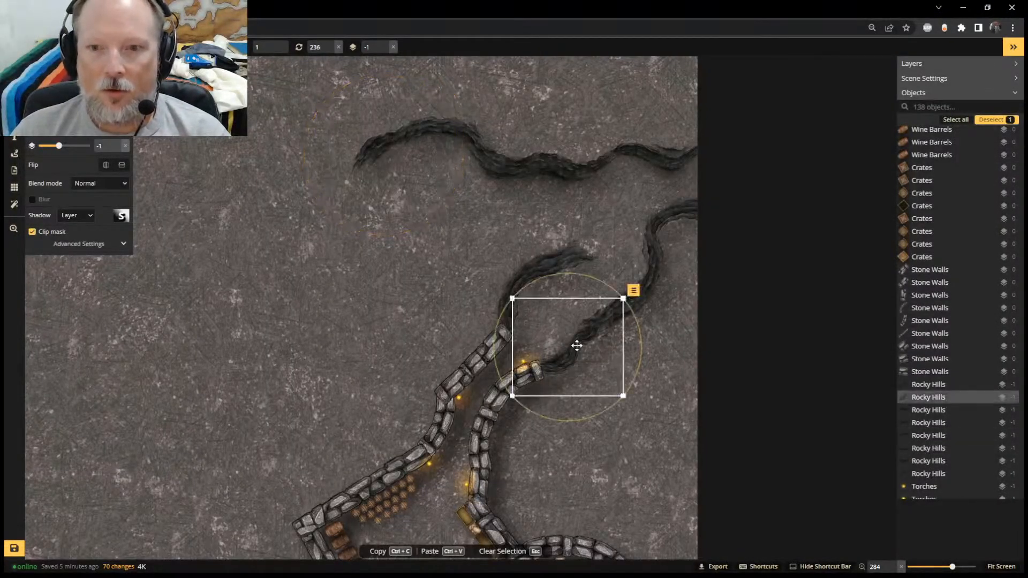
{"action": "key", "text": "ctrl+c"}
{"action": "key", "text": "ctrl+v"}
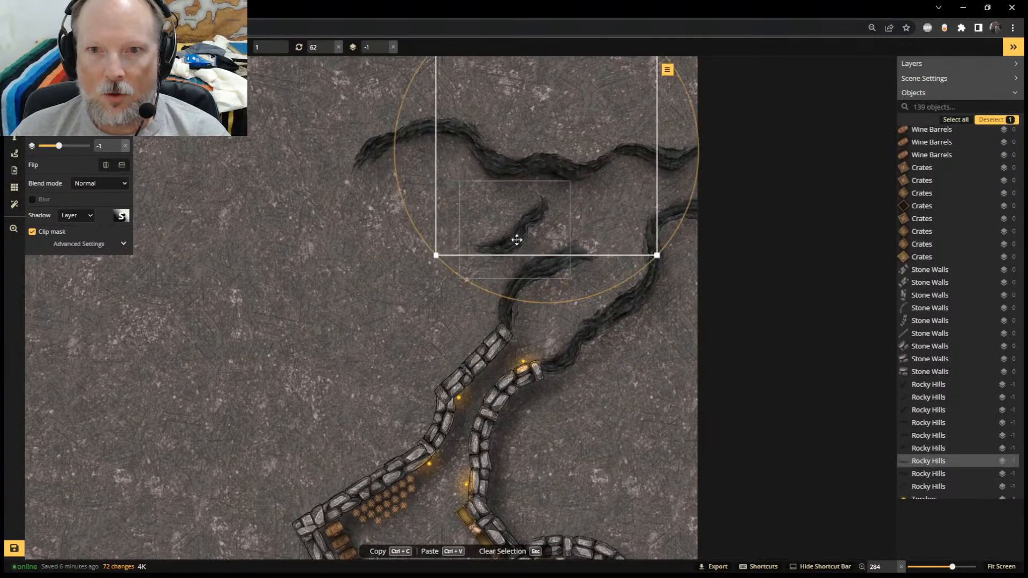
{"action": "mouse_move", "coordinate": [567, 178]}
{"action": "left_mouse_down"}
{"action": "mouse_move", "coordinate": [326, 184]}
{"action": "mouse_move", "coordinate": [407, 176]}
{"action": "mouse_move", "coordinate": [428, 218]}
{"action": "mouse_move", "coordinate": [461, 176]}
{"action": "mouse_move", "coordinate": [527, 205]}
{"action": "mouse_move", "coordinate": [544, 233]}
{"action": "left_mouse_up"}
{"action": "left_click_drag", "start_coordinate": [516, 174], "coordinate": [498, 189]}
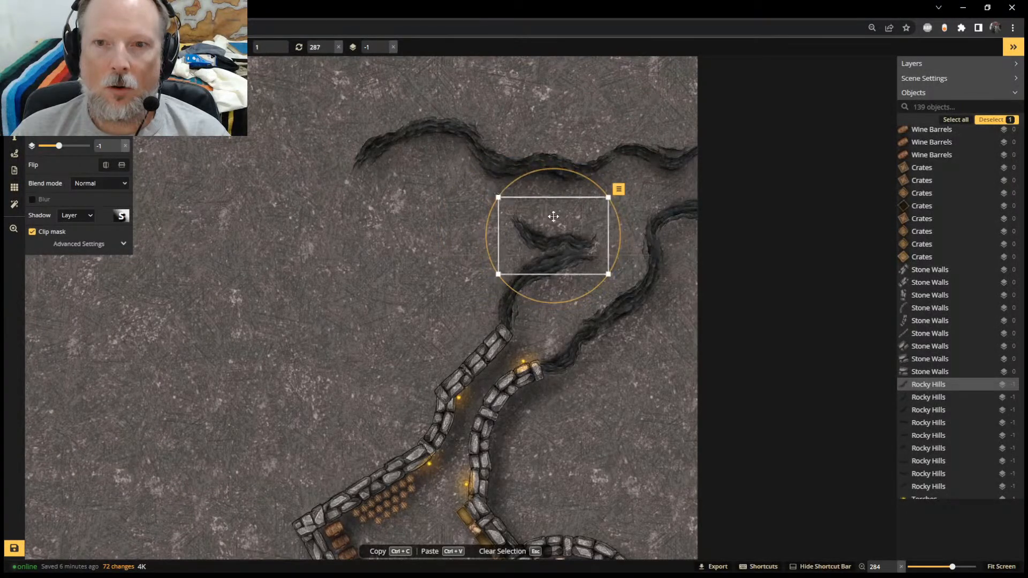
{"action": "left_click_drag", "start_coordinate": [553, 216], "coordinate": [544, 231]}
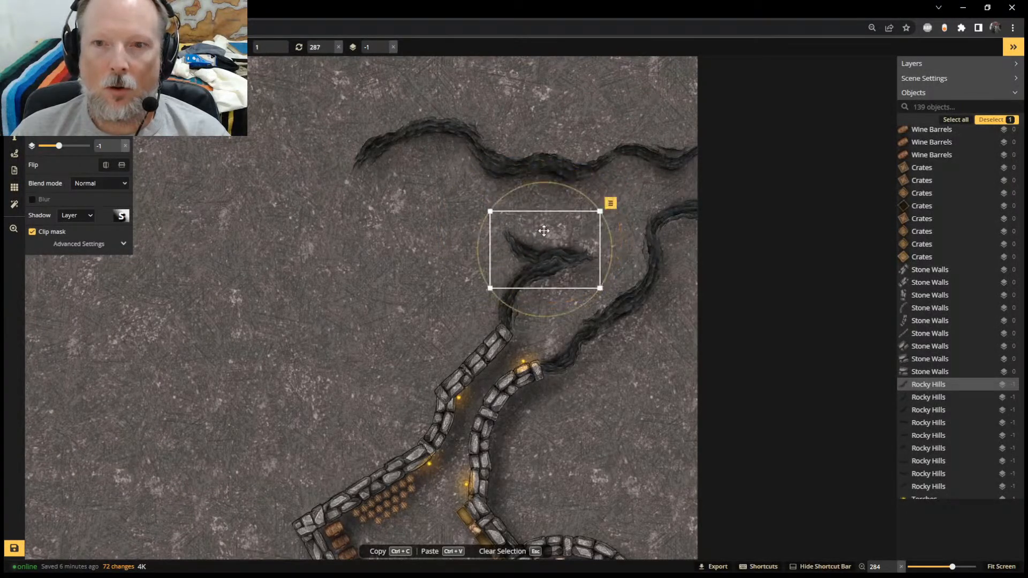
Duplicate the long wavy Rocky Hills stamp and rotate the copy to 234 to extend the northwest passage wall's rock line westward
{"action": "left_click", "coordinate": [651, 265]}
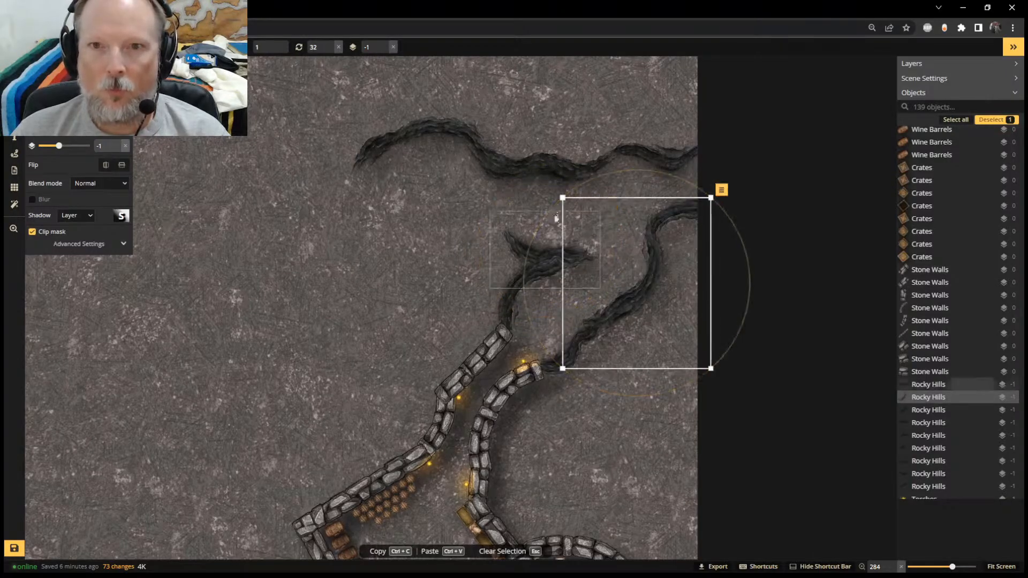
{"action": "left_click", "coordinate": [536, 174]}
{"action": "key", "text": "ctrl+c"}
{"action": "key", "text": "ctrl+v"}
{"action": "mouse_move", "coordinate": [405, 208]}
{"action": "left_mouse_down"}
{"action": "mouse_move", "coordinate": [354, 99]}
{"action": "mouse_move", "coordinate": [562, 235]}
{"action": "mouse_move", "coordinate": [533, 248]}
{"action": "mouse_move", "coordinate": [489, 241]}
{"action": "mouse_move", "coordinate": [332, 190]}
{"action": "mouse_move", "coordinate": [290, 226]}
{"action": "mouse_move", "coordinate": [294, 245]}
{"action": "mouse_move", "coordinate": [412, 228]}
{"action": "left_mouse_up"}
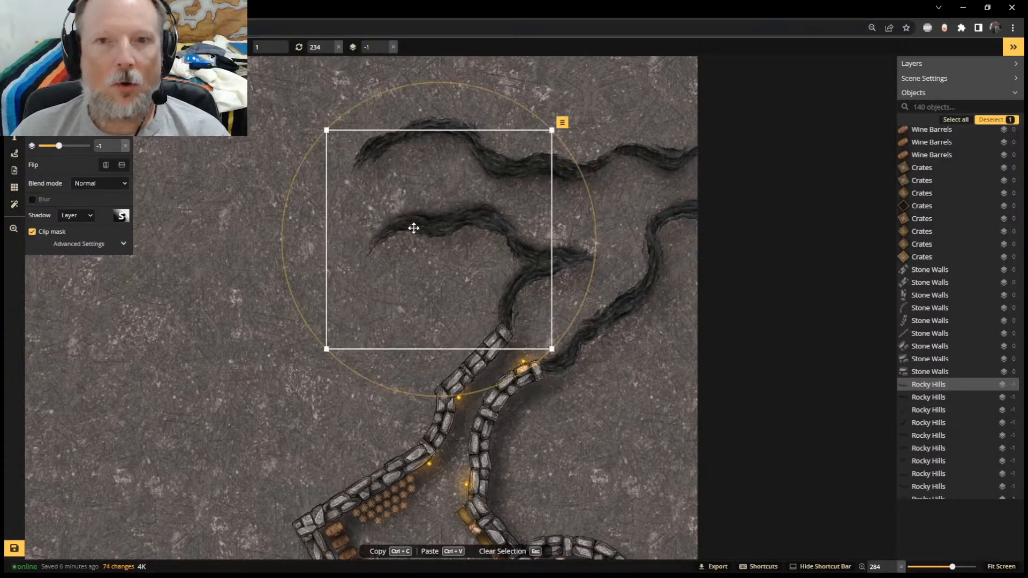
Duplicate the curved Rocky Hills stamp at the east edge, rotate the copy to 82, and join it to the northern rock line's west end
{"action": "scroll", "coordinate": [400, 219], "scroll_direction": "down", "scroll_amount": 3}
{"action": "scroll", "coordinate": [291, 288], "scroll_direction": "up", "scroll_amount": 2}
{"action": "middle_click_drag", "start_coordinate": [290, 289], "coordinate": [394, 265]}
{"action": "scroll", "coordinate": [396, 262], "scroll_direction": "down", "scroll_amount": 3}
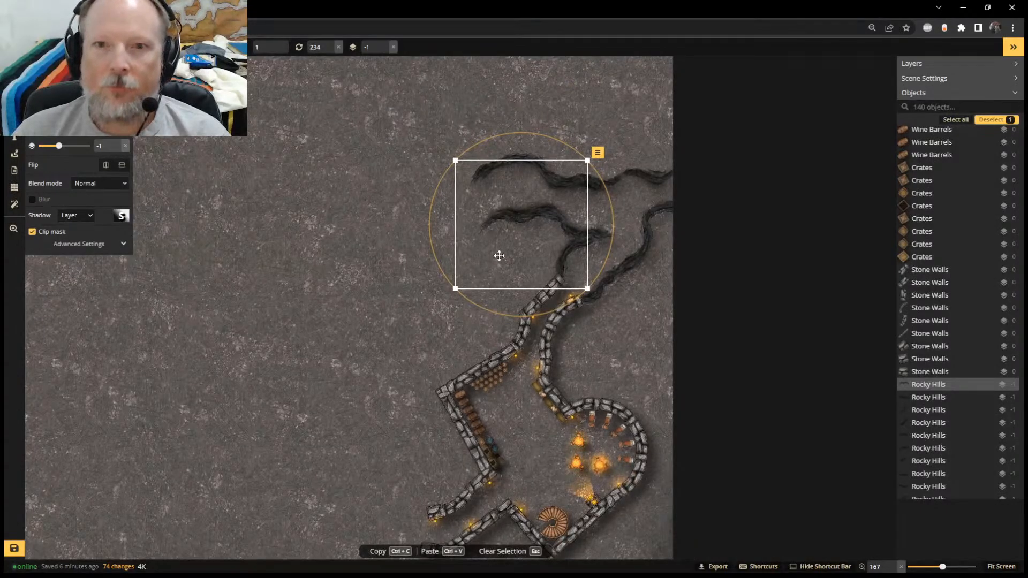
{"action": "scroll", "coordinate": [445, 203], "scroll_direction": "up", "scroll_amount": 1}
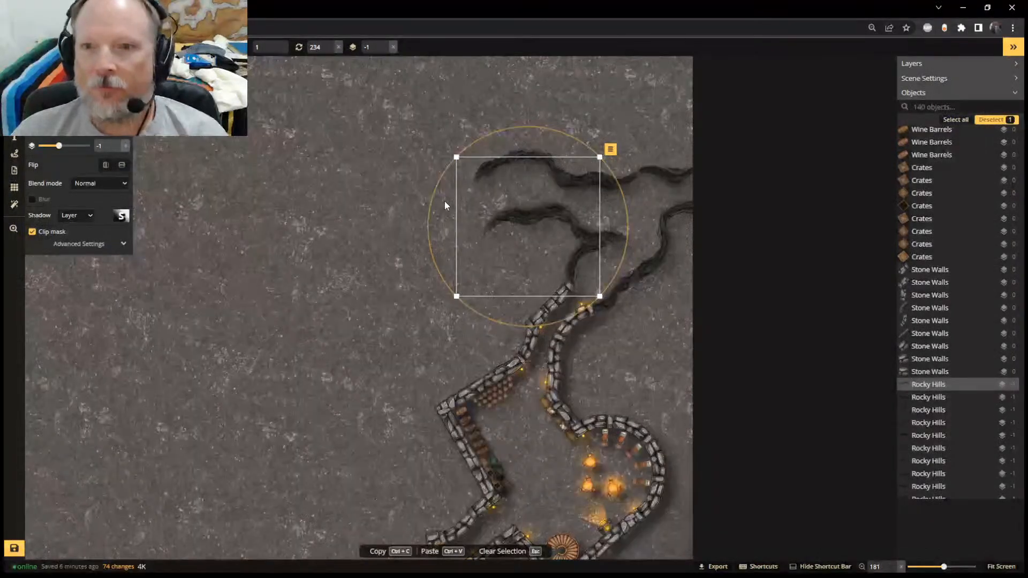
{"action": "left_click", "coordinate": [678, 218]}
{"action": "key", "text": "ctrl+c"}
{"action": "key", "text": "ctrl+v"}
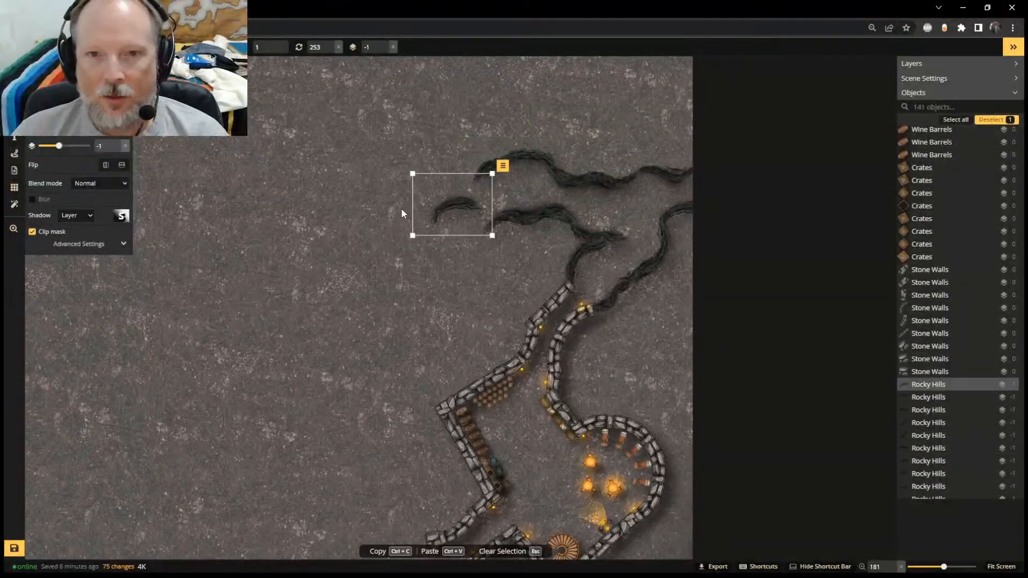
{"action": "left_click_drag", "start_coordinate": [435, 160], "coordinate": [458, 191]}
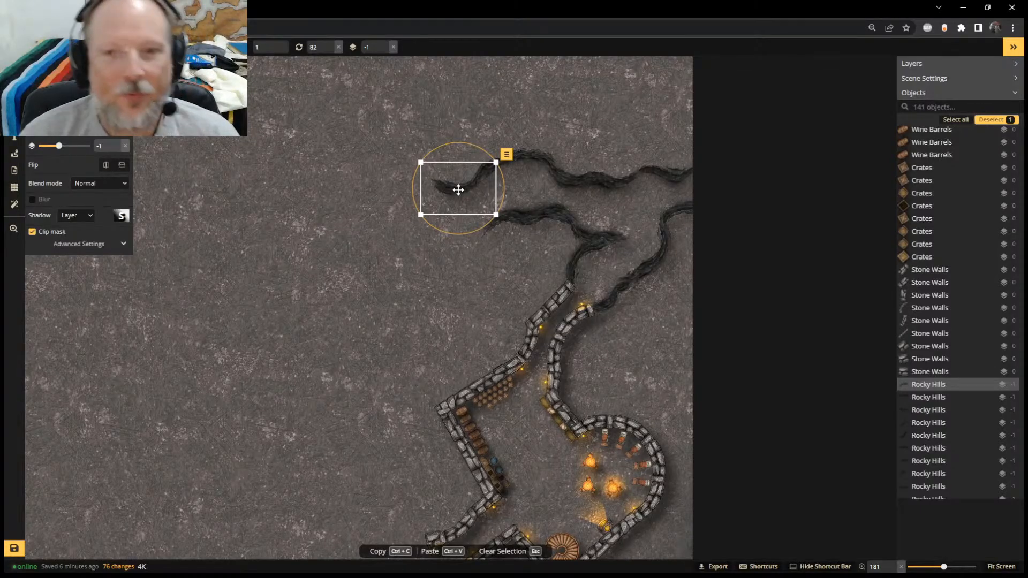
Place a copy of the southeast line's large curved Rocky Hills stamp in the western open rock, and move the original below it, rotated to 219
{"action": "scroll", "coordinate": [512, 228], "scroll_direction": "up", "scroll_amount": 1}
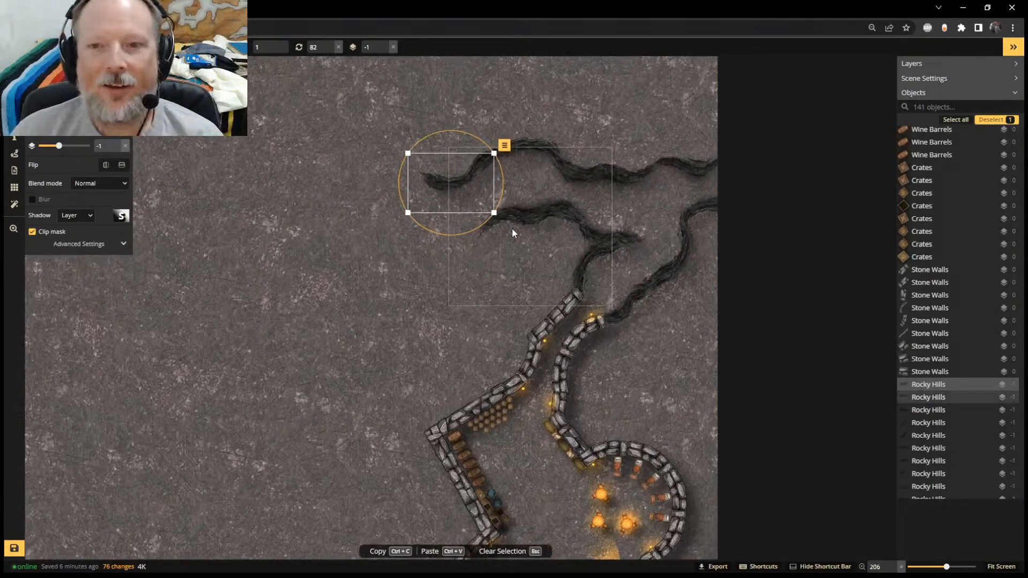
{"action": "left_click", "coordinate": [673, 255]}
{"action": "left_click", "coordinate": [374, 229]}
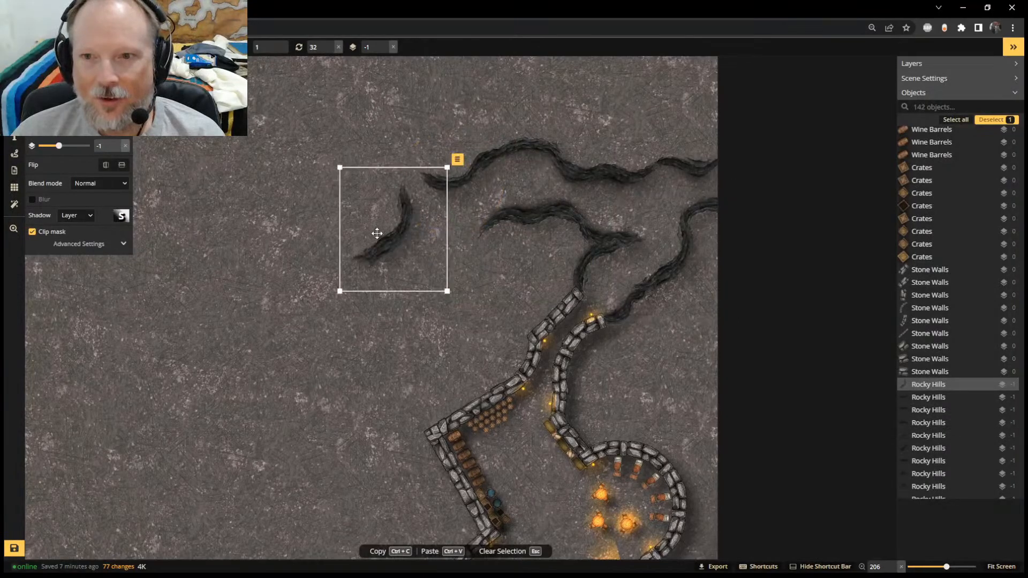
{"action": "scroll", "coordinate": [388, 176], "scroll_direction": "up", "scroll_amount": 1}
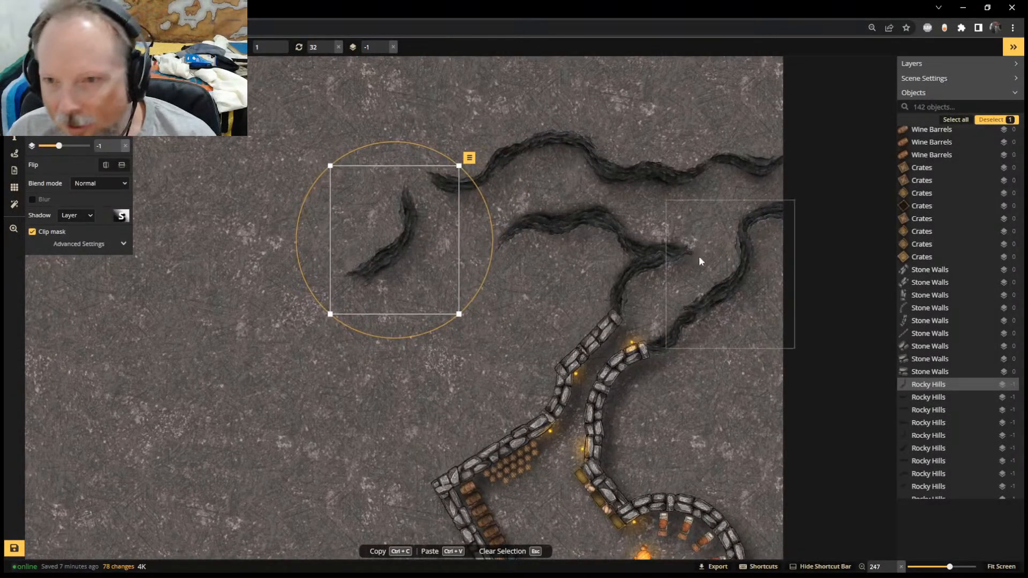
{"action": "left_click", "coordinate": [725, 266]}
{"action": "left_click_drag", "start_coordinate": [719, 180], "coordinate": [732, 328]}
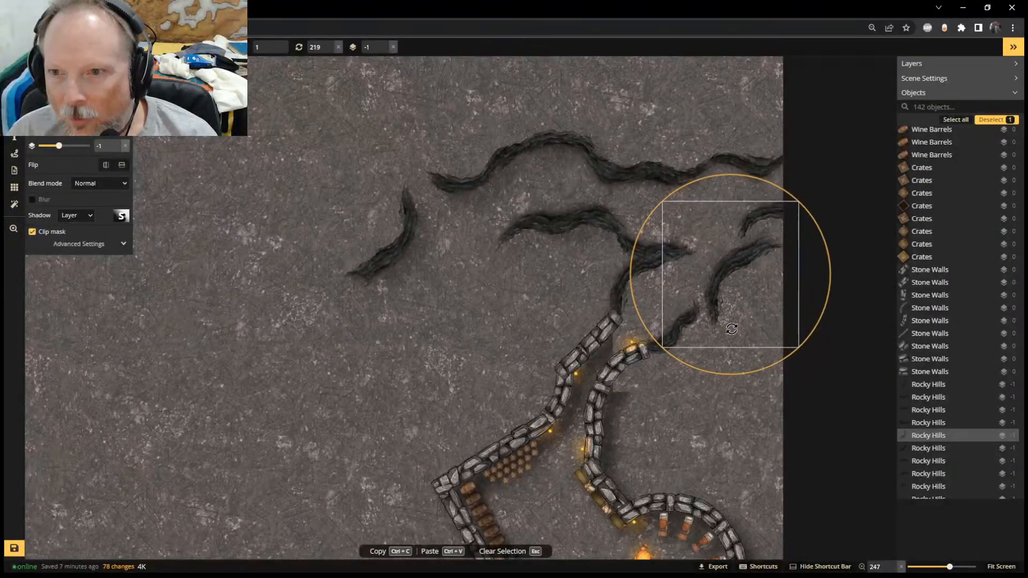
{"action": "left_click_drag", "start_coordinate": [731, 270], "coordinate": [428, 338]}
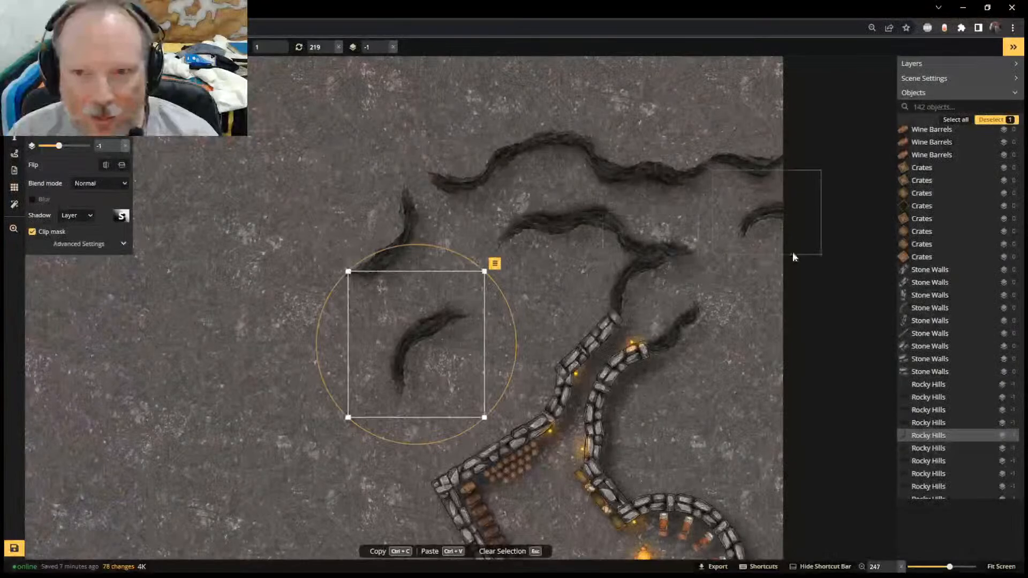
Fill the gap in the southeast rock line with a copy of the long wavy Rocky Hills stamp rotated to 183
{"action": "left_click", "coordinate": [758, 206]}
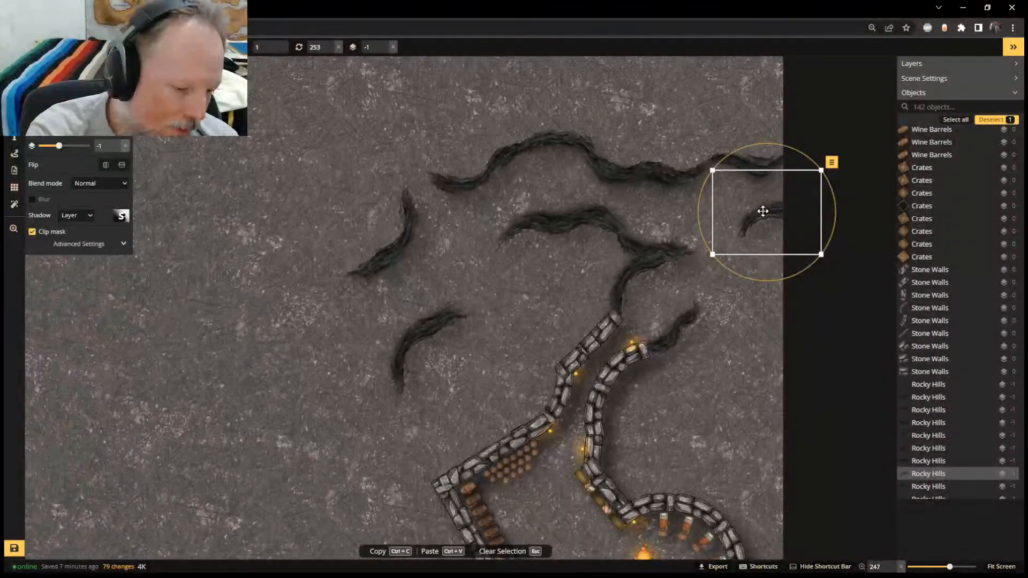
{"action": "left_click", "coordinate": [569, 224]}
{"action": "key", "text": "ctrl+c"}
{"action": "key", "text": "ctrl+v"}
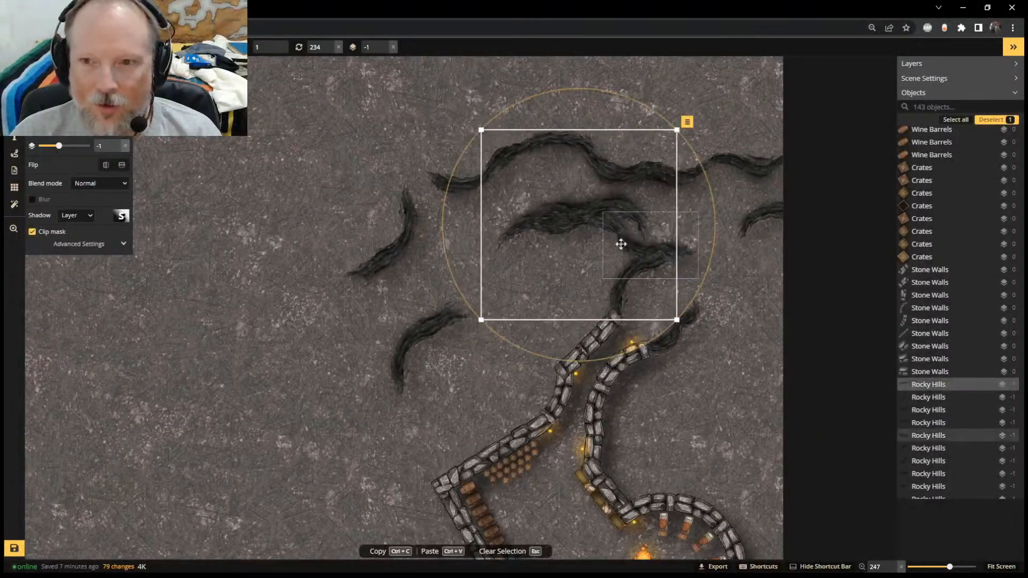
{"action": "left_click_drag", "start_coordinate": [546, 202], "coordinate": [688, 282]}
{"action": "left_click_drag", "start_coordinate": [761, 175], "coordinate": [743, 178]}
{"action": "left_click_drag", "start_coordinate": [743, 263], "coordinate": [780, 268]}
Rotate the curved Rocky Hills stamp at the east edge to 287 and join it to the upper end of the southeast rock line
{"action": "left_click", "coordinate": [778, 222]}
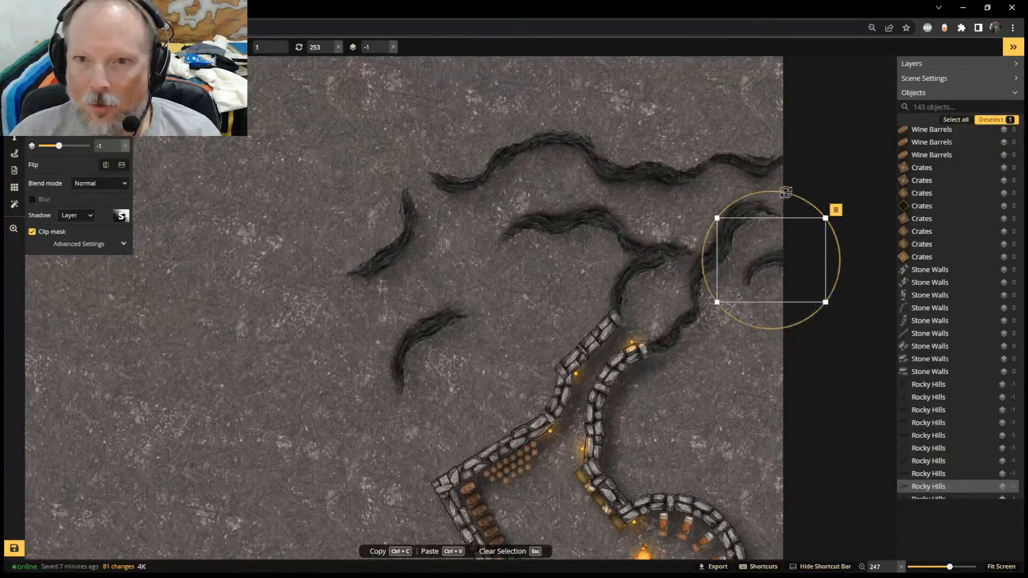
{"action": "left_click_drag", "start_coordinate": [785, 191], "coordinate": [822, 210]}
{"action": "left_click_drag", "start_coordinate": [753, 258], "coordinate": [767, 207]}
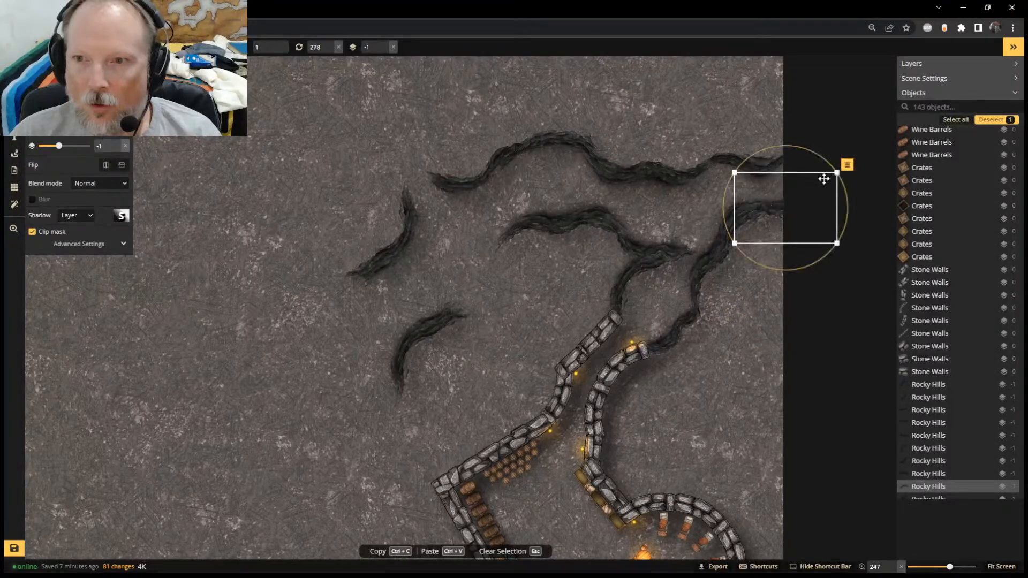
{"action": "left_click_drag", "start_coordinate": [825, 162], "coordinate": [836, 165]}
{"action": "left_click_drag", "start_coordinate": [785, 202], "coordinate": [785, 204]}
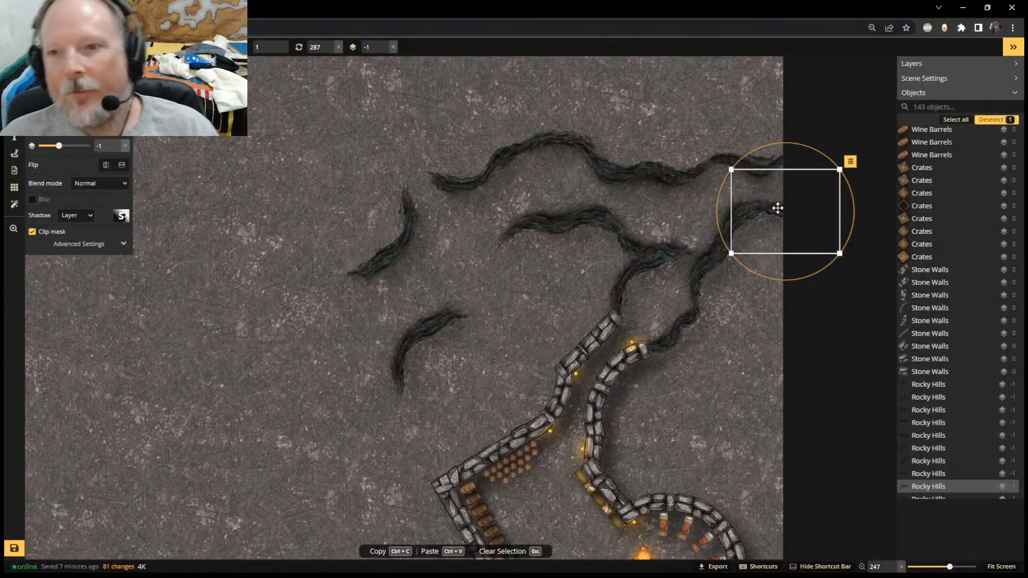
{"action": "left_click", "coordinate": [655, 91]}
{"action": "left_click", "coordinate": [774, 307]}
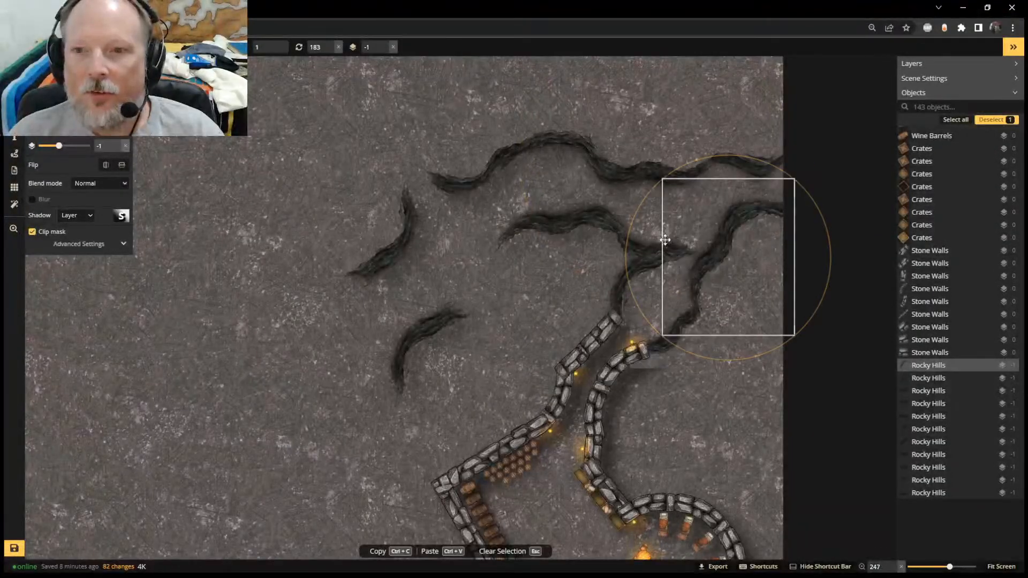
{"action": "left_click", "coordinate": [351, 121]}
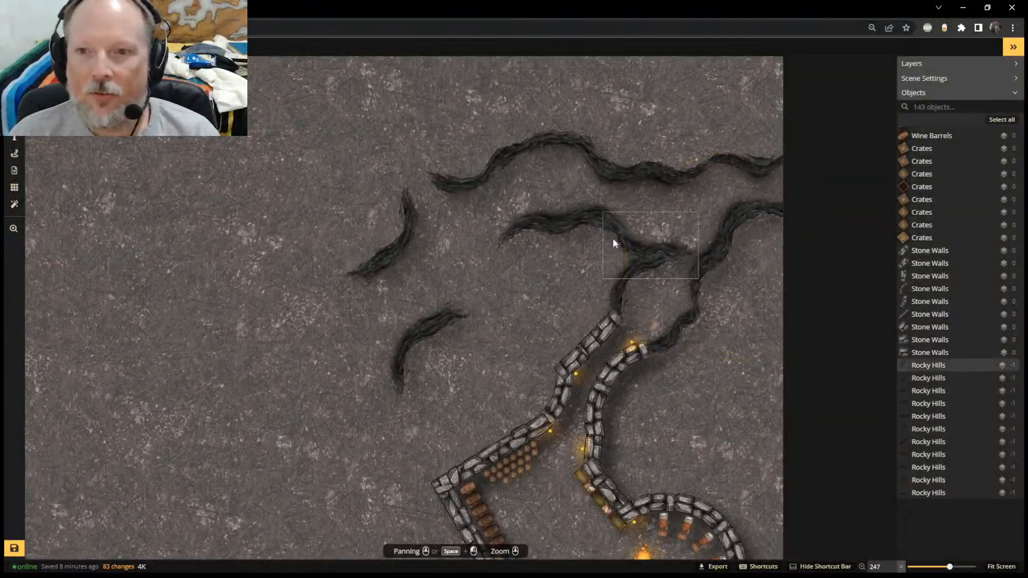
Move the small connecting Rocky Hills stamp and the large curve off the northwest passage wall into the open rock to the west
{"action": "left_click", "coordinate": [637, 253]}
{"action": "left_click_drag", "start_coordinate": [638, 252], "coordinate": [242, 364]}
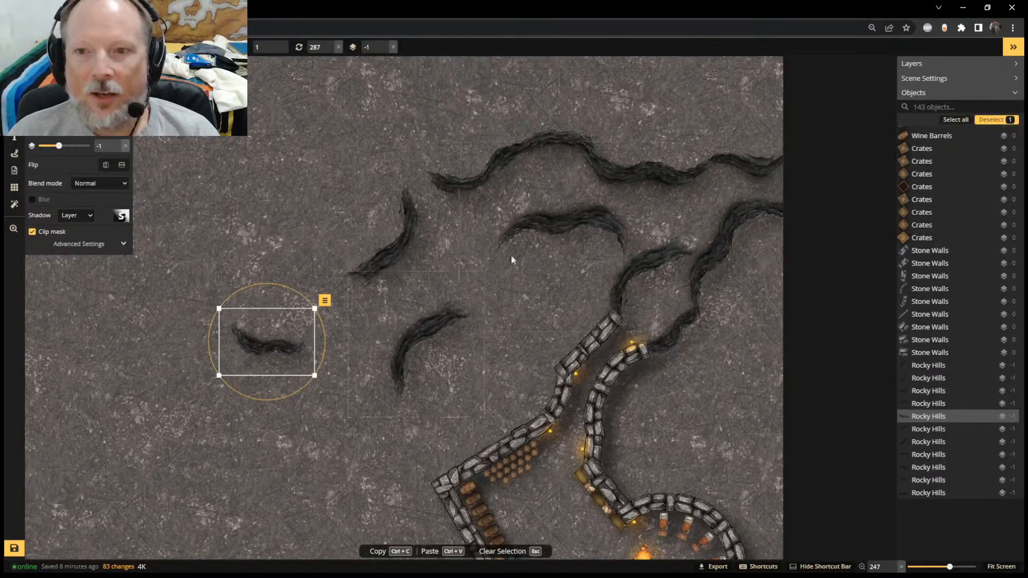
{"action": "left_click_drag", "start_coordinate": [648, 250], "coordinate": [297, 191]}
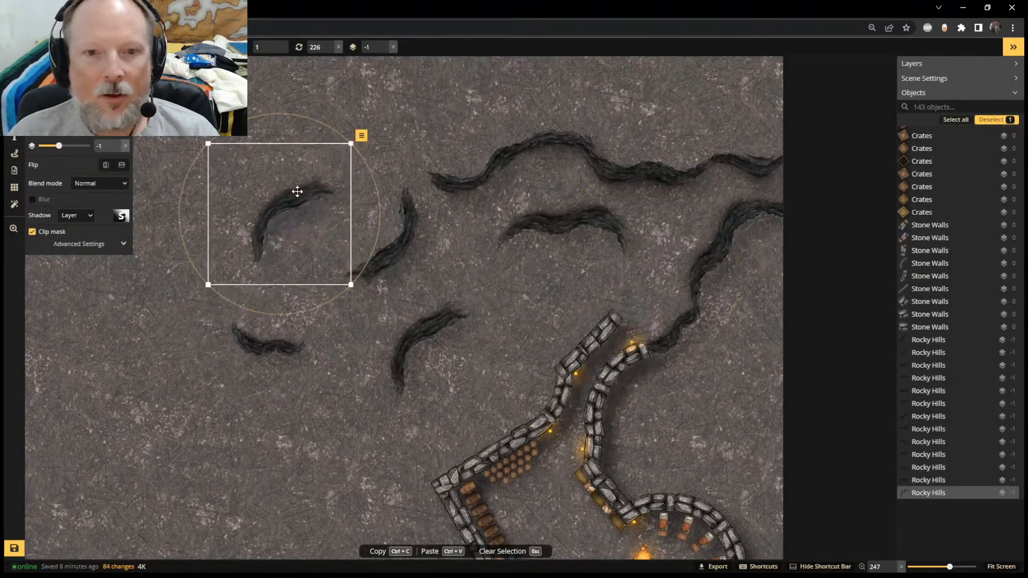
Place a copy of the small Rocky Hills stamp, rotated to 27, at the western stone wall's end and join the wavy stamp to it
{"action": "left_click", "coordinate": [551, 222]}
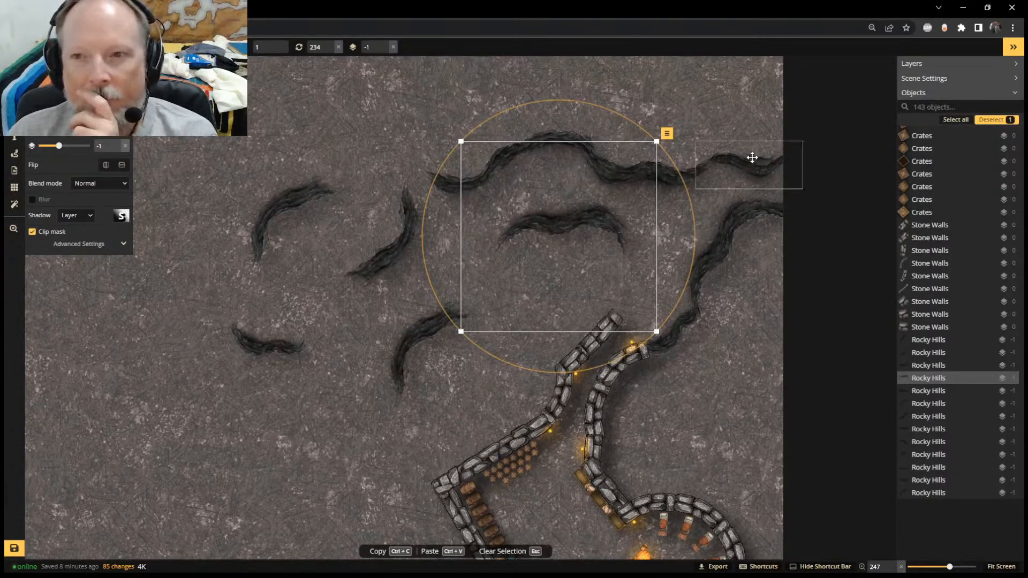
{"action": "mouse_move", "coordinate": [752, 157]}
{"action": "left_mouse_down"}
{"action": "mouse_move", "coordinate": [602, 289]}
{"action": "mouse_move", "coordinate": [783, 156]}
{"action": "mouse_move", "coordinate": [764, 166]}
{"action": "left_mouse_up"}
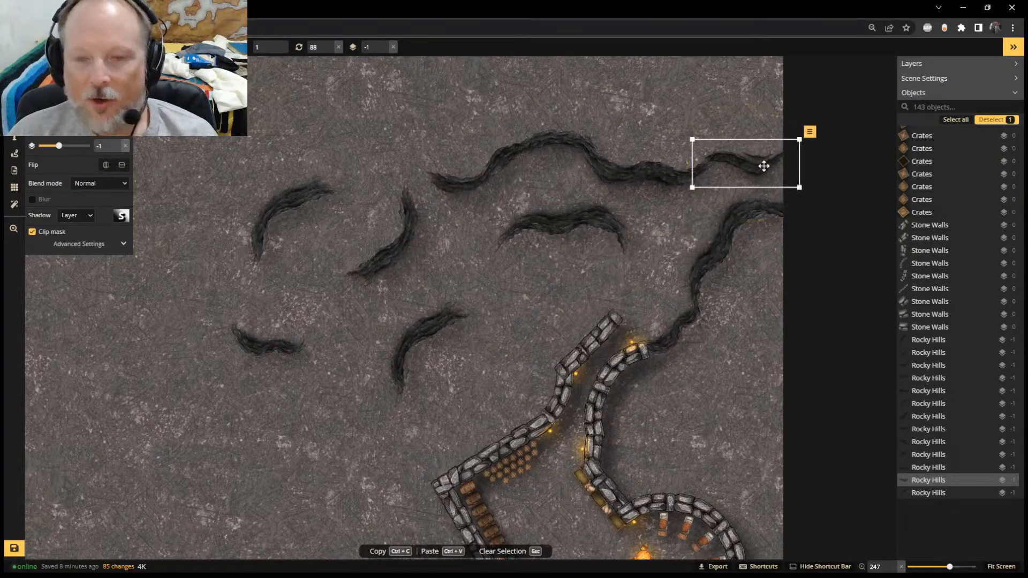
{"action": "key", "text": "ctrl+v"}
{"action": "left_click_drag", "start_coordinate": [645, 231], "coordinate": [562, 289]}
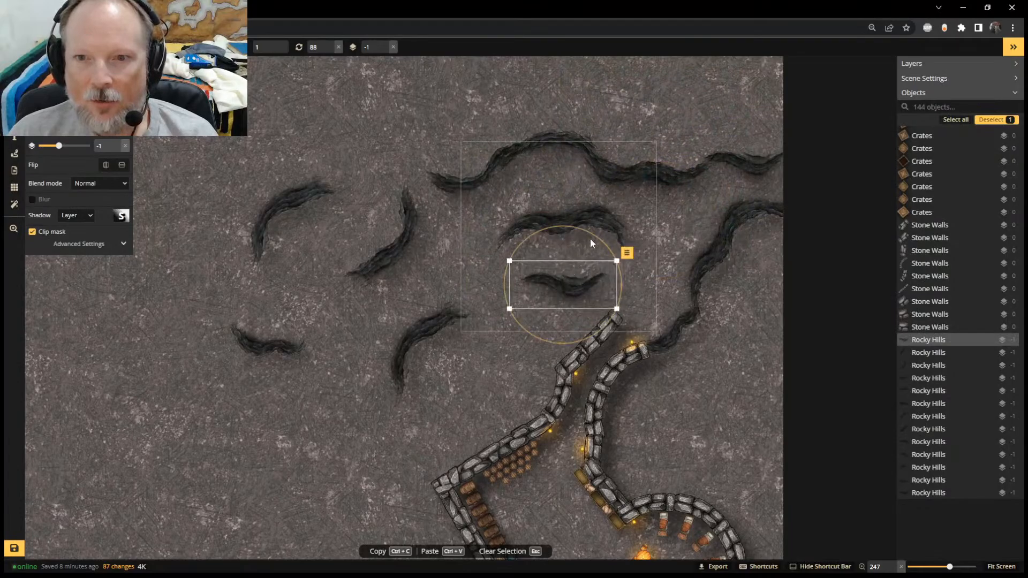
{"action": "left_click_drag", "start_coordinate": [585, 229], "coordinate": [517, 239]}
{"action": "left_click_drag", "start_coordinate": [561, 266], "coordinate": [628, 275]}
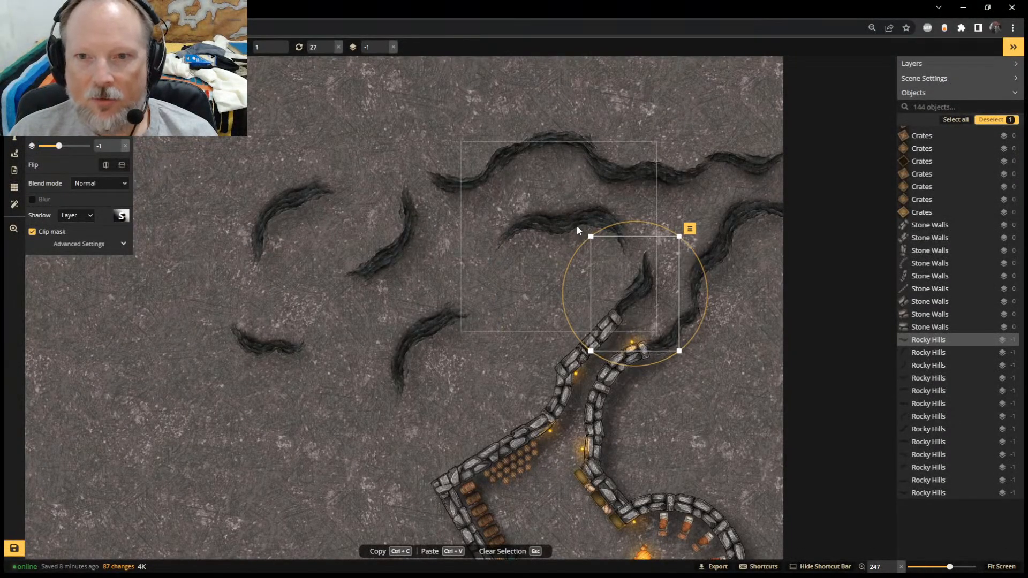
{"action": "left_click_drag", "start_coordinate": [578, 223], "coordinate": [602, 248]}
Rotate the wavy Rocky Hills stamp to 257 and refit it to the small stamp above the western stone wall
{"action": "left_click", "coordinate": [533, 134]}
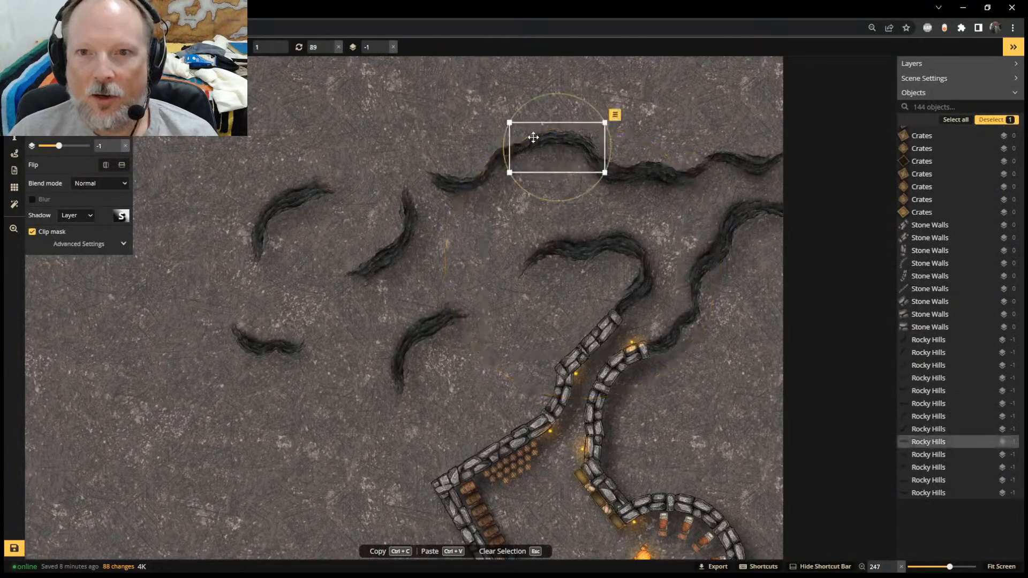
{"action": "left_click", "coordinate": [583, 252]}
{"action": "left_click_drag", "start_coordinate": [609, 129], "coordinate": [658, 150]}
{"action": "left_click_drag", "start_coordinate": [608, 268], "coordinate": [615, 253]}
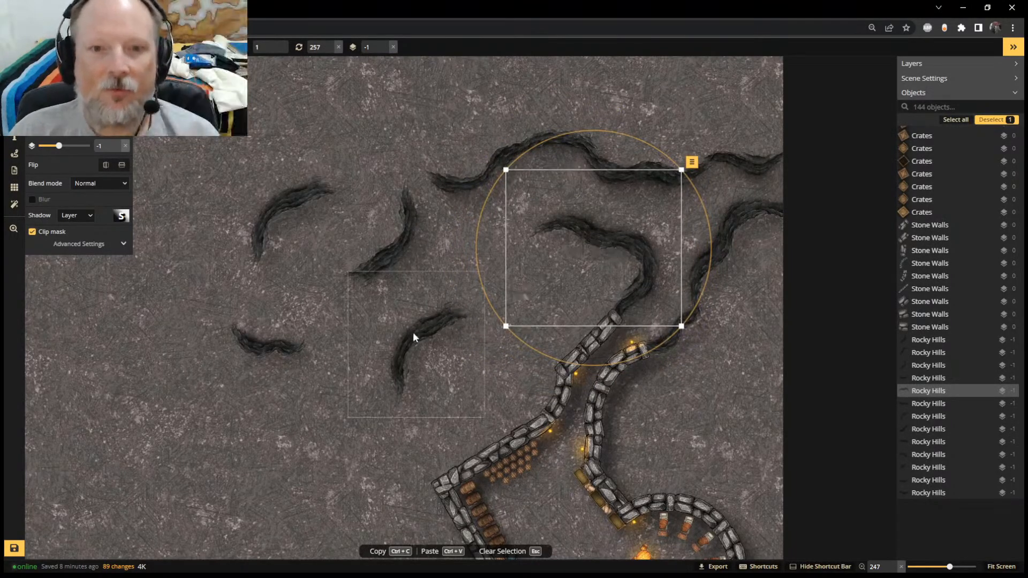
Move the curved Rocky Hills stamp from the open rock to the wavy stamp's western end, rotated to 242
{"action": "left_click", "coordinate": [419, 348]}
{"action": "left_click_drag", "start_coordinate": [420, 349], "coordinate": [507, 259]}
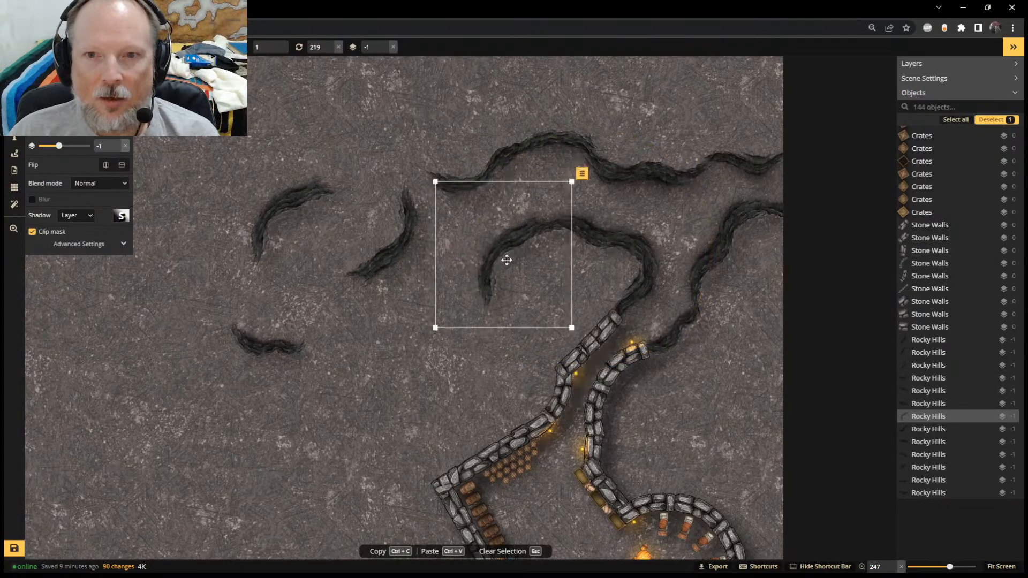
{"action": "left_click_drag", "start_coordinate": [475, 159], "coordinate": [514, 157]}
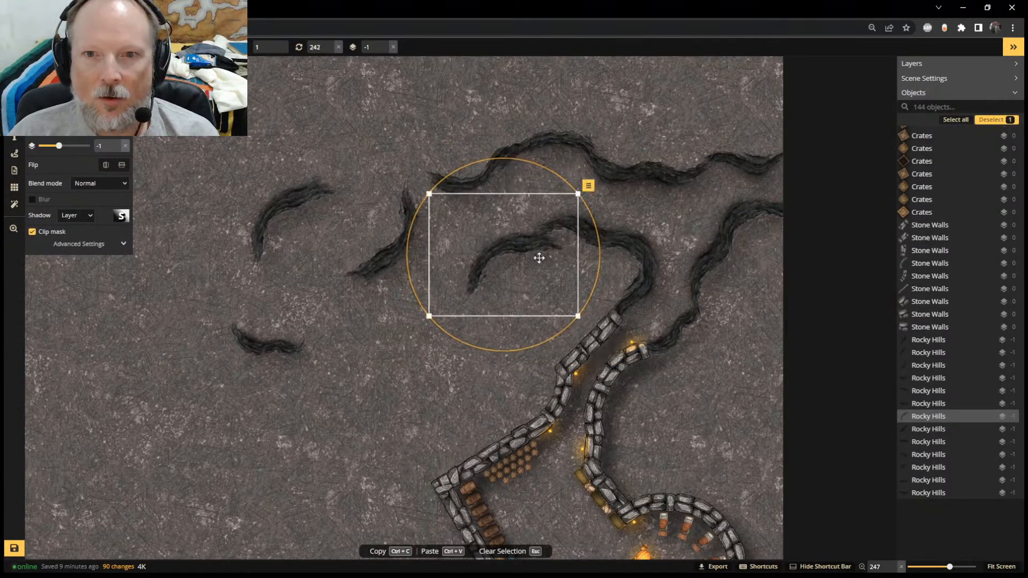
{"action": "mouse_move", "coordinate": [539, 257]}
{"action": "left_mouse_down"}
{"action": "mouse_move", "coordinate": [537, 245]}
{"action": "mouse_move", "coordinate": [540, 255]}
{"action": "left_mouse_up"}
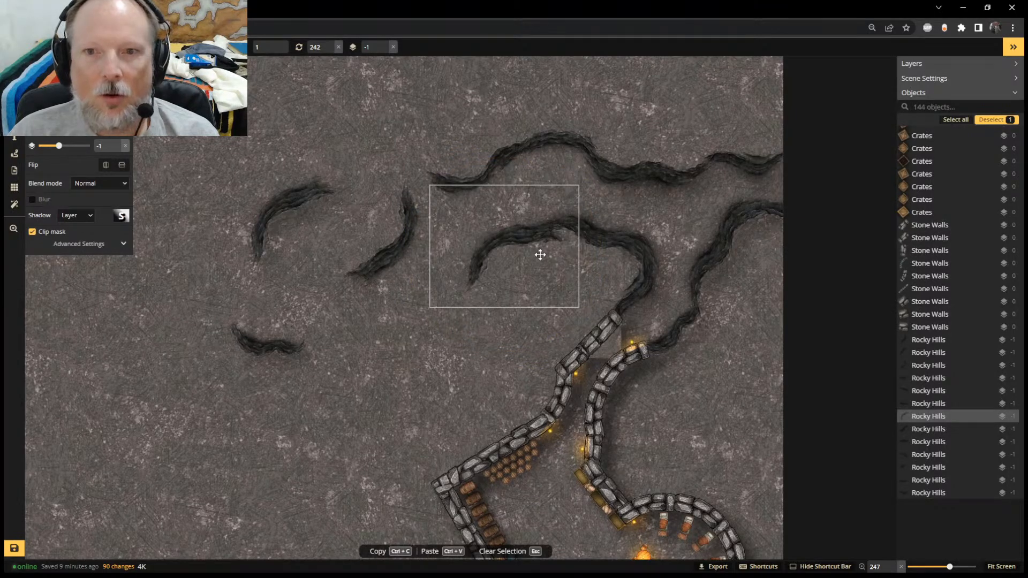
{"action": "left_click_drag", "start_coordinate": [540, 254], "coordinate": [540, 254]}
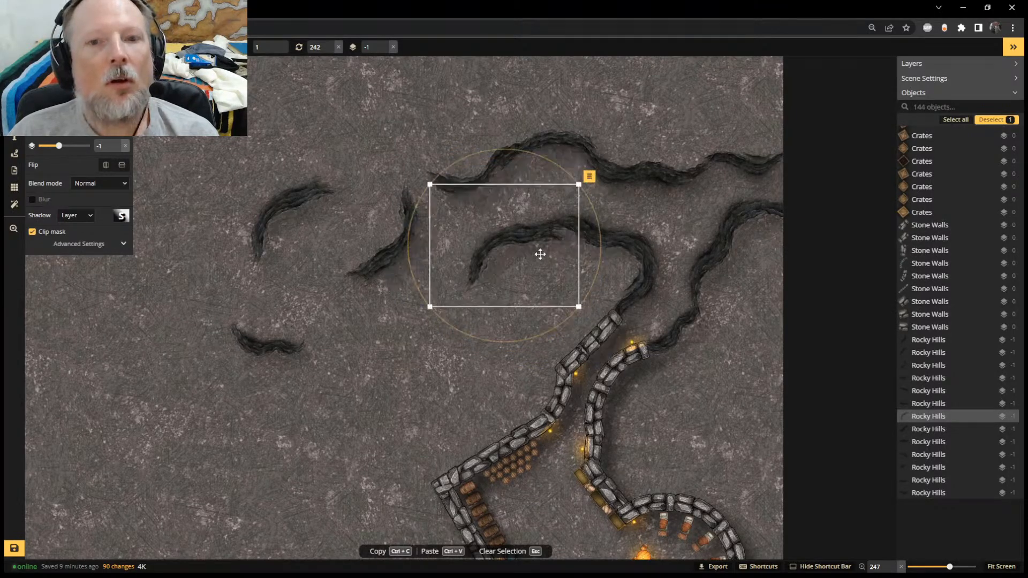
Move the westernmost curved Rocky Hills stamp south into the open rock, and try the other curve at the northern rock line's west end
{"action": "left_click", "coordinate": [399, 244]}
{"action": "left_click_drag", "start_coordinate": [276, 210], "coordinate": [432, 392]}
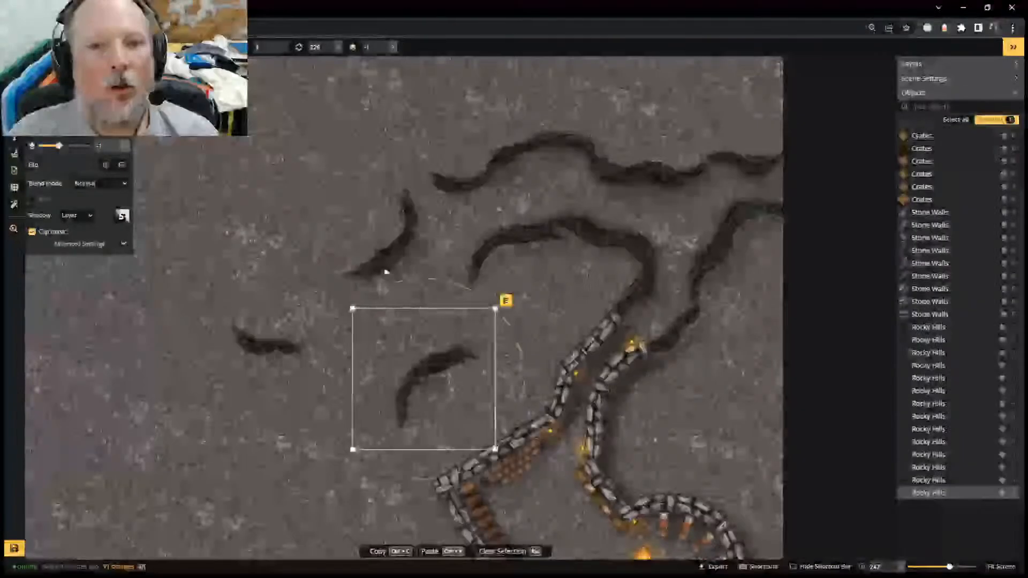
{"action": "left_click", "coordinate": [392, 256]}
{"action": "left_click_drag", "start_coordinate": [415, 152], "coordinate": [463, 192]}
{"action": "left_click_drag", "start_coordinate": [427, 252], "coordinate": [411, 200]}
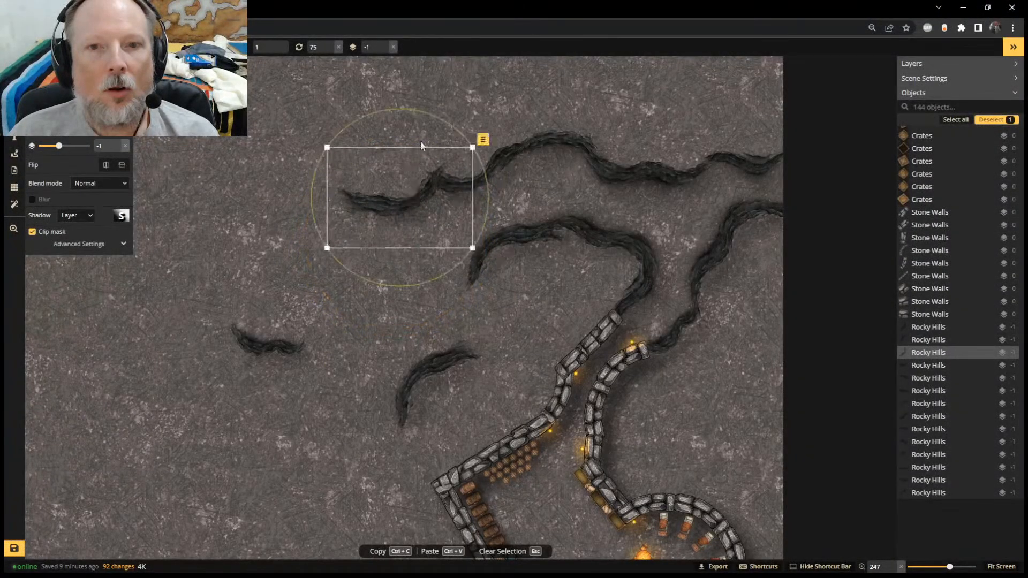
{"action": "left_click_drag", "start_coordinate": [436, 124], "coordinate": [448, 132]}
Set the trial curve aside in the southwestern open rock, and rotate the curved stamp near the storage room wall to 87
{"action": "left_click_drag", "start_coordinate": [402, 195], "coordinate": [294, 227]}
{"action": "mouse_move", "coordinate": [266, 173]}
{"action": "left_mouse_down"}
{"action": "mouse_move", "coordinate": [335, 161]}
{"action": "mouse_move", "coordinate": [368, 244]}
{"action": "mouse_move", "coordinate": [336, 290]}
{"action": "mouse_move", "coordinate": [337, 164]}
{"action": "mouse_move", "coordinate": [267, 155]}
{"action": "mouse_move", "coordinate": [249, 170]}
{"action": "left_mouse_up"}
{"action": "left_click_drag", "start_coordinate": [268, 225], "coordinate": [182, 386]}
{"action": "left_click", "coordinate": [453, 391]}
{"action": "left_click_drag", "start_coordinate": [420, 296], "coordinate": [220, 419]}
Rotate the small connecting Rocky Hills stamp to 72 and join it to the west end of the northern rock line
{"action": "left_click_drag", "start_coordinate": [271, 344], "coordinate": [356, 265]}
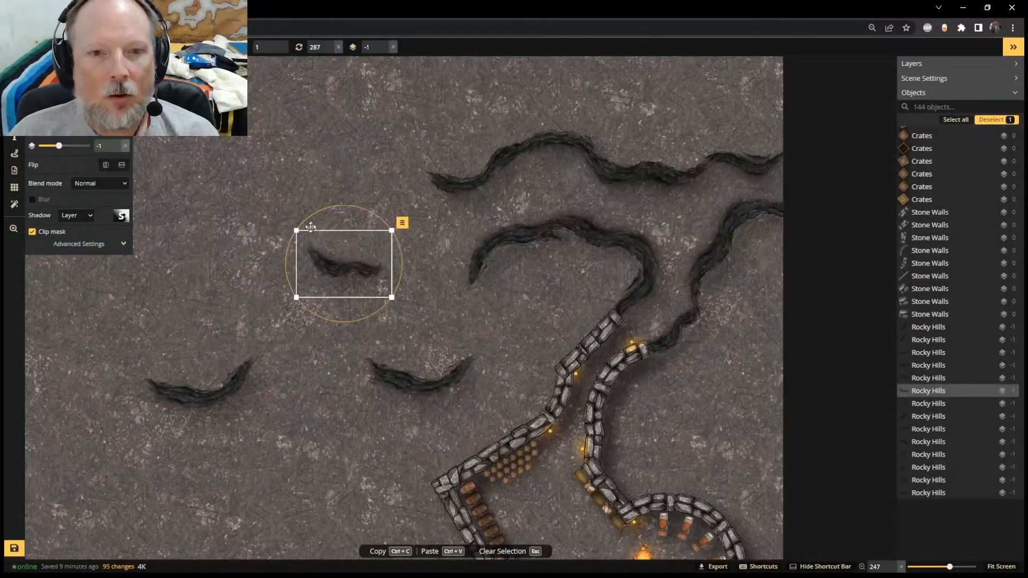
{"action": "left_click_drag", "start_coordinate": [311, 227], "coordinate": [428, 306]}
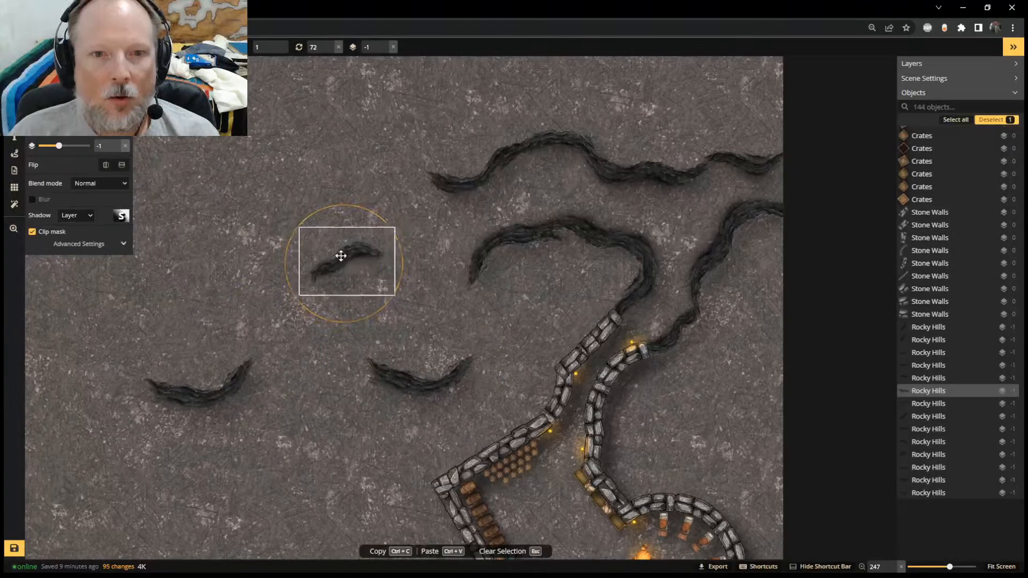
{"action": "left_click_drag", "start_coordinate": [339, 255], "coordinate": [397, 187]}
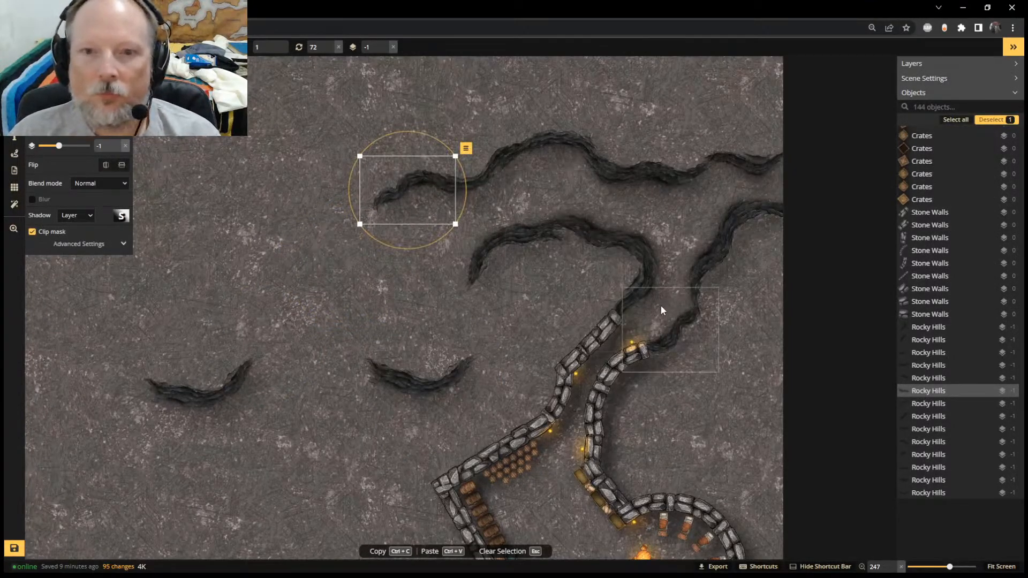
Copy the long wavy Rocky Hills stamp from the eastern rock line, rotate the copy, and place it in the northwestern open rock
{"action": "left_click", "coordinate": [748, 250]}
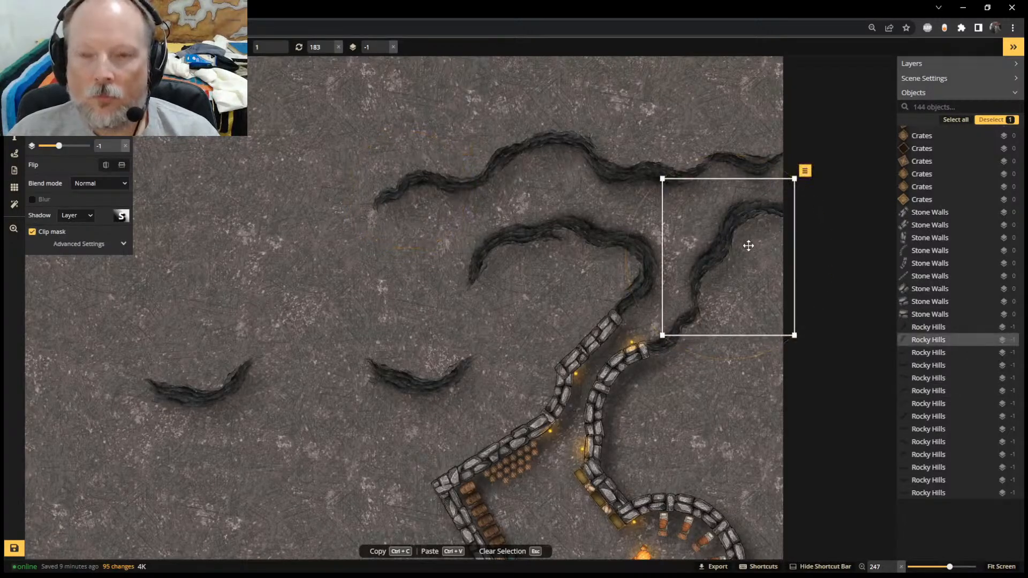
{"action": "key", "text": "ctrl+c"}
{"action": "key", "text": "ctrl+v"}
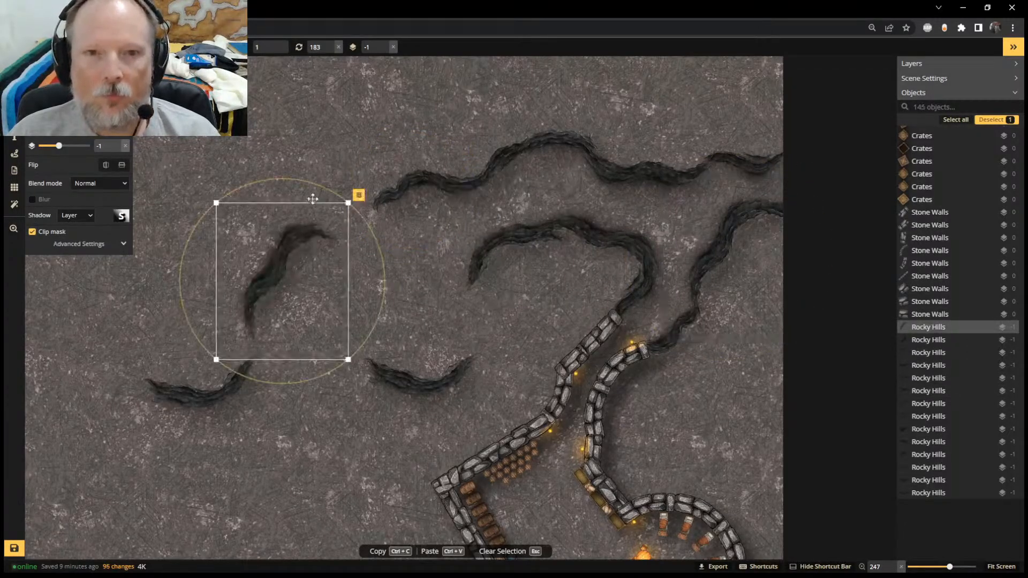
{"action": "left_click", "coordinate": [346, 198], "text": "shift"}
{"action": "left_click", "coordinate": [284, 247]}
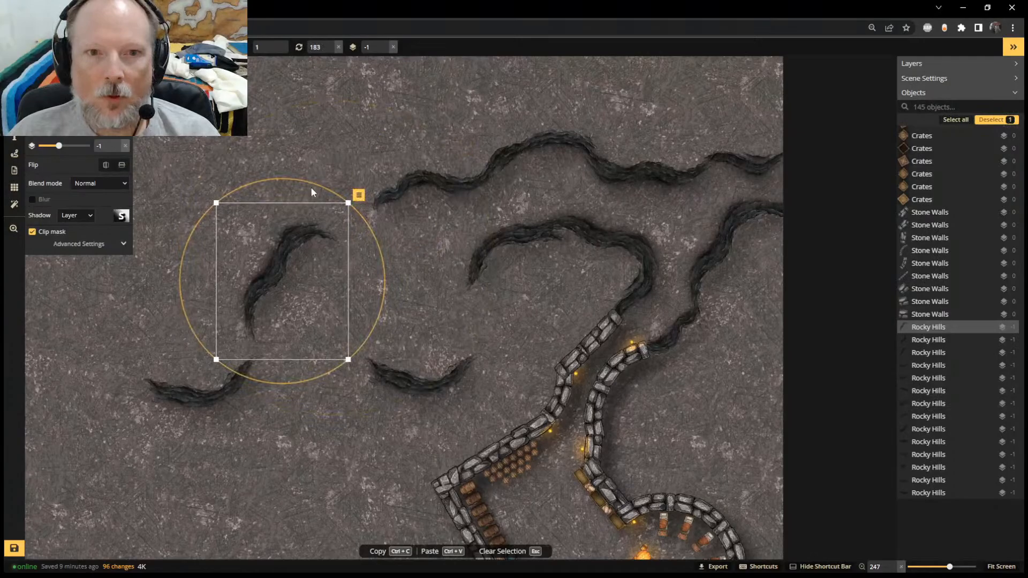
{"action": "left_click_drag", "start_coordinate": [322, 187], "coordinate": [379, 244]}
{"action": "left_click_drag", "start_coordinate": [301, 303], "coordinate": [261, 154]}
Copy the small Rocky Hills stamp above the western stone wall and place the copy, rotated to 264, in the southwestern open rock
{"action": "left_click", "coordinate": [644, 258]}
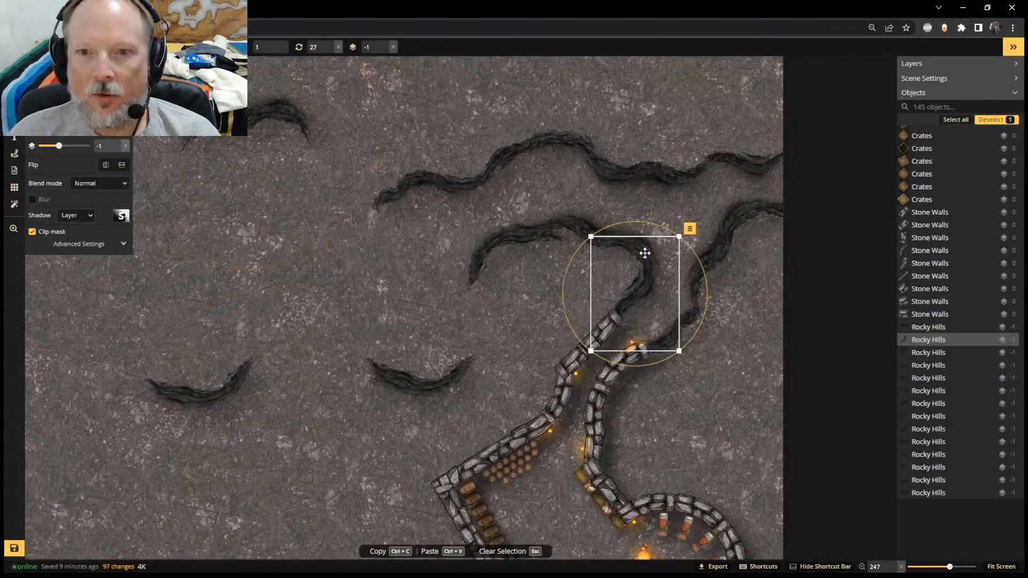
{"action": "key", "text": "ctrl+c"}
{"action": "key", "text": "ctrl+v"}
{"action": "left_click_drag", "start_coordinate": [446, 246], "coordinate": [423, 273]}
{"action": "left_click_drag", "start_coordinate": [439, 216], "coordinate": [286, 440]}
Place a copy of the wavy Rocky Hills stamp from the passage bend in the western open rock, rotated to 231
{"action": "left_click", "coordinate": [635, 249]}
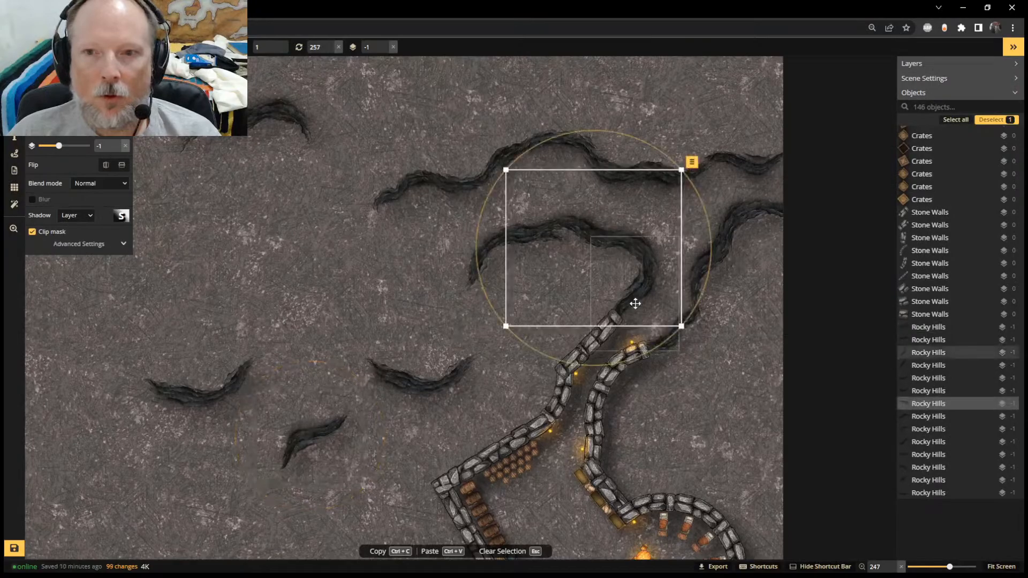
{"action": "left_click", "coordinate": [635, 304]}
{"action": "key", "text": "ctrl+v"}
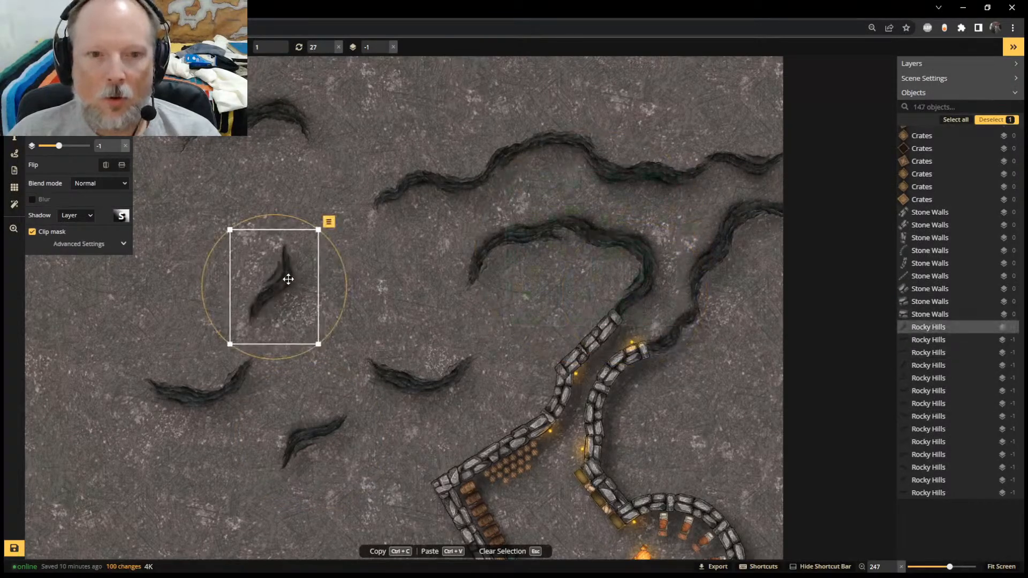
{"action": "key", "text": "ctrl+z"}
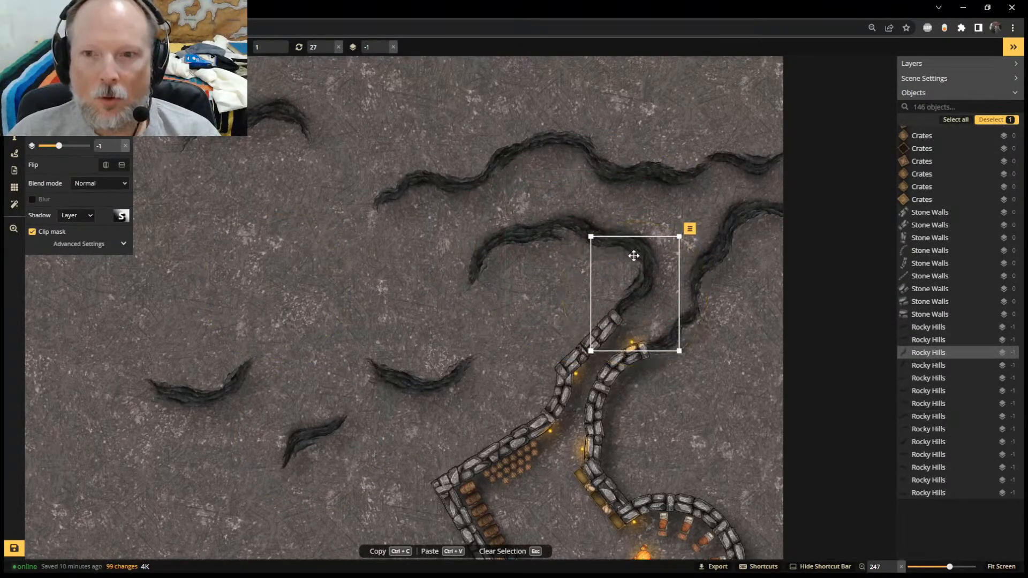
{"action": "left_click", "coordinate": [631, 224]}
{"action": "key", "text": "ctrl+v"}
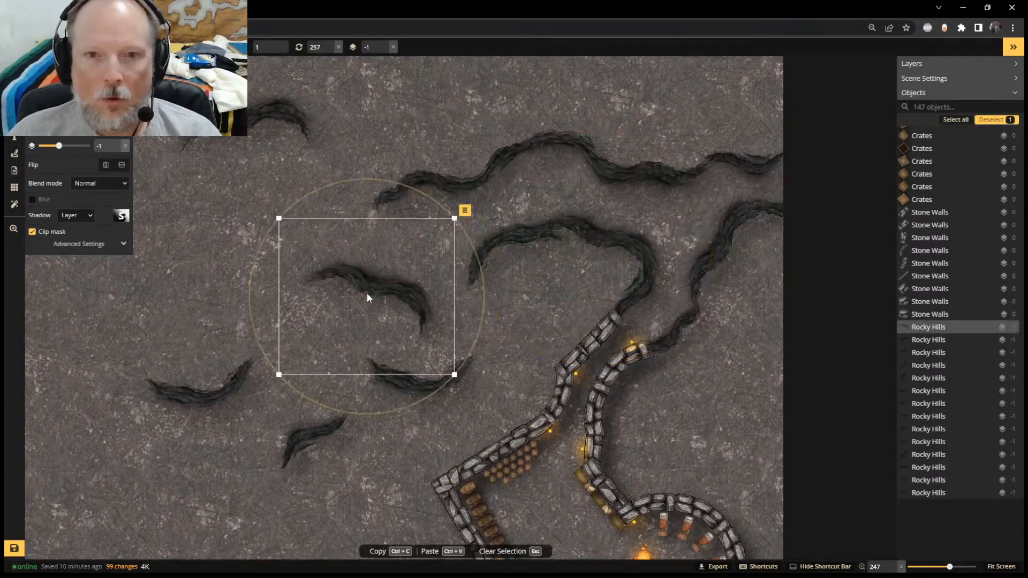
{"action": "left_click_drag", "start_coordinate": [309, 195], "coordinate": [244, 209]}
{"action": "left_click_drag", "start_coordinate": [379, 287], "coordinate": [190, 302]}
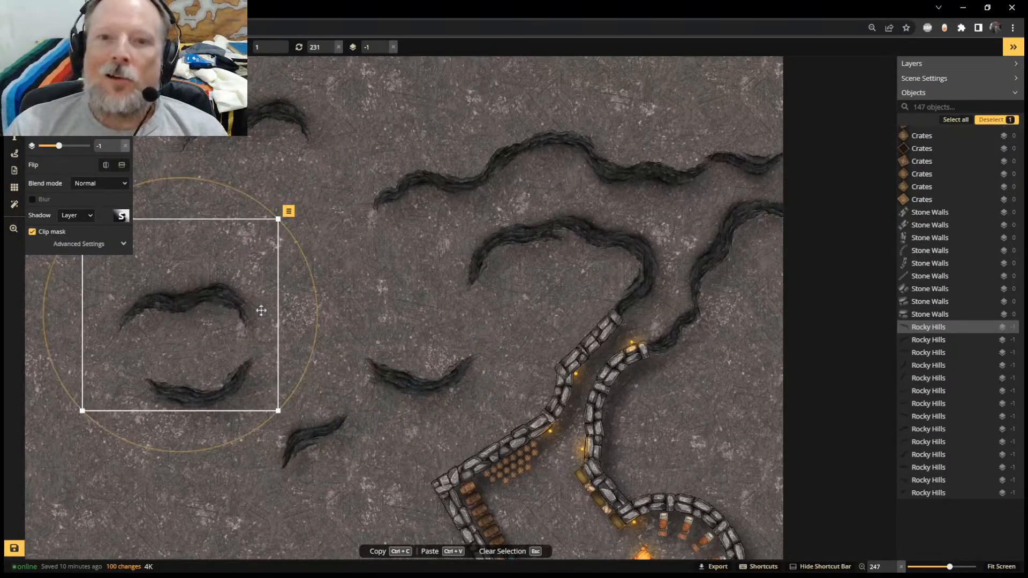
Rotate the curved Rocky Hills stamp at the southern rock line's west end to 256 and refit it to the line
{"action": "left_click", "coordinate": [475, 280]}
{"action": "left_click_drag", "start_coordinate": [511, 152], "coordinate": [532, 164]}
{"action": "left_click_drag", "start_coordinate": [533, 258], "coordinate": [532, 242]}
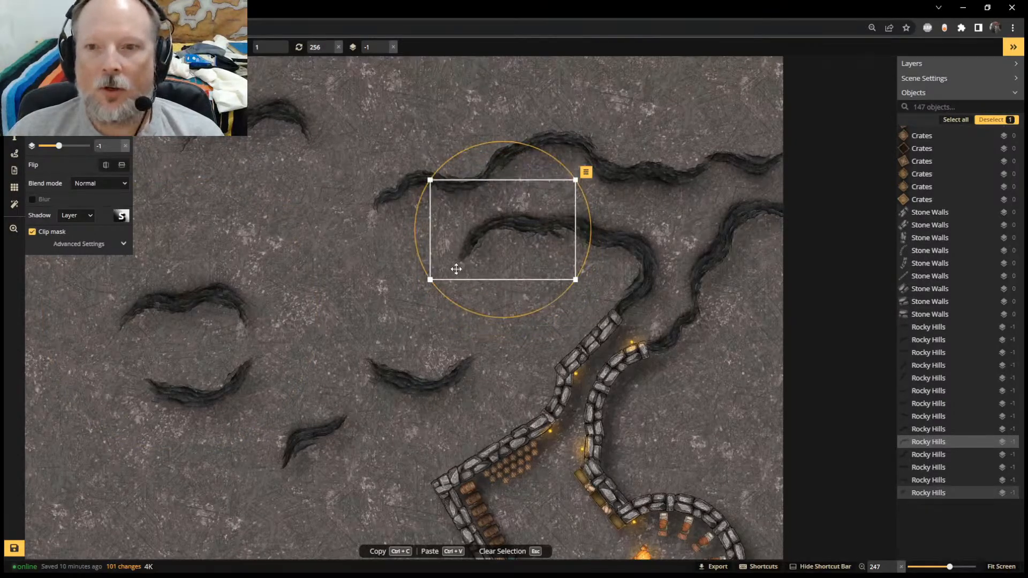
Extend the southern rock line westward with a rotated copy of the small Rocky Hills stamp from the northern line's east end
{"action": "left_click", "coordinate": [722, 244]}
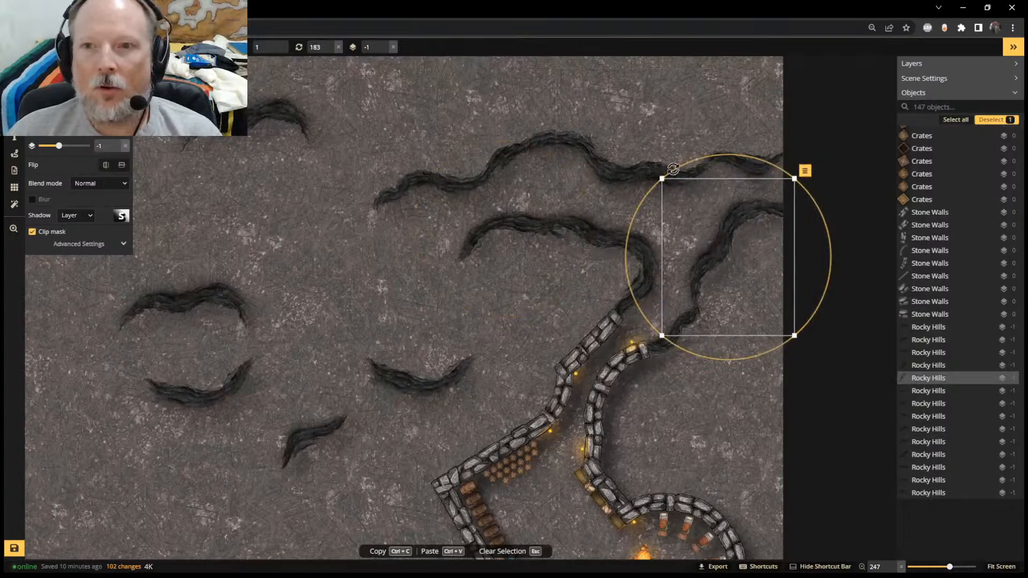
{"action": "left_click", "coordinate": [742, 131]}
{"action": "left_click", "coordinate": [757, 144]}
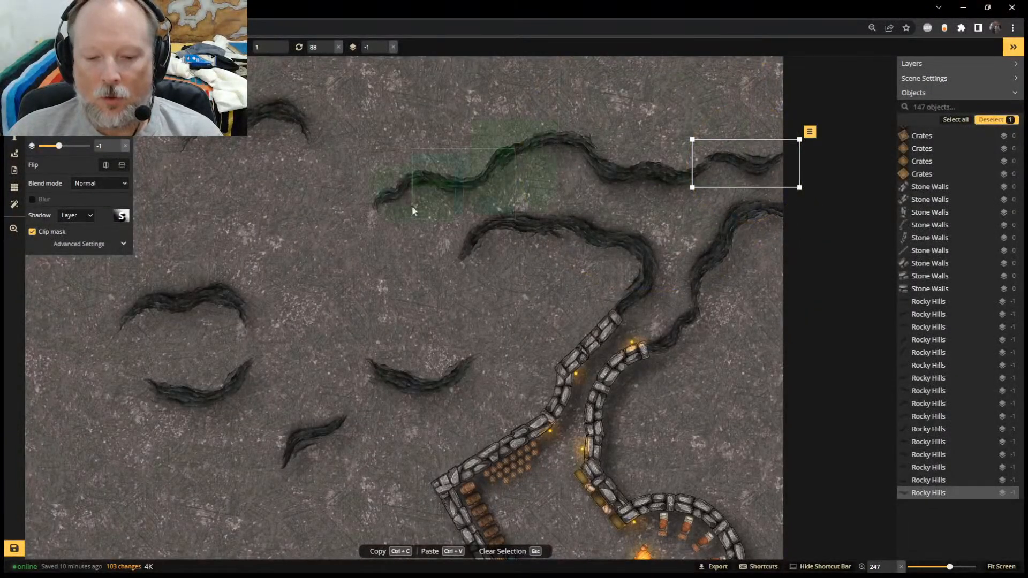
{"action": "key", "text": "ctrl+v"}
{"action": "left_click_drag", "start_coordinate": [262, 172], "coordinate": [254, 292]}
{"action": "left_click_drag", "start_coordinate": [281, 230], "coordinate": [444, 243]}
Move the wavy Rocky Hills copy in the western open rock slightly north
{"action": "left_click", "coordinate": [309, 424]}
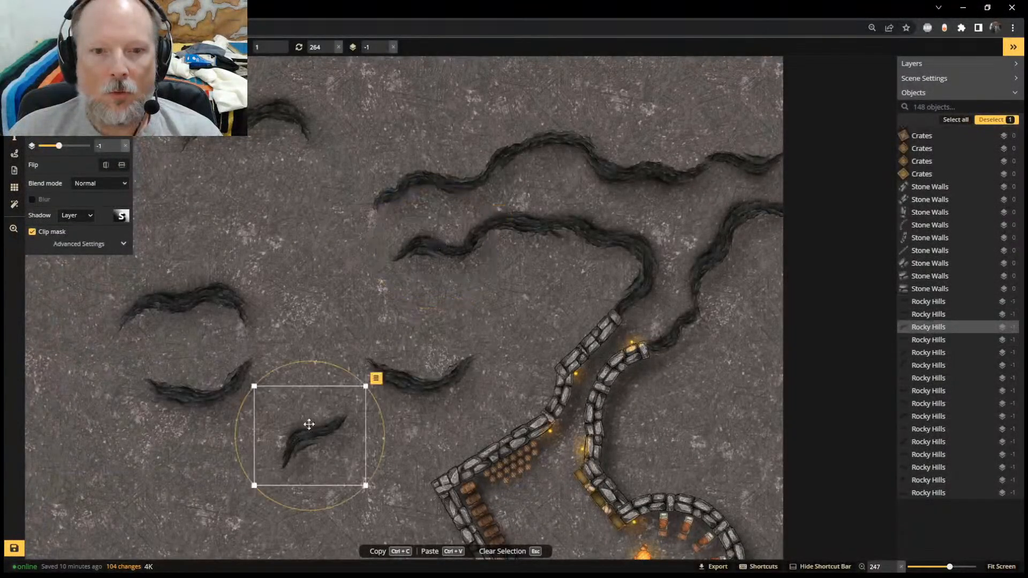
{"action": "left_click", "coordinate": [420, 376]}
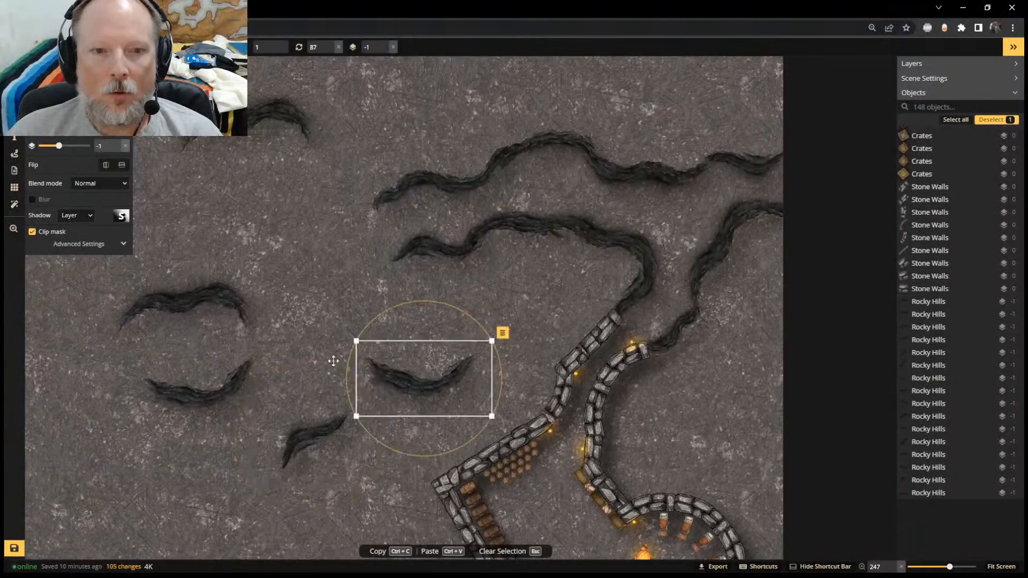
{"action": "left_click_drag", "start_coordinate": [195, 299], "coordinate": [176, 259]}
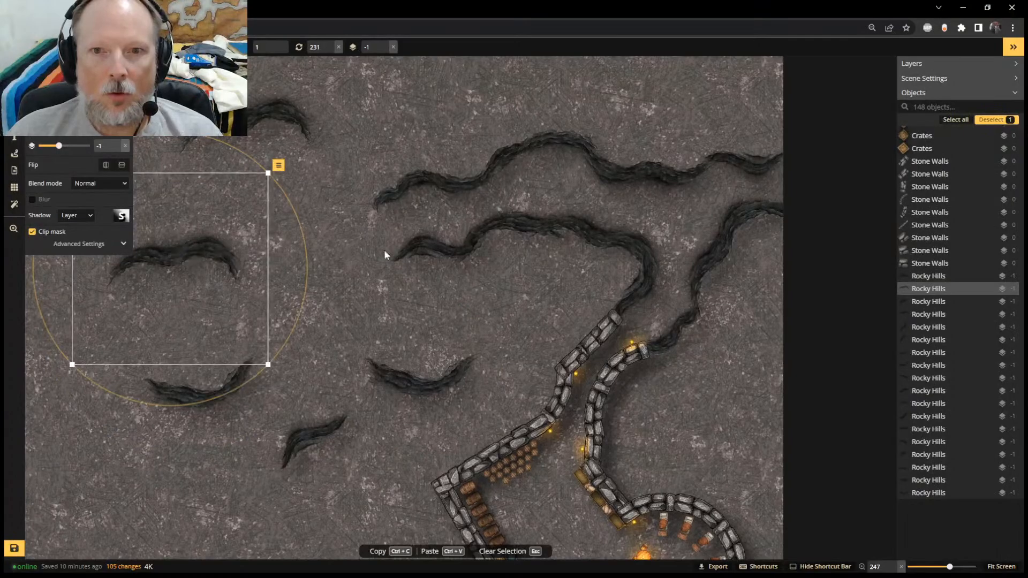
Extend the southern rock line's west end with a copy of the bend's wavy Rocky Hills stamp, rotated to 226
{"action": "left_click", "coordinate": [585, 230]}
{"action": "key", "text": "ctrl+c"}
{"action": "key", "text": "ctrl+v"}
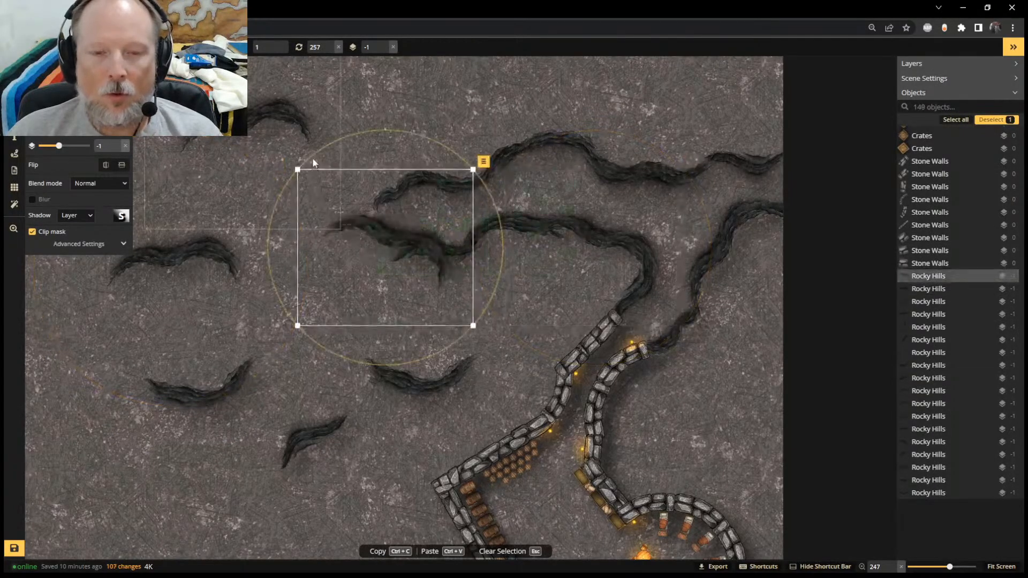
{"action": "left_click_drag", "start_coordinate": [327, 146], "coordinate": [282, 191]}
{"action": "left_click_drag", "start_coordinate": [358, 247], "coordinate": [362, 271]}
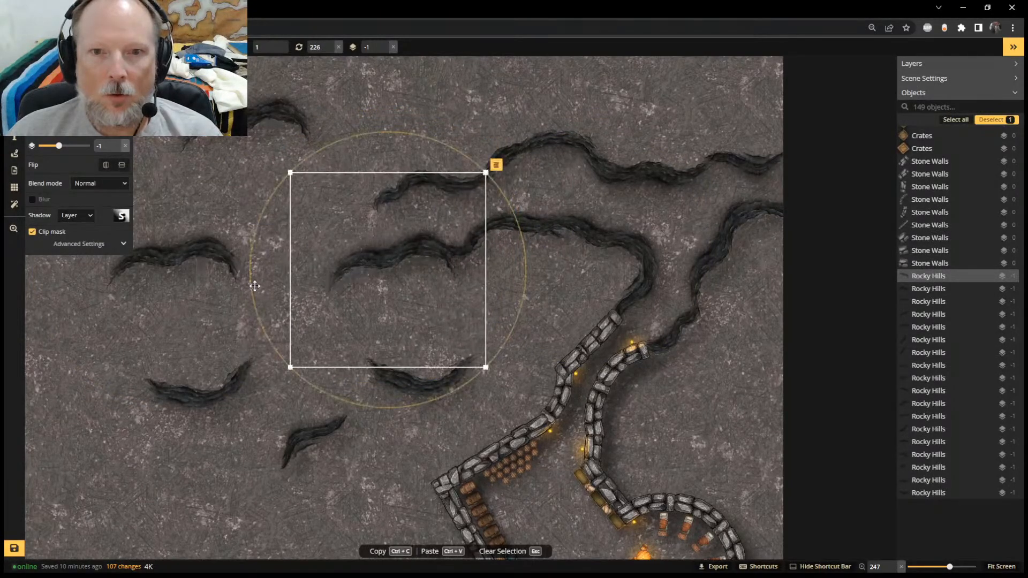
Join the curved Rocky Hills stamp from the open rock near the storage room to the northern rock line's west end
{"action": "left_click_drag", "start_coordinate": [393, 380], "coordinate": [331, 219]}
{"action": "scroll", "coordinate": [609, 282], "scroll_direction": "down", "scroll_amount": 2}
{"action": "scroll", "coordinate": [534, 323], "scroll_direction": "up", "scroll_amount": 2}
{"action": "middle_click_drag", "start_coordinate": [534, 323], "coordinate": [661, 316]}
{"action": "scroll", "coordinate": [660, 316], "scroll_direction": "down", "scroll_amount": 2}
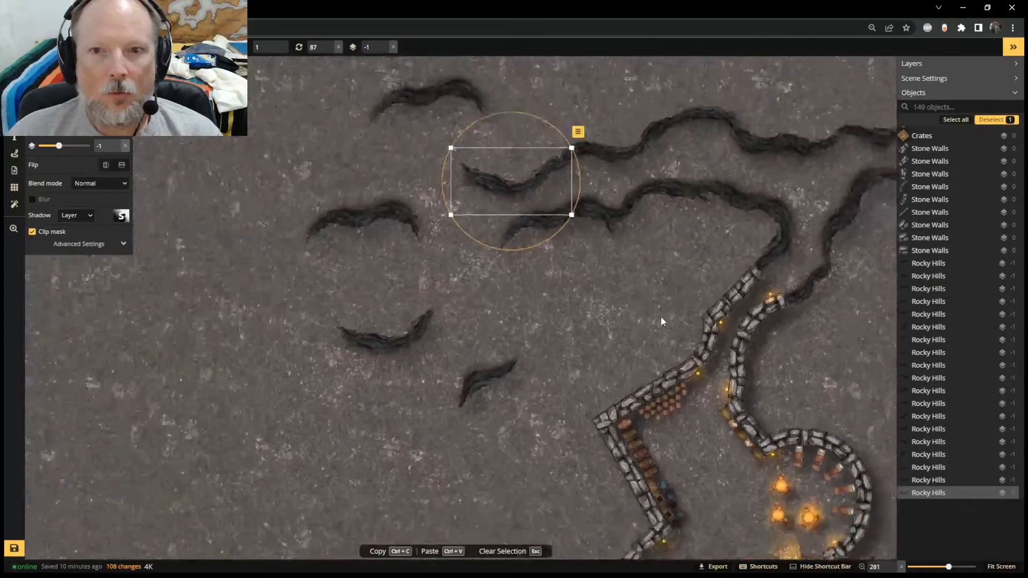
{"action": "scroll", "coordinate": [660, 317], "scroll_direction": "down", "scroll_amount": 3}
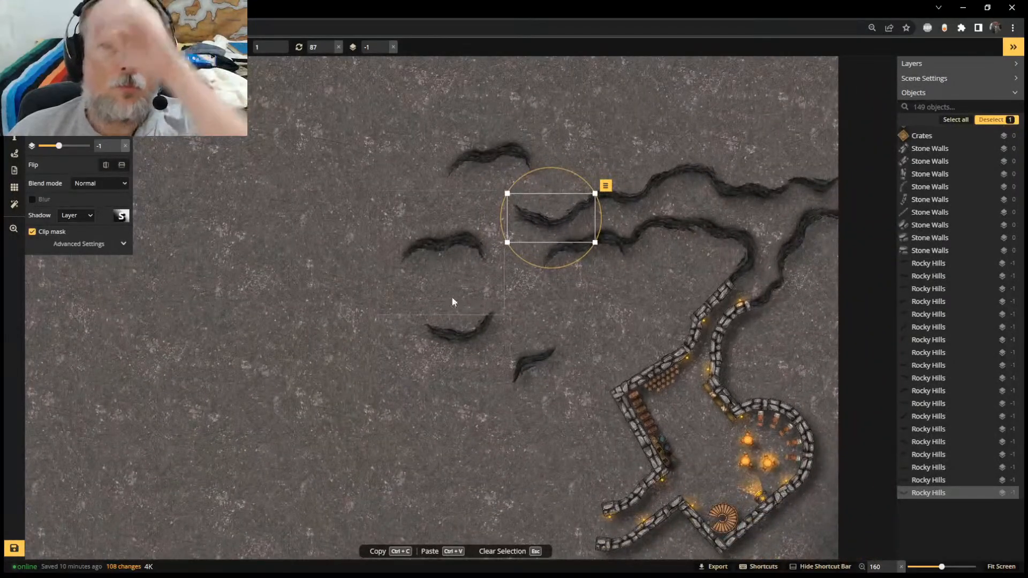
{"action": "scroll", "coordinate": [453, 256], "scroll_direction": "up", "scroll_amount": 2}
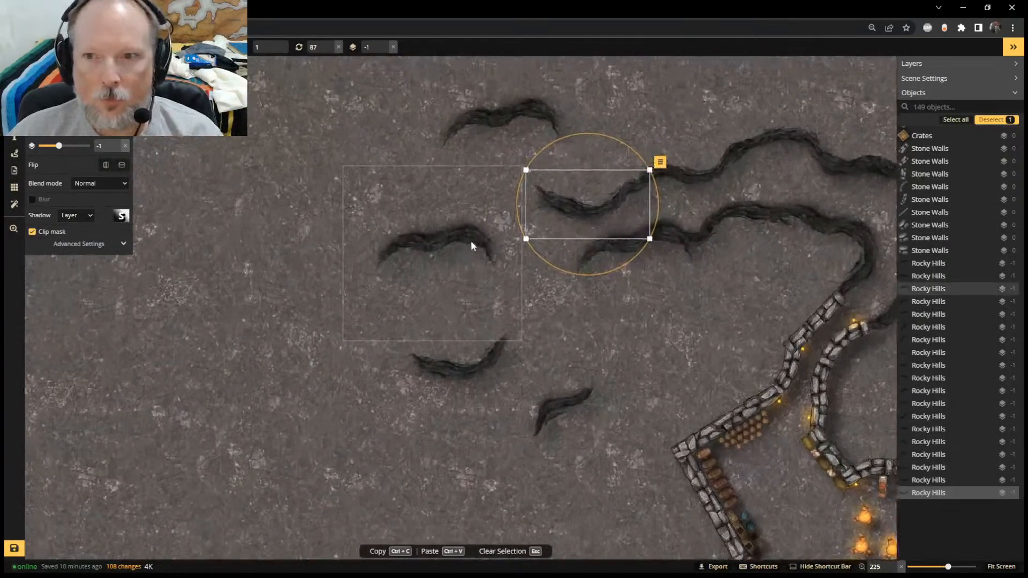
Move the wavy Rocky Hills copy farther northwest and the curved one farther southwest in the western open rock
{"action": "left_click_drag", "start_coordinate": [408, 225], "coordinate": [254, 166]}
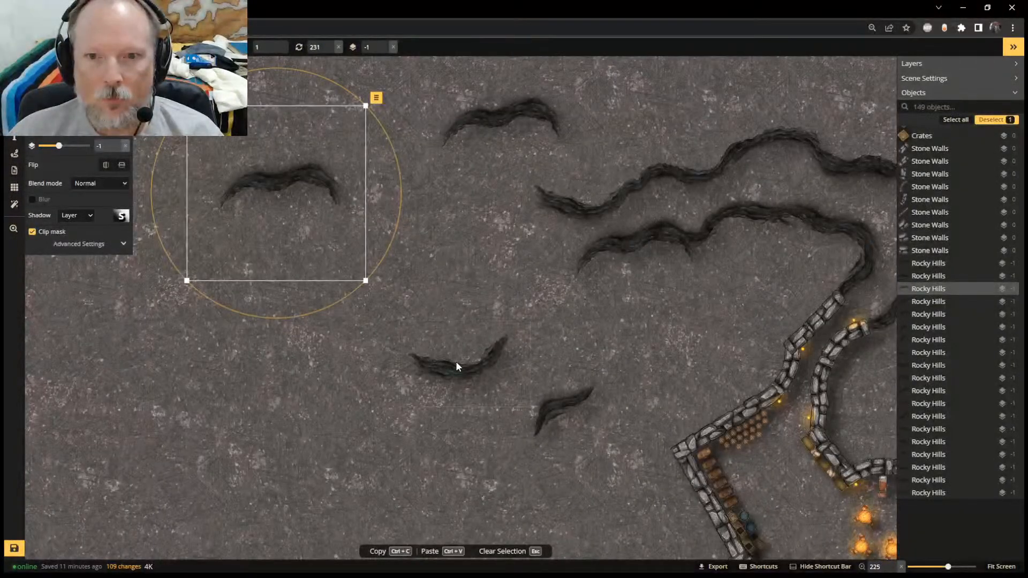
{"action": "left_click_drag", "start_coordinate": [455, 363], "coordinate": [309, 465]}
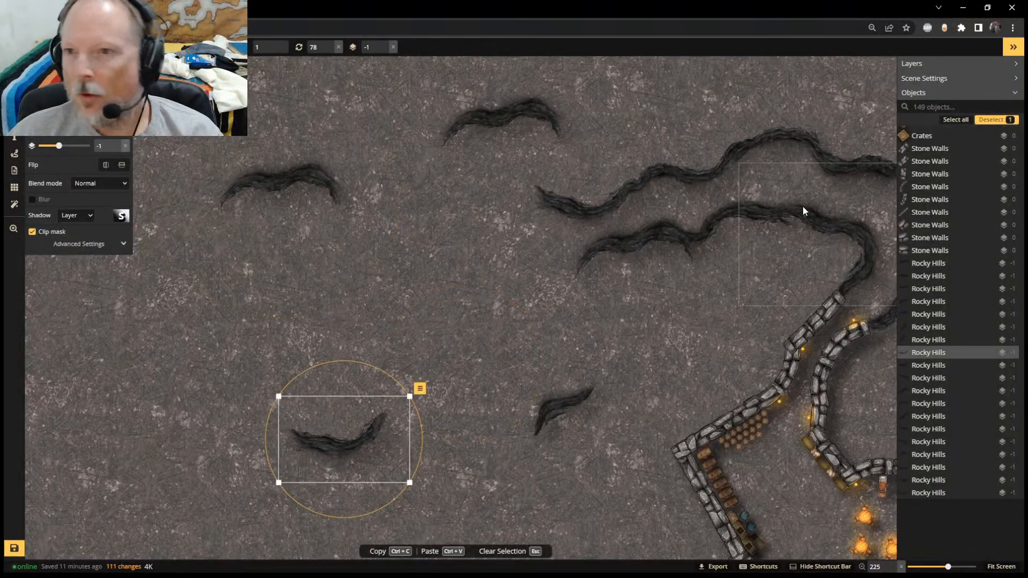
Extend the northern rock line westward with two small Rocky Hills stamps rotated to 62
{"action": "left_click", "coordinate": [875, 166]}
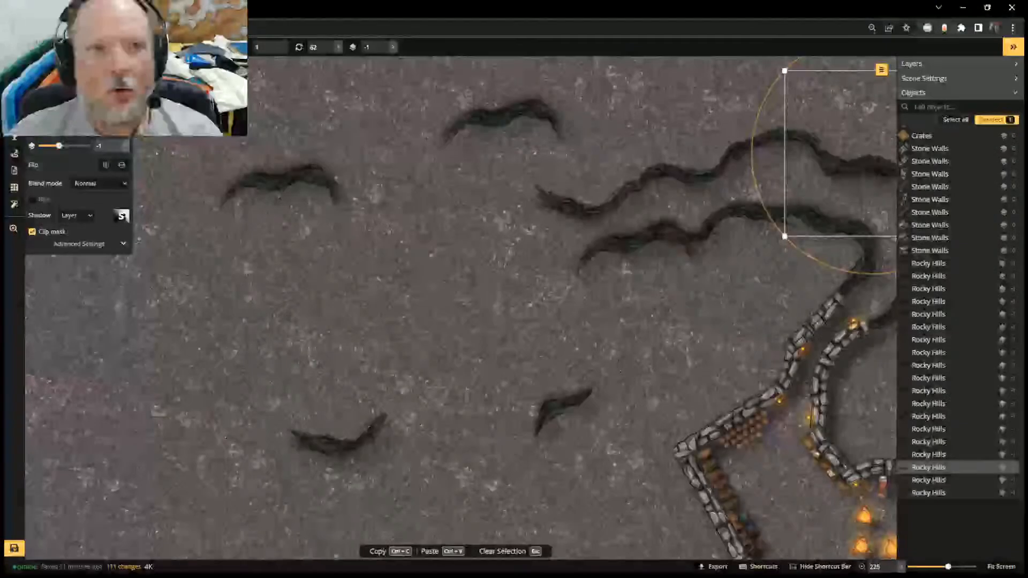
{"action": "key", "text": "Escape"}
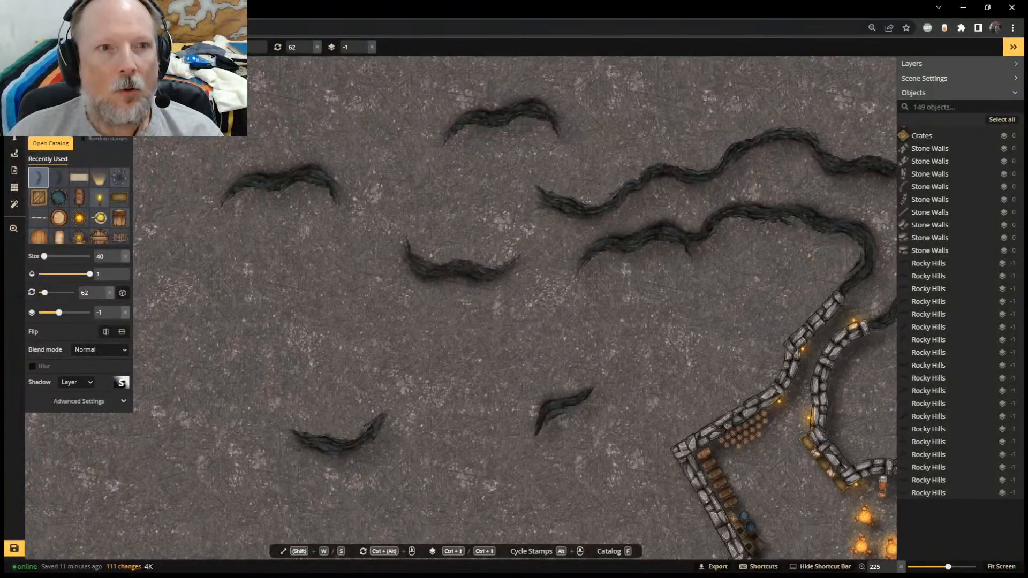
{"action": "scroll", "coordinate": [461, 262], "scroll_direction": "down", "scroll_amount": 1, "text": "alt"}
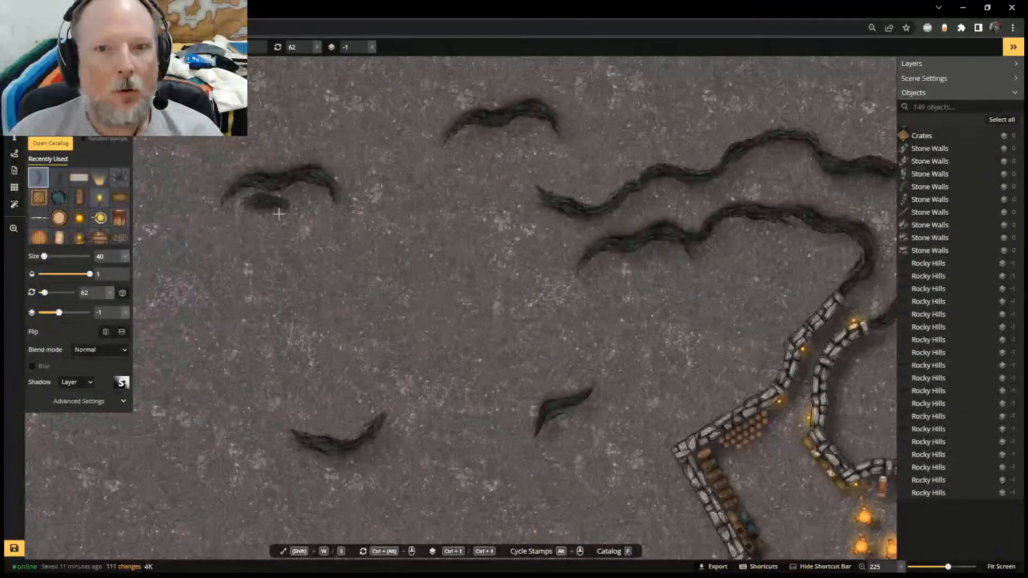
{"action": "left_click", "coordinate": [522, 210]}
{"action": "left_click_drag", "start_coordinate": [514, 204], "coordinate": [521, 197]}
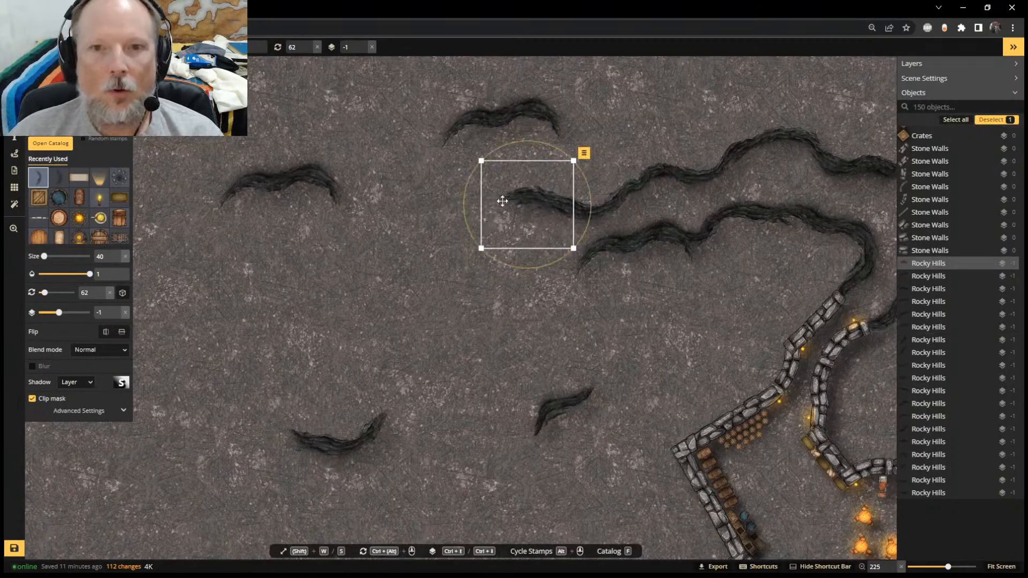
{"action": "left_click_drag", "start_coordinate": [523, 193], "coordinate": [493, 204]}
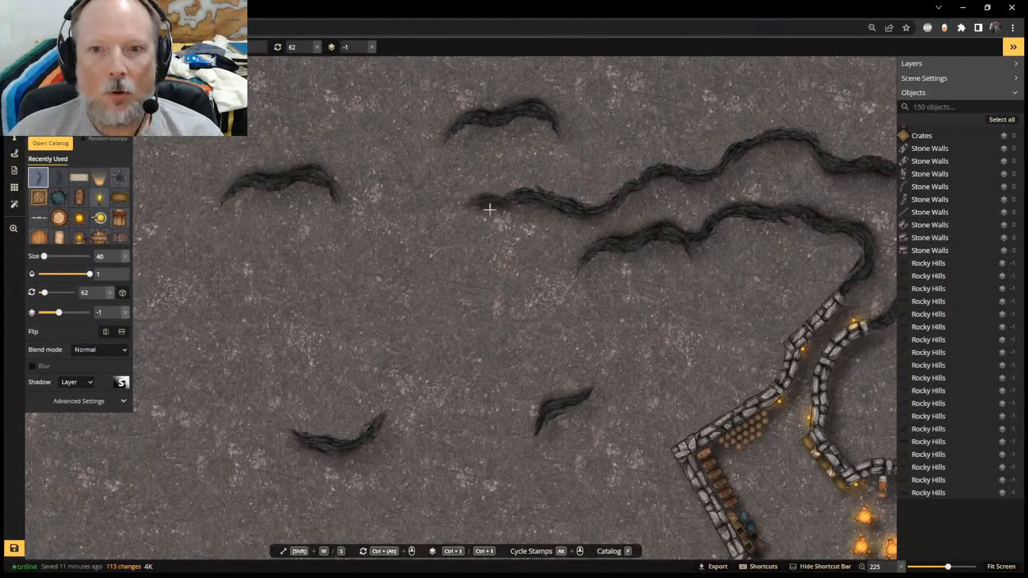
{"action": "left_click", "coordinate": [488, 208]}
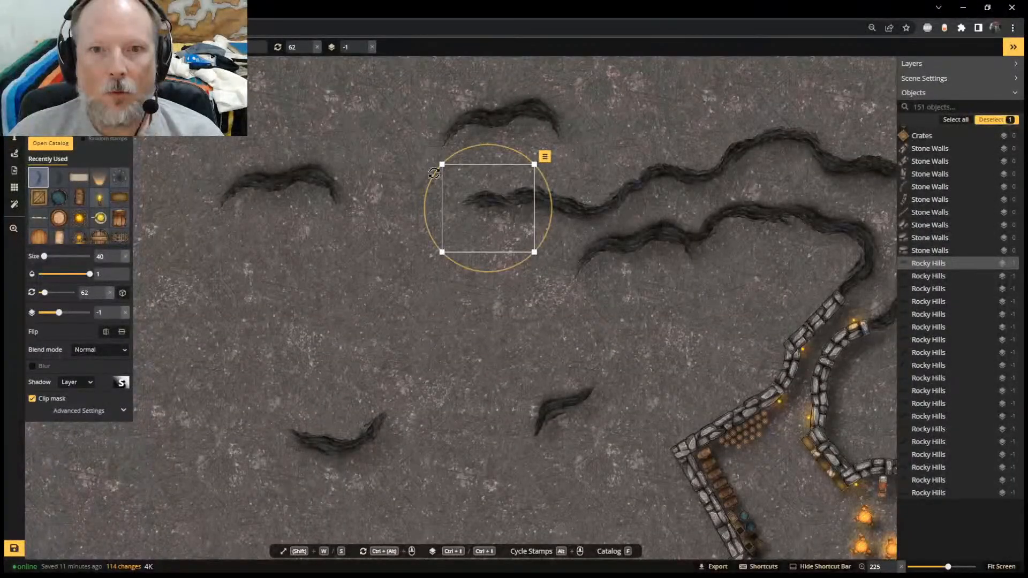
{"action": "left_click_drag", "start_coordinate": [434, 173], "coordinate": [323, 316]}
{"action": "left_click", "coordinate": [422, 221]}
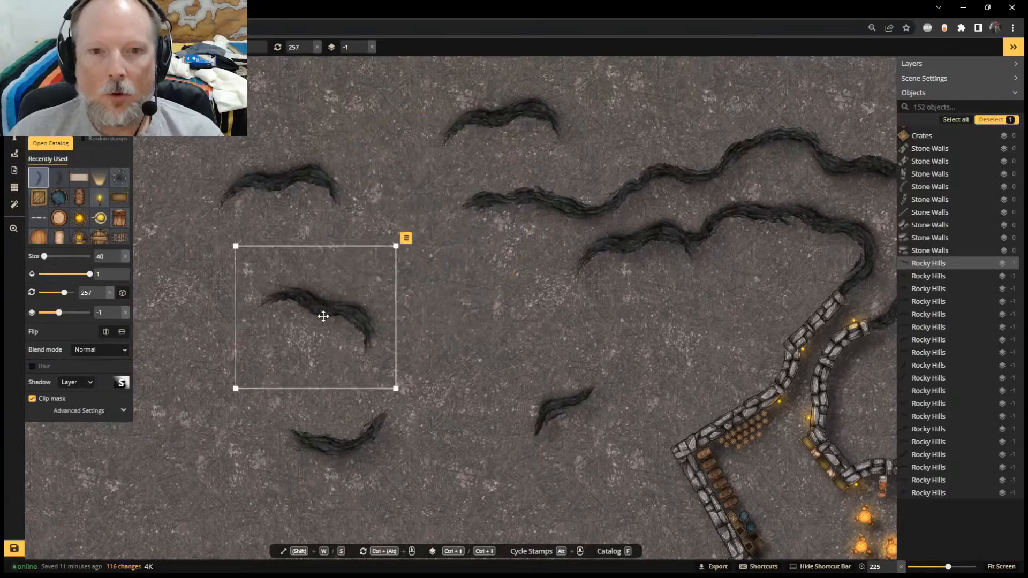
{"action": "key", "text": "Delete"}
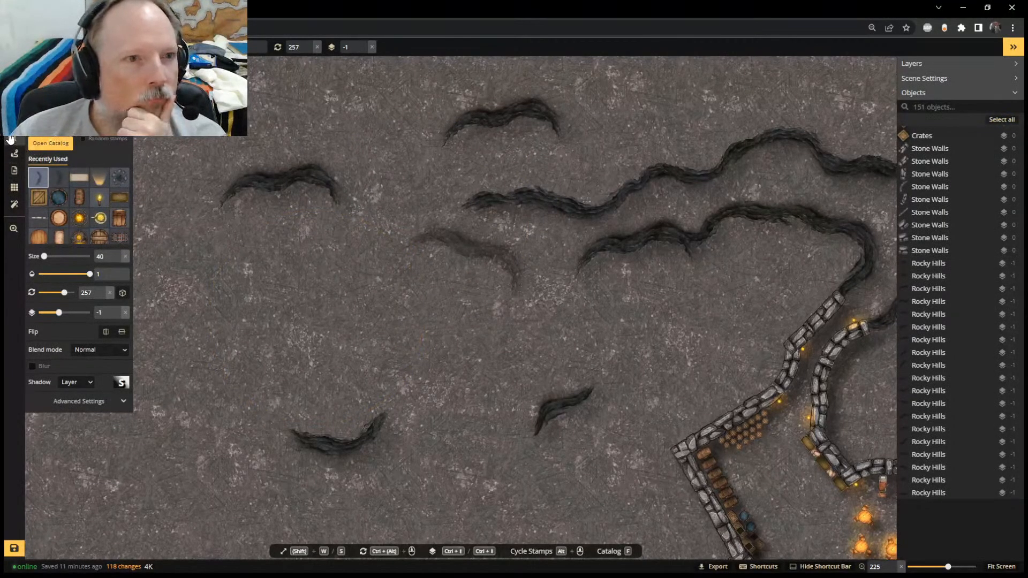
Extend the southern rock line's west end with a short wavy Rocky Hills stamp variant rotated to 257
{"action": "left_click", "coordinate": [13, 140]}
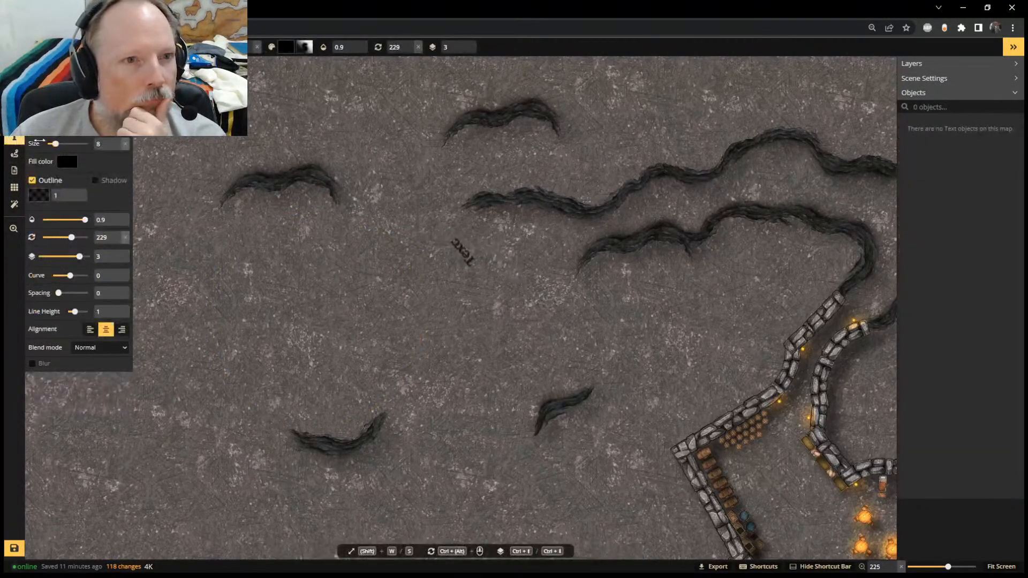
{"action": "left_click", "coordinate": [14, 120]}
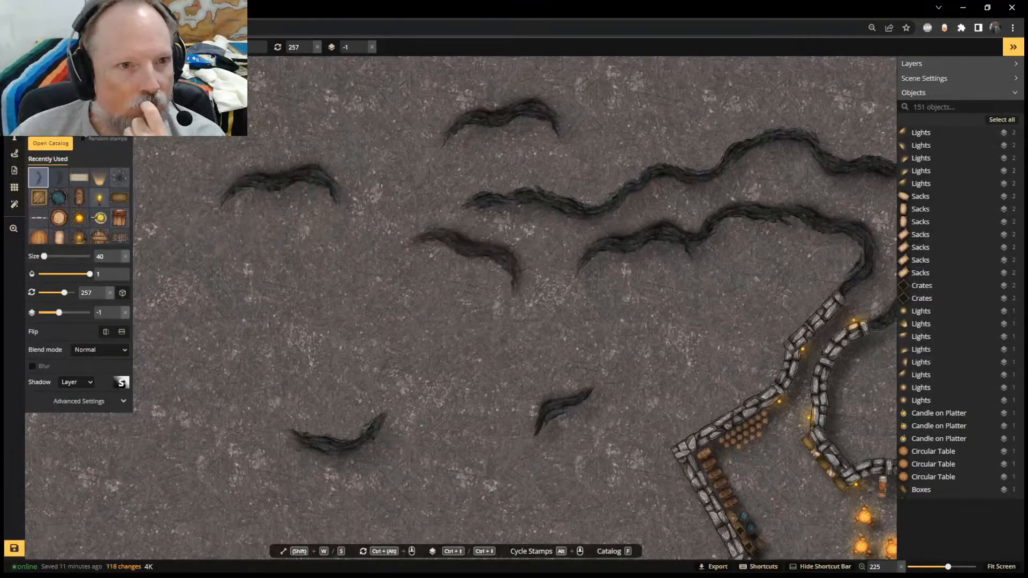
{"action": "scroll", "coordinate": [464, 261], "scroll_direction": "down", "scroll_amount": 2, "text": "alt"}
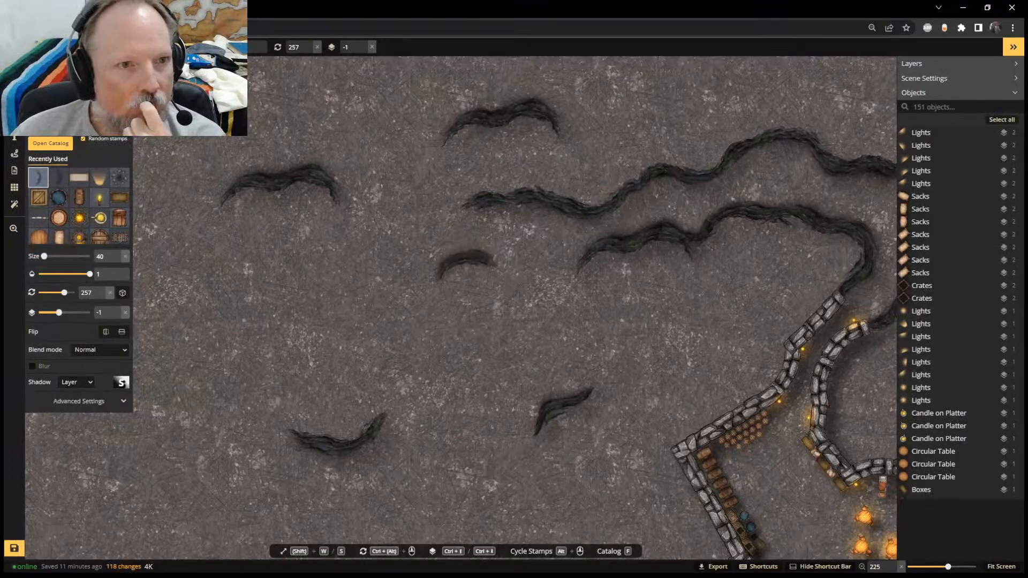
{"action": "scroll", "coordinate": [464, 260], "scroll_direction": "down", "scroll_amount": 1, "text": "alt"}
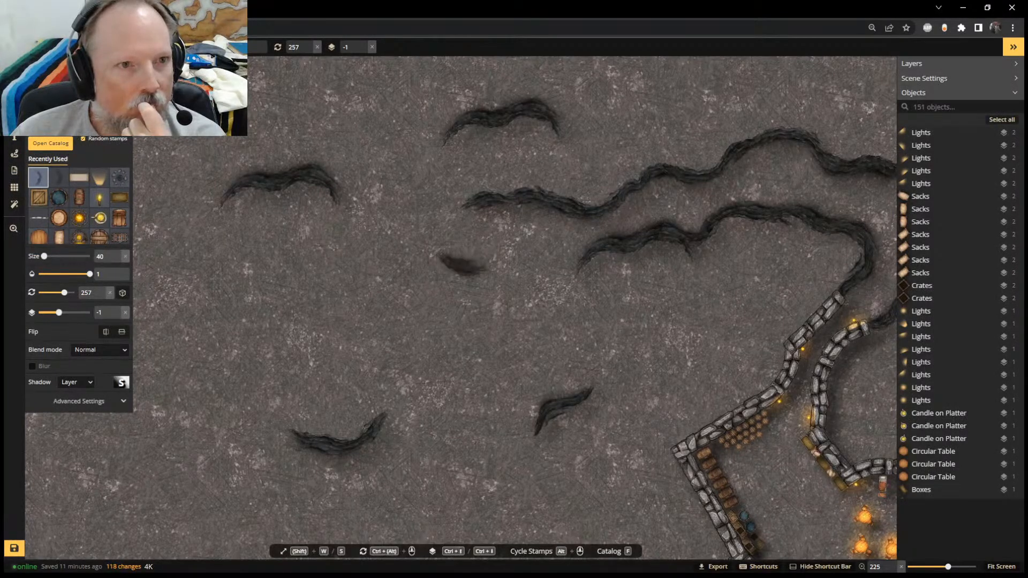
{"action": "scroll", "coordinate": [464, 263], "scroll_direction": "down", "scroll_amount": 2, "text": "alt"}
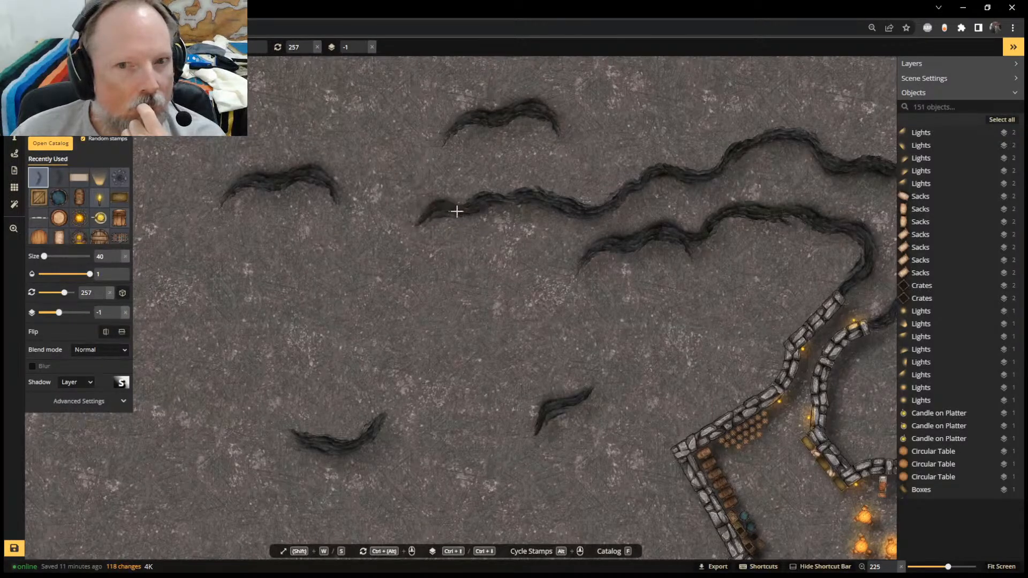
{"action": "left_click", "coordinate": [551, 265]}
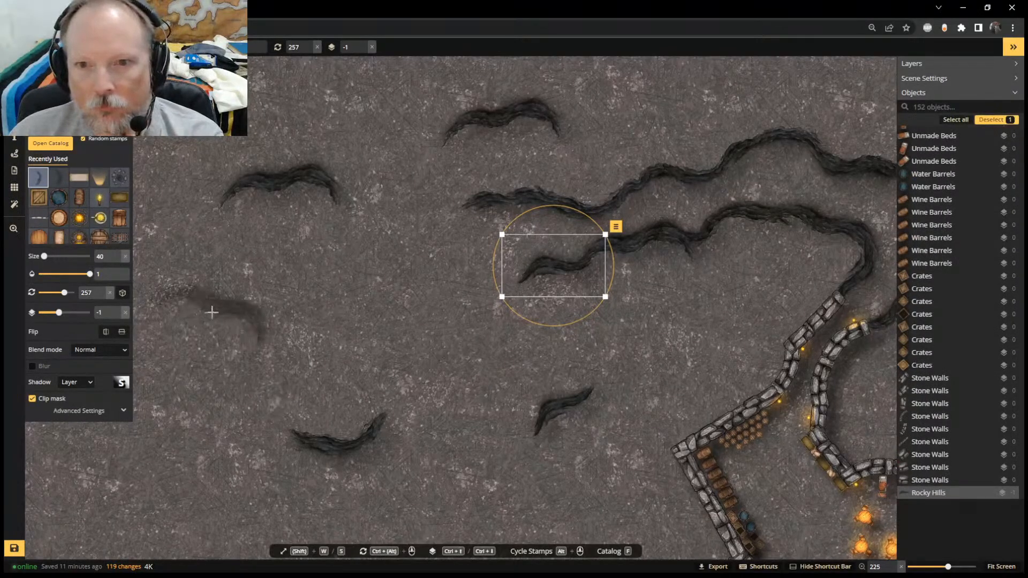
{"action": "left_click", "coordinate": [386, 305]}
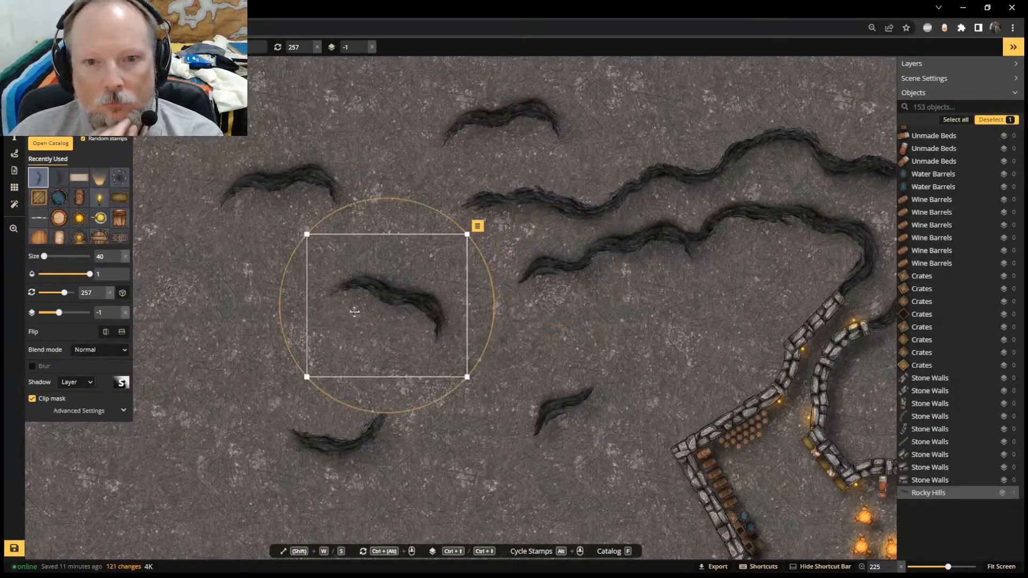
{"action": "key", "text": "v"}
{"action": "left_click_drag", "start_coordinate": [455, 221], "coordinate": [394, 200]}
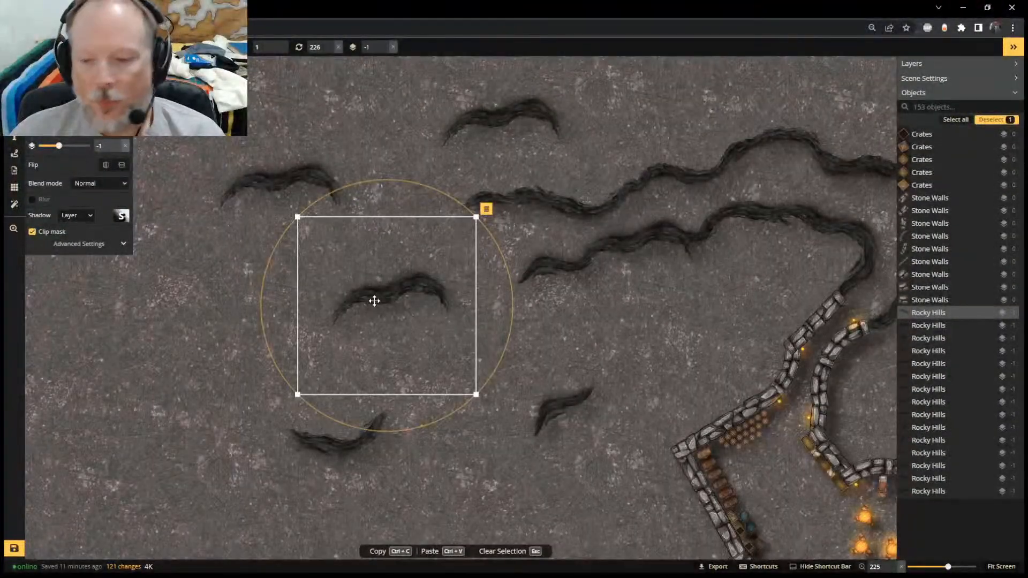
{"action": "key", "text": "Delete"}
Delete the two loose wavy Rocky Hills stamps in the open rock north and northwest of the rock lines
{"action": "left_click", "coordinate": [313, 179]}
{"action": "key", "text": "Delete"}
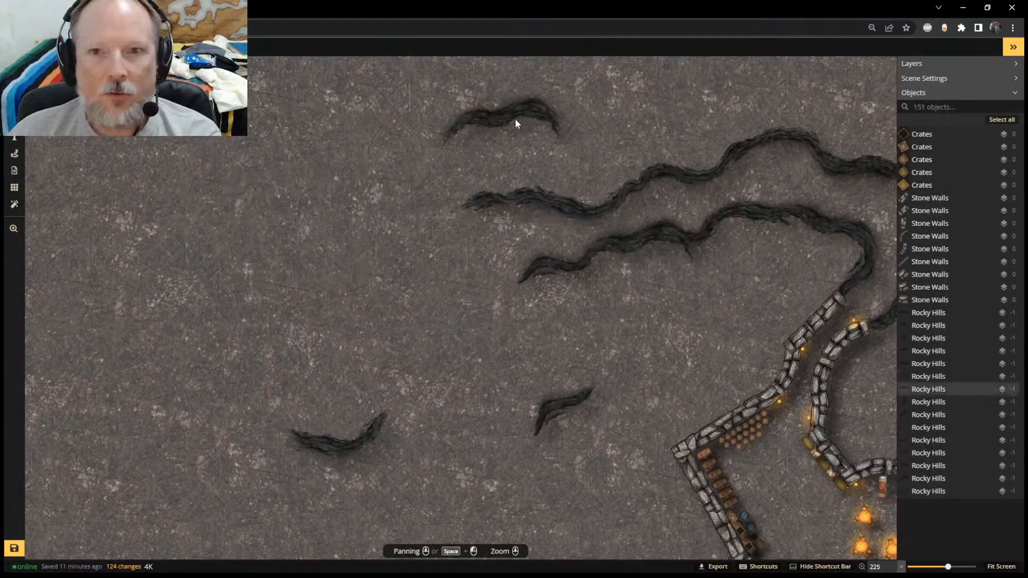
{"action": "left_click", "coordinate": [515, 118]}
{"action": "key", "text": "Delete"}
Try fitting the loose curved Rocky Hills stamp from the southwest to the southern rock line's west end, and delete it
{"action": "mouse_move", "coordinate": [344, 451]}
{"action": "left_mouse_down"}
{"action": "mouse_move", "coordinate": [432, 249]}
{"action": "mouse_move", "coordinate": [450, 322]}
{"action": "left_mouse_up"}
{"action": "left_click_drag", "start_coordinate": [419, 236], "coordinate": [459, 366]}
{"action": "left_click_drag", "start_coordinate": [453, 310], "coordinate": [517, 268]}
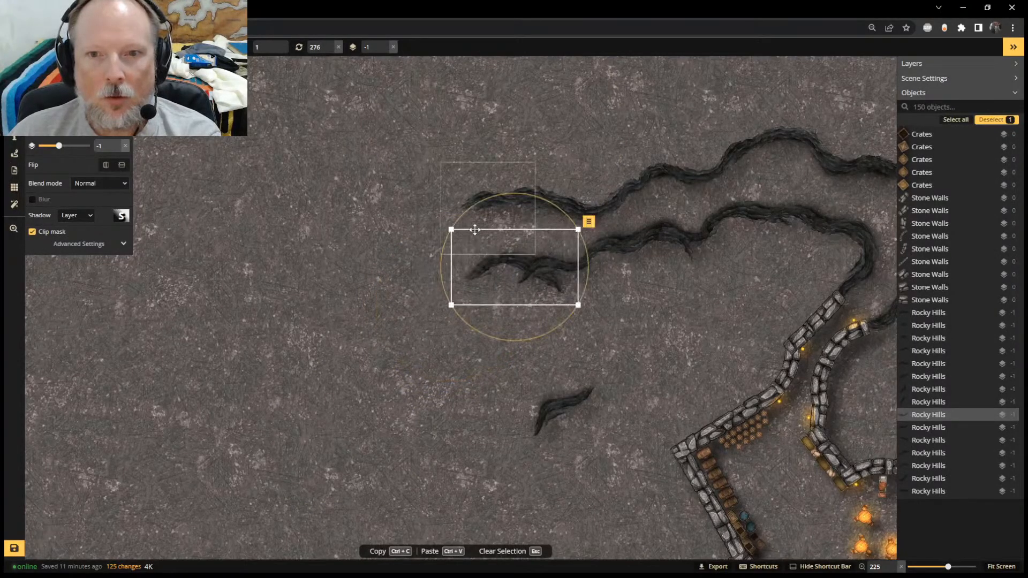
{"action": "left_click_drag", "start_coordinate": [459, 212], "coordinate": [439, 231]}
{"action": "left_click_drag", "start_coordinate": [498, 267], "coordinate": [424, 296]}
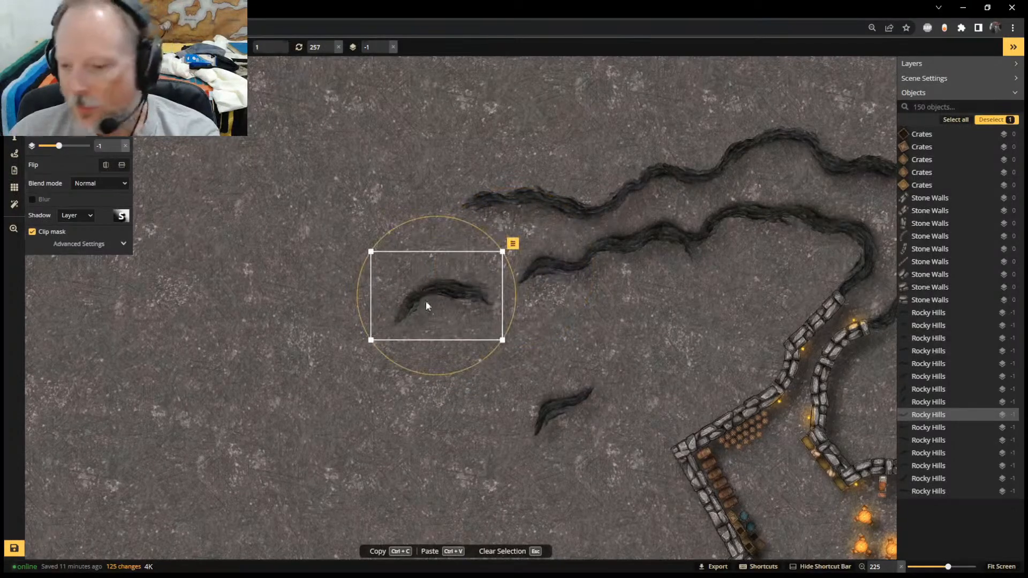
{"action": "key", "text": "Delete"}
Place a small curved Rocky Hills stamp rotated to 257 in the open rock northwest of the storage room
{"action": "scroll", "coordinate": [687, 314], "scroll_direction": "down", "scroll_amount": 3}
{"action": "middle_click_drag", "start_coordinate": [691, 309], "coordinate": [516, 301]}
{"action": "scroll", "coordinate": [516, 301], "scroll_direction": "up", "scroll_amount": 1}
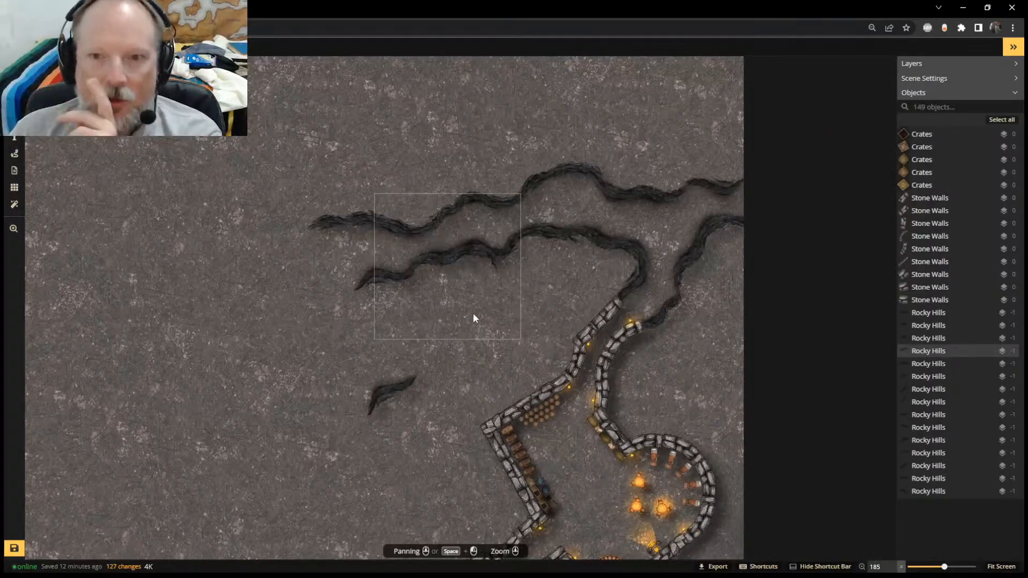
{"action": "left_click", "coordinate": [707, 233]}
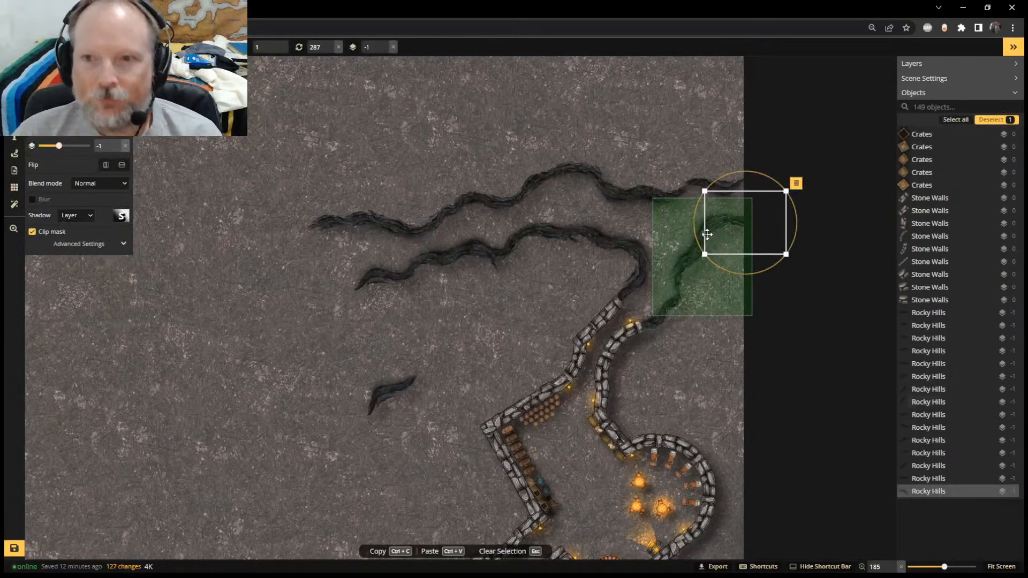
{"action": "left_click", "coordinate": [673, 230]}
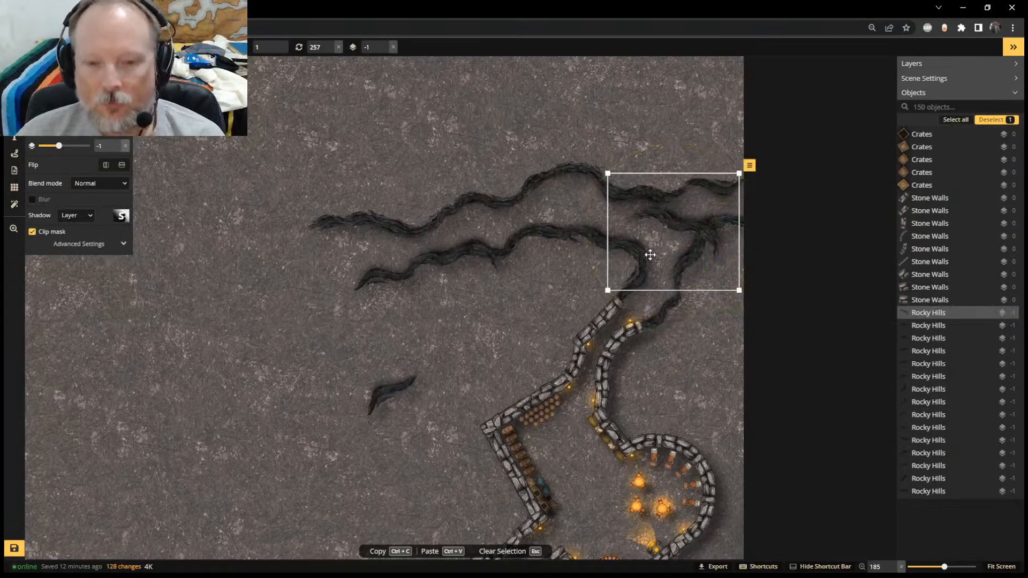
{"action": "key", "text": "ctrl+z"}
{"action": "key", "text": "ctrl+v"}
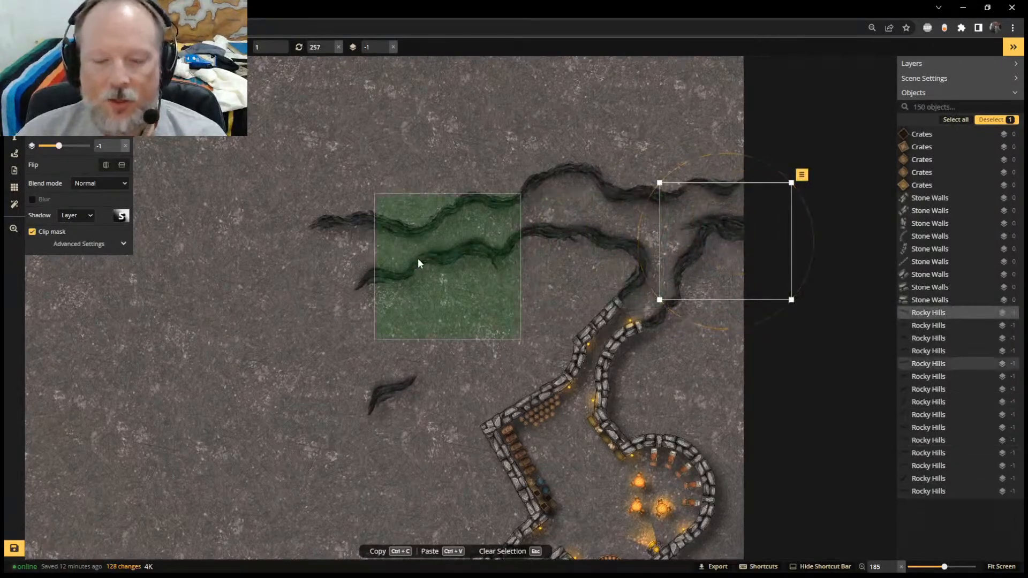
{"action": "left_click", "coordinate": [358, 240]}
{"action": "left_click_drag", "start_coordinate": [357, 243], "coordinate": [336, 279]}
{"action": "left_click_drag", "start_coordinate": [311, 228], "coordinate": [455, 337]}
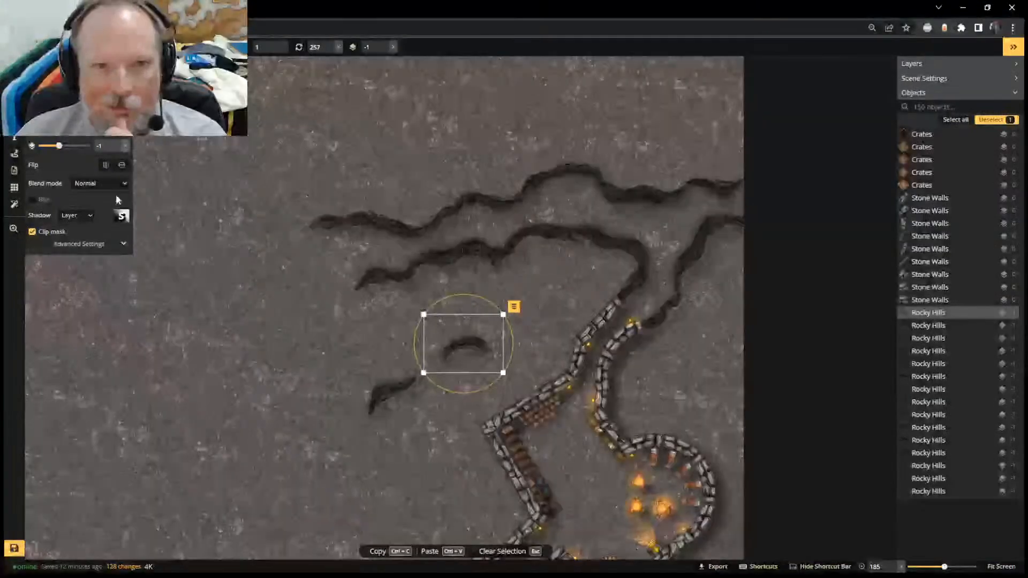
Place another small Rocky Hills stamp, rotate it and join it to the southern rock line's new west end
{"action": "key", "text": "Escape"}
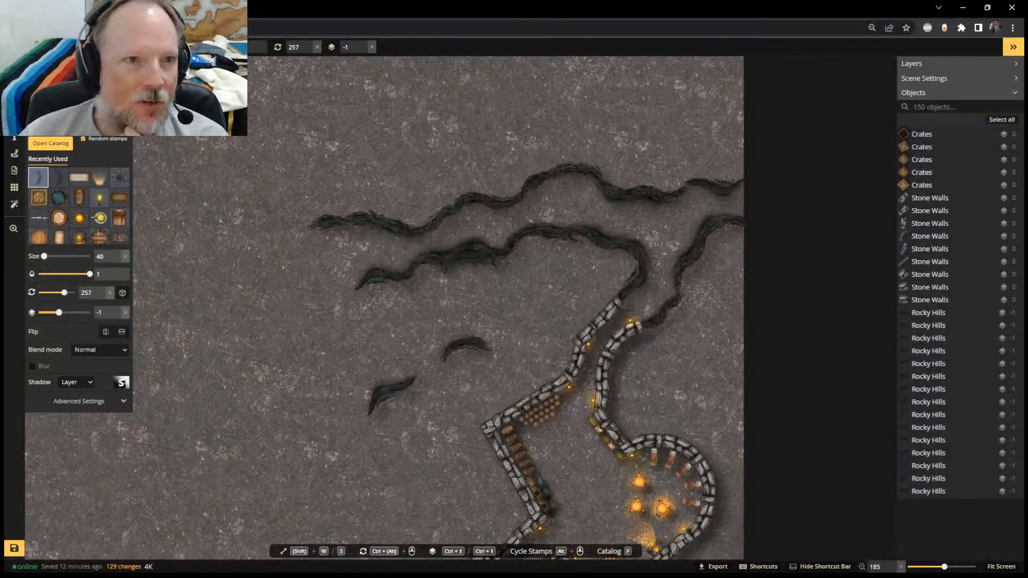
{"action": "left_click", "coordinate": [58, 177]}
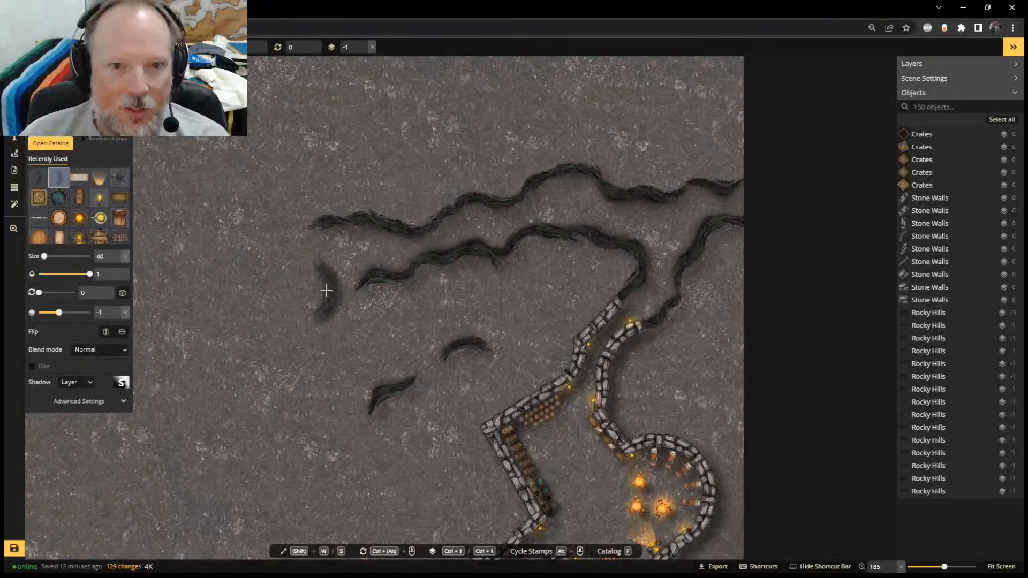
{"action": "left_click", "coordinate": [37, 179]}
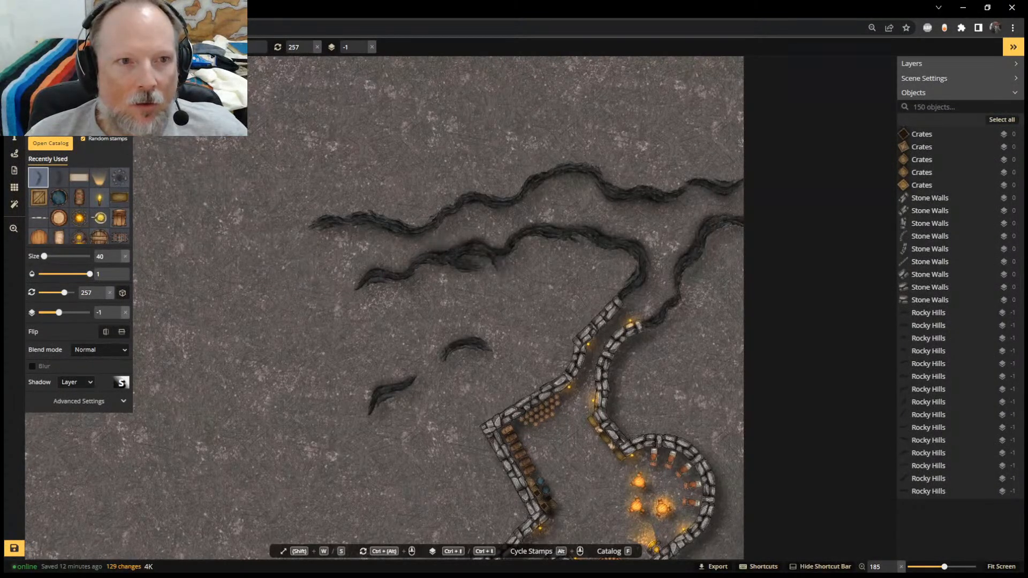
{"action": "left_click", "coordinate": [308, 298]}
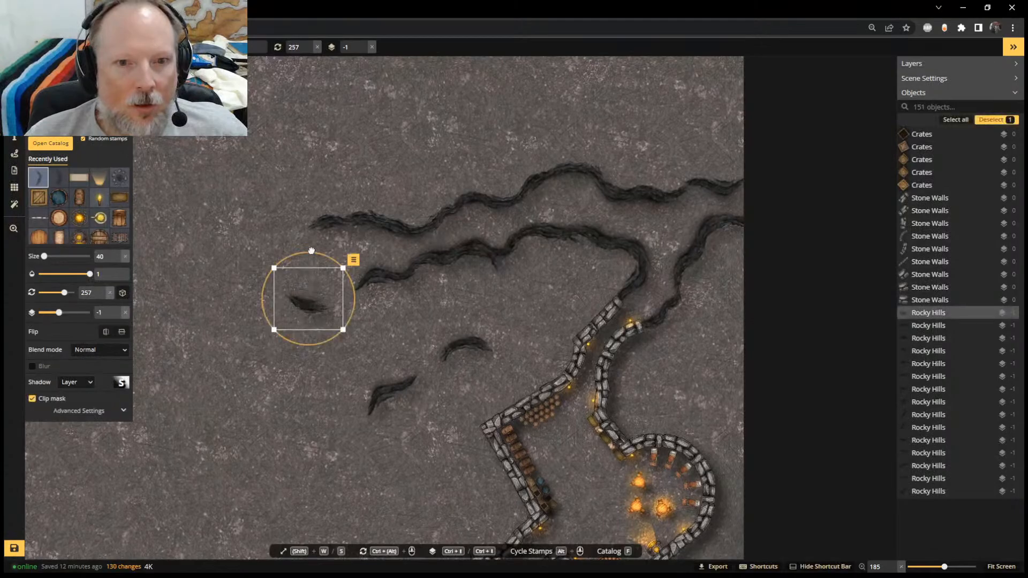
{"action": "left_click_drag", "start_coordinate": [313, 251], "coordinate": [295, 254]}
{"action": "left_click_drag", "start_coordinate": [307, 297], "coordinate": [351, 274]}
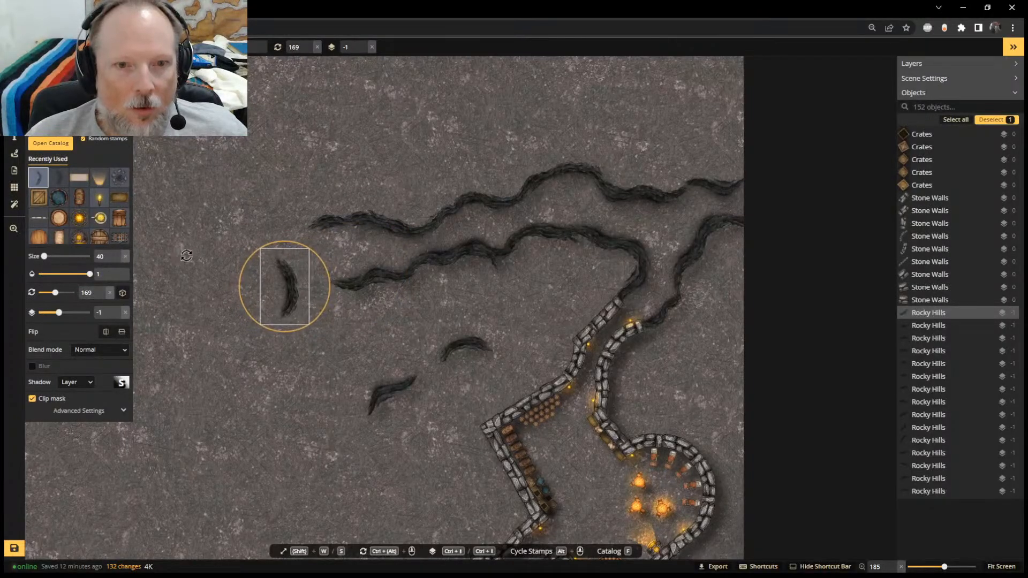
{"action": "left_click_drag", "start_coordinate": [186, 255], "coordinate": [273, 256]}
{"action": "scroll", "coordinate": [273, 255], "scroll_direction": "up", "scroll_amount": 3}
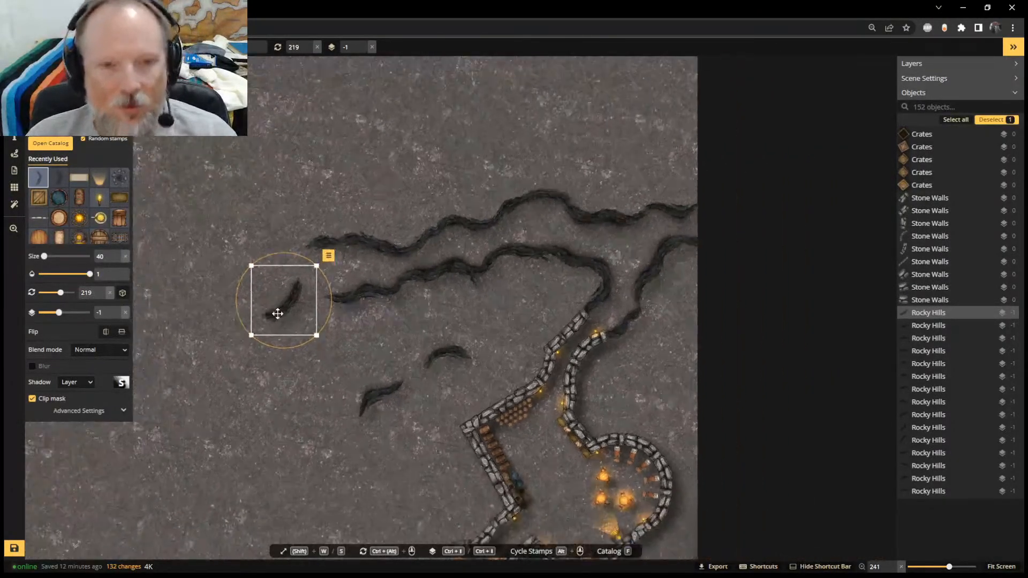
{"action": "left_click_drag", "start_coordinate": [315, 261], "coordinate": [337, 262]}
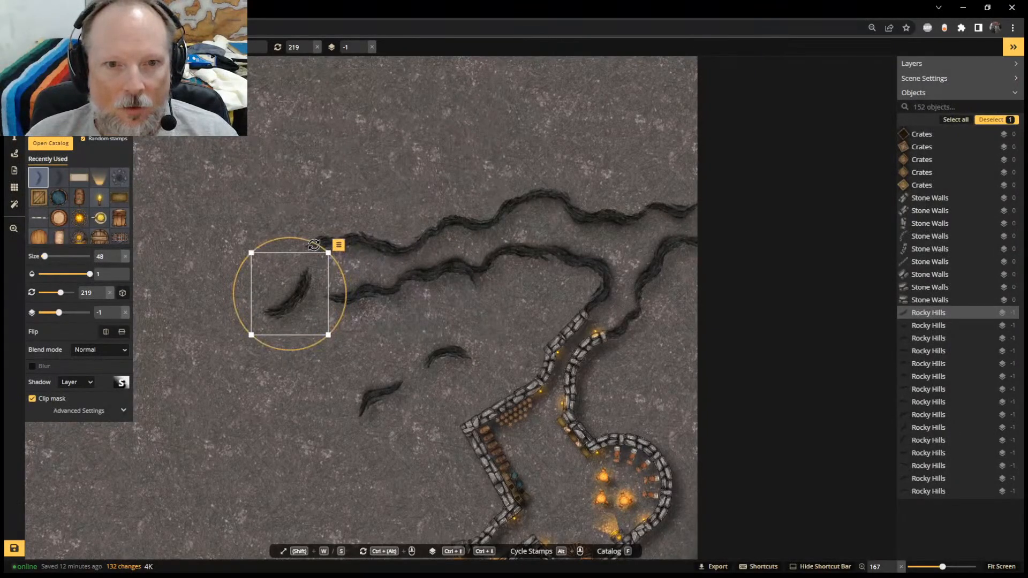
{"action": "key", "text": "ctrl+z"}
{"action": "key", "text": "ctrl+z"}
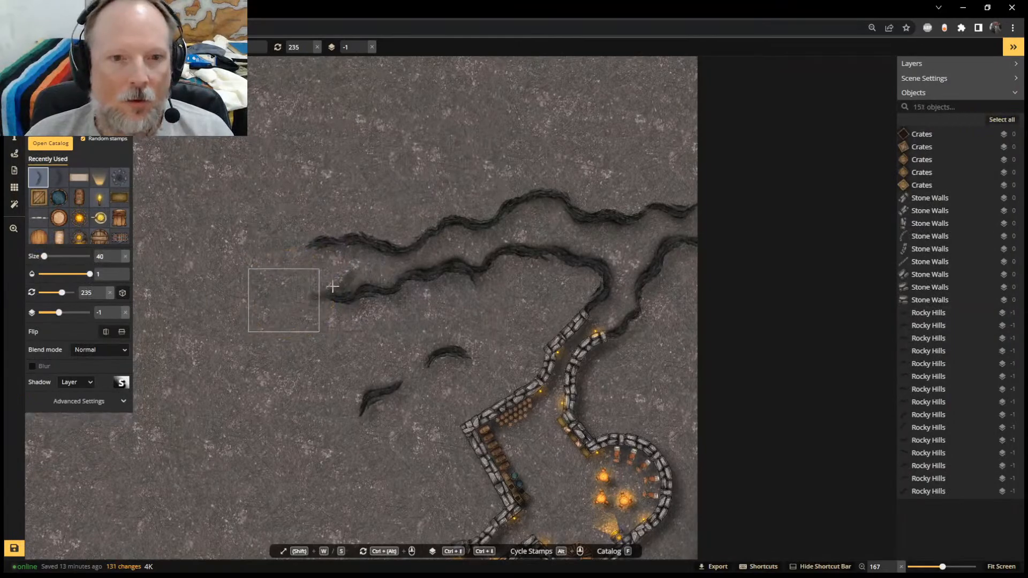
Place another small Rocky Hills stamp, rotate it to 285 and join it to the southern rock line's west end
{"action": "left_click", "coordinate": [284, 308]}
{"action": "left_click_drag", "start_coordinate": [301, 273], "coordinate": [320, 287]}
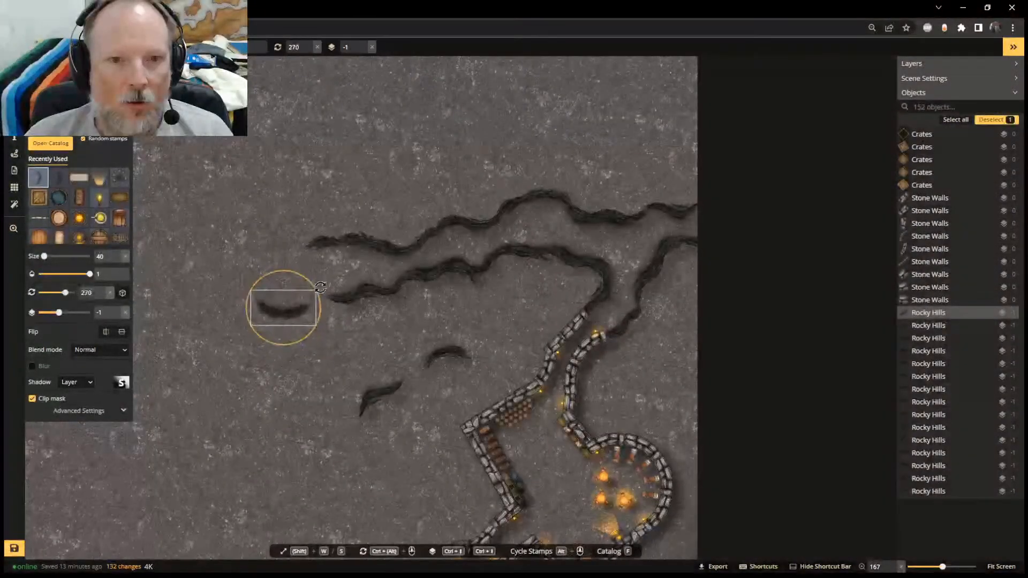
{"action": "left_click_drag", "start_coordinate": [288, 317], "coordinate": [320, 304]}
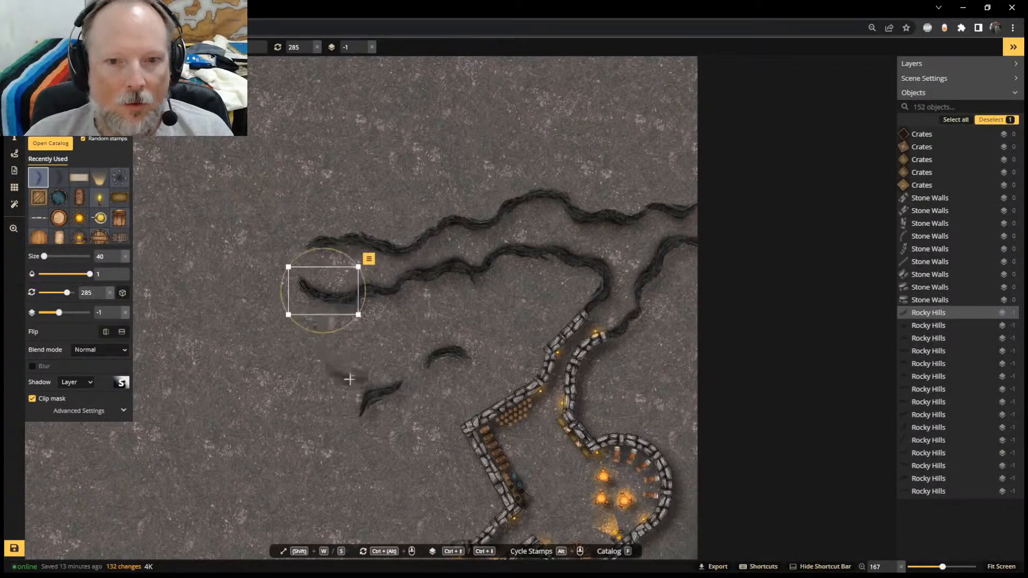
Move the loose curved Rocky Hills stamp from northwest of the storage room onto the southern rock line's new west end
{"action": "key", "text": "v"}
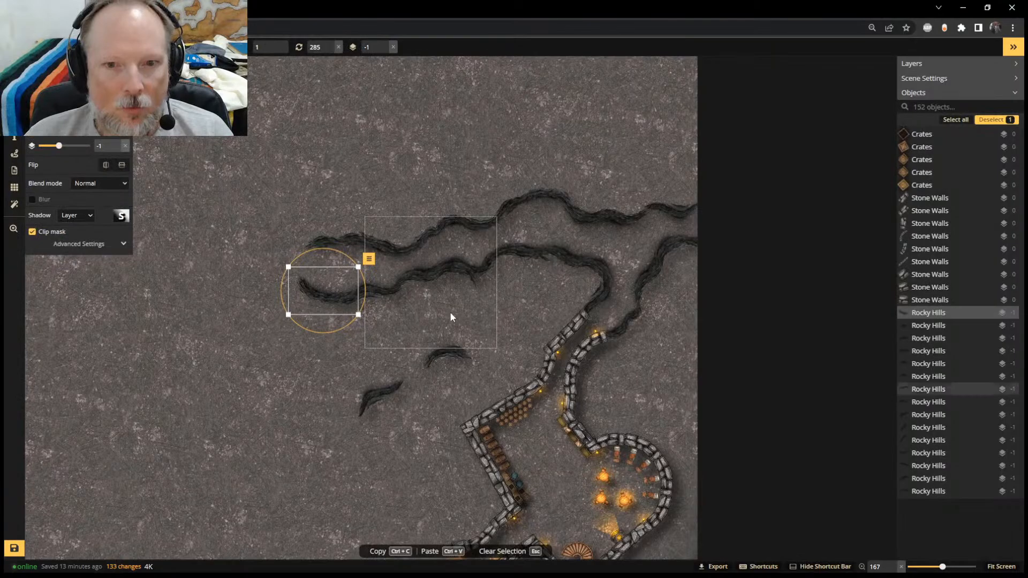
{"action": "left_click", "coordinate": [445, 355]}
{"action": "left_click_drag", "start_coordinate": [445, 355], "coordinate": [283, 282]}
{"action": "scroll", "coordinate": [284, 224], "scroll_direction": "down", "scroll_amount": 3}
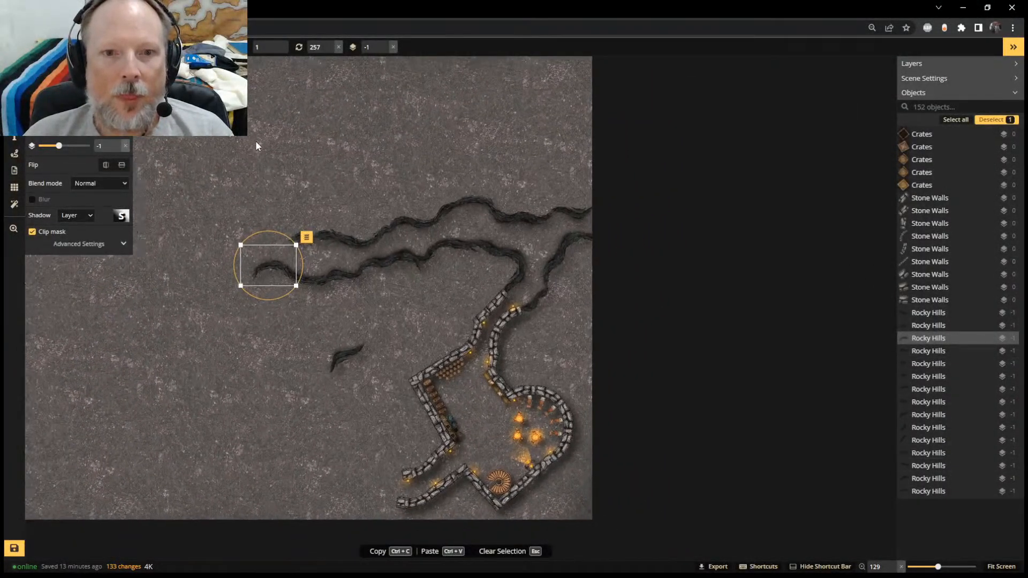
Select the eight western Rocky Hills stamps of the northern rock line together, copy them and paste the copy
{"action": "scroll", "coordinate": [256, 143], "scroll_direction": "up", "scroll_amount": 1}
{"action": "left_click", "coordinate": [310, 178]}
{"action": "left_click_drag", "start_coordinate": [237, 161], "coordinate": [483, 226]}
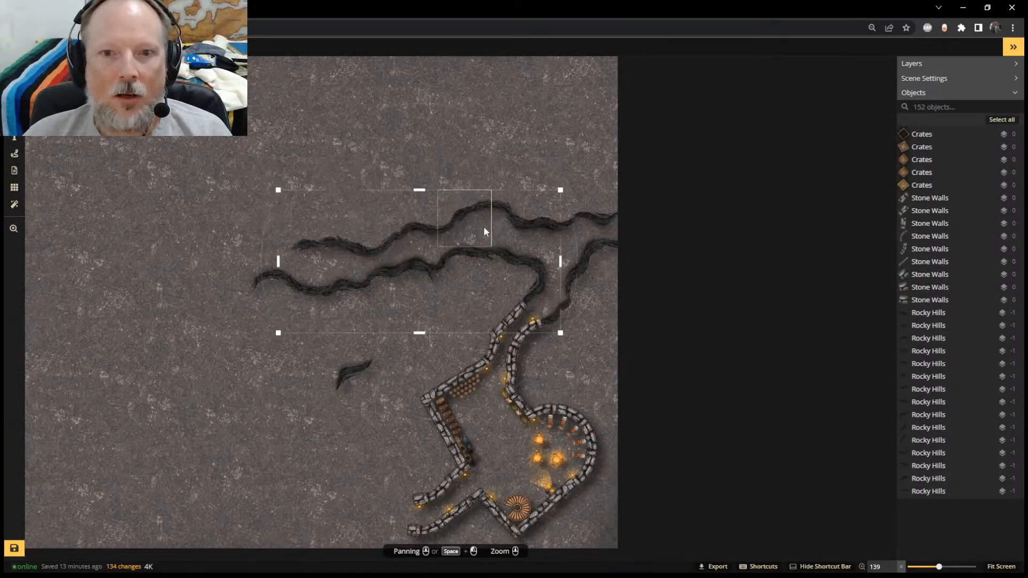
{"action": "left_click", "coordinate": [354, 239]}
{"action": "left_click", "coordinate": [295, 240]}
{"action": "left_click", "coordinate": [329, 241], "text": "shift"}
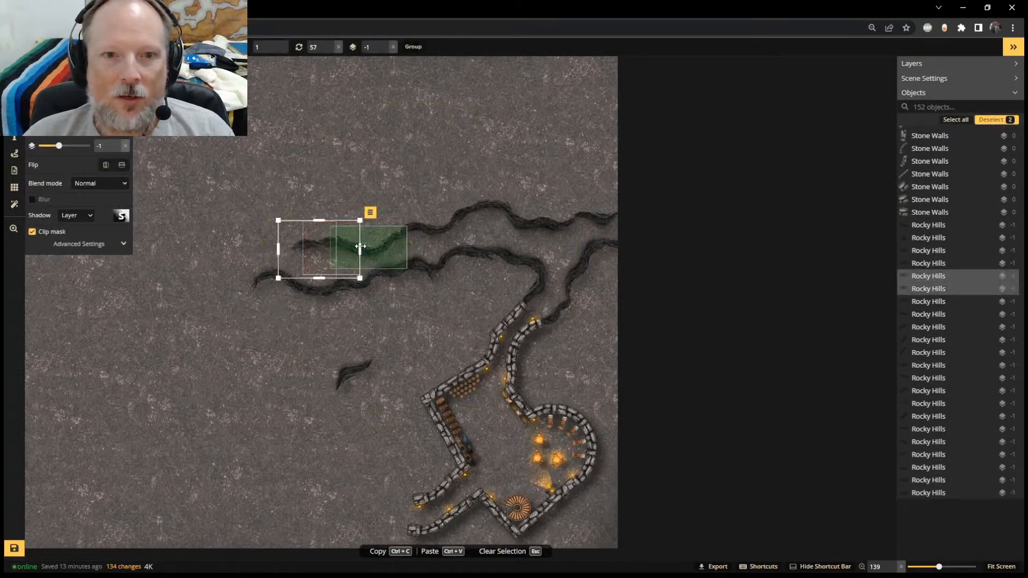
{"action": "left_click", "coordinate": [361, 246], "text": "shift"}
{"action": "left_click", "coordinate": [409, 230], "text": "shift"}
{"action": "left_click", "coordinate": [445, 229], "text": "shift"}
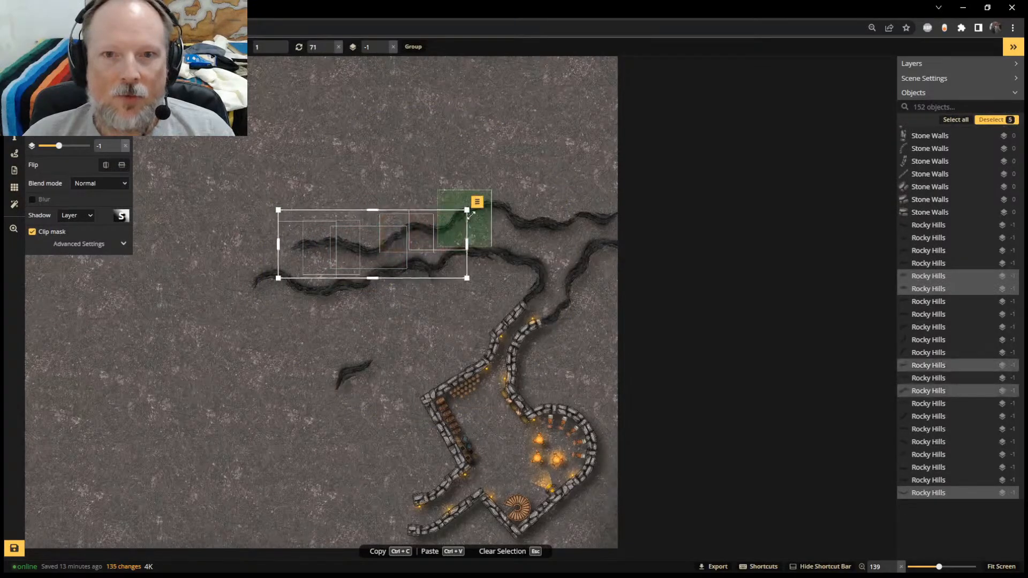
{"action": "left_click", "coordinate": [479, 210], "text": "shift"}
{"action": "left_click", "coordinate": [498, 210], "text": "shift"}
{"action": "left_click", "coordinate": [521, 216], "text": "shift"}
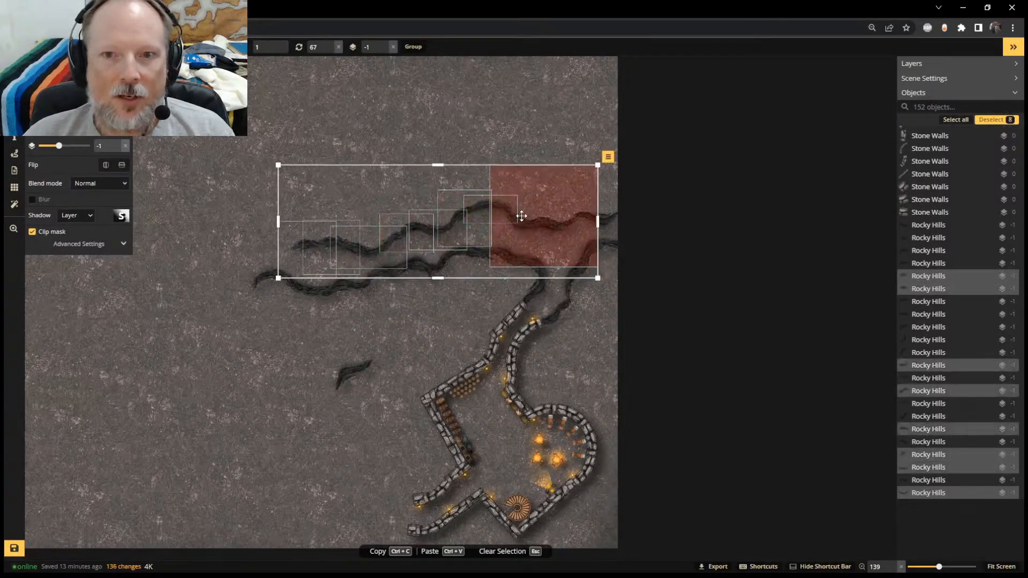
{"action": "key", "text": "ctrl+v"}
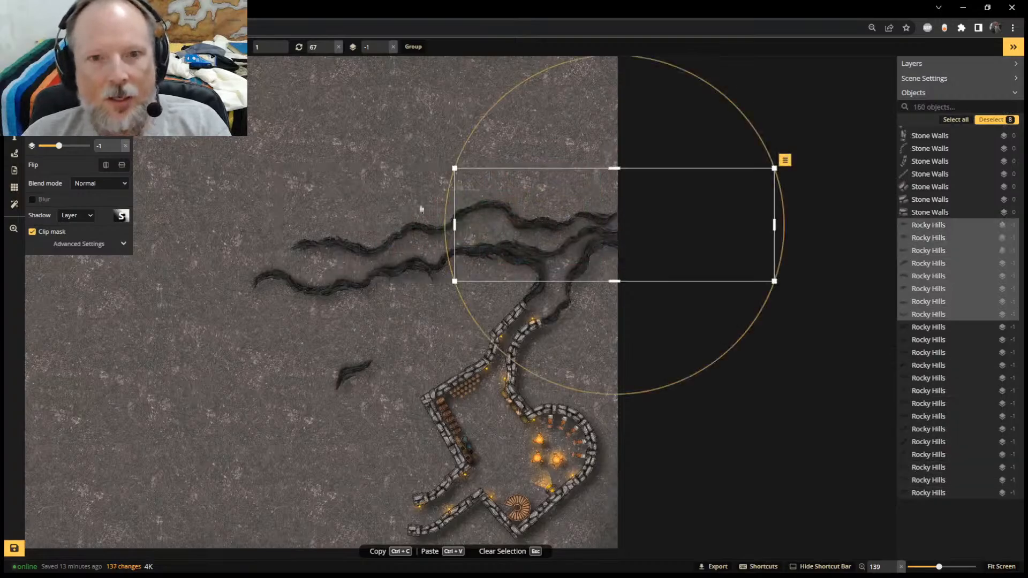
Rotate the pasted eight-stamp rock line to 79 and join it to the northern rock line's west end
{"action": "left_click_drag", "start_coordinate": [535, 205], "coordinate": [191, 145]}
{"action": "scroll", "coordinate": [418, 159], "scroll_direction": "down", "scroll_amount": 1}
{"action": "scroll", "coordinate": [290, 273], "scroll_direction": "down", "scroll_amount": 1}
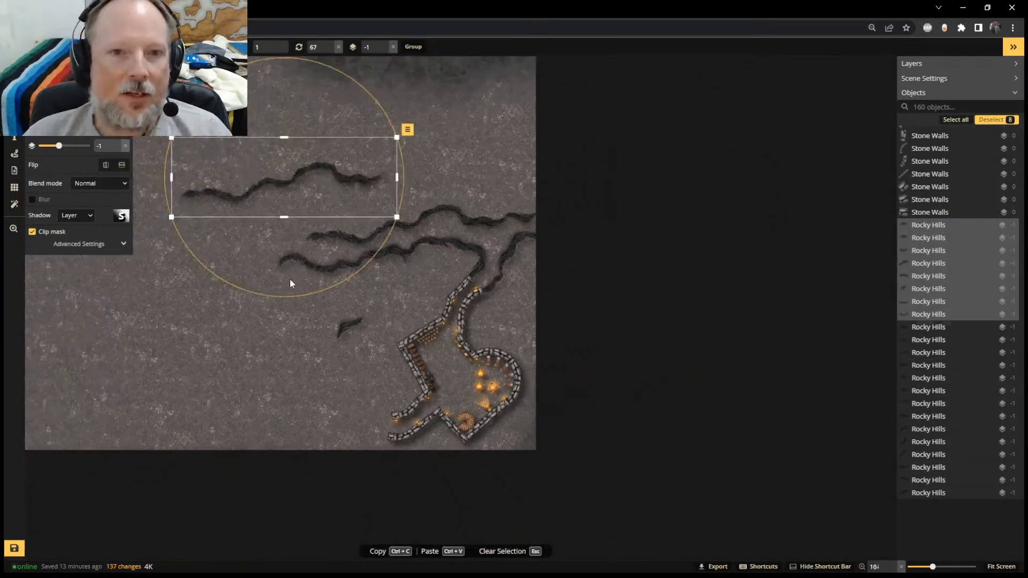
{"action": "scroll", "coordinate": [290, 278], "scroll_direction": "up", "scroll_amount": 1}
{"action": "middle_click_drag", "start_coordinate": [214, 272], "coordinate": [401, 345]}
{"action": "left_click_drag", "start_coordinate": [538, 127], "coordinate": [561, 143]}
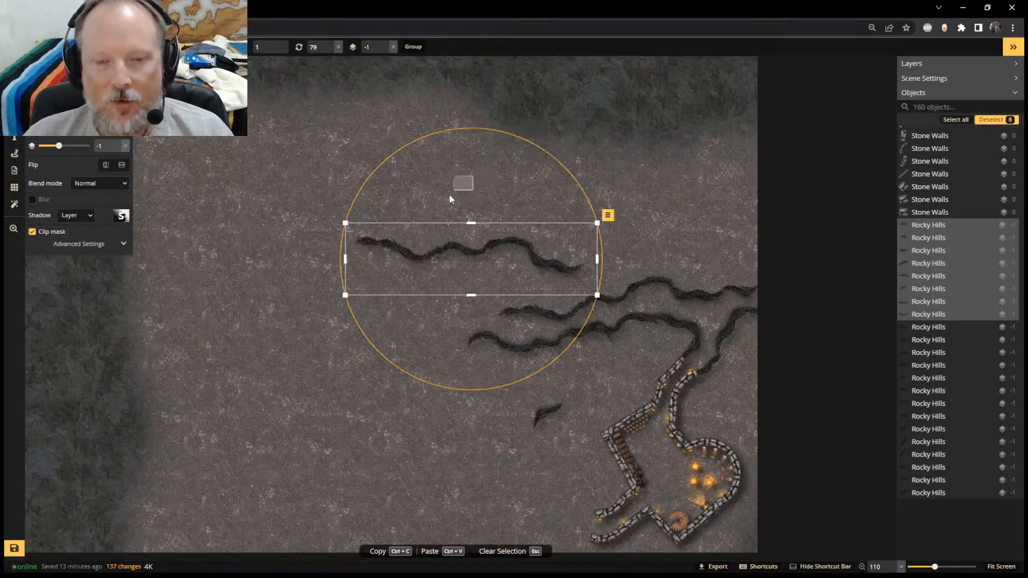
{"action": "left_click", "coordinate": [416, 219]}
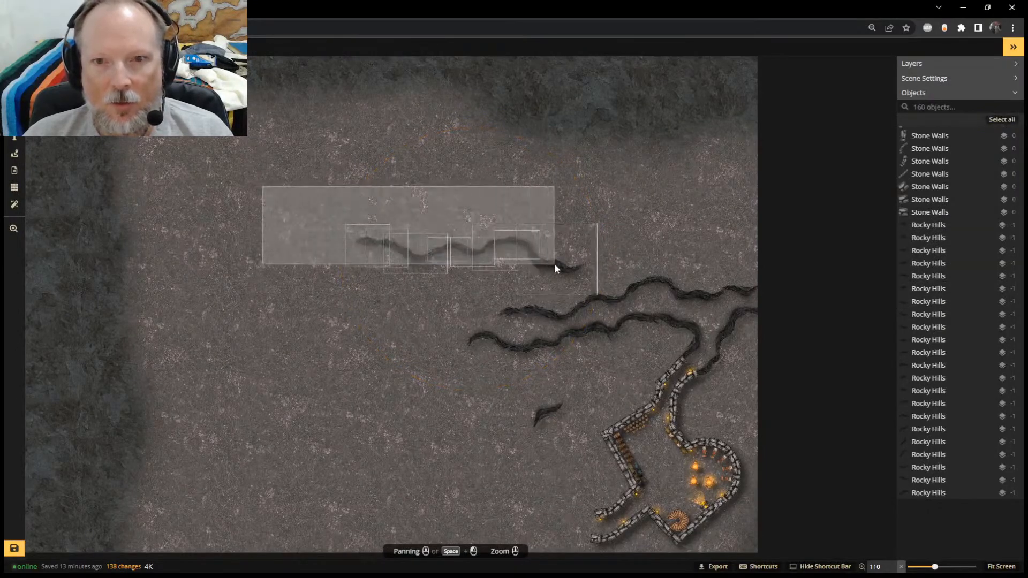
{"action": "left_click_drag", "start_coordinate": [554, 265], "coordinate": [556, 266]}
{"action": "left_click_drag", "start_coordinate": [462, 243], "coordinate": [389, 288]}
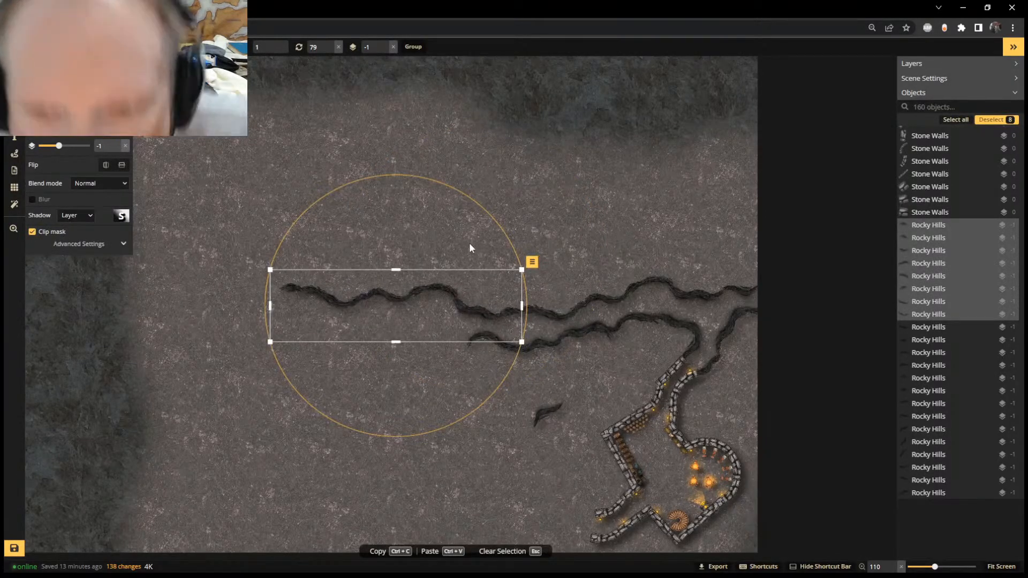
{"action": "left_click", "coordinate": [603, 280]}
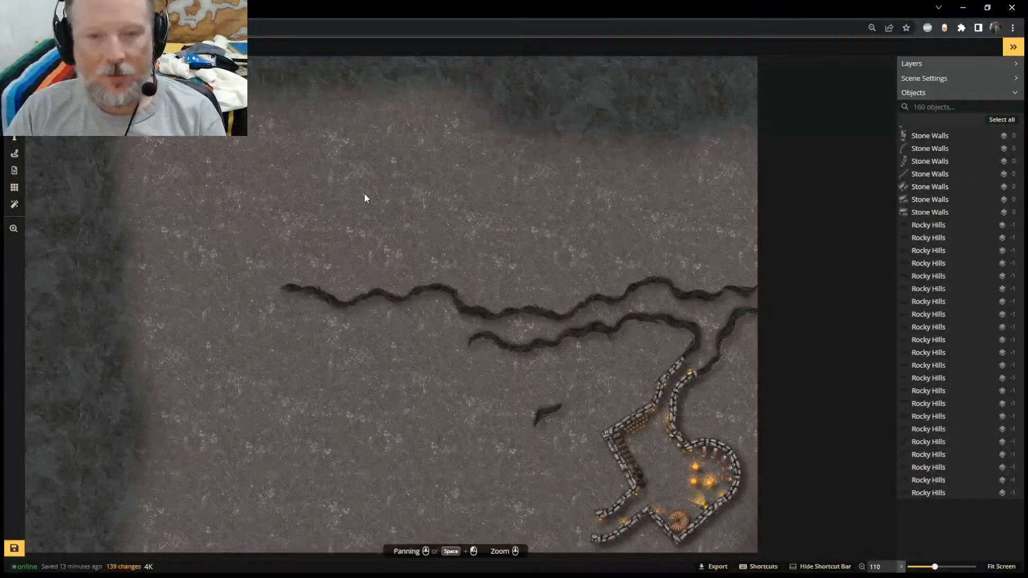
{"action": "key", "text": "ctrl+v"}
{"action": "left_click_drag", "start_coordinate": [364, 114], "coordinate": [459, 308]}
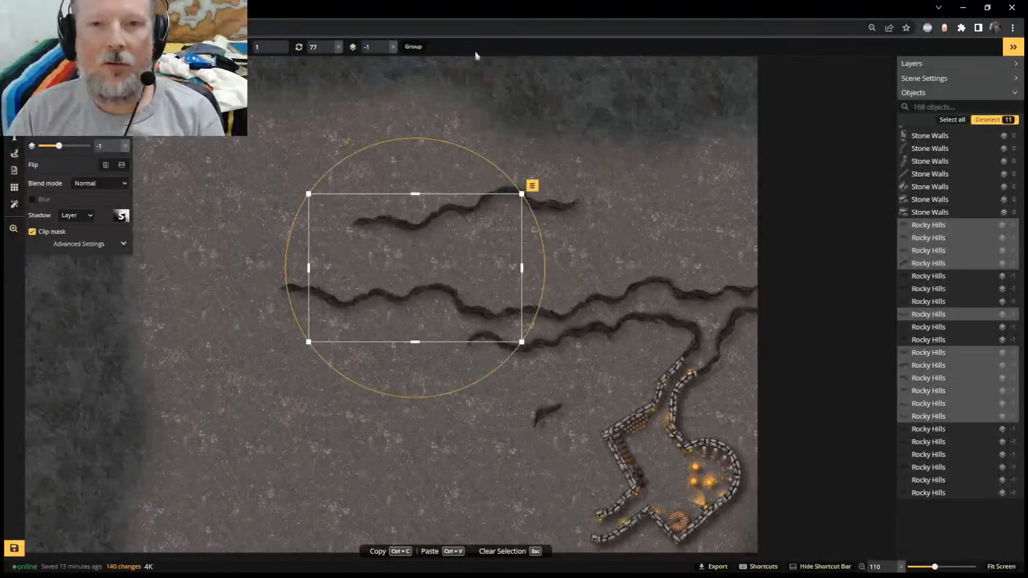
{"action": "key", "text": "ctrl+z"}
Paste another rock line copy, rotate it to 260 onto the southern line's west end, and delete the loose stamp south of the lines
{"action": "key", "text": "ctrl+v"}
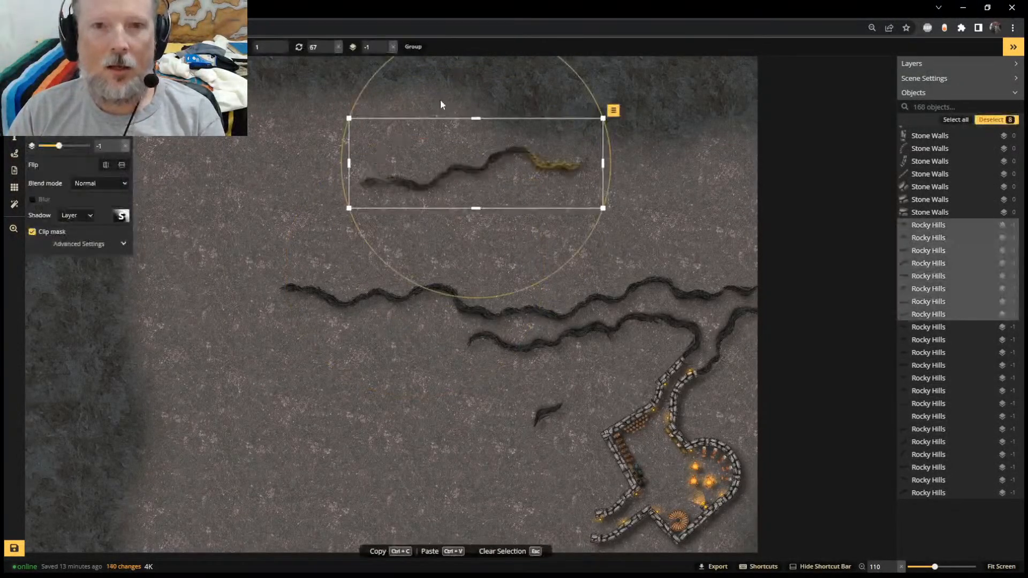
{"action": "left_click_drag", "start_coordinate": [361, 94], "coordinate": [368, 338]}
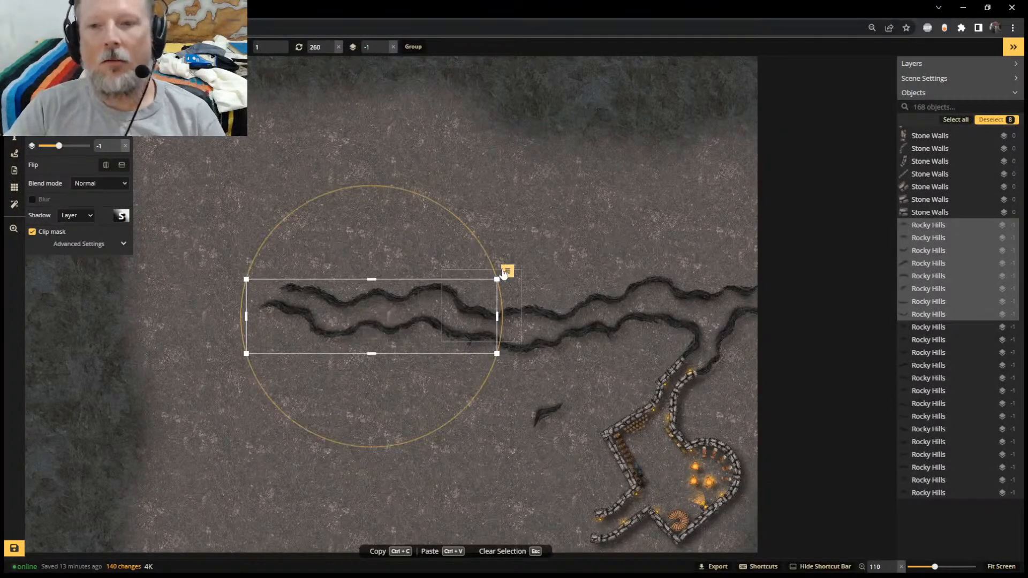
{"action": "left_click", "coordinate": [541, 416]}
{"action": "key", "text": "Delete"}
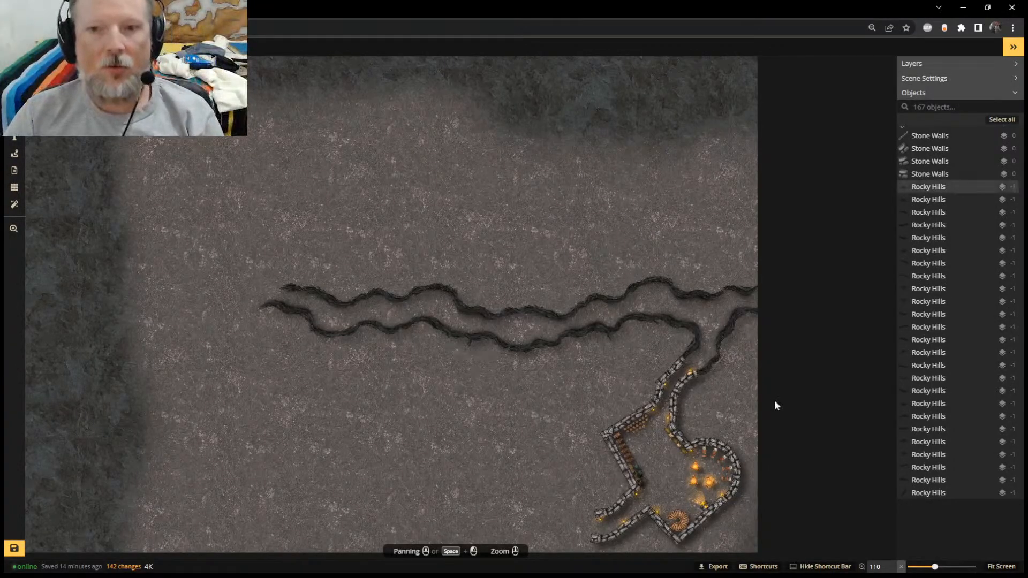
Paint the rocky ground texture over the dark terrain along the map's north and west edges with the size 200 background brush
{"action": "scroll", "coordinate": [795, 417], "scroll_direction": "down", "scroll_amount": 3}
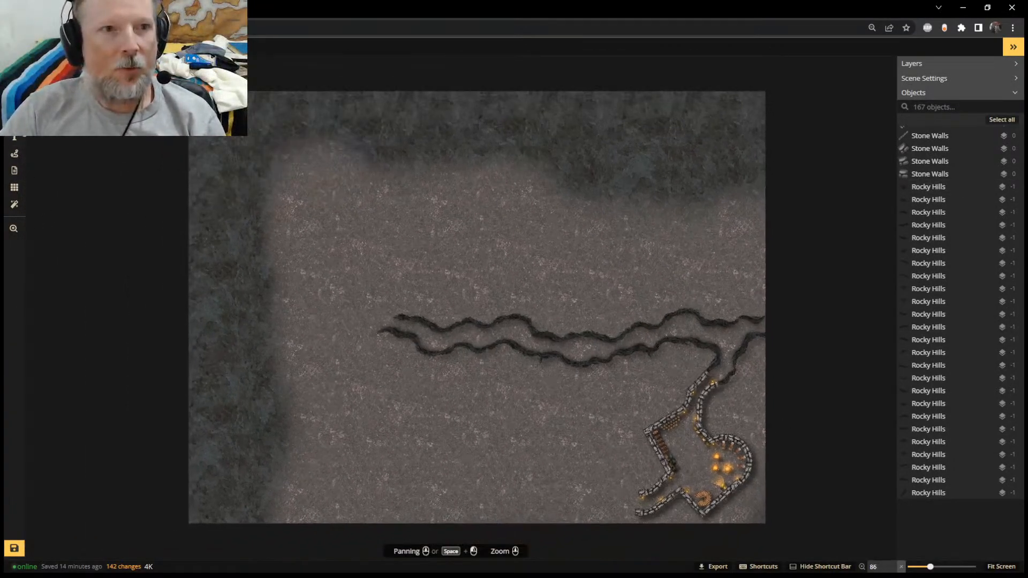
{"action": "left_click", "coordinate": [15, 120]}
{"action": "left_click", "coordinate": [15, 137]}
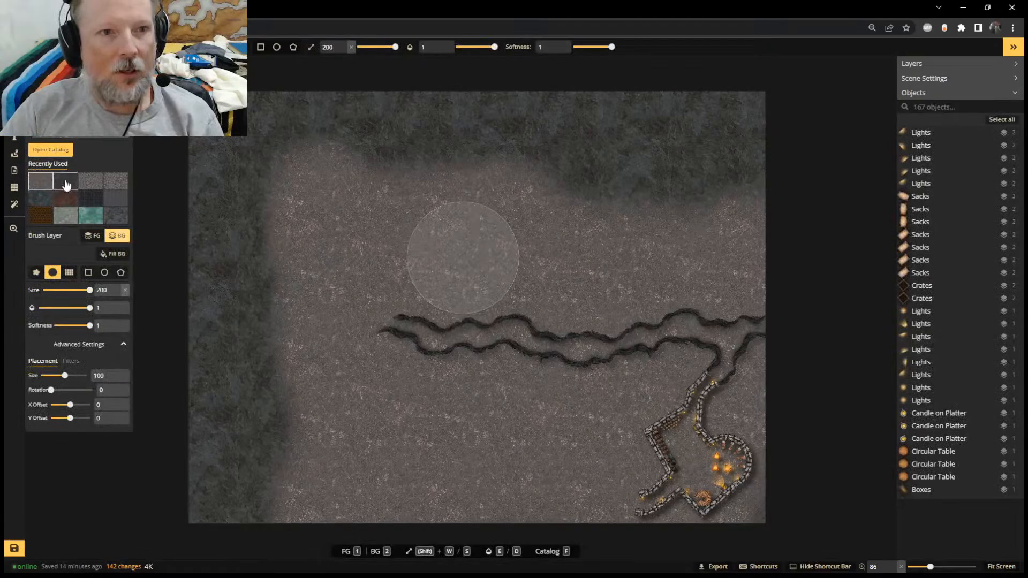
{"action": "left_click", "coordinate": [66, 185]}
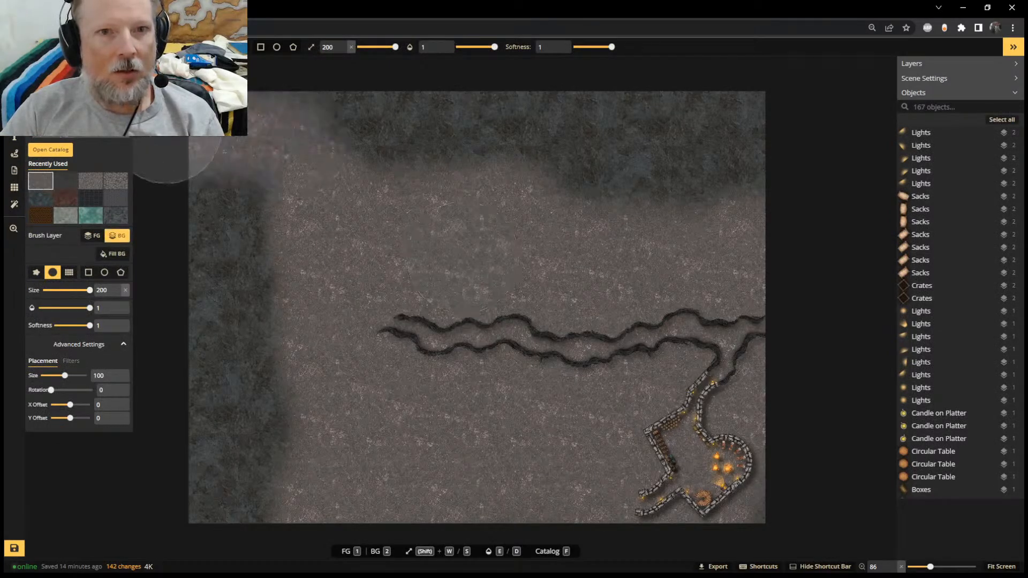
{"action": "mouse_move", "coordinate": [161, 149]}
{"action": "left_mouse_down"}
{"action": "mouse_move", "coordinate": [307, 91]}
{"action": "mouse_move", "coordinate": [937, 183]}
{"action": "mouse_move", "coordinate": [216, 535]}
{"action": "mouse_move", "coordinate": [186, 170]}
{"action": "left_mouse_up"}
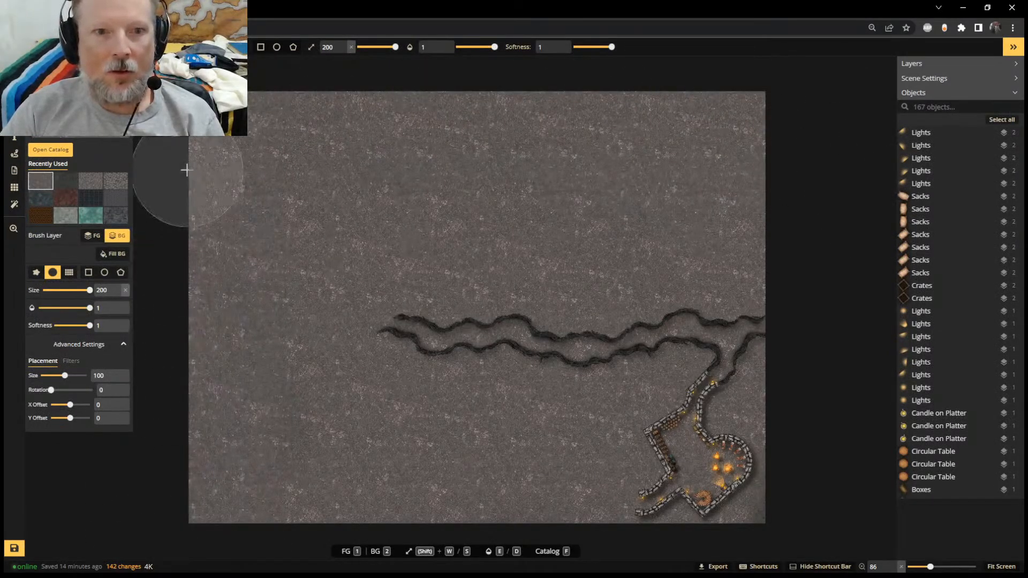
Switch the brush to the foreground layer, choose the dark rock texture and dab it on the open rock north of the lines
{"action": "left_click", "coordinate": [91, 236]}
{"action": "left_click", "coordinate": [65, 181]}
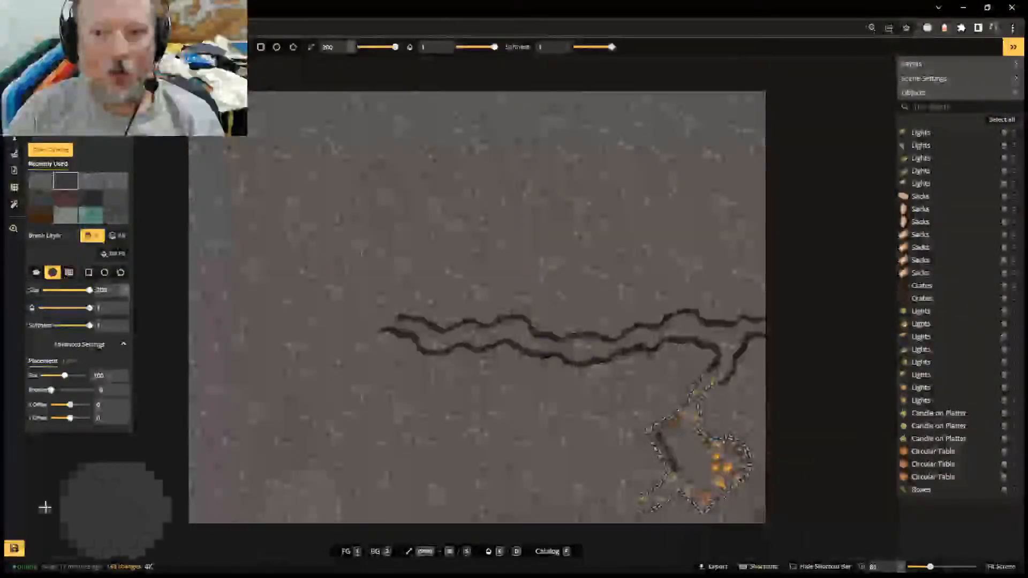
{"action": "left_click", "coordinate": [41, 181]}
{"action": "left_click", "coordinate": [462, 257]}
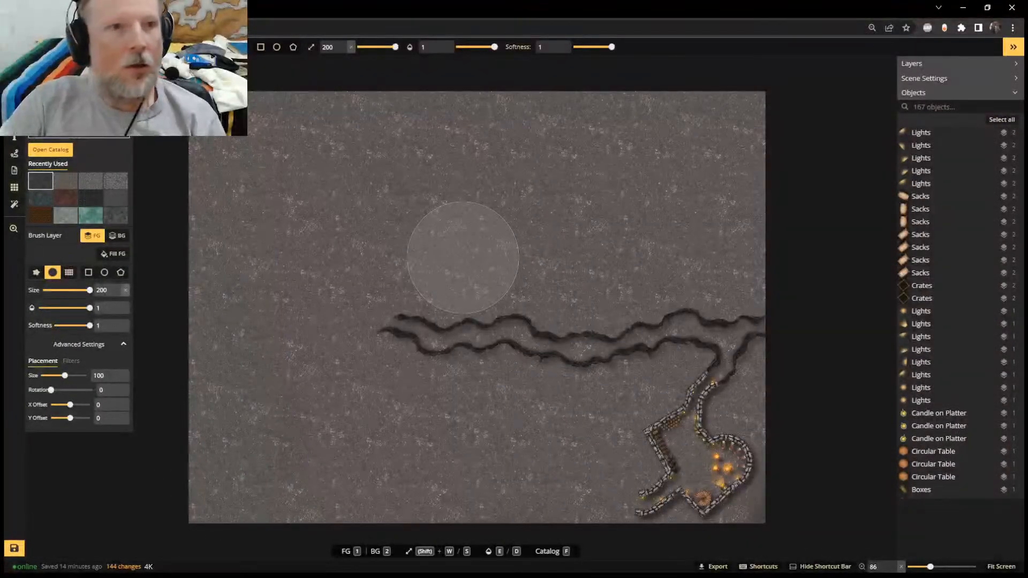
Paste another copy of the eight-stamp rock line into the open rock north of the passage
{"action": "key", "text": "o"}
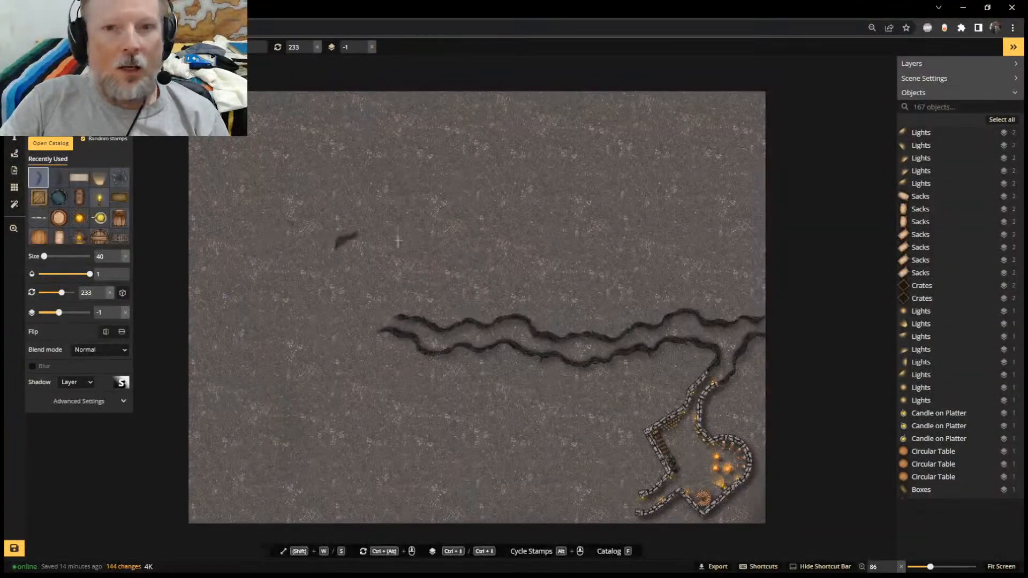
{"action": "scroll", "coordinate": [449, 253], "scroll_direction": "up", "scroll_amount": 1}
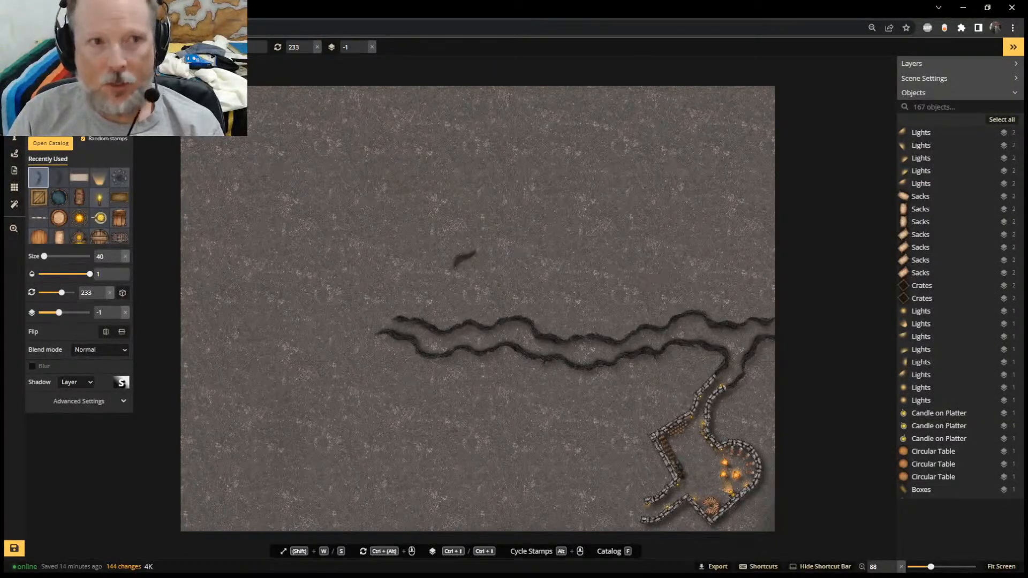
{"action": "key", "text": "Escape"}
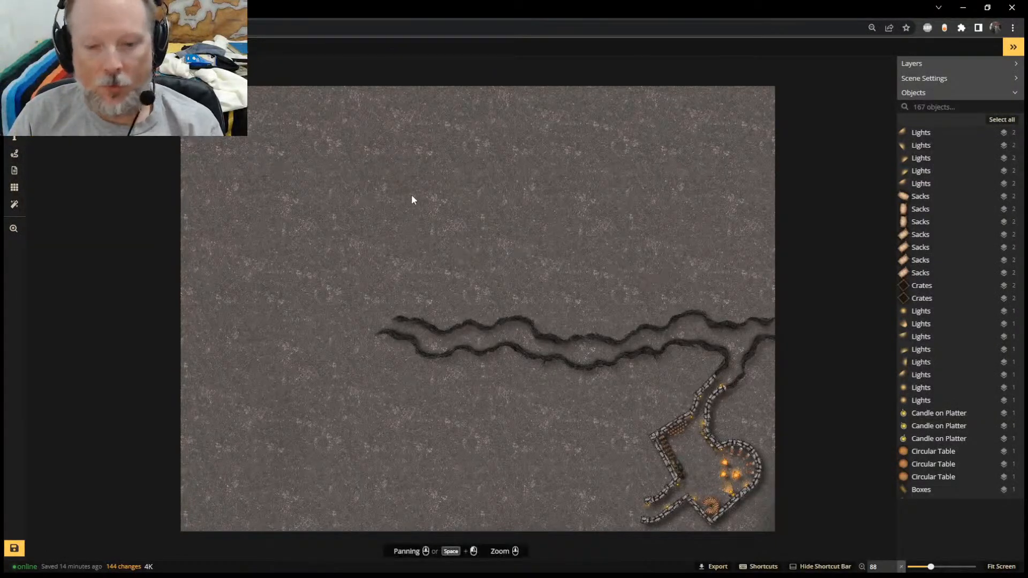
{"action": "key", "text": "ctrl+v"}
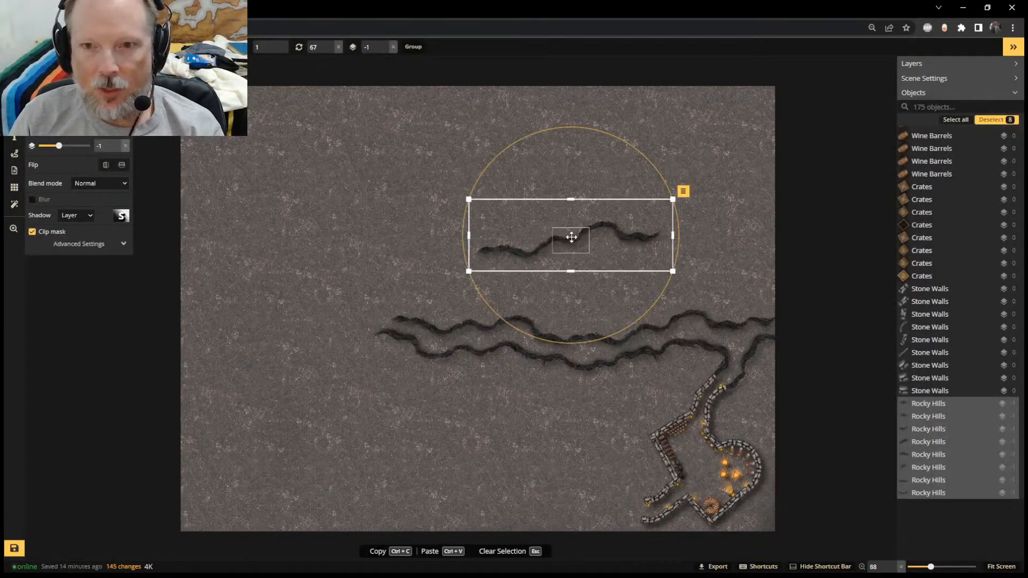
Try rotating the pasted rock line and fitting it to the stone wall end at the storage room's southwest exit, and undo it
{"action": "left_click_drag", "start_coordinate": [625, 142], "coordinate": [635, 149]}
{"action": "scroll", "coordinate": [642, 198], "scroll_direction": "up", "scroll_amount": 2}
{"action": "scroll", "coordinate": [601, 237], "scroll_direction": "down", "scroll_amount": 1}
{"action": "scroll", "coordinate": [636, 310], "scroll_direction": "up", "scroll_amount": 1}
{"action": "middle_click_drag", "start_coordinate": [606, 442], "coordinate": [533, 354]}
{"action": "scroll", "coordinate": [533, 354], "scroll_direction": "up", "scroll_amount": 1}
{"action": "scroll", "coordinate": [533, 354], "scroll_direction": "up", "scroll_amount": 1}
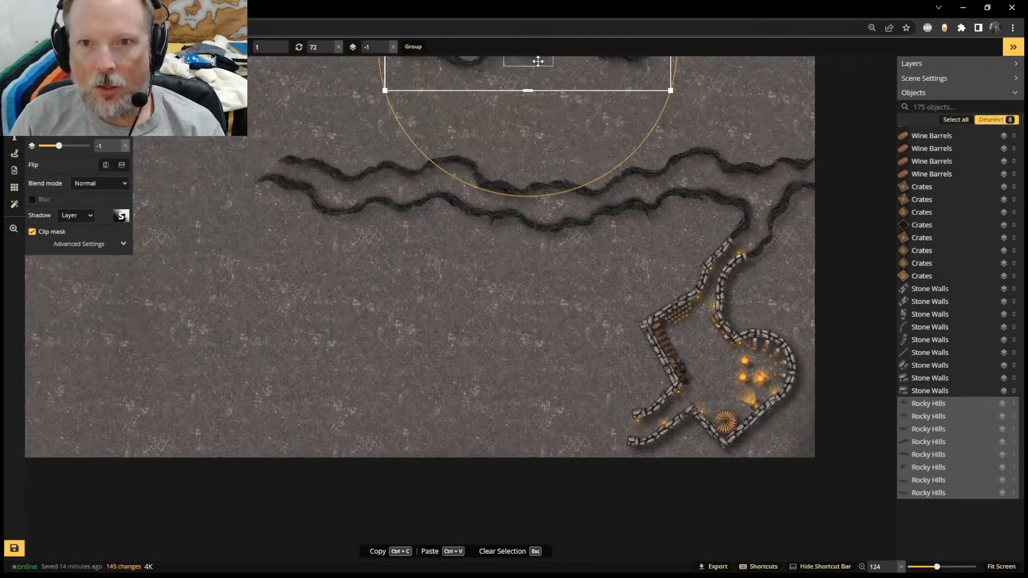
{"action": "left_click_drag", "start_coordinate": [537, 62], "coordinate": [522, 450]}
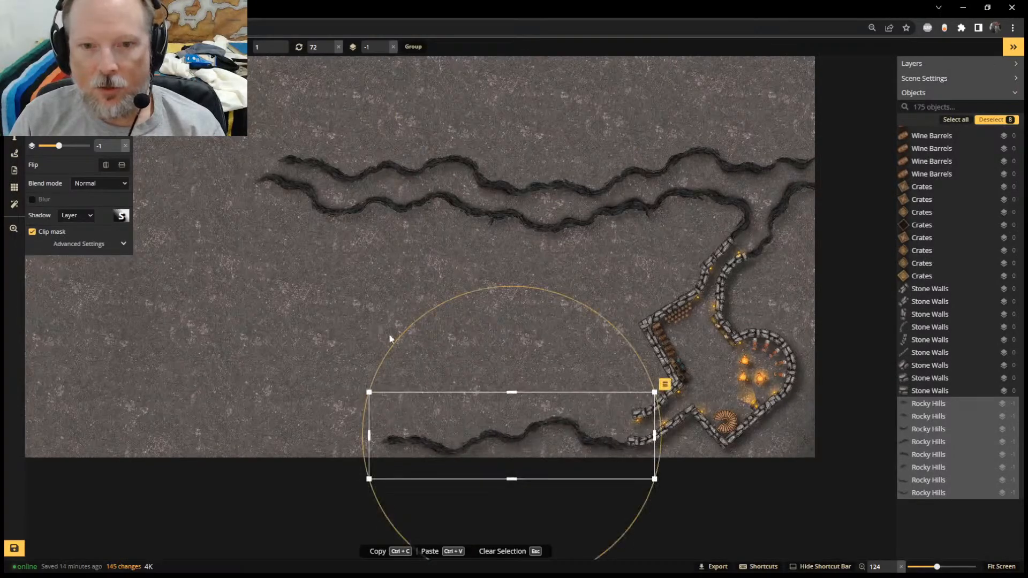
{"action": "left_click_drag", "start_coordinate": [391, 343], "coordinate": [495, 360]}
{"action": "left_click", "coordinate": [351, 392]}
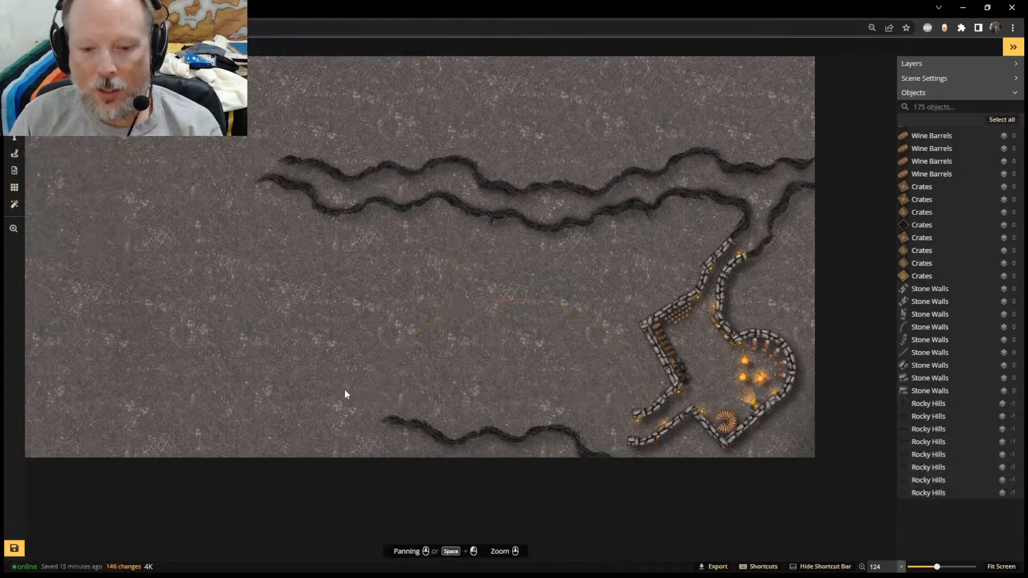
{"action": "key", "text": "ctrl+z"}
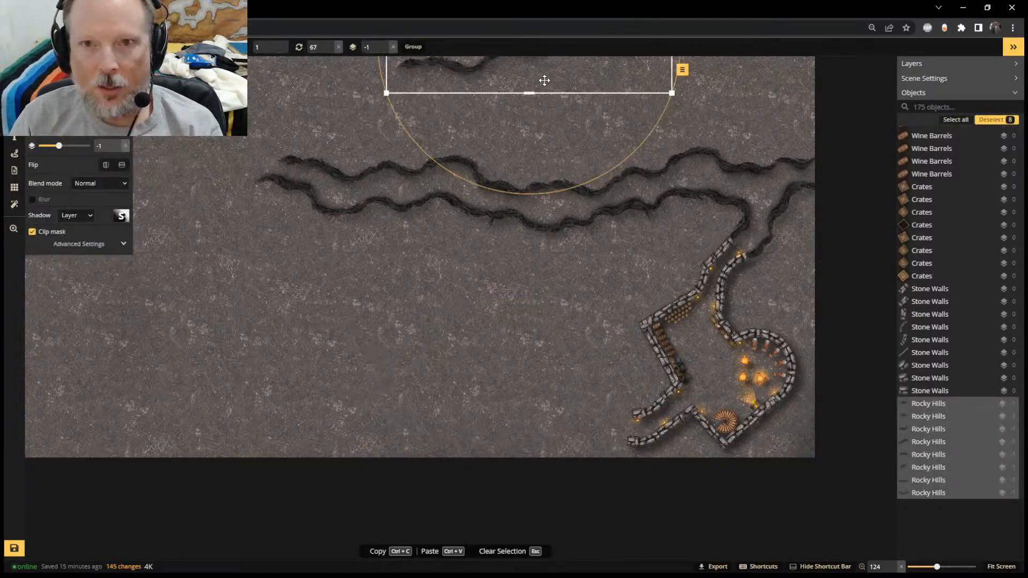
Move the pasted rock line to the storage room's southwest exit, rotate it to 89 and join it to the southern stone wall's end
{"action": "left_click_drag", "start_coordinate": [546, 80], "coordinate": [509, 450]}
{"action": "left_click_drag", "start_coordinate": [476, 268], "coordinate": [551, 279]}
{"action": "left_click_drag", "start_coordinate": [505, 410], "coordinate": [505, 369]}
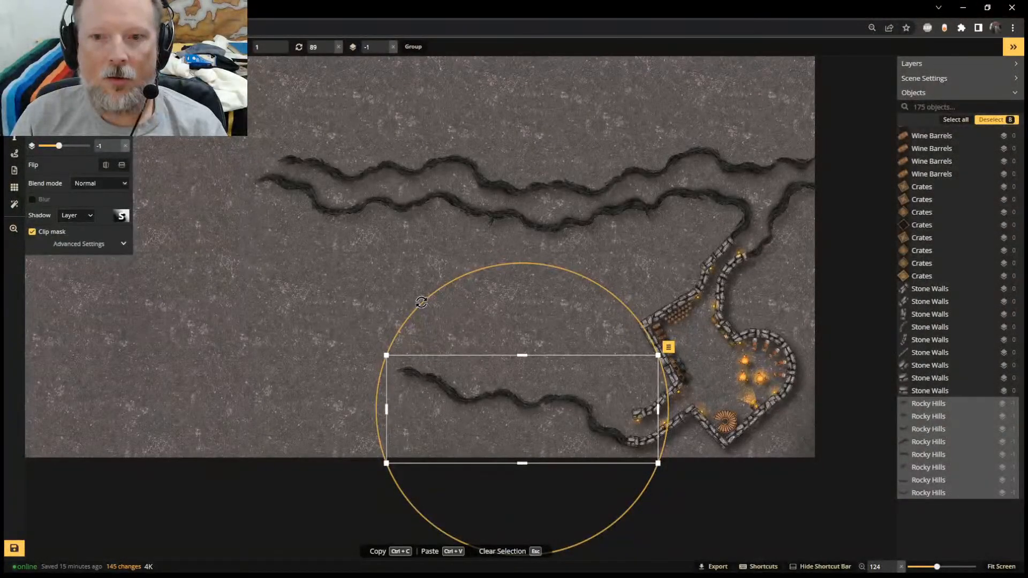
{"action": "key", "text": "Escape"}
Paste another rock line copy, rotate it to 271 and join it to the northern stone wall's end at the southwest exit
{"action": "key", "text": "ctrl+v"}
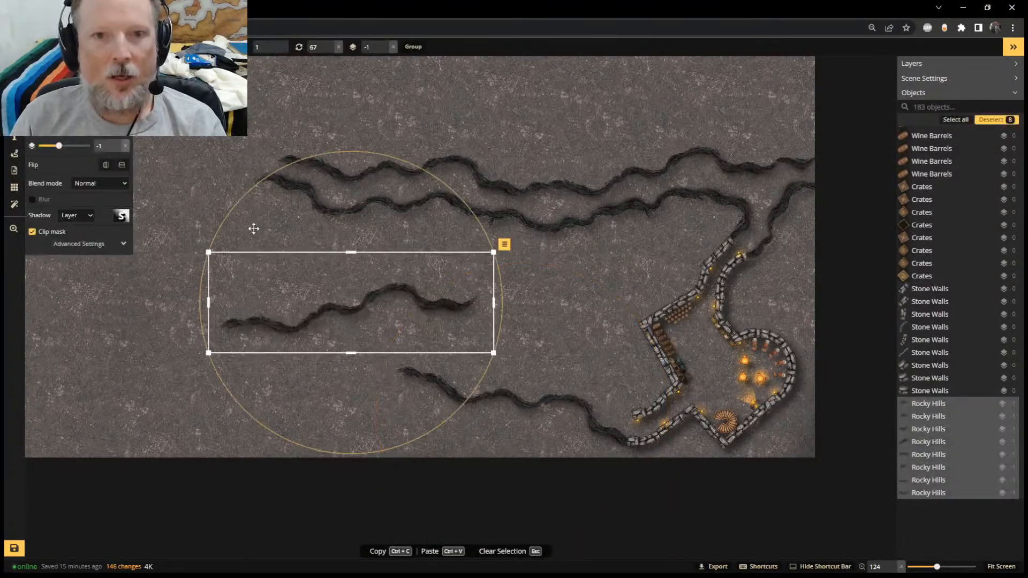
{"action": "left_click_drag", "start_coordinate": [242, 202], "coordinate": [381, 373]}
{"action": "left_click_drag", "start_coordinate": [374, 257], "coordinate": [529, 350]}
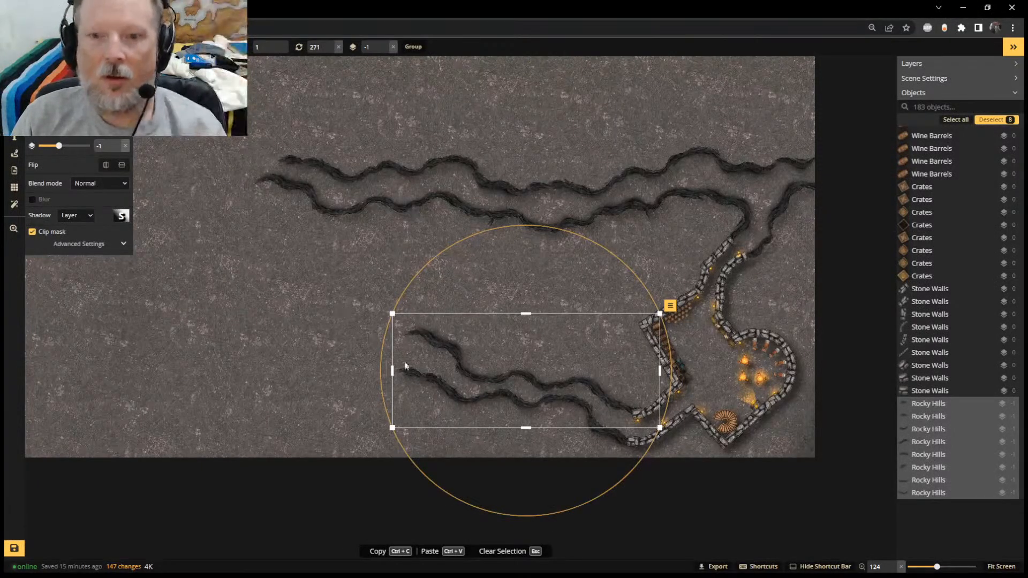
Deselect the rock line, check the passage joined to the storage room's southwest exit, and save the map
{"action": "left_click", "coordinate": [282, 359]}
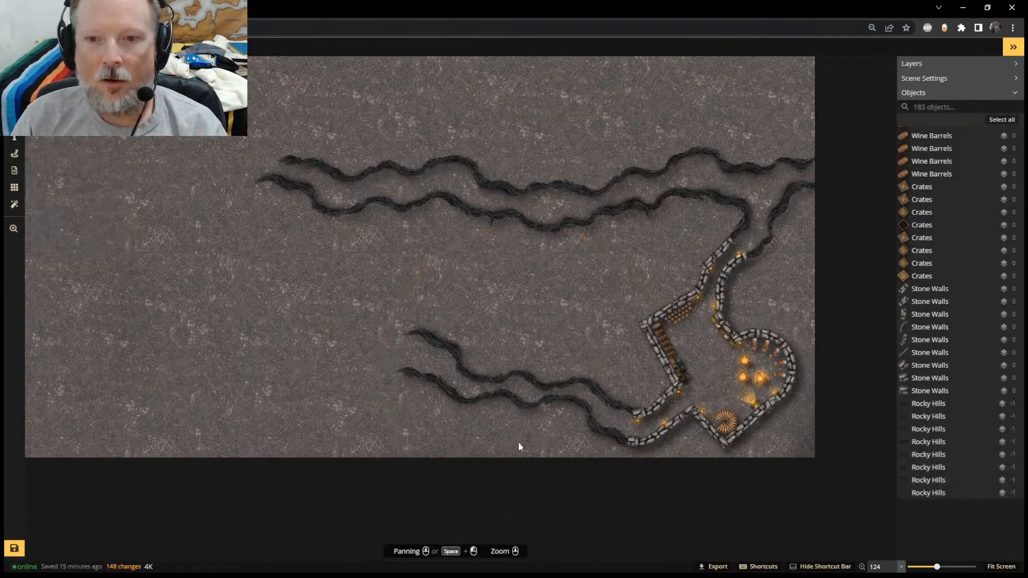
{"action": "scroll", "coordinate": [560, 384], "scroll_direction": "up", "scroll_amount": 5}
{"action": "scroll", "coordinate": [560, 384], "scroll_direction": "up", "scroll_amount": 7}
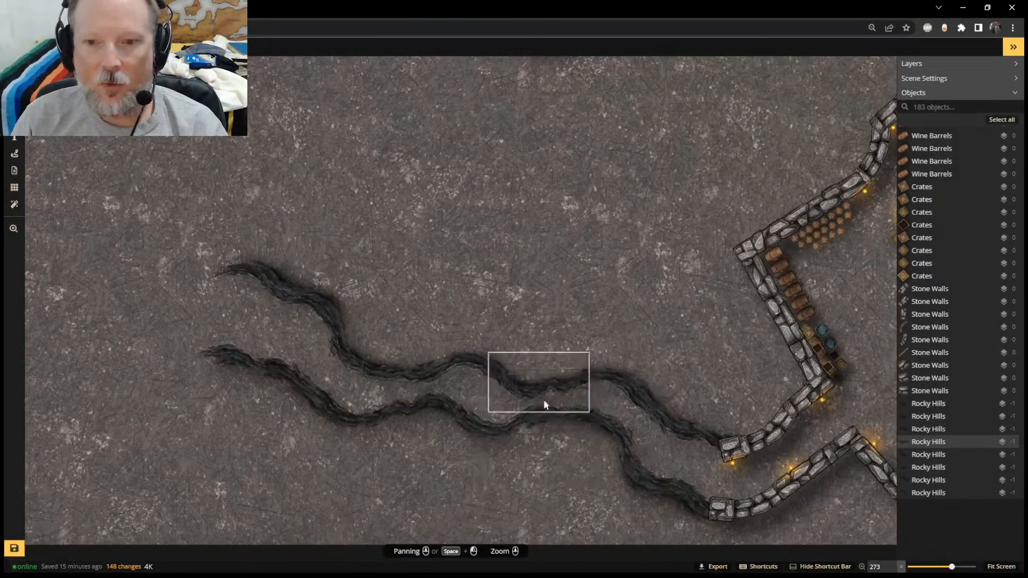
{"action": "scroll", "coordinate": [482, 239], "scroll_direction": "down", "scroll_amount": 4}
{"action": "scroll", "coordinate": [496, 251], "scroll_direction": "down", "scroll_amount": 1}
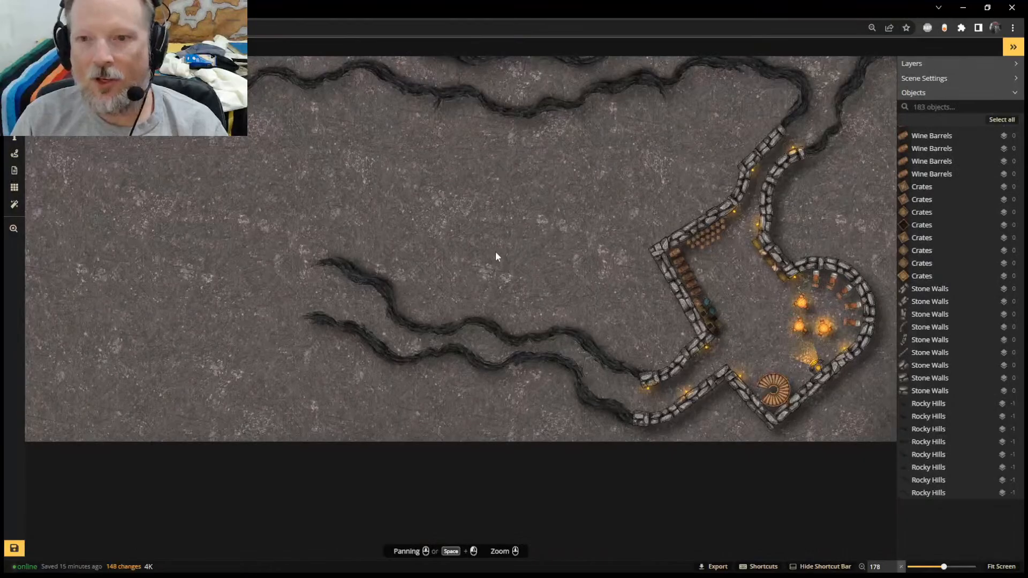
{"action": "scroll", "coordinate": [496, 252], "scroll_direction": "up", "scroll_amount": 3}
{"action": "middle_click_drag", "start_coordinate": [496, 252], "coordinate": [508, 338]}
{"action": "scroll", "coordinate": [509, 338], "scroll_direction": "down", "scroll_amount": 3}
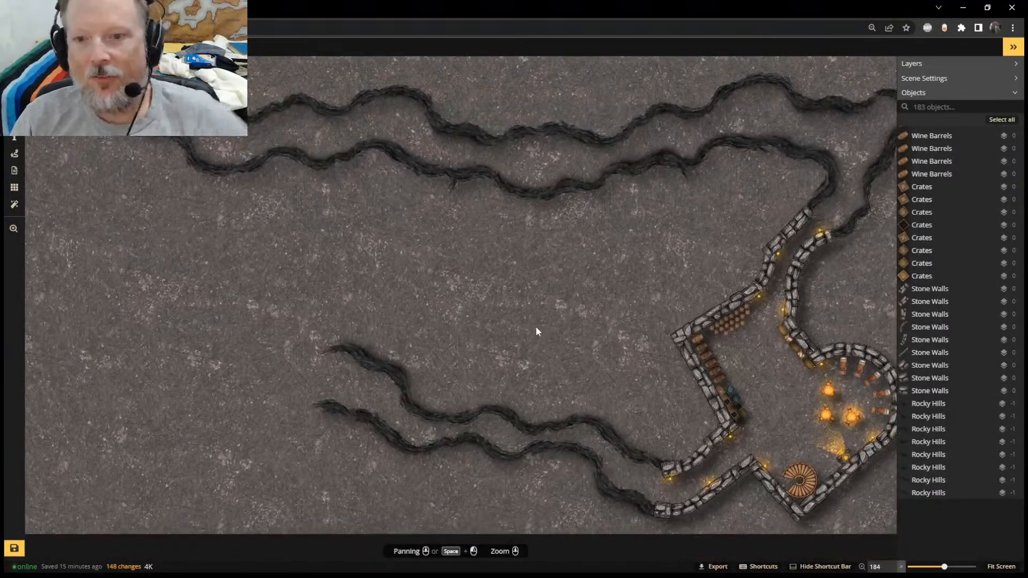
{"action": "scroll", "coordinate": [541, 334], "scroll_direction": "up", "scroll_amount": 2}
{"action": "scroll", "coordinate": [546, 341], "scroll_direction": "down", "scroll_amount": 2}
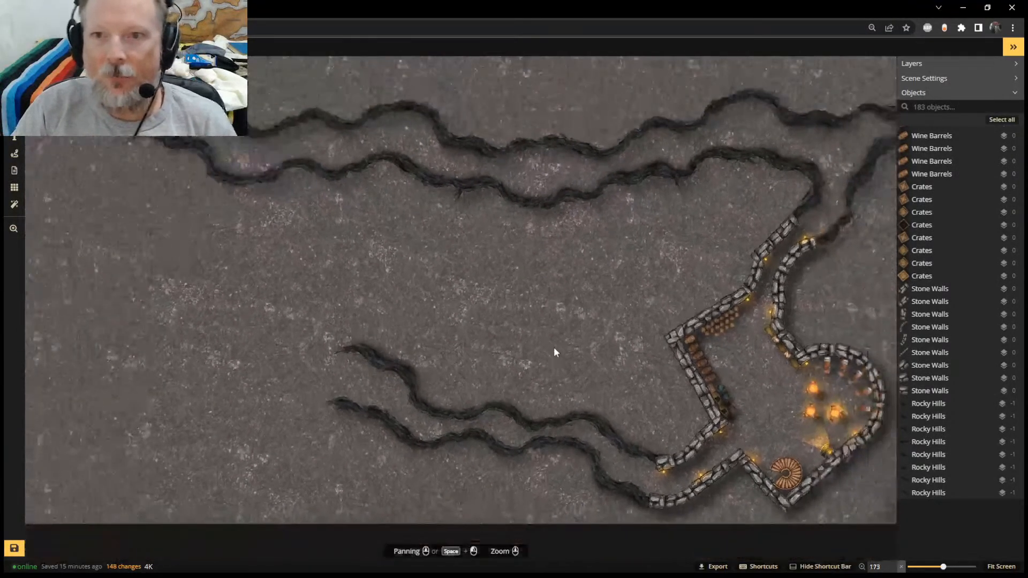
{"action": "middle_click_drag", "start_coordinate": [554, 348], "coordinate": [612, 417]}
{"action": "scroll", "coordinate": [611, 417], "scroll_direction": "up", "scroll_amount": 2}
{"action": "scroll", "coordinate": [612, 417], "scroll_direction": "down", "scroll_amount": 5}
{"action": "scroll", "coordinate": [592, 348], "scroll_direction": "down", "scroll_amount": 2}
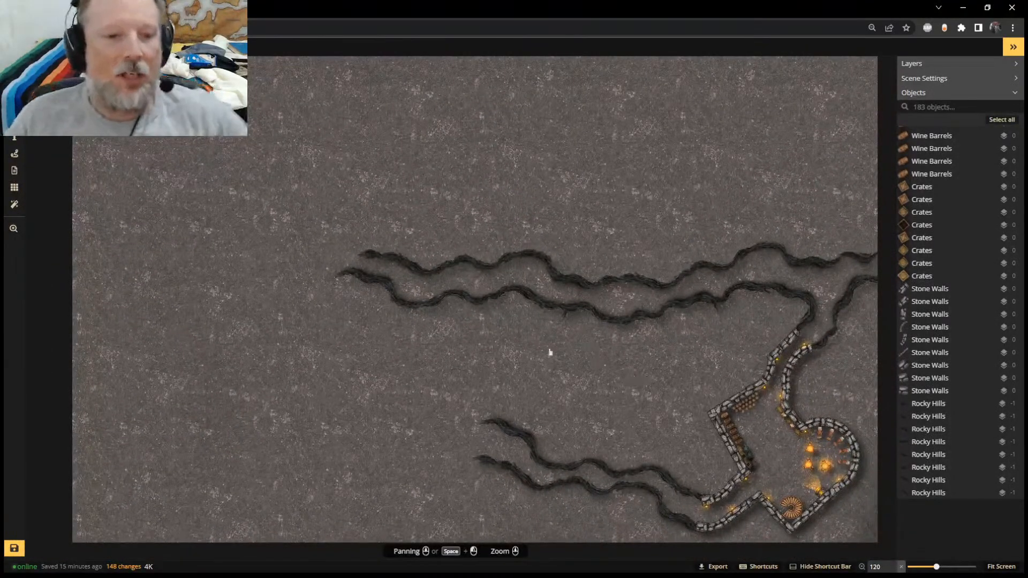
{"action": "left_click", "coordinate": [14, 548]}
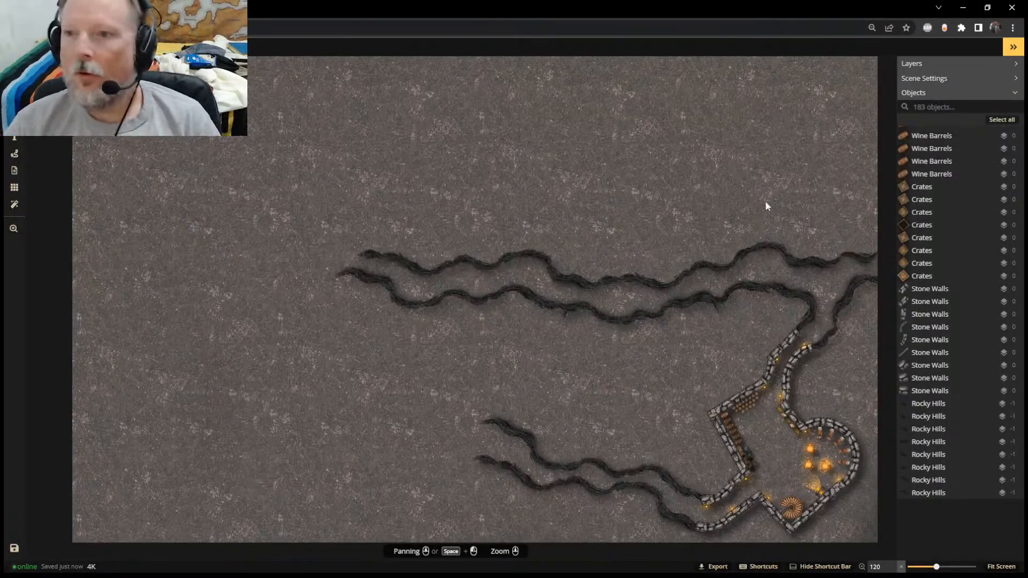
Paste a copy of the northern passage wall's easternmost Rocky Hills stamp and place it across the map's eastern edge to extend the wall
{"action": "scroll", "coordinate": [765, 202], "scroll_direction": "up", "scroll_amount": 2}
{"action": "scroll", "coordinate": [835, 230], "scroll_direction": "down", "scroll_amount": 2}
{"action": "scroll", "coordinate": [836, 200], "scroll_direction": "up", "scroll_amount": 1}
{"action": "middle_click_drag", "start_coordinate": [836, 200], "coordinate": [580, 215]}
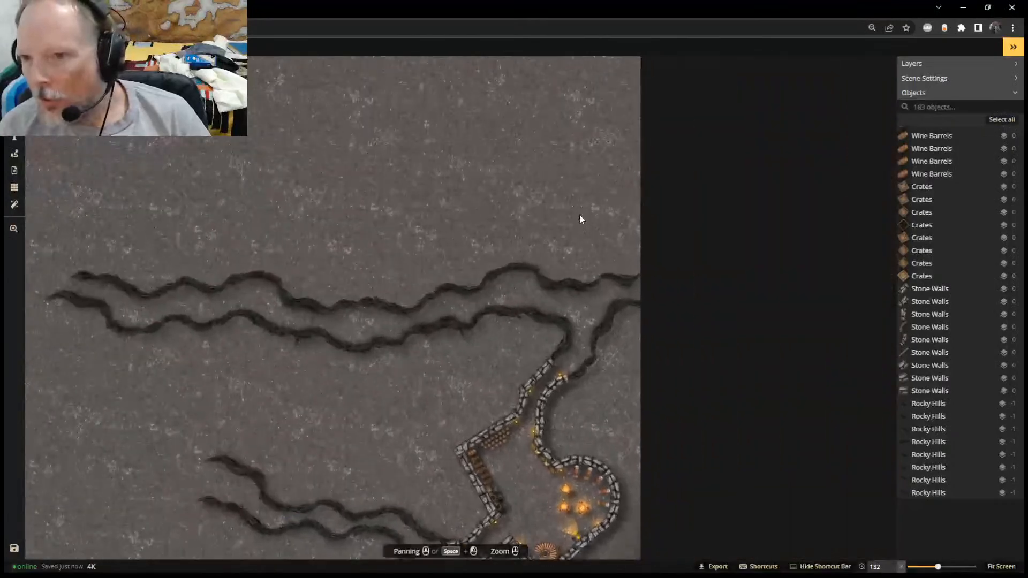
{"action": "left_click", "coordinate": [625, 286]}
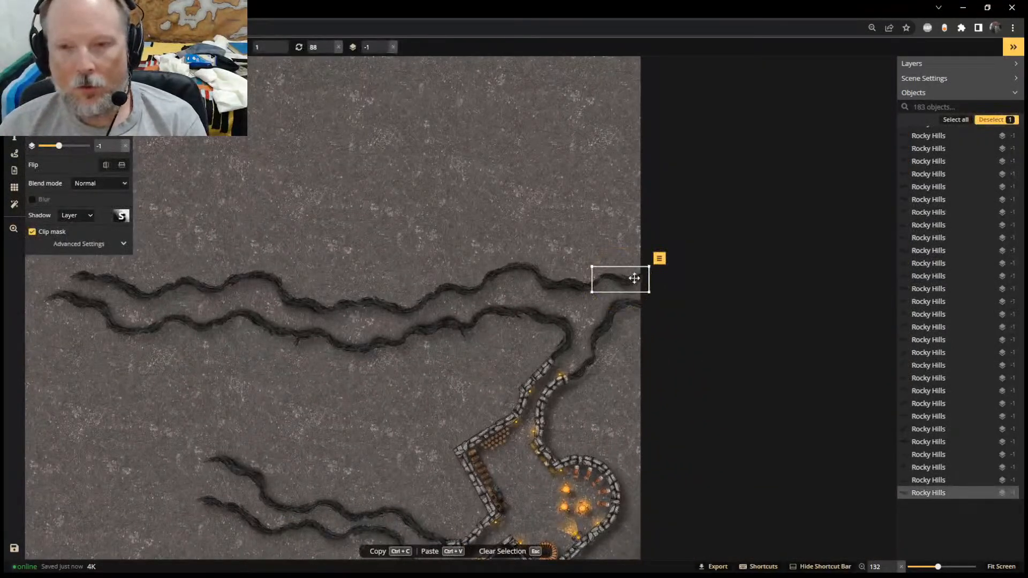
{"action": "key", "text": "ctrl+v"}
{"action": "left_click_drag", "start_coordinate": [647, 274], "coordinate": [658, 282]}
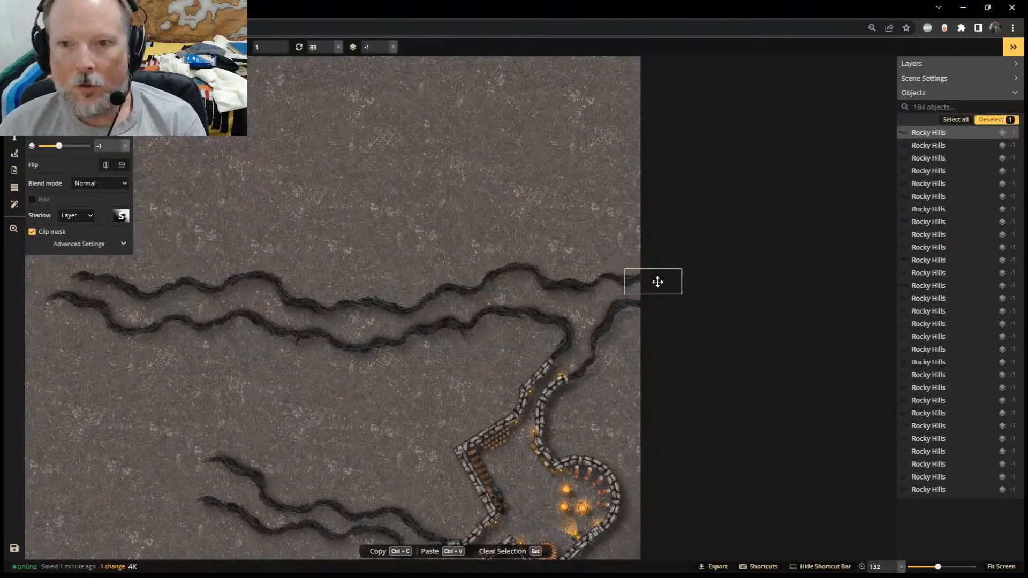
{"action": "scroll", "coordinate": [417, 161], "scroll_direction": "down", "scroll_amount": 2}
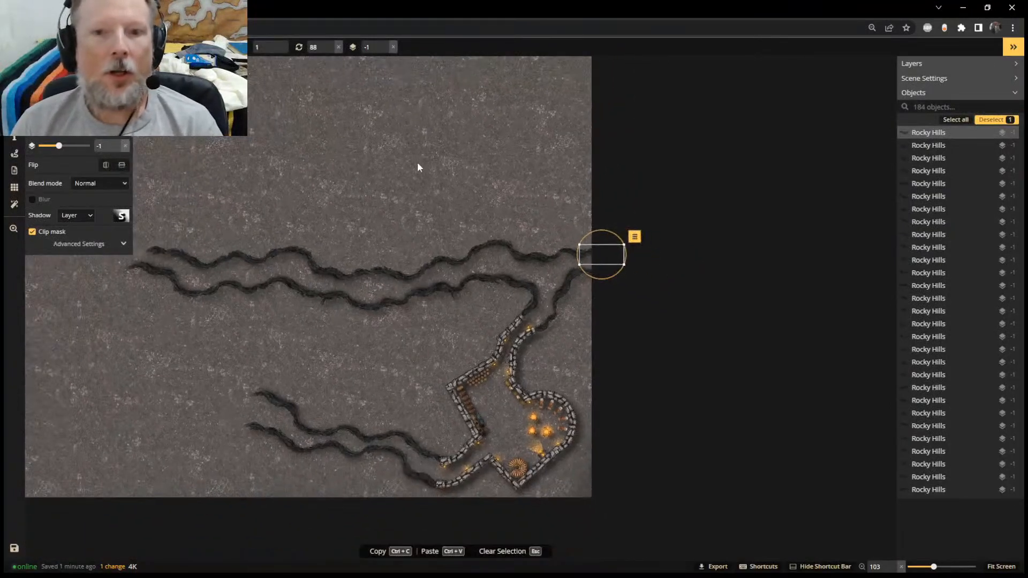
Copy the ten Rocky Hills stamps around the junction at the eastern edge and paste them above the northern passage's western end
{"action": "left_click_drag", "start_coordinate": [482, 199], "coordinate": [609, 295]}
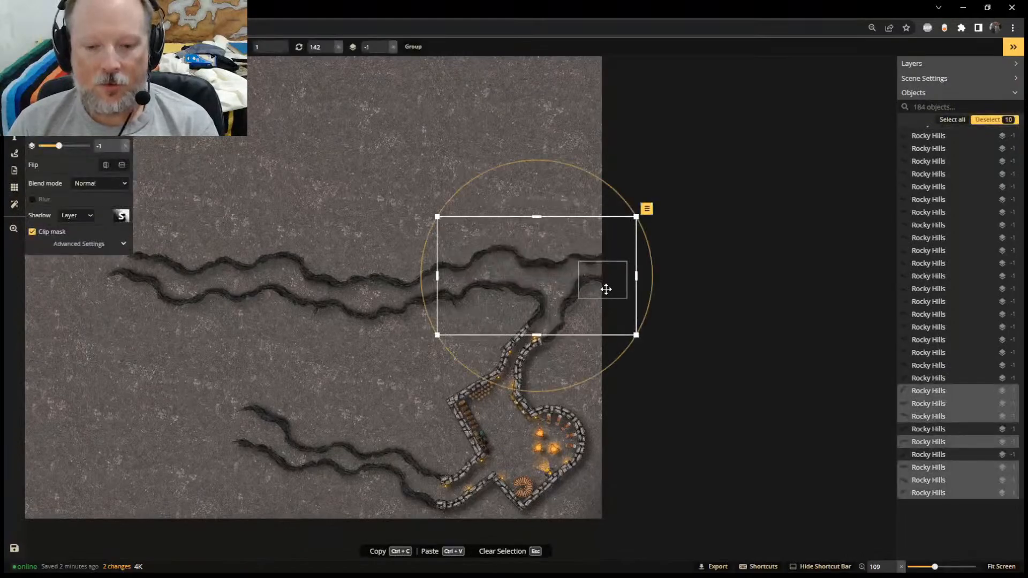
{"action": "scroll", "coordinate": [354, 208], "scroll_direction": "down", "scroll_amount": 1}
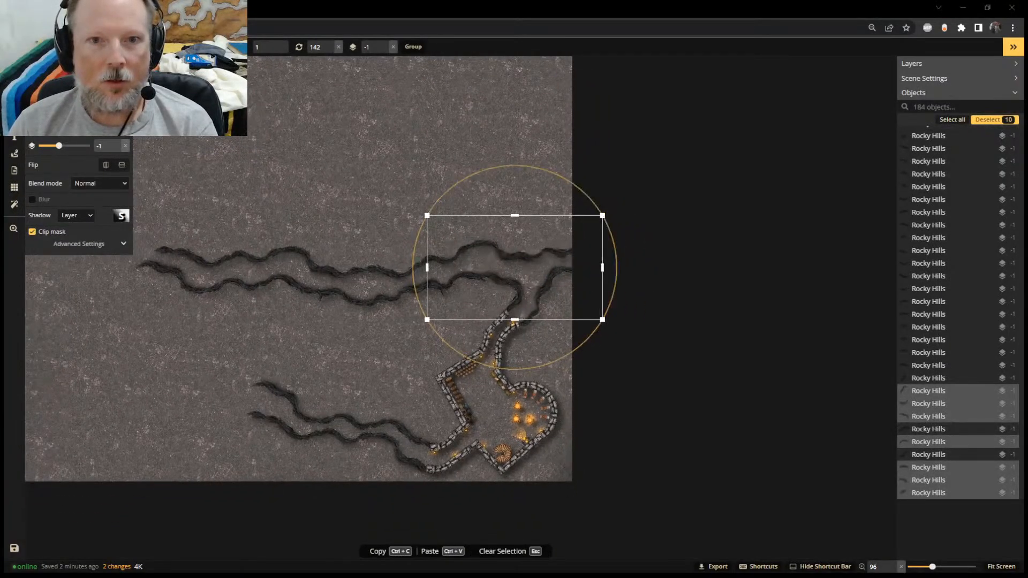
{"action": "scroll", "coordinate": [302, 170], "scroll_direction": "up", "scroll_amount": 1}
{"action": "middle_click_drag", "start_coordinate": [316, 161], "coordinate": [581, 131]}
{"action": "scroll", "coordinate": [358, 138], "scroll_direction": "up", "scroll_amount": 1}
{"action": "scroll", "coordinate": [338, 157], "scroll_direction": "down", "scroll_amount": 2}
{"action": "key", "text": "ctrl+c"}
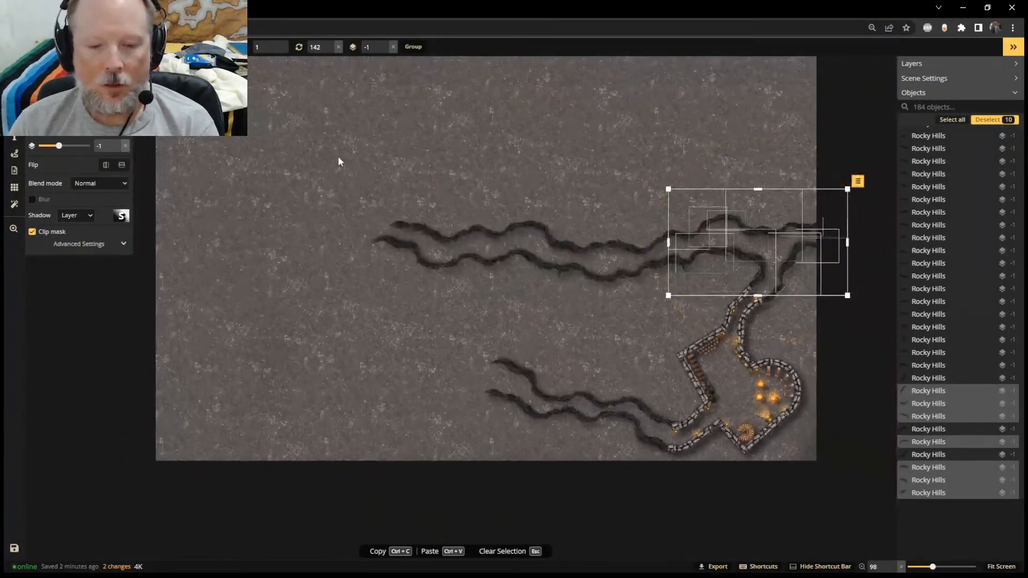
{"action": "key", "text": "ctrl+v"}
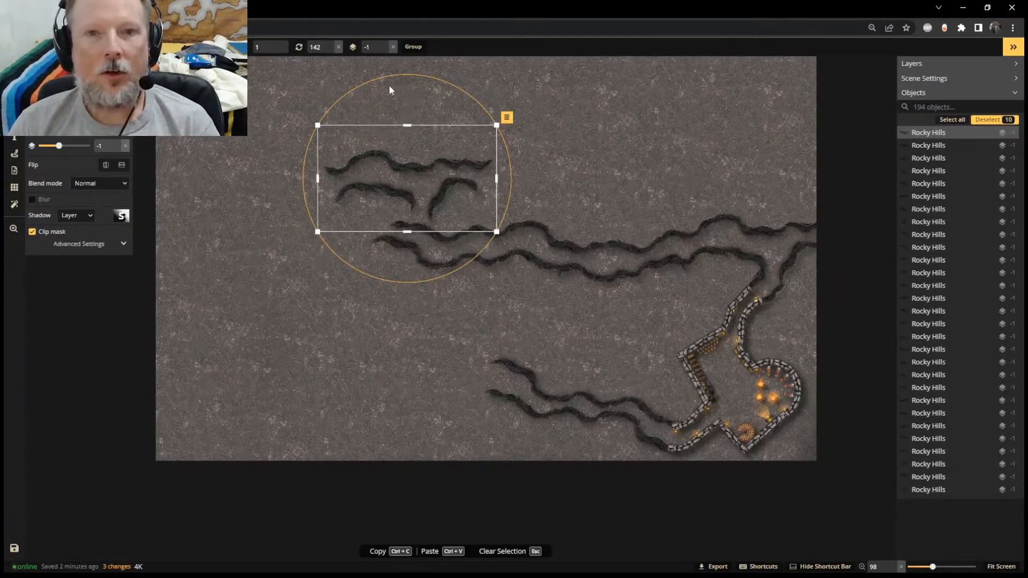
Try rotating the pasted junction and moving it at the northern passage's western end, and undo it
{"action": "left_click_drag", "start_coordinate": [370, 85], "coordinate": [288, 182]}
{"action": "left_click", "coordinate": [288, 183]}
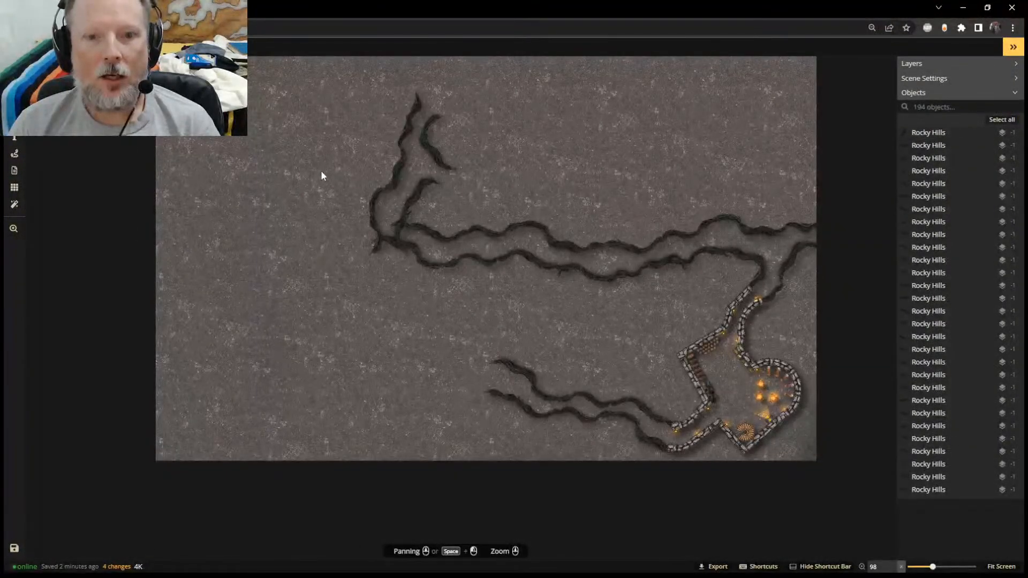
{"action": "left_click_drag", "start_coordinate": [348, 81], "coordinate": [370, 169]}
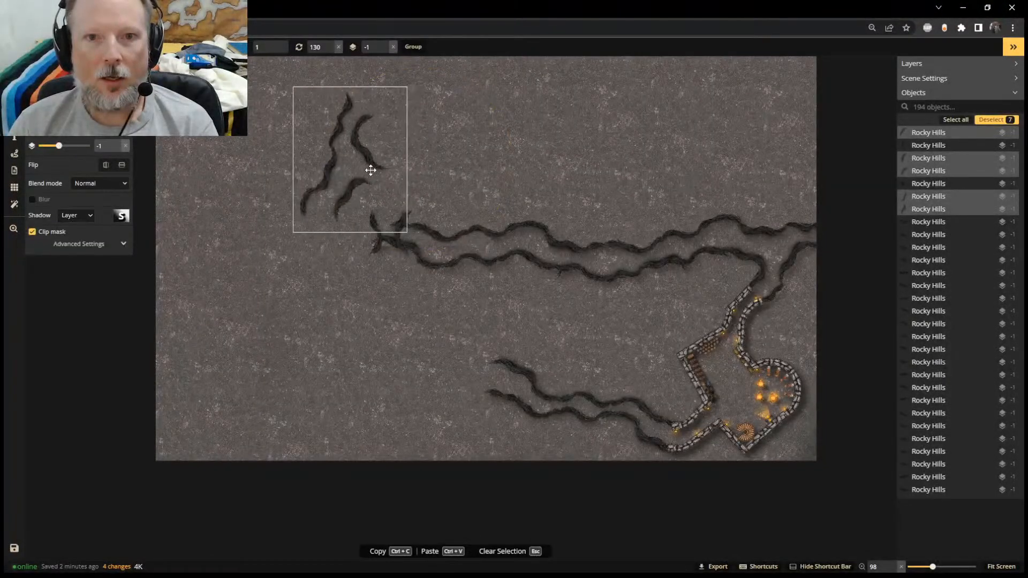
{"action": "key", "text": "ctrl+z"}
{"action": "key", "text": "ctrl+z"}
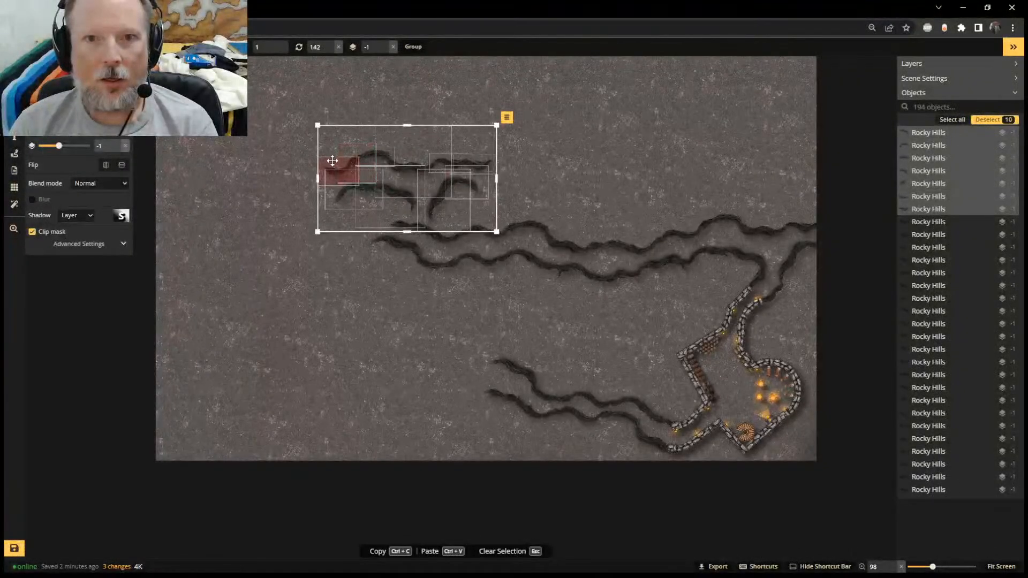
Rotate the pasted junction to 150 and join it to the northern passage's western end
{"action": "left_click_drag", "start_coordinate": [373, 85], "coordinate": [335, 176]}
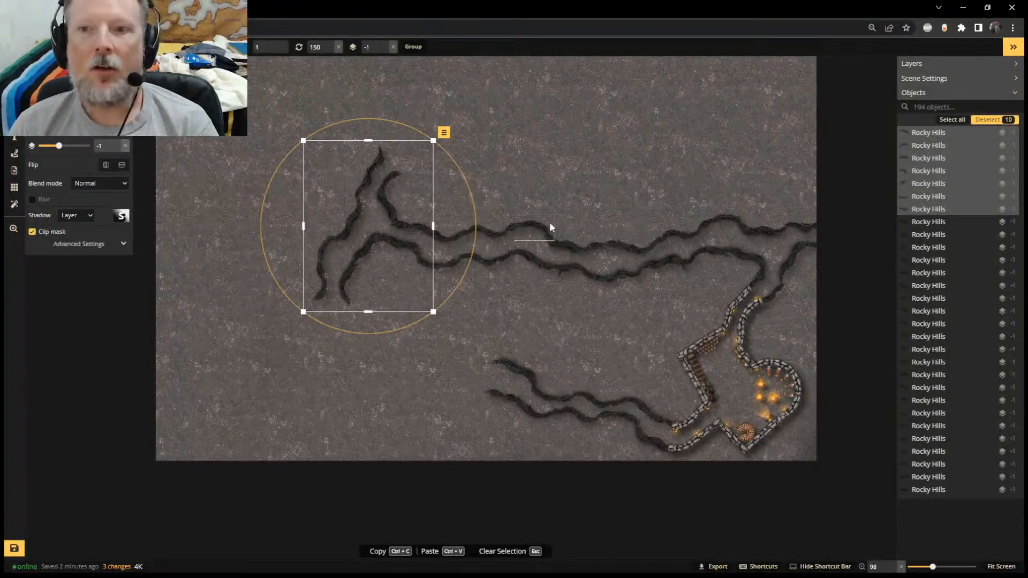
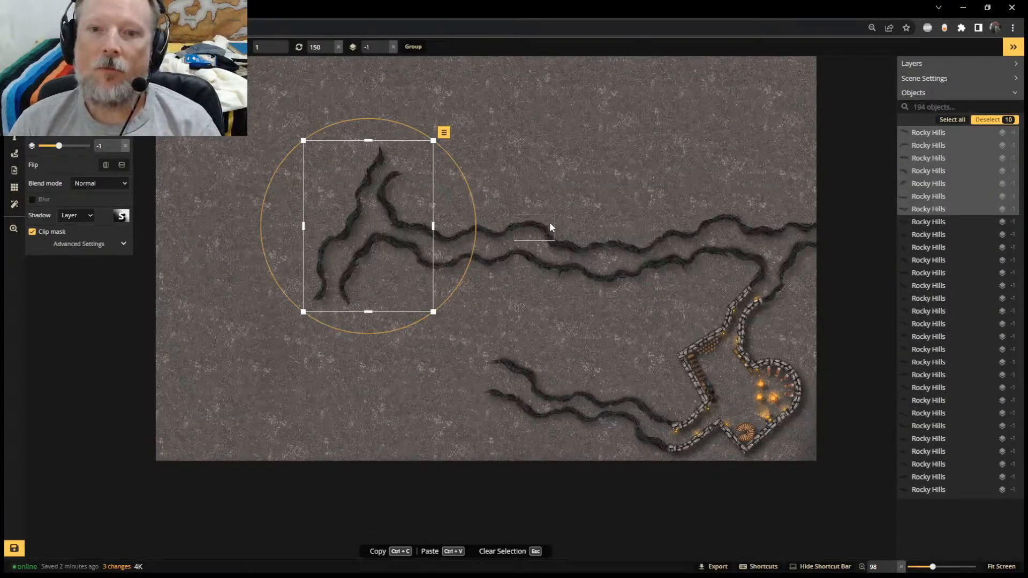
Paste another copy of the junction, rotate it to 206 and join it to the southwest passage's western end
{"action": "key", "text": "ctrl+v"}
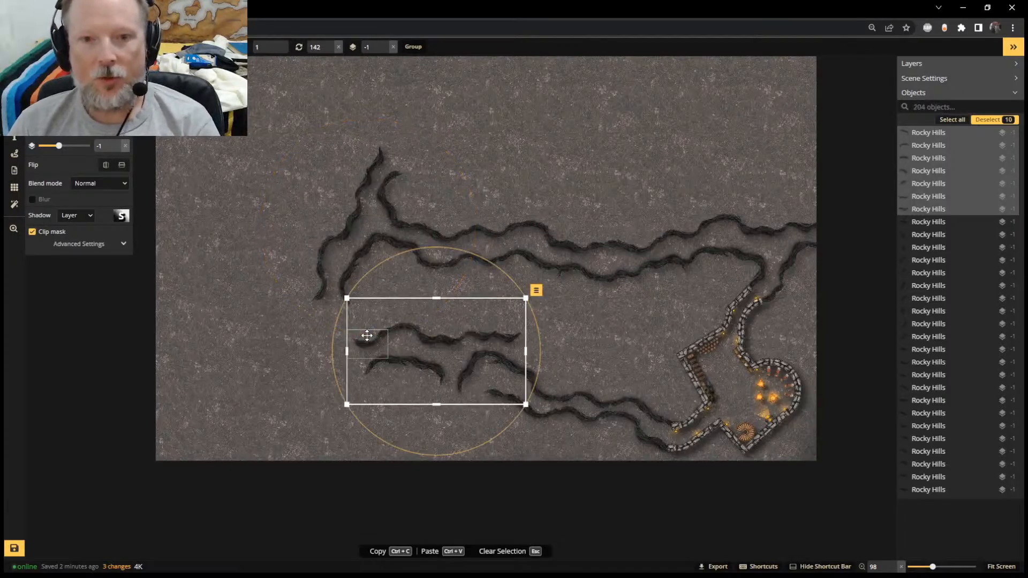
{"action": "left_click_drag", "start_coordinate": [452, 308], "coordinate": [386, 324]}
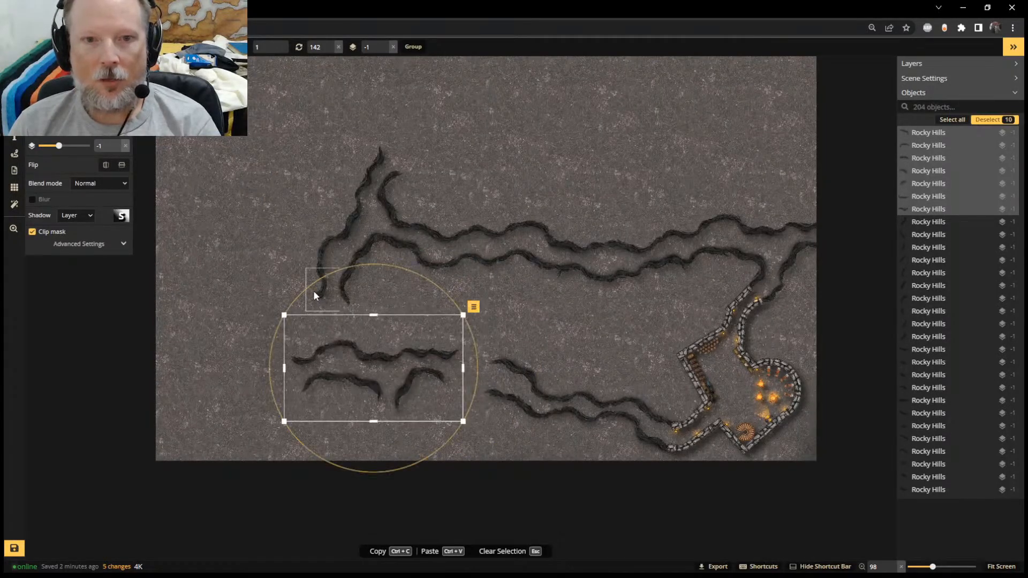
{"action": "left_click_drag", "start_coordinate": [306, 289], "coordinate": [469, 452]}
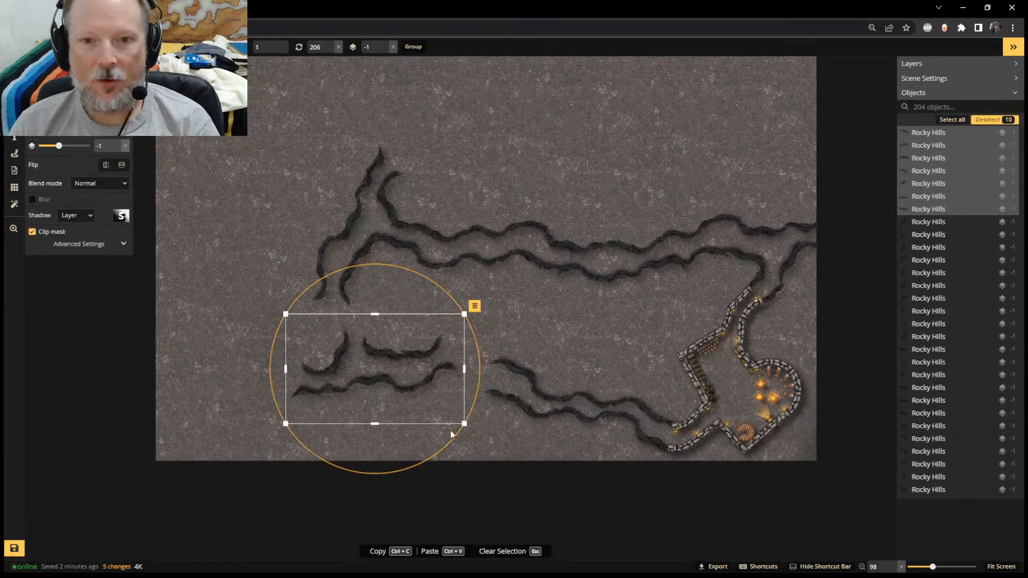
{"action": "left_click_drag", "start_coordinate": [404, 375], "coordinate": [455, 401]}
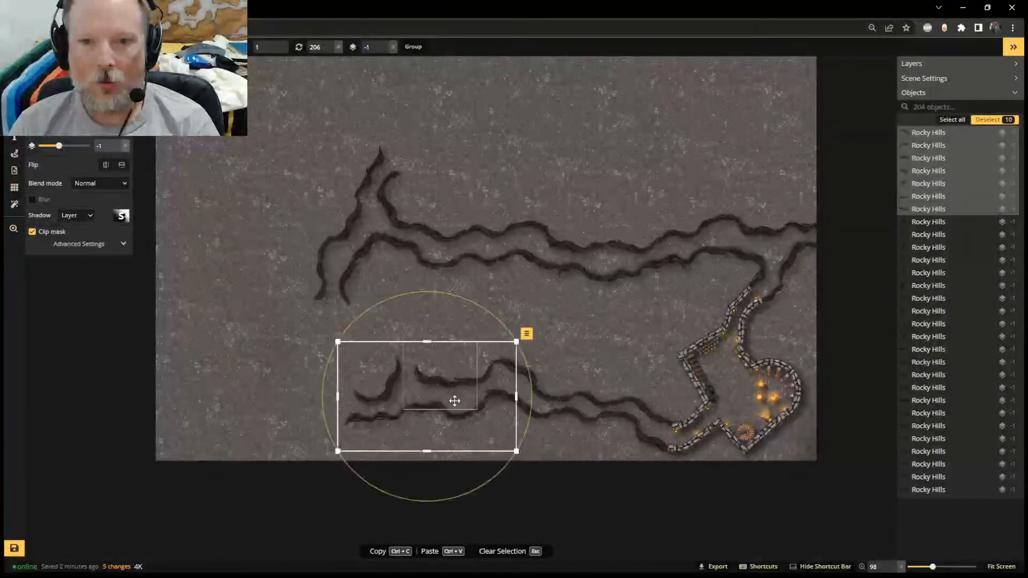
{"action": "left_click", "coordinate": [578, 306]}
Copy the single Rocky Hills stamp at the eastern edge, rotate it to 47 and fit it into the southwest passage's northern wall
{"action": "left_click", "coordinate": [807, 231]}
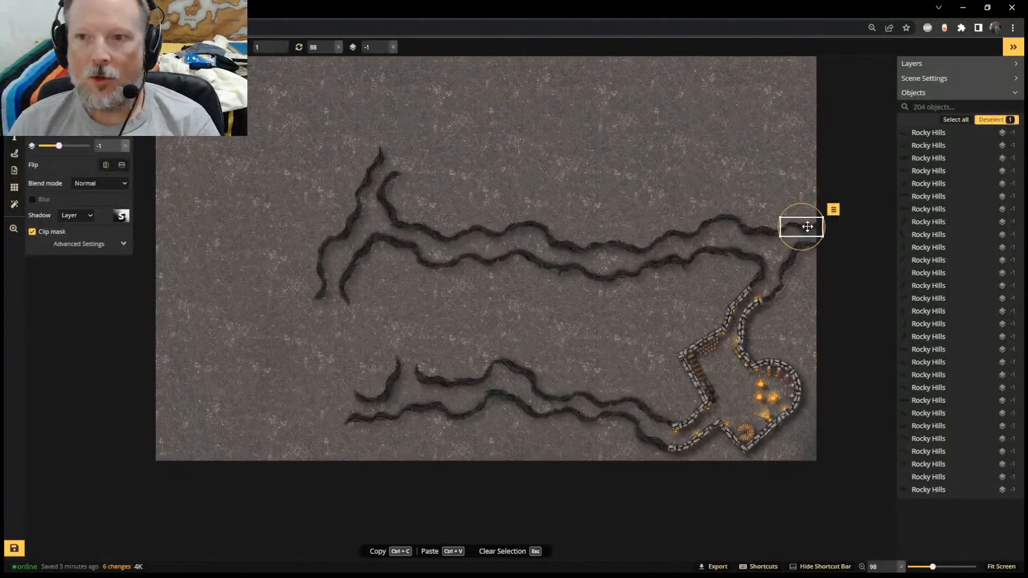
{"action": "left_click", "coordinate": [490, 371]}
{"action": "scroll", "coordinate": [490, 371], "scroll_direction": "up", "scroll_amount": 3}
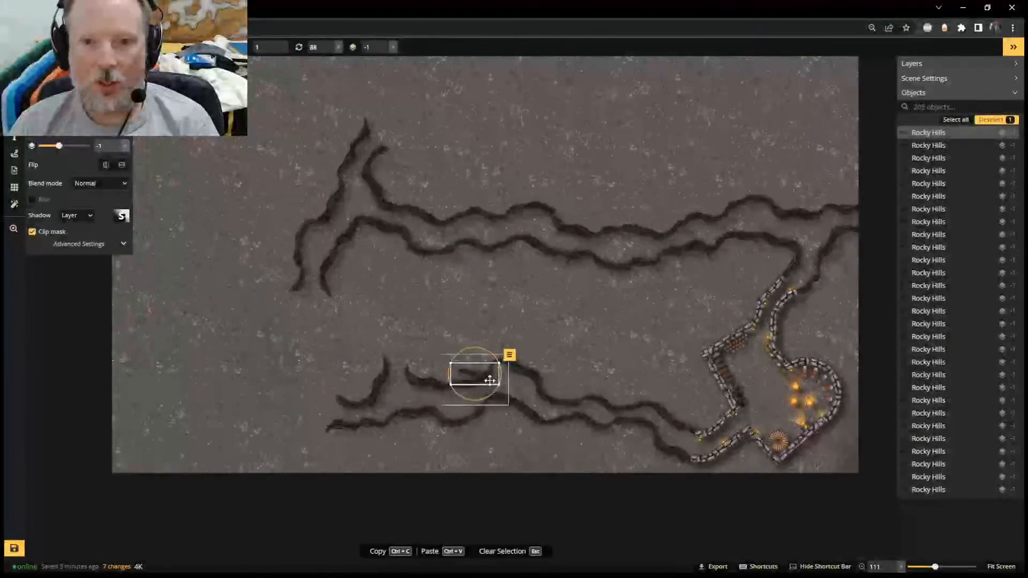
{"action": "left_click_drag", "start_coordinate": [483, 322], "coordinate": [467, 327]}
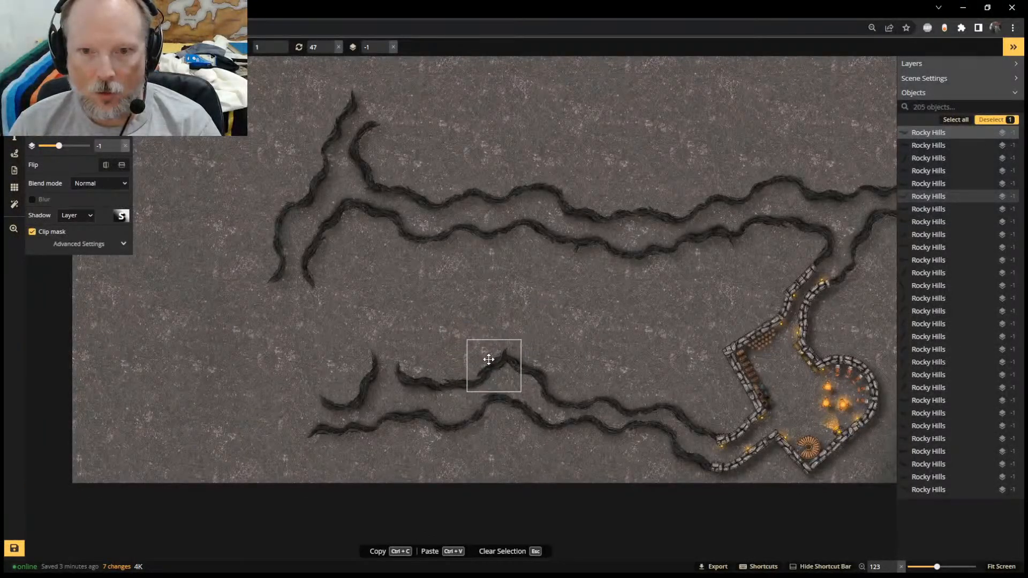
{"action": "left_click", "coordinate": [490, 358]}
{"action": "left_click_drag", "start_coordinate": [518, 336], "coordinate": [512, 348]}
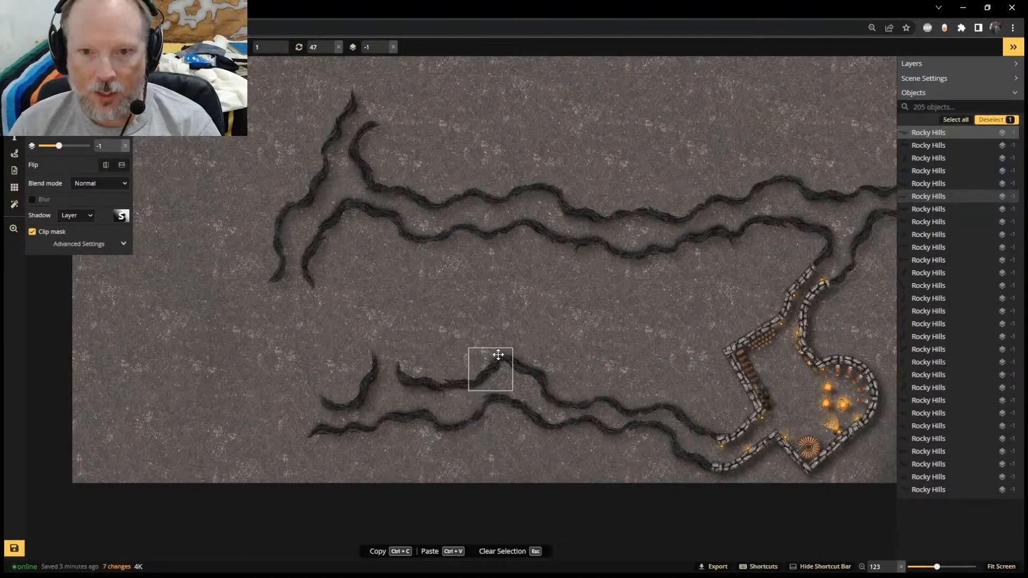
{"action": "left_click", "coordinate": [498, 354]}
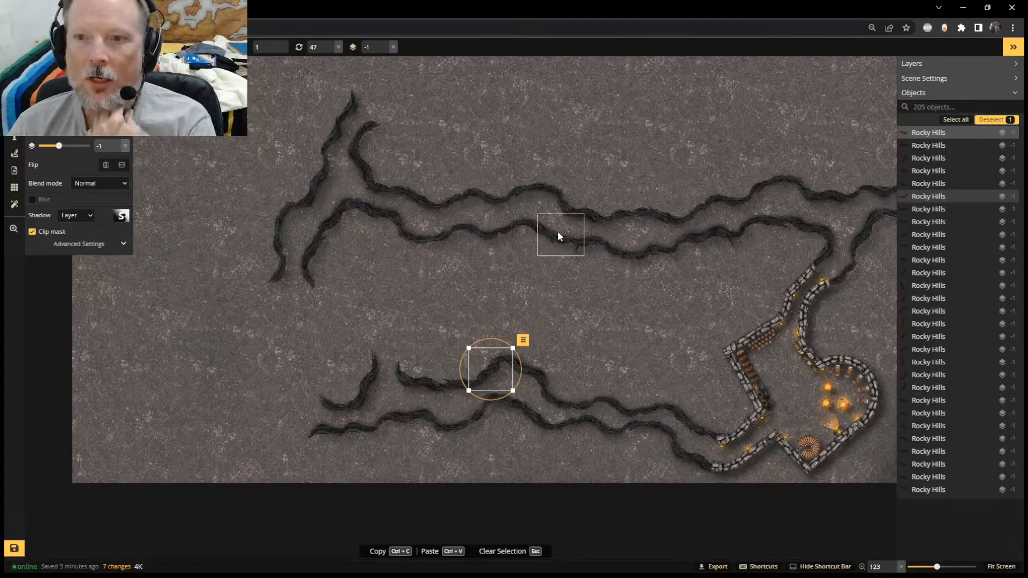
Copy the two-stamp bend above the storage room's northern exit and paste it twice, rotated to 128 and 199, to close a rock ring
{"action": "left_click", "coordinate": [823, 253]}
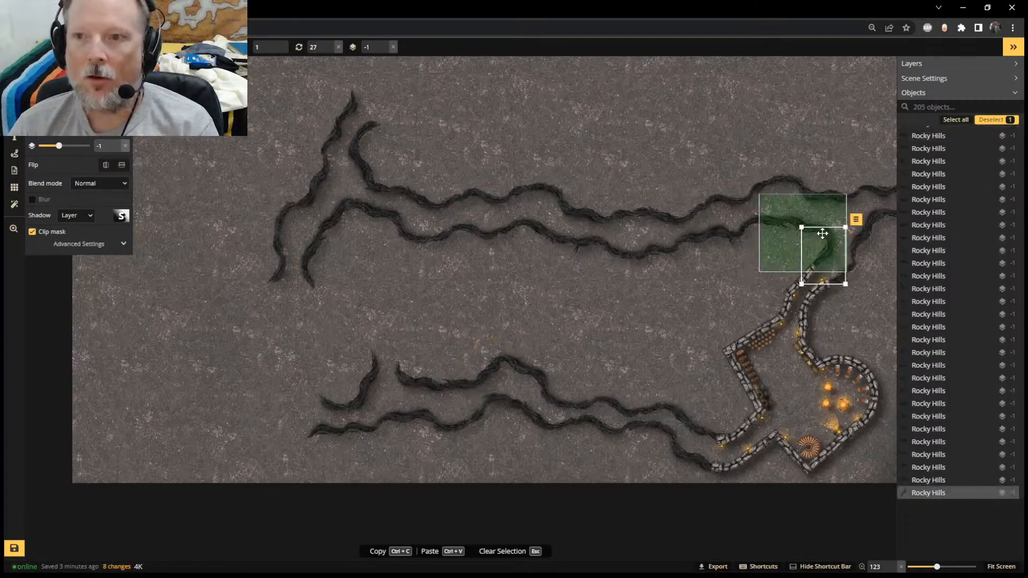
{"action": "left_click", "coordinate": [805, 230], "text": "shift"}
{"action": "key", "text": "ctrl+c"}
{"action": "key", "text": "ctrl+v"}
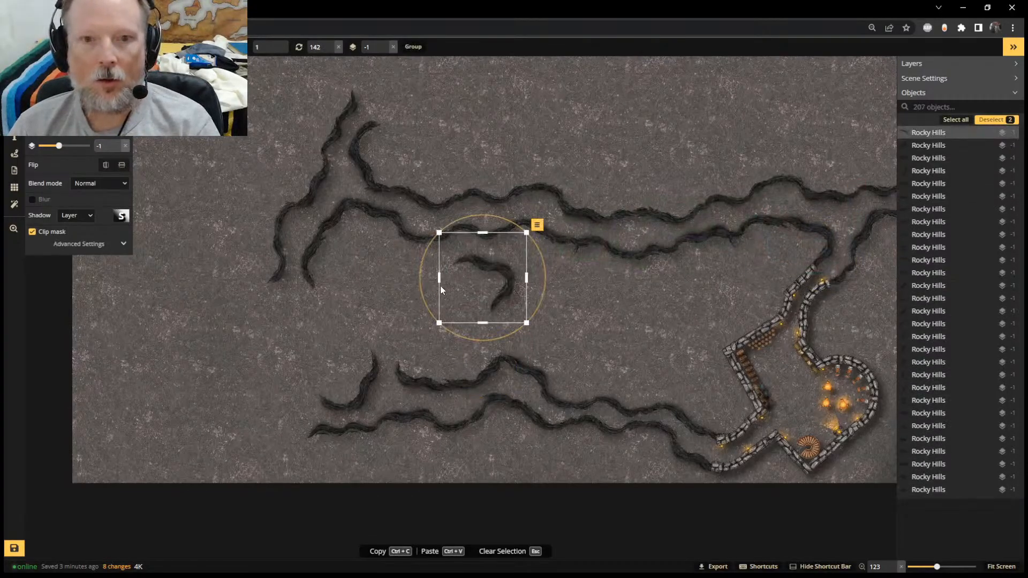
{"action": "left_click_drag", "start_coordinate": [441, 285], "coordinate": [335, 325]}
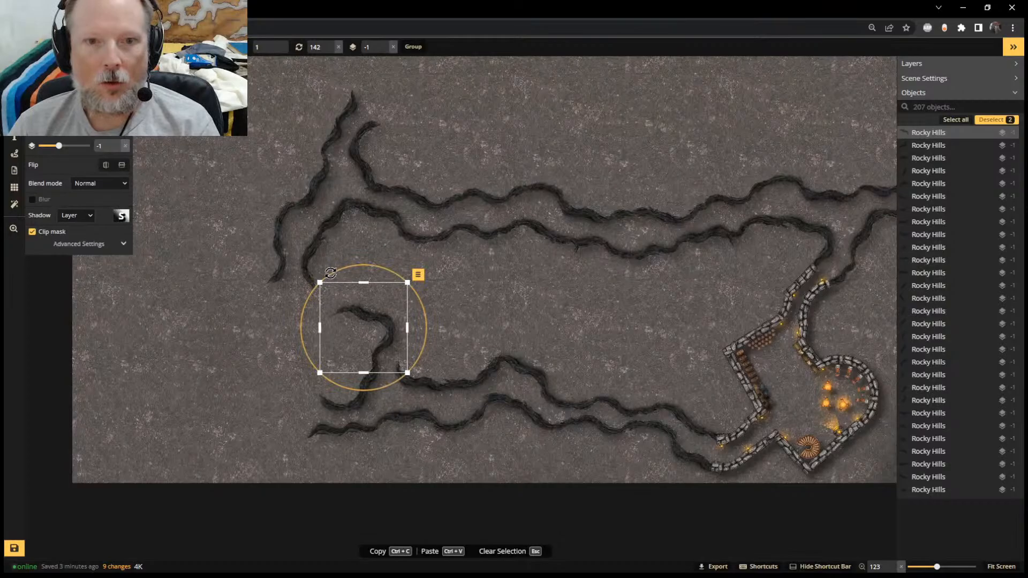
{"action": "left_click_drag", "start_coordinate": [331, 273], "coordinate": [314, 288]}
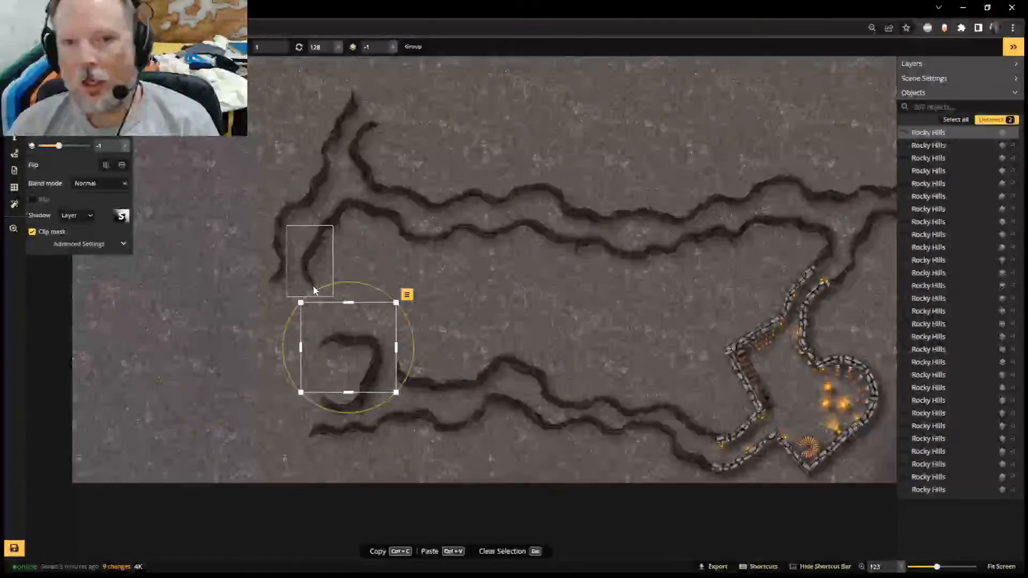
{"action": "key", "text": "ctrl+v"}
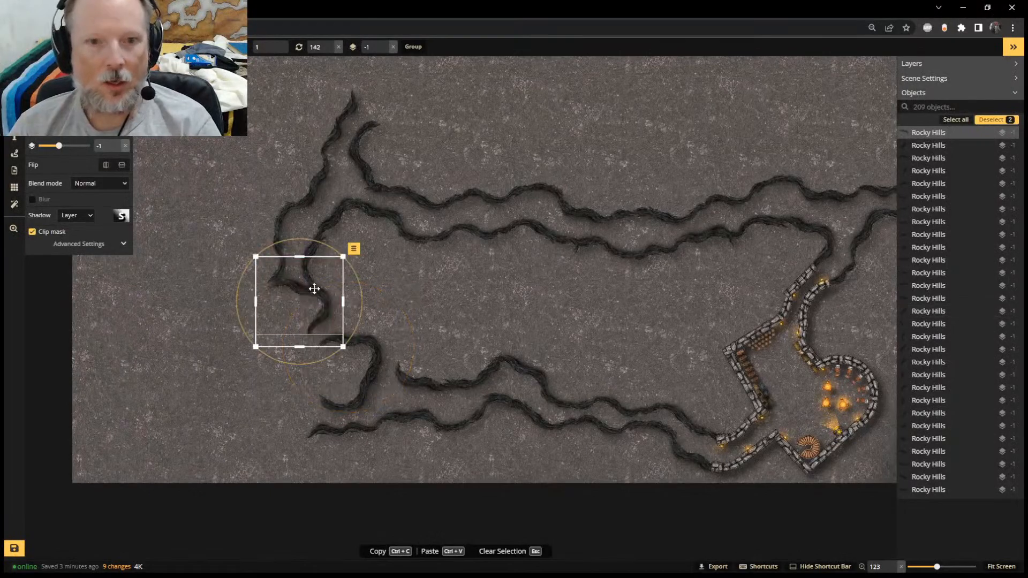
{"action": "left_click_drag", "start_coordinate": [298, 252], "coordinate": [300, 378]}
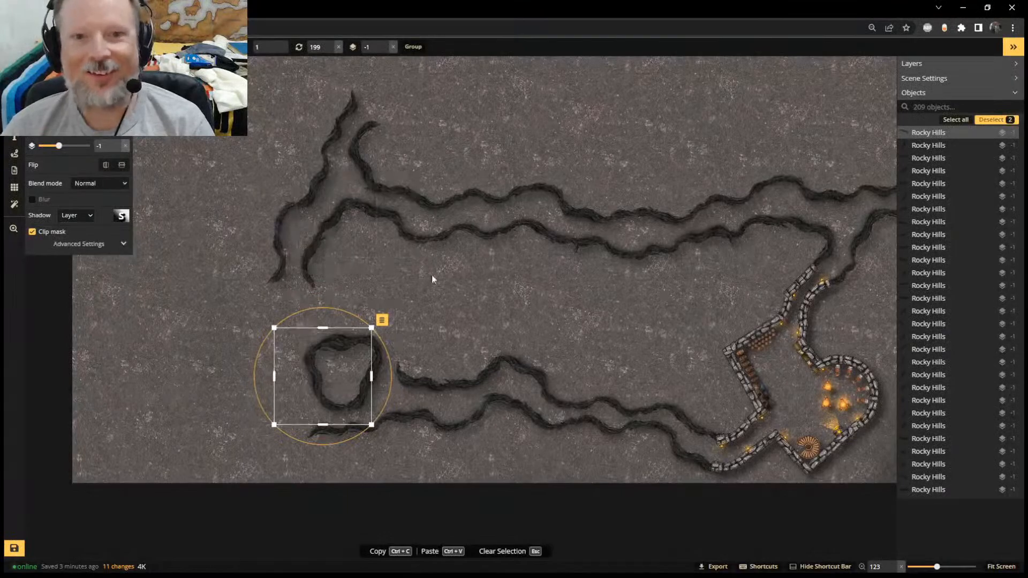
Try extending the southwest passage's northern wall at its western end with a copied stamp rotated to 313, and delete it
{"action": "left_click", "coordinate": [529, 371]}
{"action": "key", "text": "ctrl+c"}
{"action": "key", "text": "ctrl+v"}
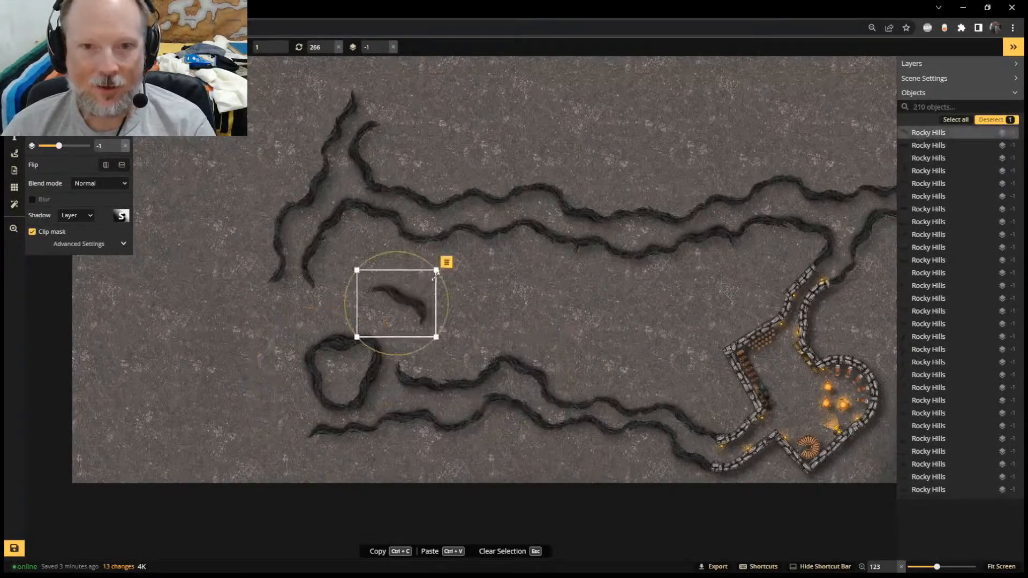
{"action": "left_click_drag", "start_coordinate": [438, 272], "coordinate": [402, 347]}
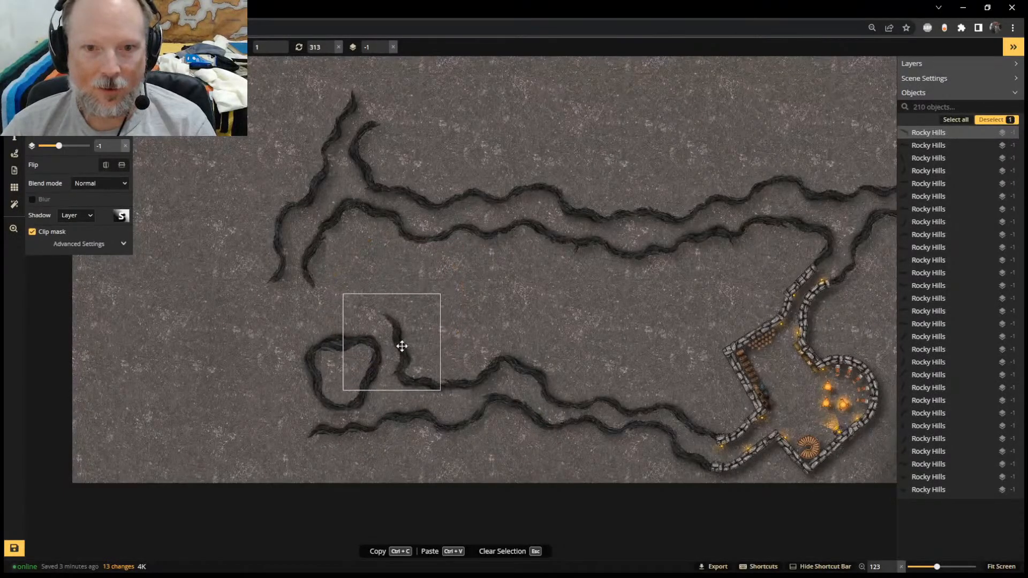
{"action": "left_click_drag", "start_coordinate": [450, 285], "coordinate": [375, 430]}
{"action": "key", "text": "Delete"}
Select the Rocky Hills stamp just east of the peak in the southwest passage's northern wall for rotating
{"action": "scroll", "coordinate": [496, 365], "scroll_direction": "up", "scroll_amount": 6}
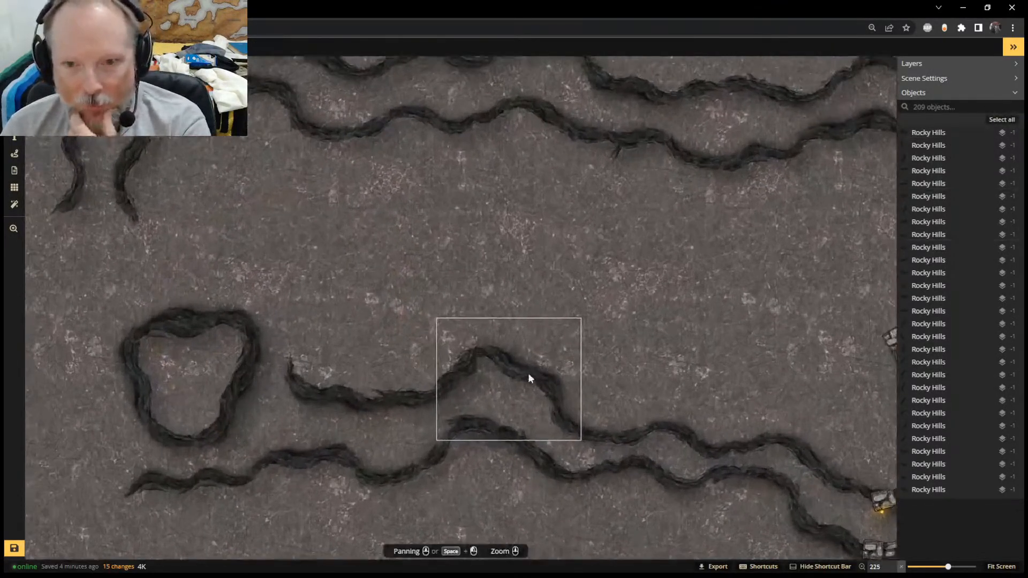
{"action": "left_click", "coordinate": [528, 373]}
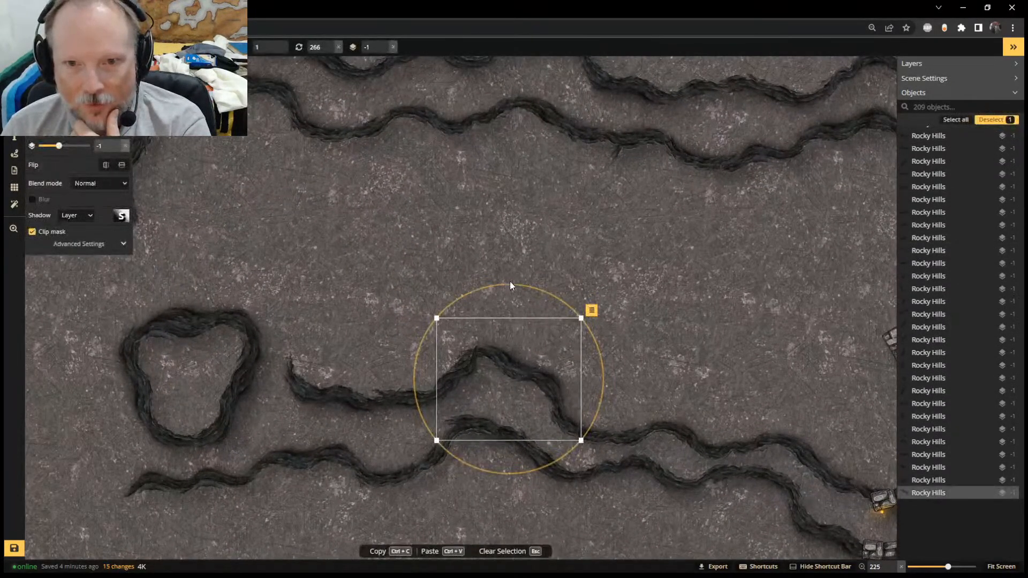
{"action": "left_click_drag", "start_coordinate": [510, 281], "coordinate": [574, 304]}
{"action": "left_click", "coordinate": [511, 332]}
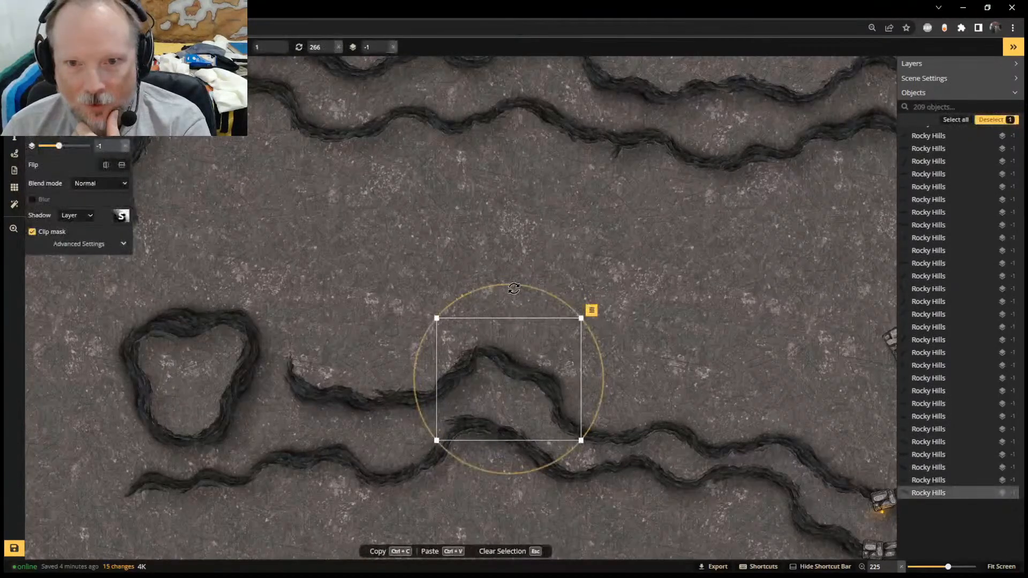
Try rotating the peaked segment of the upper ridge to 80° and shifting it slightly toward the stone room
{"action": "left_click_drag", "start_coordinate": [512, 285], "coordinate": [518, 480]}
{"action": "left_click_drag", "start_coordinate": [515, 396], "coordinate": [544, 394]}
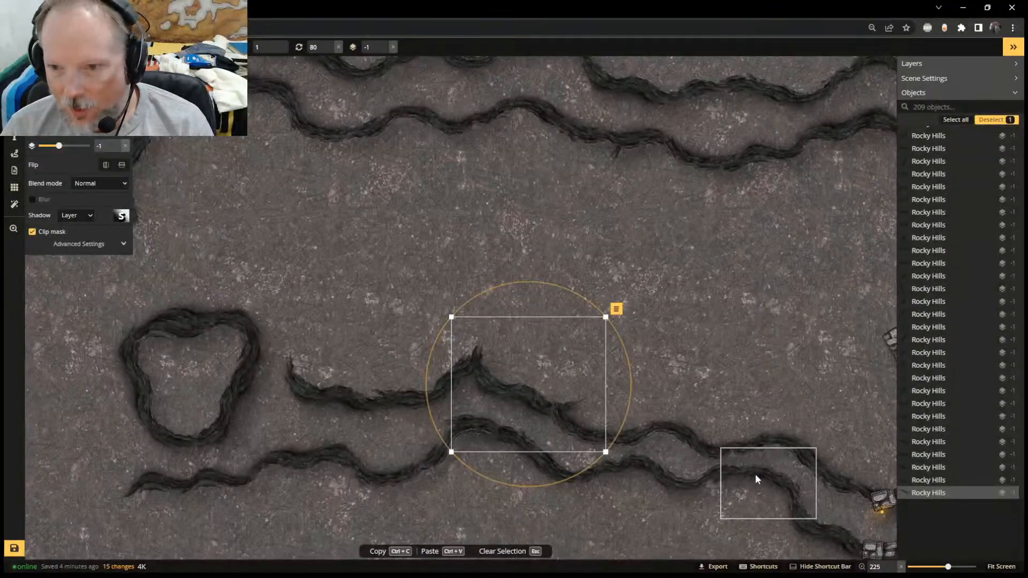
{"action": "scroll", "coordinate": [740, 474], "scroll_direction": "down", "scroll_amount": 1}
{"action": "scroll", "coordinate": [700, 487], "scroll_direction": "up", "scroll_amount": 3}
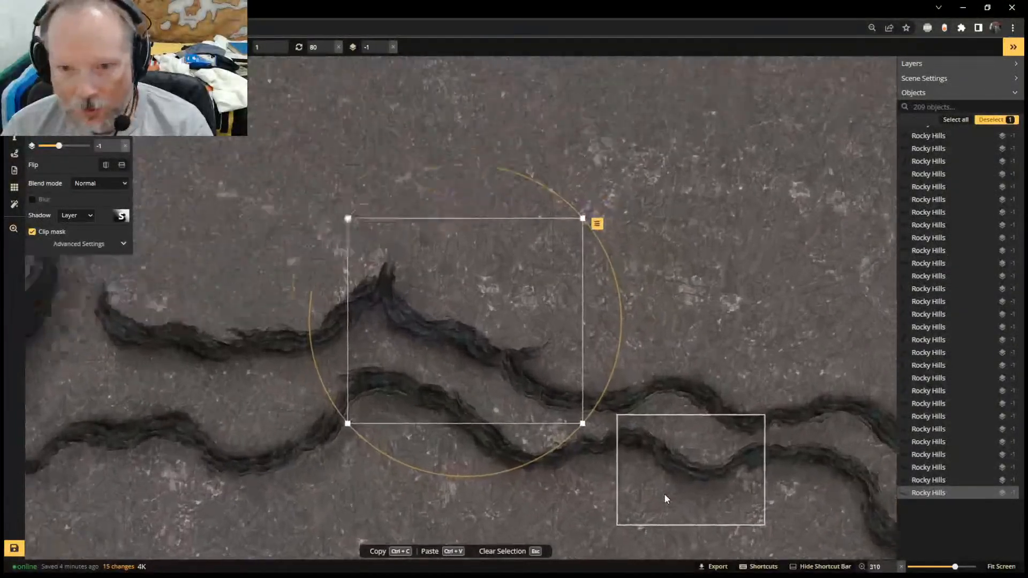
{"action": "scroll", "coordinate": [664, 495], "scroll_direction": "up", "scroll_amount": 1}
Try nudging the lower ridge segment beneath the upper ridge's descending slope slightly downward
{"action": "left_click", "coordinate": [541, 459]}
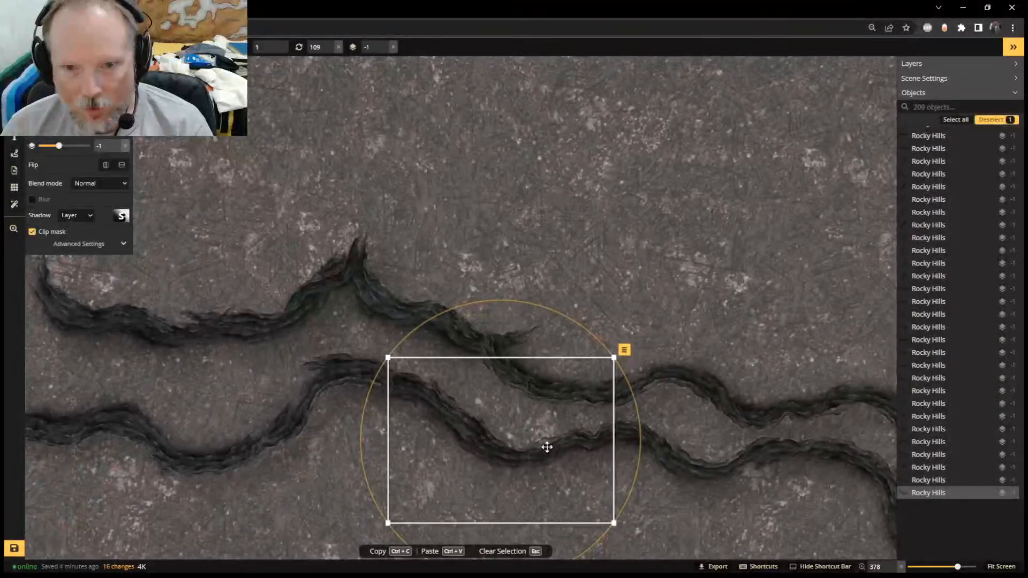
{"action": "mouse_move", "coordinate": [546, 447]}
{"action": "left_mouse_down"}
{"action": "mouse_move", "coordinate": [540, 463]}
{"action": "mouse_move", "coordinate": [544, 448]}
{"action": "mouse_move", "coordinate": [549, 458]}
{"action": "left_mouse_up"}
{"action": "scroll", "coordinate": [550, 455], "scroll_direction": "down", "scroll_amount": 4}
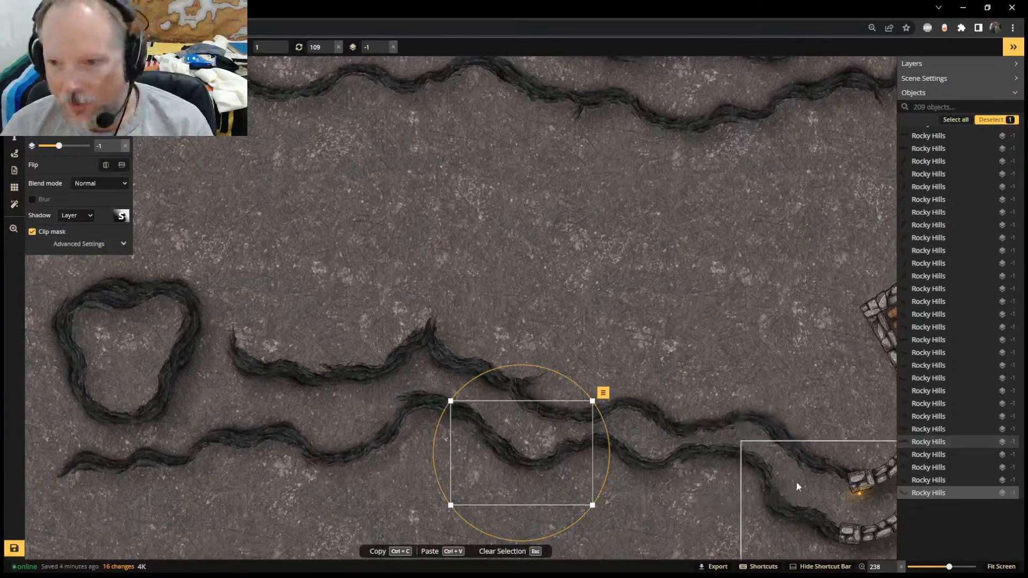
Undo the recent ridge edits and redo one change to restore the closed loop and the original peaked segment
{"action": "key", "text": "ctrl+z"}
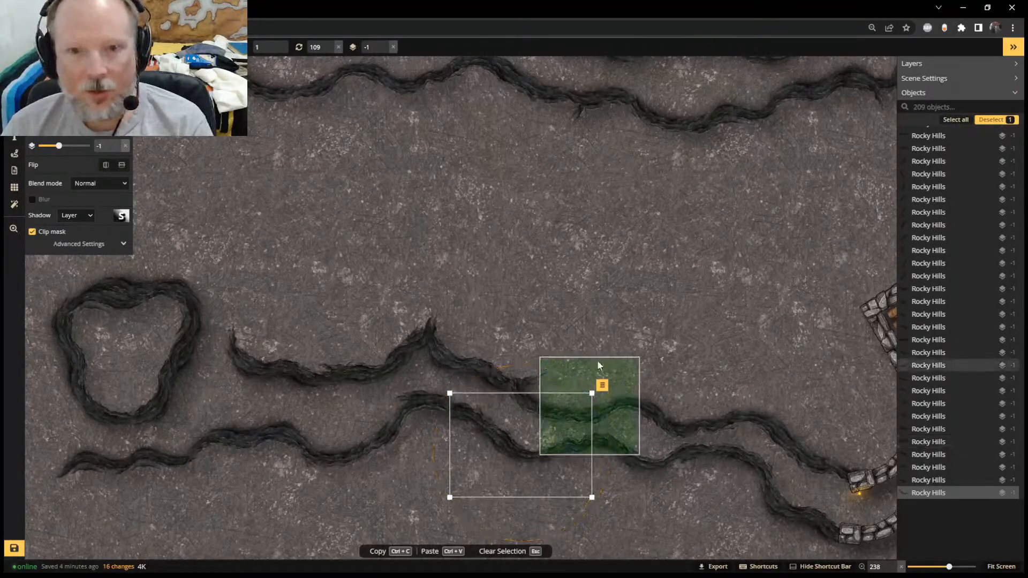
{"action": "key", "text": "ctrl+z"}
{"action": "key", "text": "ctrl+z"}
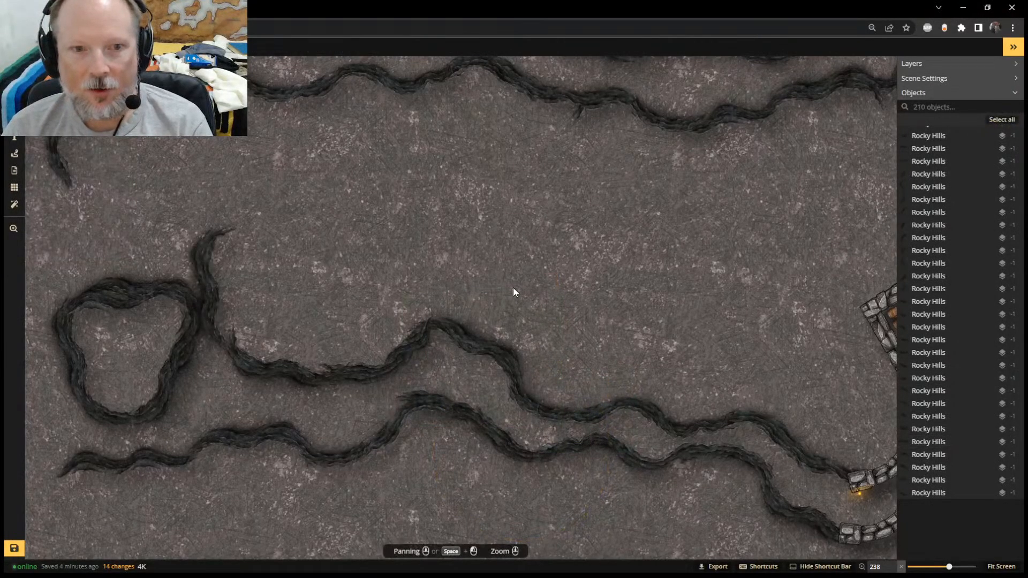
{"action": "key", "text": "ctrl+z"}
{"action": "key", "text": "ctrl+z"}
{"action": "key", "text": "ctrl+z"}
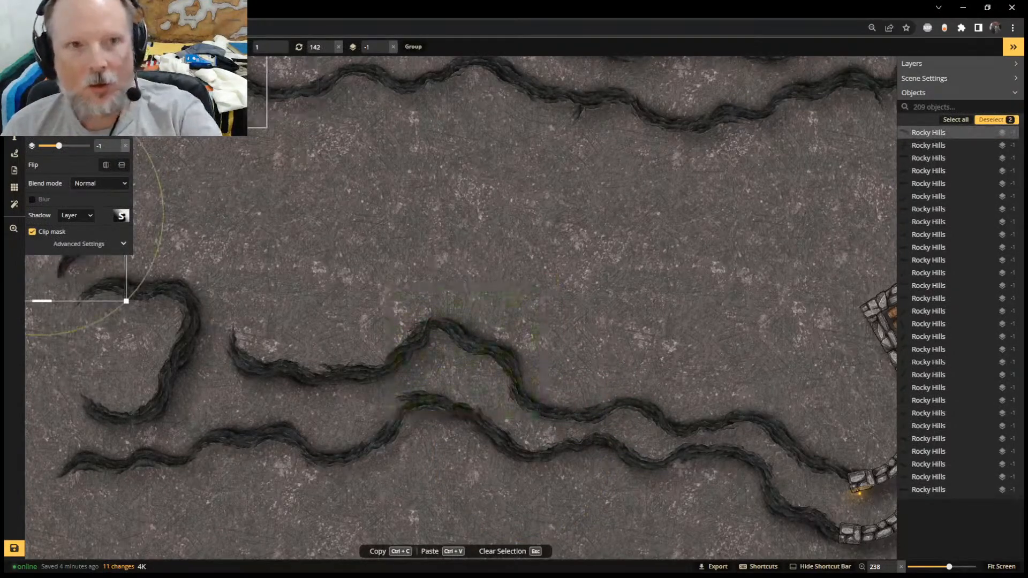
{"action": "key", "text": "ctrl+y"}
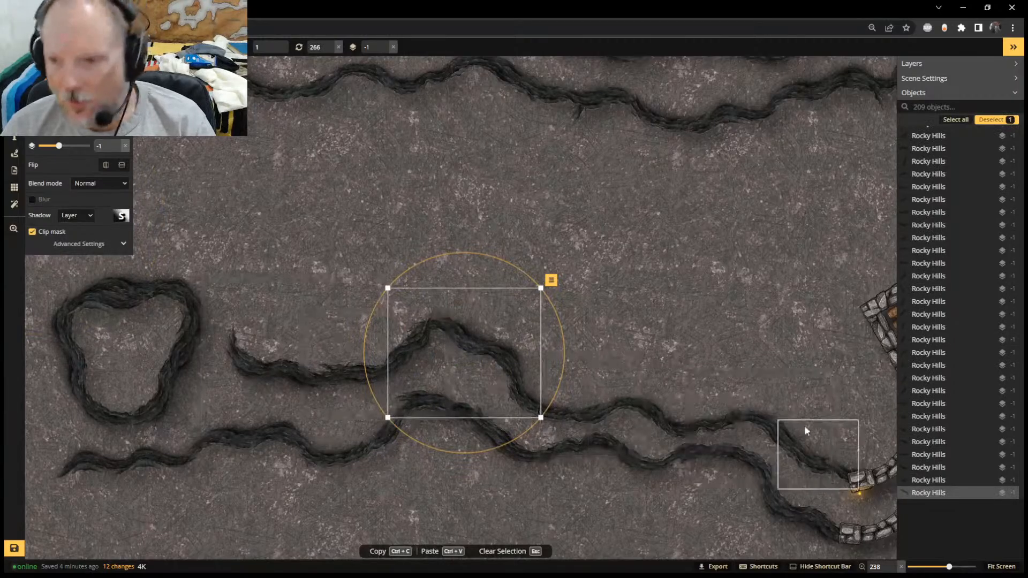
Select all seven upper ridge segments from the peak to the stone wall and move them together up into open ground
{"action": "left_click", "coordinate": [576, 403], "text": "shift"}
{"action": "left_click", "coordinate": [500, 337]}
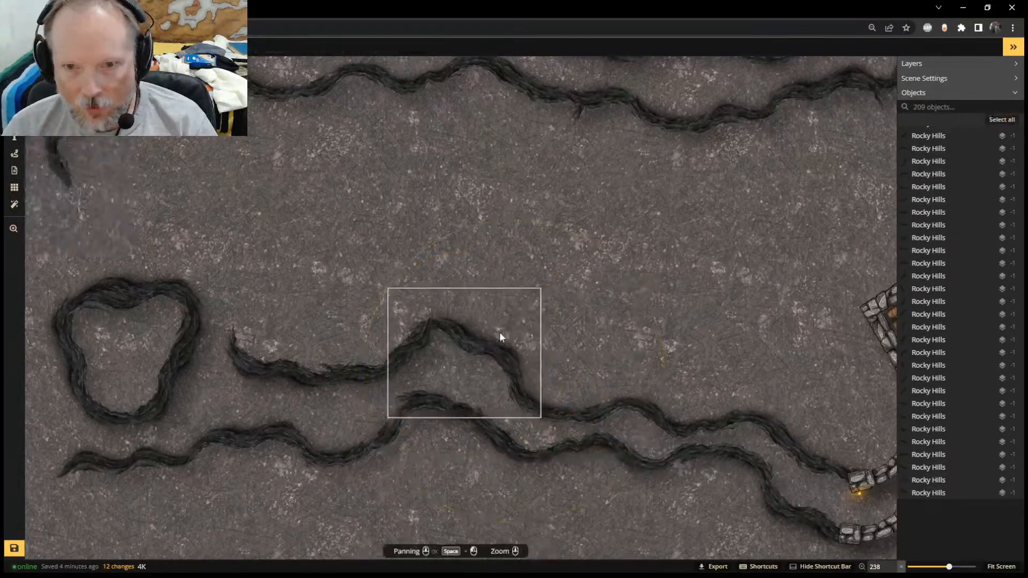
{"action": "left_click", "coordinate": [554, 404], "text": "shift"}
{"action": "left_click", "coordinate": [631, 408], "text": "shift"}
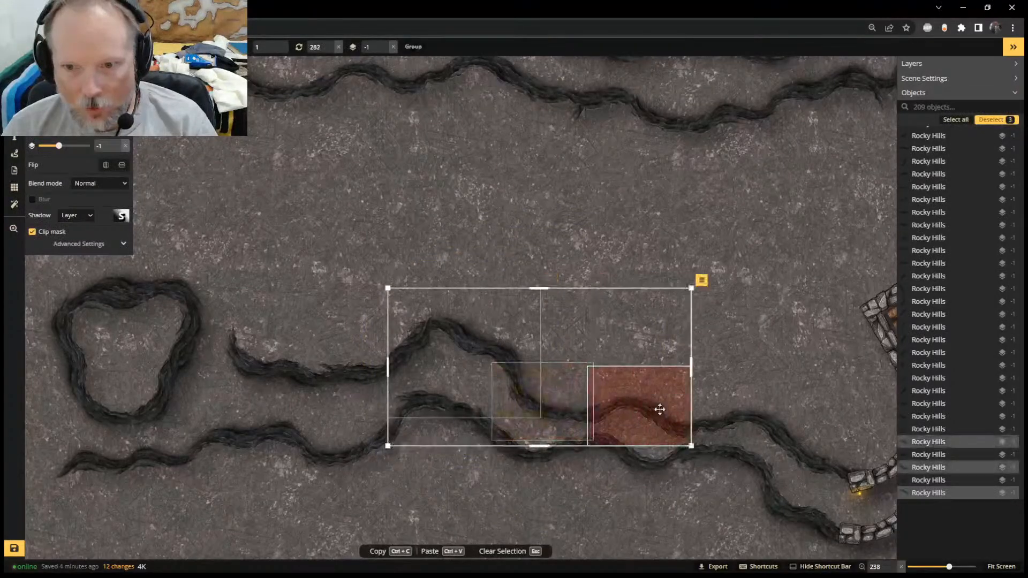
{"action": "left_click", "coordinate": [713, 415], "text": "shift"}
{"action": "left_click", "coordinate": [784, 428], "text": "shift"}
{"action": "left_click", "coordinate": [813, 450], "text": "shift"}
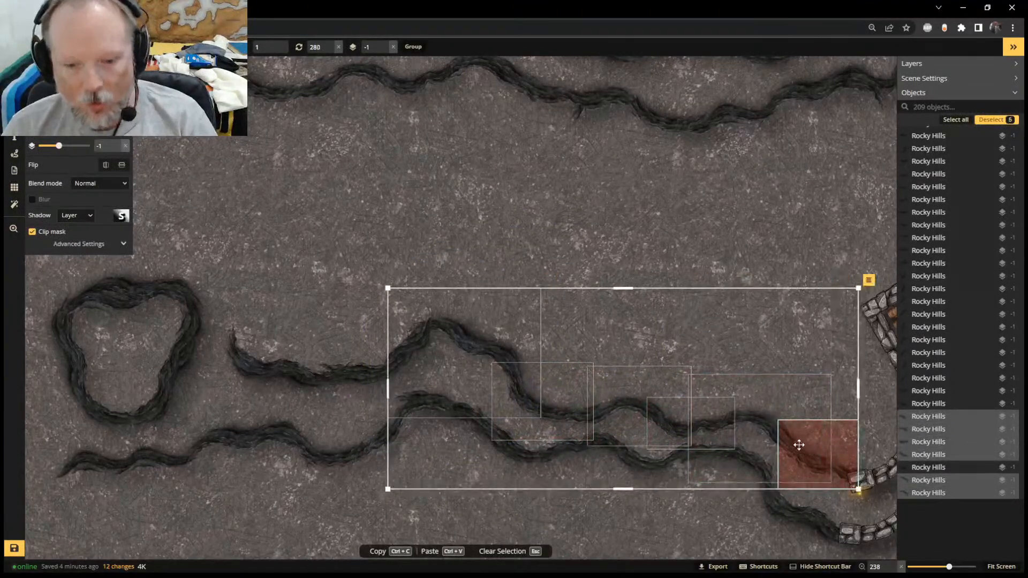
{"action": "left_click_drag", "start_coordinate": [677, 366], "coordinate": [674, 295]}
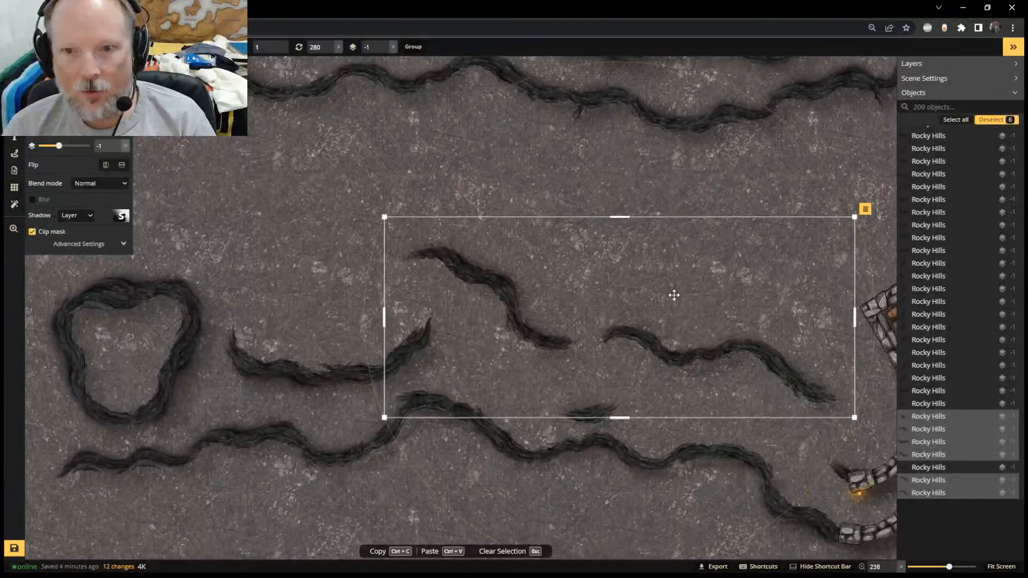
{"action": "key", "text": "ctrl+z"}
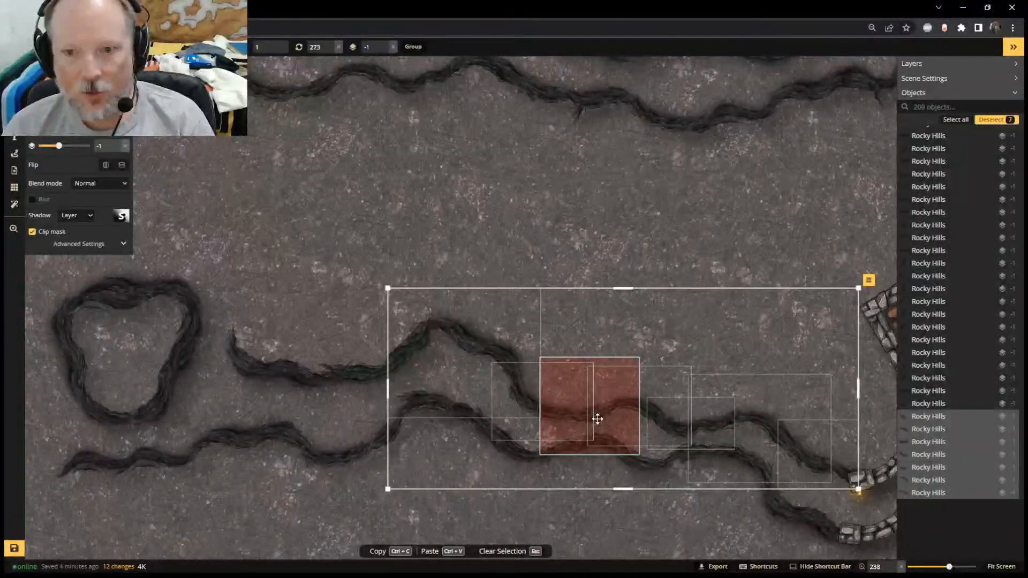
{"action": "left_click_drag", "start_coordinate": [682, 356], "coordinate": [695, 257]}
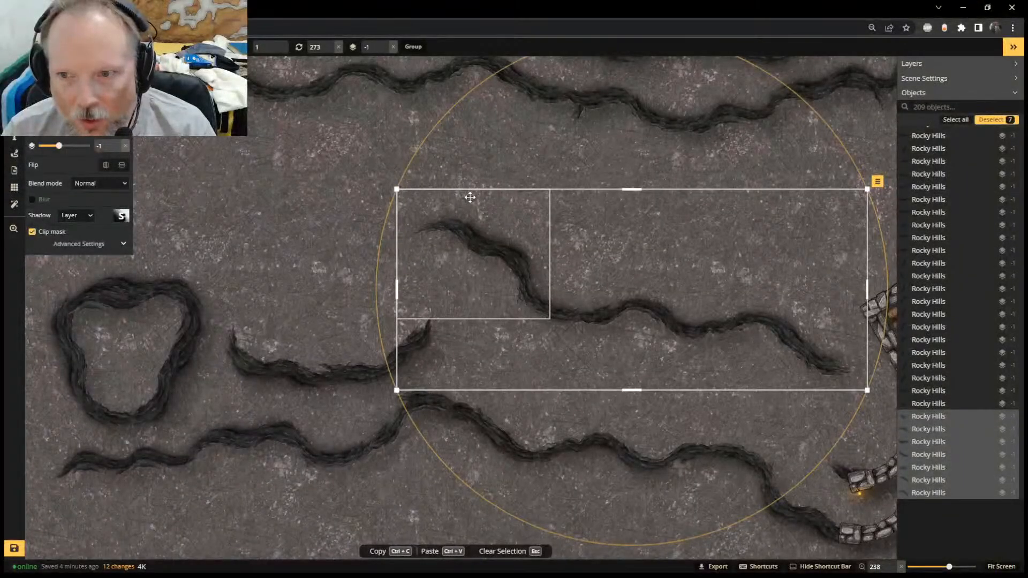
Rotate the seven-segment ridge group to 88° and move it back down to join the remaining upper ridge at its peak
{"action": "left_click_drag", "start_coordinate": [428, 129], "coordinate": [826, 432]}
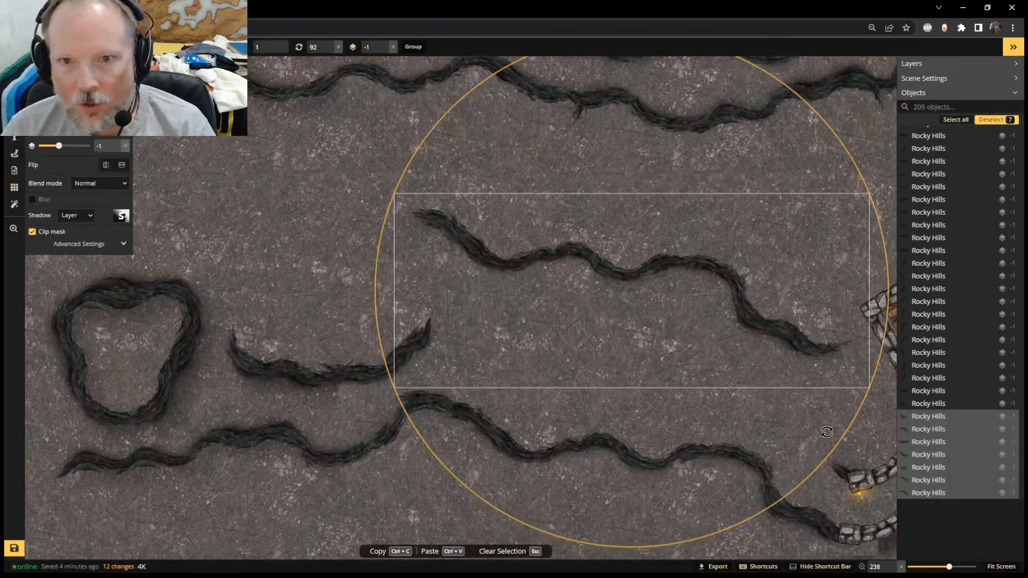
{"action": "left_click_drag", "start_coordinate": [827, 432], "coordinate": [837, 417]}
{"action": "left_click_drag", "start_coordinate": [628, 232], "coordinate": [635, 329]}
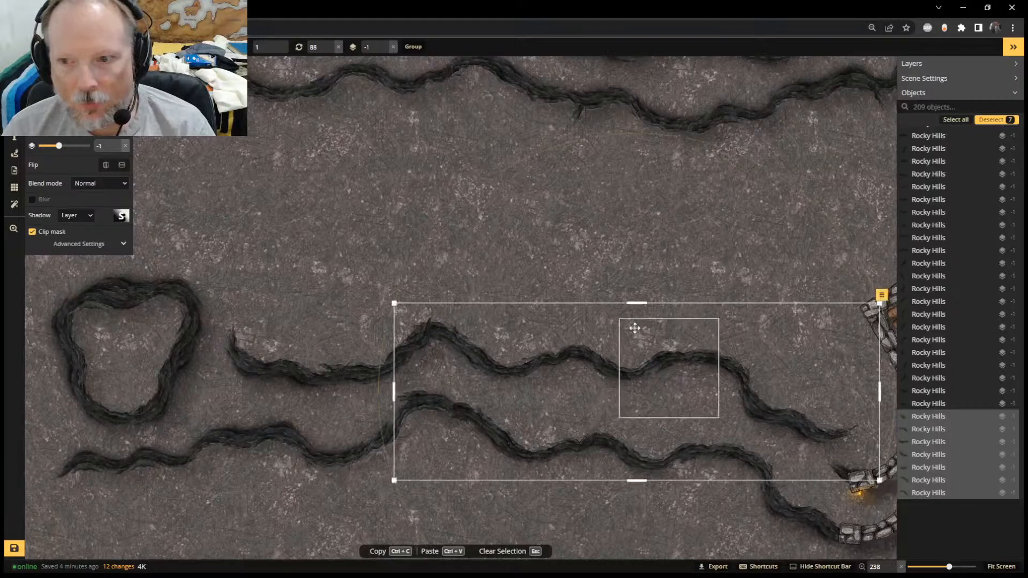
{"action": "left_click", "coordinate": [763, 277]}
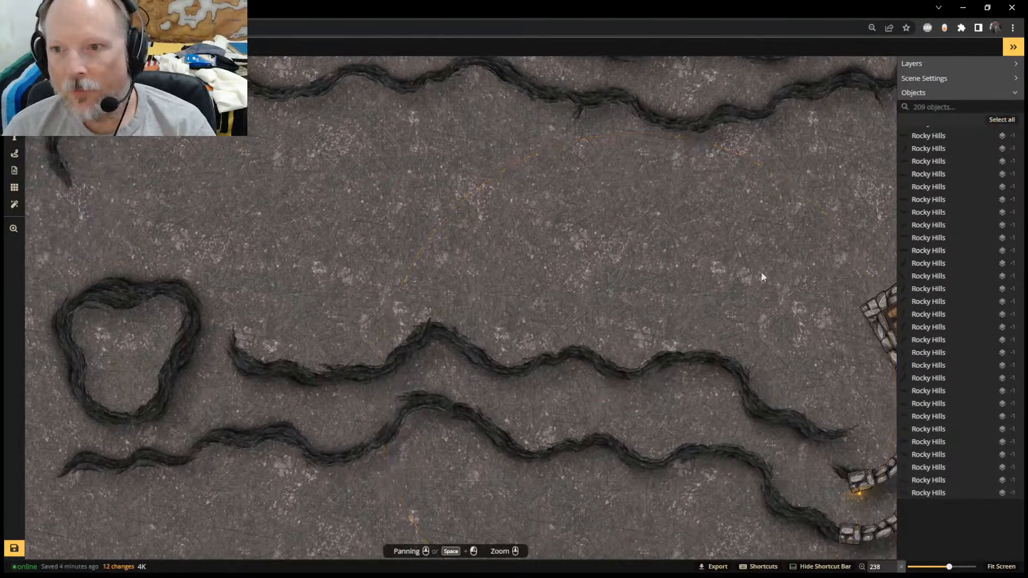
Pull the leftover ridge segment out from the end of the stone wall, rotate it to 216° and delete it
{"action": "left_click", "coordinate": [837, 469]}
{"action": "left_click_drag", "start_coordinate": [836, 469], "coordinate": [802, 451]}
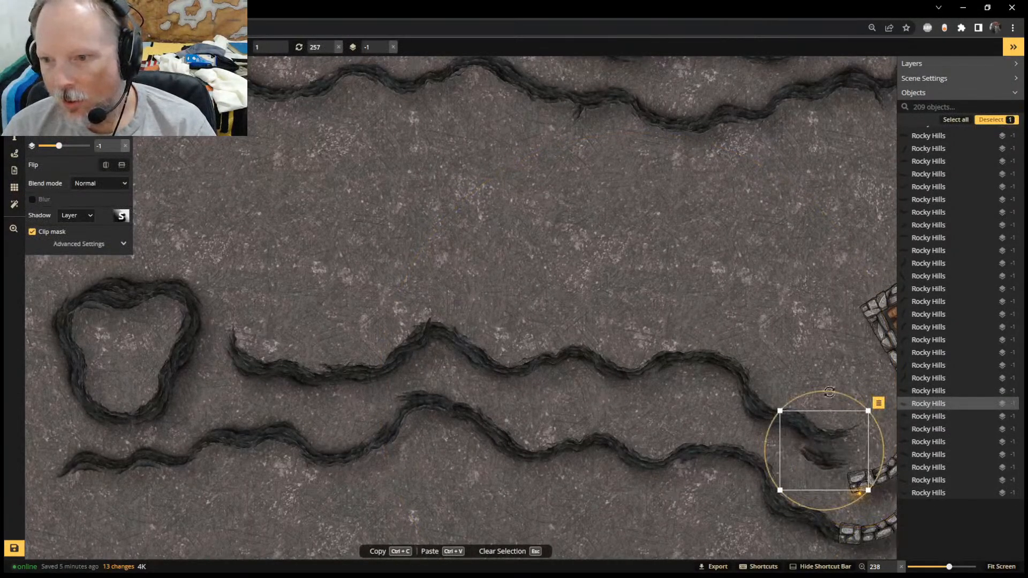
{"action": "left_click_drag", "start_coordinate": [831, 397], "coordinate": [734, 332]}
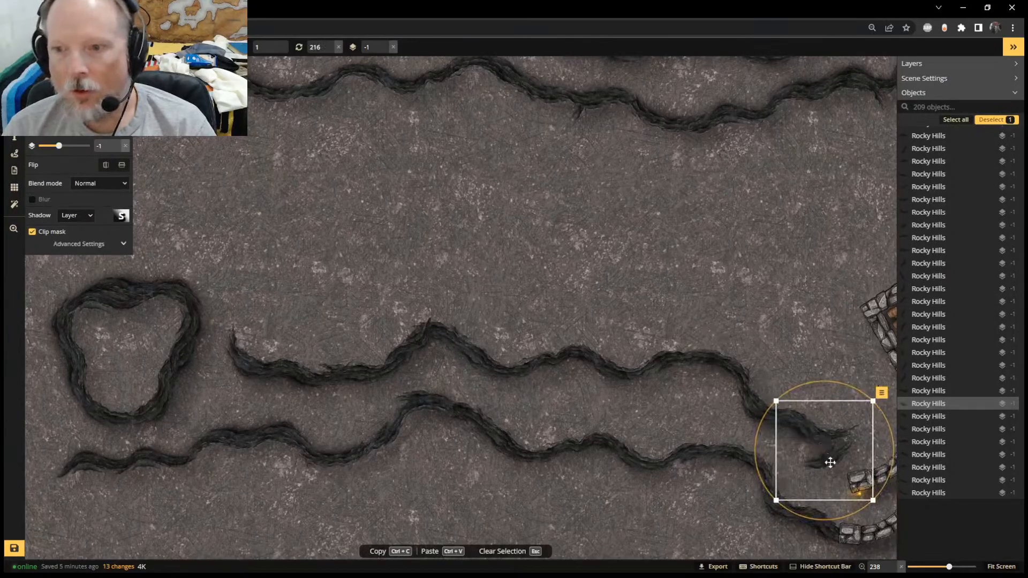
{"action": "left_click_drag", "start_coordinate": [830, 461], "coordinate": [674, 264]}
{"action": "key", "text": "Delete"}
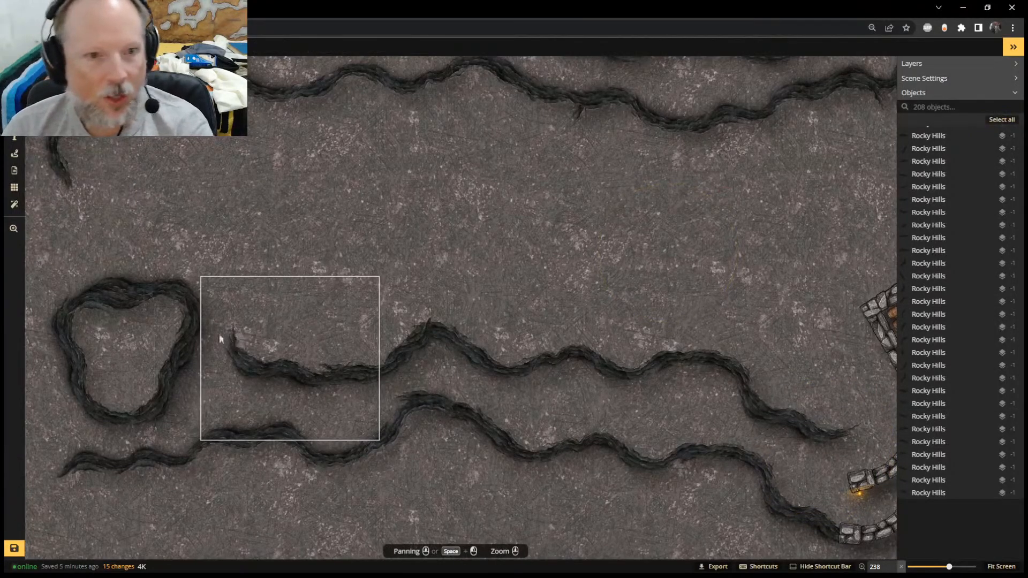
Try bridging the gap between the upper ridge and the stone wall with a copy of the loop's top segment rotated to 97°
{"action": "left_click", "coordinate": [159, 299]}
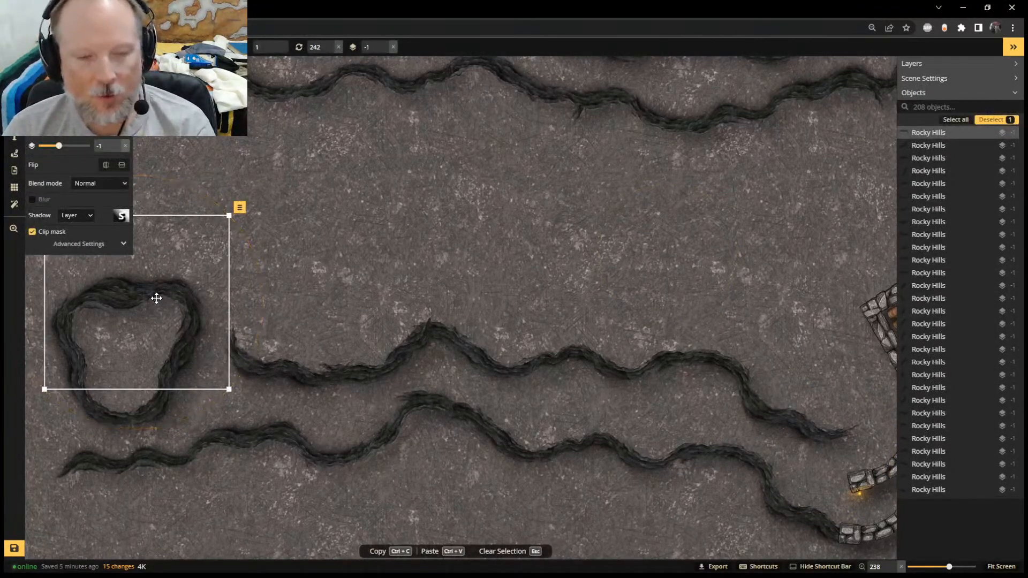
{"action": "key", "text": "ctrl+c"}
{"action": "key", "text": "ctrl+v"}
{"action": "left_click_drag", "start_coordinate": [373, 245], "coordinate": [832, 280]}
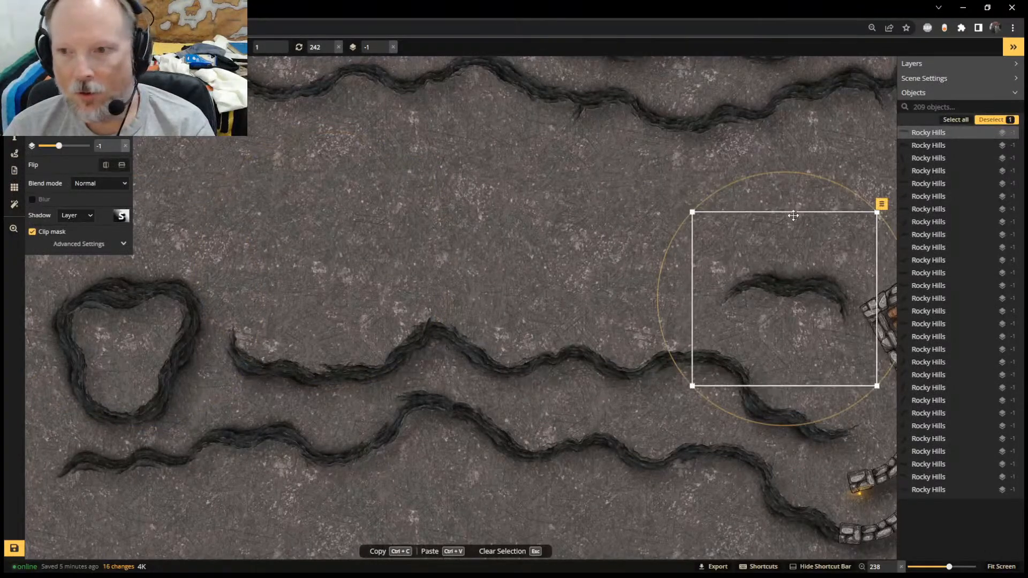
{"action": "left_click_drag", "start_coordinate": [780, 179], "coordinate": [747, 413]}
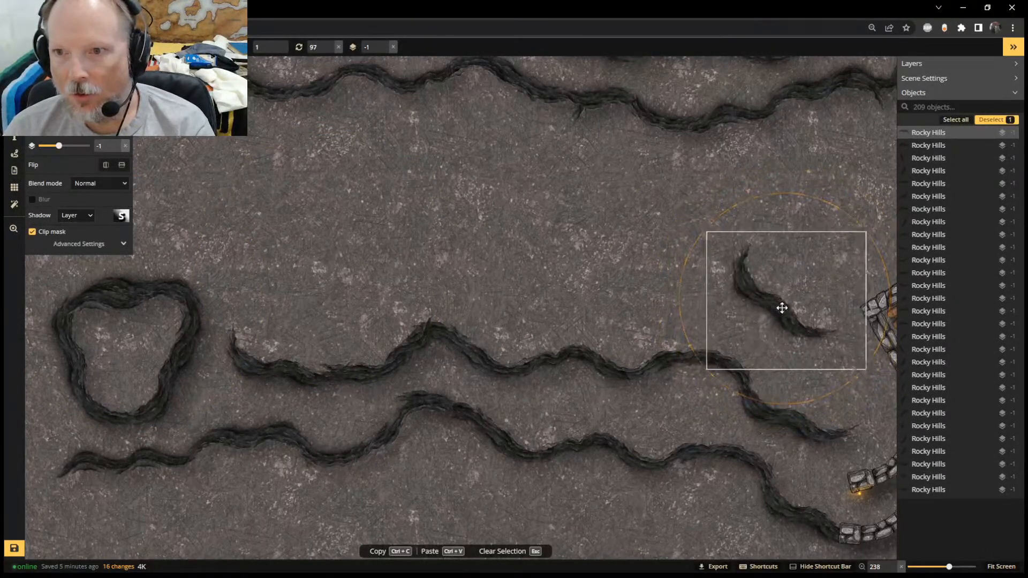
{"action": "left_click_drag", "start_coordinate": [780, 306], "coordinate": [821, 443]}
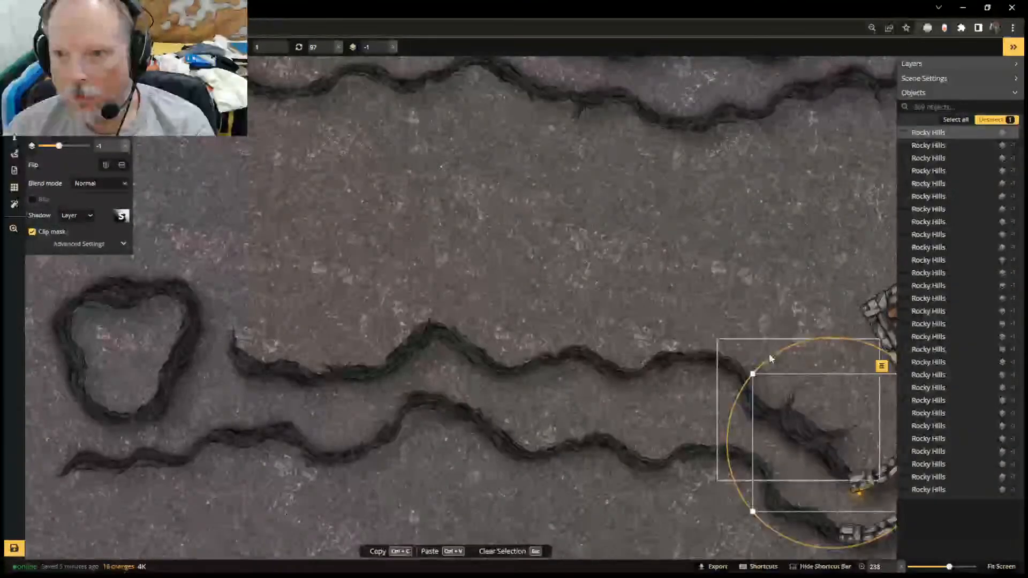
{"action": "left_click_drag", "start_coordinate": [754, 374], "coordinate": [780, 395]}
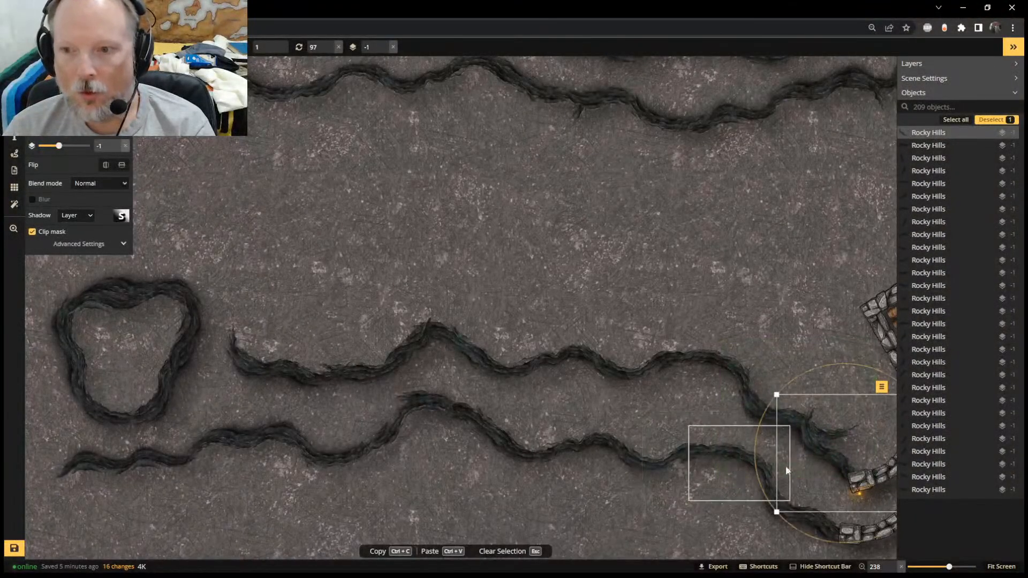
{"action": "key", "text": "Delete"}
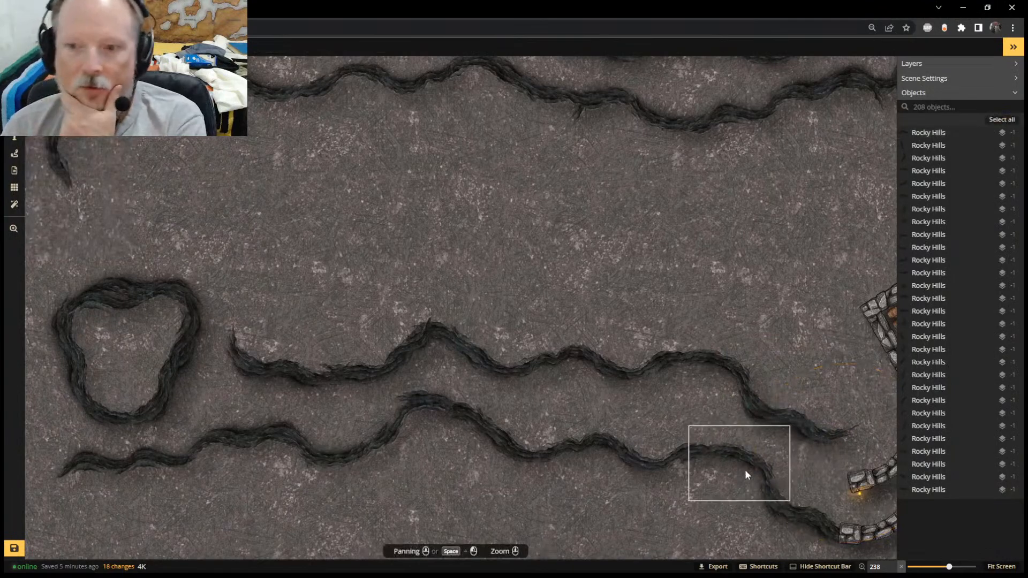
Try filling the gap at the stone wall with a copy of the lower ridge's end segment rotated to 101°
{"action": "left_click", "coordinate": [780, 511]}
{"action": "key", "text": "ctrl+c"}
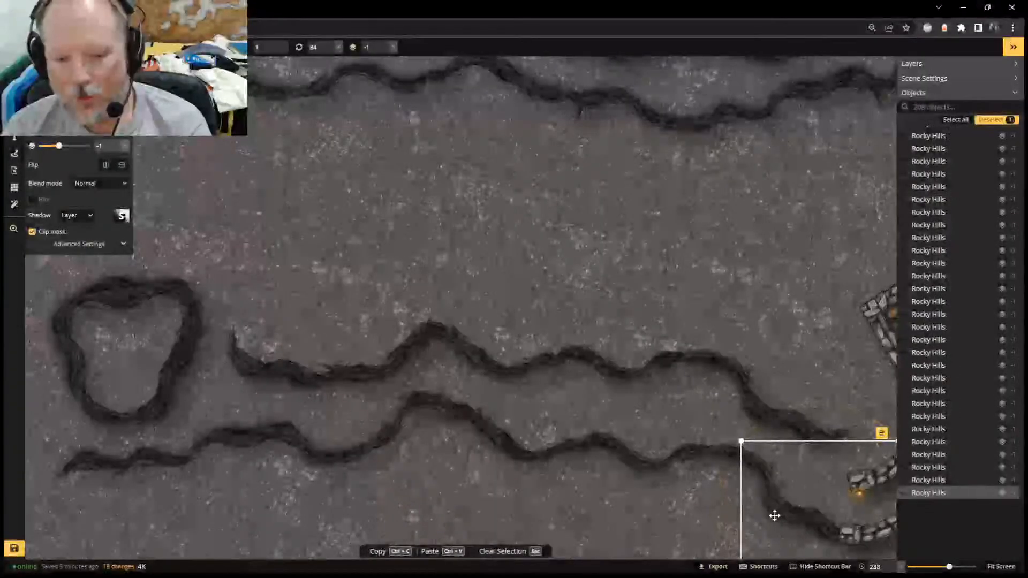
{"action": "key", "text": "ctrl+v"}
{"action": "left_click_drag", "start_coordinate": [800, 432], "coordinate": [832, 407]}
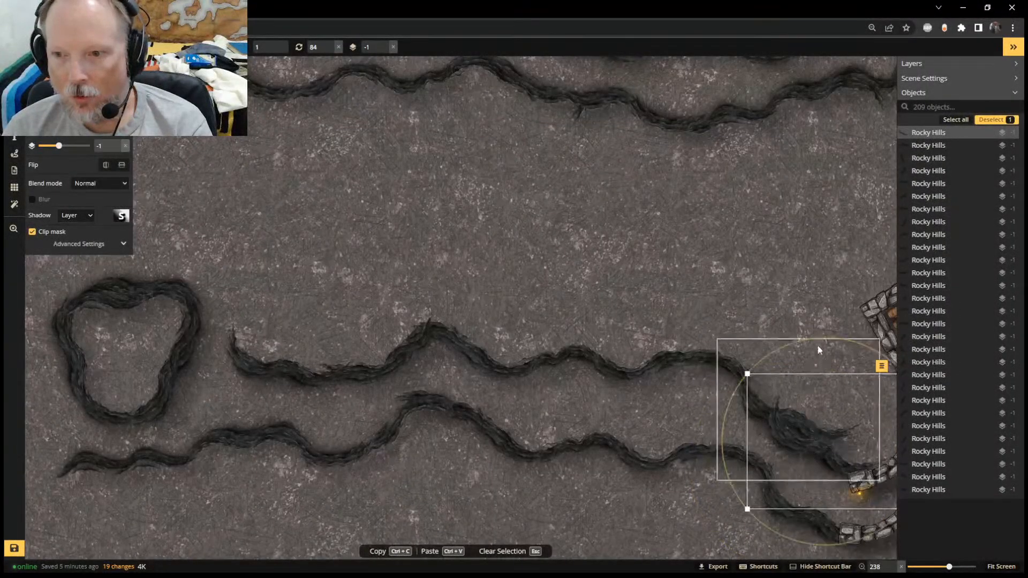
{"action": "left_click_drag", "start_coordinate": [816, 338], "coordinate": [843, 351]}
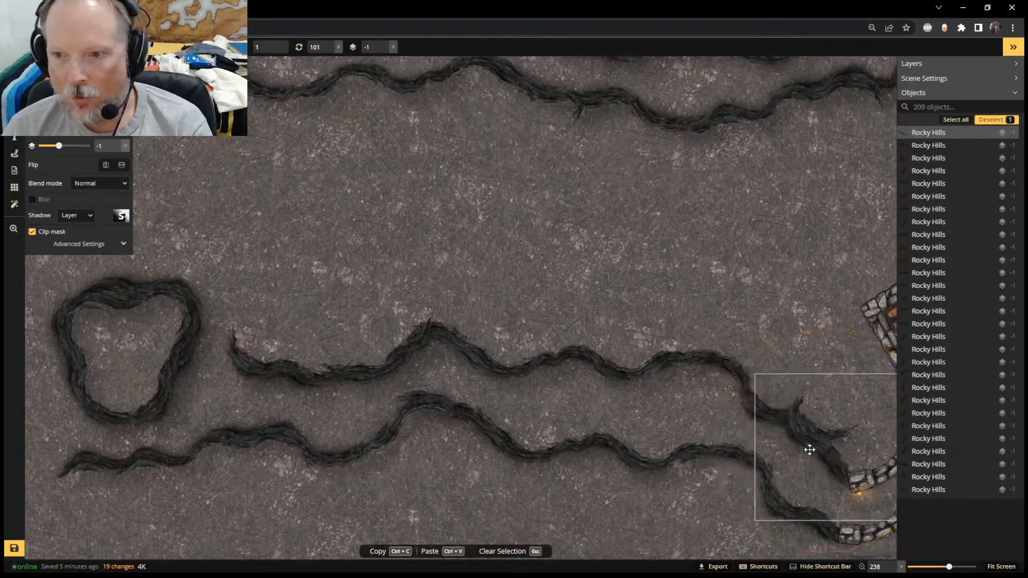
{"action": "left_click_drag", "start_coordinate": [815, 454], "coordinate": [673, 246]}
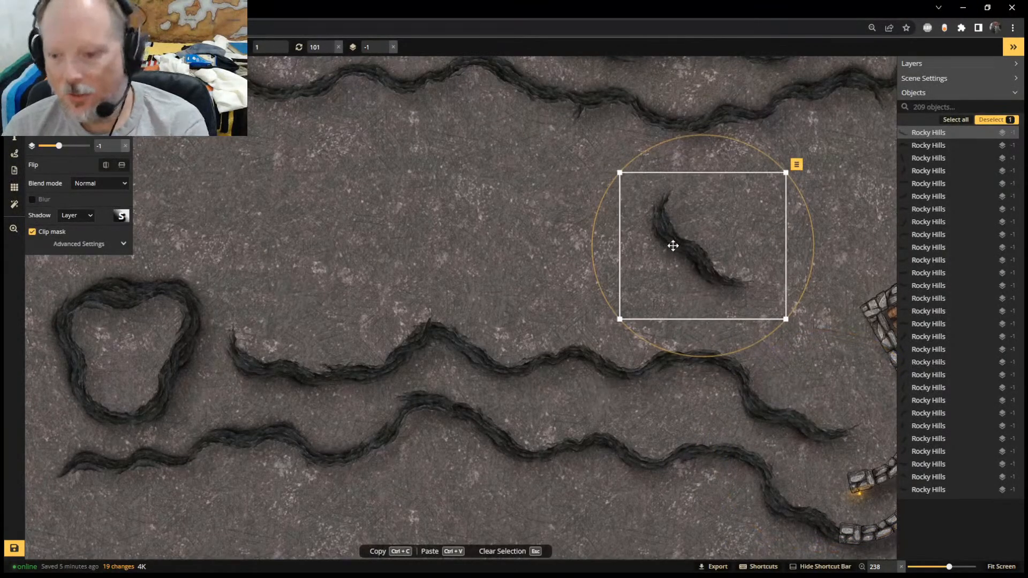
{"action": "key", "text": "Delete"}
Examine the ridge corridors across the map and how their walls connect to the stone room
{"action": "scroll", "coordinate": [729, 370], "scroll_direction": "down", "scroll_amount": 3}
{"action": "scroll", "coordinate": [712, 439], "scroll_direction": "up", "scroll_amount": 1}
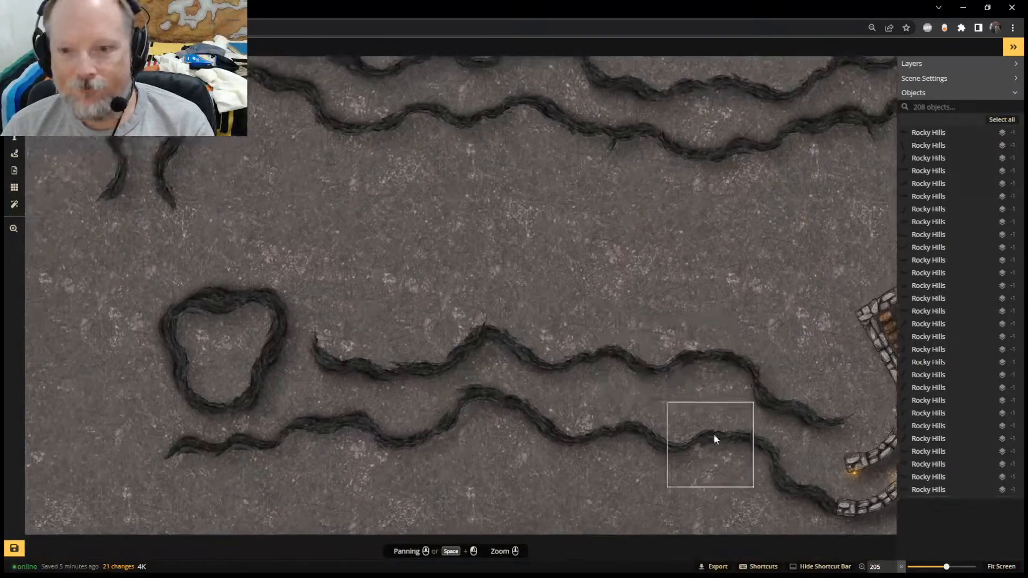
{"action": "scroll", "coordinate": [709, 431], "scroll_direction": "down", "scroll_amount": 2}
{"action": "middle_click_drag", "start_coordinate": [705, 419], "coordinate": [538, 353]}
{"action": "scroll", "coordinate": [625, 120], "scroll_direction": "down", "scroll_amount": 1}
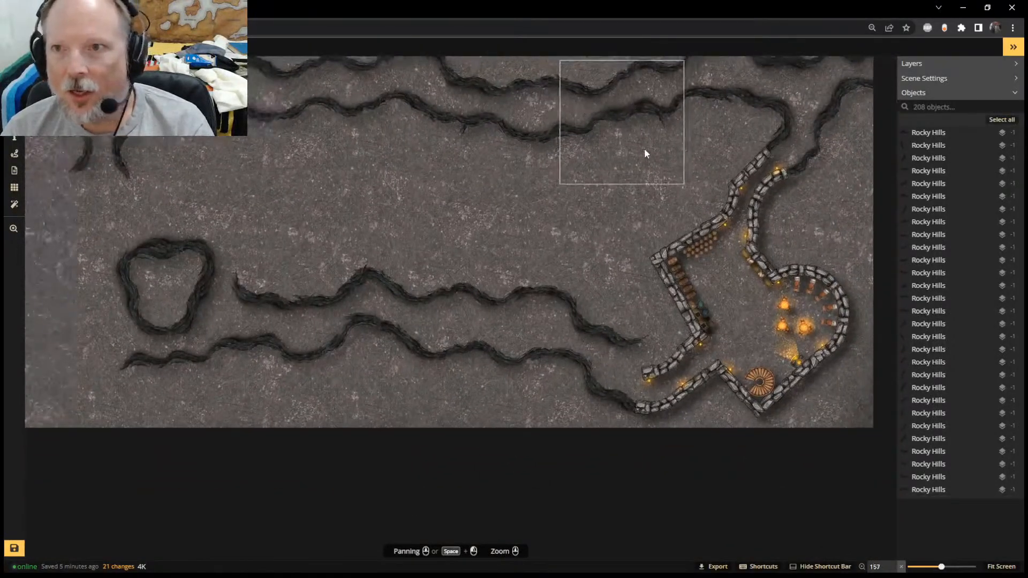
{"action": "middle_click_drag", "start_coordinate": [630, 171], "coordinate": [522, 371]}
{"action": "scroll", "coordinate": [522, 370], "scroll_direction": "up", "scroll_amount": 1}
{"action": "scroll", "coordinate": [457, 381], "scroll_direction": "up", "scroll_amount": 1}
{"action": "middle_click_drag", "start_coordinate": [456, 381], "coordinate": [539, 316]}
{"action": "scroll", "coordinate": [540, 316], "scroll_direction": "up", "scroll_amount": 1}
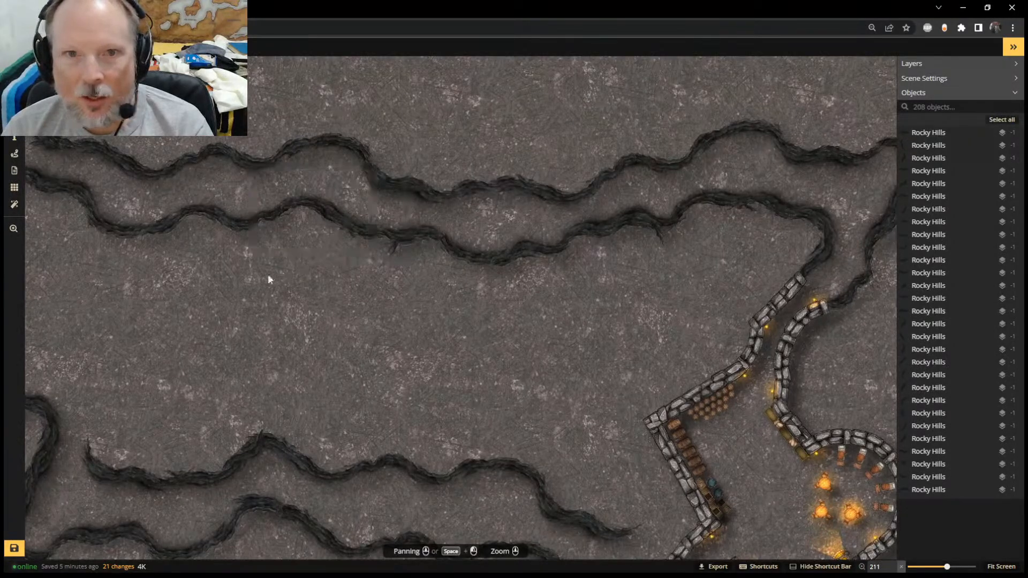
{"action": "middle_click_drag", "start_coordinate": [257, 284], "coordinate": [452, 398]}
{"action": "scroll", "coordinate": [467, 242], "scroll_direction": "up", "scroll_amount": 3}
{"action": "scroll", "coordinate": [453, 437], "scroll_direction": "up", "scroll_amount": 1}
{"action": "middle_click_drag", "start_coordinate": [453, 437], "coordinate": [405, 176]}
{"action": "scroll", "coordinate": [465, 270], "scroll_direction": "down", "scroll_amount": 2}
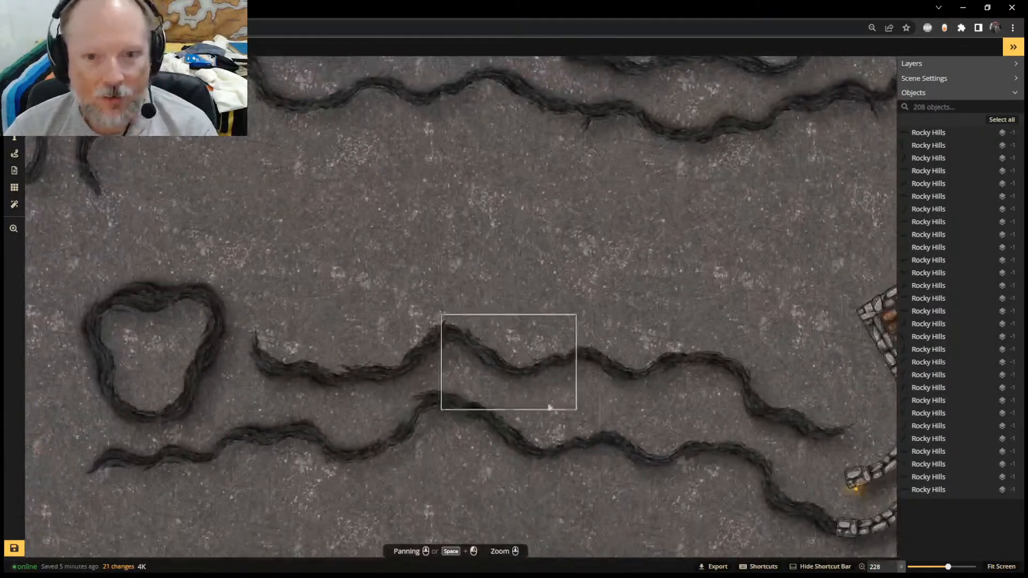
Select all six segments of the lower ridge's stretch beside the stone wall and move them together away from the passage
{"action": "left_click", "coordinate": [790, 508]}
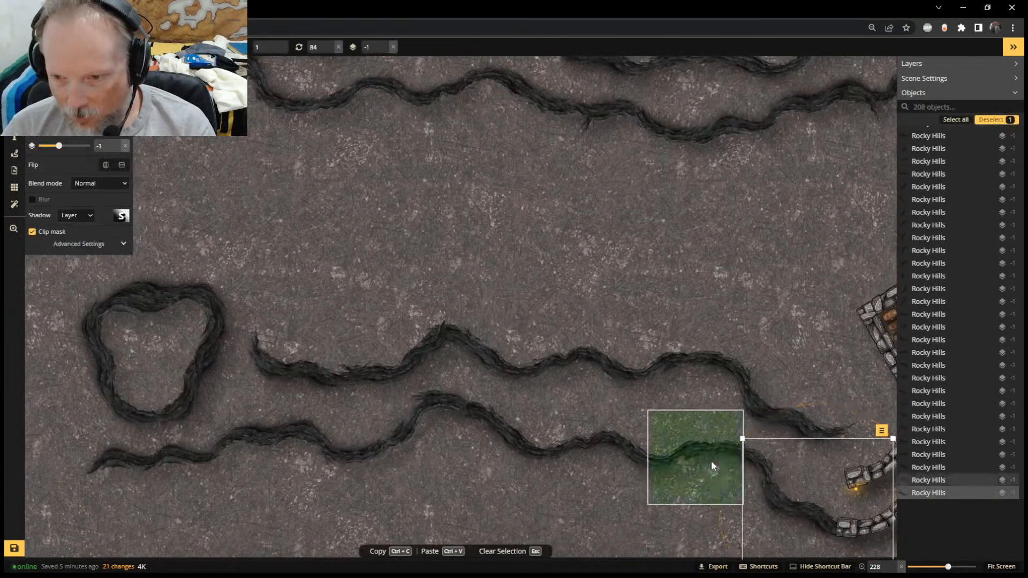
{"action": "left_click", "coordinate": [717, 458], "text": "shift"}
{"action": "left_click", "coordinate": [594, 448], "text": "shift"}
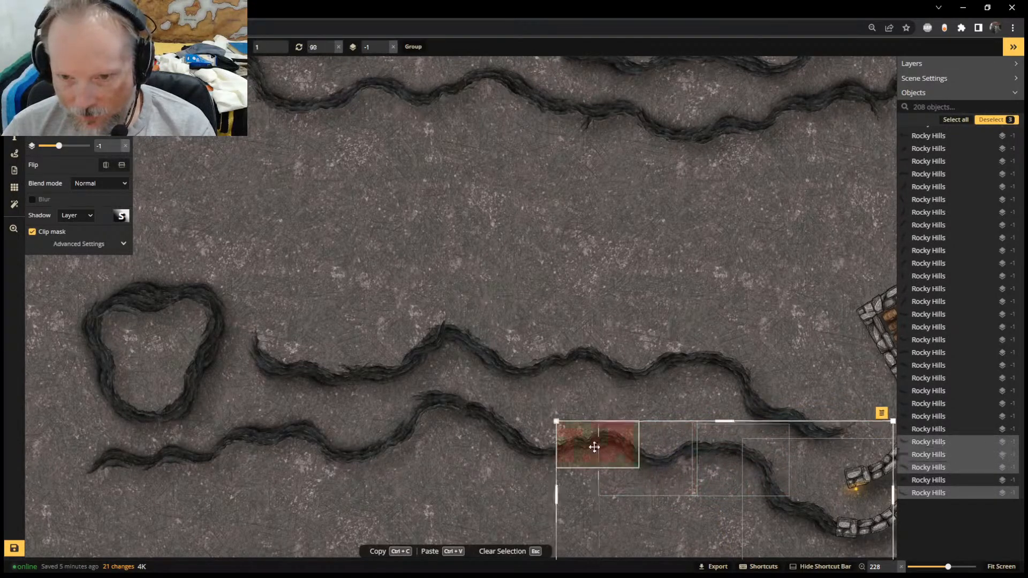
{"action": "left_click", "coordinate": [541, 443], "text": "shift"}
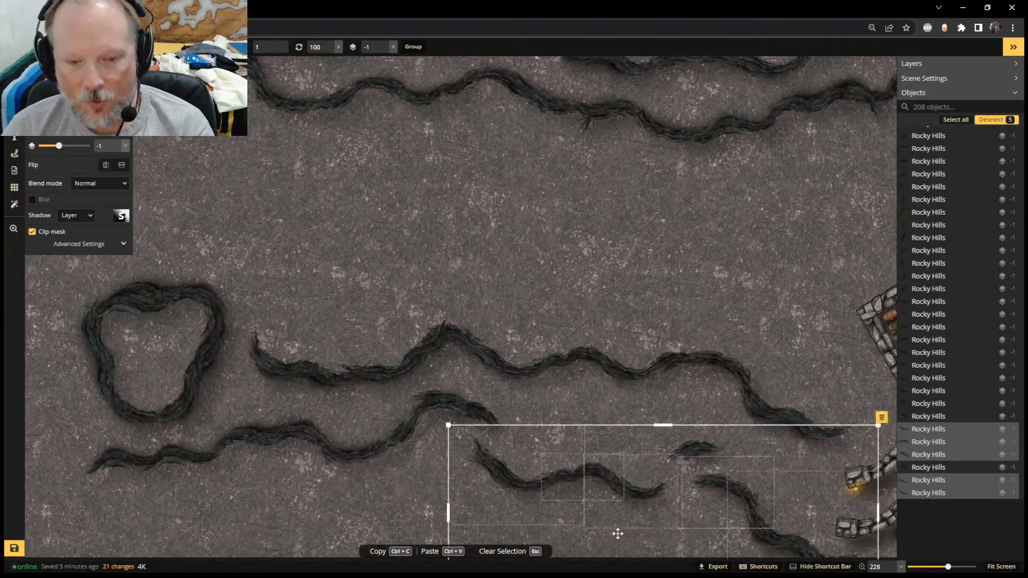
{"action": "left_click_drag", "start_coordinate": [650, 480], "coordinate": [621, 526]}
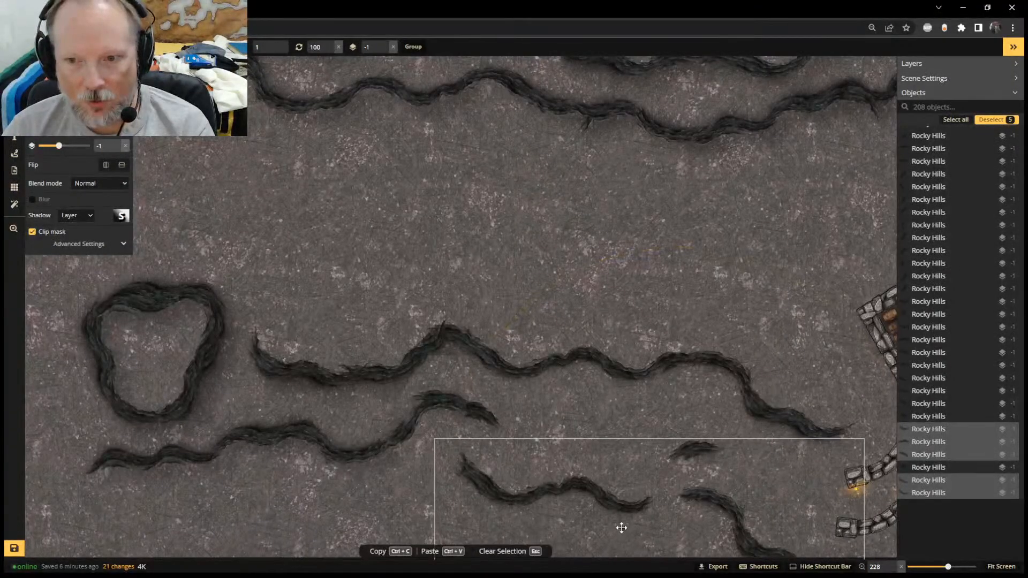
{"action": "key", "text": "ctrl+z"}
{"action": "left_click", "coordinate": [695, 445], "text": "shift"}
{"action": "left_click_drag", "start_coordinate": [685, 424], "coordinate": [642, 456]}
Rotate the detached stretch to 270° and fit it between the remaining lower ridge and the stone wall's end
{"action": "scroll", "coordinate": [648, 316], "scroll_direction": "down", "scroll_amount": 2}
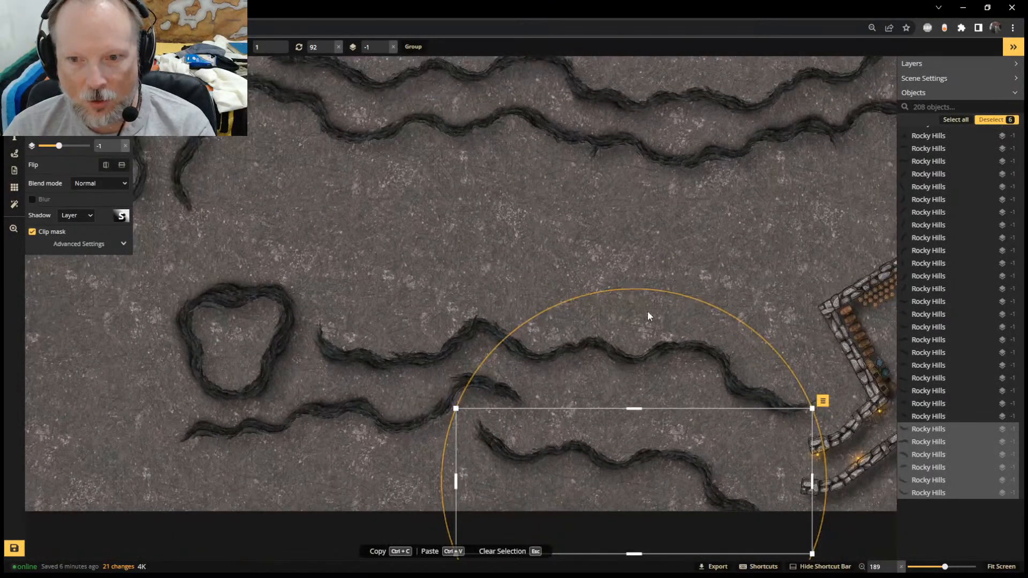
{"action": "left_click_drag", "start_coordinate": [648, 316], "coordinate": [642, 518]}
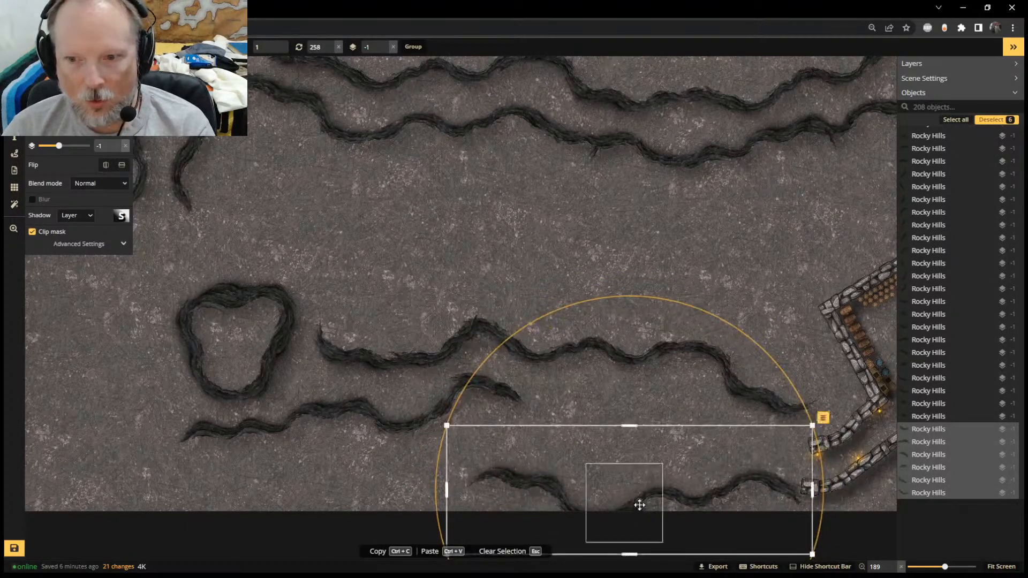
{"action": "left_click_drag", "start_coordinate": [605, 444], "coordinate": [597, 396]}
{"action": "left_click_drag", "start_coordinate": [512, 292], "coordinate": [546, 274]}
{"action": "left_click_drag", "start_coordinate": [611, 436], "coordinate": [636, 441]}
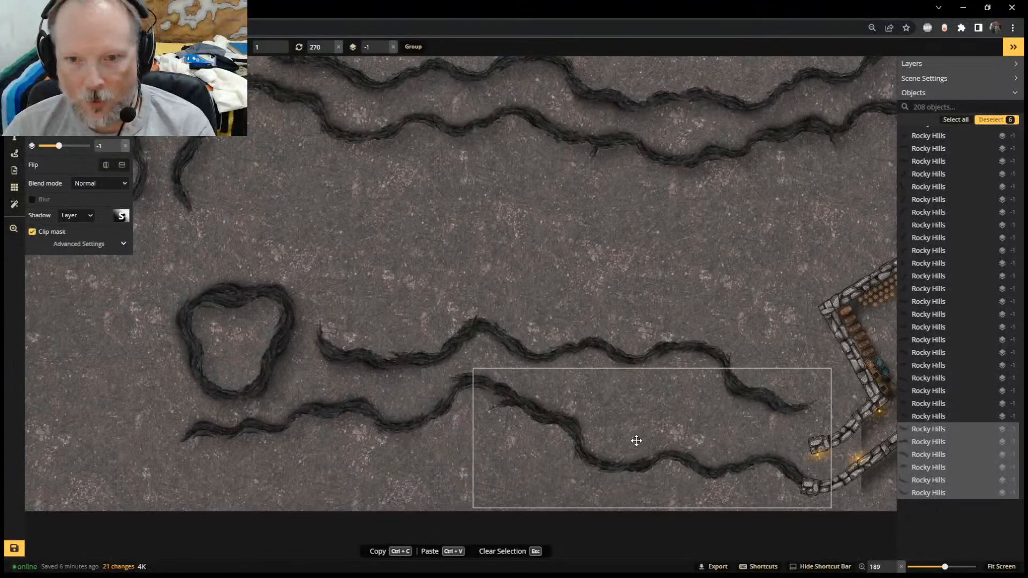
{"action": "key", "text": "Escape"}
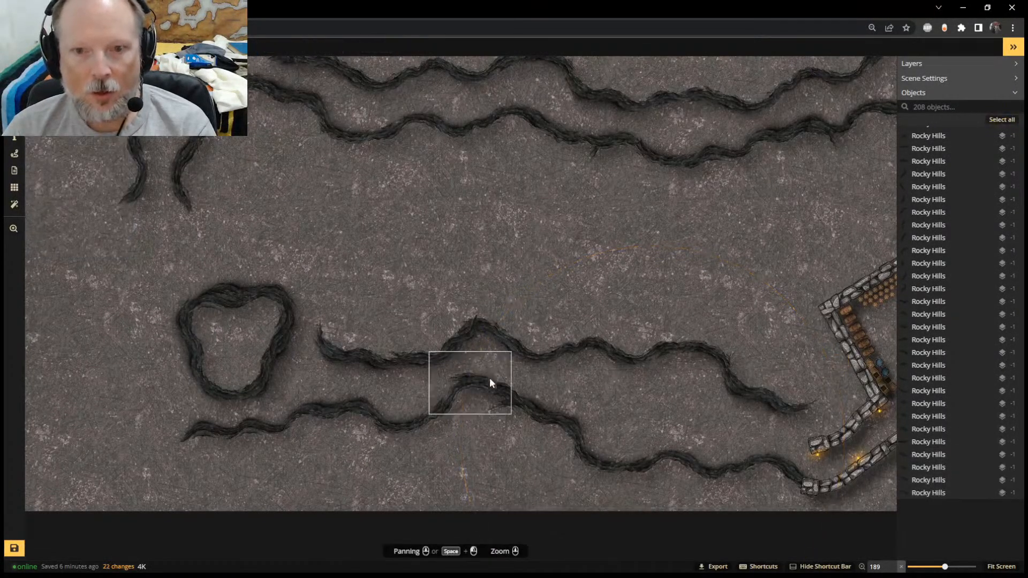
Smooth the lower ridge's hump by shifting its joint segments down and fitting the short loose segment, rotated to 61°, into the joint
{"action": "left_click", "coordinate": [490, 385]}
{"action": "left_click_drag", "start_coordinate": [489, 385], "coordinate": [467, 396]}
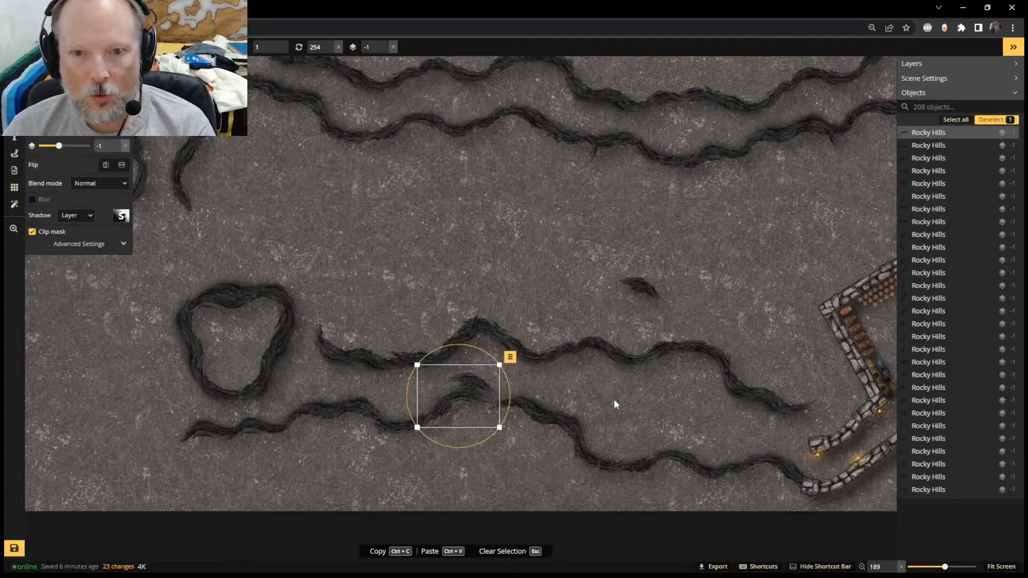
{"action": "left_click", "coordinate": [476, 375]}
{"action": "left_click_drag", "start_coordinate": [473, 375], "coordinate": [492, 392]}
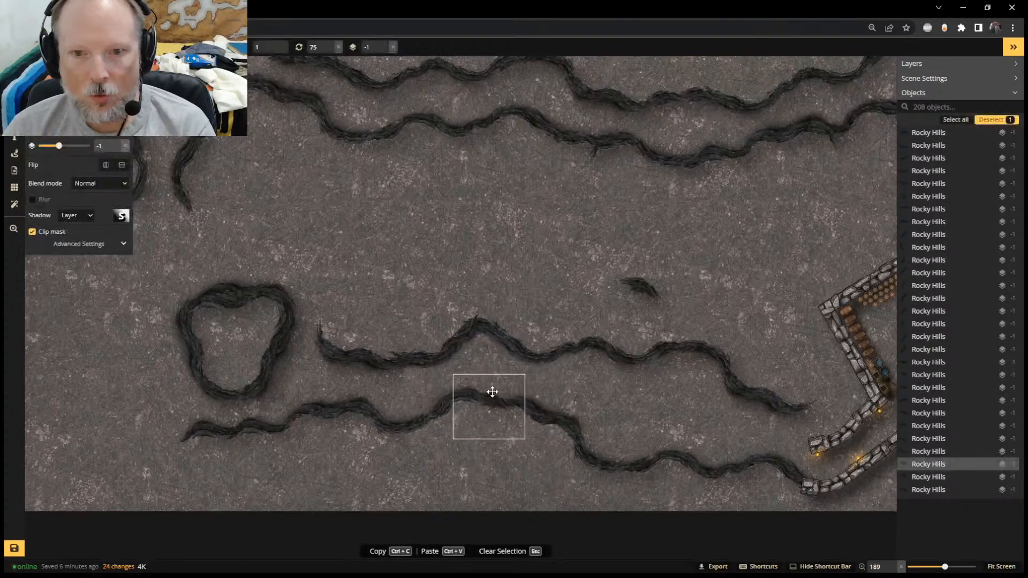
{"action": "left_click", "coordinate": [641, 287]}
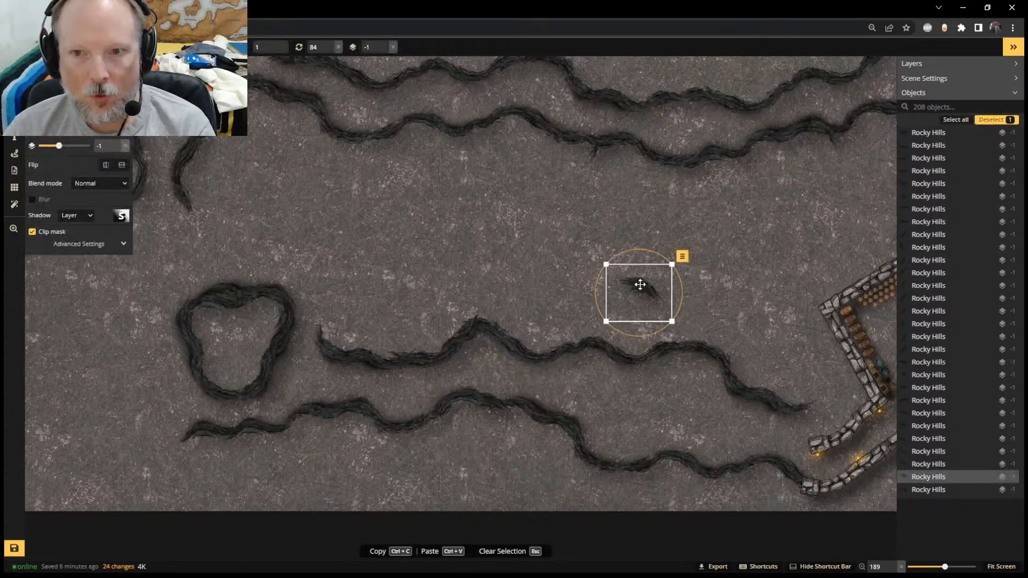
{"action": "left_click_drag", "start_coordinate": [643, 285], "coordinate": [519, 384]}
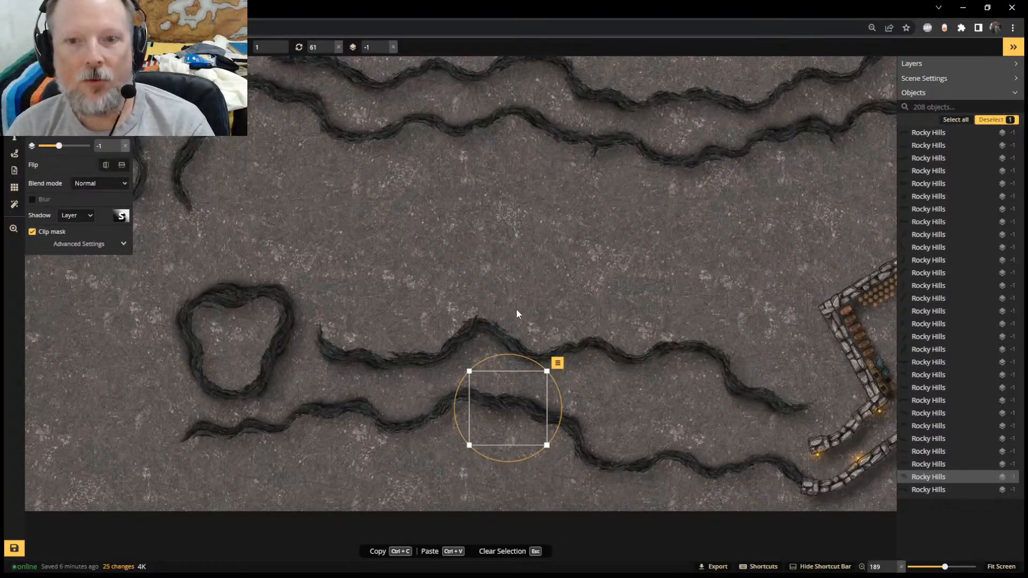
Rotate the upper ridge's end segment to 95° and move it out onto the open floor above the passage
{"action": "left_click", "coordinate": [779, 403]}
{"action": "left_click_drag", "start_coordinate": [787, 401], "coordinate": [791, 400]}
{"action": "left_click_drag", "start_coordinate": [814, 312], "coordinate": [830, 325]}
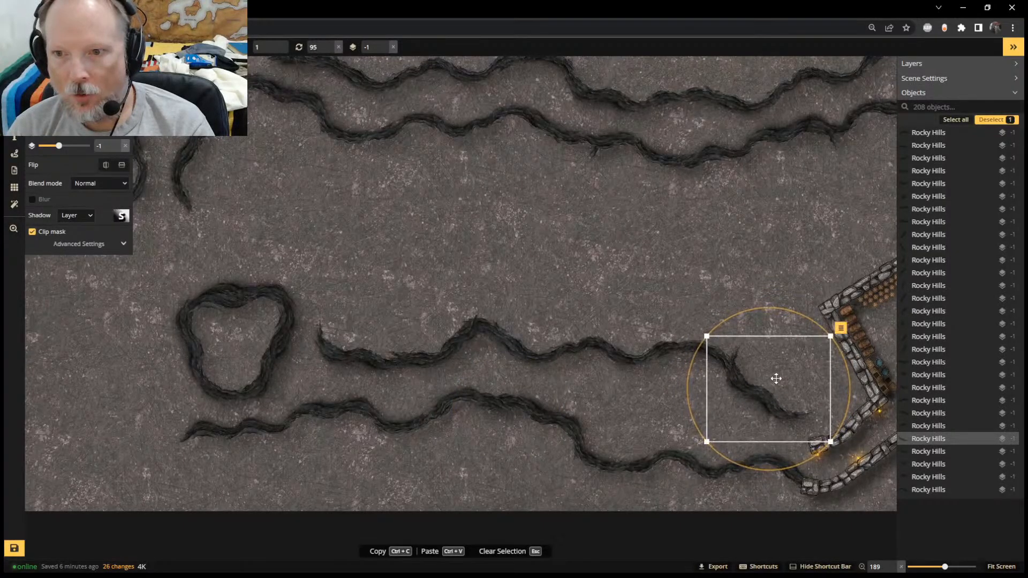
{"action": "left_click_drag", "start_coordinate": [776, 378], "coordinate": [636, 227]}
Try bridging the upper ridge's gap with a copy of a segment from the corridor above rotated to 50°, and delete the copy
{"action": "left_click", "coordinate": [756, 135]}
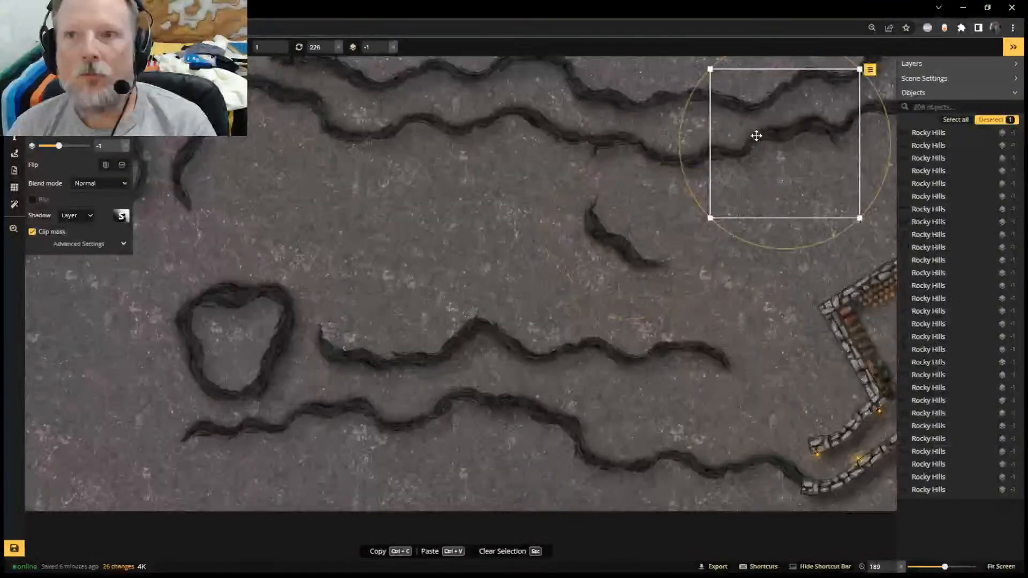
{"action": "key", "text": "ctrl+c"}
{"action": "key", "text": "ctrl+v"}
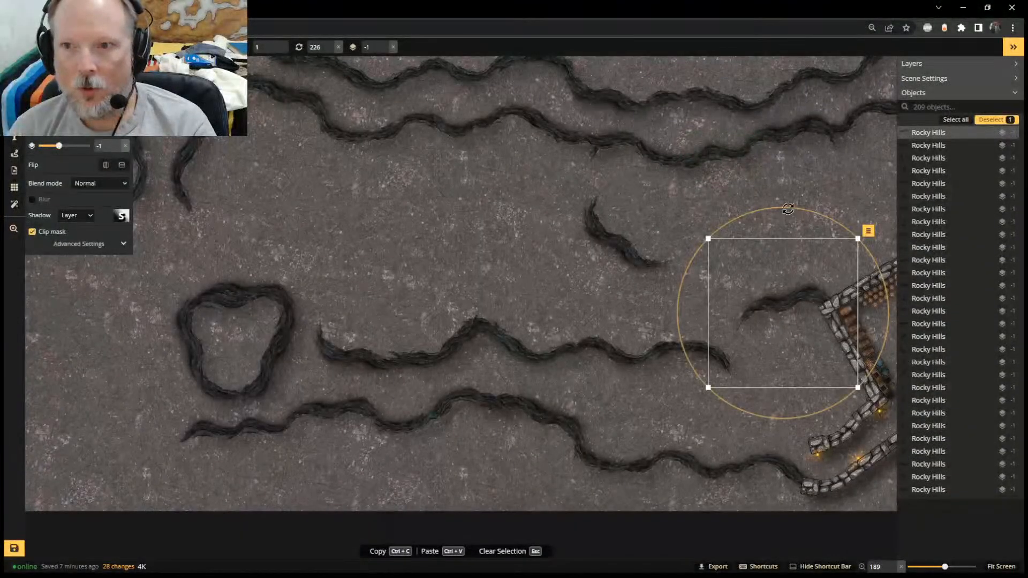
{"action": "left_click_drag", "start_coordinate": [788, 209], "coordinate": [771, 417]}
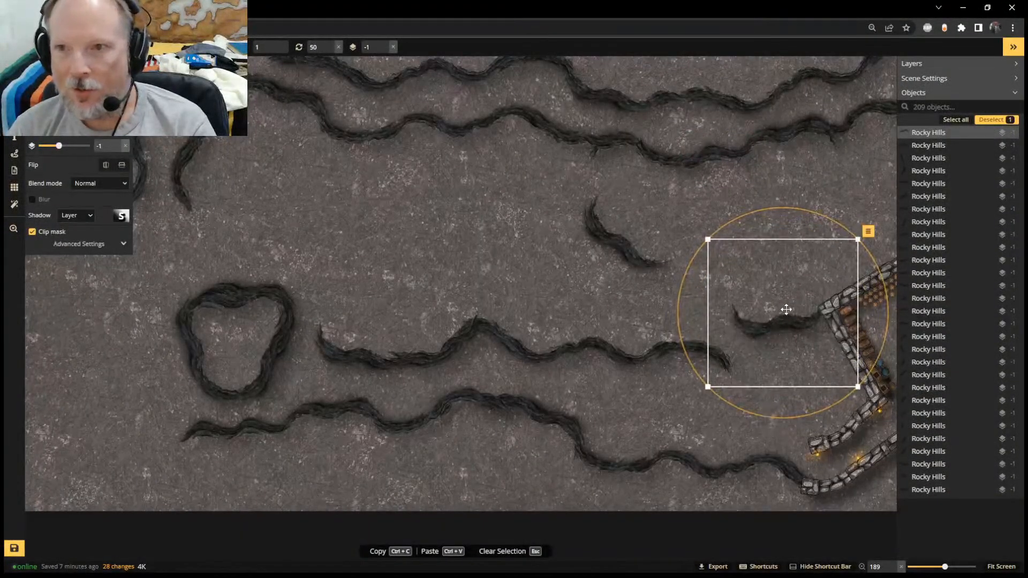
{"action": "key", "text": "Delete"}
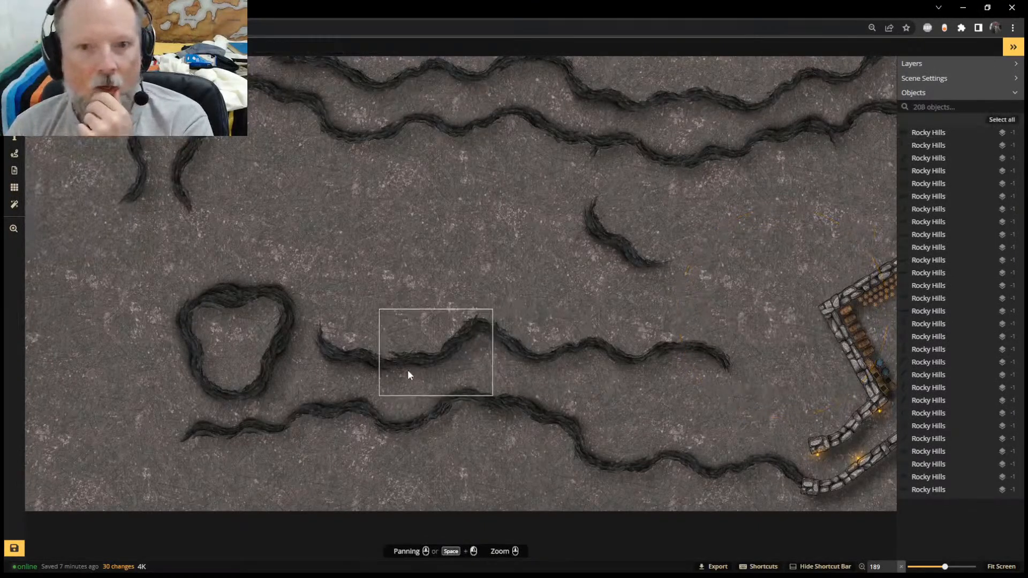
Copy the upper ridge's two segments before its peak, rotate the copies to 105° and bridge the gap to the stone wall with them
{"action": "left_click", "coordinate": [408, 373]}
{"action": "left_click", "coordinate": [366, 368], "text": "shift"}
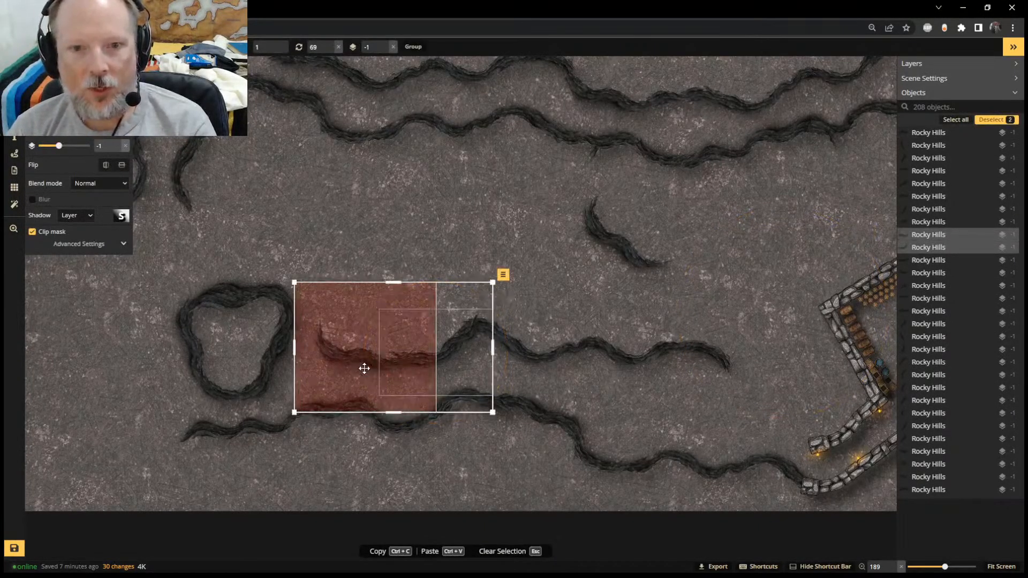
{"action": "key", "text": "ctrl+c"}
{"action": "key", "text": "ctrl+v"}
{"action": "left_click_drag", "start_coordinate": [663, 291], "coordinate": [805, 382]}
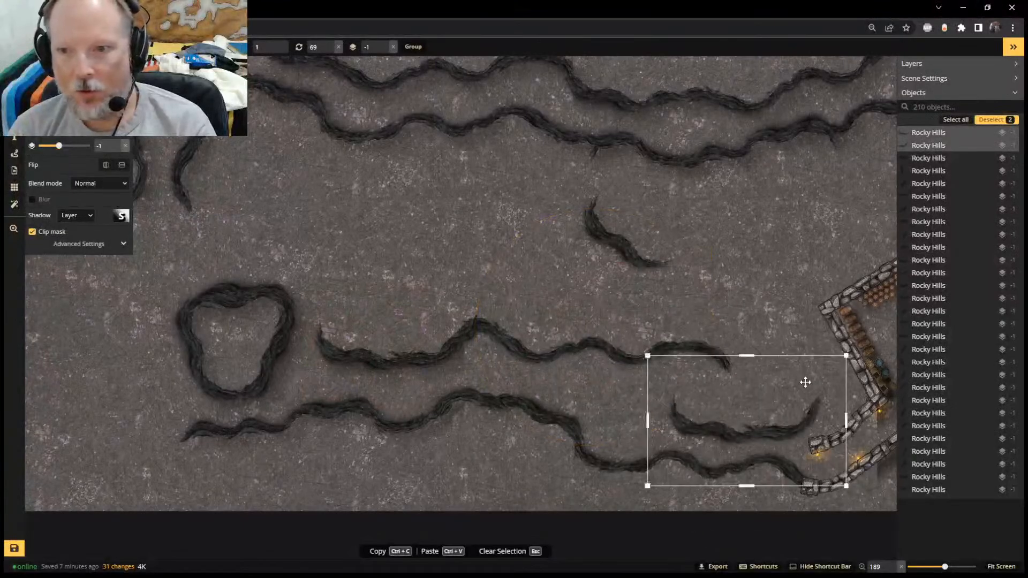
{"action": "left_click_drag", "start_coordinate": [747, 302], "coordinate": [796, 341]}
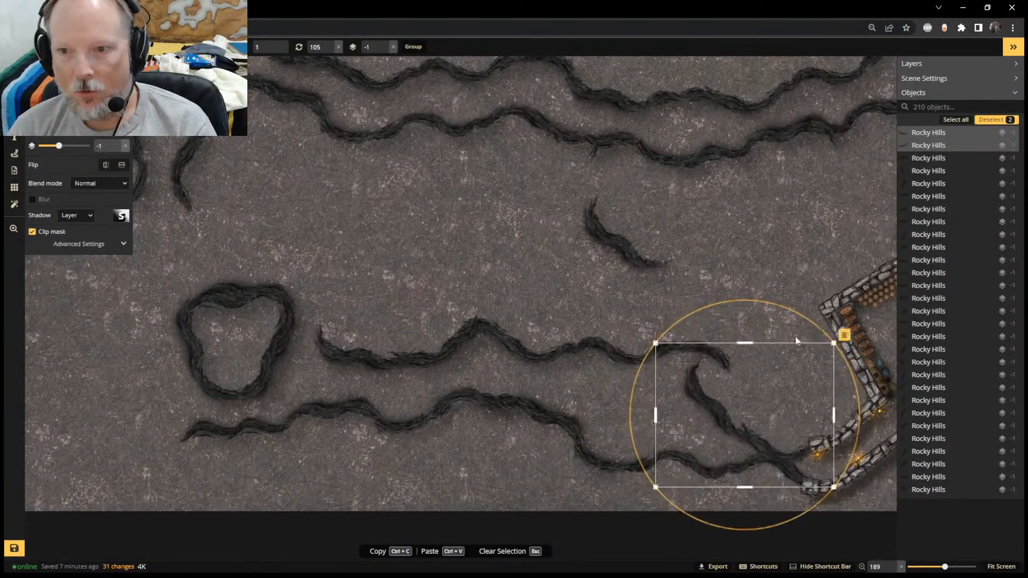
{"action": "left_click_drag", "start_coordinate": [745, 399], "coordinate": [778, 387]}
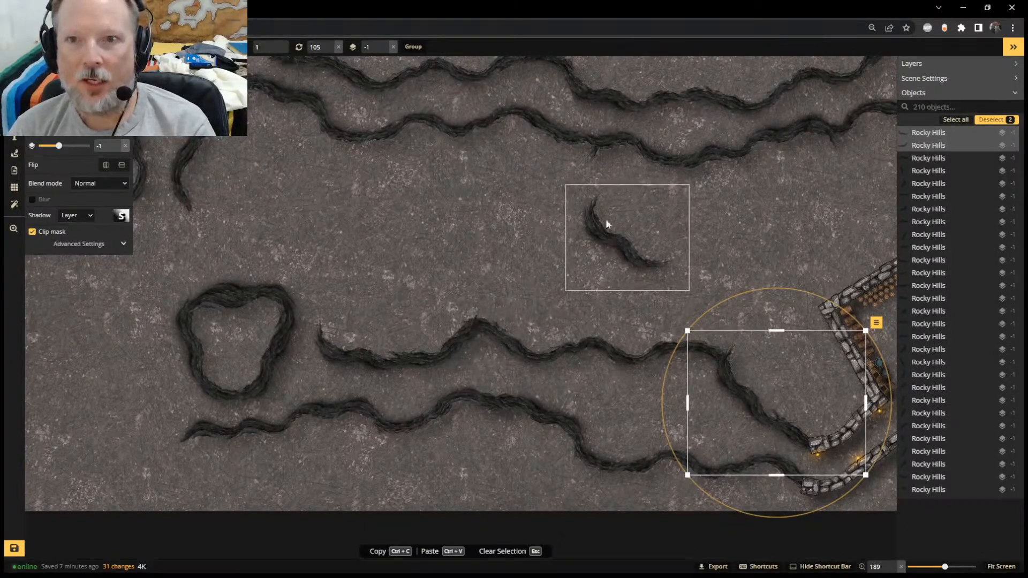
Place a copy of the loop's top segment rotated to 79° over the upper ridge's peak and set its layer to -2
{"action": "left_click", "coordinate": [220, 303]}
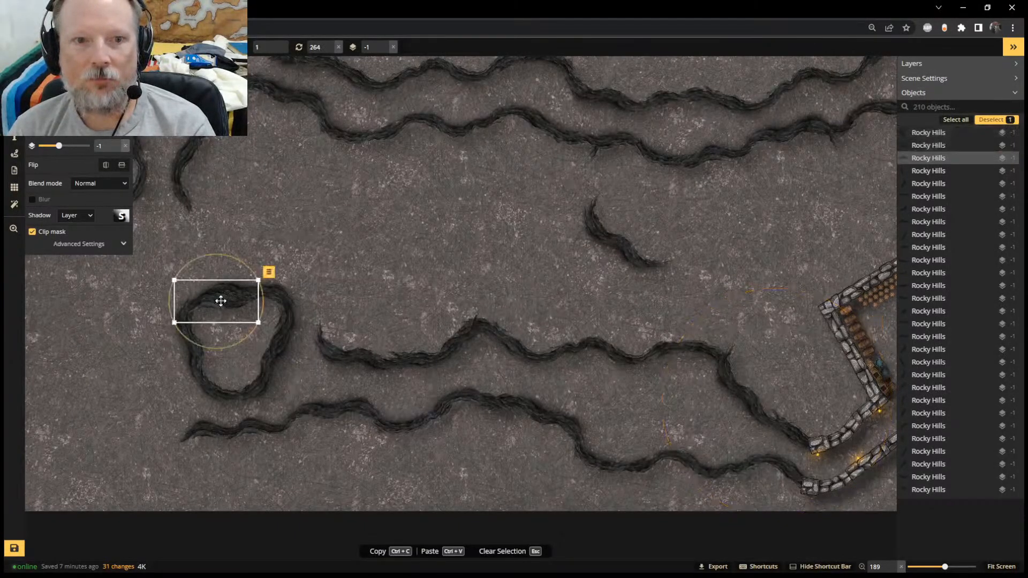
{"action": "key", "text": "ctrl+v"}
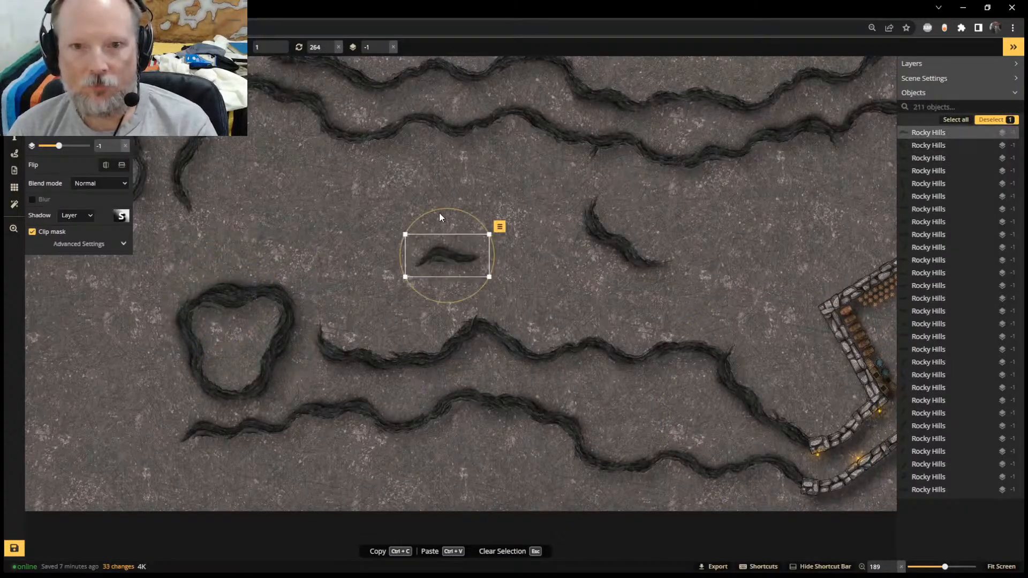
{"action": "left_click_drag", "start_coordinate": [439, 214], "coordinate": [453, 334]}
{"action": "left_click_drag", "start_coordinate": [466, 257], "coordinate": [491, 330]}
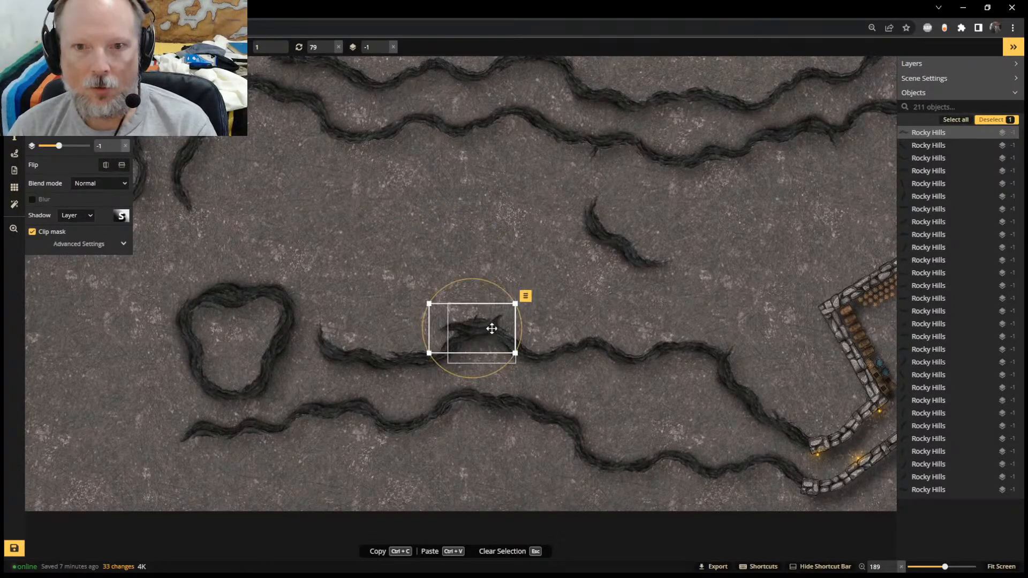
{"action": "left_click", "coordinate": [385, 51]}
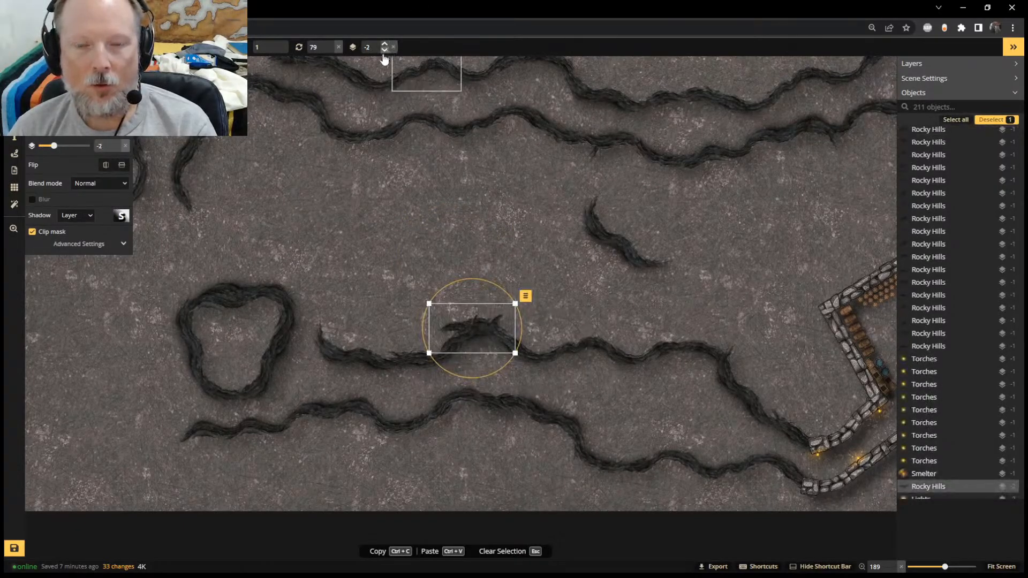
{"action": "left_click", "coordinate": [464, 300]}
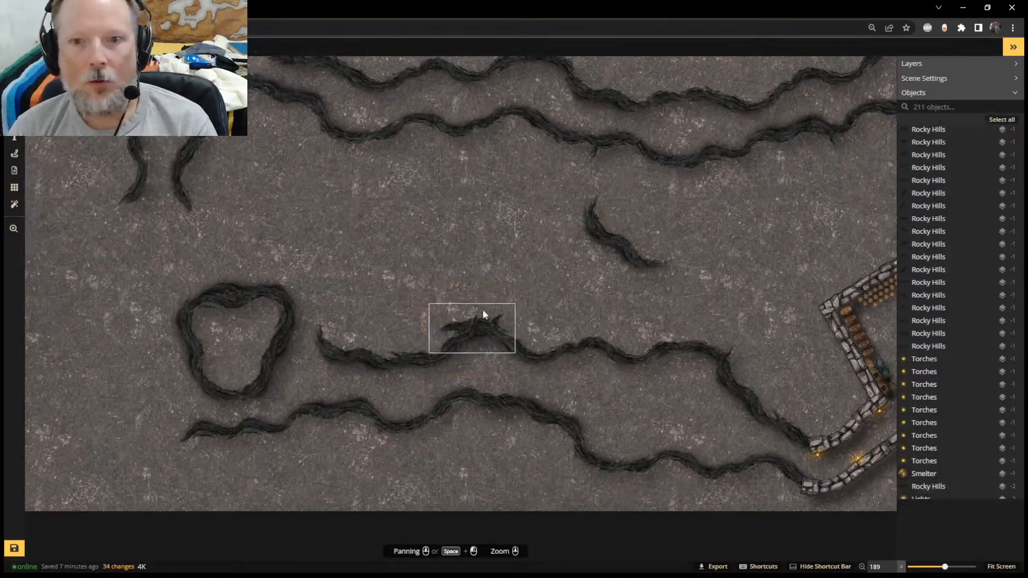
Replace the peak's short old segment by rotating the new copy to 51°, fitting it into the ridge and deleting the old piece
{"action": "left_click", "coordinate": [482, 313]}
{"action": "left_click_drag", "start_coordinate": [438, 310], "coordinate": [386, 259]}
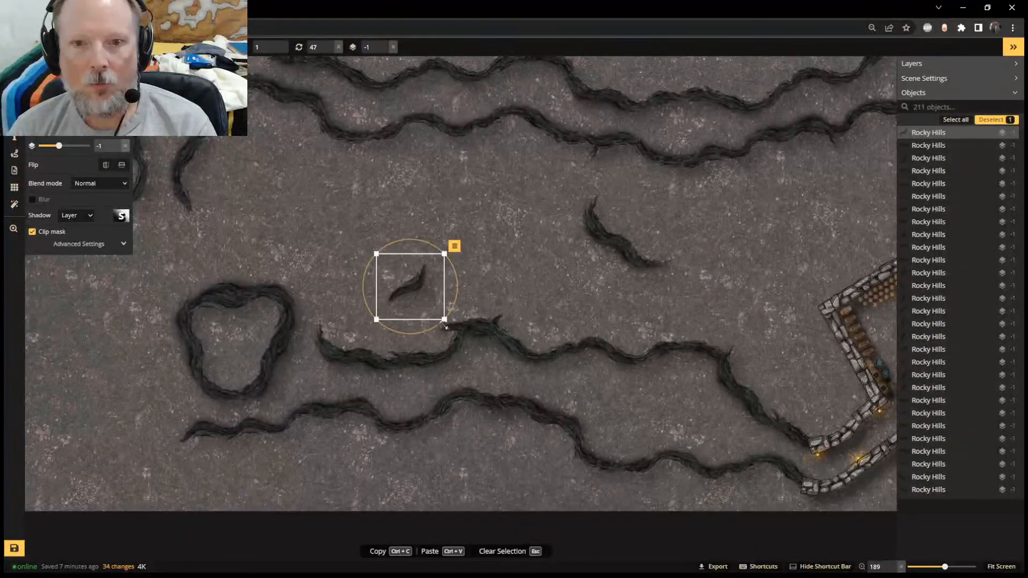
{"action": "left_click", "coordinate": [448, 330]}
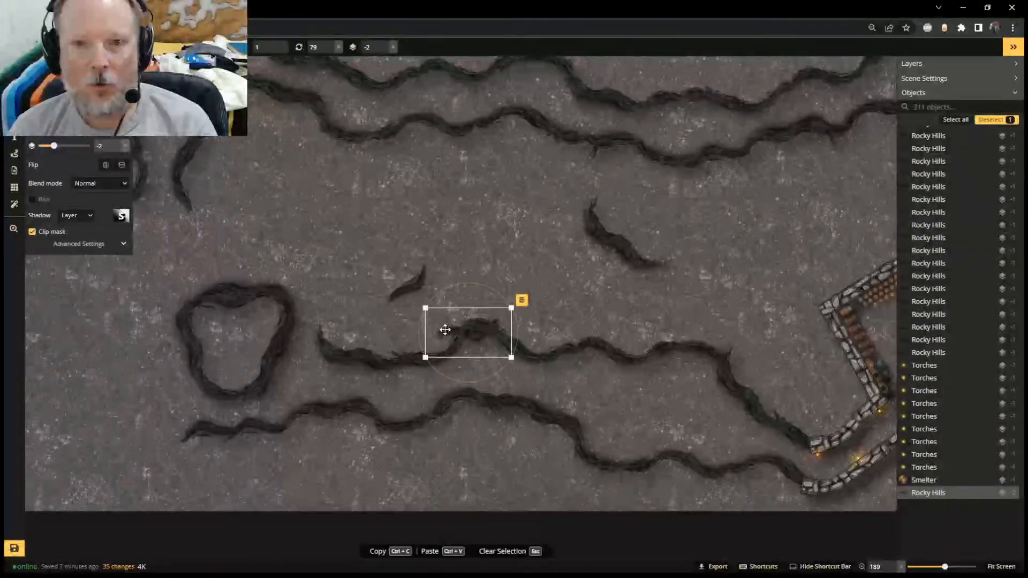
{"action": "left_click_drag", "start_coordinate": [491, 287], "coordinate": [445, 323]}
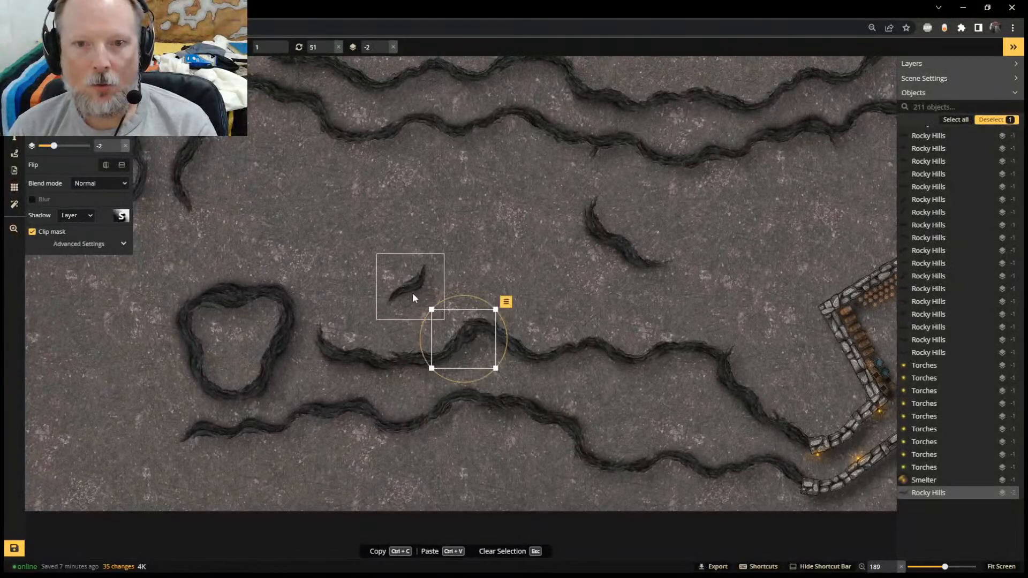
{"action": "left_click", "coordinate": [419, 280]}
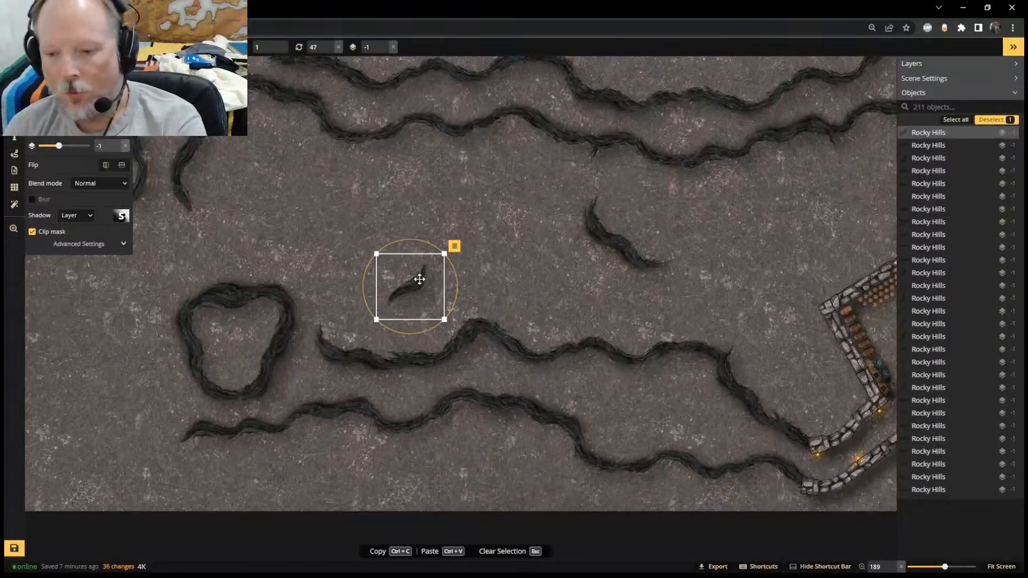
{"action": "key", "text": "Delete"}
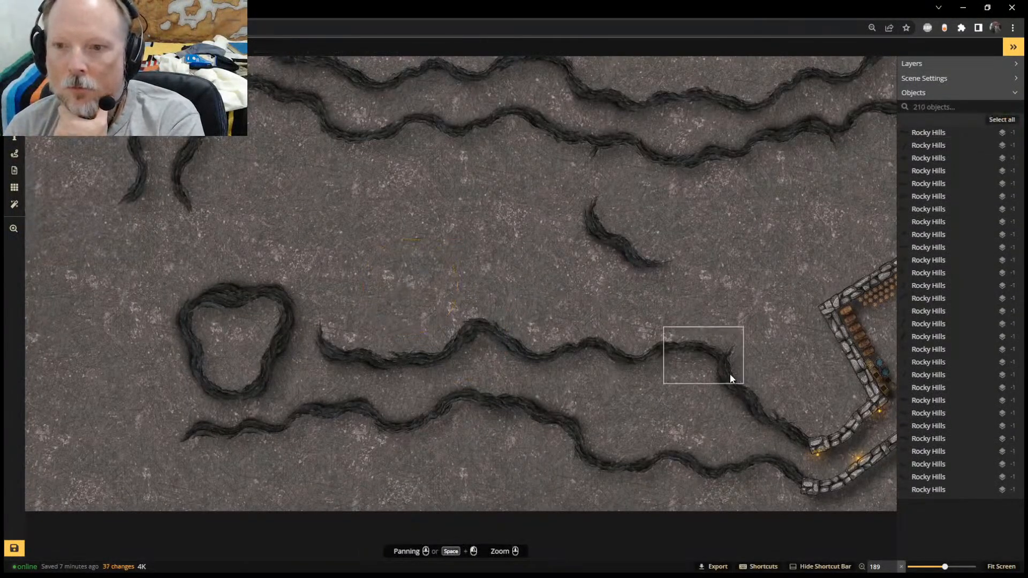
Shrink the longer copied segment between the upper ridge and the stone wall, pull it out and delete it
{"action": "left_click", "coordinate": [730, 376]}
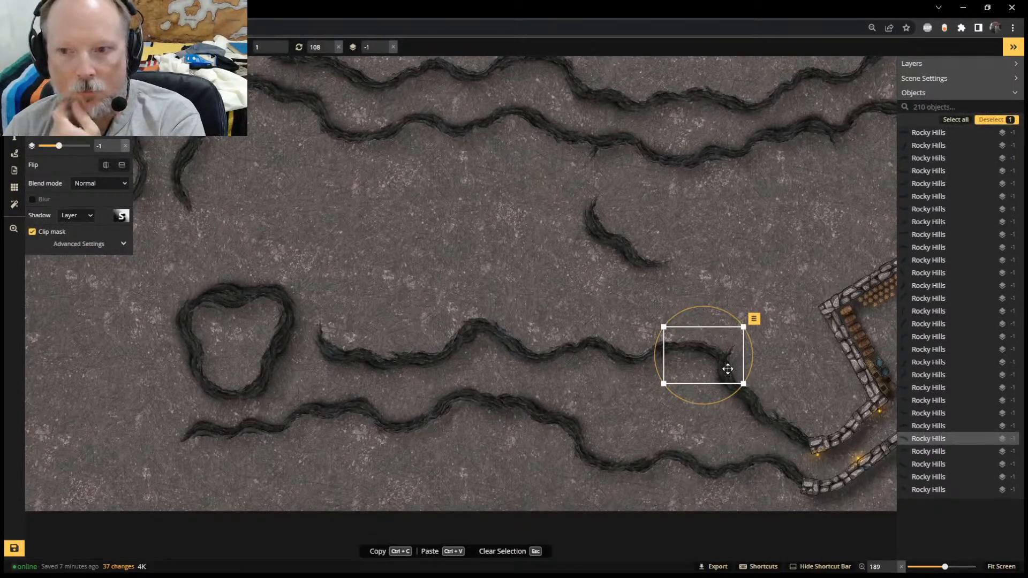
{"action": "left_click", "coordinate": [748, 400]}
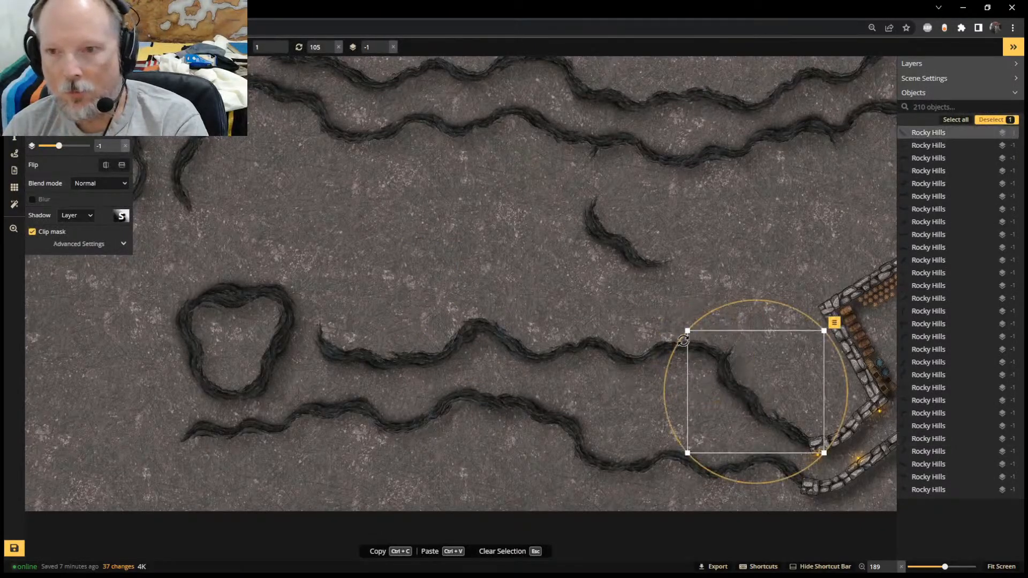
{"action": "left_click_drag", "start_coordinate": [681, 329], "coordinate": [693, 337]}
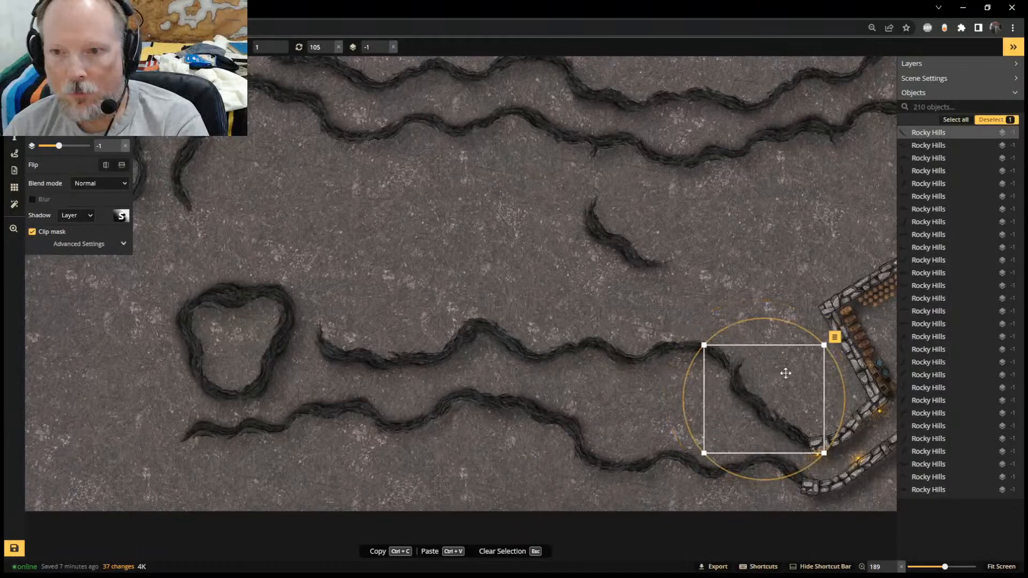
{"action": "left_click_drag", "start_coordinate": [785, 372], "coordinate": [744, 228]}
{"action": "key", "text": "Delete"}
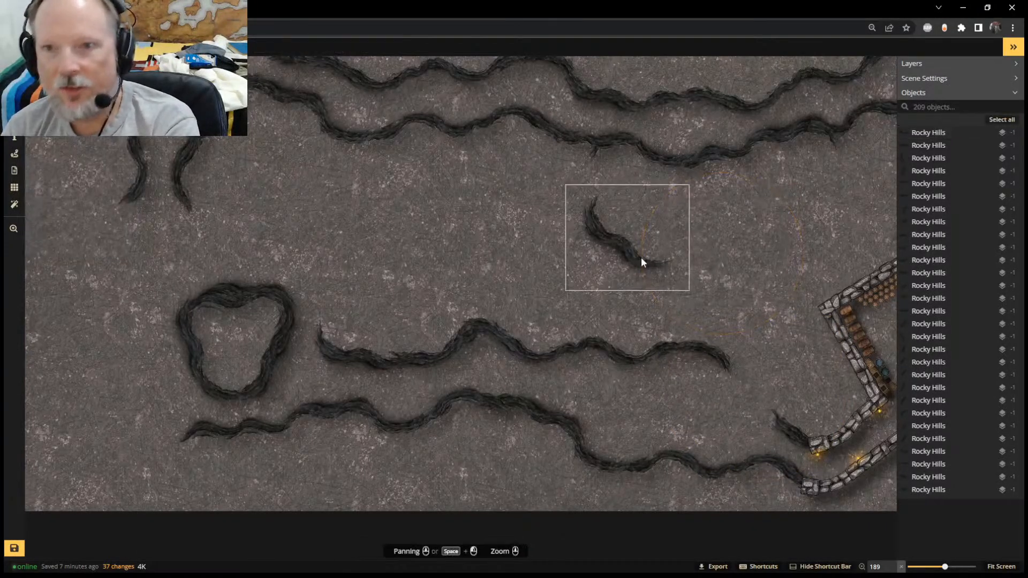
Copy five neighbouring ridge segments from the lower wall of the passage above and paste them into the open floor area
{"action": "left_click", "coordinate": [632, 255]}
{"action": "left_click", "coordinate": [557, 131]}
{"action": "mouse_move", "coordinate": [557, 131]}
{"action": "left_mouse_down"}
{"action": "mouse_move", "coordinate": [519, 215]}
{"action": "mouse_move", "coordinate": [564, 133]}
{"action": "mouse_move", "coordinate": [601, 144]}
{"action": "mouse_move", "coordinate": [555, 144]}
{"action": "left_mouse_up"}
{"action": "left_click", "coordinate": [489, 149]}
{"action": "key", "text": "ctrl+c"}
{"action": "key", "text": "ctrl+v"}
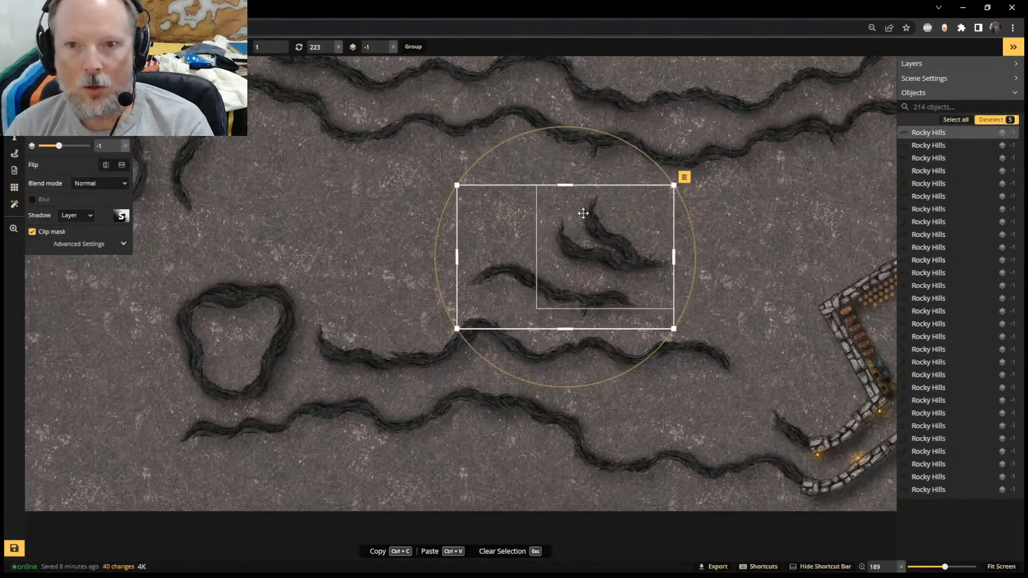
Delete the pasted segment that overlaps the old loose piece, and delete the old loose piece too
{"action": "left_click", "coordinate": [745, 233]}
{"action": "left_click", "coordinate": [606, 249]}
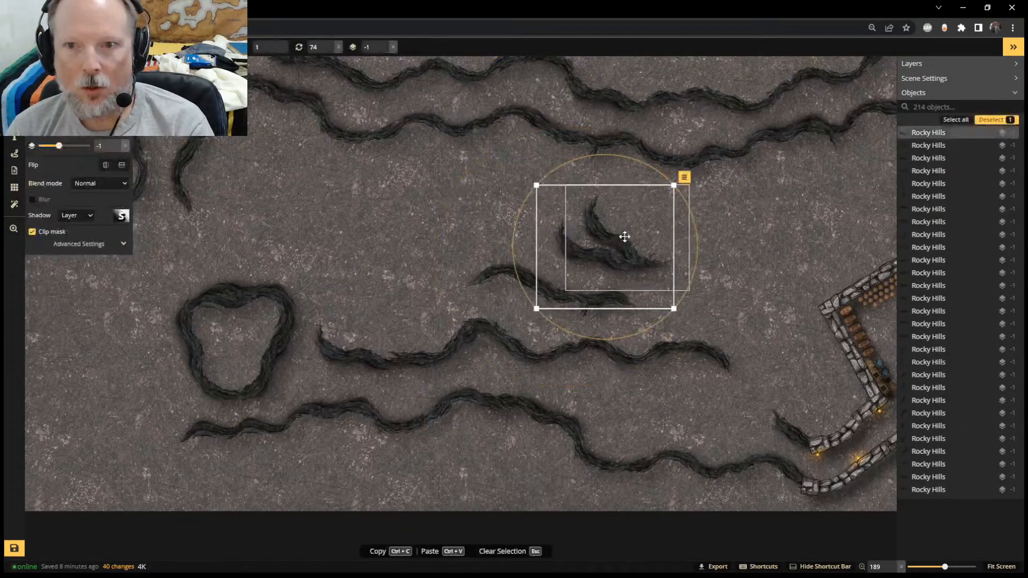
{"action": "key", "text": "Delete"}
{"action": "left_click", "coordinate": [616, 239]}
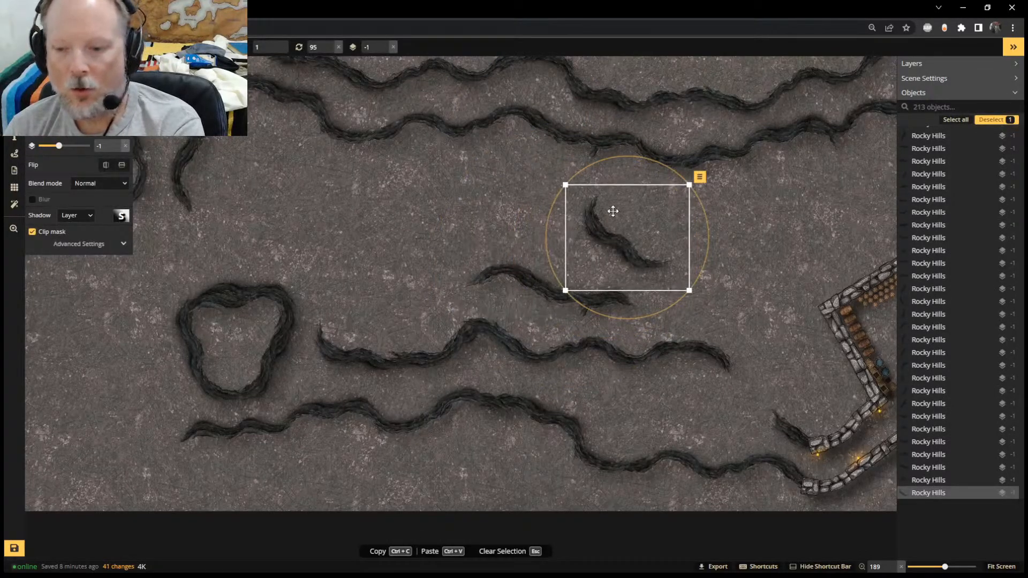
{"action": "key", "text": "Delete"}
Rotate the four remaining copied segments together to 78° and pull the longer curved one away from the others
{"action": "left_click_drag", "start_coordinate": [447, 246], "coordinate": [671, 299]}
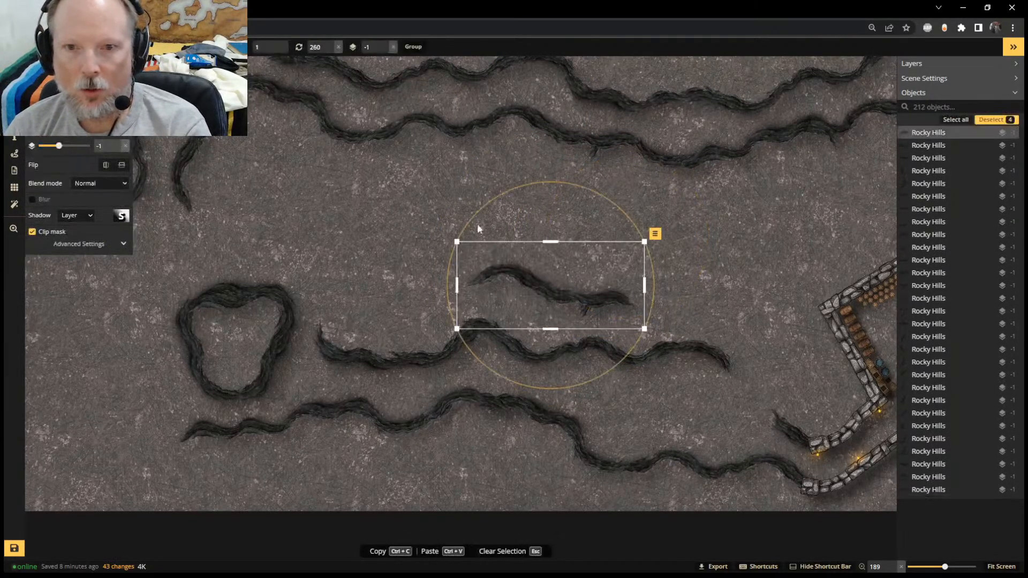
{"action": "left_click_drag", "start_coordinate": [489, 193], "coordinate": [577, 194]}
{"action": "left_click_drag", "start_coordinate": [697, 404], "coordinate": [633, 392]}
{"action": "scroll", "coordinate": [588, 288], "scroll_direction": "up", "scroll_amount": 2}
{"action": "scroll", "coordinate": [581, 282], "scroll_direction": "up", "scroll_amount": 2}
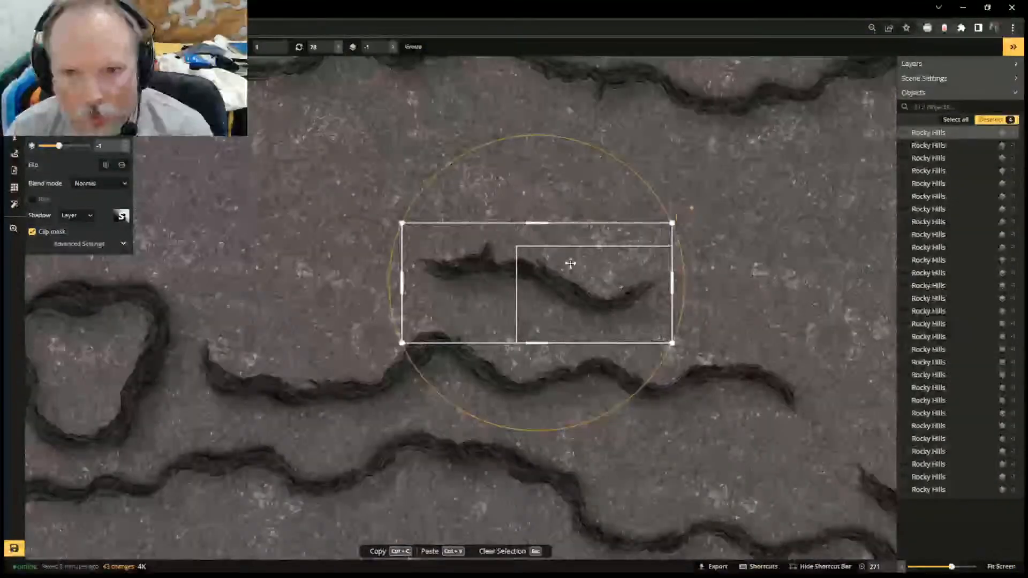
{"action": "left_click", "coordinate": [596, 248]}
{"action": "left_click_drag", "start_coordinate": [596, 248], "coordinate": [714, 223]}
{"action": "scroll", "coordinate": [788, 320], "scroll_direction": "up", "scroll_amount": 2}
{"action": "middle_click_drag", "start_coordinate": [787, 320], "coordinate": [545, 252]}
{"action": "left_click_drag", "start_coordinate": [463, 165], "coordinate": [490, 165]}
Move one copied segment to the short ridge piece at the stone wall, rotate it to 286° and overlap it there
{"action": "left_click", "coordinate": [241, 217]}
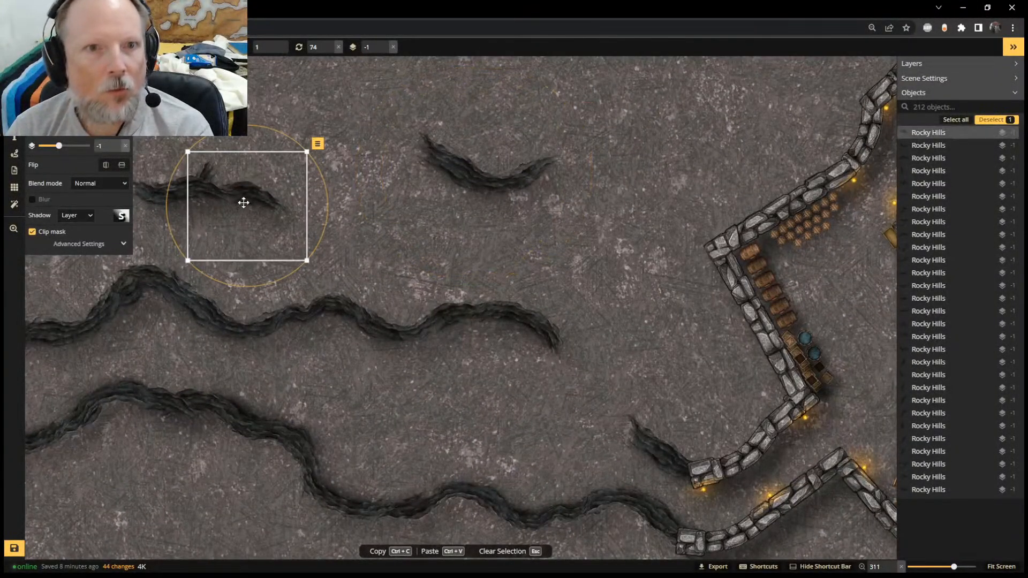
{"action": "left_click_drag", "start_coordinate": [243, 202], "coordinate": [634, 363]}
{"action": "left_click_drag", "start_coordinate": [629, 317], "coordinate": [647, 406]}
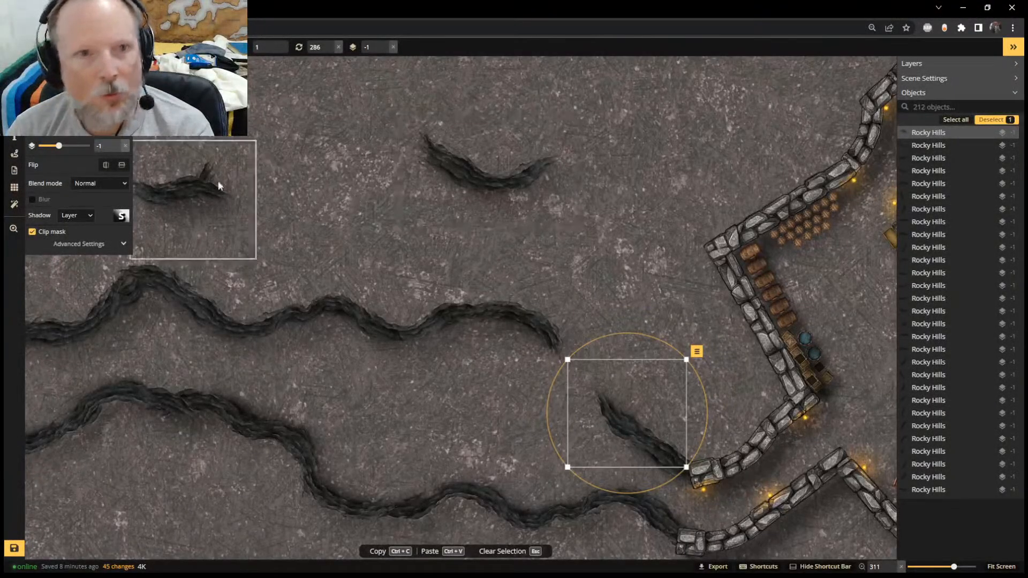
Move the next copied segment to the upper ridge's open end near the stone room, rotate it to 279° and join it
{"action": "left_click", "coordinate": [202, 188]}
{"action": "left_click_drag", "start_coordinate": [201, 188], "coordinate": [565, 368]}
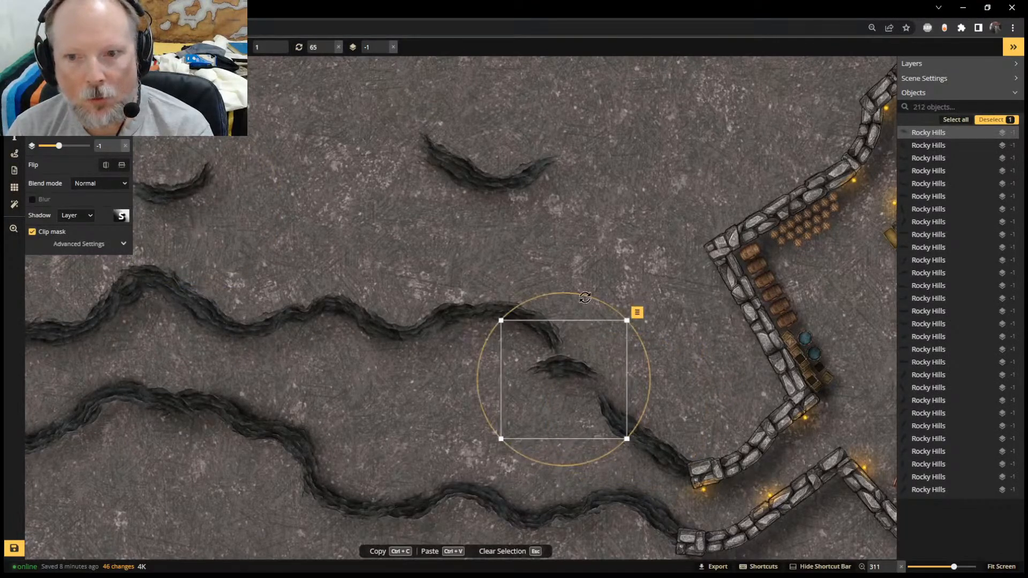
{"action": "left_click_drag", "start_coordinate": [572, 306], "coordinate": [521, 431]}
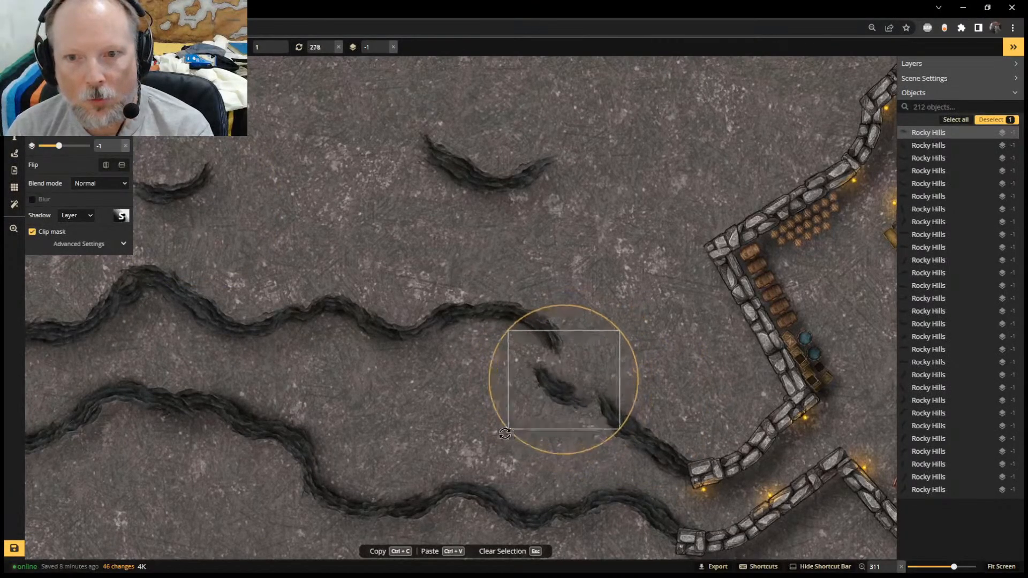
{"action": "left_click_drag", "start_coordinate": [537, 379], "coordinate": [544, 348]}
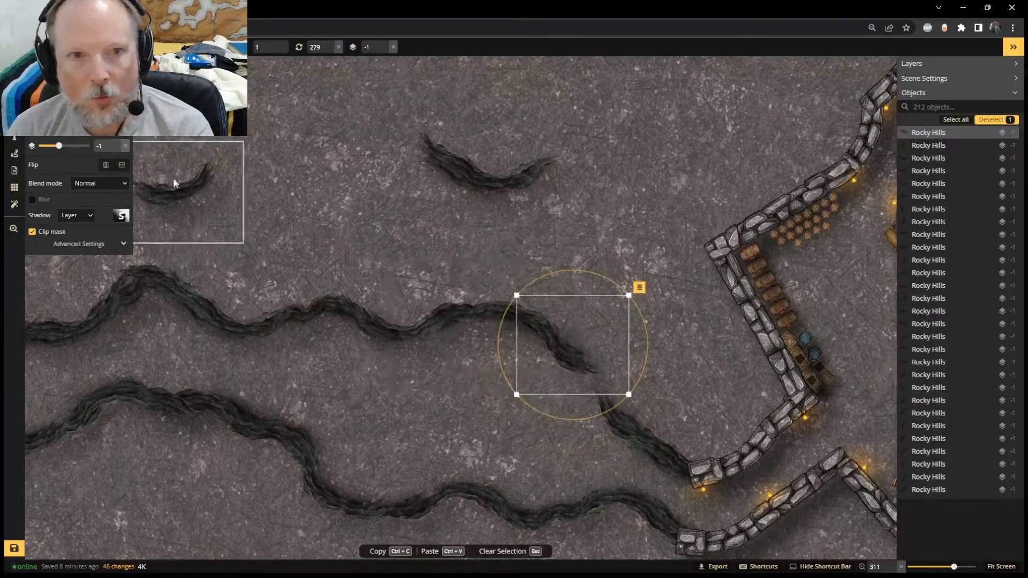
Try another copied segment in the remaining gap before the stone wall, rotate it to 141°, pull it out and delete it
{"action": "left_click", "coordinate": [177, 182]}
{"action": "left_click_drag", "start_coordinate": [228, 117], "coordinate": [623, 399]}
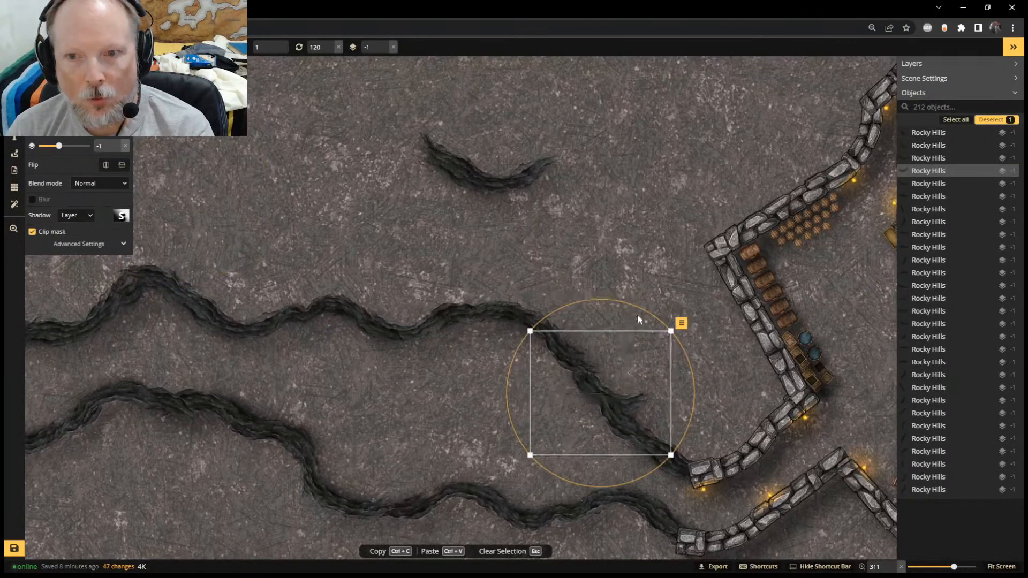
{"action": "left_click_drag", "start_coordinate": [638, 314], "coordinate": [664, 332]}
{"action": "left_click_drag", "start_coordinate": [624, 361], "coordinate": [439, 378]}
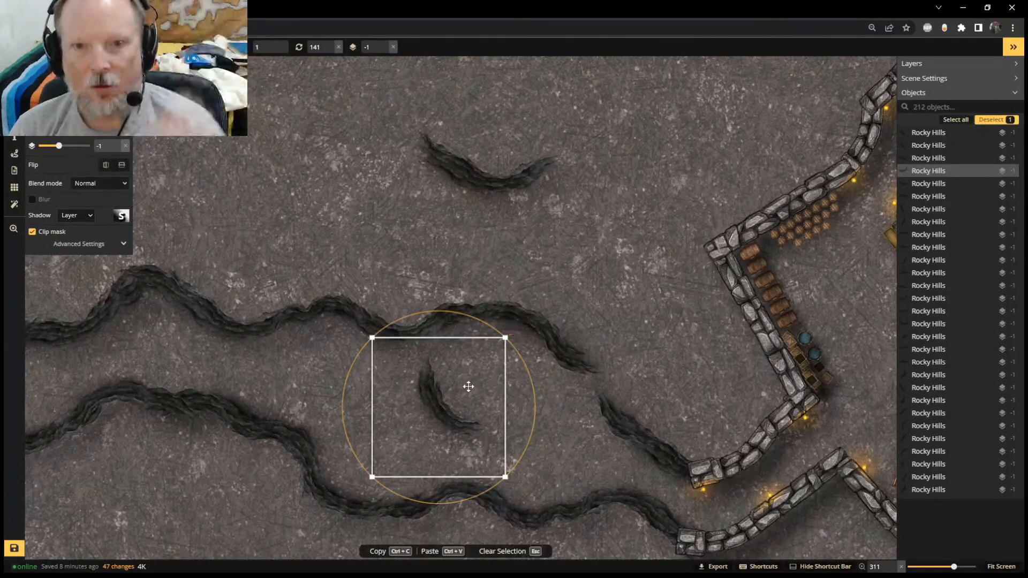
{"action": "key", "text": "Delete"}
Duplicate the segment at the upper ridge's end, rotate the copy to 304° and close the gap to the stone wall with it
{"action": "left_click", "coordinate": [562, 368]}
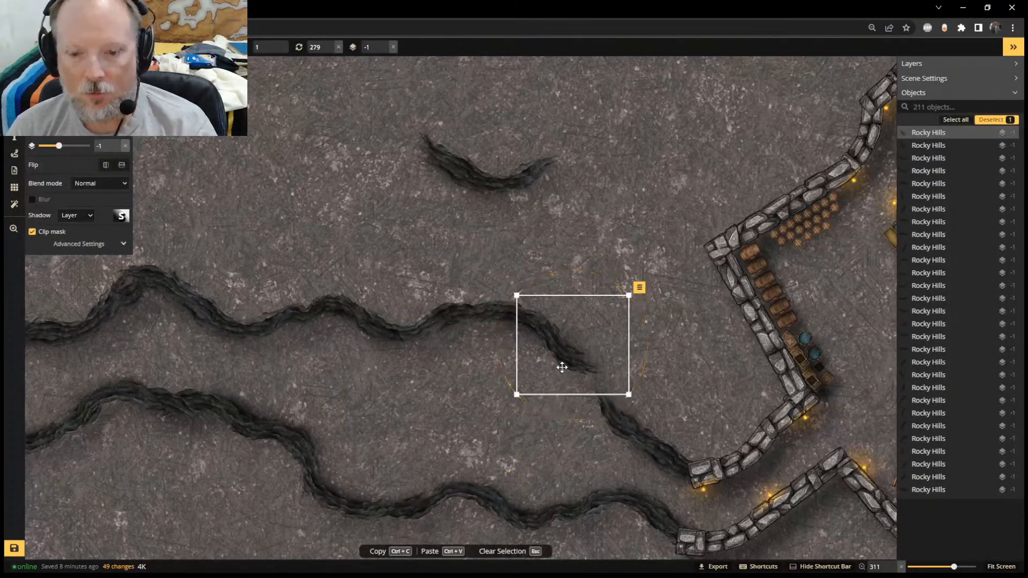
{"action": "key", "text": "ctrl+c"}
{"action": "key", "text": "ctrl+v"}
{"action": "left_click_drag", "start_coordinate": [589, 368], "coordinate": [627, 371]}
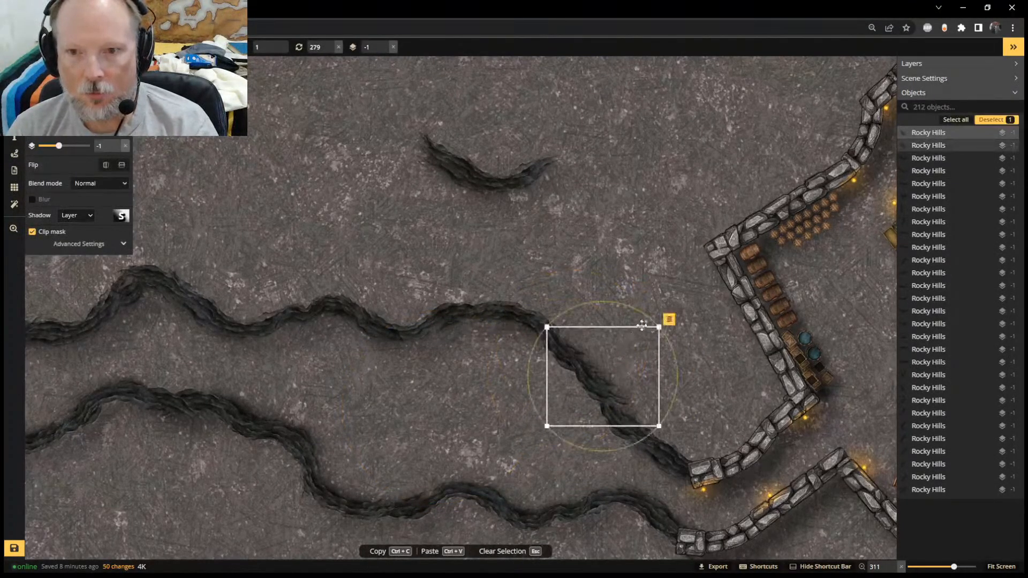
{"action": "left_click_drag", "start_coordinate": [642, 324], "coordinate": [651, 327]}
{"action": "left_click_drag", "start_coordinate": [608, 369], "coordinate": [604, 369]}
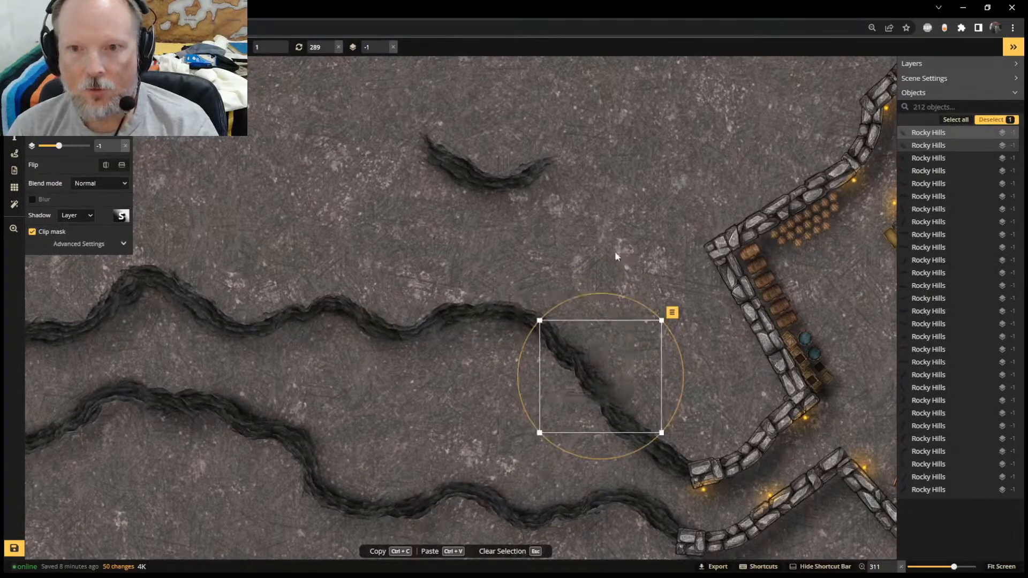
{"action": "scroll", "coordinate": [461, 306], "scroll_direction": "down", "scroll_amount": 3}
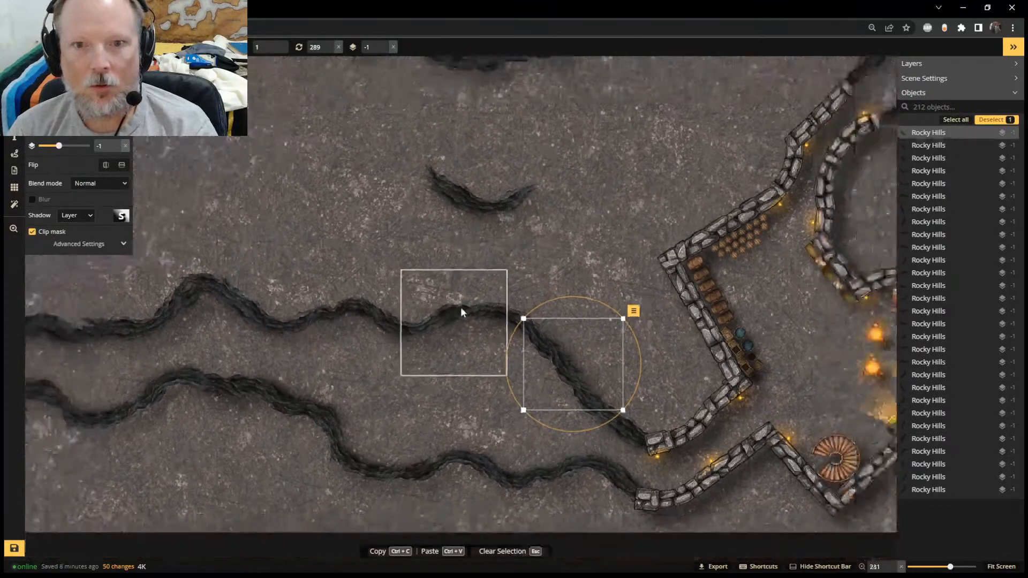
{"action": "scroll", "coordinate": [461, 303], "scroll_direction": "down", "scroll_amount": 1, "text": "shift"}
Move the last loose copied segment above the upper ridge's far end beside the loop, rotate it to 192° and delete it
{"action": "middle_click_drag", "start_coordinate": [434, 275], "coordinate": [673, 204]}
{"action": "scroll", "coordinate": [644, 217], "scroll_direction": "down", "scroll_amount": 3}
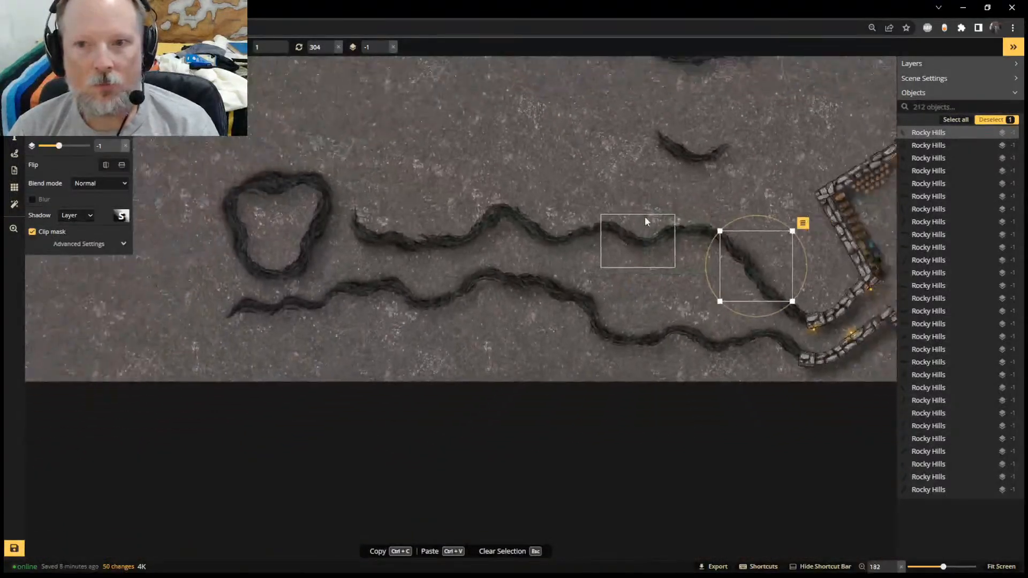
{"action": "middle_click_drag", "start_coordinate": [637, 147], "coordinate": [377, 305]}
{"action": "scroll", "coordinate": [376, 305], "scroll_direction": "up", "scroll_amount": 1}
{"action": "scroll", "coordinate": [377, 305], "scroll_direction": "down", "scroll_amount": 2}
{"action": "scroll", "coordinate": [245, 316], "scroll_direction": "up", "scroll_amount": 1}
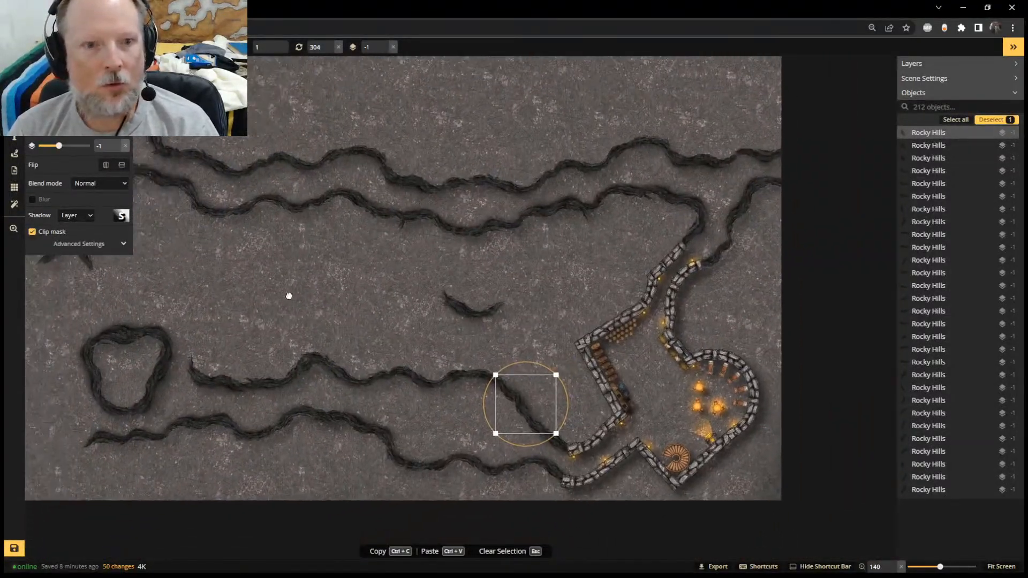
{"action": "middle_click_drag", "start_coordinate": [289, 294], "coordinate": [454, 271]}
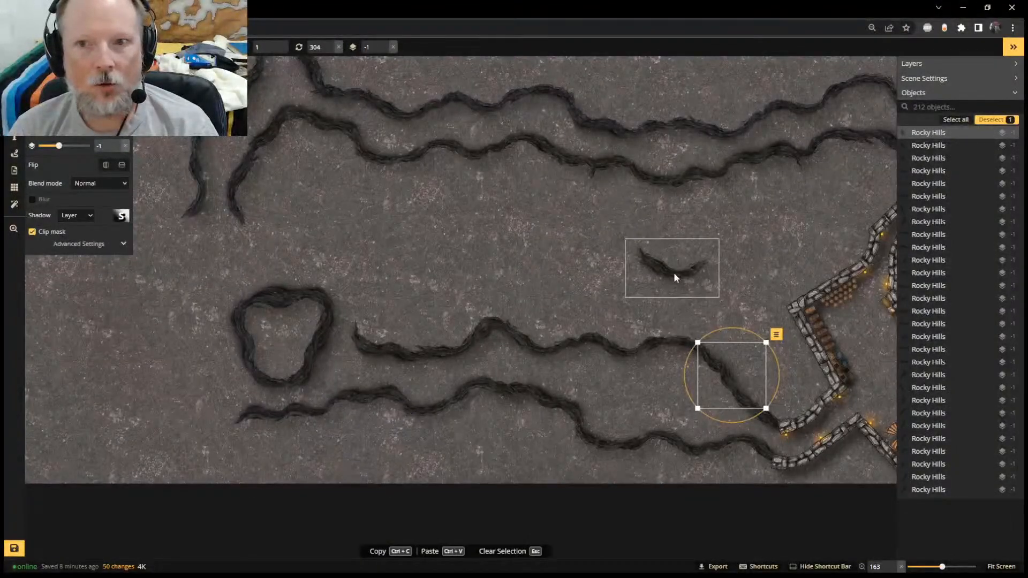
{"action": "left_click_drag", "start_coordinate": [674, 272], "coordinate": [384, 276]}
{"action": "left_click_drag", "start_coordinate": [371, 233], "coordinate": [459, 261]}
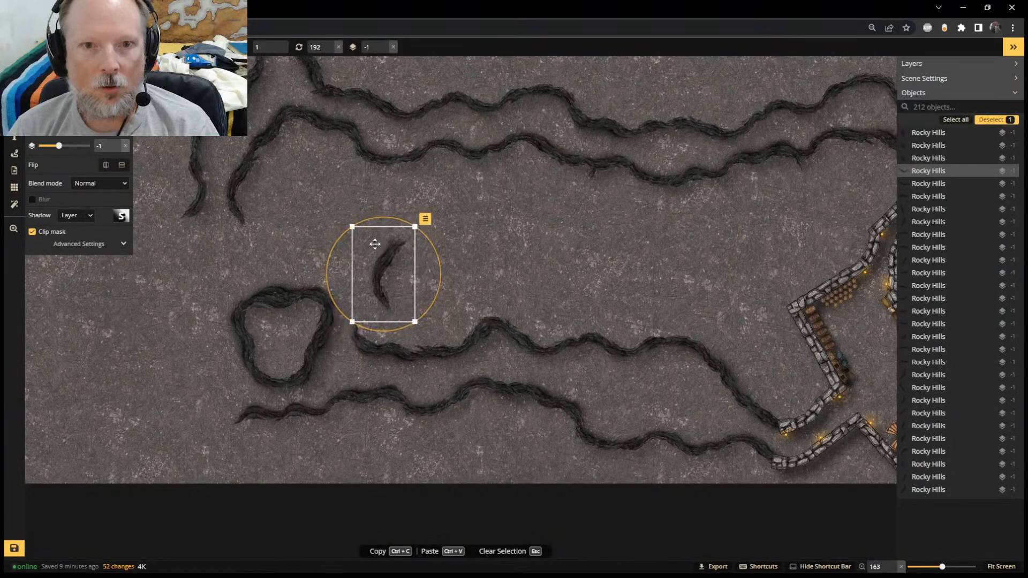
{"action": "key", "text": "Delete"}
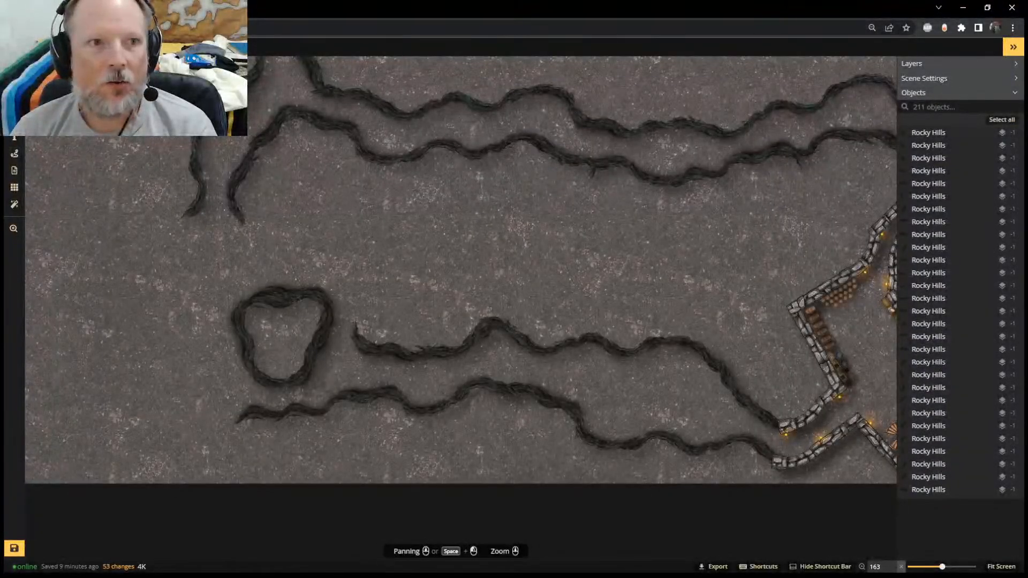
Place a short Rocky Hills stamp rotated to 140° so it extends the upper ridge's open end beside the loop upward
{"action": "left_click", "coordinate": [15, 120]}
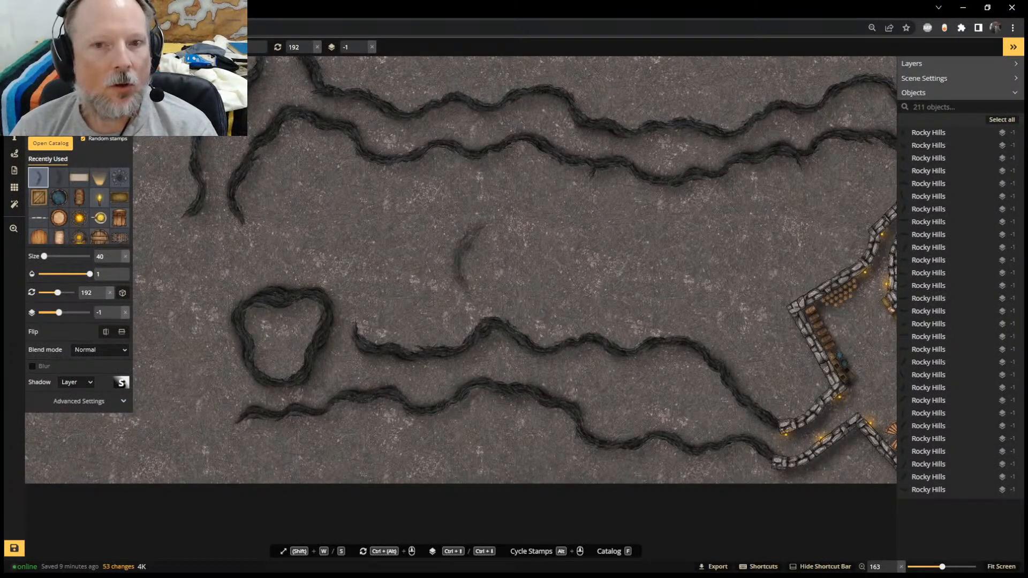
{"action": "left_click", "coordinate": [465, 255]}
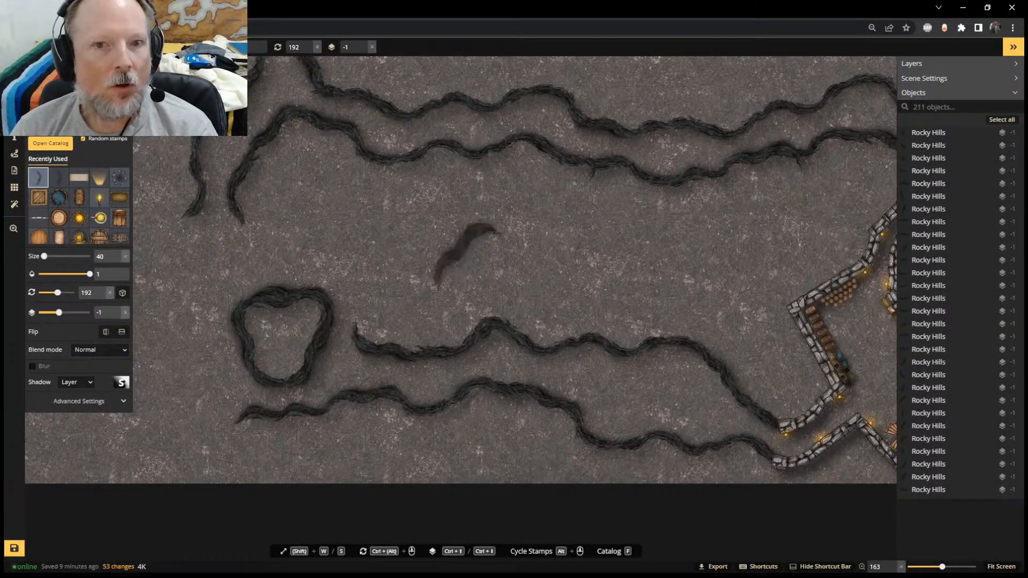
{"action": "scroll", "coordinate": [467, 258], "scroll_direction": "down", "scroll_amount": 1, "text": "alt"}
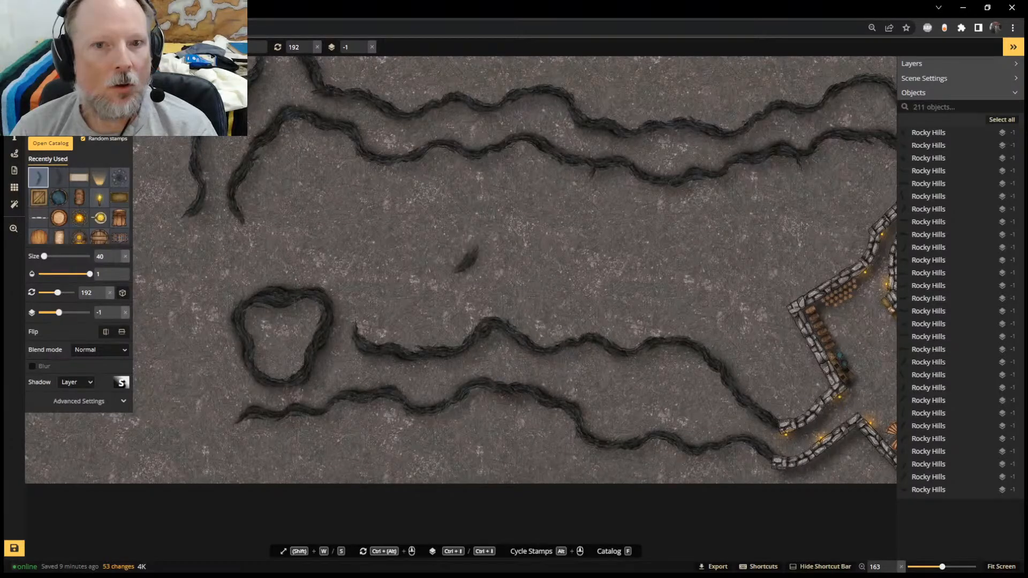
{"action": "left_click", "coordinate": [359, 298]}
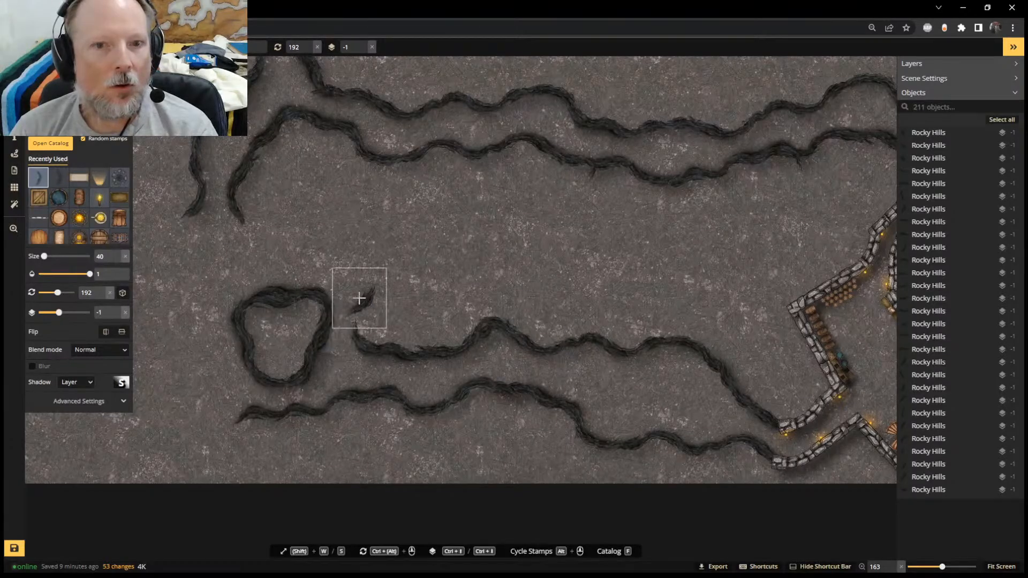
{"action": "scroll", "coordinate": [387, 267], "scroll_direction": "up", "scroll_amount": 3}
{"action": "left_click_drag", "start_coordinate": [362, 257], "coordinate": [299, 253]}
{"action": "left_click_drag", "start_coordinate": [354, 307], "coordinate": [337, 332]}
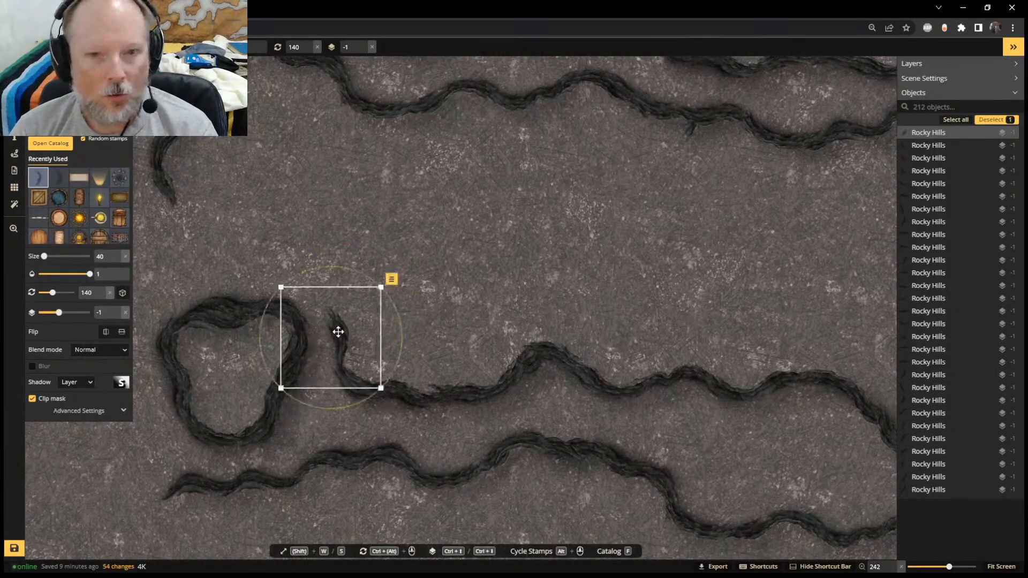
Add two more short Rocky Hills stamps to the ridge's end, the first at 140° and the second turned to curve over the loop
{"action": "left_click", "coordinate": [318, 286]}
{"action": "left_click_drag", "start_coordinate": [324, 268], "coordinate": [327, 278]}
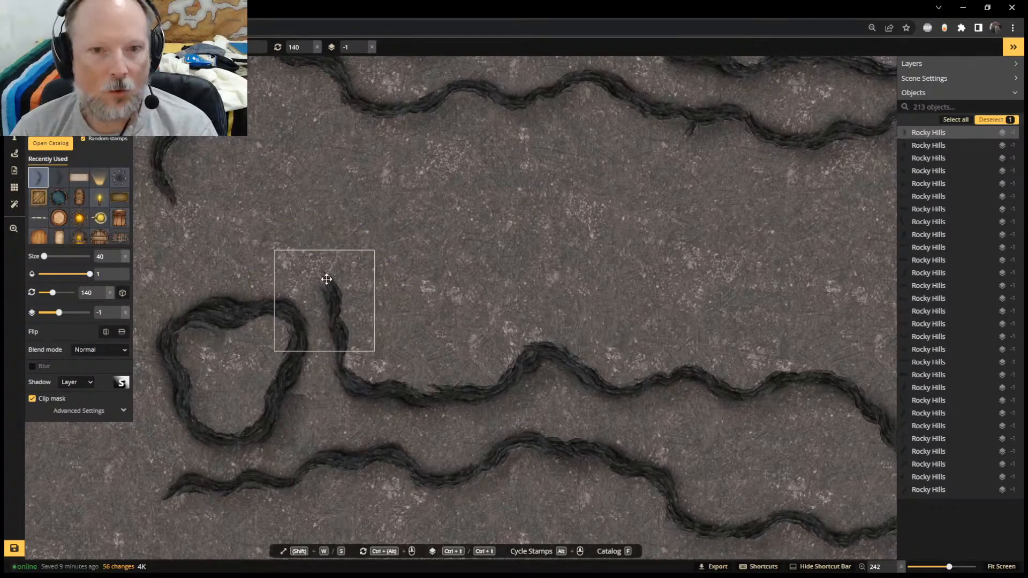
{"action": "left_click", "coordinate": [296, 256]}
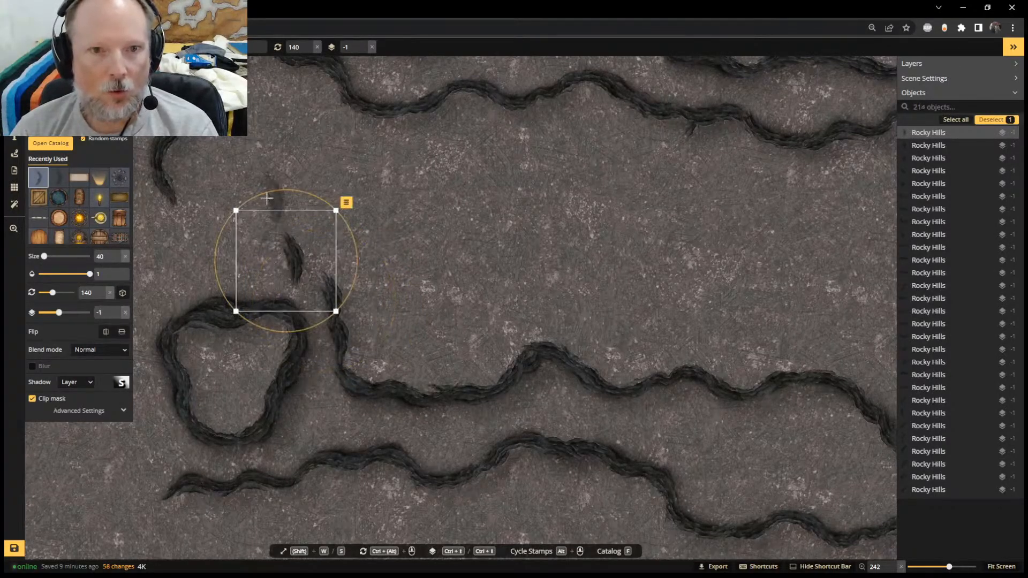
{"action": "left_click_drag", "start_coordinate": [269, 195], "coordinate": [214, 253]}
{"action": "left_click_drag", "start_coordinate": [278, 246], "coordinate": [300, 271]}
Add another short Rocky Hills stamp above the loop, join it to the curved ridge end and rotate it to 73°
{"action": "left_click", "coordinate": [234, 225]}
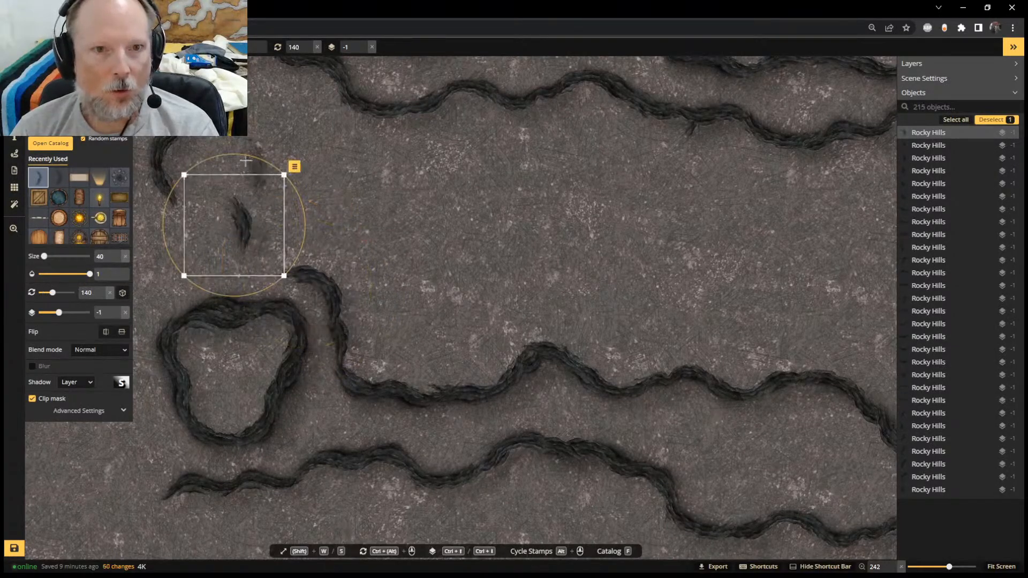
{"action": "left_click_drag", "start_coordinate": [246, 159], "coordinate": [170, 205]}
{"action": "left_click_drag", "start_coordinate": [252, 214], "coordinate": [287, 267]}
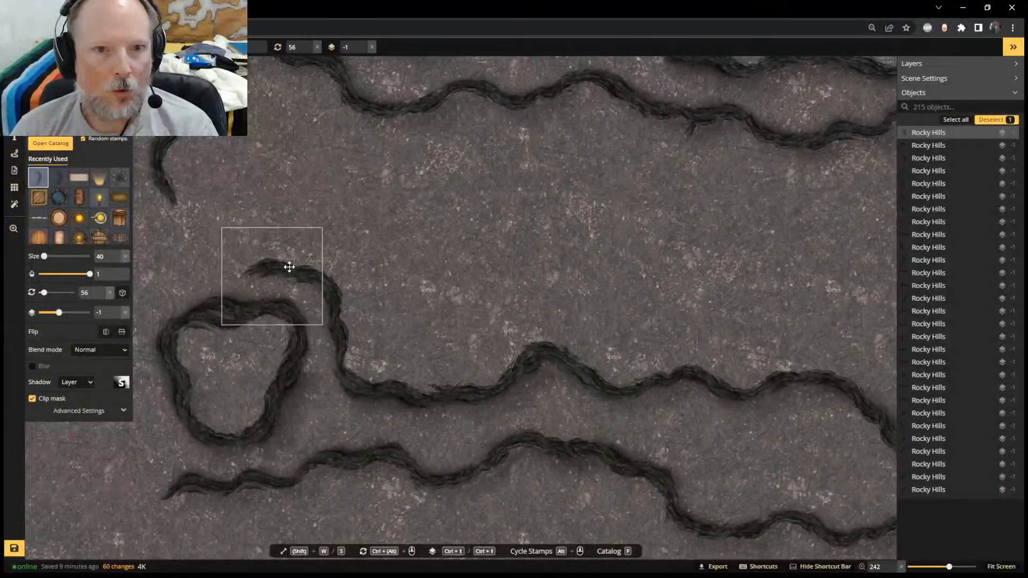
{"action": "left_click_drag", "start_coordinate": [231, 209], "coordinate": [257, 214]}
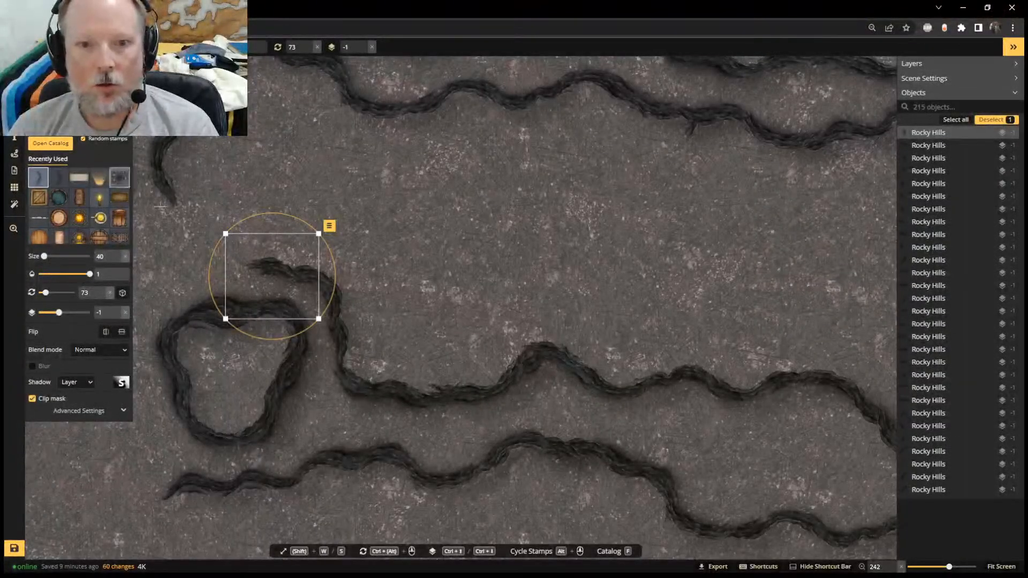
Copy the long ridge segment beside the loop, rotate the copy to 96° and bridge the ridge's end to the passage wall above
{"action": "left_click", "coordinate": [14, 70]}
{"action": "left_click", "coordinate": [429, 382]}
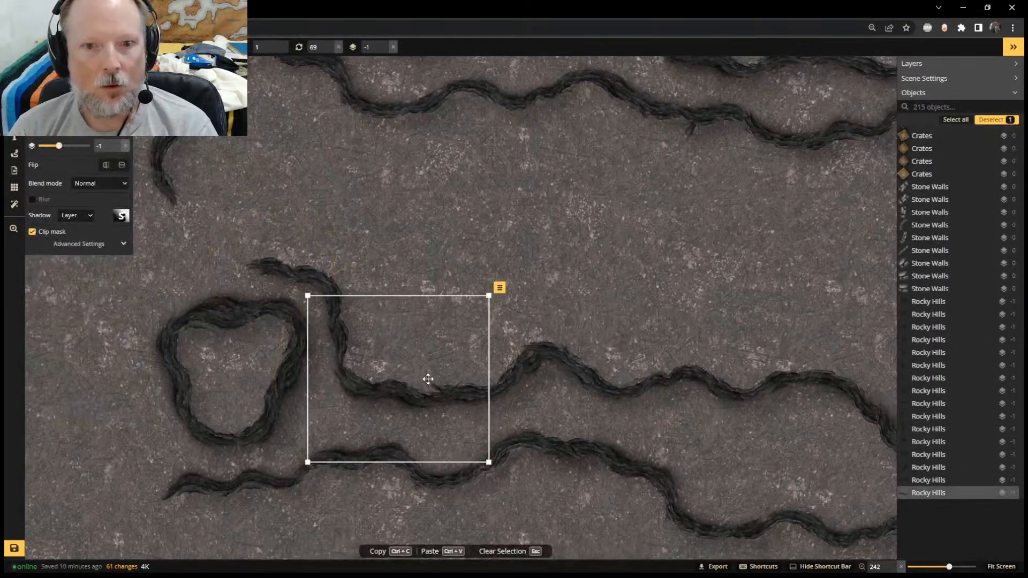
{"action": "key", "text": "ctrl+c"}
{"action": "key", "text": "ctrl+v"}
{"action": "left_click_drag", "start_coordinate": [287, 151], "coordinate": [295, 219]}
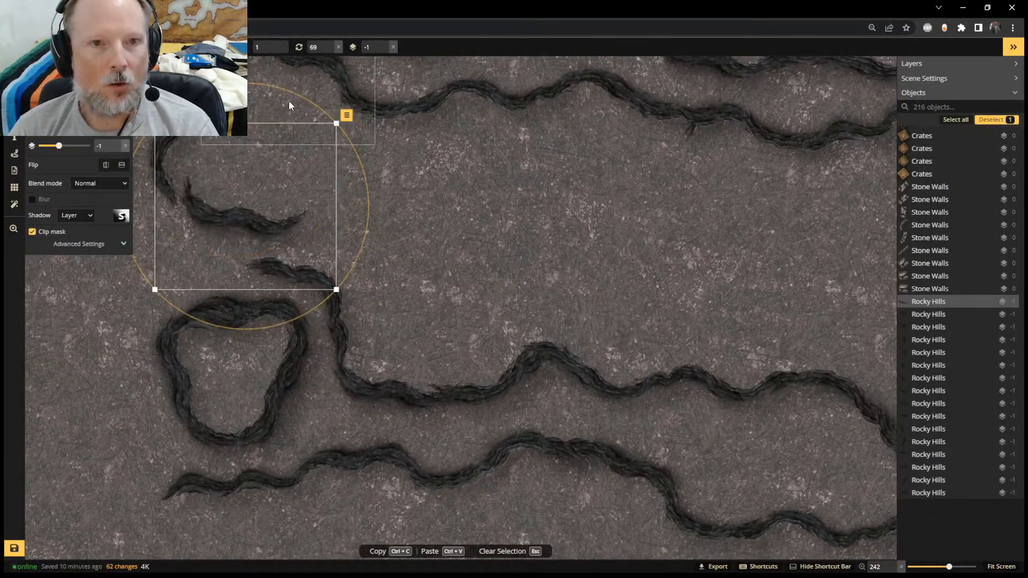
{"action": "left_click_drag", "start_coordinate": [289, 102], "coordinate": [339, 133]}
{"action": "left_click_drag", "start_coordinate": [250, 200], "coordinate": [229, 224]}
{"action": "scroll", "coordinate": [475, 235], "scroll_direction": "down", "scroll_amount": 2}
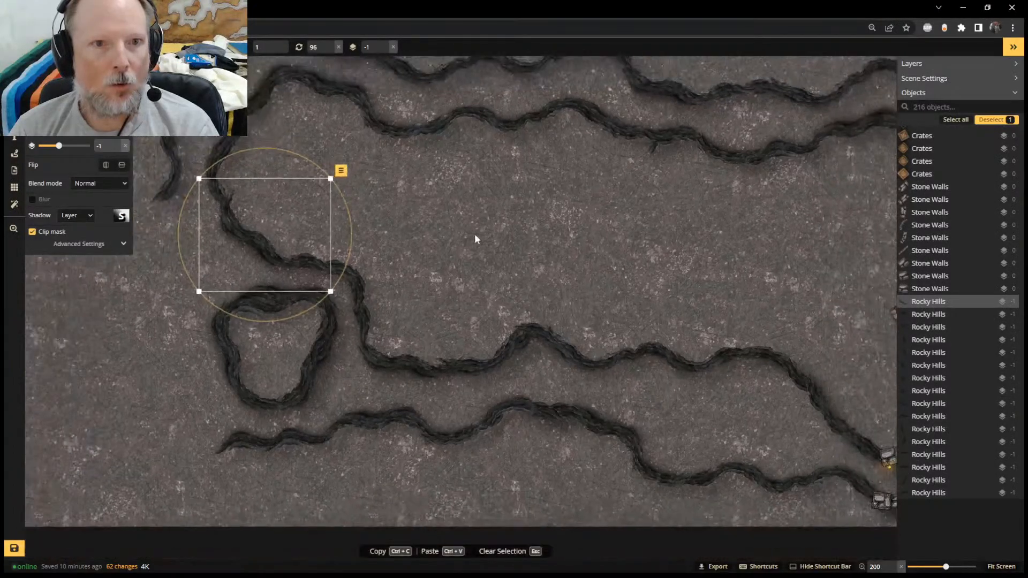
{"action": "scroll", "coordinate": [474, 226], "scroll_direction": "down", "scroll_amount": 3}
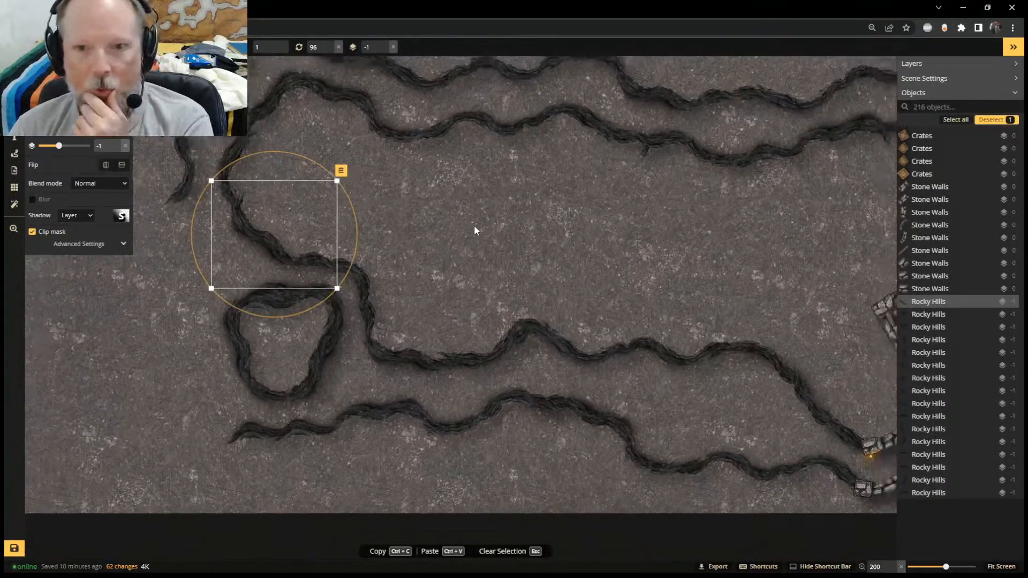
Look over the connected ridge walls from the loop to the stone room and save the map
{"action": "scroll", "coordinate": [552, 225], "scroll_direction": "down", "scroll_amount": 1}
{"action": "middle_click_drag", "start_coordinate": [593, 206], "coordinate": [502, 324]}
{"action": "scroll", "coordinate": [489, 333], "scroll_direction": "up", "scroll_amount": 1}
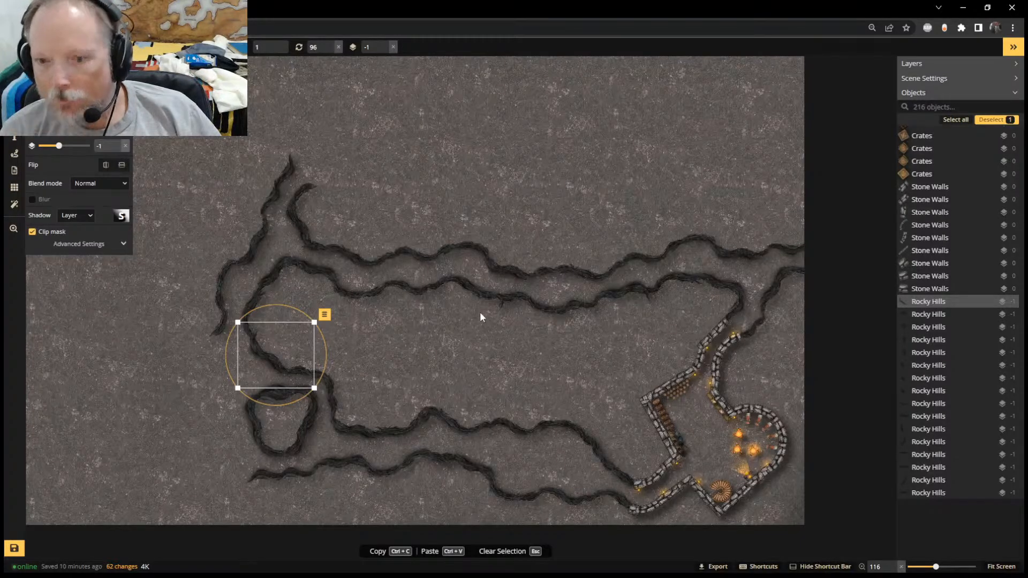
{"action": "scroll", "coordinate": [645, 438], "scroll_direction": "up", "scroll_amount": 2}
{"action": "scroll", "coordinate": [649, 439], "scroll_direction": "up", "scroll_amount": 3}
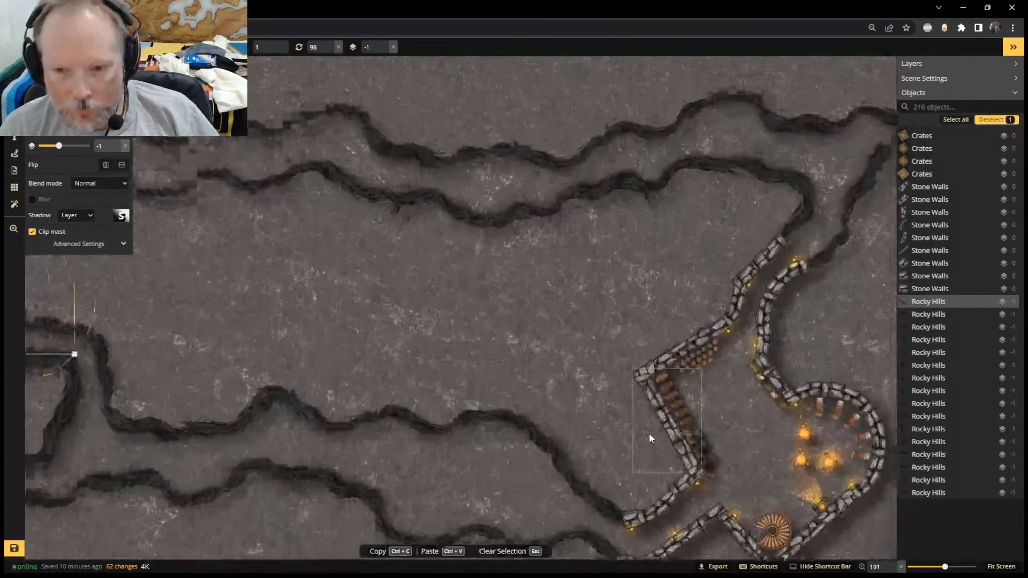
{"action": "scroll", "coordinate": [546, 375], "scroll_direction": "down", "scroll_amount": 3}
{"action": "scroll", "coordinate": [294, 271], "scroll_direction": "up", "scroll_amount": 2}
{"action": "middle_click_drag", "start_coordinate": [294, 271], "coordinate": [630, 238]}
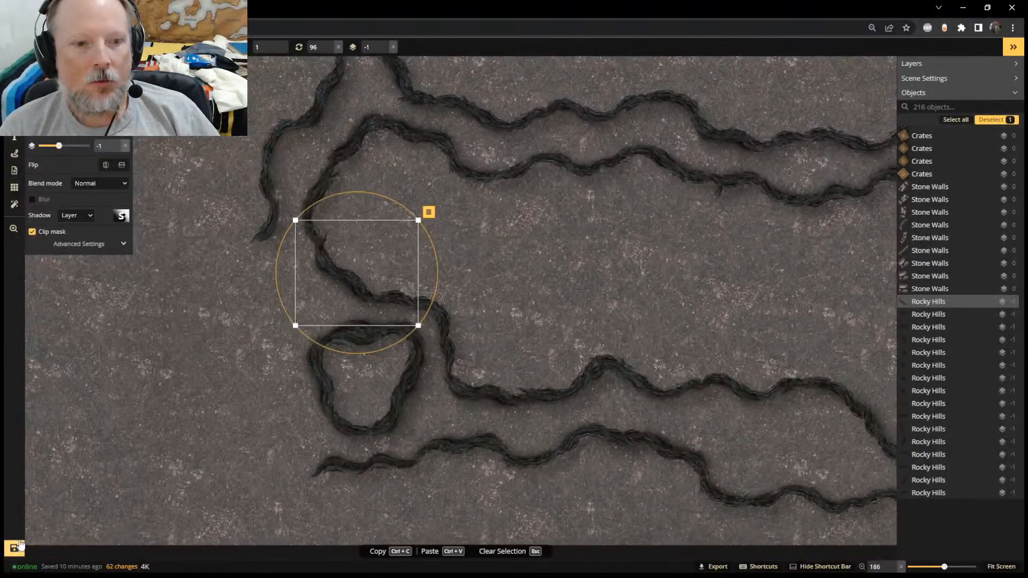
{"action": "left_click", "coordinate": [23, 546]}
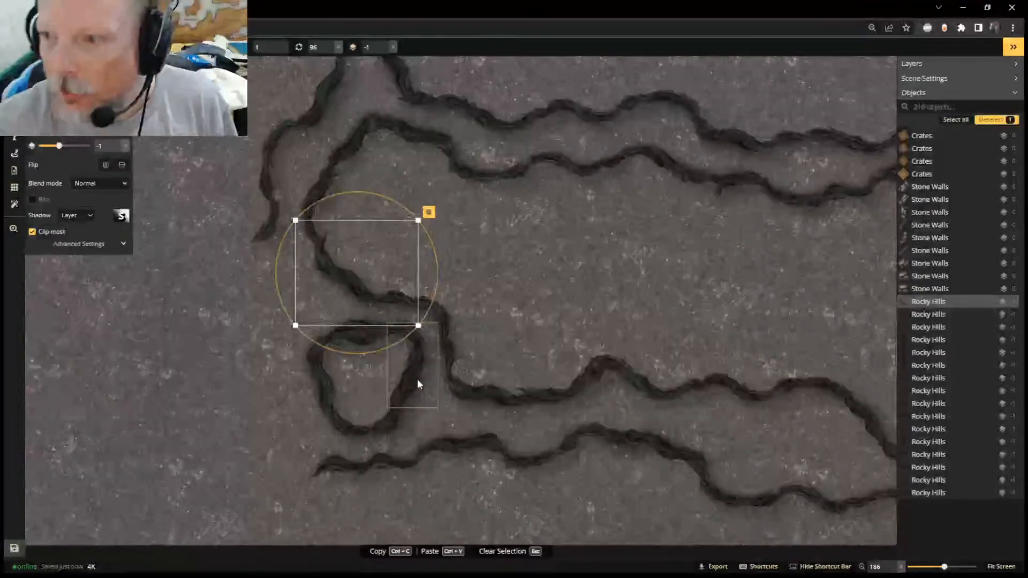
Copy a short Rocky Hills stamp from the lower ridge, rotate the copy to 312° and join it to that ridge's open end below the loop
{"action": "scroll", "coordinate": [514, 275], "scroll_direction": "down", "scroll_amount": 5}
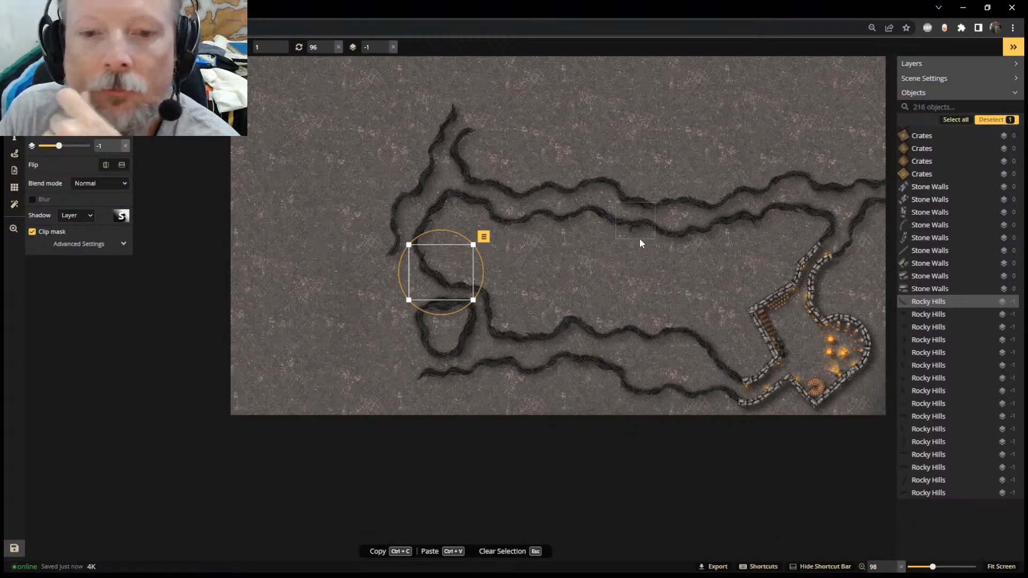
{"action": "scroll", "coordinate": [605, 298], "scroll_direction": "up", "scroll_amount": 1}
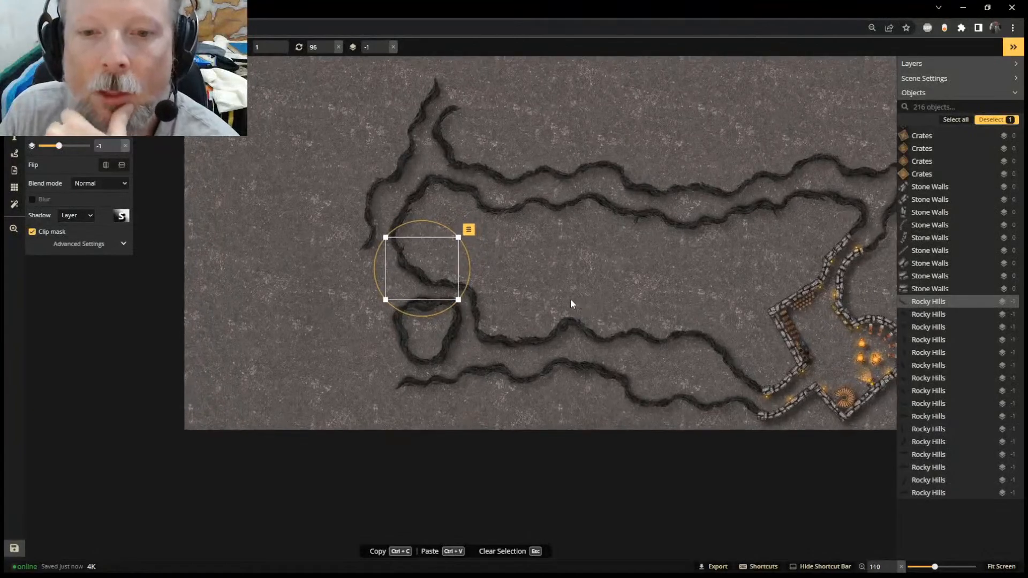
{"action": "scroll", "coordinate": [570, 299], "scroll_direction": "up", "scroll_amount": 1}
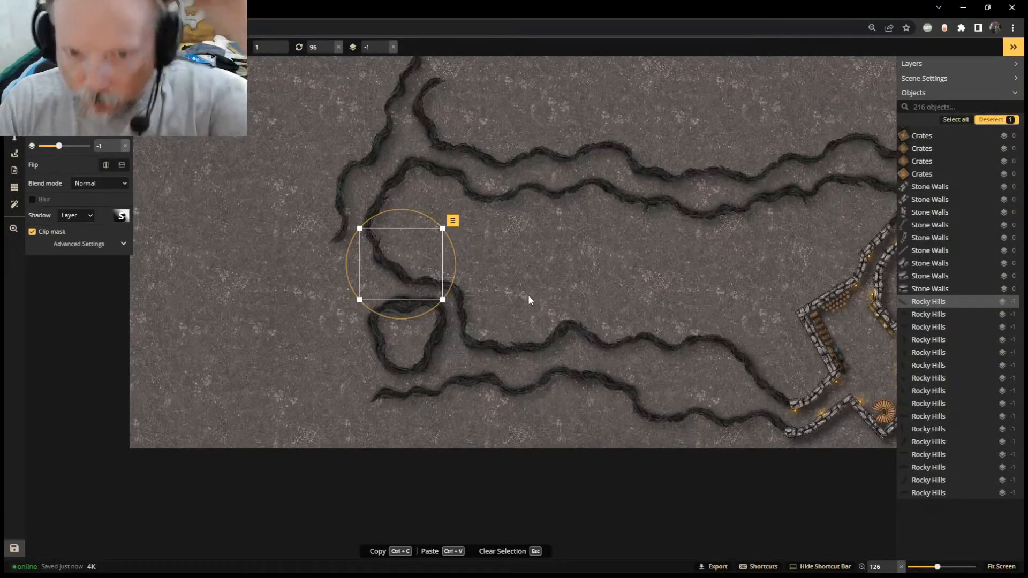
{"action": "left_click", "coordinate": [523, 382]}
{"action": "key", "text": "ctrl+c"}
{"action": "key", "text": "ctrl+v"}
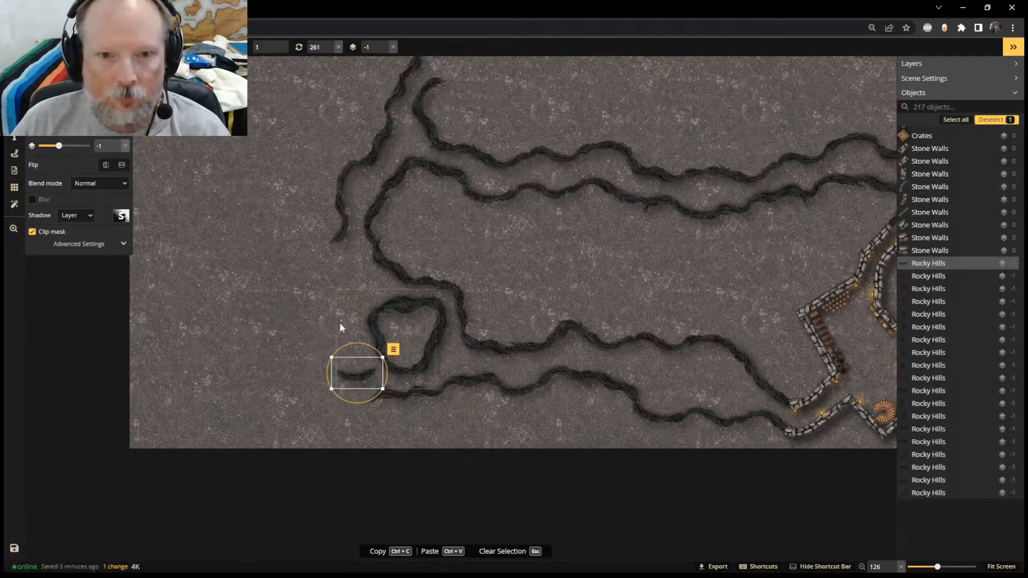
{"action": "scroll", "coordinate": [353, 330], "scroll_direction": "up", "scroll_amount": 4}
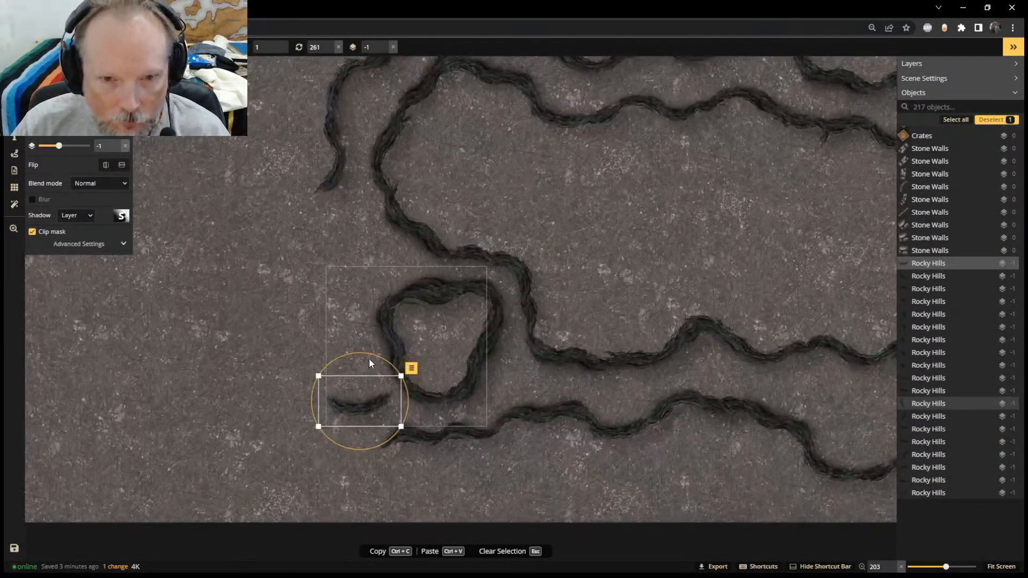
{"action": "left_click_drag", "start_coordinate": [369, 354], "coordinate": [405, 379]}
{"action": "left_click_drag", "start_coordinate": [332, 397], "coordinate": [349, 418]}
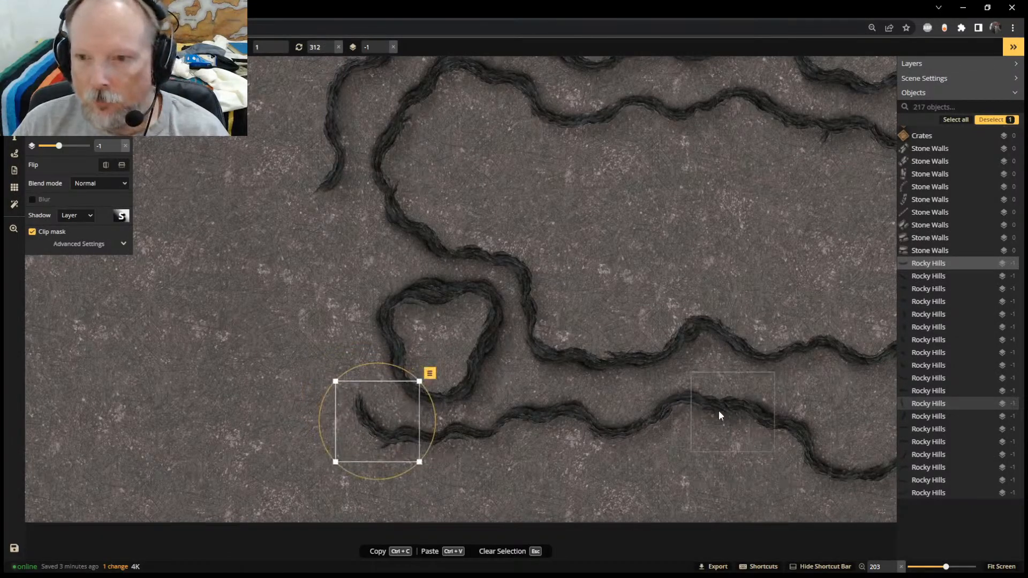
Add two more short Rocky Hills stamps, rotated to 351° and 322°, continuing the lower ridge upward along the loop's outer side
{"action": "left_click", "coordinate": [833, 466]}
{"action": "key", "text": "ctrl+c"}
{"action": "key", "text": "ctrl+v"}
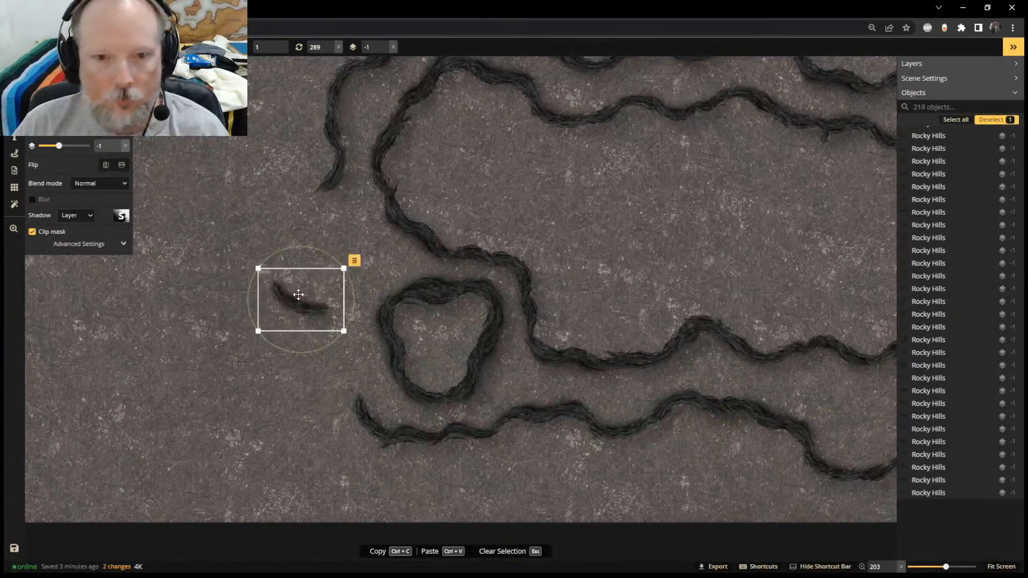
{"action": "left_click_drag", "start_coordinate": [319, 250], "coordinate": [367, 291]}
{"action": "left_click_drag", "start_coordinate": [287, 305], "coordinate": [350, 387]}
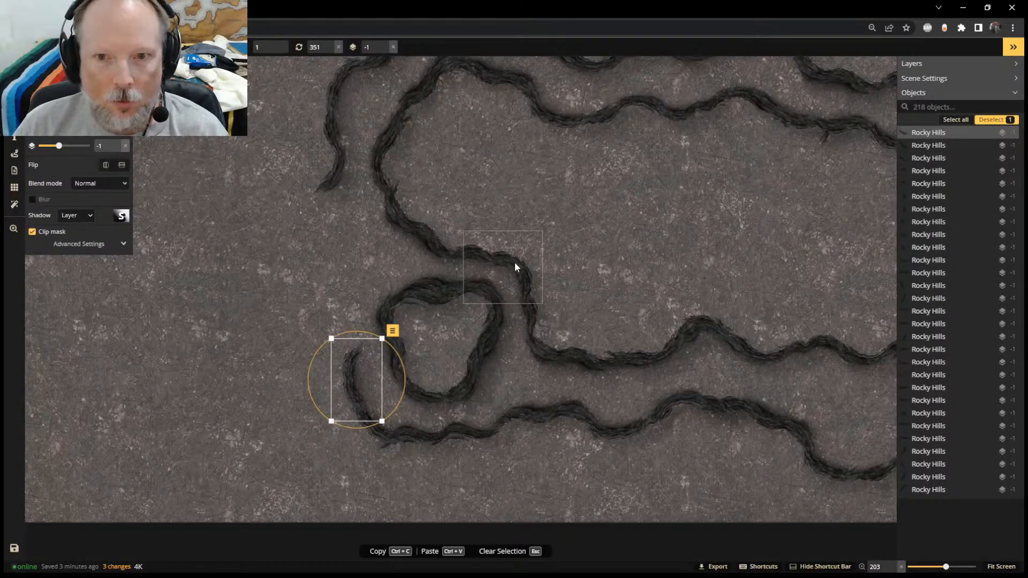
{"action": "left_click_drag", "start_coordinate": [515, 267], "coordinate": [306, 262]}
{"action": "left_click_drag", "start_coordinate": [306, 209], "coordinate": [342, 335]}
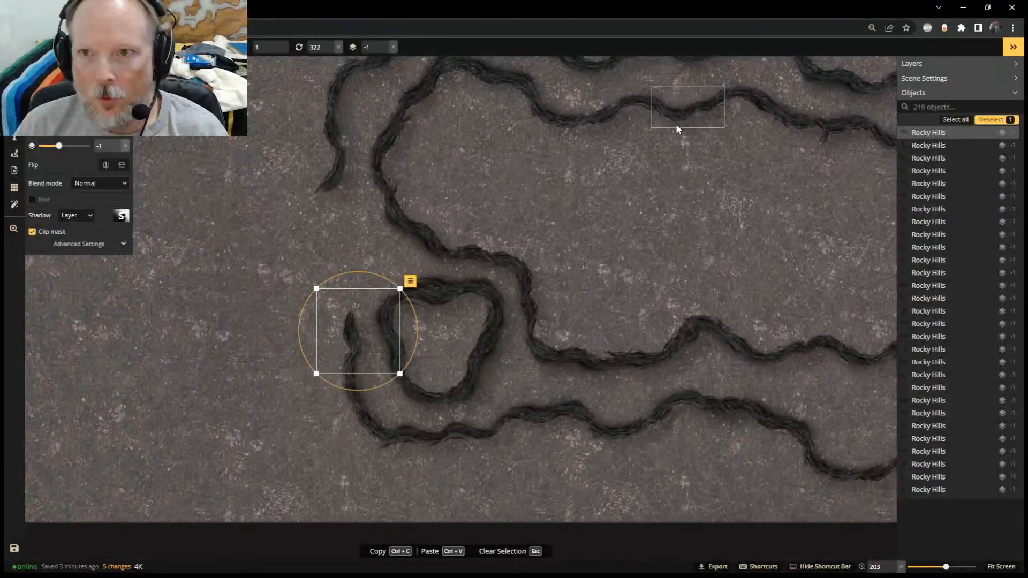
Copy the curved ridge piece at the inner wall's bend, rotate it to 280° and attach it to the open end beside the loop
{"action": "scroll", "coordinate": [532, 169], "scroll_direction": "down", "scroll_amount": 1}
{"action": "scroll", "coordinate": [532, 163], "scroll_direction": "up", "scroll_amount": 2}
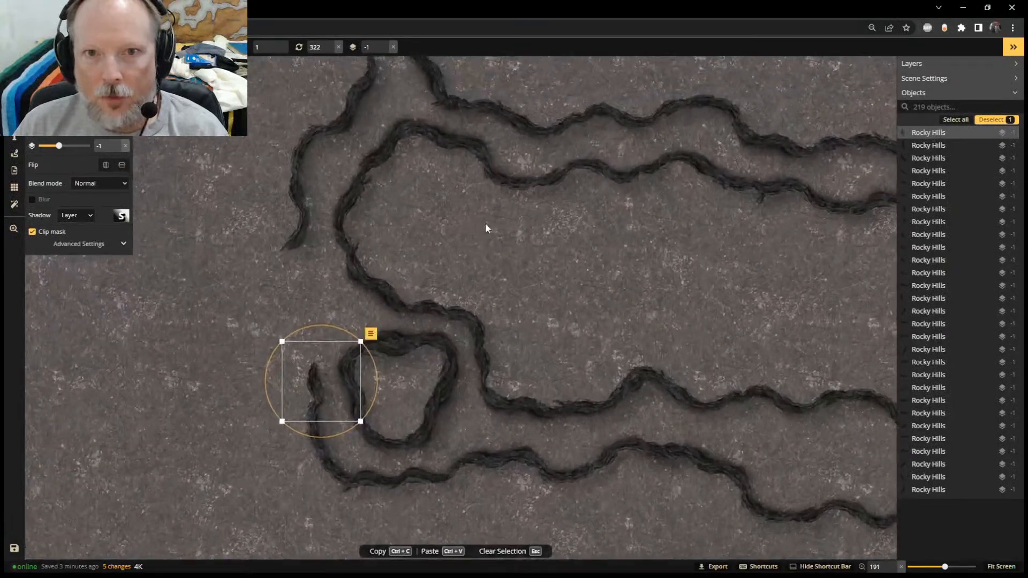
{"action": "left_click", "coordinate": [419, 137]}
{"action": "key", "text": "ctrl+c"}
{"action": "key", "text": "ctrl+v"}
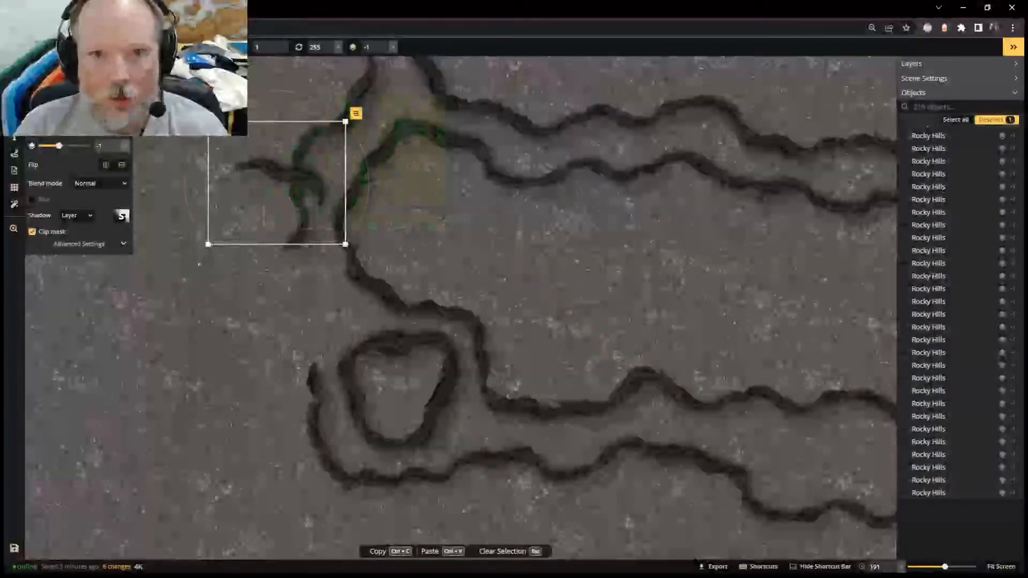
{"action": "left_click_drag", "start_coordinate": [254, 175], "coordinate": [250, 344]}
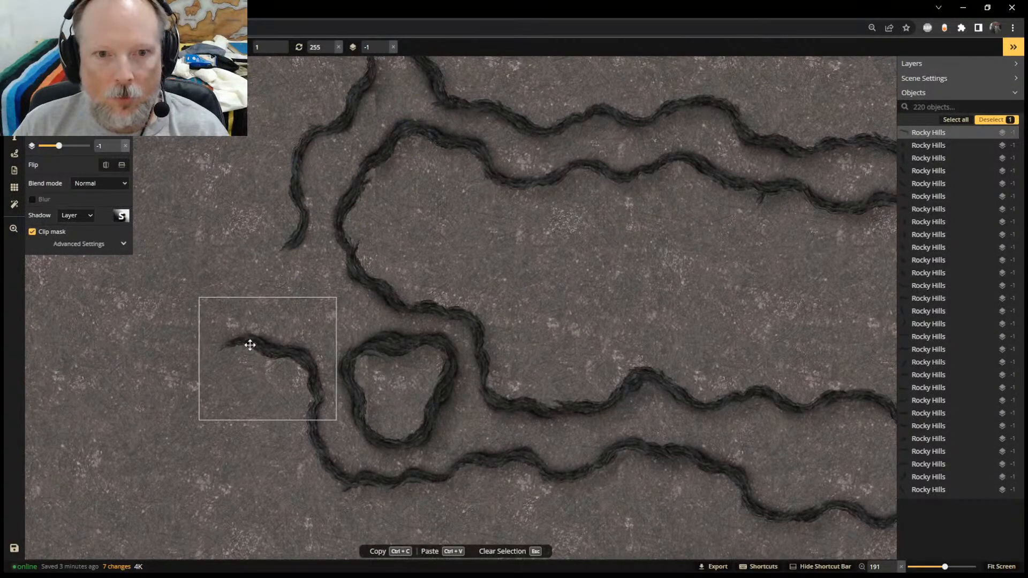
{"action": "left_click_drag", "start_coordinate": [249, 270], "coordinate": [298, 272]}
{"action": "left_click_drag", "start_coordinate": [260, 331], "coordinate": [272, 307]}
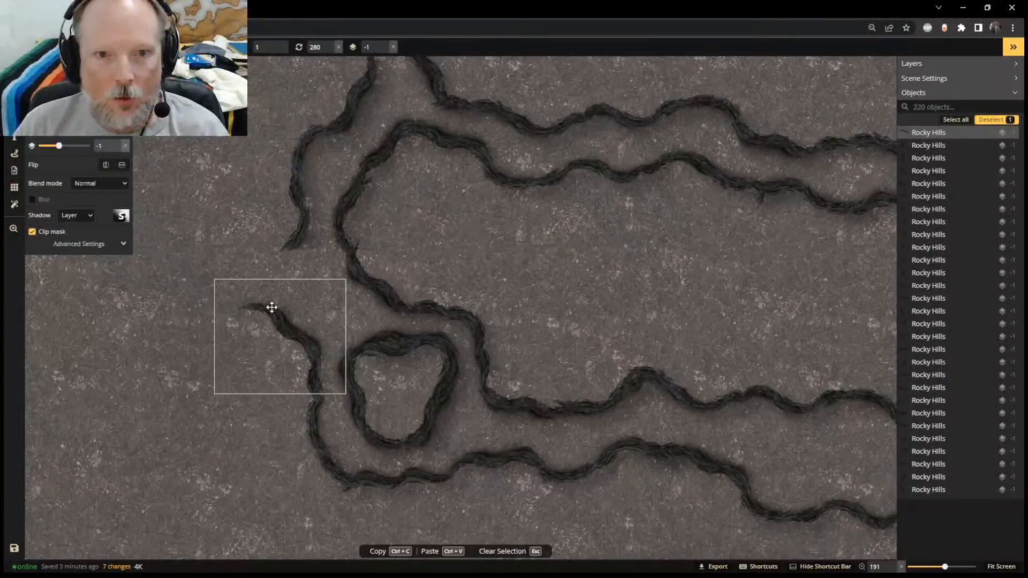
Duplicate four connected ridge segments of the upper passage wall, rotate the copies to 66° and attach them to the outer wall's lower open end
{"action": "scroll", "coordinate": [513, 234], "scroll_direction": "down", "scroll_amount": 2}
{"action": "scroll", "coordinate": [562, 256], "scroll_direction": "up", "scroll_amount": 3}
{"action": "middle_click_drag", "start_coordinate": [461, 241], "coordinate": [590, 261]}
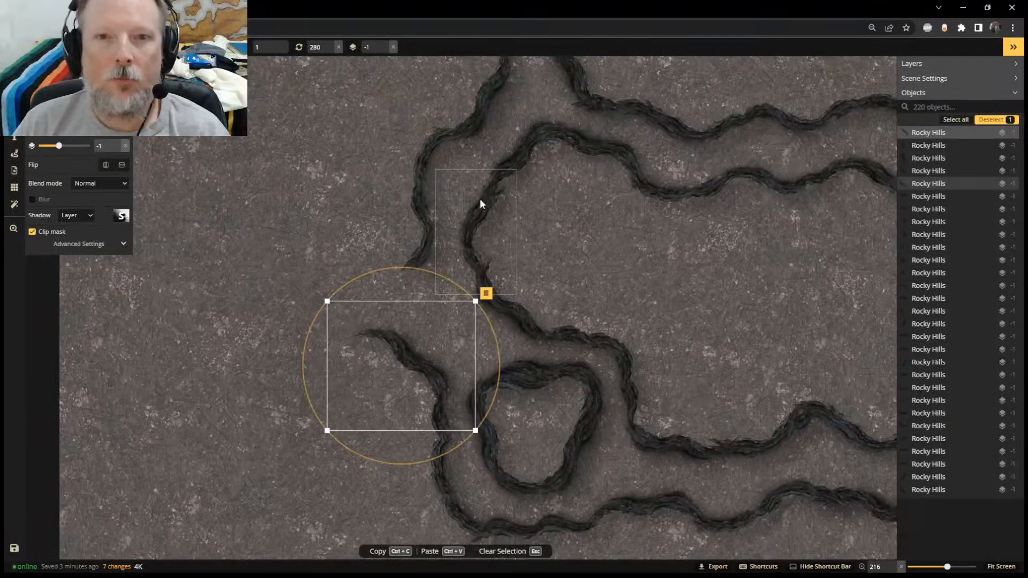
{"action": "scroll", "coordinate": [718, 230], "scroll_direction": "down", "scroll_amount": 2}
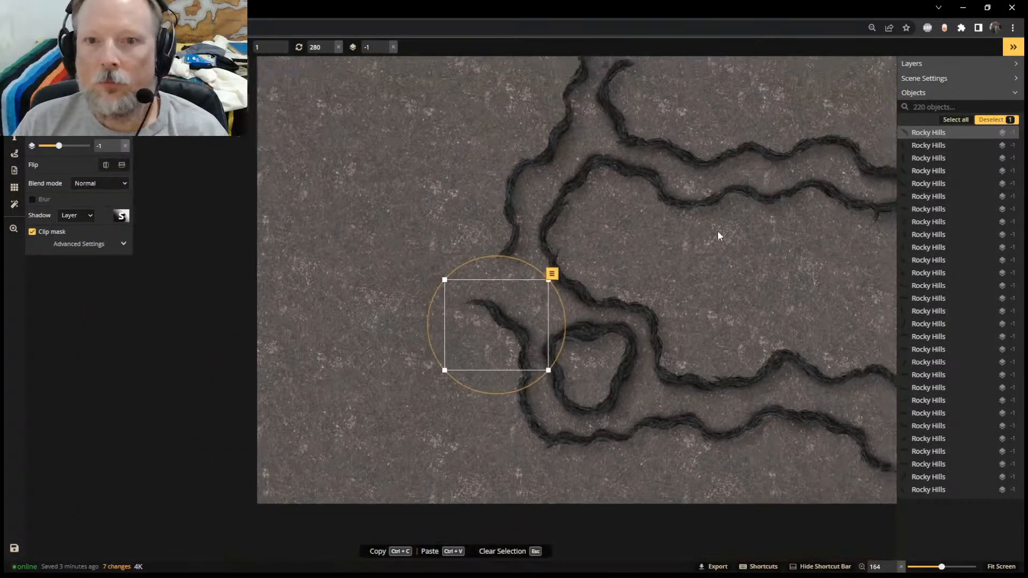
{"action": "scroll", "coordinate": [840, 239], "scroll_direction": "up", "scroll_amount": 1}
{"action": "middle_click_drag", "start_coordinate": [840, 240], "coordinate": [722, 276]}
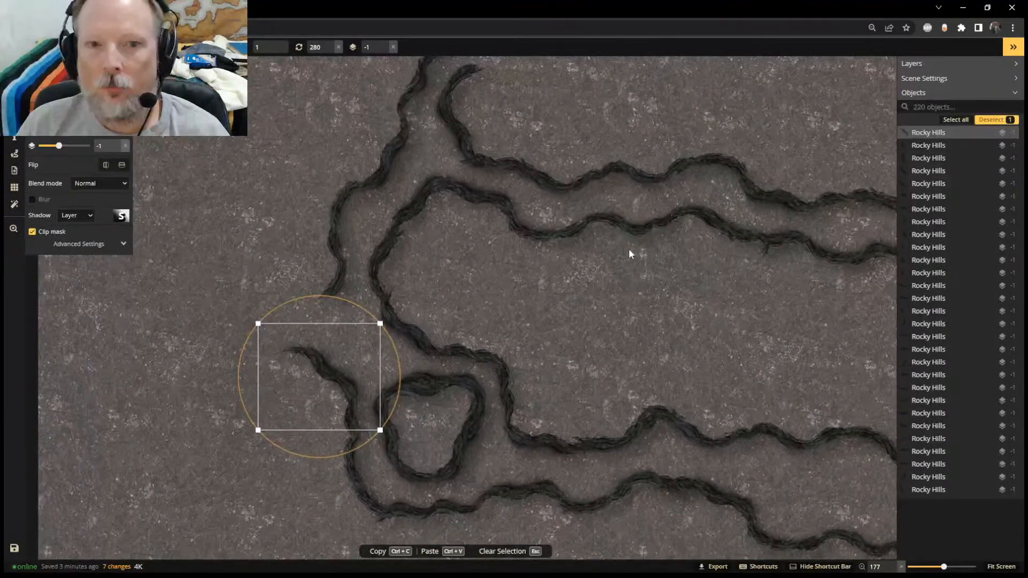
{"action": "left_click", "coordinate": [662, 172]}
{"action": "left_click", "coordinate": [608, 173], "text": "shift"}
{"action": "left_click", "coordinate": [578, 175], "text": "shift"}
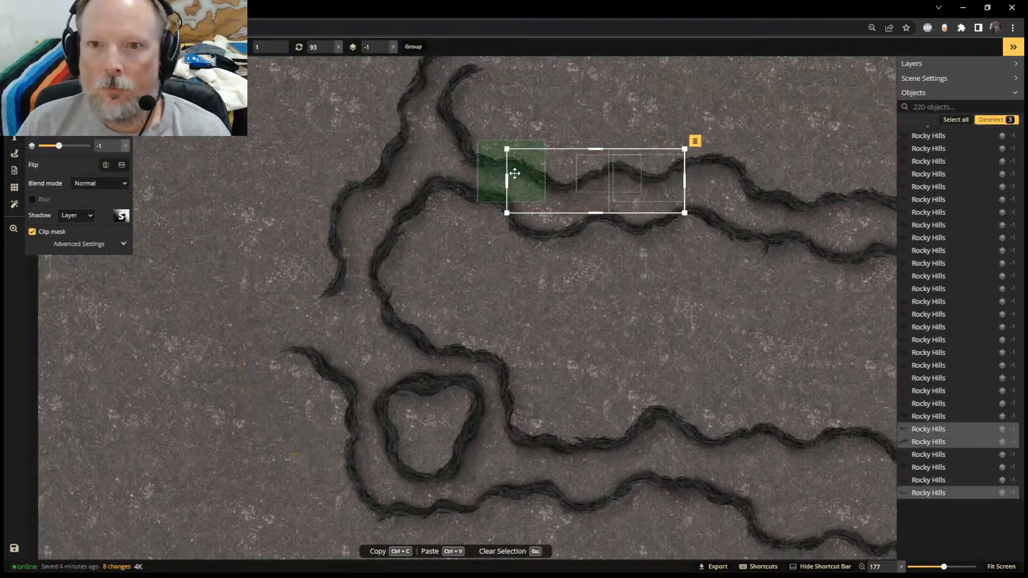
{"action": "left_click", "coordinate": [514, 170], "text": "shift"}
{"action": "key", "text": "ctrl+v"}
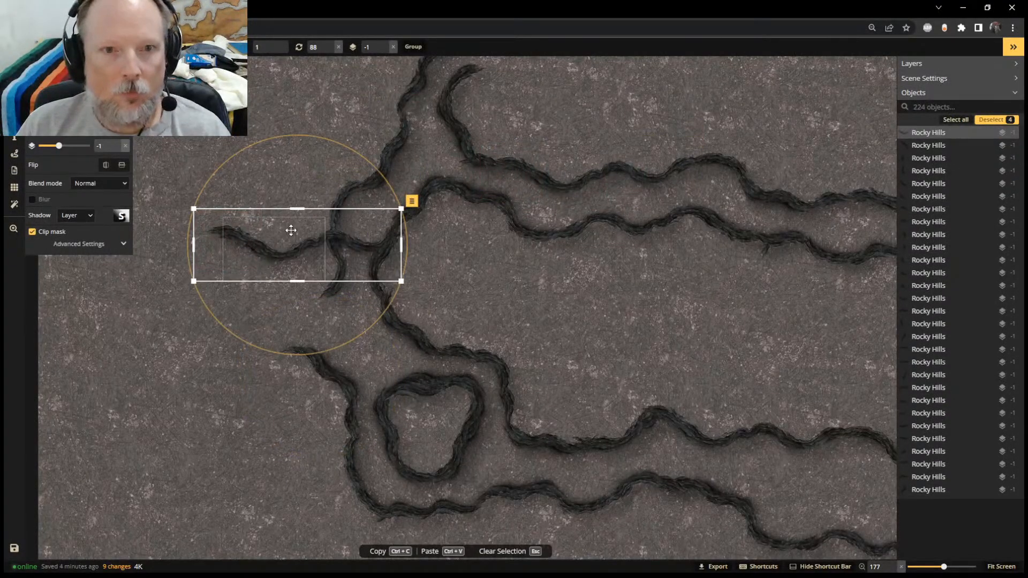
{"action": "left_click_drag", "start_coordinate": [276, 231], "coordinate": [223, 285]}
{"action": "scroll", "coordinate": [222, 299], "scroll_direction": "down", "scroll_amount": 2}
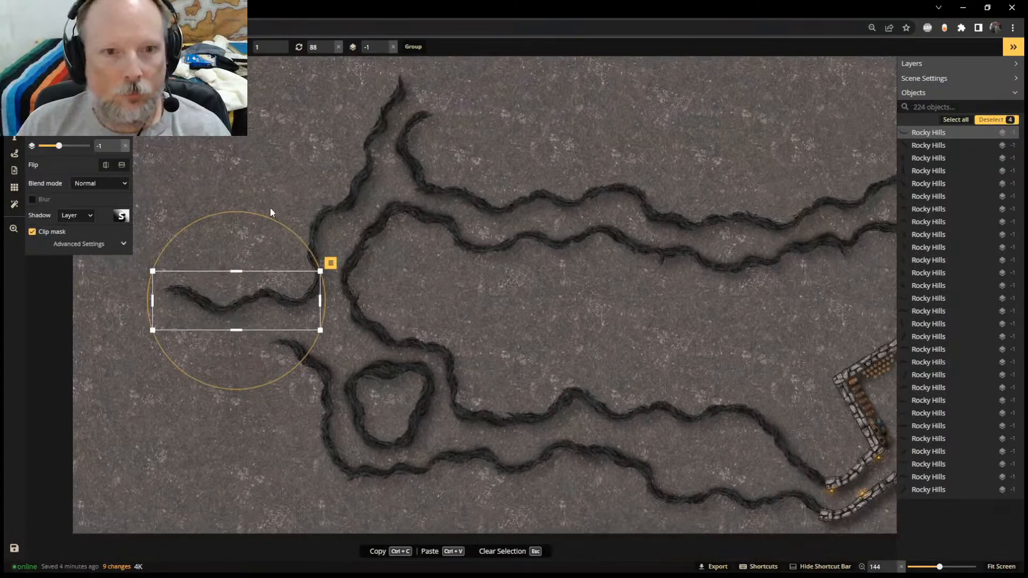
{"action": "left_click_drag", "start_coordinate": [271, 211], "coordinate": [239, 287]}
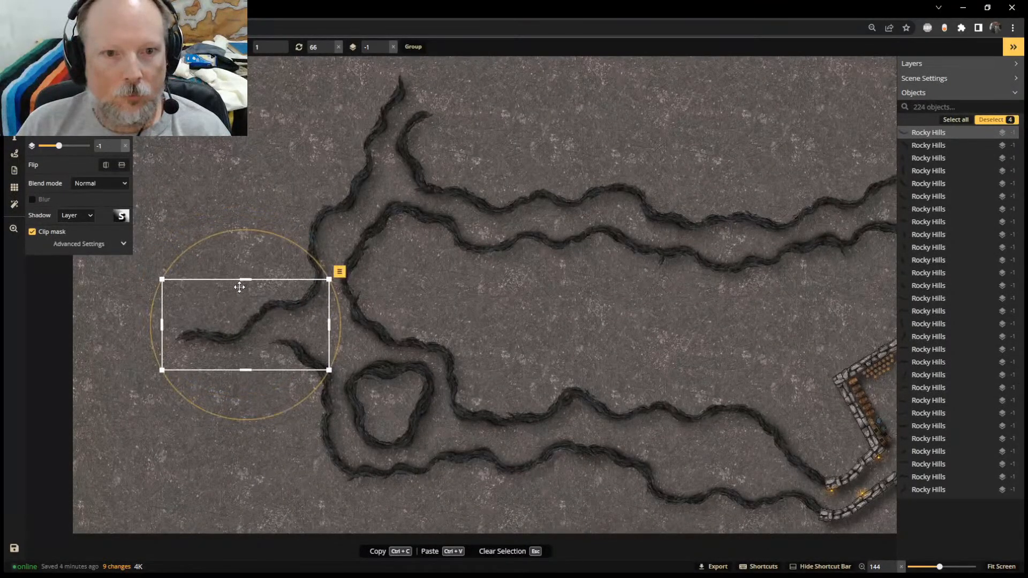
Duplicate the attached four-segment ridge and place the copy in the empty area below the original
{"action": "key", "text": "ctrl+c"}
{"action": "key", "text": "ctrl+v"}
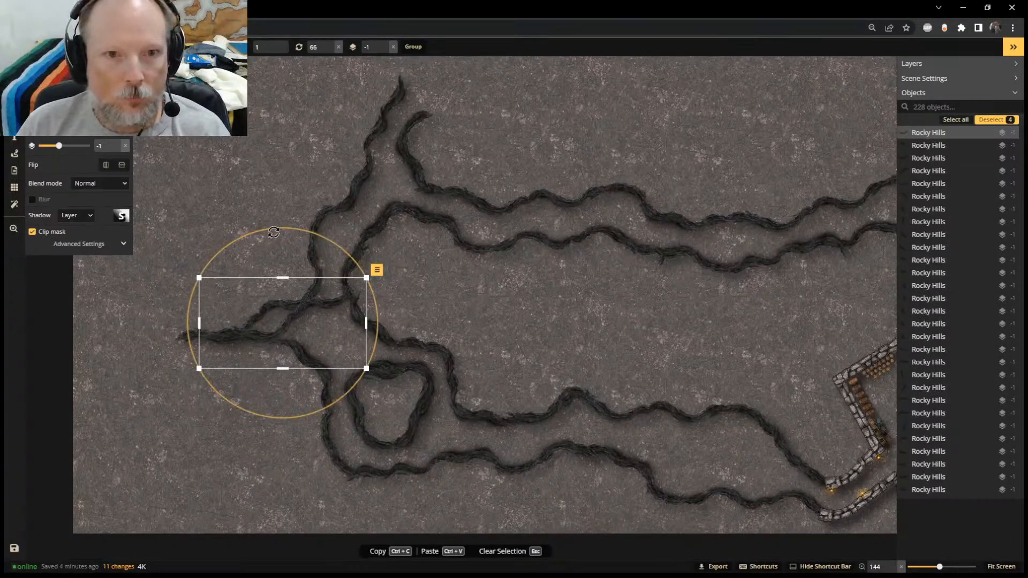
{"action": "left_click_drag", "start_coordinate": [272, 232], "coordinate": [271, 396]}
{"action": "left_click_drag", "start_coordinate": [236, 390], "coordinate": [143, 463]}
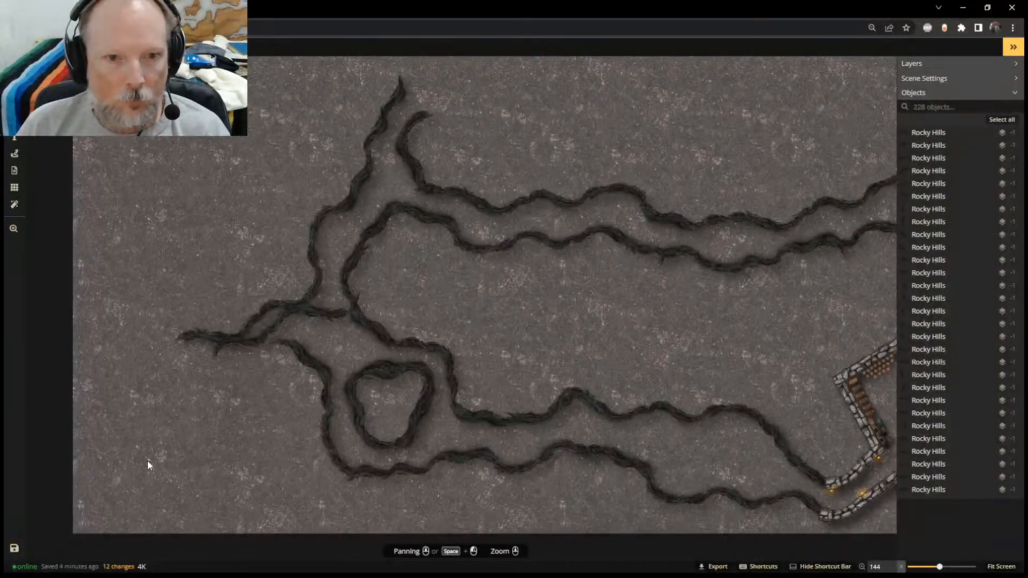
{"action": "key", "text": "ctrl+z"}
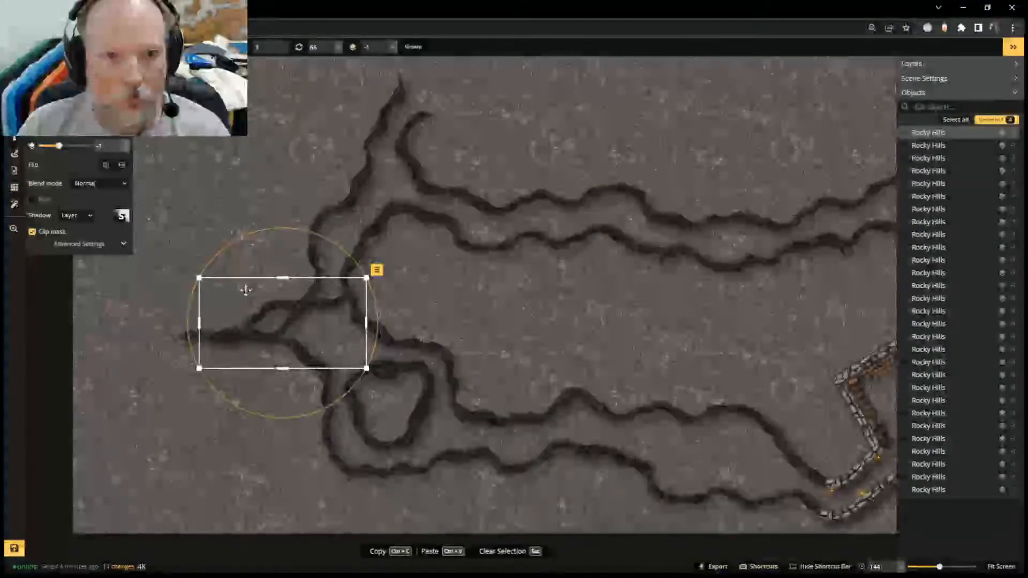
{"action": "left_click_drag", "start_coordinate": [245, 290], "coordinate": [163, 395]}
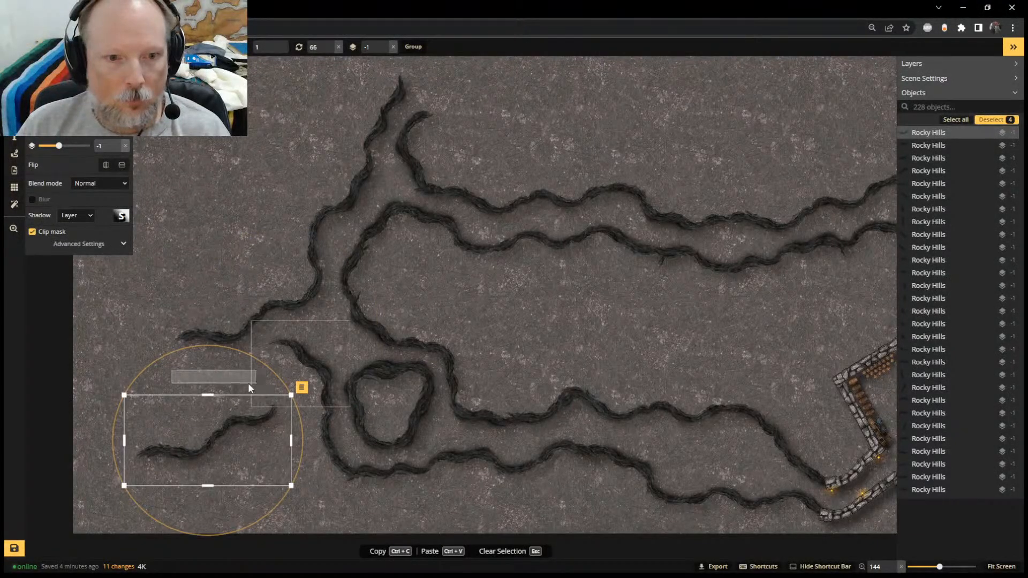
{"action": "left_click", "coordinate": [196, 383]}
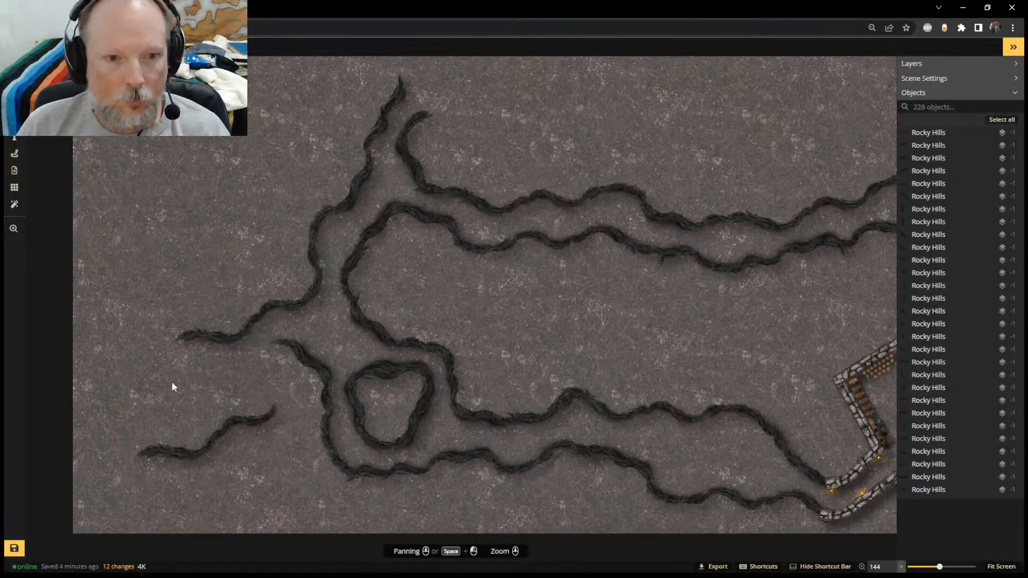
Rotate the copied four-segment ridge to 229° and join it to the open ridge end beside the loop, forming the new passage's lower wall
{"action": "left_click", "coordinate": [246, 447]}
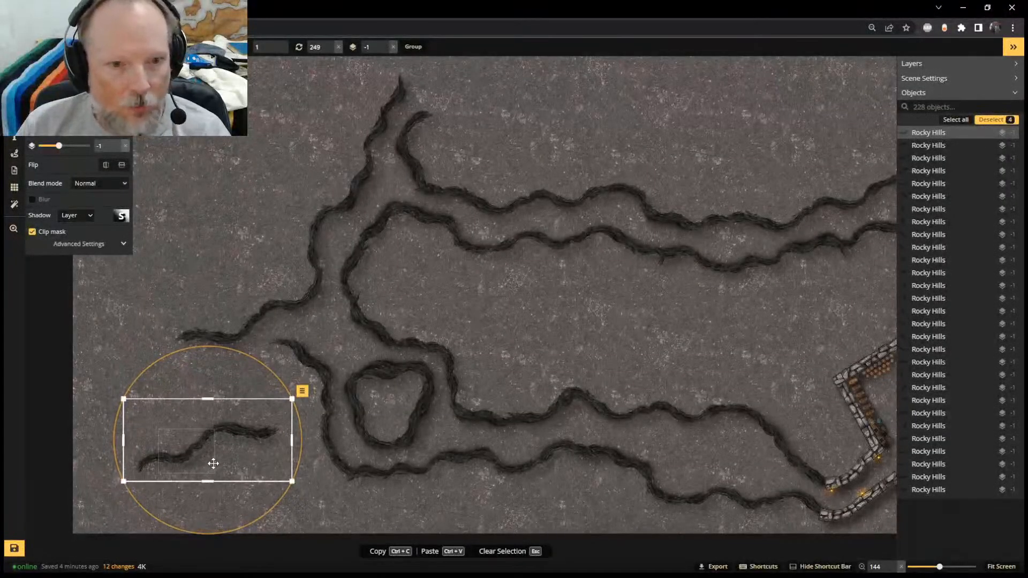
{"action": "left_click_drag", "start_coordinate": [211, 464], "coordinate": [229, 397]}
{"action": "mouse_move", "coordinate": [139, 333]}
{"action": "left_mouse_down"}
{"action": "mouse_move", "coordinate": [144, 321]}
{"action": "mouse_move", "coordinate": [156, 335]}
{"action": "left_mouse_up"}
{"action": "scroll", "coordinate": [297, 382], "scroll_direction": "up", "scroll_amount": 3}
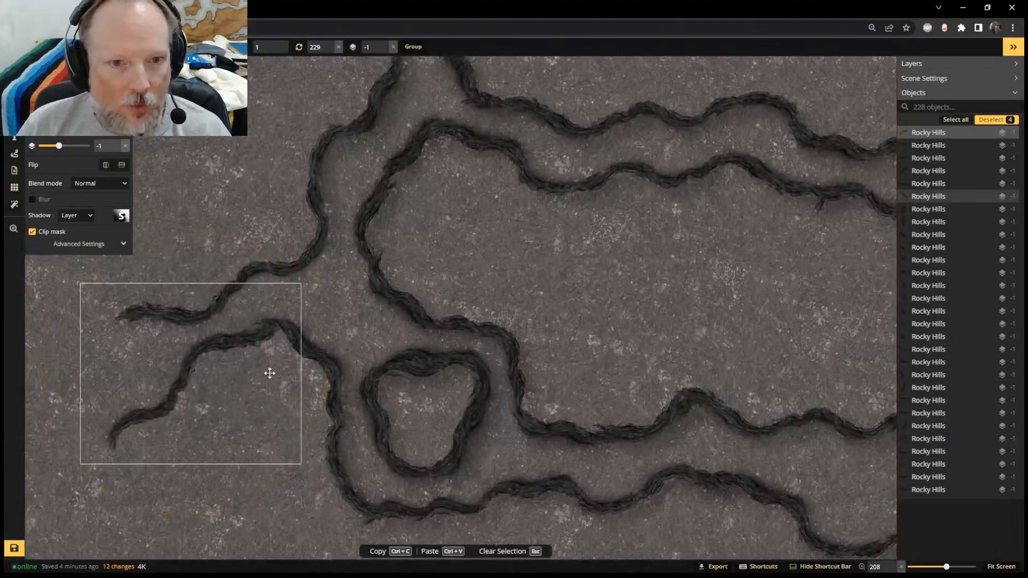
{"action": "left_click_drag", "start_coordinate": [270, 373], "coordinate": [262, 371]}
{"action": "left_click", "coordinate": [255, 203]}
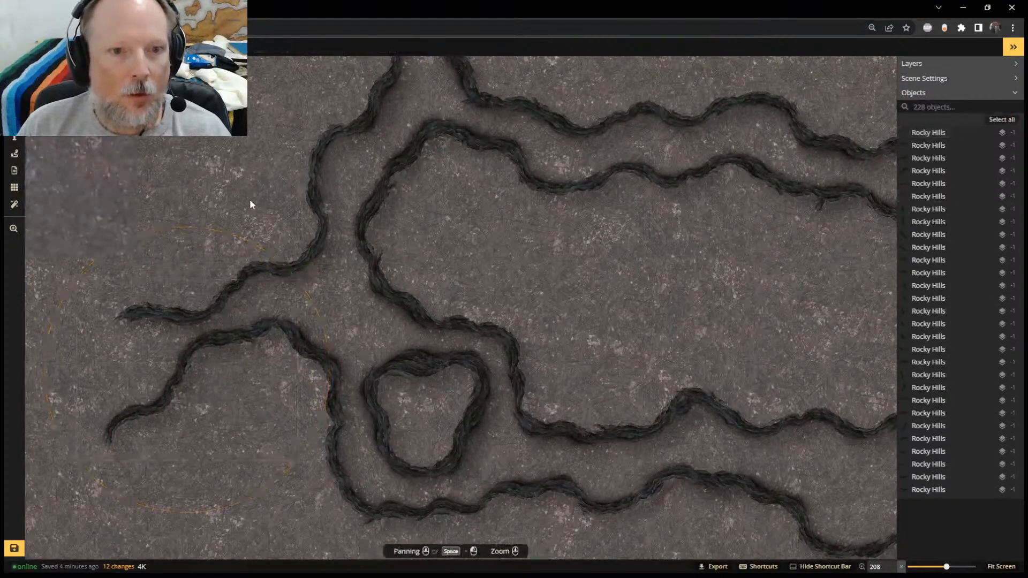
Nudge the last segments of the new passage's upper wall outward so they line up smoothly and widen the gap to the lower wall
{"action": "left_click", "coordinate": [209, 301]}
{"action": "mouse_move", "coordinate": [209, 300]}
{"action": "left_mouse_down"}
{"action": "mouse_move", "coordinate": [198, 301]}
{"action": "mouse_move", "coordinate": [207, 292]}
{"action": "mouse_move", "coordinate": [206, 300]}
{"action": "left_mouse_up"}
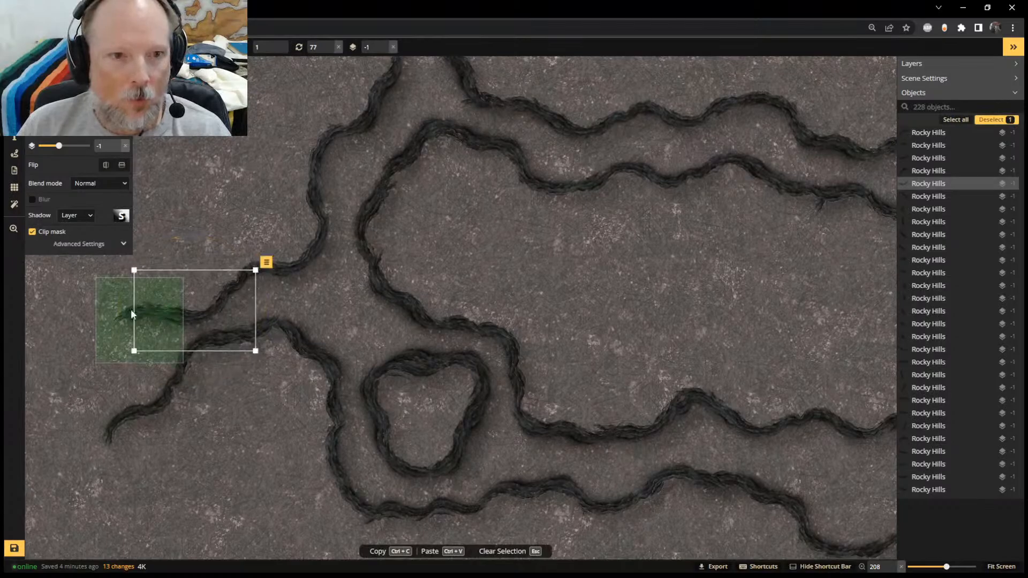
{"action": "left_click", "coordinate": [159, 285], "text": "shift"}
{"action": "mouse_move", "coordinate": [177, 227]}
{"action": "left_mouse_down"}
{"action": "mouse_move", "coordinate": [195, 230]}
{"action": "mouse_move", "coordinate": [185, 229]}
{"action": "left_mouse_up"}
{"action": "left_click_drag", "start_coordinate": [181, 266], "coordinate": [195, 326]}
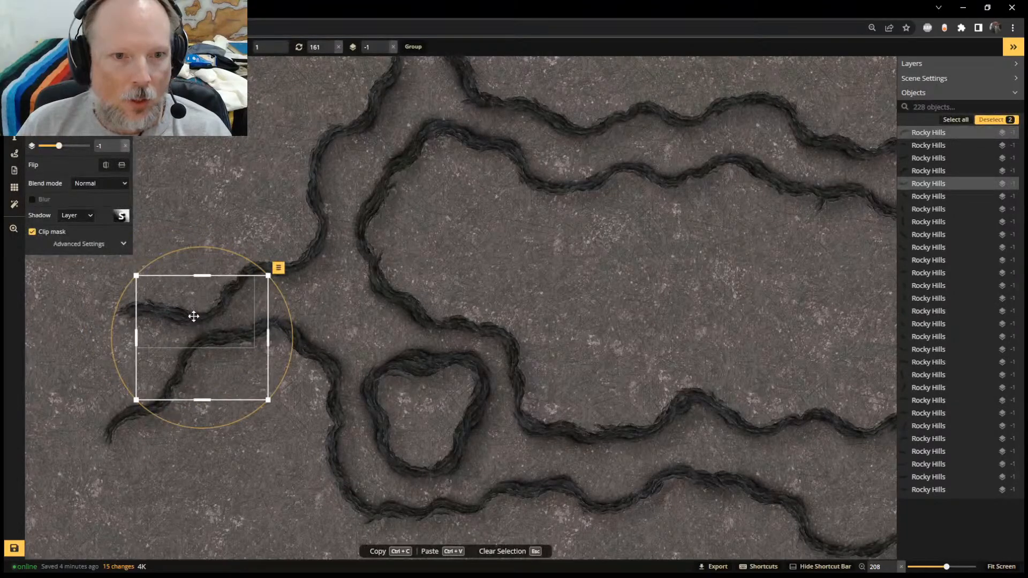
{"action": "left_click", "coordinate": [207, 431]}
{"action": "left_click", "coordinate": [188, 317]}
{"action": "left_click_drag", "start_coordinate": [185, 312], "coordinate": [184, 311]}
{"action": "left_click", "coordinate": [128, 308]}
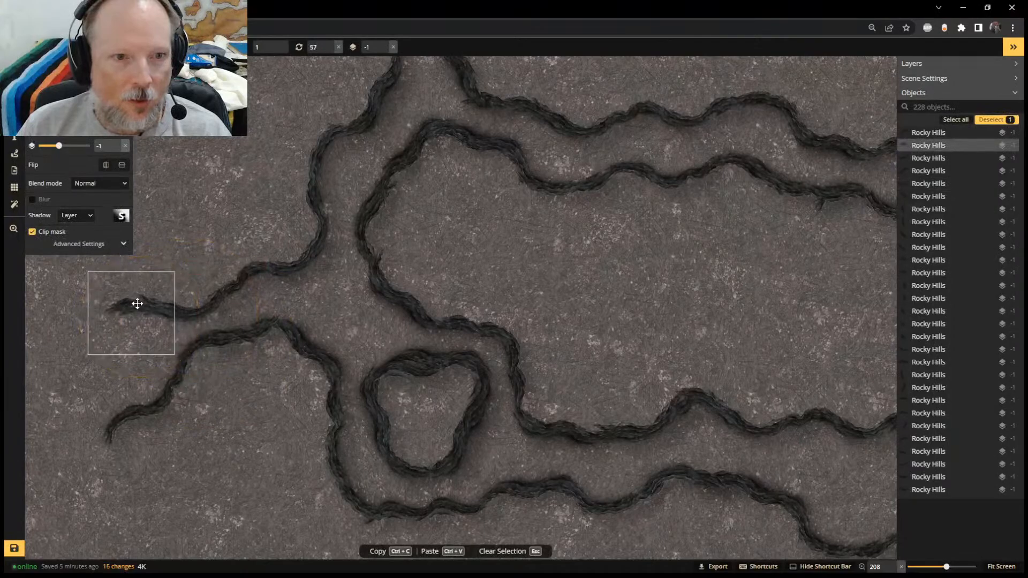
Duplicate the 19 ridge segments around the small loop, place the copies at the new passage's open end and rotate them to form a chamber
{"action": "scroll", "coordinate": [204, 376], "scroll_direction": "down", "scroll_amount": 5}
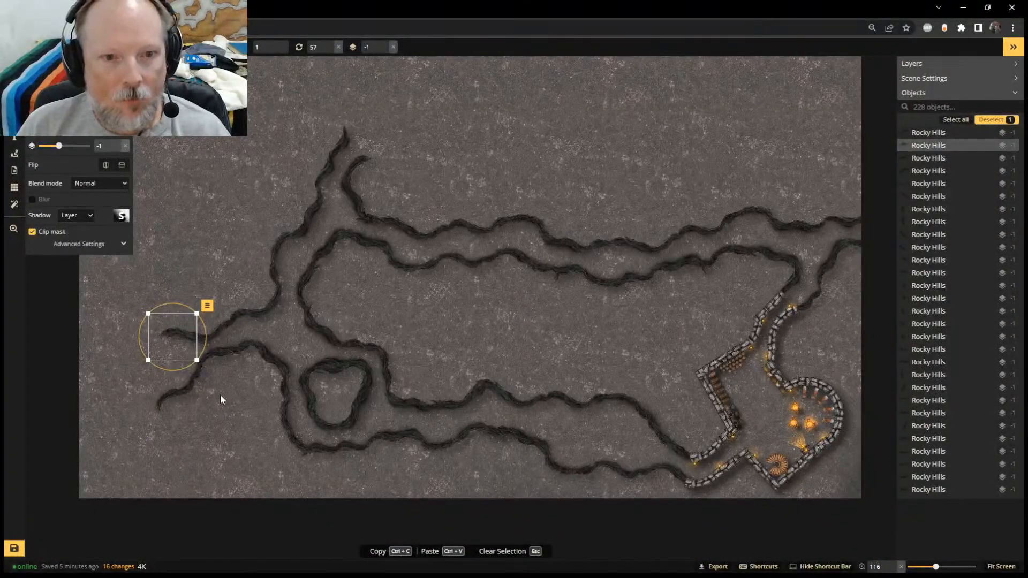
{"action": "left_click_drag", "start_coordinate": [220, 396], "coordinate": [229, 394]}
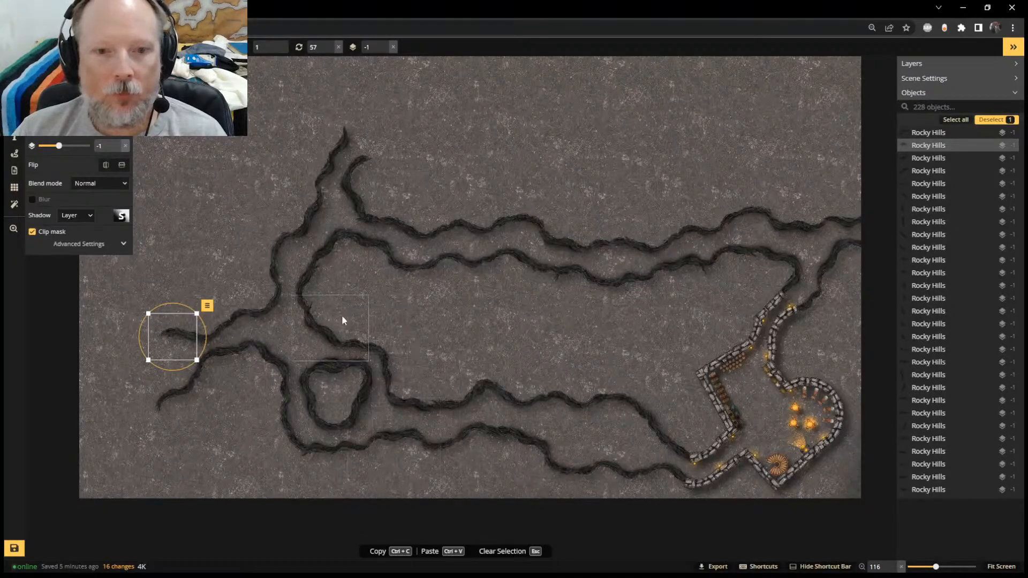
{"action": "left_click_drag", "start_coordinate": [413, 490], "coordinate": [286, 344]}
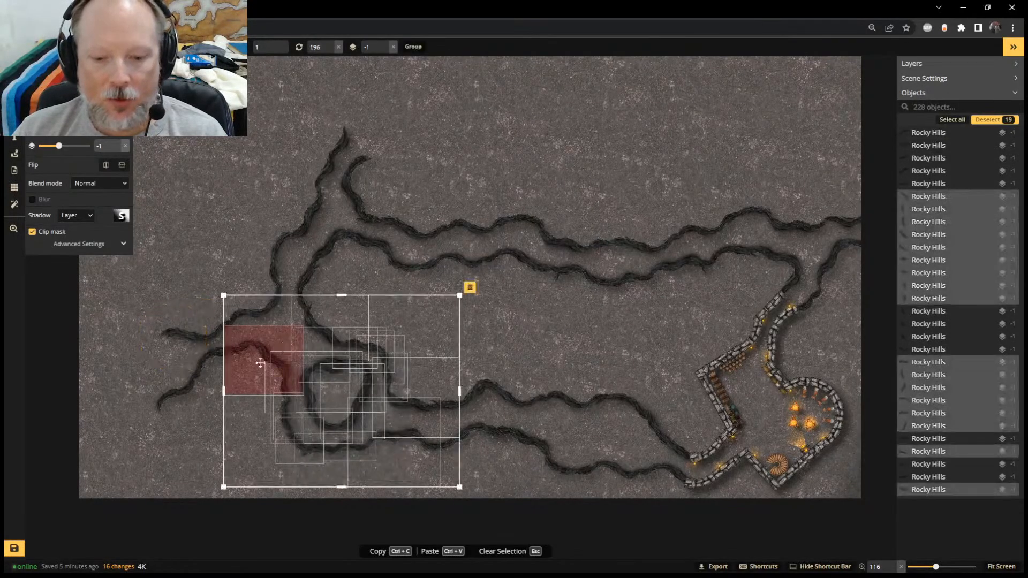
{"action": "key", "text": "ctrl+v"}
{"action": "left_click_drag", "start_coordinate": [248, 463], "coordinate": [210, 341]}
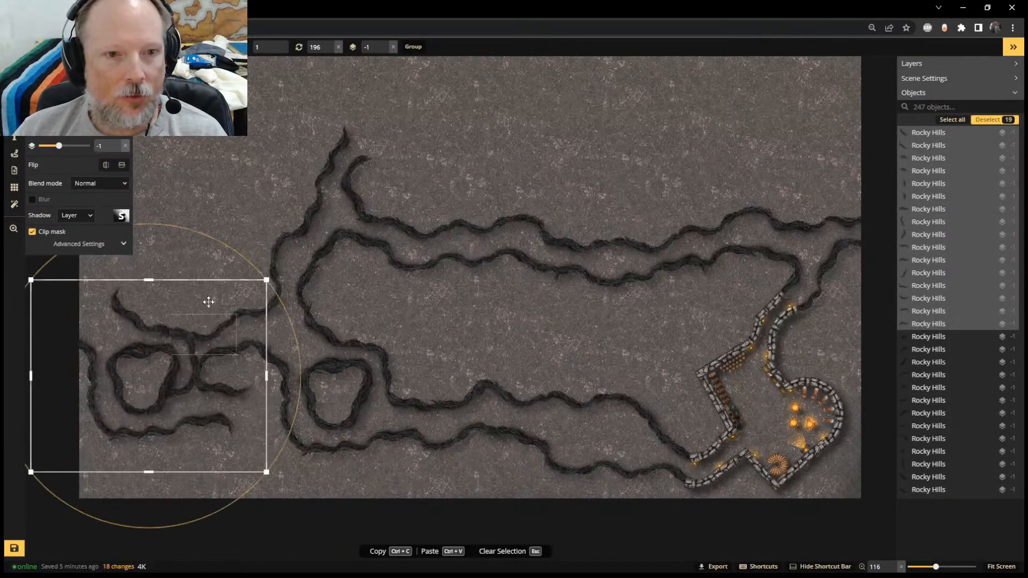
{"action": "left_click_drag", "start_coordinate": [218, 263], "coordinate": [143, 379]}
{"action": "key", "text": "Escape"}
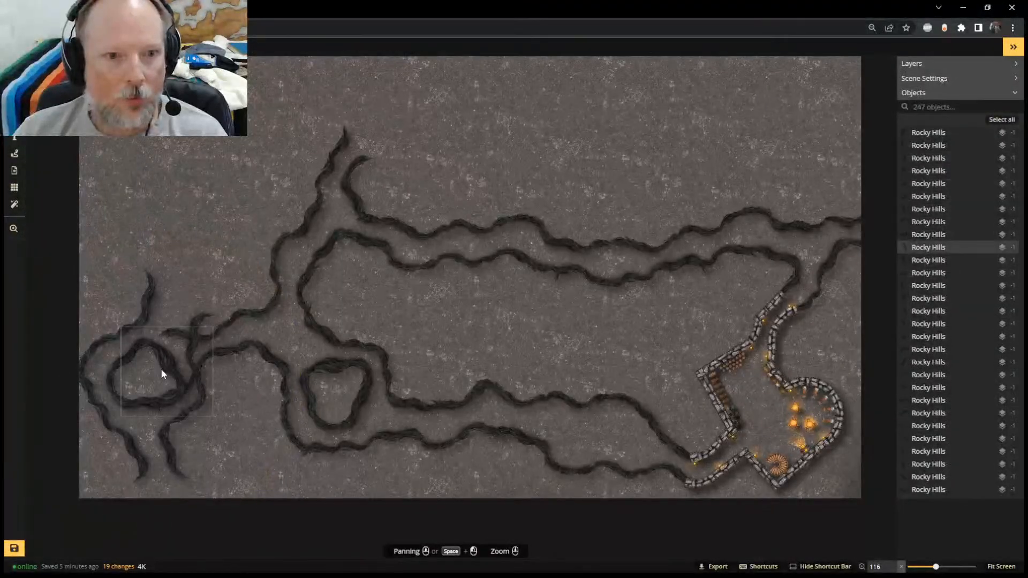
Delete the ridge segments of the small inner ring inside the copied chamber
{"action": "left_click", "coordinate": [161, 368]}
{"action": "key", "text": "Delete"}
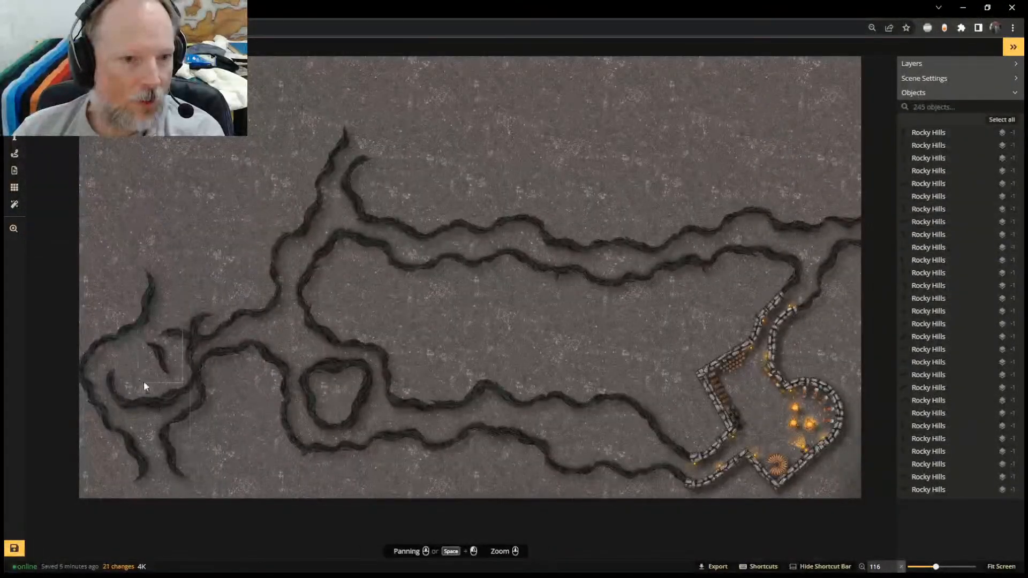
{"action": "left_click", "coordinate": [162, 366]}
{"action": "key", "text": "Delete"}
{"action": "left_click", "coordinate": [113, 387]}
{"action": "key", "text": "Delete"}
{"action": "left_click", "coordinate": [138, 403]}
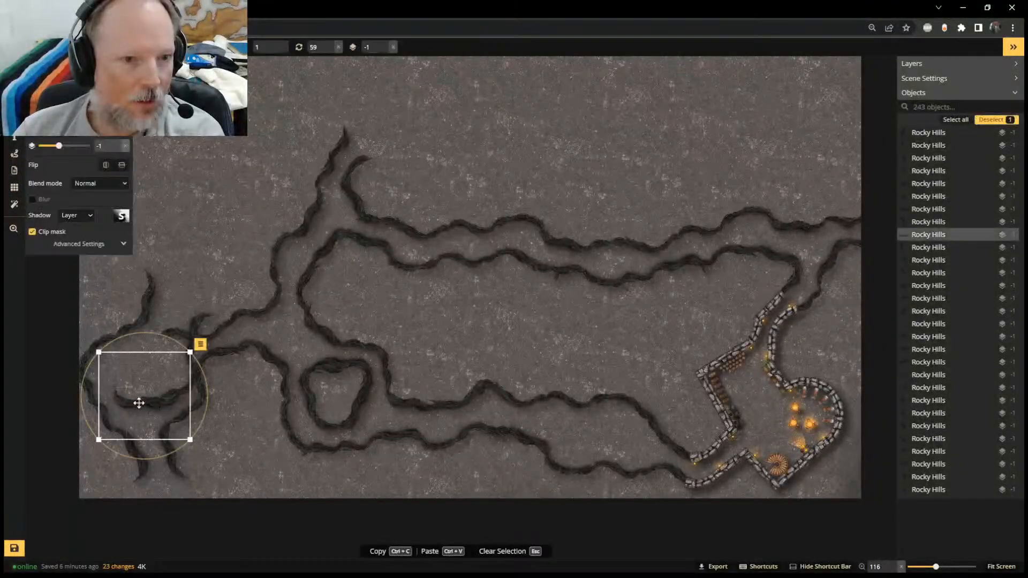
{"action": "key", "text": "Delete"}
{"action": "left_click", "coordinate": [184, 387]}
{"action": "key", "text": "Delete"}
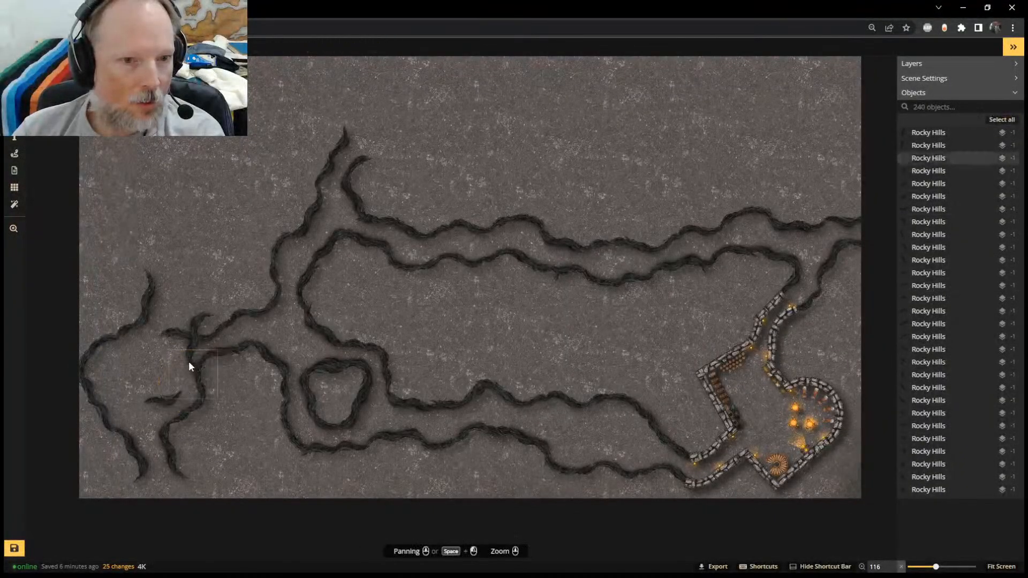
Delete the copied segments blocking the passage mouth and the last inner ring fragment inside the chamber
{"action": "left_click", "coordinate": [186, 353]}
{"action": "key", "text": "Delete"}
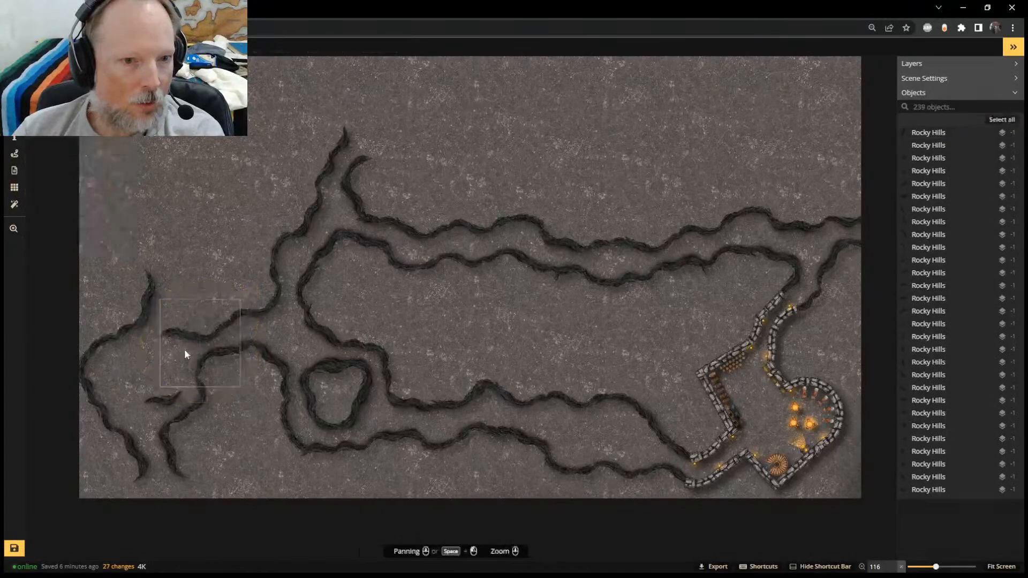
{"action": "key", "text": "Delete"}
{"action": "left_click", "coordinate": [168, 399]}
{"action": "key", "text": "Delete"}
Try fitting the upward-curving copied segment into the chamber's upper gap at 53° and a smaller size, and delete it
{"action": "left_click", "coordinate": [157, 294]}
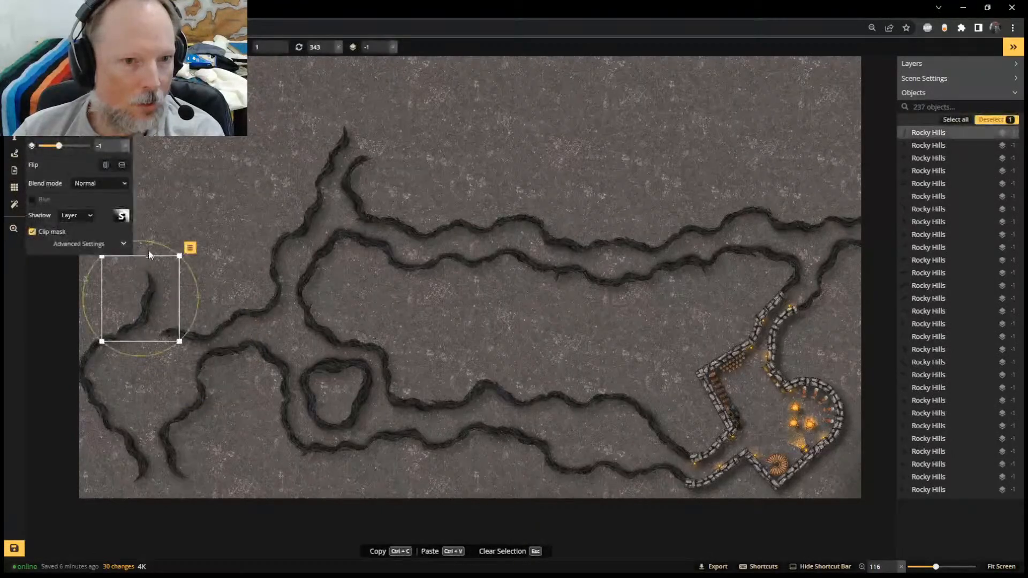
{"action": "left_click_drag", "start_coordinate": [148, 249], "coordinate": [160, 324]}
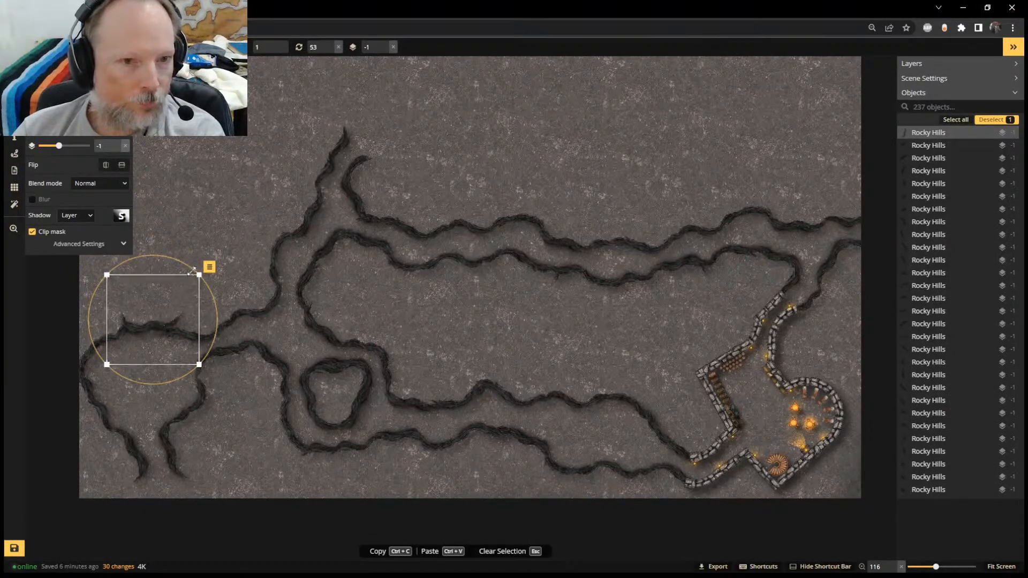
{"action": "left_click_drag", "start_coordinate": [199, 274], "coordinate": [191, 296]}
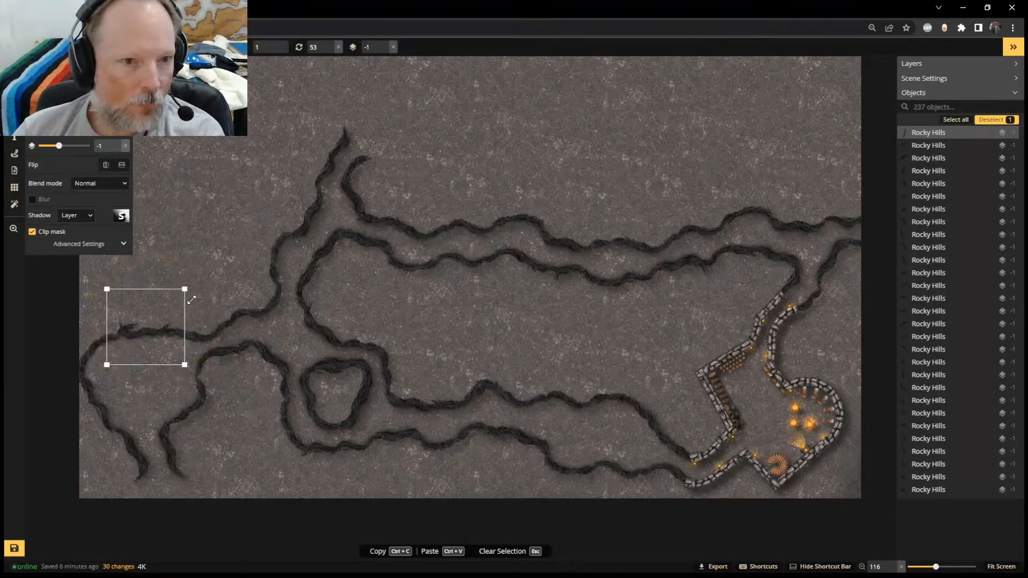
{"action": "key", "text": "Delete"}
Rotate the end segment of the chamber's upper wall to 46° so it points toward the passage wall
{"action": "left_click", "coordinate": [134, 331]}
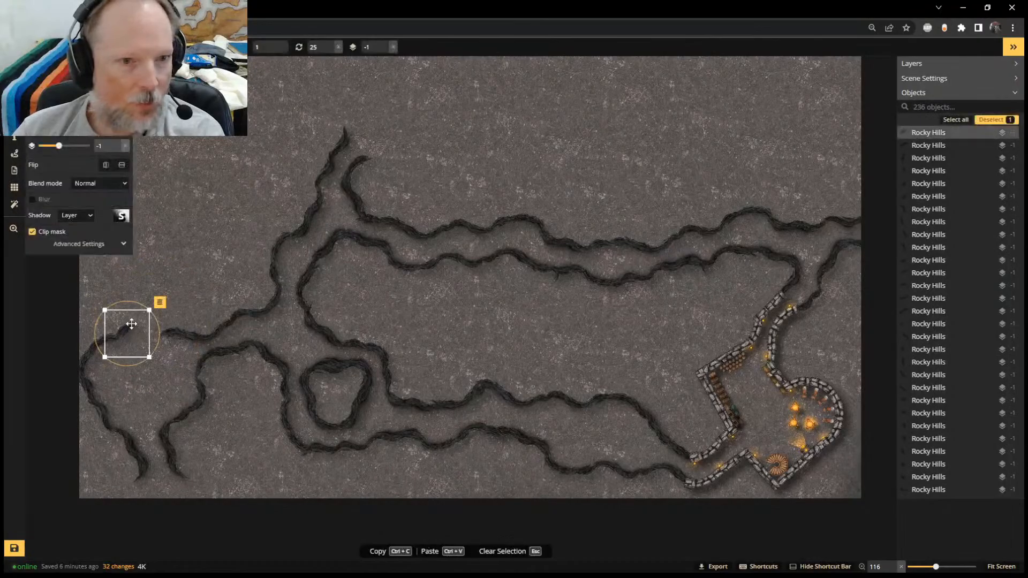
{"action": "scroll", "coordinate": [136, 337], "scroll_direction": "up", "scroll_amount": 2}
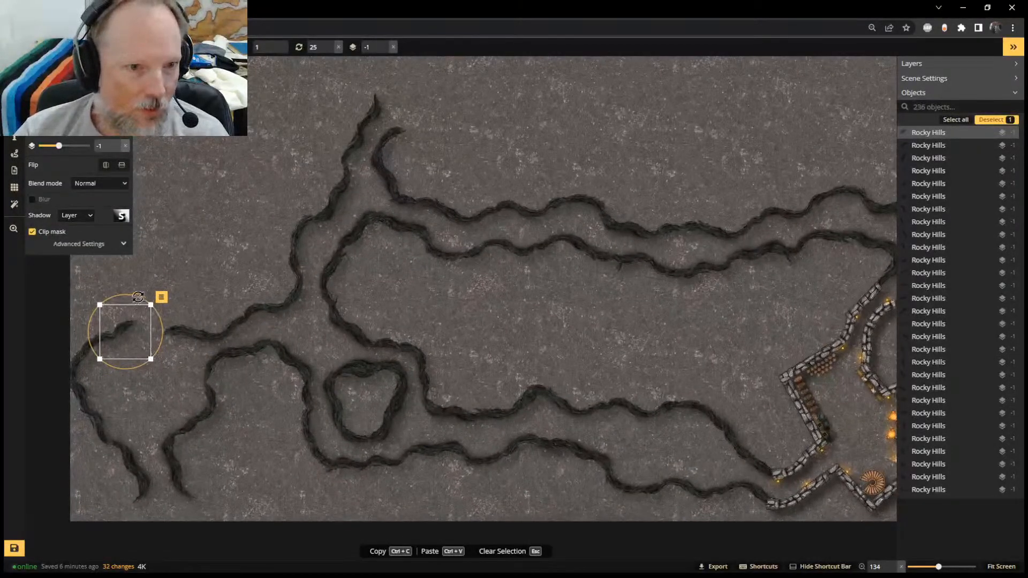
{"action": "left_click_drag", "start_coordinate": [138, 297], "coordinate": [120, 335]}
Delete the two copied segments that lead downward out of the chamber's lower side
{"action": "scroll", "coordinate": [170, 403], "scroll_direction": "up", "scroll_amount": 2}
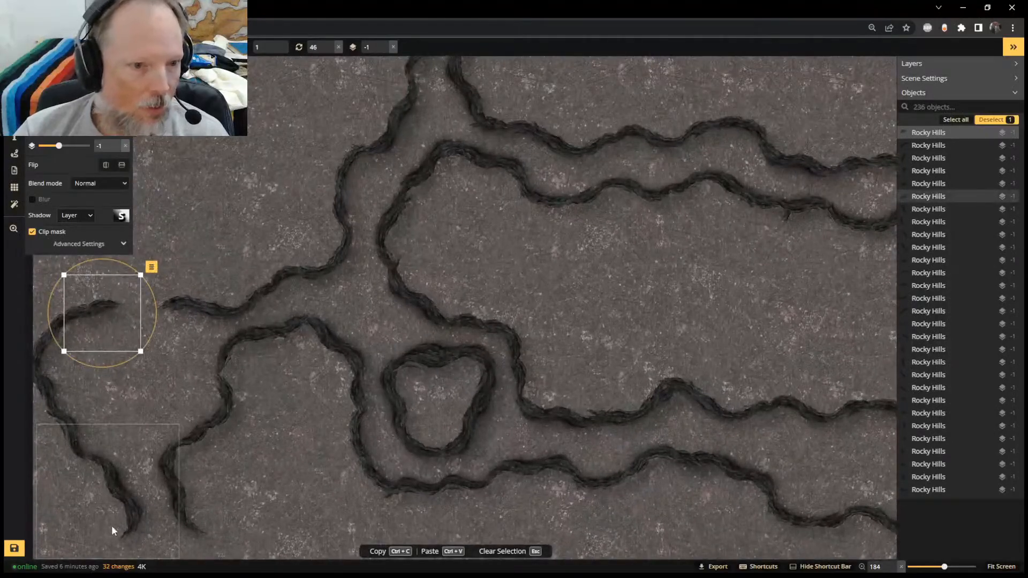
{"action": "left_click", "coordinate": [113, 527]}
{"action": "key", "text": "Delete"}
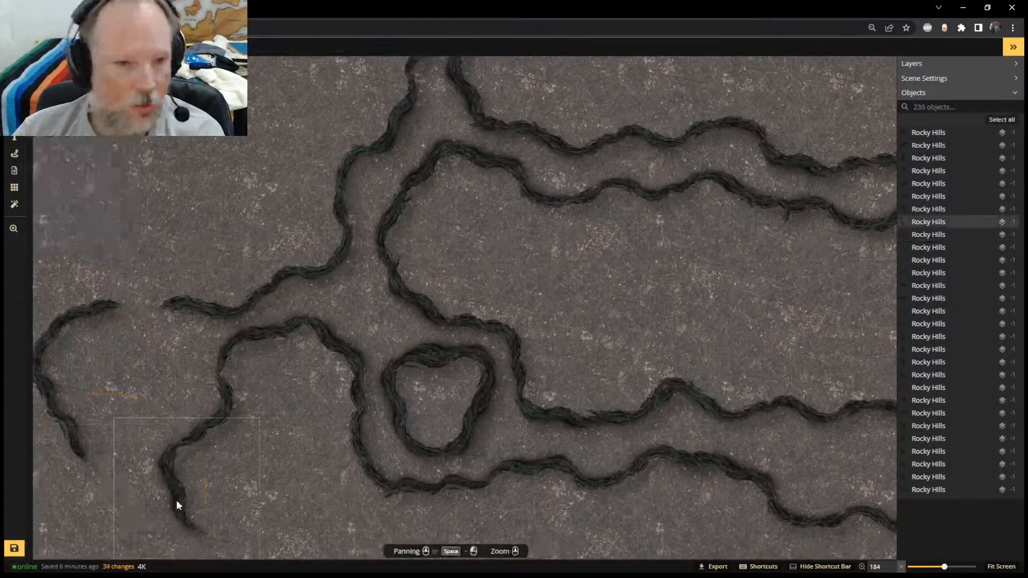
{"action": "left_click_drag", "start_coordinate": [175, 494], "coordinate": [142, 491]}
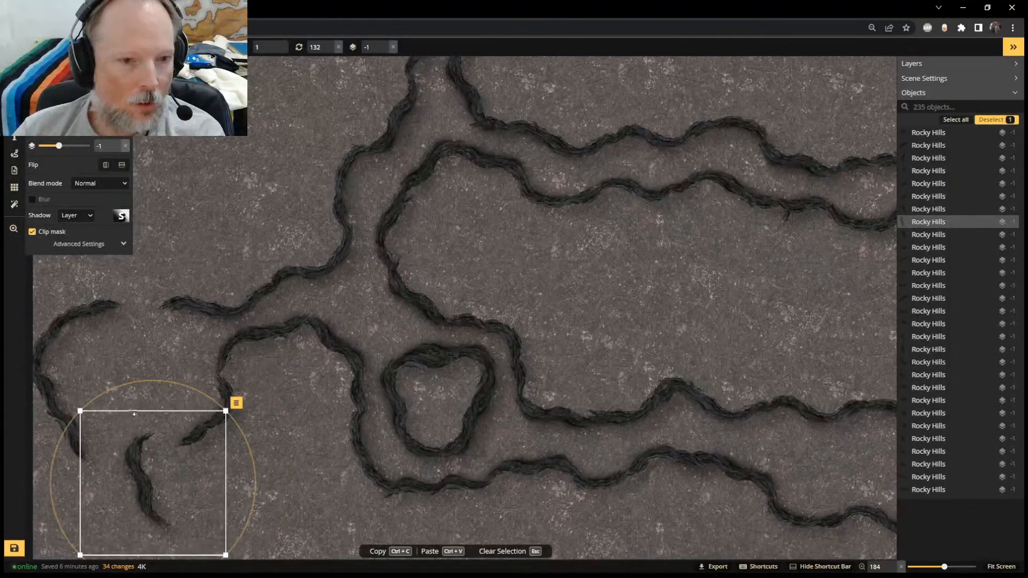
{"action": "key", "text": "Delete"}
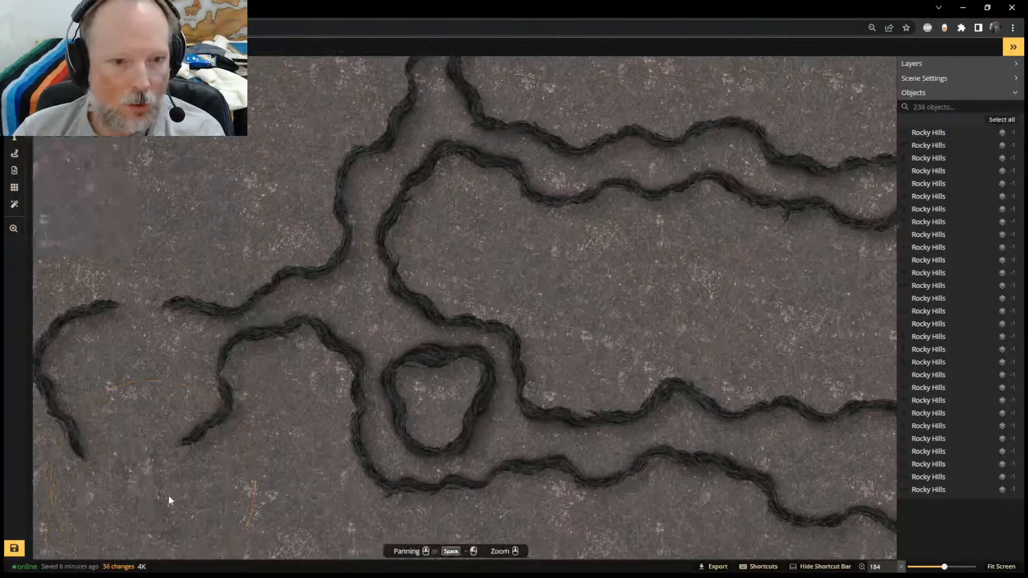
Duplicate a curved segment from the long lower passage wall, attach the copy to the chamber's lower-left open end and rotate it to match
{"action": "left_click", "coordinate": [803, 515]}
{"action": "key", "text": "ctrl+c"}
{"action": "key", "text": "ctrl+v"}
{"action": "left_click_drag", "start_coordinate": [260, 452], "coordinate": [110, 451]}
{"action": "left_click_drag", "start_coordinate": [138, 420], "coordinate": [117, 408]}
{"action": "left_click_drag", "start_coordinate": [112, 462], "coordinate": [103, 452]}
Try to close the chamber's lower gap with a copy of the 234° segment from the lower passage wall, and delete it
{"action": "left_click", "coordinate": [523, 483]}
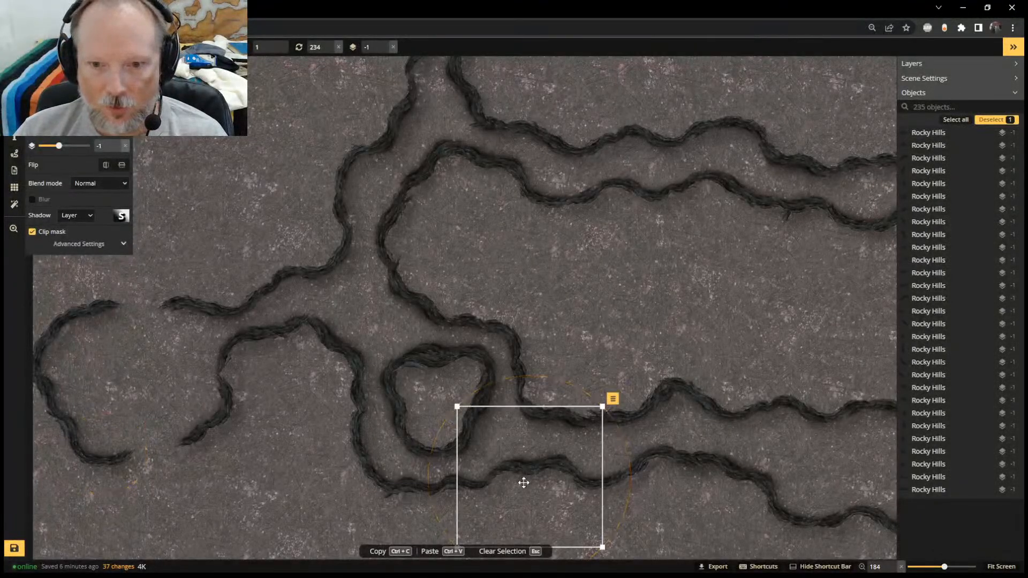
{"action": "key", "text": "ctrl+c"}
{"action": "key", "text": "ctrl+v"}
{"action": "left_click_drag", "start_coordinate": [270, 461], "coordinate": [181, 466]}
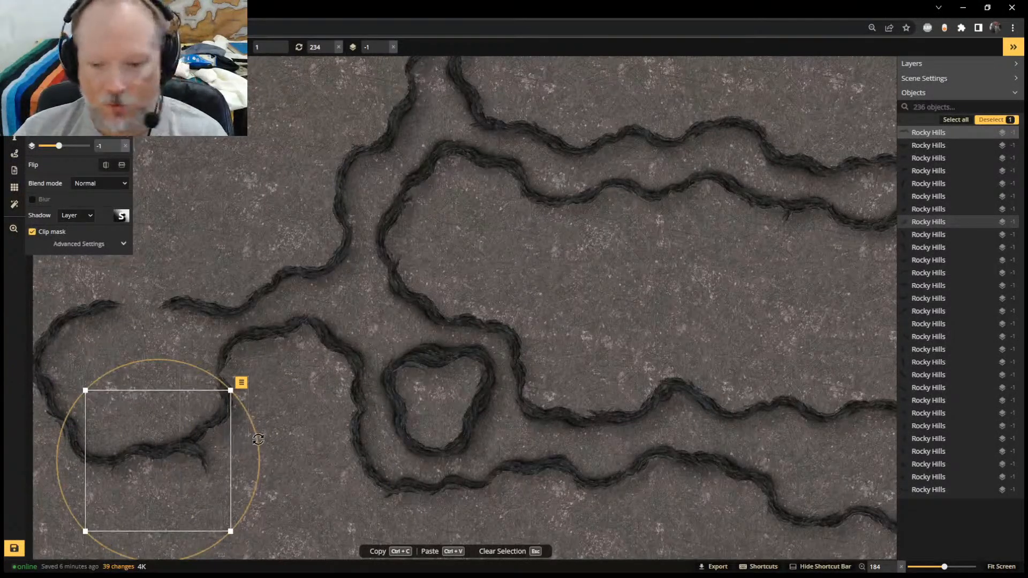
{"action": "key", "text": "Delete"}
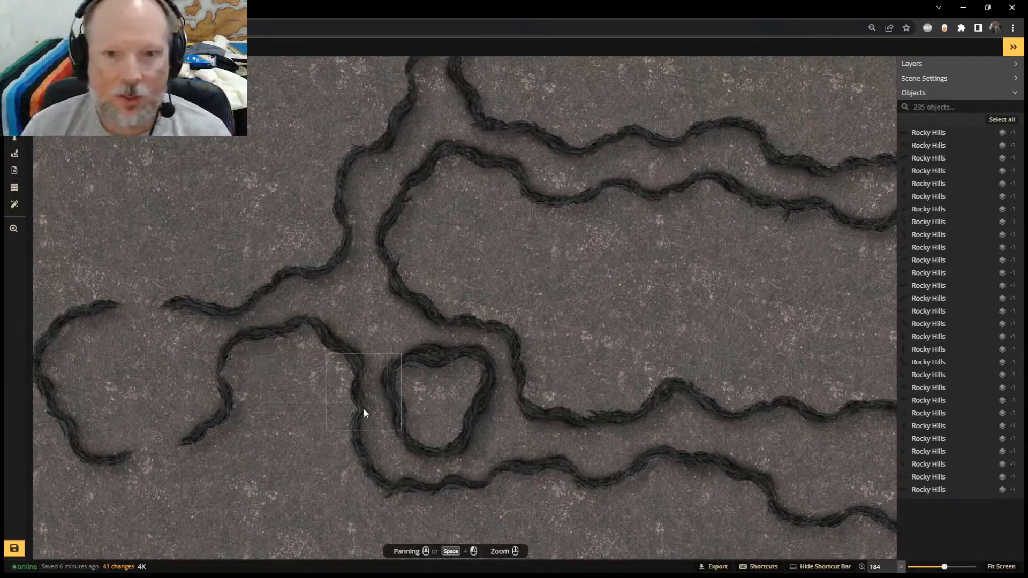
Duplicate a segment of the small loop, place the copy in the chamber's lower gap and rotate it to 257° to close the wall
{"action": "left_click", "coordinate": [418, 375]}
{"action": "key", "text": "ctrl+c"}
{"action": "key", "text": "ctrl+v"}
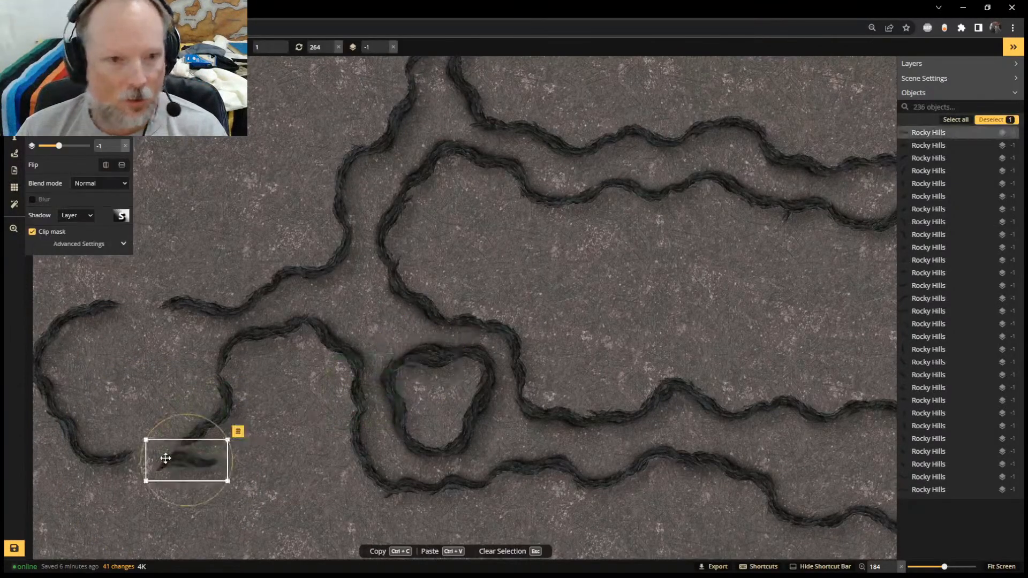
{"action": "left_click_drag", "start_coordinate": [180, 459], "coordinate": [152, 447]}
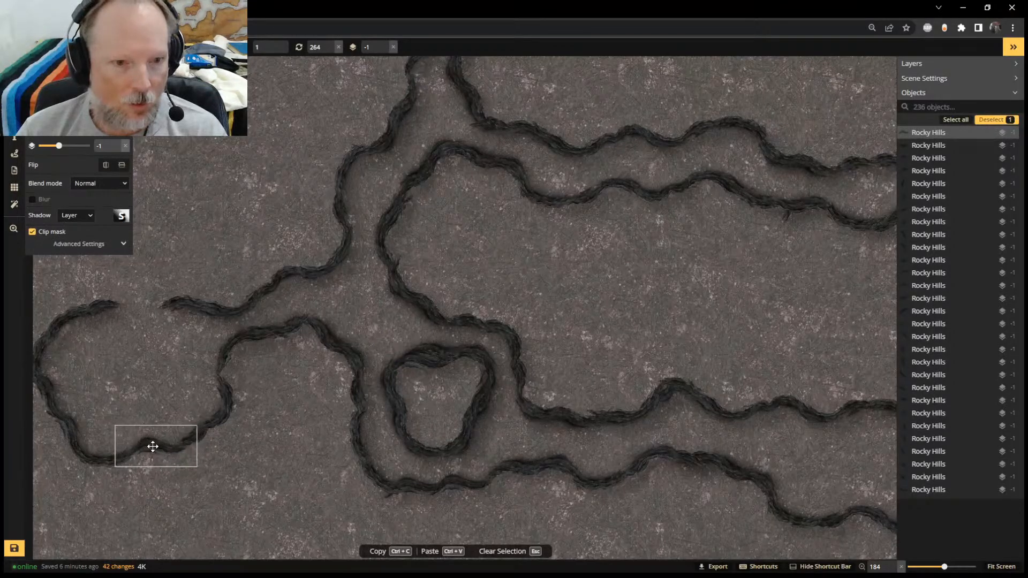
{"action": "left_click_drag", "start_coordinate": [206, 415], "coordinate": [191, 411]}
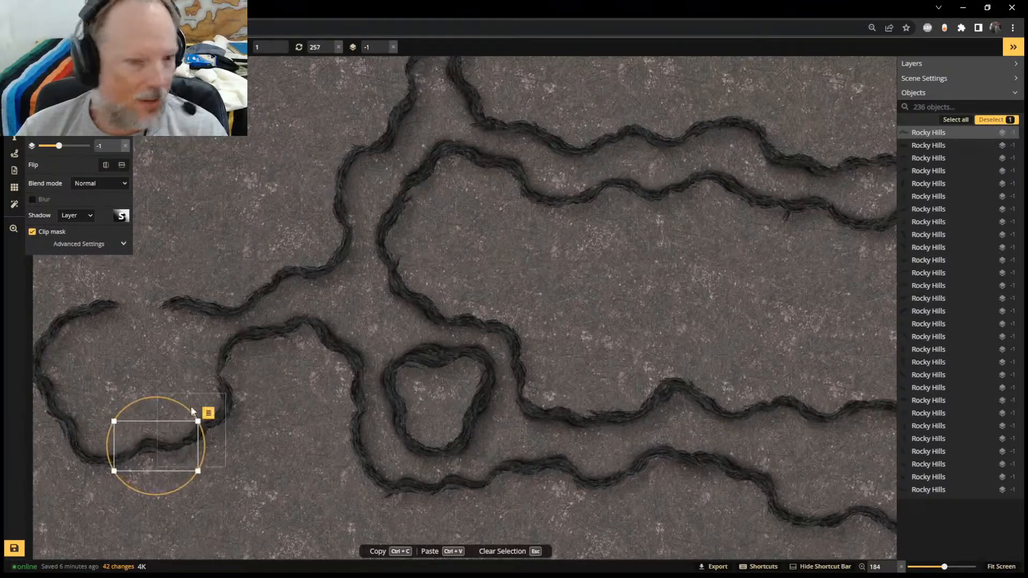
{"action": "left_click_drag", "start_coordinate": [170, 445], "coordinate": [174, 444]}
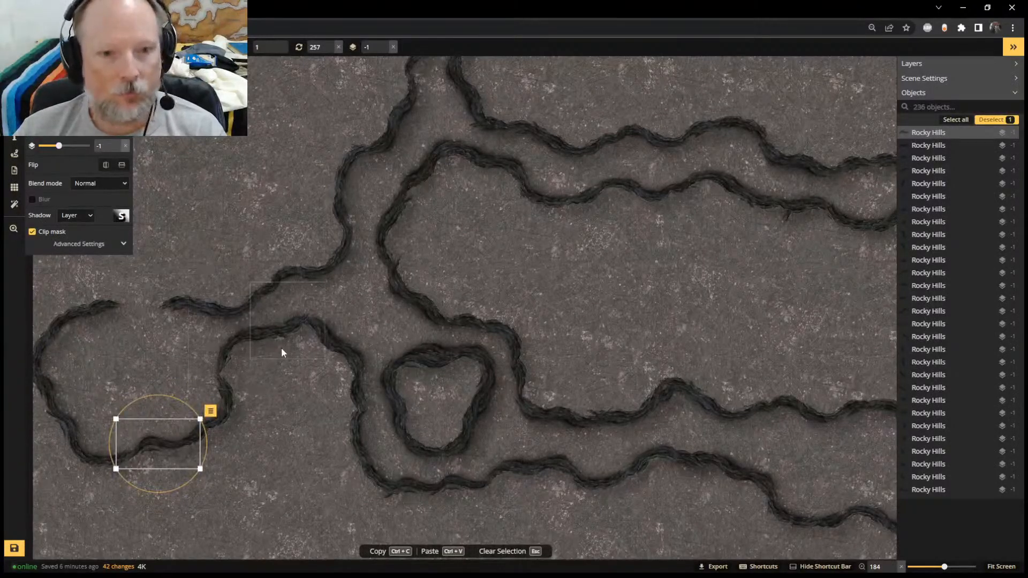
Try to bridge the chamber's upper gap with a copy of the curved upper passage segment rotated to 91°
{"action": "left_click", "coordinate": [356, 165]}
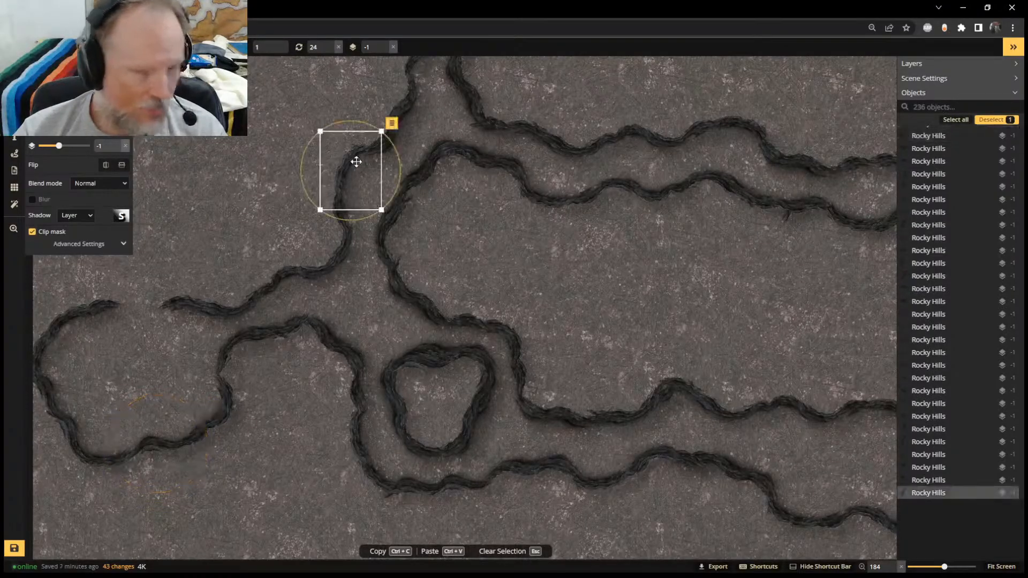
{"action": "key", "text": "ctrl+v"}
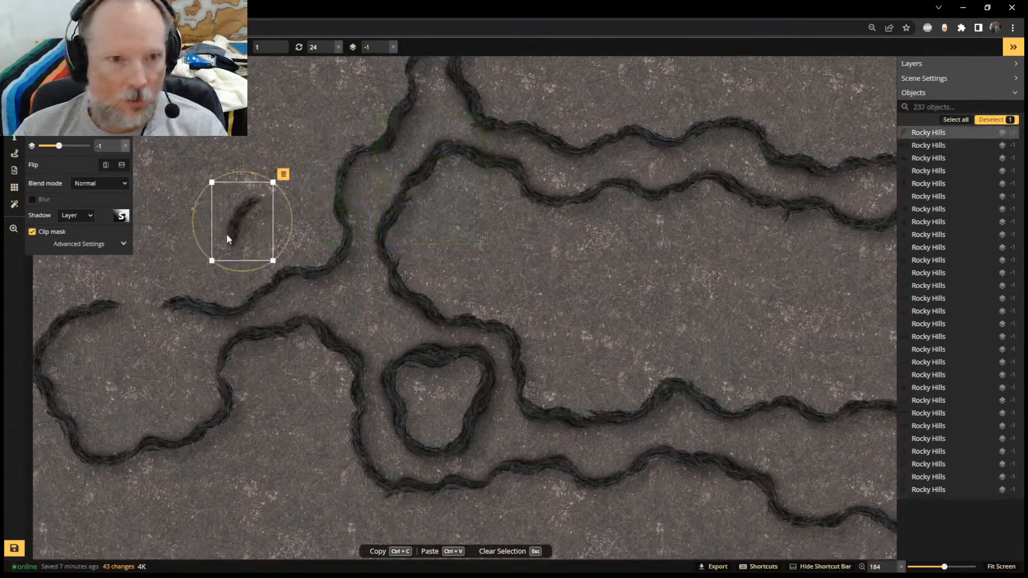
{"action": "left_click_drag", "start_coordinate": [285, 196], "coordinate": [300, 281]}
{"action": "left_click", "coordinate": [259, 216]}
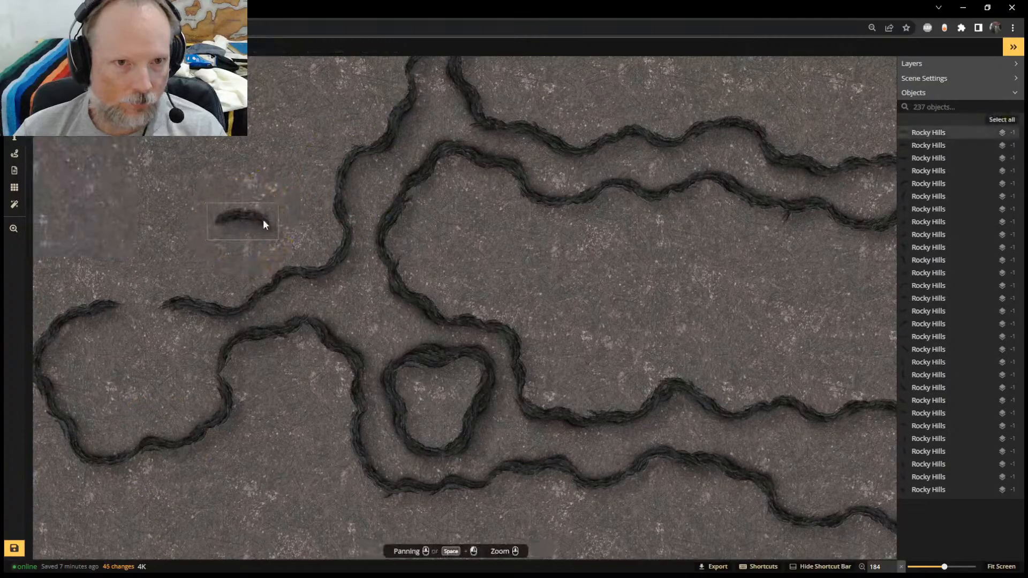
{"action": "left_click", "coordinate": [252, 214]}
{"action": "left_click_drag", "start_coordinate": [250, 213], "coordinate": [139, 299]}
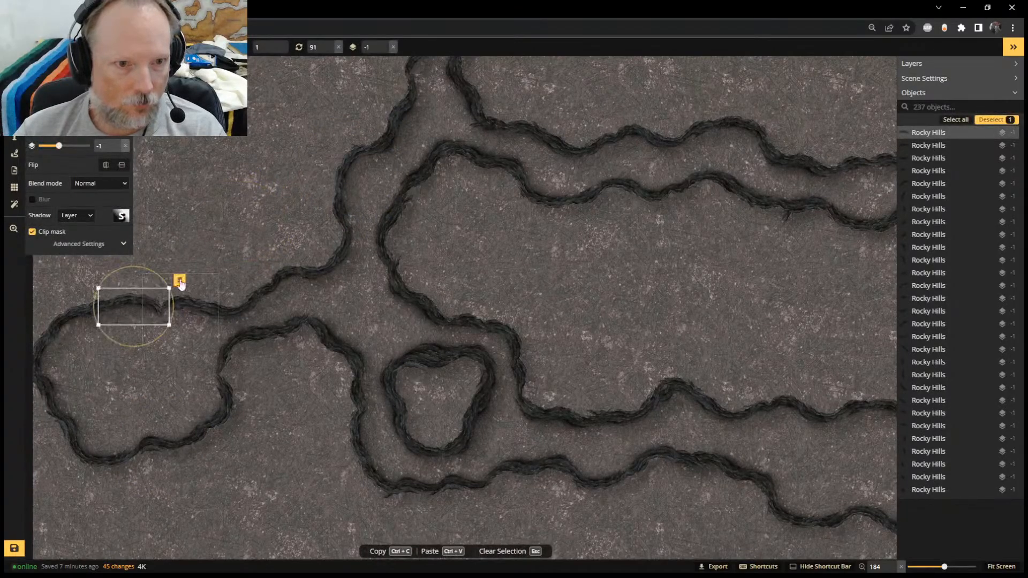
Try aligning the bridging segment in the chamber's upper gap at 83°, and delete it
{"action": "scroll", "coordinate": [197, 282], "scroll_direction": "up", "scroll_amount": 2}
{"action": "middle_click_drag", "start_coordinate": [378, 264], "coordinate": [188, 281]}
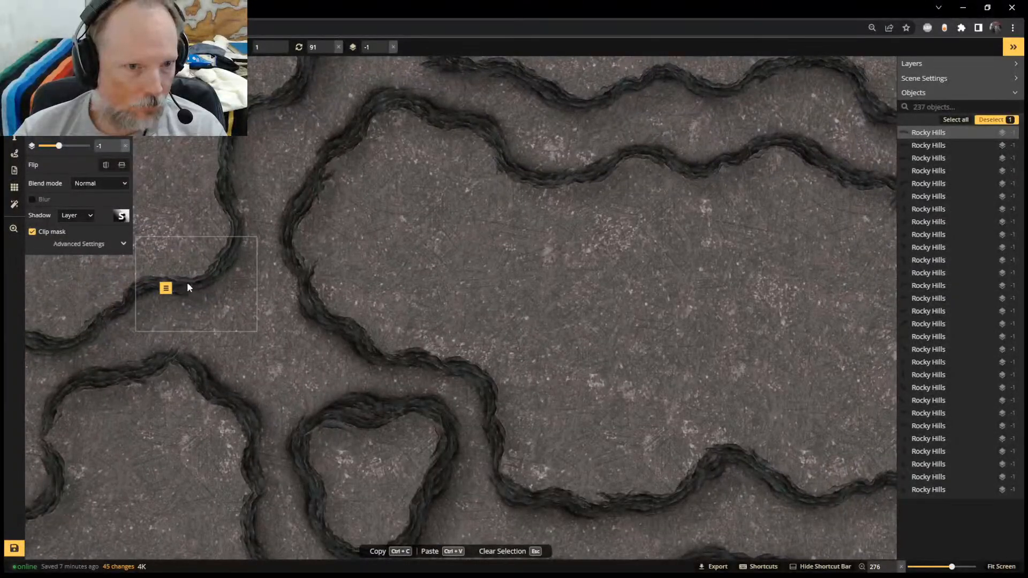
{"action": "scroll", "coordinate": [659, 261], "scroll_direction": "up", "scroll_amount": 2}
{"action": "middle_click_drag", "start_coordinate": [411, 260], "coordinate": [814, 239]}
{"action": "scroll", "coordinate": [814, 239], "scroll_direction": "up", "scroll_amount": 1}
{"action": "left_click_drag", "start_coordinate": [204, 342], "coordinate": [211, 338]}
{"action": "left_click_drag", "start_coordinate": [255, 274], "coordinate": [244, 267]}
{"action": "left_click_drag", "start_coordinate": [211, 326], "coordinate": [216, 321]}
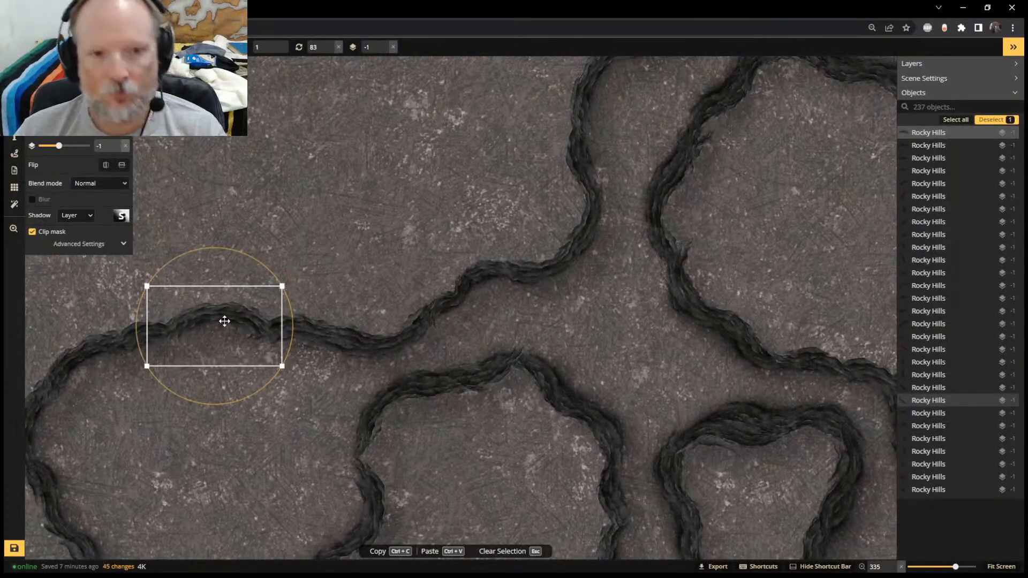
{"action": "key", "text": "Delete"}
Duplicate the two end segments of the chamber's upper wall and place the copies to extend that wall toward the passage wall
{"action": "left_click", "coordinate": [124, 330]}
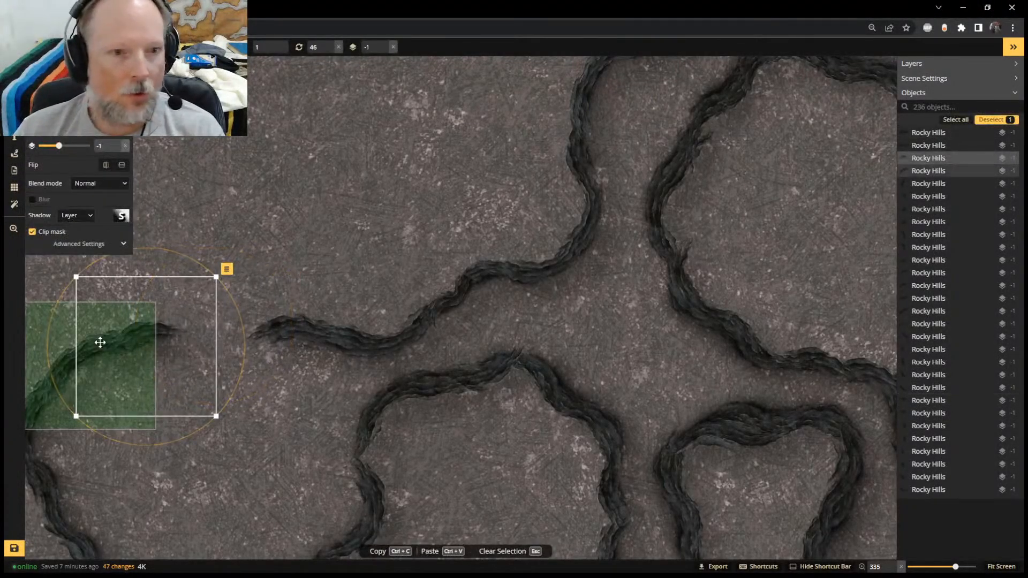
{"action": "left_click", "coordinate": [99, 342], "text": "shift"}
{"action": "key", "text": "ctrl+c"}
{"action": "key", "text": "ctrl+v"}
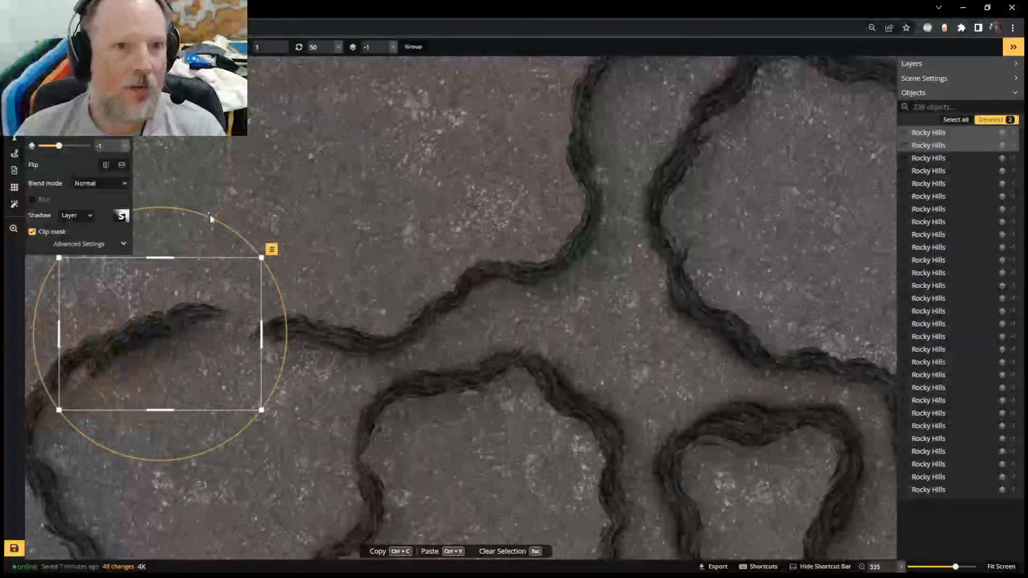
{"action": "left_click", "coordinate": [218, 220]}
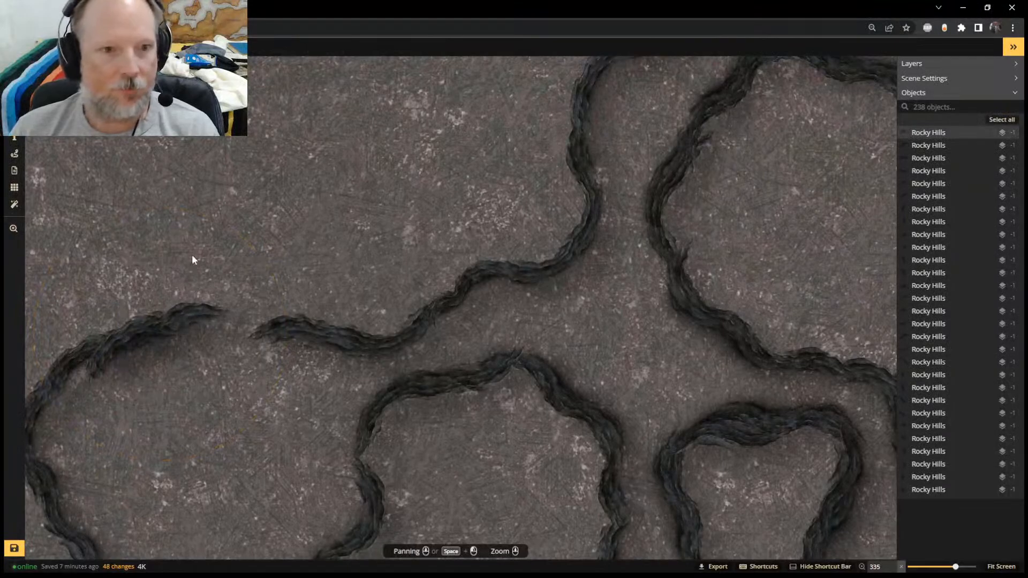
{"action": "scroll", "coordinate": [236, 241], "scroll_direction": "down", "scroll_amount": 2}
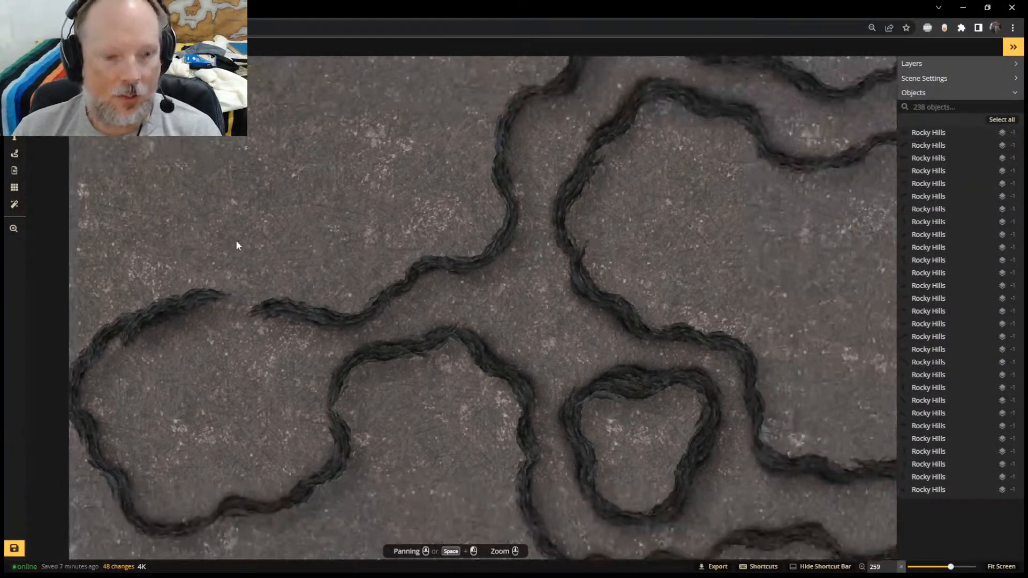
Undo the last placement of the copied end segments on the chamber's upper wall
{"action": "key", "text": "ctrl+z"}
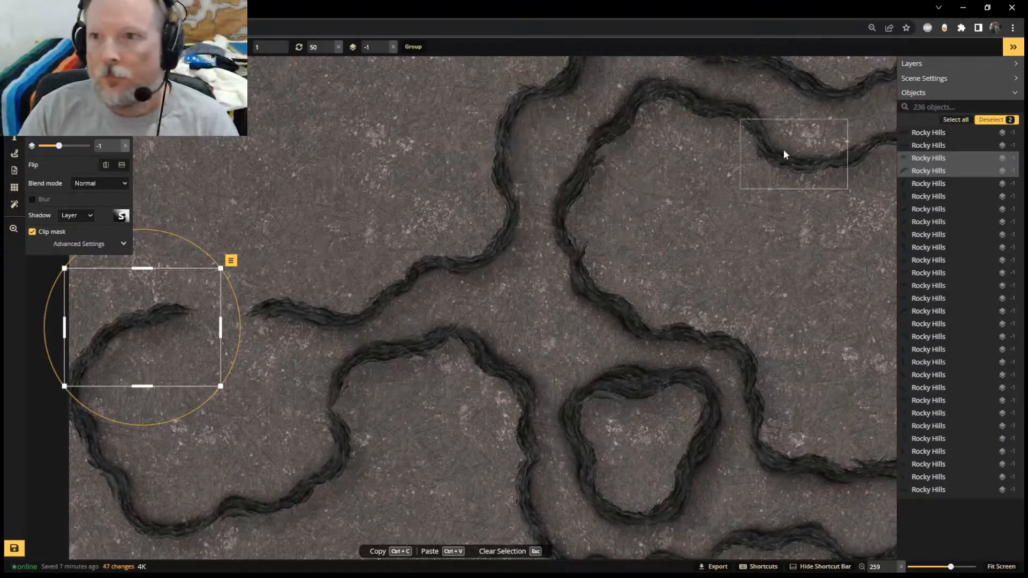
Try to bridge the chamber's upper gap with a copy of a wall segment from the long upper passage, and delete it
{"action": "scroll", "coordinate": [688, 117], "scroll_direction": "down", "scroll_amount": 1}
{"action": "scroll", "coordinate": [689, 122], "scroll_direction": "down", "scroll_amount": 2}
{"action": "scroll", "coordinate": [712, 250], "scroll_direction": "up", "scroll_amount": 1}
{"action": "middle_click_drag", "start_coordinate": [712, 250], "coordinate": [381, 383]}
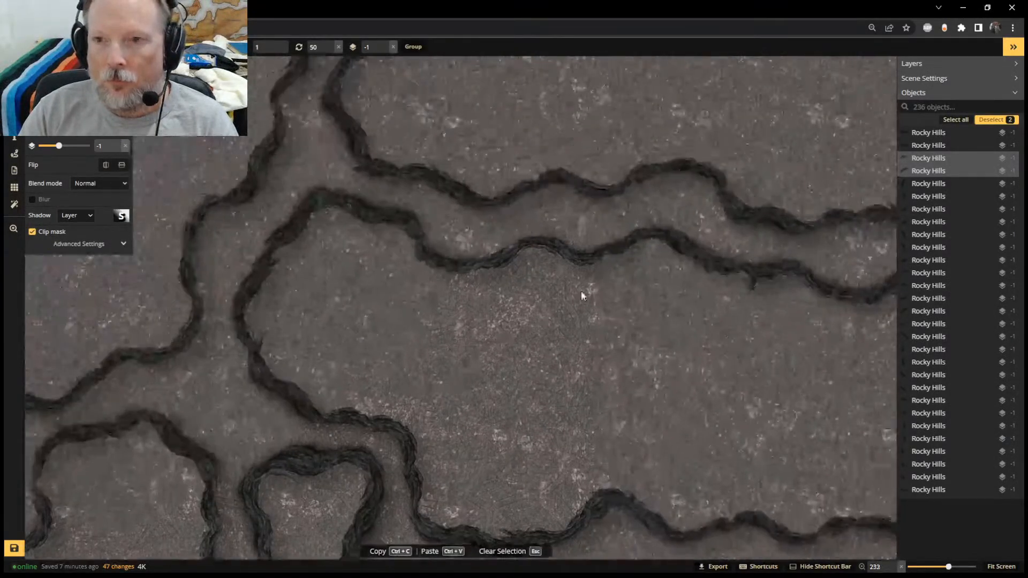
{"action": "left_click", "coordinate": [784, 230]}
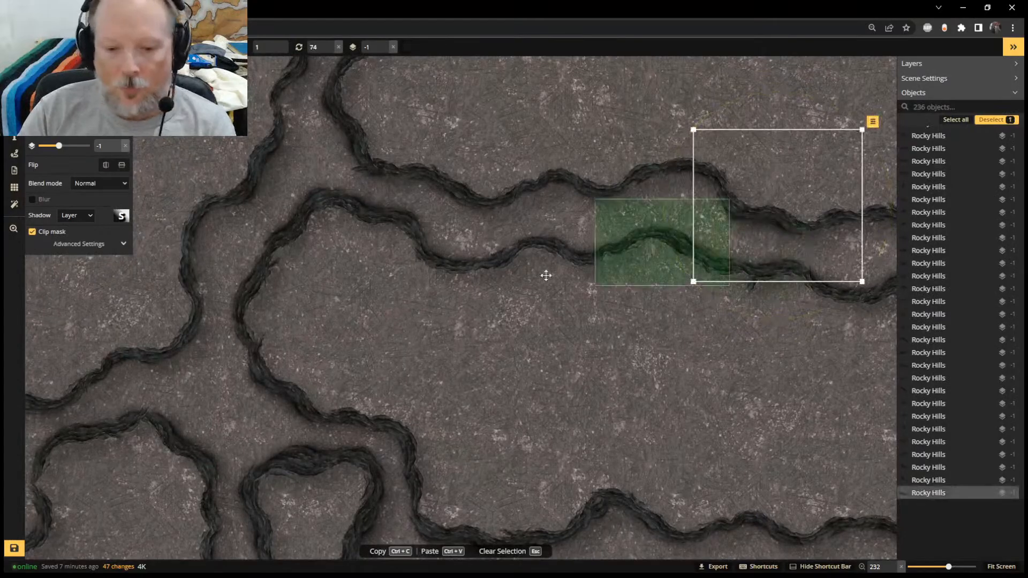
{"action": "scroll", "coordinate": [289, 351], "scroll_direction": "down", "scroll_amount": 1}
{"action": "scroll", "coordinate": [287, 353], "scroll_direction": "down", "scroll_amount": 1}
{"action": "middle_click_drag", "start_coordinate": [287, 353], "coordinate": [729, 261]}
{"action": "key", "text": "ctrl+v"}
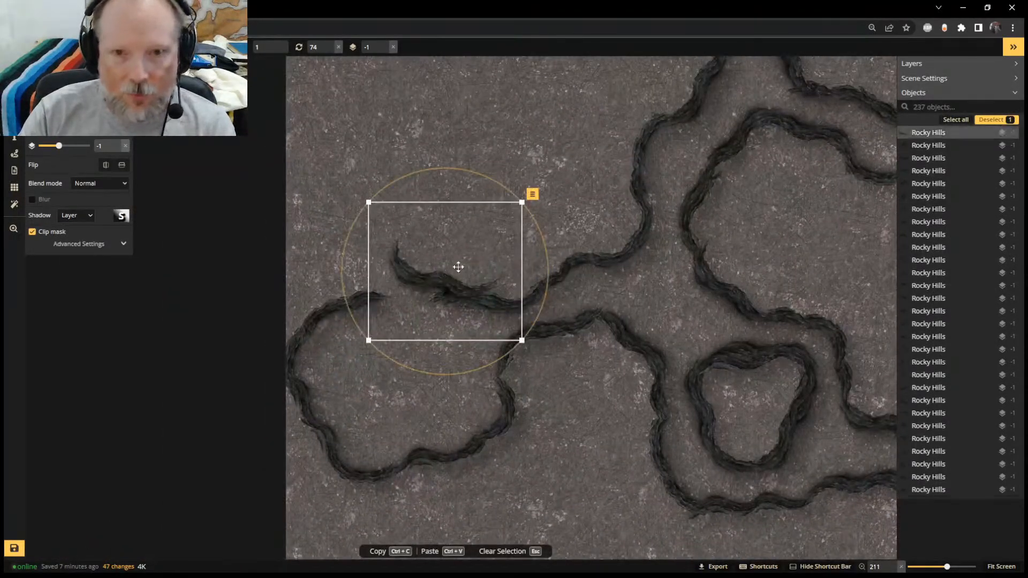
{"action": "left_click_drag", "start_coordinate": [425, 264], "coordinate": [425, 264]}
{"action": "key", "text": "Escape"}
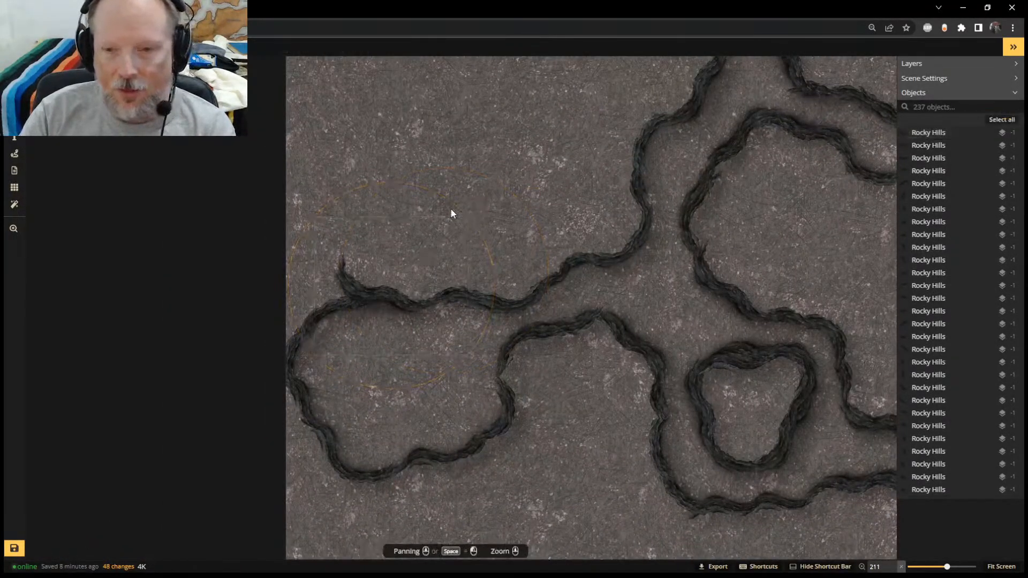
{"action": "left_click", "coordinate": [381, 289]}
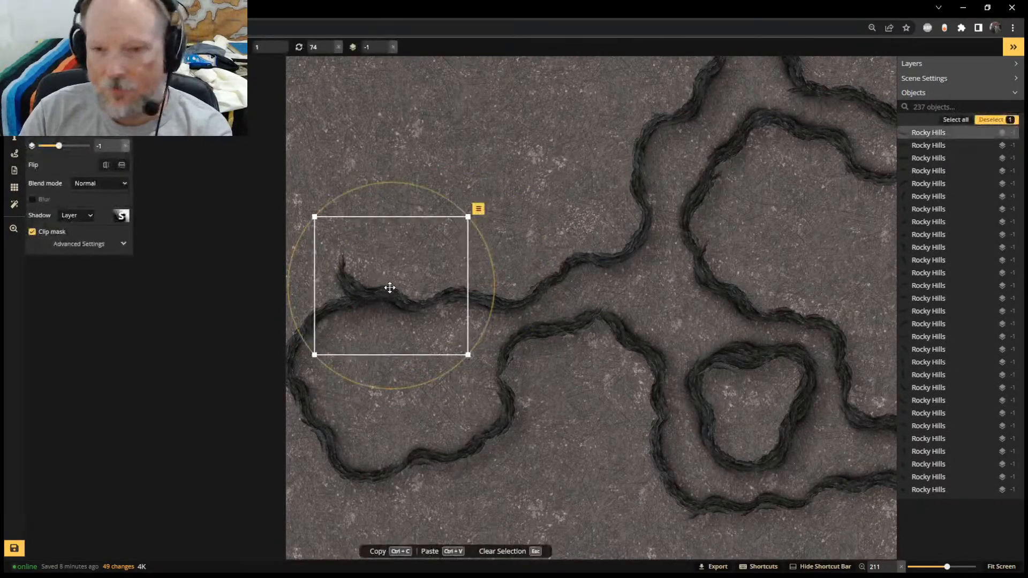
{"action": "key", "text": "Delete"}
Stamp a size 40 Rocky Hills piece in the chamber's upper gap, rotate it to 90°, enlarge it slightly and overlap it with the left wall end
{"action": "left_click", "coordinate": [14, 120]}
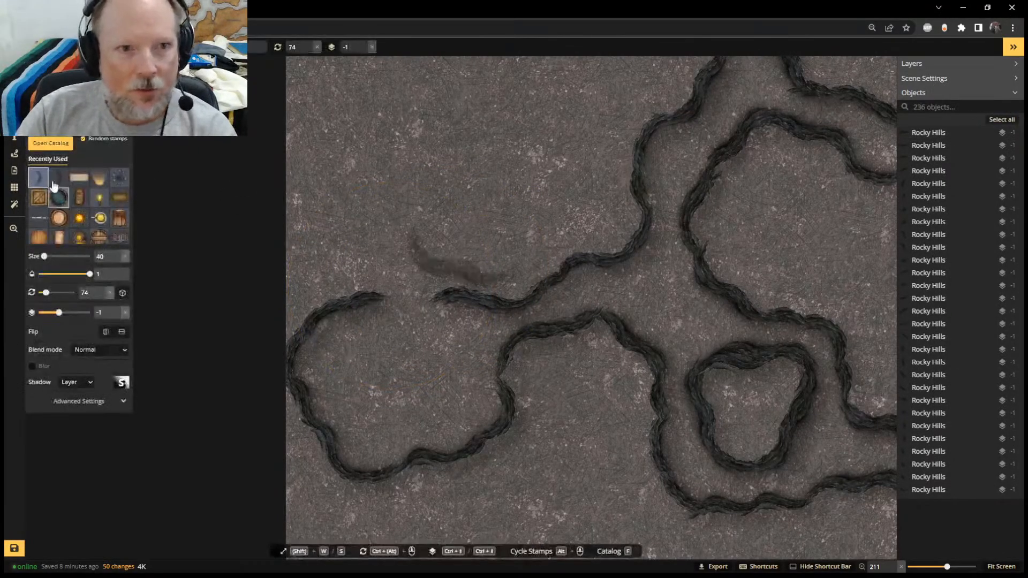
{"action": "scroll", "coordinate": [409, 345], "scroll_direction": "up", "scroll_amount": 2}
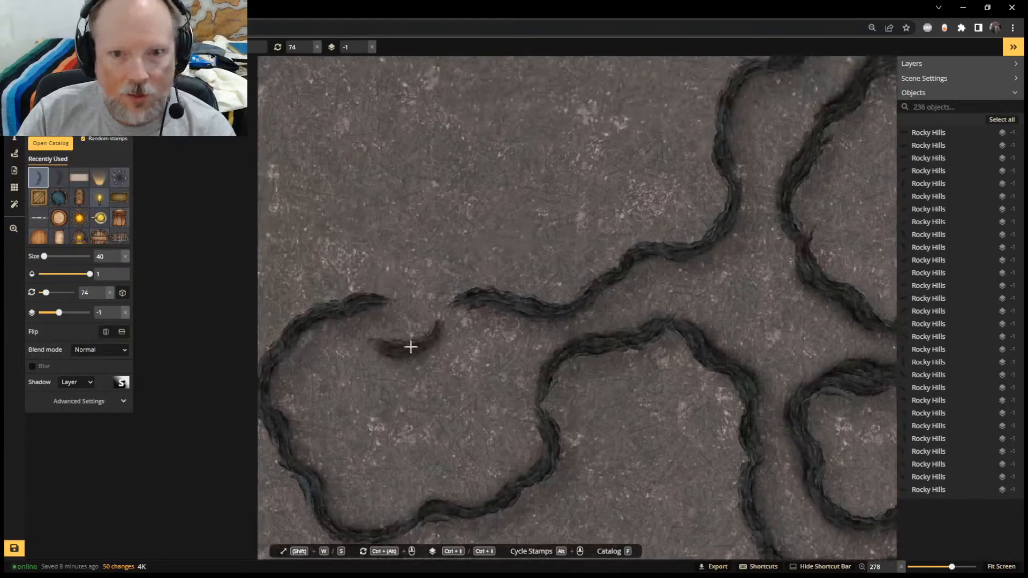
{"action": "scroll", "coordinate": [411, 344], "scroll_direction": "up", "scroll_amount": 2}
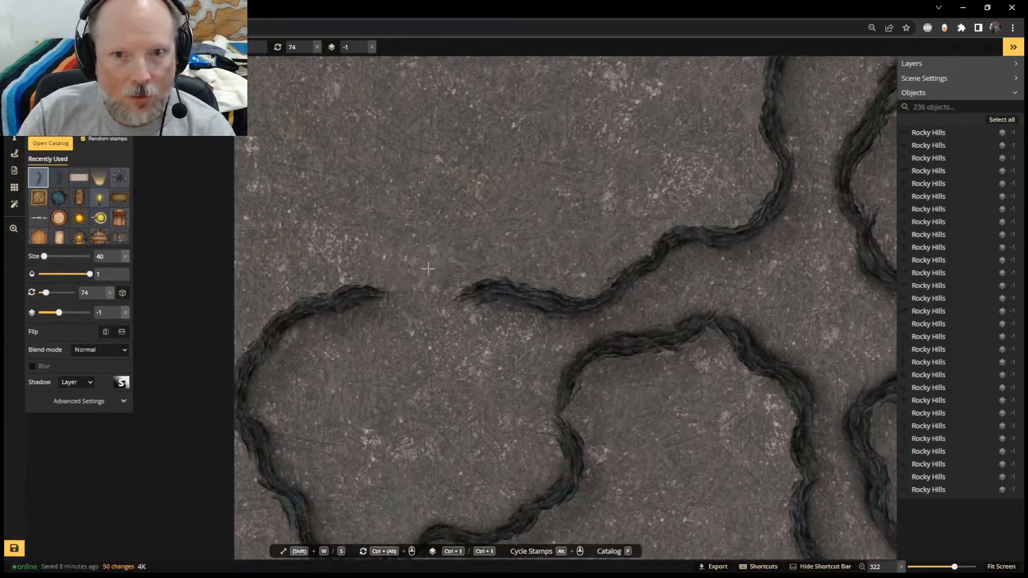
{"action": "left_click", "coordinate": [427, 262]}
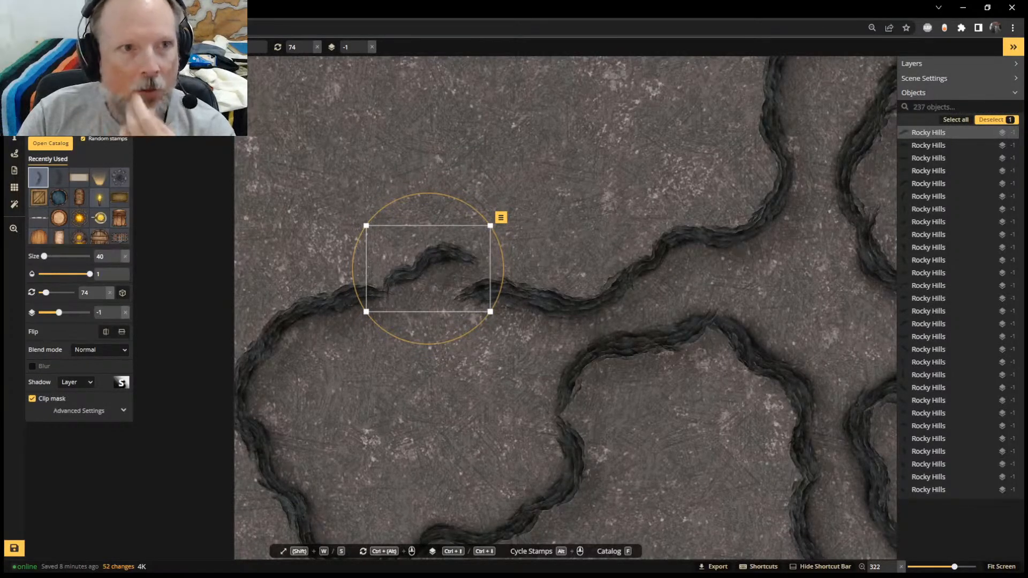
{"action": "left_click", "coordinate": [14, 69]}
{"action": "left_click_drag", "start_coordinate": [438, 259], "coordinate": [416, 277]}
{"action": "left_click_drag", "start_coordinate": [437, 237], "coordinate": [443, 272]}
{"action": "left_click", "coordinate": [418, 279]}
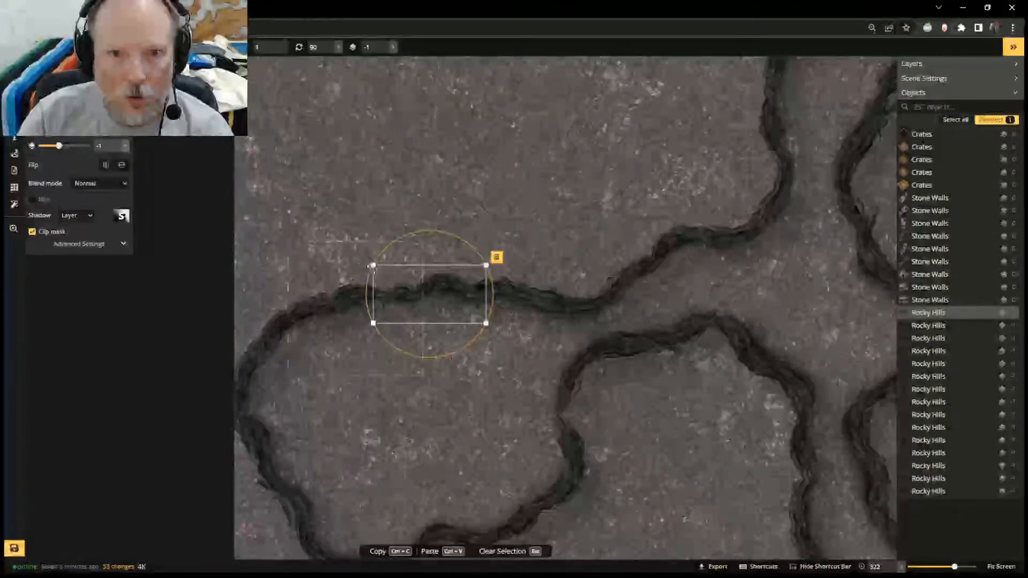
{"action": "left_click_drag", "start_coordinate": [367, 263], "coordinate": [355, 257]}
{"action": "left_click_drag", "start_coordinate": [472, 278], "coordinate": [440, 281]}
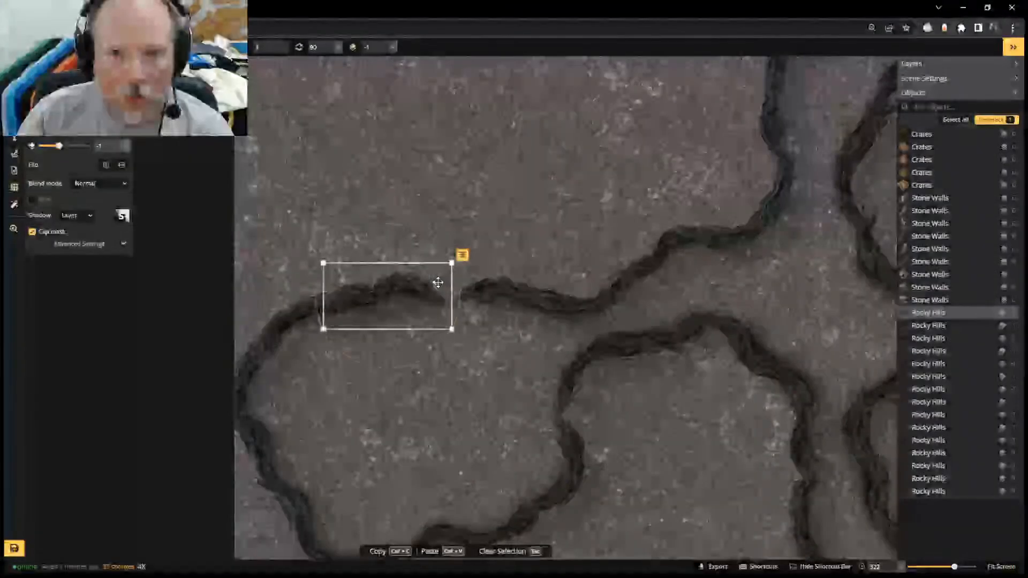
Stamp another Rocky Hills piece, reduce it to size 27 and fit it at 99° into the remaining gap to close the chamber's upper wall
{"action": "left_click", "coordinate": [269, 350]}
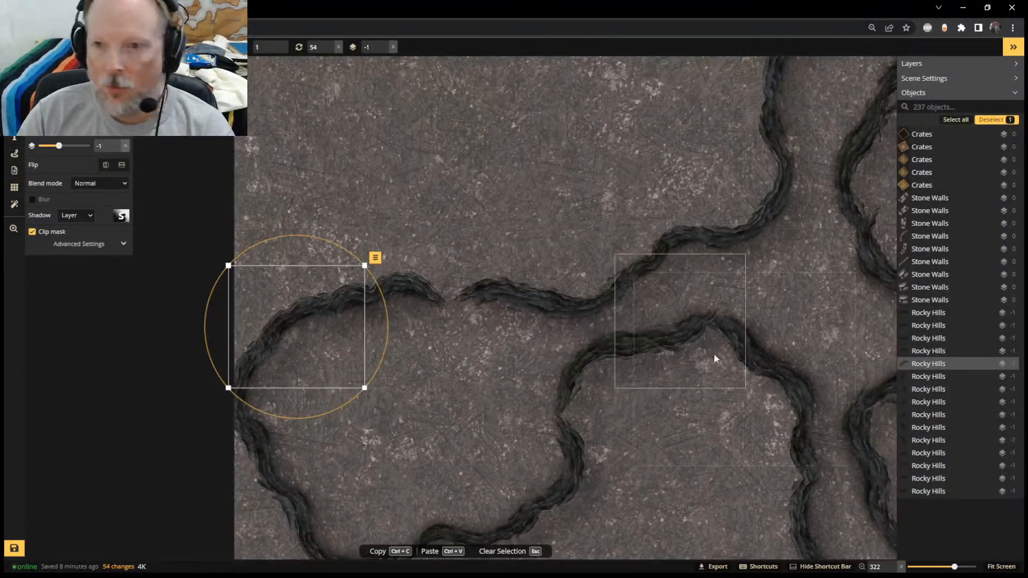
{"action": "left_click", "coordinate": [14, 120]}
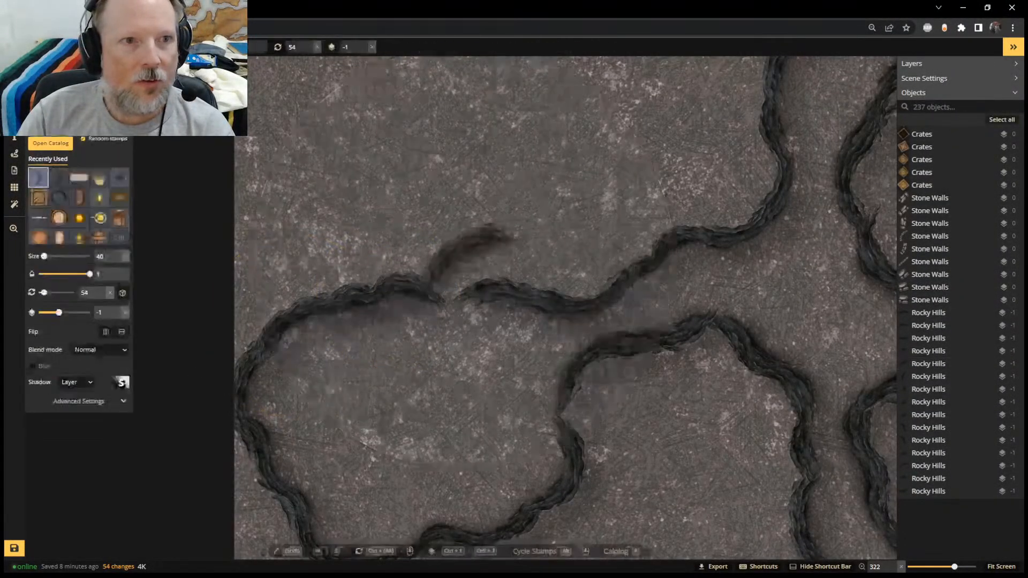
{"action": "left_click", "coordinate": [83, 138]}
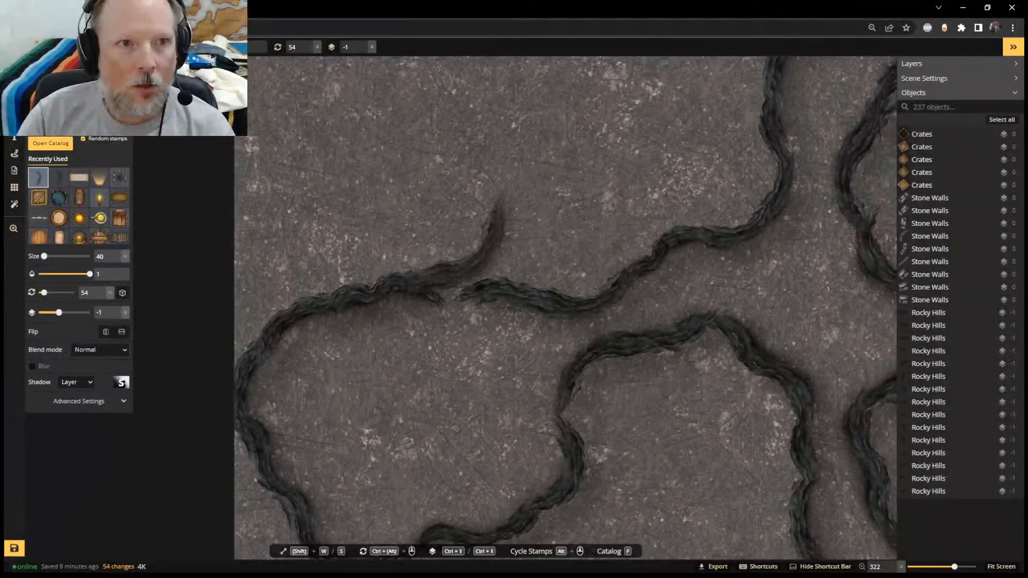
{"action": "left_click", "coordinate": [465, 234]}
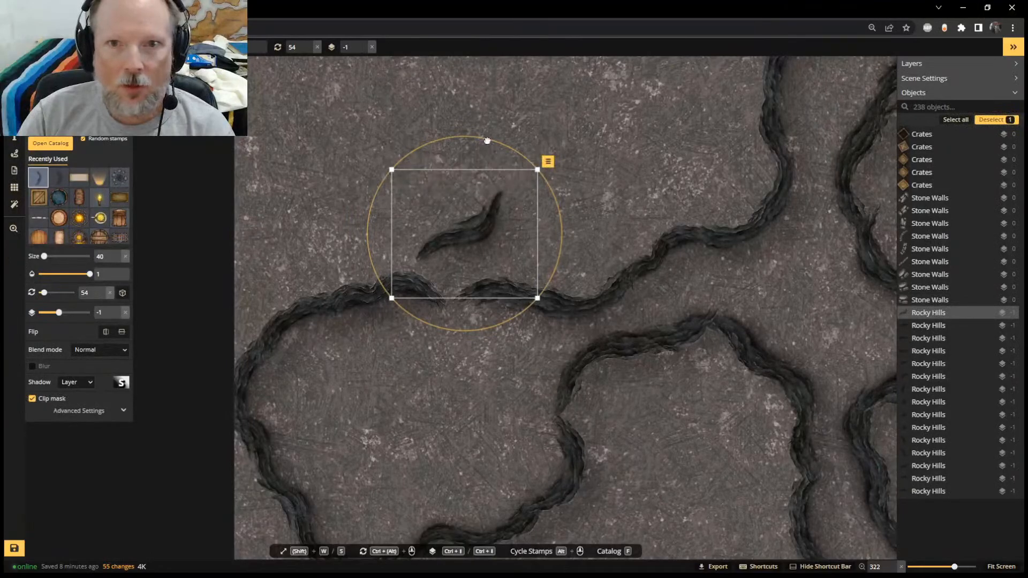
{"action": "left_click_drag", "start_coordinate": [487, 141], "coordinate": [528, 175]}
{"action": "key", "text": "s"}
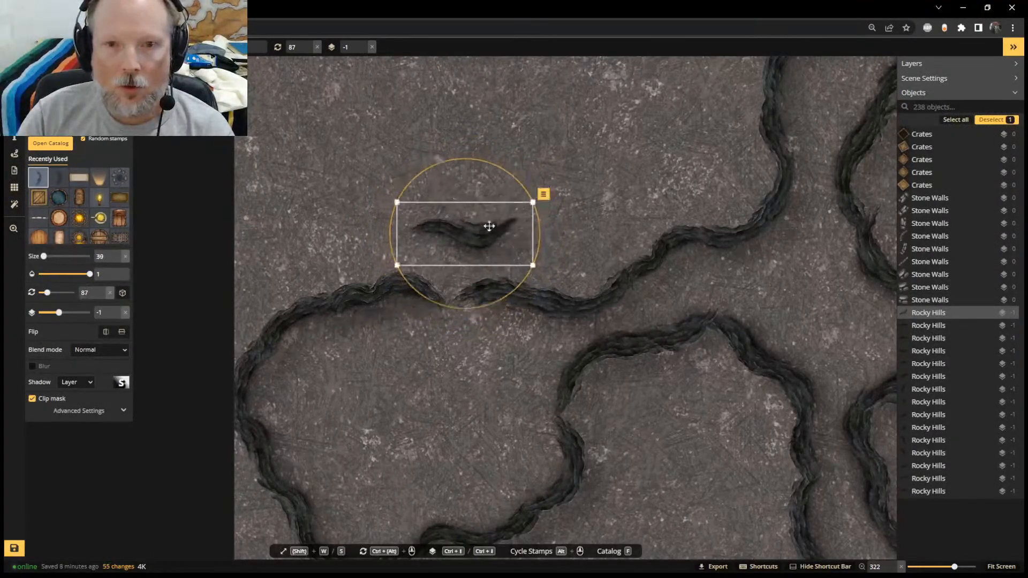
{"action": "key", "text": "s"}
{"action": "key", "text": "s"}
{"action": "key", "text": "s"}
{"action": "key", "text": "s"}
{"action": "key", "text": "s"}
{"action": "key", "text": "s"}
{"action": "key", "text": "s"}
{"action": "key", "text": "s"}
{"action": "key", "text": "s"}
{"action": "key", "text": "s"}
{"action": "key", "text": "s"}
{"action": "key", "text": "s"}
{"action": "left_click_drag", "start_coordinate": [468, 236], "coordinate": [451, 298]}
{"action": "left_click_drag", "start_coordinate": [432, 248], "coordinate": [444, 248]}
{"action": "left_click_drag", "start_coordinate": [460, 308], "coordinate": [462, 306]}
{"action": "scroll", "coordinate": [565, 241], "scroll_direction": "down", "scroll_amount": 3}
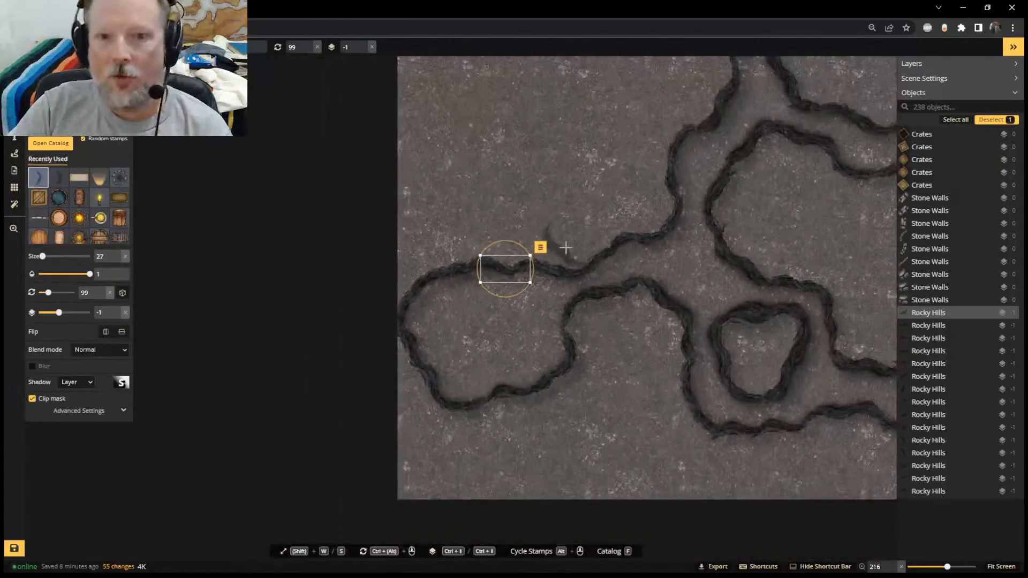
{"action": "scroll", "coordinate": [566, 247], "scroll_direction": "down", "scroll_amount": 2}
{"action": "scroll", "coordinate": [676, 155], "scroll_direction": "up", "scroll_amount": 2}
{"action": "middle_click_drag", "start_coordinate": [676, 156], "coordinate": [343, 210]}
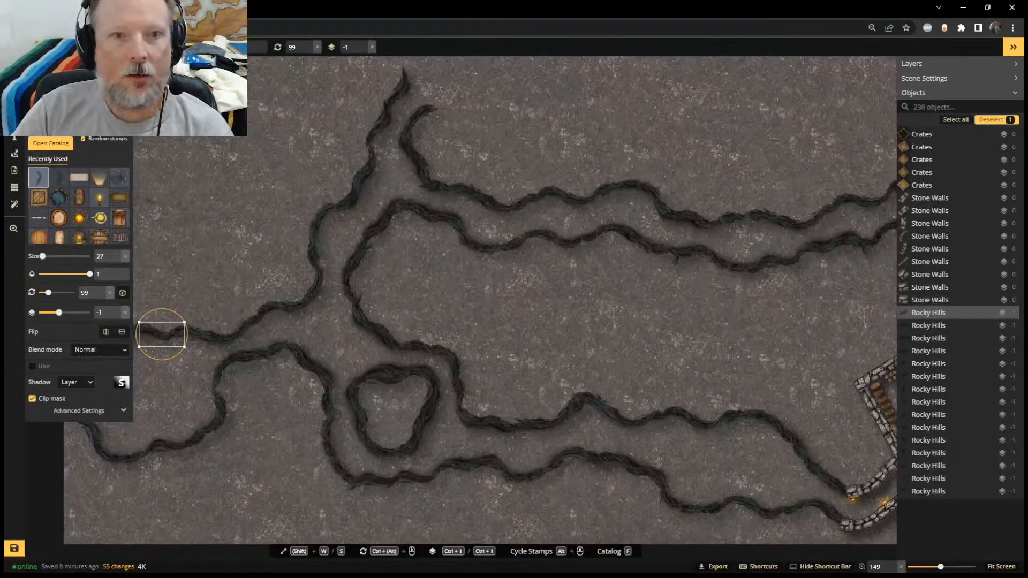
{"action": "key", "text": "b"}
{"action": "key", "text": "Escape"}
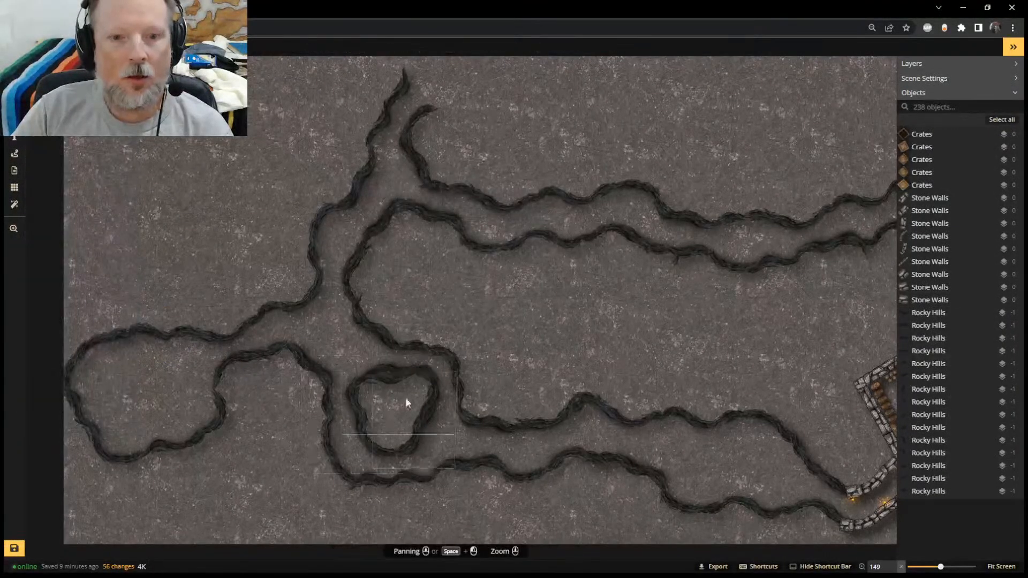
Duplicate the six wall segments of the small loop, shrink the copy to less than half size and place it at the passage junction beside the chamber
{"action": "left_click", "coordinate": [373, 389]}
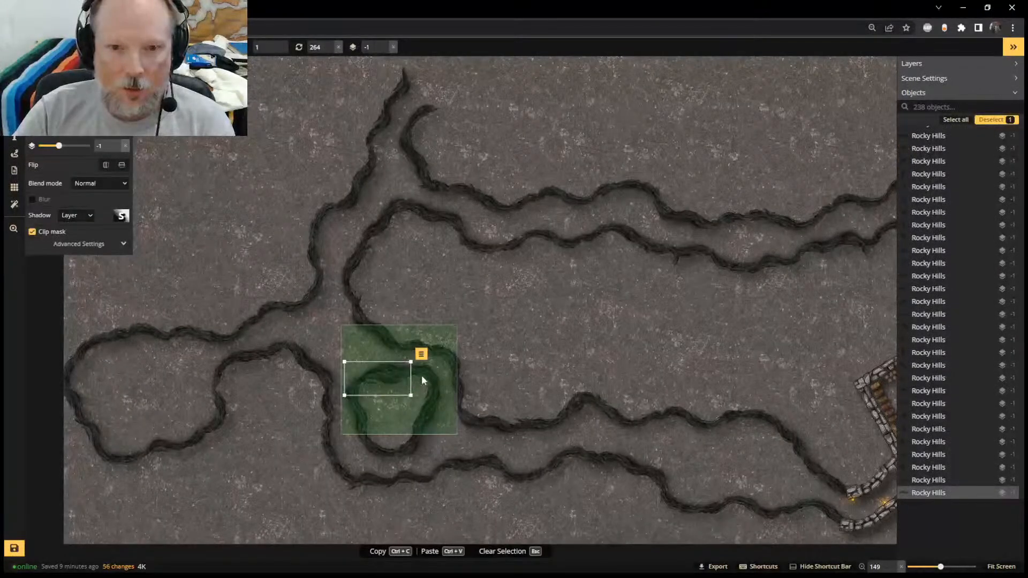
{"action": "left_click", "coordinate": [421, 375], "text": "shift"}
{"action": "left_click", "coordinate": [427, 409], "text": "shift"}
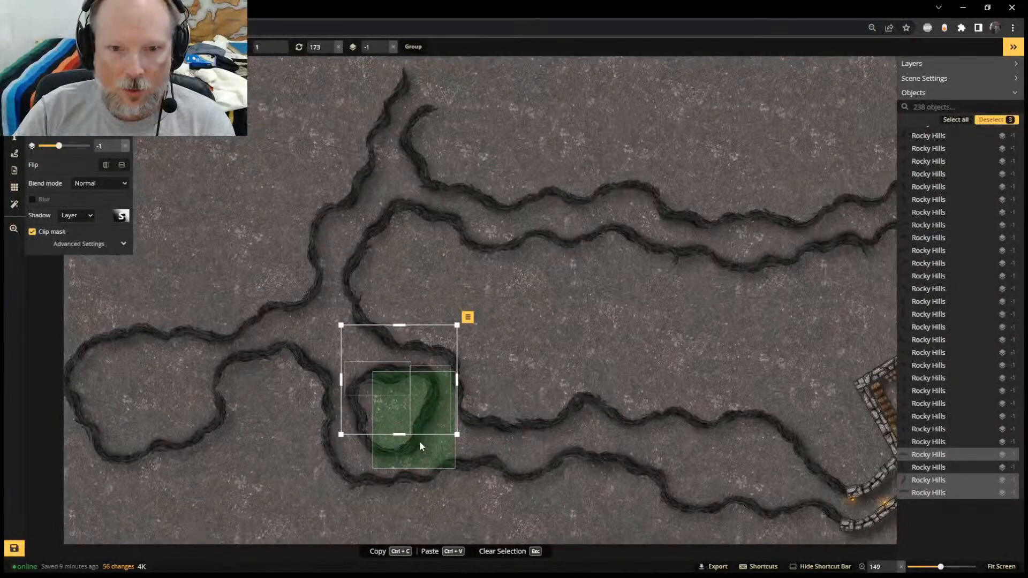
{"action": "left_click", "coordinate": [409, 465], "text": "shift"}
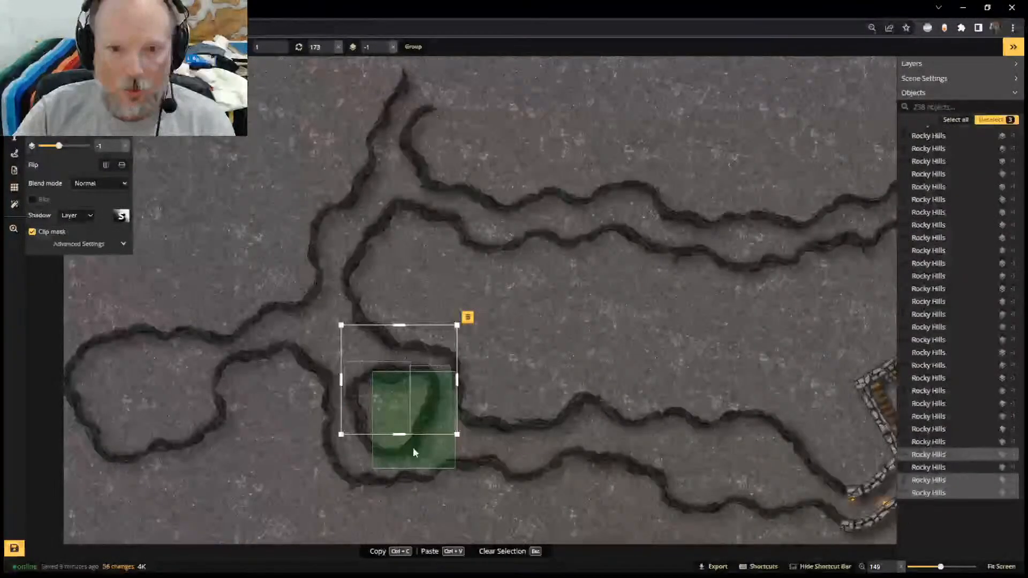
{"action": "left_click", "coordinate": [376, 446], "text": "shift"}
{"action": "left_click", "coordinate": [360, 425], "text": "shift"}
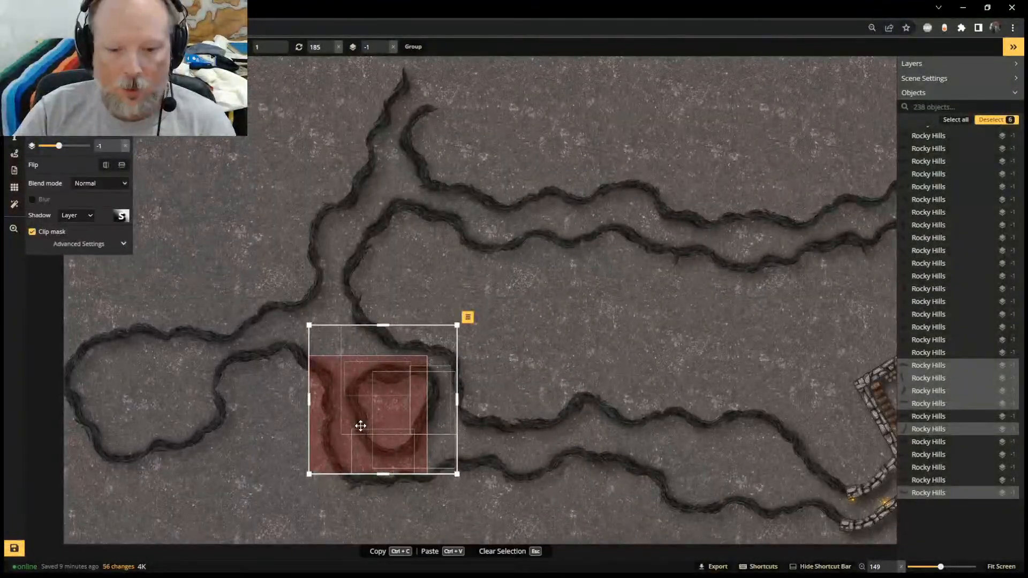
{"action": "key", "text": "ctrl+c"}
{"action": "key", "text": "ctrl+v"}
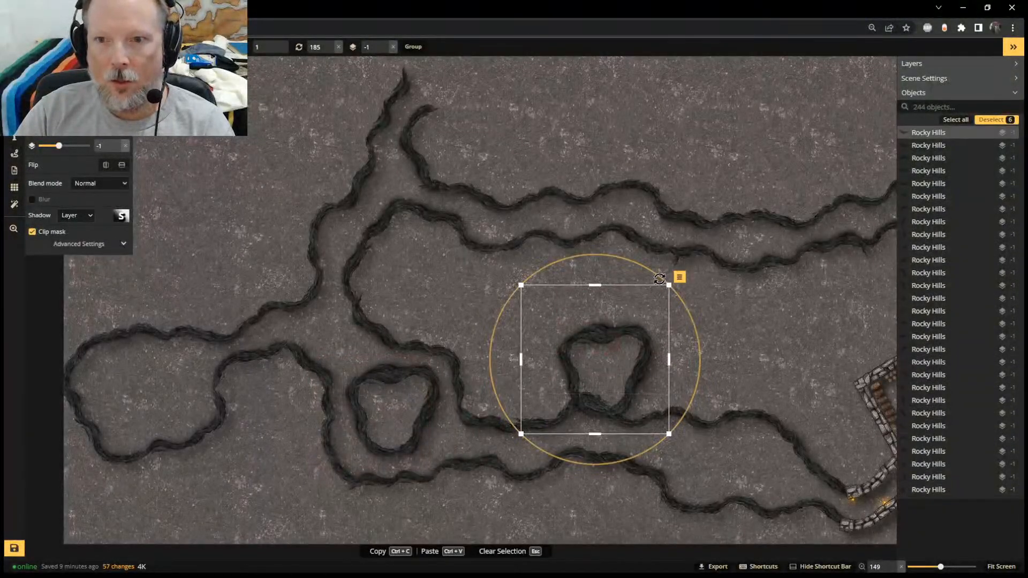
{"action": "left_click_drag", "start_coordinate": [665, 288], "coordinate": [361, 351]}
{"action": "left_click_drag", "start_coordinate": [316, 326], "coordinate": [361, 291]}
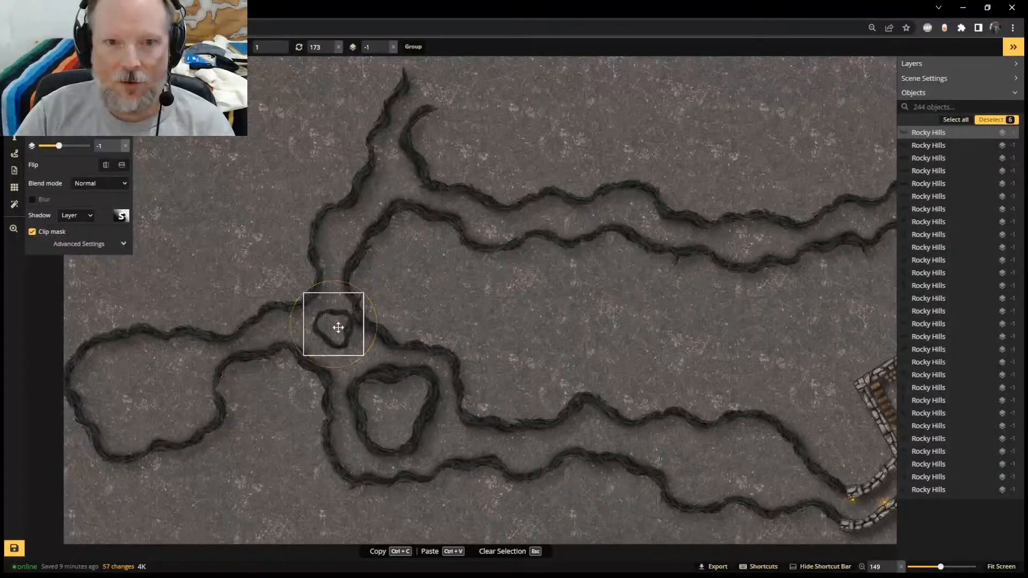
{"action": "left_click_drag", "start_coordinate": [338, 328], "coordinate": [328, 331]}
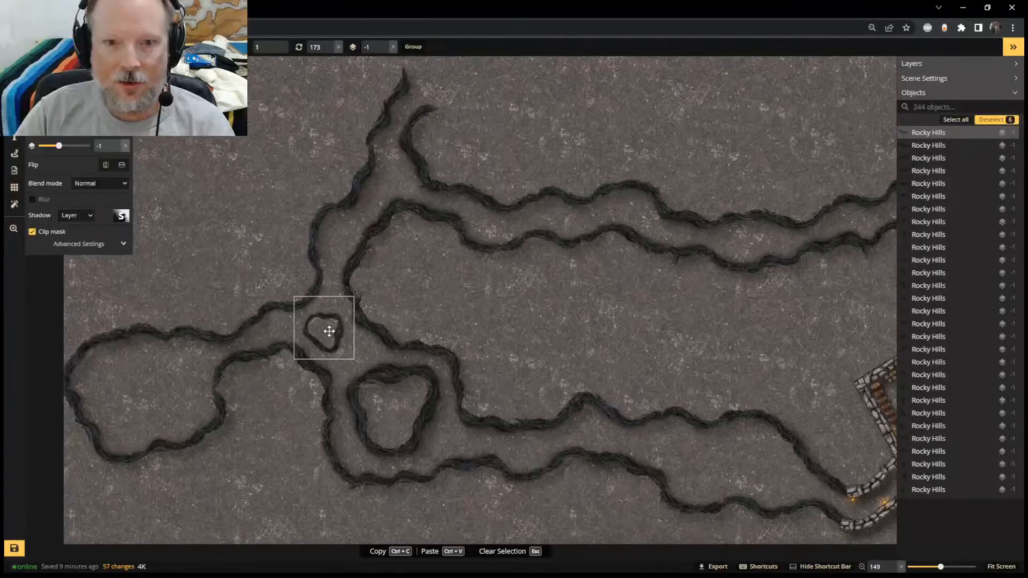
{"action": "left_click_drag", "start_coordinate": [329, 332], "coordinate": [330, 332]}
Duplicate the shrunken loop into the wide right part of the lower passage, reduce it further and rotate it as a small rock pillar
{"action": "key", "text": "ctrl+c"}
{"action": "key", "text": "ctrl+v"}
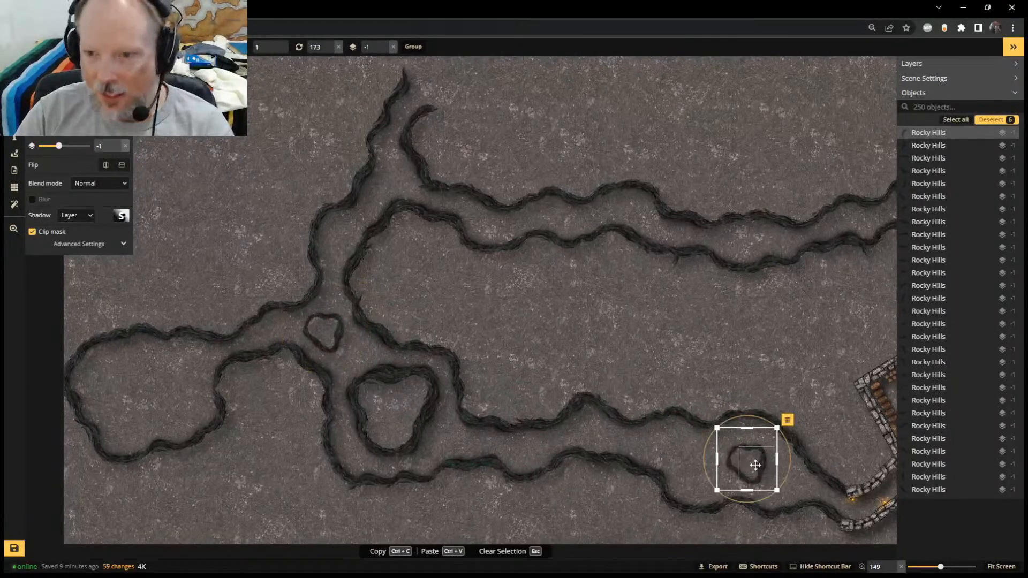
{"action": "scroll", "coordinate": [787, 454], "scroll_direction": "up", "scroll_amount": 5}
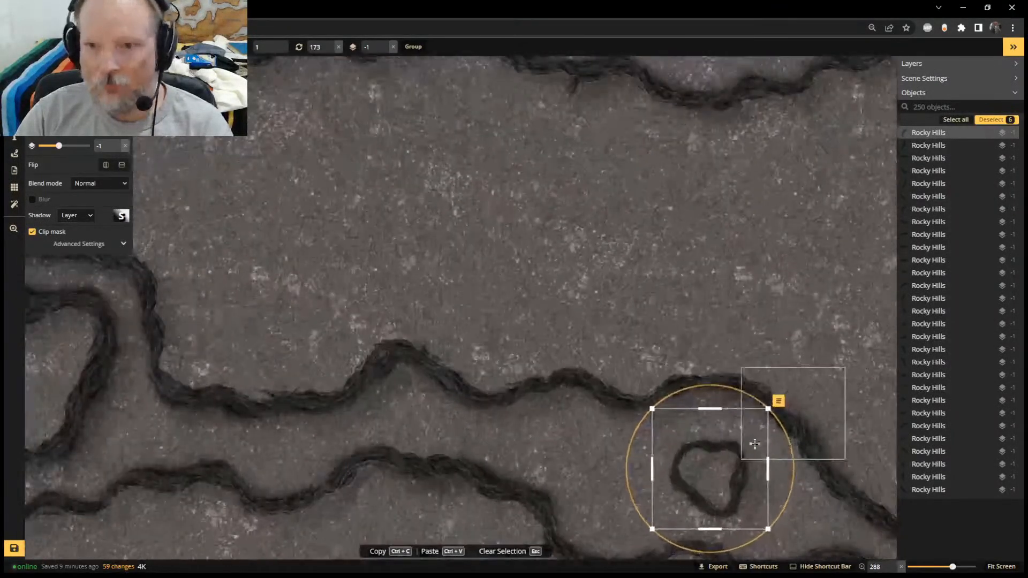
{"action": "left_click_drag", "start_coordinate": [715, 446], "coordinate": [611, 437]}
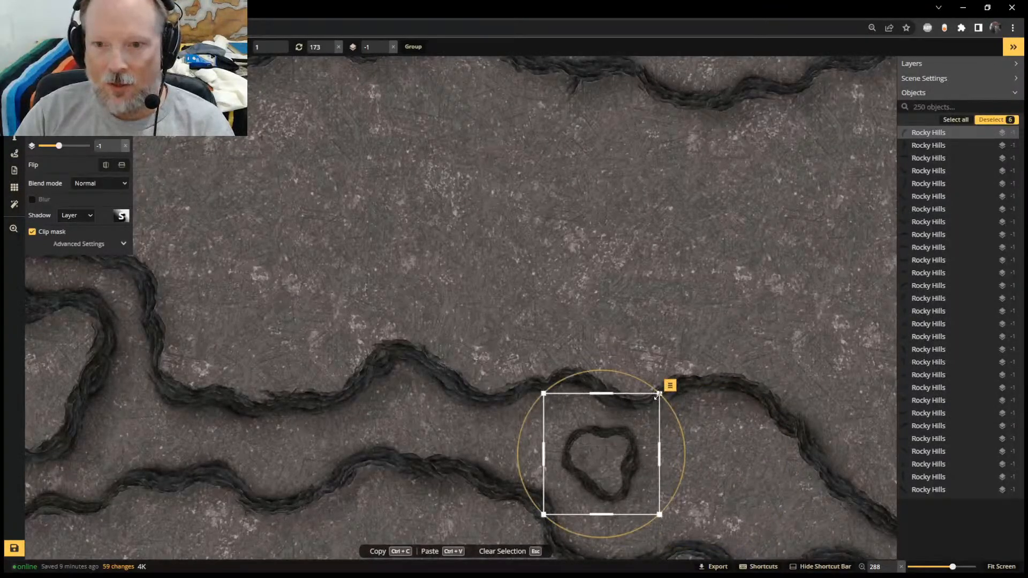
{"action": "left_click_drag", "start_coordinate": [659, 394], "coordinate": [603, 439]}
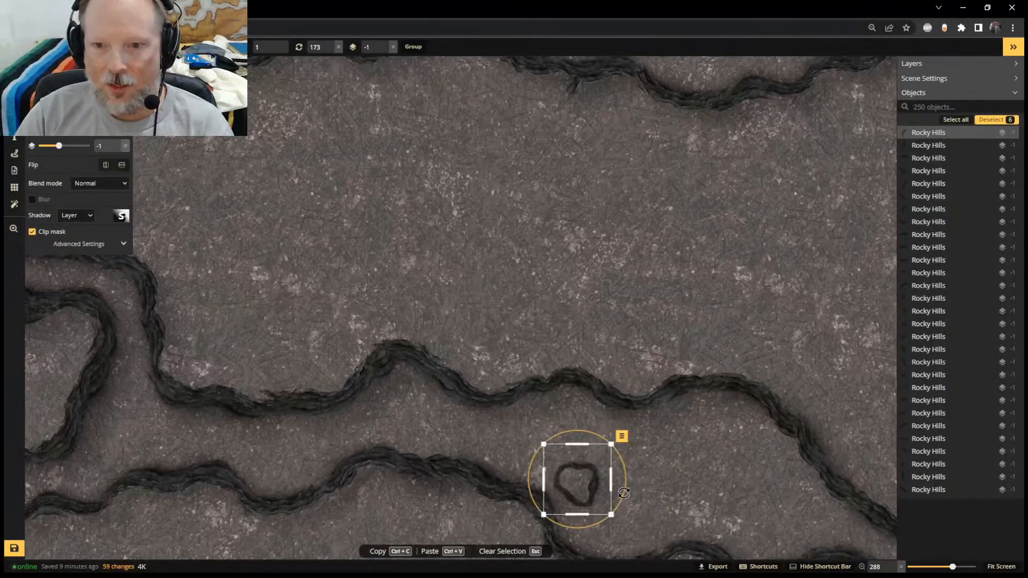
{"action": "left_click_drag", "start_coordinate": [623, 492], "coordinate": [594, 440]}
Duplicate the small rock pillar, place the copy just below and right of it, rotate it and enlarge it slightly
{"action": "key", "text": "ctrl+c"}
{"action": "key", "text": "ctrl+v"}
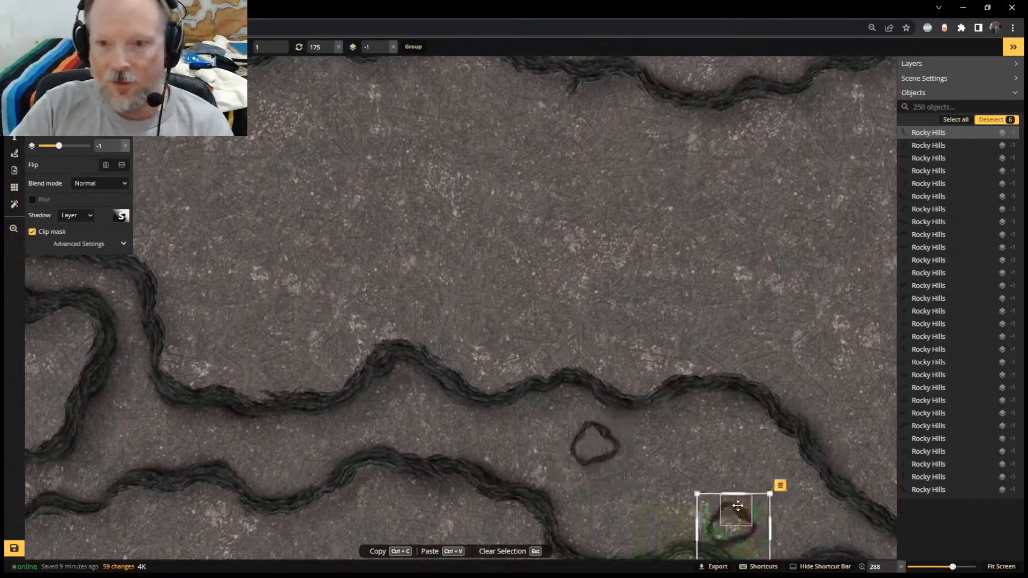
{"action": "scroll", "coordinate": [738, 506], "scroll_direction": "down", "scroll_amount": 2}
{"action": "left_click_drag", "start_coordinate": [741, 495], "coordinate": [707, 446]}
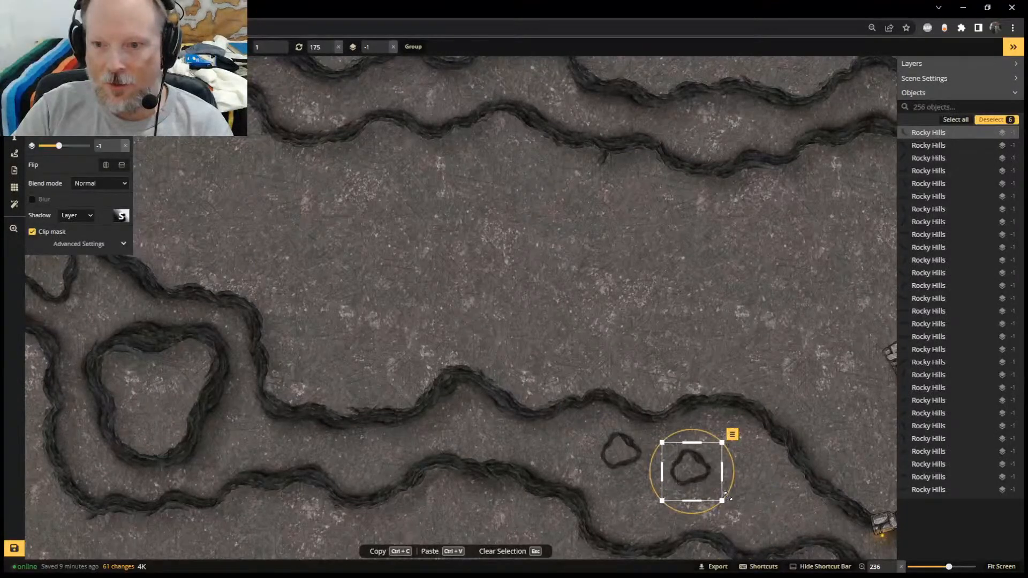
{"action": "left_click_drag", "start_coordinate": [730, 496], "coordinate": [699, 470]}
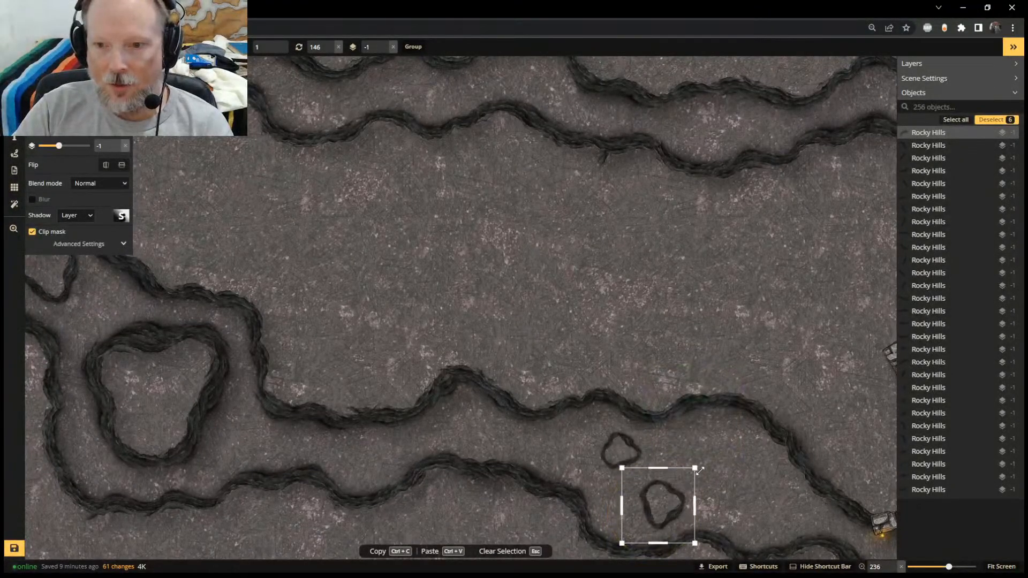
Add two more copies of the rock pillar: a smaller one near the upper wall and a rotated one right of the largest pillar
{"action": "key", "text": "ctrl+v"}
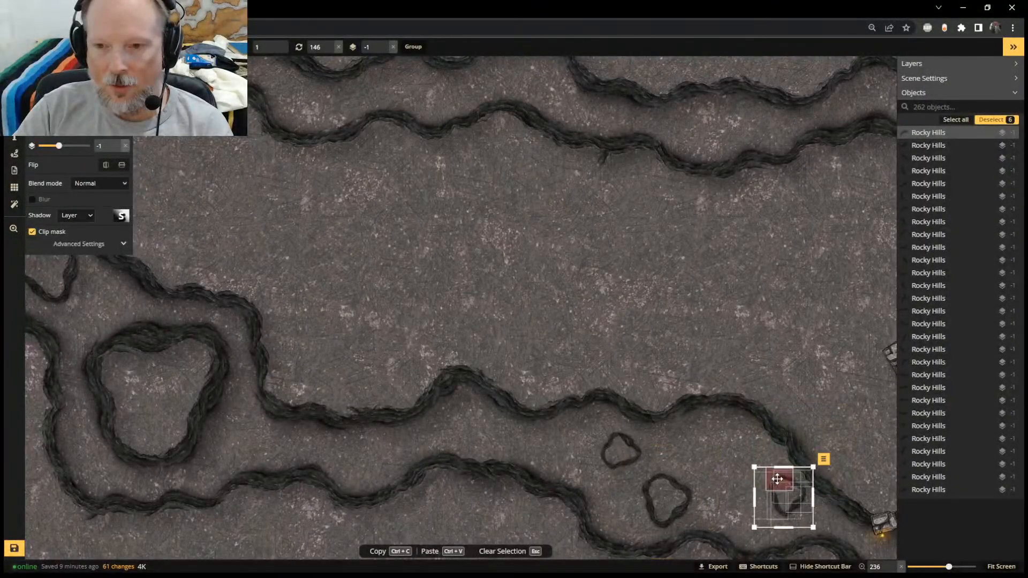
{"action": "left_click_drag", "start_coordinate": [778, 478], "coordinate": [688, 439]}
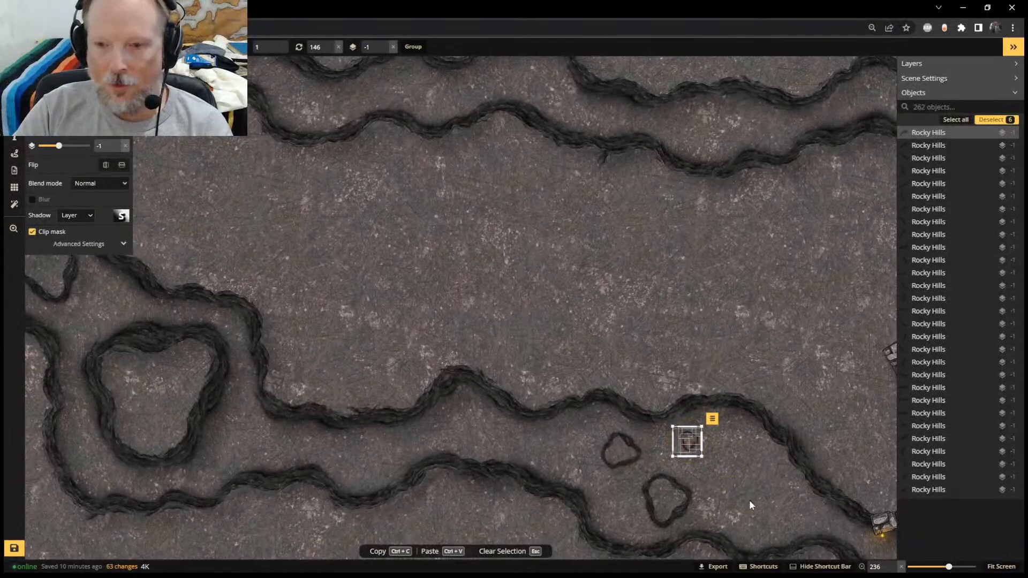
{"action": "key", "text": "ctrl+v"}
{"action": "left_click_drag", "start_coordinate": [766, 492], "coordinate": [729, 507]}
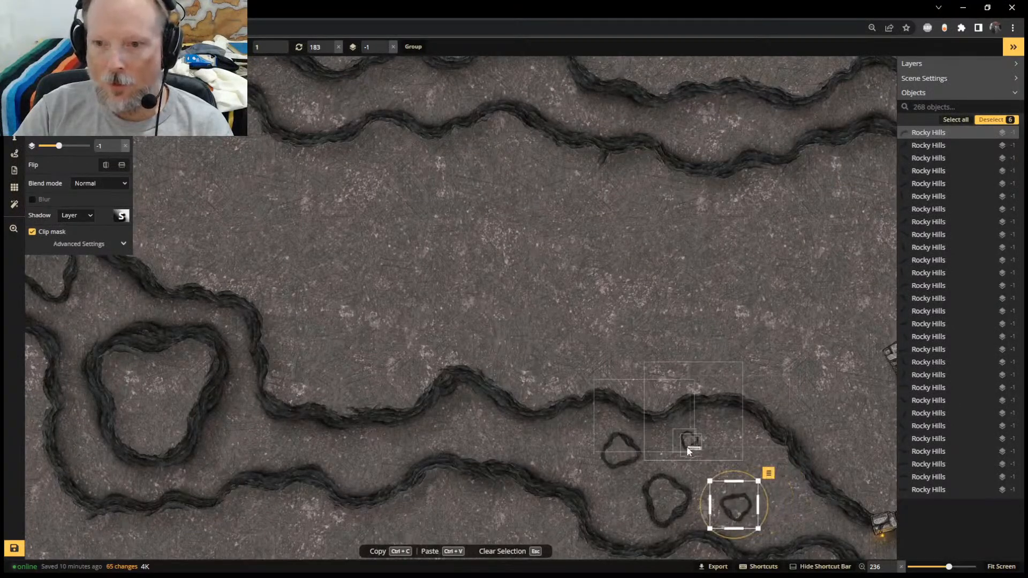
{"action": "left_click", "coordinate": [691, 443]}
{"action": "left_click_drag", "start_coordinate": [796, 445], "coordinate": [785, 467]}
{"action": "key", "text": "Escape"}
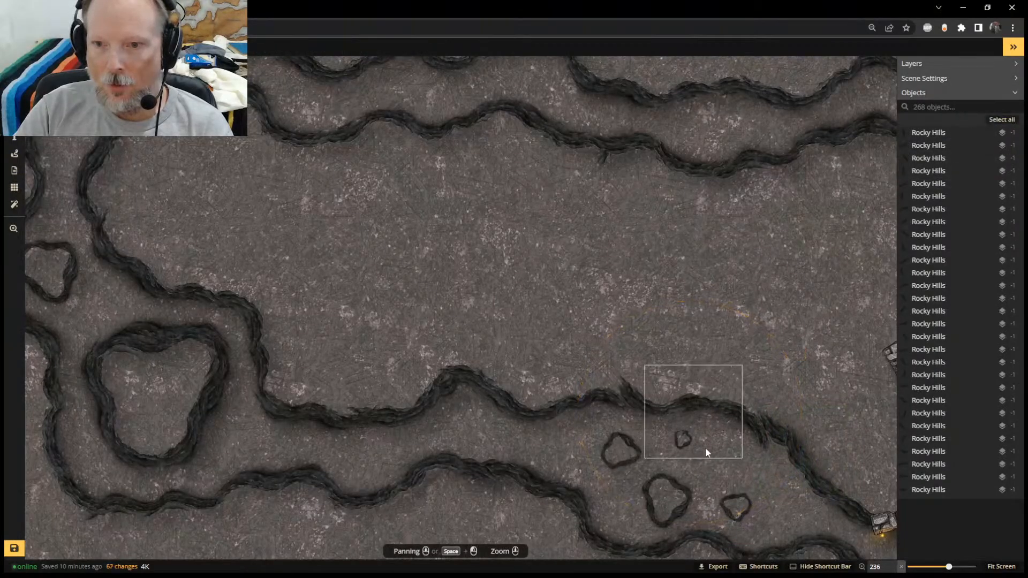
{"action": "key", "text": "ctrl+z"}
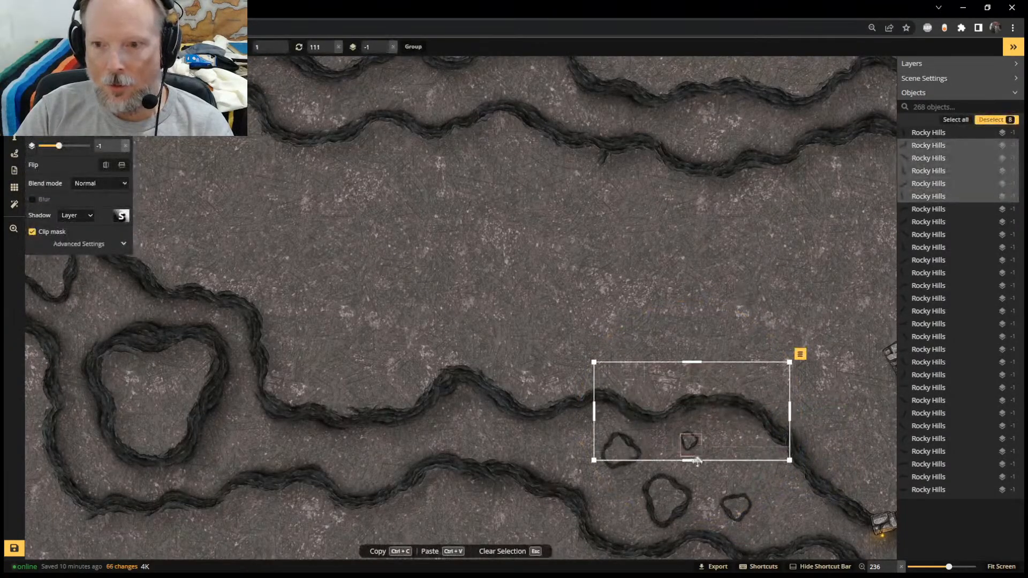
{"action": "left_click", "coordinate": [707, 450]}
{"action": "left_click", "coordinate": [717, 291]}
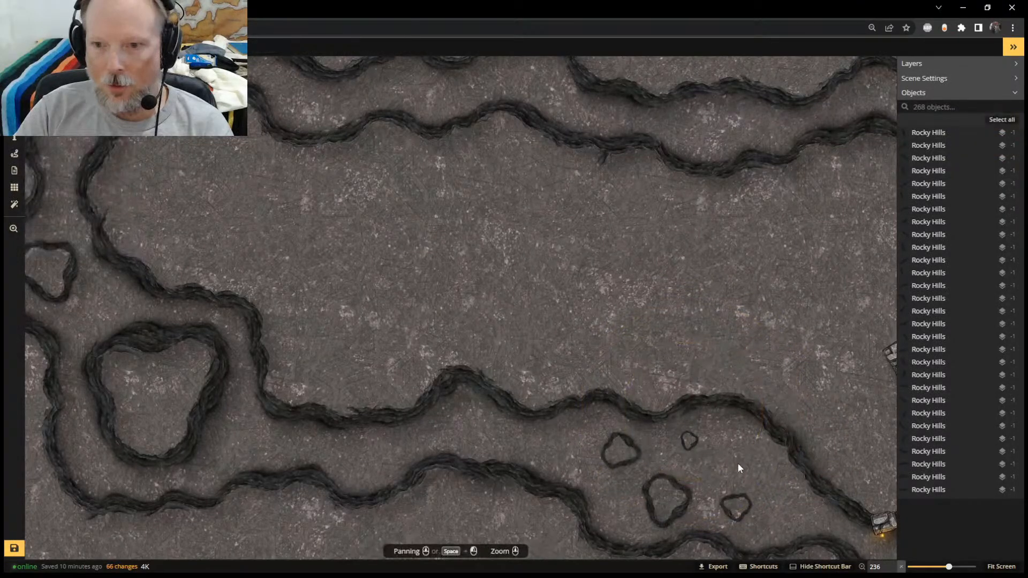
Select only the smallest pillar, without the adjacent wall segments, rotate it and shift it right along the upper wall
{"action": "left_click", "coordinate": [681, 442]}
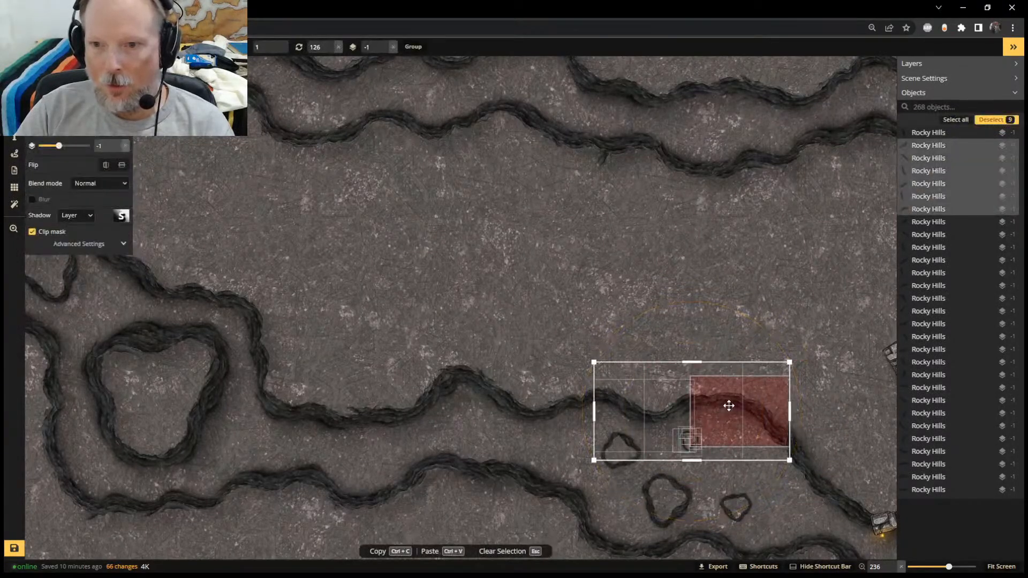
{"action": "left_click", "coordinate": [728, 405], "text": "shift"}
{"action": "left_click", "coordinate": [686, 403], "text": "shift"}
{"action": "left_click", "coordinate": [645, 405], "text": "shift"}
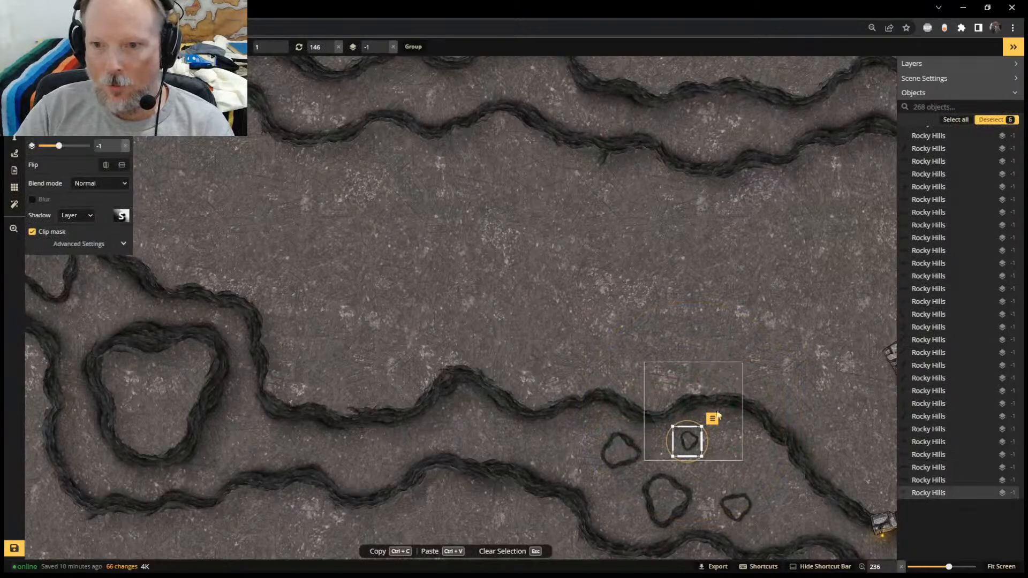
{"action": "mouse_move", "coordinate": [709, 445]}
{"action": "left_mouse_down"}
{"action": "mouse_move", "coordinate": [703, 468]}
{"action": "mouse_move", "coordinate": [740, 449]}
{"action": "mouse_move", "coordinate": [770, 469]}
{"action": "mouse_move", "coordinate": [783, 499]}
{"action": "mouse_move", "coordinate": [780, 477]}
{"action": "mouse_move", "coordinate": [730, 432]}
{"action": "mouse_move", "coordinate": [721, 440]}
{"action": "left_mouse_up"}
Duplicate the smallest pillar and place the rotated copy at the far right of the pillar group, near the lower wall
{"action": "left_click", "coordinate": [680, 503]}
{"action": "left_click", "coordinate": [767, 514]}
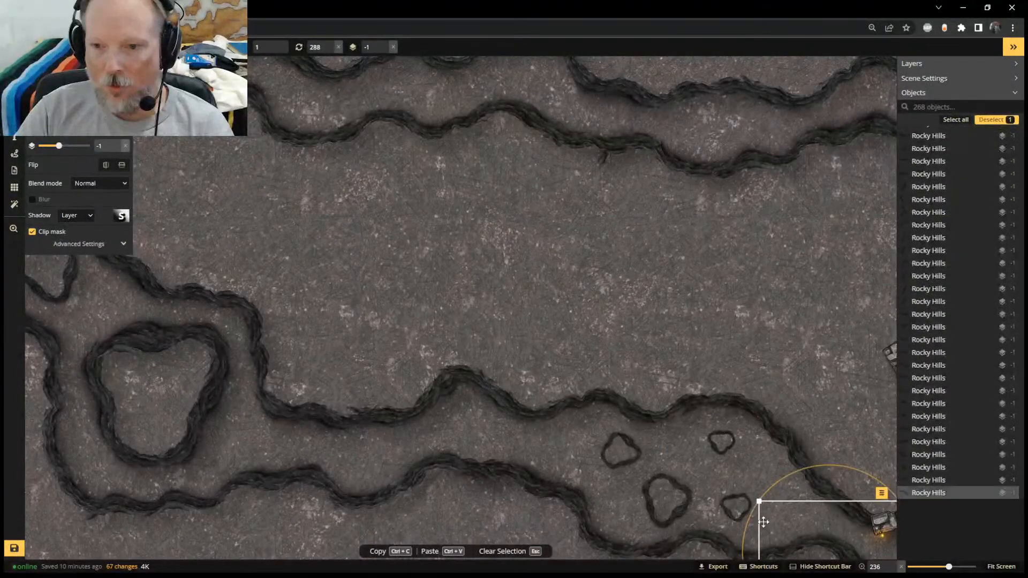
{"action": "key", "text": "ctrl+v"}
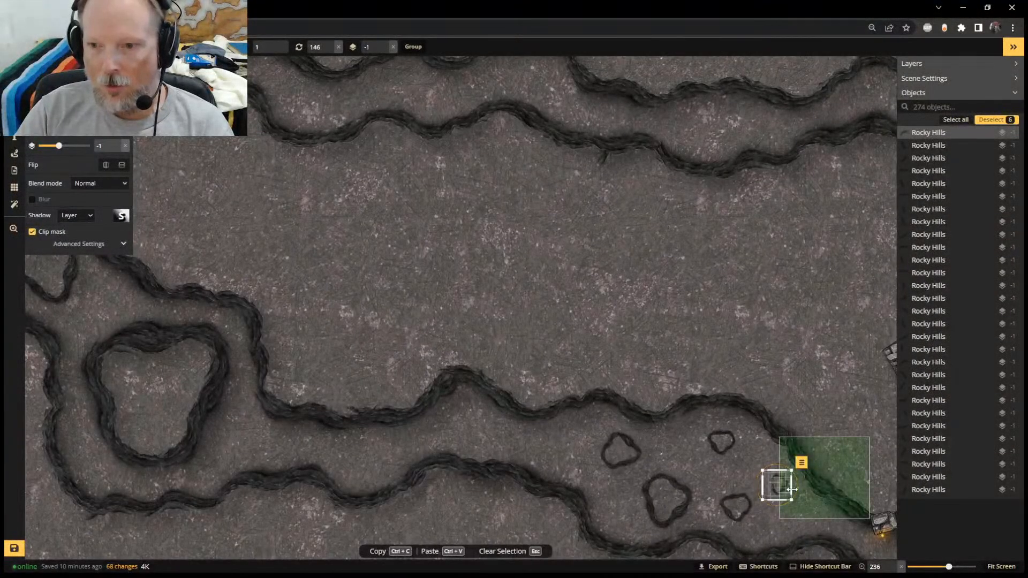
{"action": "scroll", "coordinate": [792, 489], "scroll_direction": "up", "scroll_amount": 2, "text": "alt"}
{"action": "scroll", "coordinate": [792, 490], "scroll_direction": "down", "scroll_amount": 2, "text": "alt"}
{"action": "scroll", "coordinate": [763, 361], "scroll_direction": "down", "scroll_amount": 2}
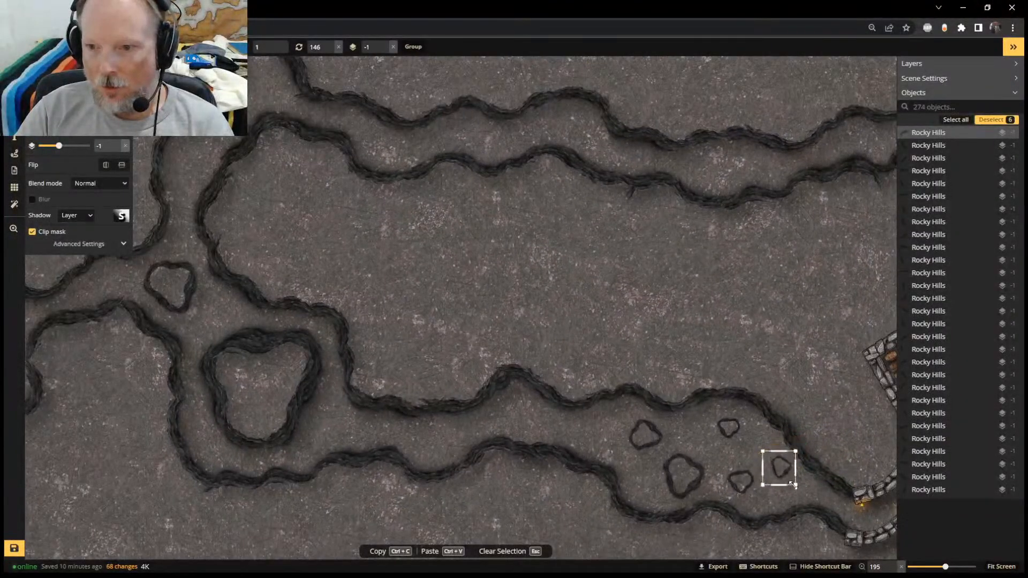
{"action": "left_click_drag", "start_coordinate": [791, 448], "coordinate": [781, 482]}
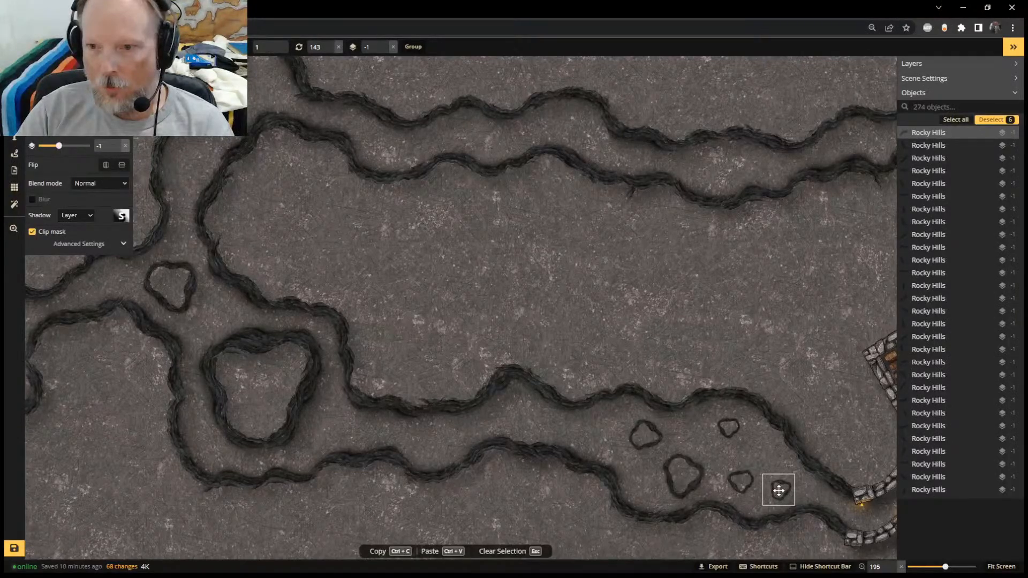
{"action": "left_click", "coordinate": [800, 337]}
Duplicate the 27 wall segments of the upper horizontal passage and place the copy in the empty area above it
{"action": "scroll", "coordinate": [800, 338], "scroll_direction": "down", "scroll_amount": 5}
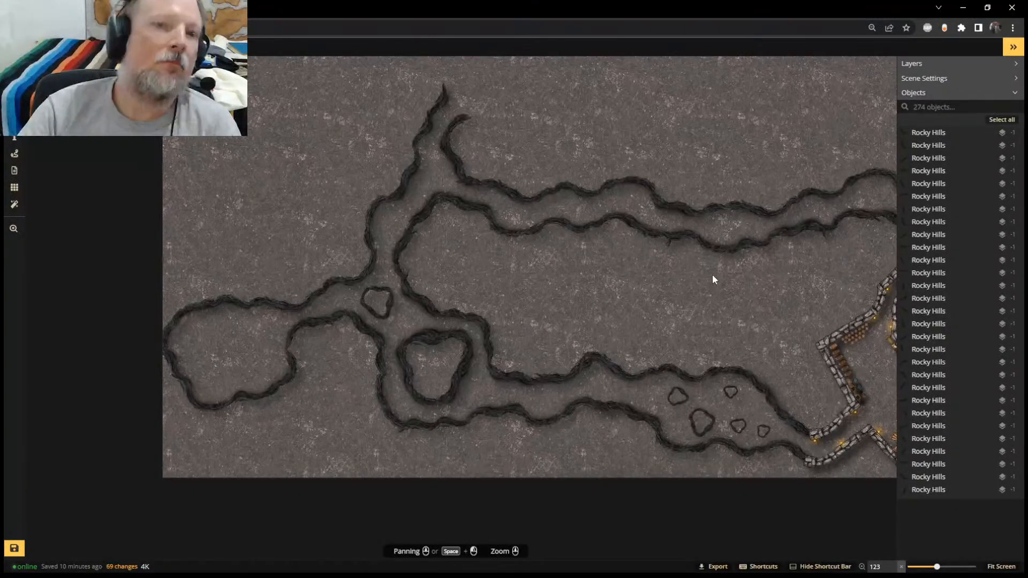
{"action": "scroll", "coordinate": [553, 227], "scroll_direction": "down", "scroll_amount": 5}
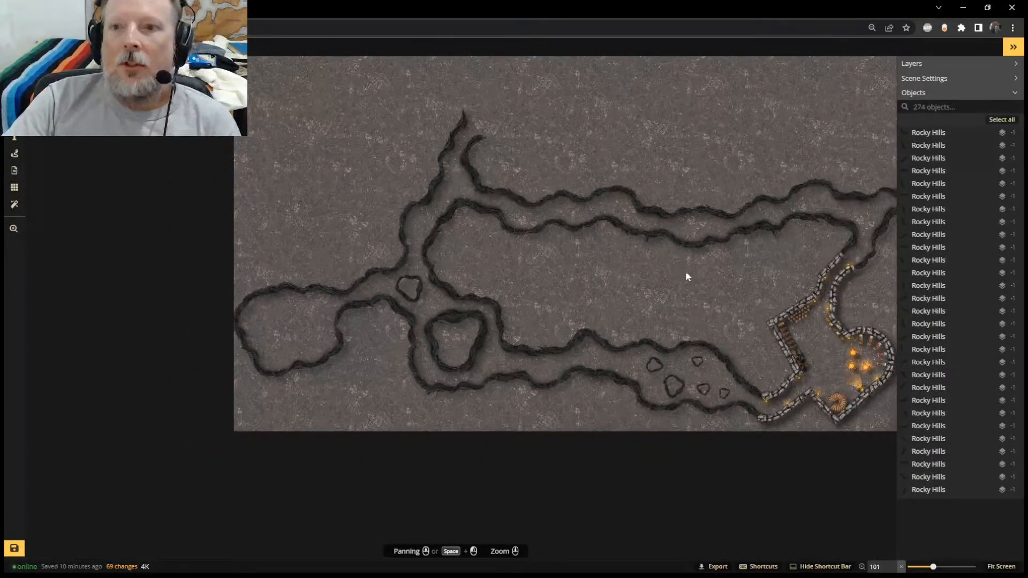
{"action": "scroll", "coordinate": [641, 195], "scroll_direction": "up", "scroll_amount": 4}
{"action": "middle_click_drag", "start_coordinate": [695, 146], "coordinate": [464, 291]}
{"action": "scroll", "coordinate": [465, 294], "scroll_direction": "down", "scroll_amount": 4}
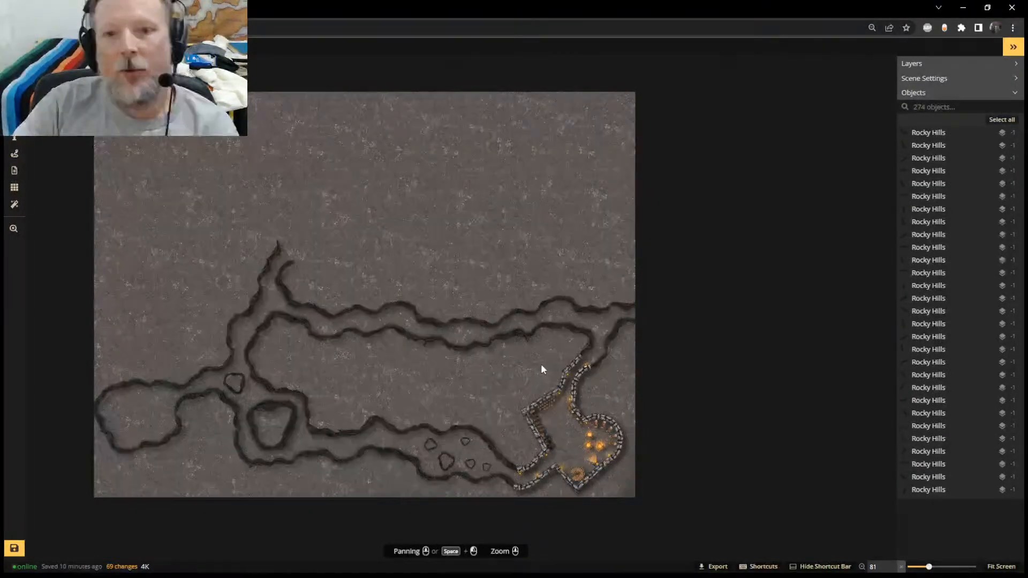
{"action": "left_click_drag", "start_coordinate": [542, 368], "coordinate": [323, 294]}
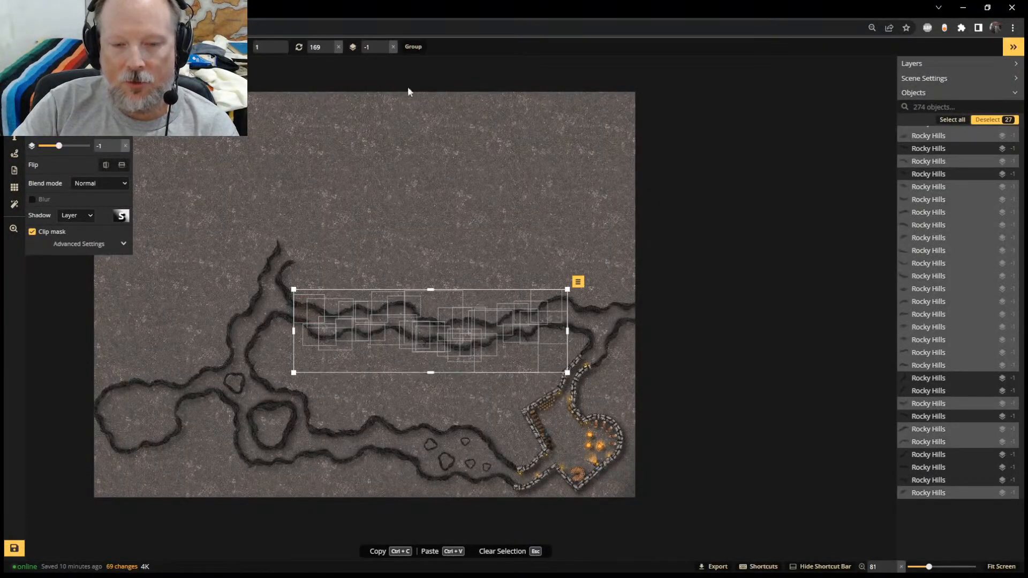
{"action": "key", "text": "ctrl+c"}
{"action": "key", "text": "ctrl+v"}
{"action": "left_click_drag", "start_coordinate": [447, 258], "coordinate": [448, 257]}
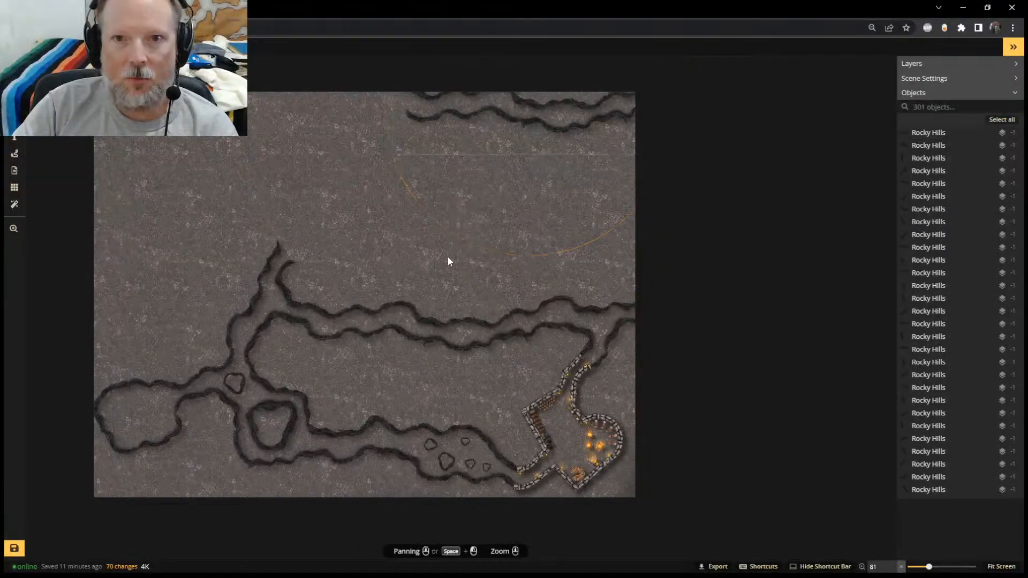
{"action": "key", "text": "ctrl+z"}
{"action": "key", "text": "ctrl+v"}
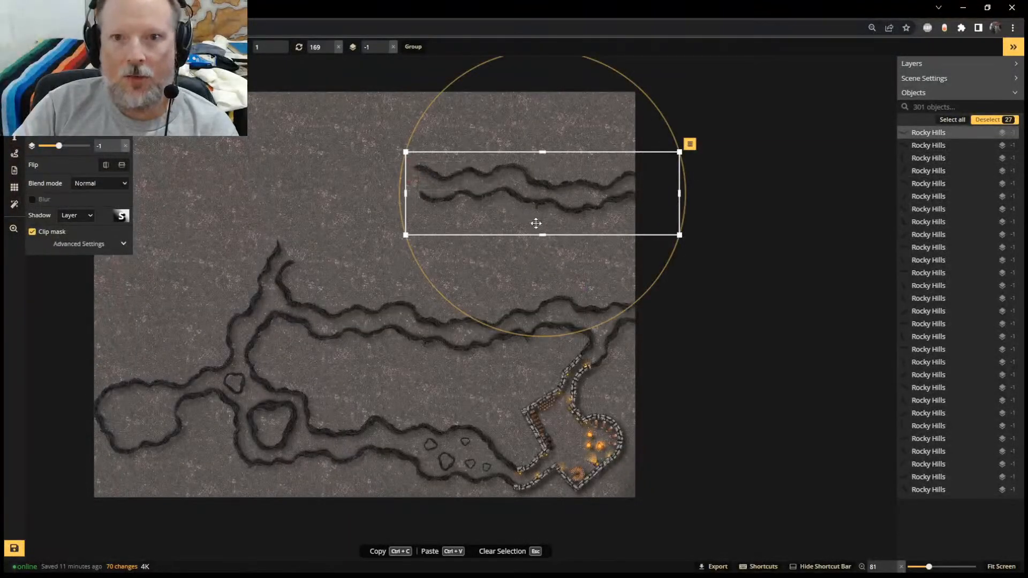
{"action": "left_click_drag", "start_coordinate": [581, 183], "coordinate": [498, 203]}
Rotate the copied passage so it climbs to the upper right, and join its lower end to the open passage in the upper left
{"action": "left_click_drag", "start_coordinate": [381, 100], "coordinate": [476, 297]}
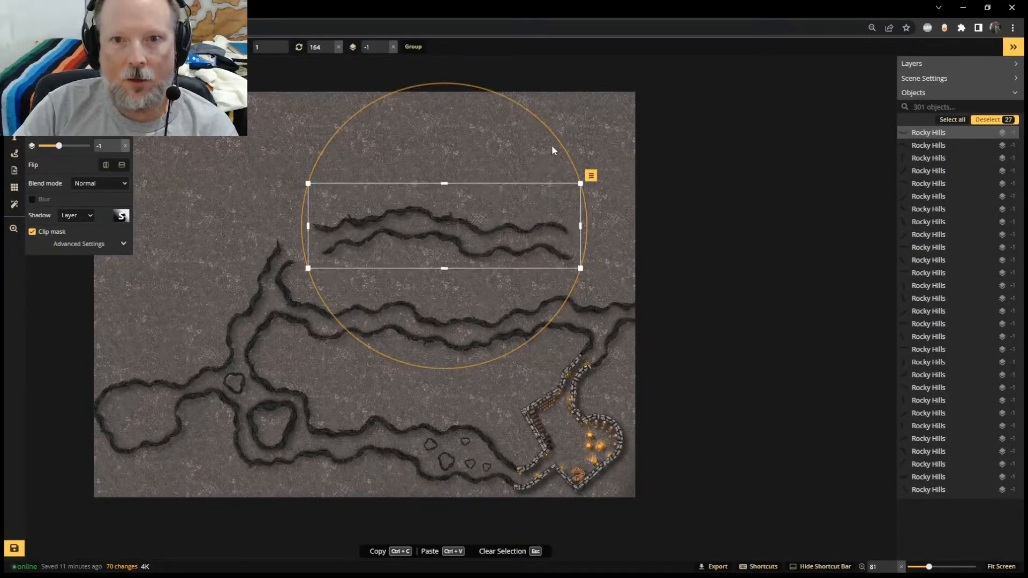
{"action": "left_click_drag", "start_coordinate": [560, 139], "coordinate": [541, 118]}
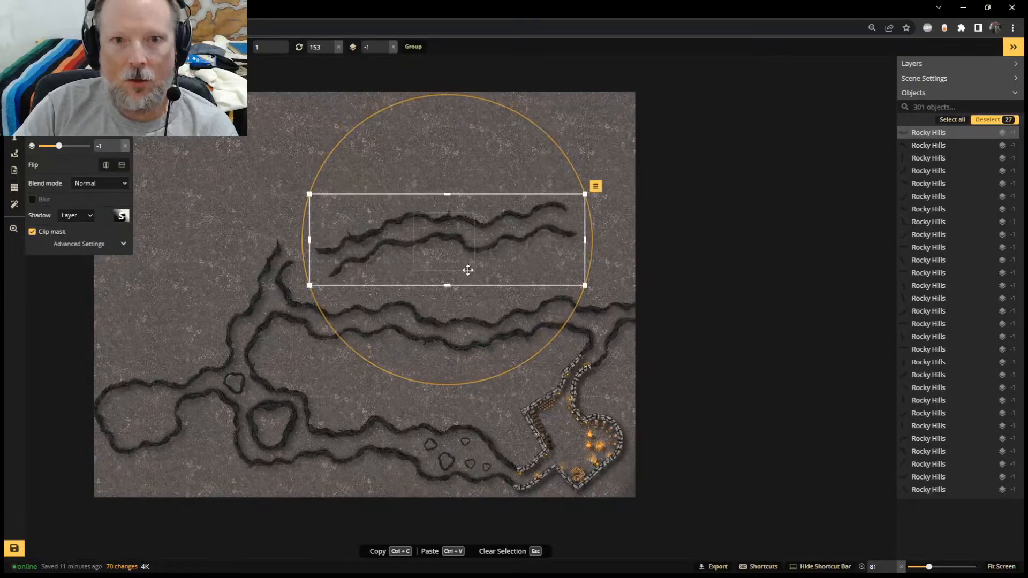
{"action": "left_click_drag", "start_coordinate": [468, 269], "coordinate": [427, 261]}
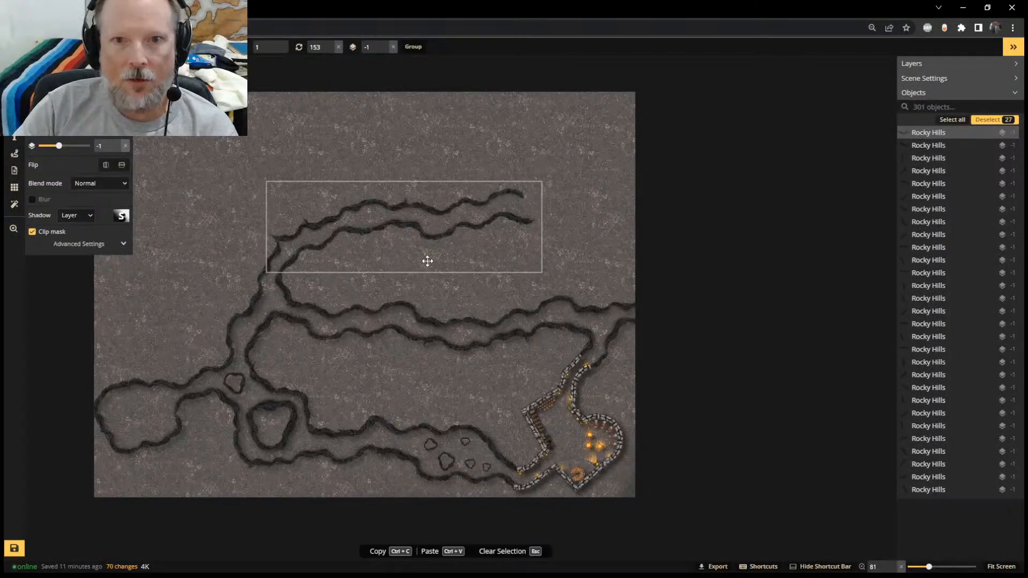
{"action": "left_click_drag", "start_coordinate": [427, 261], "coordinate": [427, 261]}
{"action": "left_click_drag", "start_coordinate": [520, 153], "coordinate": [494, 122]}
{"action": "left_click_drag", "start_coordinate": [455, 273], "coordinate": [432, 234]}
{"action": "scroll", "coordinate": [393, 233], "scroll_direction": "up", "scroll_amount": 5}
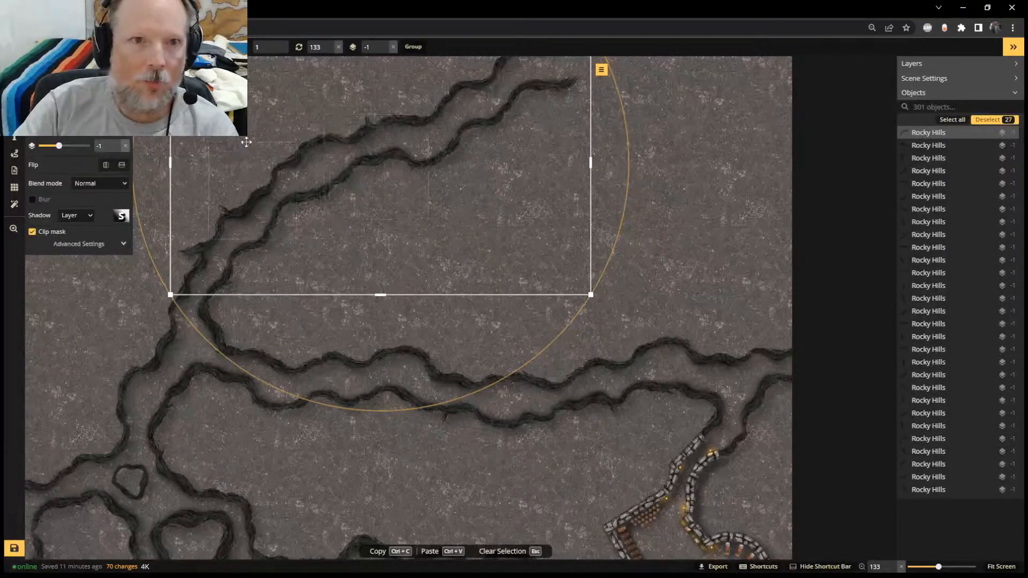
{"action": "left_click", "coordinate": [695, 225]}
Delete the wall segment that sticks out of the outer wall where the copied passage meets the original one
{"action": "scroll", "coordinate": [236, 236], "scroll_direction": "down", "scroll_amount": 2}
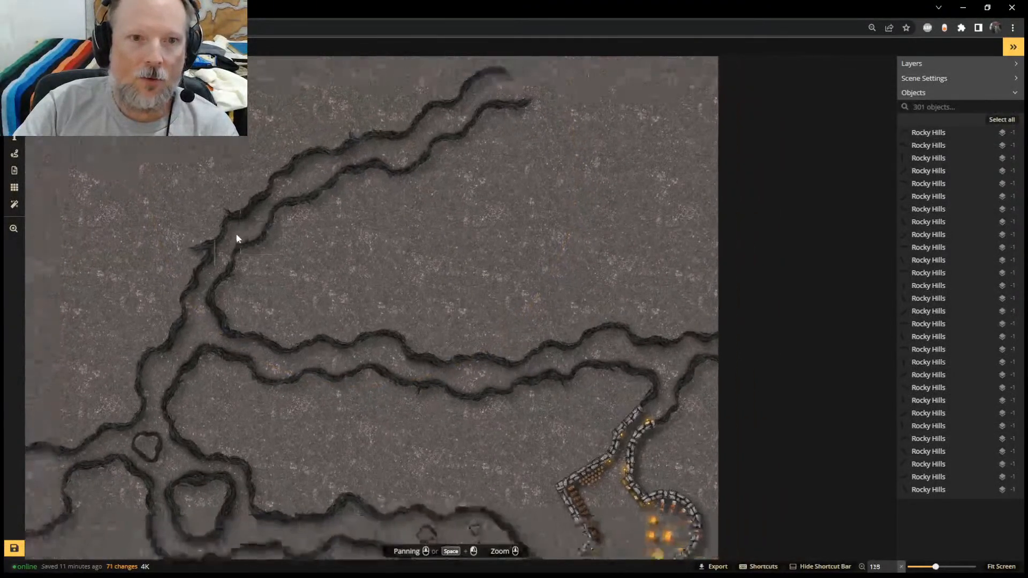
{"action": "scroll", "coordinate": [236, 236], "scroll_direction": "up", "scroll_amount": 2}
{"action": "middle_click_drag", "start_coordinate": [105, 179], "coordinate": [307, 187]}
{"action": "left_click", "coordinate": [416, 250]}
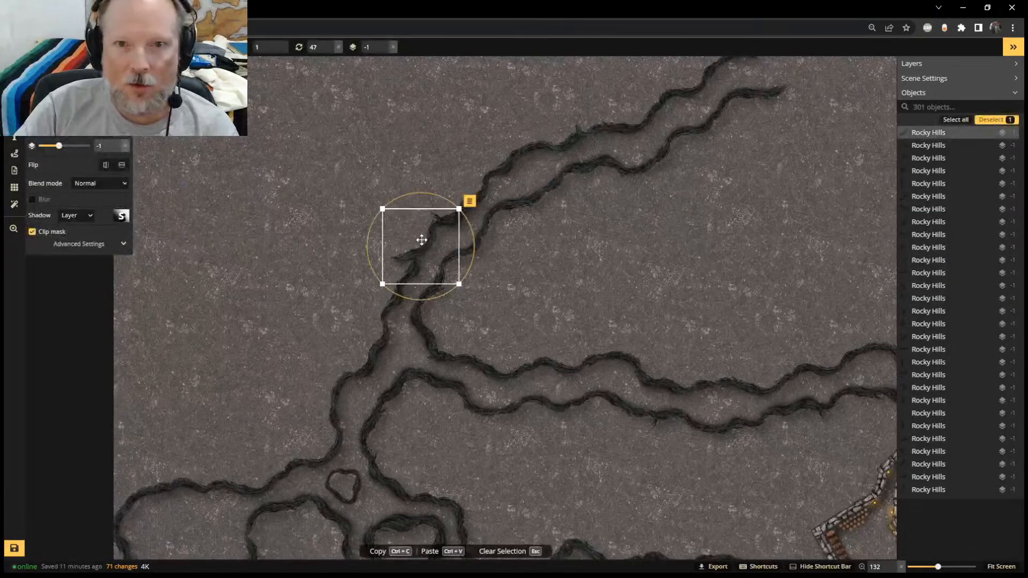
{"action": "key", "text": "Delete"}
Duplicate the tapered end segment of the outer wall, rotate it to 38° and fit it against the copied passage's lower end
{"action": "scroll", "coordinate": [419, 287], "scroll_direction": "up", "scroll_amount": 2}
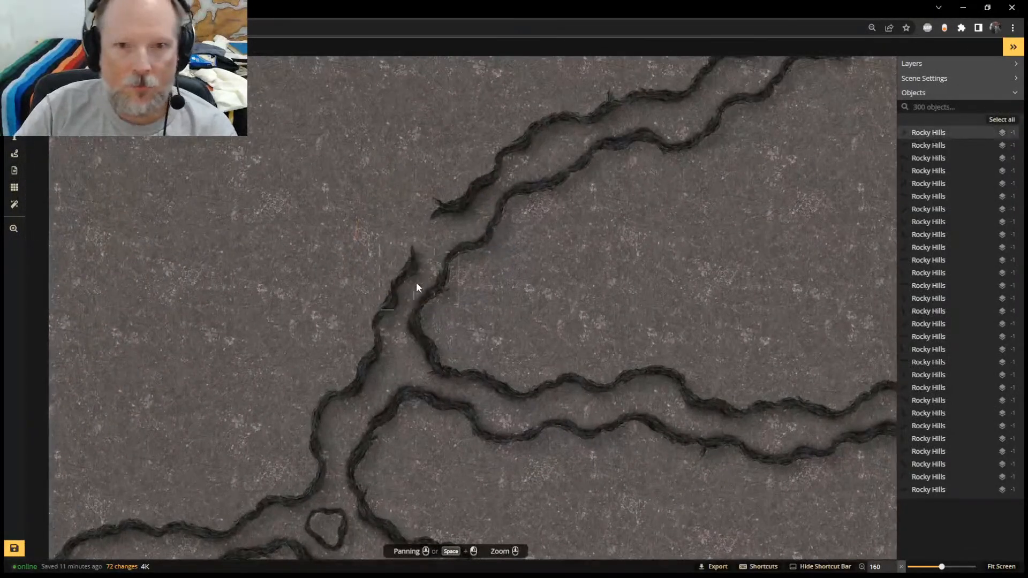
{"action": "left_click", "coordinate": [411, 284]}
{"action": "key", "text": "ctrl+v"}
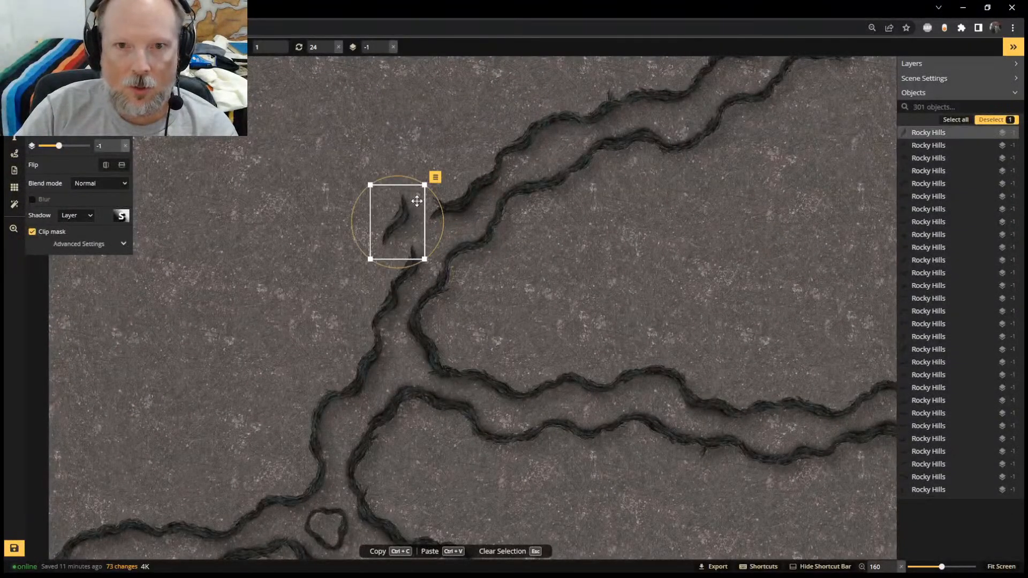
{"action": "left_click_drag", "start_coordinate": [403, 206], "coordinate": [441, 207]}
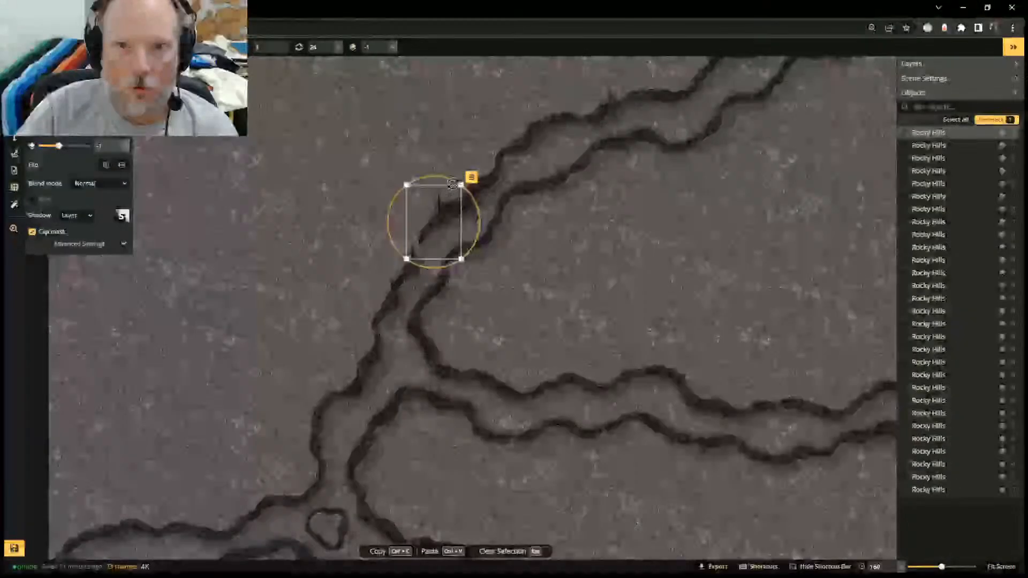
{"action": "left_click_drag", "start_coordinate": [471, 177], "coordinate": [482, 188]}
{"action": "left_click_drag", "start_coordinate": [437, 226], "coordinate": [440, 222]}
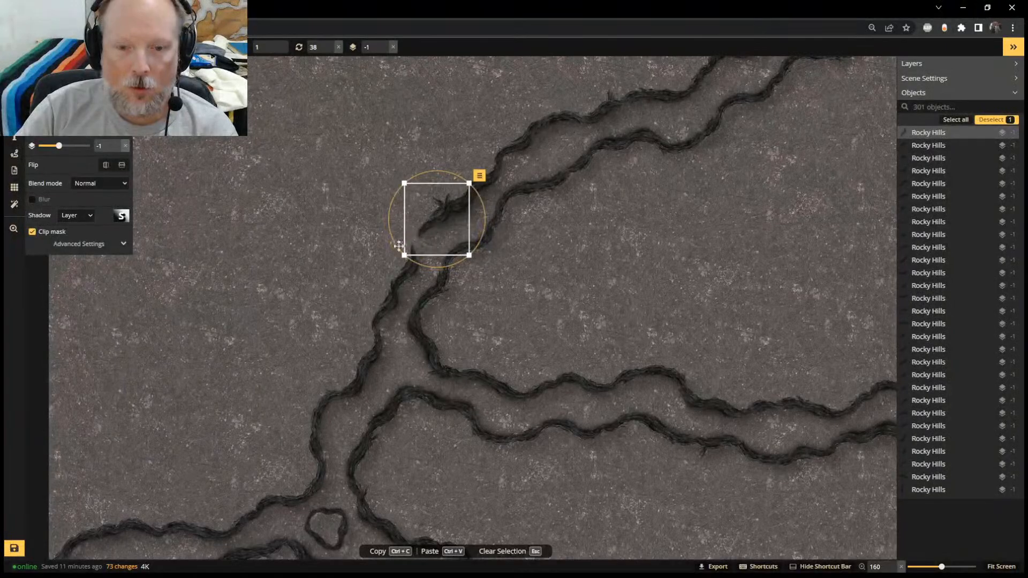
Paste another copy of the tapered segment at 24° and move it into the remaining gap to close the outer wall
{"action": "key", "text": "ctrl+v"}
{"action": "left_click_drag", "start_coordinate": [358, 269], "coordinate": [422, 237], "text": "shift"}
{"action": "left_click", "coordinate": [279, 260]}
{"action": "left_click", "coordinate": [383, 254]}
Duplicate the 15 wall segments of the end chamber on the map's left edge
{"action": "scroll", "coordinate": [583, 276], "scroll_direction": "down", "scroll_amount": 3}
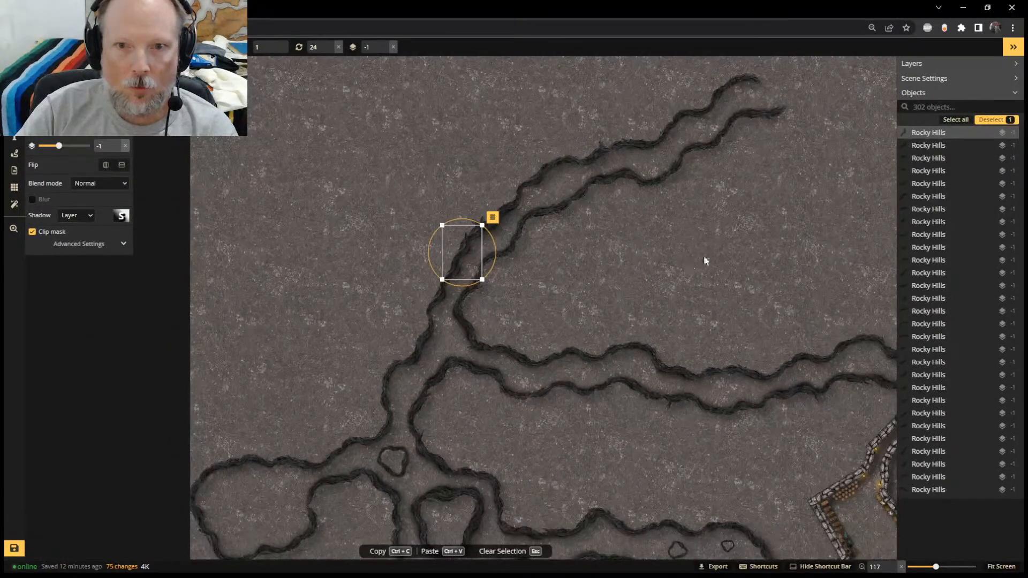
{"action": "scroll", "coordinate": [496, 300], "scroll_direction": "down", "scroll_amount": 3}
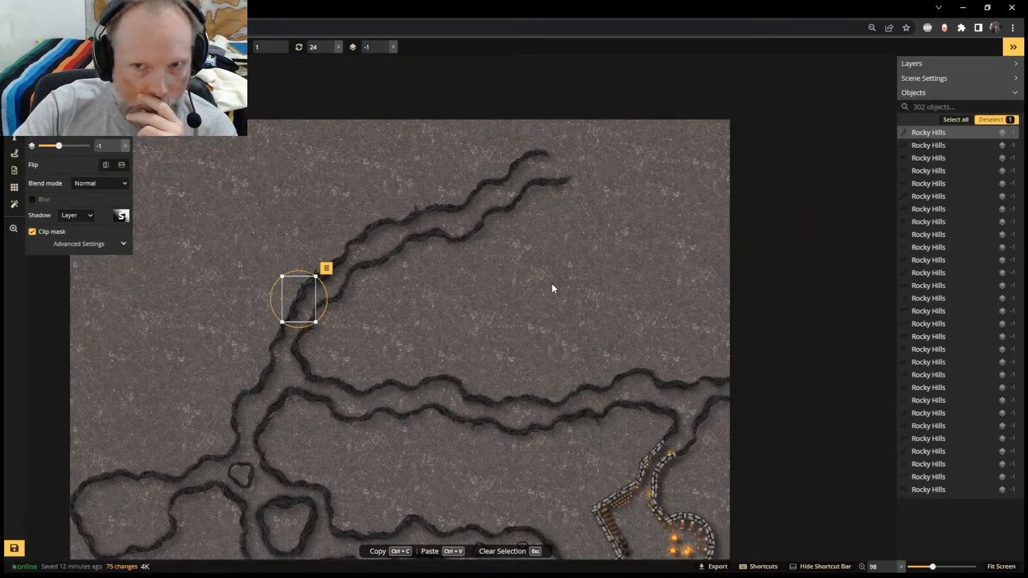
{"action": "scroll", "coordinate": [552, 286], "scroll_direction": "down", "scroll_amount": 3}
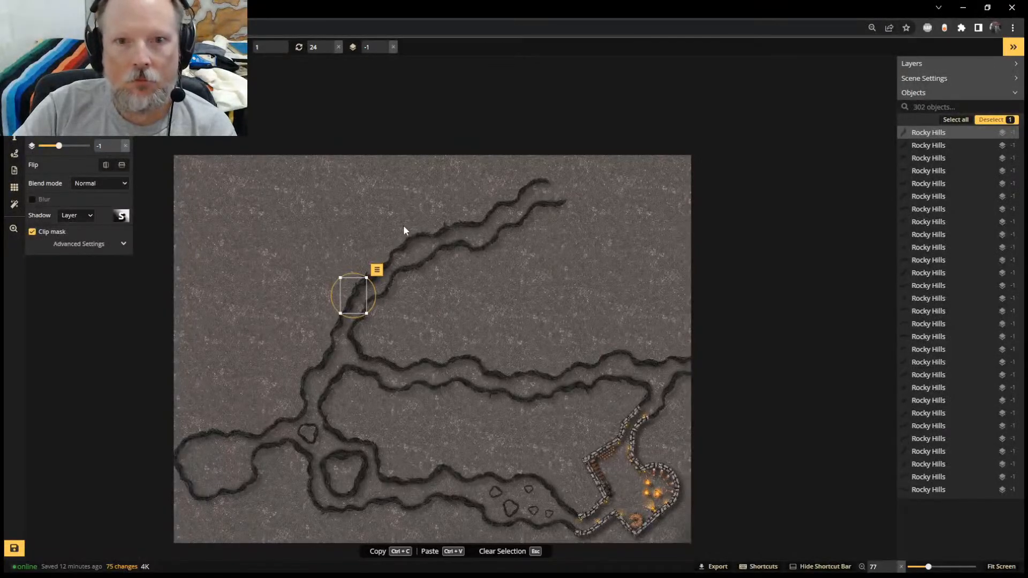
{"action": "scroll", "coordinate": [492, 206], "scroll_direction": "up", "scroll_amount": 1}
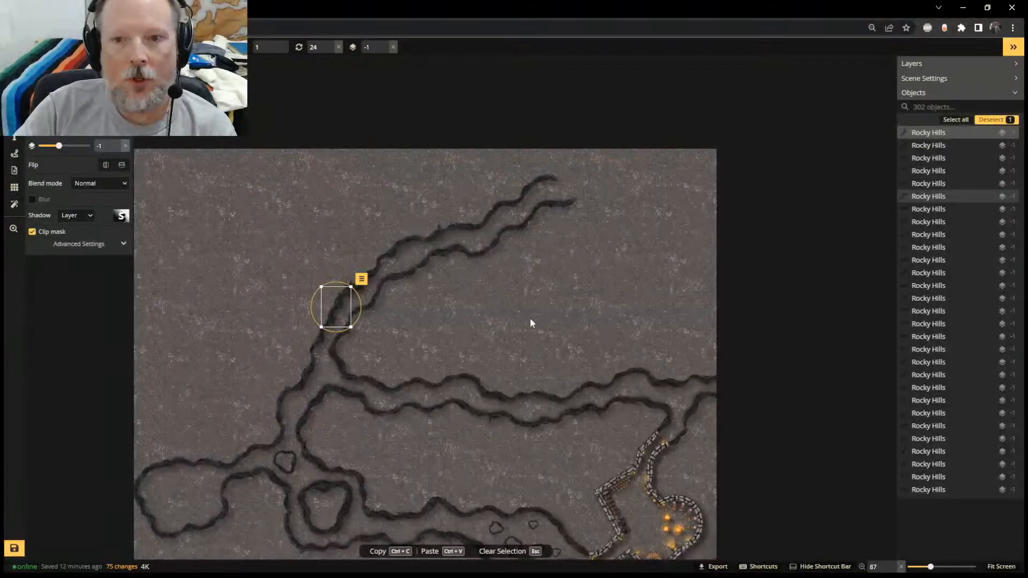
{"action": "left_click", "coordinate": [323, 429]}
{"action": "left_click_drag", "start_coordinate": [144, 406], "coordinate": [224, 537]}
{"action": "key", "text": "ctrl+c"}
{"action": "key", "text": "ctrl+v"}
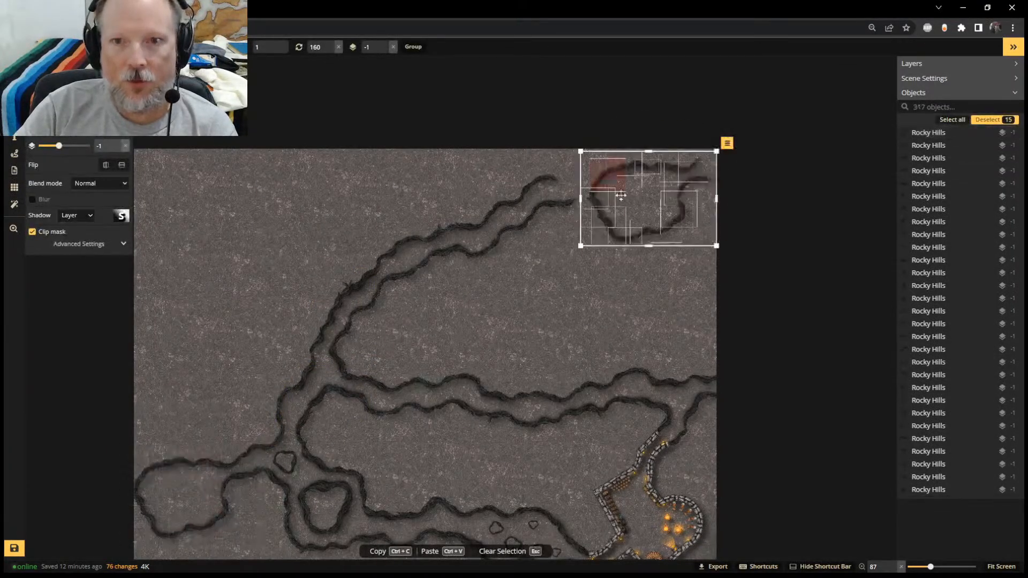
Rotate the copied end chamber and move it so its opening meets the upper passage's outer end
{"action": "left_click_drag", "start_coordinate": [662, 117], "coordinate": [648, 285]}
{"action": "left_click_drag", "start_coordinate": [661, 206], "coordinate": [602, 181]}
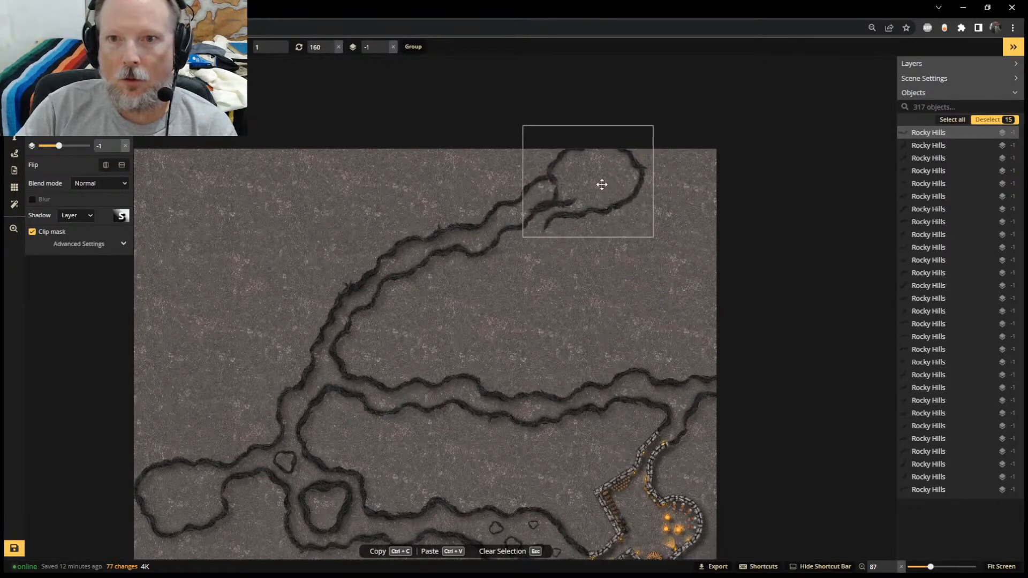
{"action": "left_click_drag", "start_coordinate": [661, 115], "coordinate": [659, 143]}
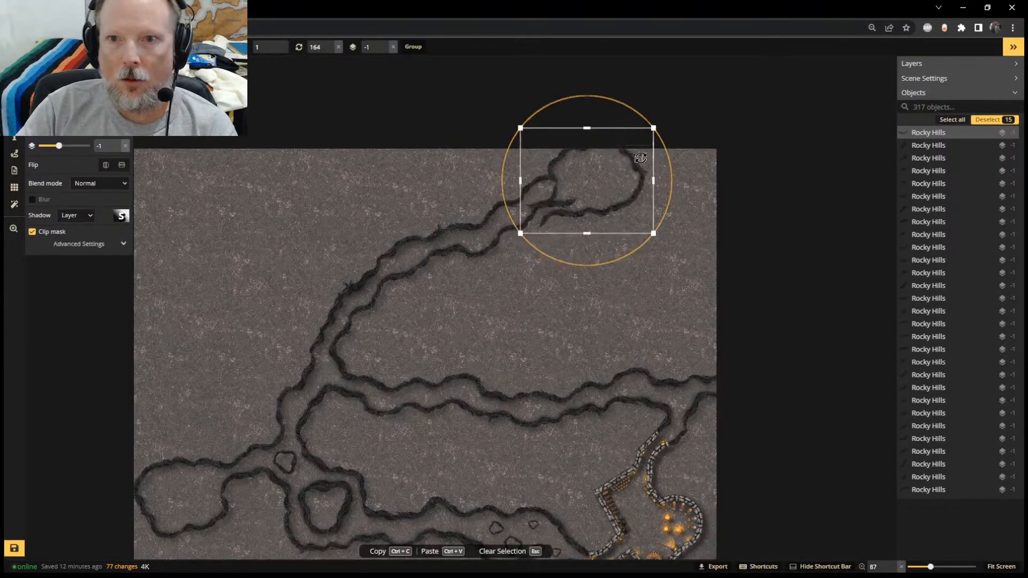
{"action": "left_click_drag", "start_coordinate": [594, 172], "coordinate": [569, 200]}
Delete the four overlapping wall segments where the copied chamber meets the upper passage
{"action": "left_click", "coordinate": [529, 202]}
{"action": "key", "text": "Delete"}
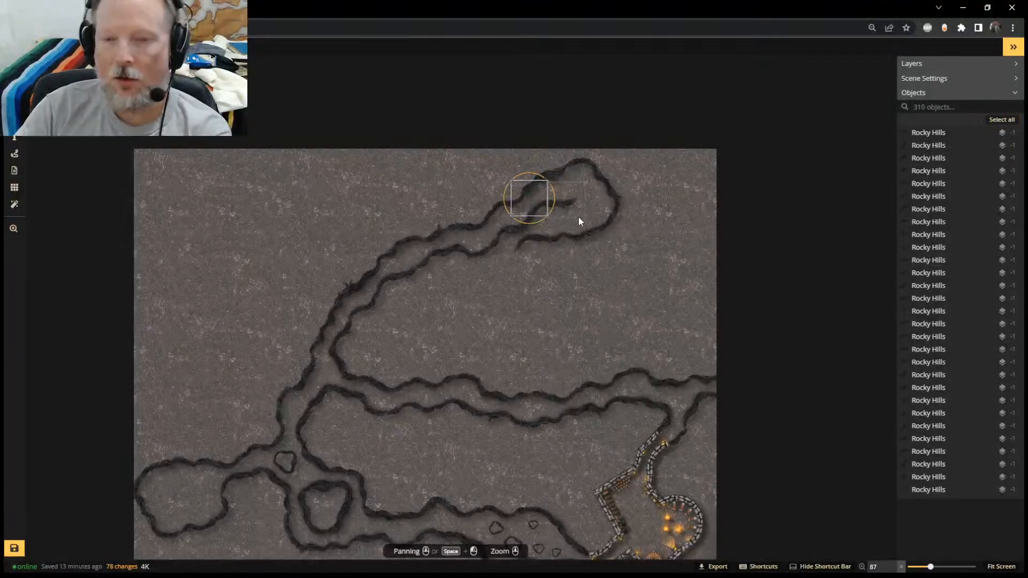
{"action": "left_click", "coordinate": [557, 208]}
{"action": "key", "text": "Delete"}
{"action": "left_click", "coordinate": [539, 211]}
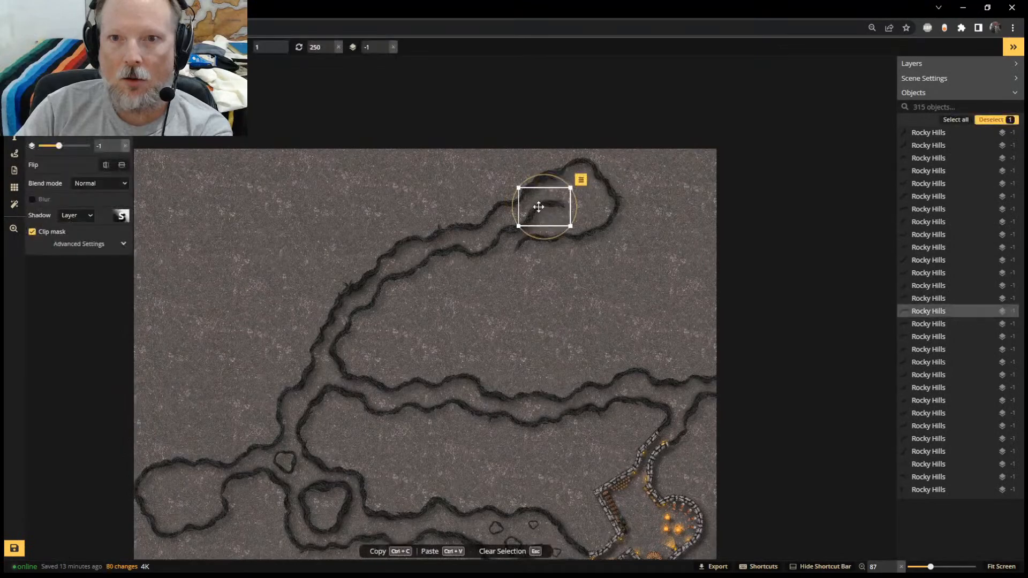
{"action": "key", "text": "Delete"}
{"action": "left_click", "coordinate": [530, 217]}
{"action": "key", "text": "Delete"}
{"action": "scroll", "coordinate": [530, 260], "scroll_direction": "up", "scroll_amount": 3}
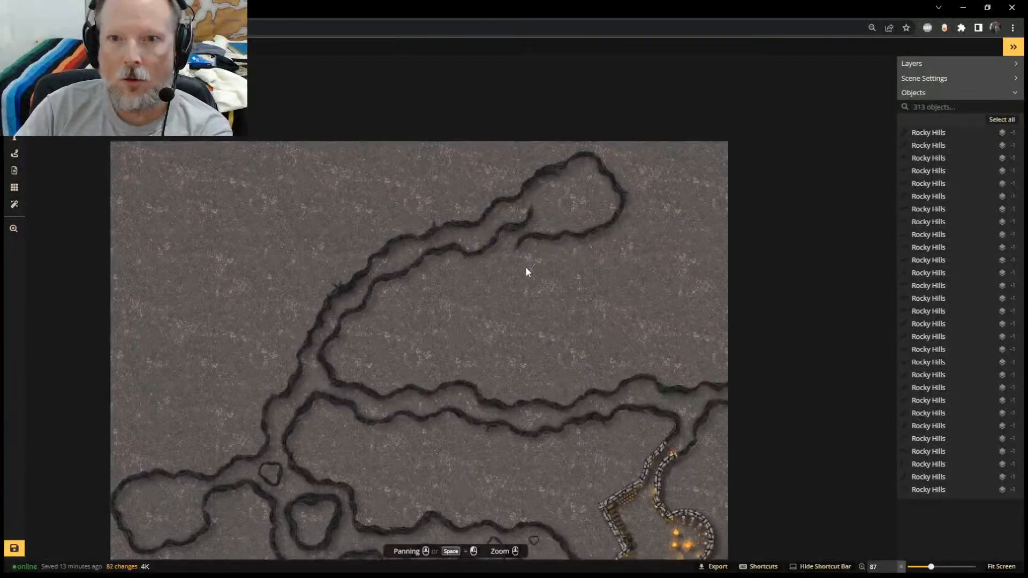
Pull the curved stray segment out of the chamber's mouth and delete it
{"action": "left_click", "coordinate": [529, 199]}
{"action": "scroll", "coordinate": [515, 249], "scroll_direction": "up", "scroll_amount": 7}
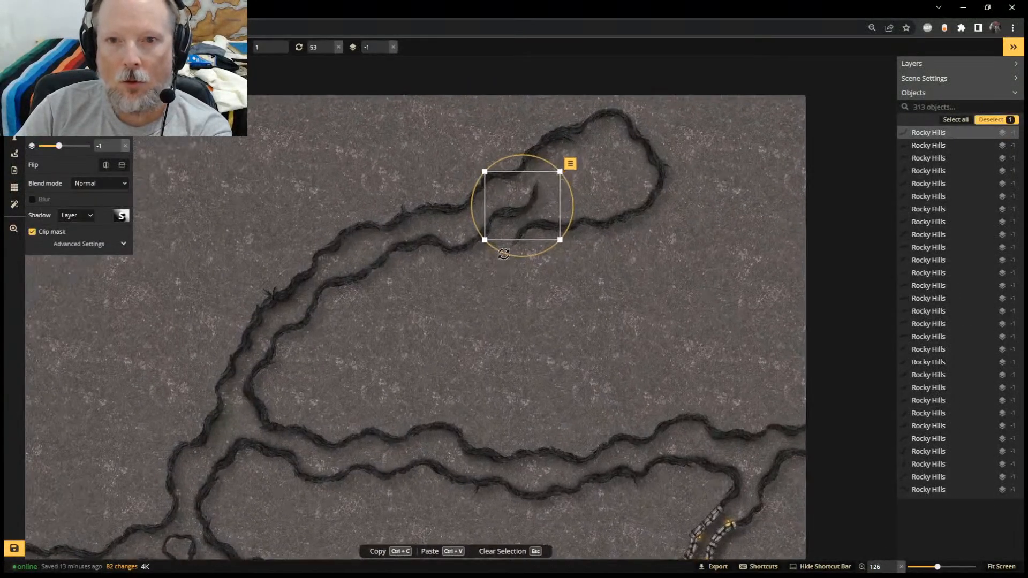
{"action": "left_click_drag", "start_coordinate": [537, 174], "coordinate": [566, 341]}
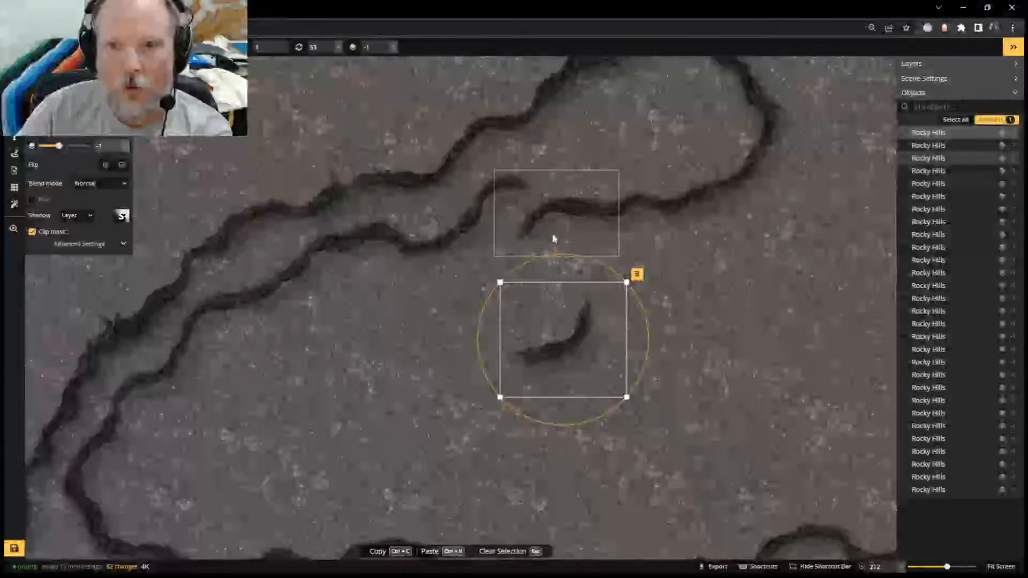
{"action": "key", "text": "Delete"}
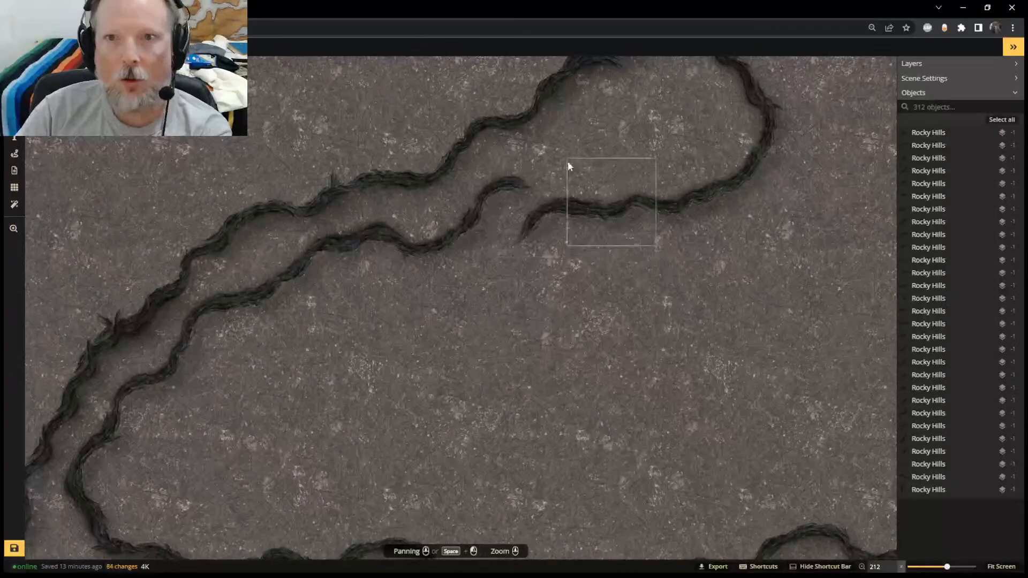
{"action": "scroll", "coordinate": [569, 158], "scroll_direction": "down", "scroll_amount": 3}
{"action": "scroll", "coordinate": [592, 119], "scroll_direction": "up", "scroll_amount": 1}
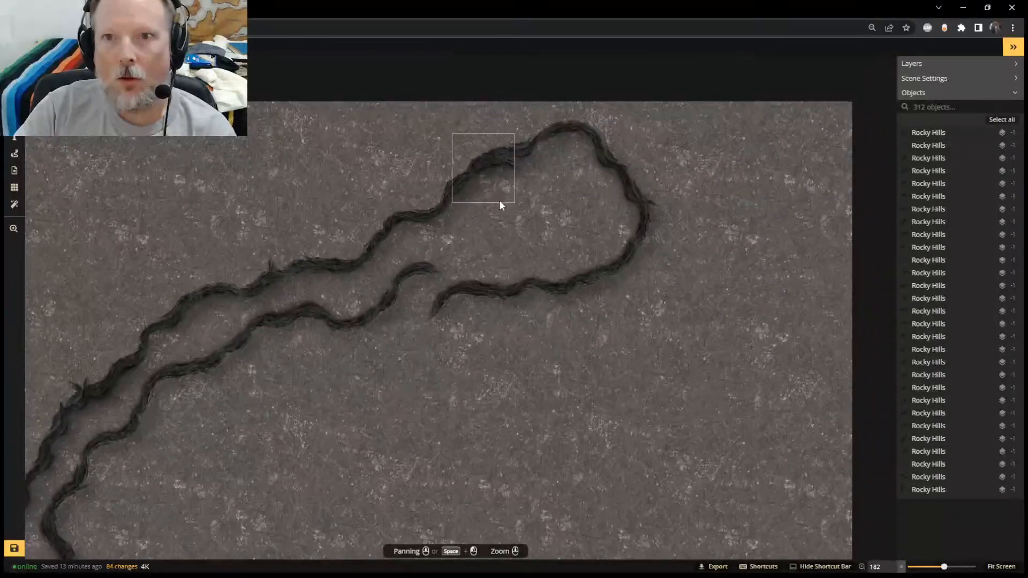
Move the overlapping segment out of the chamber's upper wall and shift the neighbouring segment to form a continuous join
{"action": "left_click", "coordinate": [509, 165]}
{"action": "left_click_drag", "start_coordinate": [526, 196], "coordinate": [572, 366]}
{"action": "left_click_drag", "start_coordinate": [504, 166], "coordinate": [529, 146]}
{"action": "scroll", "coordinate": [510, 216], "scroll_direction": "up", "scroll_amount": 2}
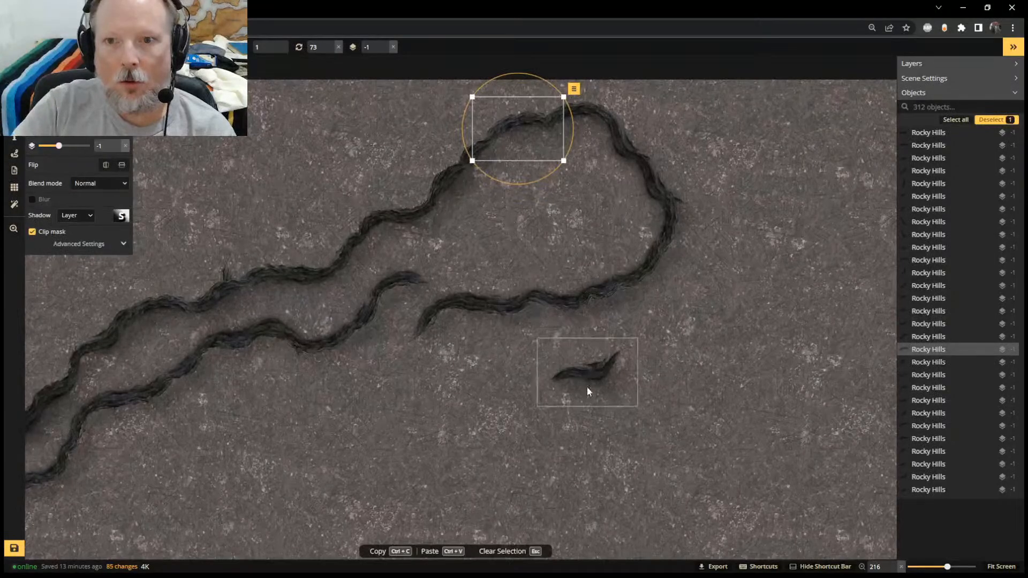
Adjust the passage's last lower-wall segment and rotate the chamber's adjoining segment to 267° to bring the two ends together
{"action": "left_click", "coordinate": [602, 363]}
{"action": "left_click", "coordinate": [409, 287]}
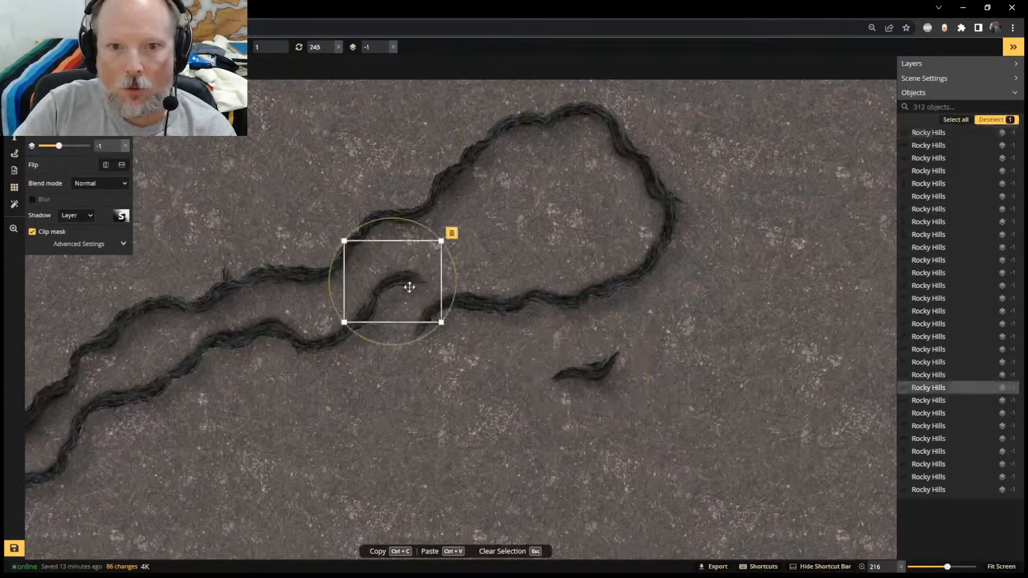
{"action": "left_click_drag", "start_coordinate": [454, 269], "coordinate": [455, 282]}
{"action": "left_click_drag", "start_coordinate": [392, 289], "coordinate": [396, 299]}
{"action": "left_click", "coordinate": [453, 334]}
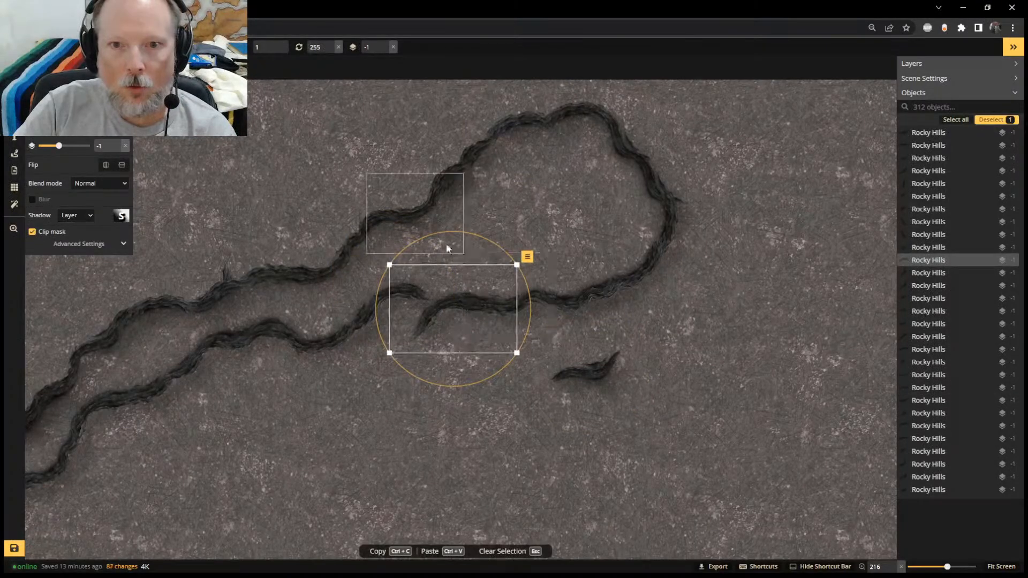
{"action": "left_click_drag", "start_coordinate": [442, 235], "coordinate": [456, 236]}
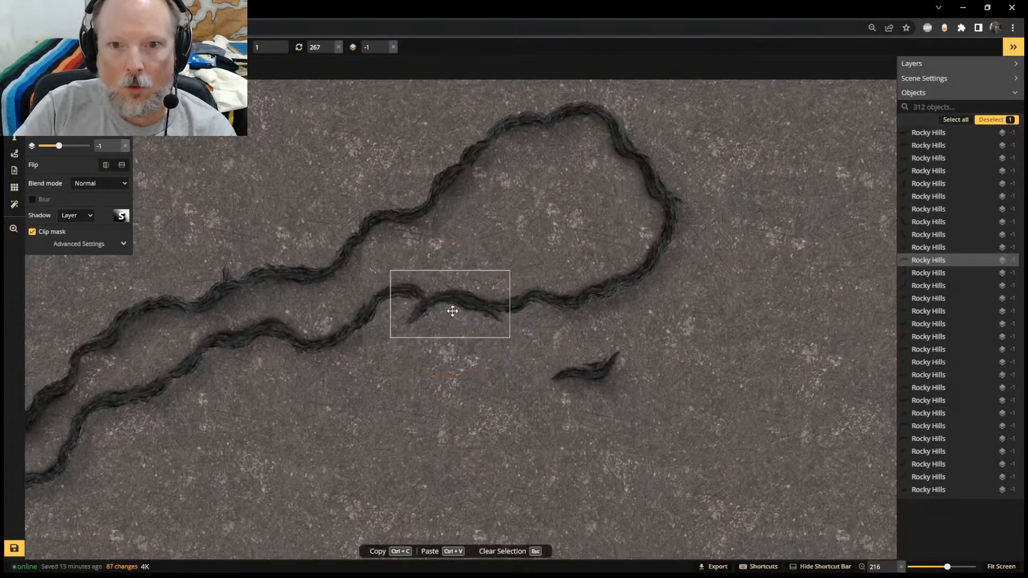
Set the overlapping lower-wall piece aside, rotate the passage's end segment to 222° and fit the piece into the gap
{"action": "left_click_drag", "start_coordinate": [452, 307], "coordinate": [413, 414]}
{"action": "left_click_drag", "start_coordinate": [374, 314], "coordinate": [373, 325]}
{"action": "left_click_drag", "start_coordinate": [389, 270], "coordinate": [379, 315]}
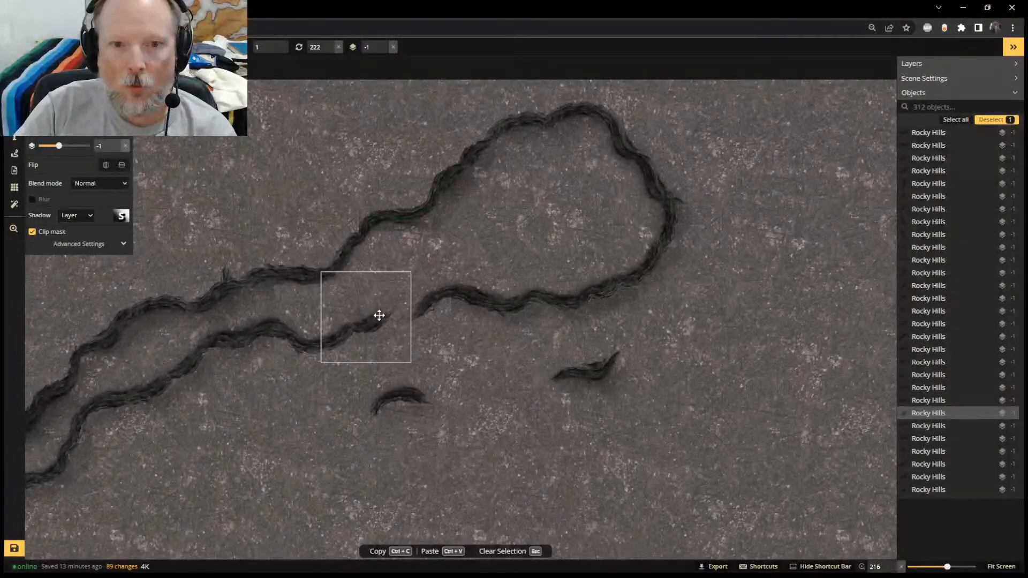
{"action": "left_click_drag", "start_coordinate": [397, 390], "coordinate": [400, 315]}
Delete the leftover loose wall segment below the new chamber
{"action": "left_click", "coordinate": [612, 372]}
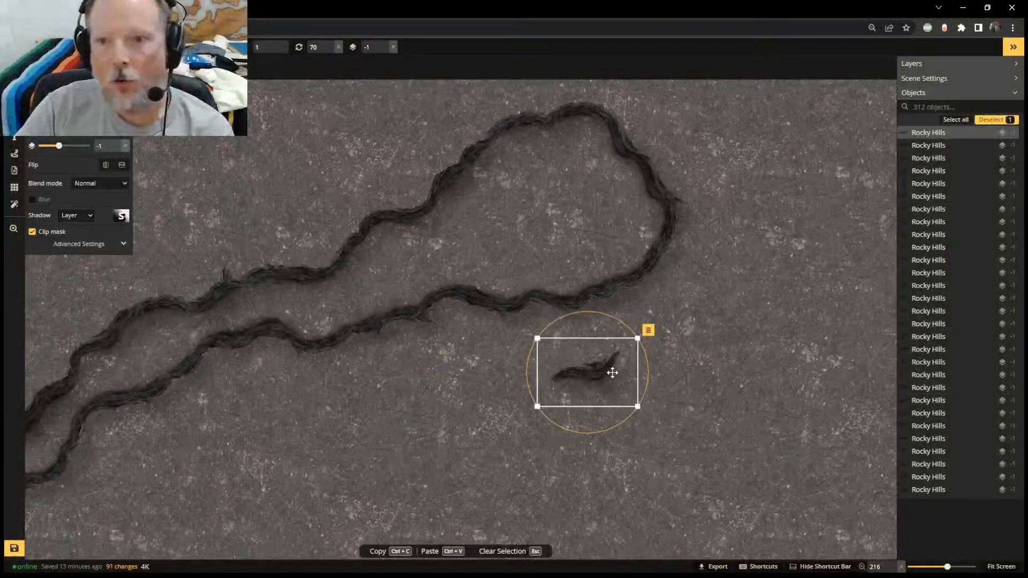
{"action": "key", "text": "Delete"}
{"action": "scroll", "coordinate": [577, 375], "scroll_direction": "down", "scroll_amount": 3}
{"action": "scroll", "coordinate": [578, 375], "scroll_direction": "down", "scroll_amount": 3}
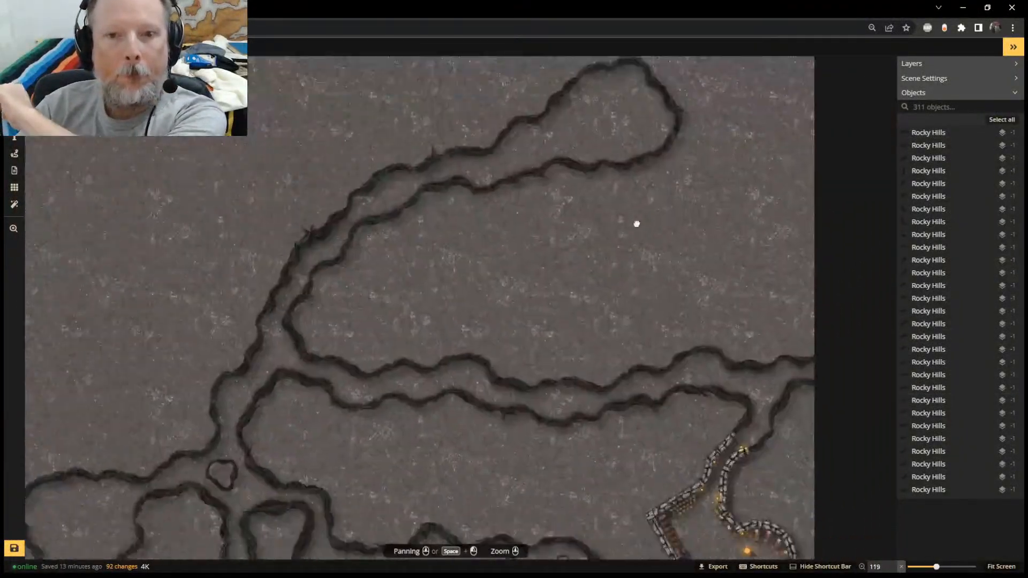
{"action": "scroll", "coordinate": [594, 388], "scroll_direction": "down", "scroll_amount": 1}
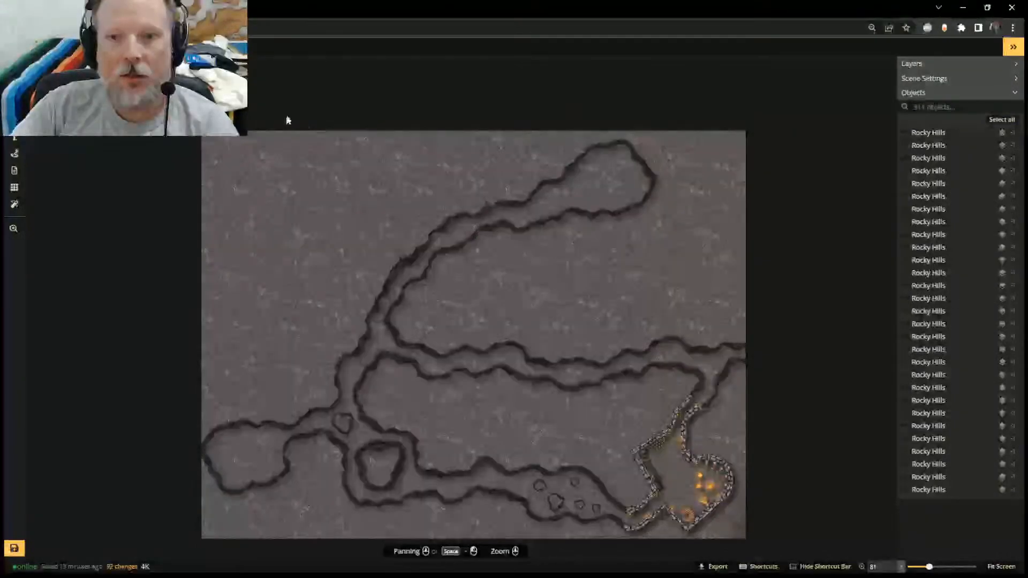
Shift all the cave's wall and room objects together slightly upward on the map and save the map
{"action": "left_click_drag", "start_coordinate": [171, 93], "coordinate": [752, 453]}
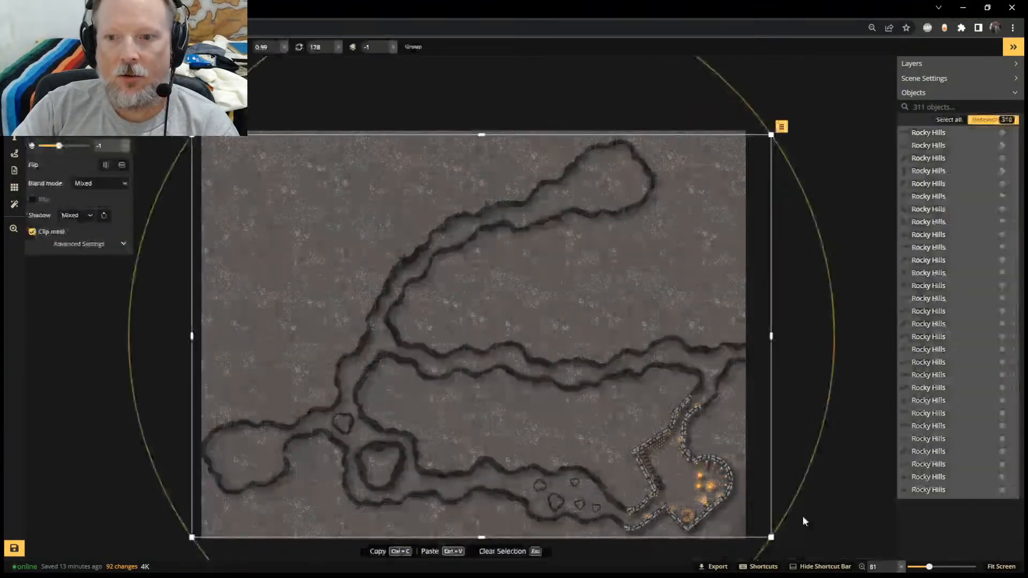
{"action": "left_click_drag", "start_coordinate": [310, 326], "coordinate": [310, 318]}
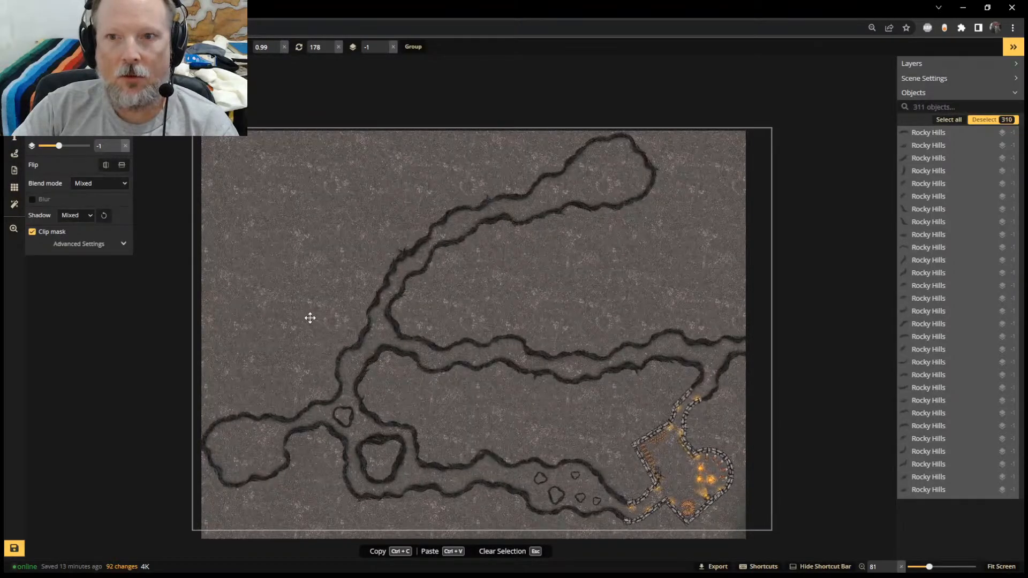
{"action": "left_click_drag", "start_coordinate": [310, 318], "coordinate": [312, 321]}
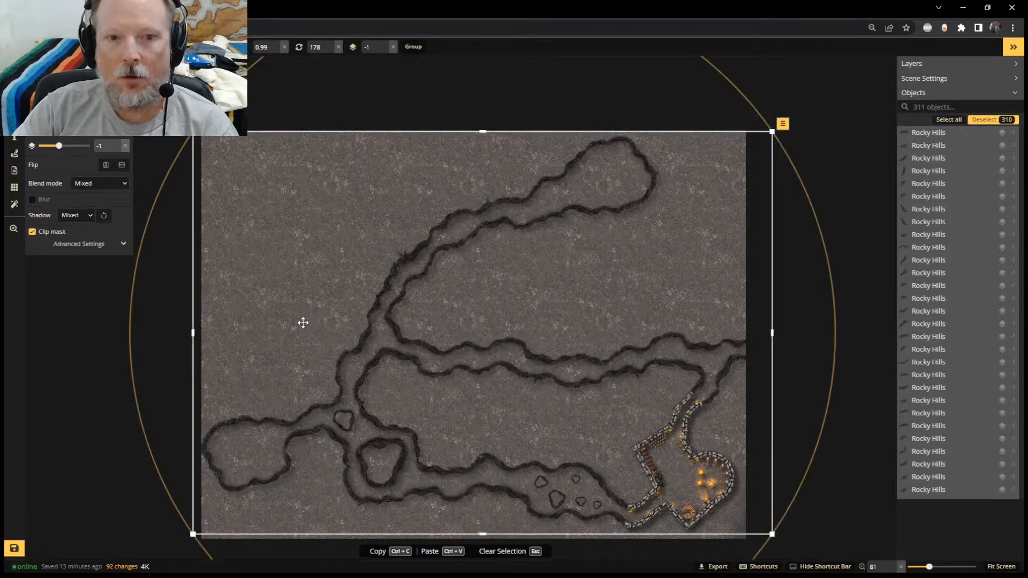
{"action": "left_click", "coordinate": [155, 311]}
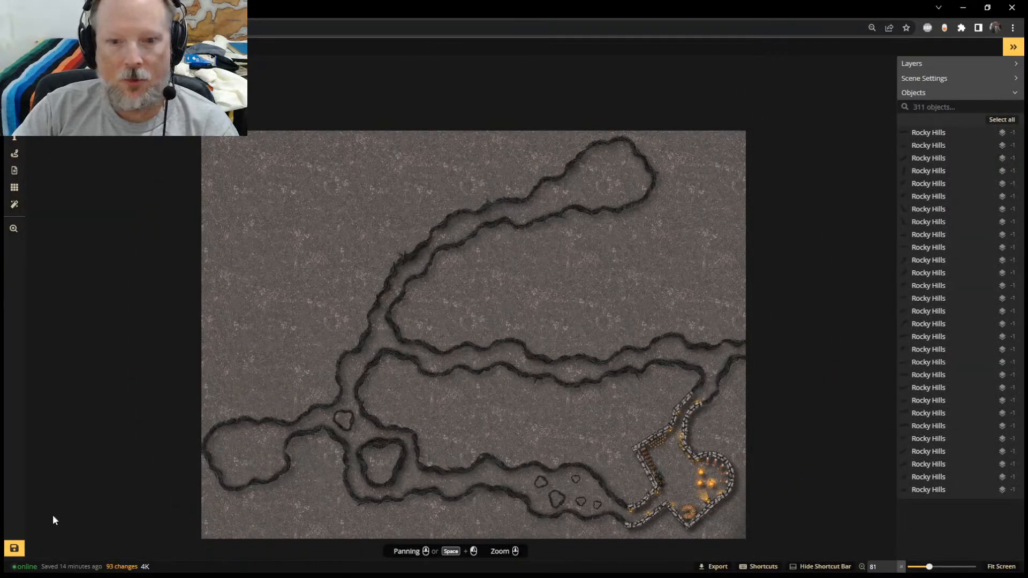
{"action": "key", "text": "ctrl+s"}
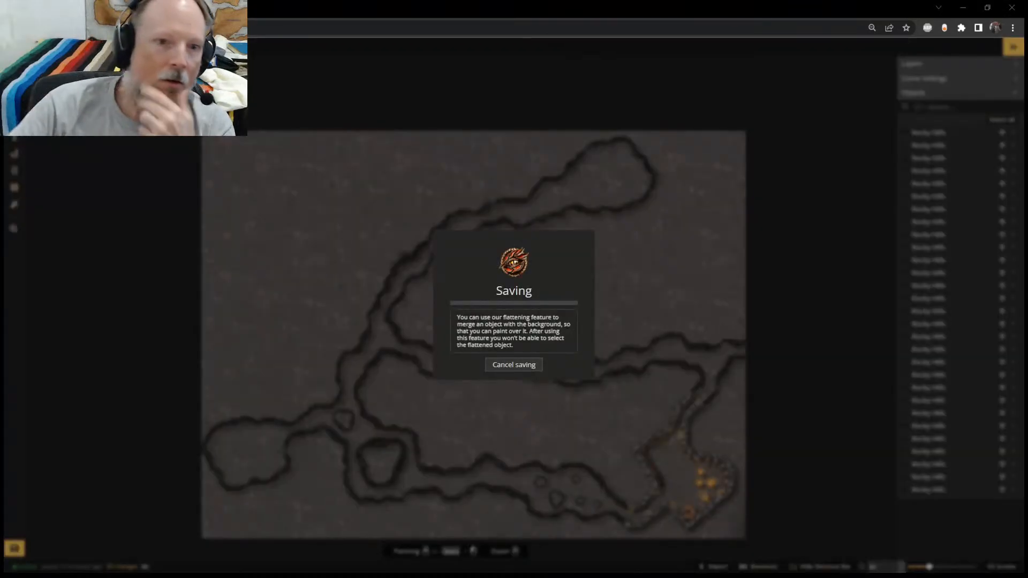
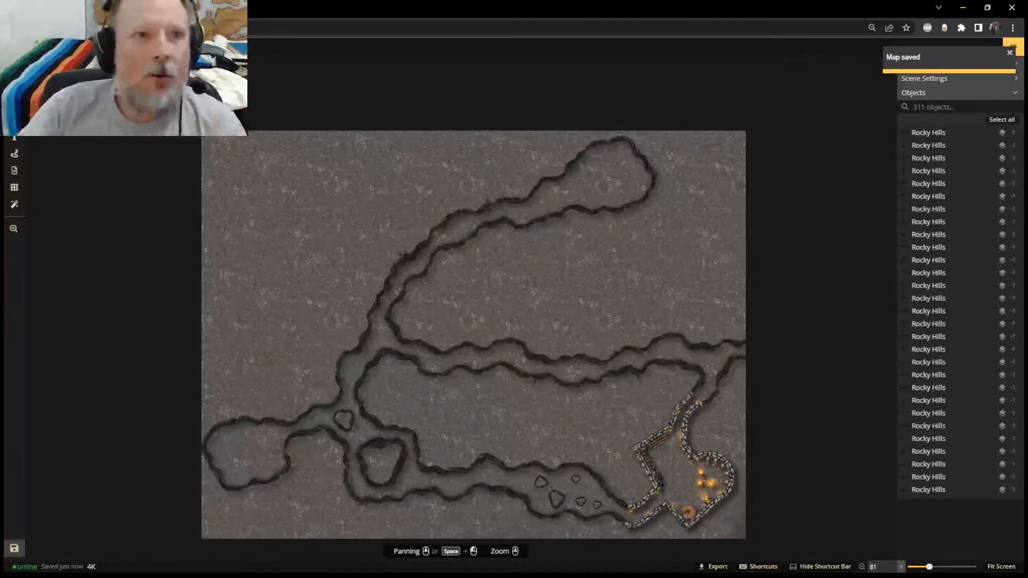
Paint the dark rock texture on the background layer along the map's upper and right edges with a size 200 brush
{"action": "key", "text": "b"}
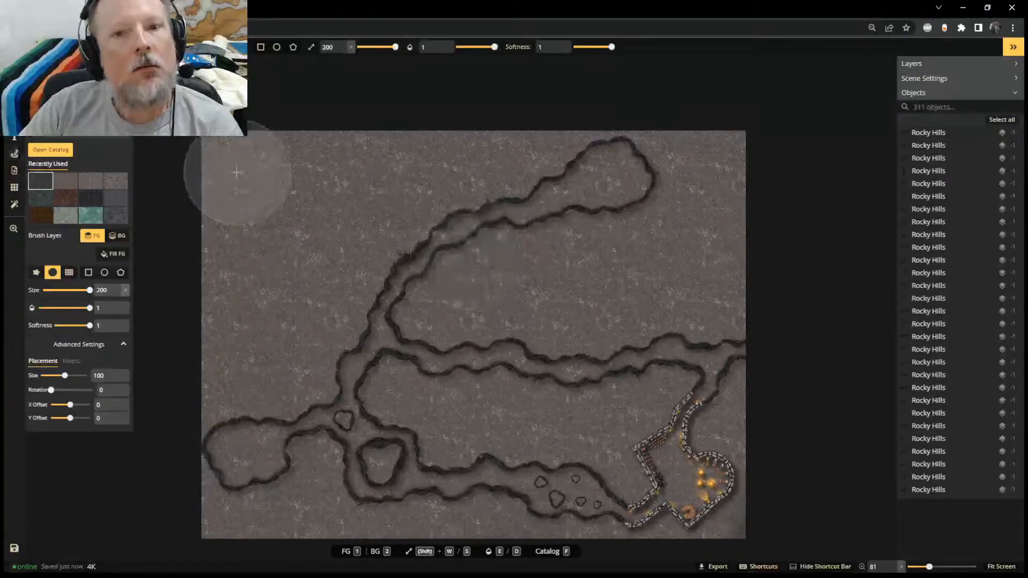
{"action": "left_click", "coordinate": [117, 236]}
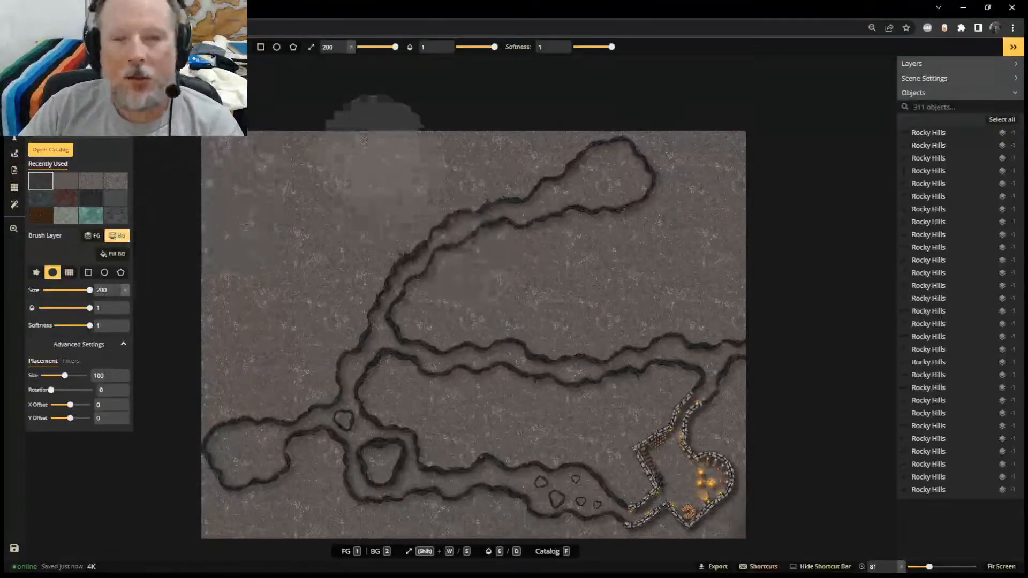
{"action": "mouse_move", "coordinate": [225, 155]}
{"action": "left_mouse_down"}
{"action": "mouse_move", "coordinate": [659, 86]}
{"action": "mouse_move", "coordinate": [746, 172]}
{"action": "mouse_move", "coordinate": [730, 184]}
{"action": "mouse_move", "coordinate": [707, 150]}
{"action": "mouse_move", "coordinate": [725, 264]}
{"action": "left_mouse_up"}
{"action": "scroll", "coordinate": [707, 214], "scroll_direction": "up", "scroll_amount": 4}
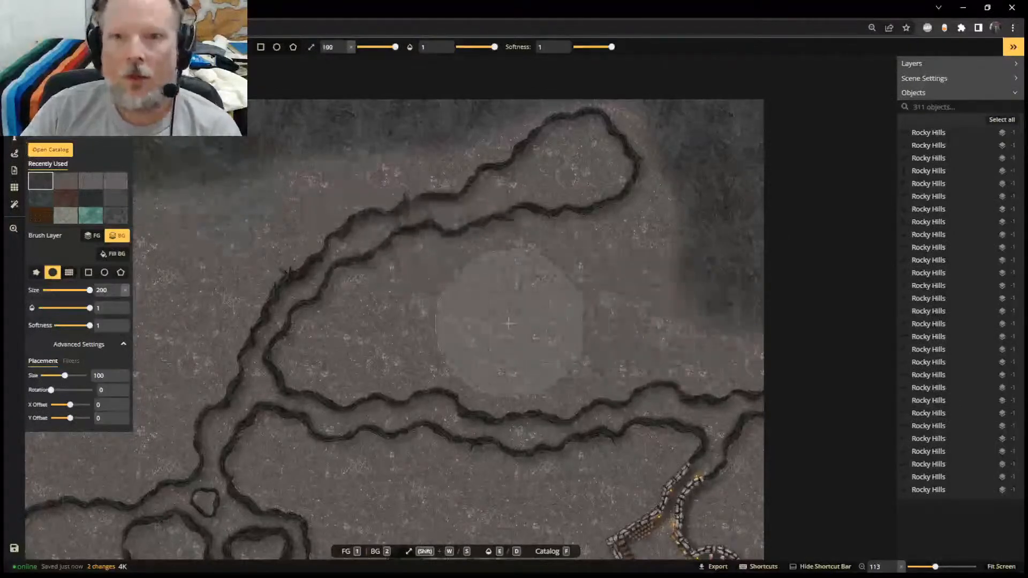
Reduce the brush size to 88 and paint dark rock up to the new chamber's outer wall and the adjoining upper passage wall
{"action": "key", "text": "s"}
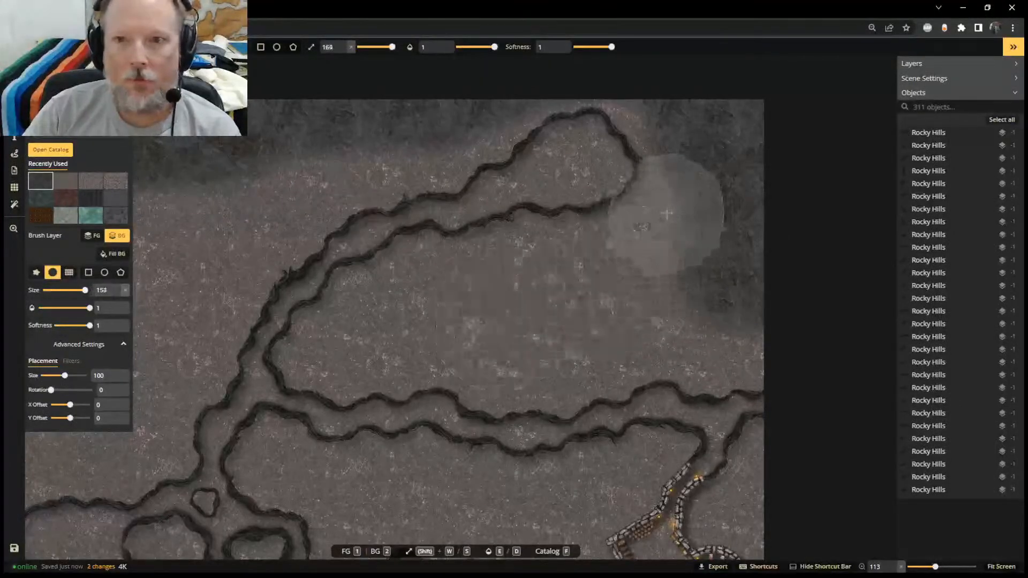
{"action": "key", "text": "s"}
{"action": "key", "text": "s"}
{"action": "key", "text": "s"}
{"action": "scroll", "coordinate": [673, 208], "scroll_direction": "up", "scroll_amount": 3}
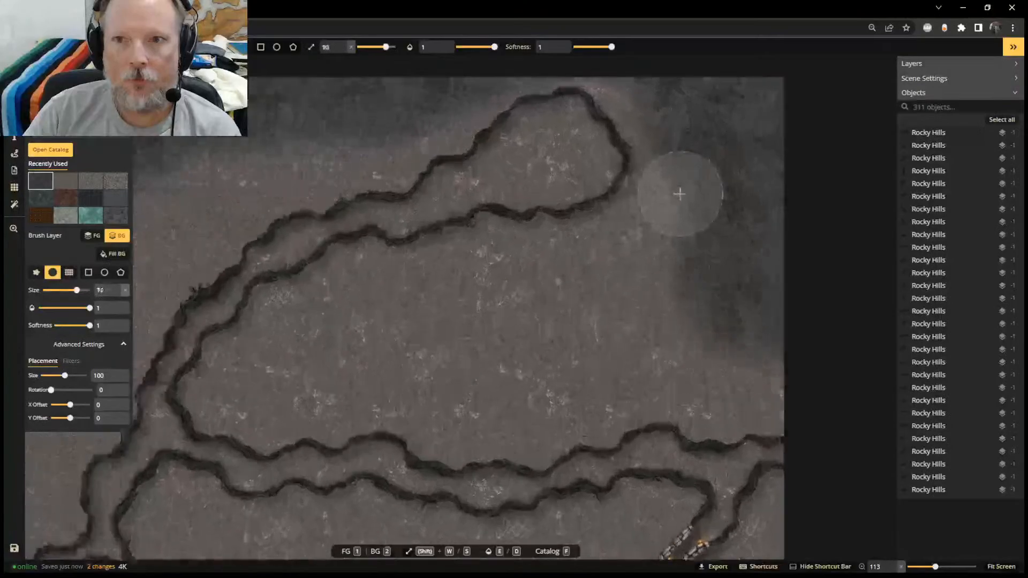
{"action": "mouse_move", "coordinate": [667, 138]}
{"action": "middle_mouse_down"}
{"action": "mouse_move", "coordinate": [662, 222]}
{"action": "mouse_move", "coordinate": [680, 337]}
{"action": "middle_mouse_up"}
{"action": "mouse_move", "coordinate": [674, 339]}
{"action": "left_mouse_down"}
{"action": "mouse_move", "coordinate": [675, 347]}
{"action": "mouse_move", "coordinate": [597, 248]}
{"action": "mouse_move", "coordinate": [429, 212]}
{"action": "left_mouse_up"}
{"action": "mouse_move", "coordinate": [484, 247]}
{"action": "left_mouse_down"}
{"action": "mouse_move", "coordinate": [548, 231]}
{"action": "mouse_move", "coordinate": [298, 310]}
{"action": "mouse_move", "coordinate": [477, 267]}
{"action": "mouse_move", "coordinate": [349, 347]}
{"action": "mouse_move", "coordinate": [360, 312]}
{"action": "mouse_move", "coordinate": [369, 348]}
{"action": "mouse_move", "coordinate": [367, 266]}
{"action": "left_mouse_up"}
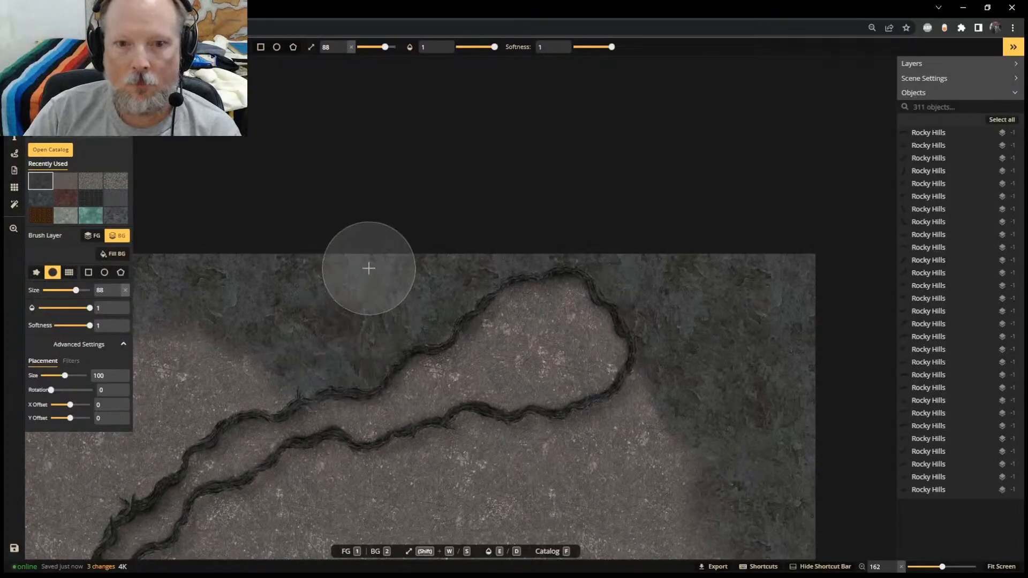
Paint dark rock below the chamber and, with the brush at size 59, along the walls enclosing the area between the two passages
{"action": "mouse_move", "coordinate": [707, 409]}
{"action": "left_mouse_down"}
{"action": "mouse_move", "coordinate": [679, 415]}
{"action": "mouse_move", "coordinate": [670, 398]}
{"action": "mouse_move", "coordinate": [615, 438]}
{"action": "mouse_move", "coordinate": [681, 385]}
{"action": "mouse_move", "coordinate": [673, 418]}
{"action": "mouse_move", "coordinate": [637, 454]}
{"action": "mouse_move", "coordinate": [640, 424]}
{"action": "mouse_move", "coordinate": [573, 475]}
{"action": "left_mouse_up"}
{"action": "key", "text": "ctrl+z"}
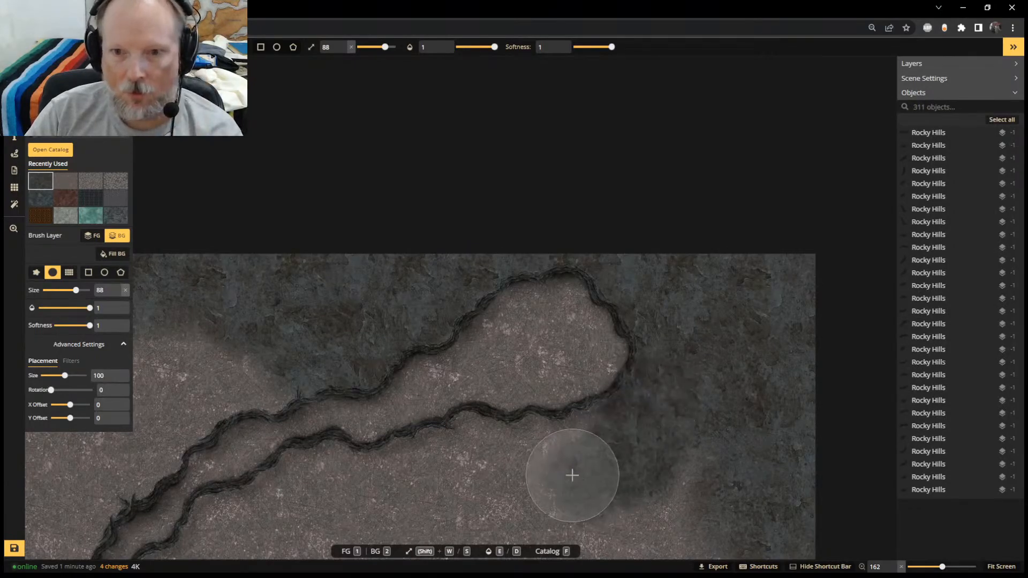
{"action": "key", "text": "s"}
{"action": "key", "text": "s"}
{"action": "key", "text": "s"}
{"action": "key", "text": "s"}
{"action": "scroll", "coordinate": [556, 459], "scroll_direction": "down", "scroll_amount": 2}
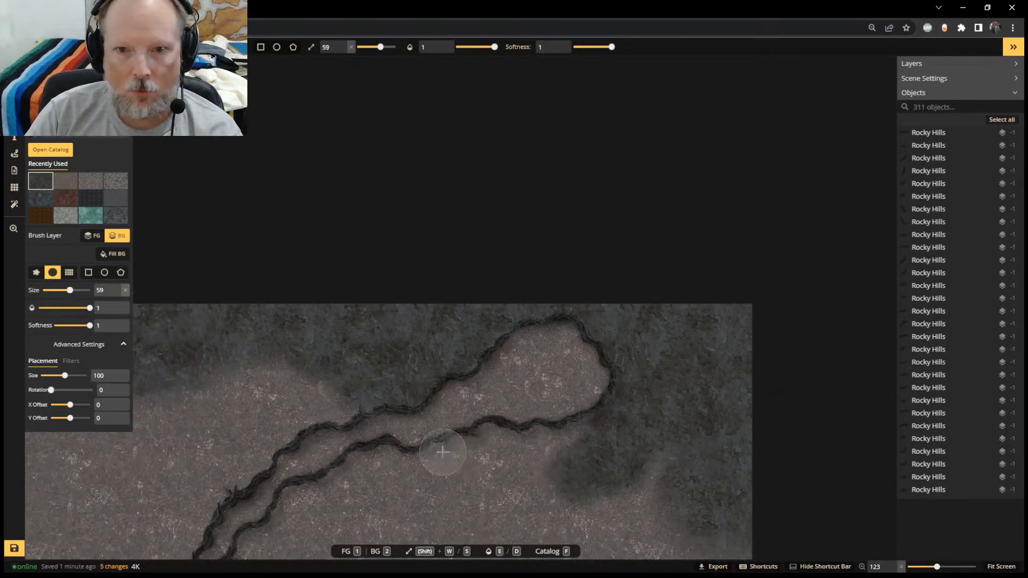
{"action": "scroll", "coordinate": [442, 453], "scroll_direction": "up", "scroll_amount": 1}
{"action": "middle_click_drag", "start_coordinate": [441, 453], "coordinate": [603, 275]}
{"action": "scroll", "coordinate": [603, 275], "scroll_direction": "up", "scroll_amount": 1}
{"action": "mouse_move", "coordinate": [753, 275]}
{"action": "left_mouse_down"}
{"action": "mouse_move", "coordinate": [666, 266]}
{"action": "mouse_move", "coordinate": [724, 263]}
{"action": "mouse_move", "coordinate": [644, 264]}
{"action": "mouse_move", "coordinate": [578, 291]}
{"action": "mouse_move", "coordinate": [523, 288]}
{"action": "mouse_move", "coordinate": [428, 337]}
{"action": "mouse_move", "coordinate": [361, 419]}
{"action": "mouse_move", "coordinate": [427, 453]}
{"action": "mouse_move", "coordinate": [430, 465]}
{"action": "mouse_move", "coordinate": [519, 448]}
{"action": "mouse_move", "coordinate": [579, 452]}
{"action": "mouse_move", "coordinate": [599, 472]}
{"action": "mouse_move", "coordinate": [636, 481]}
{"action": "mouse_move", "coordinate": [711, 477]}
{"action": "mouse_move", "coordinate": [777, 458]}
{"action": "mouse_move", "coordinate": [796, 434]}
{"action": "mouse_move", "coordinate": [780, 466]}
{"action": "mouse_move", "coordinate": [805, 436]}
{"action": "mouse_move", "coordinate": [891, 457]}
{"action": "mouse_move", "coordinate": [866, 294]}
{"action": "left_mouse_up"}
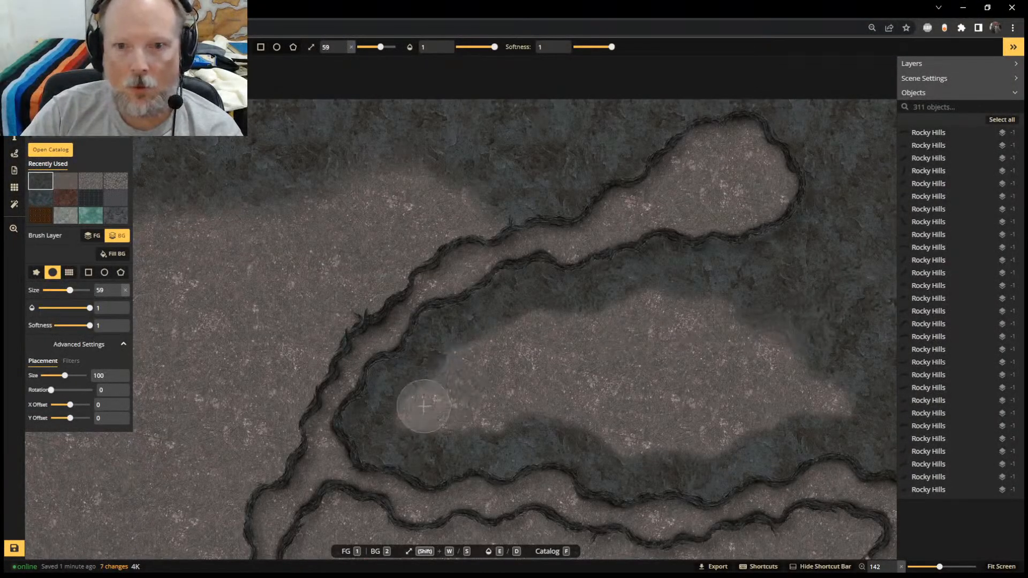
Enlarge the brush to size 77 and fill the remaining floor between the upper and middle passages with dark rock
{"action": "key", "text": "w"}
{"action": "key", "text": "w"}
{"action": "key", "text": "w"}
{"action": "key", "text": "w"}
{"action": "key", "text": "w"}
{"action": "key", "text": "w"}
{"action": "key", "text": "w"}
{"action": "key", "text": "w"}
{"action": "key", "text": "w"}
{"action": "key", "text": "w"}
{"action": "key", "text": "w"}
{"action": "key", "text": "w"}
{"action": "key", "text": "w"}
{"action": "key", "text": "w"}
{"action": "key", "text": "w"}
{"action": "key", "text": "w"}
{"action": "key", "text": "w"}
{"action": "key", "text": "w"}
{"action": "mouse_move", "coordinate": [423, 416]}
{"action": "left_mouse_down"}
{"action": "mouse_move", "coordinate": [452, 374]}
{"action": "mouse_move", "coordinate": [420, 413]}
{"action": "mouse_move", "coordinate": [789, 332]}
{"action": "mouse_move", "coordinate": [532, 355]}
{"action": "mouse_move", "coordinate": [670, 335]}
{"action": "left_mouse_up"}
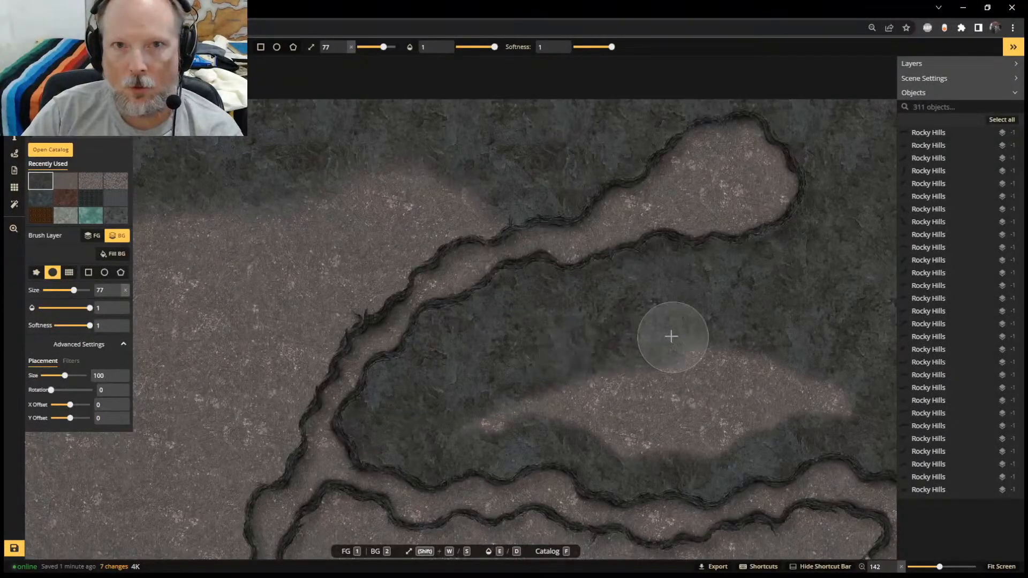
{"action": "mouse_move", "coordinate": [594, 420]}
{"action": "left_mouse_down"}
{"action": "mouse_move", "coordinate": [677, 375]}
{"action": "mouse_move", "coordinate": [590, 415]}
{"action": "mouse_move", "coordinate": [782, 434]}
{"action": "mouse_move", "coordinate": [537, 431]}
{"action": "mouse_move", "coordinate": [648, 391]}
{"action": "left_mouse_up"}
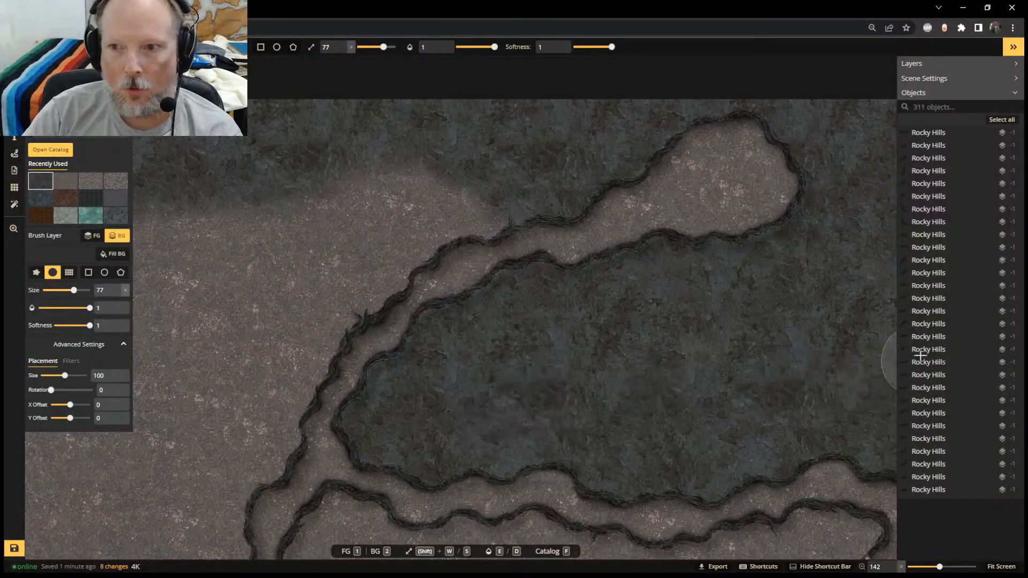
{"action": "scroll", "coordinate": [794, 280], "scroll_direction": "down", "scroll_amount": 5}
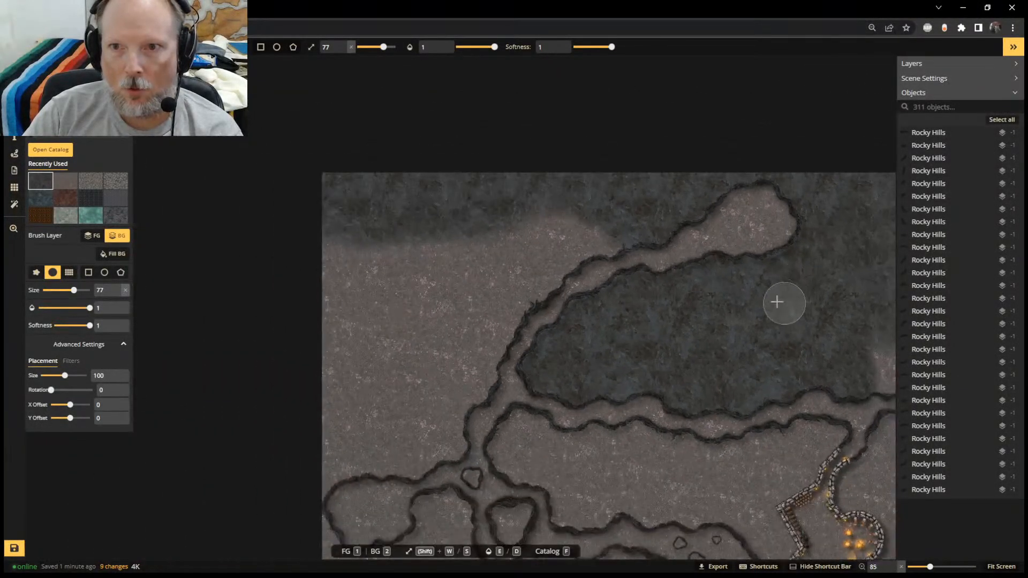
Reduce the brush size to 55 and paint dark rock along the outer wall of the upper passage, down its western side
{"action": "left_click", "coordinate": [594, 227]}
{"action": "scroll", "coordinate": [594, 229], "scroll_direction": "up", "scroll_amount": 3}
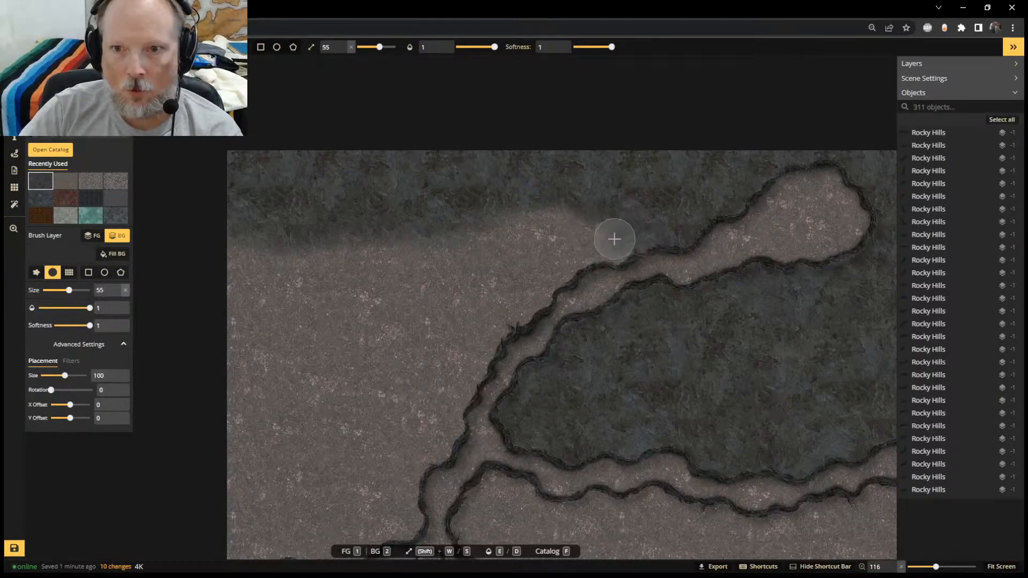
{"action": "mouse_move", "coordinate": [606, 243]}
{"action": "left_mouse_down"}
{"action": "mouse_move", "coordinate": [580, 219]}
{"action": "mouse_move", "coordinate": [548, 271]}
{"action": "mouse_move", "coordinate": [465, 363]}
{"action": "left_mouse_up"}
{"action": "scroll", "coordinate": [598, 239], "scroll_direction": "up", "scroll_amount": 2}
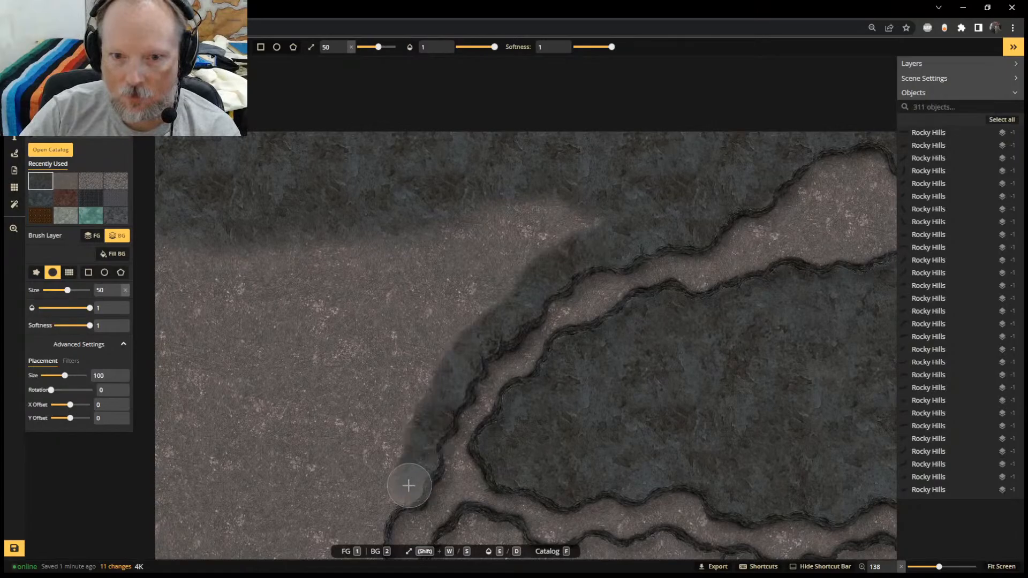
With the brush at size 50, paint dark rock around the western chamber's outer walls and into the recess beside it
{"action": "scroll", "coordinate": [322, 449], "scroll_direction": "down", "scroll_amount": 2}
{"action": "middle_click_drag", "start_coordinate": [327, 439], "coordinate": [506, 80]}
{"action": "scroll", "coordinate": [506, 80], "scroll_direction": "up", "scroll_amount": 1}
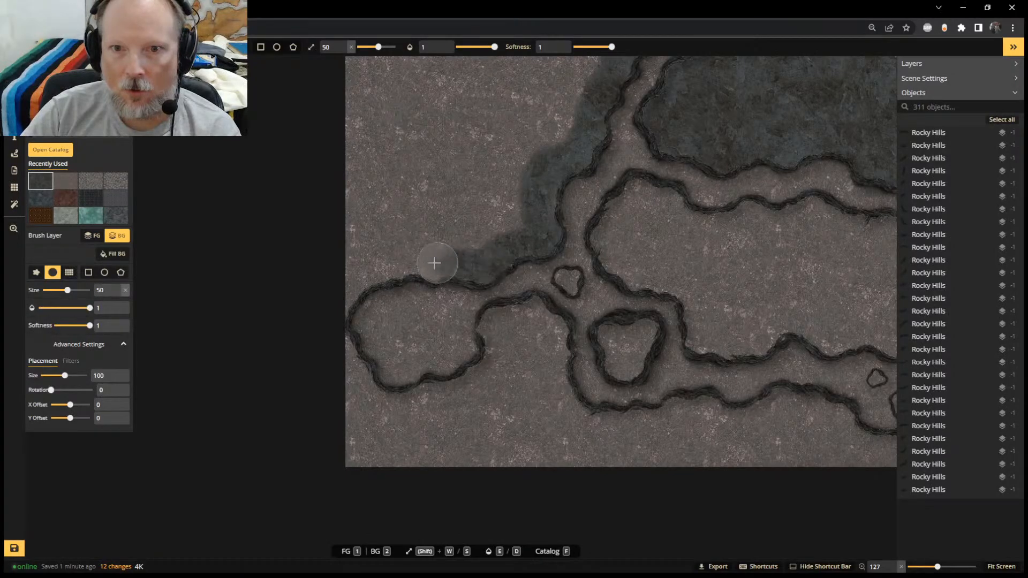
{"action": "left_click_drag", "start_coordinate": [376, 262], "coordinate": [333, 305]}
{"action": "mouse_move", "coordinate": [371, 277]}
{"action": "left_mouse_down"}
{"action": "mouse_move", "coordinate": [340, 291]}
{"action": "mouse_move", "coordinate": [345, 370]}
{"action": "mouse_move", "coordinate": [386, 436]}
{"action": "mouse_move", "coordinate": [357, 381]}
{"action": "mouse_move", "coordinate": [458, 400]}
{"action": "mouse_move", "coordinate": [379, 413]}
{"action": "mouse_move", "coordinate": [477, 388]}
{"action": "mouse_move", "coordinate": [504, 362]}
{"action": "left_mouse_up"}
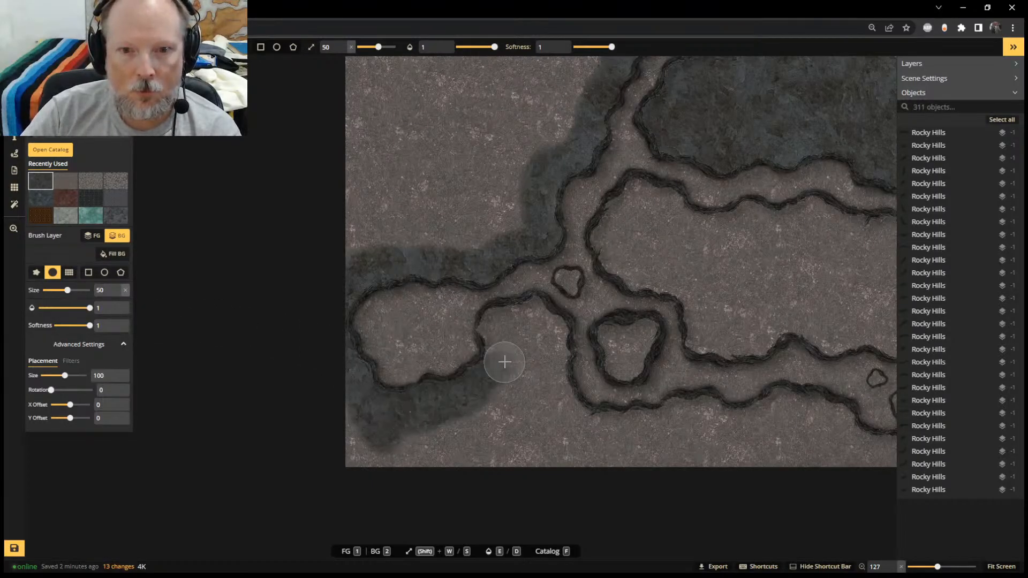
{"action": "mouse_move", "coordinate": [505, 320]}
{"action": "left_mouse_down"}
{"action": "mouse_move", "coordinate": [531, 314]}
{"action": "mouse_move", "coordinate": [552, 334]}
{"action": "left_mouse_up"}
{"action": "mouse_move", "coordinate": [556, 370]}
{"action": "left_mouse_down"}
{"action": "mouse_move", "coordinate": [525, 381]}
{"action": "mouse_move", "coordinate": [539, 417]}
{"action": "left_mouse_up"}
Paint dark rock beneath the lower passage's southern wall, from the large pillar to the stone-walled entrance
{"action": "scroll", "coordinate": [540, 415], "scroll_direction": "down", "scroll_amount": 1}
{"action": "middle_click_drag", "start_coordinate": [713, 431], "coordinate": [521, 369]}
{"action": "mouse_move", "coordinate": [342, 343]}
{"action": "left_mouse_down"}
{"action": "mouse_move", "coordinate": [369, 320]}
{"action": "mouse_move", "coordinate": [436, 357]}
{"action": "left_mouse_up"}
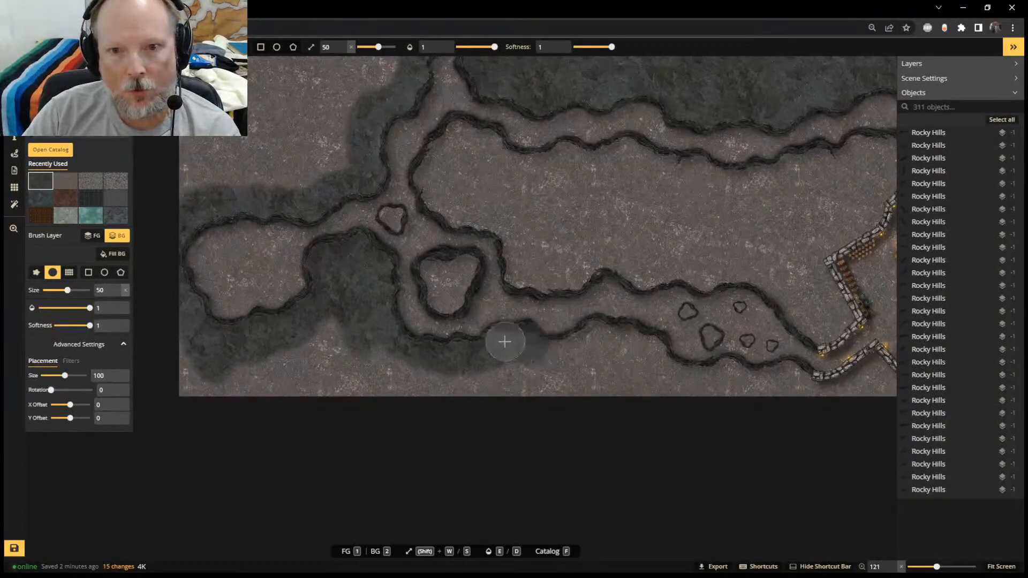
{"action": "mouse_move", "coordinate": [505, 341]}
{"action": "left_mouse_down"}
{"action": "mouse_move", "coordinate": [418, 361]}
{"action": "mouse_move", "coordinate": [591, 330]}
{"action": "mouse_move", "coordinate": [534, 353]}
{"action": "mouse_move", "coordinate": [598, 339]}
{"action": "left_mouse_up"}
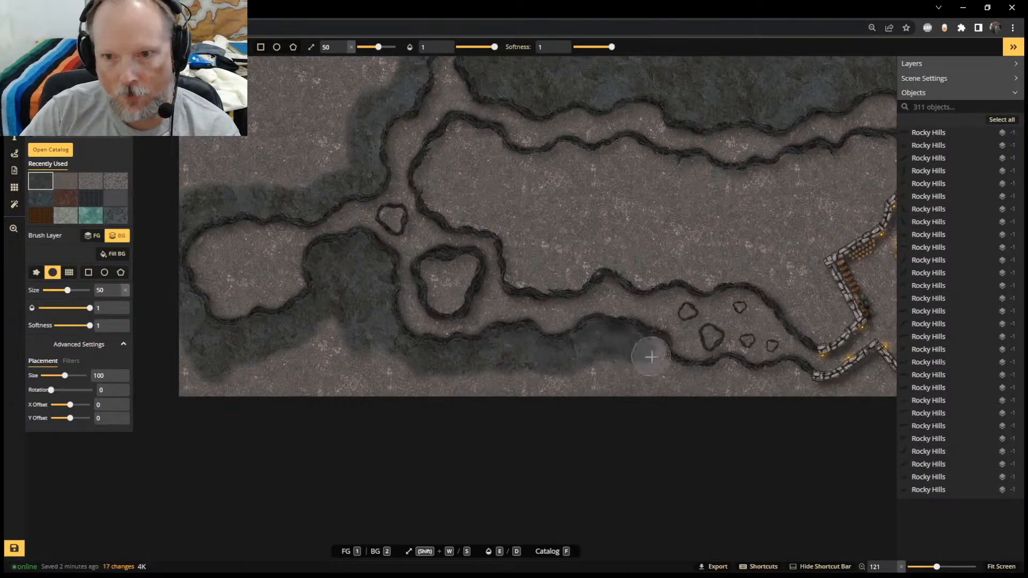
{"action": "mouse_move", "coordinate": [654, 357]}
{"action": "left_mouse_down"}
{"action": "mouse_move", "coordinate": [703, 392]}
{"action": "mouse_move", "coordinate": [686, 384]}
{"action": "left_mouse_up"}
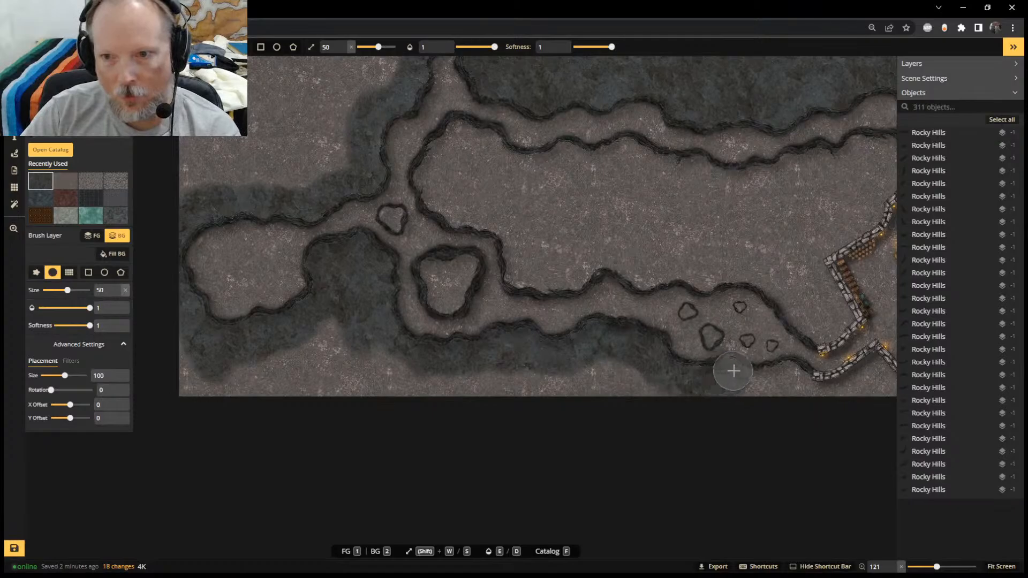
{"action": "mouse_move", "coordinate": [798, 385]}
{"action": "left_mouse_down"}
{"action": "mouse_move", "coordinate": [748, 394]}
{"action": "mouse_move", "coordinate": [818, 388]}
{"action": "left_mouse_up"}
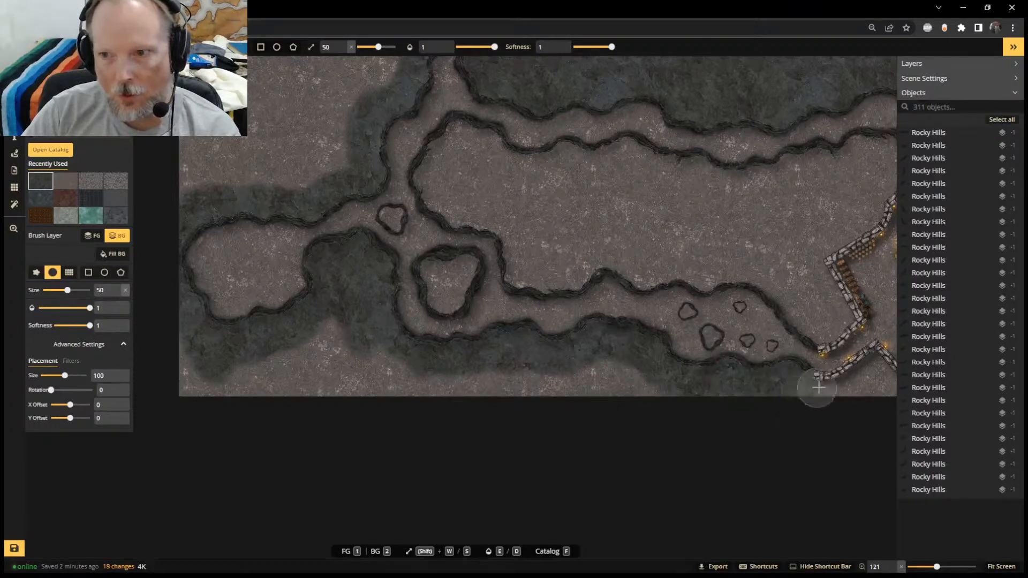
Paint dark rock around the outside of the stone-walled room and up to the middle passage's eastern end
{"action": "scroll", "coordinate": [768, 429], "scroll_direction": "up", "scroll_amount": 1}
{"action": "middle_click_drag", "start_coordinate": [768, 428], "coordinate": [394, 432]}
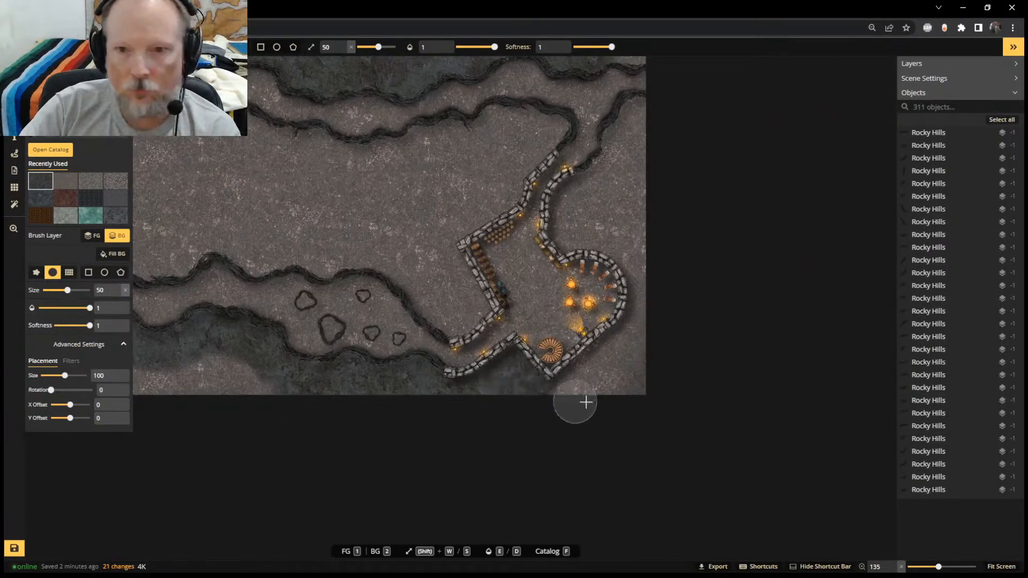
{"action": "mouse_move", "coordinate": [570, 382]}
{"action": "left_mouse_down"}
{"action": "mouse_move", "coordinate": [647, 319]}
{"action": "mouse_move", "coordinate": [658, 353]}
{"action": "mouse_move", "coordinate": [650, 301]}
{"action": "mouse_move", "coordinate": [600, 235]}
{"action": "left_mouse_up"}
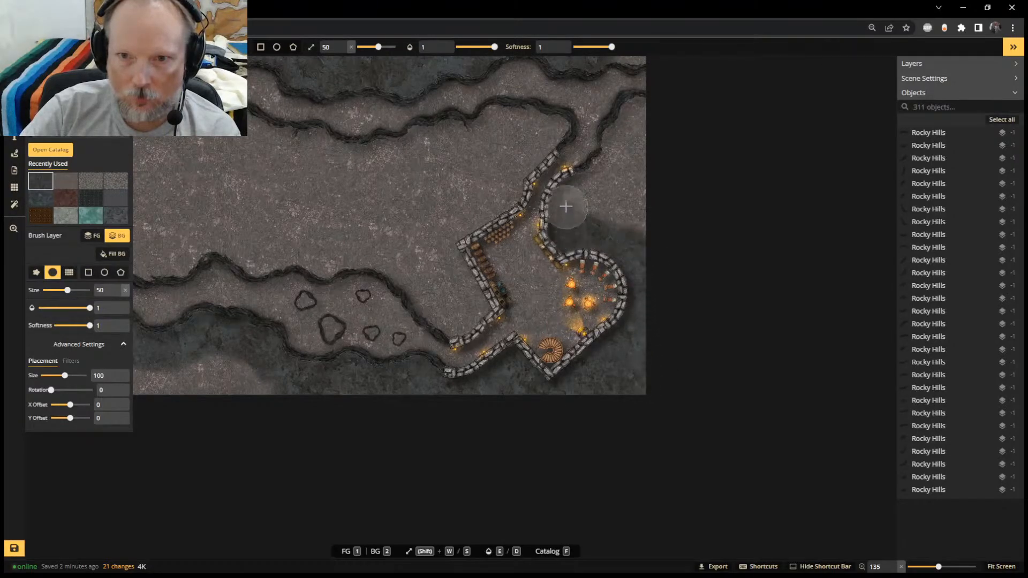
{"action": "mouse_move", "coordinate": [566, 206]}
{"action": "left_mouse_down"}
{"action": "mouse_move", "coordinate": [612, 190]}
{"action": "mouse_move", "coordinate": [605, 211]}
{"action": "mouse_move", "coordinate": [664, 194]}
{"action": "left_mouse_up"}
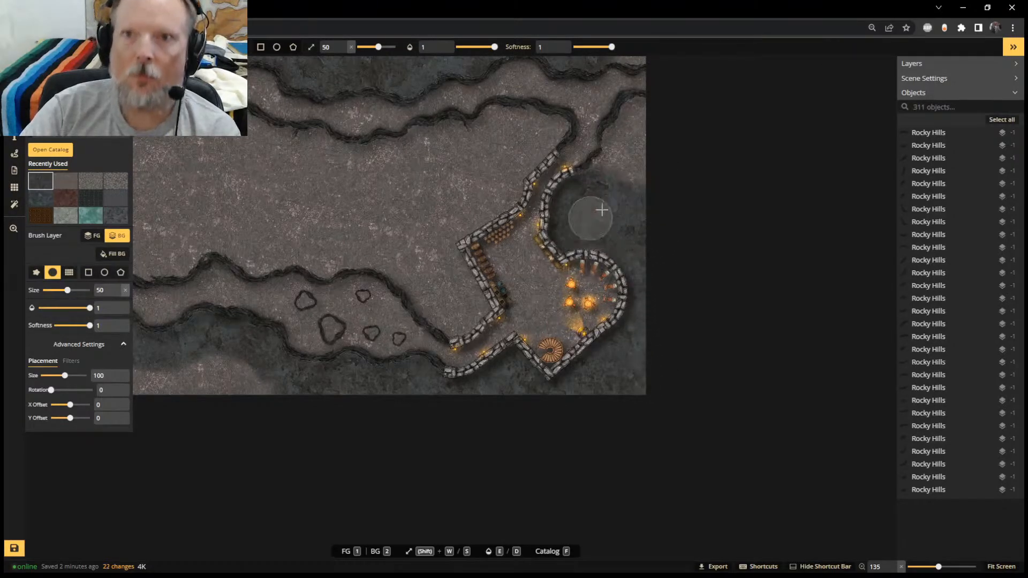
{"action": "mouse_move", "coordinate": [601, 210]}
{"action": "left_mouse_down"}
{"action": "mouse_move", "coordinate": [626, 125]}
{"action": "mouse_move", "coordinate": [641, 169]}
{"action": "mouse_move", "coordinate": [630, 180]}
{"action": "mouse_move", "coordinate": [630, 159]}
{"action": "left_mouse_up"}
Cover the leftover light patch at the map's eastern edge above the middle passage with dark rock
{"action": "scroll", "coordinate": [631, 185], "scroll_direction": "down", "scroll_amount": 3}
{"action": "scroll", "coordinate": [638, 207], "scroll_direction": "up", "scroll_amount": 2}
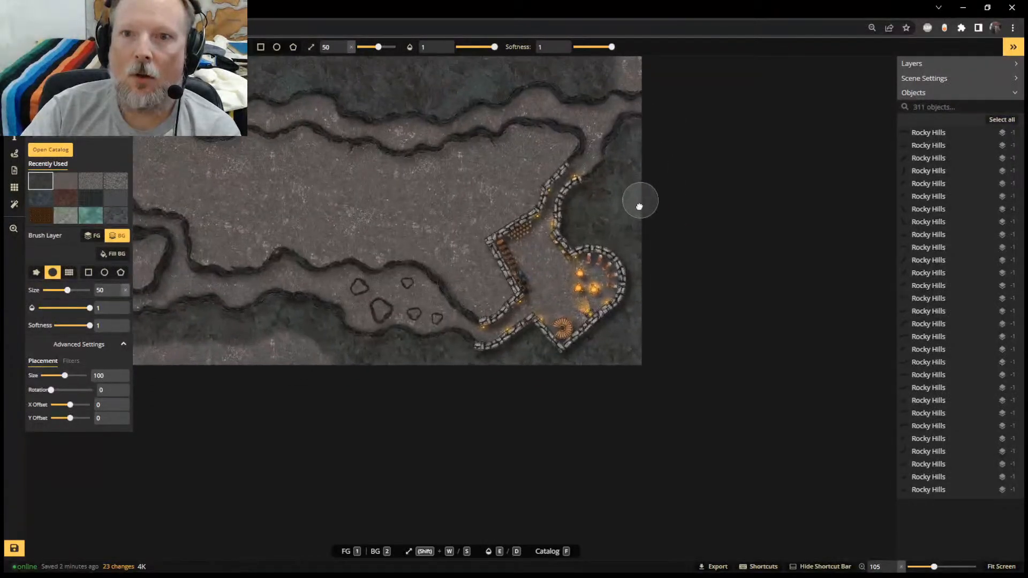
{"action": "middle_click_drag", "start_coordinate": [627, 108], "coordinate": [627, 310]}
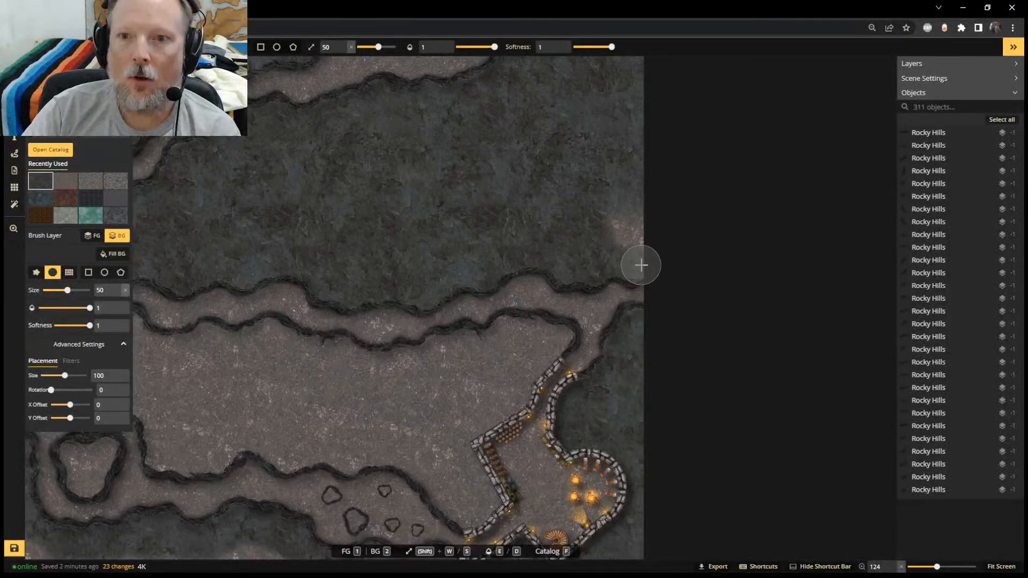
{"action": "mouse_move", "coordinate": [641, 265]}
{"action": "left_mouse_down"}
{"action": "mouse_move", "coordinate": [597, 204]}
{"action": "mouse_move", "coordinate": [636, 143]}
{"action": "mouse_move", "coordinate": [594, 182]}
{"action": "left_mouse_up"}
Enlarge the brush to size 103 and fill the remaining floor in the map's northwest and along its southern edge with dark rock
{"action": "scroll", "coordinate": [544, 211], "scroll_direction": "down", "scroll_amount": 4}
{"action": "middle_click_drag", "start_coordinate": [429, 236], "coordinate": [642, 224]}
{"action": "scroll", "coordinate": [670, 222], "scroll_direction": "up", "scroll_amount": 1}
{"action": "scroll", "coordinate": [558, 216], "scroll_direction": "down", "scroll_amount": 2}
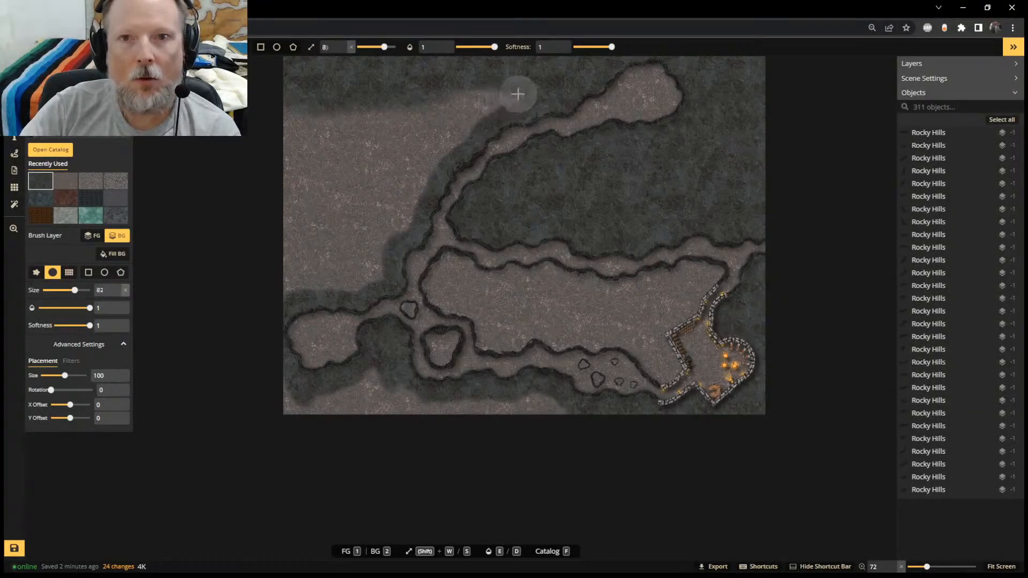
{"action": "key", "text": "w"}
{"action": "mouse_move", "coordinate": [449, 111]}
{"action": "left_mouse_down"}
{"action": "mouse_move", "coordinate": [289, 107]}
{"action": "mouse_move", "coordinate": [491, 94]}
{"action": "mouse_move", "coordinate": [419, 156]}
{"action": "mouse_move", "coordinate": [450, 143]}
{"action": "mouse_move", "coordinate": [427, 167]}
{"action": "mouse_move", "coordinate": [388, 257]}
{"action": "mouse_move", "coordinate": [309, 291]}
{"action": "mouse_move", "coordinate": [301, 115]}
{"action": "mouse_move", "coordinate": [284, 223]}
{"action": "mouse_move", "coordinate": [364, 123]}
{"action": "mouse_move", "coordinate": [362, 176]}
{"action": "mouse_move", "coordinate": [312, 259]}
{"action": "mouse_move", "coordinate": [356, 250]}
{"action": "mouse_move", "coordinate": [333, 251]}
{"action": "mouse_move", "coordinate": [195, 464]}
{"action": "mouse_move", "coordinate": [266, 402]}
{"action": "mouse_move", "coordinate": [391, 386]}
{"action": "mouse_move", "coordinate": [361, 413]}
{"action": "mouse_move", "coordinate": [564, 415]}
{"action": "mouse_move", "coordinate": [471, 413]}
{"action": "mouse_move", "coordinate": [510, 404]}
{"action": "mouse_move", "coordinate": [560, 417]}
{"action": "mouse_move", "coordinate": [358, 412]}
{"action": "mouse_move", "coordinate": [335, 422]}
{"action": "left_mouse_up"}
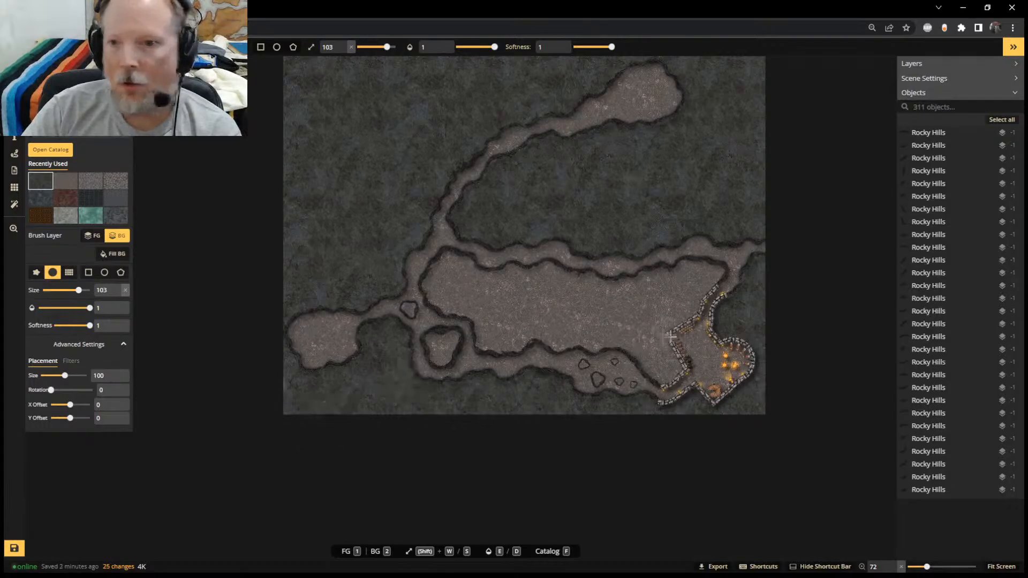
Reduce the brush size to 5 and fill four of the rock pillar outlines in the lower passage with dark rock
{"action": "scroll", "coordinate": [658, 334], "scroll_direction": "up", "scroll_amount": 2}
{"action": "scroll", "coordinate": [658, 333], "scroll_direction": "up", "scroll_amount": 9}
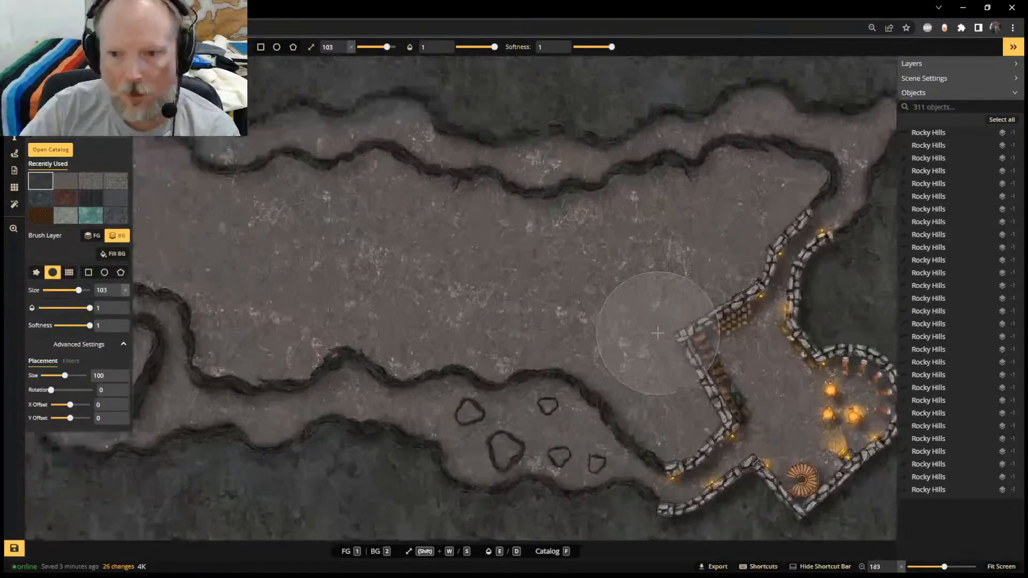
{"action": "scroll", "coordinate": [603, 431], "scroll_direction": "up", "scroll_amount": 6}
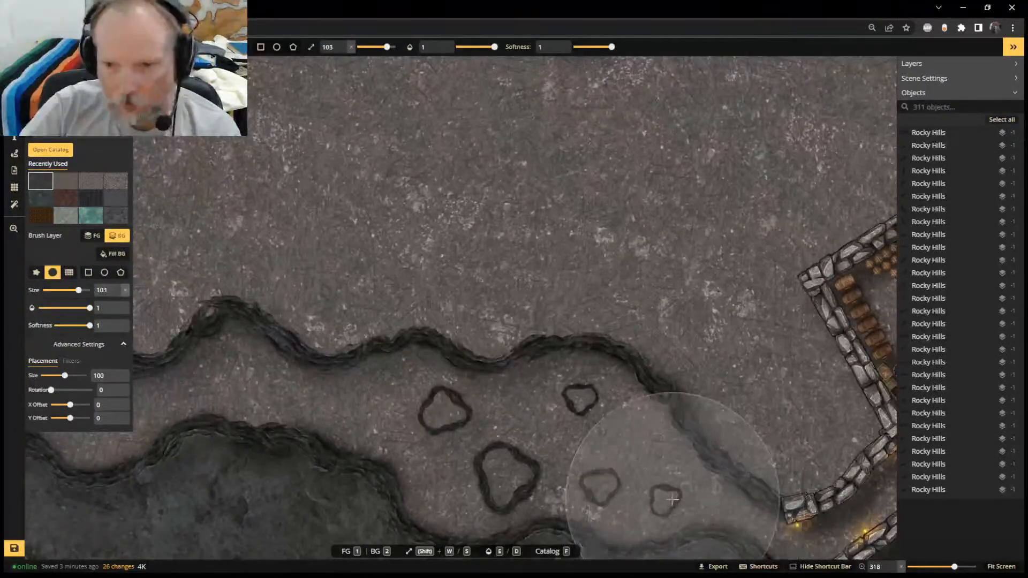
{"action": "scroll", "coordinate": [672, 499], "scroll_direction": "up", "scroll_amount": 10}
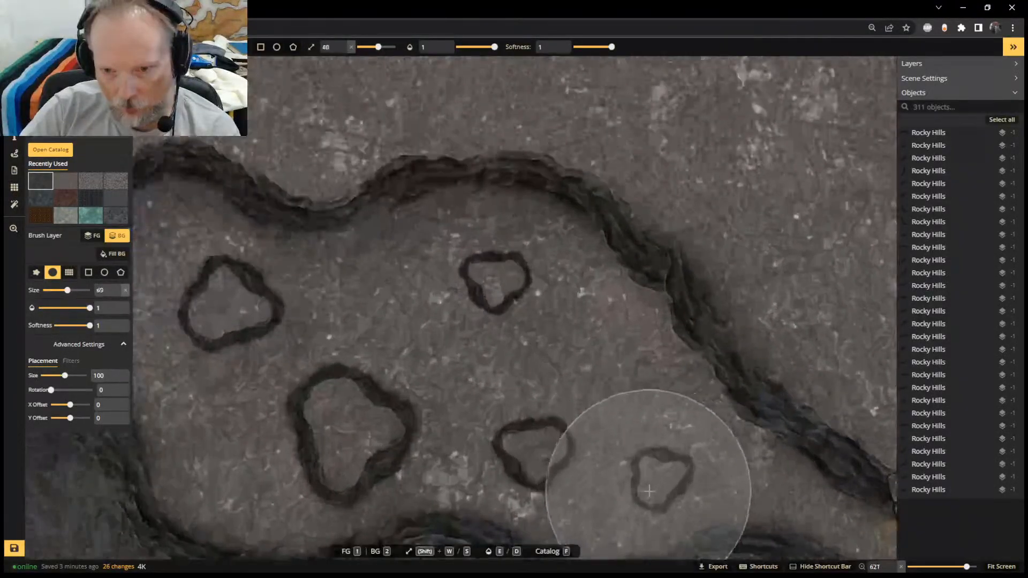
{"action": "key", "text": "s"}
{"action": "key", "text": "s"}
{"action": "key", "text": "s"}
{"action": "key", "text": "s"}
{"action": "key", "text": "s"}
{"action": "key", "text": "s"}
{"action": "key", "text": "s"}
{"action": "key", "text": "s"}
{"action": "key", "text": "s"}
{"action": "key", "text": "s"}
{"action": "key", "text": "s"}
{"action": "key", "text": "s"}
{"action": "key", "text": "s"}
{"action": "key", "text": "s"}
{"action": "key", "text": "s"}
{"action": "key", "text": "s"}
{"action": "key", "text": "s"}
{"action": "key", "text": "s"}
{"action": "key", "text": "s"}
{"action": "key", "text": "s"}
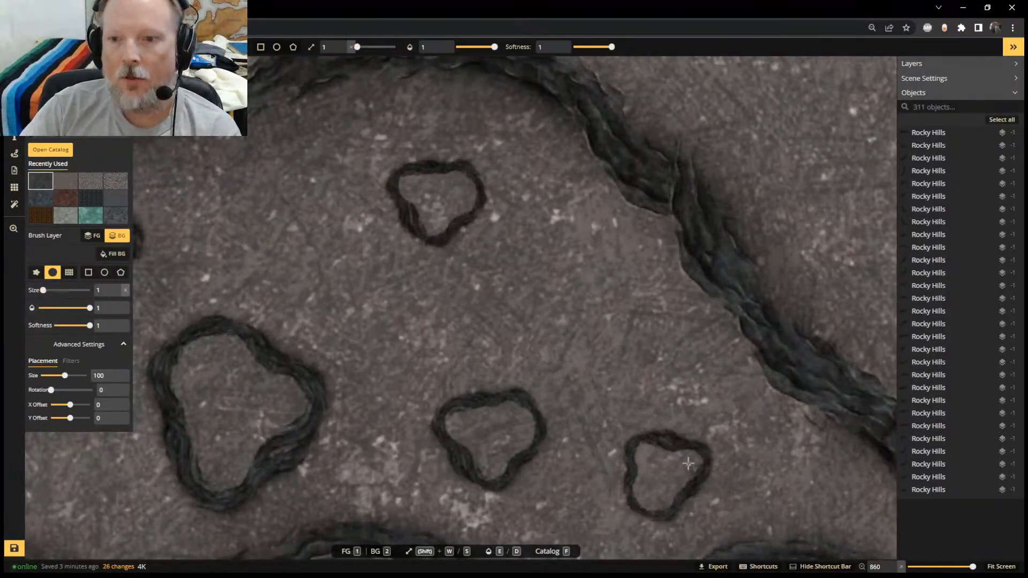
{"action": "mouse_move", "coordinate": [690, 462]}
{"action": "left_mouse_down"}
{"action": "mouse_move", "coordinate": [644, 454]}
{"action": "mouse_move", "coordinate": [645, 487]}
{"action": "mouse_move", "coordinate": [649, 454]}
{"action": "mouse_move", "coordinate": [668, 493]}
{"action": "mouse_move", "coordinate": [632, 484]}
{"action": "left_mouse_up"}
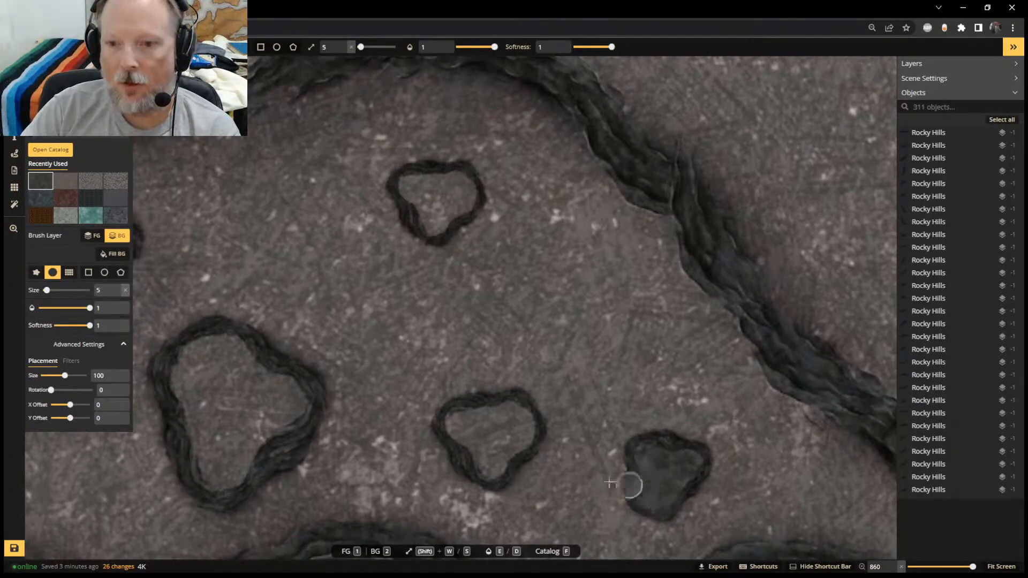
{"action": "mouse_move", "coordinate": [522, 422]}
{"action": "left_mouse_down"}
{"action": "mouse_move", "coordinate": [489, 468]}
{"action": "mouse_move", "coordinate": [461, 436]}
{"action": "mouse_move", "coordinate": [487, 416]}
{"action": "mouse_move", "coordinate": [477, 435]}
{"action": "mouse_move", "coordinate": [461, 425]}
{"action": "mouse_move", "coordinate": [477, 411]}
{"action": "left_mouse_up"}
{"action": "mouse_move", "coordinate": [412, 182]}
{"action": "left_mouse_down"}
{"action": "mouse_move", "coordinate": [404, 184]}
{"action": "mouse_move", "coordinate": [465, 191]}
{"action": "mouse_move", "coordinate": [432, 227]}
{"action": "mouse_move", "coordinate": [413, 197]}
{"action": "mouse_move", "coordinate": [439, 223]}
{"action": "mouse_move", "coordinate": [462, 202]}
{"action": "mouse_move", "coordinate": [420, 177]}
{"action": "mouse_move", "coordinate": [461, 182]}
{"action": "left_mouse_up"}
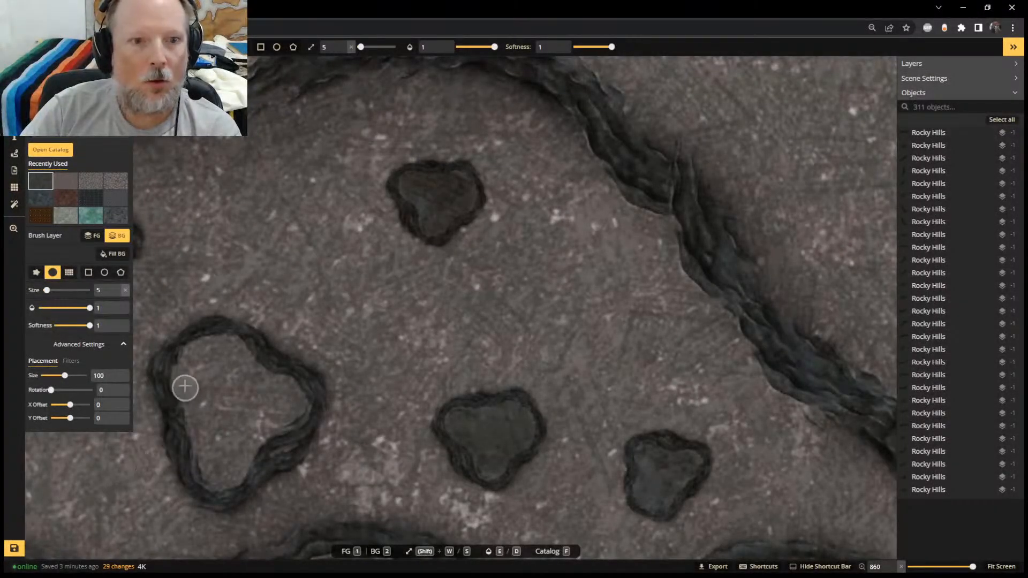
{"action": "mouse_move", "coordinate": [183, 386]}
{"action": "left_mouse_down"}
{"action": "mouse_move", "coordinate": [199, 355]}
{"action": "mouse_move", "coordinate": [230, 346]}
{"action": "mouse_move", "coordinate": [186, 361]}
{"action": "mouse_move", "coordinate": [204, 454]}
{"action": "mouse_move", "coordinate": [222, 482]}
{"action": "mouse_move", "coordinate": [296, 406]}
{"action": "mouse_move", "coordinate": [246, 355]}
{"action": "mouse_move", "coordinate": [273, 409]}
{"action": "mouse_move", "coordinate": [206, 366]}
{"action": "mouse_move", "coordinate": [223, 393]}
{"action": "mouse_move", "coordinate": [225, 464]}
{"action": "mouse_move", "coordinate": [241, 416]}
{"action": "mouse_move", "coordinate": [213, 422]}
{"action": "mouse_move", "coordinate": [262, 364]}
{"action": "mouse_move", "coordinate": [280, 410]}
{"action": "mouse_move", "coordinate": [303, 429]}
{"action": "mouse_move", "coordinate": [224, 482]}
{"action": "mouse_move", "coordinate": [257, 392]}
{"action": "left_mouse_up"}
Fill the remaining westernmost pillar of the lower passage's pillar group with dark rock
{"action": "scroll", "coordinate": [252, 391], "scroll_direction": "down", "scroll_amount": 3}
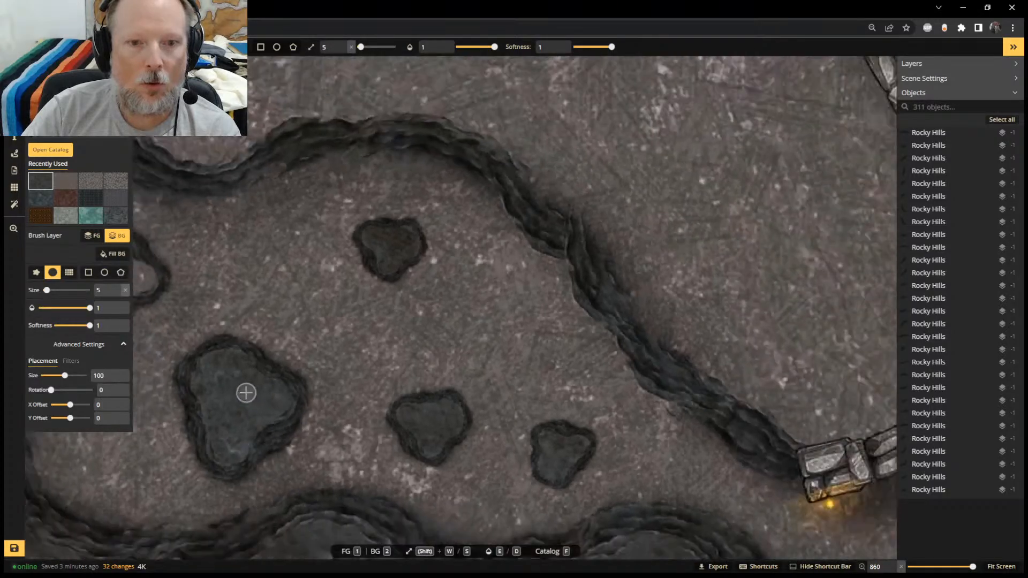
{"action": "scroll", "coordinate": [267, 369], "scroll_direction": "up", "scroll_amount": 1}
{"action": "middle_click_drag", "start_coordinate": [310, 365], "coordinate": [621, 400]}
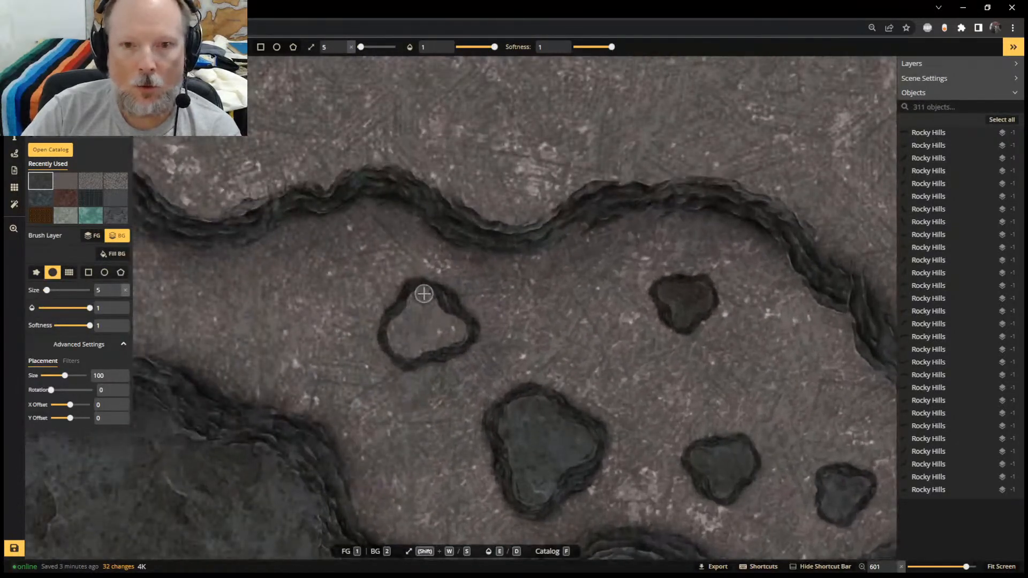
{"action": "mouse_move", "coordinate": [417, 303]}
{"action": "left_mouse_down"}
{"action": "mouse_move", "coordinate": [390, 333]}
{"action": "mouse_move", "coordinate": [415, 301]}
{"action": "left_mouse_up"}
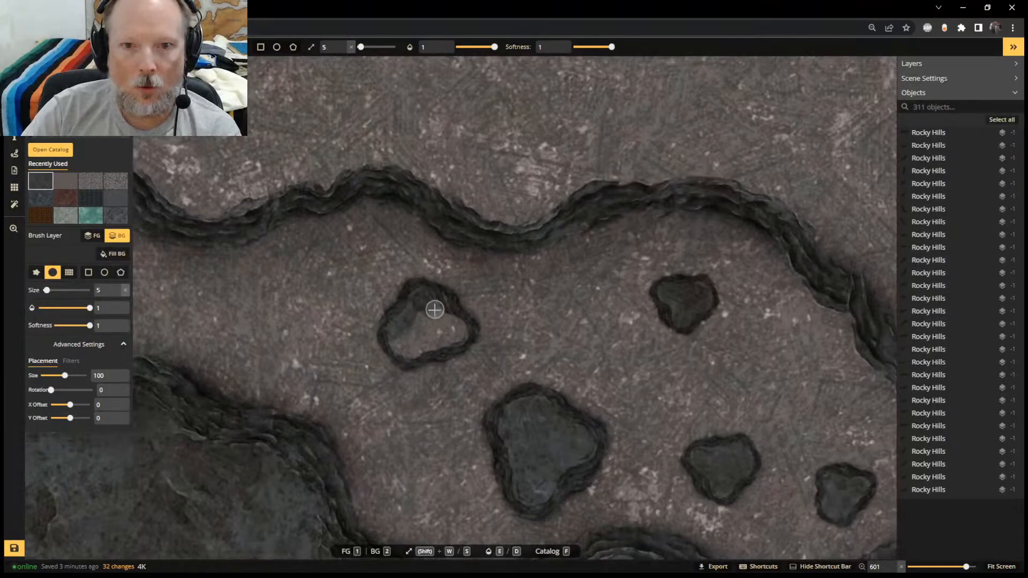
{"action": "mouse_move", "coordinate": [460, 327]}
{"action": "left_mouse_down"}
{"action": "mouse_move", "coordinate": [417, 351]}
{"action": "mouse_move", "coordinate": [403, 323]}
{"action": "mouse_move", "coordinate": [448, 334]}
{"action": "left_mouse_up"}
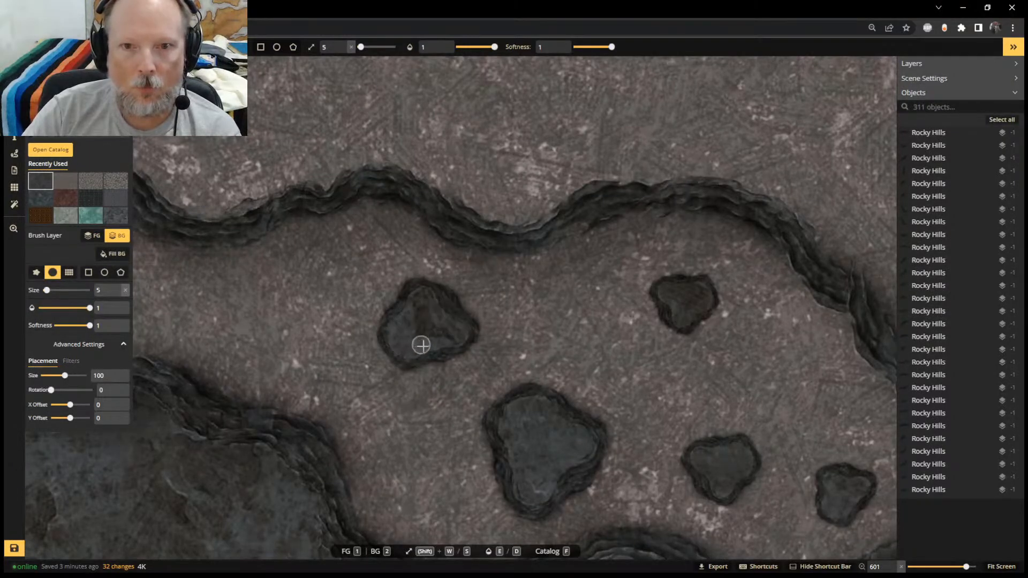
Fill the two pillars near the western junction with dark rock, using brush size 11 and enlarging it to 26 for the large one
{"action": "scroll", "coordinate": [445, 335], "scroll_direction": "down", "scroll_amount": 3}
{"action": "middle_click_drag", "start_coordinate": [328, 301], "coordinate": [701, 350]}
{"action": "scroll", "coordinate": [520, 352], "scroll_direction": "down", "scroll_amount": 2}
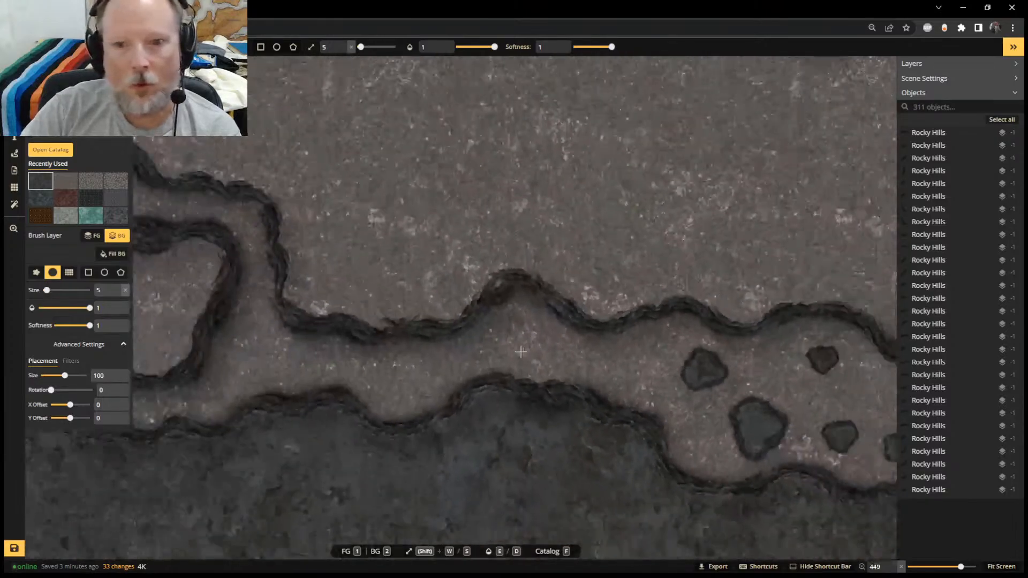
{"action": "scroll", "coordinate": [520, 352], "scroll_direction": "down", "scroll_amount": 3}
{"action": "scroll", "coordinate": [602, 347], "scroll_direction": "up", "scroll_amount": 3}
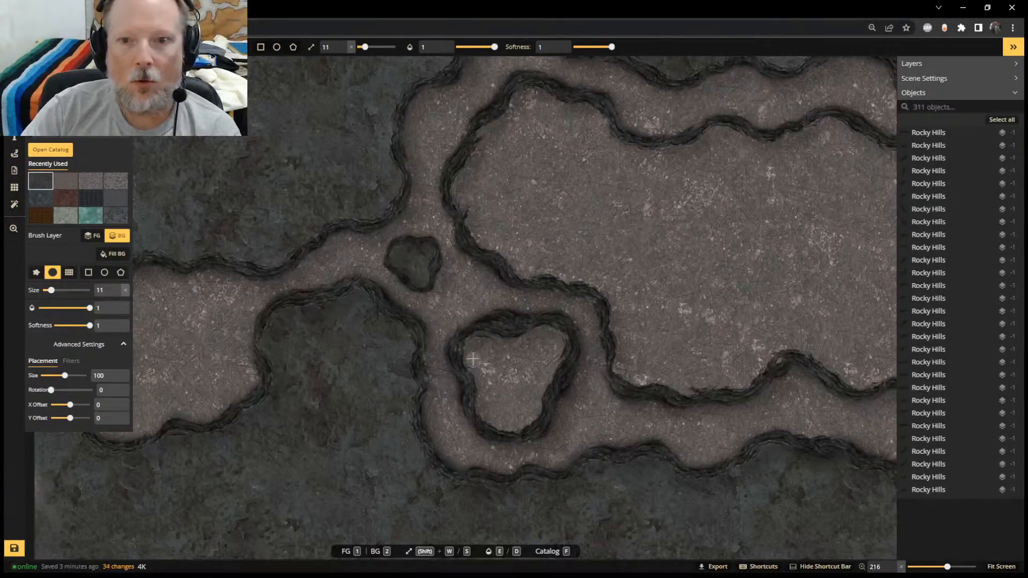
{"action": "mouse_move", "coordinate": [472, 359]}
{"action": "left_mouse_down"}
{"action": "mouse_move", "coordinate": [490, 340]}
{"action": "mouse_move", "coordinate": [552, 331]}
{"action": "mouse_move", "coordinate": [543, 398]}
{"action": "left_mouse_up"}
{"action": "mouse_move", "coordinate": [474, 387]}
{"action": "left_mouse_down"}
{"action": "mouse_move", "coordinate": [468, 340]}
{"action": "mouse_move", "coordinate": [530, 367]}
{"action": "mouse_move", "coordinate": [531, 345]}
{"action": "mouse_move", "coordinate": [516, 372]}
{"action": "mouse_move", "coordinate": [489, 372]}
{"action": "mouse_move", "coordinate": [487, 358]}
{"action": "mouse_move", "coordinate": [489, 390]}
{"action": "mouse_move", "coordinate": [533, 395]}
{"action": "mouse_move", "coordinate": [500, 393]}
{"action": "mouse_move", "coordinate": [537, 359]}
{"action": "left_mouse_up"}
{"action": "key", "text": "w"}
{"action": "key", "text": "w"}
{"action": "key", "text": "w"}
{"action": "key", "text": "w"}
{"action": "key", "text": "w"}
{"action": "key", "text": "w"}
{"action": "key", "text": "w"}
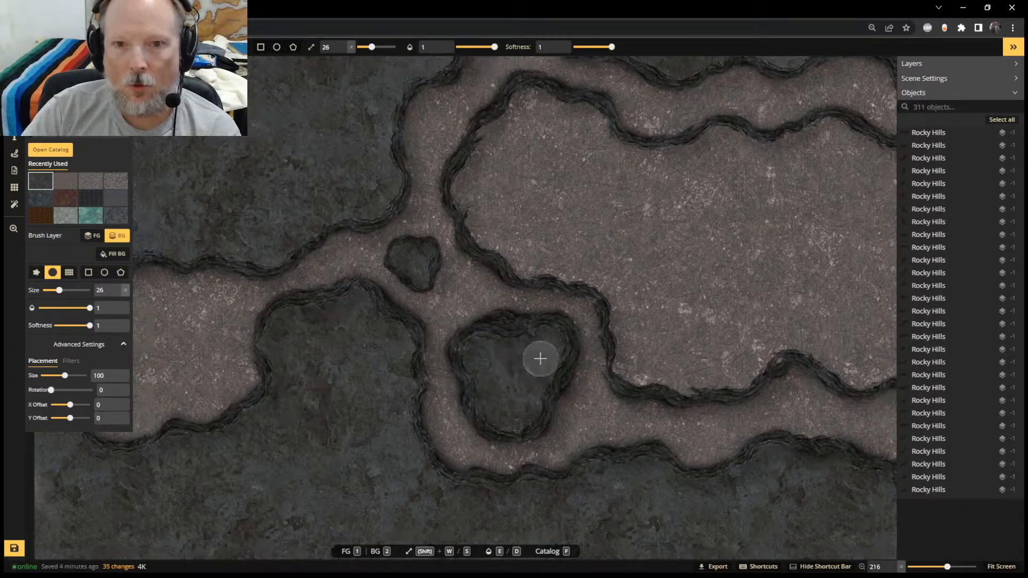
With the brush at size 26, paint dark rock along the inner side of the walls enclosing the large central area, undoing a stray stroke
{"action": "scroll", "coordinate": [530, 404], "scroll_direction": "down", "scroll_amount": 3}
{"action": "scroll", "coordinate": [529, 403], "scroll_direction": "down", "scroll_amount": 5}
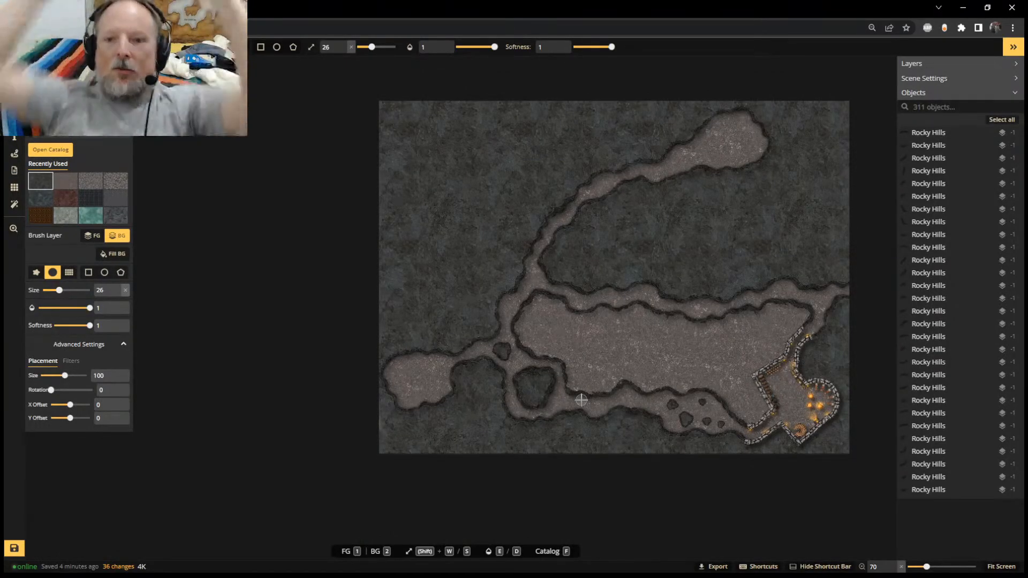
{"action": "scroll", "coordinate": [765, 421], "scroll_direction": "up", "scroll_amount": 2}
{"action": "scroll", "coordinate": [739, 327], "scroll_direction": "up", "scroll_amount": 2}
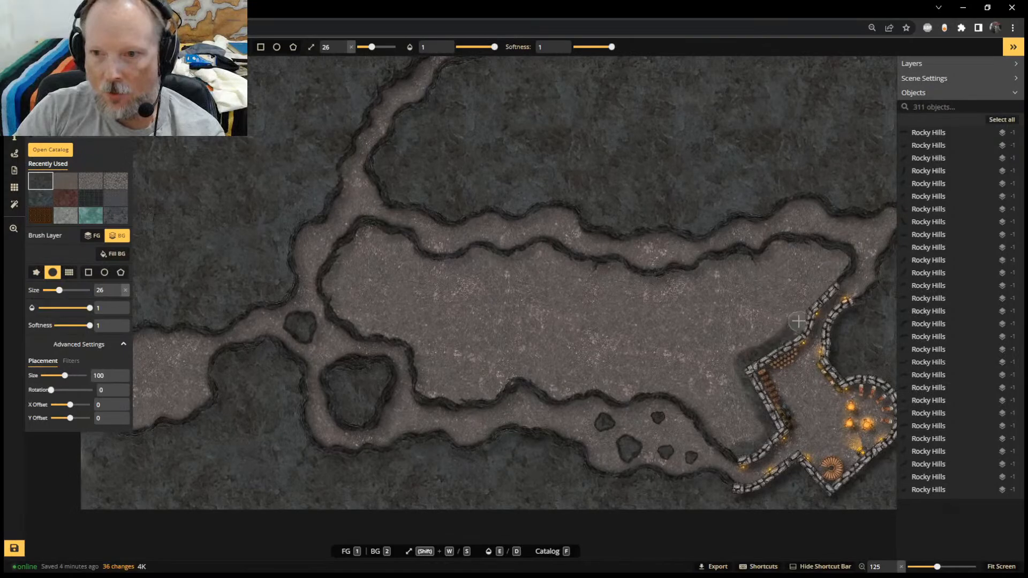
{"action": "mouse_move", "coordinate": [807, 307]}
{"action": "left_mouse_down"}
{"action": "mouse_move", "coordinate": [838, 256]}
{"action": "mouse_move", "coordinate": [771, 253]}
{"action": "mouse_move", "coordinate": [803, 261]}
{"action": "mouse_move", "coordinate": [668, 278]}
{"action": "mouse_move", "coordinate": [727, 266]}
{"action": "mouse_move", "coordinate": [667, 277]}
{"action": "mouse_move", "coordinate": [535, 250]}
{"action": "mouse_move", "coordinate": [551, 250]}
{"action": "mouse_move", "coordinate": [452, 264]}
{"action": "mouse_move", "coordinate": [353, 241]}
{"action": "mouse_move", "coordinate": [335, 271]}
{"action": "mouse_move", "coordinate": [338, 305]}
{"action": "mouse_move", "coordinate": [380, 335]}
{"action": "mouse_move", "coordinate": [358, 326]}
{"action": "mouse_move", "coordinate": [367, 255]}
{"action": "mouse_move", "coordinate": [355, 259]}
{"action": "mouse_move", "coordinate": [358, 303]}
{"action": "mouse_move", "coordinate": [393, 313]}
{"action": "mouse_move", "coordinate": [371, 323]}
{"action": "mouse_move", "coordinate": [374, 302]}
{"action": "mouse_move", "coordinate": [413, 344]}
{"action": "mouse_move", "coordinate": [427, 386]}
{"action": "mouse_move", "coordinate": [416, 381]}
{"action": "mouse_move", "coordinate": [457, 397]}
{"action": "mouse_move", "coordinate": [528, 376]}
{"action": "mouse_move", "coordinate": [672, 391]}
{"action": "mouse_move", "coordinate": [720, 437]}
{"action": "mouse_move", "coordinate": [698, 404]}
{"action": "mouse_move", "coordinate": [740, 429]}
{"action": "mouse_move", "coordinate": [724, 431]}
{"action": "left_mouse_up"}
{"action": "key", "text": "ctrl+z"}
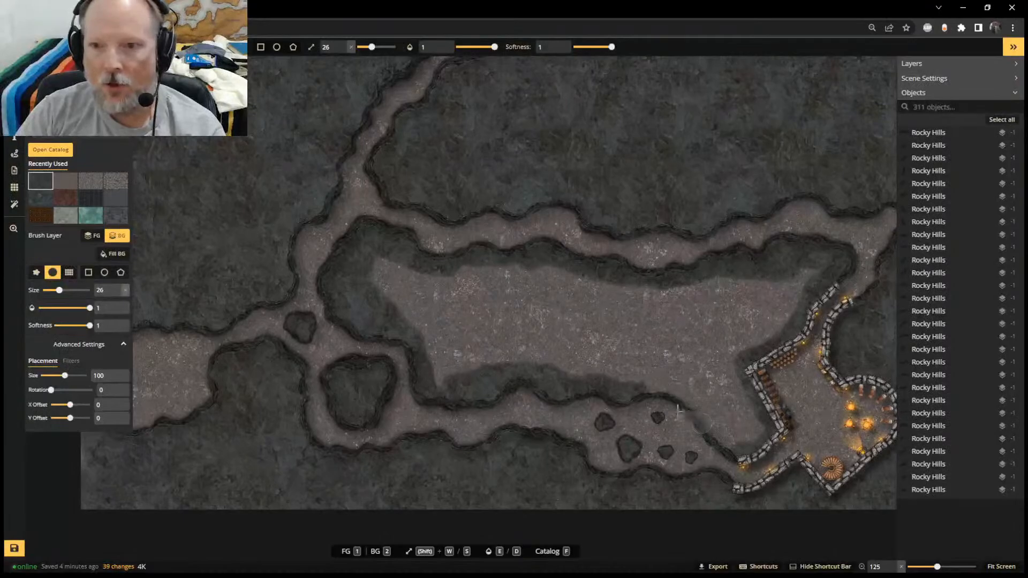
{"action": "mouse_move", "coordinate": [621, 390]}
{"action": "left_mouse_down"}
{"action": "mouse_move", "coordinate": [685, 395]}
{"action": "mouse_move", "coordinate": [733, 445]}
{"action": "mouse_move", "coordinate": [718, 432]}
{"action": "mouse_move", "coordinate": [744, 431]}
{"action": "mouse_move", "coordinate": [723, 353]}
{"action": "mouse_move", "coordinate": [746, 379]}
{"action": "left_mouse_up"}
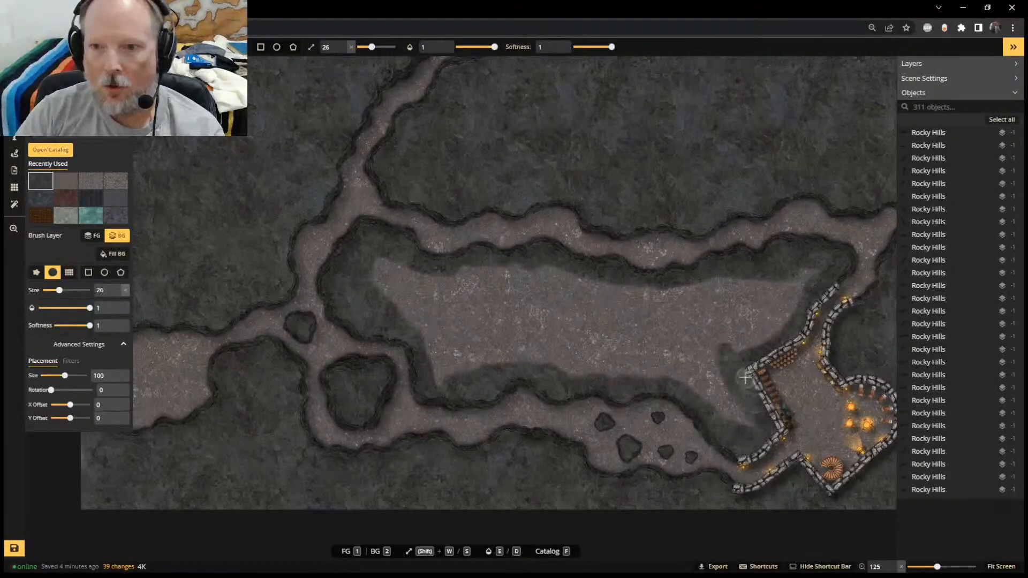
Enlarge the brush to size 54 and fill the rest of the large central area with dark rock
{"action": "key", "text": "w"}
{"action": "key", "text": "w"}
{"action": "key", "text": "w"}
{"action": "key", "text": "w"}
{"action": "key", "text": "w"}
{"action": "key", "text": "w"}
{"action": "key", "text": "w"}
{"action": "key", "text": "w"}
{"action": "key", "text": "w"}
{"action": "key", "text": "w"}
{"action": "key", "text": "w"}
{"action": "key", "text": "w"}
{"action": "key", "text": "w"}
{"action": "key", "text": "w"}
{"action": "key", "text": "w"}
{"action": "key", "text": "w"}
{"action": "key", "text": "w"}
{"action": "key", "text": "w"}
{"action": "key", "text": "w"}
{"action": "key", "text": "w"}
{"action": "key", "text": "w"}
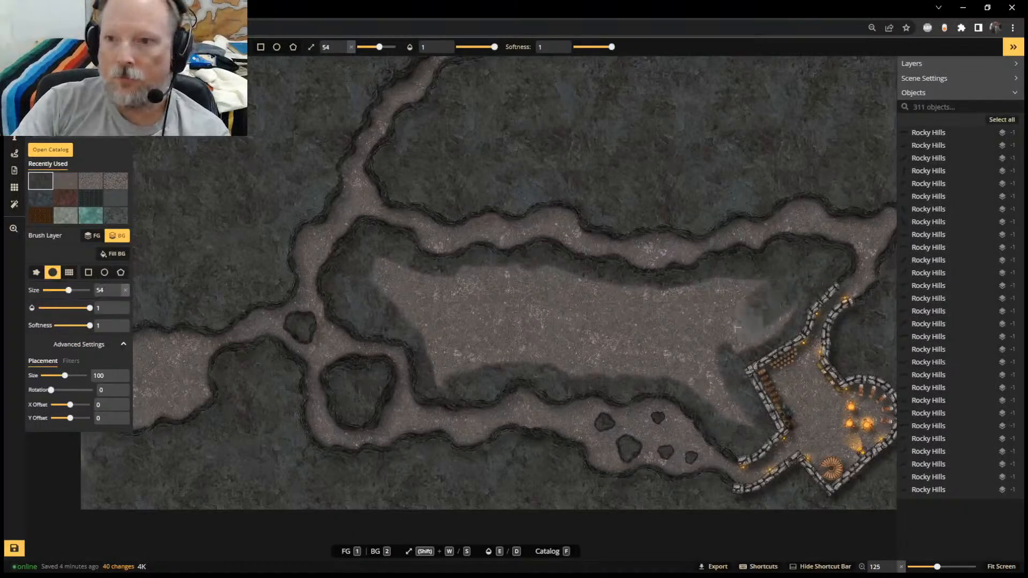
{"action": "mouse_move", "coordinate": [768, 296]}
{"action": "left_mouse_down"}
{"action": "mouse_move", "coordinate": [725, 284]}
{"action": "mouse_move", "coordinate": [744, 429]}
{"action": "mouse_move", "coordinate": [728, 424]}
{"action": "mouse_move", "coordinate": [688, 323]}
{"action": "left_mouse_up"}
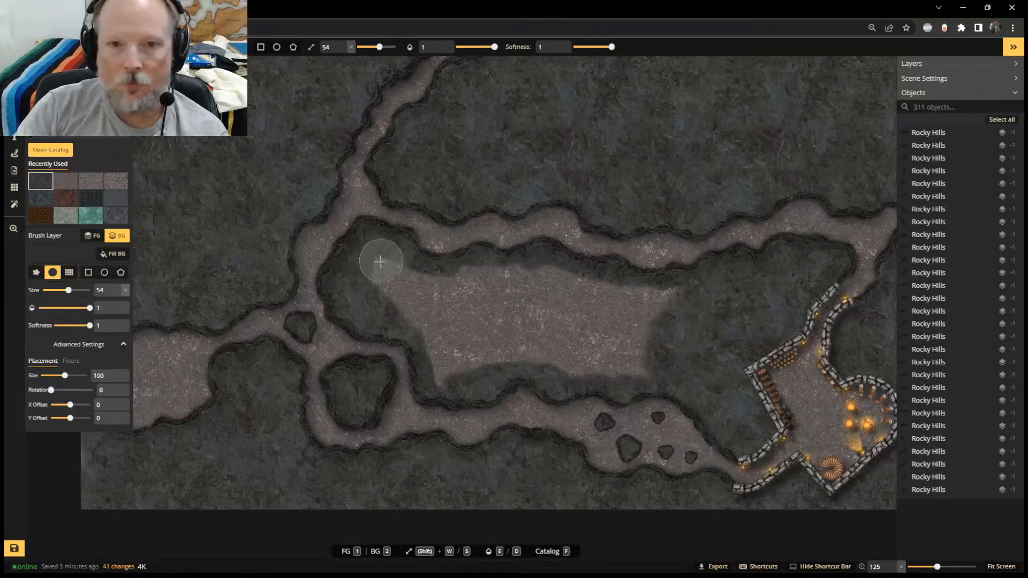
{"action": "mouse_move", "coordinate": [378, 262]}
{"action": "left_mouse_down"}
{"action": "mouse_move", "coordinate": [355, 271]}
{"action": "mouse_move", "coordinate": [452, 377]}
{"action": "mouse_move", "coordinate": [600, 364]}
{"action": "mouse_move", "coordinate": [517, 368]}
{"action": "mouse_move", "coordinate": [692, 338]}
{"action": "mouse_move", "coordinate": [546, 308]}
{"action": "mouse_move", "coordinate": [634, 293]}
{"action": "mouse_move", "coordinate": [482, 278]}
{"action": "mouse_move", "coordinate": [584, 313]}
{"action": "mouse_move", "coordinate": [455, 335]}
{"action": "mouse_move", "coordinate": [643, 332]}
{"action": "mouse_move", "coordinate": [560, 323]}
{"action": "left_mouse_up"}
{"action": "scroll", "coordinate": [547, 316], "scroll_direction": "down", "scroll_amount": 1}
{"action": "scroll", "coordinate": [547, 316], "scroll_direction": "down", "scroll_amount": 3}
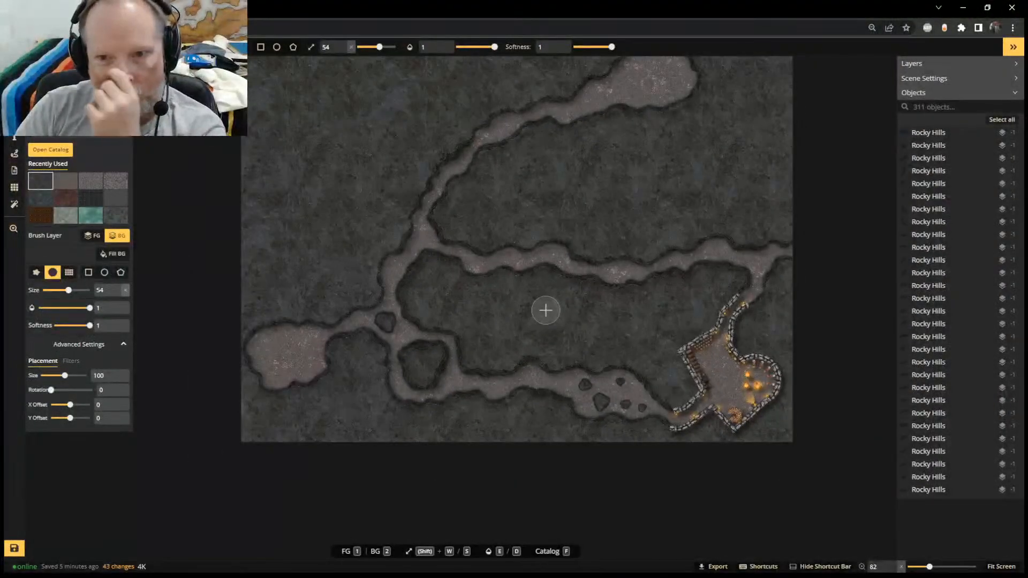
Bring the whole cave map into view and save its changes
{"action": "scroll", "coordinate": [595, 291], "scroll_direction": "down", "scroll_amount": 1}
{"action": "scroll", "coordinate": [599, 288], "scroll_direction": "down", "scroll_amount": 1}
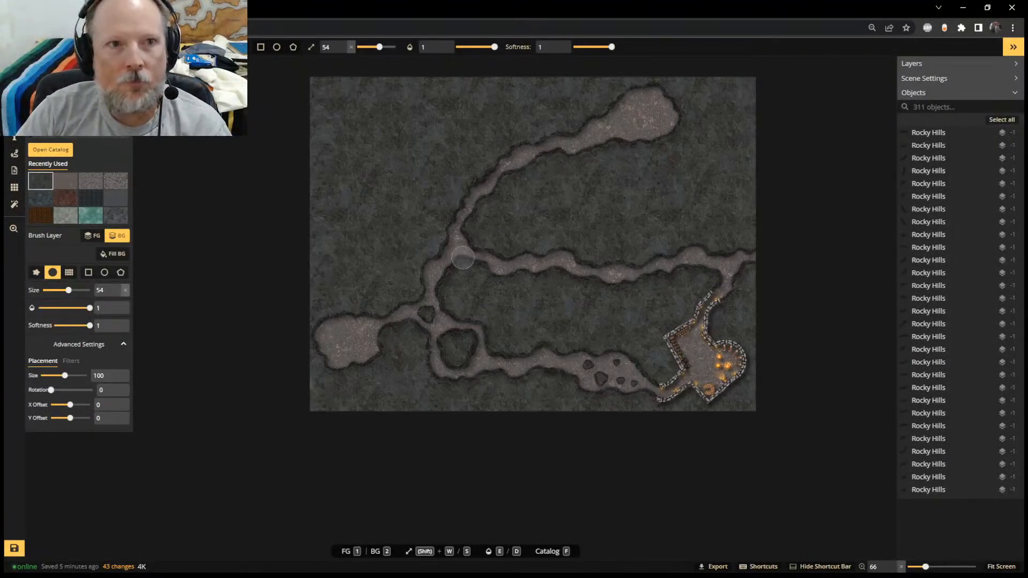
{"action": "left_click", "coordinate": [17, 551]}
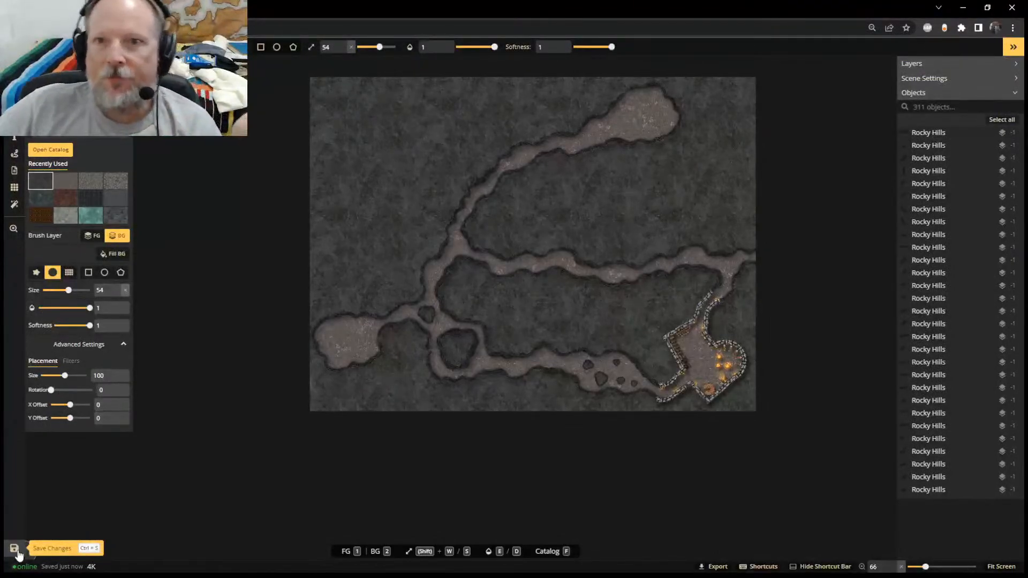
Switch the brush to the foreground layer and choose the Mossy Rocks texture from the Dungeons set
{"action": "scroll", "coordinate": [611, 150], "scroll_direction": "up", "scroll_amount": 1}
{"action": "scroll", "coordinate": [610, 149], "scroll_direction": "up", "scroll_amount": 8}
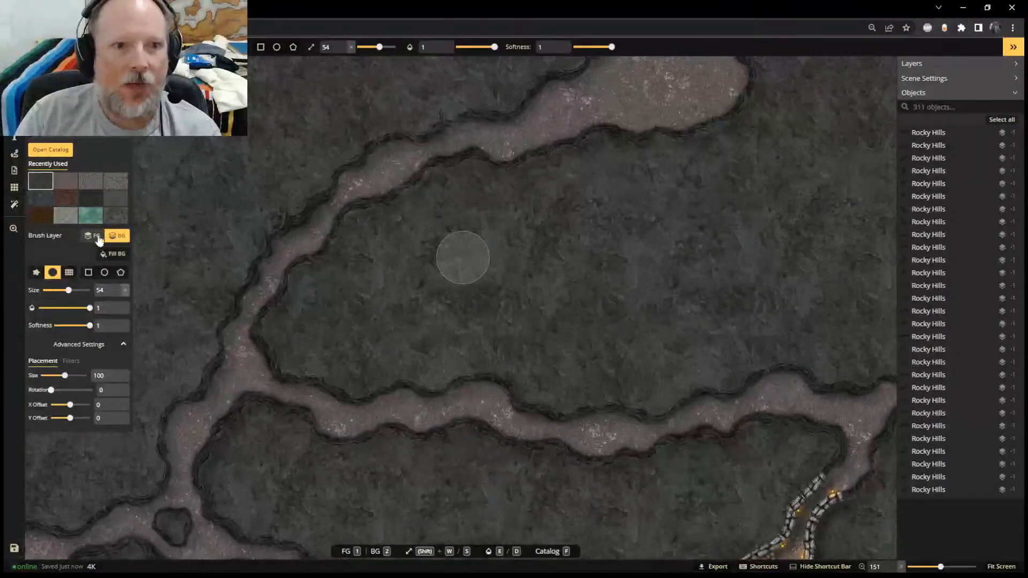
{"action": "left_click", "coordinate": [94, 238]}
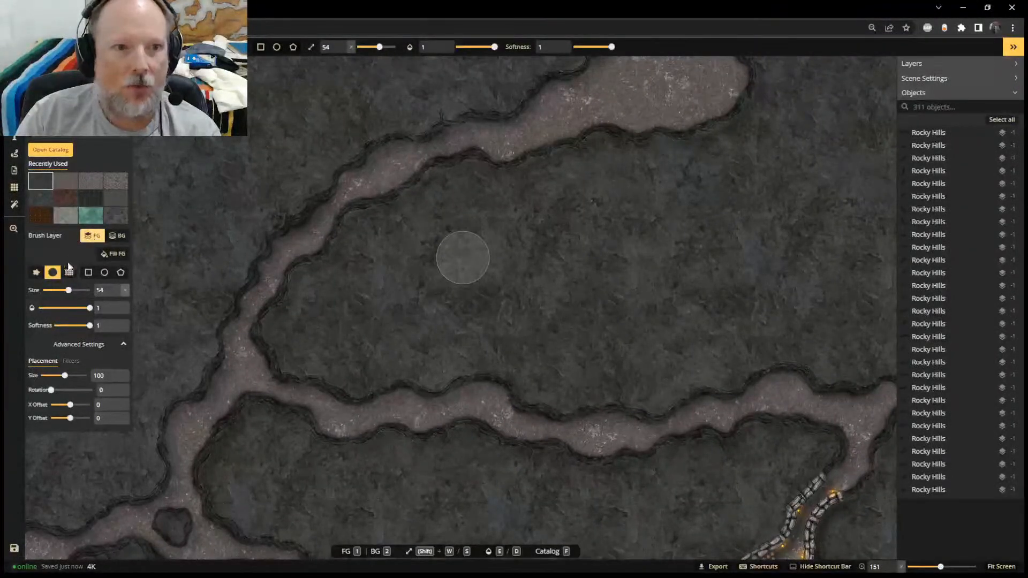
{"action": "left_click", "coordinate": [52, 150]}
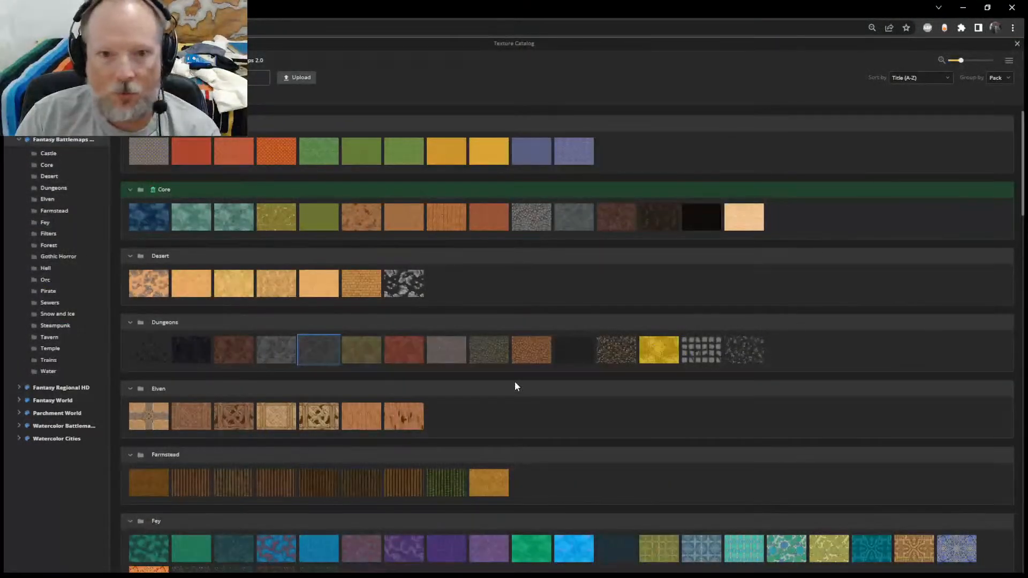
{"action": "mouse_move", "coordinate": [493, 355]}
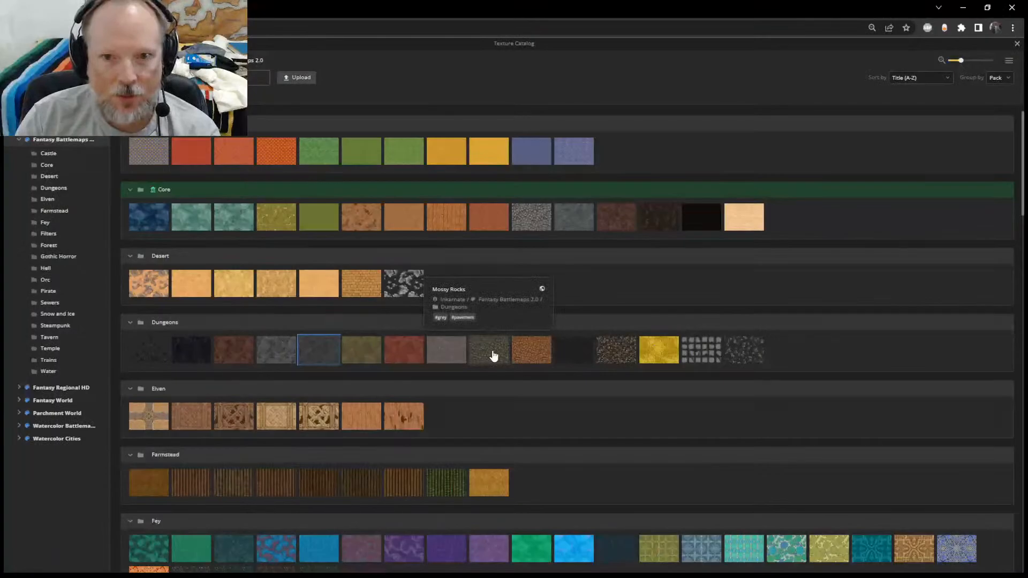
{"action": "left_click", "coordinate": [493, 355]}
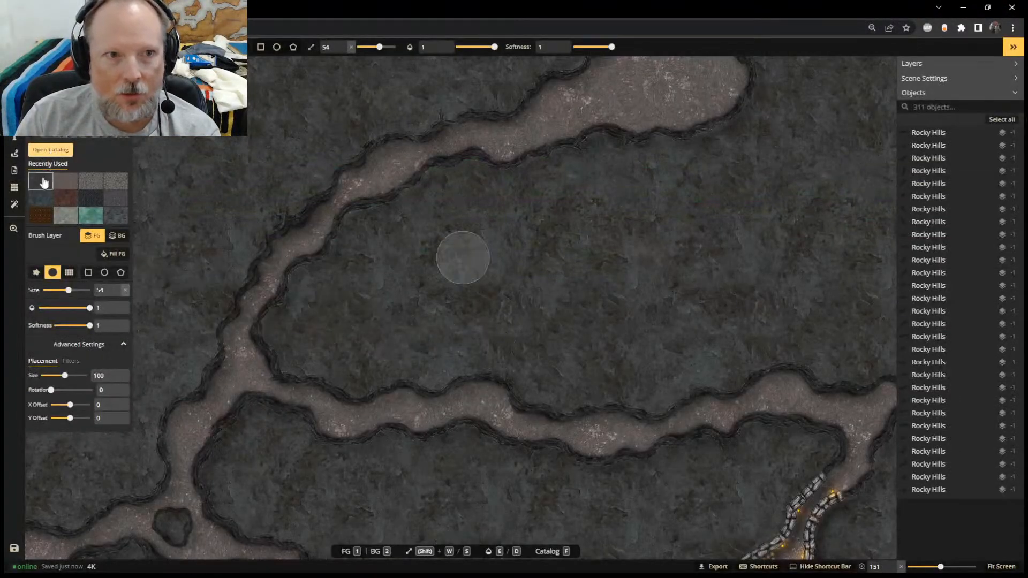
Try the Stone Wall texture with a size 17 foreground brush on the middle passage's northern wall, and undo the stroke
{"action": "left_click", "coordinate": [50, 151]}
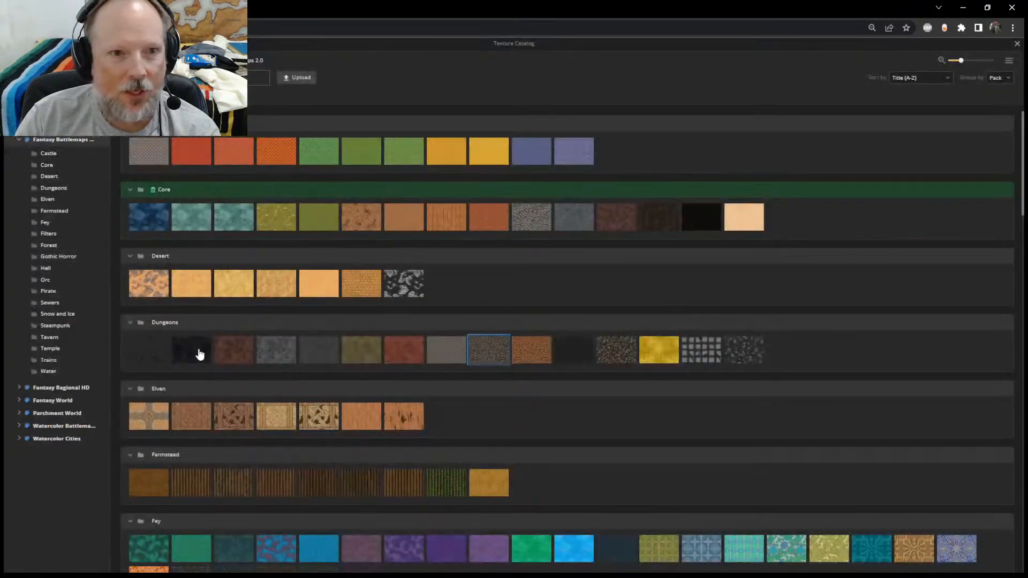
{"action": "mouse_move", "coordinate": [142, 361]}
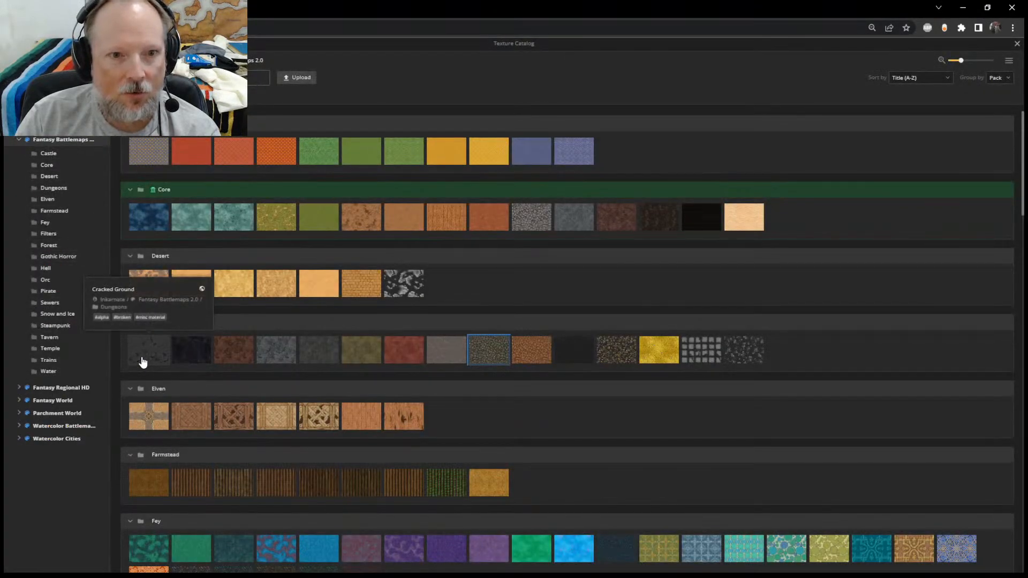
{"action": "scroll", "coordinate": [298, 371], "scroll_direction": "down", "scroll_amount": 5}
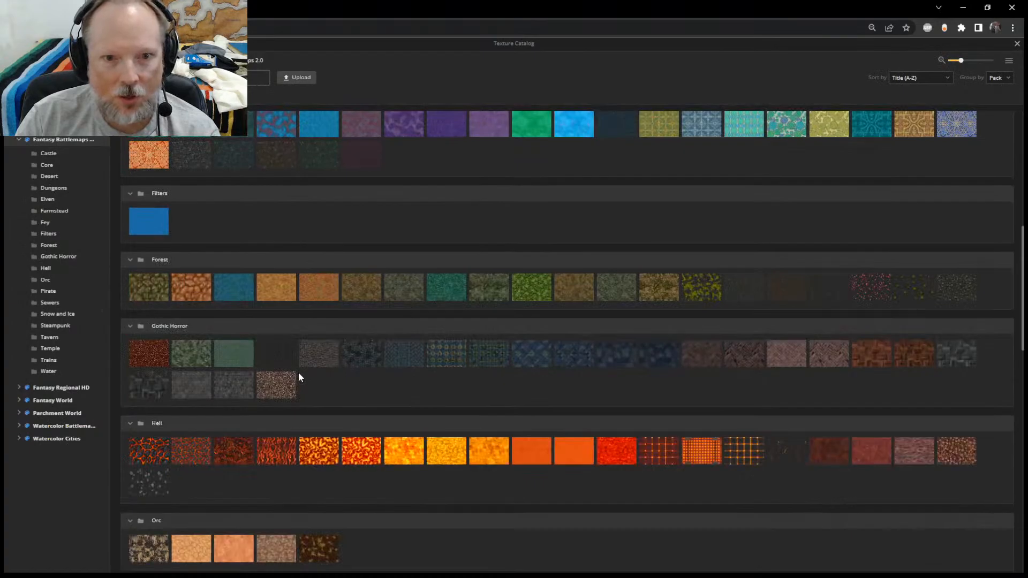
{"action": "scroll", "coordinate": [298, 371], "scroll_direction": "up", "scroll_amount": 5}
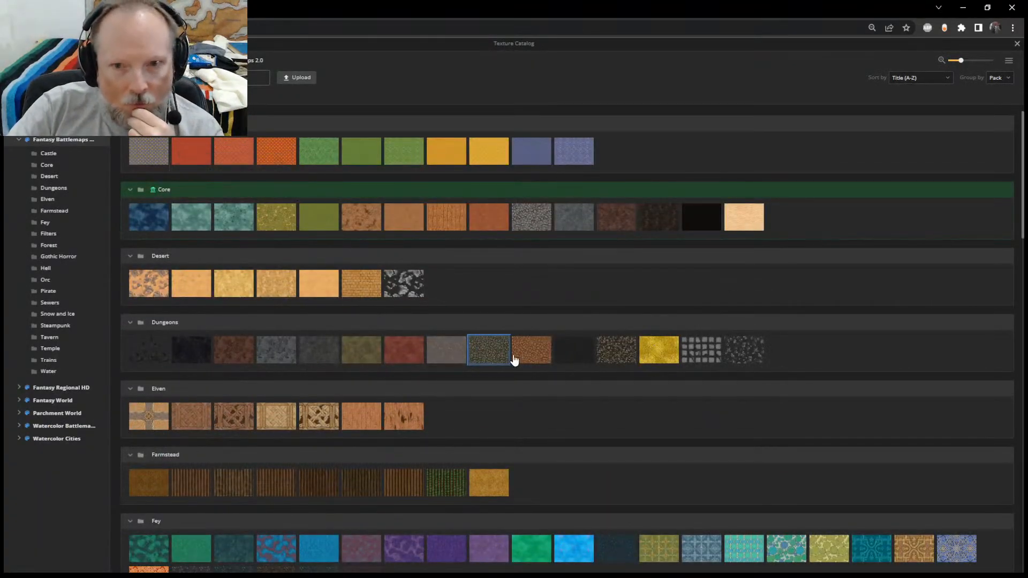
{"action": "mouse_move", "coordinate": [452, 355]}
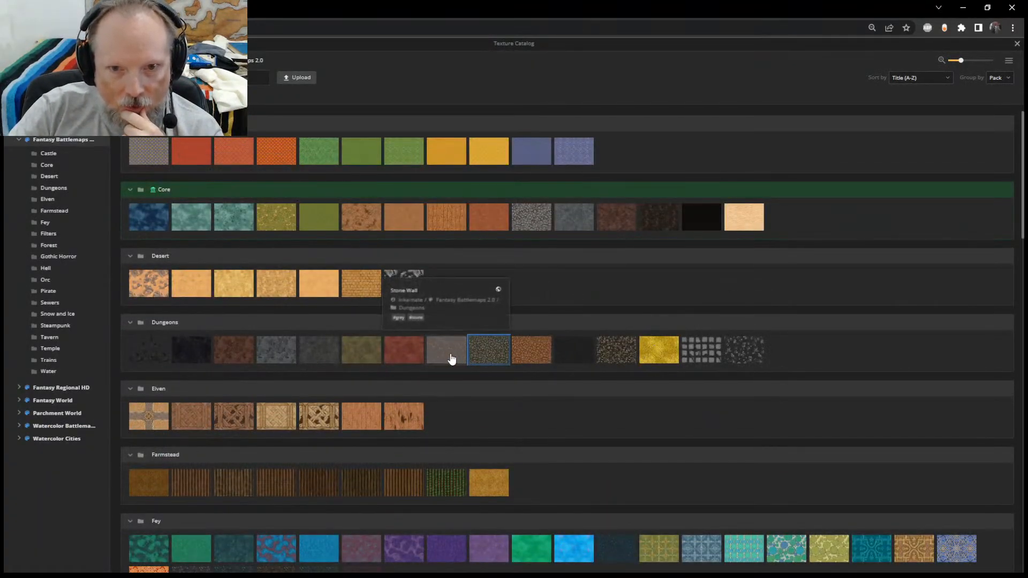
{"action": "left_click", "coordinate": [451, 358]}
{"action": "scroll", "coordinate": [275, 382], "scroll_direction": "up", "scroll_amount": 2}
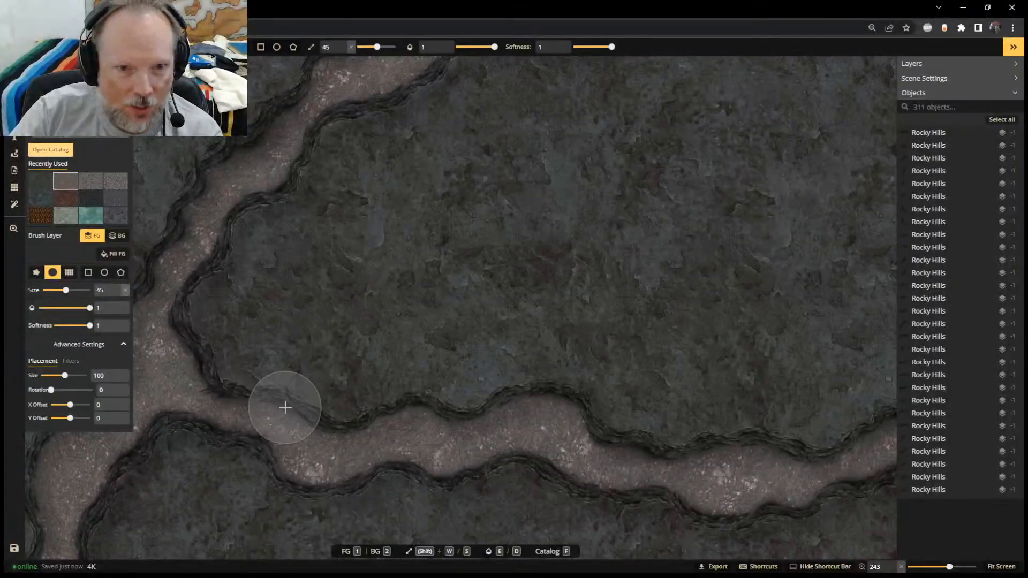
{"action": "key", "text": "s"}
{"action": "key", "text": "s"}
{"action": "key", "text": "s"}
{"action": "key", "text": "s"}
{"action": "key", "text": "s"}
{"action": "key", "text": "s"}
{"action": "key", "text": "s"}
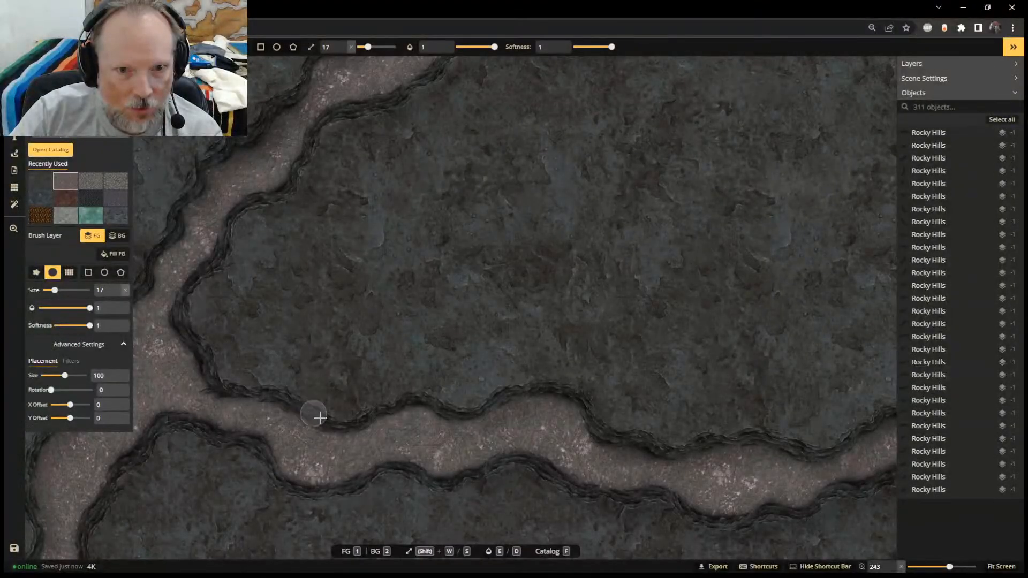
{"action": "left_click_drag", "start_coordinate": [320, 418], "coordinate": [348, 422]}
{"action": "key", "text": "ctrl+z"}
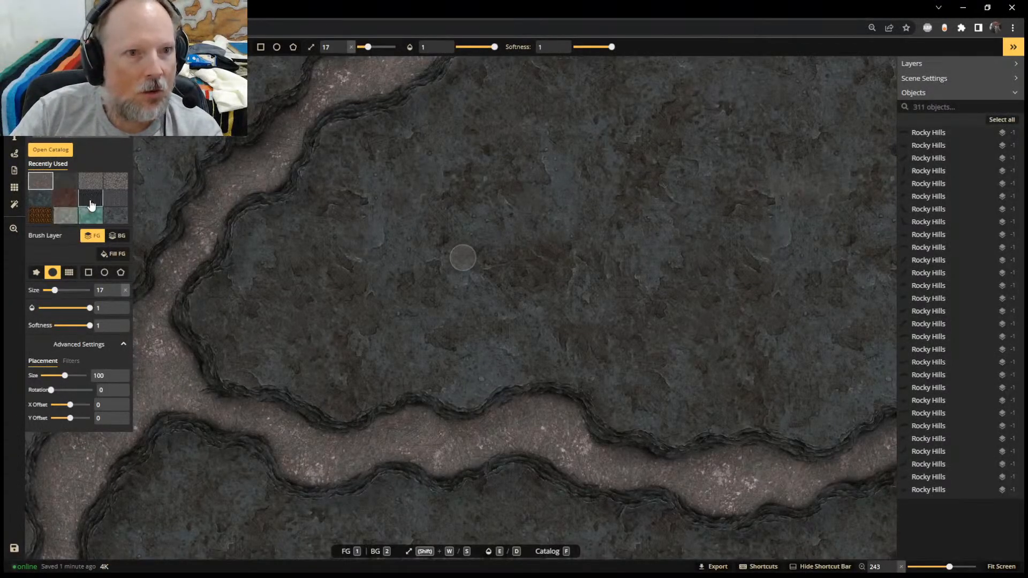
Use the dark texture at placement size 10, undo a test stroke, and set the brush softness to 0.95 on the background layer
{"action": "left_click_drag", "start_coordinate": [444, 317], "coordinate": [435, 333]}
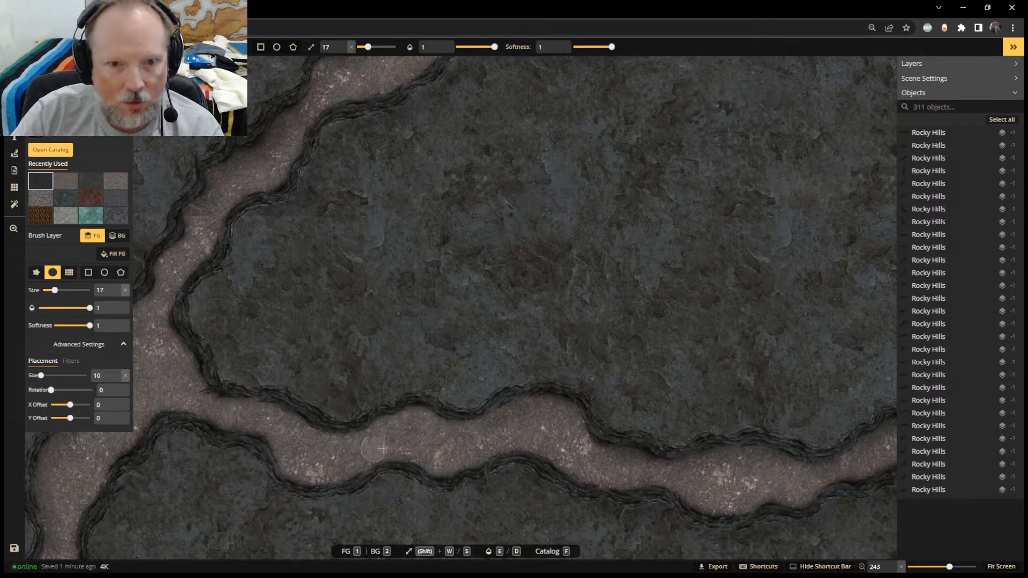
{"action": "key", "text": "ctrl+z"}
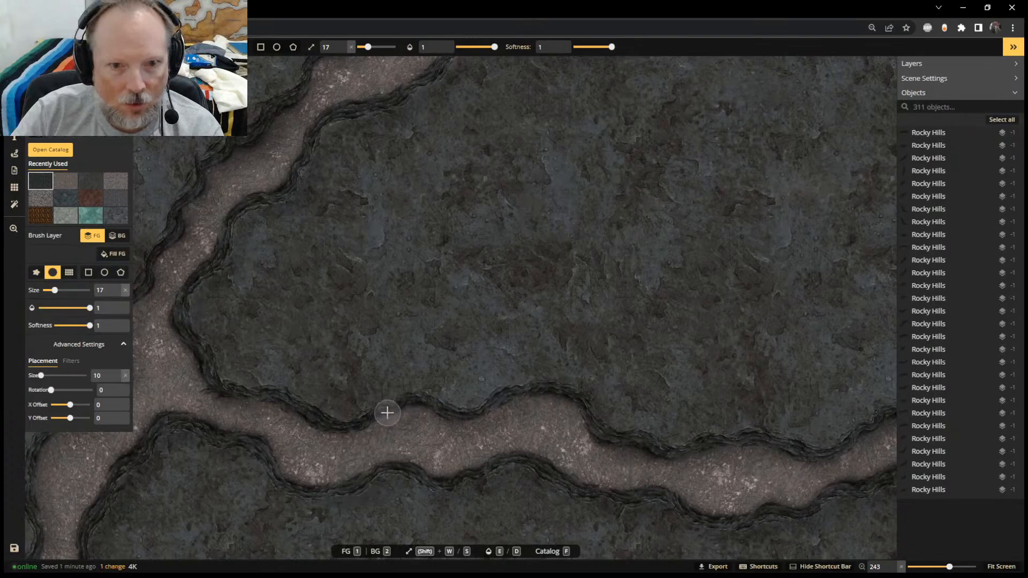
{"action": "left_click", "coordinate": [120, 239]}
{"action": "scroll", "coordinate": [445, 315], "scroll_direction": "up", "scroll_amount": 3}
{"action": "key", "text": "a"}
Enlarge the background brush to size 54, try a stroke of the dark texture across the rock area, and undo it
{"action": "key", "text": "w"}
{"action": "key", "text": "w"}
{"action": "key", "text": "w"}
{"action": "key", "text": "w"}
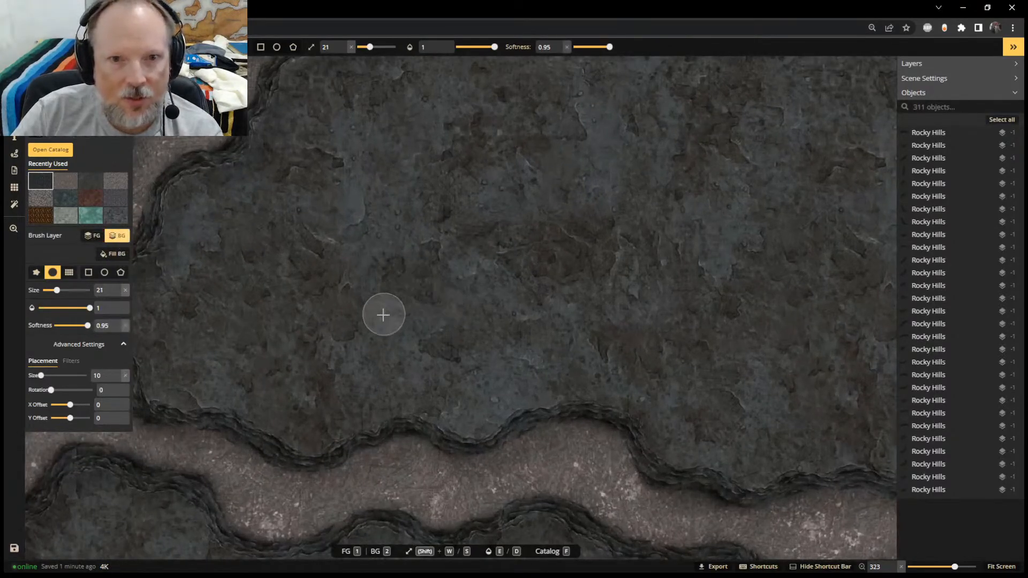
{"action": "key", "text": "w"}
{"action": "key", "text": "w"}
{"action": "key", "text": "w"}
{"action": "key", "text": "w"}
{"action": "key", "text": "w"}
{"action": "key", "text": "w"}
{"action": "key", "text": "w"}
{"action": "key", "text": "w"}
{"action": "key", "text": "w"}
{"action": "key", "text": "w"}
{"action": "key", "text": "w"}
{"action": "key", "text": "w"}
{"action": "key", "text": "w"}
{"action": "key", "text": "w"}
{"action": "key", "text": "w"}
{"action": "key", "text": "w"}
{"action": "key", "text": "w"}
{"action": "key", "text": "w"}
{"action": "key", "text": "w"}
{"action": "key", "text": "w"}
{"action": "left_click_drag", "start_coordinate": [348, 330], "coordinate": [546, 232]}
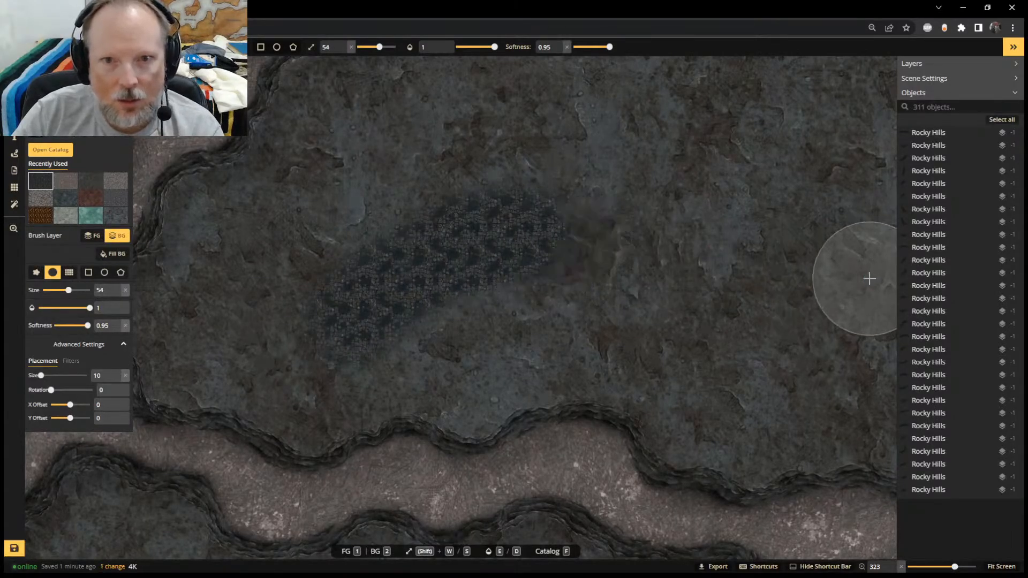
{"action": "key", "text": "ctrl+z"}
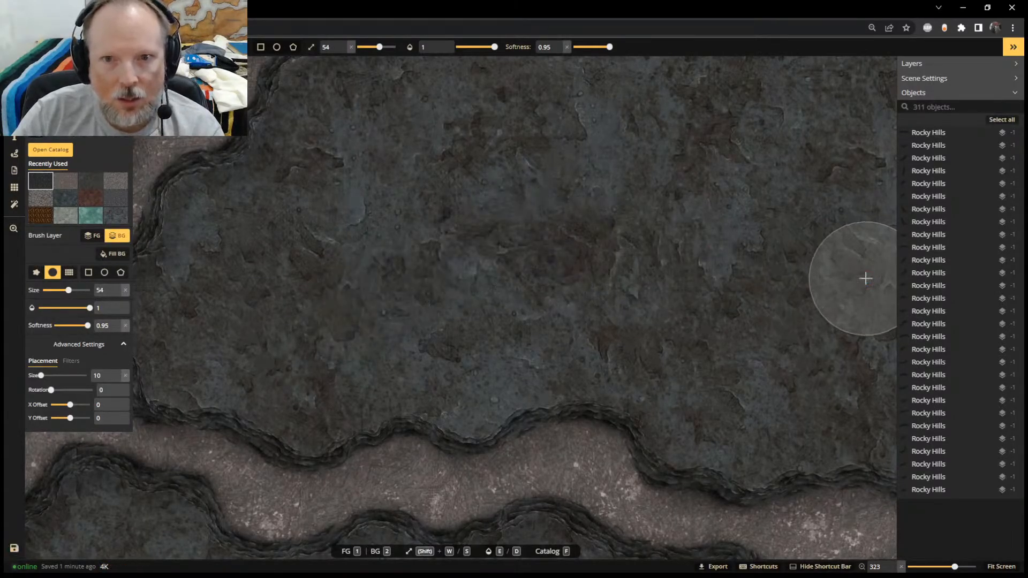
On the foreground layer, reduce the brush to size 10 and paint dark shading along the middle passage's northern wall
{"action": "left_click", "coordinate": [90, 240]}
{"action": "key", "text": "s"}
{"action": "key", "text": "s"}
{"action": "key", "text": "s"}
{"action": "key", "text": "s"}
{"action": "key", "text": "s"}
{"action": "key", "text": "s"}
{"action": "key", "text": "s"}
{"action": "key", "text": "s"}
{"action": "key", "text": "s"}
{"action": "key", "text": "s"}
{"action": "key", "text": "s"}
{"action": "key", "text": "s"}
{"action": "key", "text": "s"}
{"action": "key", "text": "s"}
{"action": "key", "text": "s"}
{"action": "key", "text": "s"}
{"action": "key", "text": "s"}
{"action": "key", "text": "s"}
{"action": "key", "text": "s"}
{"action": "key", "text": "s"}
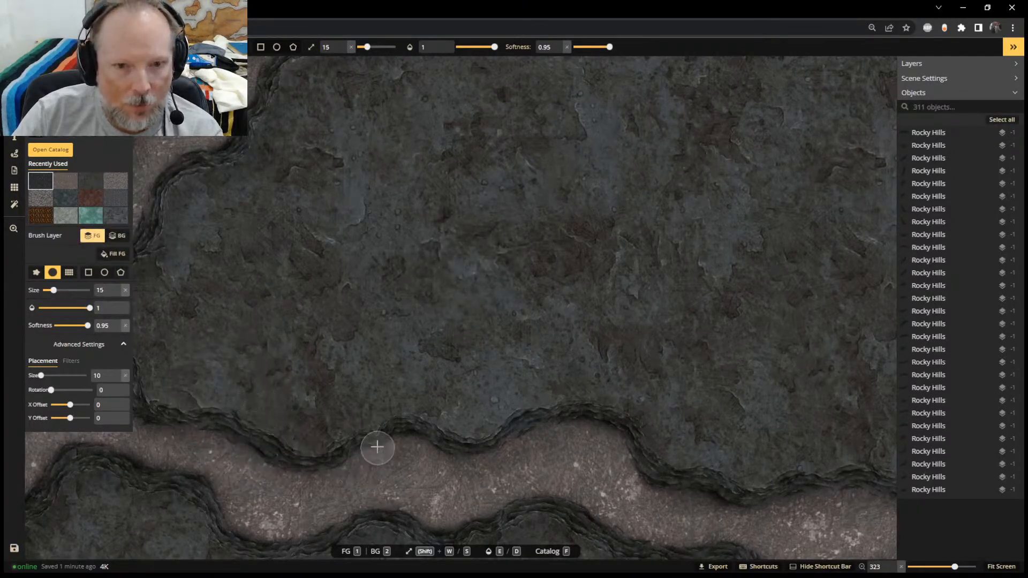
{"action": "key", "text": "s"}
{"action": "key", "text": "s"}
{"action": "key", "text": "s"}
{"action": "mouse_move", "coordinate": [399, 428]}
{"action": "left_mouse_down"}
{"action": "mouse_move", "coordinate": [506, 449]}
{"action": "mouse_move", "coordinate": [489, 443]}
{"action": "mouse_move", "coordinate": [557, 420]}
{"action": "left_mouse_up"}
{"action": "mouse_move", "coordinate": [503, 445]}
{"action": "left_mouse_down"}
{"action": "mouse_move", "coordinate": [514, 432]}
{"action": "mouse_move", "coordinate": [598, 415]}
{"action": "mouse_move", "coordinate": [684, 479]}
{"action": "left_mouse_up"}
{"action": "mouse_move", "coordinate": [632, 444]}
{"action": "left_mouse_down"}
{"action": "mouse_move", "coordinate": [734, 496]}
{"action": "mouse_move", "coordinate": [847, 482]}
{"action": "mouse_move", "coordinate": [755, 482]}
{"action": "left_mouse_up"}
{"action": "scroll", "coordinate": [798, 500], "scroll_direction": "up", "scroll_amount": 5}
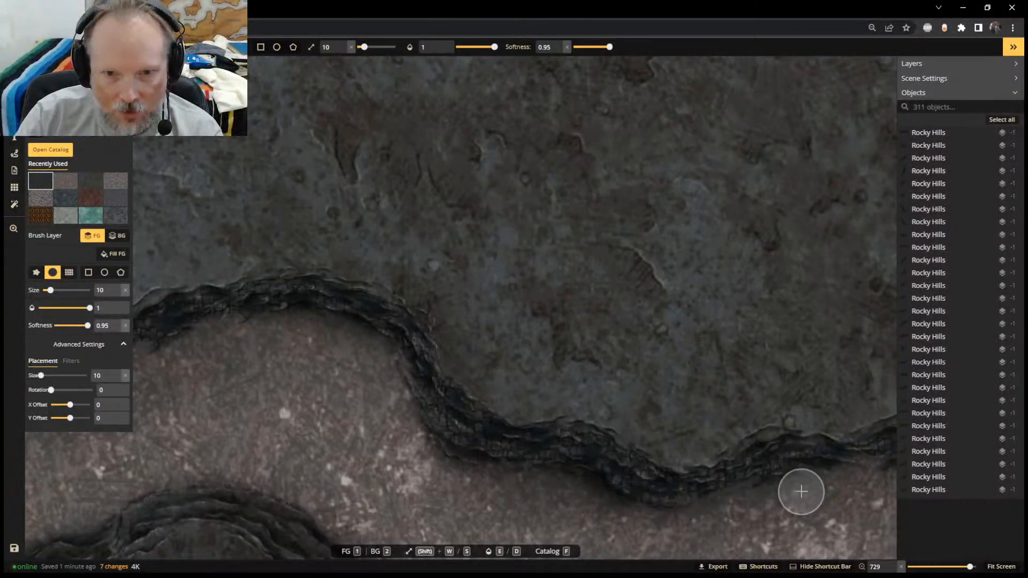
With the foreground brush at size 7, darken the northern wall of the middle passage near the eastern junction
{"action": "scroll", "coordinate": [842, 496], "scroll_direction": "down", "scroll_amount": 2}
{"action": "middle_click_drag", "start_coordinate": [835, 509], "coordinate": [387, 146]}
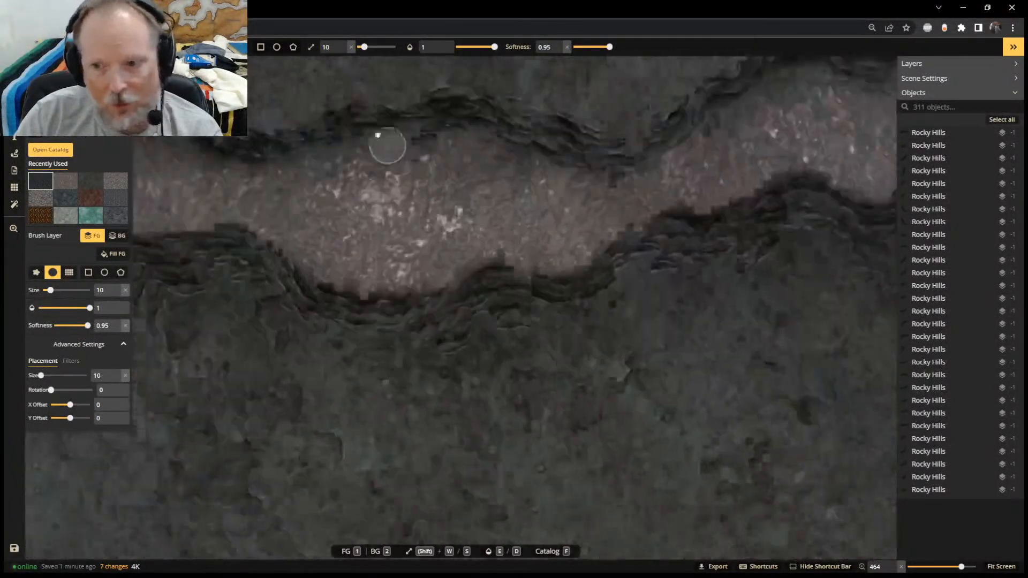
{"action": "scroll", "coordinate": [407, 137], "scroll_direction": "down", "scroll_amount": 5}
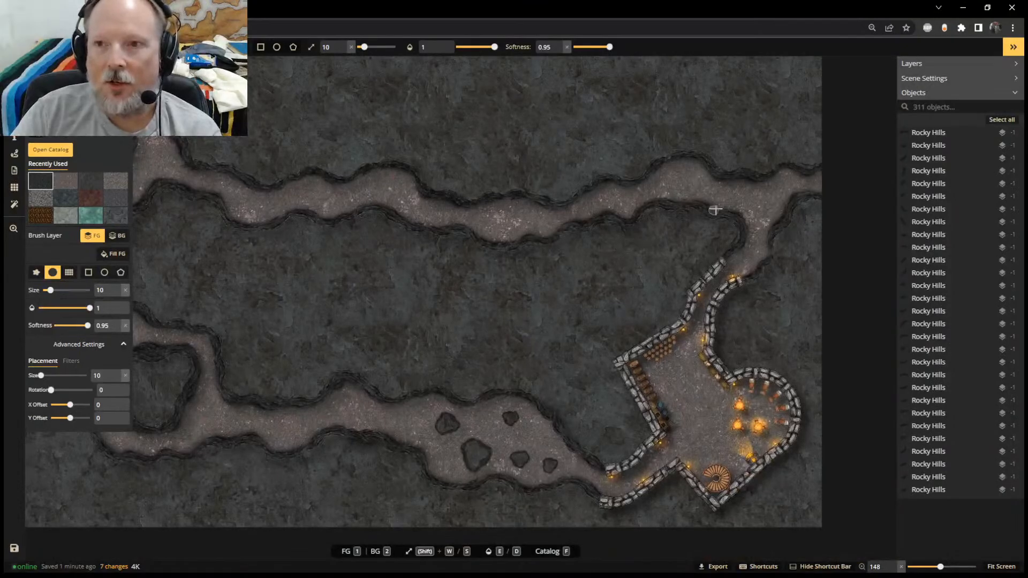
{"action": "scroll", "coordinate": [715, 210], "scroll_direction": "down", "scroll_amount": 3}
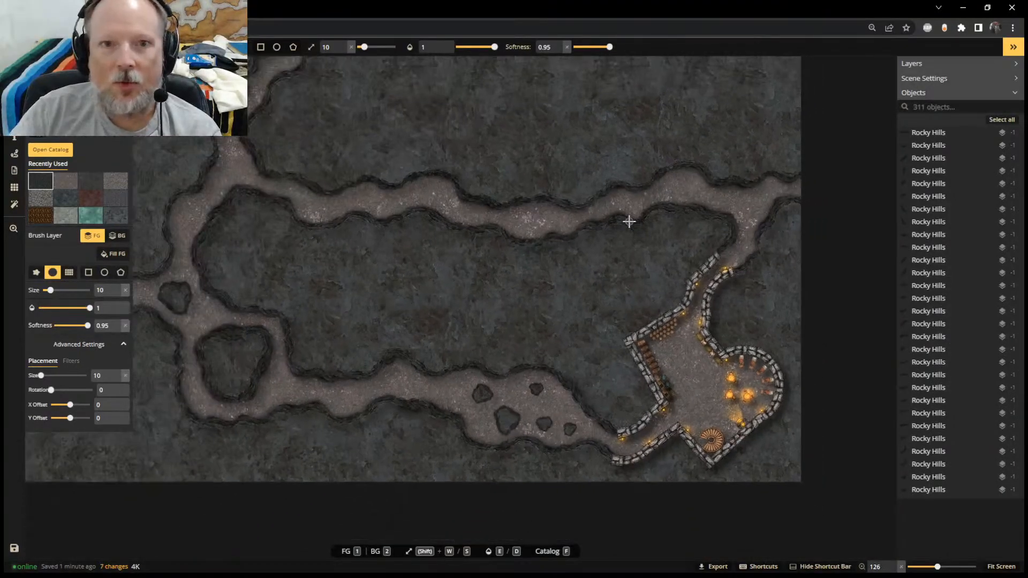
{"action": "scroll", "coordinate": [823, 200], "scroll_direction": "up", "scroll_amount": 3}
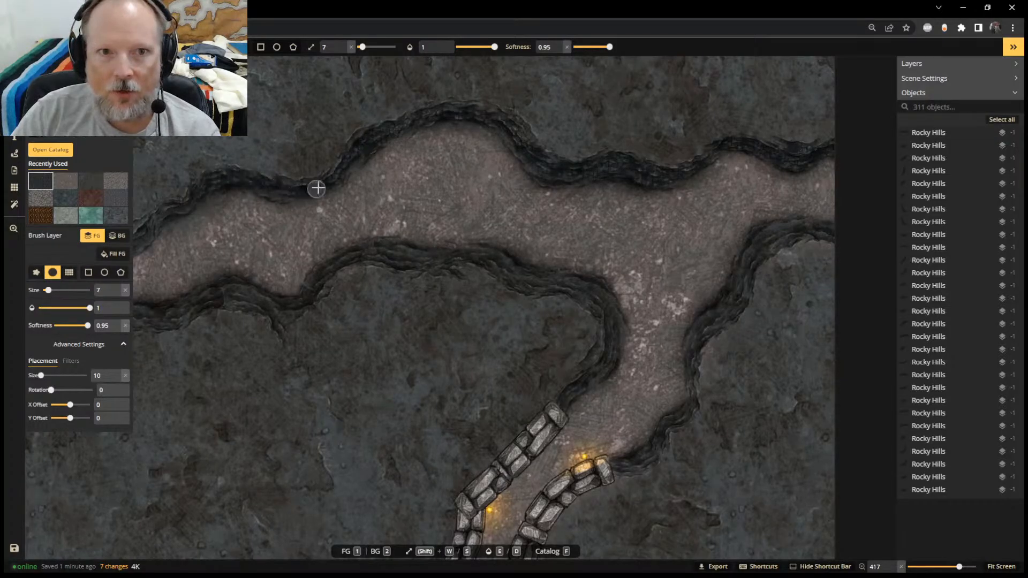
{"action": "left_click_drag", "start_coordinate": [316, 188], "coordinate": [182, 198]}
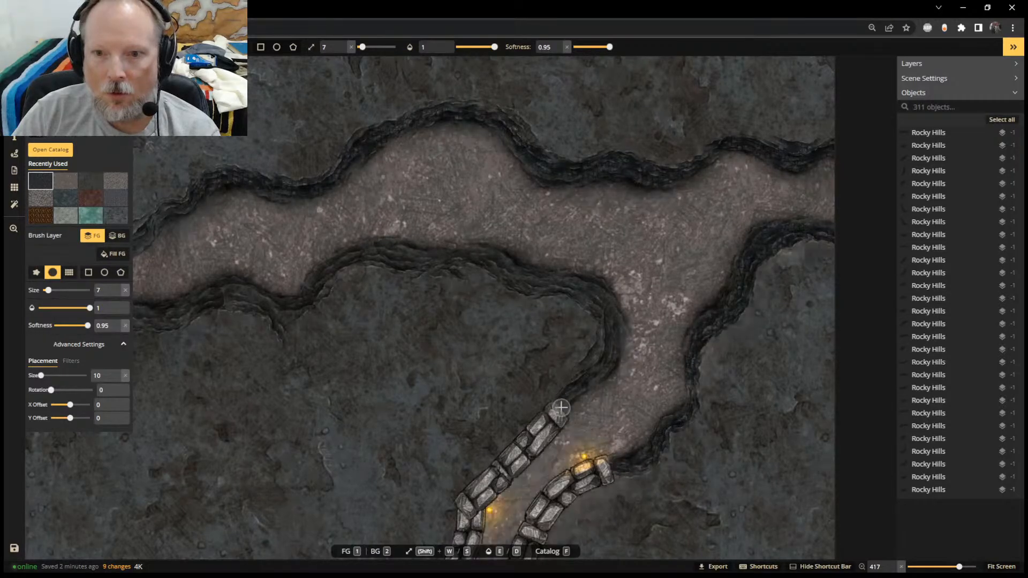
Darken the rock wall from the stone corridor's entrance around the bend and west along the middle passage's southern side
{"action": "left_click_drag", "start_coordinate": [594, 369], "coordinate": [606, 314]}
{"action": "mouse_move", "coordinate": [602, 367]}
{"action": "left_mouse_down"}
{"action": "mouse_move", "coordinate": [613, 344]}
{"action": "mouse_move", "coordinate": [557, 281]}
{"action": "left_mouse_up"}
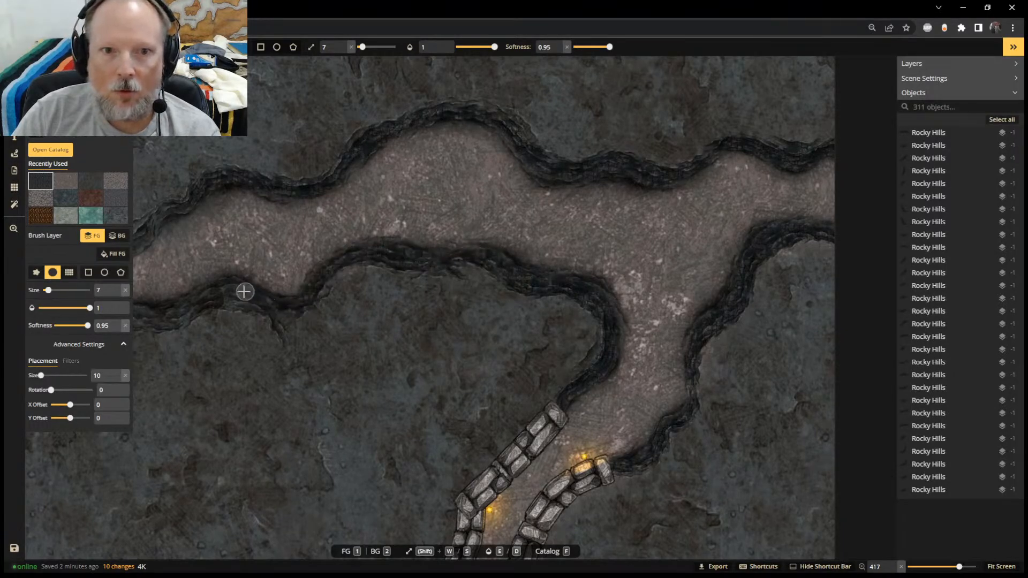
{"action": "left_click_drag", "start_coordinate": [191, 308], "coordinate": [198, 292]}
Continue the dark shading westward along both the southern and northern walls of the middle passage
{"action": "scroll", "coordinate": [227, 299], "scroll_direction": "down", "scroll_amount": 1}
{"action": "scroll", "coordinate": [312, 278], "scroll_direction": "up", "scroll_amount": 1}
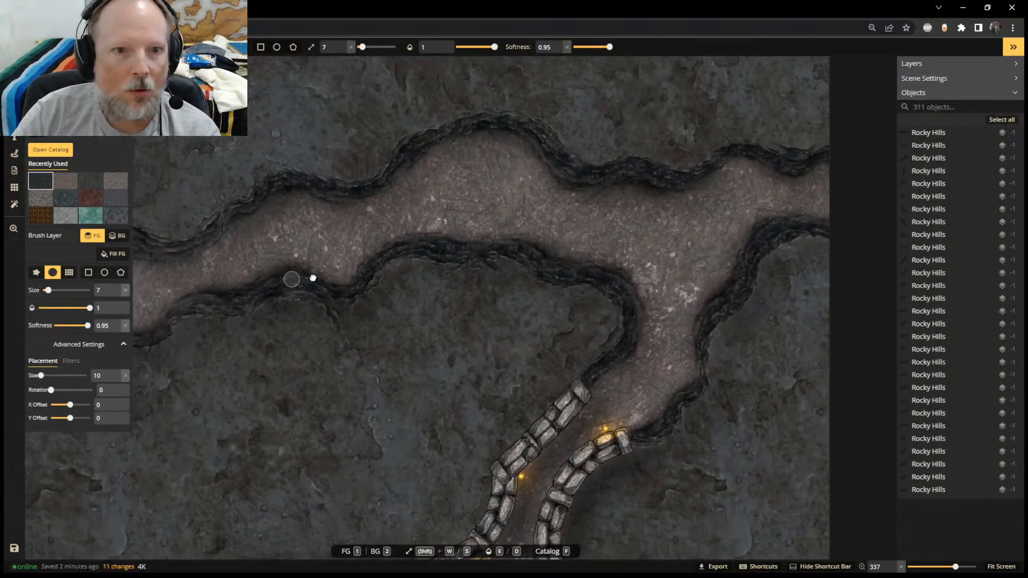
{"action": "middle_click_drag", "start_coordinate": [379, 284], "coordinate": [702, 261]}
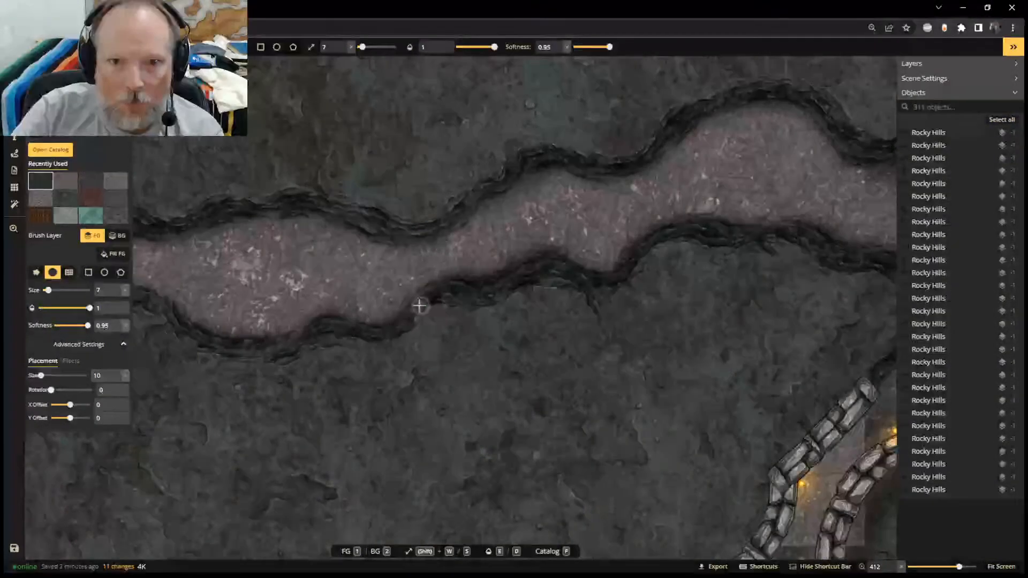
{"action": "mouse_move", "coordinate": [313, 334]}
{"action": "left_mouse_down"}
{"action": "mouse_move", "coordinate": [246, 344]}
{"action": "mouse_move", "coordinate": [155, 307]}
{"action": "left_mouse_up"}
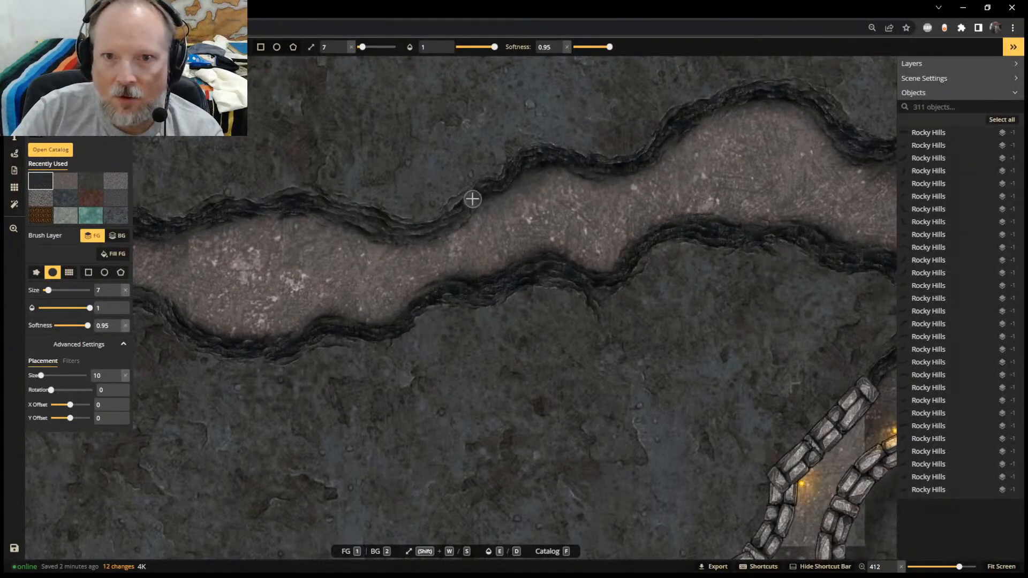
{"action": "mouse_move", "coordinate": [338, 215]}
{"action": "left_mouse_down"}
{"action": "mouse_move", "coordinate": [269, 218]}
{"action": "mouse_move", "coordinate": [257, 234]}
{"action": "left_mouse_up"}
Darken the southern and northern walls of the boulder-strewn cavern west of the stone building with the size 7 foreground brush
{"action": "scroll", "coordinate": [249, 268], "scroll_direction": "down", "scroll_amount": 5}
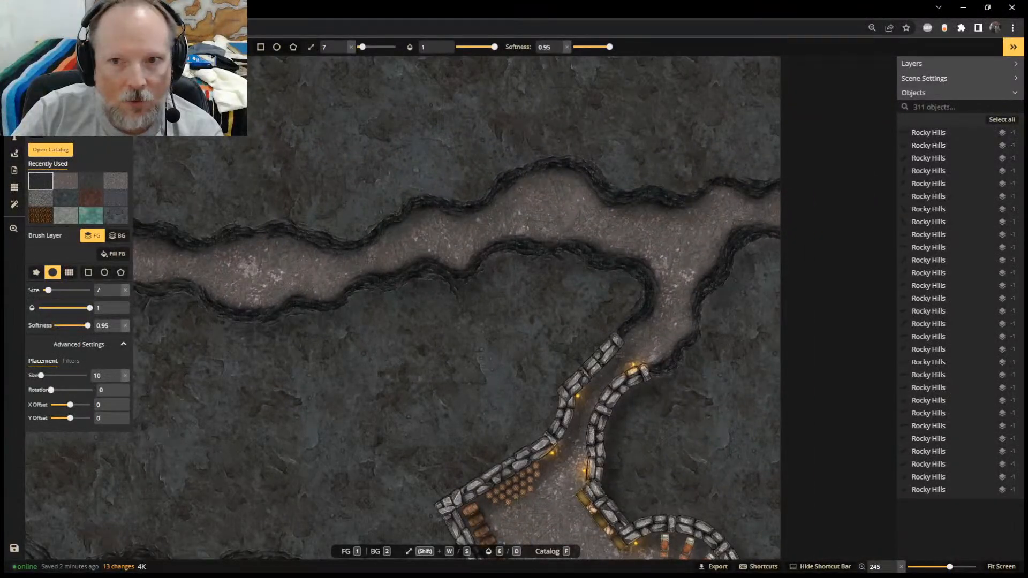
{"action": "scroll", "coordinate": [375, 268], "scroll_direction": "up", "scroll_amount": 2}
{"action": "middle_click_drag", "start_coordinate": [342, 316], "coordinate": [503, 183]}
{"action": "scroll", "coordinate": [541, 327], "scroll_direction": "down", "scroll_amount": 2}
{"action": "middle_click_drag", "start_coordinate": [622, 348], "coordinate": [668, 303]}
{"action": "scroll", "coordinate": [521, 214], "scroll_direction": "up", "scroll_amount": 4}
{"action": "scroll", "coordinate": [647, 430], "scroll_direction": "down", "scroll_amount": 3}
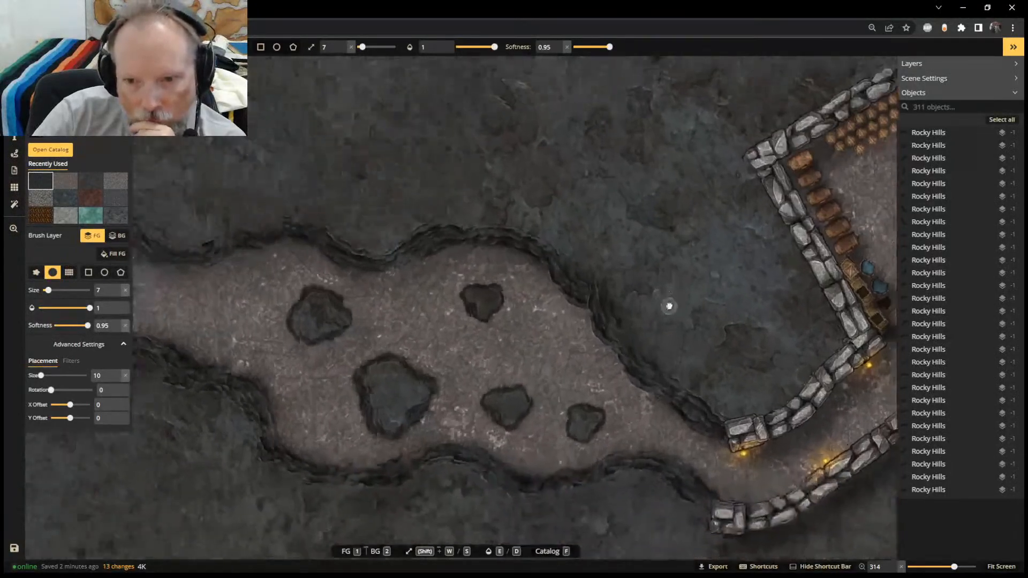
{"action": "mouse_move", "coordinate": [669, 480]}
{"action": "left_mouse_down"}
{"action": "mouse_move", "coordinate": [652, 473]}
{"action": "mouse_move", "coordinate": [676, 481]}
{"action": "left_mouse_up"}
{"action": "mouse_move", "coordinate": [573, 486]}
{"action": "left_mouse_down"}
{"action": "mouse_move", "coordinate": [508, 491]}
{"action": "mouse_move", "coordinate": [461, 460]}
{"action": "mouse_move", "coordinate": [395, 476]}
{"action": "mouse_move", "coordinate": [304, 473]}
{"action": "mouse_move", "coordinate": [200, 381]}
{"action": "mouse_move", "coordinate": [156, 358]}
{"action": "left_mouse_up"}
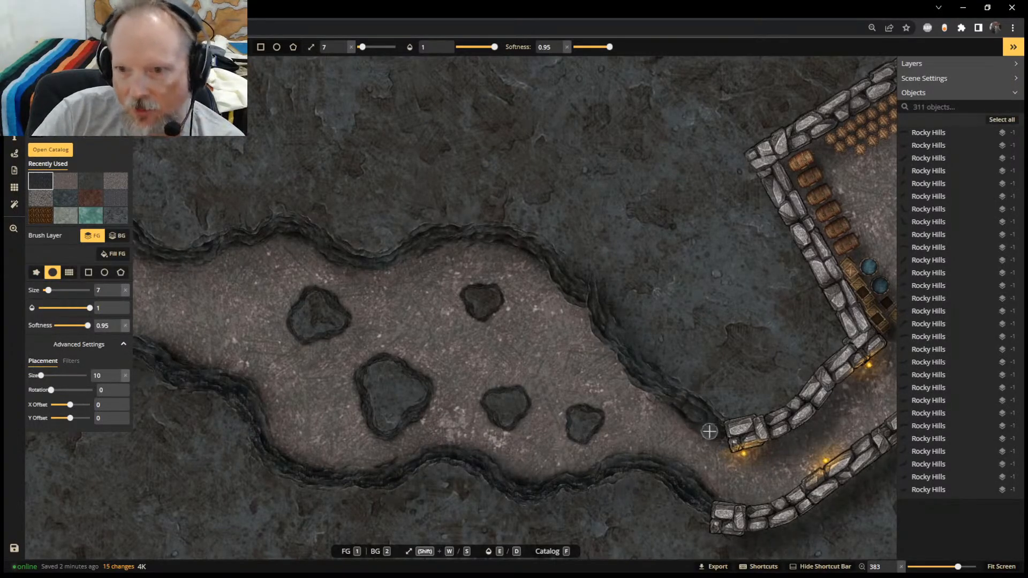
{"action": "mouse_move", "coordinate": [538, 257]}
{"action": "left_mouse_down"}
{"action": "mouse_move", "coordinate": [478, 236]}
{"action": "mouse_move", "coordinate": [371, 262]}
{"action": "mouse_move", "coordinate": [312, 236]}
{"action": "mouse_move", "coordinate": [250, 236]}
{"action": "left_mouse_up"}
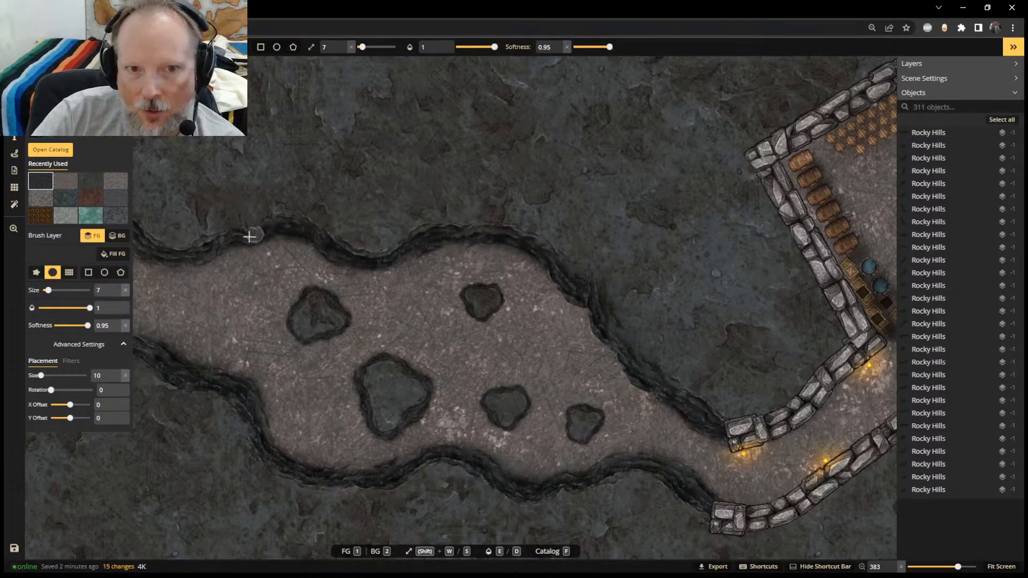
{"action": "left_click_drag", "start_coordinate": [141, 239], "coordinate": [141, 241]}
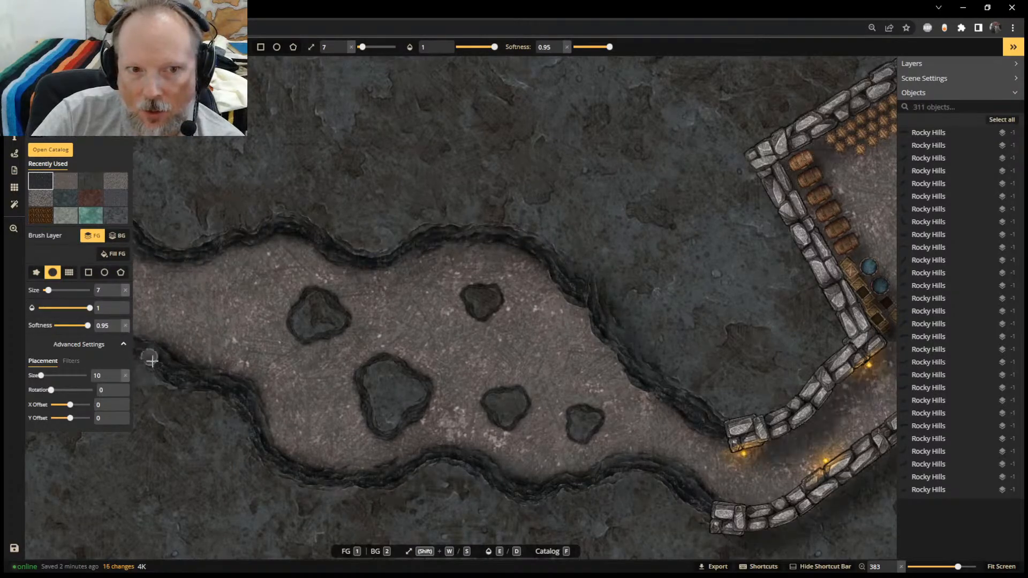
Reduce the foreground brush to size 4 and darken the edges of the five rock pillars inside the cavern
{"action": "scroll", "coordinate": [231, 348], "scroll_direction": "down", "scroll_amount": 2}
{"action": "scroll", "coordinate": [316, 370], "scroll_direction": "up", "scroll_amount": 4}
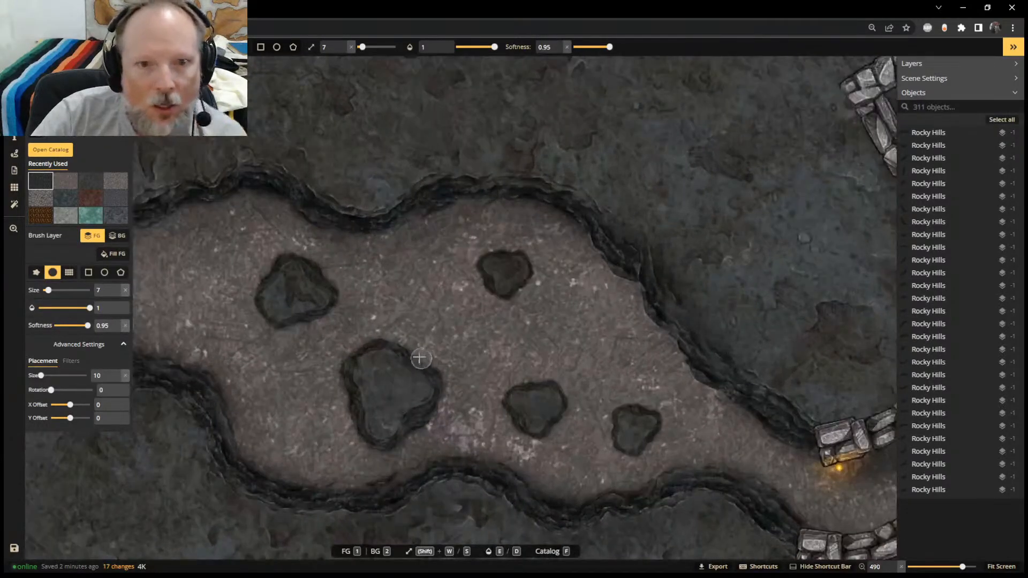
{"action": "key", "text": "s"}
{"action": "key", "text": "s"}
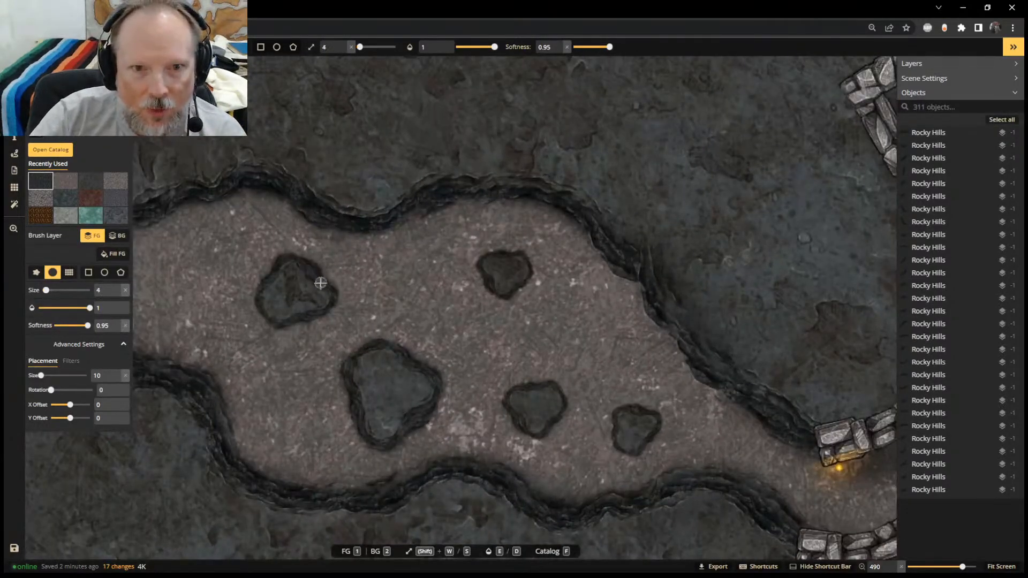
{"action": "left_click_drag", "start_coordinate": [262, 295], "coordinate": [284, 260]}
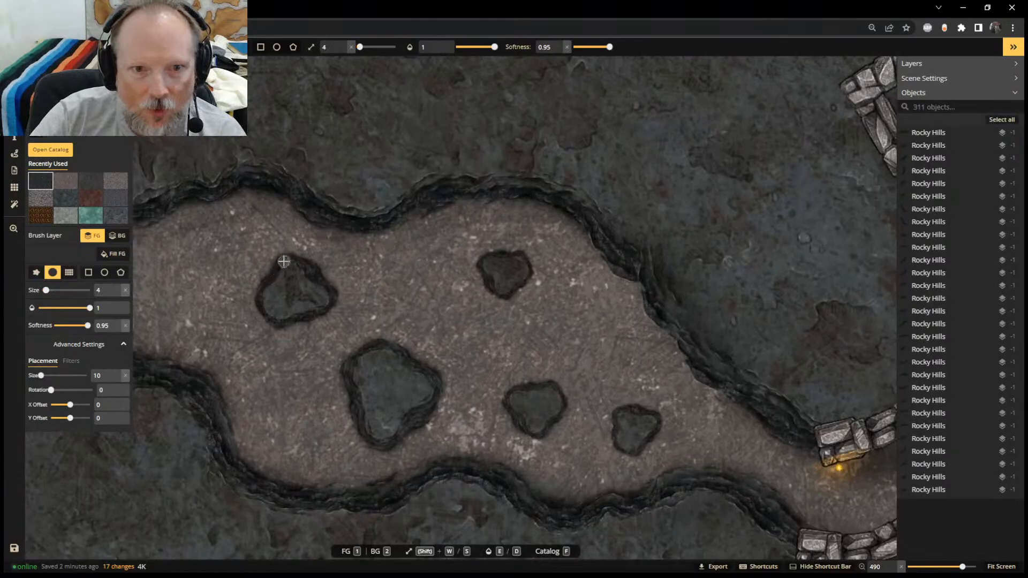
{"action": "left_click_drag", "start_coordinate": [364, 348], "coordinate": [417, 368]}
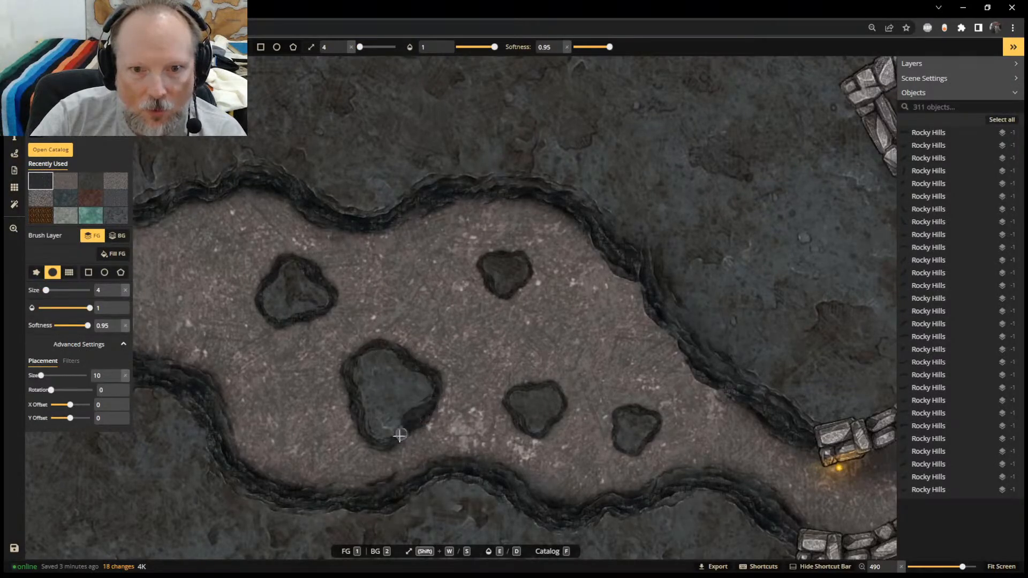
{"action": "left_click_drag", "start_coordinate": [357, 354], "coordinate": [368, 347]}
{"action": "mouse_move", "coordinate": [484, 278]}
{"action": "left_mouse_down"}
{"action": "mouse_move", "coordinate": [494, 290]}
{"action": "mouse_move", "coordinate": [479, 270]}
{"action": "left_mouse_up"}
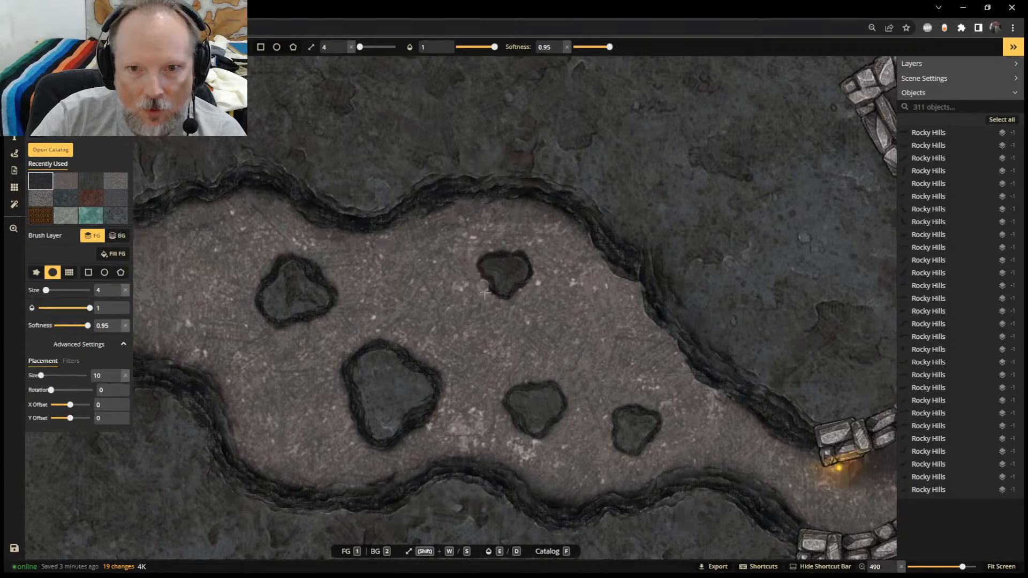
{"action": "mouse_move", "coordinate": [517, 395]}
{"action": "left_mouse_down"}
{"action": "mouse_move", "coordinate": [549, 386]}
{"action": "mouse_move", "coordinate": [532, 433]}
{"action": "left_mouse_up"}
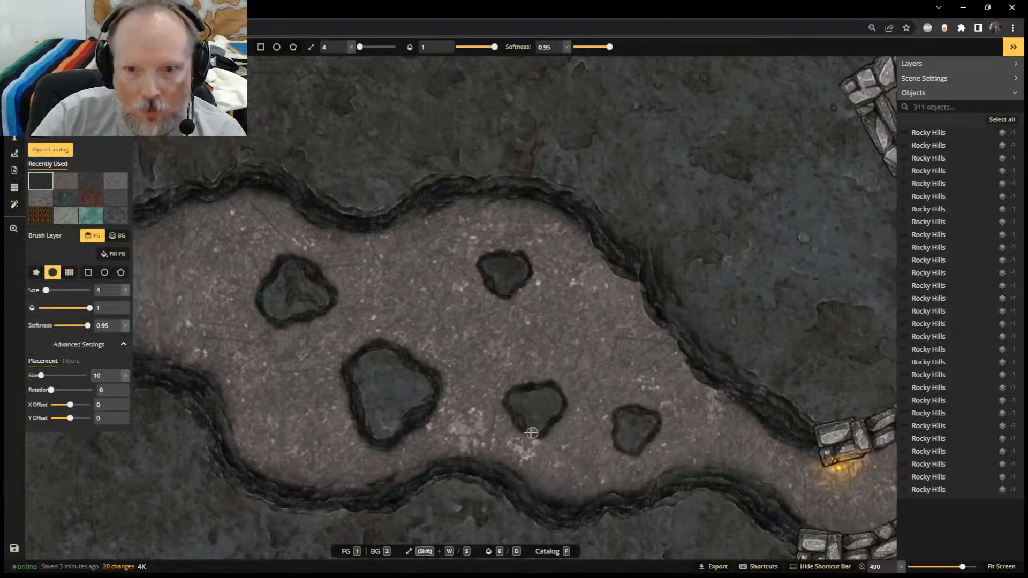
{"action": "left_click_drag", "start_coordinate": [511, 396], "coordinate": [533, 387]}
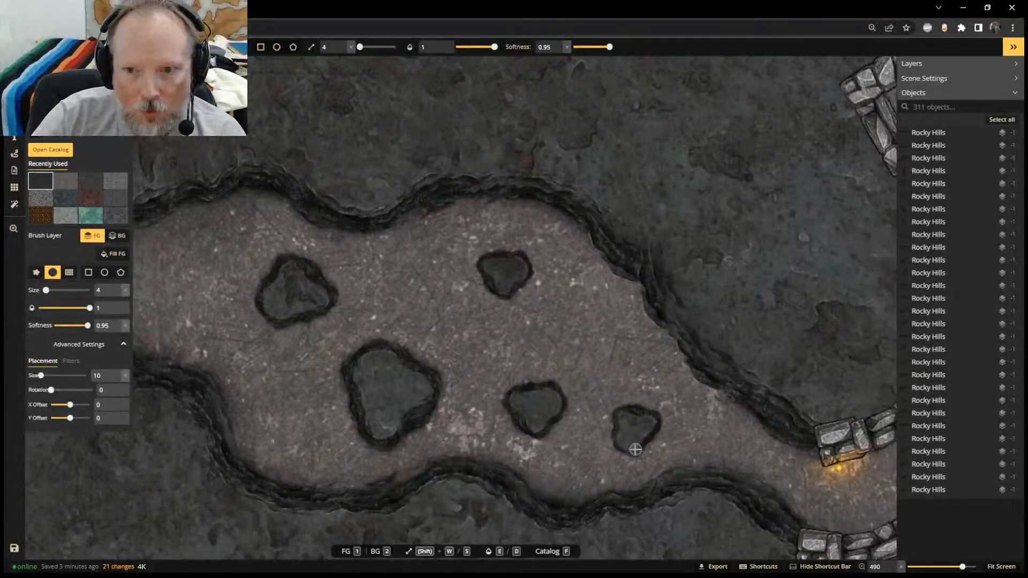
{"action": "mouse_move", "coordinate": [635, 450]}
{"action": "left_mouse_down"}
{"action": "mouse_move", "coordinate": [610, 427]}
{"action": "mouse_move", "coordinate": [643, 415]}
{"action": "left_mouse_up"}
Darken the rock walls of the southern passage just west of the five-pillar cavern with the size 4 brush
{"action": "scroll", "coordinate": [296, 276], "scroll_direction": "down", "scroll_amount": 1}
{"action": "middle_click_drag", "start_coordinate": [296, 275], "coordinate": [819, 378]}
{"action": "scroll", "coordinate": [819, 379], "scroll_direction": "up", "scroll_amount": 2}
{"action": "left_click_drag", "start_coordinate": [590, 301], "coordinate": [506, 239]}
{"action": "left_click_drag", "start_coordinate": [471, 224], "coordinate": [442, 227]}
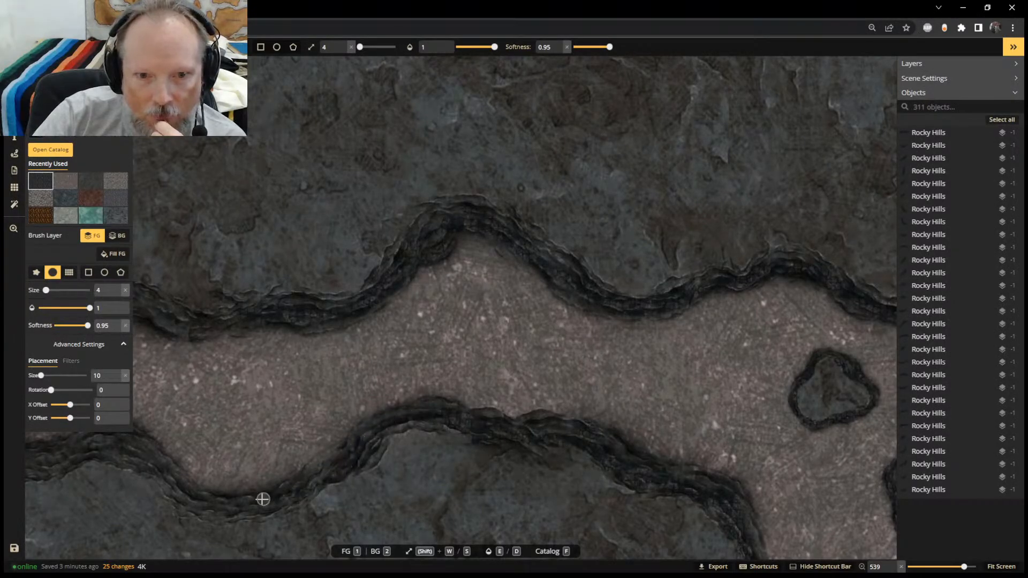
Darken the passage walls further west and the rim of the large rock island in the southwestern loop
{"action": "scroll", "coordinate": [284, 394], "scroll_direction": "down", "scroll_amount": 2}
{"action": "middle_click_drag", "start_coordinate": [285, 395], "coordinate": [723, 430]}
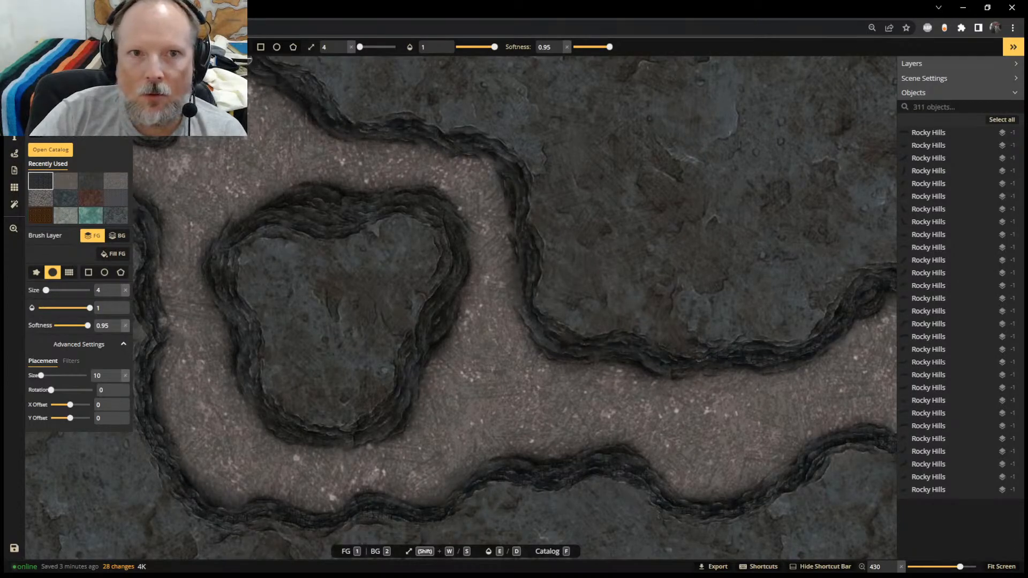
{"action": "left_click", "coordinate": [346, 128]}
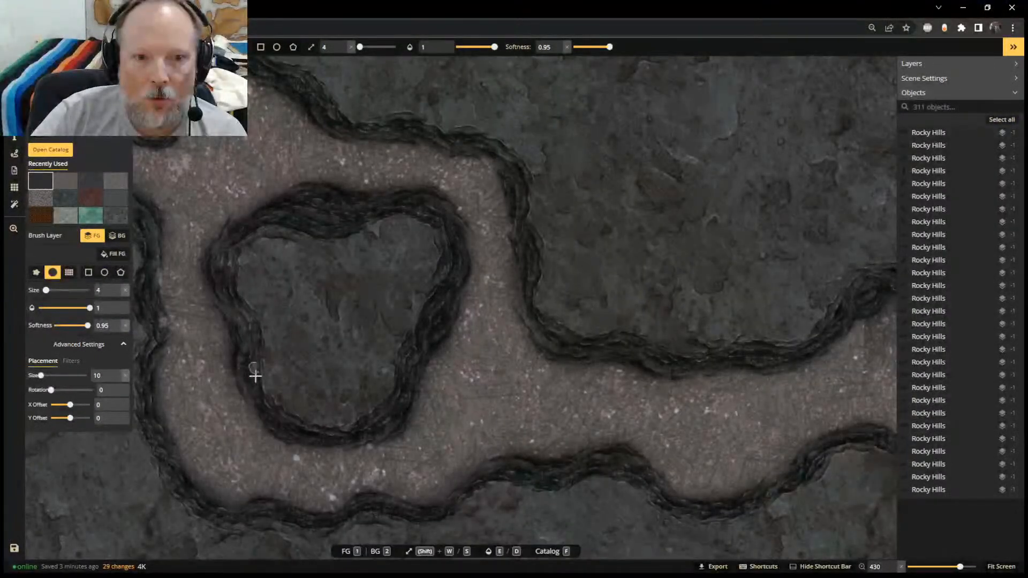
{"action": "scroll", "coordinate": [256, 319], "scroll_direction": "down", "scroll_amount": 3}
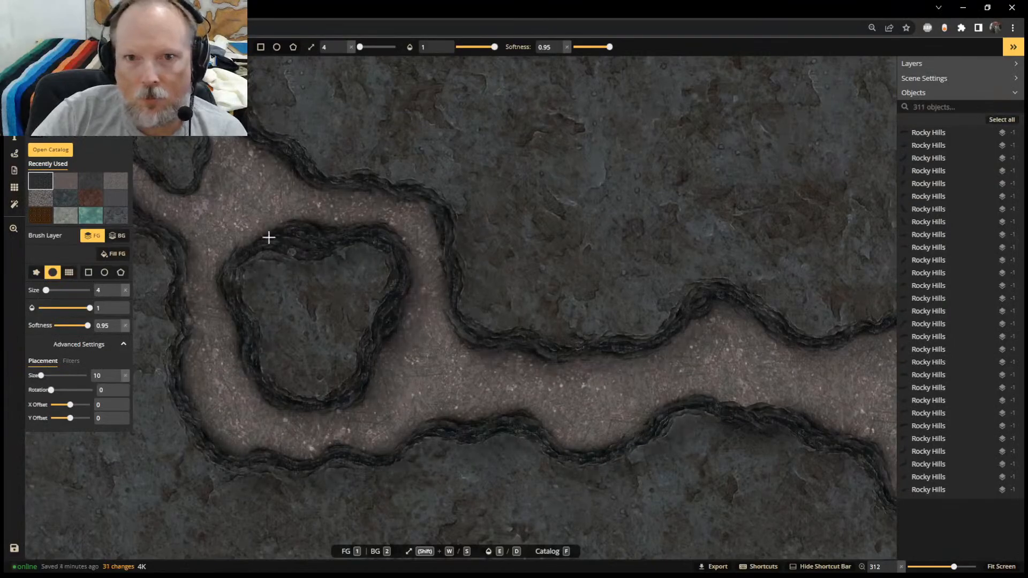
Enlarge the foreground brush to size 9 and darken the walls around the western junction with the small rock pillar
{"action": "scroll", "coordinate": [268, 236], "scroll_direction": "up", "scroll_amount": 2}
{"action": "middle_click_drag", "start_coordinate": [268, 236], "coordinate": [580, 350]}
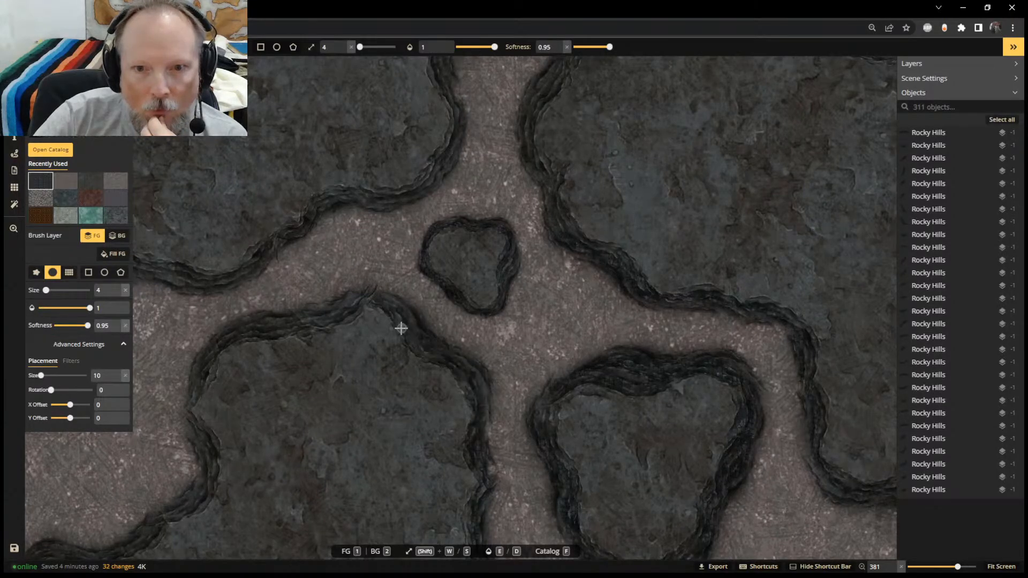
{"action": "key", "text": "w"}
{"action": "key", "text": "w"}
{"action": "key", "text": "w"}
{"action": "key", "text": "w"}
{"action": "key", "text": "w"}
{"action": "left_click_drag", "start_coordinate": [329, 326], "coordinate": [397, 317]}
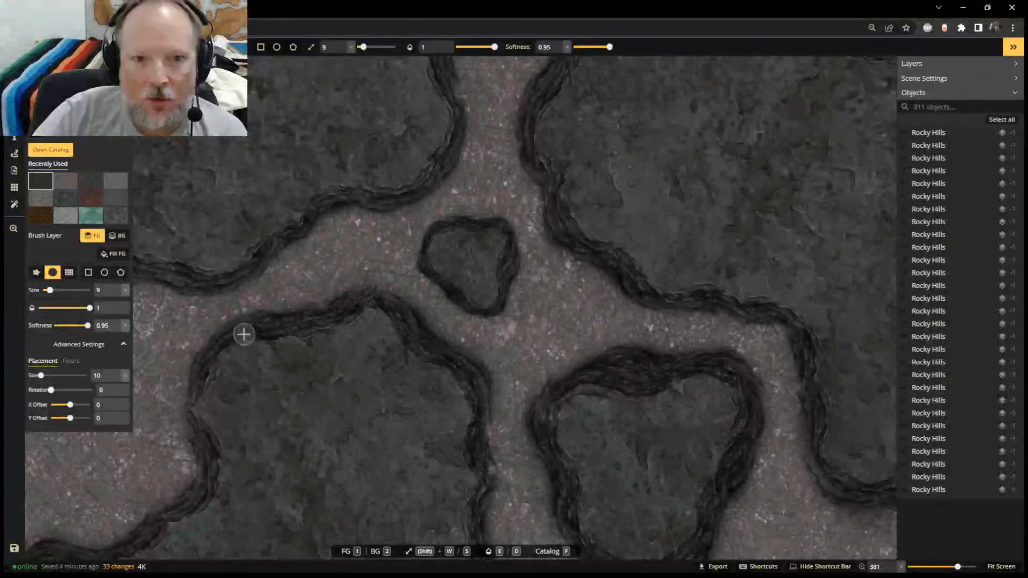
{"action": "mouse_move", "coordinate": [206, 489]}
{"action": "left_mouse_down"}
{"action": "mouse_move", "coordinate": [143, 546]}
{"action": "mouse_move", "coordinate": [40, 557]}
{"action": "left_mouse_up"}
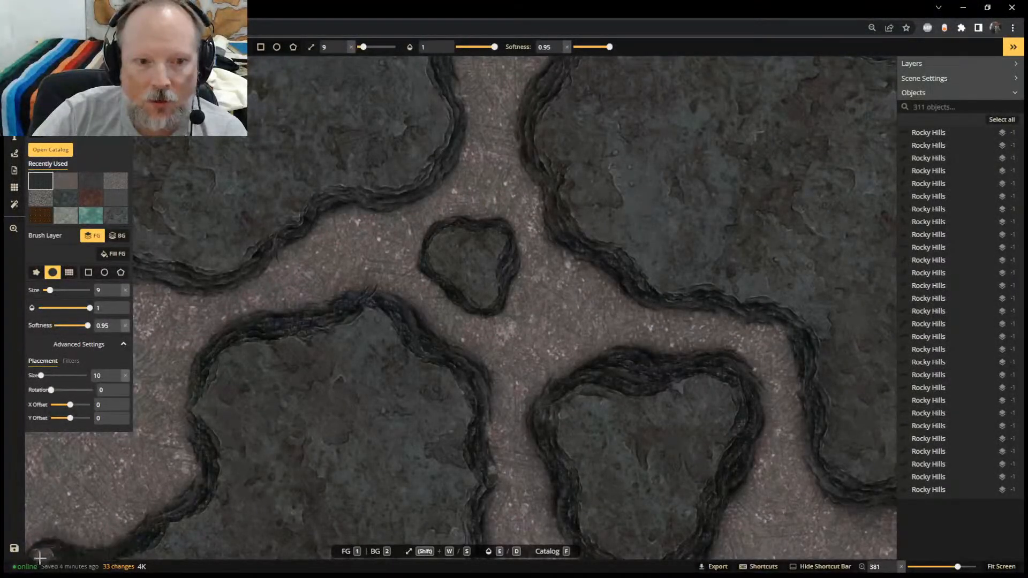
{"action": "mouse_move", "coordinate": [569, 247]}
{"action": "left_mouse_down"}
{"action": "mouse_move", "coordinate": [540, 92]}
{"action": "mouse_move", "coordinate": [562, 60]}
{"action": "left_mouse_up"}
{"action": "left_click_drag", "start_coordinate": [424, 64], "coordinate": [447, 120]}
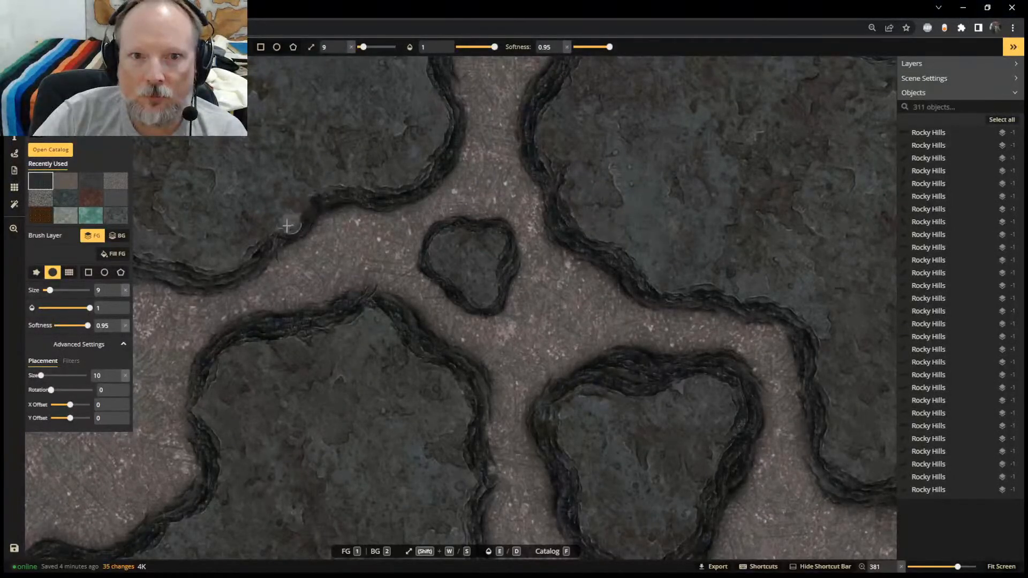
Darken the walls all around the far western chamber and its entrance with the size 9 brush
{"action": "middle_click_drag", "start_coordinate": [225, 311], "coordinate": [643, 198]}
{"action": "scroll", "coordinate": [635, 214], "scroll_direction": "up", "scroll_amount": 3}
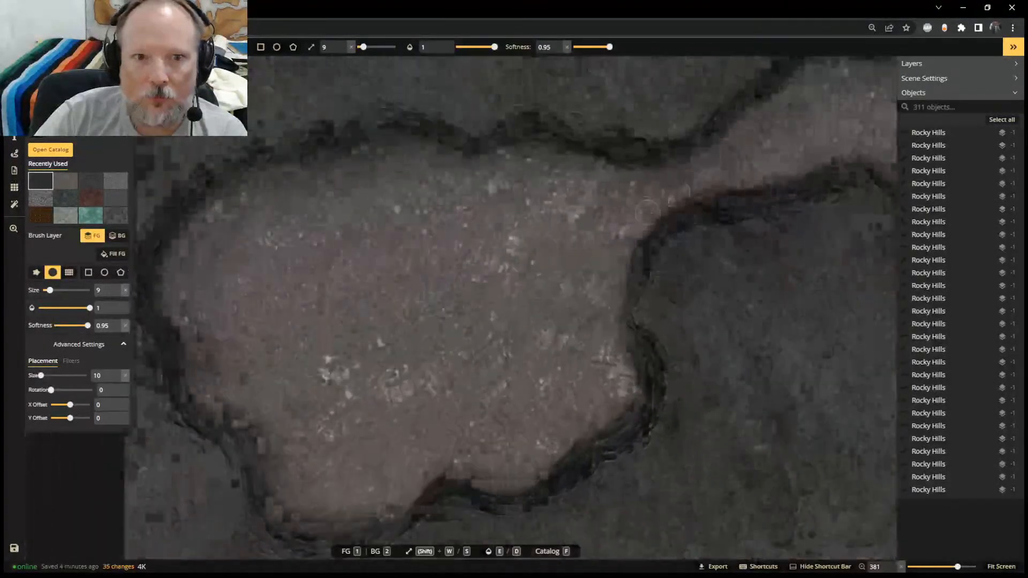
{"action": "scroll", "coordinate": [621, 198], "scroll_direction": "down", "scroll_amount": 2}
{"action": "mouse_move", "coordinate": [511, 153]}
{"action": "left_mouse_down"}
{"action": "mouse_move", "coordinate": [436, 137]}
{"action": "mouse_move", "coordinate": [320, 163]}
{"action": "mouse_move", "coordinate": [246, 234]}
{"action": "mouse_move", "coordinate": [258, 328]}
{"action": "mouse_move", "coordinate": [326, 467]}
{"action": "mouse_move", "coordinate": [323, 452]}
{"action": "mouse_move", "coordinate": [357, 476]}
{"action": "mouse_move", "coordinate": [445, 466]}
{"action": "mouse_move", "coordinate": [659, 369]}
{"action": "left_mouse_up"}
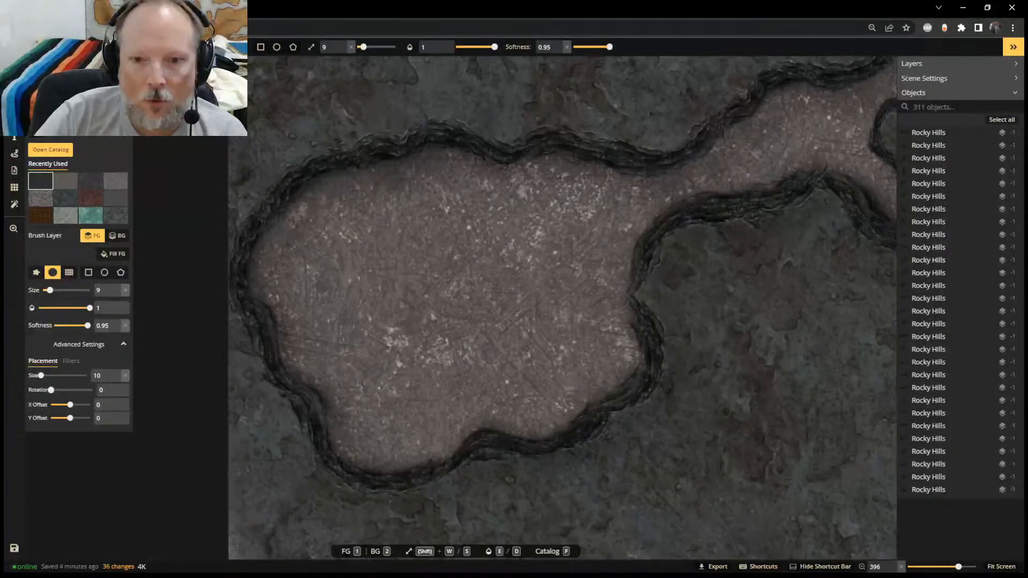
Darken both walls of the passage running north from the small-pillar junction to the fork with the middle passage
{"action": "scroll", "coordinate": [726, 300], "scroll_direction": "down", "scroll_amount": 3}
{"action": "middle_click_drag", "start_coordinate": [748, 221], "coordinate": [244, 527]}
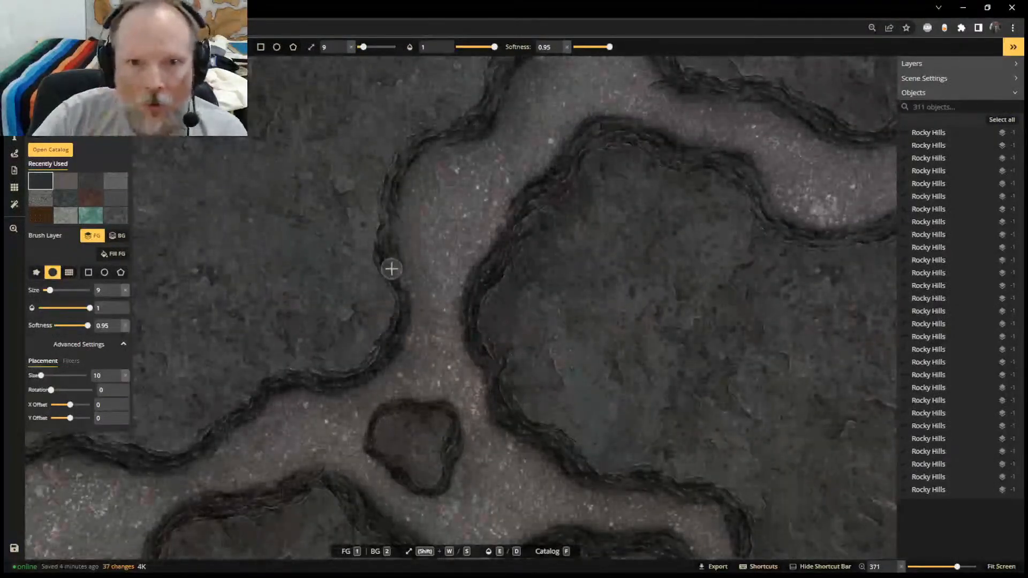
{"action": "mouse_move", "coordinate": [581, 156]}
{"action": "left_mouse_down"}
{"action": "mouse_move", "coordinate": [546, 214]}
{"action": "mouse_move", "coordinate": [514, 239]}
{"action": "mouse_move", "coordinate": [584, 146]}
{"action": "left_mouse_up"}
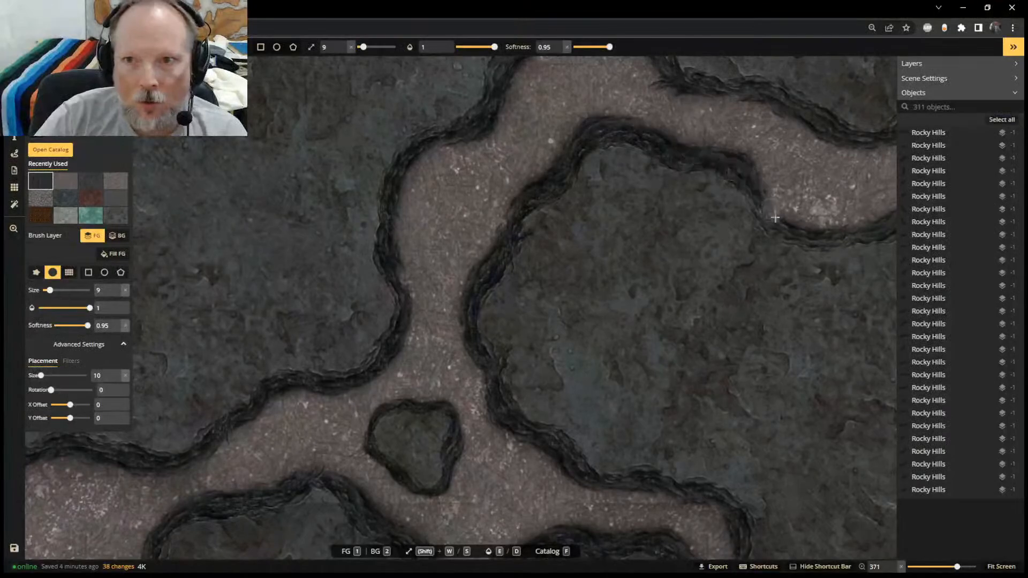
Continue the dark shading eastward from the fork along the western part of the middle passage's walls
{"action": "scroll", "coordinate": [796, 282], "scroll_direction": "up", "scroll_amount": 3}
{"action": "scroll", "coordinate": [621, 415], "scroll_direction": "up", "scroll_amount": 2}
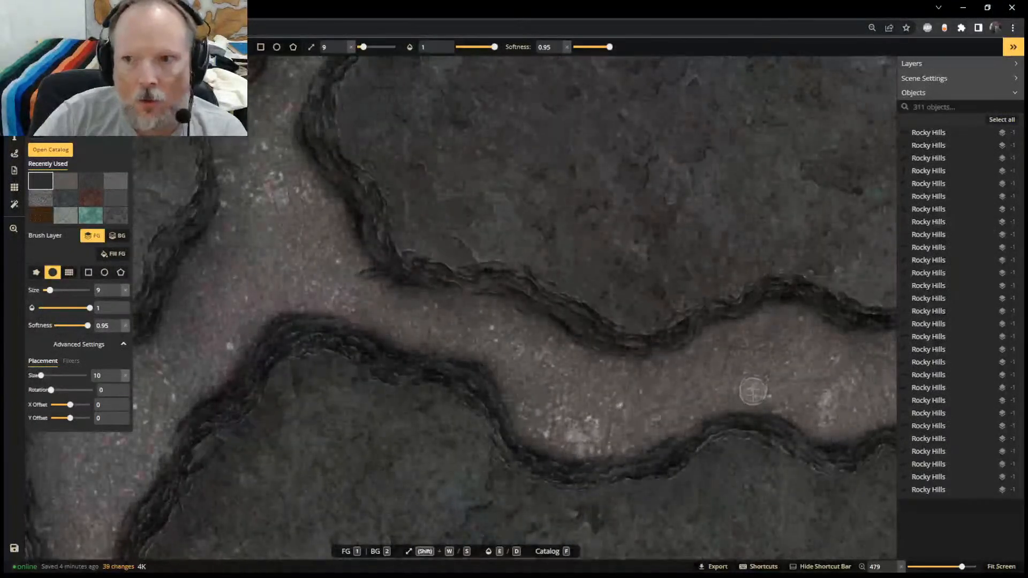
{"action": "scroll", "coordinate": [605, 422], "scroll_direction": "up", "scroll_amount": 2}
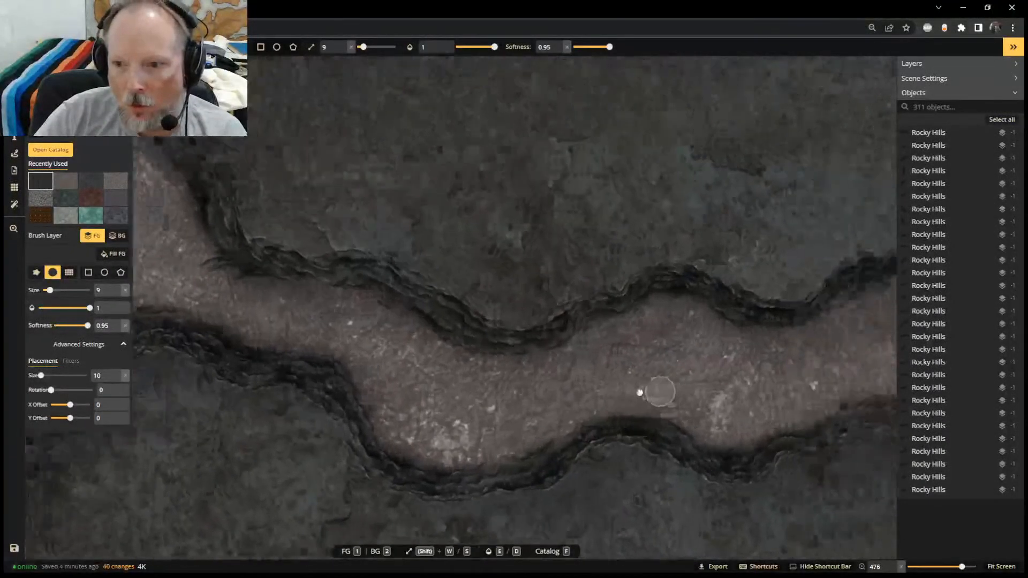
{"action": "scroll", "coordinate": [859, 498], "scroll_direction": "down", "scroll_amount": 3}
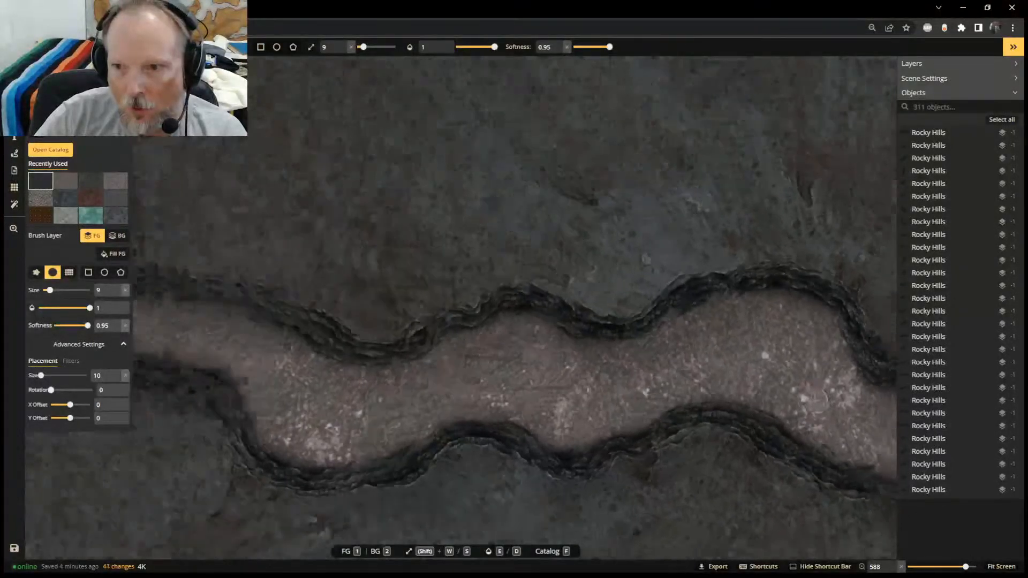
{"action": "scroll", "coordinate": [572, 455], "scroll_direction": "up", "scroll_amount": 2}
{"action": "left_click_drag", "start_coordinate": [604, 468], "coordinate": [675, 471]}
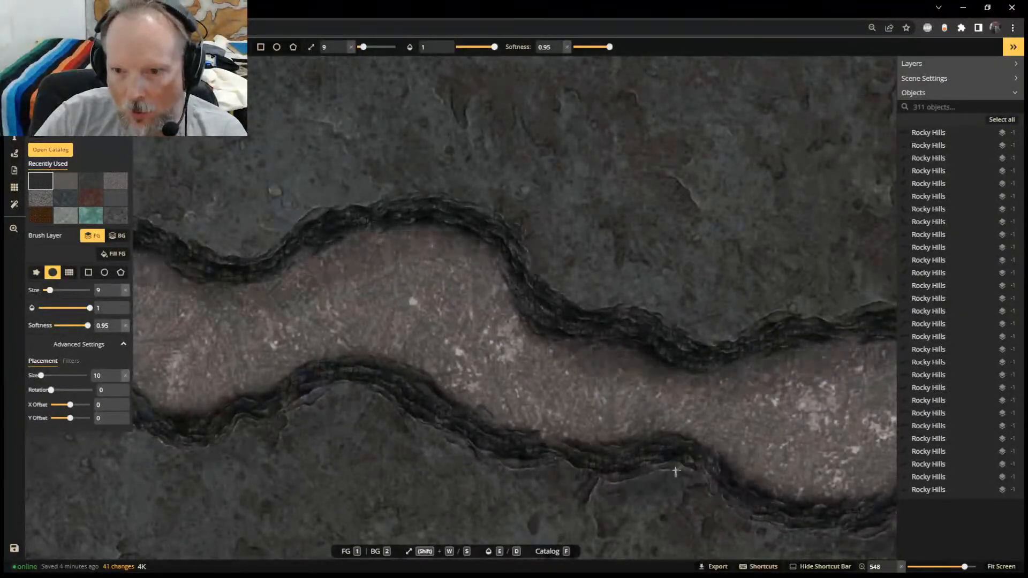
Darken the middle passage's northern wall back to the fork and the western wall leading up into the northern passage
{"action": "scroll", "coordinate": [484, 380], "scroll_direction": "down", "scroll_amount": 1}
{"action": "mouse_move", "coordinate": [369, 338]}
{"action": "middle_mouse_down"}
{"action": "mouse_move", "coordinate": [692, 367]}
{"action": "mouse_move", "coordinate": [824, 354]}
{"action": "middle_mouse_up"}
{"action": "middle_click_drag", "start_coordinate": [443, 349], "coordinate": [689, 418]}
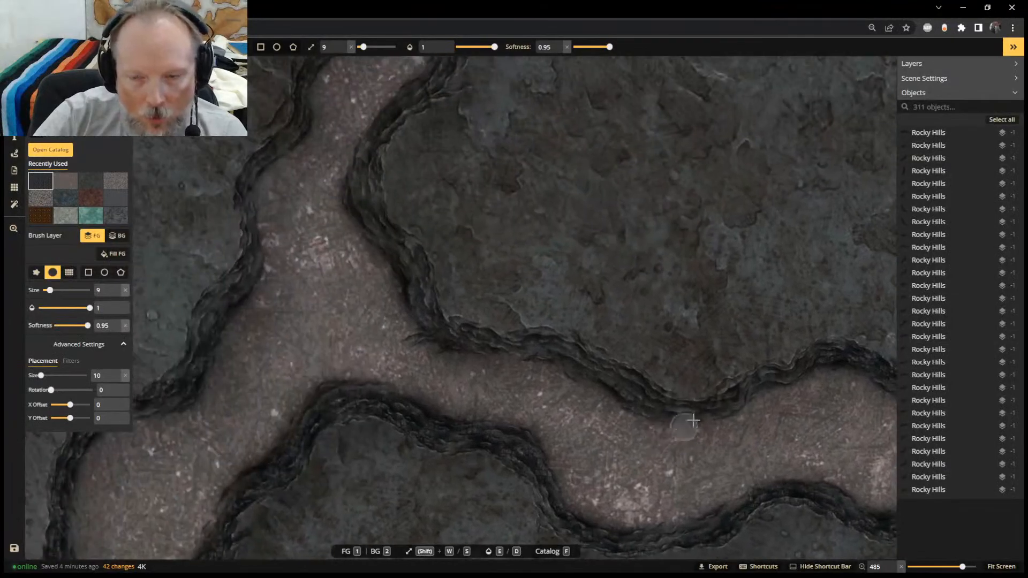
{"action": "mouse_move", "coordinate": [540, 357]}
{"action": "left_mouse_down"}
{"action": "mouse_move", "coordinate": [392, 285]}
{"action": "mouse_move", "coordinate": [358, 170]}
{"action": "mouse_move", "coordinate": [440, 299]}
{"action": "left_mouse_up"}
{"action": "mouse_move", "coordinate": [191, 354]}
{"action": "left_mouse_down"}
{"action": "mouse_move", "coordinate": [224, 287]}
{"action": "mouse_move", "coordinate": [255, 161]}
{"action": "mouse_move", "coordinate": [332, 96]}
{"action": "left_mouse_up"}
Darken both walls of the narrow northern passage as it climbs northeast from the fork
{"action": "scroll", "coordinate": [422, 179], "scroll_direction": "down", "scroll_amount": 3}
{"action": "scroll", "coordinate": [423, 180], "scroll_direction": "down", "scroll_amount": 1}
{"action": "middle_click_drag", "start_coordinate": [422, 180], "coordinate": [297, 504]}
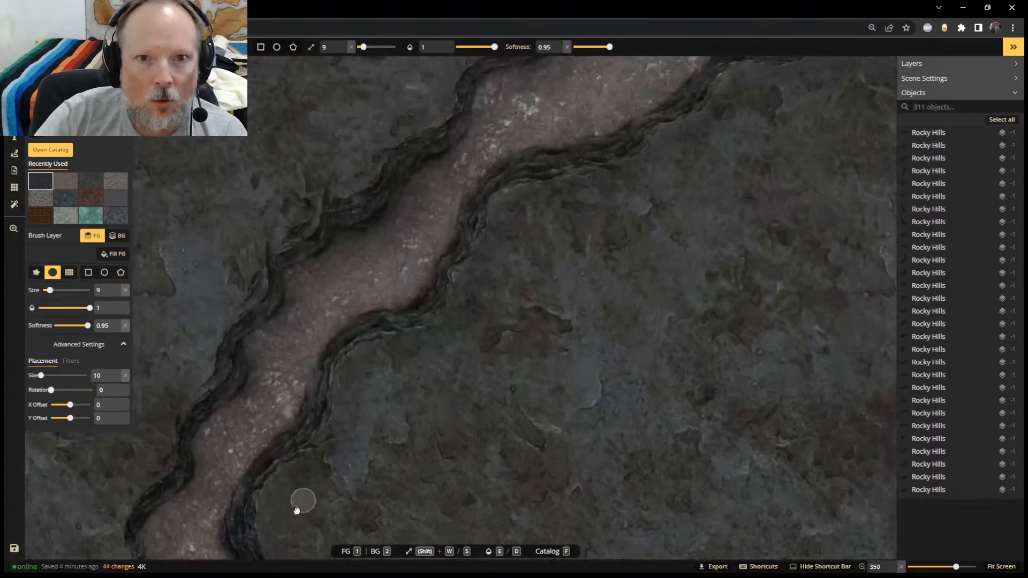
{"action": "left_click_drag", "start_coordinate": [243, 493], "coordinate": [328, 372]}
{"action": "mouse_move", "coordinate": [251, 326]}
{"action": "left_mouse_down"}
{"action": "mouse_move", "coordinate": [174, 445]}
{"action": "mouse_move", "coordinate": [255, 282]}
{"action": "mouse_move", "coordinate": [371, 193]}
{"action": "left_mouse_up"}
{"action": "mouse_move", "coordinate": [354, 336]}
{"action": "left_mouse_down"}
{"action": "mouse_move", "coordinate": [458, 252]}
{"action": "mouse_move", "coordinate": [532, 166]}
{"action": "mouse_move", "coordinate": [393, 175]}
{"action": "mouse_move", "coordinate": [486, 117]}
{"action": "left_mouse_up"}
Continue the dark shading along both walls of the northern passage toward the northeastern chamber
{"action": "scroll", "coordinate": [540, 115], "scroll_direction": "down", "scroll_amount": 1}
{"action": "middle_click_drag", "start_coordinate": [541, 116], "coordinate": [235, 325]}
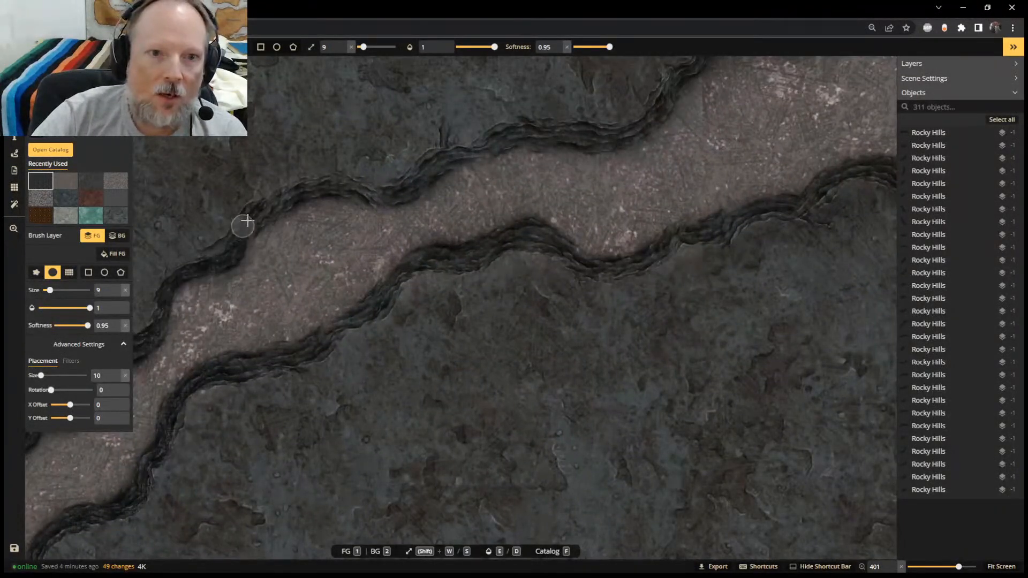
{"action": "left_click_drag", "start_coordinate": [652, 127], "coordinate": [681, 75]}
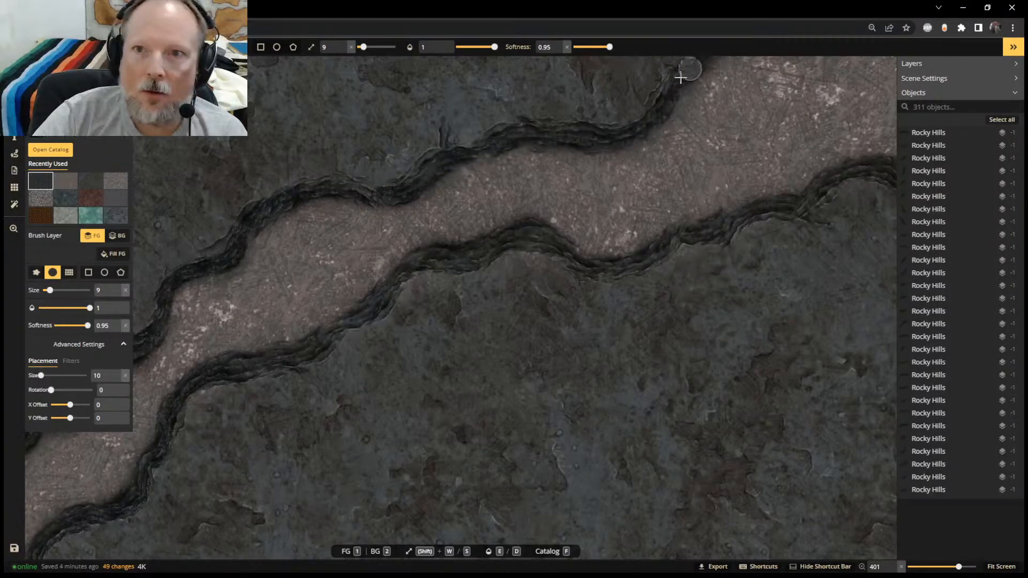
{"action": "mouse_move", "coordinate": [328, 336]}
{"action": "left_mouse_down"}
{"action": "mouse_move", "coordinate": [475, 248]}
{"action": "mouse_move", "coordinate": [431, 264]}
{"action": "mouse_move", "coordinate": [619, 272]}
{"action": "mouse_move", "coordinate": [883, 165]}
{"action": "left_mouse_up"}
Darken the walls all around the northeastern chamber and its entrance
{"action": "scroll", "coordinate": [883, 165], "scroll_direction": "down", "scroll_amount": 3}
{"action": "middle_click_drag", "start_coordinate": [812, 262], "coordinate": [396, 499]}
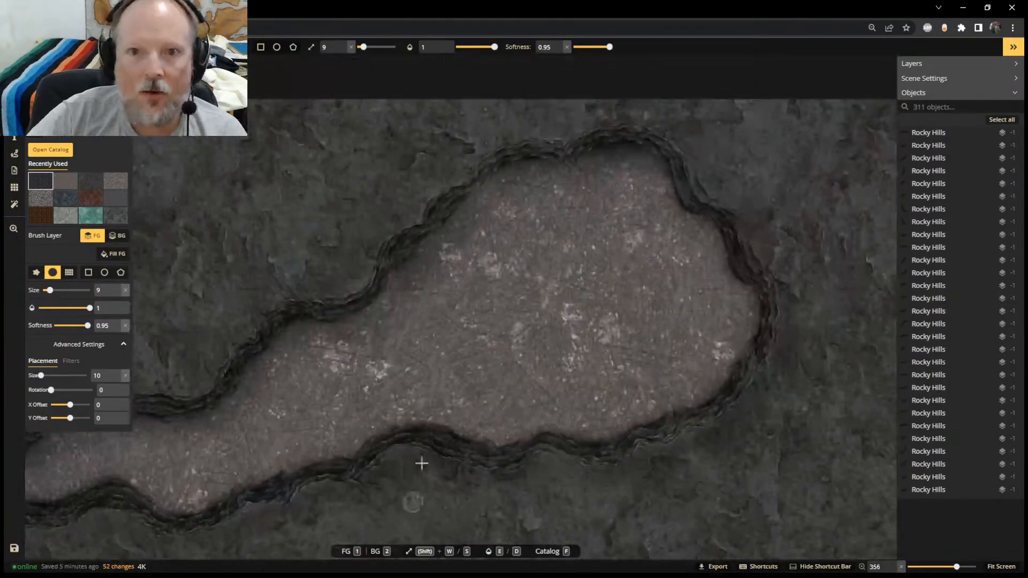
{"action": "mouse_move", "coordinate": [437, 216]}
{"action": "left_mouse_down"}
{"action": "mouse_move", "coordinate": [530, 152]}
{"action": "mouse_move", "coordinate": [602, 135]}
{"action": "mouse_move", "coordinate": [696, 191]}
{"action": "mouse_move", "coordinate": [756, 266]}
{"action": "mouse_move", "coordinate": [757, 361]}
{"action": "mouse_move", "coordinate": [649, 443]}
{"action": "mouse_move", "coordinate": [351, 468]}
{"action": "mouse_move", "coordinate": [230, 503]}
{"action": "mouse_move", "coordinate": [182, 536]}
{"action": "left_mouse_up"}
{"action": "left_click_drag", "start_coordinate": [120, 511], "coordinate": [170, 526]}
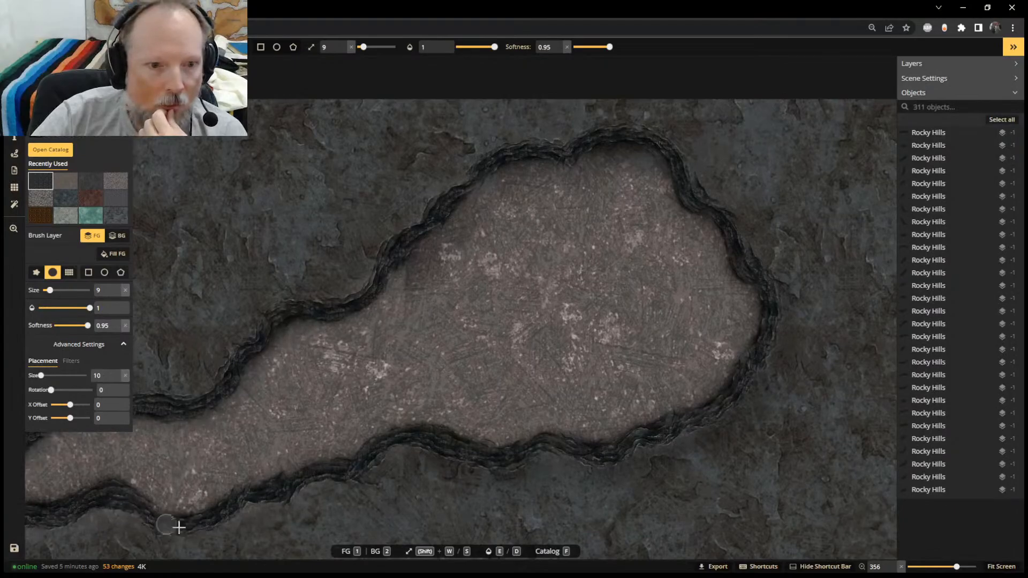
Save the map changes and fit the whole map to the screen
{"action": "scroll", "coordinate": [364, 435], "scroll_direction": "down", "scroll_amount": 5}
{"action": "middle_click_drag", "start_coordinate": [506, 438], "coordinate": [631, 166]}
{"action": "scroll", "coordinate": [557, 265], "scroll_direction": "down", "scroll_amount": 8}
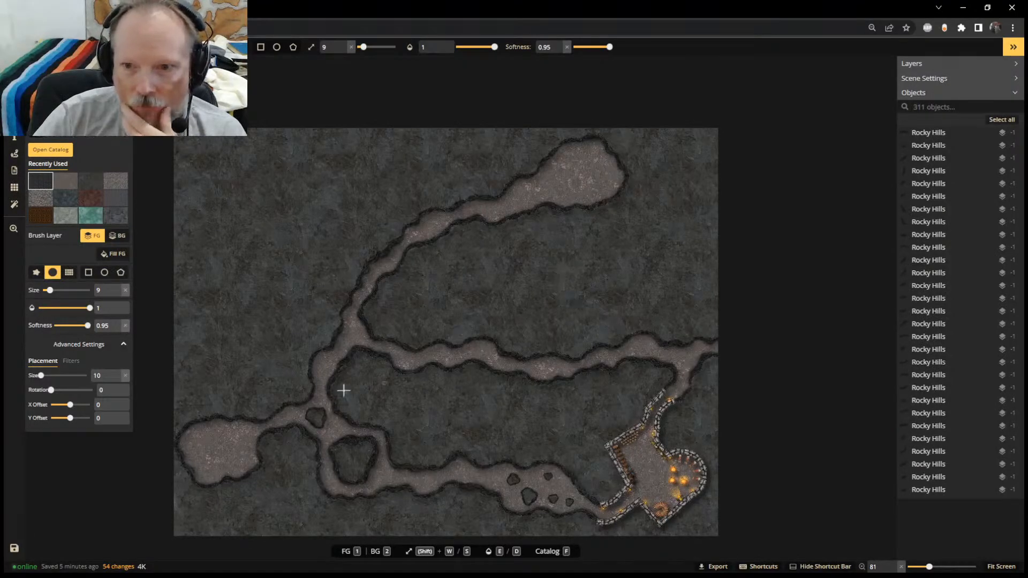
{"action": "left_click", "coordinate": [15, 549]}
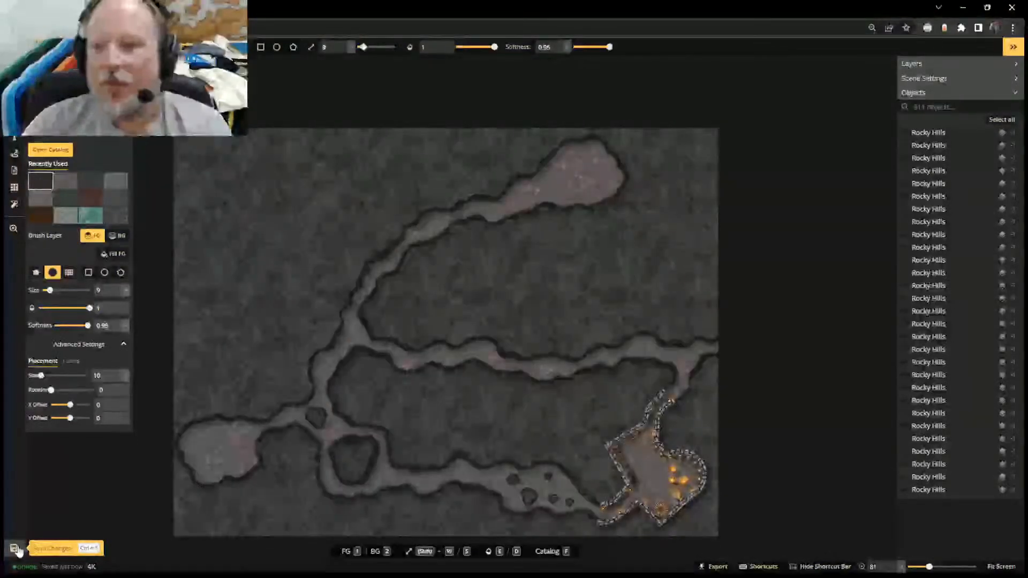
{"action": "left_click", "coordinate": [1006, 567]}
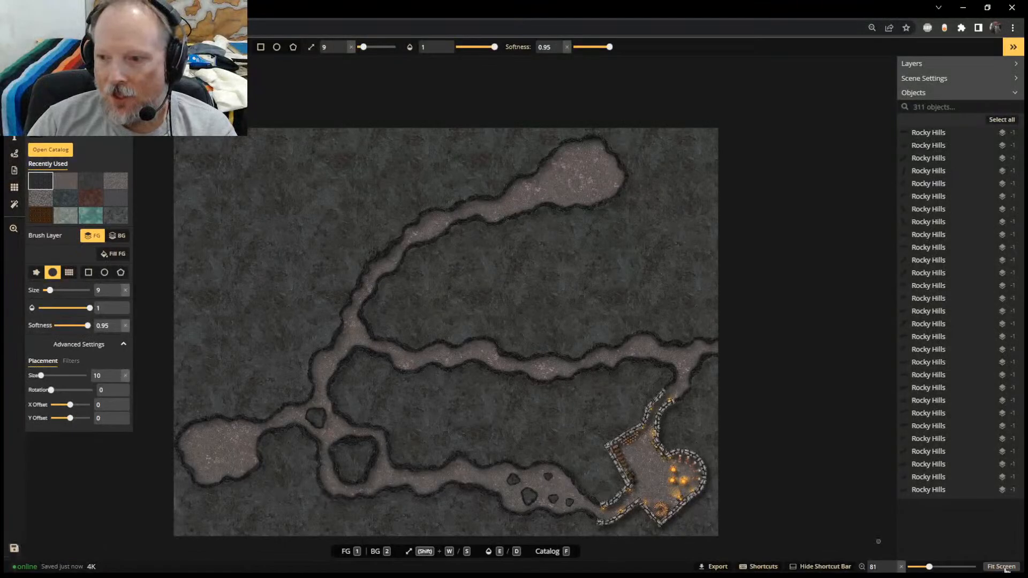